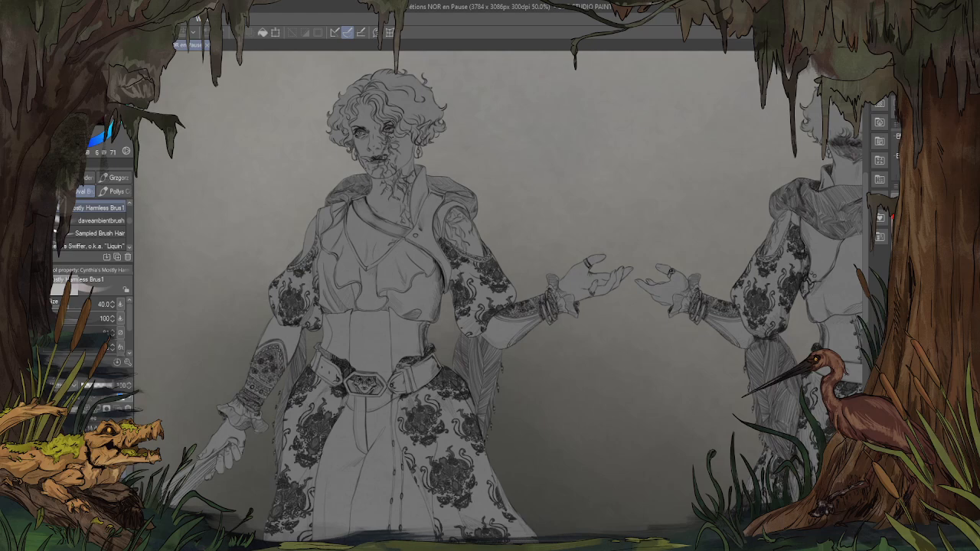
Step: Choose The Queen's Swiffer "Liquin" brush and set its size to 40 for shading the front-view figure
scroll(175, 421, "up", 3)
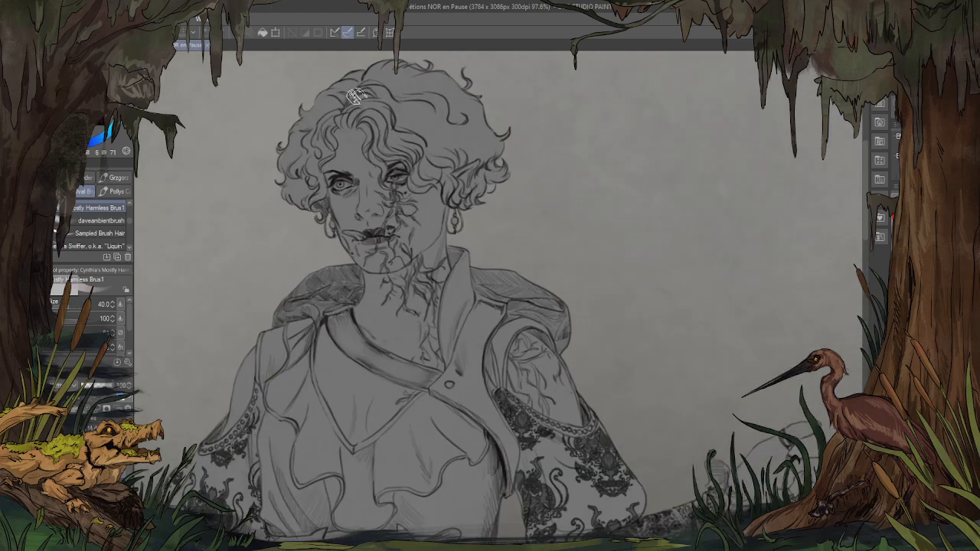
left_click(107, 246)
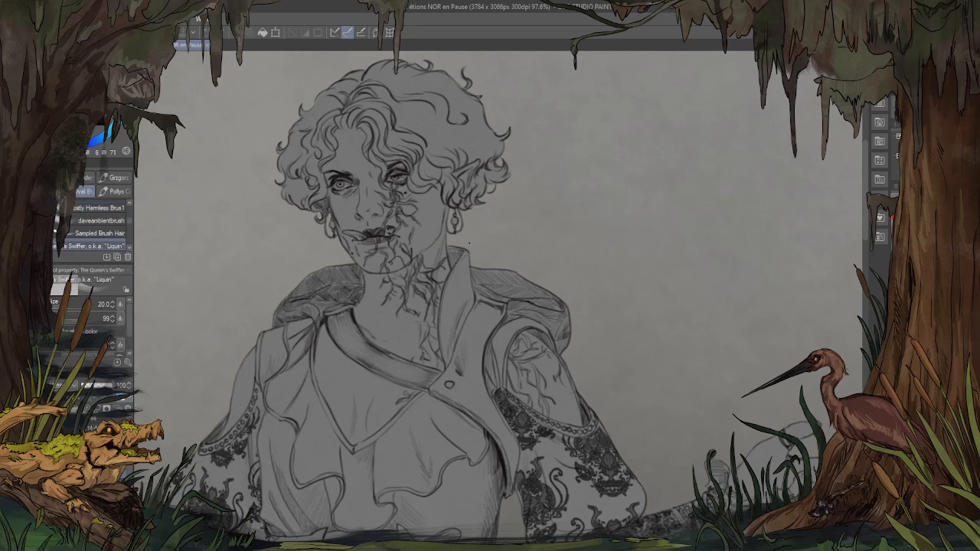
key("bracketleft")
key("bracketleft")
key("bracketleft")
key("bracketleft")
Step: Shade the lower curls of the front-view figure's hair on both sides of the face and around the ear
left_click_drag(575, 127, 614, 170)
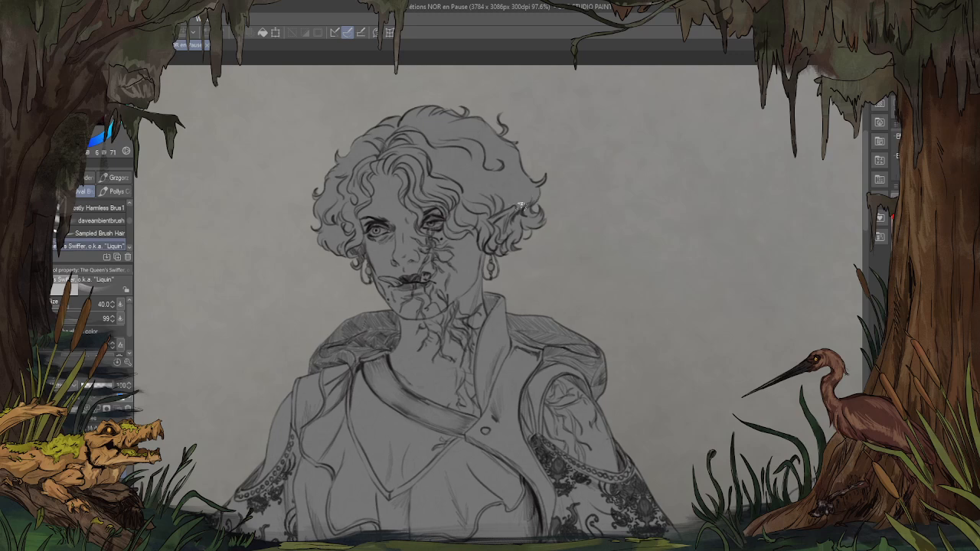
scroll(512, 201, "up", 2)
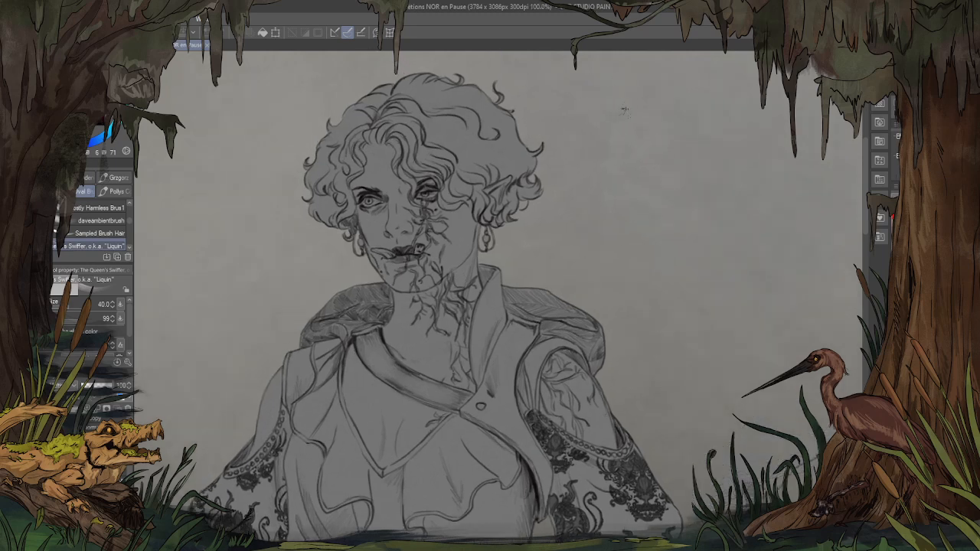
mouse_move(613, 121)
left_mouse_down()
mouse_move(604, 153)
mouse_move(631, 147)
left_mouse_up()
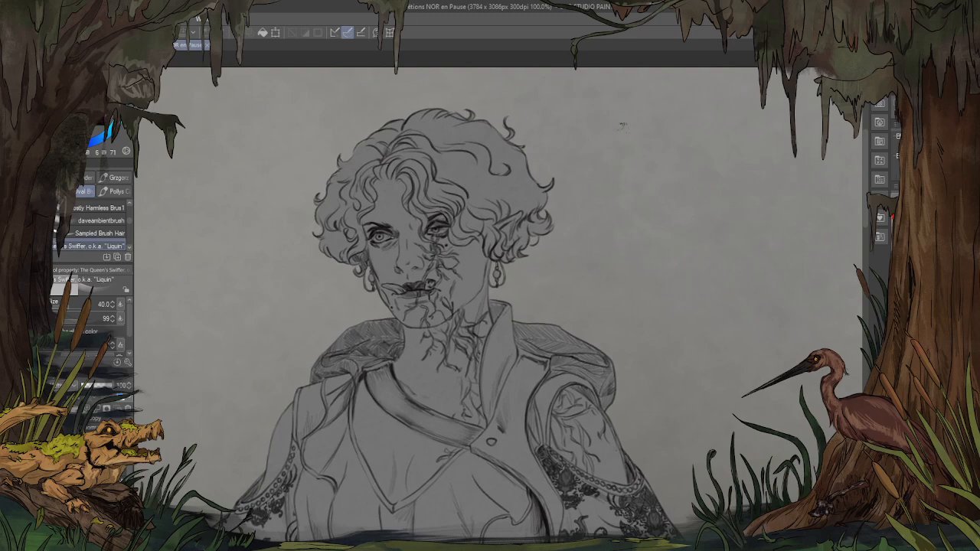
scroll(418, 166, "up", 3)
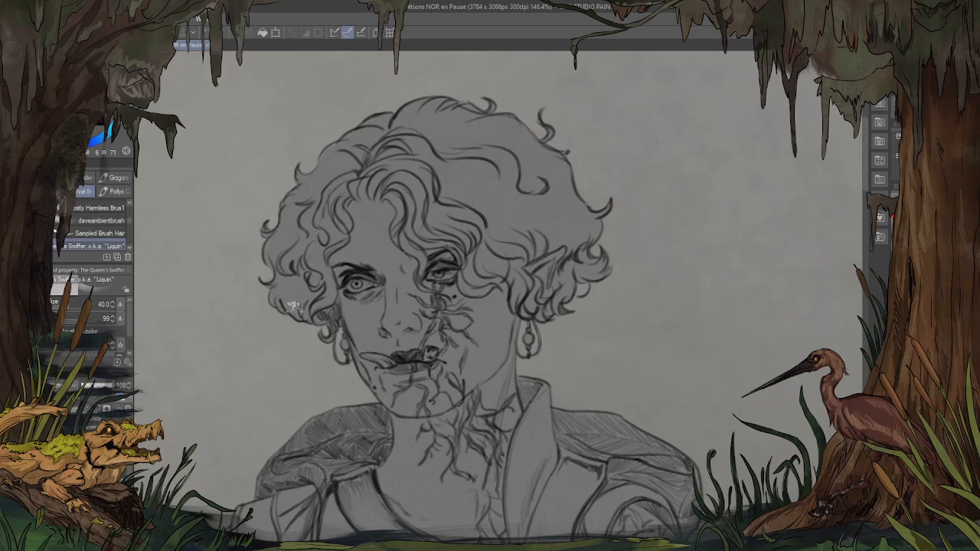
left_click_drag(300, 312, 318, 321)
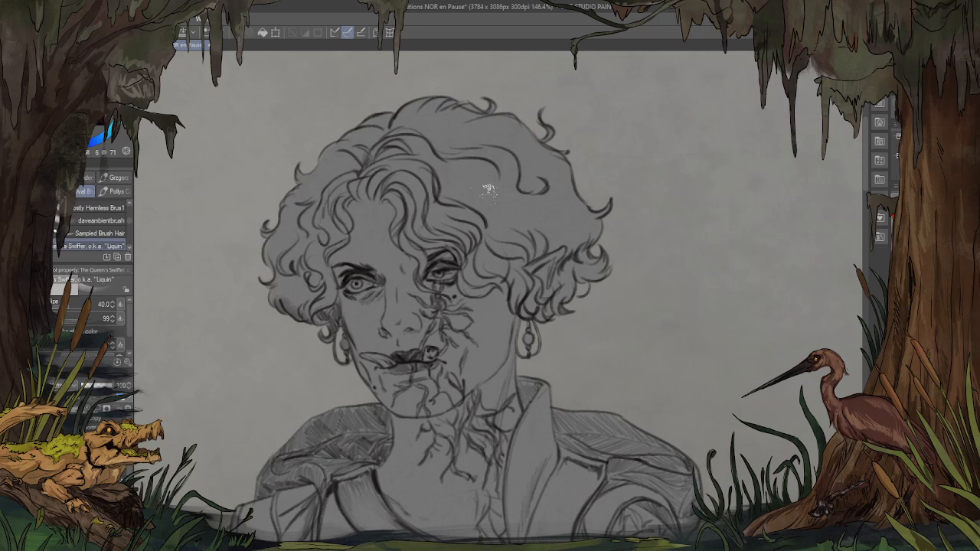
left_click_drag(562, 200, 577, 176)
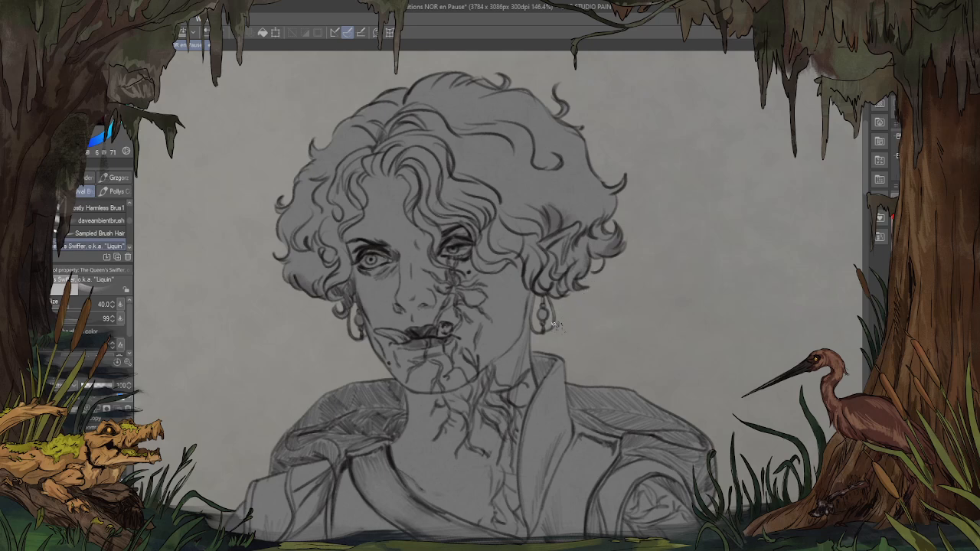
Step: Paint shadow on the neck inside the raised collar and on the shirt's chest panel below the diagonal strap
left_click_drag(545, 275, 560, 175)
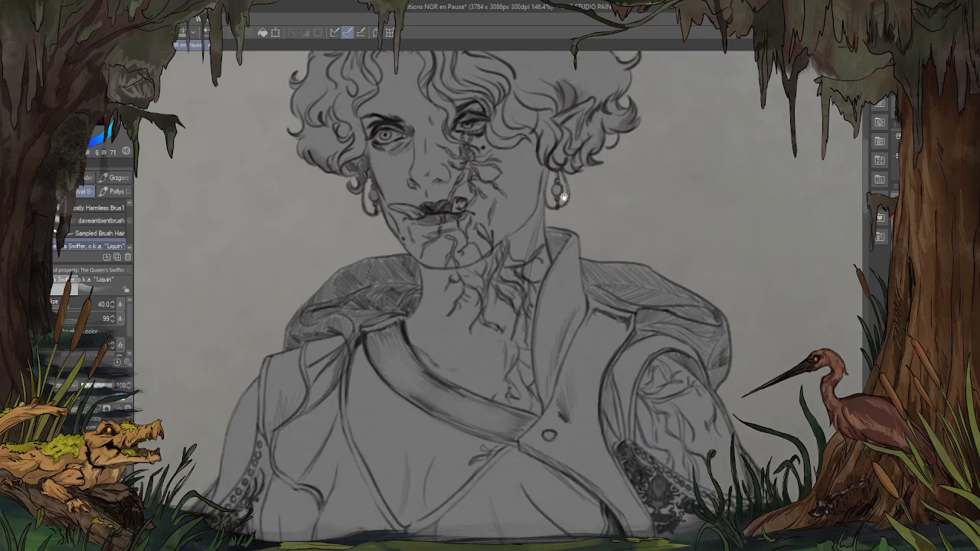
mouse_move(534, 283)
left_mouse_down()
mouse_move(525, 337)
mouse_move(544, 268)
mouse_move(525, 366)
mouse_move(536, 402)
mouse_move(535, 386)
left_mouse_up()
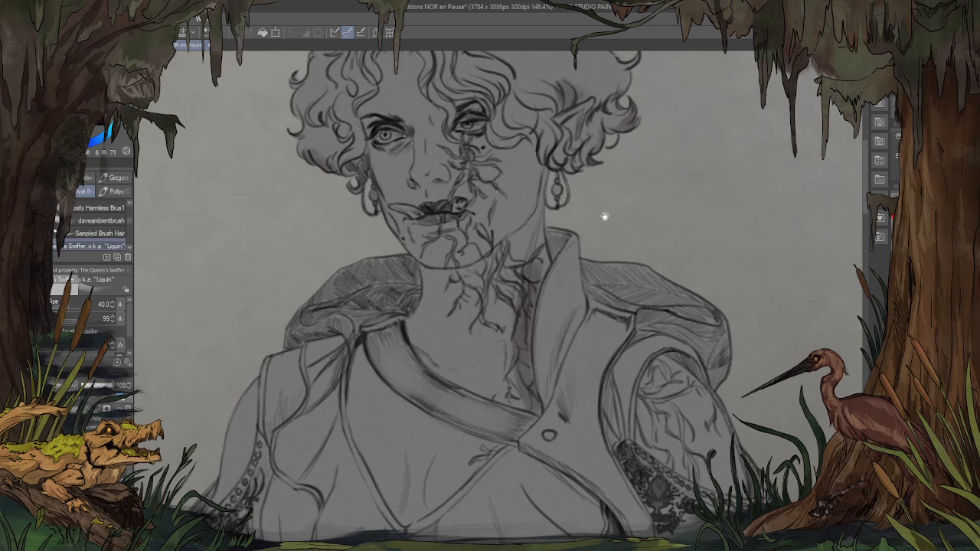
mouse_move(604, 216)
left_mouse_down()
mouse_move(595, 220)
mouse_move(682, 197)
mouse_move(635, 208)
mouse_move(549, 133)
left_mouse_up()
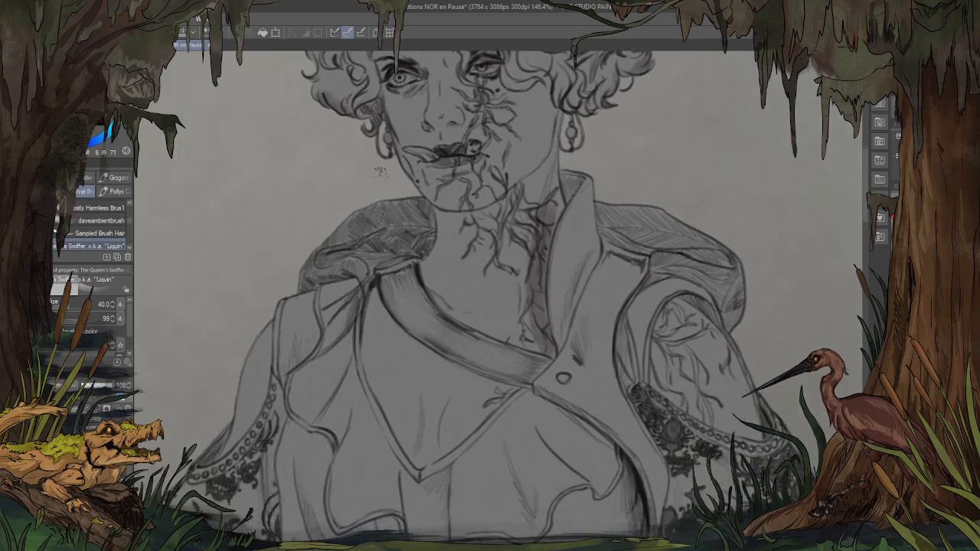
left_click_drag(420, 215, 434, 221)
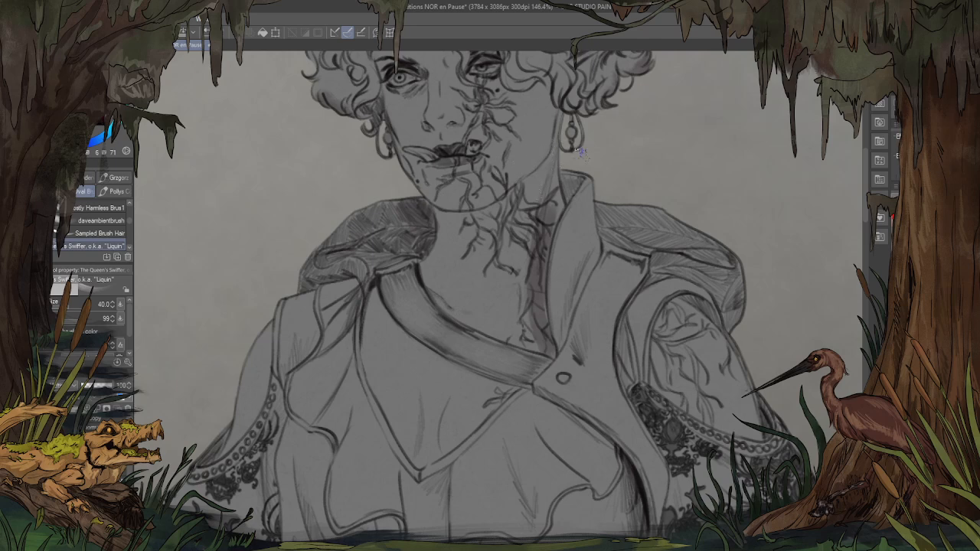
mouse_move(648, 151)
left_mouse_down()
mouse_move(718, 139)
mouse_move(685, 99)
mouse_move(707, 53)
left_mouse_up()
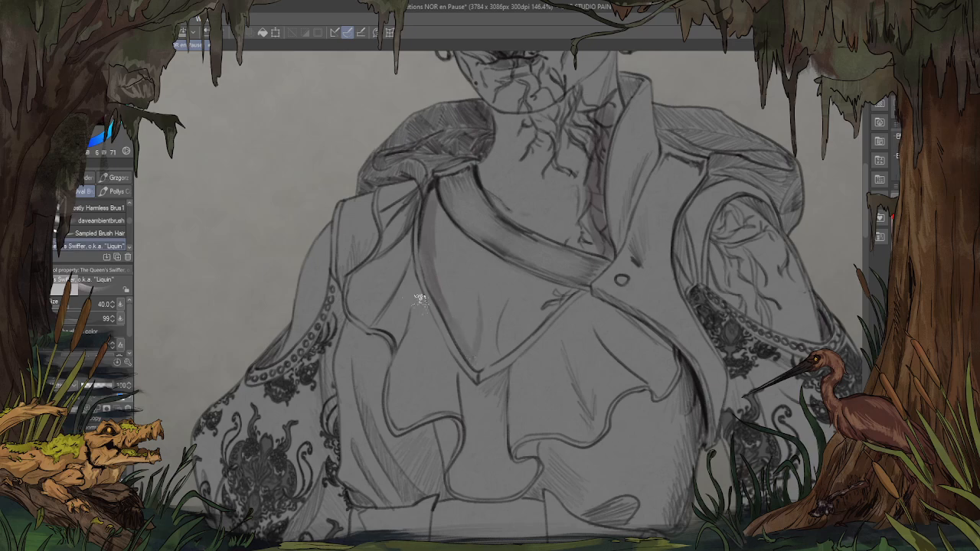
Step: Set the brush size to 100 and paint shadow down the far side of the front-view figure's corset
left_click_drag(321, 160, 300, 108)
scroll(476, 181, "up", 1)
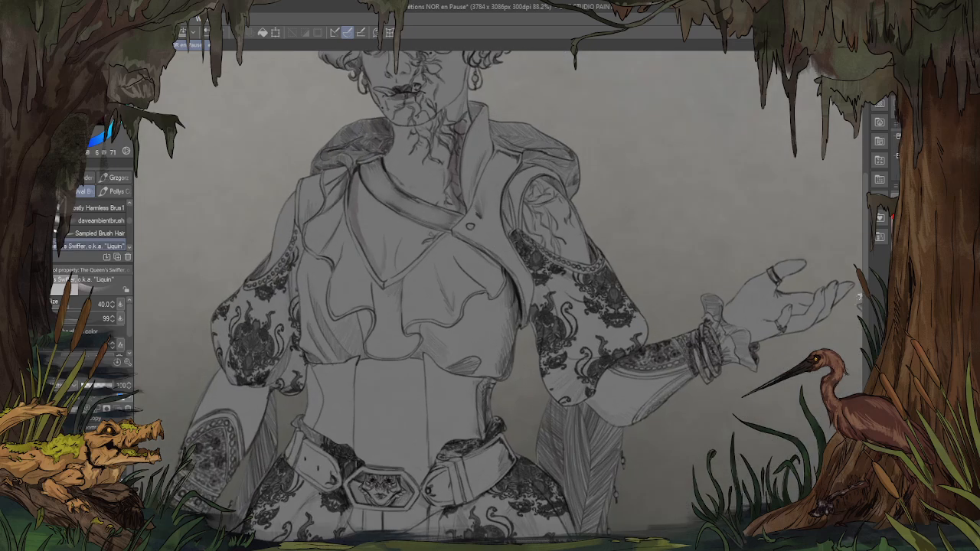
key("]")
key("]")
key("]")
key("]")
key("]")
mouse_move(516, 346)
left_mouse_down()
mouse_move(515, 392)
mouse_move(490, 425)
left_mouse_up()
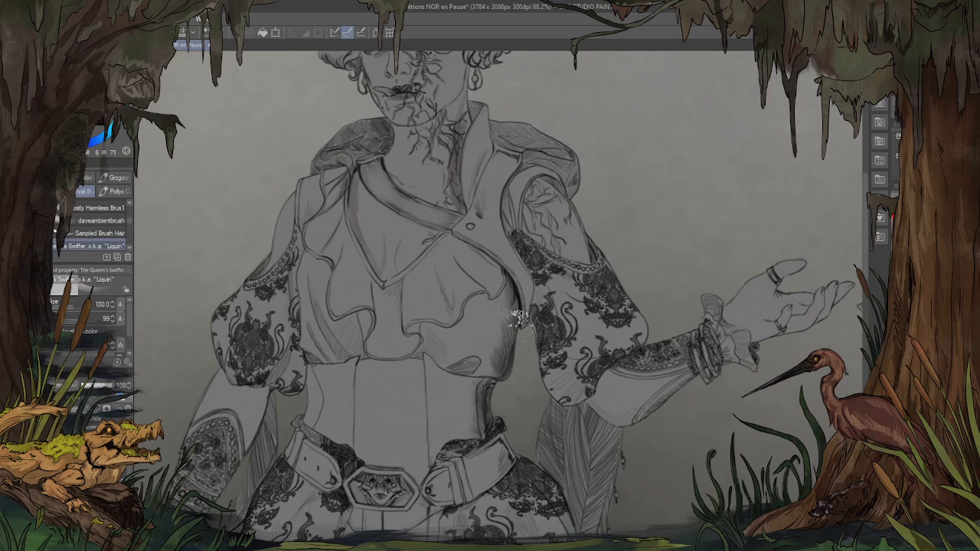
Step: Reduce the brush size to 60 and extend the shading along the corset's upper edge and both sides
left_click_drag(471, 362, 583, 279)
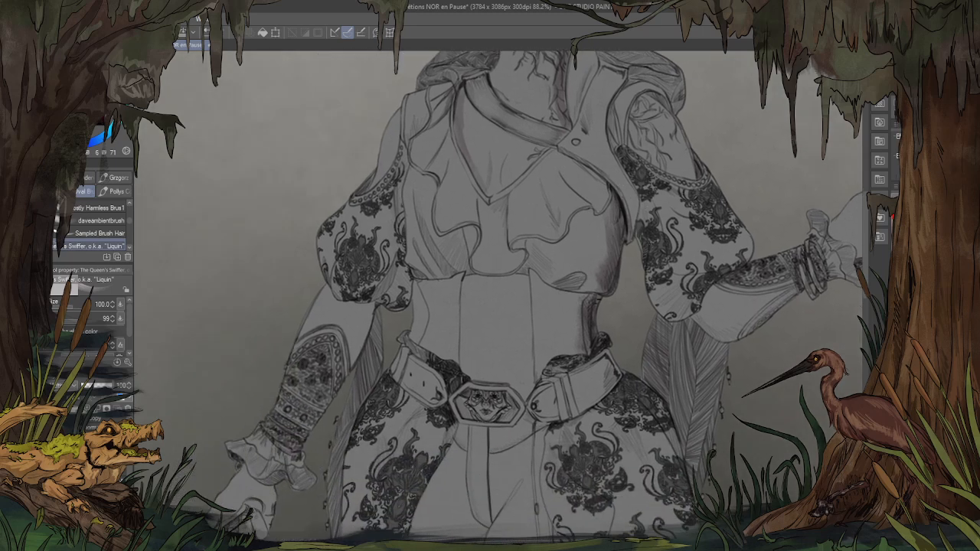
mouse_move(603, 310)
left_mouse_down()
mouse_move(528, 273)
mouse_move(490, 286)
mouse_move(556, 226)
mouse_move(449, 202)
mouse_move(496, 279)
mouse_move(426, 285)
mouse_move(411, 263)
mouse_move(424, 289)
mouse_move(419, 317)
mouse_move(438, 344)
mouse_move(424, 332)
mouse_move(434, 282)
left_mouse_up()
mouse_move(621, 303)
left_mouse_down()
mouse_move(561, 229)
mouse_move(559, 204)
mouse_move(508, 226)
mouse_move(520, 240)
left_mouse_up()
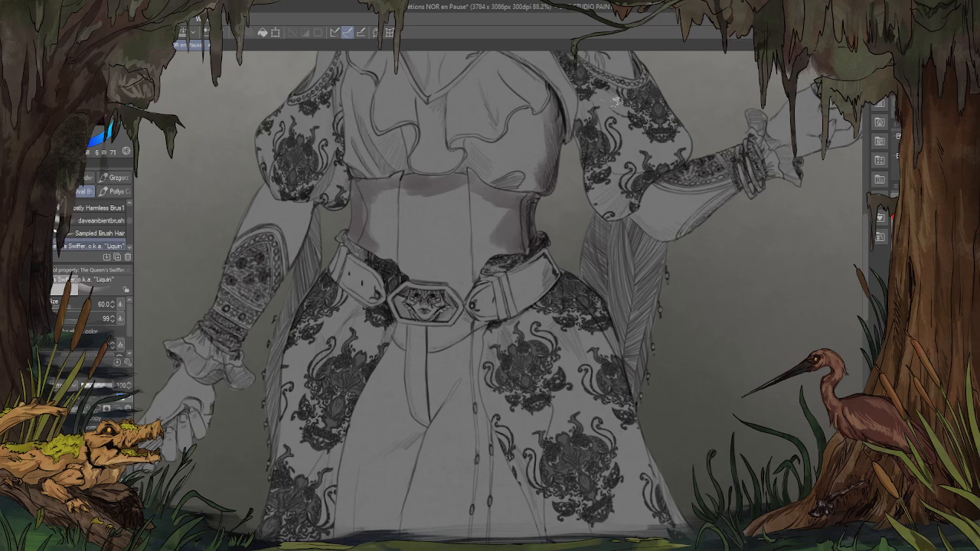
left_click_drag(604, 271, 523, 102)
left_click_drag(493, 329, 502, 343)
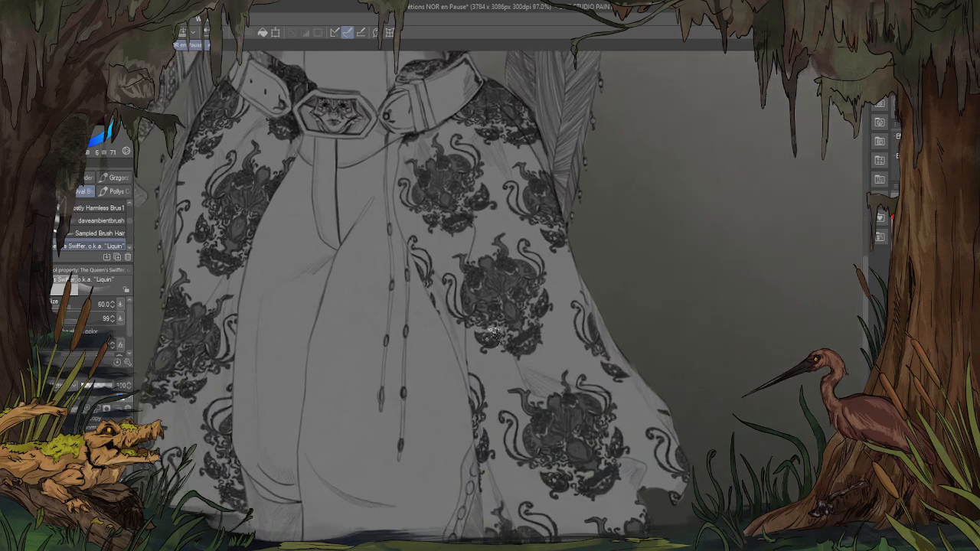
scroll(495, 295, "down", 5)
scroll(465, 391, "up", 3)
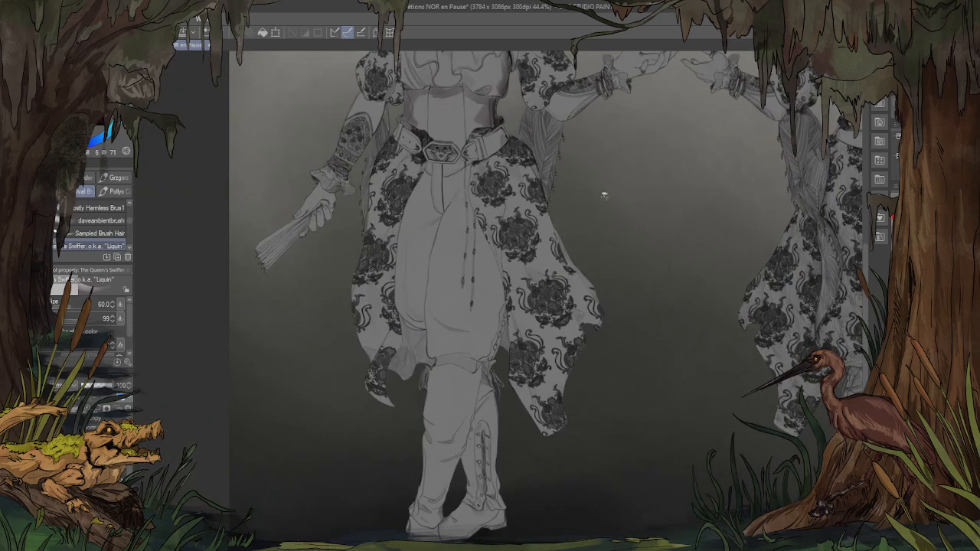
left_click_drag(564, 243, 533, 280)
mouse_move(518, 236)
left_mouse_down()
mouse_move(508, 303)
mouse_move(585, 280)
left_mouse_up()
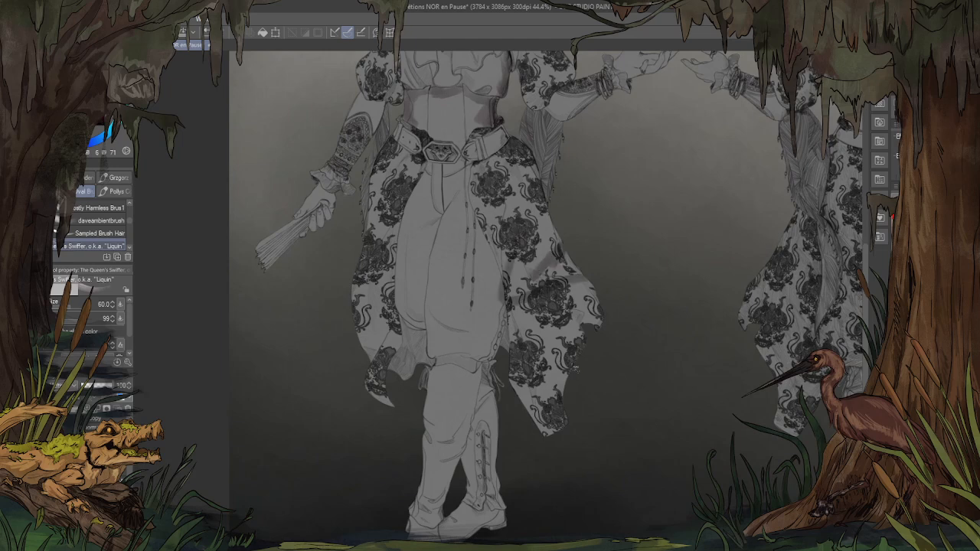
key("ctrl+z")
key("ctrl+z")
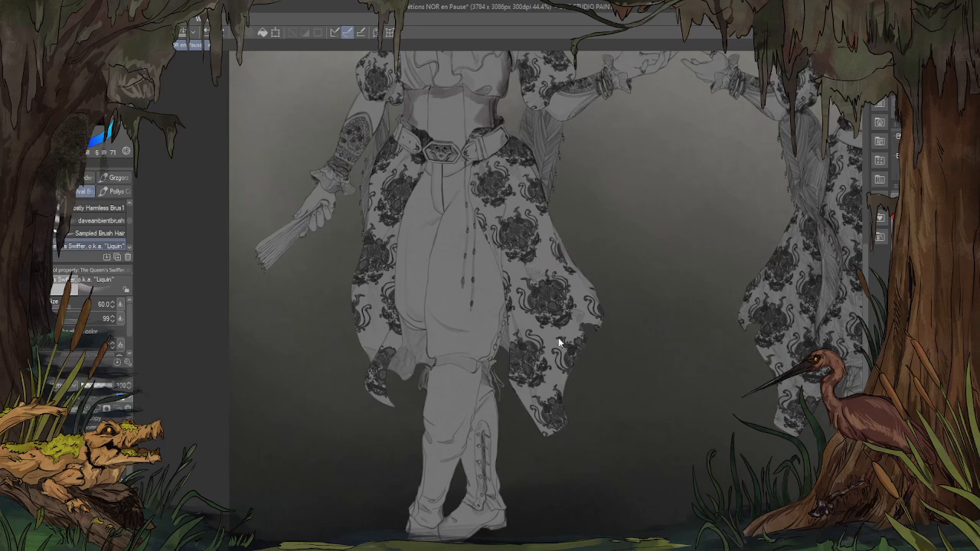
Step: Paint a shadow on the shirt beneath the ruffle, down the side of the torso above the corset
scroll(555, 181, "up", 2)
scroll(463, 385, "down", 3)
scroll(482, 215, "up", 3)
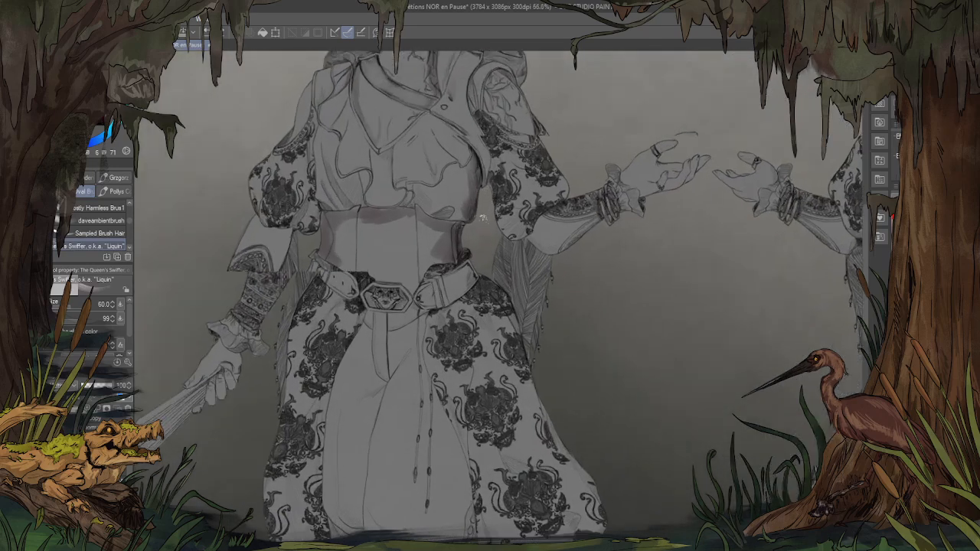
scroll(465, 247, "up", 2)
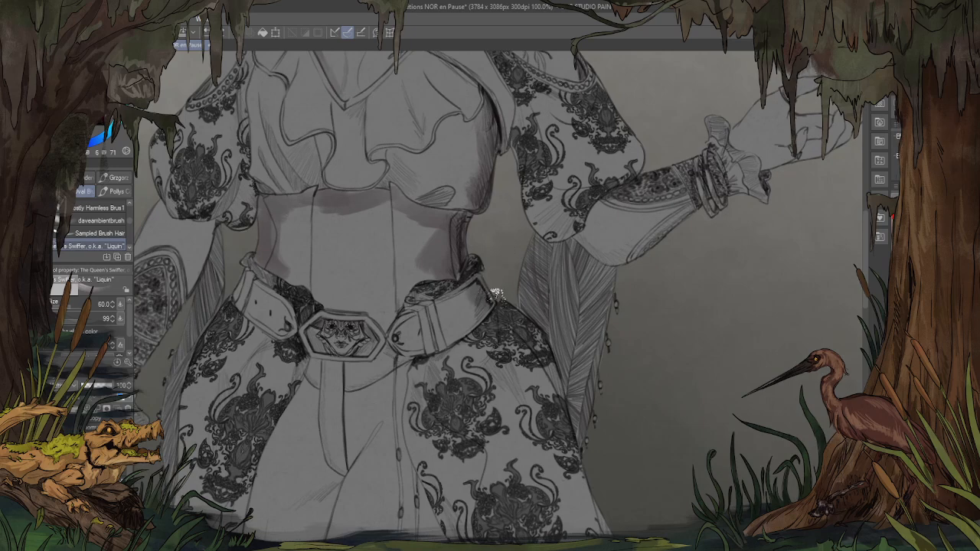
left_click_drag(542, 194, 526, 343)
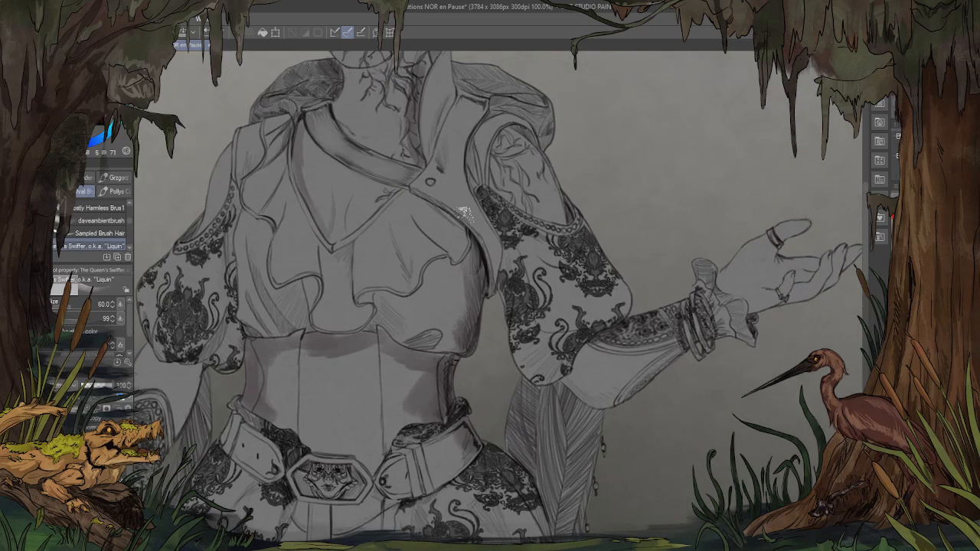
mouse_move(479, 261)
left_mouse_down()
mouse_move(444, 280)
mouse_move(444, 263)
mouse_move(429, 297)
mouse_move(399, 295)
mouse_move(356, 346)
left_mouse_up()
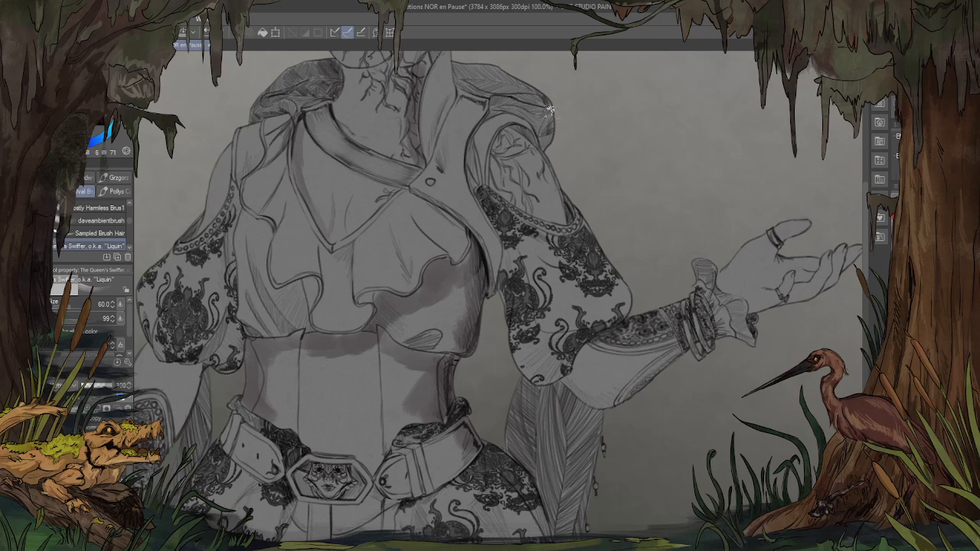
Step: Rework the shading across the corset and along the shirt's lower edge above it
mouse_move(571, 121)
left_mouse_down()
mouse_move(580, 118)
mouse_move(569, 103)
left_mouse_up()
left_click_drag(525, 263, 575, 102)
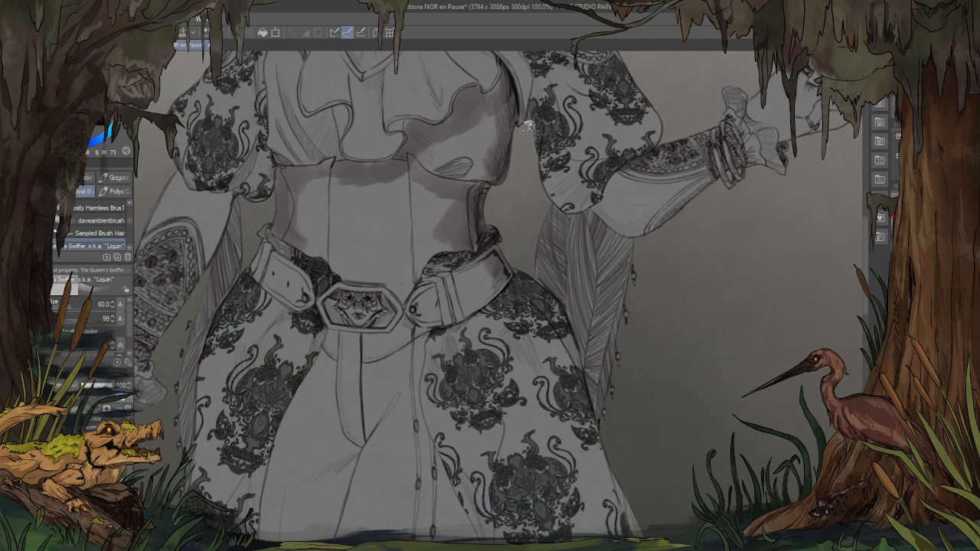
mouse_move(460, 175)
left_mouse_down()
mouse_move(446, 227)
mouse_move(466, 200)
mouse_move(469, 218)
mouse_move(463, 200)
mouse_move(426, 177)
mouse_move(438, 215)
mouse_move(395, 170)
mouse_move(375, 183)
mouse_move(303, 186)
mouse_move(303, 233)
left_mouse_up()
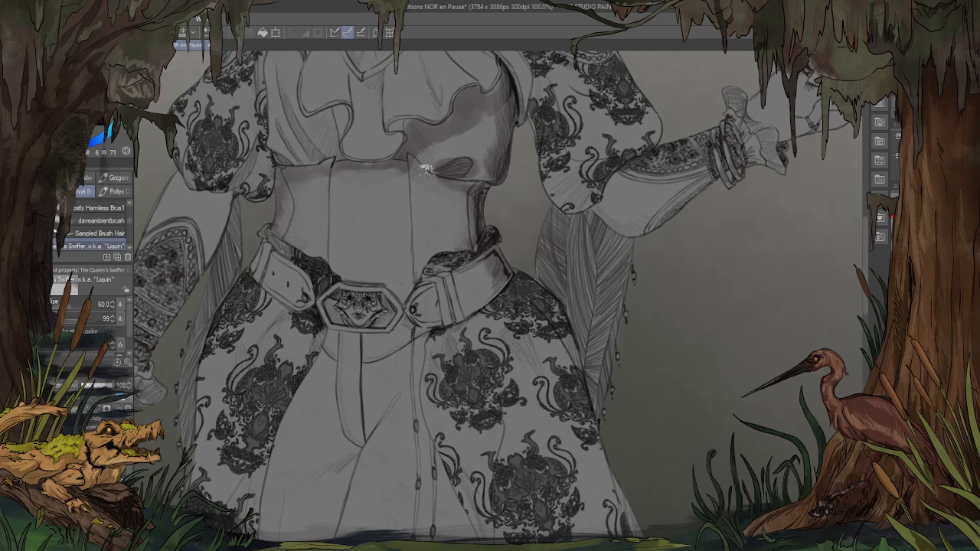
Step: Shade the rear boot of the front-view figure across its foot, heel and upper shaft below the knee cuff
scroll(414, 272, "down", 3)
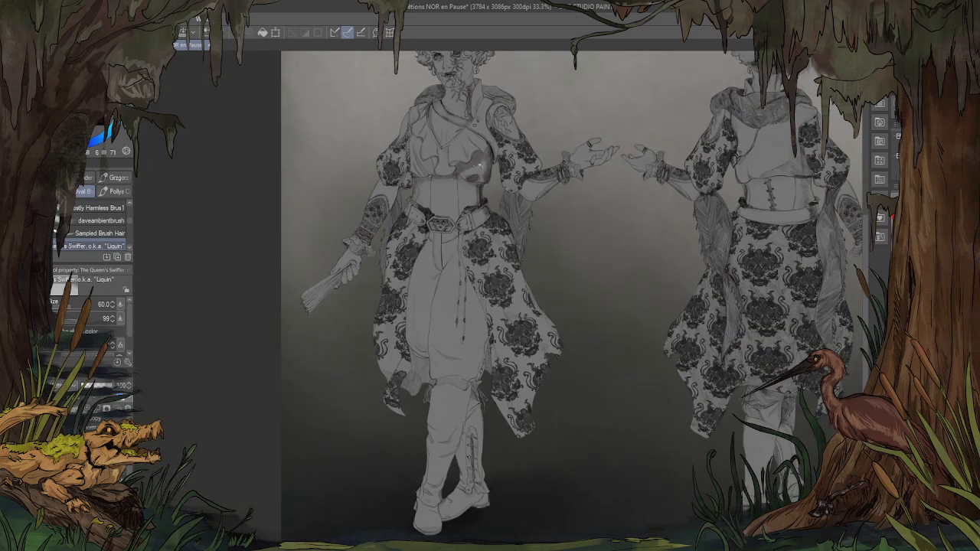
scroll(477, 512, "up", 2)
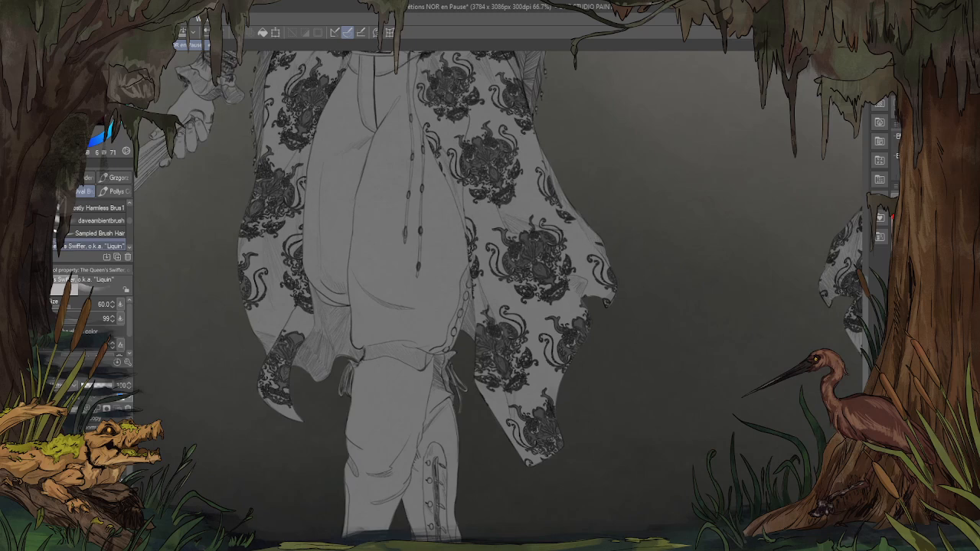
scroll(523, 178, "down", 3)
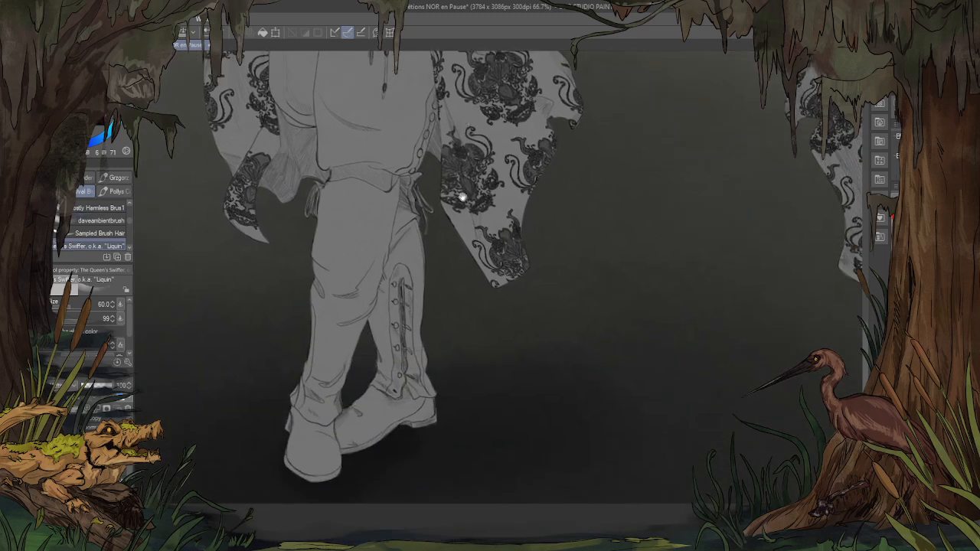
mouse_move(381, 432)
left_mouse_down()
mouse_move(354, 447)
mouse_move(367, 451)
left_mouse_up()
left_click_drag(418, 421, 434, 415)
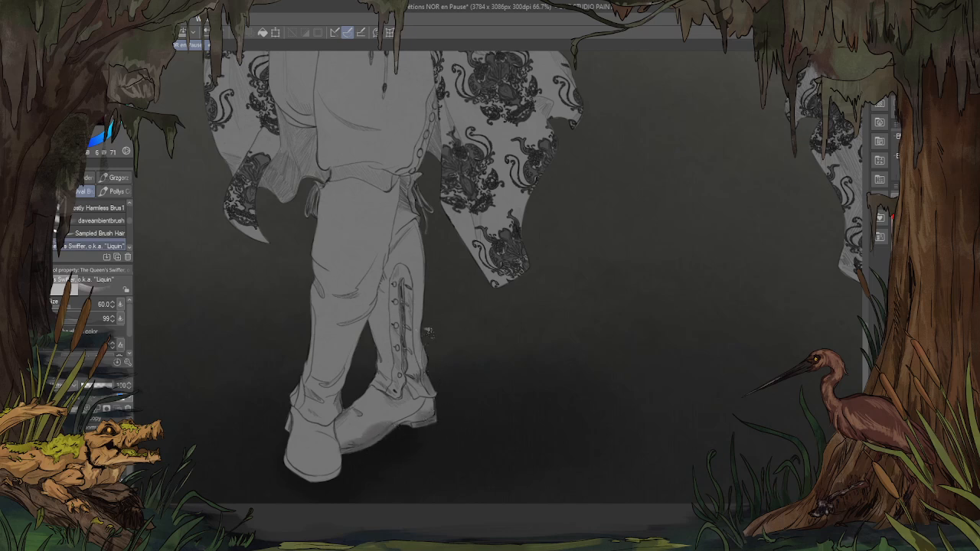
mouse_move(428, 333)
left_mouse_down()
mouse_move(428, 209)
mouse_move(427, 270)
mouse_move(417, 230)
left_mouse_up()
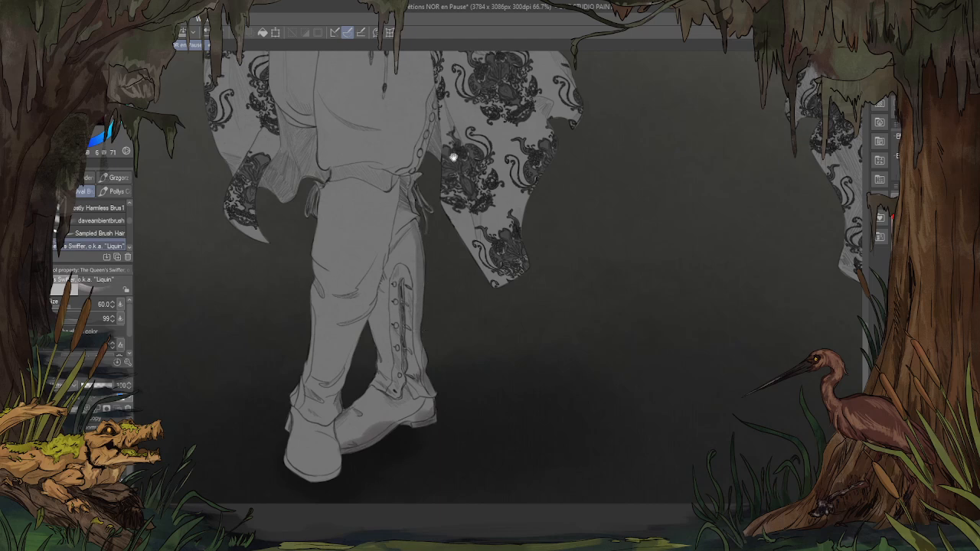
scroll(453, 157, "up", 2)
left_click_drag(470, 332, 464, 314)
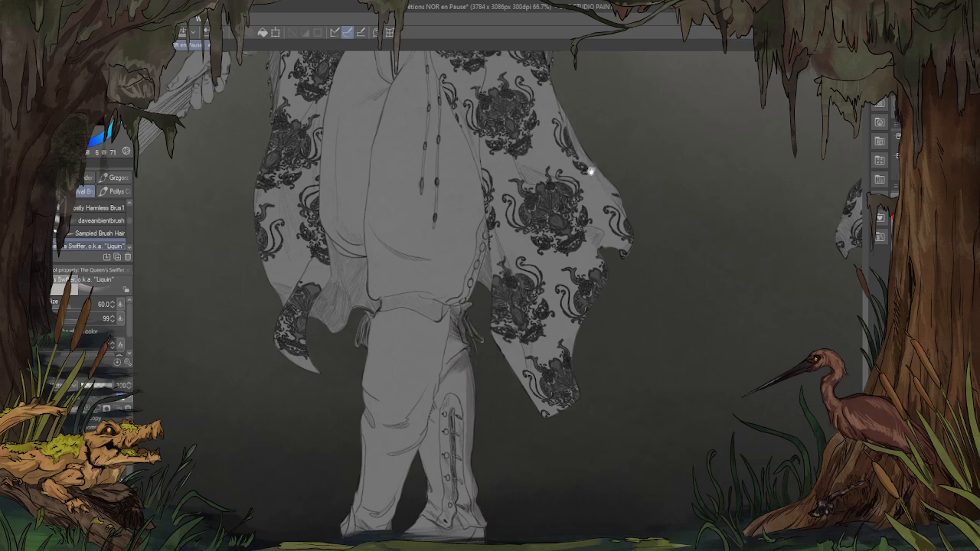
Step: Shade the coat's inner lining where it shows behind the knee of the front-view figure
left_click_drag(591, 172, 580, 258)
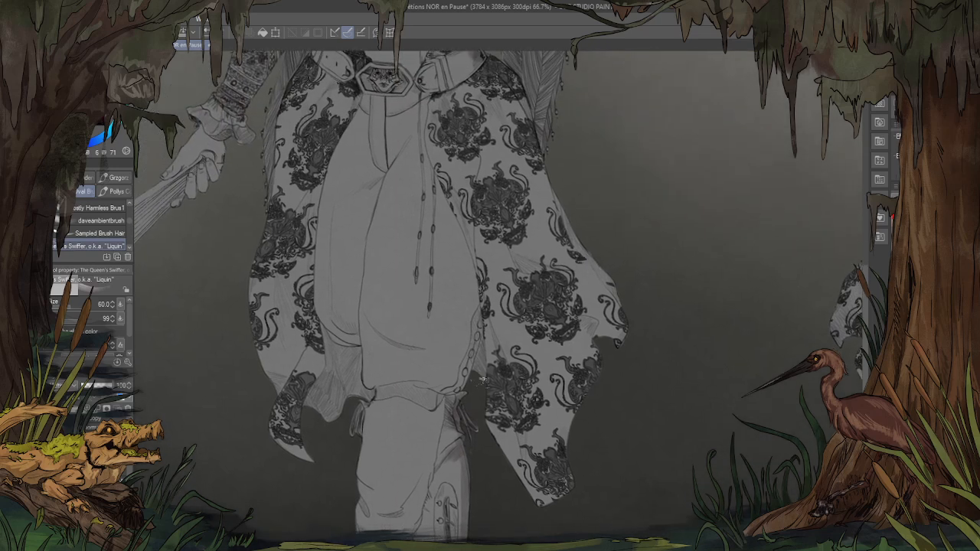
left_click_drag(483, 380, 490, 336)
left_click_drag(632, 234, 571, 253)
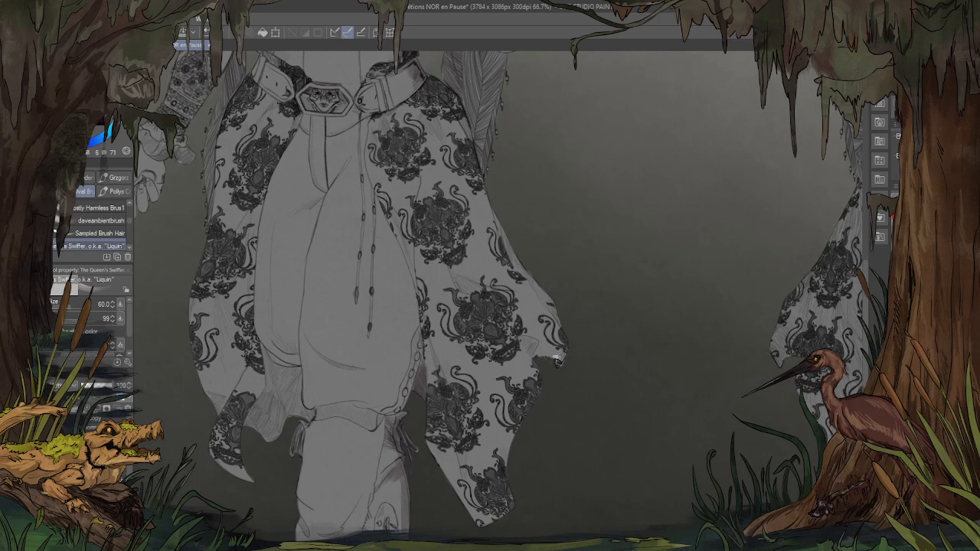
Step: Shade the folded edge and lower tip of the coat's flared side panel on the front-view figure
mouse_move(557, 360)
left_mouse_down()
mouse_move(547, 363)
mouse_move(528, 328)
mouse_move(556, 366)
left_mouse_up()
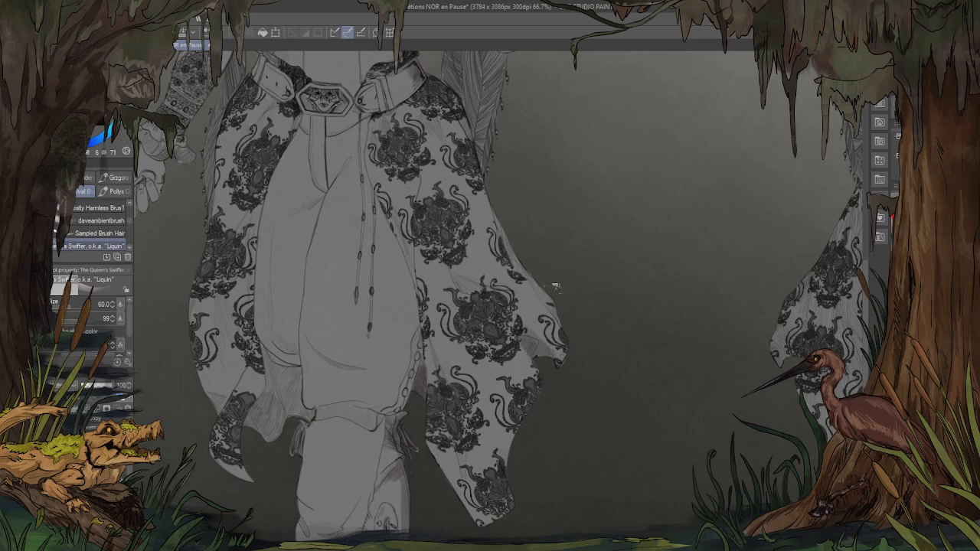
left_click_drag(556, 322, 544, 281)
left_click_drag(573, 370, 571, 338)
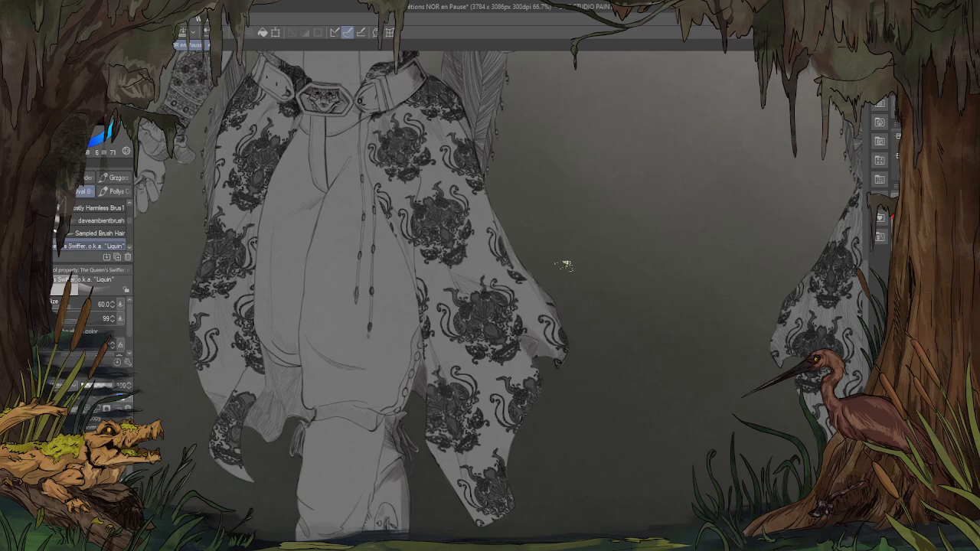
scroll(565, 265, "down", 5)
mouse_move(518, 261)
left_mouse_down()
mouse_move(506, 283)
mouse_move(507, 348)
left_mouse_up()
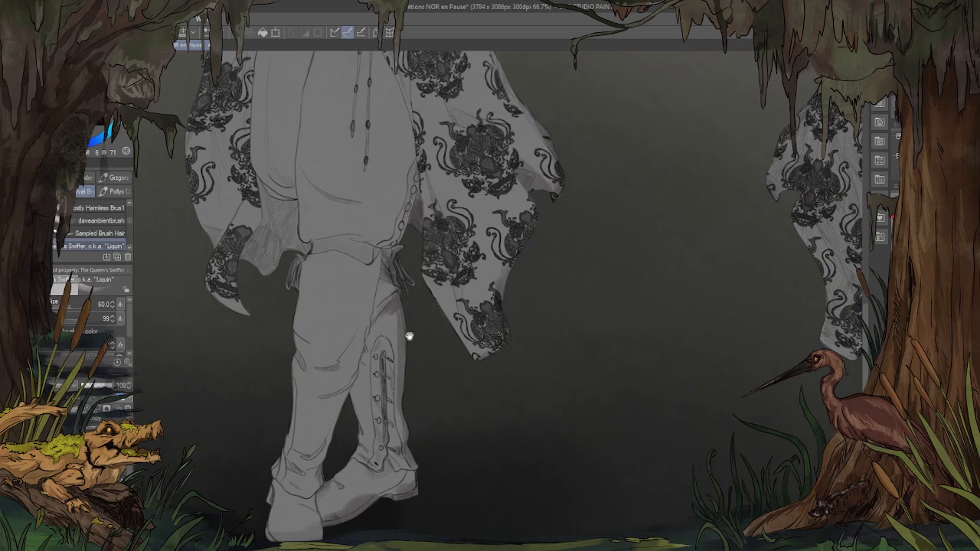
Step: Deepen the shadow across the rear boot's foot and up the inner side of its shaft
left_click_drag(409, 337, 444, 194)
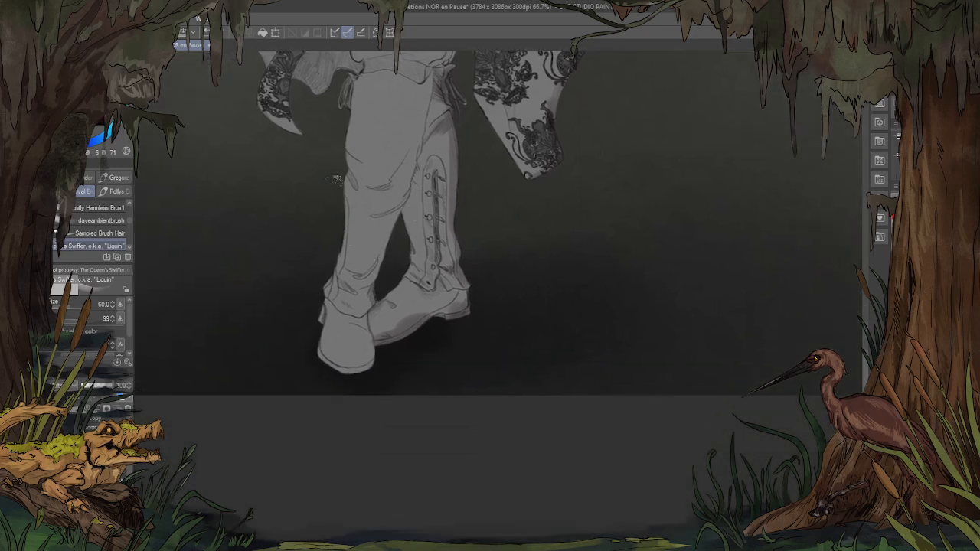
scroll(375, 248, "up", 2)
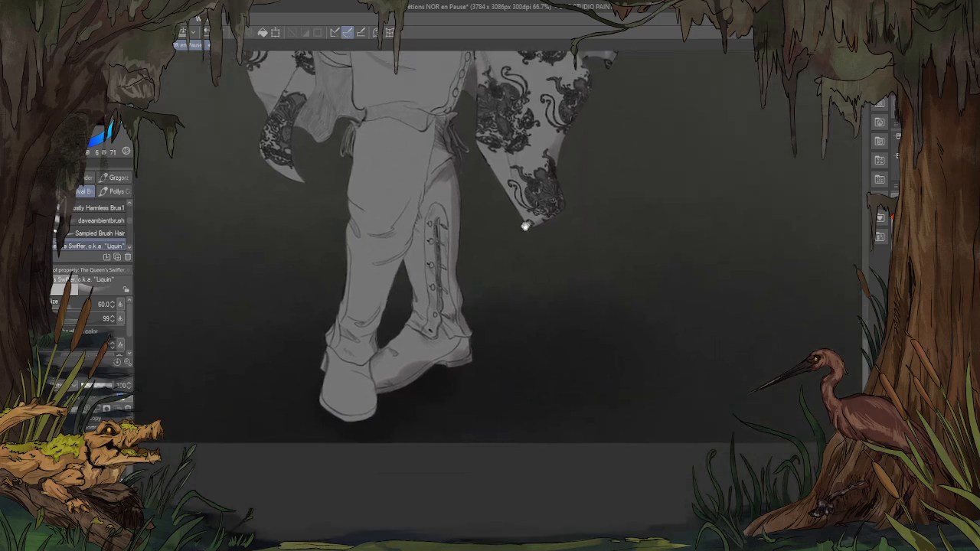
mouse_move(395, 345)
left_mouse_down()
mouse_move(377, 363)
mouse_move(379, 383)
mouse_move(398, 349)
mouse_move(427, 368)
mouse_move(432, 321)
mouse_move(419, 248)
left_mouse_up()
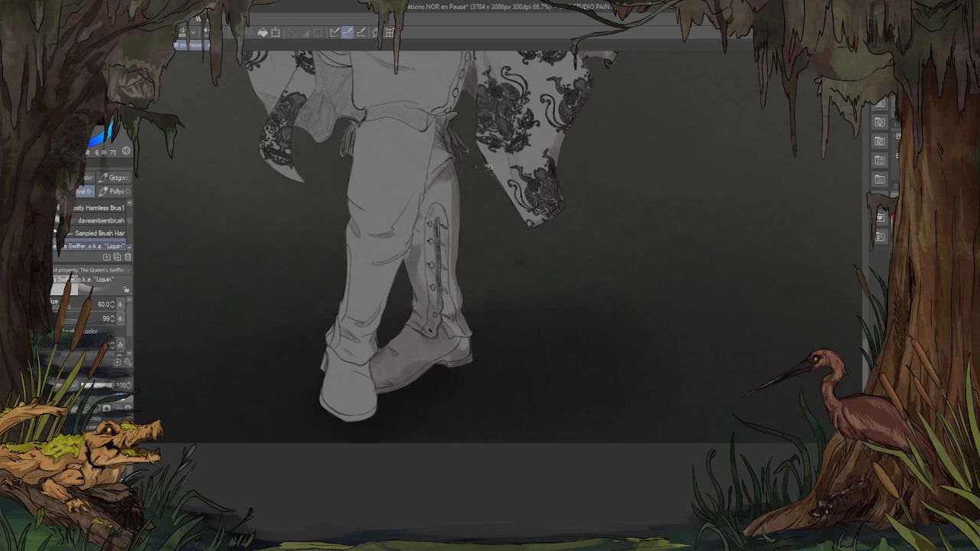
scroll(518, 237, "up", 3)
left_click_drag(438, 193, 427, 280)
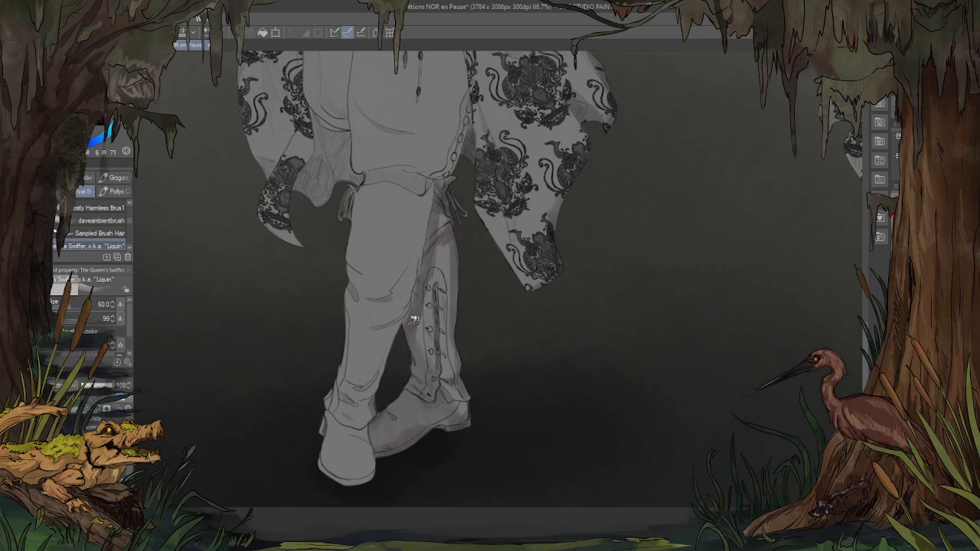
scroll(532, 278, "down", 2)
Step: Shade the trouser leg along the coat's inner edge and the braided piece hanging behind the waist
scroll(527, 261, "up", 5)
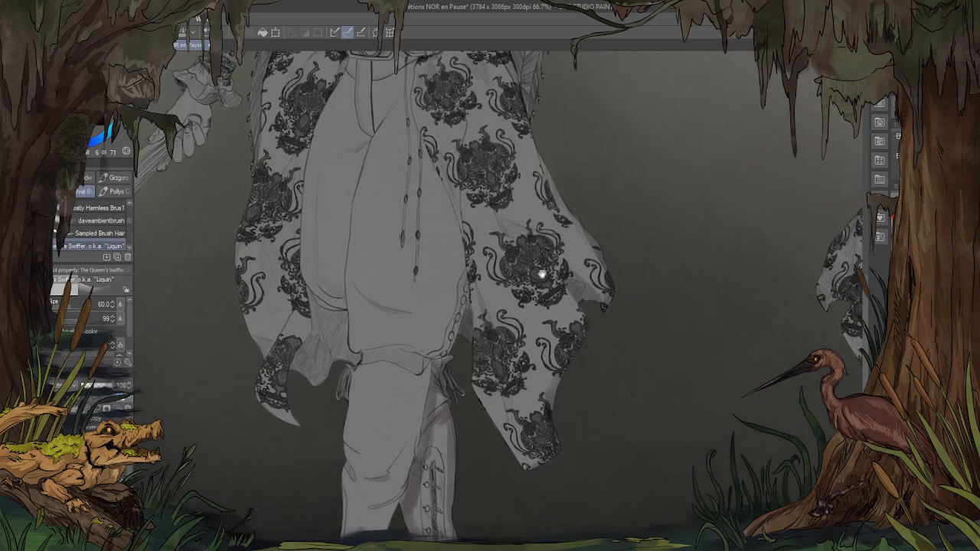
mouse_move(447, 250)
left_mouse_down()
mouse_move(476, 318)
mouse_move(474, 412)
left_mouse_up()
left_click_drag(482, 376, 475, 301)
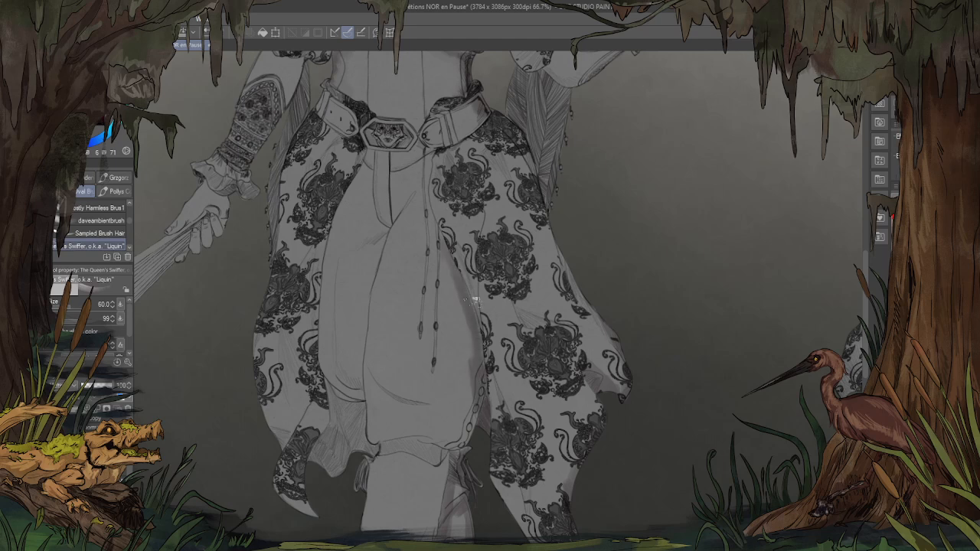
left_click_drag(473, 356, 444, 273)
scroll(549, 97, "down", 1)
scroll(466, 241, "up", 1)
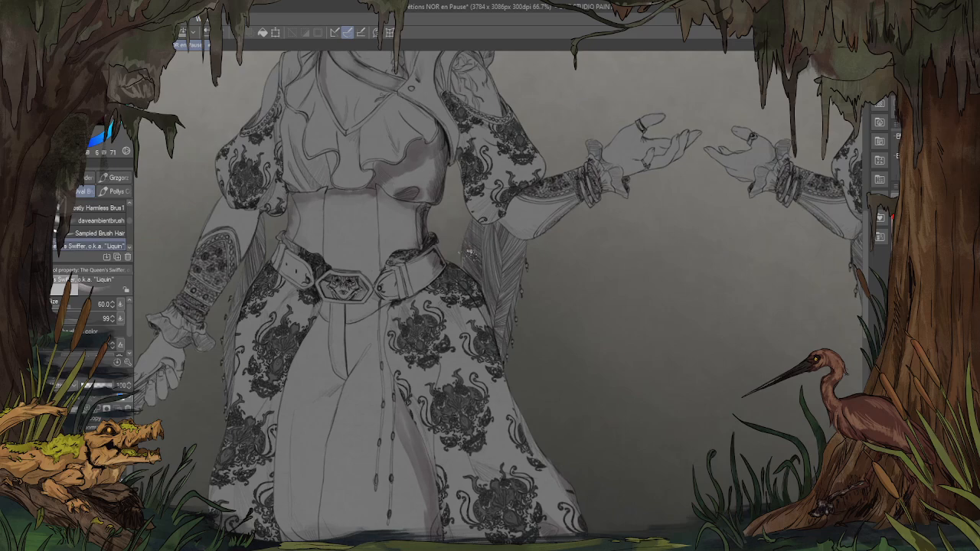
mouse_move(496, 304)
left_mouse_down()
mouse_move(518, 357)
mouse_move(483, 246)
mouse_move(510, 228)
left_mouse_up()
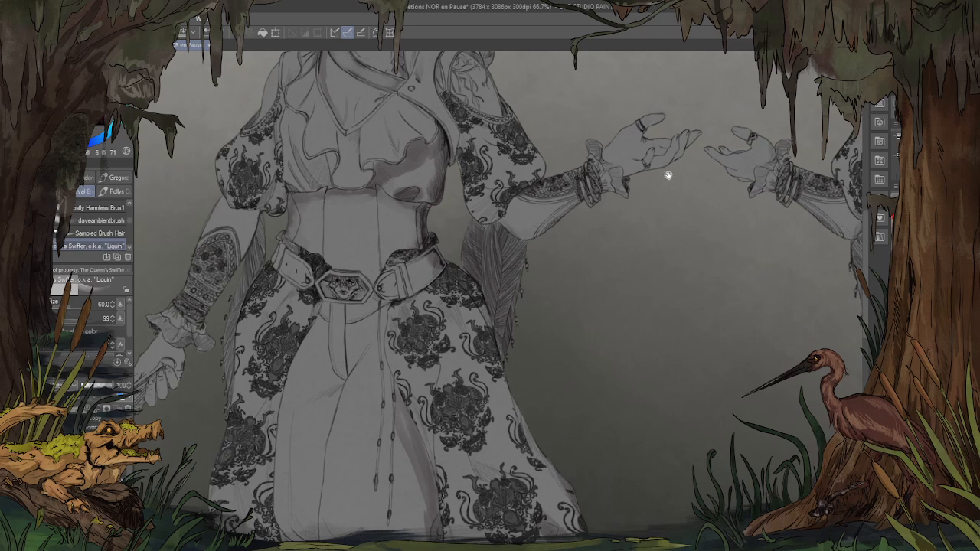
Step: Shade the underside of the outstretched forearm and the bare upper arm within the sleeve opening
scroll(668, 176, "down", 1)
left_click_drag(590, 357, 572, 381)
scroll(610, 331, "up", 1)
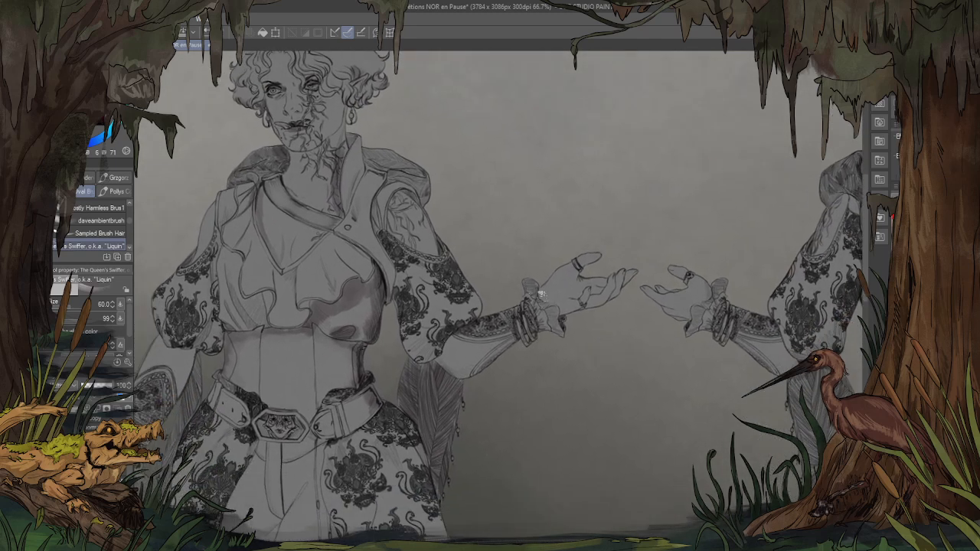
mouse_move(500, 362)
left_mouse_down()
mouse_move(515, 327)
mouse_move(463, 372)
mouse_move(533, 336)
left_mouse_up()
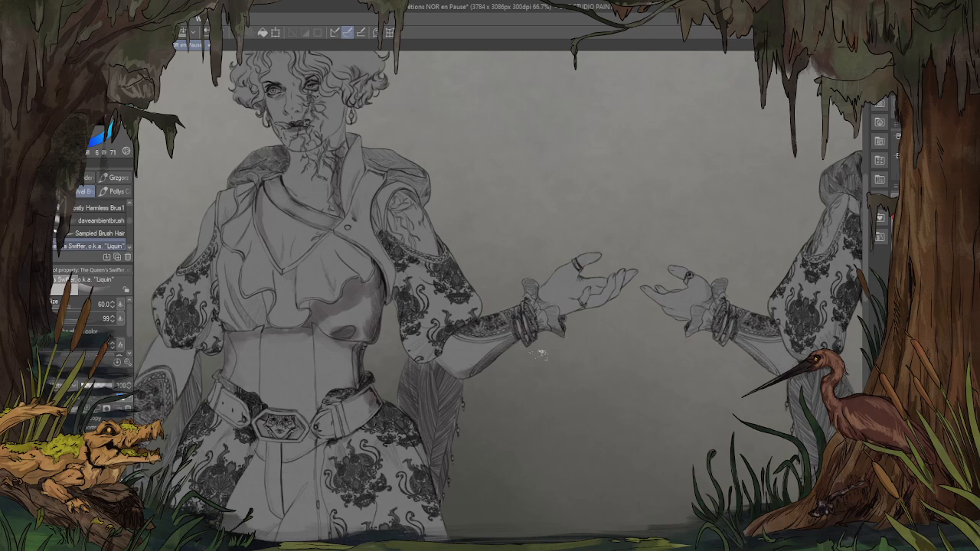
scroll(253, 153, "up", 2)
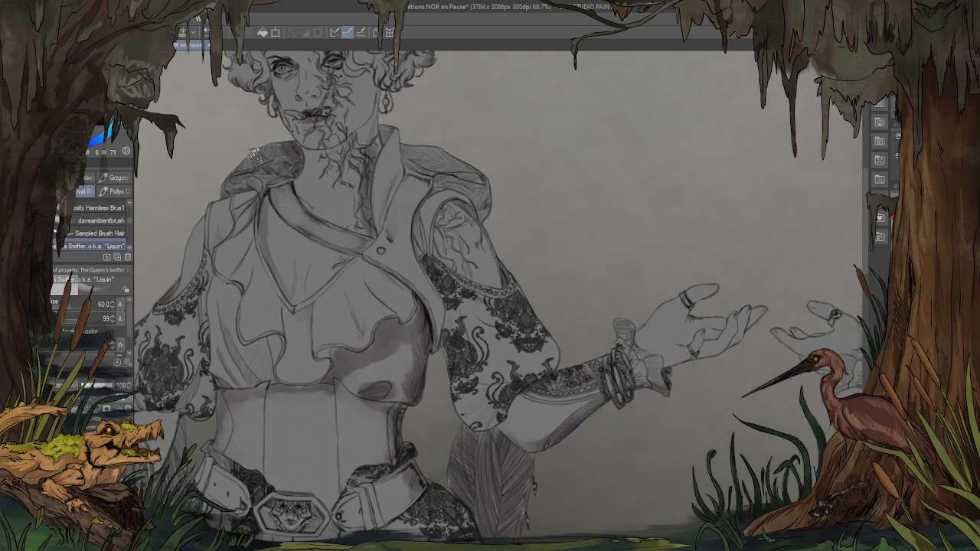
mouse_move(513, 243)
left_mouse_down()
mouse_move(526, 263)
mouse_move(493, 219)
mouse_move(515, 273)
left_mouse_up()
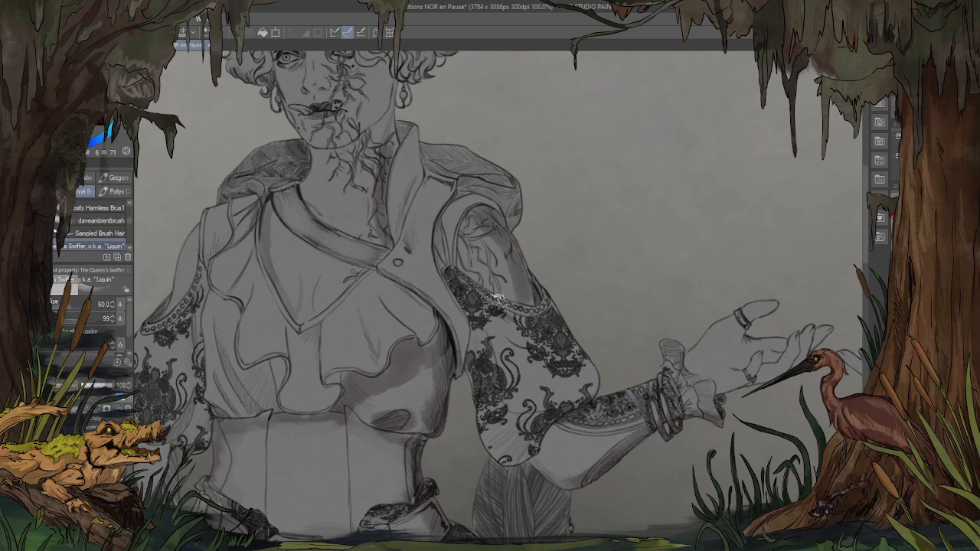
Step: Paint shadows on the trousers along the opposite coat edge and beneath the hanging beaded cords
scroll(529, 100, "down", 4)
scroll(571, 390, "up", 1)
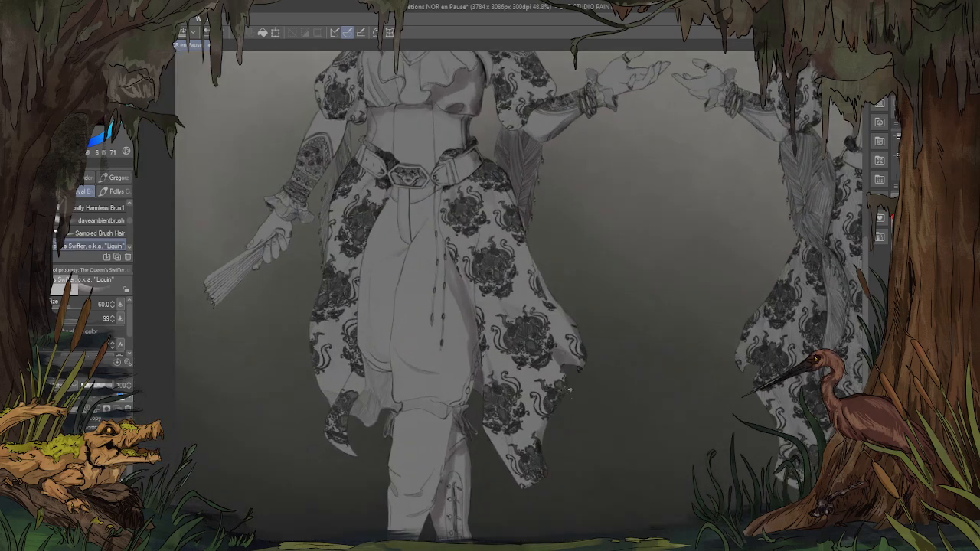
scroll(519, 276, "up", 1)
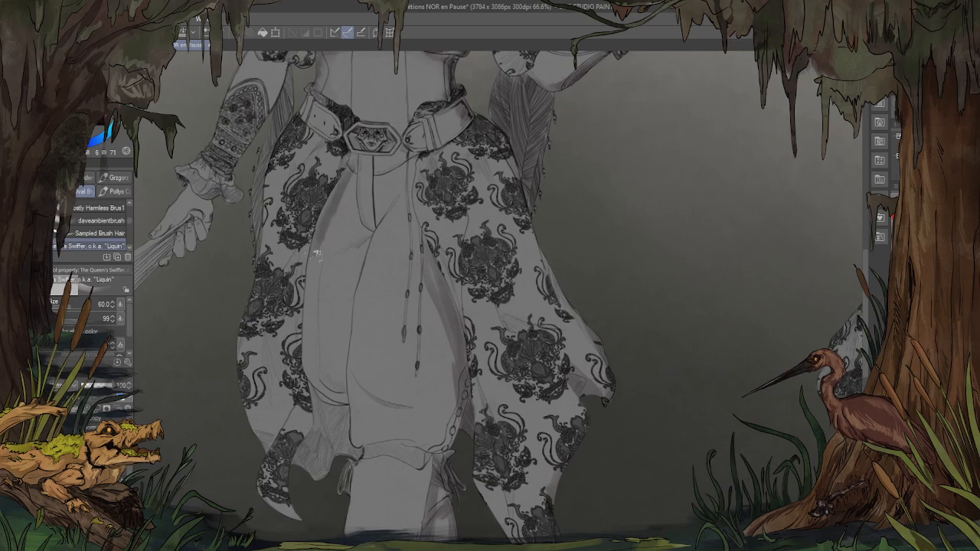
left_click_drag(481, 182, 464, 140)
left_click_drag(411, 202, 404, 323)
left_click_drag(397, 171, 382, 305)
left_click_drag(439, 281, 517, 182)
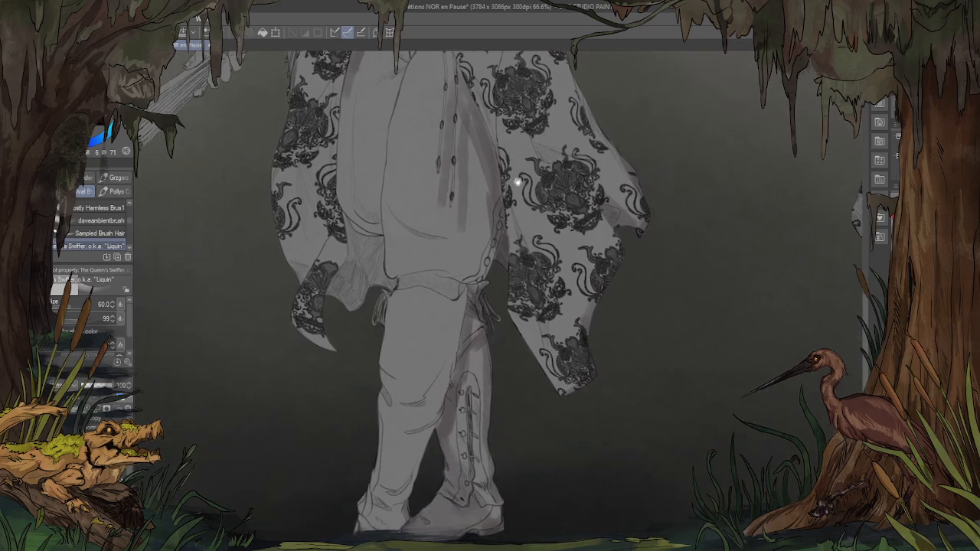
Step: Fill the coat's inner lining beside the front knee with shadow
mouse_move(360, 261)
left_mouse_down()
mouse_move(351, 295)
mouse_move(338, 283)
mouse_move(337, 295)
mouse_move(348, 265)
mouse_move(368, 279)
mouse_move(383, 264)
mouse_move(395, 281)
mouse_move(383, 247)
mouse_move(365, 237)
left_mouse_up()
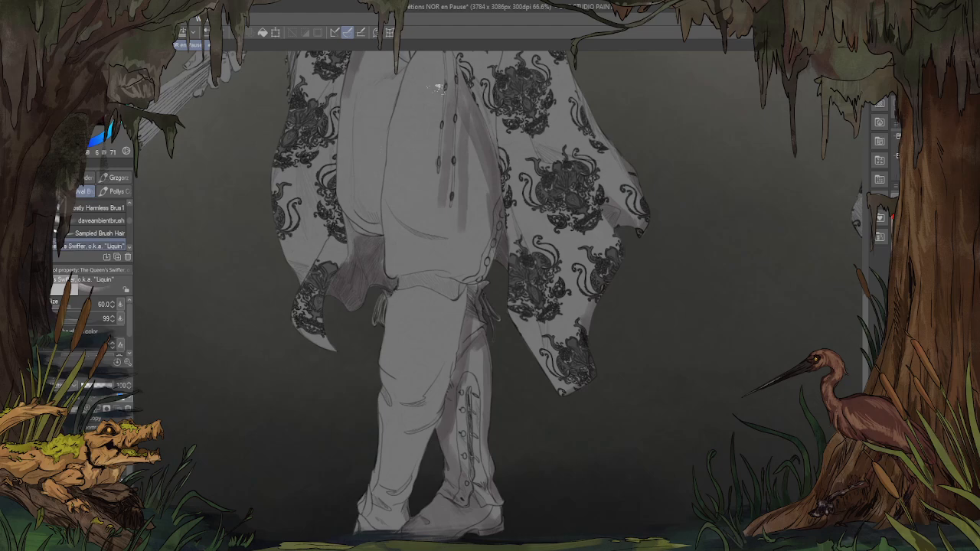
scroll(435, 85, "up", 3)
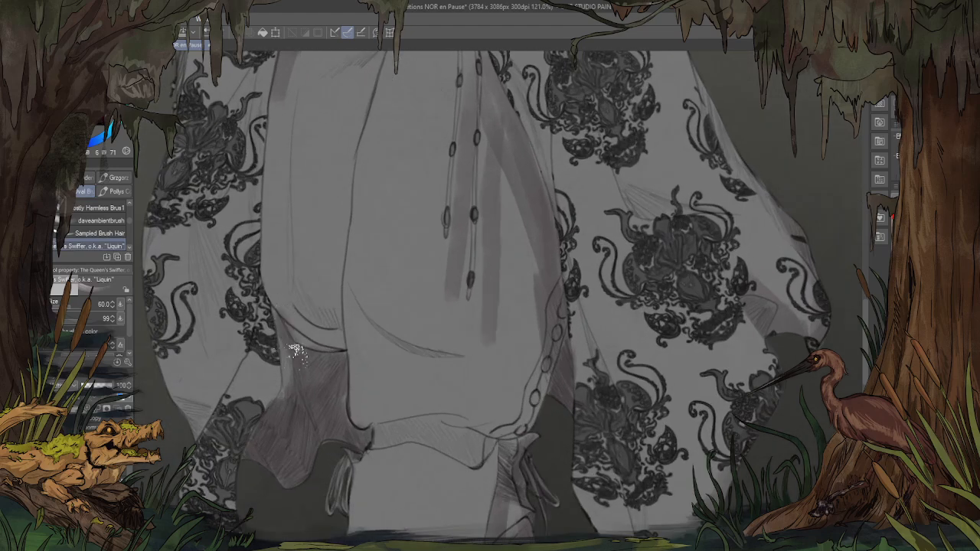
scroll(464, 400, "down", 5)
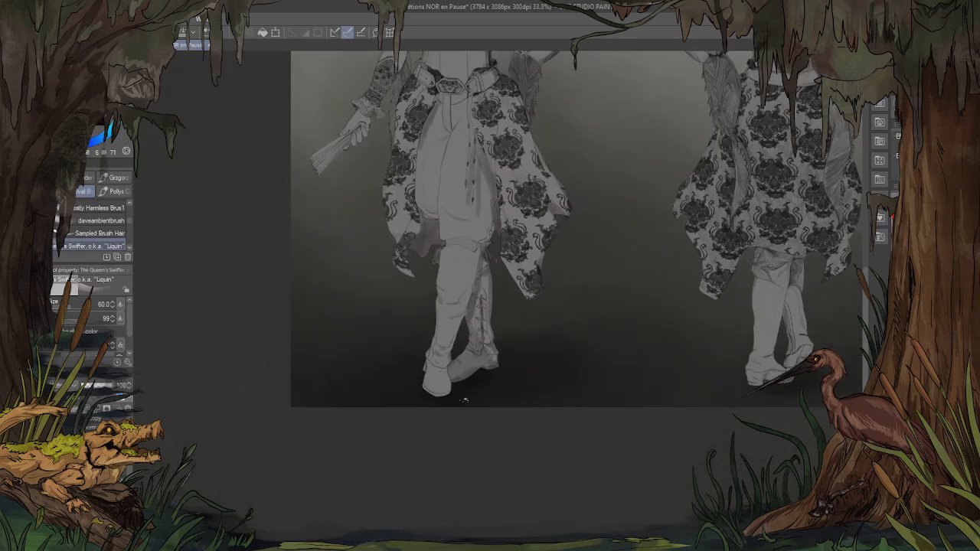
Step: Shade the rear boot's shaft around the lacing and beneath the tied knee cuff
scroll(464, 400, "up", 3)
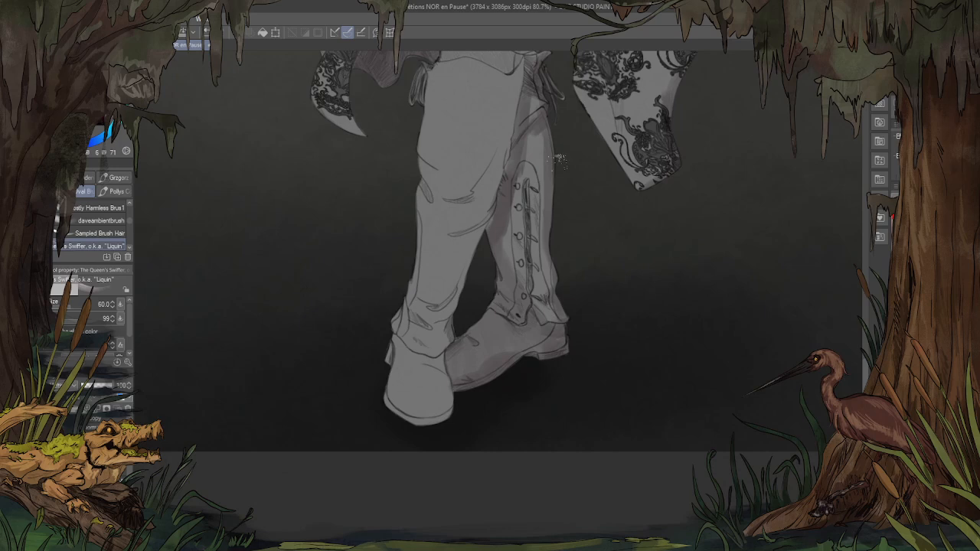
left_click_drag(591, 203, 576, 291)
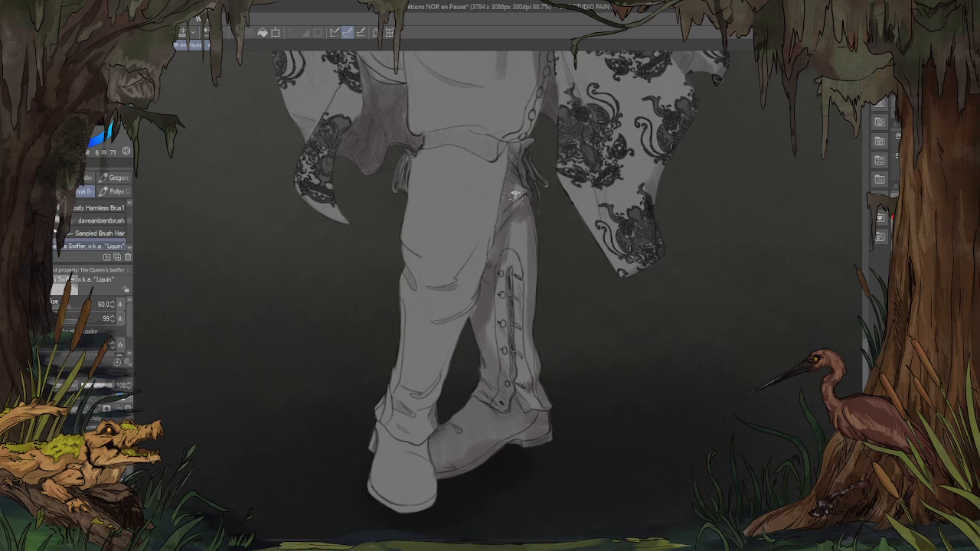
scroll(522, 225, "up", 2)
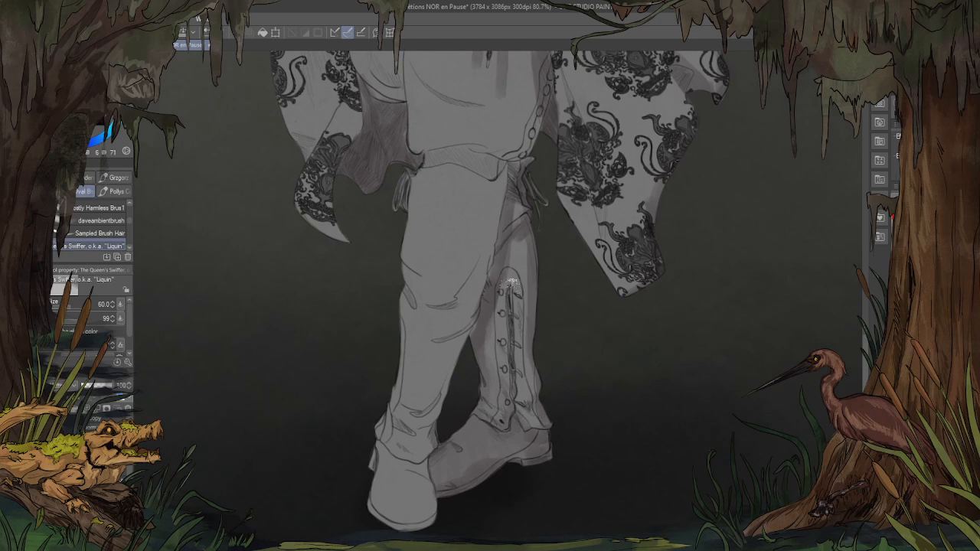
left_click_drag(540, 157, 516, 261)
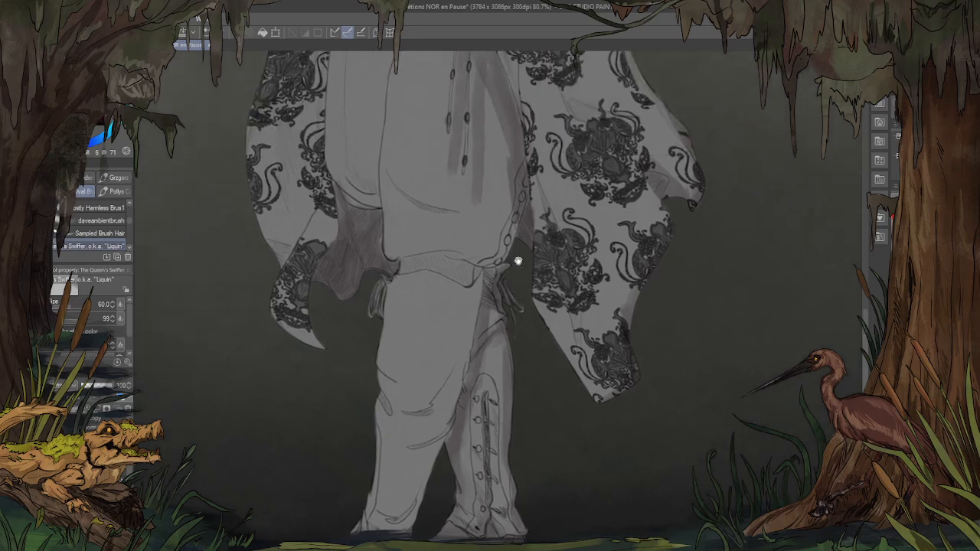
Step: Reduce the brush size to 20 and shade the side and underside of the front-view figure's nose
left_click_drag(502, 191, 499, 295)
left_click_drag(501, 88, 505, 467)
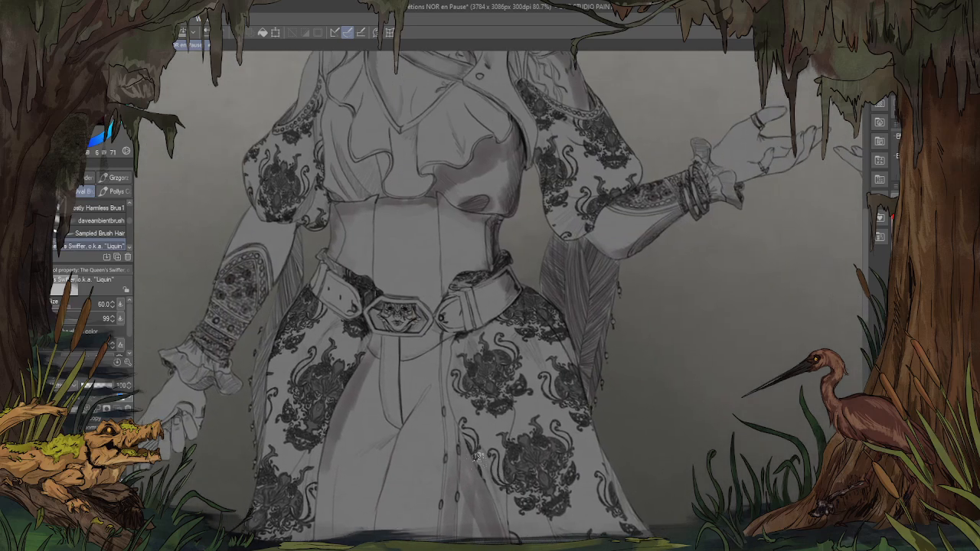
scroll(478, 458, "down", 3)
scroll(549, 109, "up", 2)
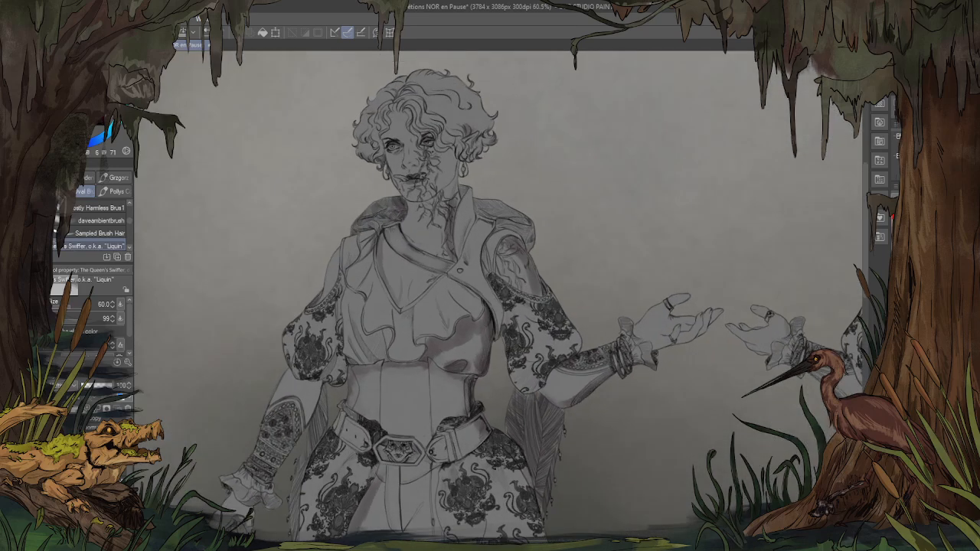
scroll(327, 85, "up", 2)
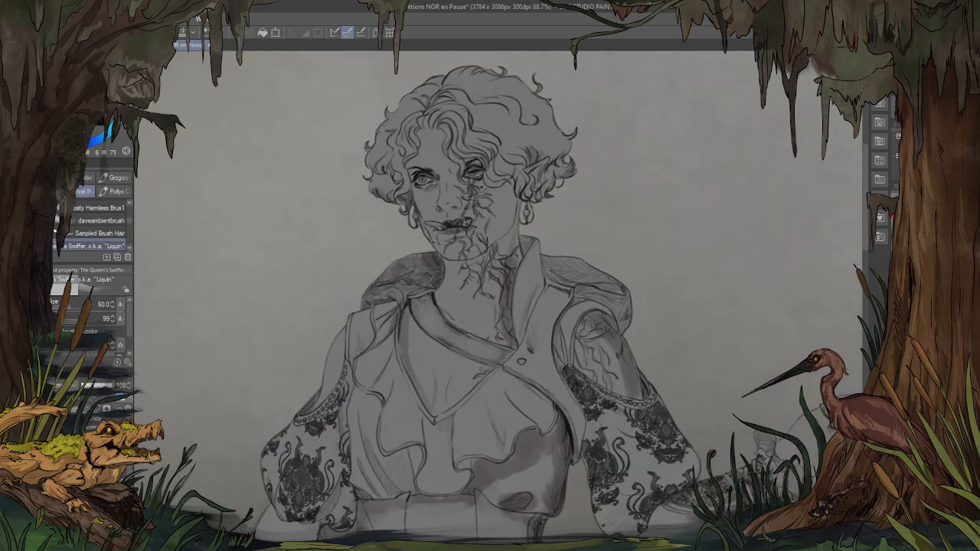
left_click_drag(542, 153, 518, 236)
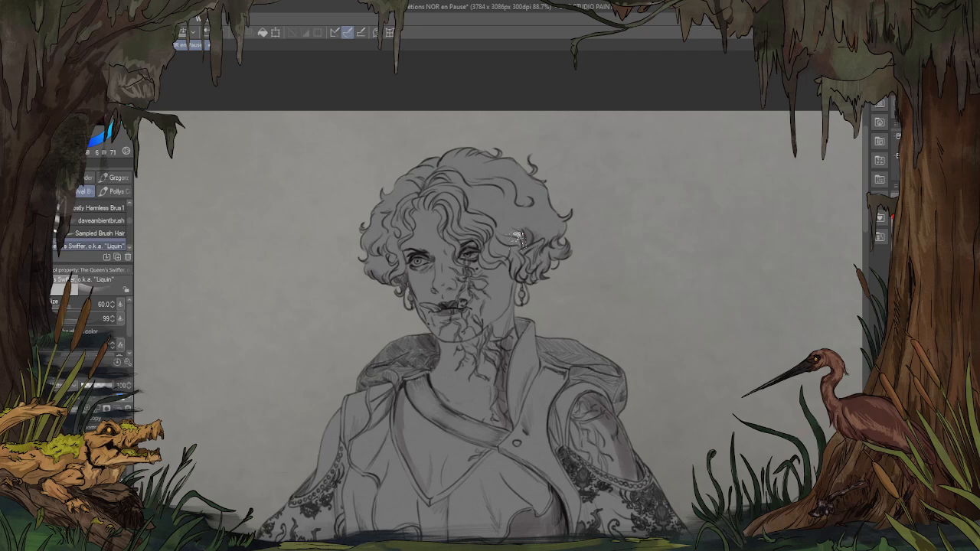
scroll(518, 238, "up", 3)
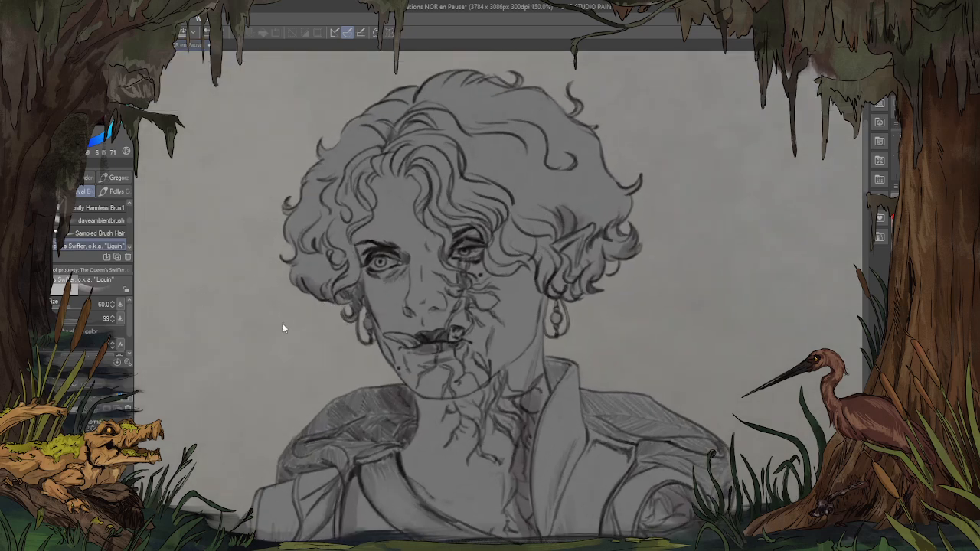
scroll(509, 233, "up", 1)
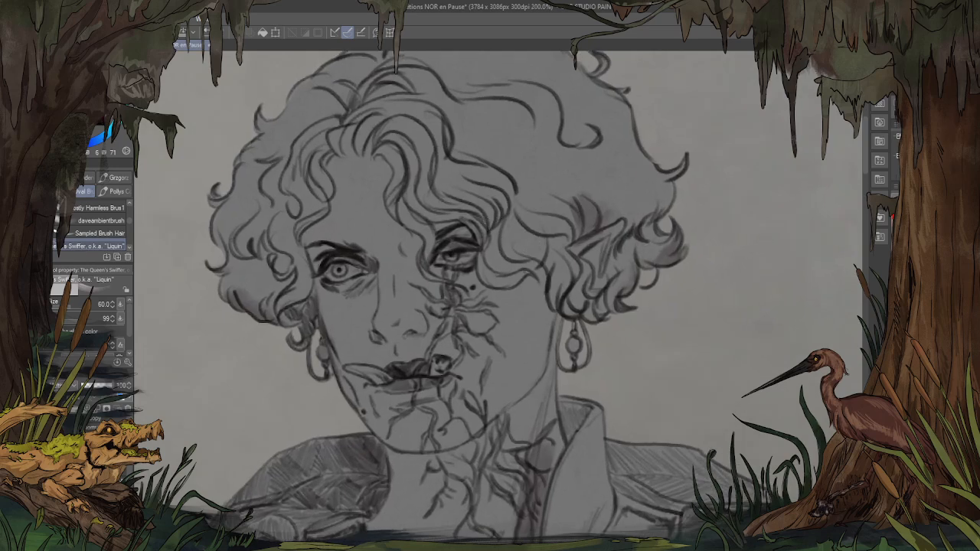
key("bracketleft")
key("bracketleft")
key("bracketleft")
key("bracketleft")
key("bracketleft")
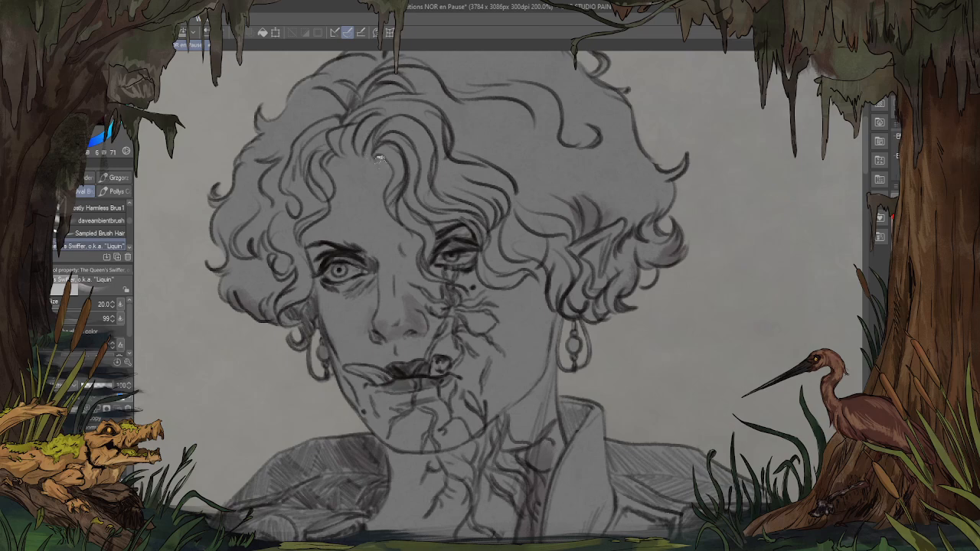
Step: Shade the face on the forehead beneath the curls, on the cheek below the hair and on the lower lip
mouse_move(380, 159)
left_mouse_down()
mouse_move(389, 162)
mouse_move(385, 184)
left_mouse_up()
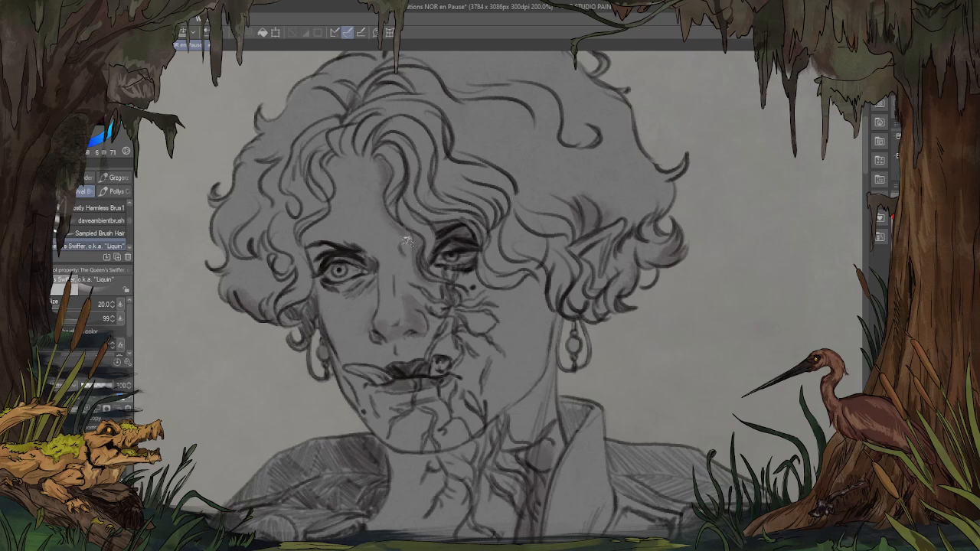
mouse_move(553, 290)
left_mouse_down()
mouse_move(531, 282)
mouse_move(540, 319)
mouse_move(529, 279)
mouse_move(545, 308)
mouse_move(529, 289)
mouse_move(445, 300)
mouse_move(455, 317)
mouse_move(503, 206)
left_mouse_up()
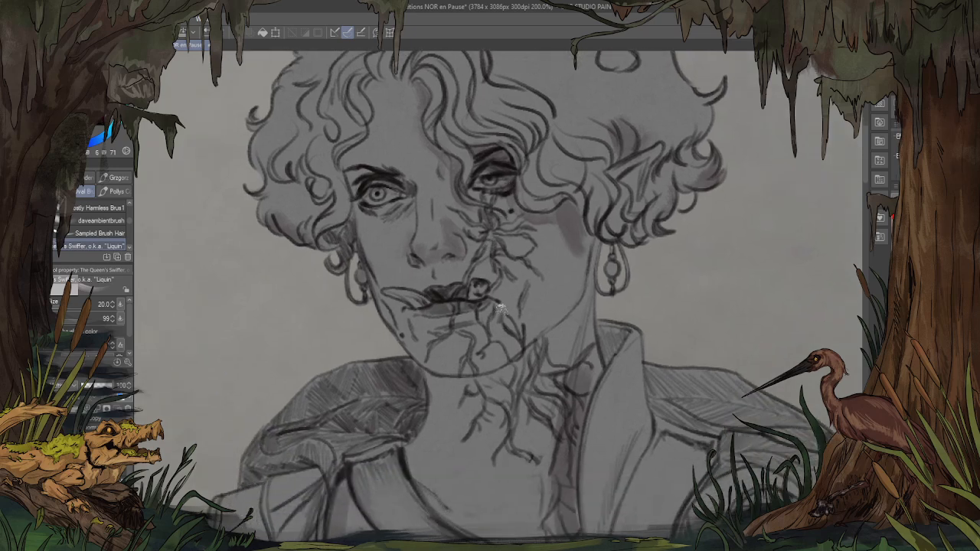
mouse_move(500, 308)
left_mouse_down()
mouse_move(501, 297)
mouse_move(490, 313)
mouse_move(455, 322)
mouse_move(415, 289)
left_mouse_up()
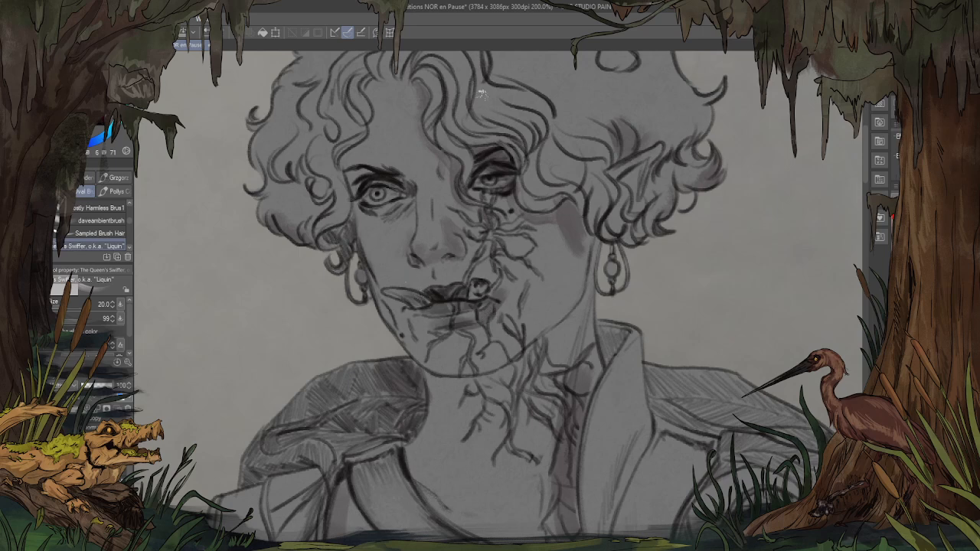
Step: Shade the front-view figure's jawline from below the earring towards the chin
left_click_drag(636, 178, 651, 160)
mouse_move(619, 252)
left_mouse_down()
mouse_move(602, 242)
mouse_move(582, 316)
mouse_move(537, 339)
left_mouse_up()
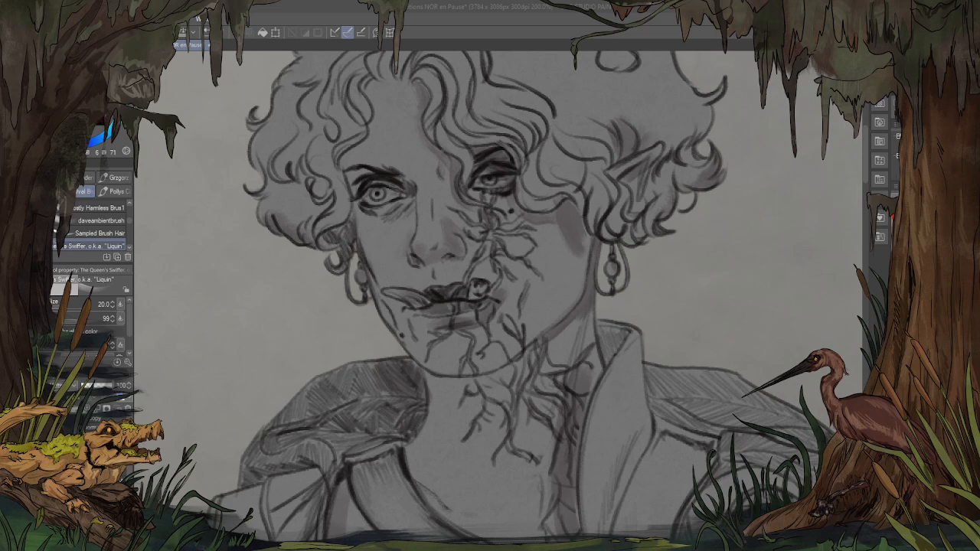
left_click(202, 446)
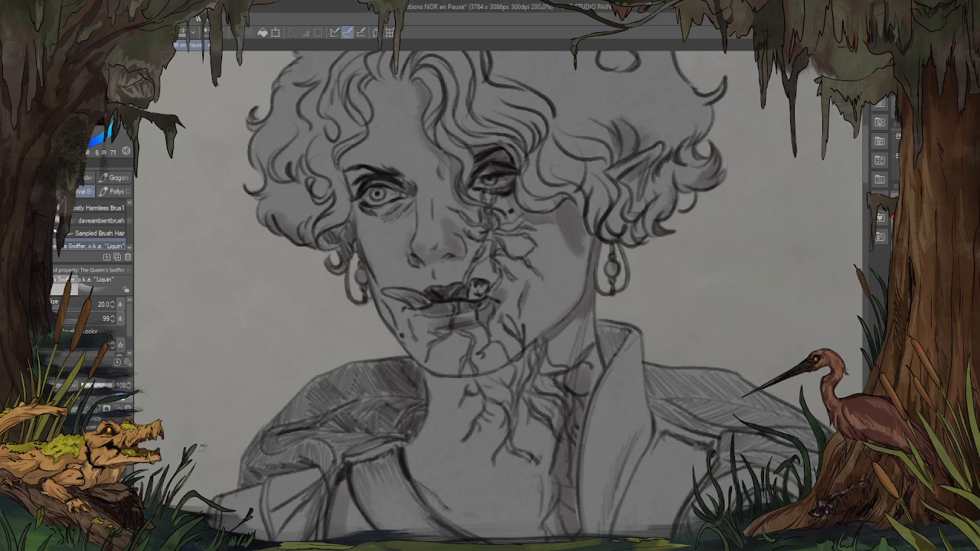
left_click_drag(659, 126, 618, 184)
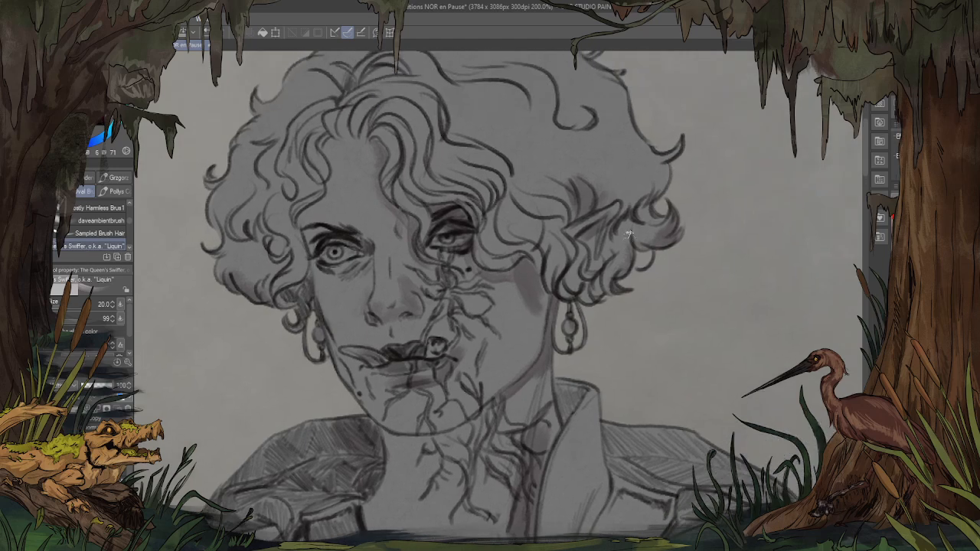
left_click_drag(628, 233, 614, 250)
left_click_drag(565, 213, 560, 238)
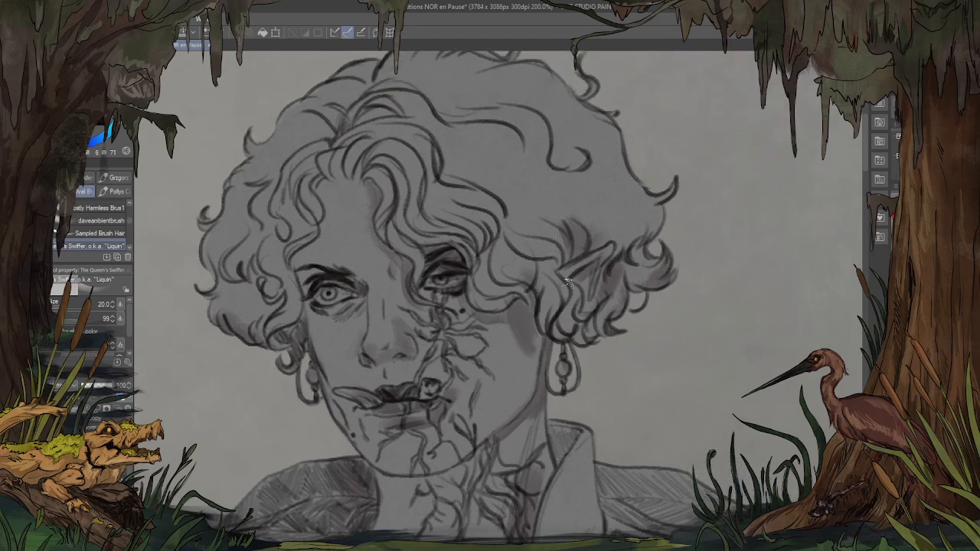
mouse_move(562, 257)
left_mouse_down()
mouse_move(501, 239)
mouse_move(492, 251)
left_mouse_up()
scroll(477, 282, "down", 8)
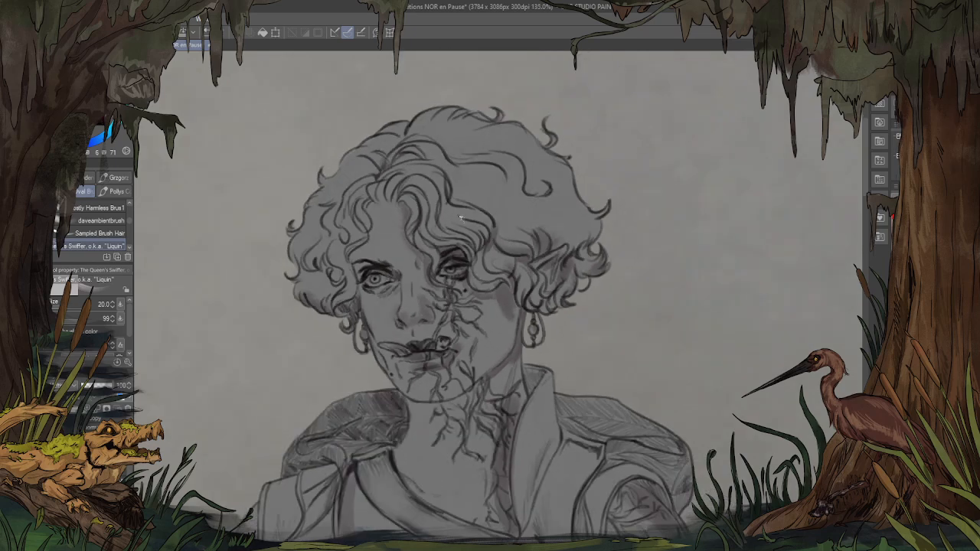
Step: Increase the brush size to 50 and shade the front-view figure's corset point directly beneath the belt buckle
scroll(336, 389, "up", 6)
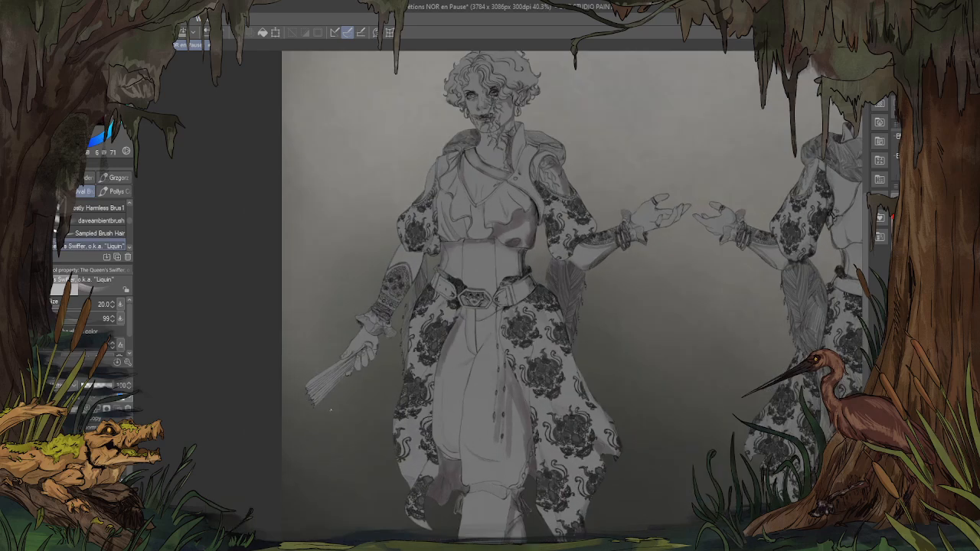
scroll(278, 415, "down", 4)
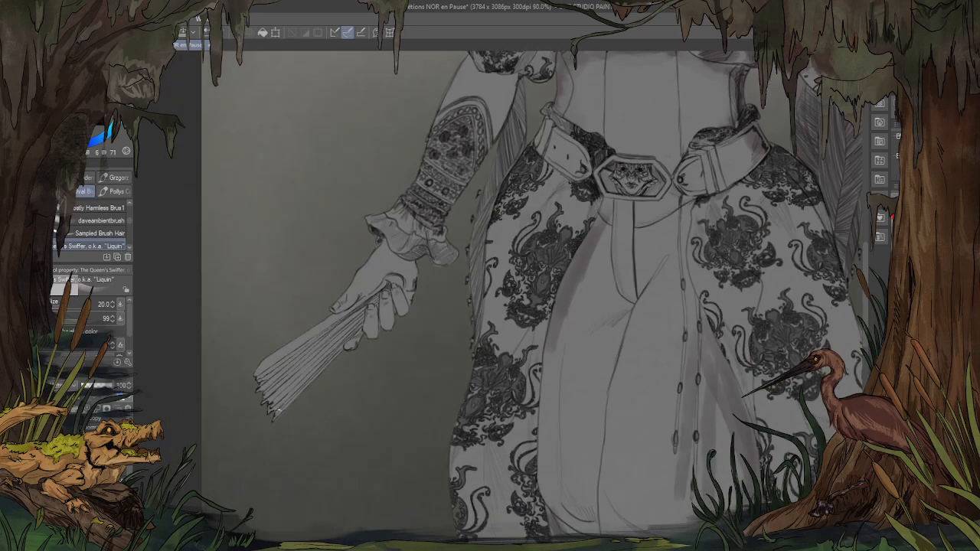
scroll(605, 173, "up", 3)
mouse_move(635, 277)
left_mouse_down()
mouse_move(595, 177)
mouse_move(519, 227)
mouse_move(512, 184)
mouse_move(493, 239)
mouse_move(489, 220)
mouse_move(471, 228)
mouse_move(477, 211)
mouse_move(438, 188)
mouse_move(449, 221)
mouse_move(420, 227)
mouse_move(466, 229)
mouse_move(415, 218)
mouse_move(443, 157)
mouse_move(481, 204)
mouse_move(466, 263)
mouse_move(539, 236)
mouse_move(467, 289)
mouse_move(565, 219)
mouse_move(500, 242)
left_mouse_up()
key("bracketright")
key("bracketright")
key("bracketright")
key("bracketright")
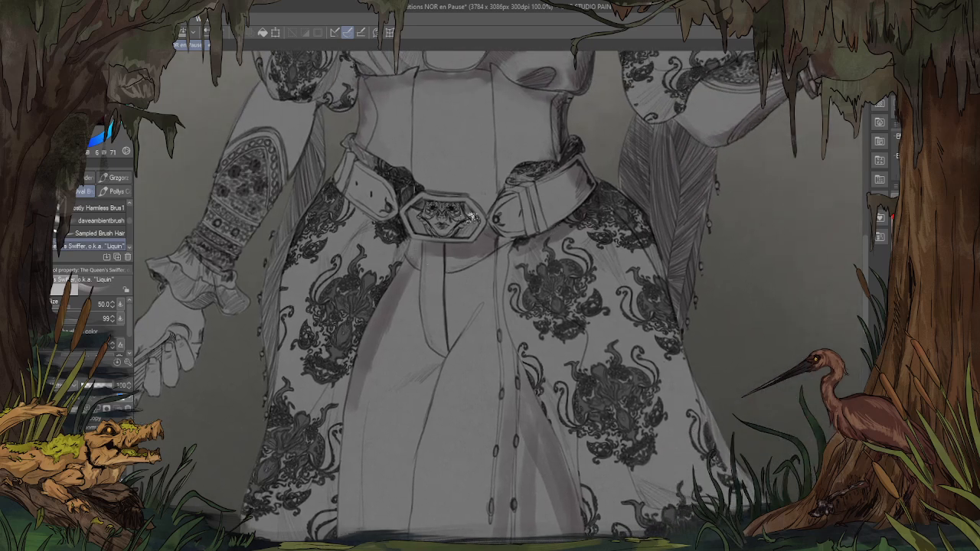
left_click_drag(451, 135, 495, 390)
scroll(495, 349, "up", 1)
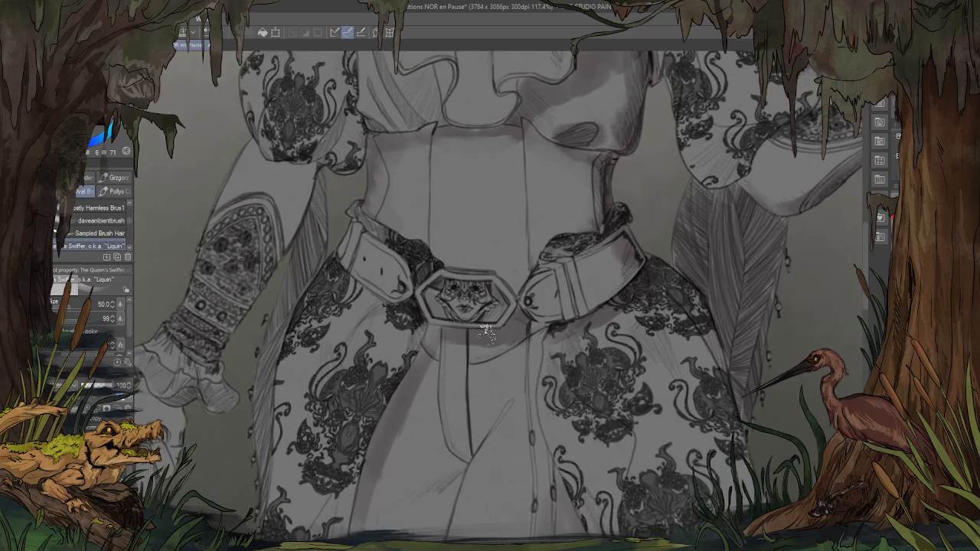
scroll(453, 234, "up", 2)
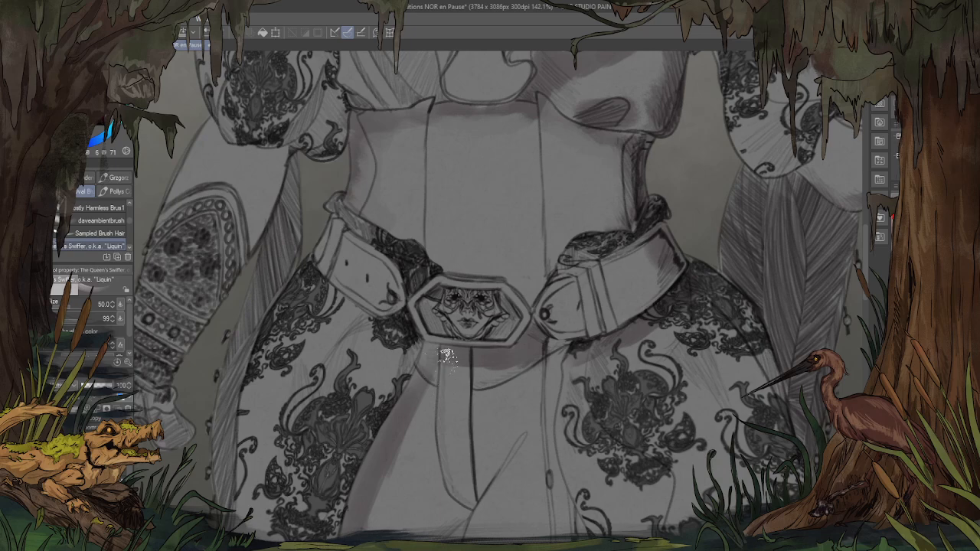
Step: Paint a shadow down the trousers below the belt, along the hanging cords and the coat's front edge
left_click_drag(434, 434, 410, 318)
left_click_drag(406, 273, 411, 235)
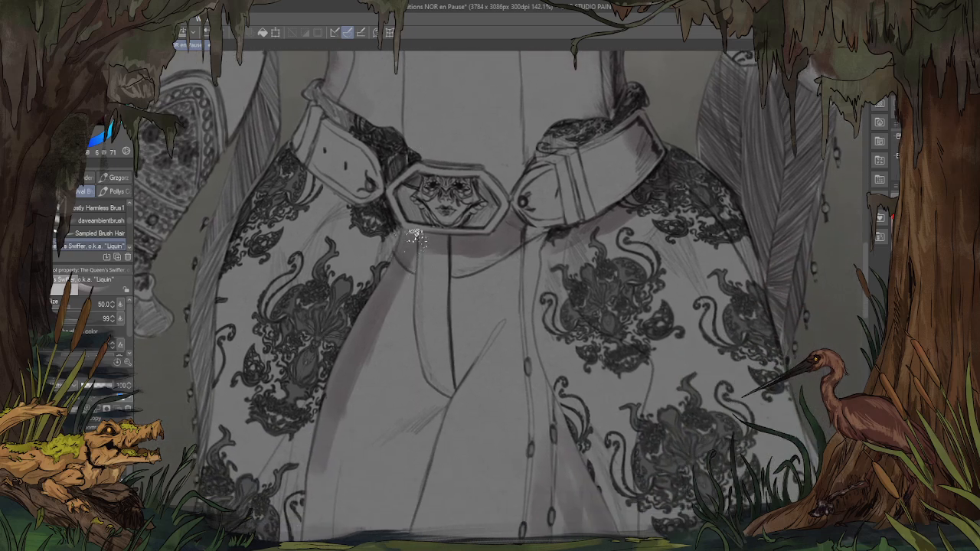
left_click_drag(520, 244, 521, 285)
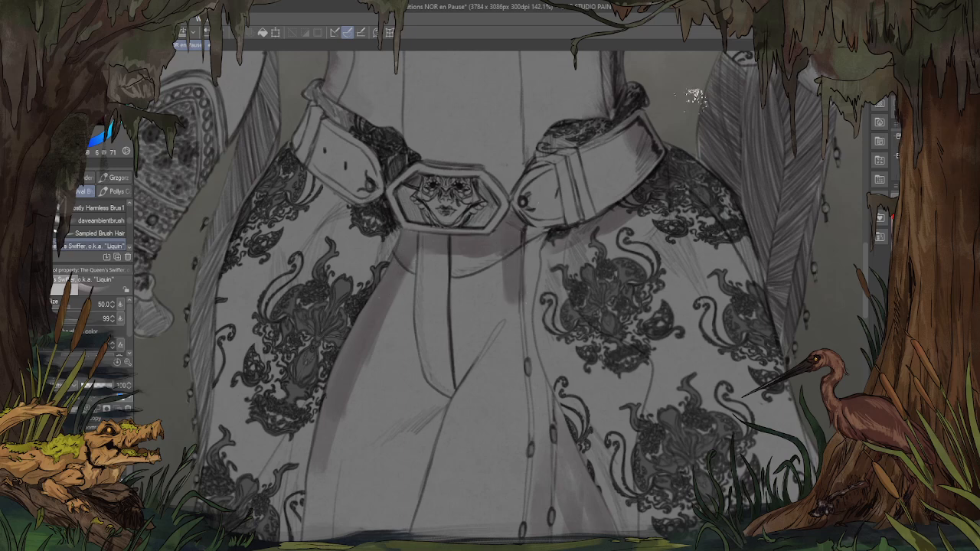
left_click_drag(639, 288, 557, 204)
mouse_move(462, 147)
left_mouse_down()
mouse_move(445, 174)
mouse_move(448, 202)
mouse_move(454, 192)
mouse_move(446, 278)
mouse_move(465, 314)
left_mouse_up()
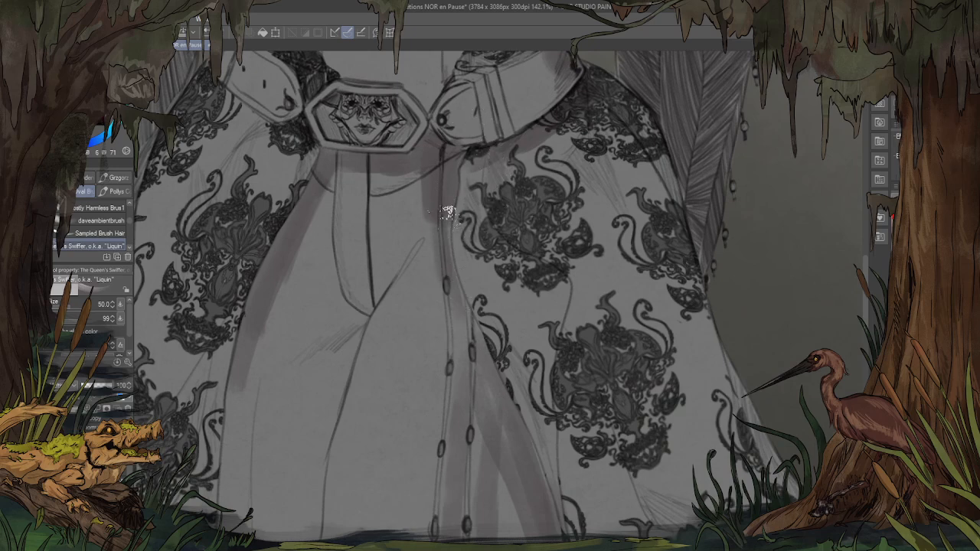
left_click_drag(459, 267, 489, 362)
left_click_drag(469, 330, 489, 423)
scroll(445, 434, "down", 2)
scroll(445, 435, "down", 5)
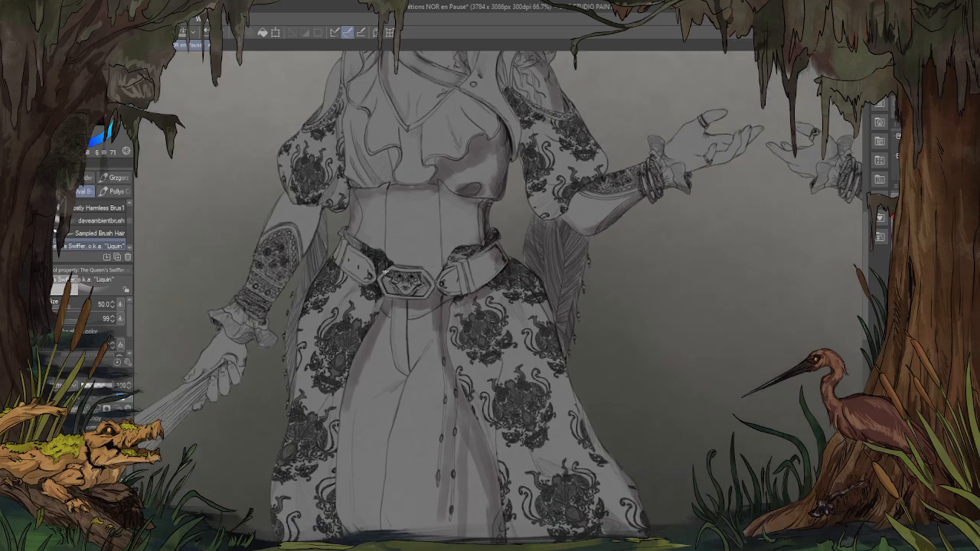
Step: Examine the shadows on the front-view figure's shirt, corset, belt, trousers and face at different magnifications
scroll(459, 398, "up", 4)
scroll(476, 367, "up", 1)
scroll(477, 368, "down", 4)
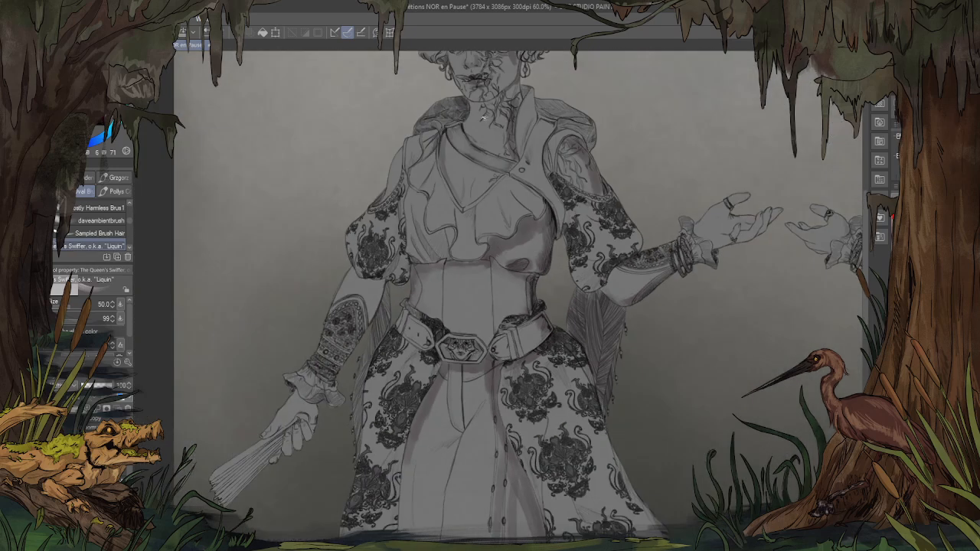
scroll(461, 317, "up", 3)
scroll(460, 323, "up", 1)
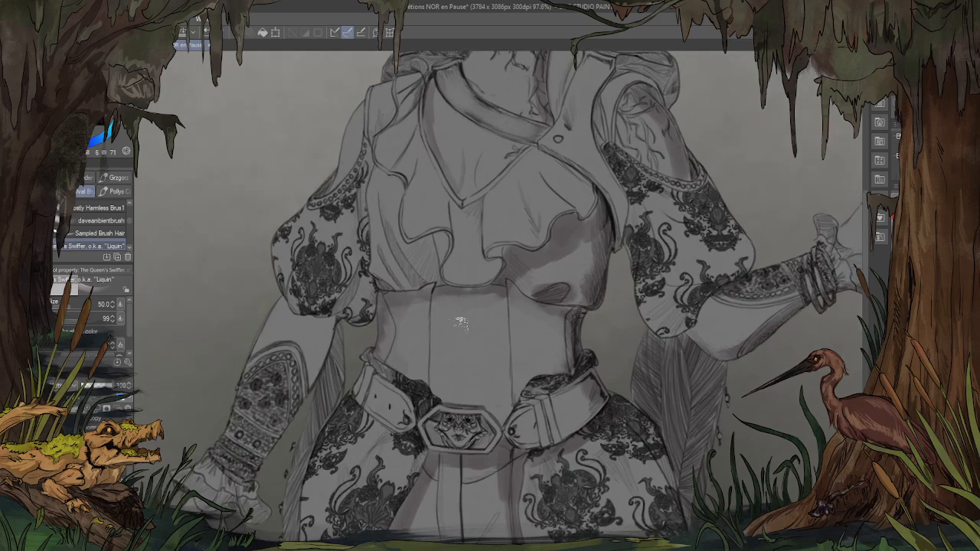
scroll(459, 323, "down", 5)
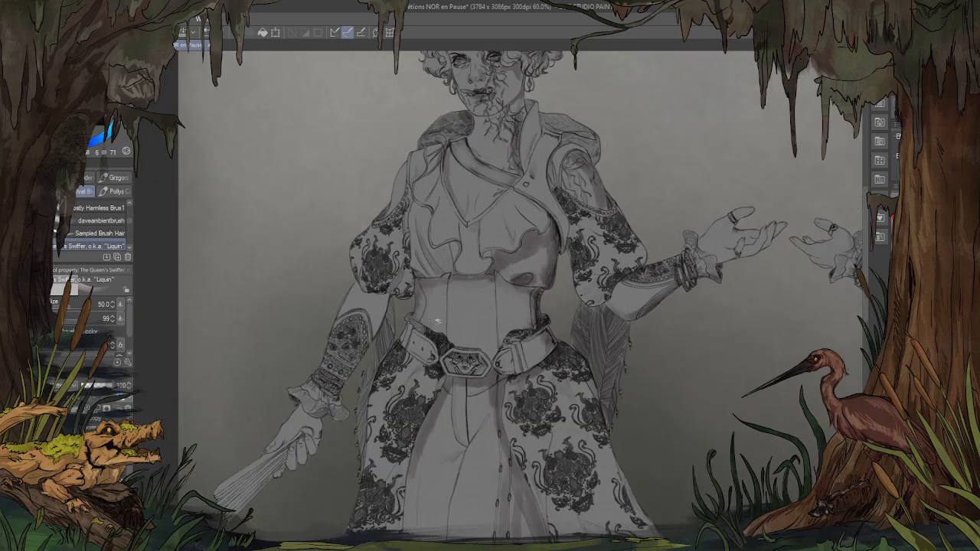
scroll(429, 344, "up", 1)
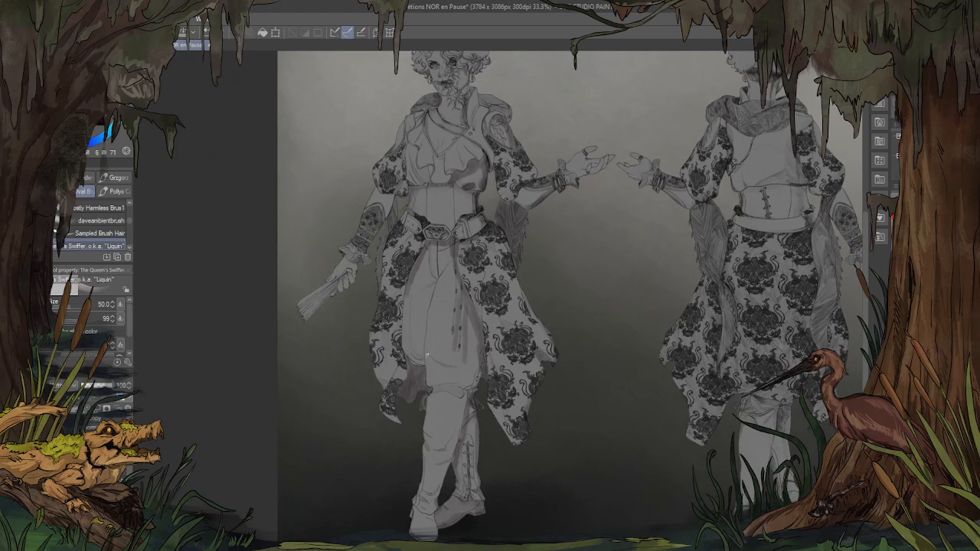
scroll(363, 157, "up", 5)
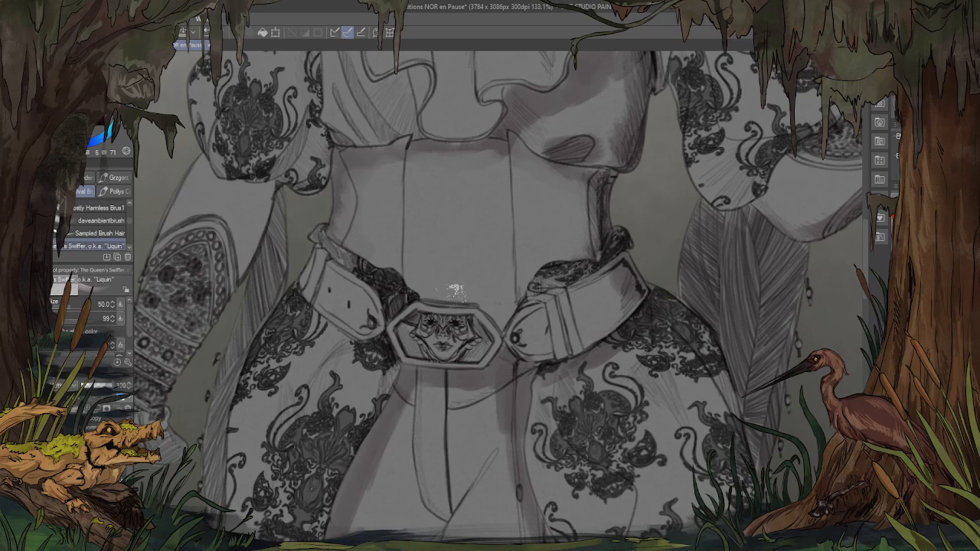
scroll(444, 293, "down", 1)
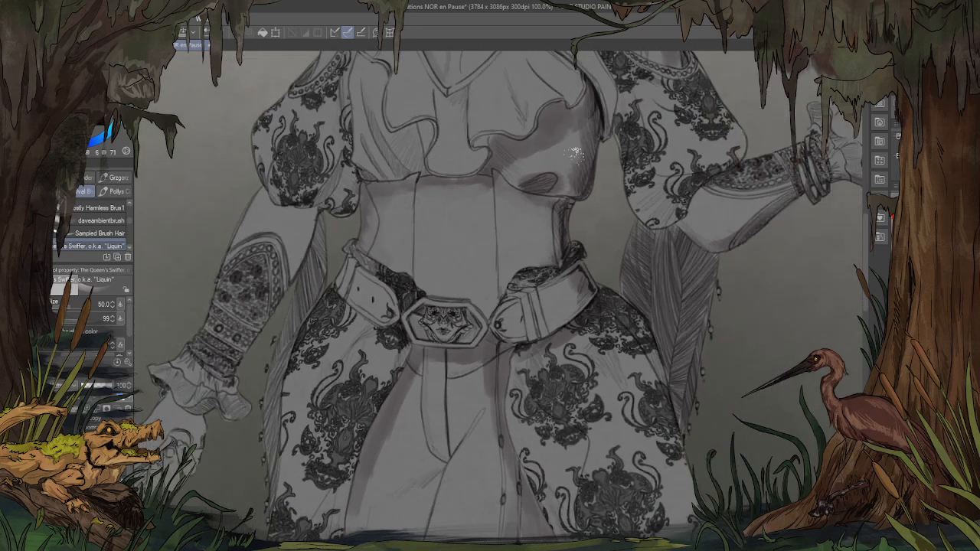
left_click_drag(573, 160, 563, 356)
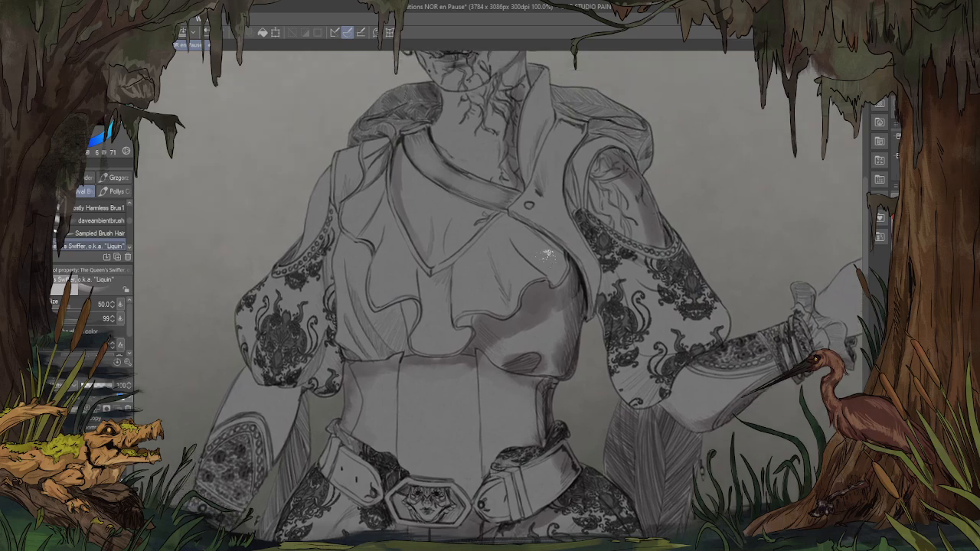
scroll(469, 335, "down", 3)
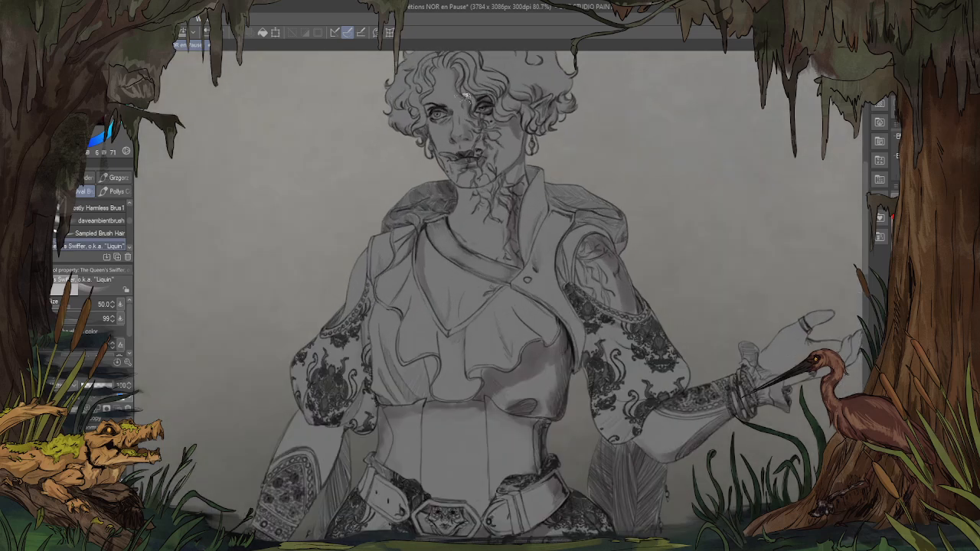
left_click_drag(405, 189, 382, 243)
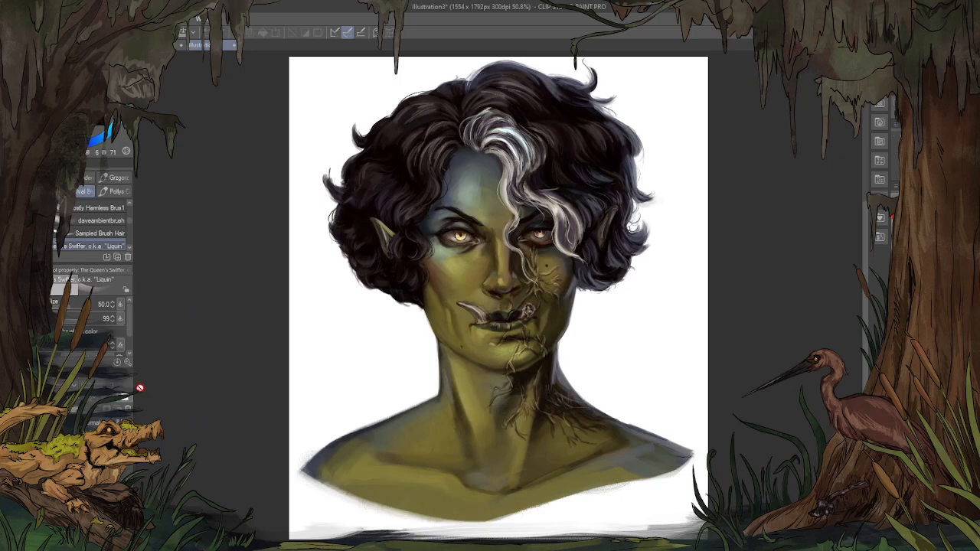
Step: Compare the lighting on the coloured green-skinned portrait with the grey full-body character sheet
scroll(417, 138, "down", 1)
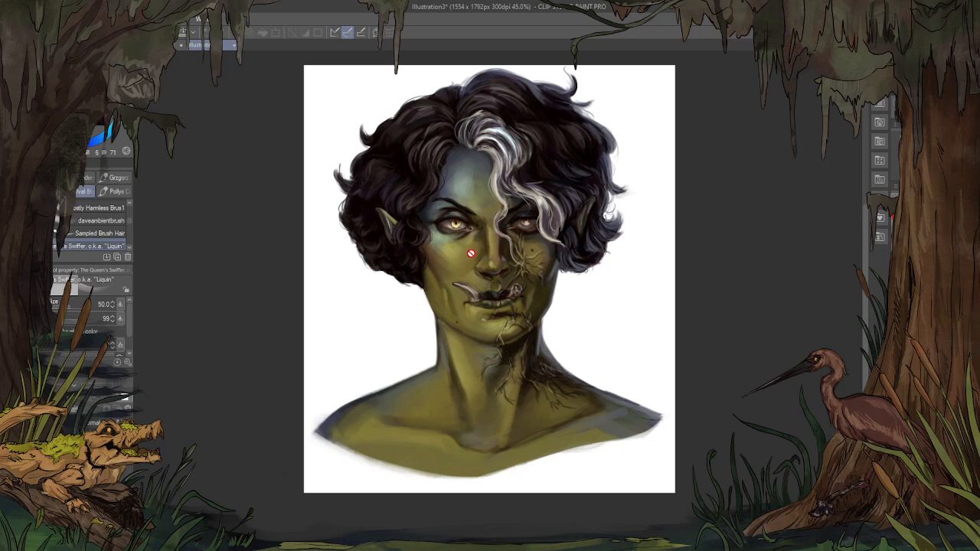
scroll(471, 251, "up", 1)
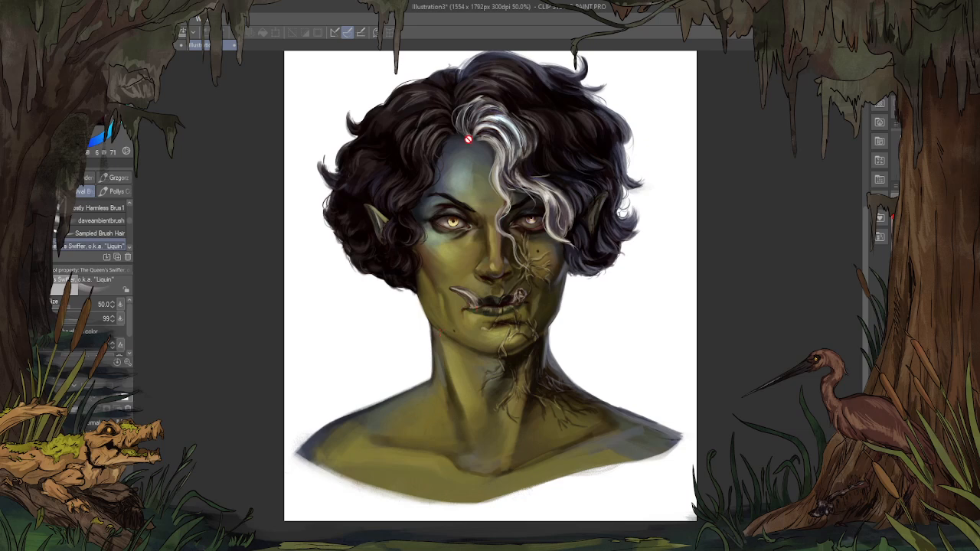
scroll(467, 141, "up", 1)
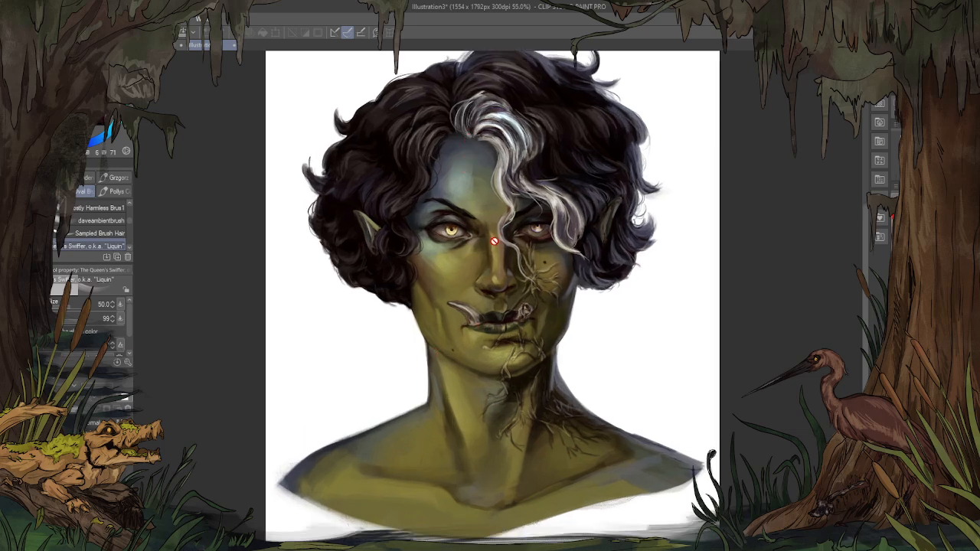
scroll(495, 242, "up", 1)
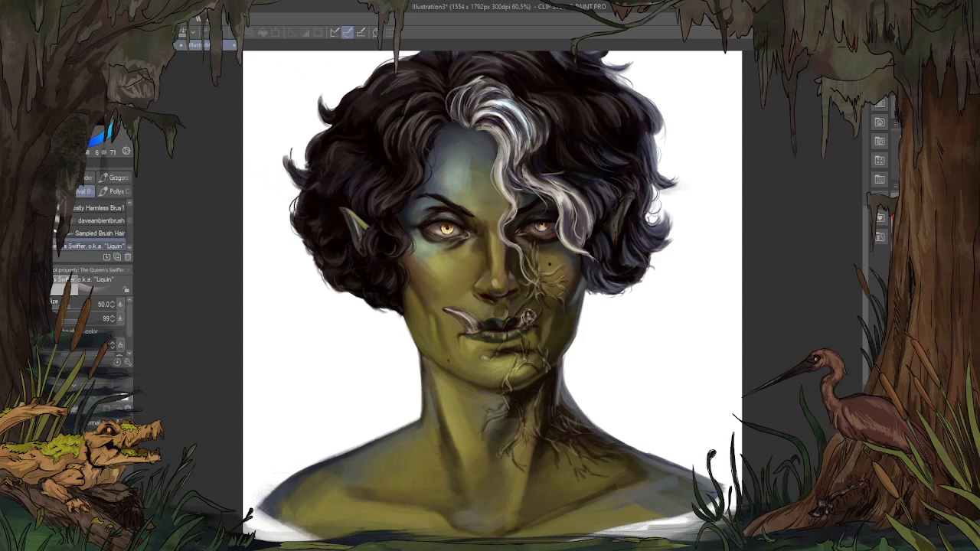
left_click(178, 44)
scroll(284, 138, "down", 2)
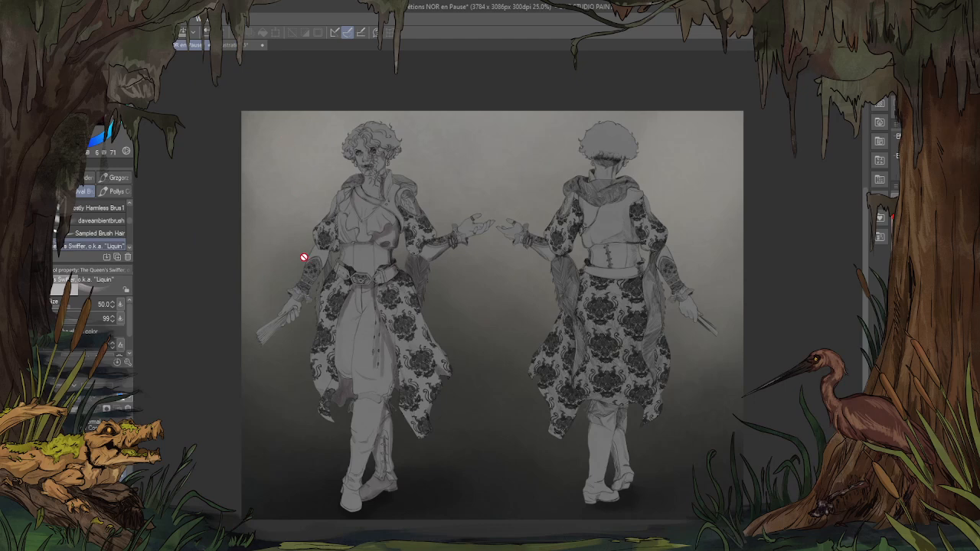
scroll(285, 155, "up", 1)
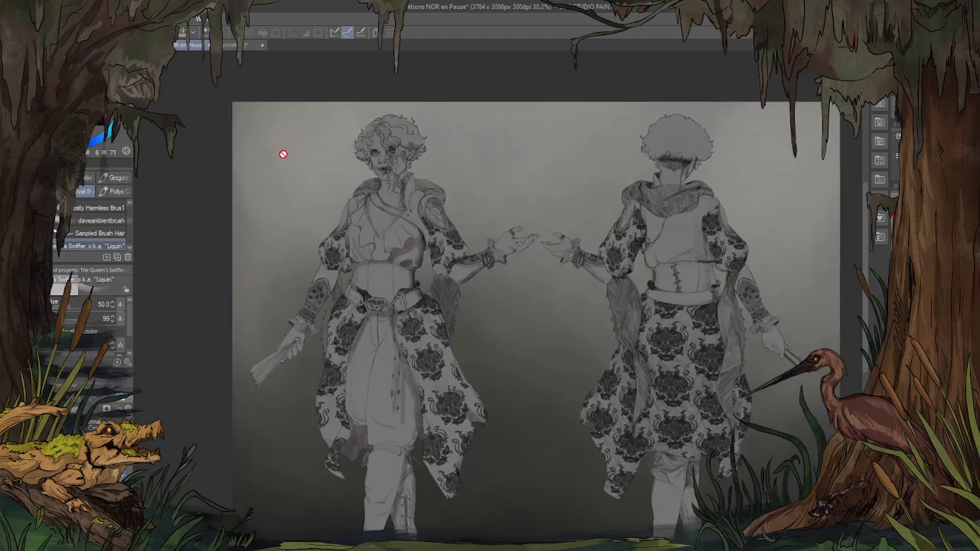
left_click(260, 47)
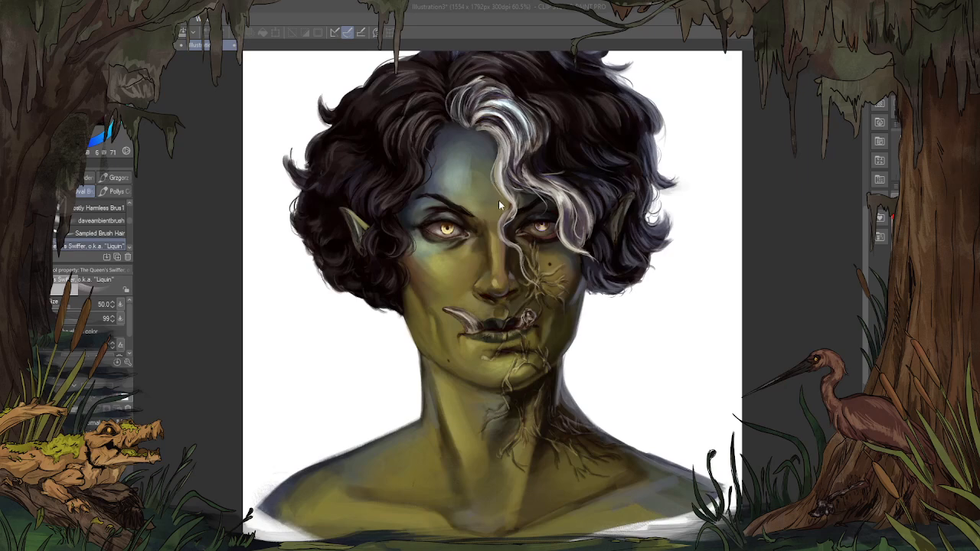
key("ctrl+Tab")
Step: Select the shading layer, reduce the brush size to 20 and extend the shadow on the cheek beneath the curls towards the jaw
scroll(368, 127, "up", 3)
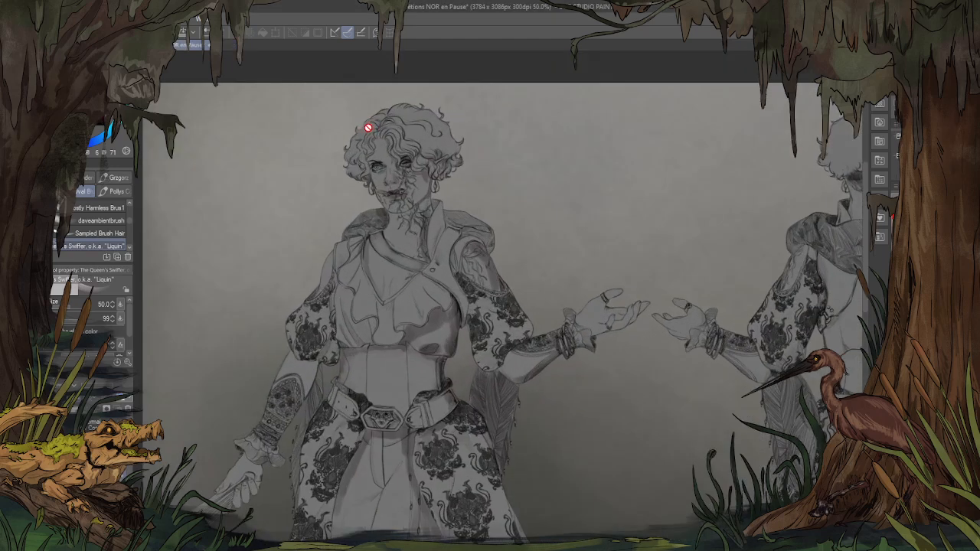
scroll(371, 130, "up", 5)
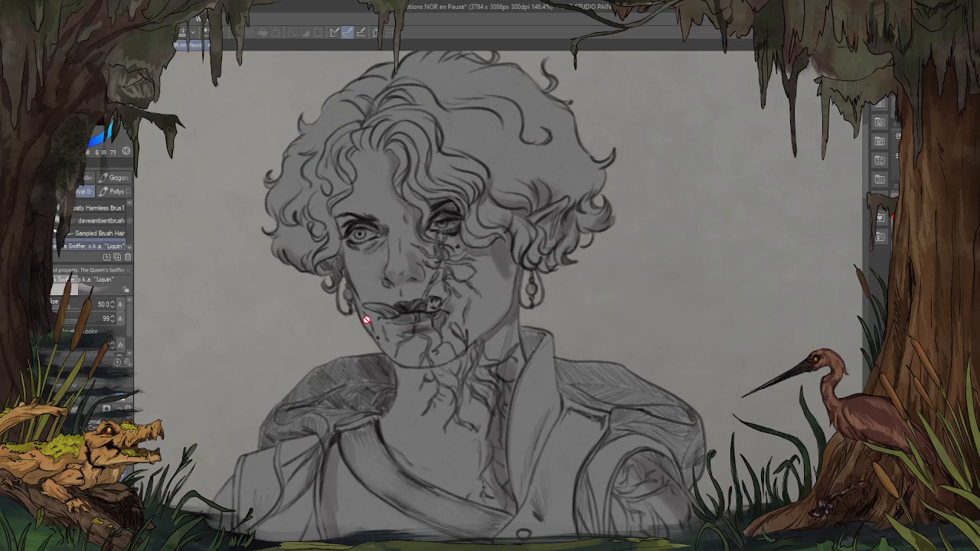
left_click(107, 425)
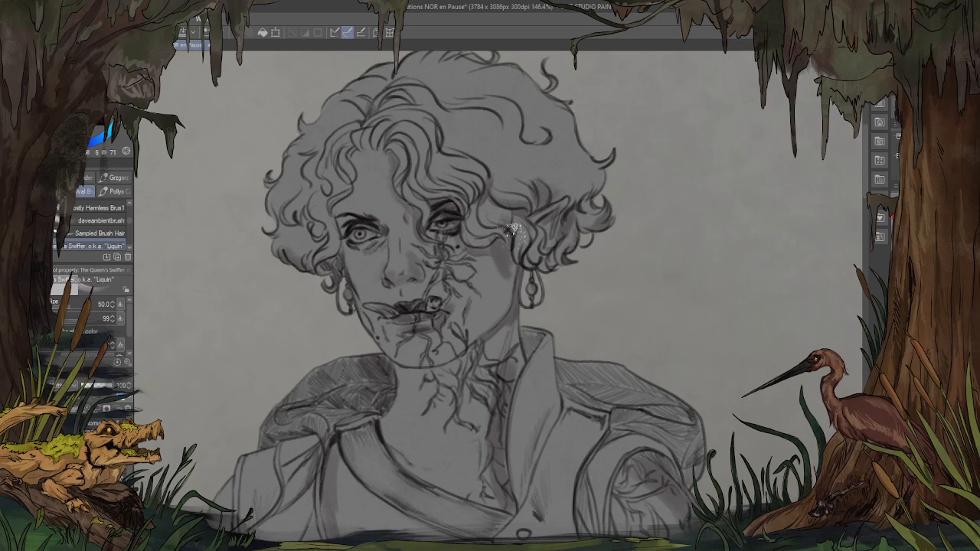
scroll(381, 105, "up", 3)
scroll(387, 223, "down", 3)
scroll(387, 338, "up", 2)
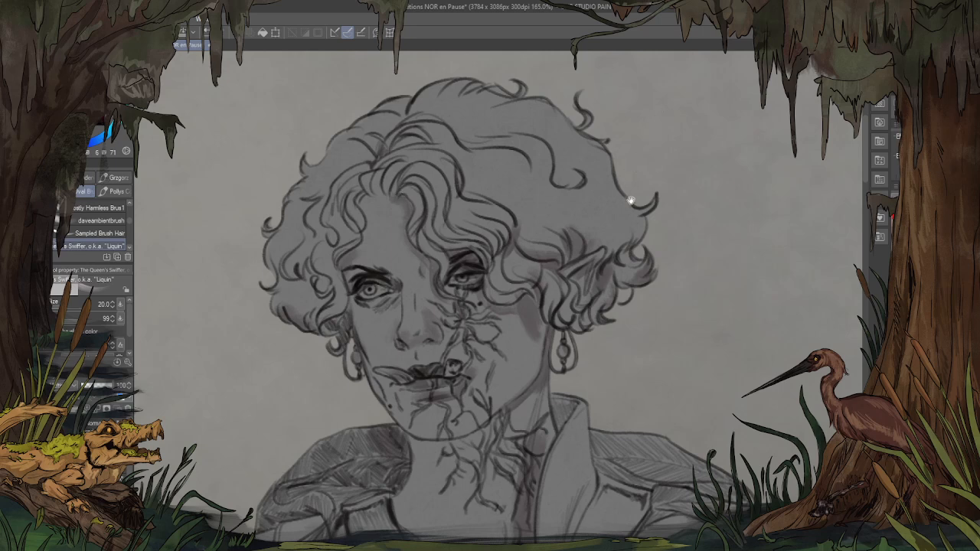
left_click_drag(630, 201, 585, 77)
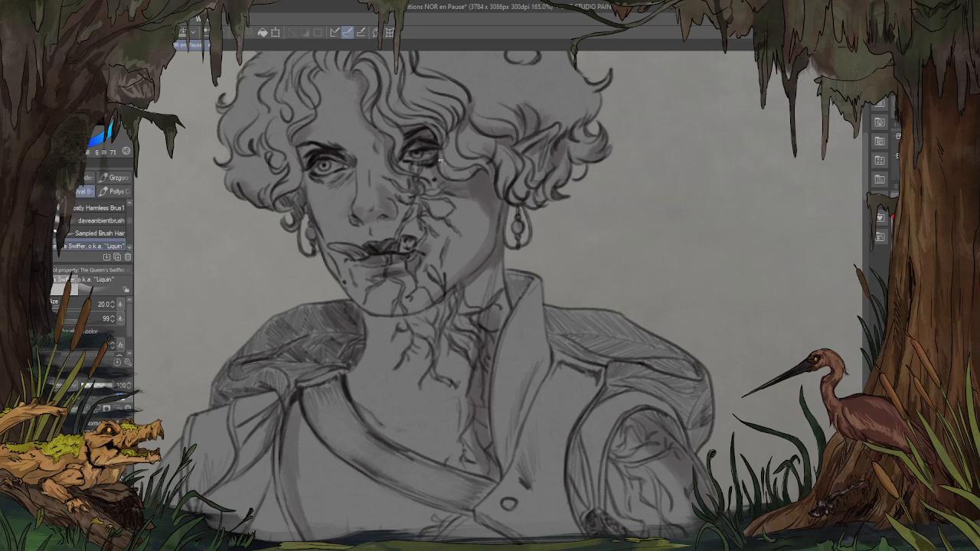
Step: Paint a shadow down the front-view figure's neck below the jaw, across the branching marks towards the coat collar
mouse_move(413, 138)
left_mouse_down()
mouse_move(447, 142)
mouse_move(415, 173)
left_mouse_up()
left_click_drag(527, 257, 539, 211)
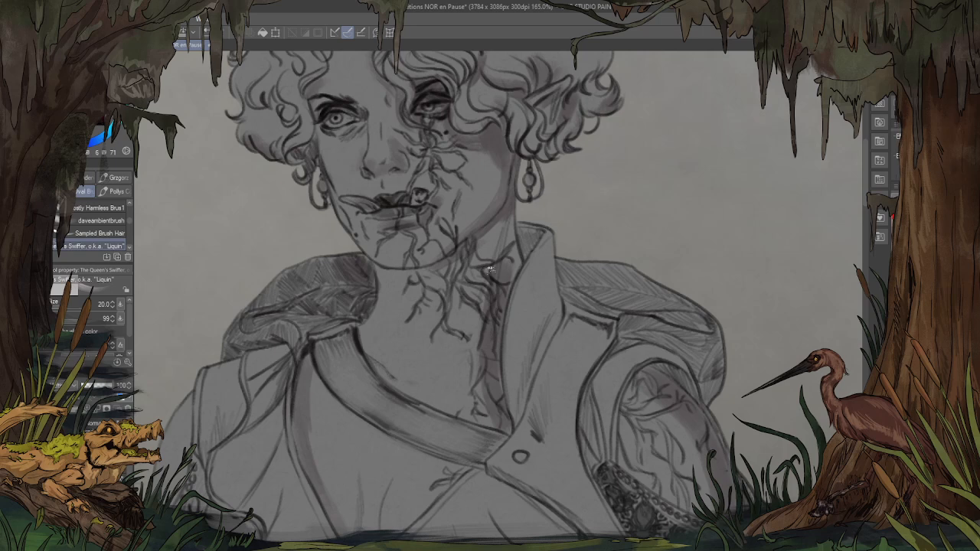
mouse_move(490, 268)
left_mouse_down()
mouse_move(512, 241)
mouse_move(452, 299)
mouse_move(475, 351)
left_mouse_up()
left_click_drag(473, 294, 478, 334)
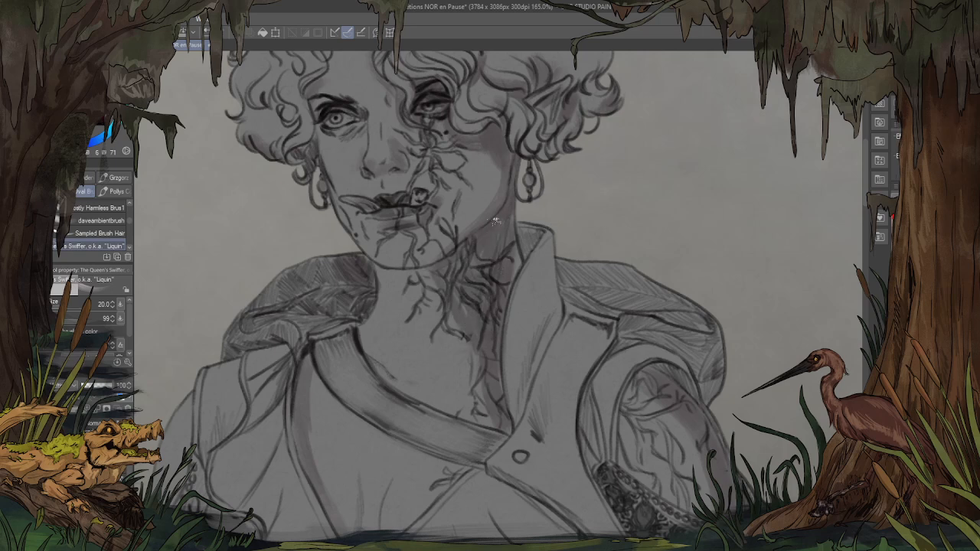
scroll(458, 251, "down", 6)
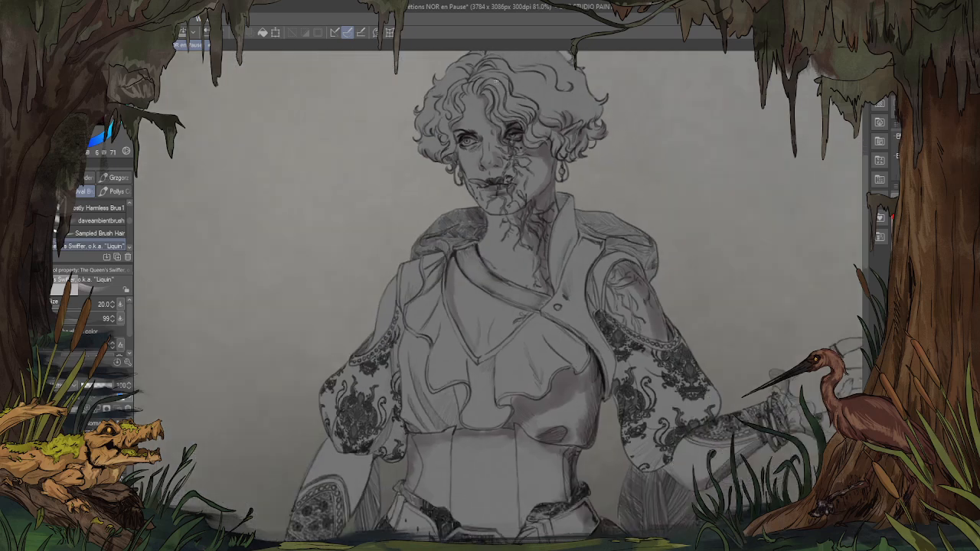
scroll(623, 190, "up", 1)
scroll(623, 191, "up", 3)
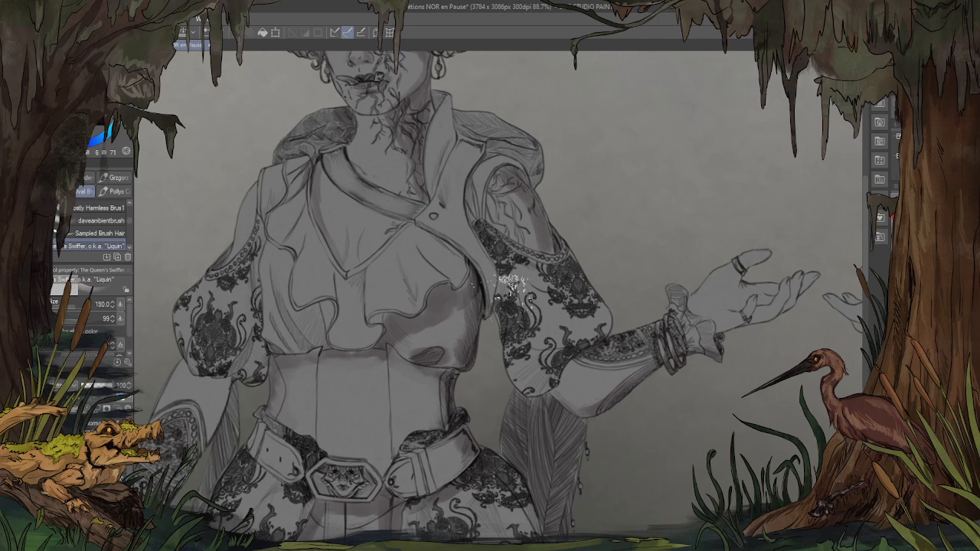
Step: Set the brush size to 30, paint a small shadow at the base of the open palm and save the illustration
key("bracketright")
key("bracketright")
key("bracketright")
key("bracketright")
key("bracketright")
key("bracketright")
key("bracketright")
key("bracketright")
key("bracketright")
key("bracketright")
left_click_drag(694, 295, 697, 311)
left_click_drag(745, 247, 588, 146)
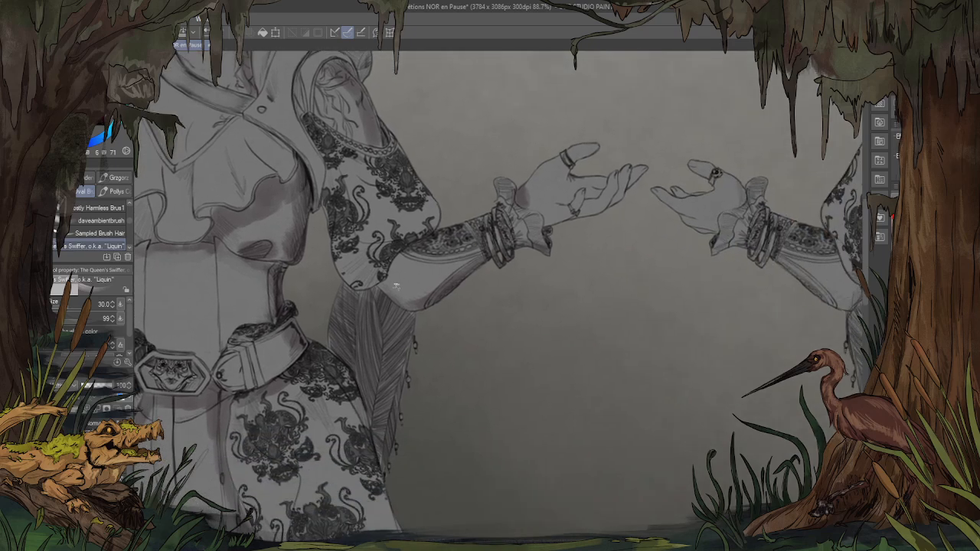
mouse_move(352, 282)
left_mouse_down()
mouse_move(334, 188)
mouse_move(322, 188)
left_mouse_up()
left_click_drag(328, 331, 507, 441)
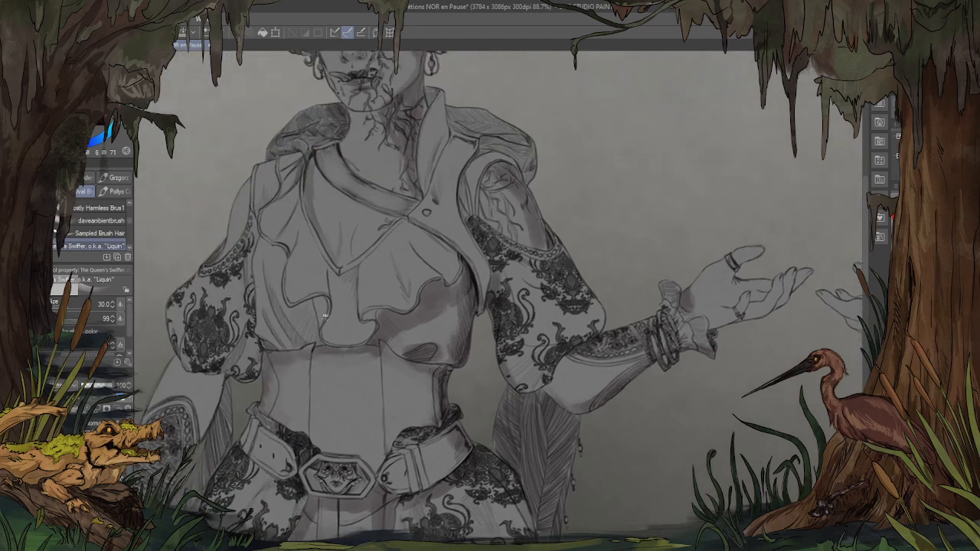
key("ctrl+s")
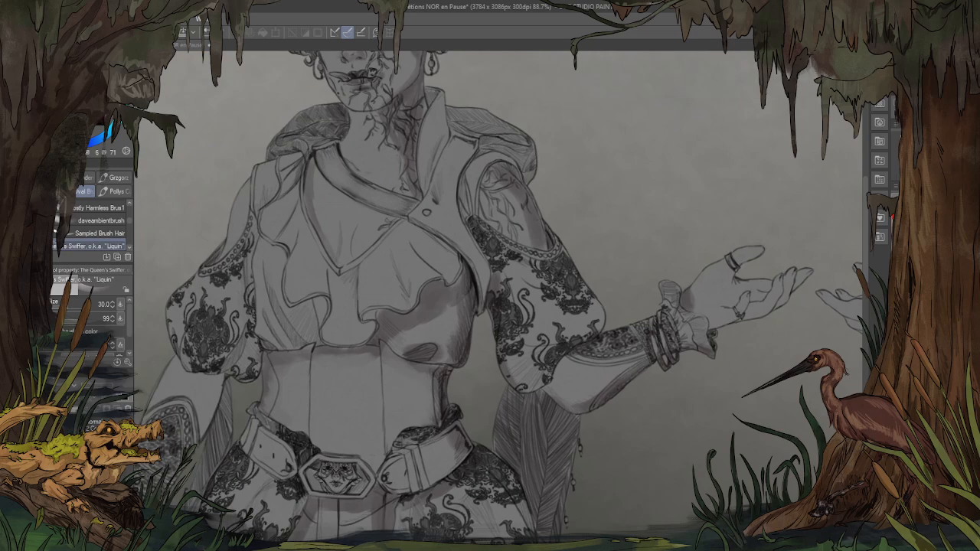
Step: Set the brush size to 250 and shade the outer edge of the flared patterned coat tail below the outstretched arm
scroll(334, 223, "down", 7)
scroll(335, 374, "up", 8)
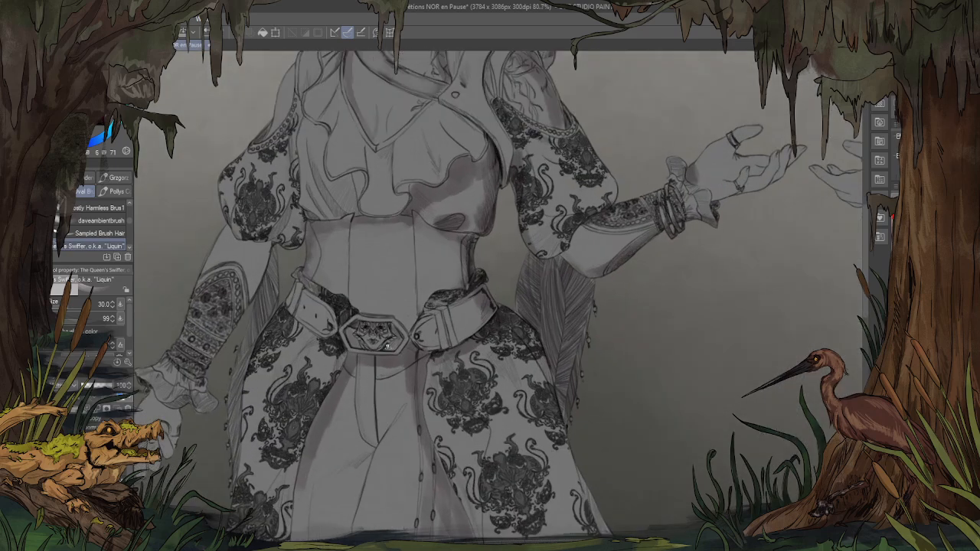
left_click_drag(291, 390, 335, 379)
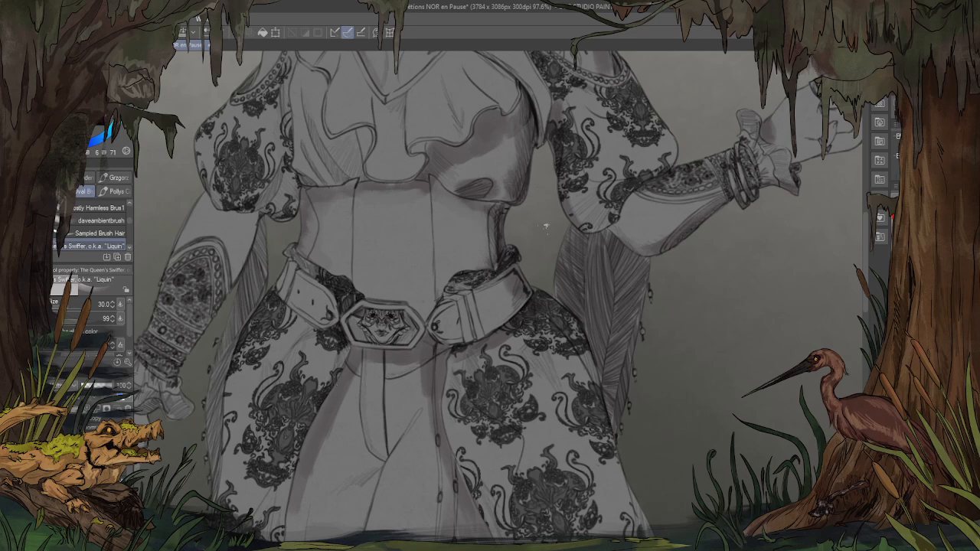
scroll(546, 227, "down", 5)
scroll(459, 241, "up", 4)
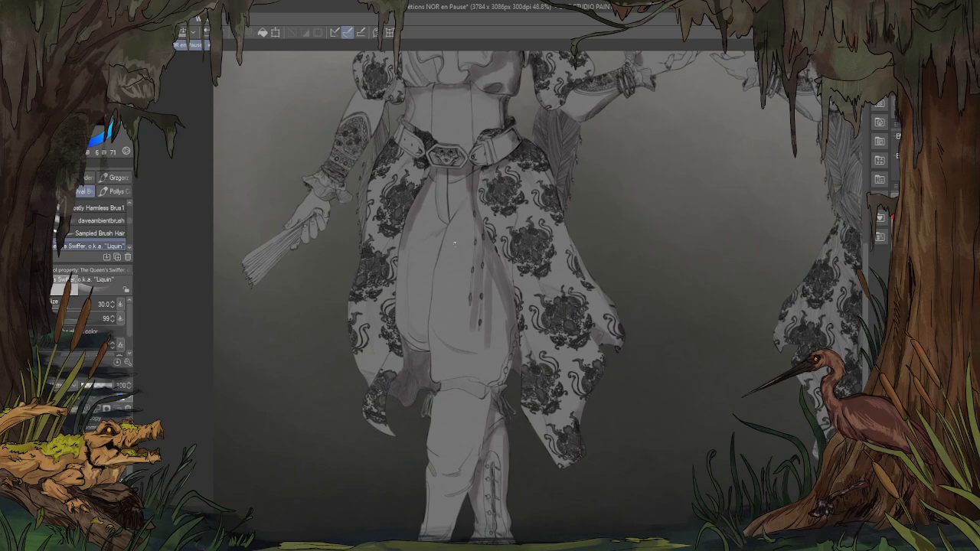
key("bracketright")
key("bracketright")
key("bracketright")
key("bracketright")
key("bracketright")
key("bracketright")
key("bracketright")
key("bracketright")
key("bracketright")
key("bracketright")
key("bracketright")
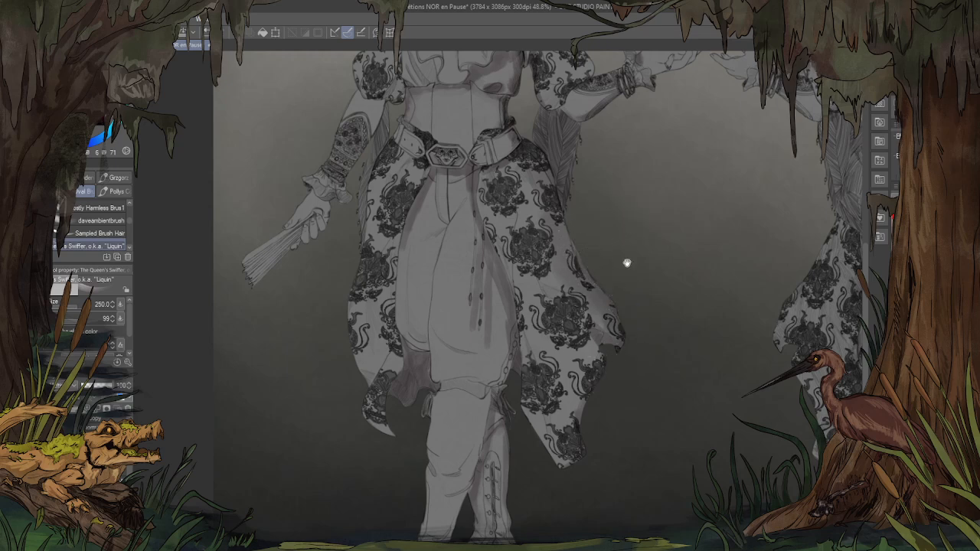
mouse_move(623, 290)
left_mouse_down()
mouse_move(620, 248)
mouse_move(591, 284)
mouse_move(606, 278)
left_mouse_up()
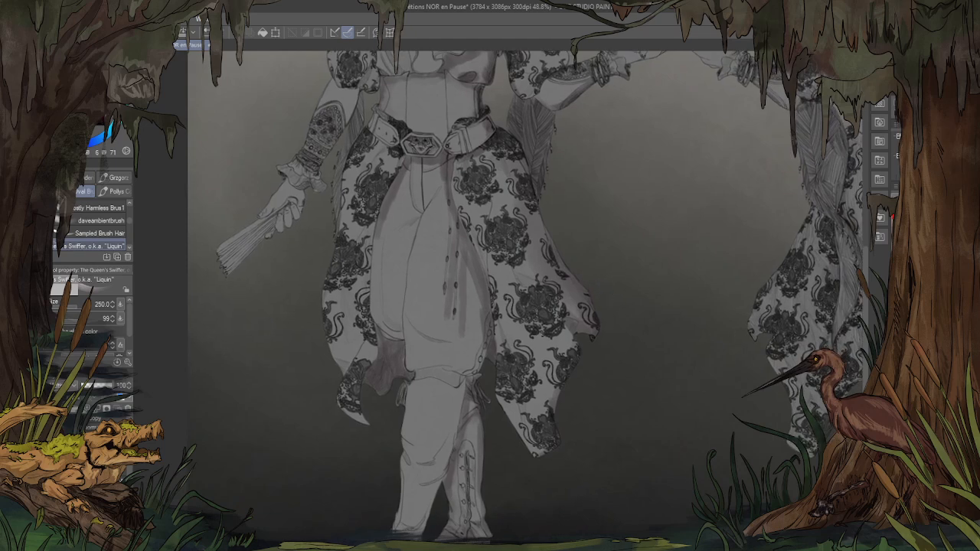
left_click_drag(582, 354, 601, 387)
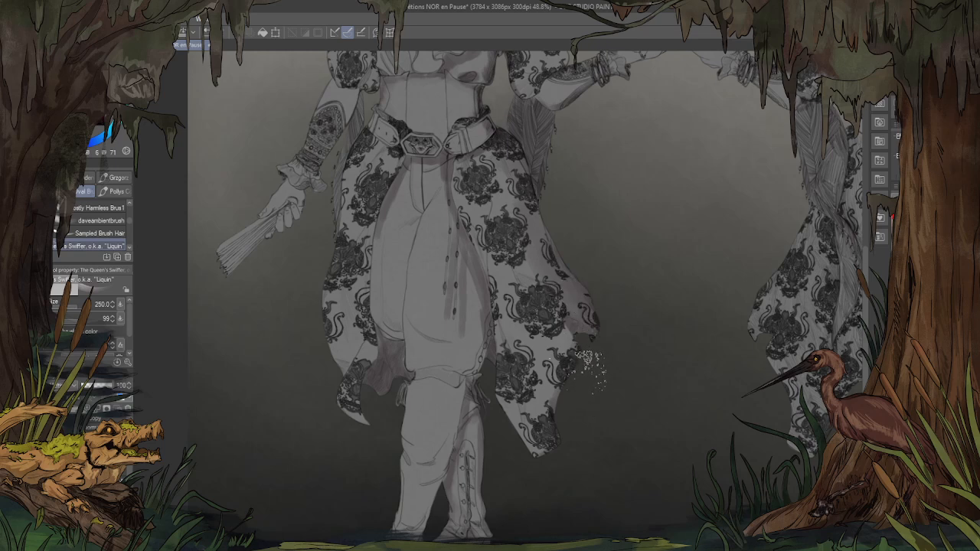
left_click_drag(486, 419, 490, 281)
Step: Reduce the brush size to 200 and paint a shadow down the outer side of the trouser leg and tall boots
key("bracketleft")
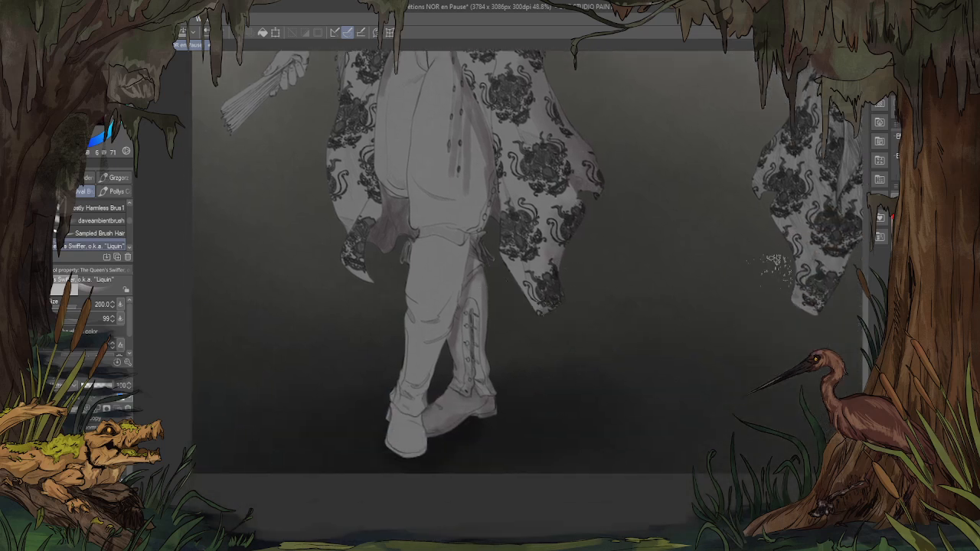
left_click_drag(486, 204, 482, 276)
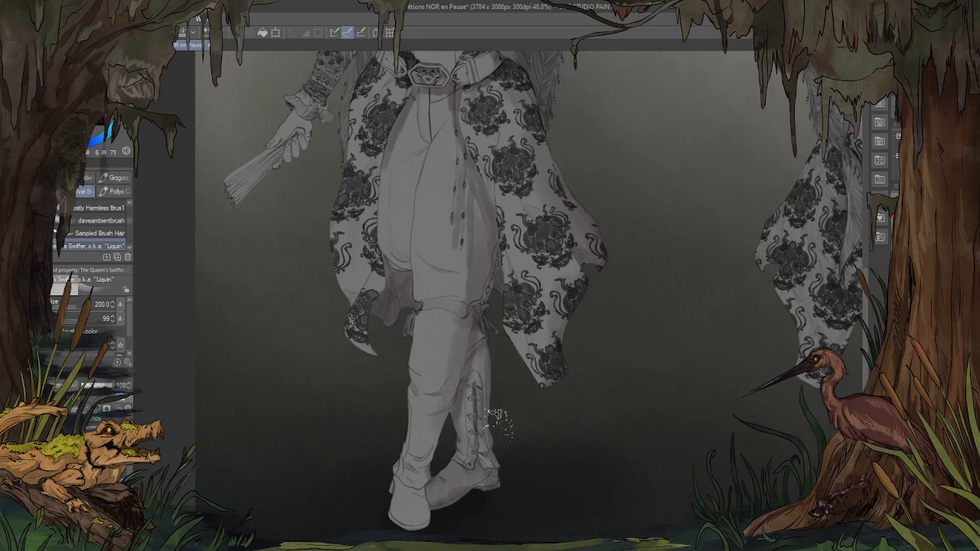
left_click_drag(616, 258, 573, 327)
left_click_drag(582, 245, 552, 370)
scroll(502, 344, "up", 1)
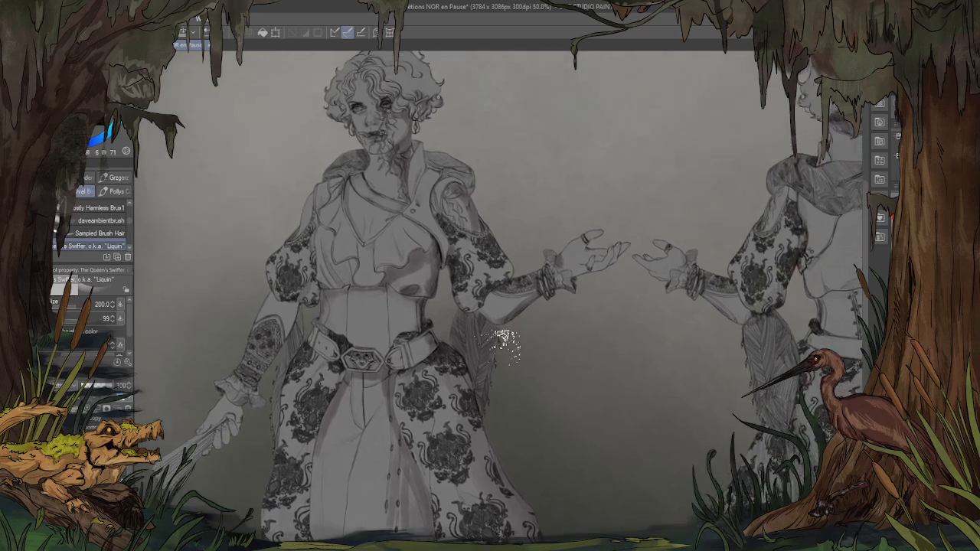
scroll(502, 344, "up", 1)
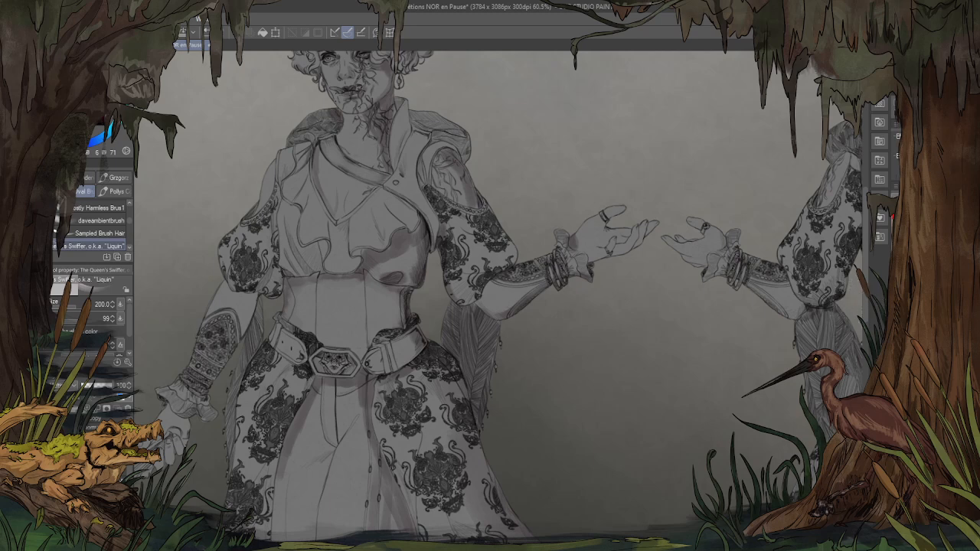
Step: Set the brush size to 100 and shade the underside of the outstretched forearm and the corset's side beneath the shirt
mouse_move(597, 192)
left_mouse_down()
mouse_move(598, 219)
mouse_move(617, 232)
mouse_move(598, 216)
left_mouse_up()
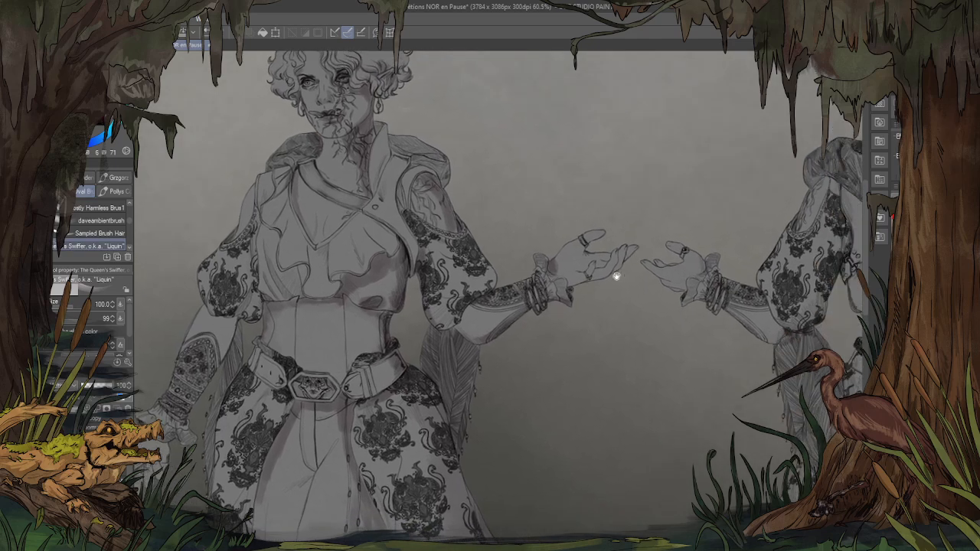
left_click_drag(618, 276, 632, 260)
scroll(624, 242, "up", 2)
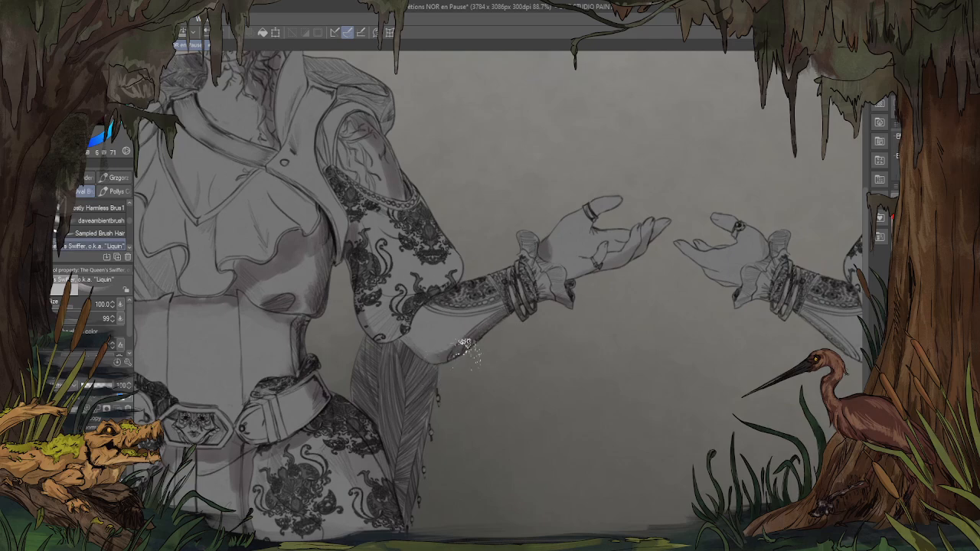
left_click_drag(453, 364, 569, 295)
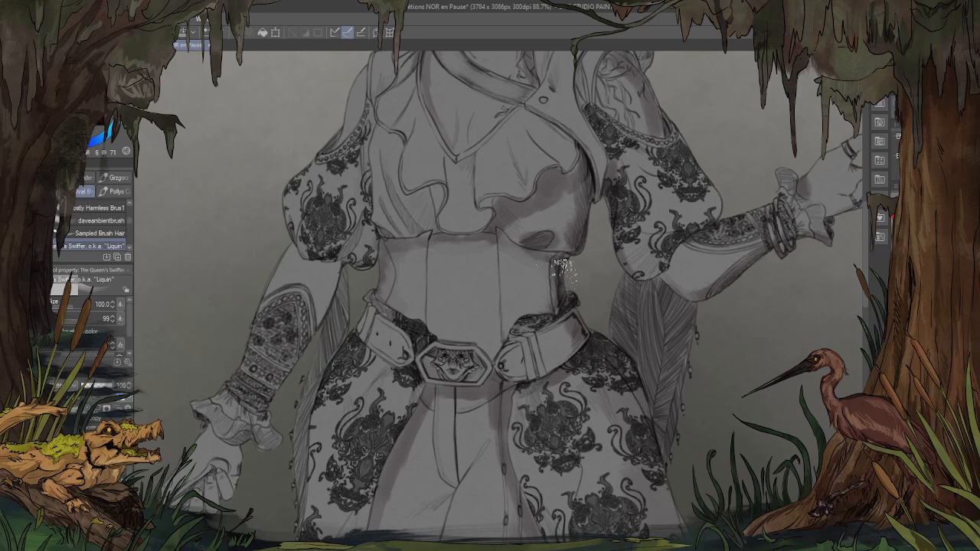
mouse_move(560, 267)
left_mouse_down()
mouse_move(542, 284)
mouse_move(558, 288)
left_mouse_up()
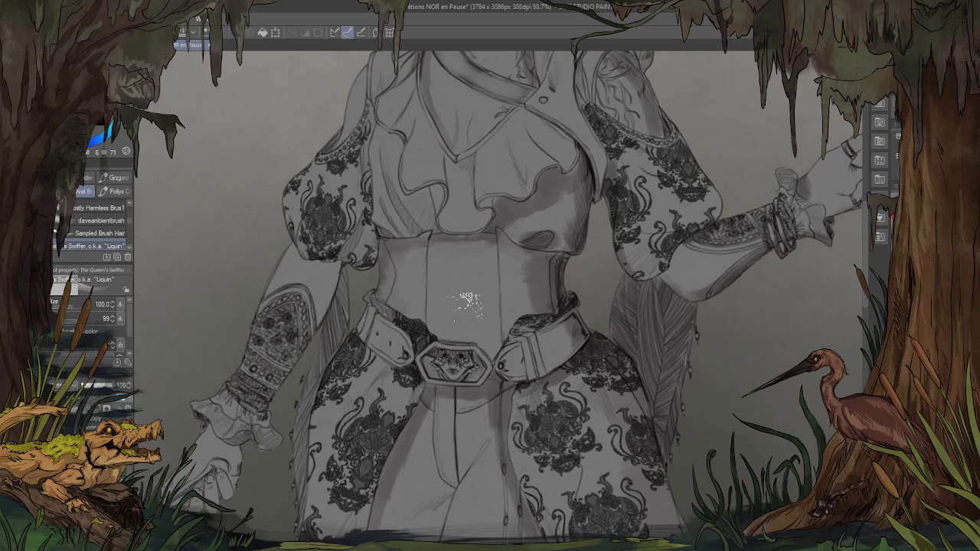
Step: Paint a shadow down the rear laced boot where it passes behind the front leg
scroll(445, 271, "down", 6)
scroll(385, 310, "up", 6)
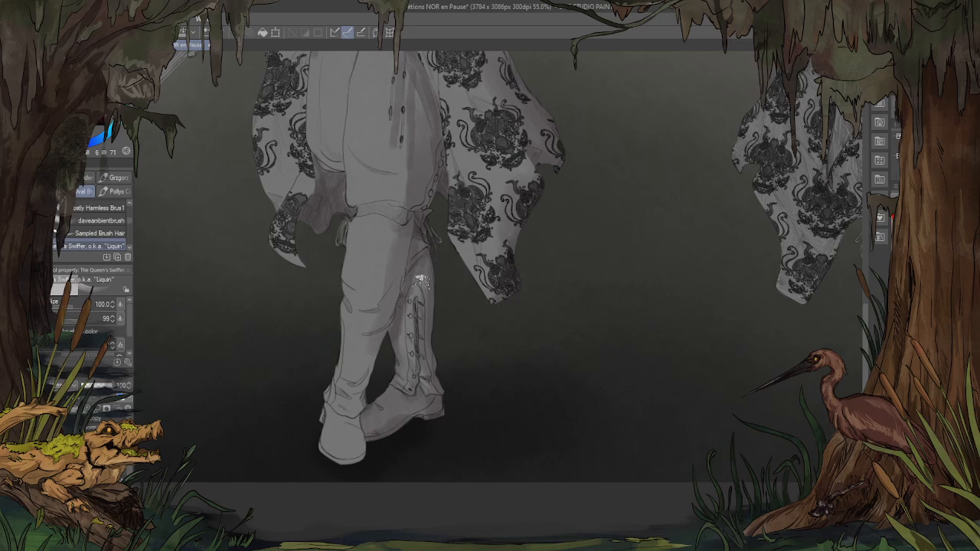
mouse_move(423, 268)
left_mouse_down()
mouse_move(419, 318)
mouse_move(434, 316)
mouse_move(457, 409)
left_mouse_up()
left_click_drag(460, 299, 505, 402)
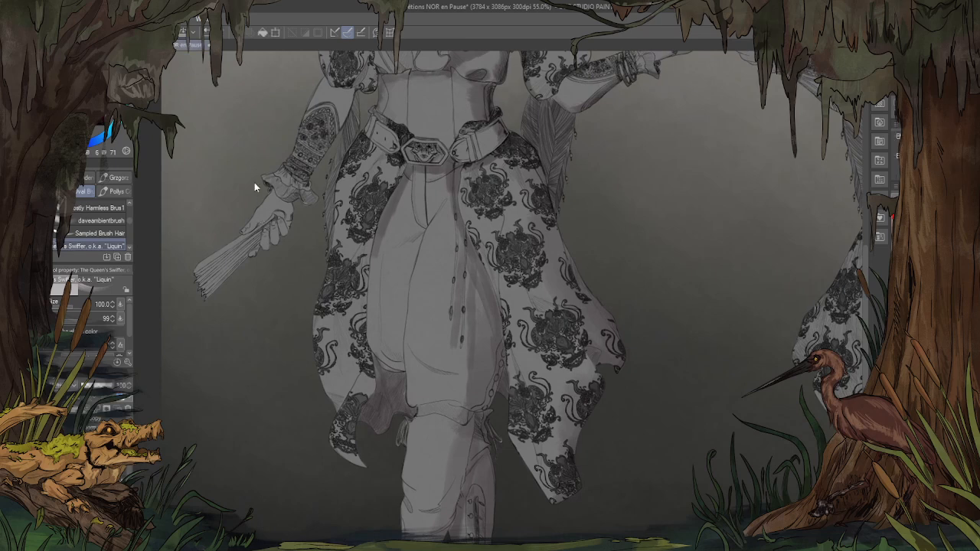
Step: Shade the long feathers hanging behind the coat next to the lowered arm
scroll(485, 184, "down", 4)
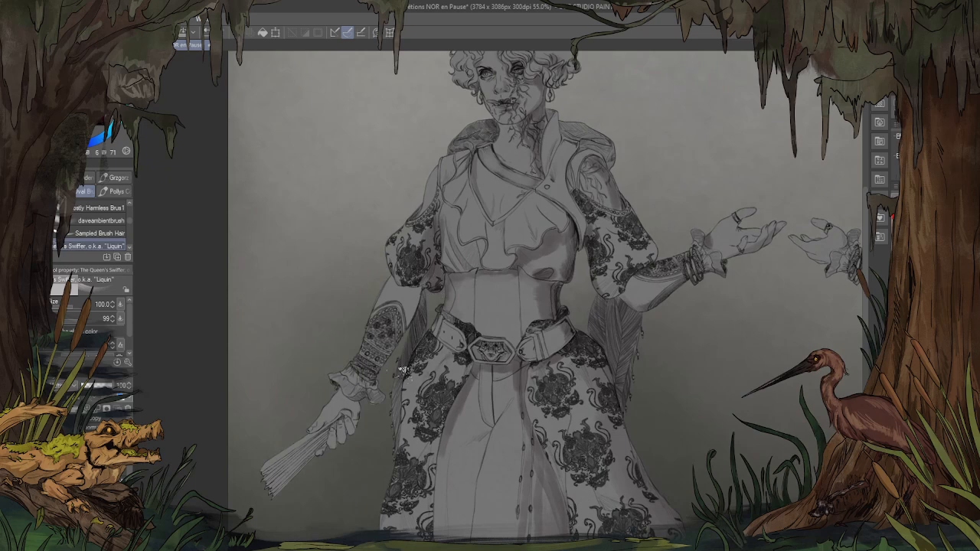
mouse_move(401, 371)
left_mouse_down()
mouse_move(395, 406)
mouse_move(405, 459)
left_mouse_up()
left_click_drag(620, 214, 590, 157)
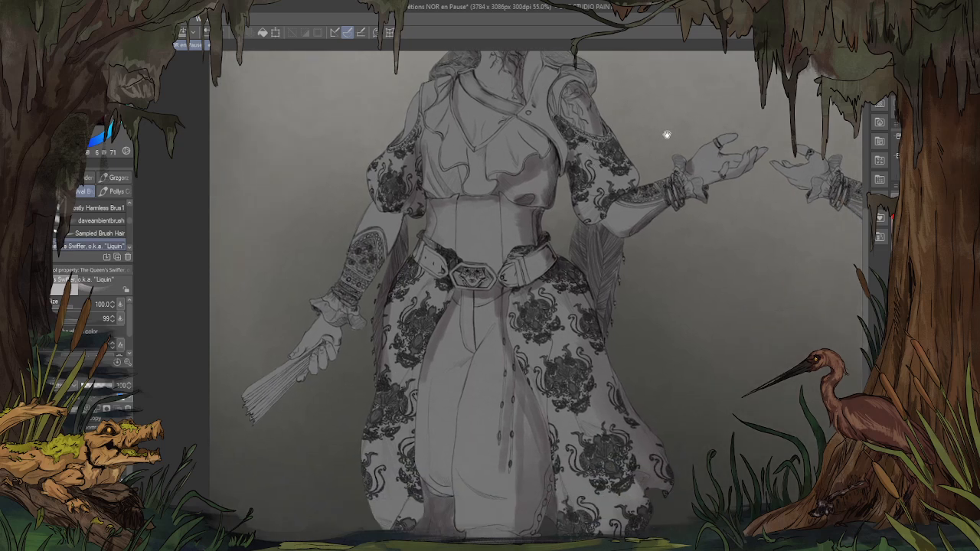
left_click_drag(718, 135, 681, 182)
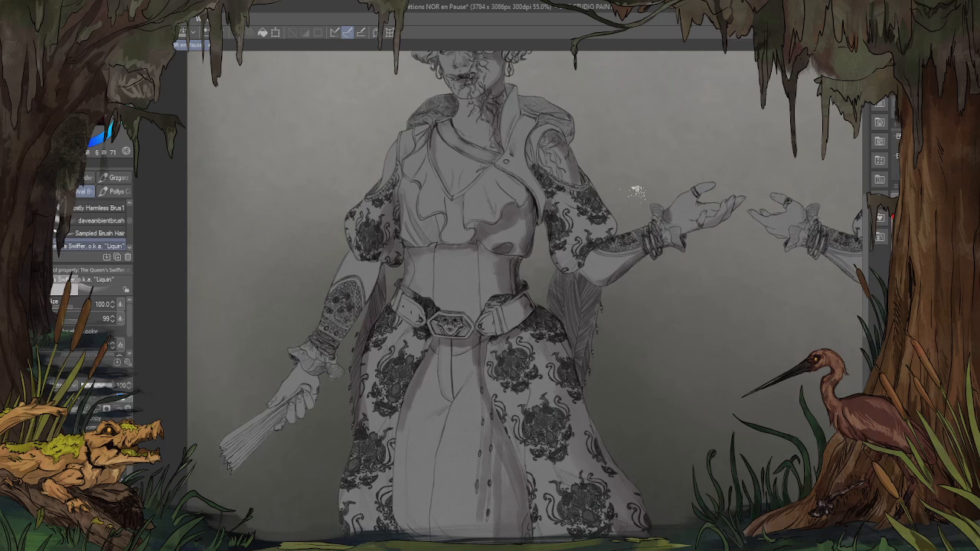
Step: Paint shadows across the front boot's cuff below the knee and under the gathered trouser hem
scroll(621, 167, "down", 3)
scroll(474, 357, "up", 2)
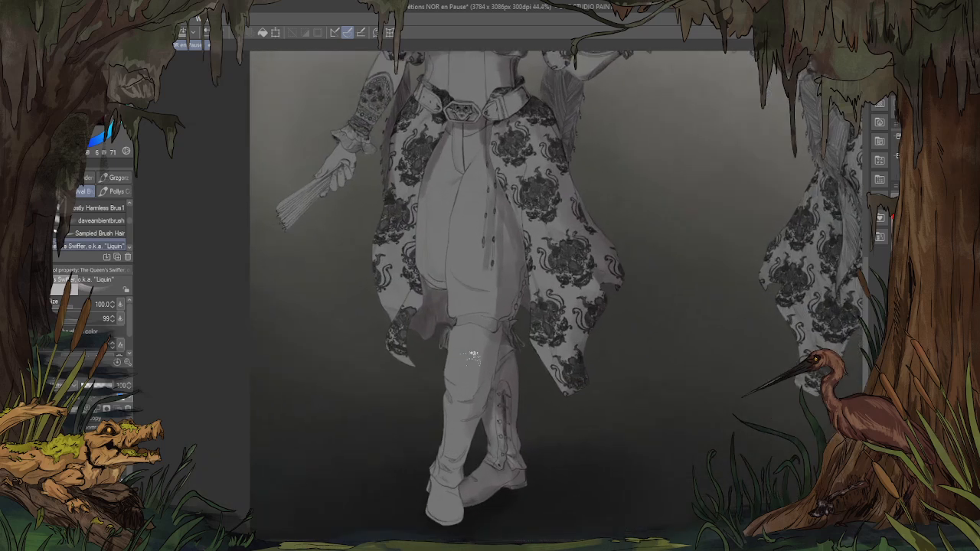
left_click_drag(574, 340, 532, 278)
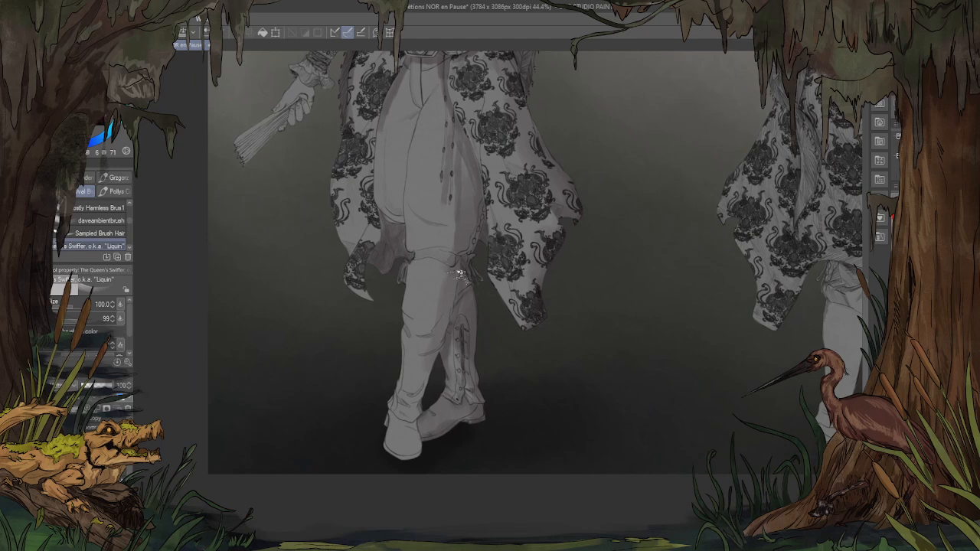
mouse_move(456, 255)
left_mouse_down()
mouse_move(433, 256)
mouse_move(442, 252)
left_mouse_up()
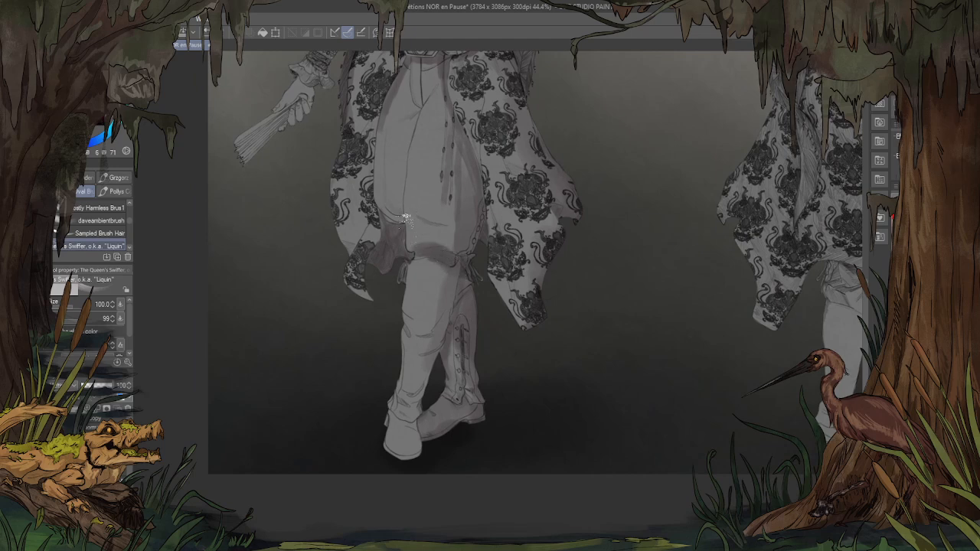
mouse_move(406, 218)
left_mouse_down()
mouse_move(393, 214)
mouse_move(387, 250)
left_mouse_up()
left_click_drag(409, 128, 432, 258)
mouse_move(378, 384)
left_mouse_down()
mouse_move(384, 361)
mouse_move(363, 359)
mouse_move(393, 413)
mouse_move(400, 388)
mouse_move(405, 405)
mouse_move(399, 341)
mouse_move(378, 365)
mouse_move(375, 237)
left_mouse_up()
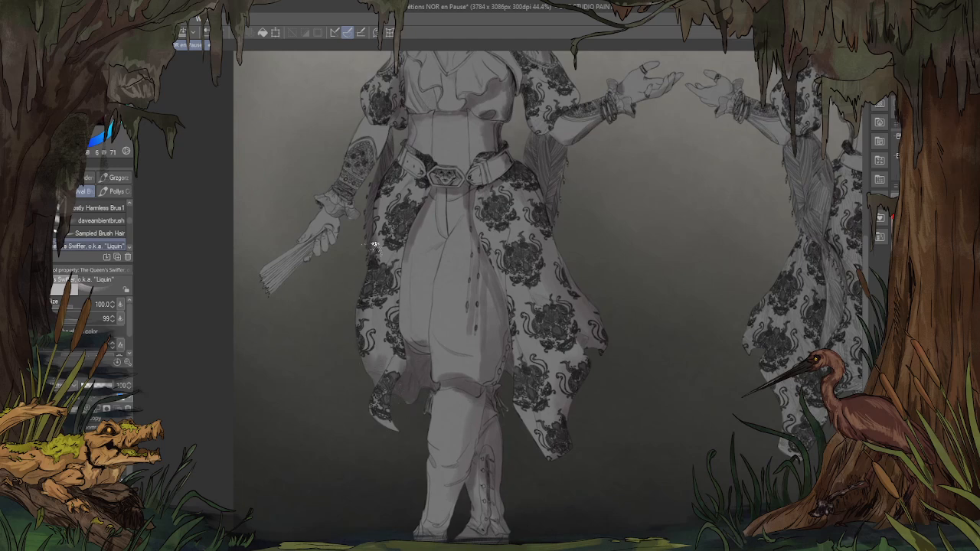
Step: Shade the folded fan, then reduce the brush size to 40 and shade the hand holding it
scroll(293, 232, "up", 2)
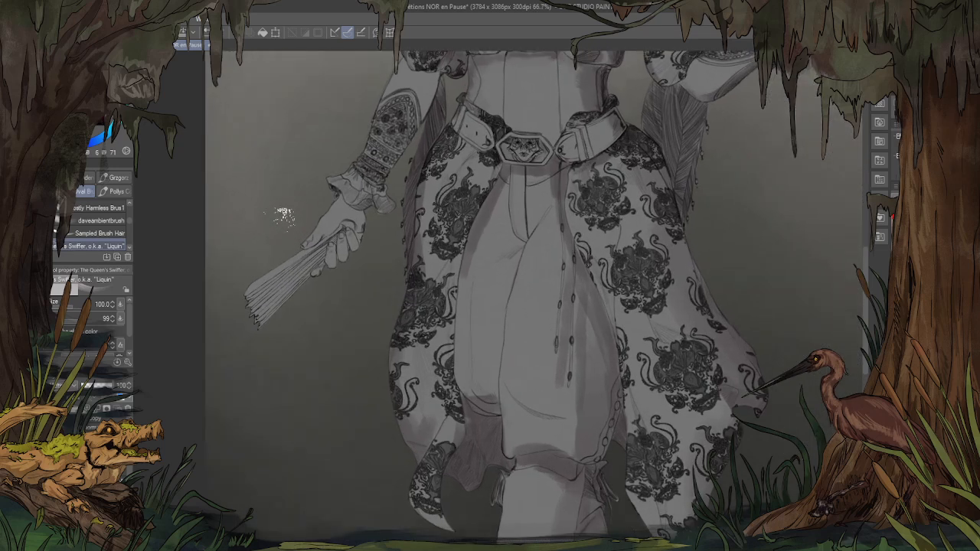
mouse_move(250, 316)
left_mouse_down()
mouse_move(256, 294)
mouse_move(283, 274)
left_mouse_up()
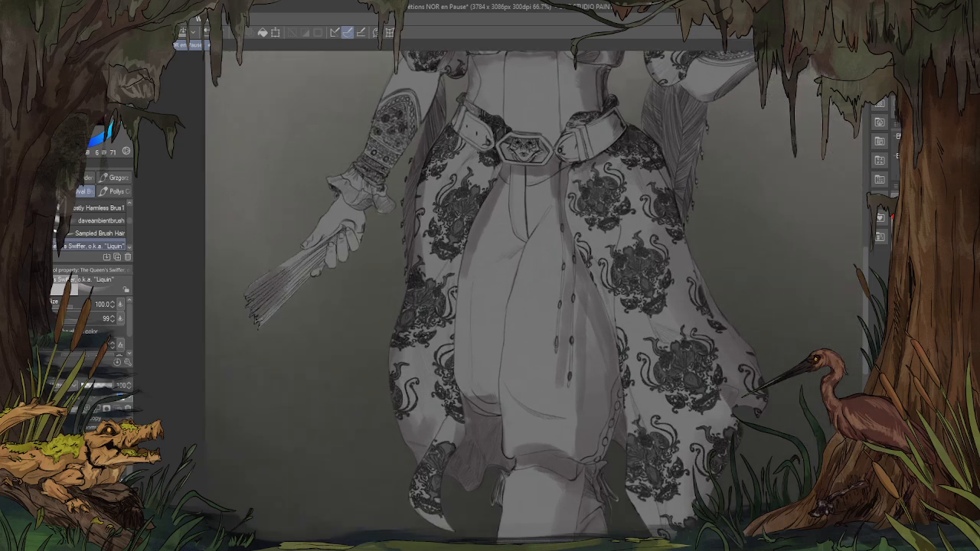
left_click_drag(320, 240, 345, 218)
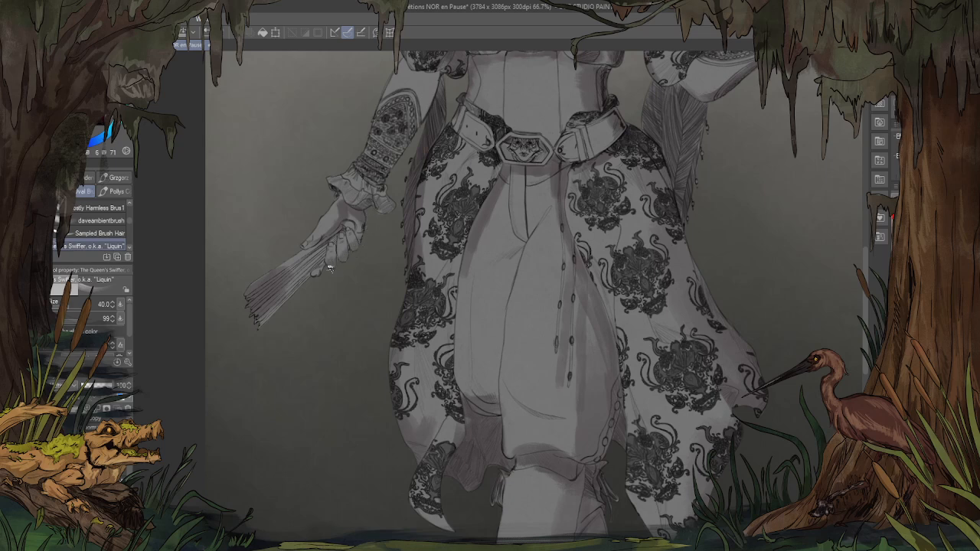
left_click_drag(608, 132, 582, 236)
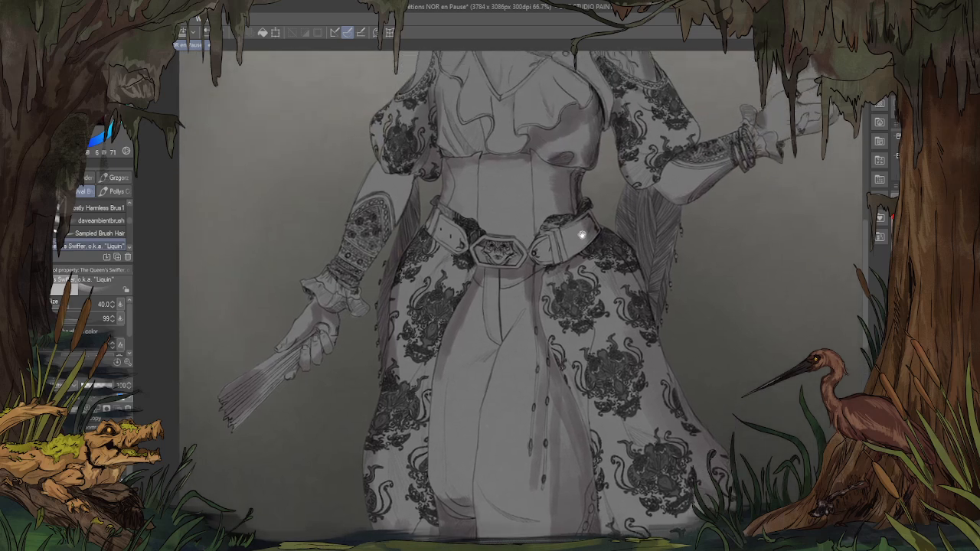
scroll(481, 228, "down", 3)
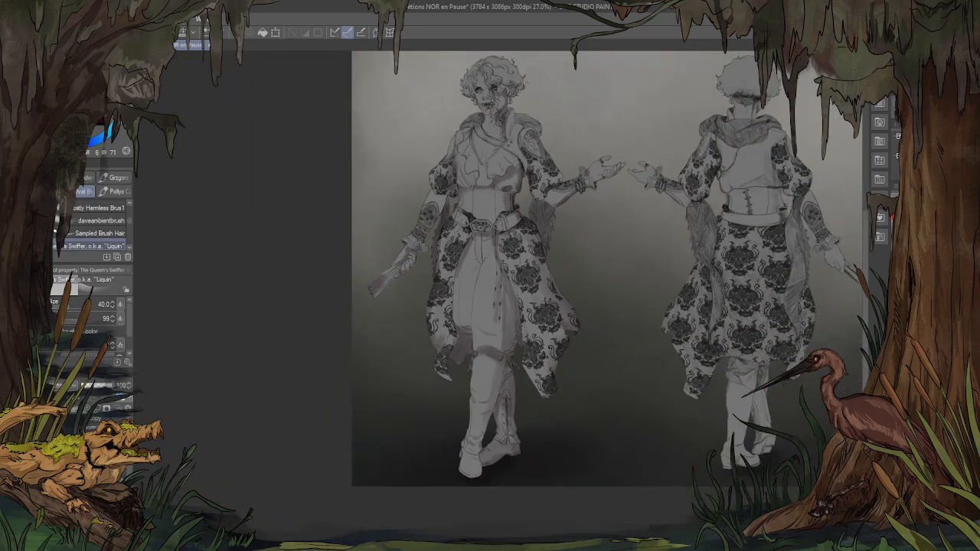
Step: Examine the shading on the front-view figure's face and neck up close, then across the whole outfit
scroll(461, 81, "up", 3)
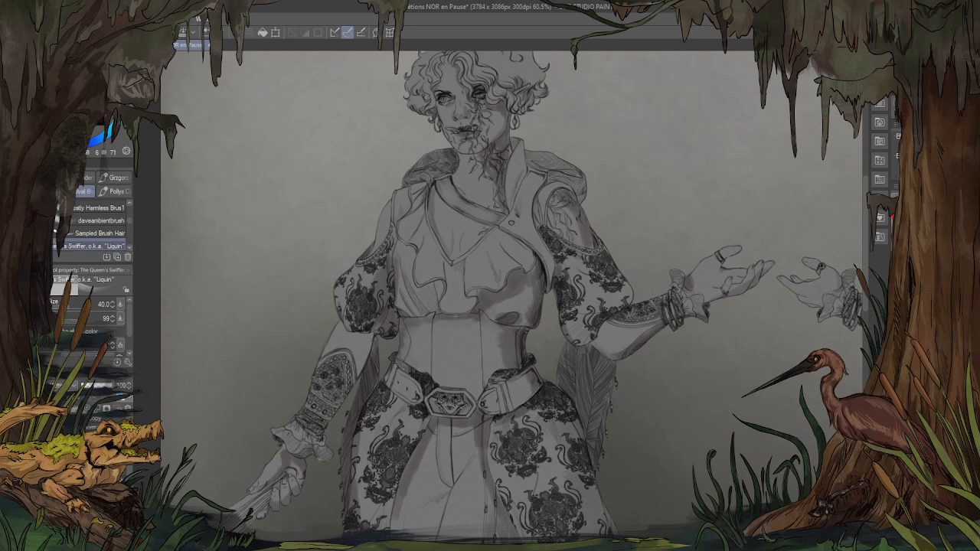
key("ctrl+Tab")
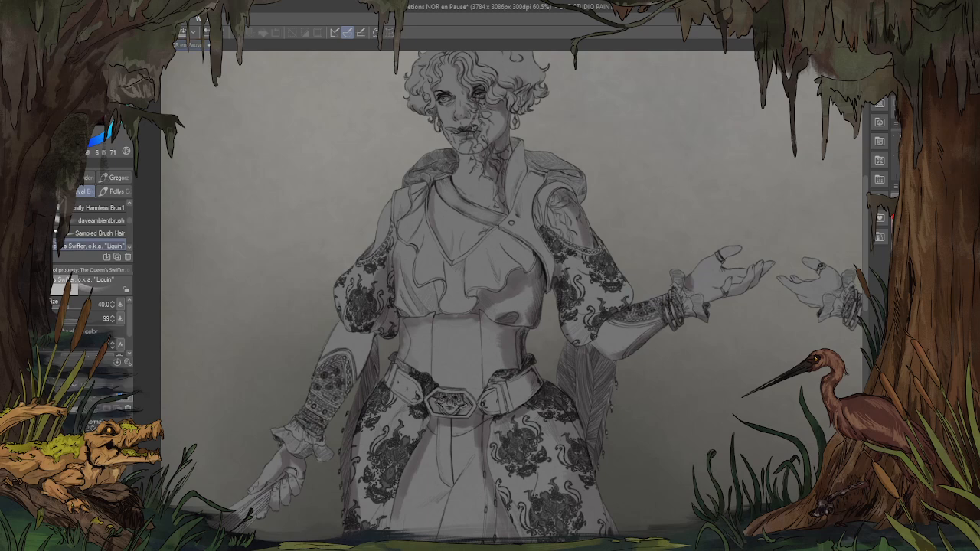
left_click(212, 179)
scroll(230, 180, "down", 1)
scroll(460, 91, "up", 3)
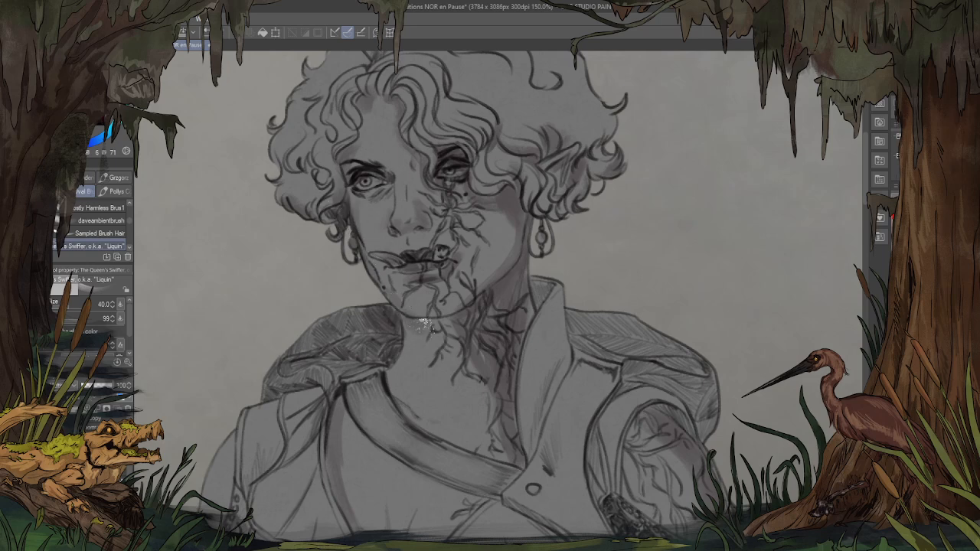
mouse_move(475, 337)
left_mouse_down()
mouse_move(487, 373)
mouse_move(492, 333)
left_mouse_up()
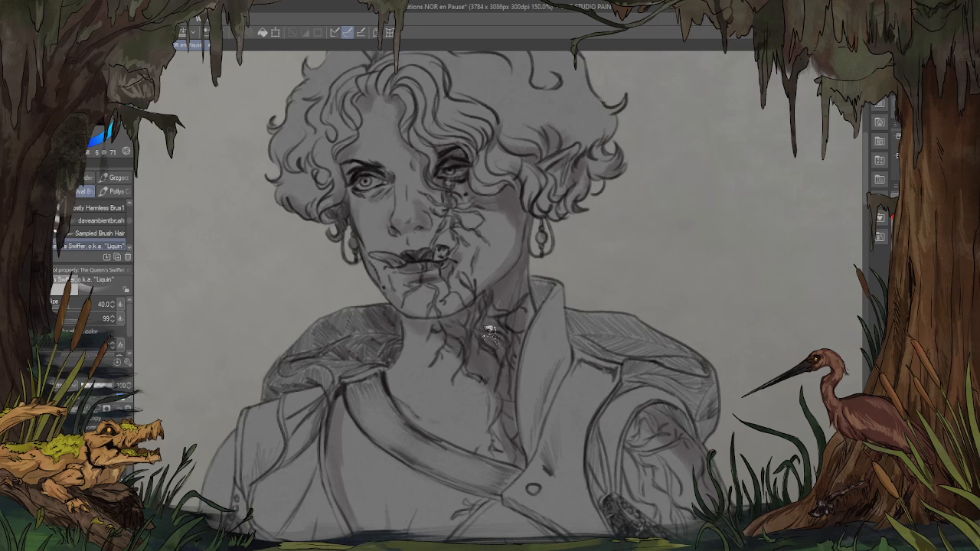
scroll(457, 237, "down", 4)
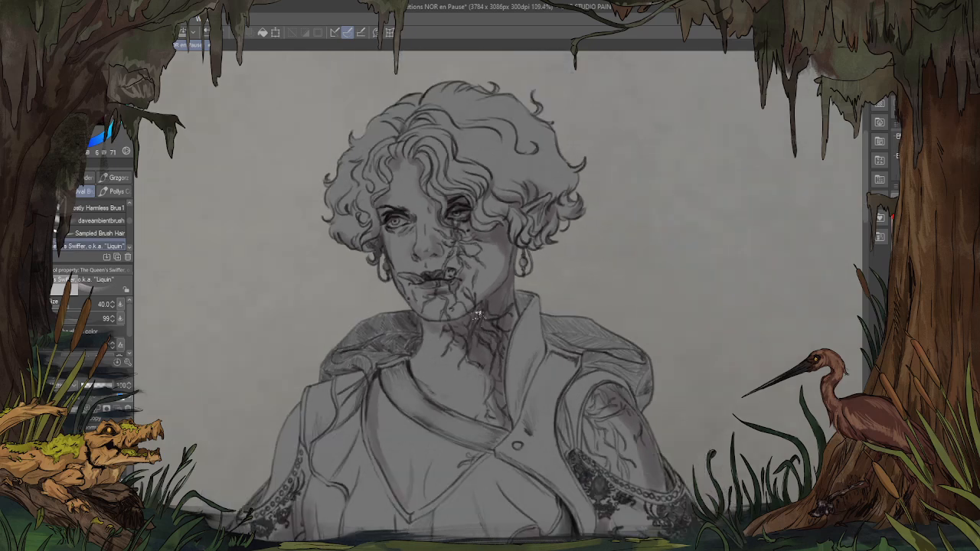
scroll(429, 164, "down", 3)
scroll(402, 521, "up", 2)
scroll(590, 450, "down", 2)
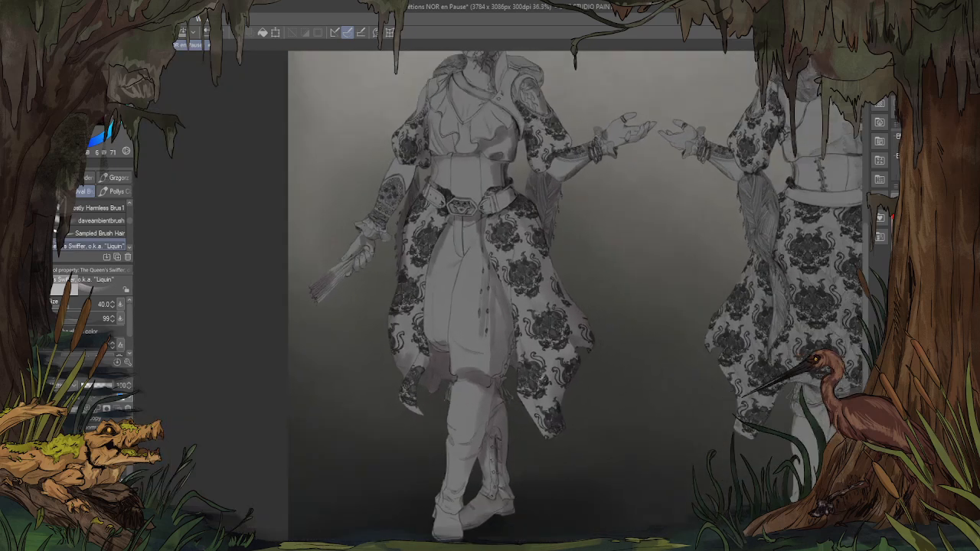
scroll(568, 249, "up", 3)
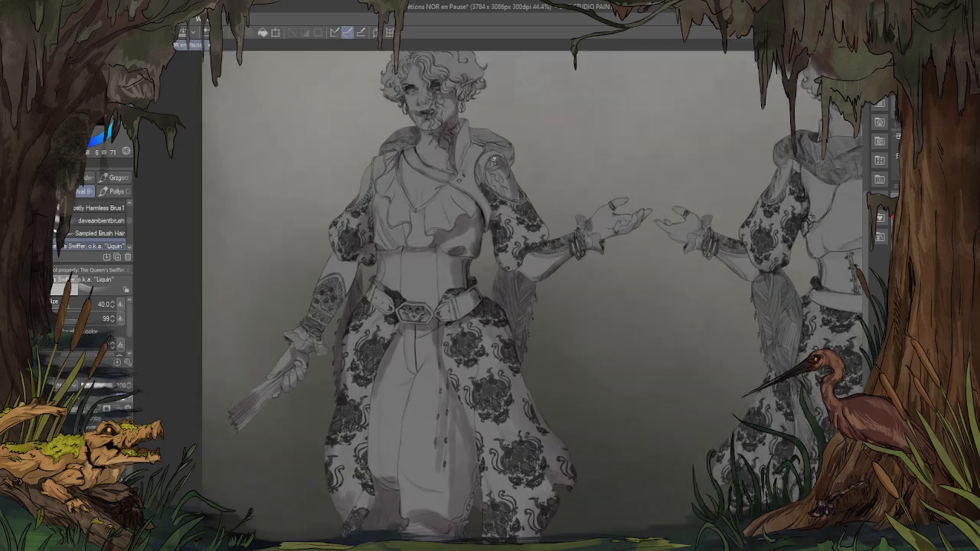
scroll(420, 149, "up", 1)
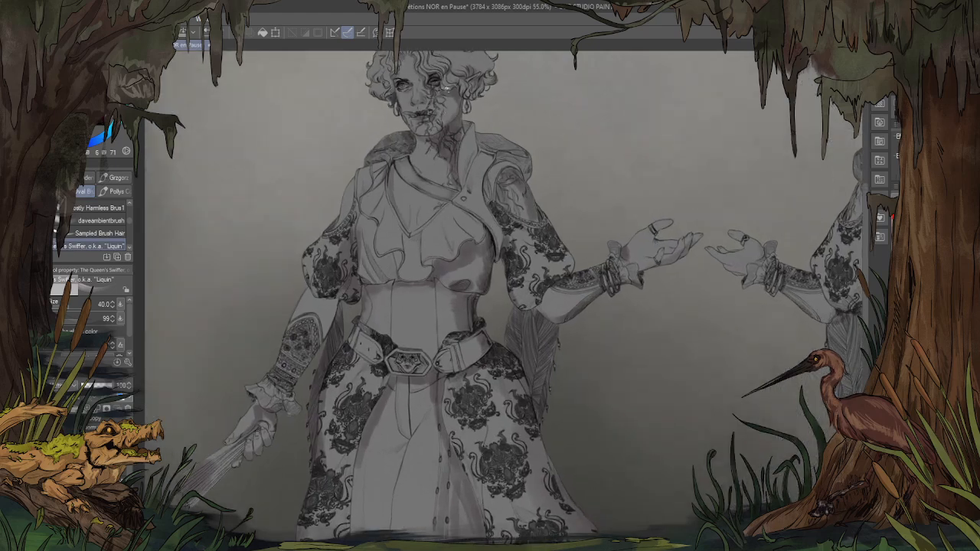
Step: Enlarge the brush to size 200 and paint broad soft shadows across the lower blouse and the top of the corset
key("]")
key("]")
key("]")
key("]")
key("]")
key("]")
key("]")
key("]")
key("]")
key("]")
key("bracketleft")
key("bracketleft")
key("bracketleft")
key("bracketleft")
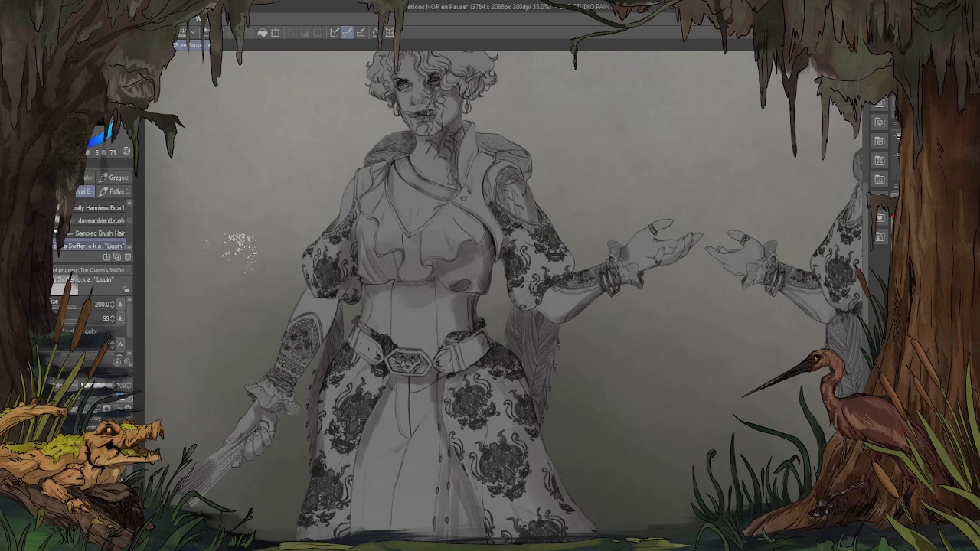
Step: Switch to the darker colour, reduce the brush size to 50 and deepen the shadow on the neck beneath the jaw
scroll(341, 98, "up", 3)
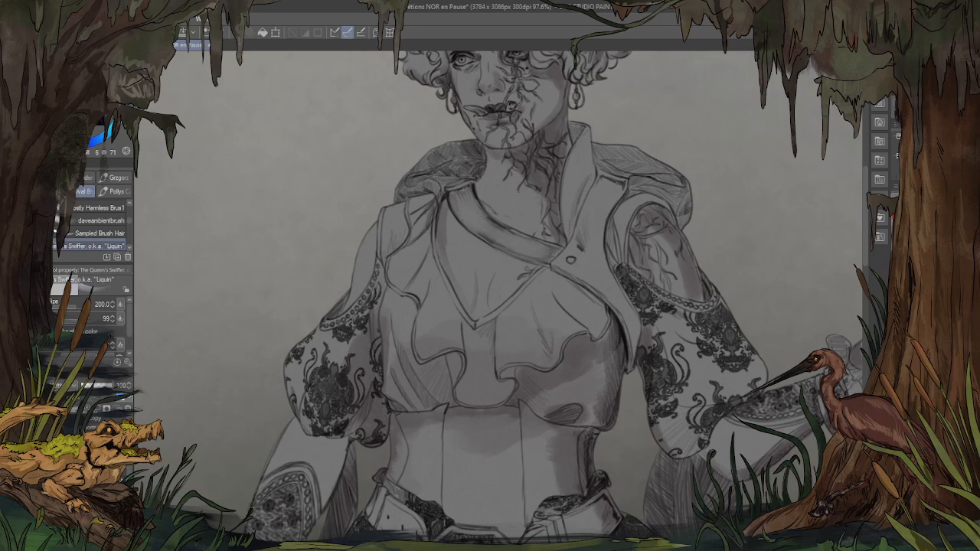
key("x")
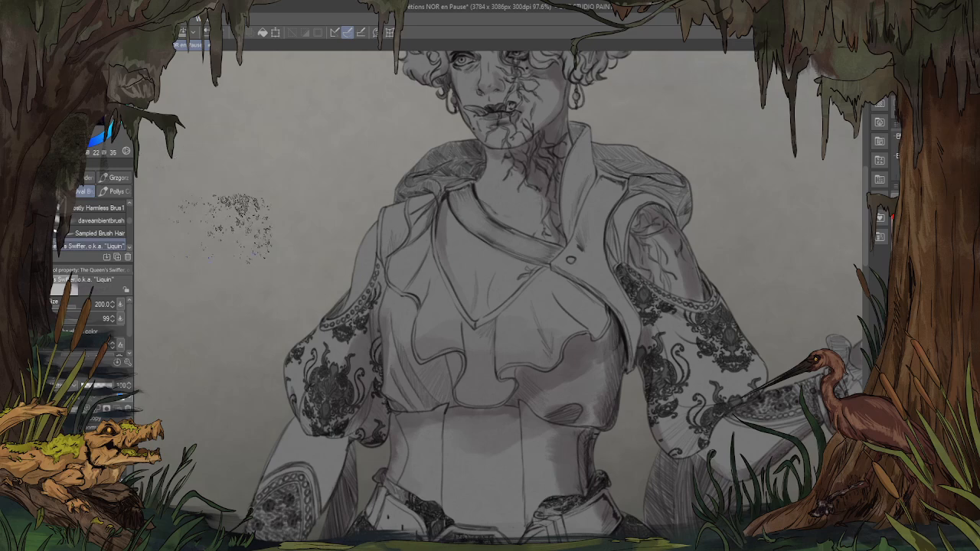
scroll(335, 185, "down", 4)
scroll(423, 132, "up", 3)
scroll(566, 81, "up", 4)
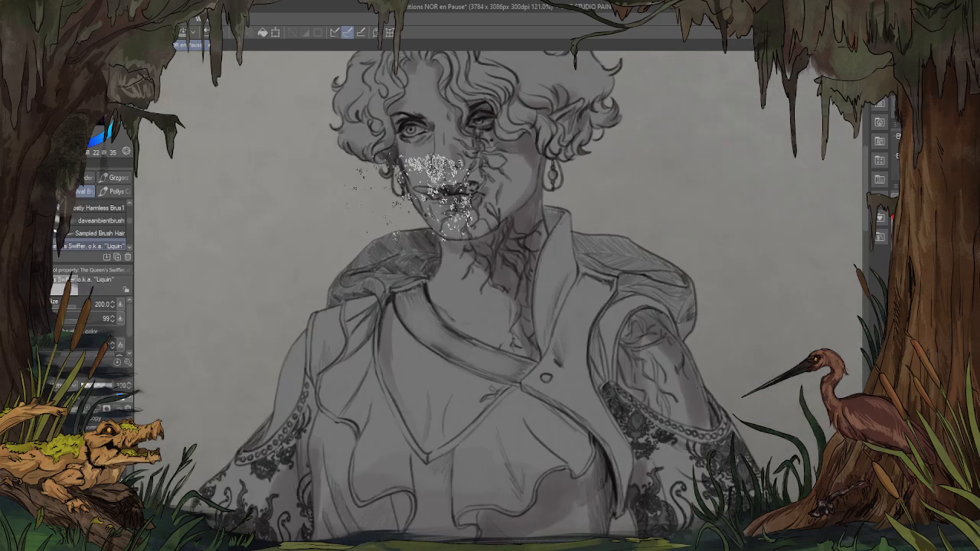
key("[")
key("[")
key("[")
key("[")
key("[")
key("[")
key("[")
key("[")
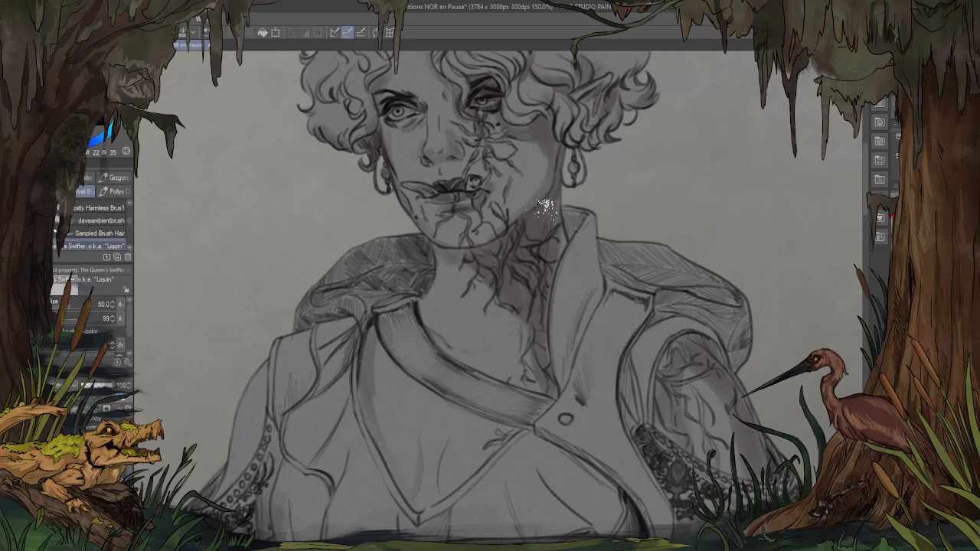
mouse_move(545, 205)
left_mouse_down()
mouse_move(547, 270)
mouse_move(566, 242)
mouse_move(556, 288)
left_mouse_up()
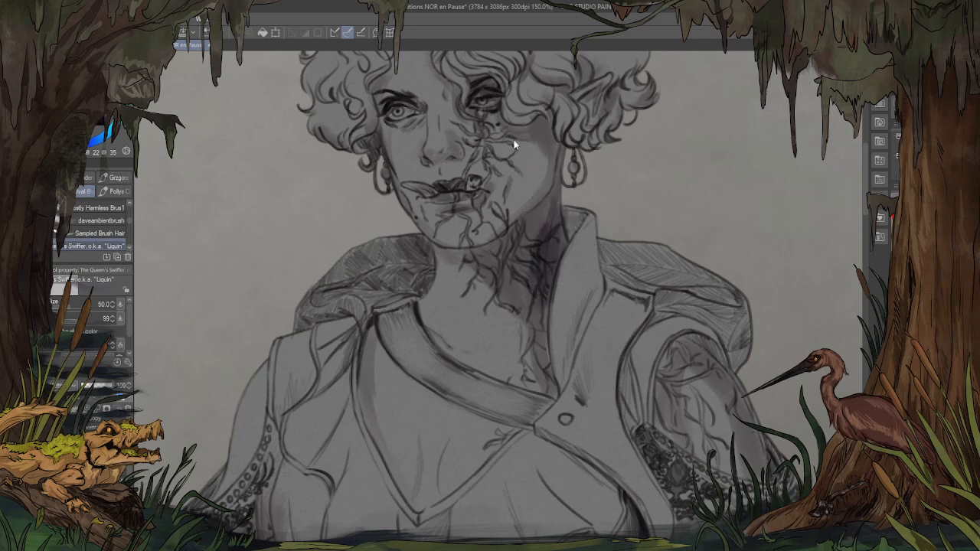
key("ctrl+z")
mouse_move(495, 253)
left_mouse_down()
mouse_move(494, 268)
mouse_move(515, 234)
mouse_move(520, 279)
mouse_move(525, 272)
left_mouse_up()
Step: Deepen the shadows beside the waistcoat's armhole, on the bare upper arm and along the inner edge of the raised arm's puffed sleeve
mouse_move(624, 372)
left_mouse_down()
mouse_move(580, 109)
mouse_move(482, 57)
left_mouse_up()
mouse_move(513, 280)
left_mouse_down()
mouse_move(502, 302)
mouse_move(501, 234)
mouse_move(468, 252)
mouse_move(444, 247)
left_mouse_up()
left_click_drag(657, 105, 655, 188)
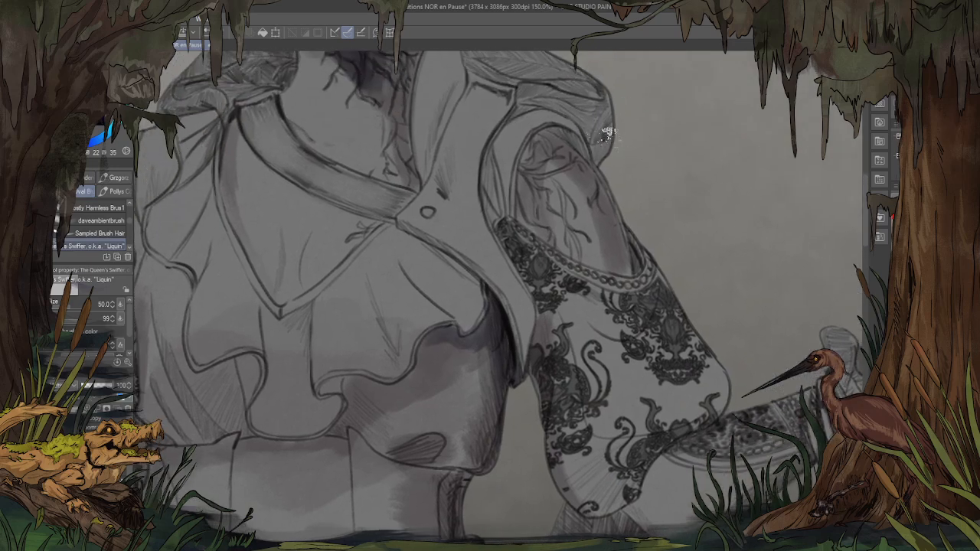
mouse_move(550, 140)
left_mouse_down()
mouse_move(536, 190)
mouse_move(527, 164)
mouse_move(538, 145)
mouse_move(527, 169)
mouse_move(539, 222)
left_mouse_up()
left_click_drag(654, 285, 586, 98)
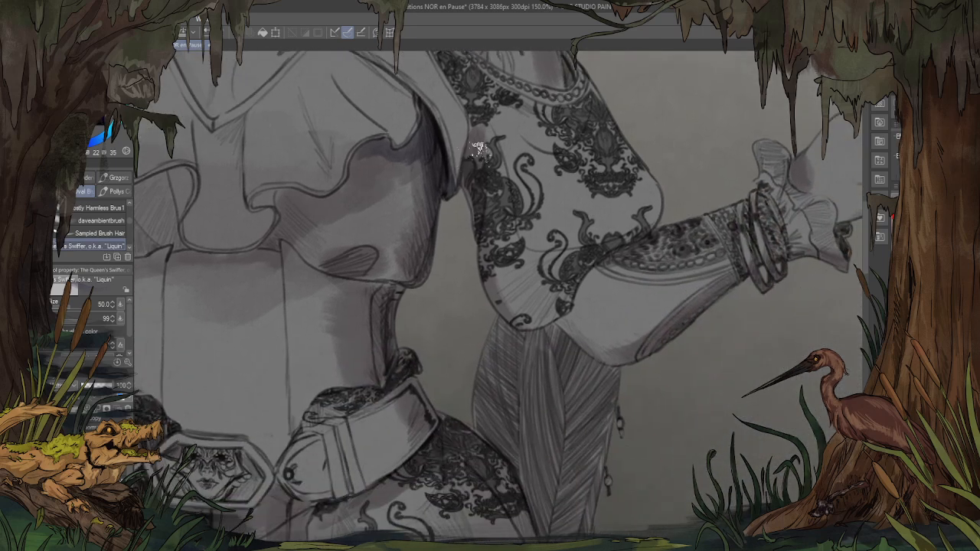
mouse_move(477, 147)
left_mouse_down()
mouse_move(464, 184)
mouse_move(494, 330)
mouse_move(480, 334)
left_mouse_up()
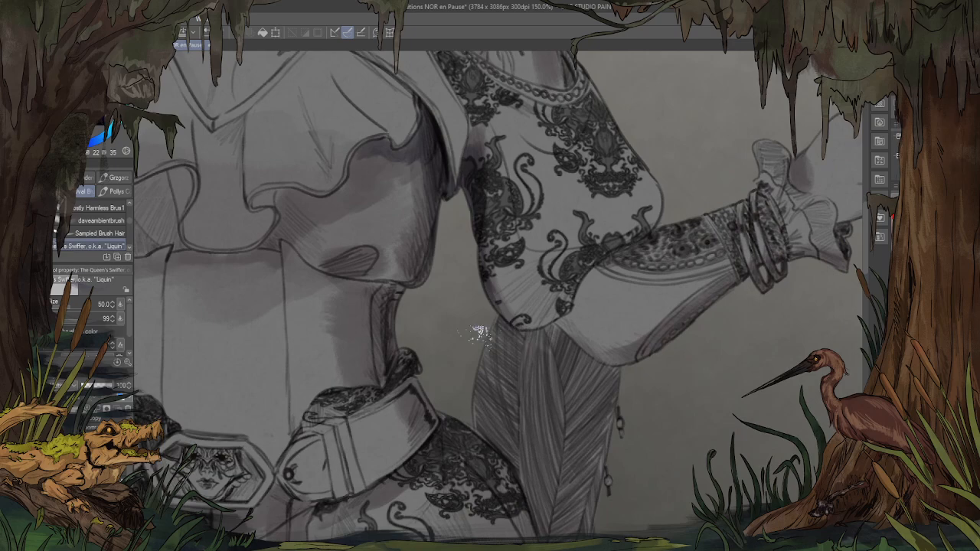
Step: Darken the belt's end at the hip and the side of the corset just above it
scroll(405, 222, "down", 3)
left_click_drag(383, 268, 375, 166)
scroll(285, 165, "up", 2)
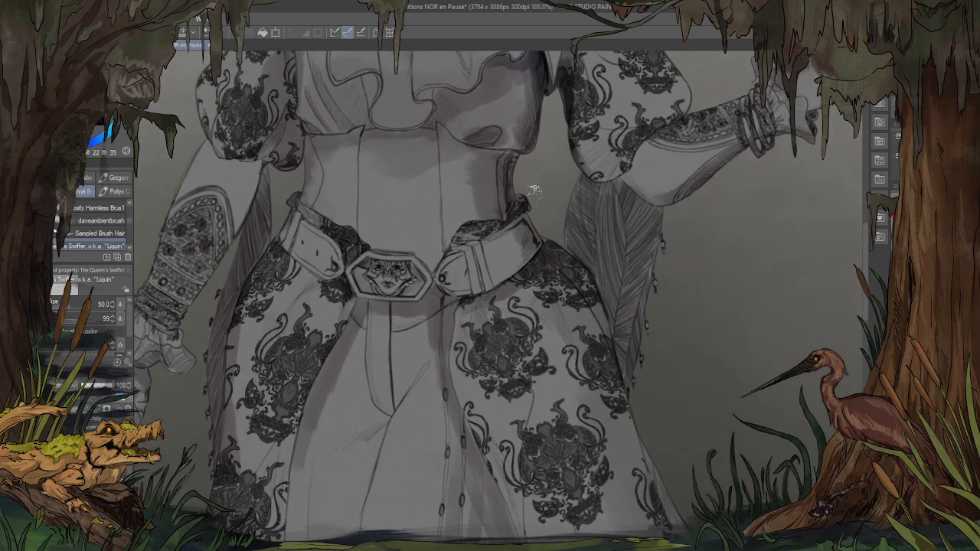
mouse_move(530, 214)
left_mouse_down()
mouse_move(527, 234)
mouse_move(541, 243)
left_mouse_up()
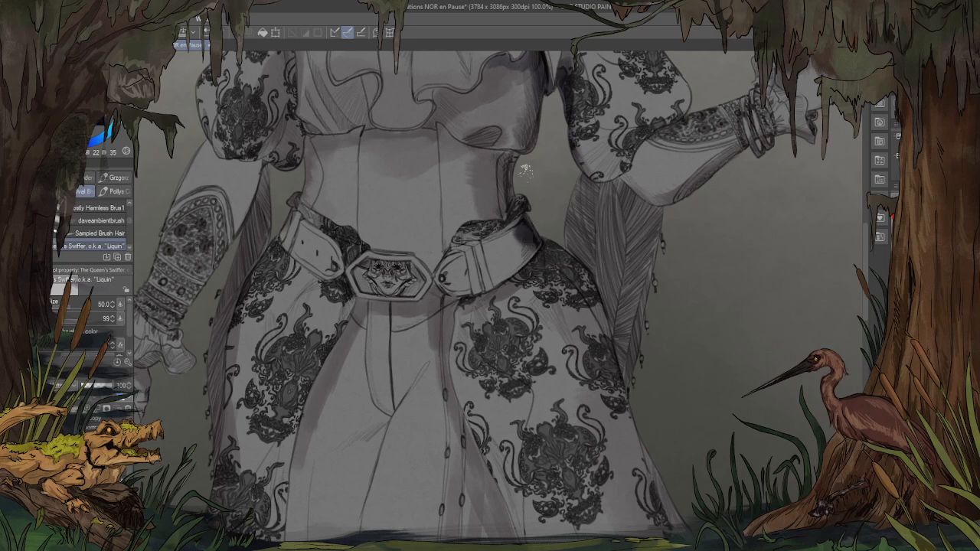
mouse_move(525, 169)
left_mouse_down()
mouse_move(499, 214)
mouse_move(507, 202)
mouse_move(484, 216)
mouse_move(502, 204)
left_mouse_up()
Step: Deepen the shadows along the underside of the raised forearm and across the lower palm and fingers of the open hand
left_click_drag(699, 212, 556, 289)
mouse_move(599, 213)
left_mouse_down()
mouse_move(540, 267)
mouse_move(522, 269)
mouse_move(528, 249)
mouse_move(514, 265)
mouse_move(484, 245)
left_mouse_up()
left_click_drag(725, 53, 657, 81)
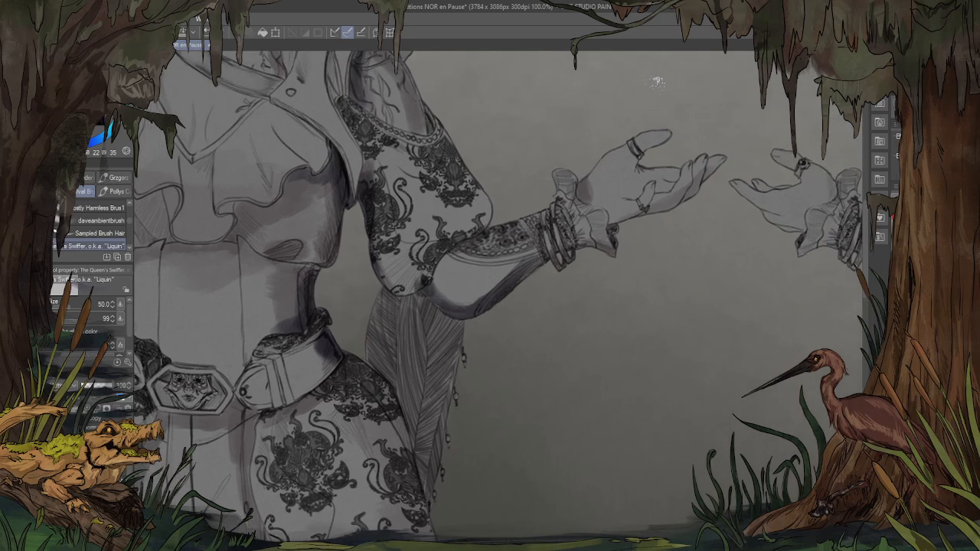
mouse_move(628, 216)
left_mouse_down()
mouse_move(676, 207)
mouse_move(662, 203)
mouse_move(721, 162)
left_mouse_up()
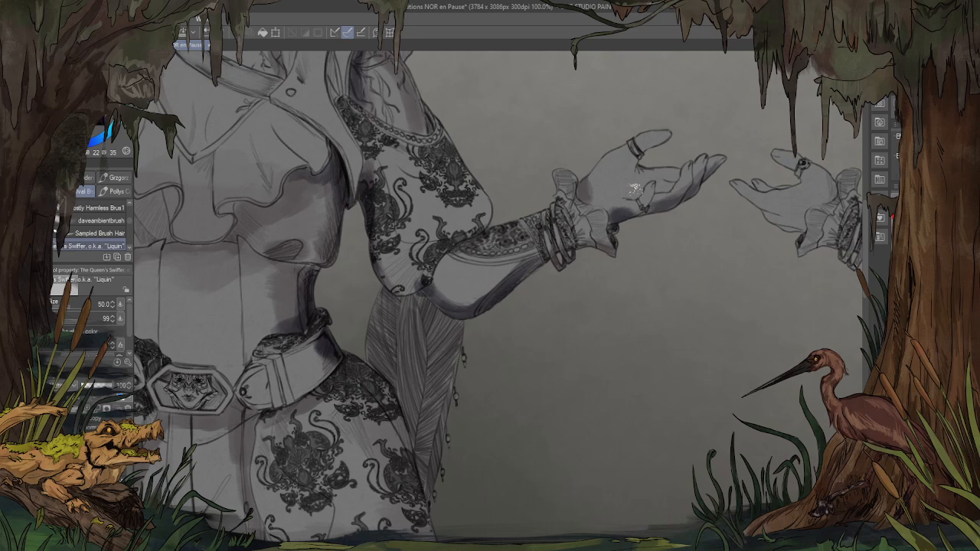
left_click_drag(631, 195, 631, 201)
Step: Set the brush size to 80 and darken the raised arm's outer sleeve edge and the hood on the same shoulder
left_click_drag(557, 130, 520, 214)
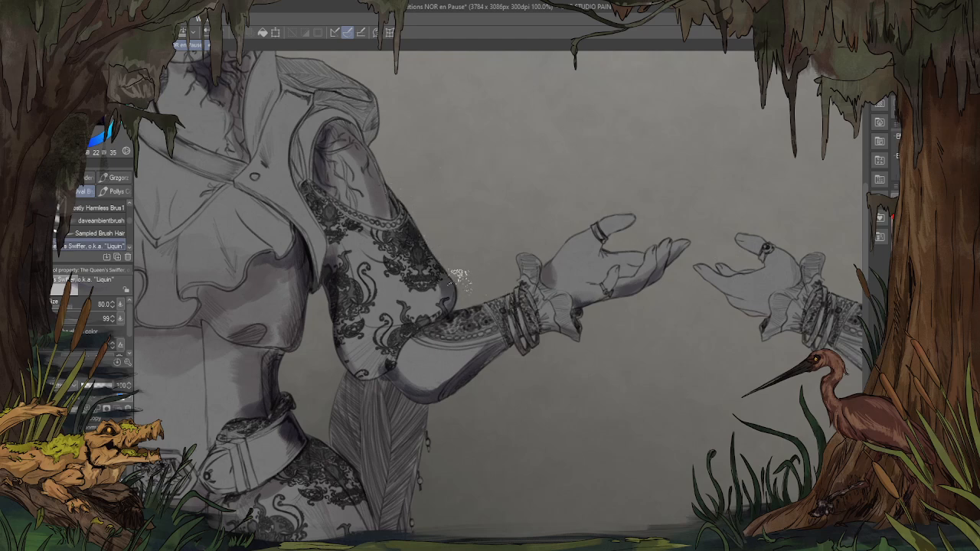
left_click_drag(386, 129, 552, 264)
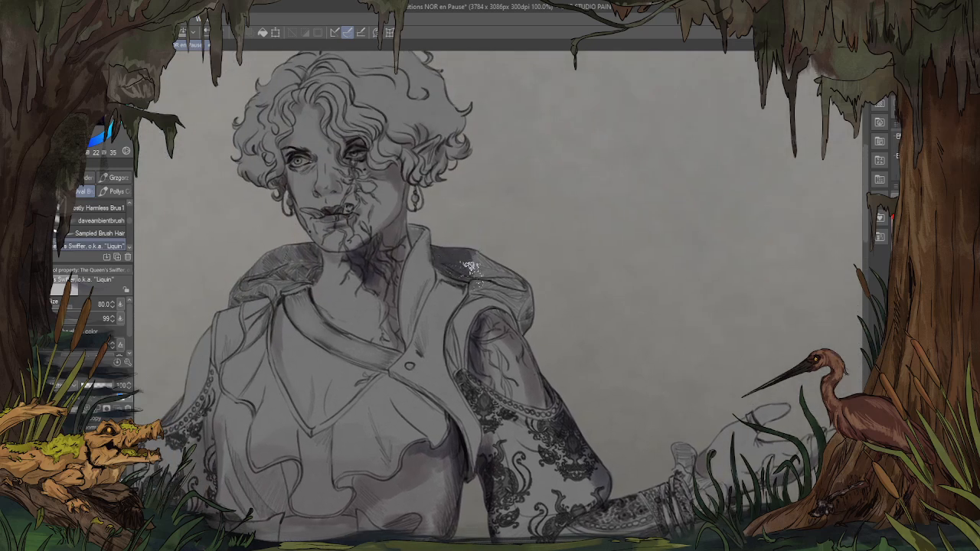
mouse_move(469, 267)
left_mouse_down()
mouse_move(451, 257)
mouse_move(455, 265)
mouse_move(452, 247)
mouse_move(513, 256)
left_mouse_up()
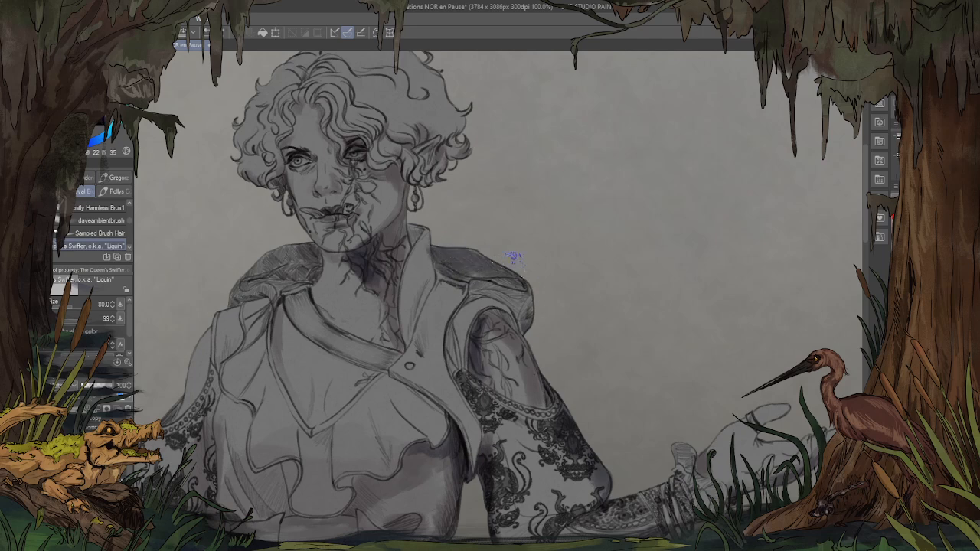
Step: Set the brush size to 70 and paint dark shadows around the ear and into the lower curls on both sides of the head
left_click_drag(462, 157, 494, 279)
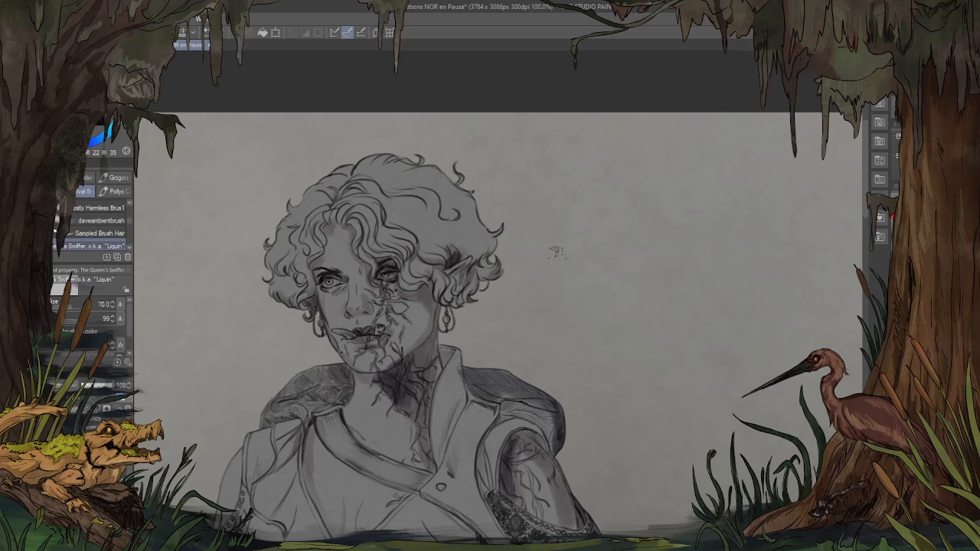
mouse_move(556, 253)
left_mouse_down()
mouse_move(498, 270)
mouse_move(511, 250)
left_mouse_up()
left_click_drag(491, 283, 464, 300)
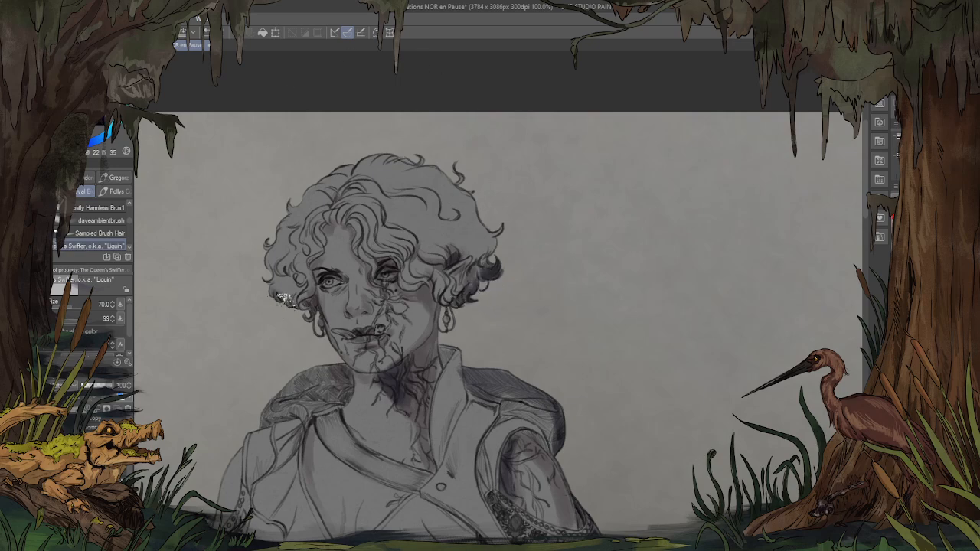
left_click_drag(295, 297, 310, 317)
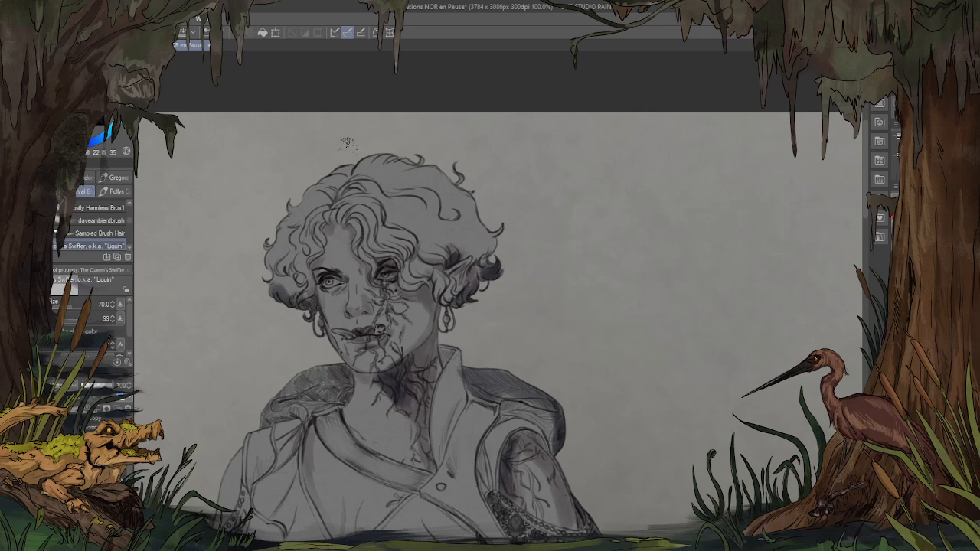
Step: Reduce the brush size to 40 and touch up the shadow on the front-view figure's lips
left_click_drag(543, 329, 547, 362)
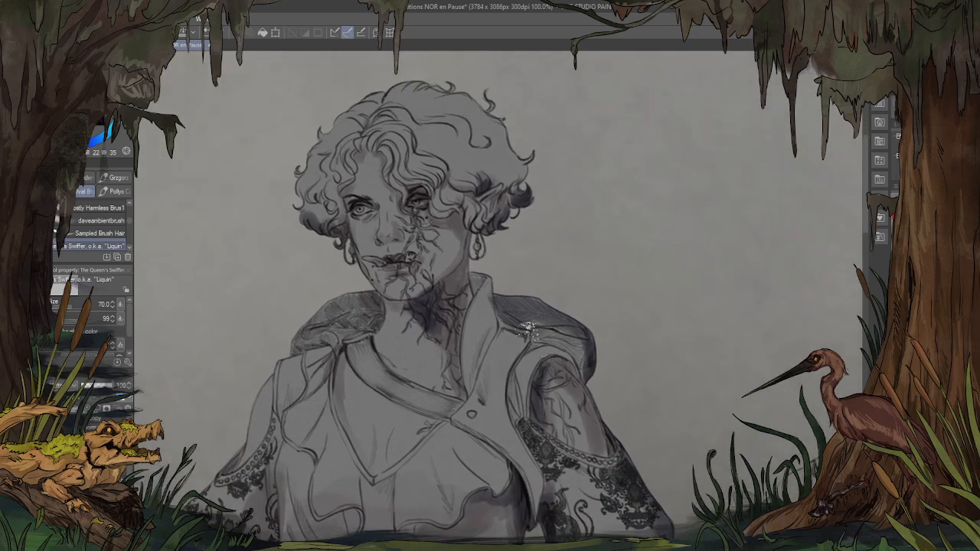
scroll(549, 361, "up", 3)
key("bracketleft")
key("bracketleft")
key("bracketleft")
key("bracketleft")
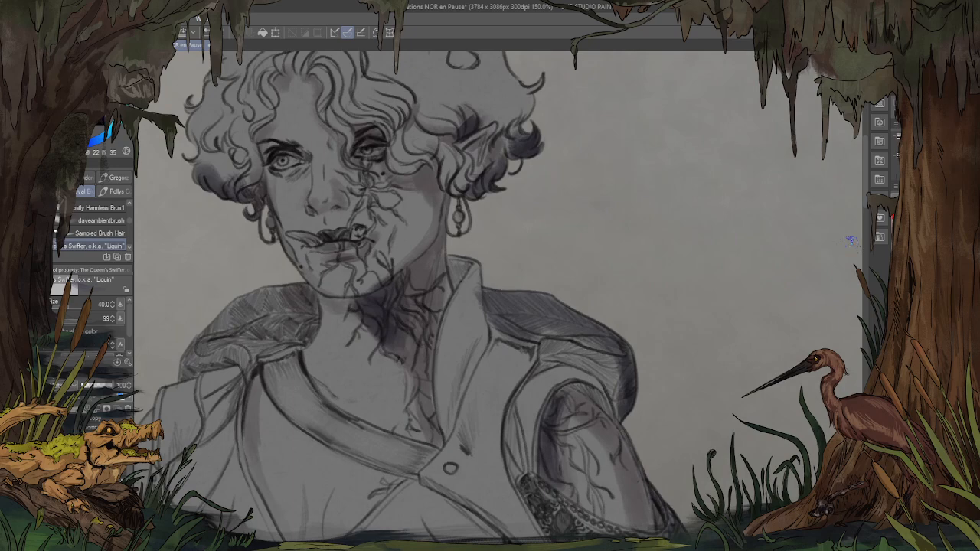
left_click_drag(354, 232, 337, 221)
Step: Paint dark shadows under the rear boot's laced shaft, around the front boot's ankle and on the rear boot's heel
scroll(337, 221, "down", 6)
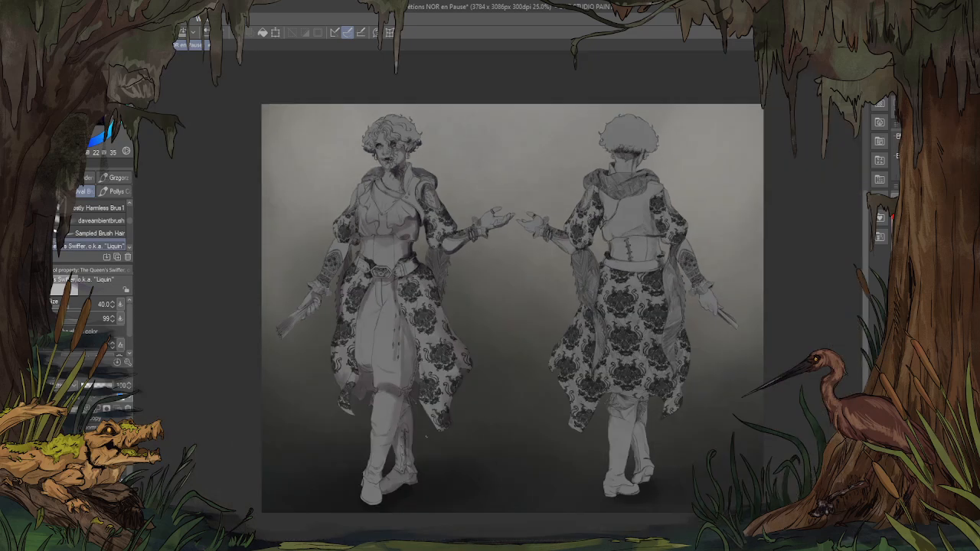
scroll(428, 437, "up", 2)
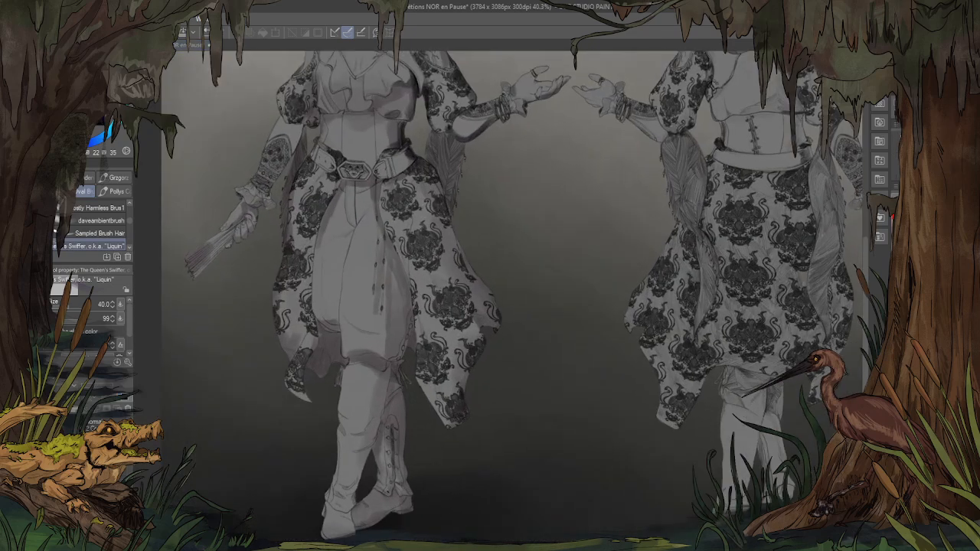
scroll(375, 440, "down", 2)
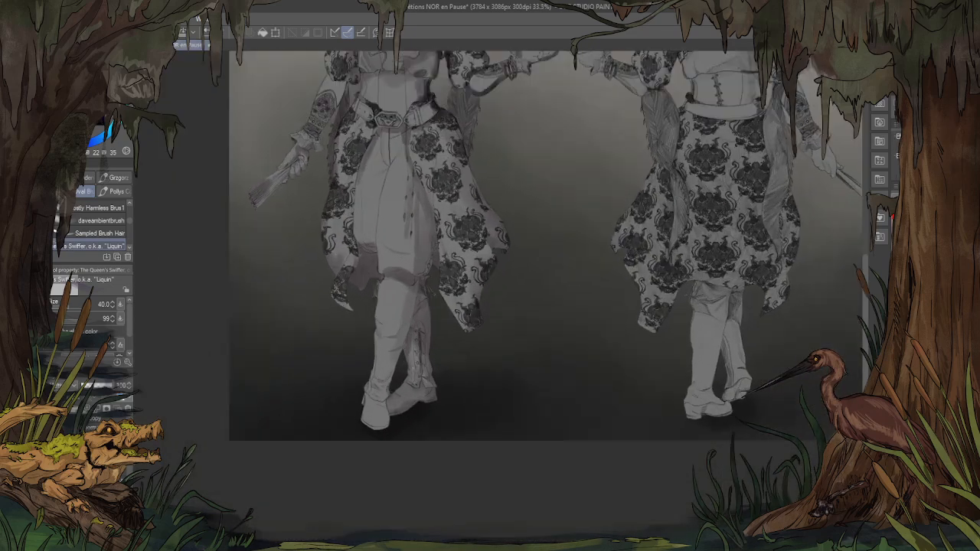
scroll(323, 376, "up", 3)
left_click_drag(494, 208, 464, 335)
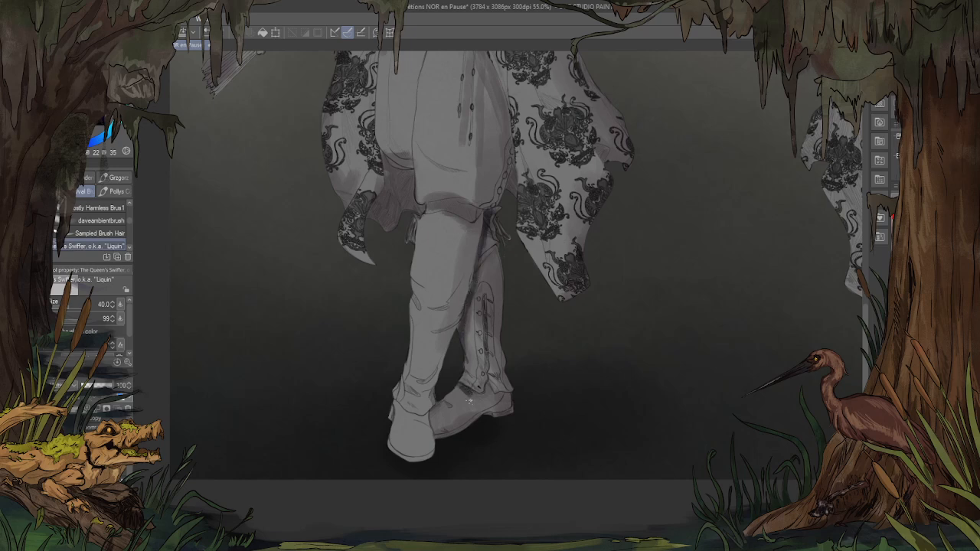
scroll(467, 389, "up", 3)
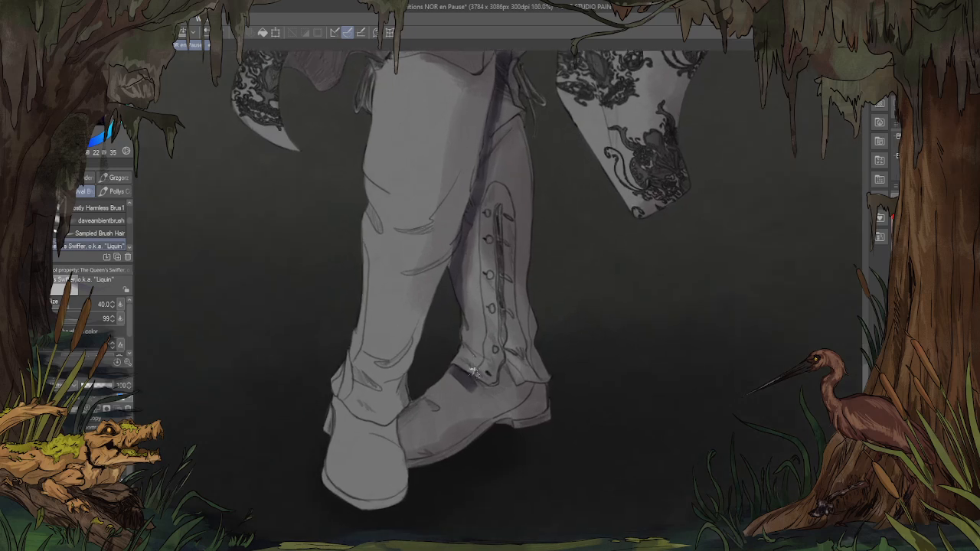
mouse_move(470, 376)
left_mouse_down()
mouse_move(510, 367)
mouse_move(491, 378)
mouse_move(508, 358)
mouse_move(523, 378)
mouse_move(543, 366)
mouse_move(552, 376)
mouse_move(515, 376)
left_mouse_up()
mouse_move(392, 424)
left_mouse_down()
mouse_move(329, 382)
mouse_move(343, 407)
left_mouse_up()
left_click_drag(563, 397, 510, 423)
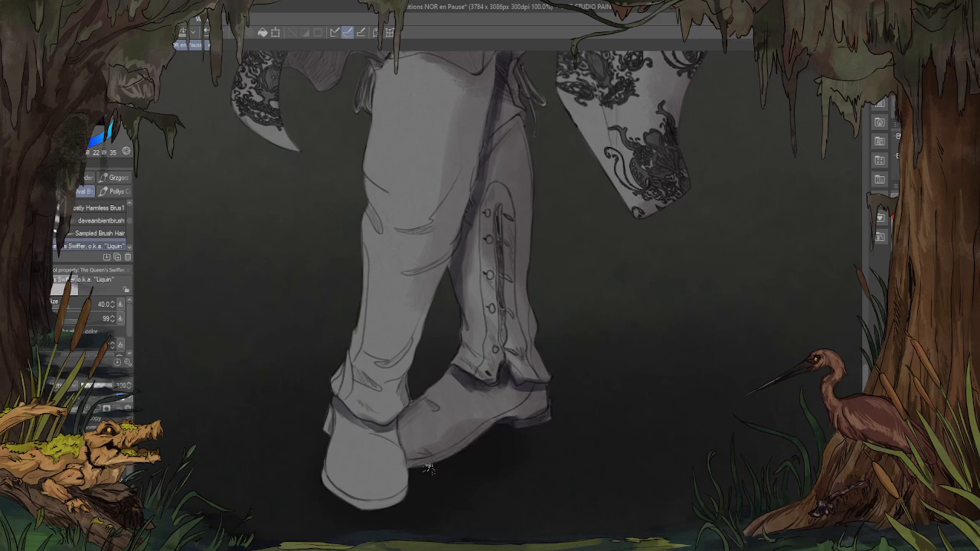
Step: Shade the foot of the rear boot and deepen the shadow on the trousers just under the front-view figure's belt
mouse_move(405, 451)
left_mouse_down()
mouse_move(407, 422)
mouse_move(412, 459)
mouse_move(429, 399)
mouse_move(459, 428)
mouse_move(447, 389)
mouse_move(471, 413)
mouse_move(490, 394)
mouse_move(533, 412)
mouse_move(548, 402)
left_mouse_up()
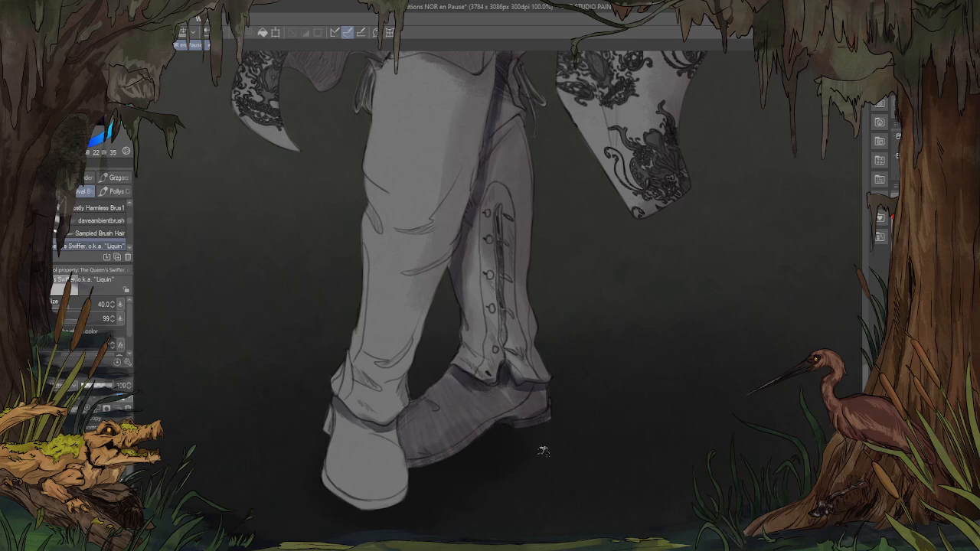
scroll(490, 440, "down", 5)
scroll(517, 113, "up", 5)
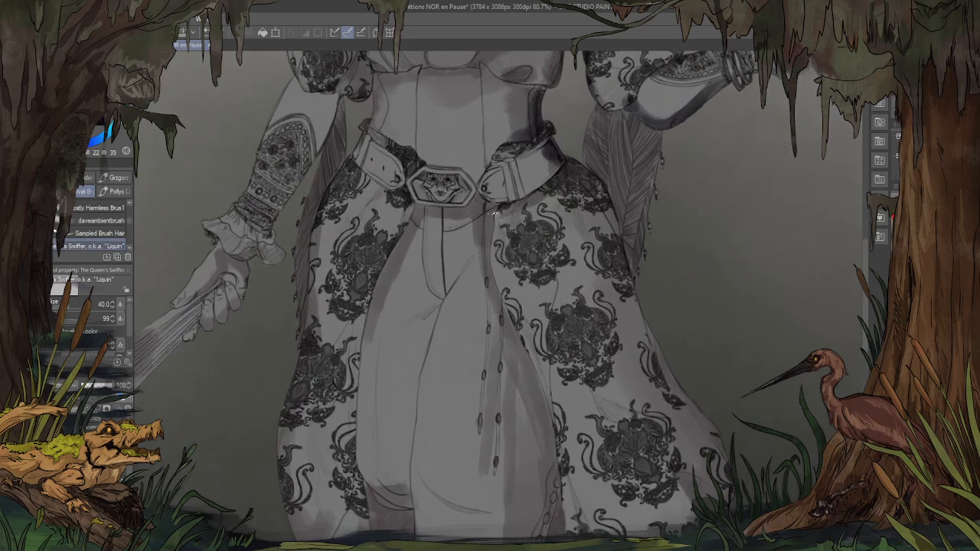
mouse_move(497, 215)
left_mouse_down()
mouse_move(486, 204)
mouse_move(484, 221)
left_mouse_up()
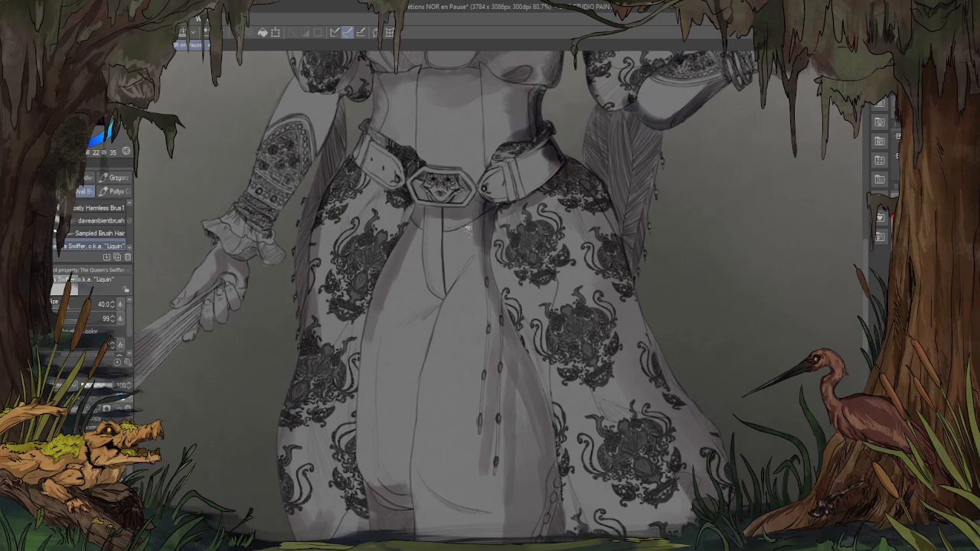
Step: Paste the coloured portrait of the green-skinned character into a new document as a reference
scroll(469, 228, "down", 6)
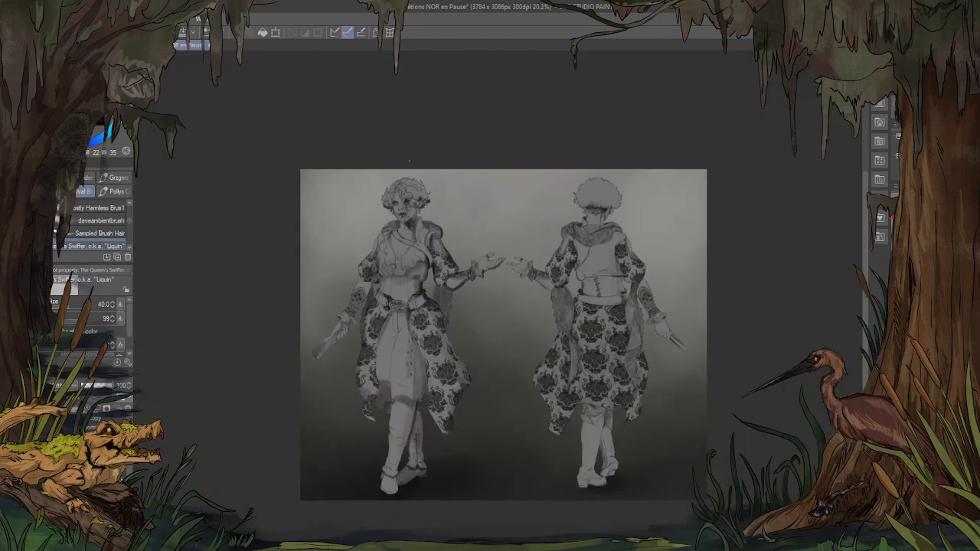
scroll(469, 228, "up", 2)
scroll(375, 230, "up", 2)
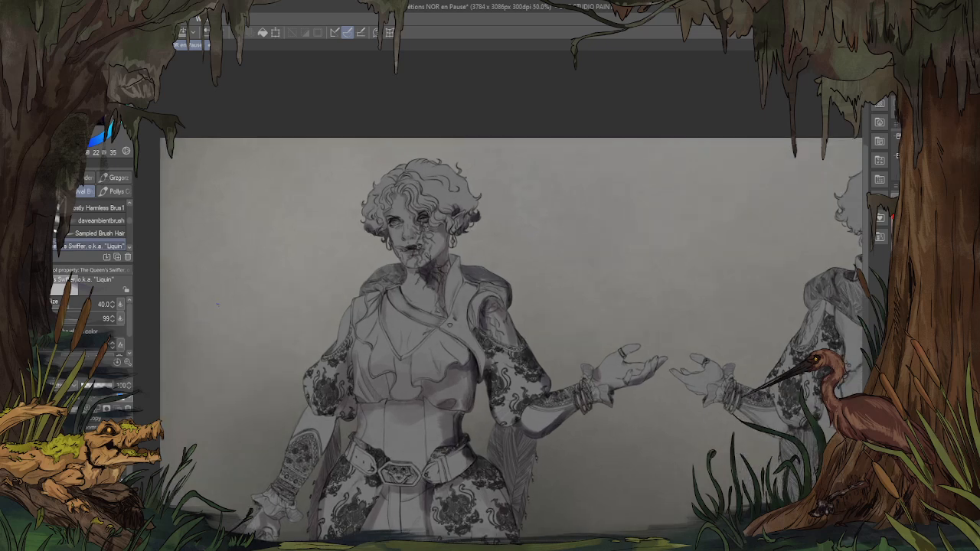
scroll(260, 284, "up", 1)
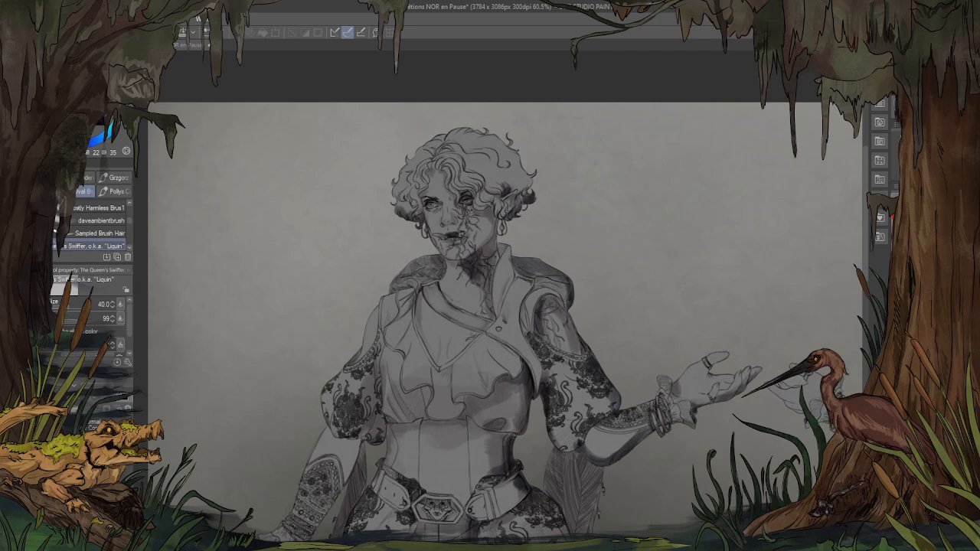
left_click(260, 83)
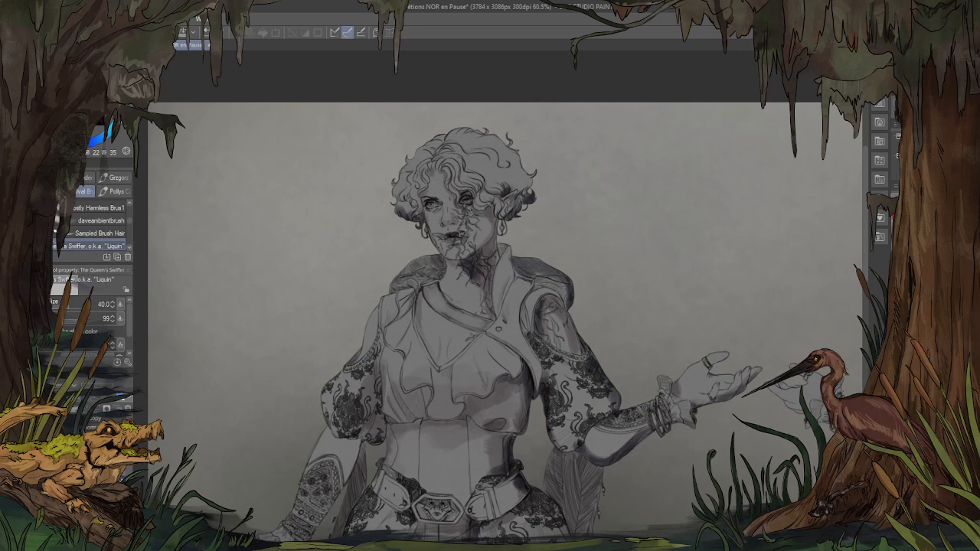
key("Return")
key("ctrl+v")
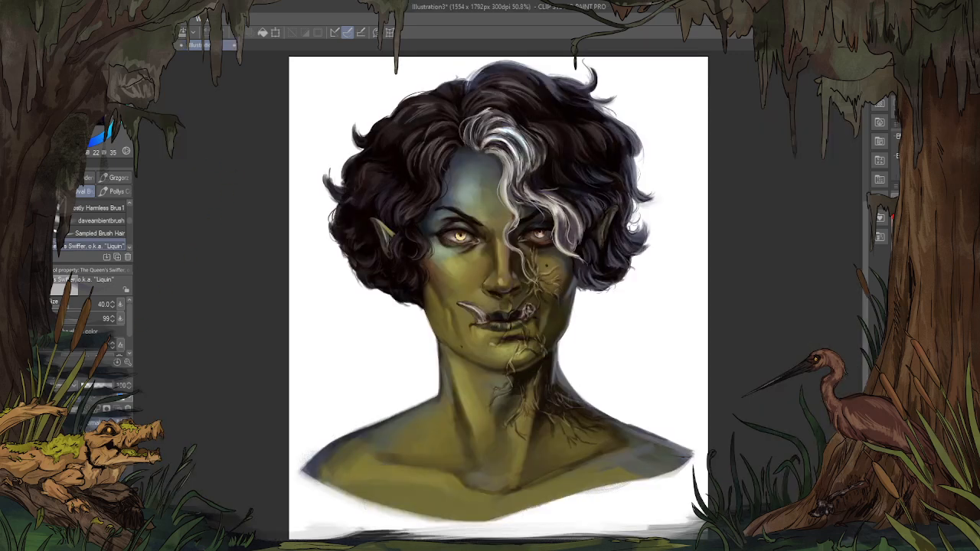
Step: Change the portrait document's background from white to black
left_click(125, 399)
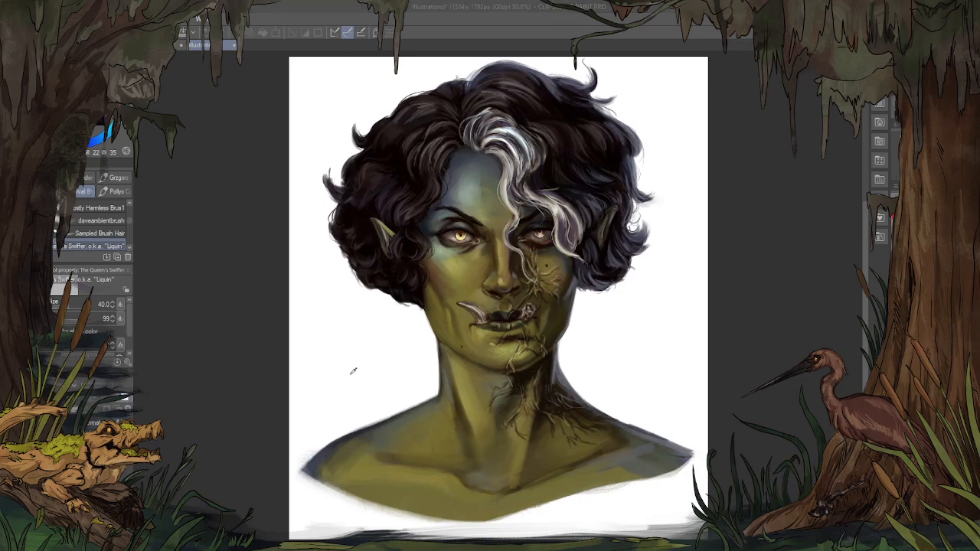
left_click(353, 371)
left_click(550, 269)
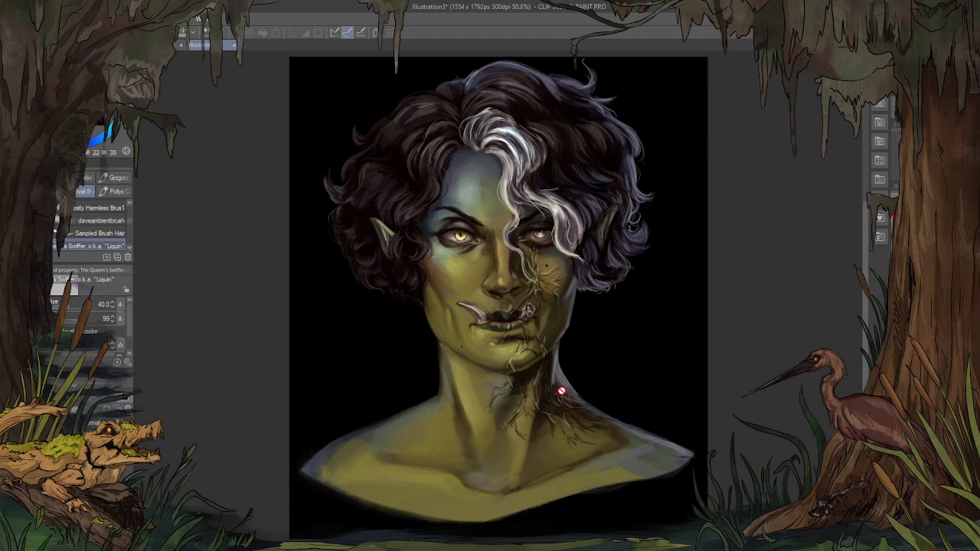
scroll(562, 389, "up", 2)
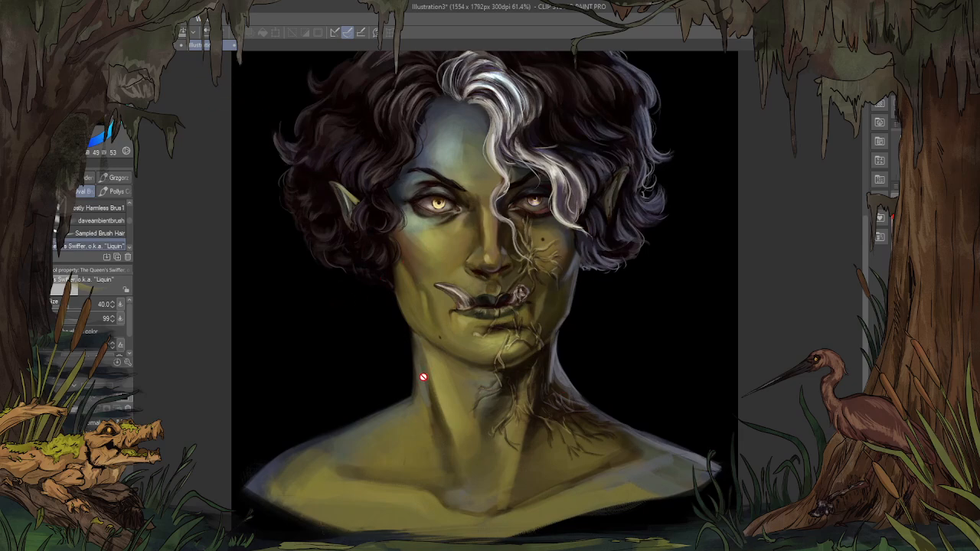
Step: Return to the grey character design and examine the front-view figure's outfit from head to boots alongside the back view
left_click(181, 44)
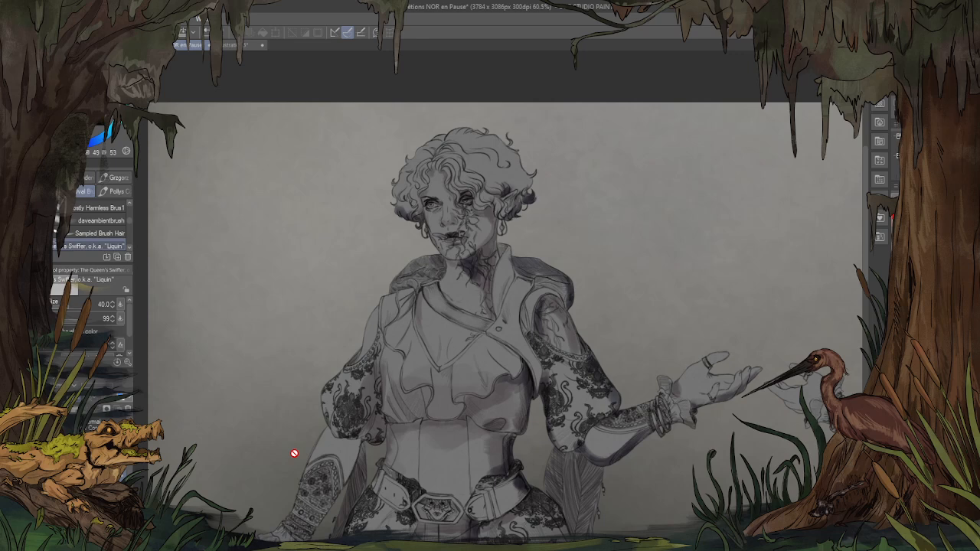
scroll(324, 147, "down", 5)
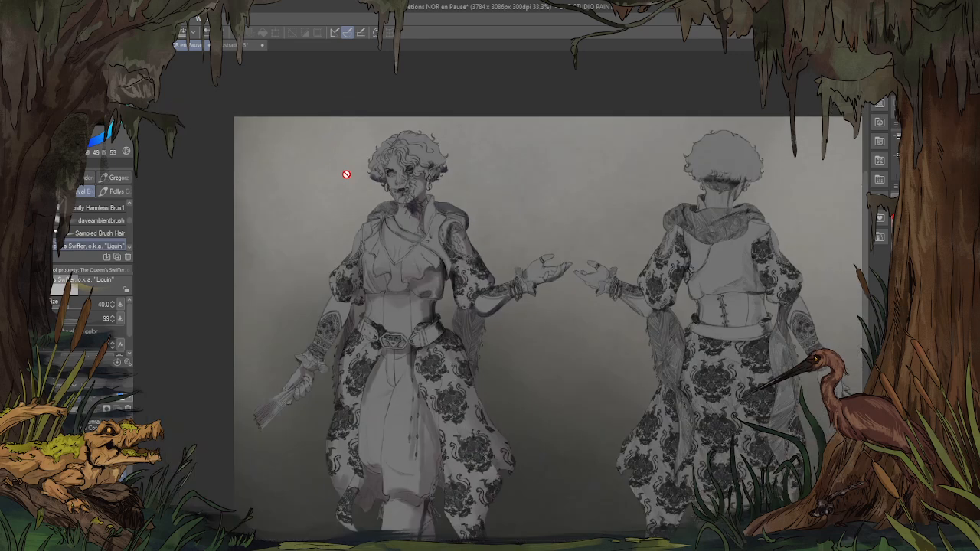
scroll(376, 328, "up", 2)
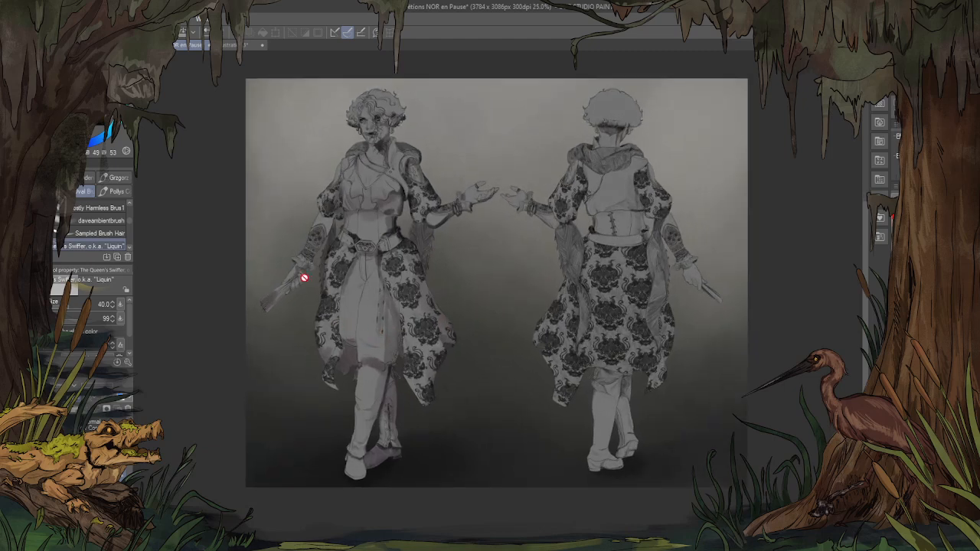
scroll(345, 230, "up", 4)
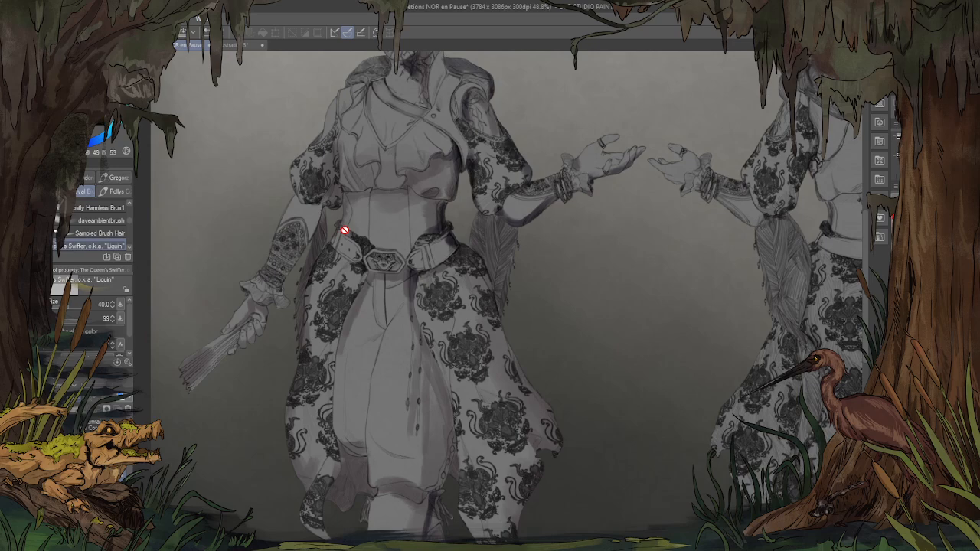
scroll(352, 250, "down", 4)
scroll(326, 198, "up", 2)
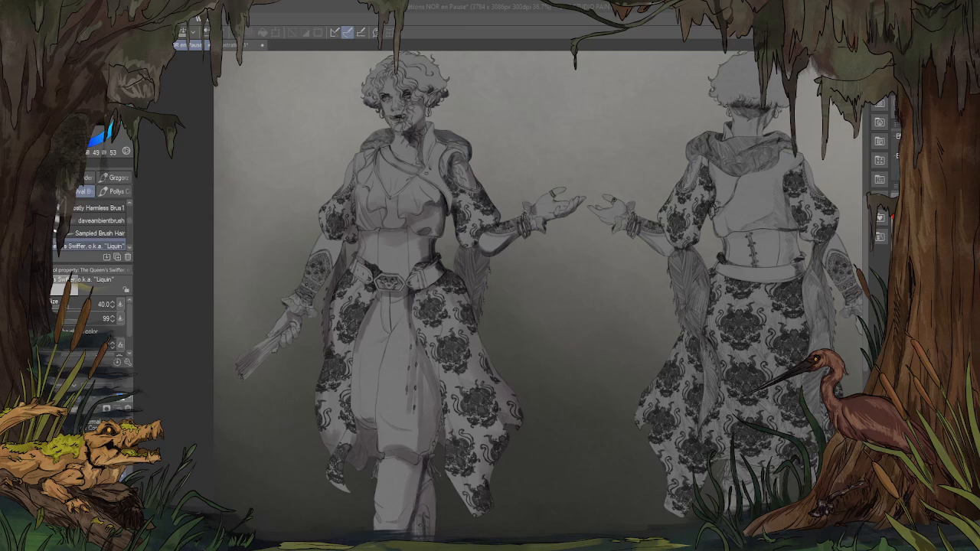
scroll(256, 179, "down", 3)
scroll(381, 241, "up", 4)
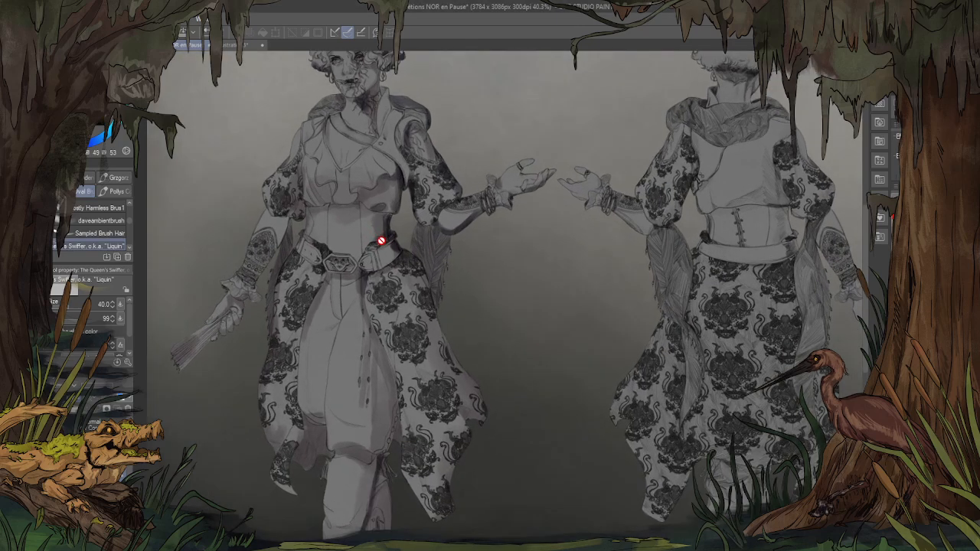
scroll(381, 240, "up", 2)
scroll(267, 324, "down", 3)
scroll(287, 445, "up", 3)
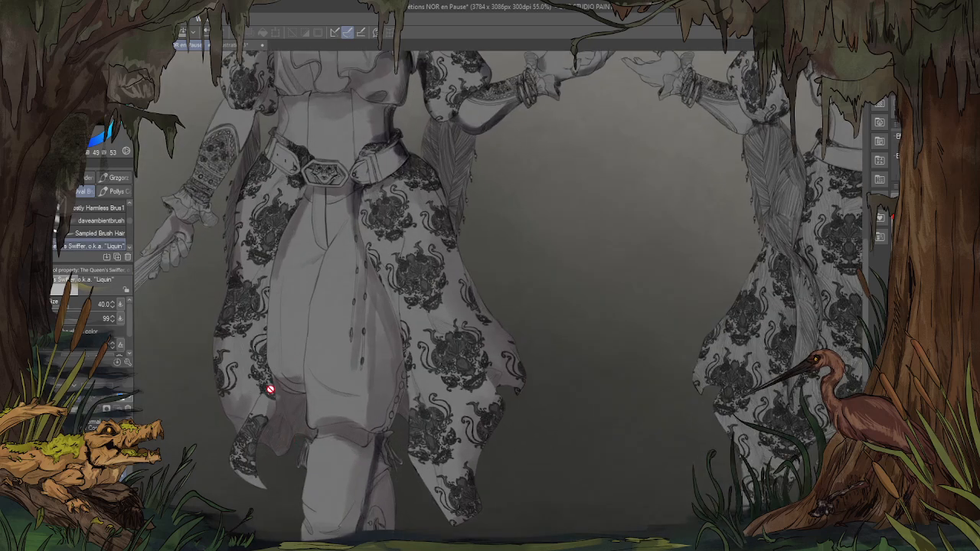
scroll(270, 389, "up", 1)
scroll(299, 284, "down", 5)
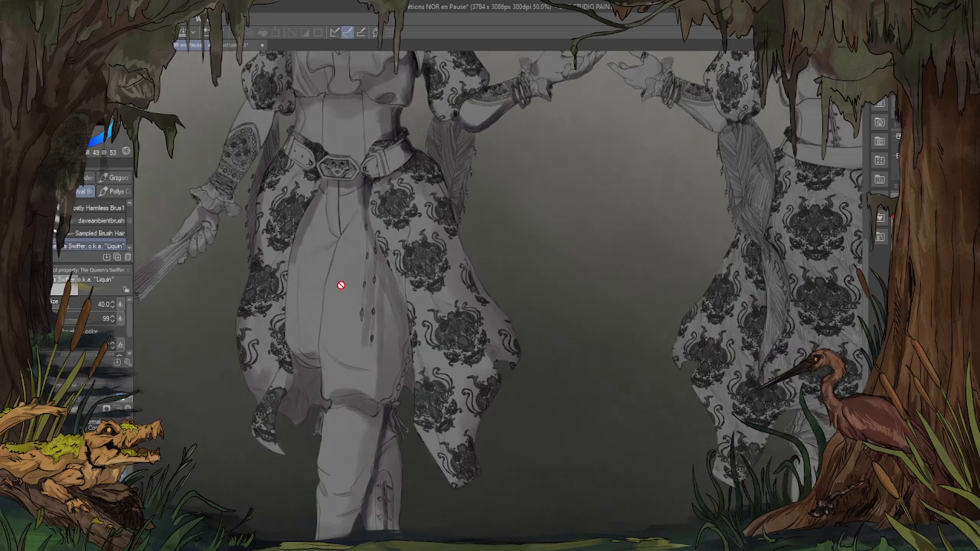
scroll(360, 275, "up", 3)
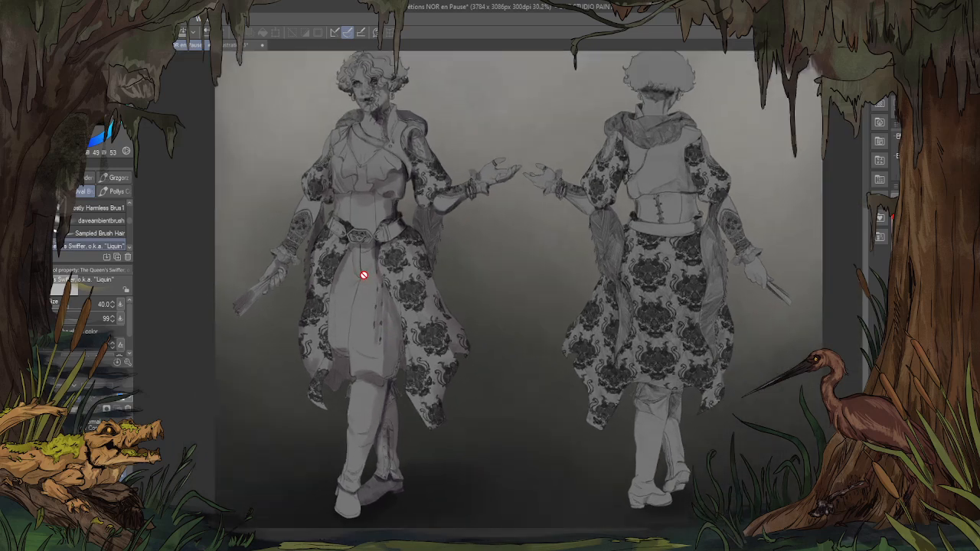
scroll(337, 193, "up", 4)
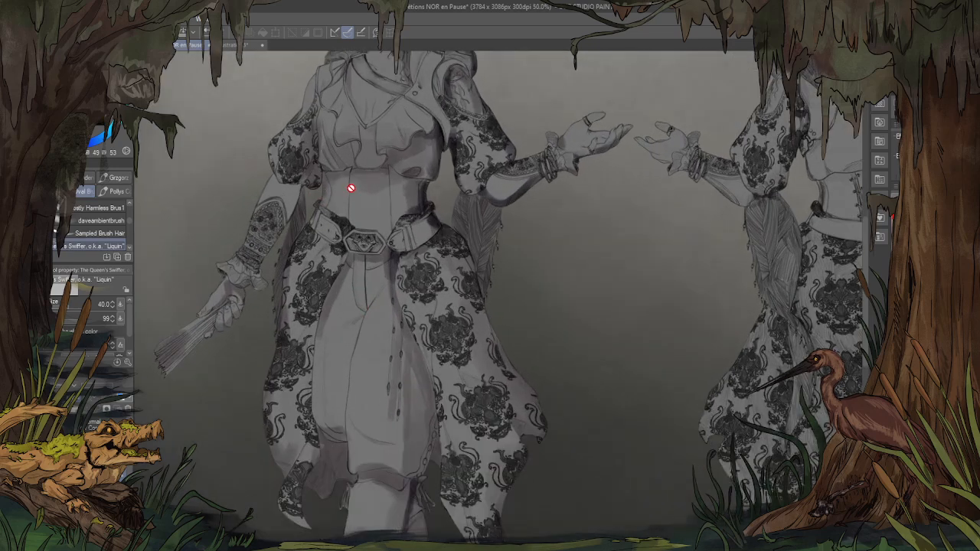
scroll(355, 241, "down", 2)
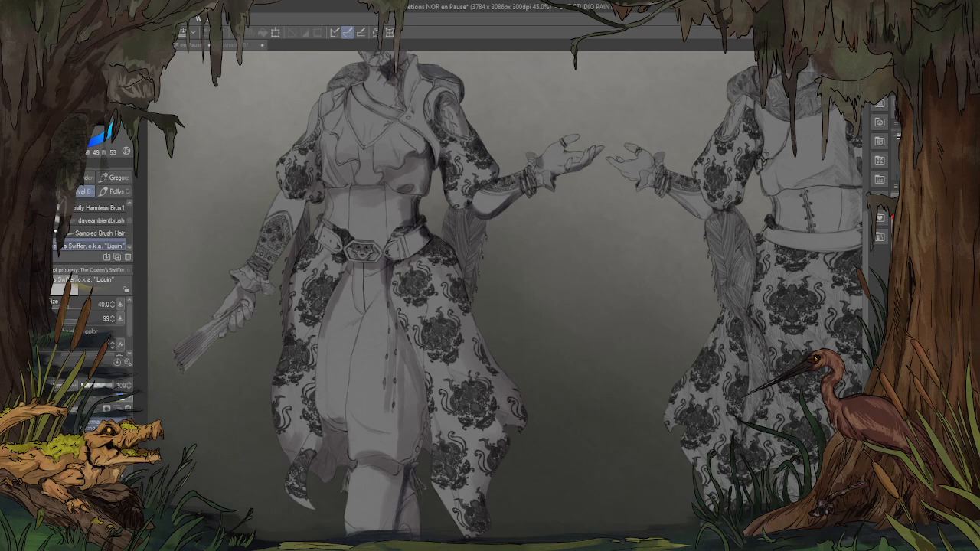
Step: Bring the coloured outfit variations into a new document and make its background black
scroll(363, 185, "down", 3)
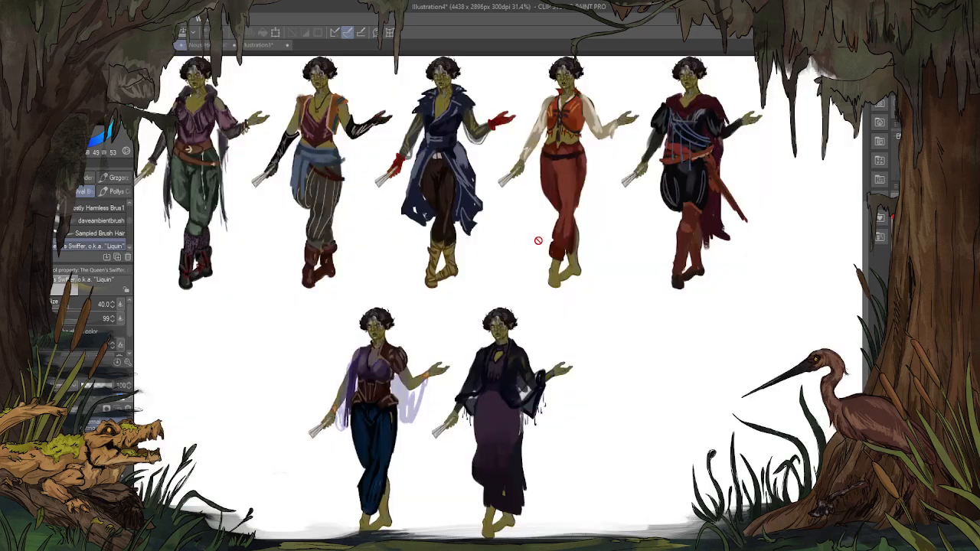
scroll(268, 115, "up", 4)
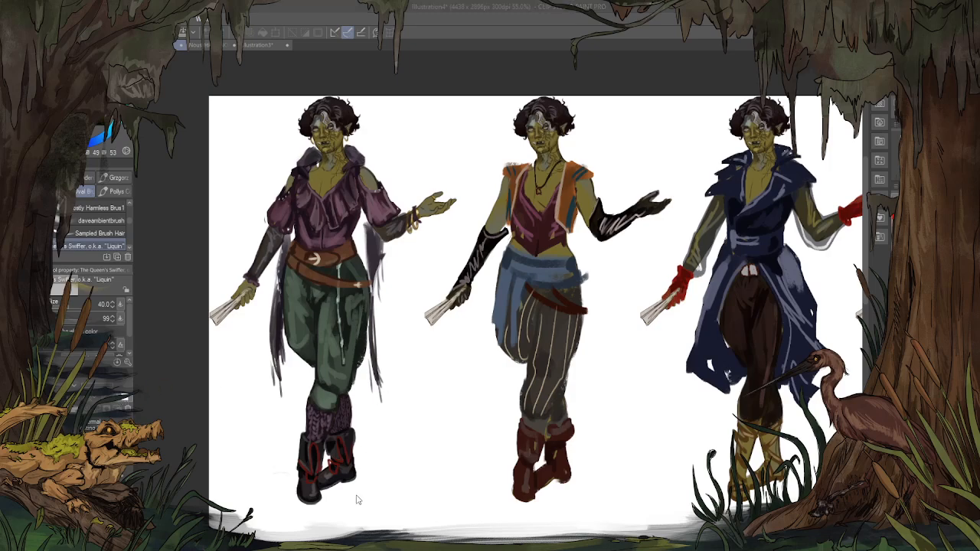
key("alt+Delete")
scroll(216, 306, "up", 1)
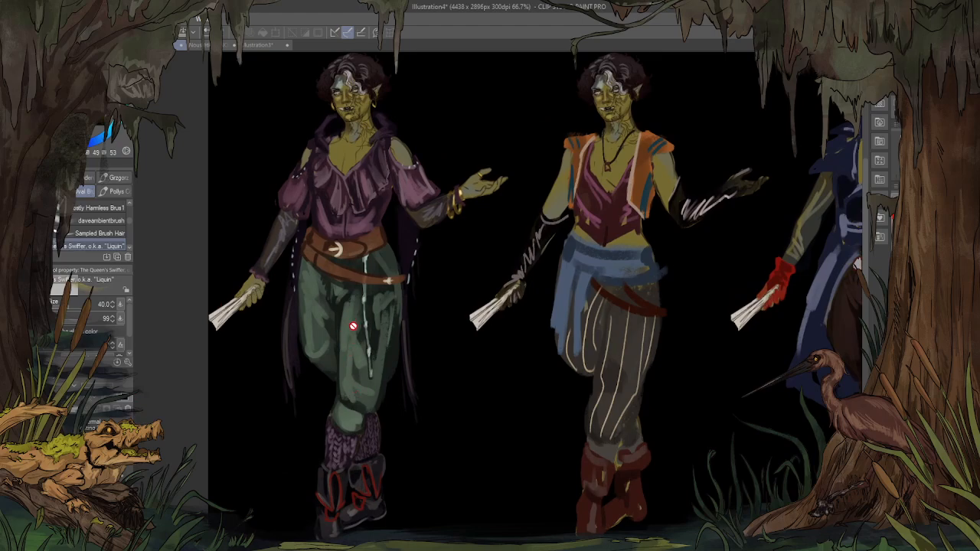
Step: Examine the coloured outfit variations, focusing on the one with purple ruffled blouse, brown belts and green trousers
scroll(314, 295, "up", 2)
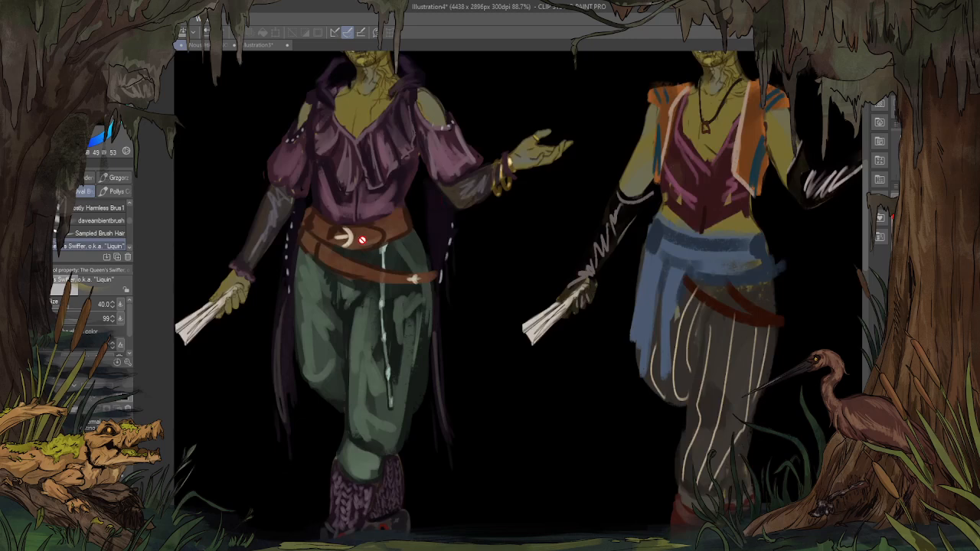
scroll(364, 240, "down", 2)
scroll(366, 110, "up", 2)
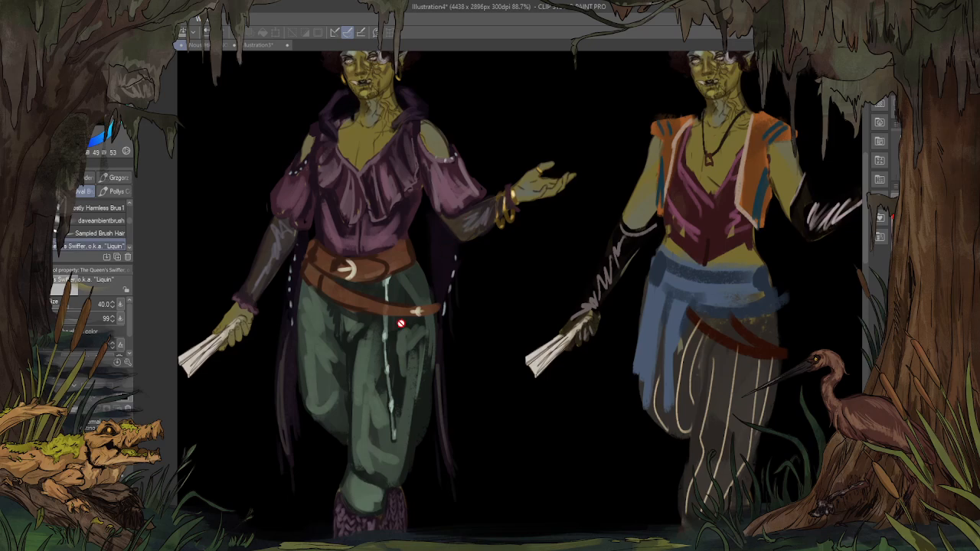
scroll(400, 324, "down", 3)
scroll(574, 433, "up", 1)
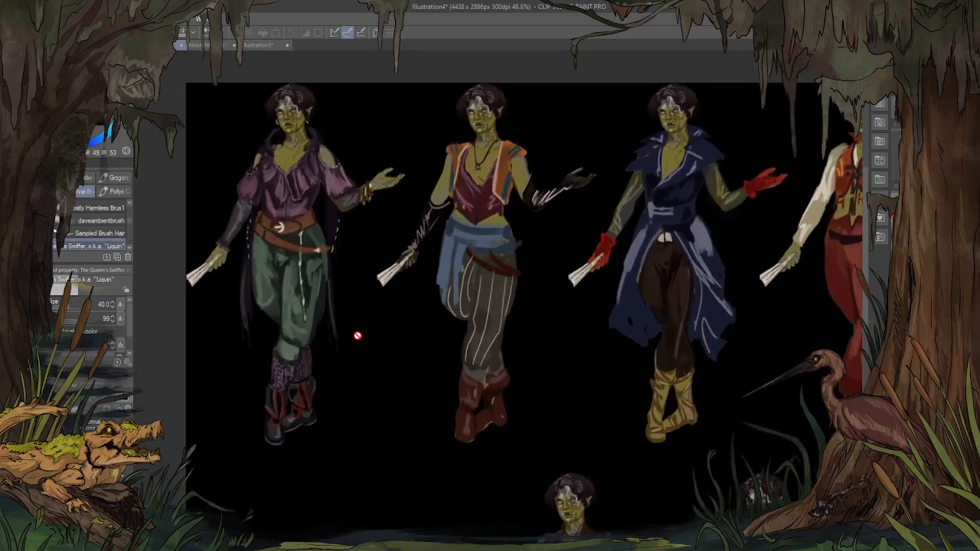
scroll(370, 229, "down", 2)
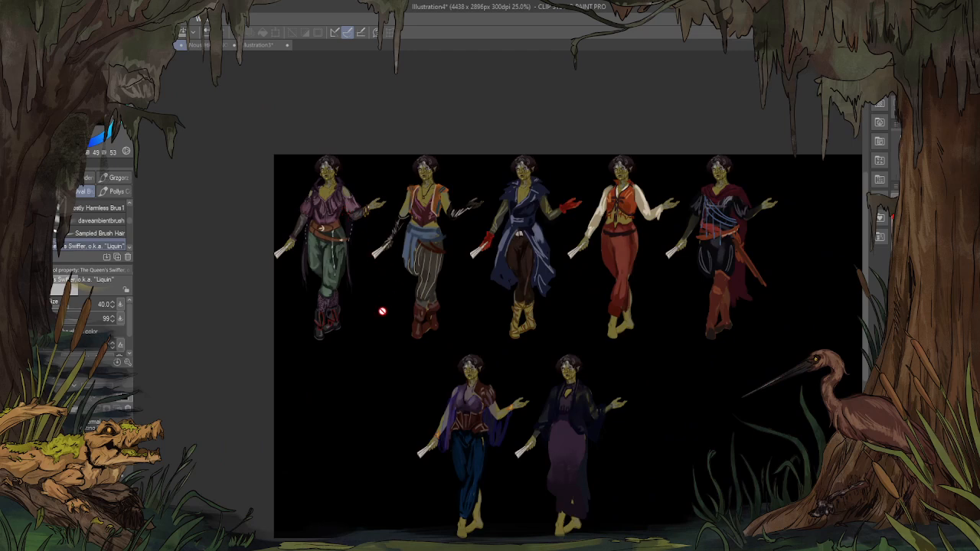
scroll(334, 279, "up", 2)
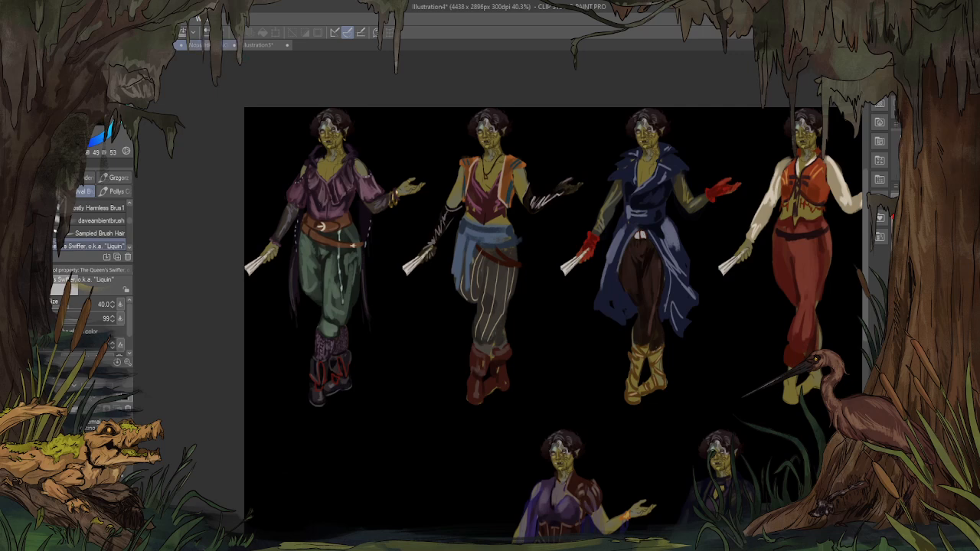
Step: Switch back to the grey character design and examine the front-view figure's face, blouse, sleeves and belt
left_click(207, 45)
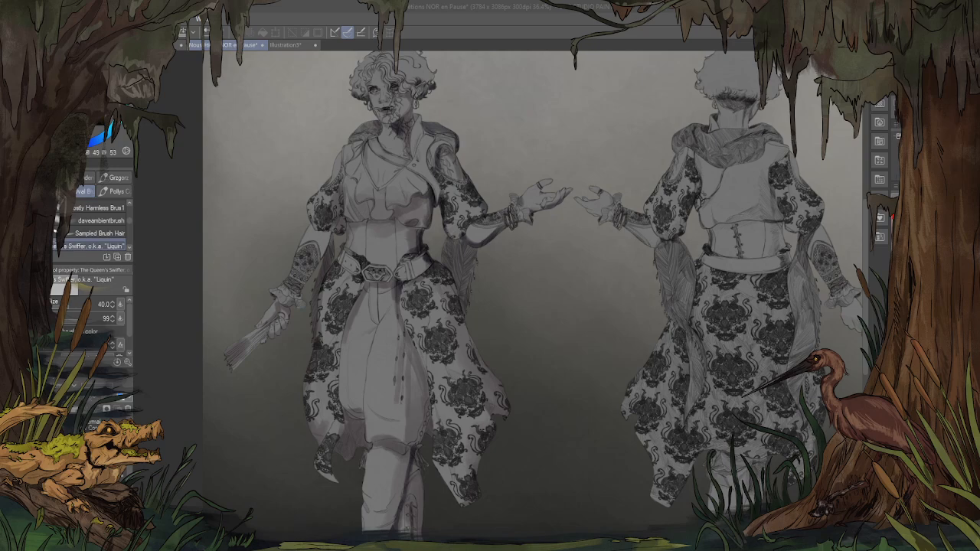
scroll(490, 291, "up", 1)
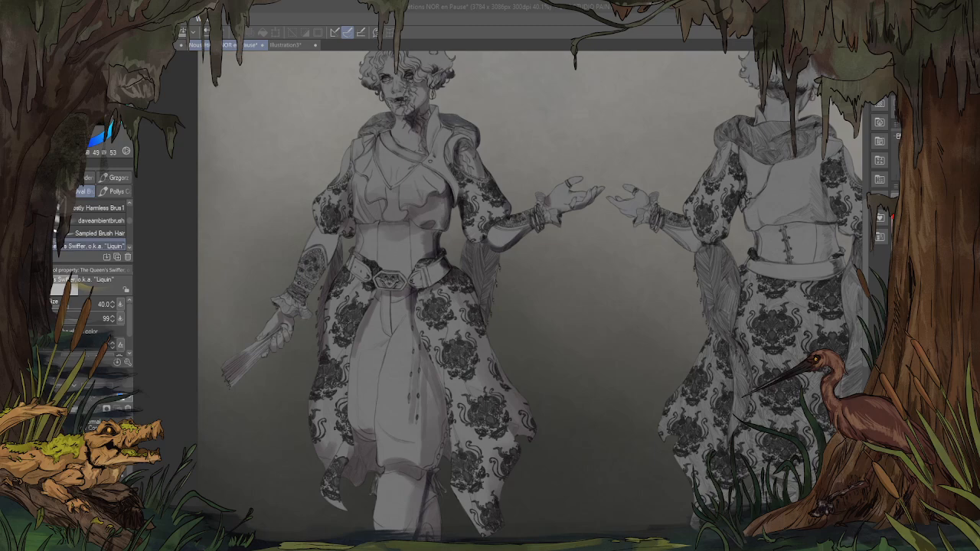
scroll(219, 202, "up", 1)
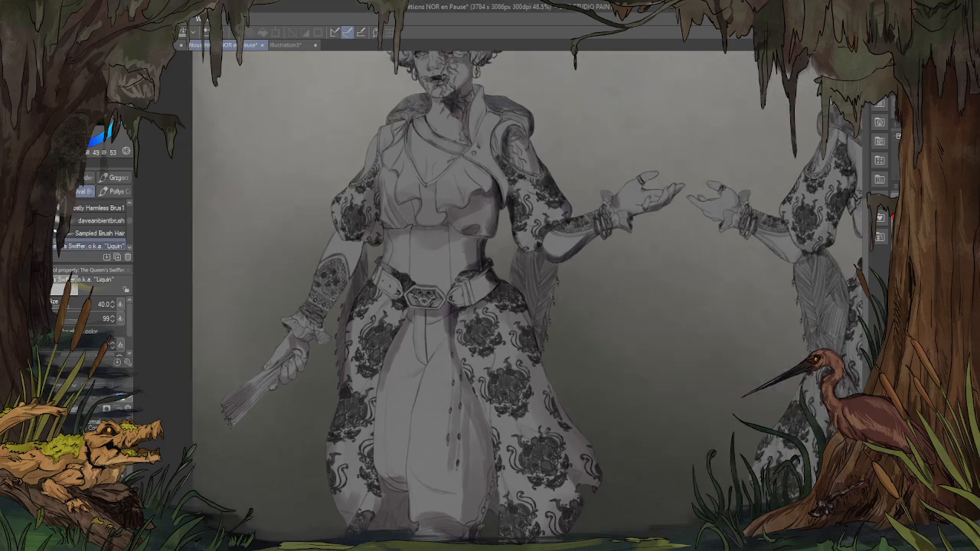
scroll(390, 144, "up", 1)
scroll(313, 335, "down", 2)
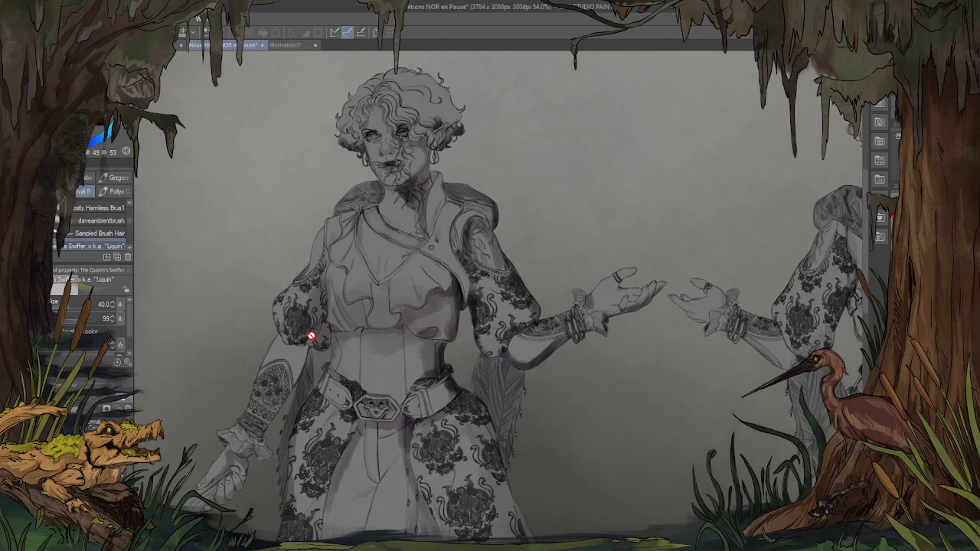
scroll(360, 275, "up", 1)
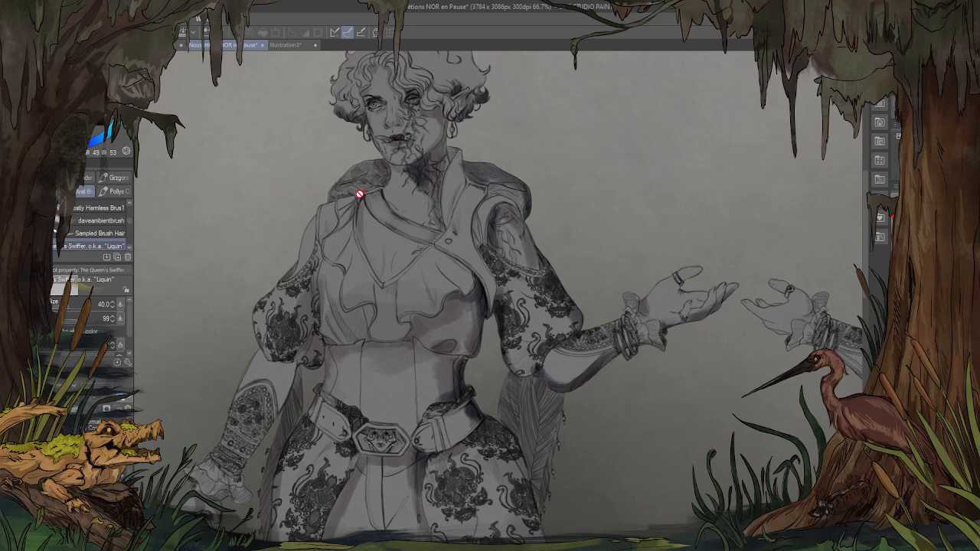
Step: Paint a yellow-green skin base over the front-view figure's face, neck, upper chest and part of the hair with a size 170 brush
scroll(360, 194, "down", 3)
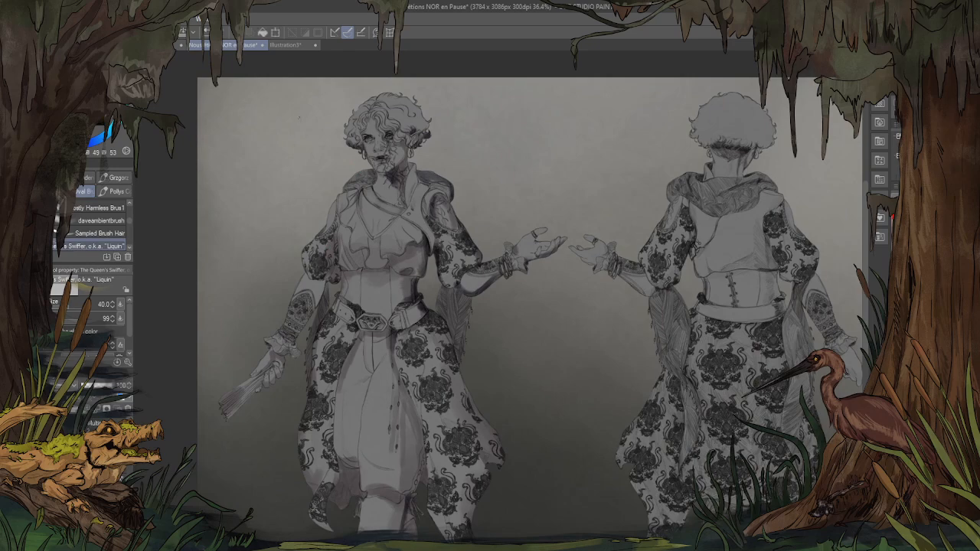
scroll(299, 117, "up", 3)
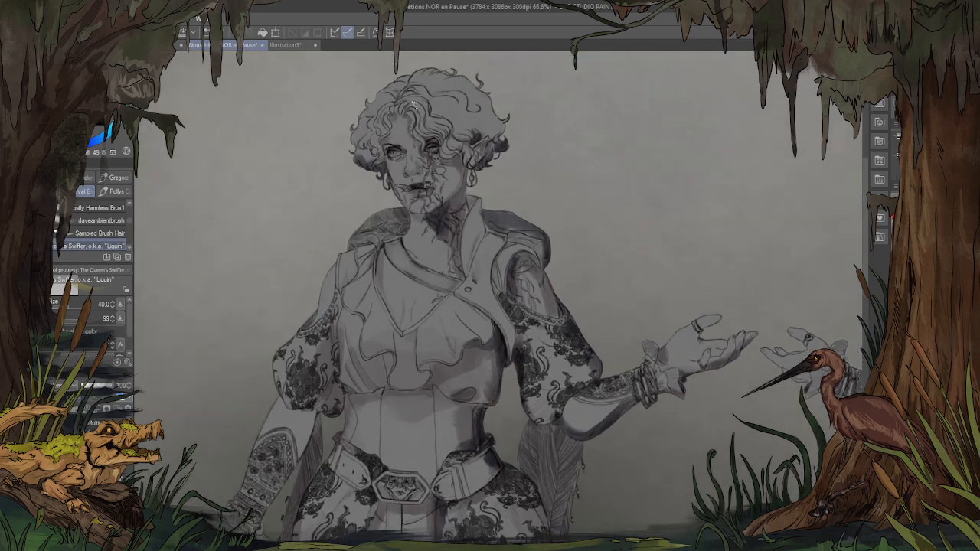
scroll(412, 101, "up", 1)
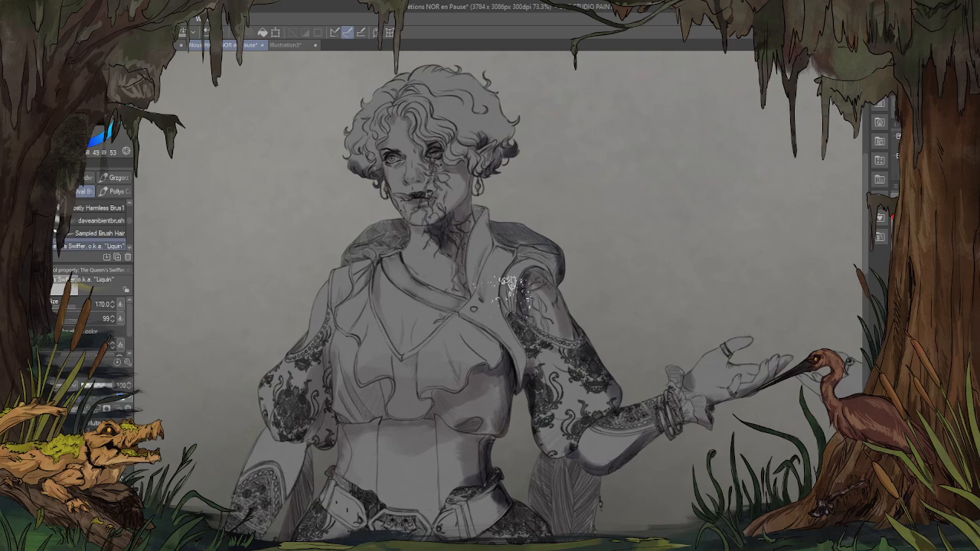
mouse_move(451, 131)
left_mouse_down()
mouse_move(435, 154)
mouse_move(429, 150)
mouse_move(425, 191)
mouse_move(429, 218)
mouse_move(447, 232)
mouse_move(393, 264)
mouse_move(421, 287)
mouse_move(487, 260)
left_mouse_up()
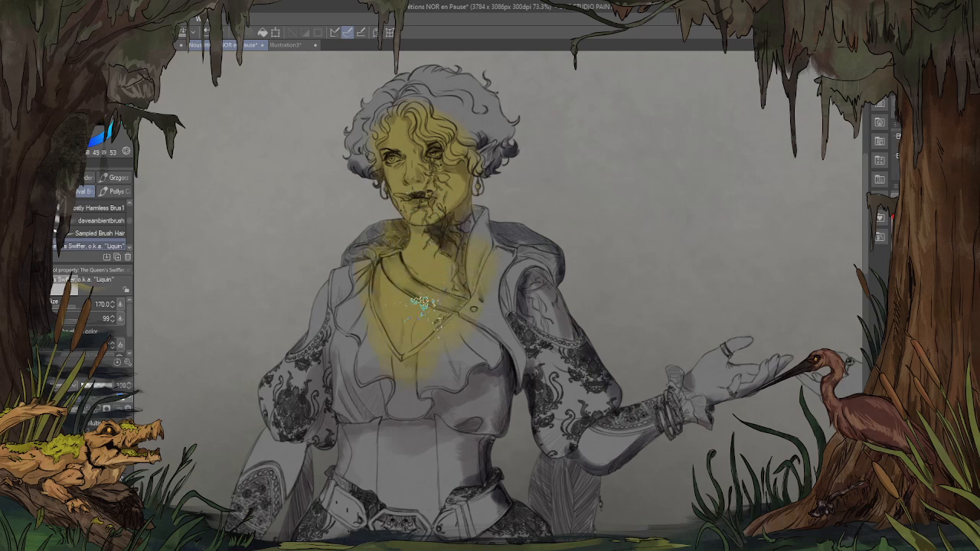
mouse_move(481, 128)
left_mouse_down()
mouse_move(416, 104)
mouse_move(523, 119)
mouse_move(497, 145)
mouse_move(413, 91)
mouse_move(489, 148)
left_mouse_up()
left_click_drag(556, 311, 498, 144)
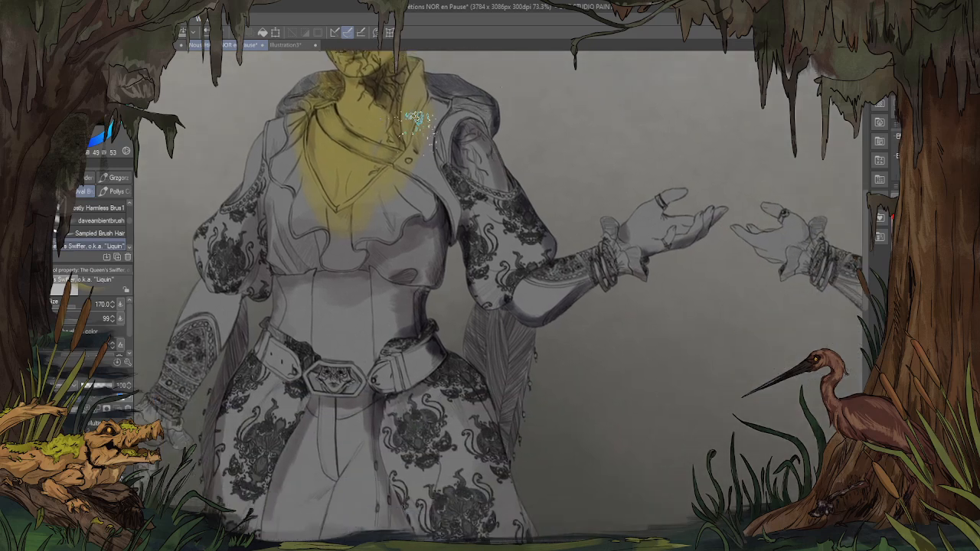
left_click_drag(341, 166, 378, 287)
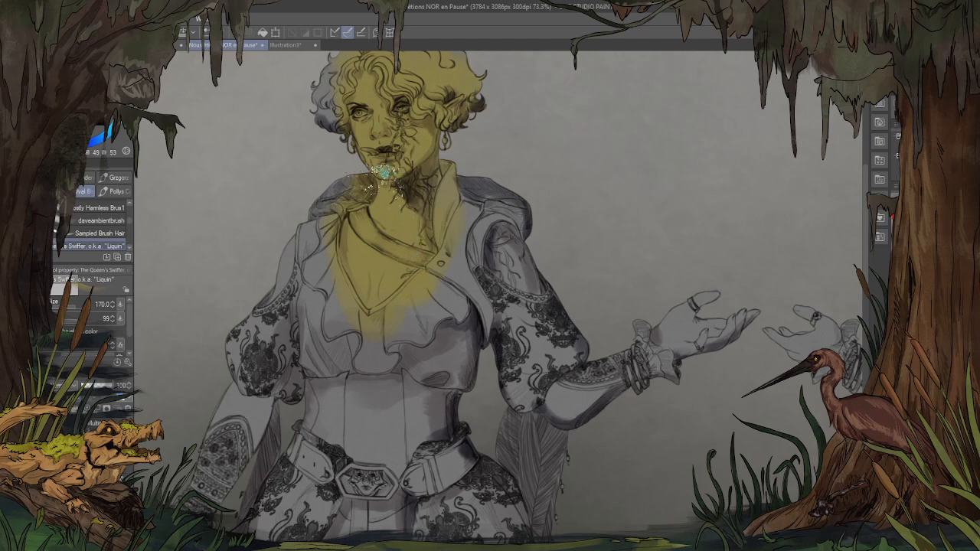
left_click_drag(403, 206, 424, 307)
Step: Sample the skin tone from the coloured portrait and extend it over the front-view figure's chest and blouse ruffles
left_click(284, 46)
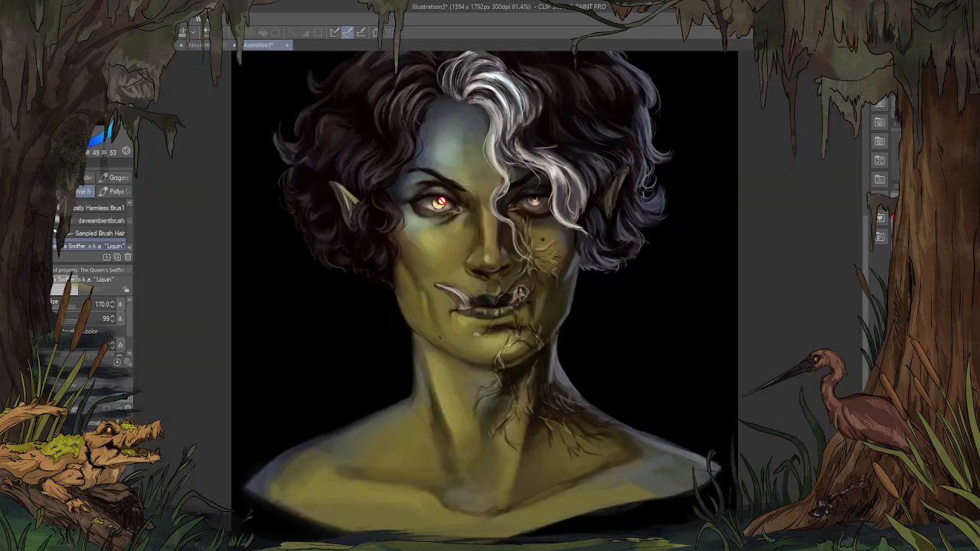
left_click(459, 381, "alt")
left_click(219, 45)
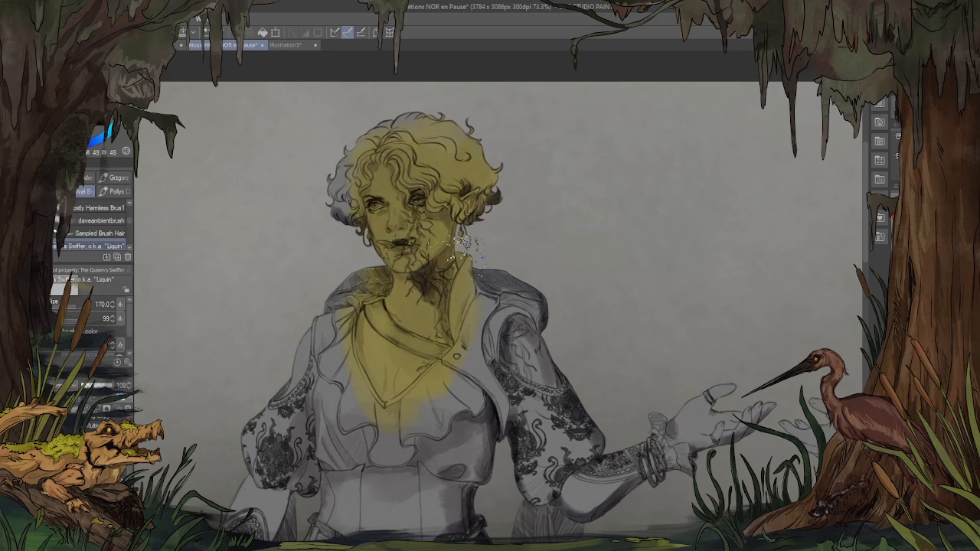
left_click_drag(389, 387, 387, 334)
left_click_drag(429, 428, 484, 313)
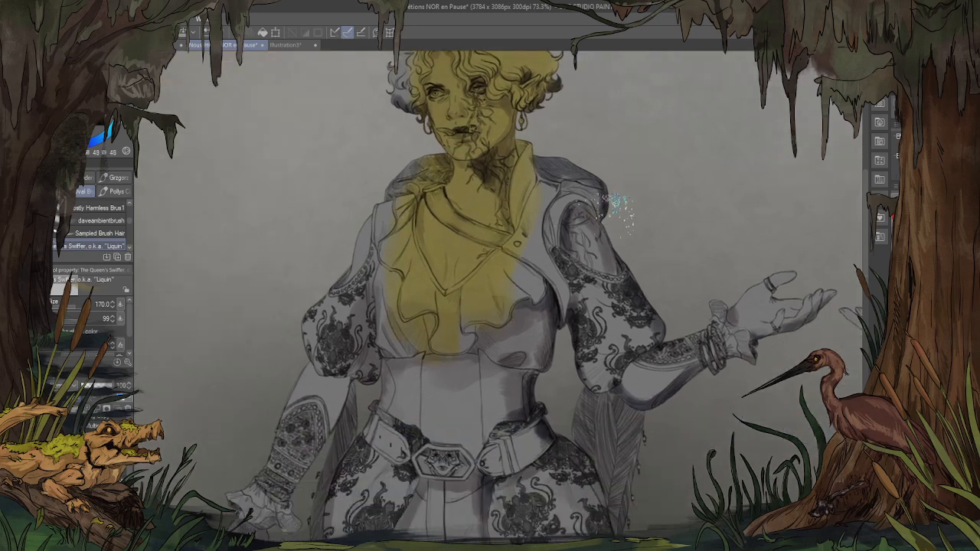
Step: Paint the skin colour over the front-view figure's raised hand and both bare shoulders
mouse_move(611, 205)
left_mouse_down()
mouse_move(587, 215)
mouse_move(693, 198)
mouse_move(623, 164)
left_mouse_up()
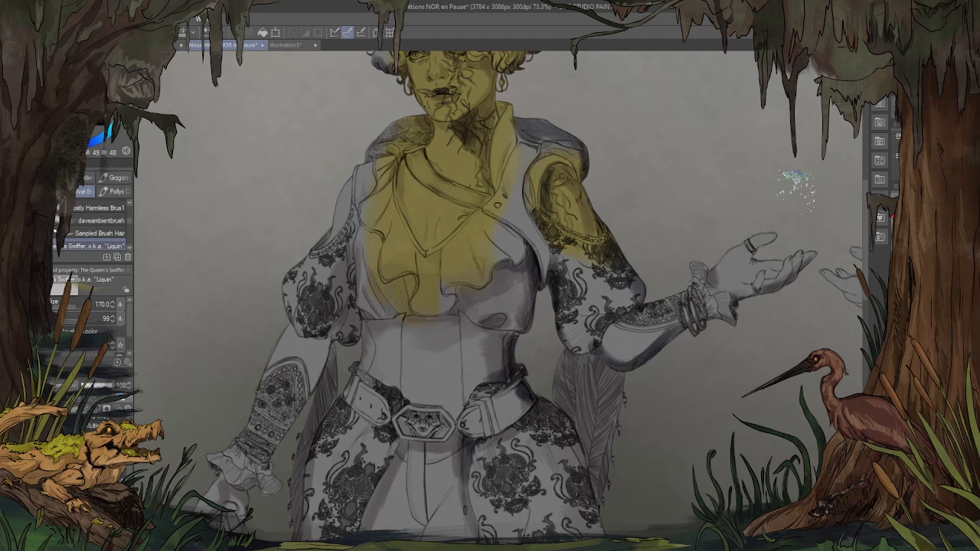
left_click_drag(796, 183, 639, 127)
mouse_move(689, 249)
left_mouse_down()
mouse_move(712, 265)
mouse_move(697, 254)
mouse_move(685, 265)
mouse_move(674, 258)
mouse_move(658, 287)
mouse_move(620, 244)
left_mouse_up()
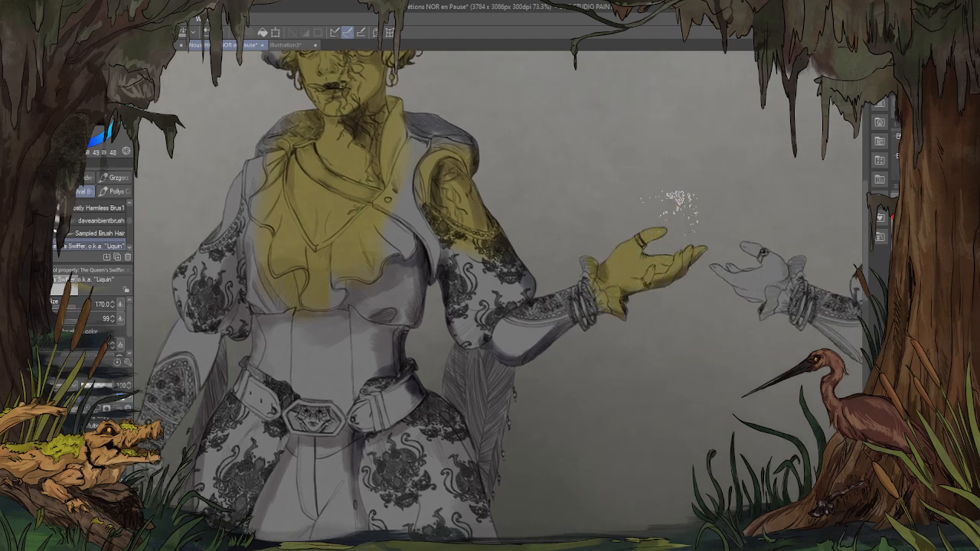
left_click_drag(277, 382, 367, 393)
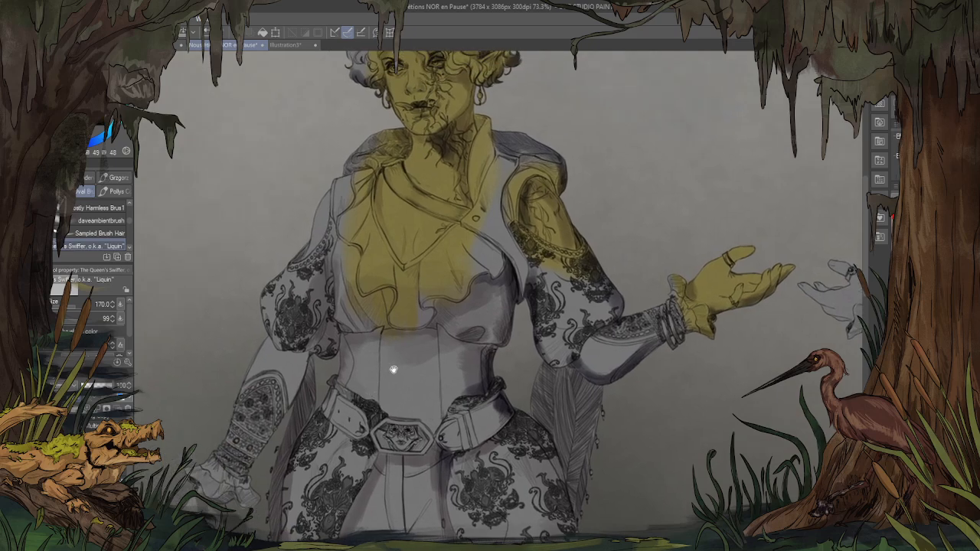
left_click_drag(338, 186, 319, 237)
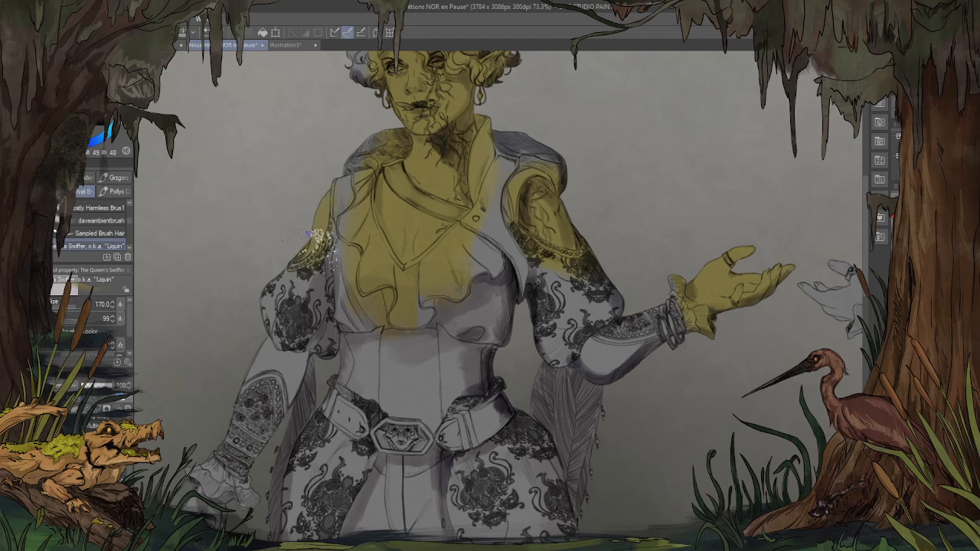
Step: Paint the skin colour over the front-view figure's lowered hand holding the fan
left_click_drag(304, 463, 464, 193)
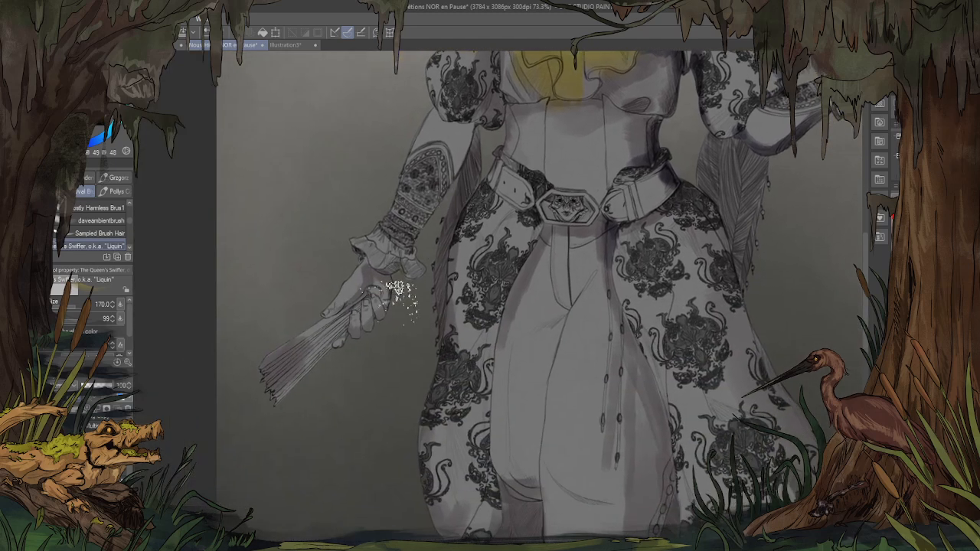
mouse_move(399, 295)
left_mouse_down()
mouse_move(360, 293)
mouse_move(356, 316)
mouse_move(387, 295)
left_mouse_up()
left_click_drag(758, 127, 478, 297)
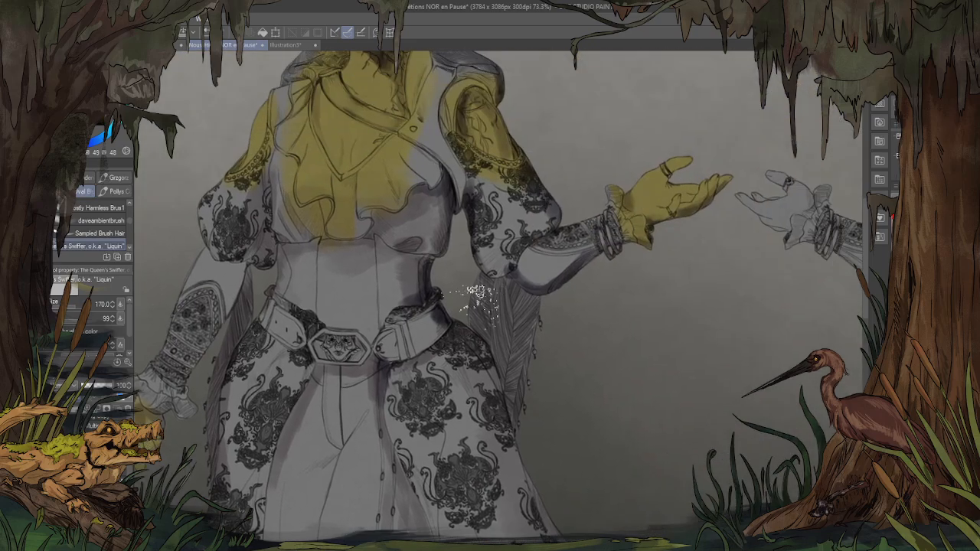
left_click_drag(421, 417, 464, 486)
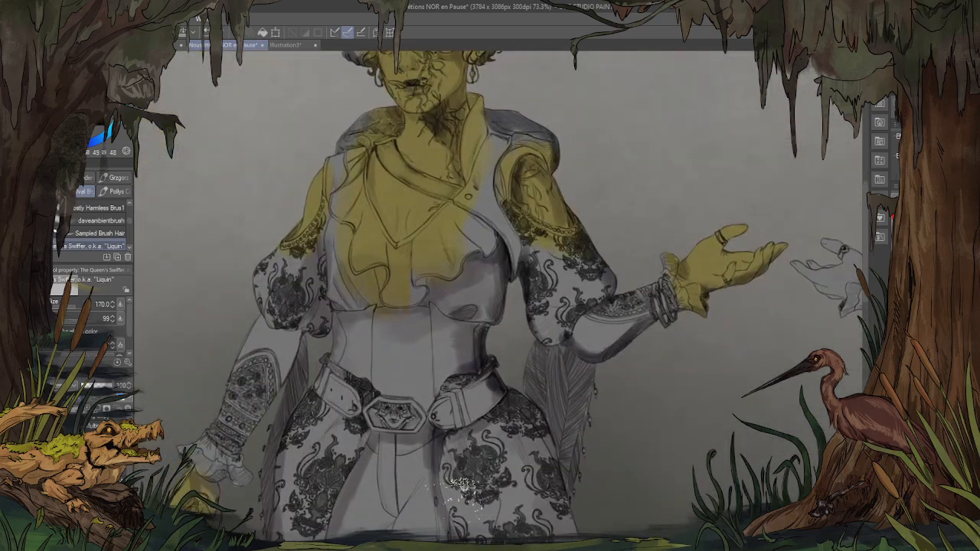
key("ctrl+minus")
key("ctrl+minus")
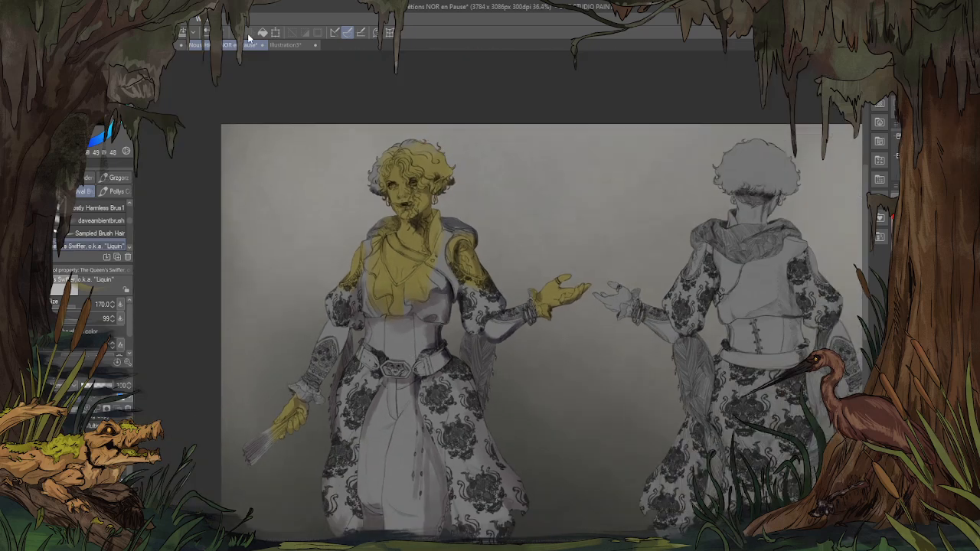
Step: Sample the dark brown hair colour from the coloured portrait and block in the crown and outer curls of the front-view figure
left_click(276, 45)
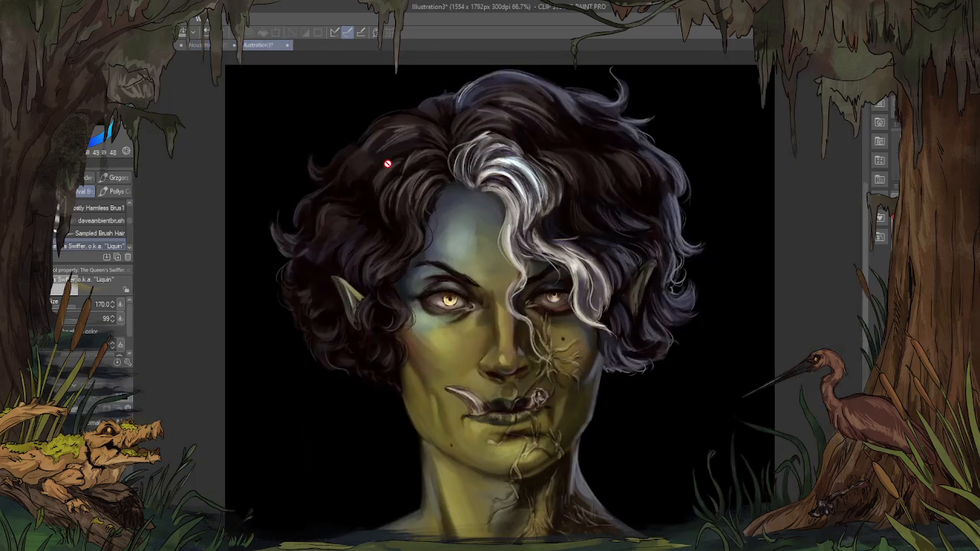
left_click(594, 187, "alt")
left_click(207, 46)
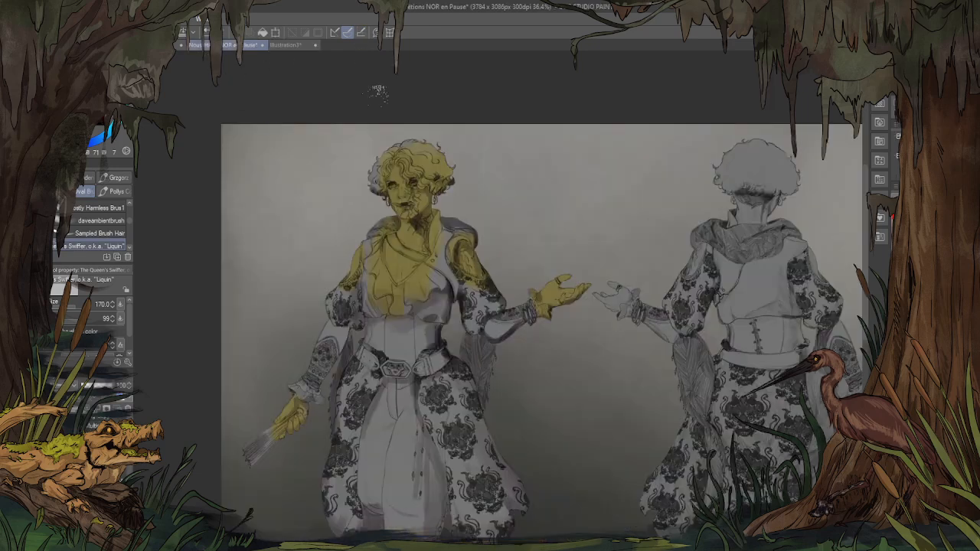
scroll(388, 118, "up", 8)
mouse_move(459, 174)
left_mouse_down()
mouse_move(498, 157)
mouse_move(483, 183)
mouse_move(567, 180)
mouse_move(602, 164)
mouse_move(559, 153)
left_mouse_up()
mouse_move(436, 154)
left_mouse_down()
mouse_move(360, 110)
mouse_move(360, 165)
mouse_move(321, 230)
mouse_move(313, 295)
mouse_move(328, 310)
left_mouse_up()
Step: Reduce the brush to size 40 and fill the side curls and the hair beside the ear with dark brown
key("[")
key("[")
key("[")
key("[")
key("[")
key("[")
key("[")
key("[")
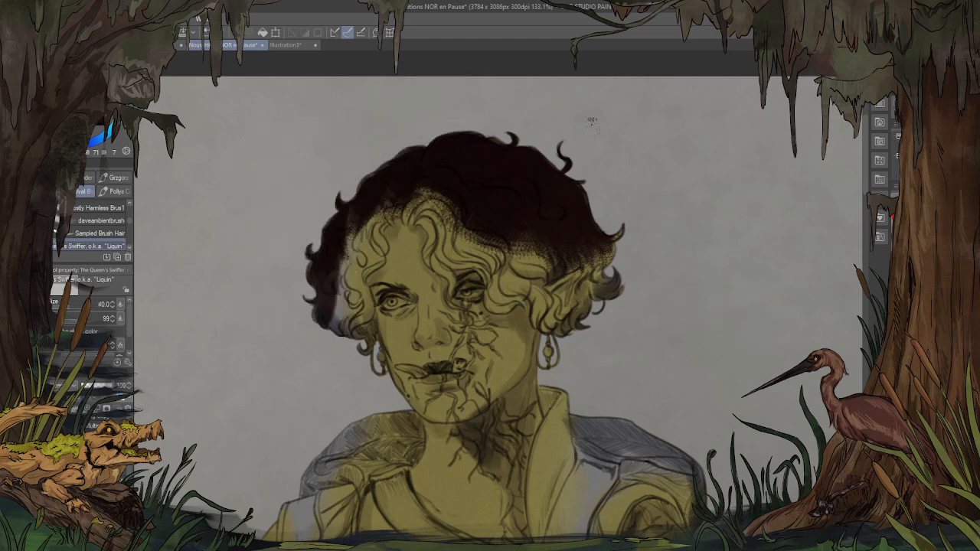
mouse_move(612, 295)
left_mouse_down()
mouse_move(585, 311)
mouse_move(596, 288)
mouse_move(580, 307)
mouse_move(600, 255)
mouse_move(597, 281)
mouse_move(590, 243)
mouse_move(616, 278)
mouse_move(630, 272)
mouse_move(548, 227)
mouse_move(511, 258)
mouse_move(506, 305)
mouse_move(505, 274)
mouse_move(500, 296)
mouse_move(500, 268)
mouse_move(494, 290)
mouse_move(426, 184)
mouse_move(403, 180)
mouse_move(358, 208)
mouse_move(341, 301)
mouse_move(354, 348)
left_mouse_up()
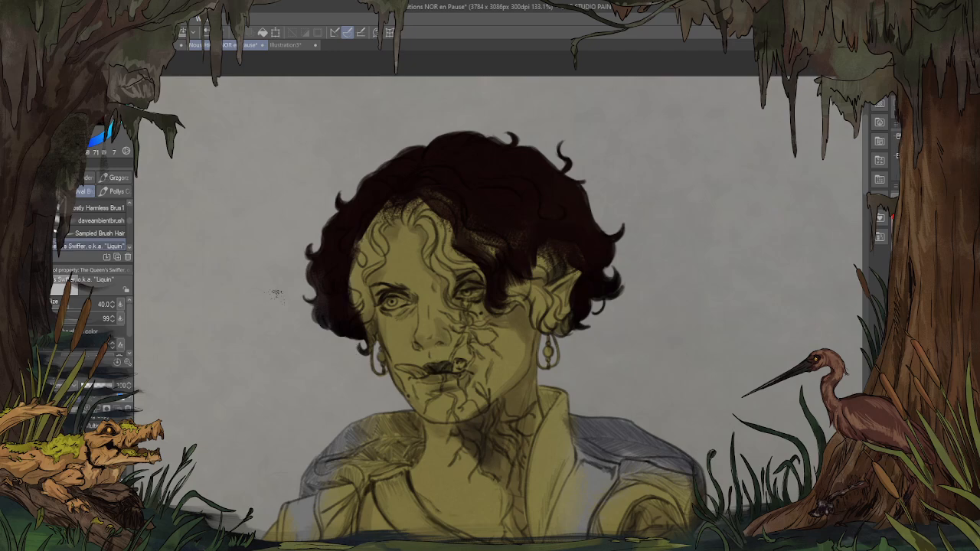
Step: Mirror the canvas view and fill the remaining dark curls along the hairline and temple, reducing the brush to size 20
scroll(469, 362, "up", 3)
key("h")
scroll(473, 345, "down", 4)
scroll(612, 268, "up", 5)
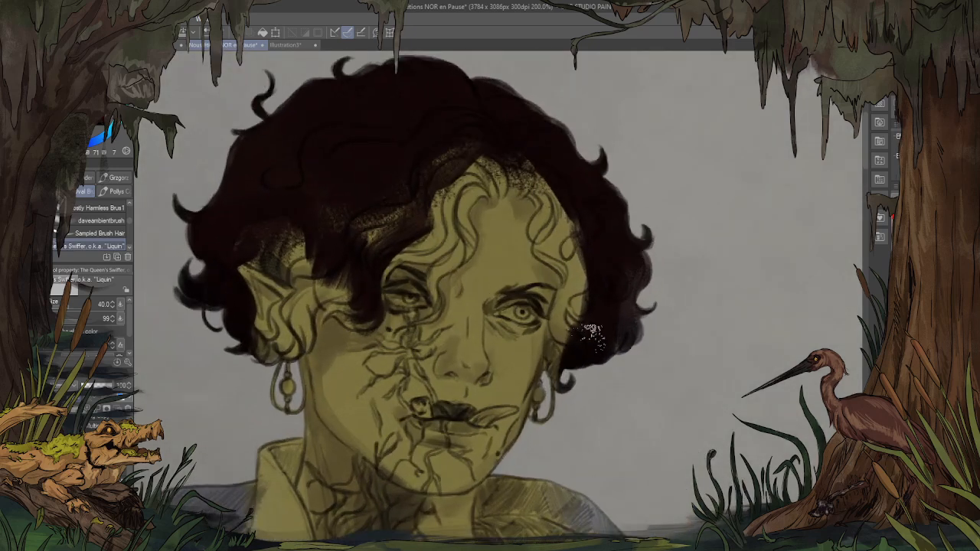
mouse_move(573, 360)
left_mouse_down()
mouse_move(585, 267)
mouse_move(579, 295)
mouse_move(594, 298)
mouse_move(573, 203)
mouse_move(576, 261)
mouse_move(557, 238)
mouse_move(565, 206)
mouse_move(557, 232)
mouse_move(551, 226)
mouse_move(564, 201)
mouse_move(561, 178)
mouse_move(536, 155)
mouse_move(532, 163)
mouse_move(494, 142)
mouse_move(469, 145)
mouse_move(418, 197)
mouse_move(368, 226)
mouse_move(328, 245)
mouse_move(273, 253)
left_mouse_up()
key("[")
key("[")
key("[")
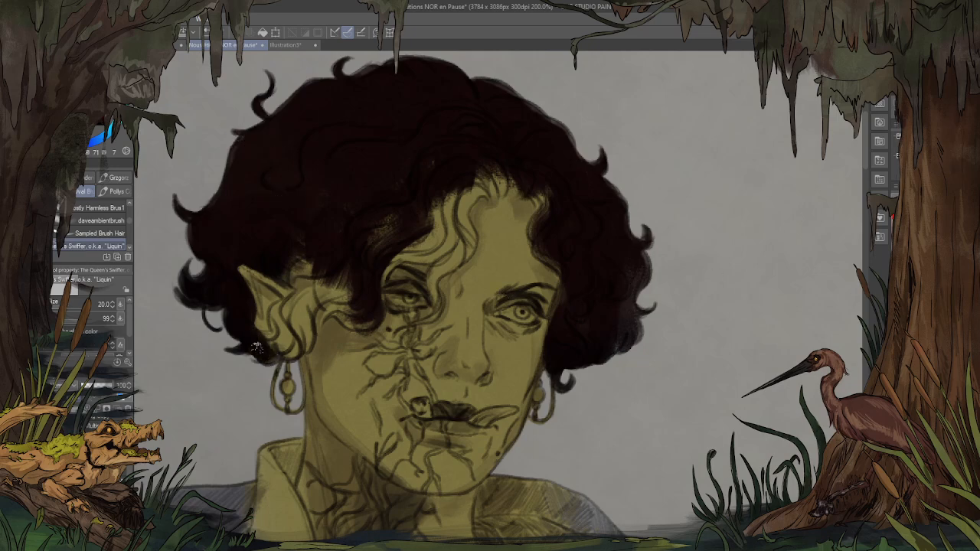
Step: Sample the pale colour of the white forelock in the coloured portrait and return to the grey character design
left_click(289, 45)
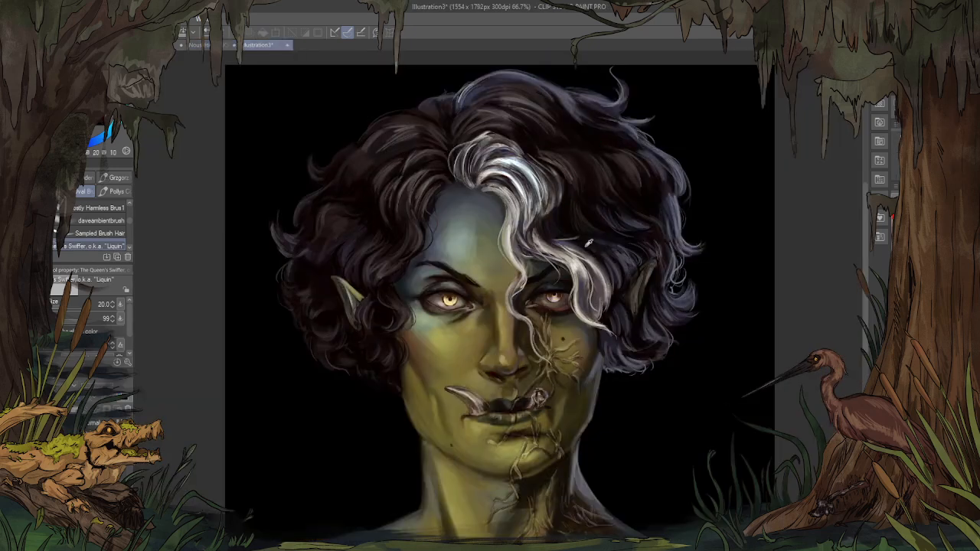
left_click(590, 259, "alt")
left_click(587, 271, "alt")
left_click(580, 272, "alt")
left_click(219, 44)
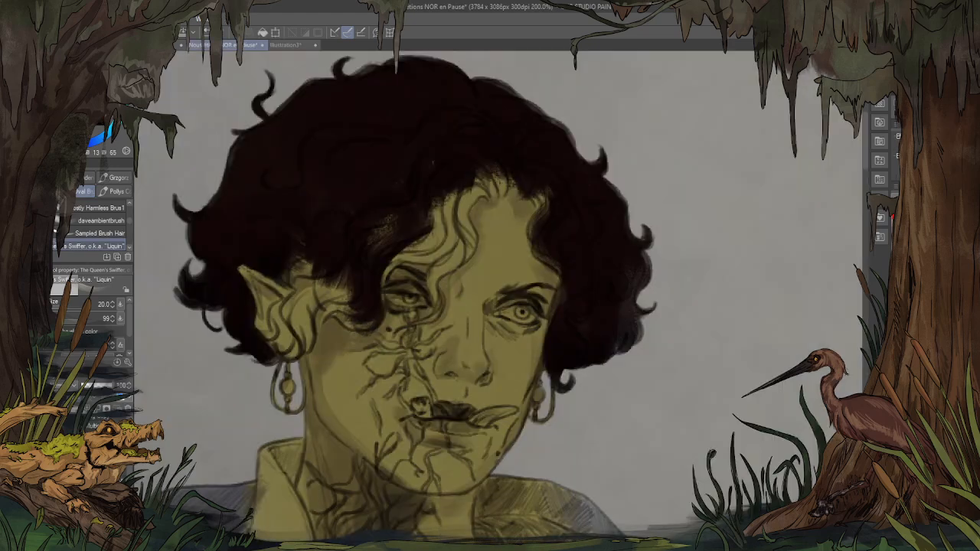
Step: Unmirror the canvas view and paint the pale forelock strands from the hairline down toward the vine-covered eye
scroll(383, 294, "down", 7)
key("h")
left_click_drag(564, 277, 526, 297)
scroll(520, 302, "up", 4)
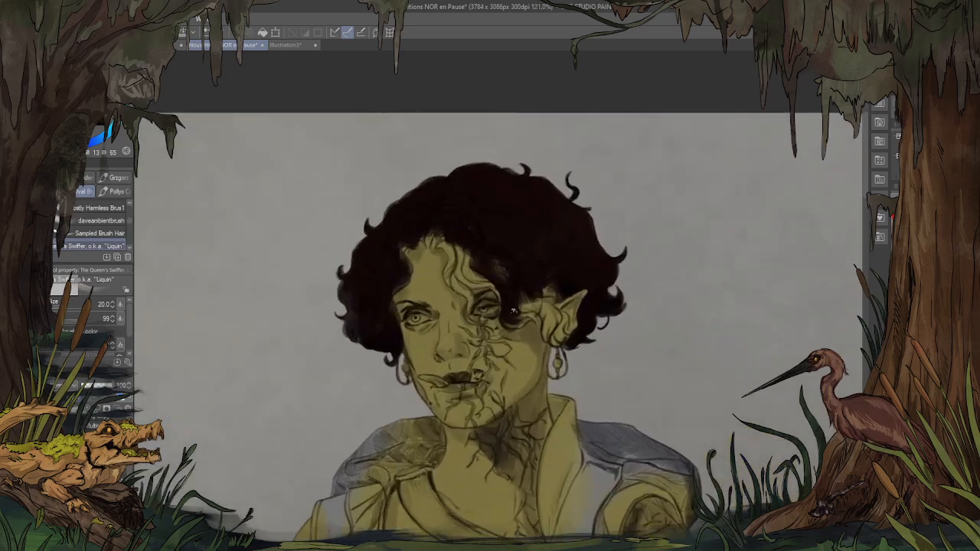
scroll(449, 352, "up", 2)
scroll(442, 215, "up", 1)
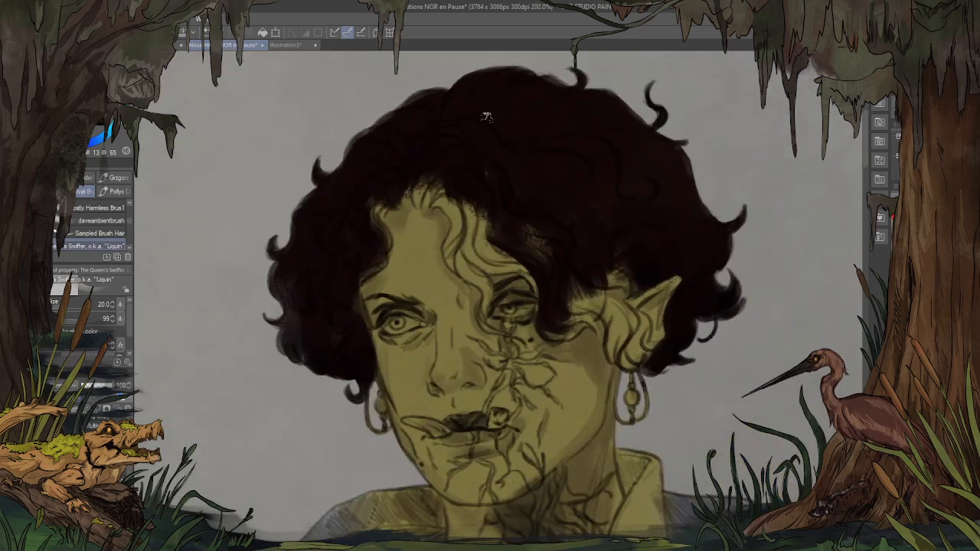
mouse_move(441, 174)
left_mouse_down()
mouse_move(470, 181)
mouse_move(490, 168)
mouse_move(442, 189)
mouse_move(464, 182)
mouse_move(475, 192)
mouse_move(484, 255)
mouse_move(504, 274)
left_mouse_up()
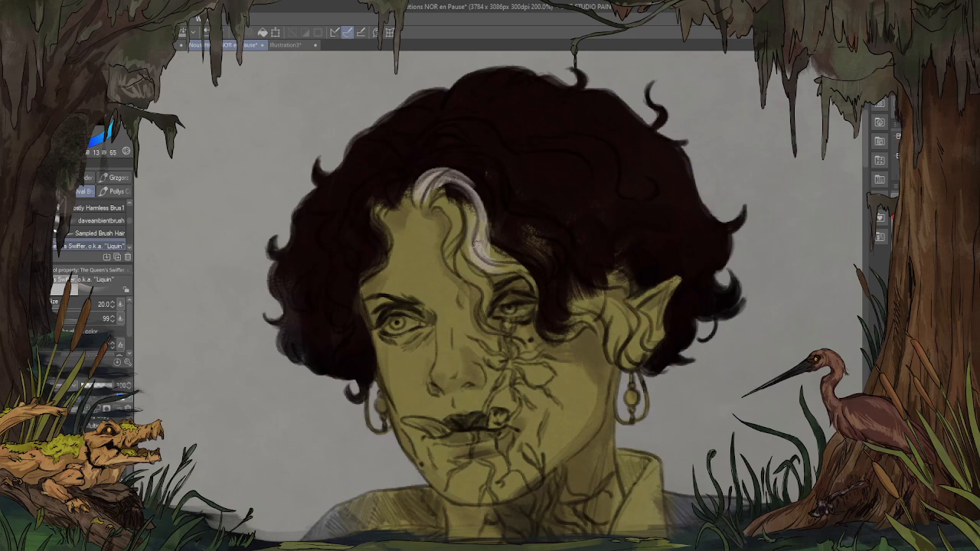
left_click_drag(482, 214, 466, 268)
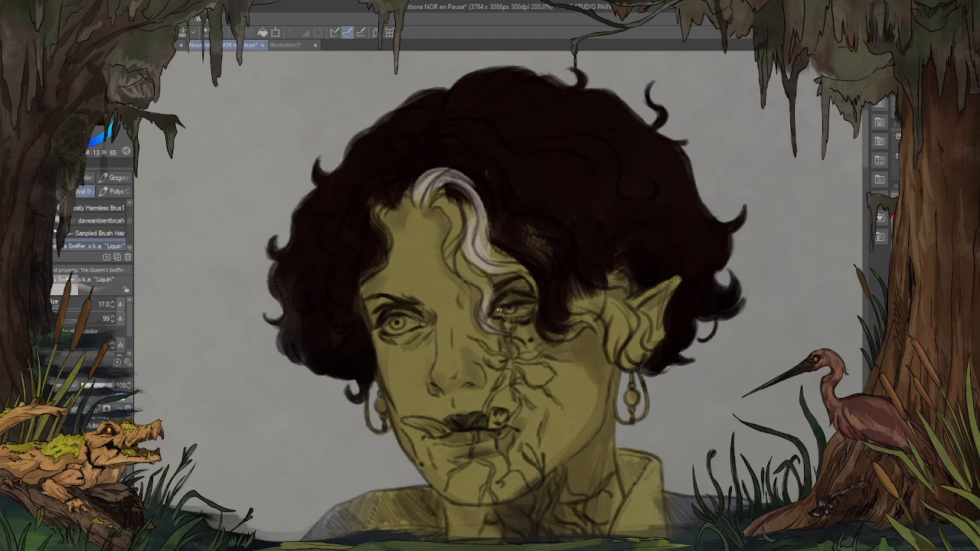
Step: Widen the pale forelock with a size 17 brush, adding wavy strands across the forehead and around the vine-covered eye
mouse_move(484, 291)
left_mouse_down()
mouse_move(473, 259)
mouse_move(461, 262)
mouse_move(461, 231)
mouse_move(457, 260)
mouse_move(433, 188)
left_mouse_up()
mouse_move(474, 219)
left_mouse_down()
mouse_move(447, 184)
mouse_move(454, 173)
mouse_move(476, 218)
mouse_move(520, 263)
mouse_move(504, 264)
mouse_move(536, 277)
left_mouse_up()
left_click_drag(542, 317, 535, 275)
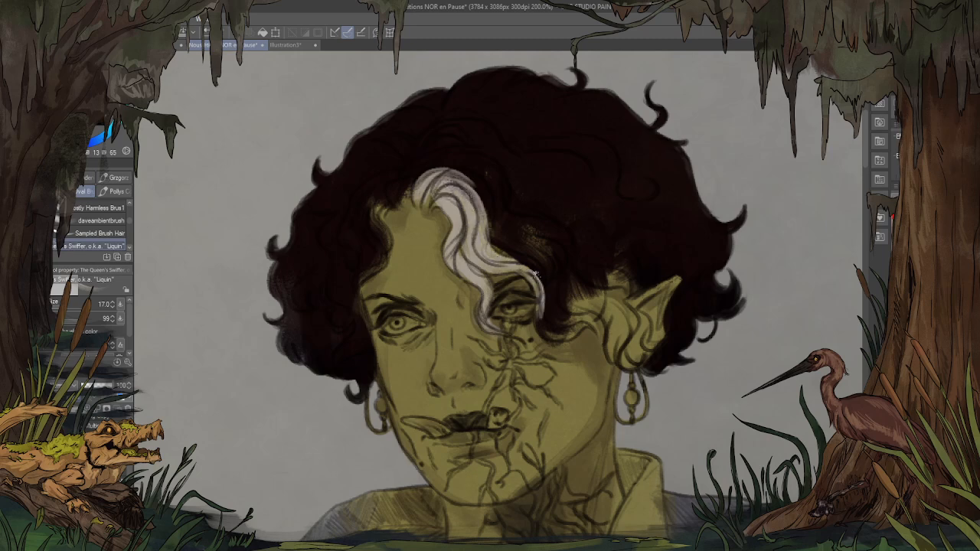
left_click_drag(476, 199, 542, 293)
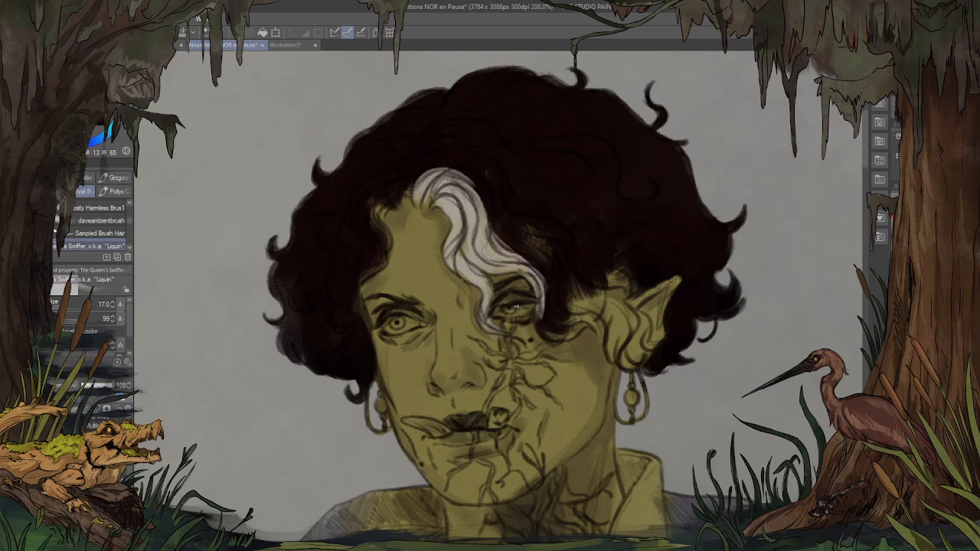
key("ctrl+minus")
key("ctrl+minus")
key("ctrl+minus")
key("ctrl+minus")
key("ctrl+minus")
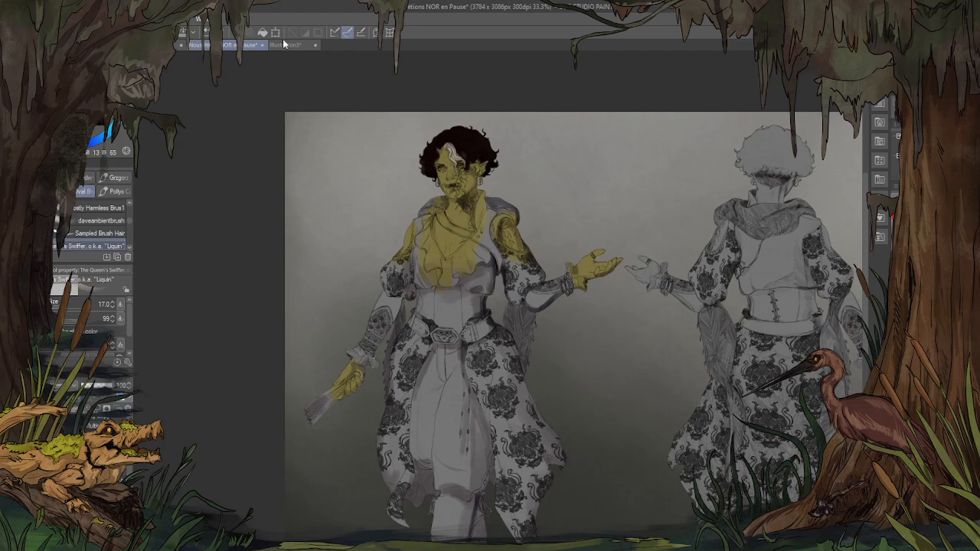
Step: Open the coloured outfit variations and sample the purple from the puffed sleeve of the ruffled blouse
left_click(284, 44)
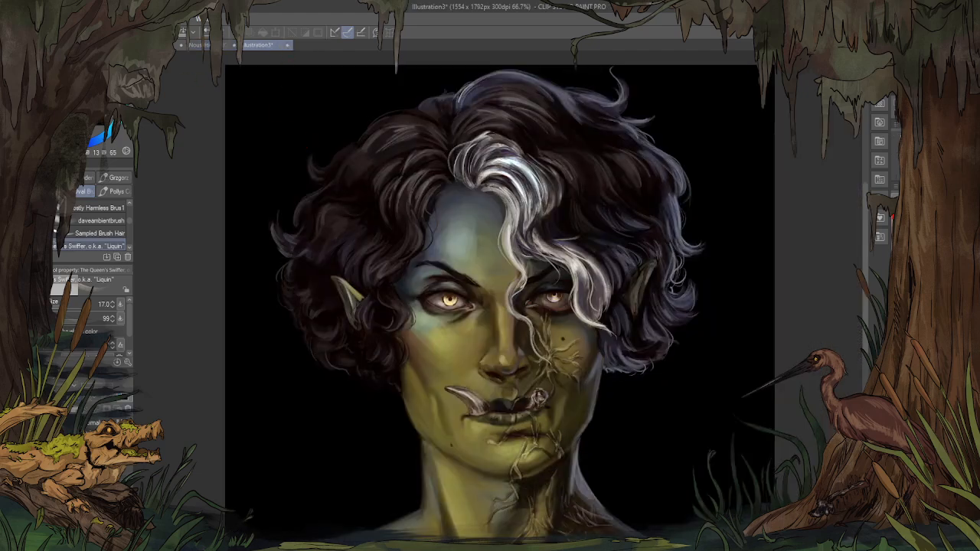
left_click(181, 44)
scroll(322, 189, "up", 6)
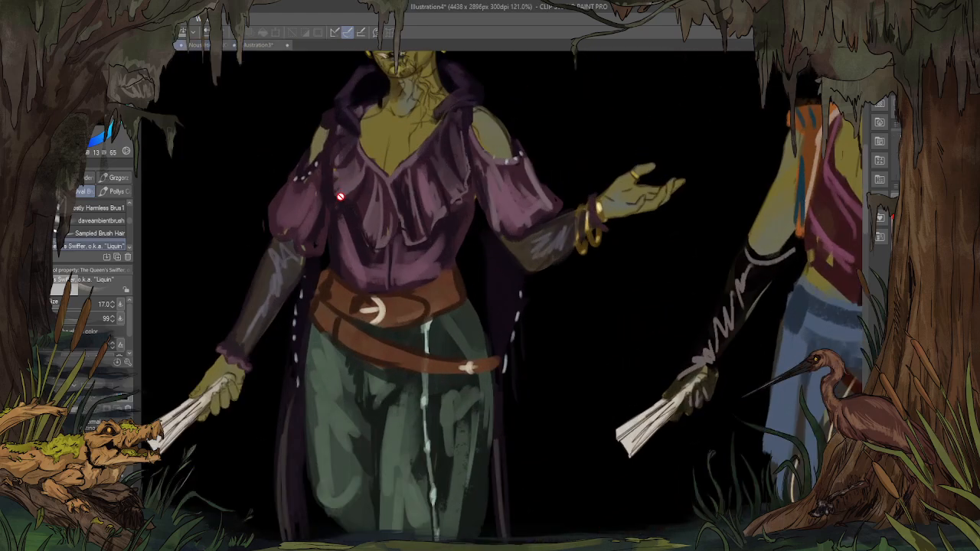
scroll(341, 197, "up", 2)
left_click(284, 213, "alt")
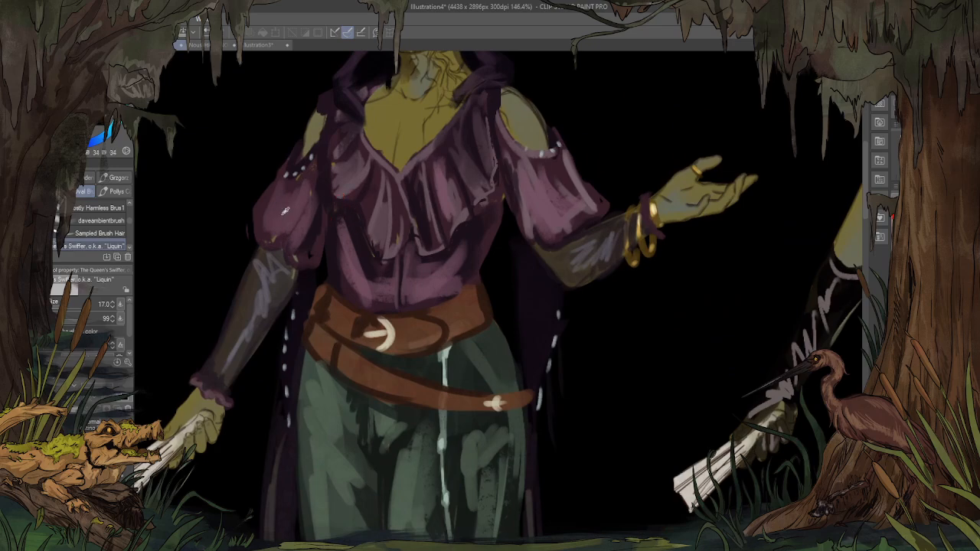
Step: Return to the grey character design and paint purple on the outer side of the patterned puffed sleeve with a size 60 brush
left_click(215, 44)
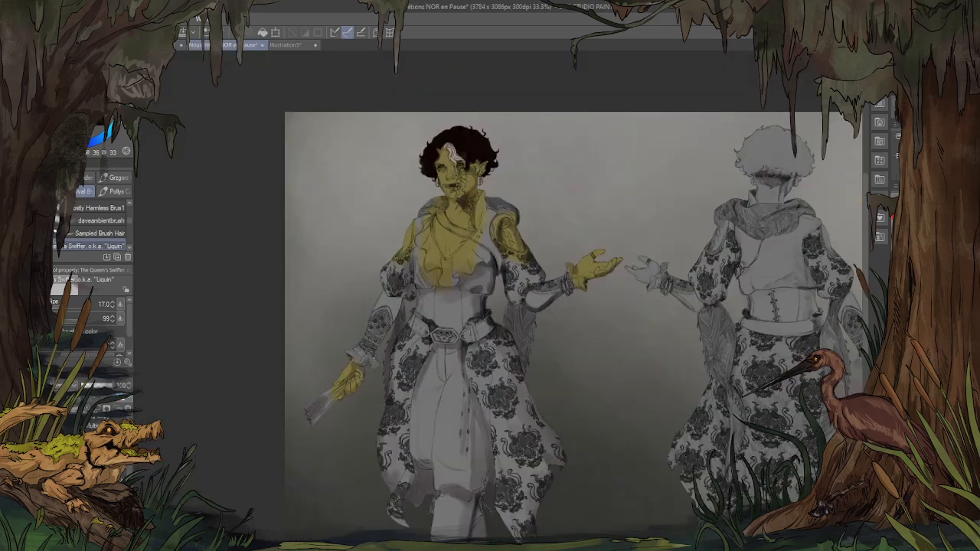
scroll(476, 237, "up", 5)
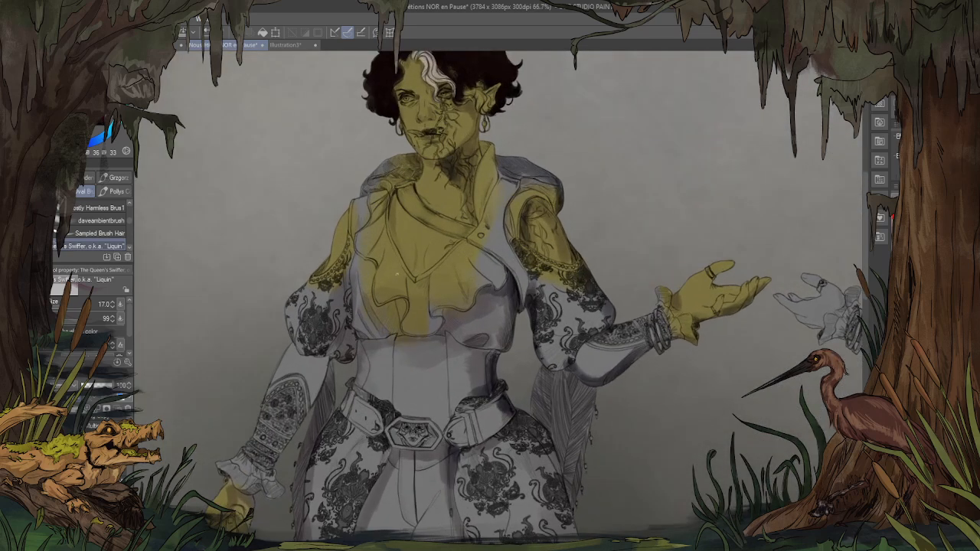
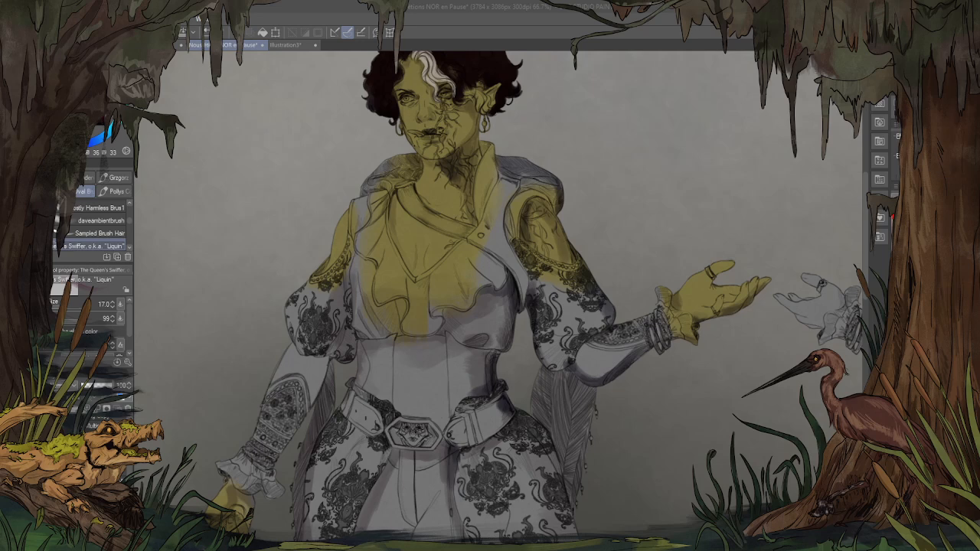
scroll(501, 298, "down", 3)
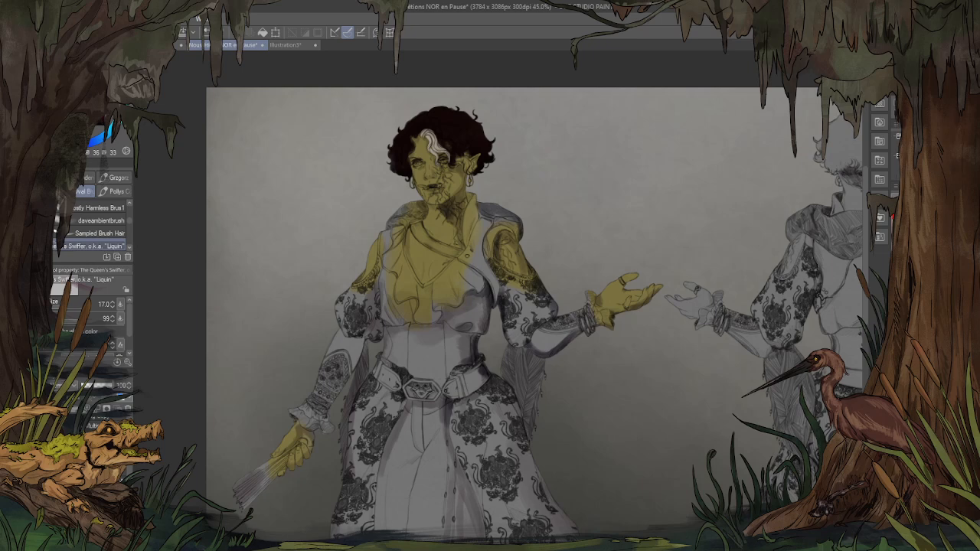
scroll(383, 310, "up", 5)
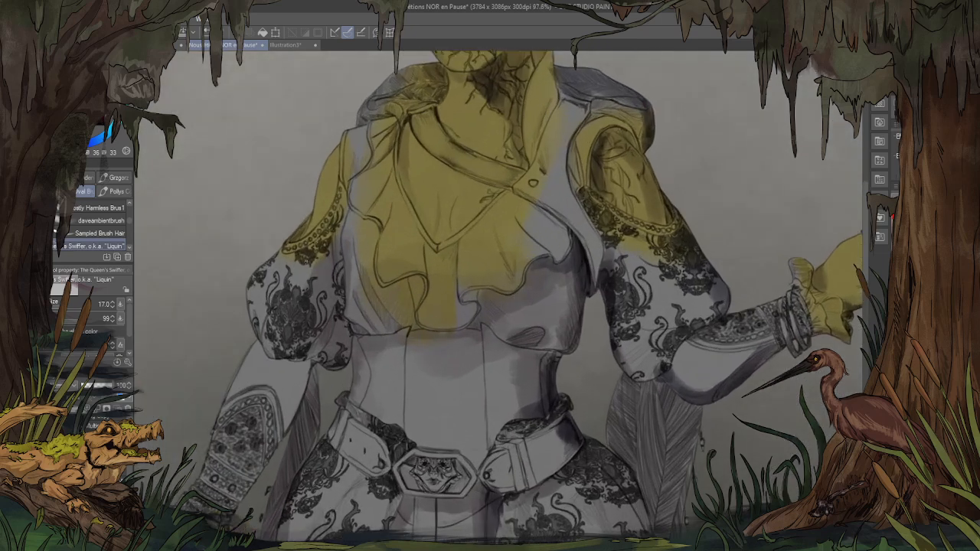
scroll(276, 247, "up", 1)
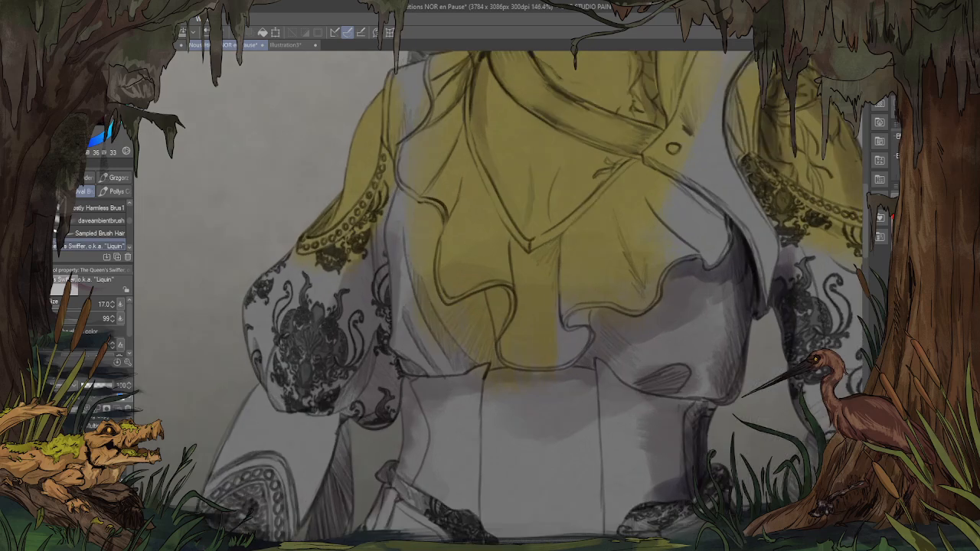
left_click(508, 288)
key("bracketleft")
key("bracketleft")
mouse_move(282, 290)
left_mouse_down()
mouse_move(295, 385)
mouse_move(298, 360)
mouse_move(251, 267)
mouse_move(264, 296)
mouse_move(277, 279)
mouse_move(294, 323)
mouse_move(262, 288)
mouse_move(276, 352)
left_mouse_up()
key("ctrl+z")
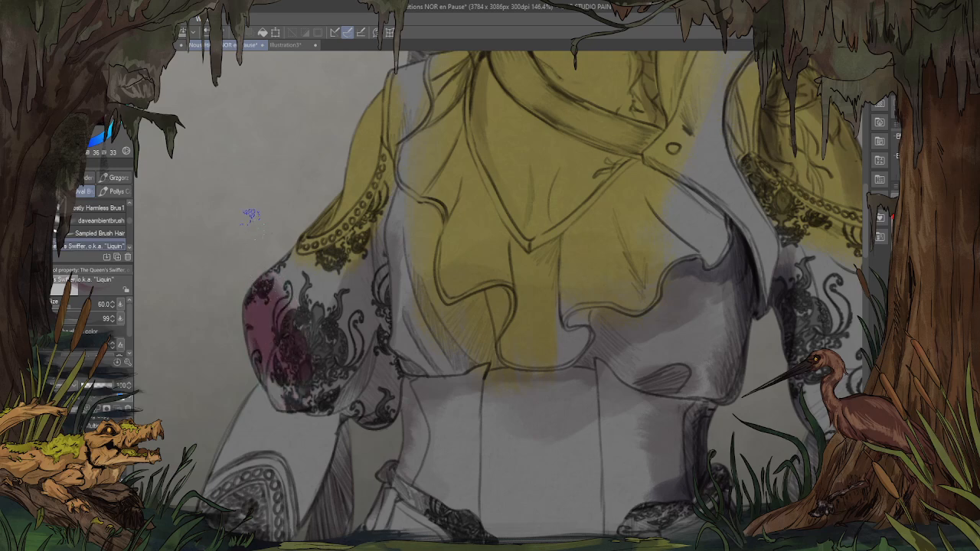
Step: Mirror the canvas view and paint the sleeve's shoulder opening and inner edge beside the bodice purple, using a size 25 brush
scroll(252, 215, "up", 1)
key("h")
scroll(566, 201, "up", 2)
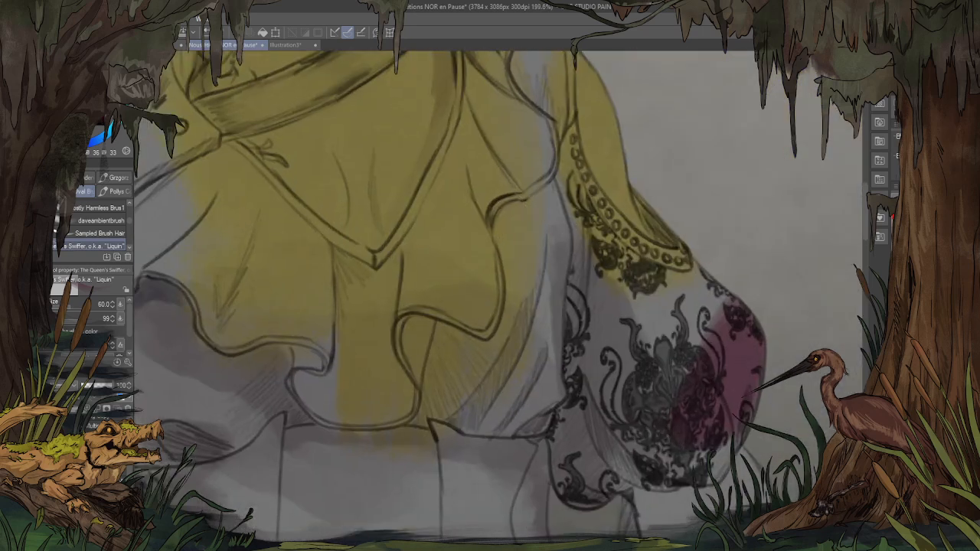
key("bracketleft")
mouse_move(696, 215)
left_mouse_down()
mouse_move(682, 212)
mouse_move(688, 228)
mouse_move(658, 189)
left_mouse_up()
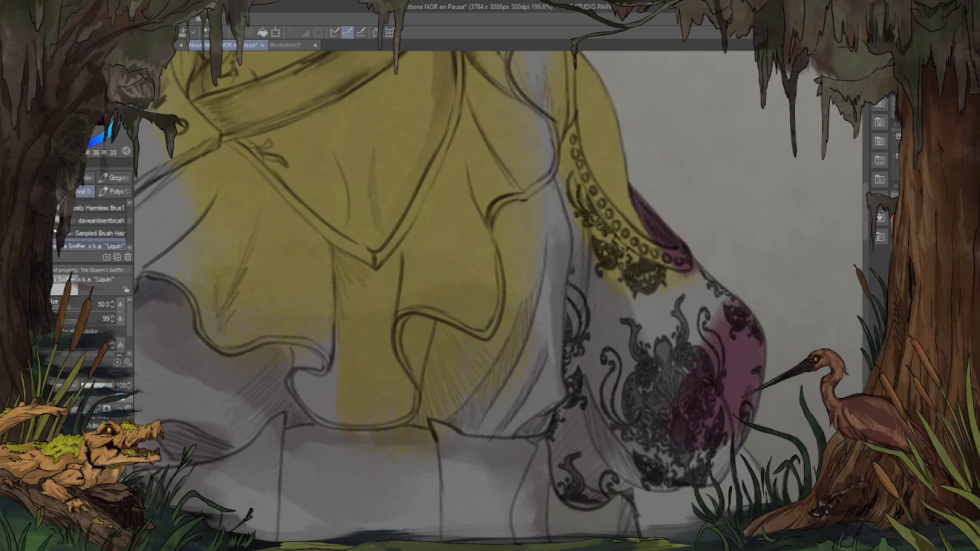
key("ctrl+z")
mouse_move(673, 225)
left_mouse_down()
mouse_move(675, 236)
mouse_move(652, 175)
left_mouse_up()
mouse_move(696, 145)
left_mouse_down()
mouse_move(679, 227)
mouse_move(669, 233)
mouse_move(619, 136)
left_mouse_up()
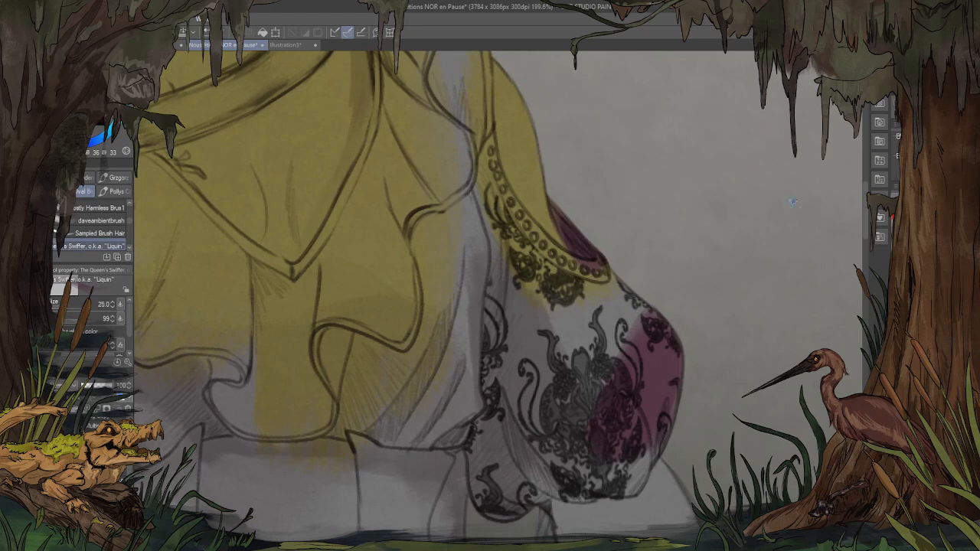
mouse_move(496, 170)
left_mouse_down()
mouse_move(499, 207)
mouse_move(486, 192)
mouse_move(493, 147)
mouse_move(484, 186)
mouse_move(495, 132)
mouse_move(484, 163)
mouse_move(491, 138)
mouse_move(509, 206)
mouse_move(490, 146)
mouse_move(525, 217)
mouse_move(507, 187)
mouse_move(523, 206)
mouse_move(508, 232)
mouse_move(517, 270)
mouse_move(500, 226)
mouse_move(511, 282)
mouse_move(512, 268)
mouse_move(510, 281)
mouse_move(507, 249)
mouse_move(492, 314)
left_mouse_up()
scroll(526, 169, "down", 3)
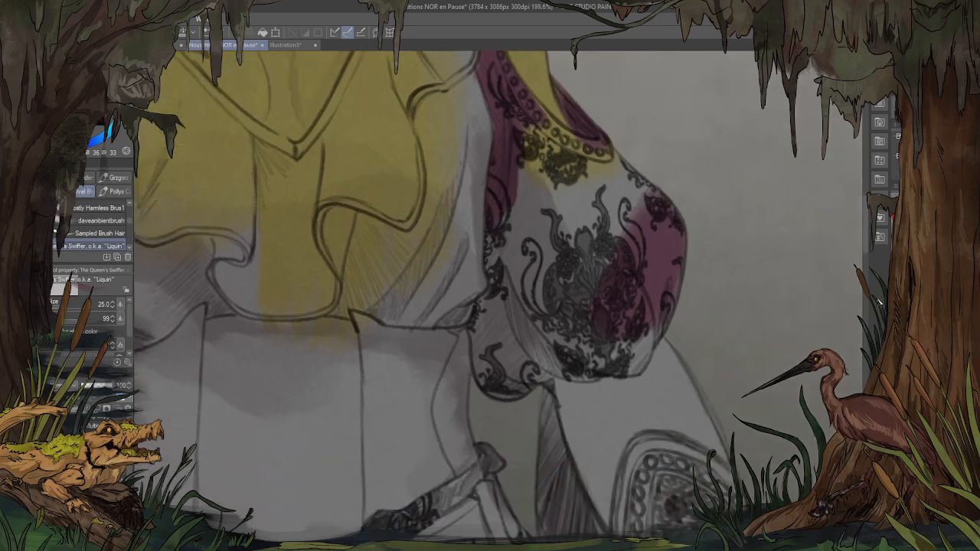
Step: Cover the puffed sleeve's beaded trim and main patterned area in purple with a large brush, refining with a size 40 brush
key("bracketright")
key("bracketright")
key("bracketright")
key("bracketright")
key("bracketright")
key("bracketright")
key("bracketright")
mouse_move(586, 202)
left_mouse_down()
mouse_move(605, 245)
mouse_move(648, 245)
mouse_move(639, 253)
mouse_move(609, 230)
mouse_move(658, 157)
mouse_move(647, 168)
mouse_move(689, 233)
mouse_move(617, 145)
mouse_move(584, 152)
mouse_move(601, 157)
mouse_move(530, 119)
mouse_move(616, 157)
mouse_move(546, 125)
mouse_move(539, 163)
mouse_move(554, 222)
mouse_move(540, 243)
mouse_move(521, 222)
mouse_move(513, 242)
mouse_move(501, 233)
mouse_move(513, 345)
mouse_move(512, 307)
left_mouse_up()
key("bracketleft")
key("bracketleft")
key("bracketleft")
key("bracketleft")
key("bracketleft")
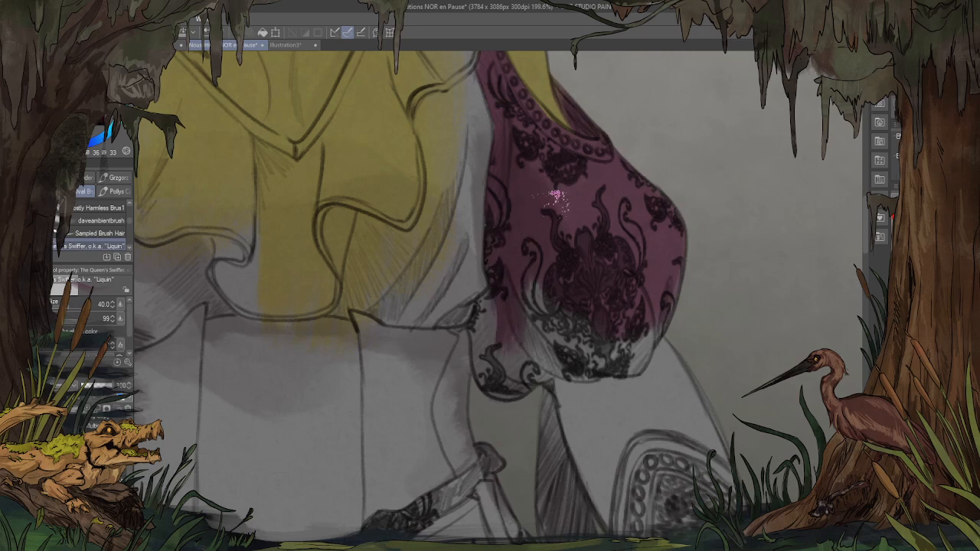
mouse_move(555, 198)
left_mouse_down()
mouse_move(627, 261)
mouse_move(616, 296)
mouse_move(656, 283)
mouse_move(651, 313)
mouse_move(666, 313)
mouse_move(693, 256)
left_mouse_up()
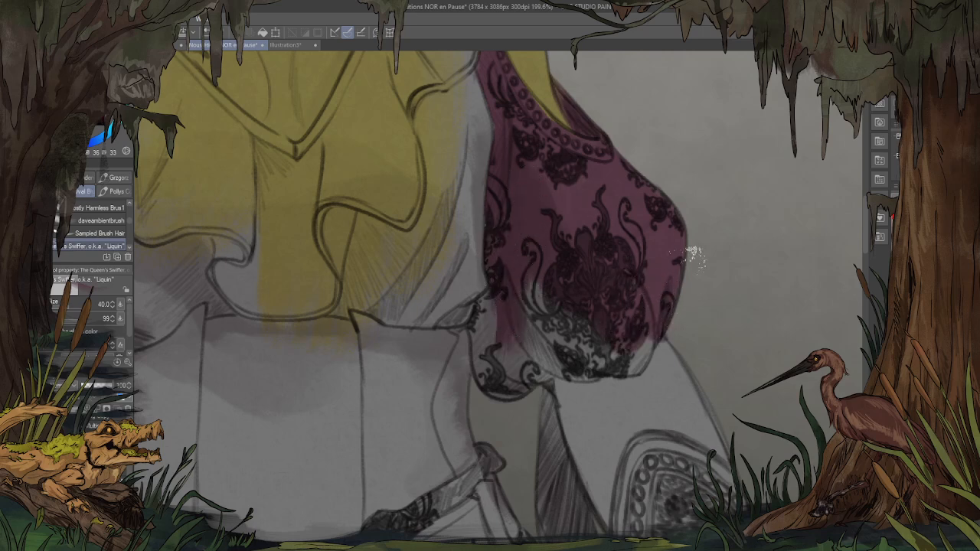
mouse_move(488, 177)
left_mouse_down()
mouse_move(548, 187)
mouse_move(595, 221)
left_mouse_up()
Step: Rotate the canvas and paint the sleeve's lower gathered bulge and bottom edge purple with the size 40 brush
mouse_move(517, 415)
left_mouse_down()
mouse_move(490, 383)
mouse_move(497, 373)
mouse_move(499, 409)
mouse_move(487, 388)
mouse_move(481, 348)
left_mouse_up()
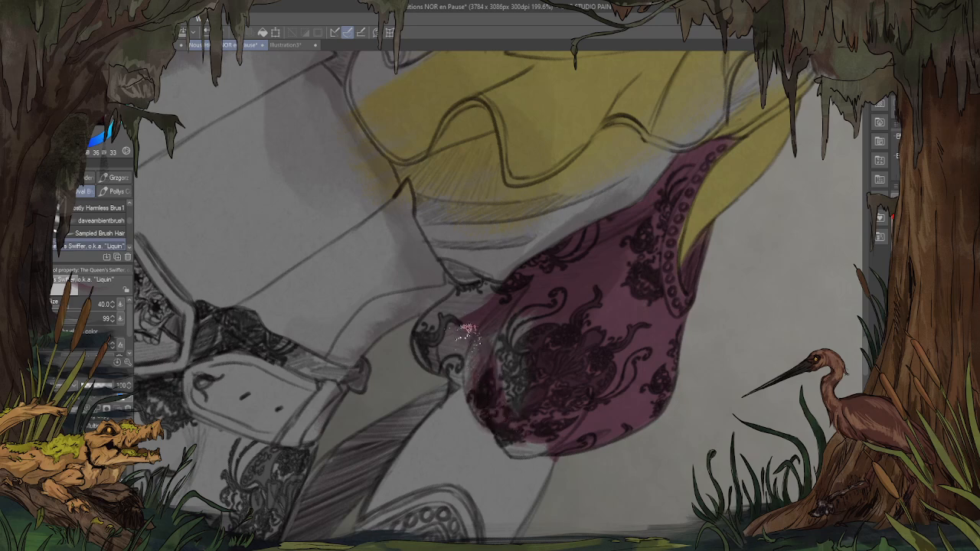
key("ctrl+z")
mouse_move(496, 409)
left_mouse_down()
mouse_move(471, 366)
mouse_move(429, 331)
mouse_move(478, 306)
mouse_move(501, 303)
mouse_move(499, 314)
left_mouse_up()
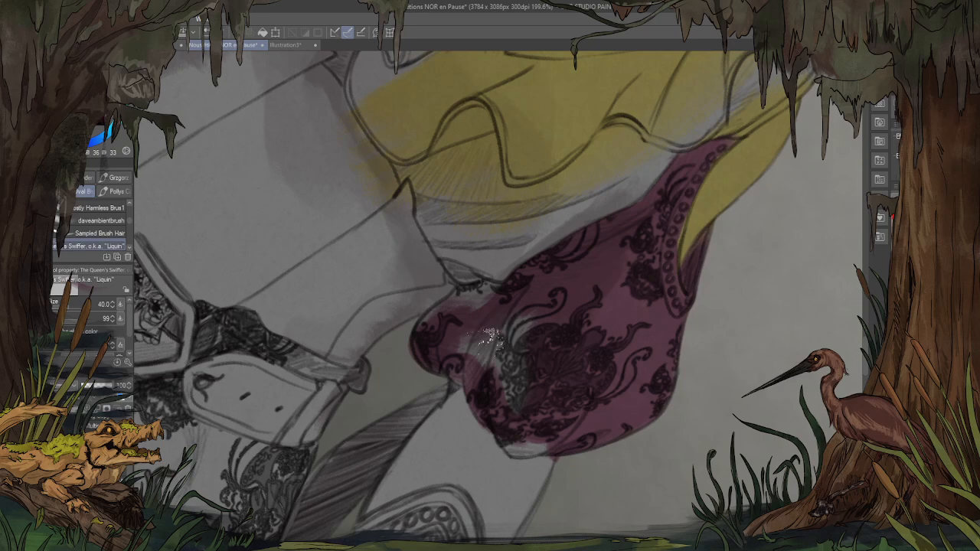
Step: Straighten the canvas and fill the sleeve's remaining grey patches and inner edges with purple, using a size 25 brush
scroll(498, 339, "down", 7)
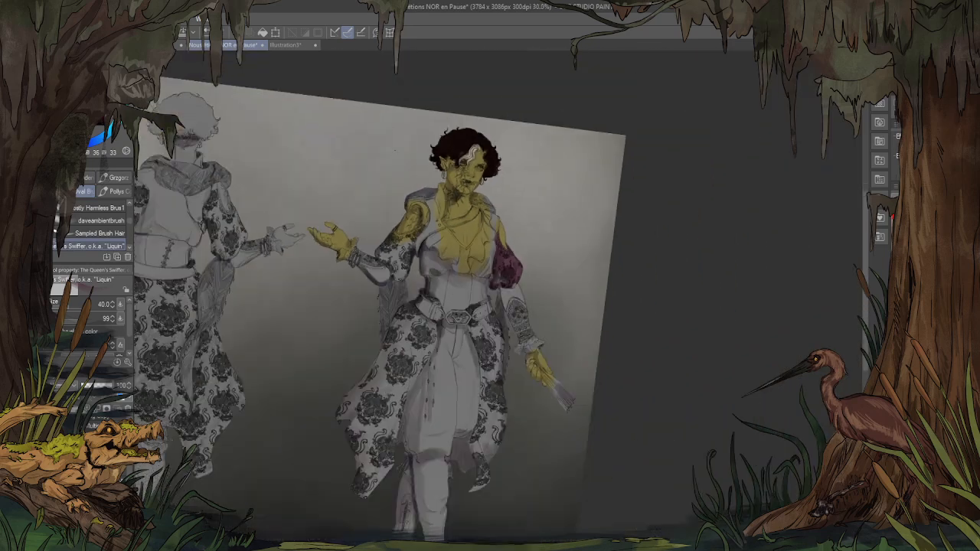
key("minus")
scroll(377, 268, "down", 2)
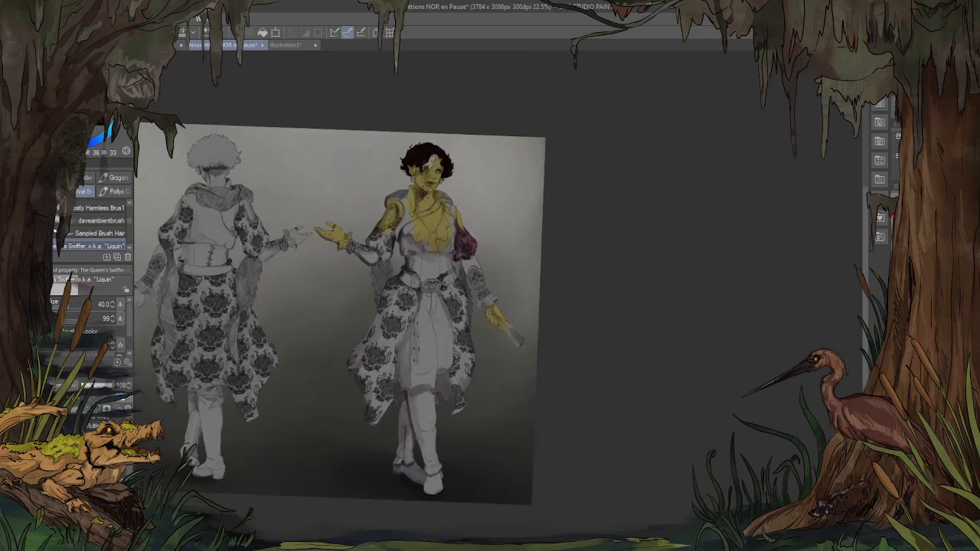
scroll(368, 299, "up", 3)
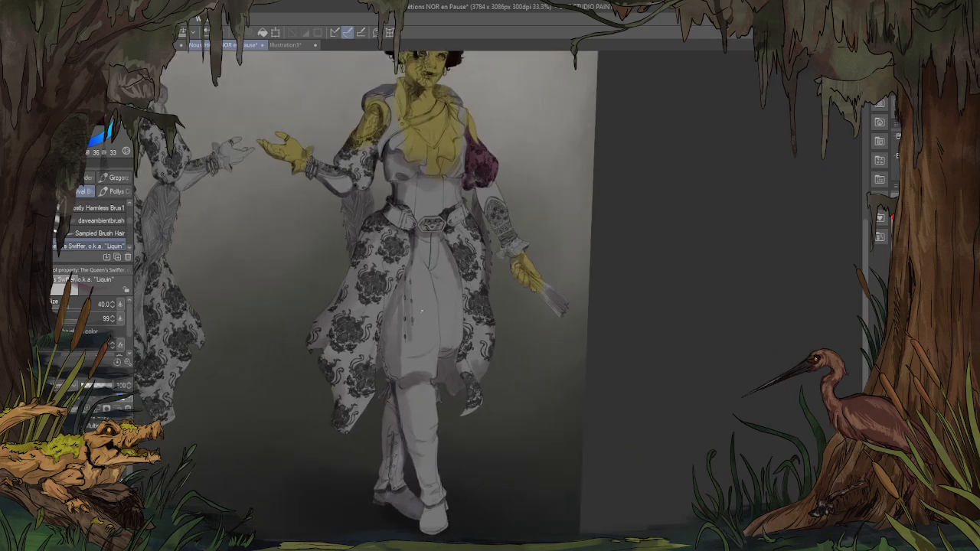
scroll(410, 401, "up", 5)
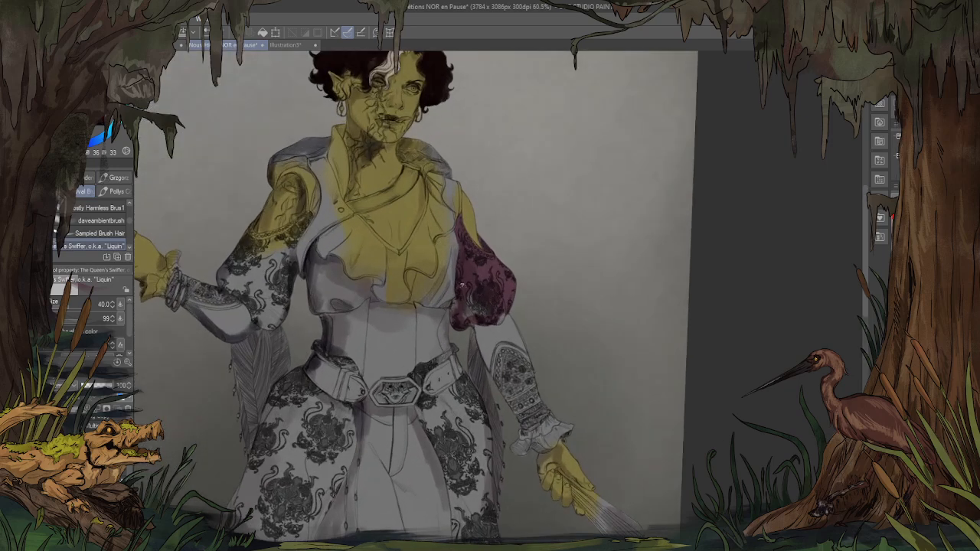
scroll(462, 304, "up", 3)
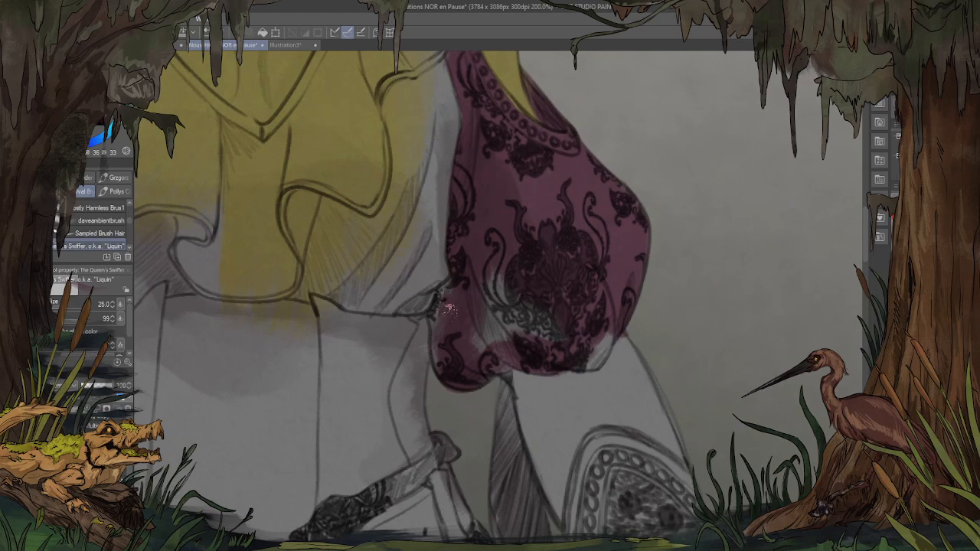
left_click_drag(450, 349, 437, 314)
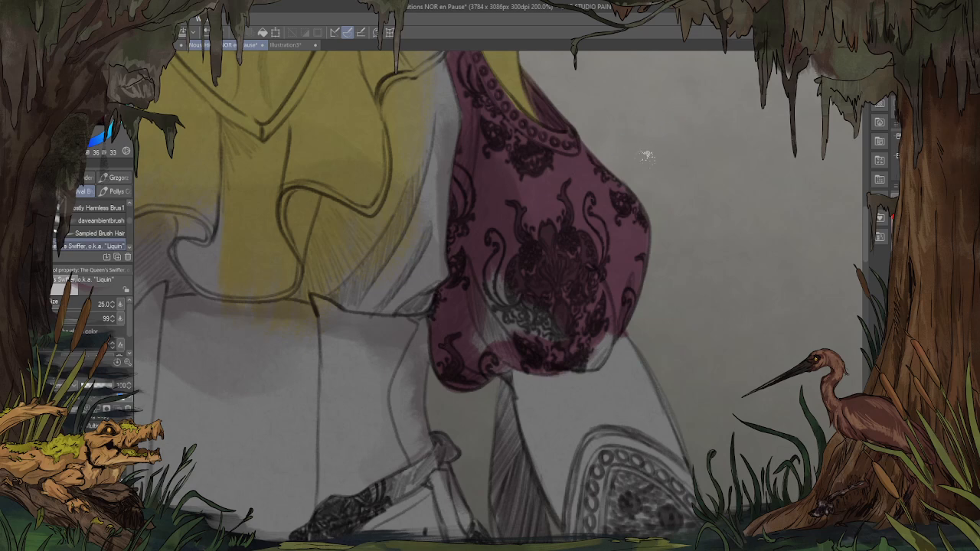
left_click_drag(627, 219, 602, 263)
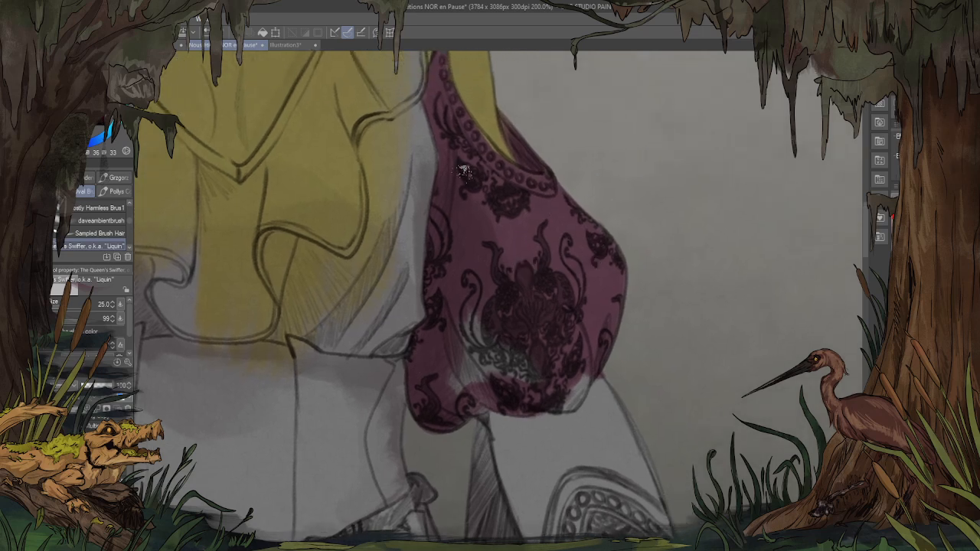
scroll(459, 172, "down", 3)
scroll(564, 280, "down", 3)
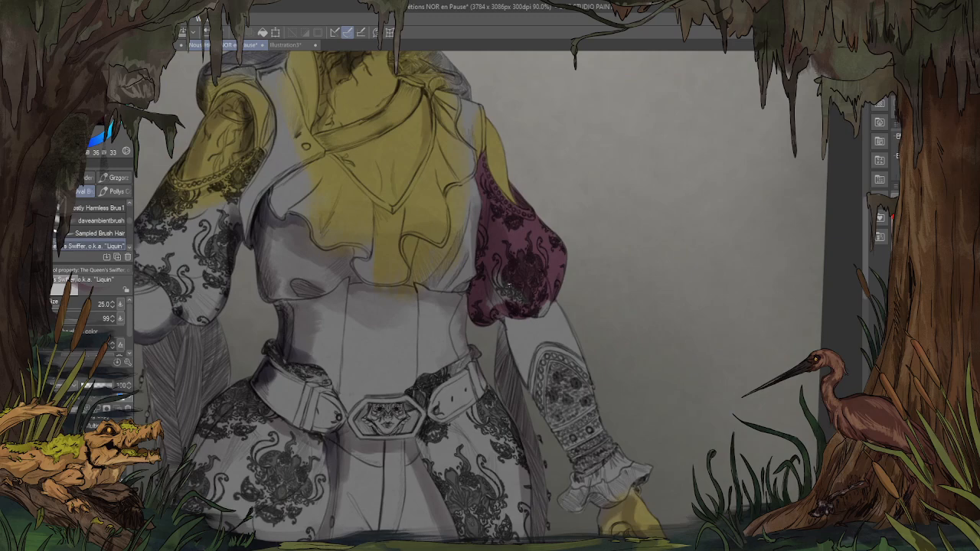
scroll(502, 274, "up", 5)
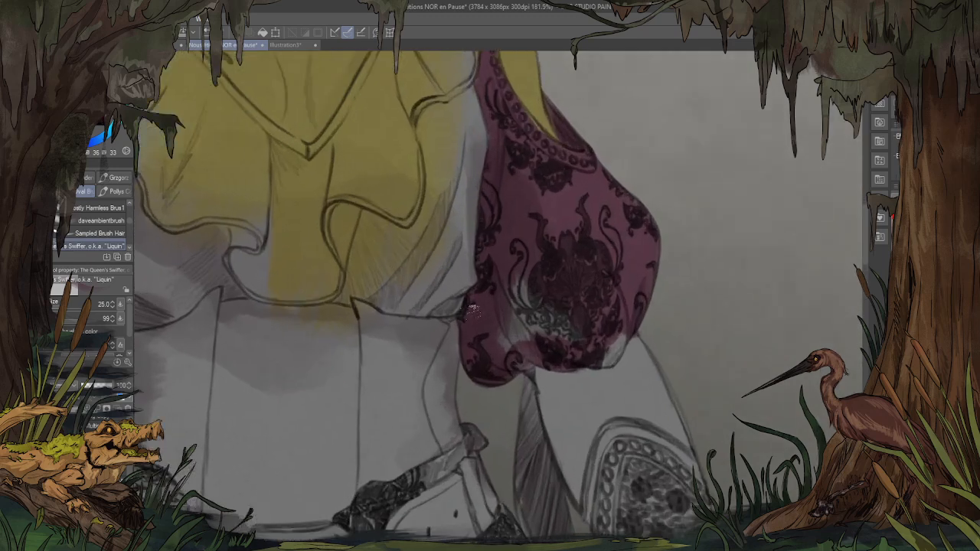
mouse_move(639, 317)
left_mouse_down()
mouse_move(639, 335)
mouse_move(631, 356)
mouse_move(585, 341)
mouse_move(593, 301)
mouse_move(571, 289)
mouse_move(557, 320)
mouse_move(546, 297)
mouse_move(546, 317)
mouse_move(527, 332)
mouse_move(532, 341)
mouse_move(503, 324)
left_mouse_up()
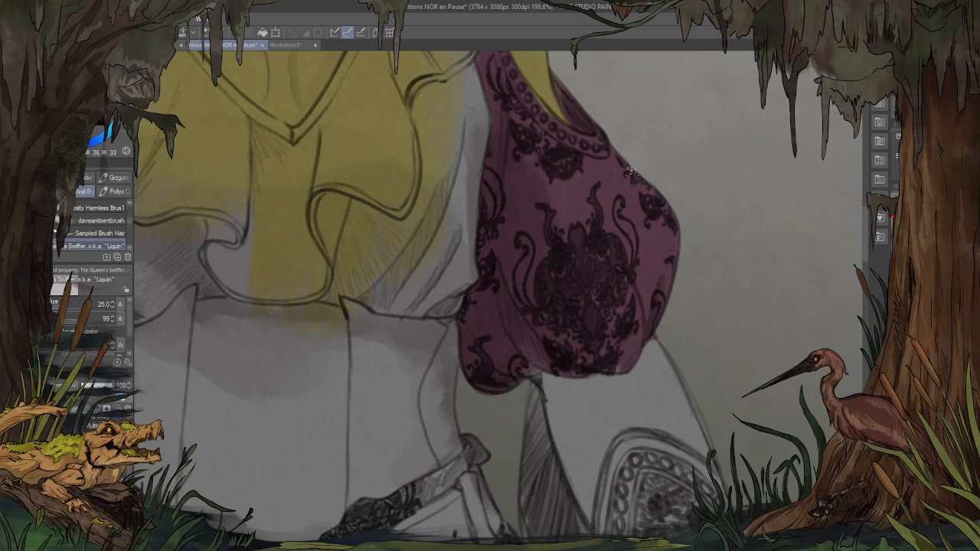
left_click_drag(510, 69, 528, 314)
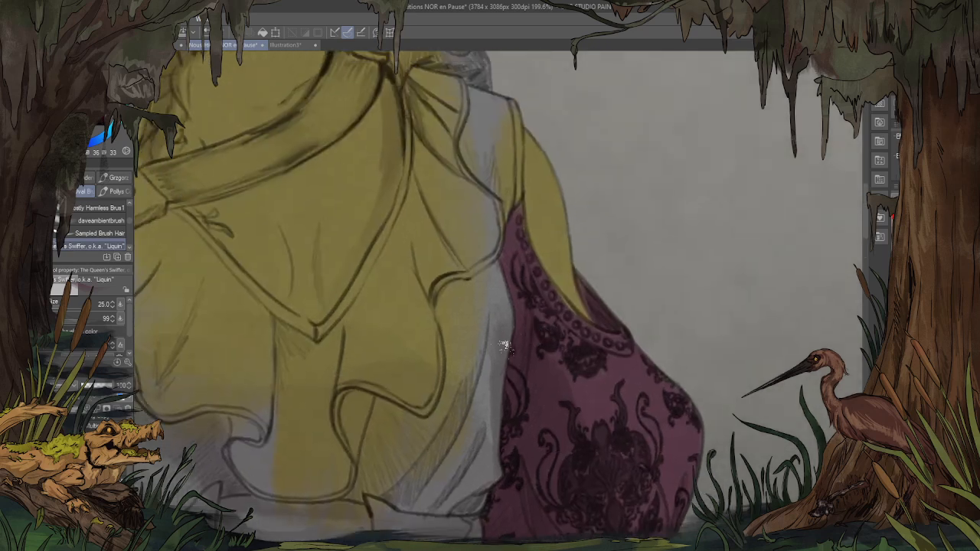
Step: Unmirror the canvas view and use Lasso fill to colour the patterned coat panel below the raised arm purple
scroll(505, 346, "down", 6)
key("h")
scroll(604, 249, "up", 3)
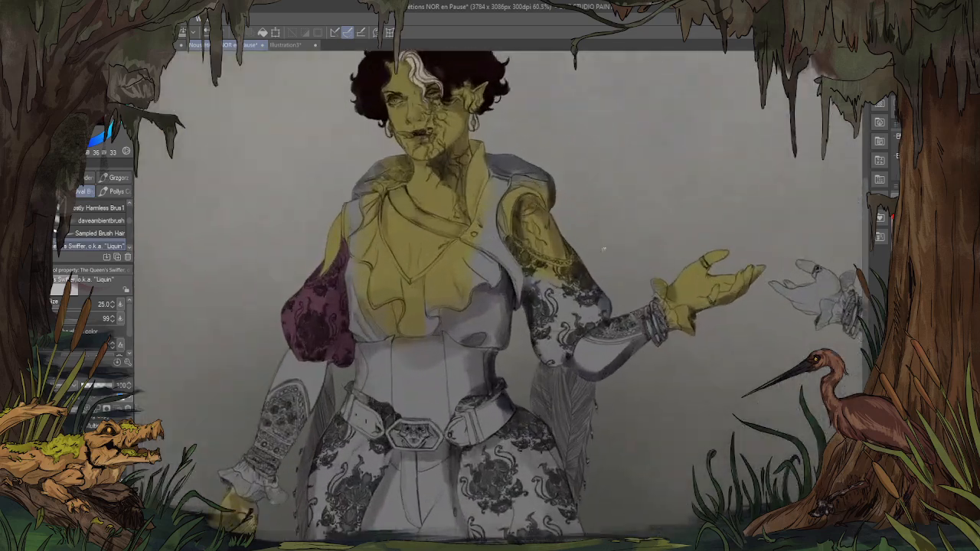
scroll(604, 249, "up", 2)
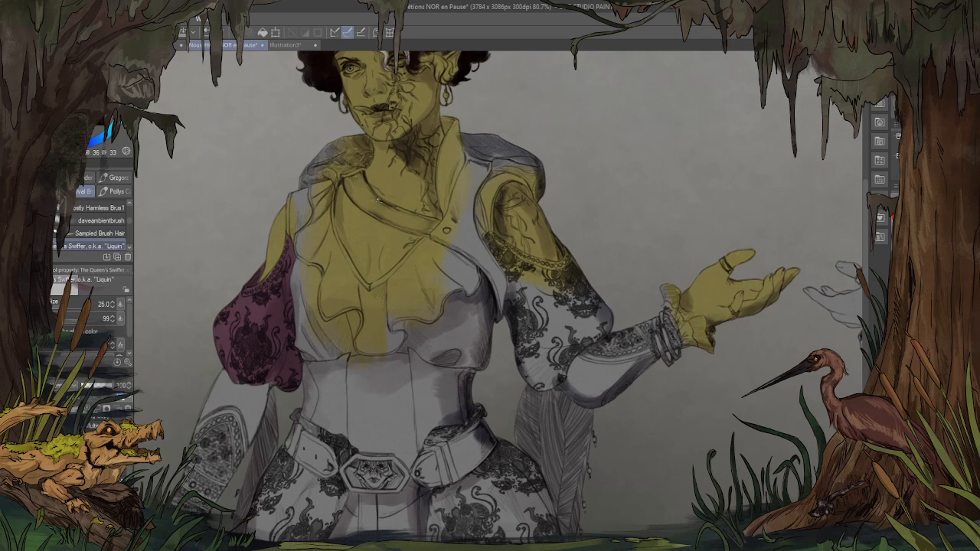
scroll(377, 198, "down", 4)
scroll(506, 340, "up", 5)
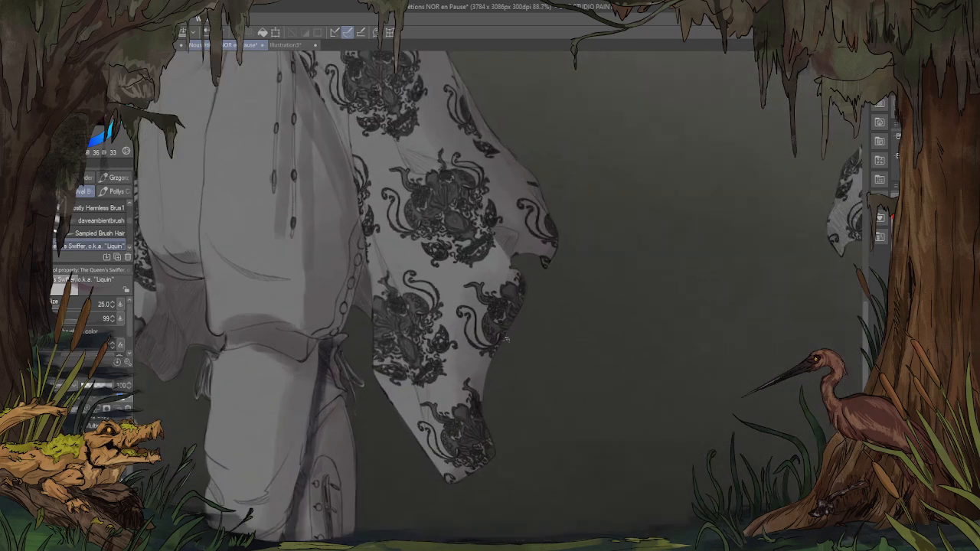
key("u")
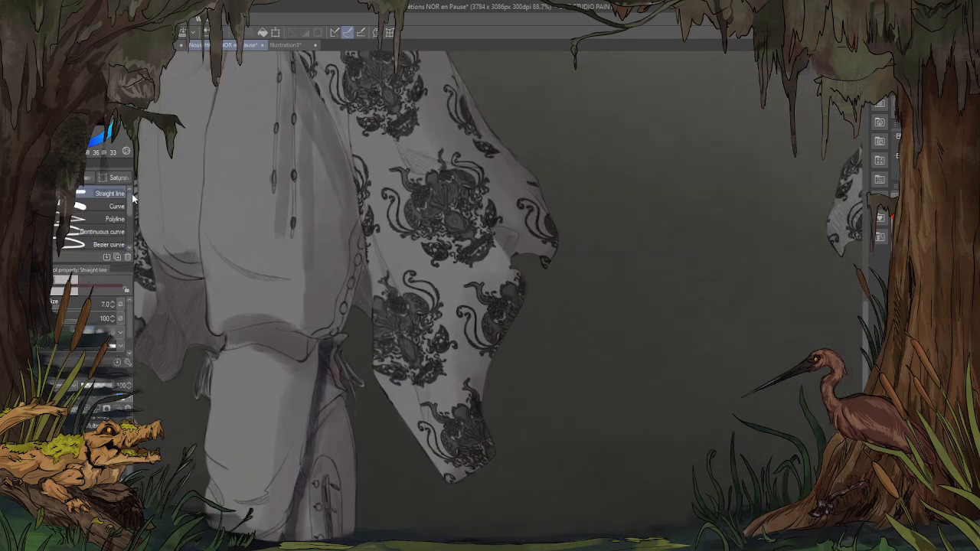
scroll(130, 207, "down", 2)
left_click(111, 220)
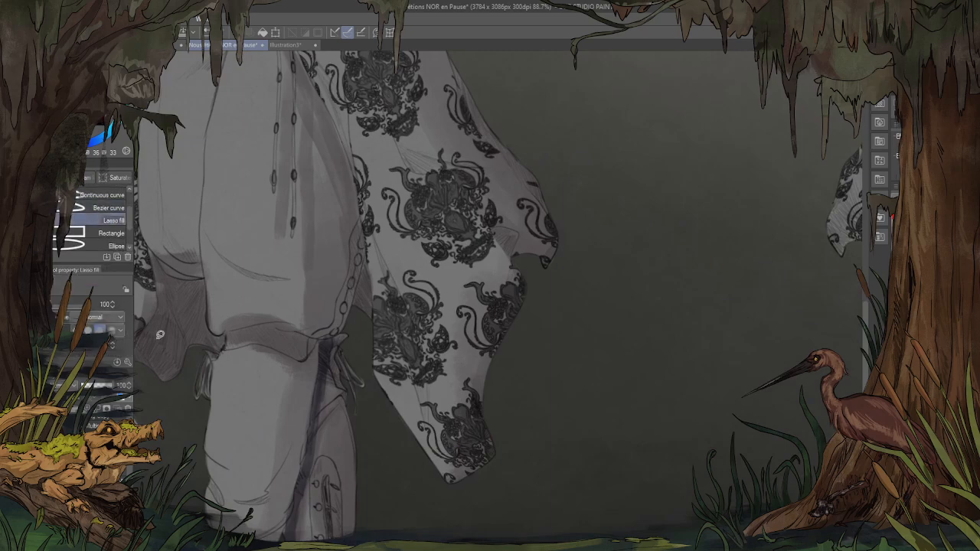
scroll(559, 390, "down", 1)
left_click_drag(428, 207, 441, 225)
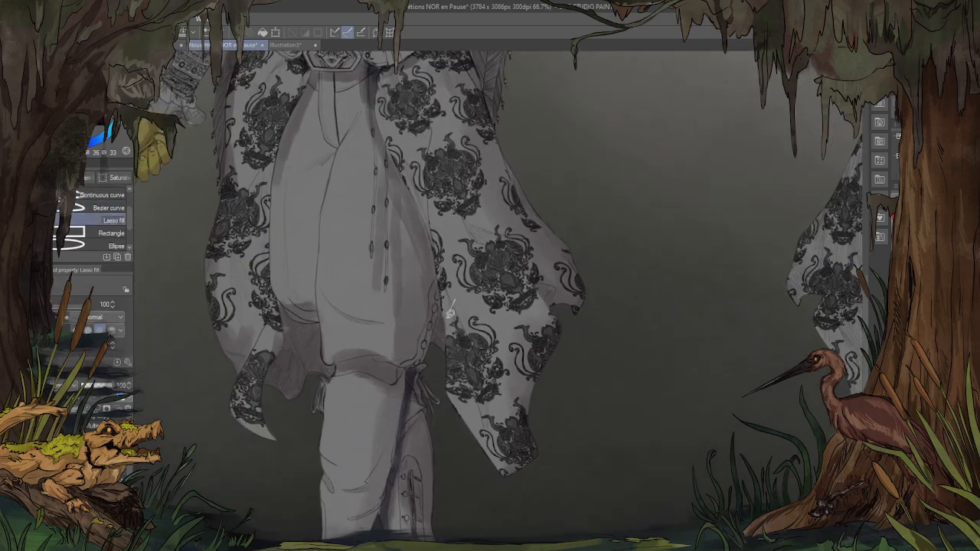
mouse_move(441, 357)
left_mouse_down()
mouse_move(454, 420)
mouse_move(510, 505)
mouse_move(624, 461)
mouse_move(646, 224)
mouse_move(565, 146)
mouse_move(487, 132)
mouse_move(453, 85)
mouse_move(462, 234)
left_mouse_up()
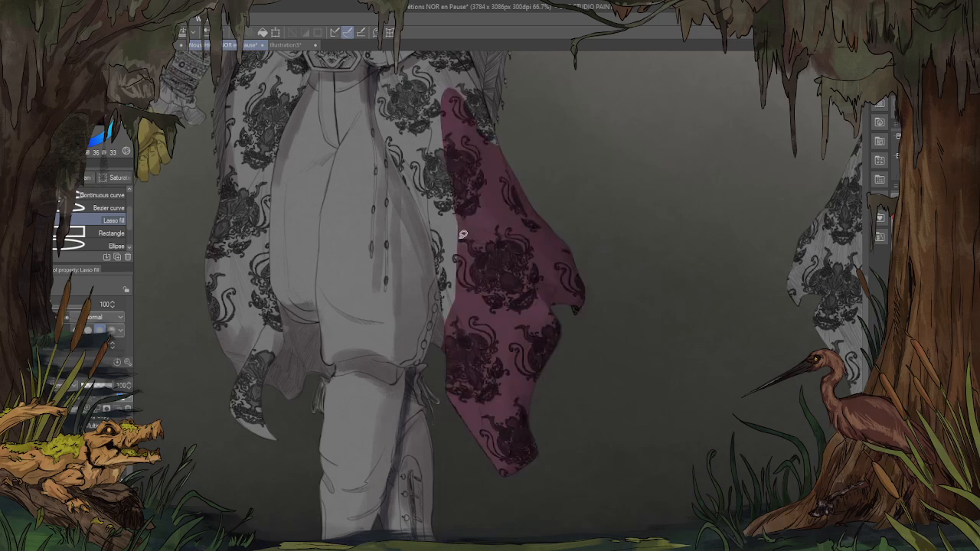
Step: Lasso-fill the opposite patterned coat panel with purple and extend the purple on both panels up toward the belt
mouse_move(314, 388)
left_mouse_down()
mouse_move(311, 343)
mouse_move(268, 299)
mouse_move(258, 76)
mouse_move(215, 200)
mouse_move(204, 465)
mouse_move(299, 434)
mouse_move(313, 395)
left_mouse_up()
mouse_move(486, 166)
left_mouse_down()
mouse_move(537, 321)
mouse_move(536, 272)
left_mouse_up()
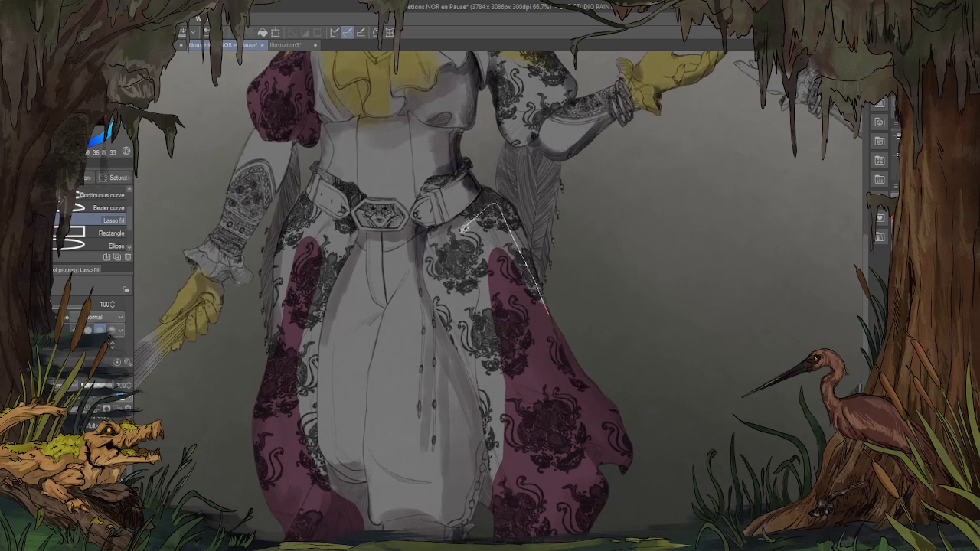
mouse_move(463, 228)
left_mouse_down()
mouse_move(435, 271)
mouse_move(489, 391)
mouse_move(496, 462)
mouse_move(613, 480)
mouse_move(621, 204)
left_mouse_up()
left_click_drag(291, 415, 402, 384)
mouse_move(462, 206)
left_mouse_down()
mouse_move(429, 296)
mouse_move(417, 444)
mouse_move(396, 395)
mouse_move(409, 306)
mouse_move(453, 198)
left_mouse_up()
scroll(549, 254, "up", 5)
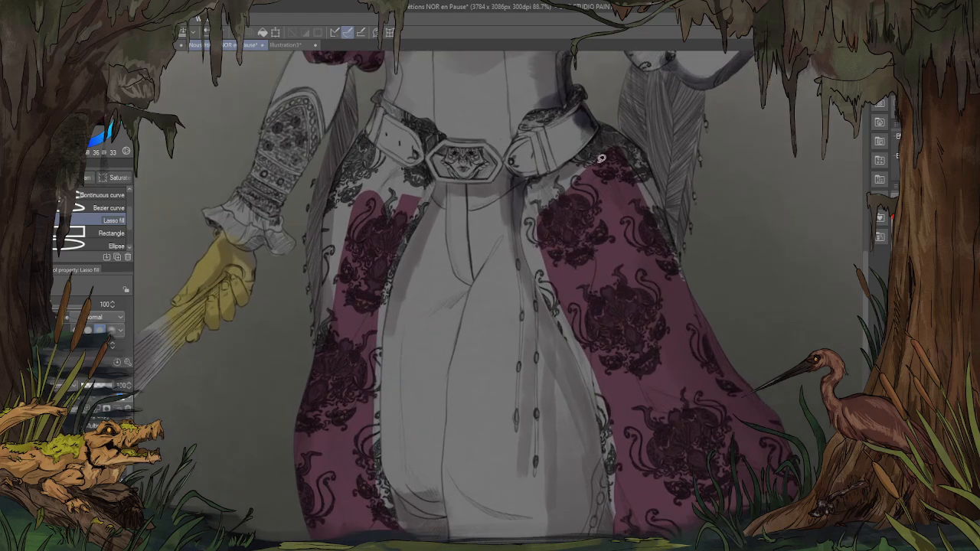
Step: Paint the patterned fabric above the wide double-banded belt strap purple with the size 20 "Liquin" brush
left_click_drag(332, 126, 364, 304)
scroll(490, 73, "up", 2)
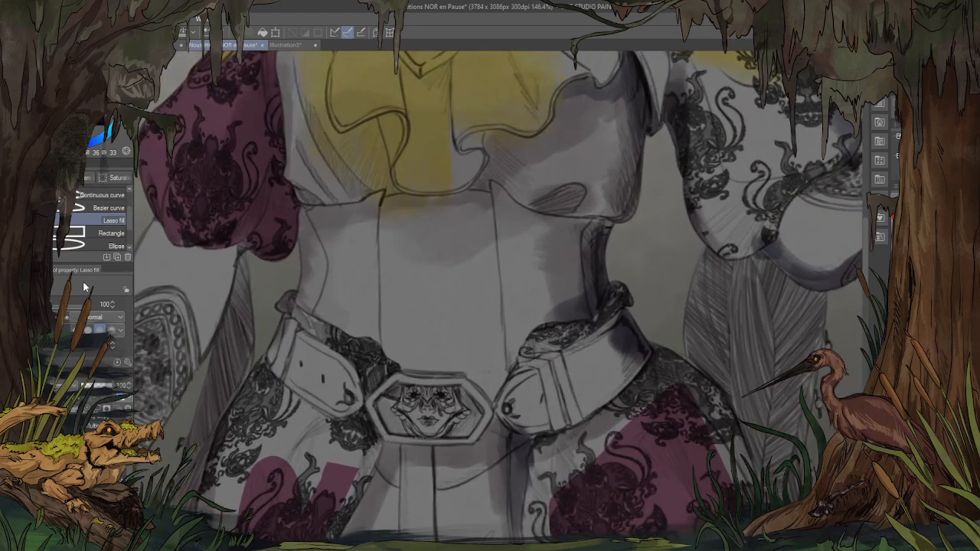
scroll(76, 215, "up", 1)
left_click(78, 194)
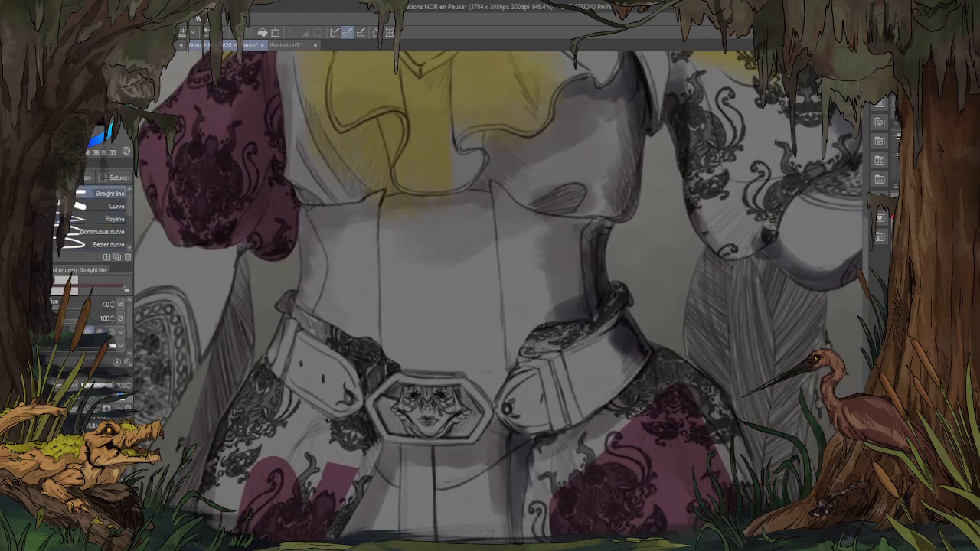
key("b")
scroll(607, 352, "up", 1)
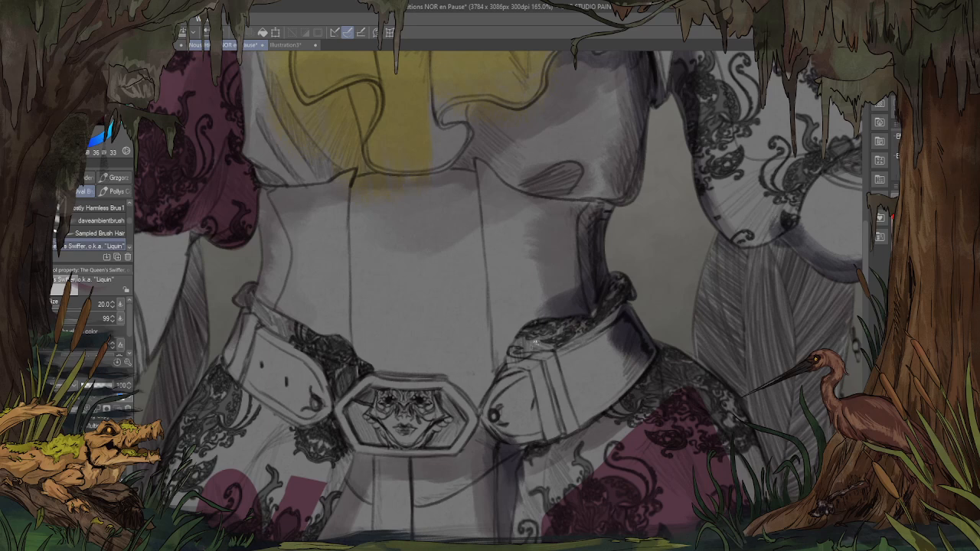
mouse_move(536, 345)
left_mouse_down()
mouse_move(511, 357)
mouse_move(544, 327)
mouse_move(579, 320)
mouse_move(539, 346)
mouse_move(589, 326)
mouse_move(623, 295)
mouse_move(610, 301)
left_mouse_up()
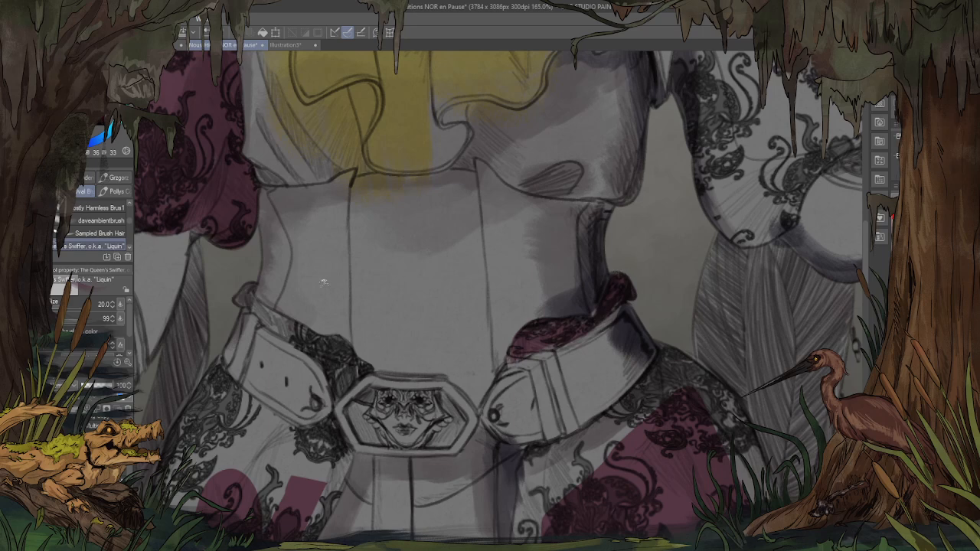
Step: Paint the patterned fabric above the opposite belt strap purple, from its outer knot down to the buckle
mouse_move(240, 290)
left_mouse_down()
mouse_move(272, 318)
mouse_move(249, 278)
mouse_move(267, 317)
mouse_move(286, 317)
mouse_move(248, 291)
mouse_move(286, 329)
left_mouse_up()
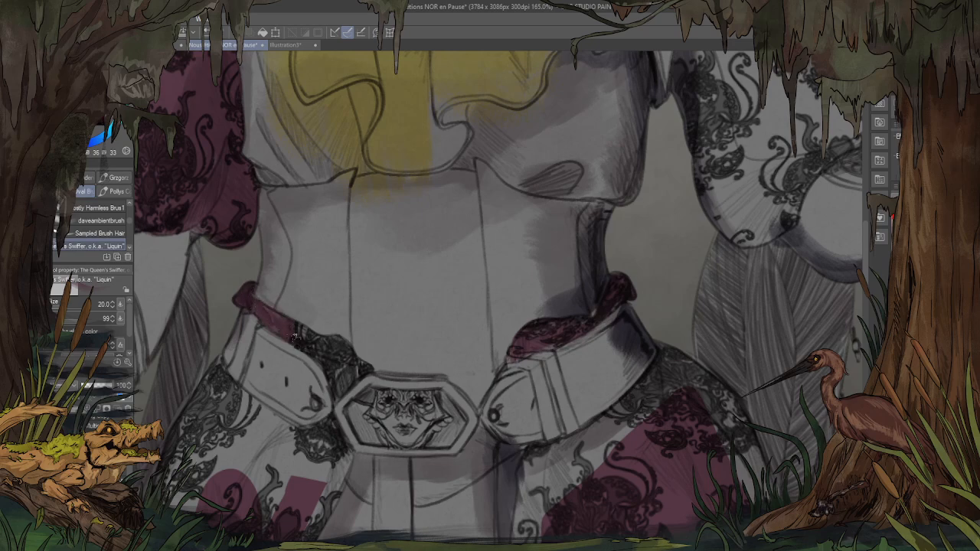
left_click_drag(339, 369, 342, 380)
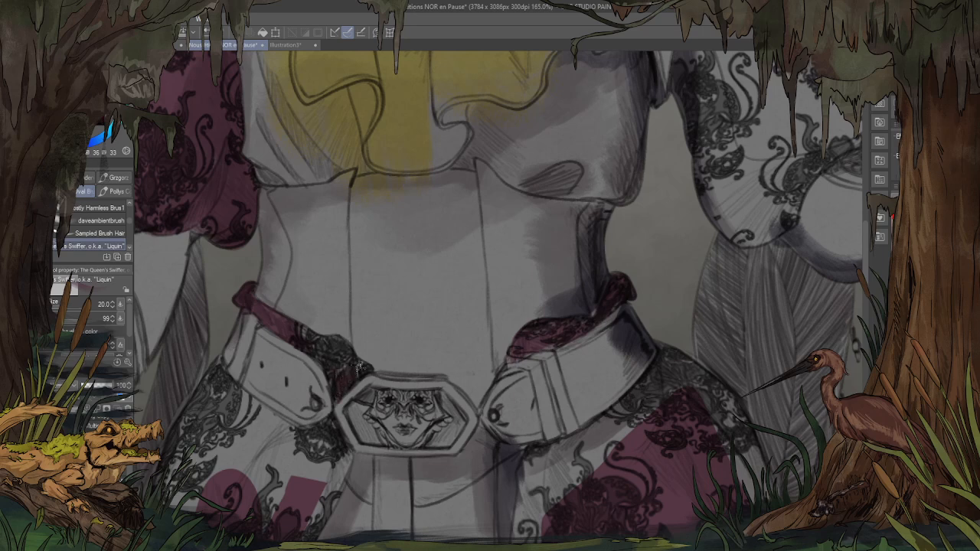
mouse_move(353, 360)
left_mouse_down()
mouse_move(338, 337)
mouse_move(336, 368)
left_mouse_up()
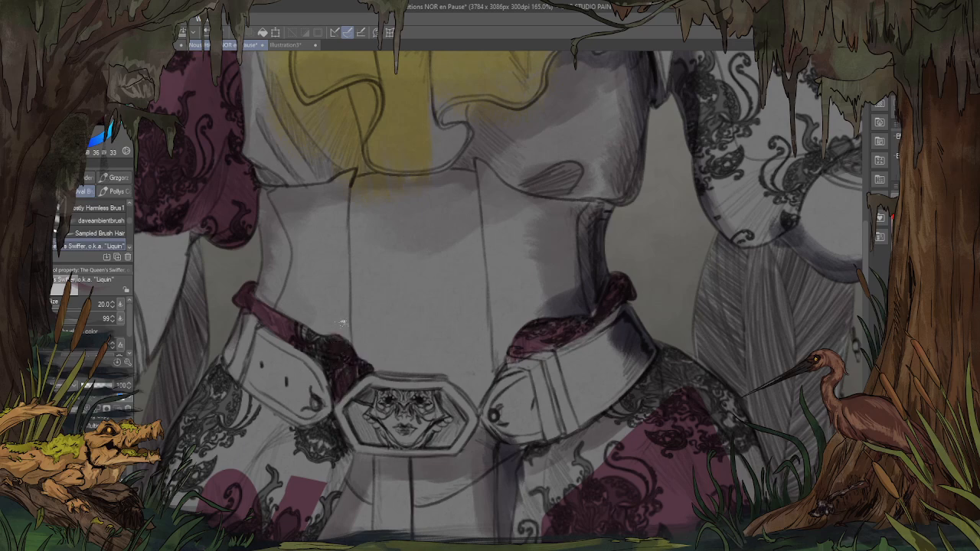
scroll(342, 324, "down", 5)
scroll(328, 279, "up", 3)
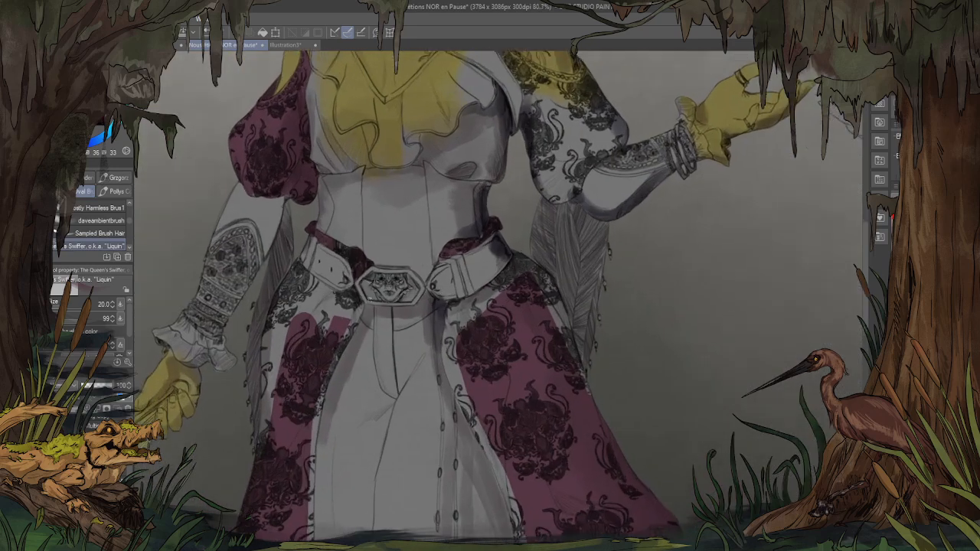
scroll(299, 230, "up", 4)
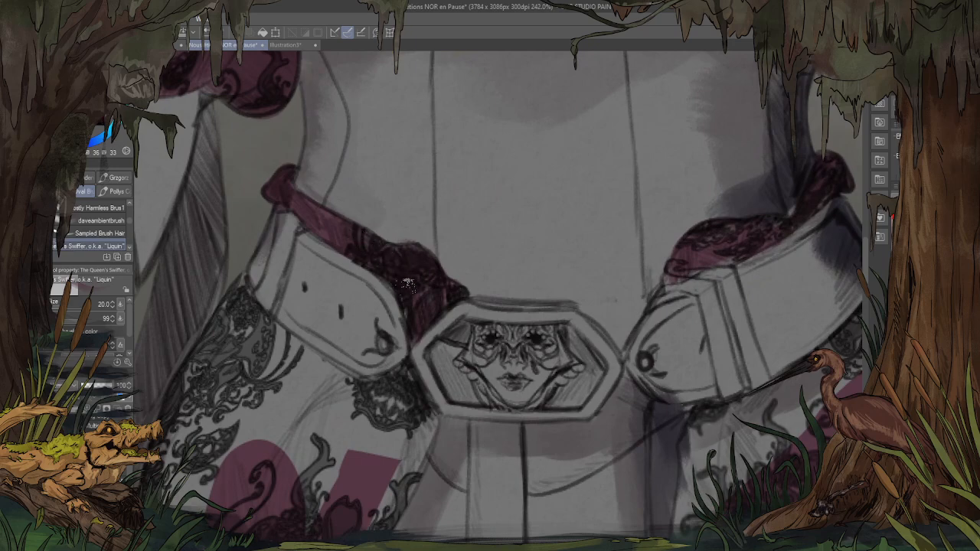
Step: Mirror the canvas view and paint the coat panel purple along the belt strap's lower edge and beside the buckle
scroll(406, 285, "down", 6)
scroll(535, 268, "up", 3)
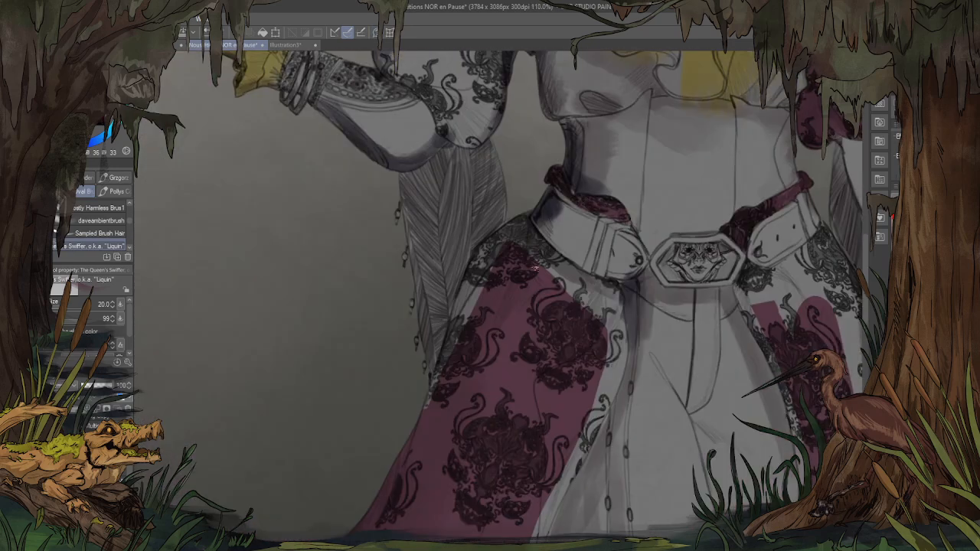
scroll(535, 266, "down", 3)
scroll(692, 239, "up", 6)
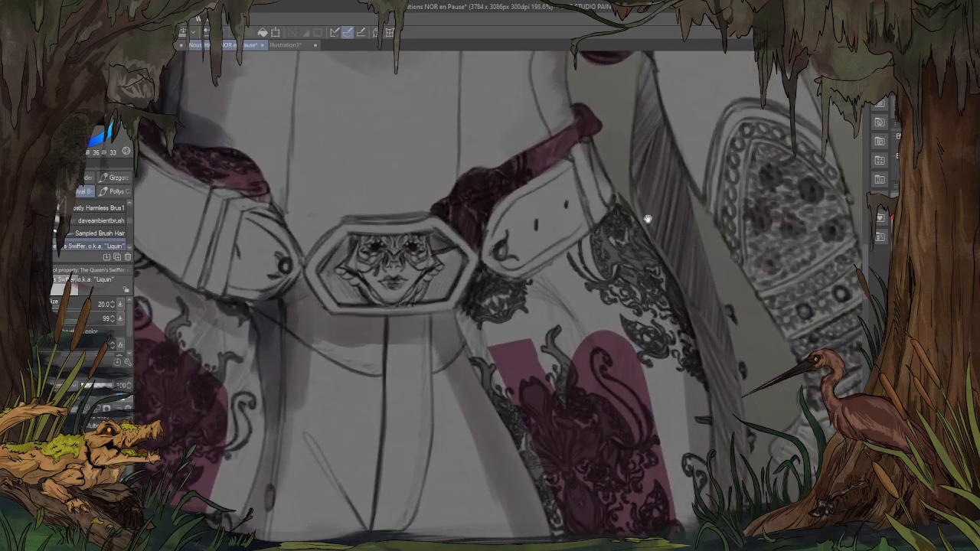
left_click_drag(647, 220, 559, 195)
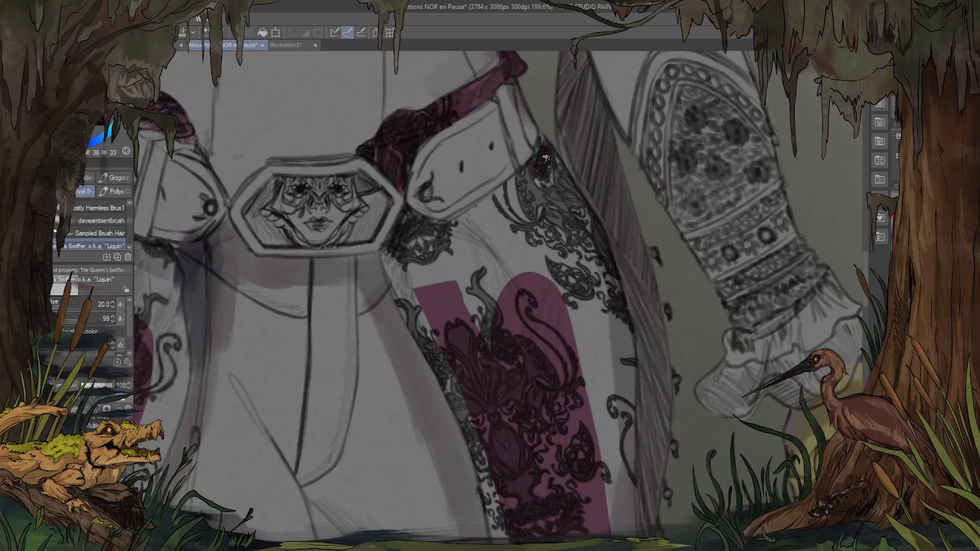
mouse_move(547, 141)
left_mouse_down()
mouse_move(514, 193)
mouse_move(541, 161)
mouse_move(447, 224)
mouse_move(418, 140)
mouse_move(445, 232)
mouse_move(412, 208)
mouse_move(398, 240)
left_mouse_up()
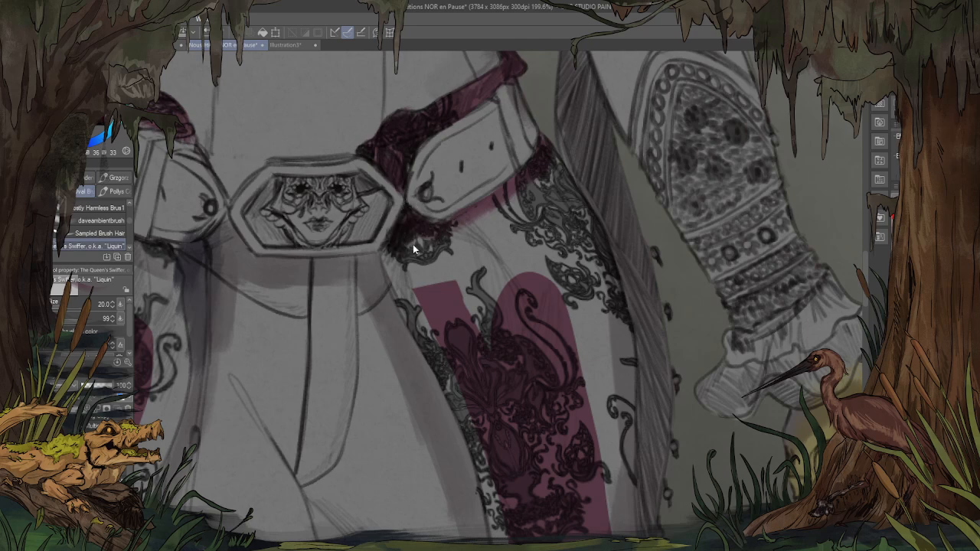
key("ctrl+z")
mouse_move(400, 285)
left_mouse_down()
mouse_move(412, 314)
mouse_move(392, 266)
mouse_move(389, 239)
mouse_move(400, 242)
left_mouse_up()
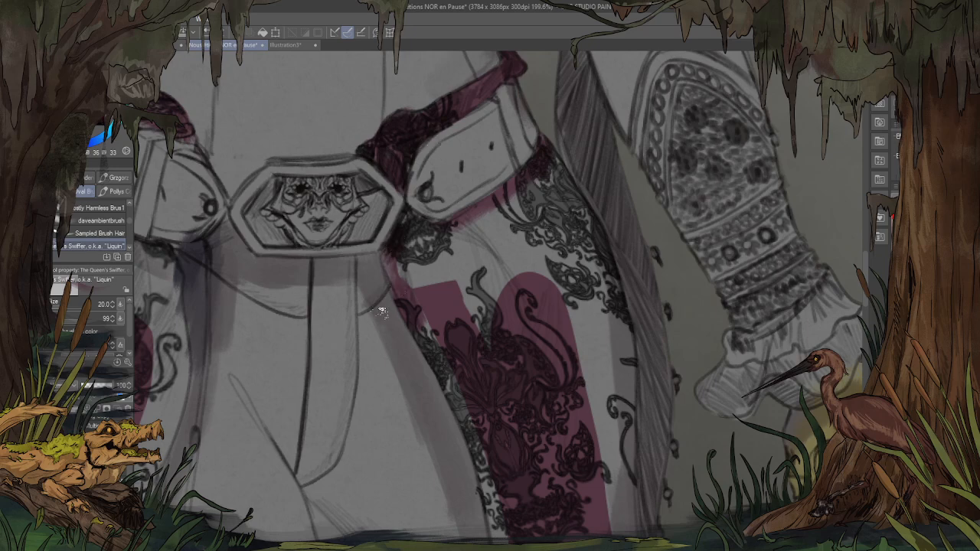
Step: Paint the panel's inner edge purple from the buckle down to the existing fill, covering the lace pattern there
scroll(382, 312, "down", 5)
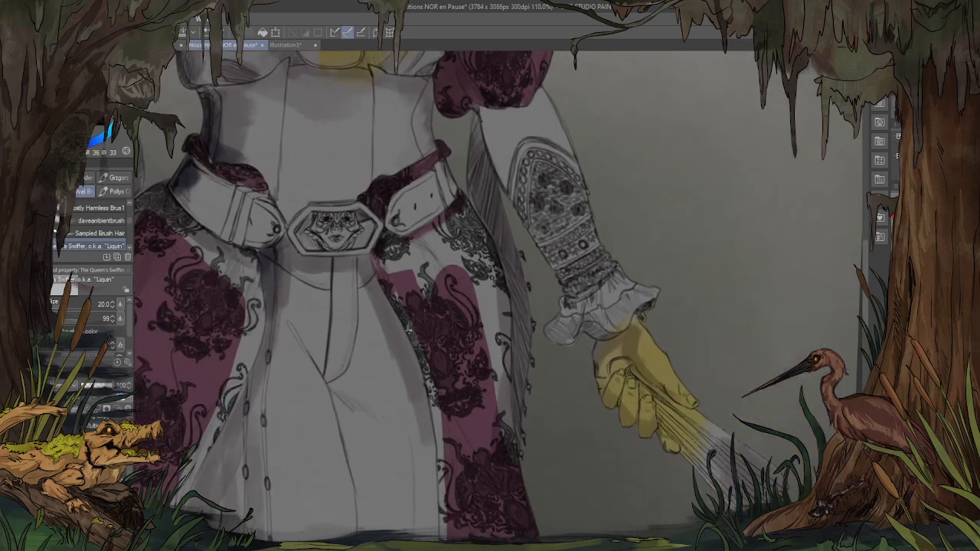
scroll(408, 330, "up", 6)
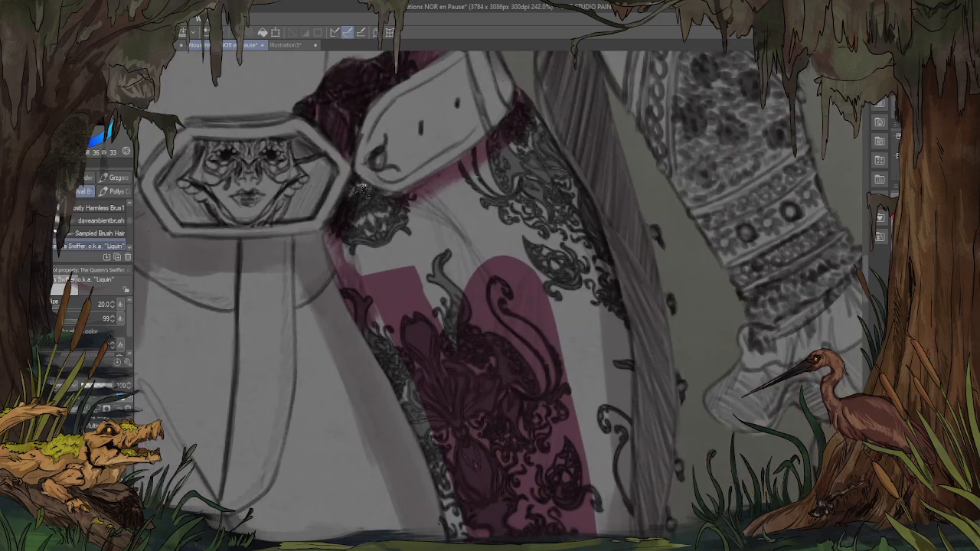
mouse_move(340, 228)
left_mouse_down()
mouse_move(376, 298)
mouse_move(357, 249)
mouse_move(389, 304)
left_mouse_up()
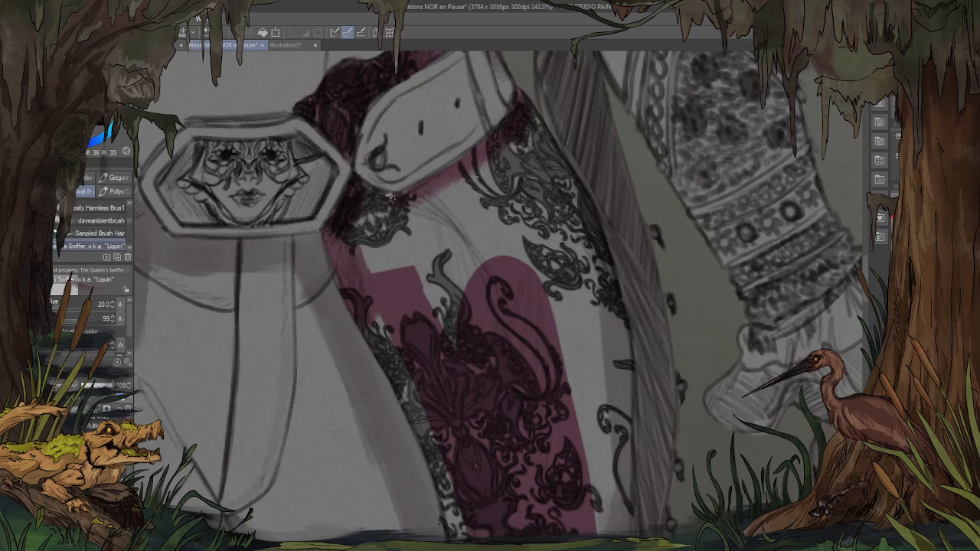
scroll(381, 156, "down", 5)
scroll(409, 203, "up", 3)
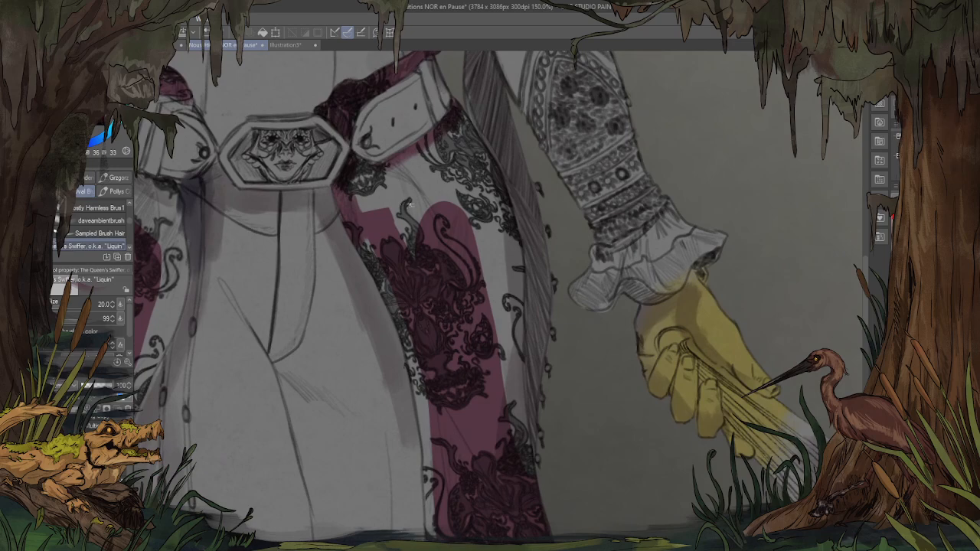
left_click_drag(369, 243, 374, 257)
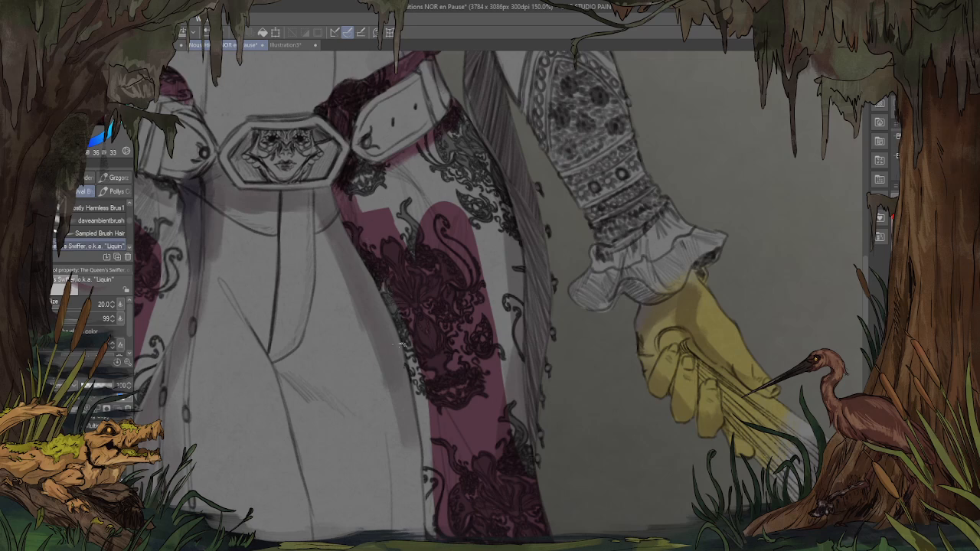
Step: Extend the purple around the fill's rounded top, unmirror the canvas view and paint the panel's upper outer edge
mouse_move(502, 235)
left_mouse_down()
mouse_move(499, 298)
mouse_move(468, 212)
mouse_move(470, 228)
mouse_move(480, 232)
mouse_move(480, 214)
mouse_move(455, 190)
mouse_move(424, 215)
left_mouse_up()
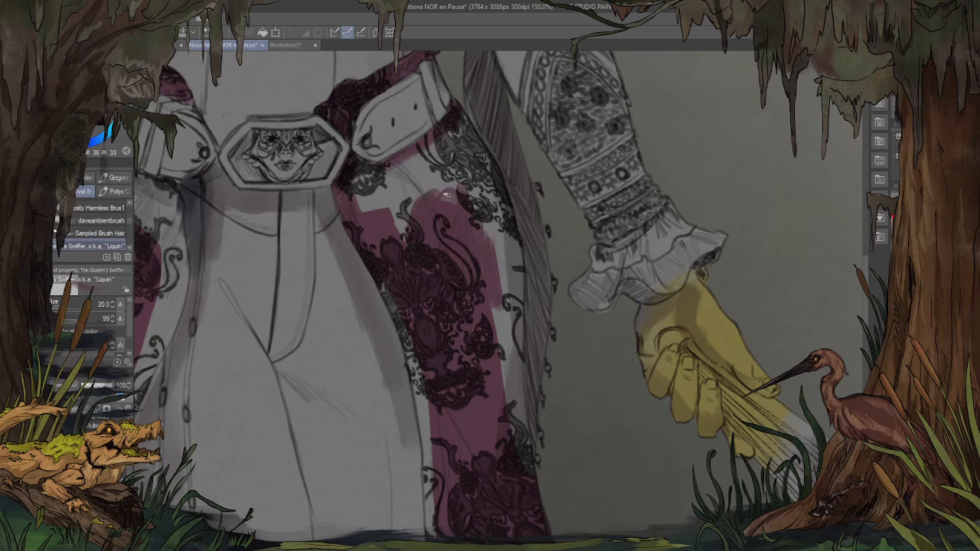
scroll(361, 109, "up", 2)
key("h")
scroll(533, 156, "up", 1)
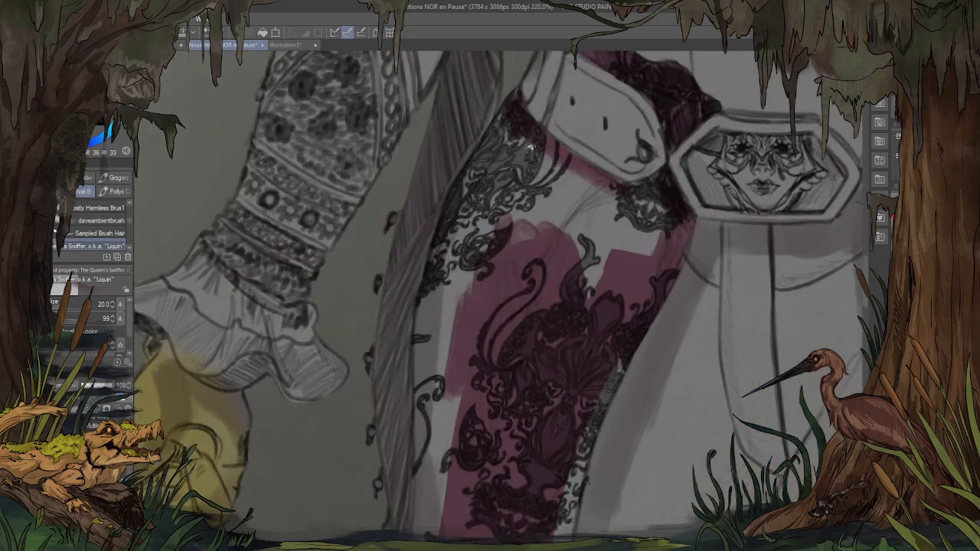
mouse_move(465, 235)
left_mouse_down()
mouse_move(459, 264)
mouse_move(507, 159)
mouse_move(446, 262)
mouse_move(481, 163)
mouse_move(468, 184)
mouse_move(472, 173)
mouse_move(515, 101)
mouse_move(455, 262)
mouse_move(447, 252)
mouse_move(426, 351)
mouse_move(436, 264)
mouse_move(428, 312)
left_mouse_up()
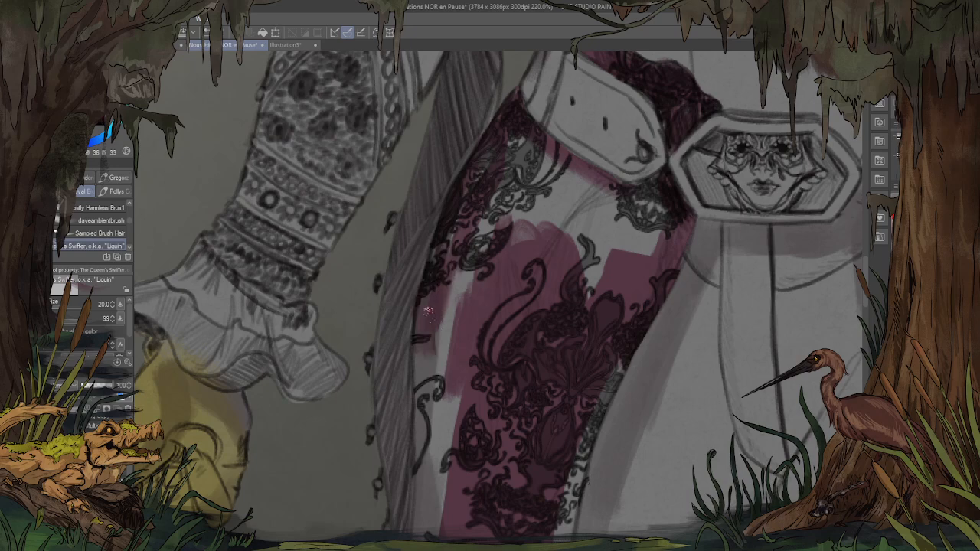
Step: Continue the purple down the panel's outer edge beside the hanging feather, past the curled ornaments to the lower flower motif
mouse_move(460, 282)
left_mouse_down()
mouse_move(467, 249)
mouse_move(446, 352)
left_mouse_up()
left_click_drag(427, 390, 396, 202)
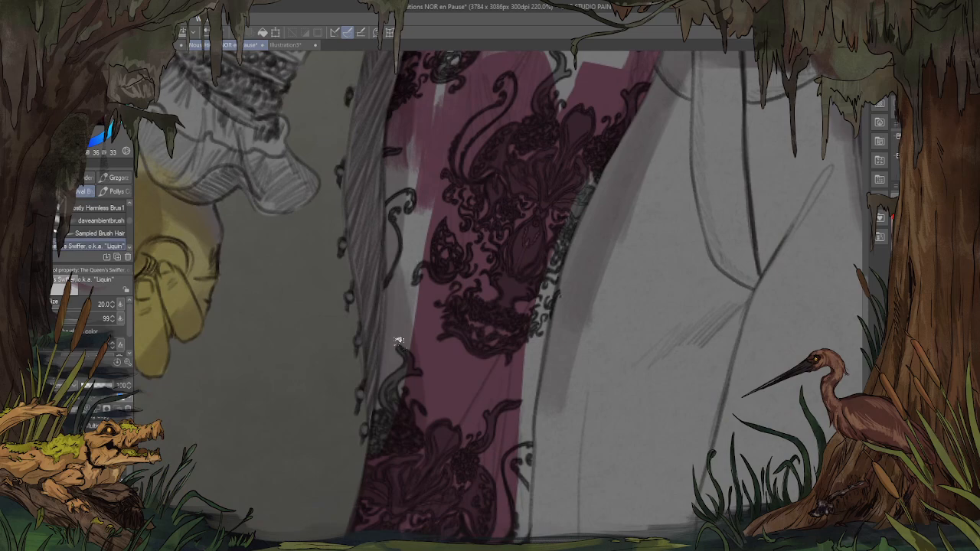
left_click_drag(397, 360, 395, 211)
mouse_move(397, 290)
left_mouse_down()
mouse_move(401, 236)
mouse_move(387, 173)
mouse_move(398, 211)
mouse_move(411, 135)
left_mouse_up()
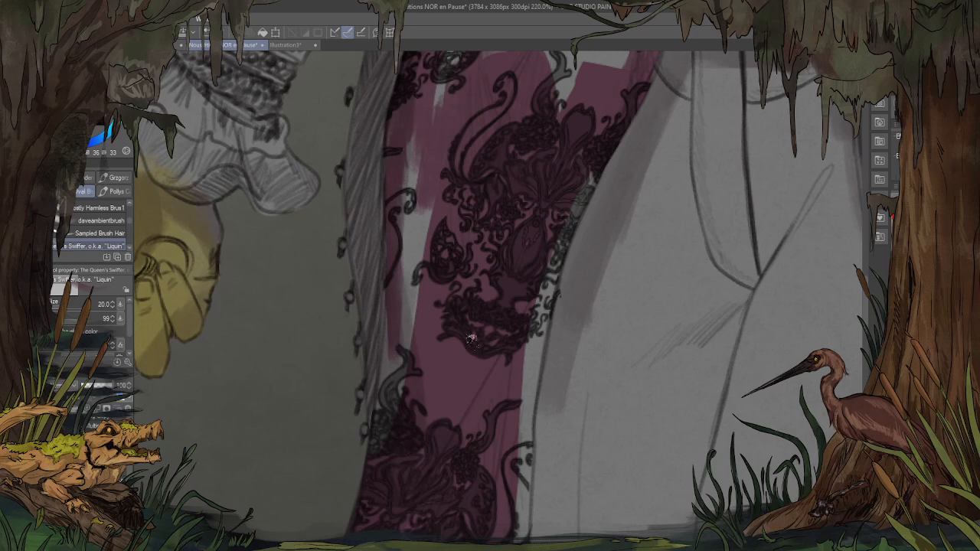
scroll(463, 345, "down", 2)
scroll(452, 307, "up", 1)
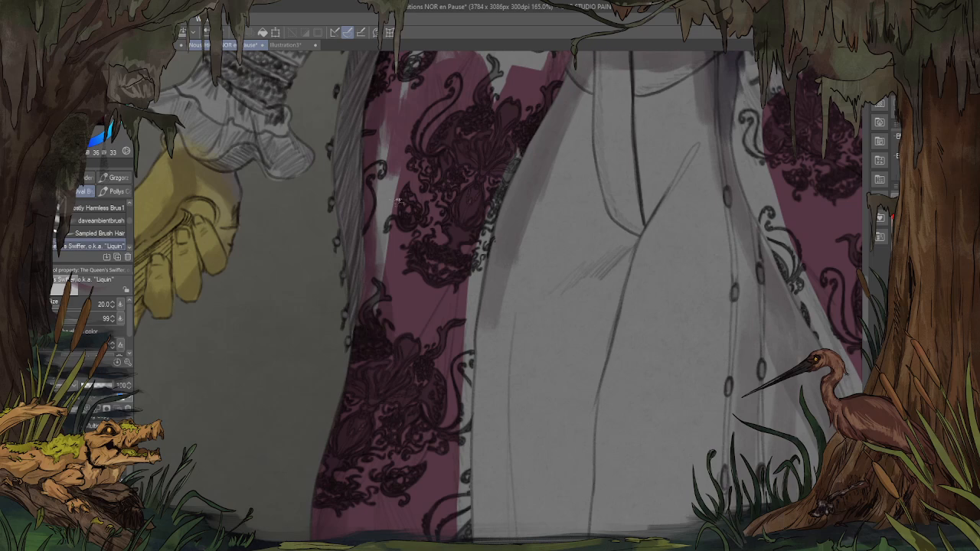
Step: Fill the grey streaks left between the panel's outer edge and its central flower motif with purple
left_click_drag(403, 249, 424, 345)
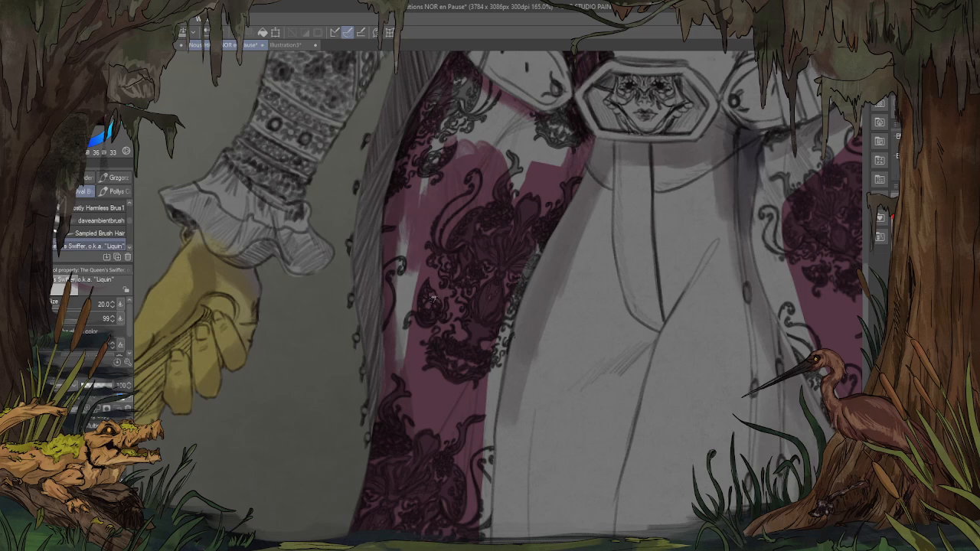
mouse_move(412, 372)
left_mouse_down()
mouse_move(405, 343)
mouse_move(397, 376)
left_mouse_up()
mouse_move(403, 245)
left_mouse_down()
mouse_move(405, 337)
mouse_move(400, 316)
left_mouse_up()
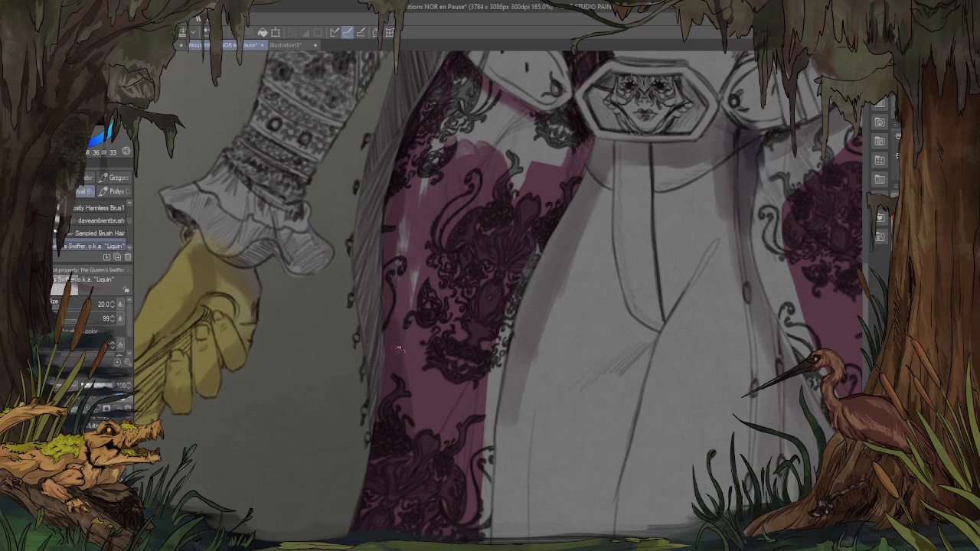
mouse_move(399, 349)
left_mouse_down()
mouse_move(418, 316)
mouse_move(417, 203)
mouse_move(399, 272)
left_mouse_up()
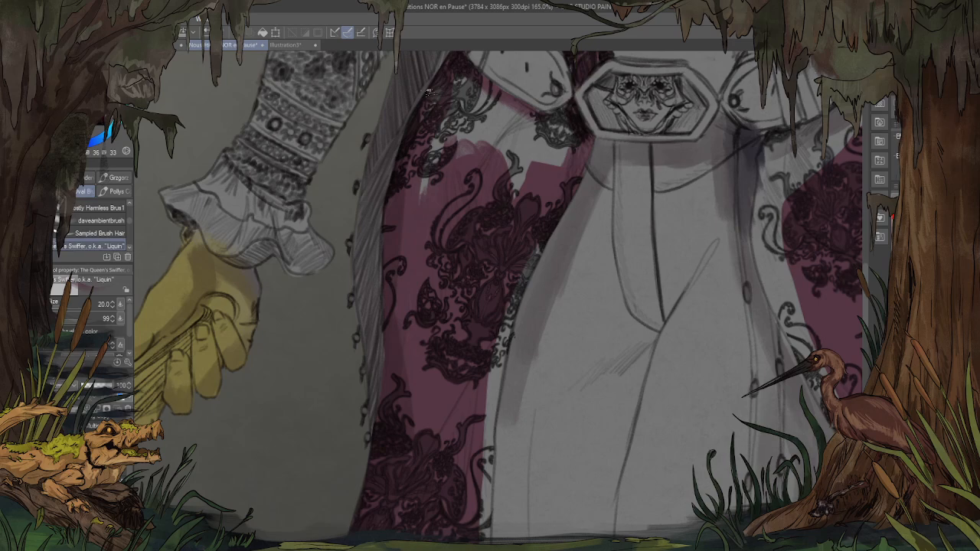
left_click_drag(490, 164, 469, 275)
mouse_move(413, 260)
left_mouse_down()
mouse_move(400, 310)
mouse_move(434, 188)
mouse_move(419, 197)
left_mouse_up()
Step: Fill the panel's grey area below the belt strap with purple, using a size 50 brush for the patch near the buckle
mouse_move(488, 189)
left_mouse_down()
mouse_move(480, 225)
mouse_move(444, 178)
mouse_move(508, 227)
left_mouse_up()
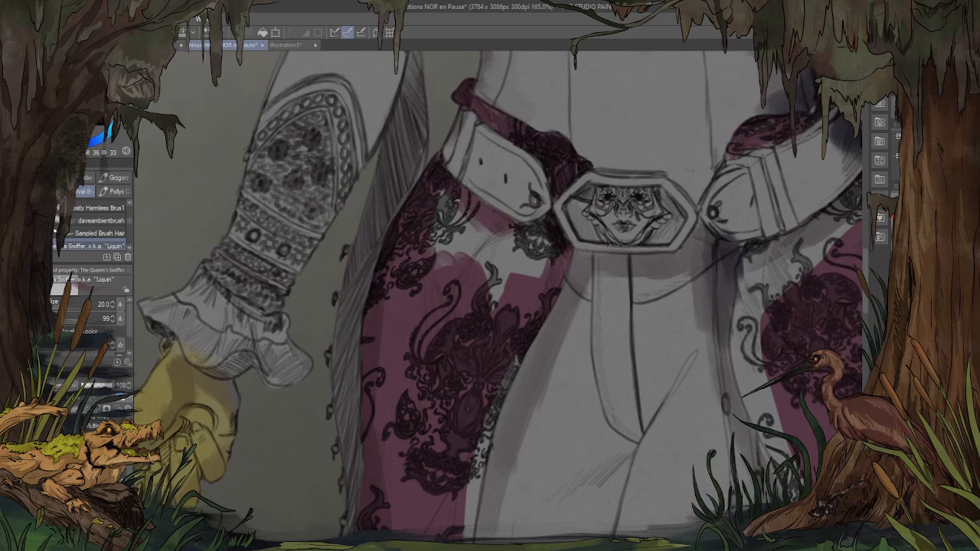
mouse_move(457, 201)
left_mouse_down()
mouse_move(466, 230)
mouse_move(448, 203)
mouse_move(443, 245)
mouse_move(453, 254)
mouse_move(464, 244)
mouse_move(478, 249)
mouse_move(481, 237)
mouse_move(492, 245)
left_mouse_up()
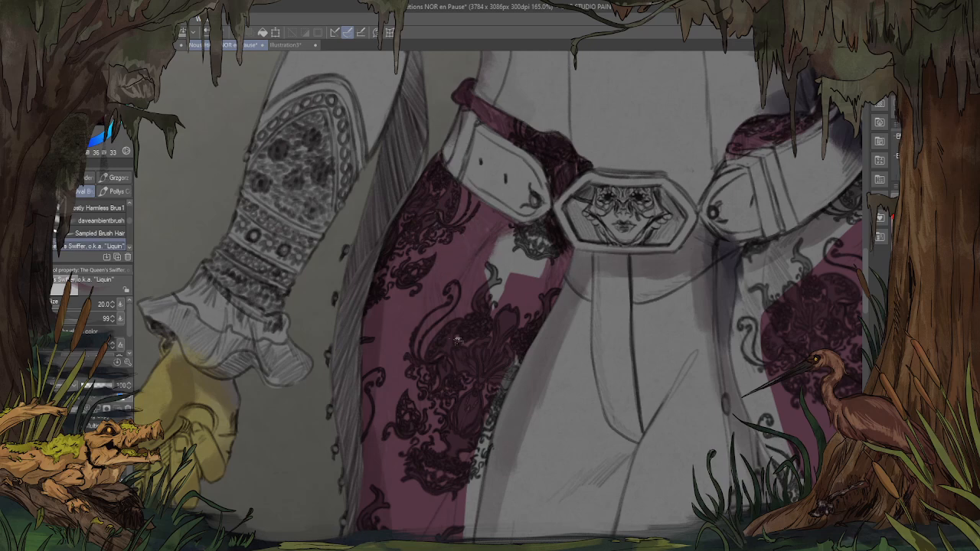
key("]")
mouse_move(536, 249)
left_mouse_down()
mouse_move(520, 270)
mouse_move(511, 248)
mouse_move(520, 266)
mouse_move(504, 273)
mouse_move(484, 231)
mouse_move(504, 251)
mouse_move(497, 254)
mouse_move(460, 199)
mouse_move(458, 350)
left_mouse_up()
Step: Paint the lower inner edge of the same coat panel purple down to the knee and mirror the canvas view
scroll(490, 249, "down", 5)
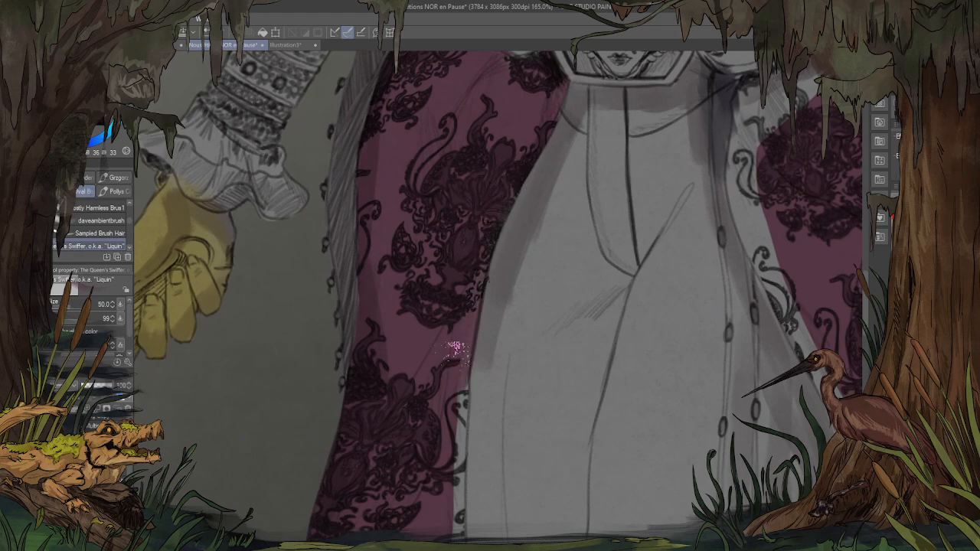
scroll(432, 483, "down", 5)
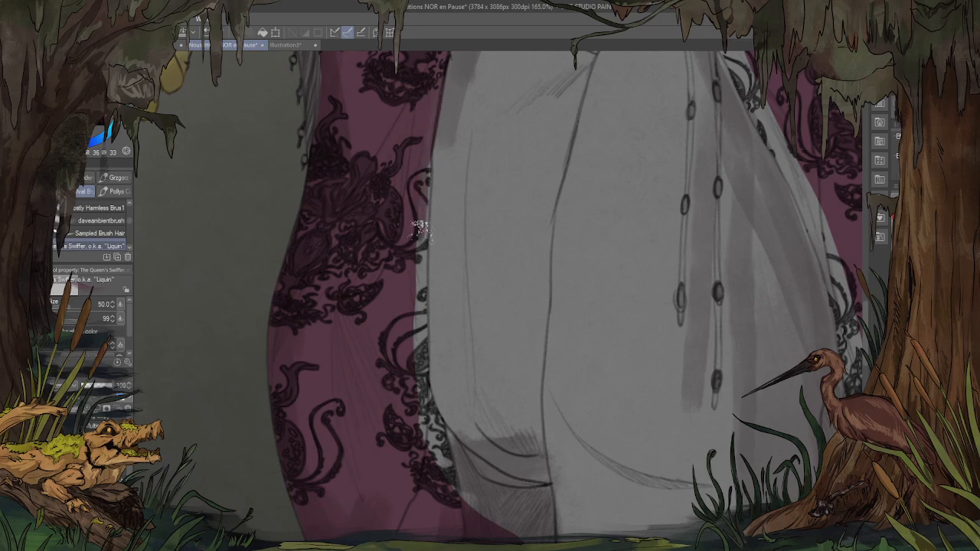
left_click_drag(424, 183, 415, 310)
left_click_drag(422, 230, 418, 355)
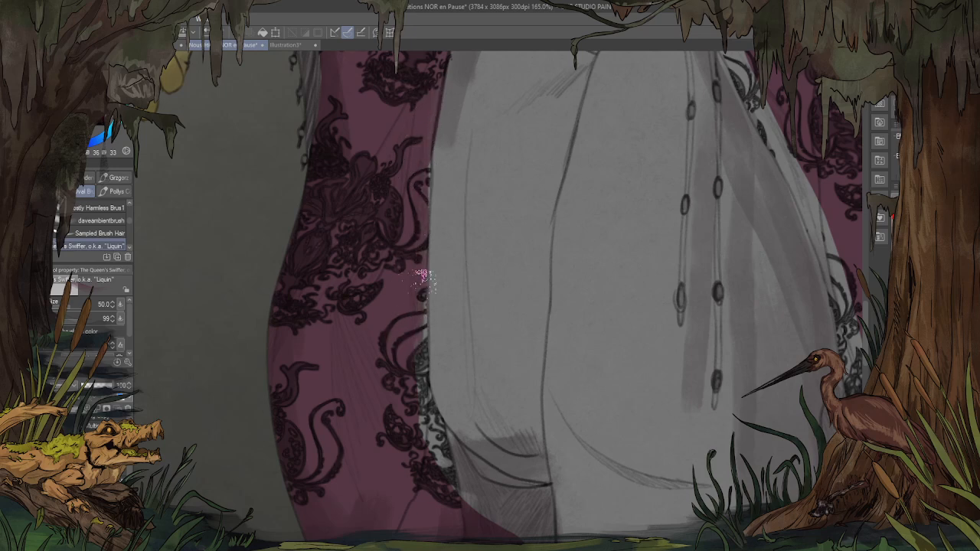
left_click_drag(425, 288, 423, 400)
mouse_move(422, 307)
left_mouse_down()
mouse_move(434, 425)
mouse_move(423, 383)
mouse_move(450, 457)
mouse_move(435, 475)
mouse_move(439, 429)
mouse_move(449, 496)
left_mouse_up()
scroll(477, 300, "down", 5)
key("h")
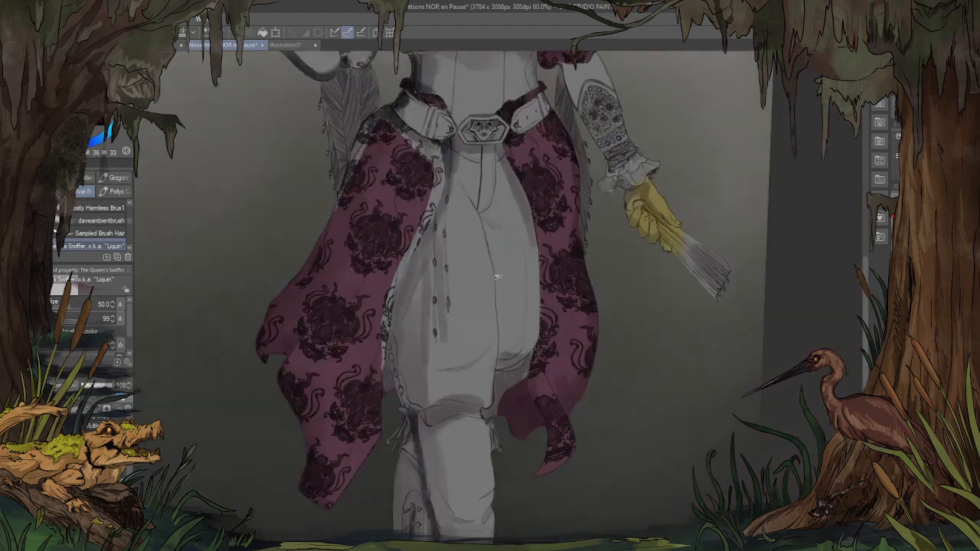
scroll(374, 353, "up", 3)
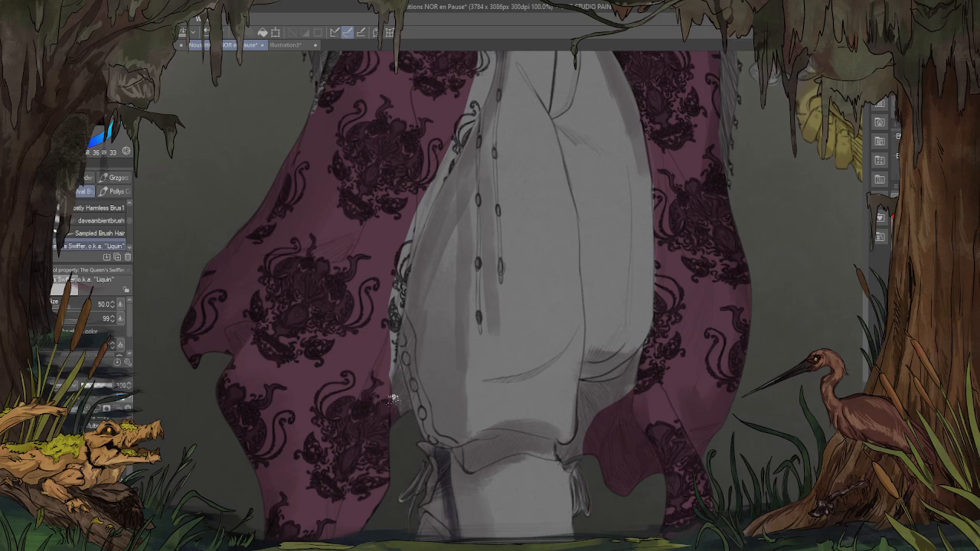
Step: Paint the grey strip along the coat panel's lower inner edge purple, beside the chain trim of the breeches
left_click_drag(392, 360, 414, 423)
mouse_move(390, 307)
left_mouse_down()
mouse_move(387, 370)
mouse_move(412, 218)
mouse_move(405, 255)
mouse_move(453, 132)
left_mouse_up()
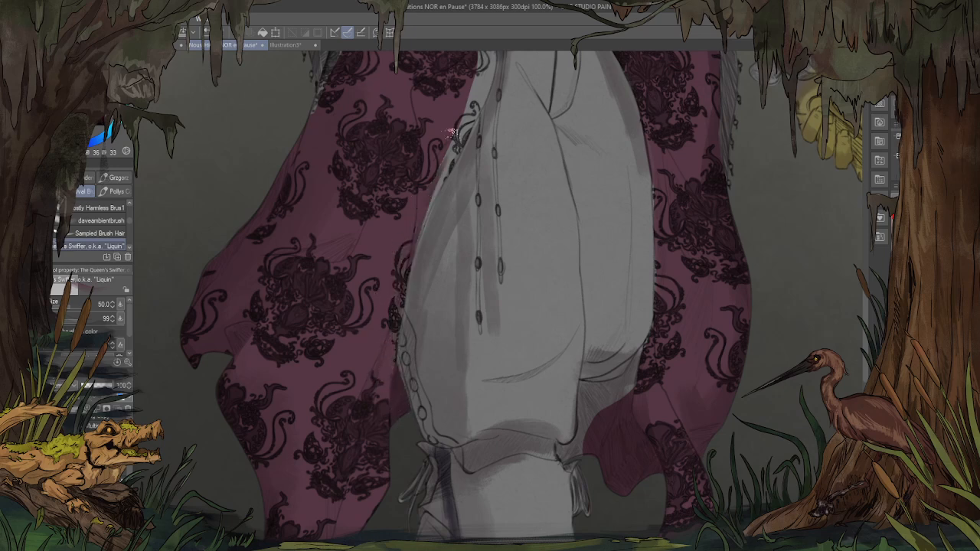
mouse_move(403, 273)
left_mouse_down()
mouse_move(461, 150)
mouse_move(405, 317)
left_mouse_up()
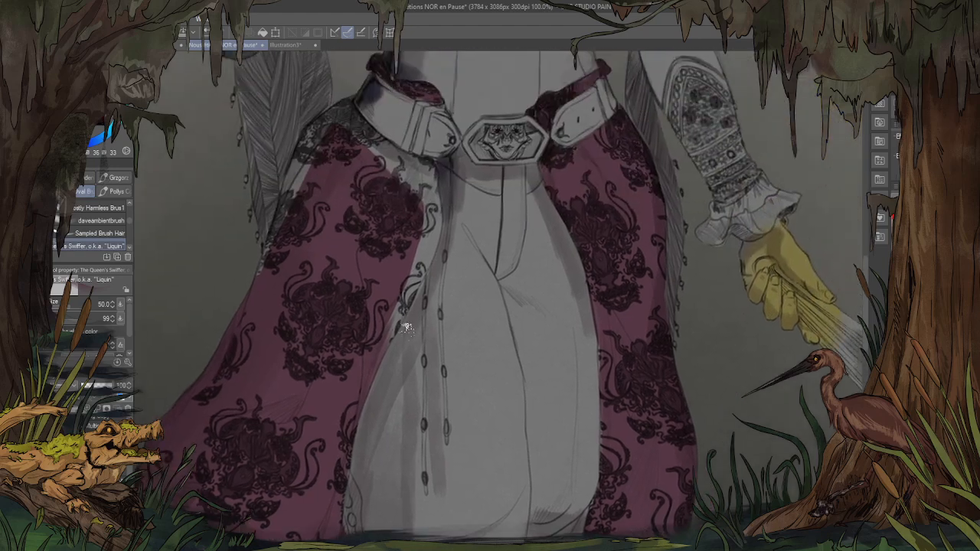
Step: Touch up the purple along the panel's inner edge beside the lacing cords at thigh height, undoing unwanted strokes
scroll(406, 326, "up", 1)
left_click_drag(350, 404, 426, 260)
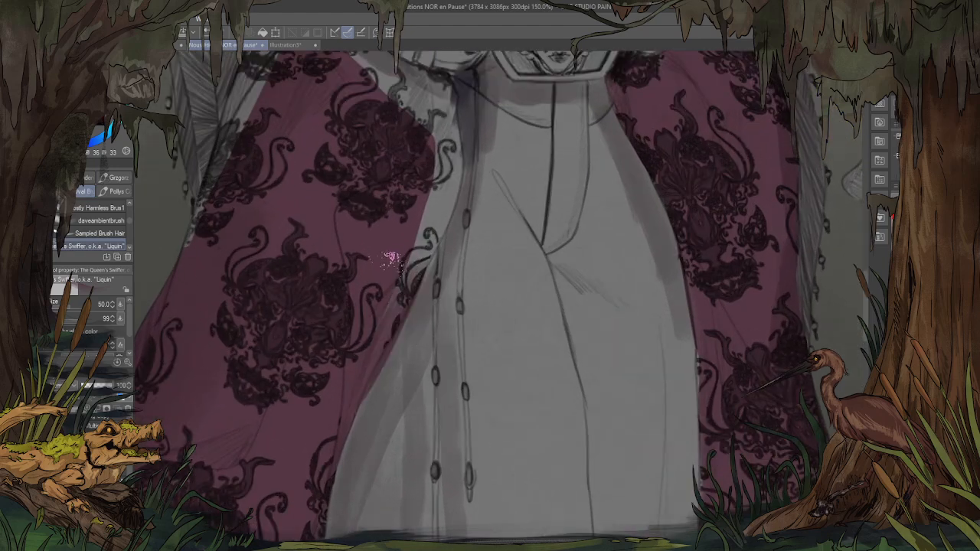
key("ctrl+z")
left_click_drag(335, 403, 418, 244)
left_click_drag(352, 389, 420, 240)
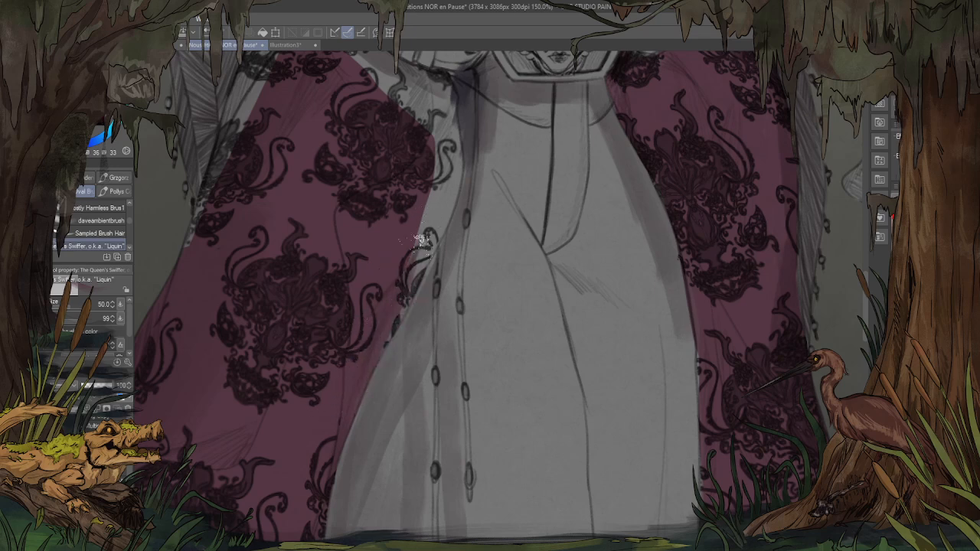
mouse_move(365, 355)
left_mouse_down()
mouse_move(421, 255)
mouse_move(429, 170)
left_mouse_up()
left_click_drag(388, 330, 455, 233)
key("ctrl+z")
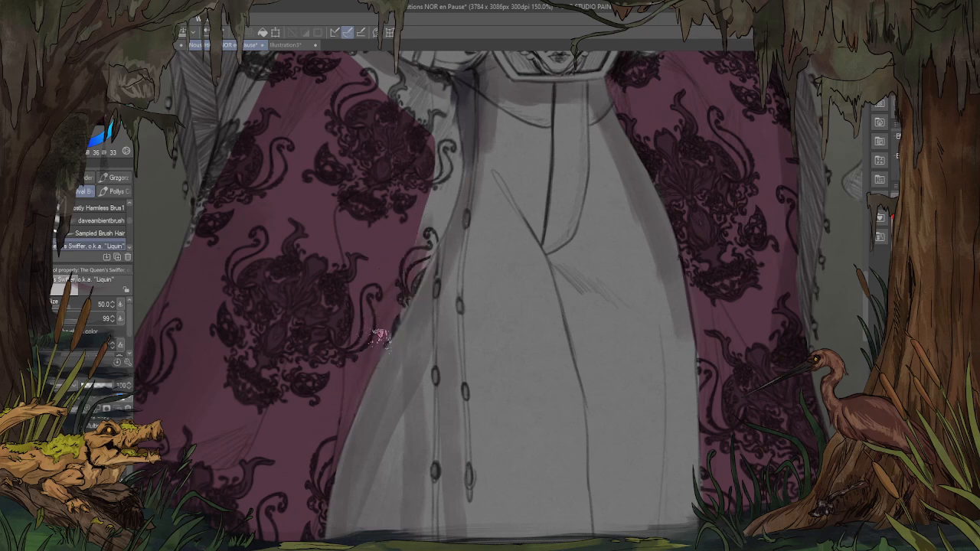
mouse_move(381, 334)
left_mouse_down()
mouse_move(448, 225)
mouse_move(439, 209)
mouse_move(466, 334)
left_mouse_up()
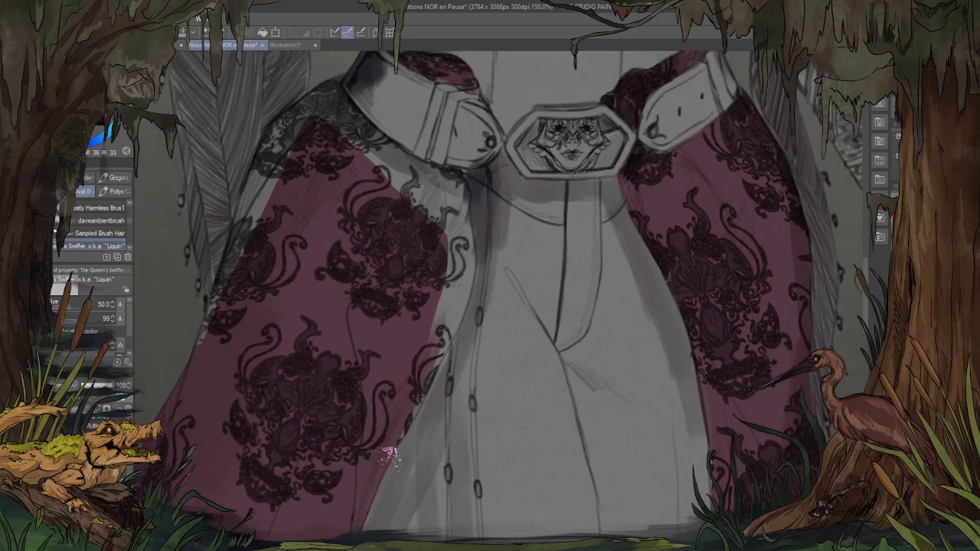
Step: Continue the purple up the panel's inner edge, past the curled ornaments towards the belt strap
left_click_drag(391, 452, 433, 355)
left_click_drag(412, 408, 461, 256)
mouse_move(440, 324)
left_mouse_down()
mouse_move(385, 160)
mouse_move(393, 164)
left_mouse_up()
Step: Fill the grey areas at the hip beside the feather and under the belt strap with purple, using a size 25 brush for the edges
left_click_drag(295, 161, 471, 241)
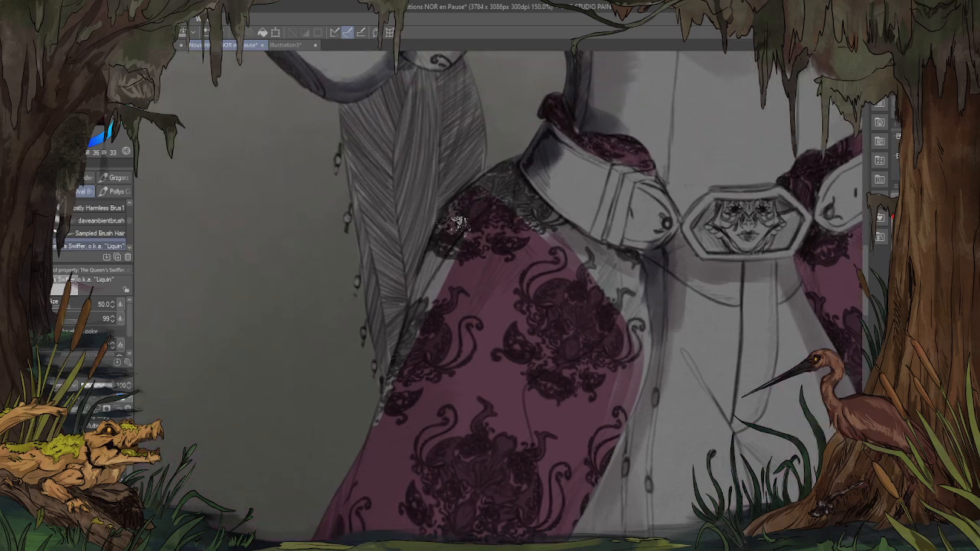
mouse_move(476, 203)
left_mouse_down()
mouse_move(521, 145)
mouse_move(510, 187)
left_mouse_up()
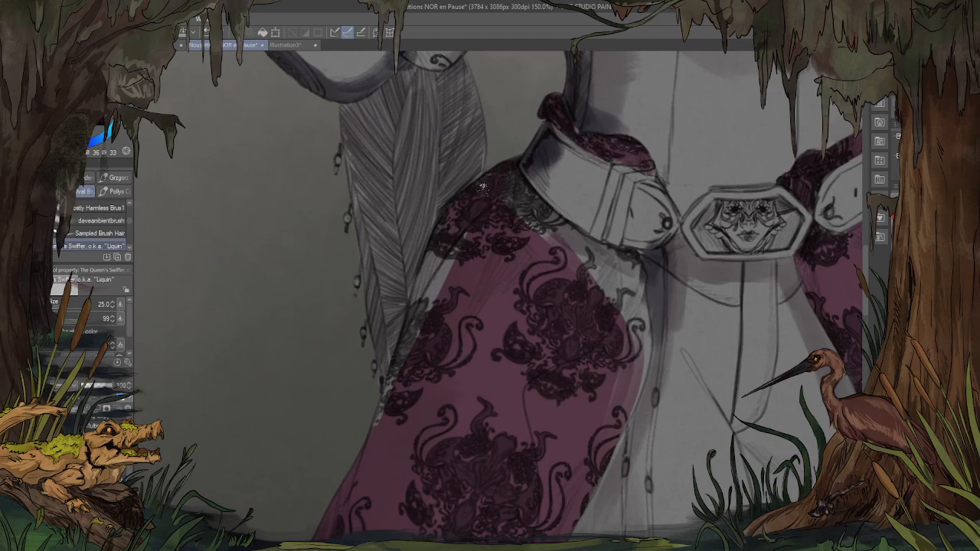
mouse_move(460, 215)
left_mouse_down()
mouse_move(422, 339)
mouse_move(438, 234)
mouse_move(404, 373)
mouse_move(428, 283)
mouse_move(378, 433)
left_mouse_up()
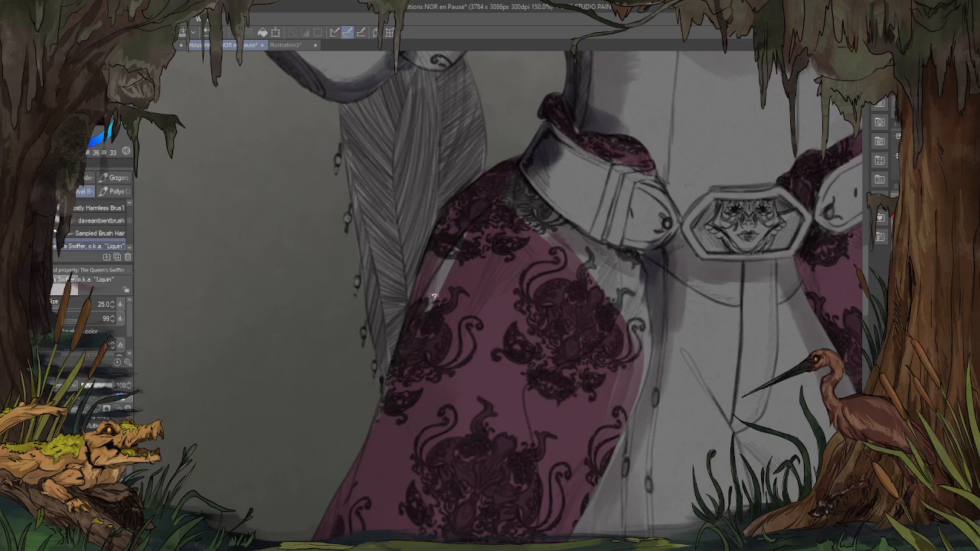
left_click_drag(433, 296, 429, 305)
mouse_move(559, 233)
left_mouse_down()
mouse_move(573, 246)
mouse_move(387, 211)
left_mouse_up()
mouse_move(339, 159)
left_mouse_down()
mouse_move(371, 202)
mouse_move(382, 197)
left_mouse_up()
mouse_move(346, 142)
left_mouse_down()
mouse_move(429, 230)
mouse_move(462, 234)
mouse_move(469, 337)
mouse_move(472, 307)
mouse_move(470, 326)
mouse_move(480, 328)
mouse_move(455, 365)
mouse_move(445, 240)
mouse_move(359, 193)
mouse_move(328, 159)
left_mouse_up()
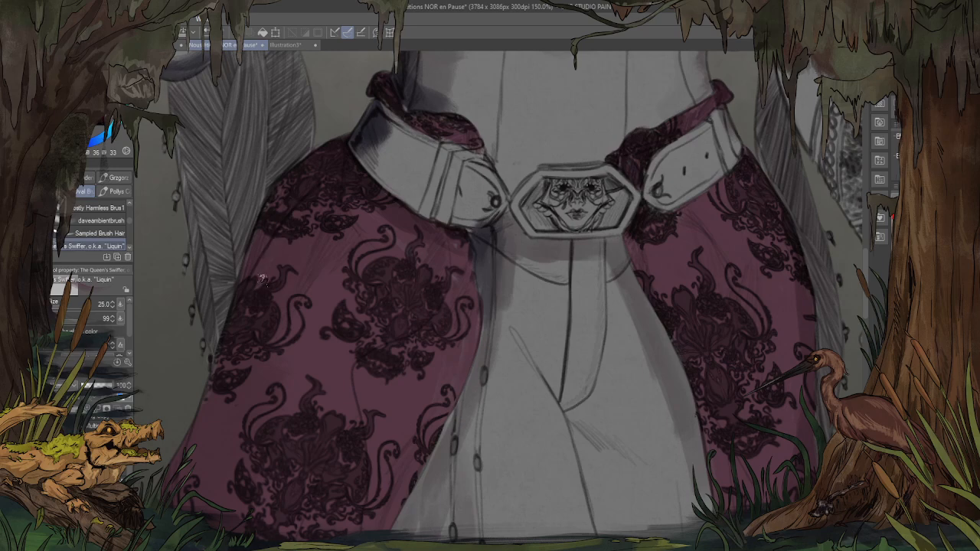
Step: Paint the outer part of the grey puff sleeve on the outstretched arm purple with a size 70 brush
scroll(263, 209, "down", 5)
scroll(479, 312, "down", 2)
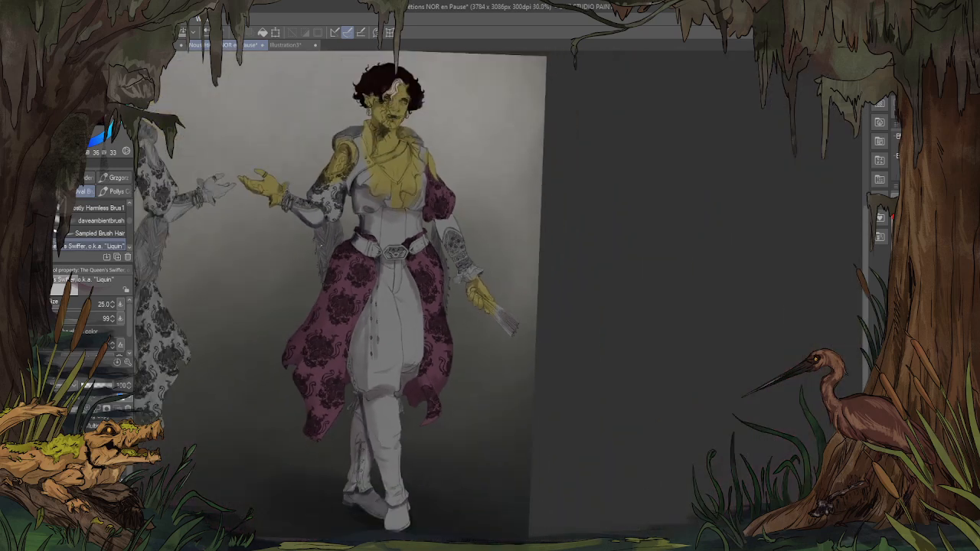
scroll(295, 229, "up", 6)
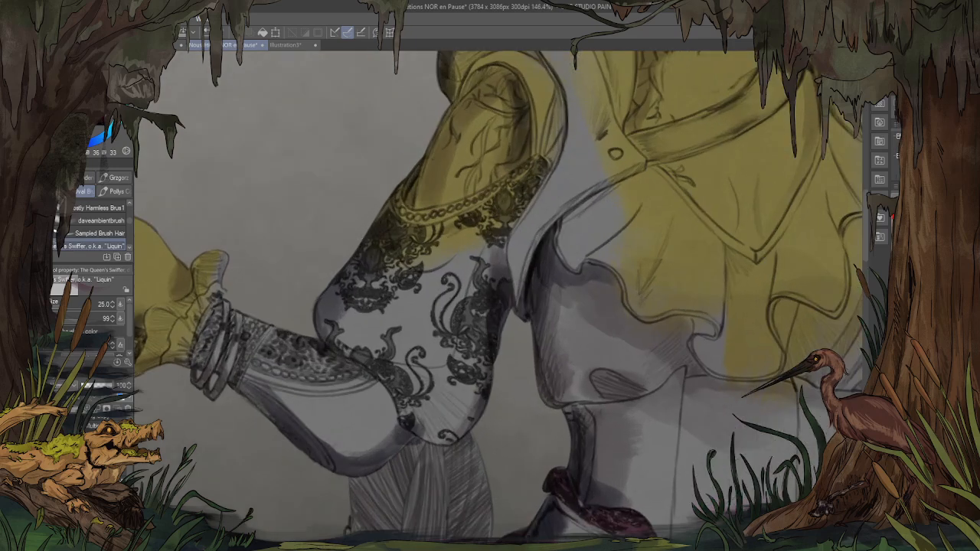
key("bracketright")
key("bracketright")
key("bracketright")
key("bracketright")
key("bracketright")
mouse_move(394, 328)
left_mouse_down()
mouse_move(345, 302)
mouse_move(360, 337)
mouse_move(383, 318)
mouse_move(422, 330)
mouse_move(387, 275)
left_mouse_up()
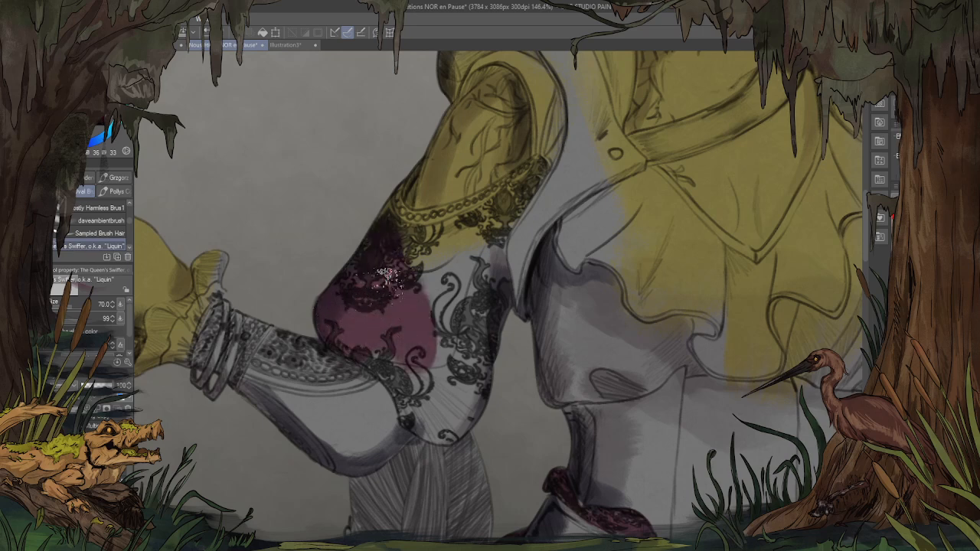
Step: Paint the sleeve's upper trim and the yellow overlap below the bare shoulder purple with a size 40 brush
key("bracketleft")
key("bracketleft")
key("bracketleft")
left_click_drag(497, 209, 527, 318)
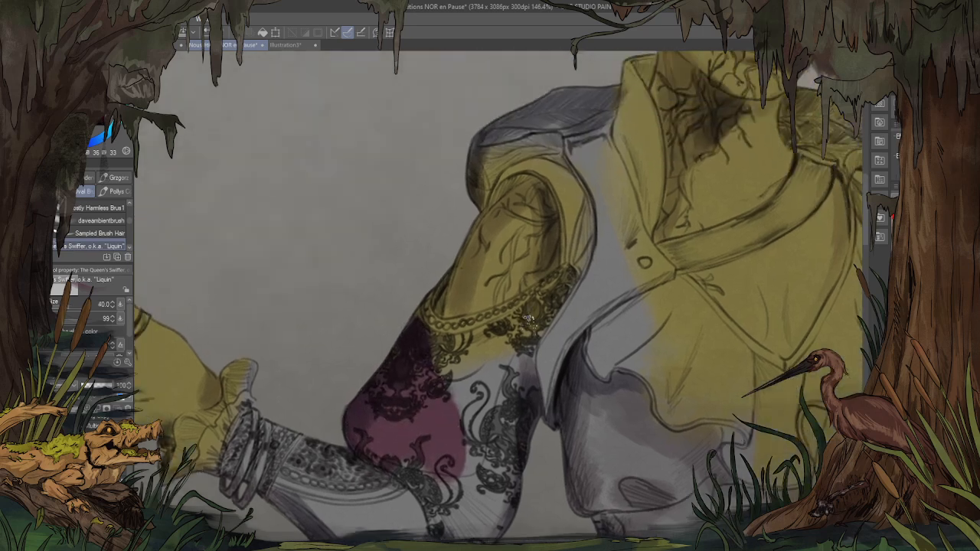
mouse_move(573, 291)
left_mouse_down()
mouse_move(543, 302)
mouse_move(573, 276)
mouse_move(524, 318)
mouse_move(576, 277)
mouse_move(543, 325)
mouse_move(487, 373)
left_mouse_up()
left_click_drag(431, 294, 445, 364)
mouse_move(501, 324)
left_mouse_down()
mouse_move(452, 332)
mouse_move(497, 317)
left_mouse_up()
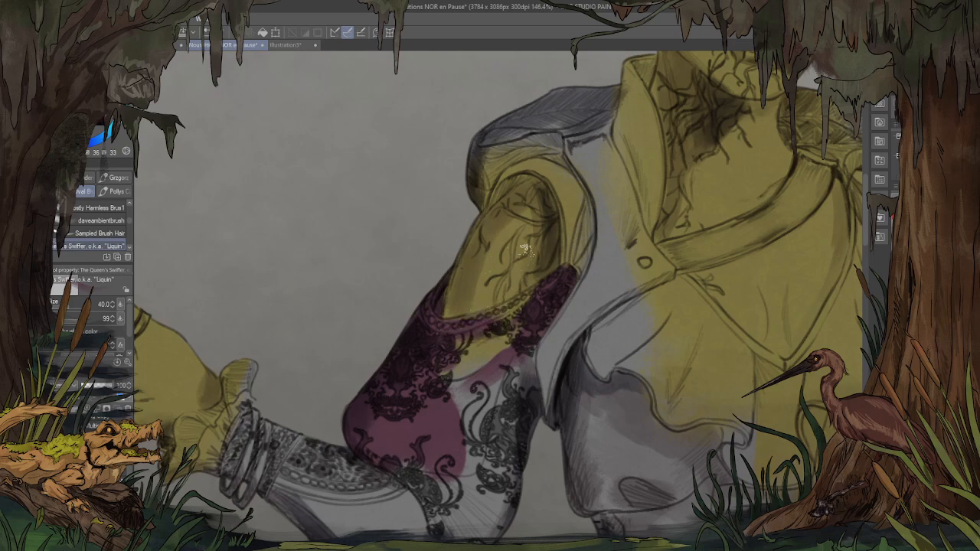
left_click_drag(528, 298, 466, 332)
mouse_move(530, 322)
left_mouse_down()
mouse_move(451, 359)
mouse_move(463, 391)
mouse_move(490, 404)
mouse_move(505, 360)
left_mouse_up()
Step: Cover the patterned inner side of the same puff sleeve, next to the torso, with purple
scroll(478, 410, "down", 5)
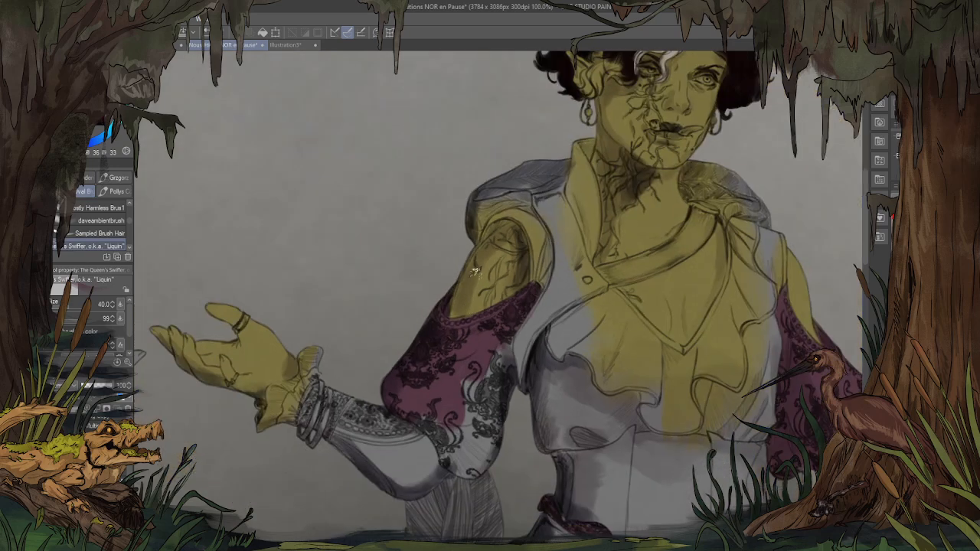
scroll(490, 437, "up", 6)
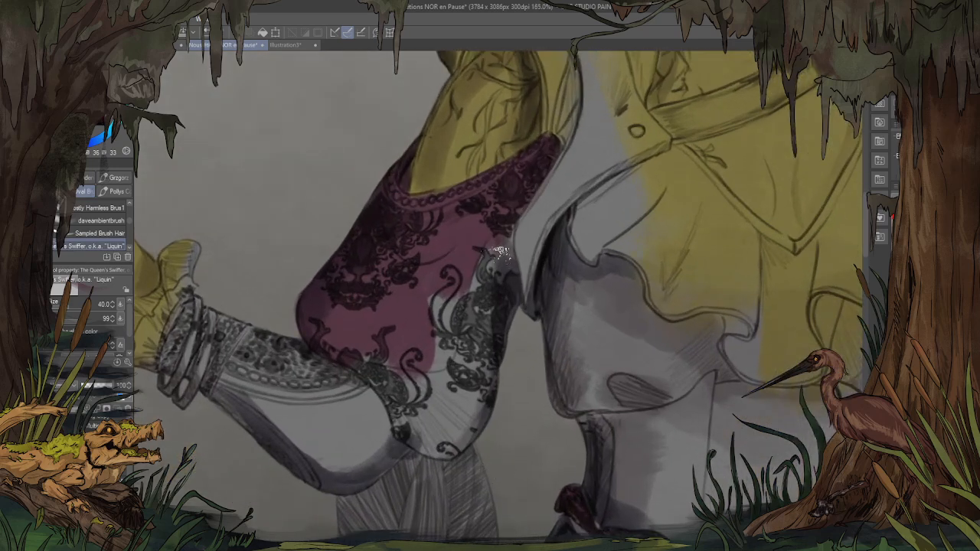
mouse_move(498, 245)
left_mouse_down()
mouse_move(505, 230)
mouse_move(510, 253)
mouse_move(487, 270)
mouse_move(468, 337)
mouse_move(441, 353)
mouse_move(452, 322)
mouse_move(465, 402)
left_mouse_up()
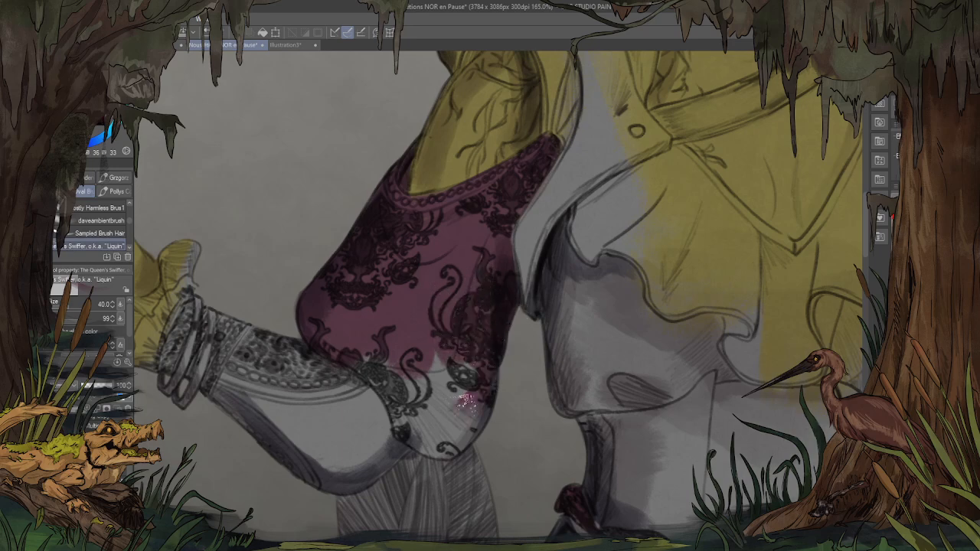
Step: Fill the remaining grey bottom of the puff sleeve at the elbow with purple, up to its outline
key("asciicircum")
key("asciicircum")
key("asciicircum")
key("asciicircum")
key("asciicircum")
key("asciicircum")
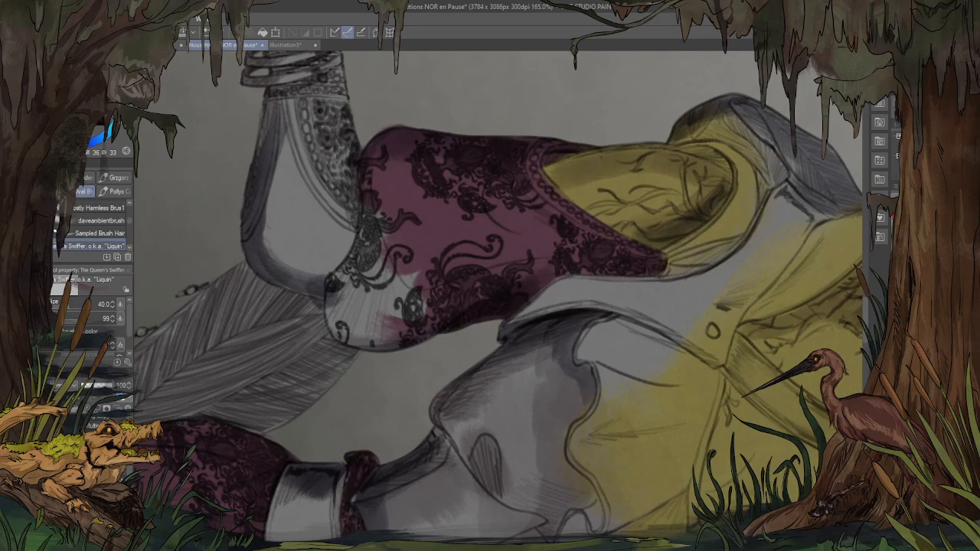
mouse_move(389, 186)
left_mouse_down()
mouse_move(383, 244)
mouse_move(378, 219)
mouse_move(367, 245)
mouse_move(374, 202)
mouse_move(367, 245)
mouse_move(371, 228)
mouse_move(341, 287)
mouse_move(352, 271)
mouse_move(340, 279)
mouse_move(349, 318)
left_mouse_up()
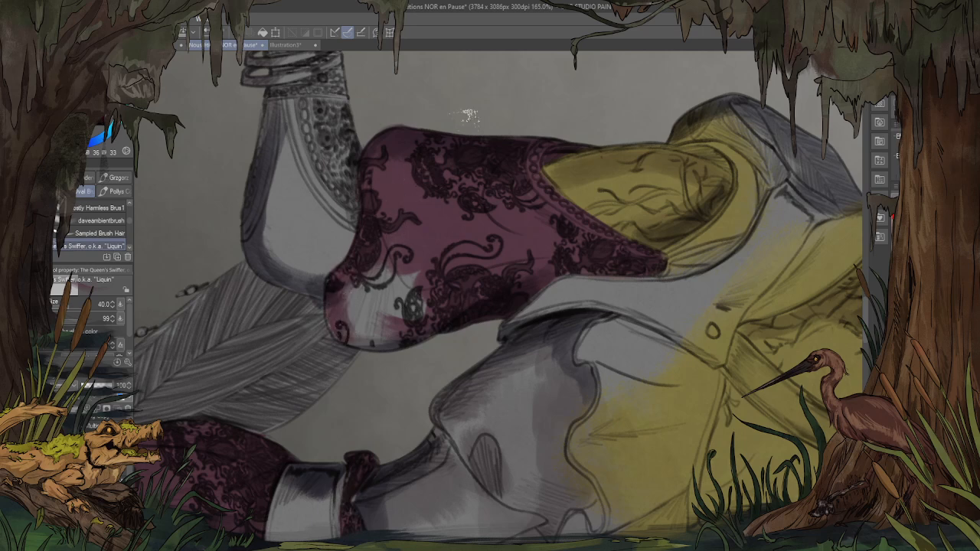
mouse_move(323, 249)
left_mouse_down()
mouse_move(357, 187)
mouse_move(416, 141)
mouse_move(484, 125)
mouse_move(540, 132)
mouse_move(494, 157)
mouse_move(484, 192)
mouse_move(506, 199)
mouse_move(521, 176)
mouse_move(553, 167)
mouse_move(521, 303)
left_mouse_up()
key("minus")
key("minus")
key("minus")
key("minus")
key("minus")
key("minus")
scroll(433, 376, "down", 3)
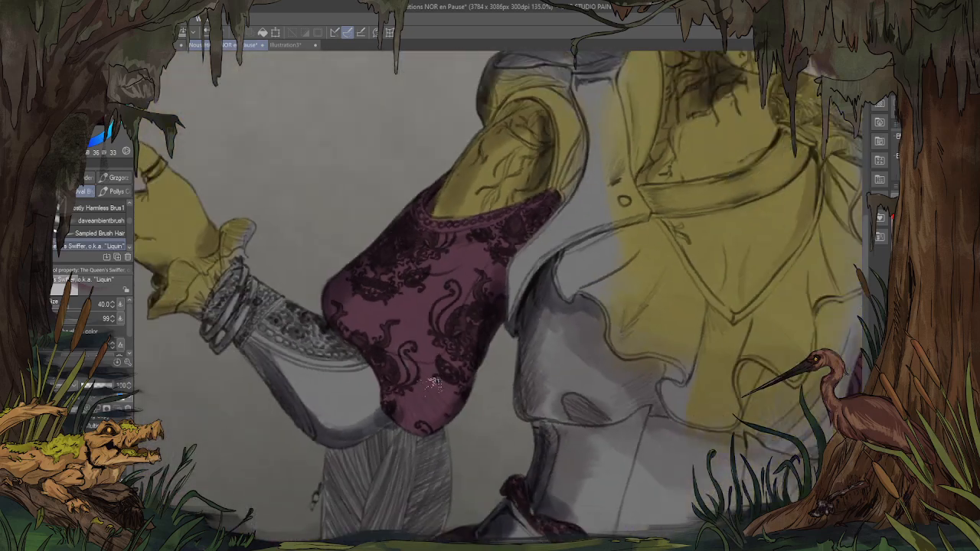
Step: Examine the whole figure to check the purple coat and sleeves and the areas still left grey
key("minus")
key("minus")
key("minus")
key("minus")
scroll(374, 204, "down", 3)
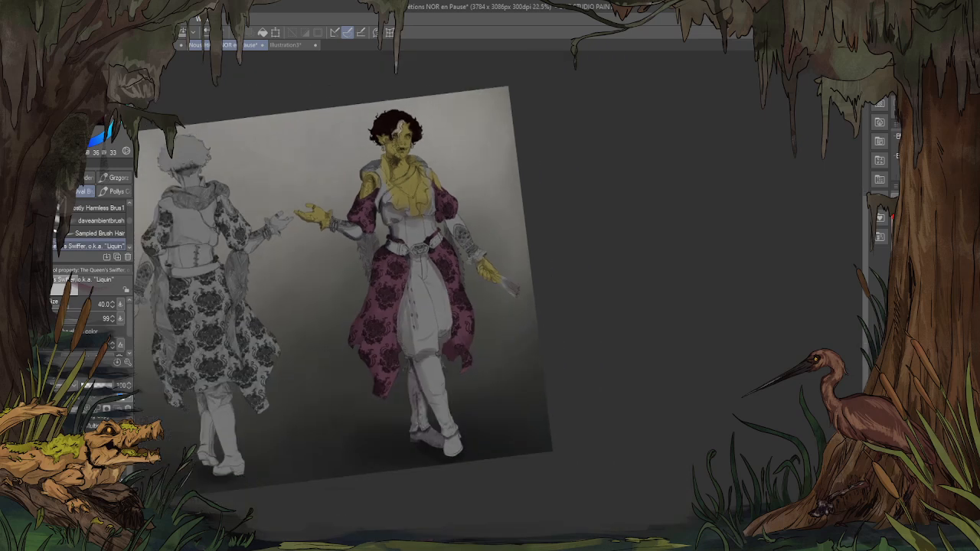
scroll(384, 340, "up", 1)
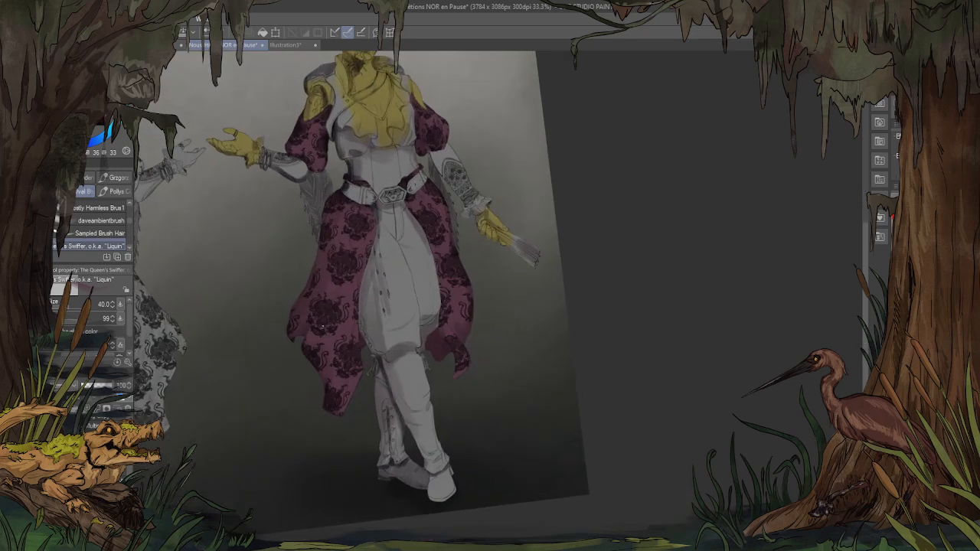
scroll(379, 108, "up", 1)
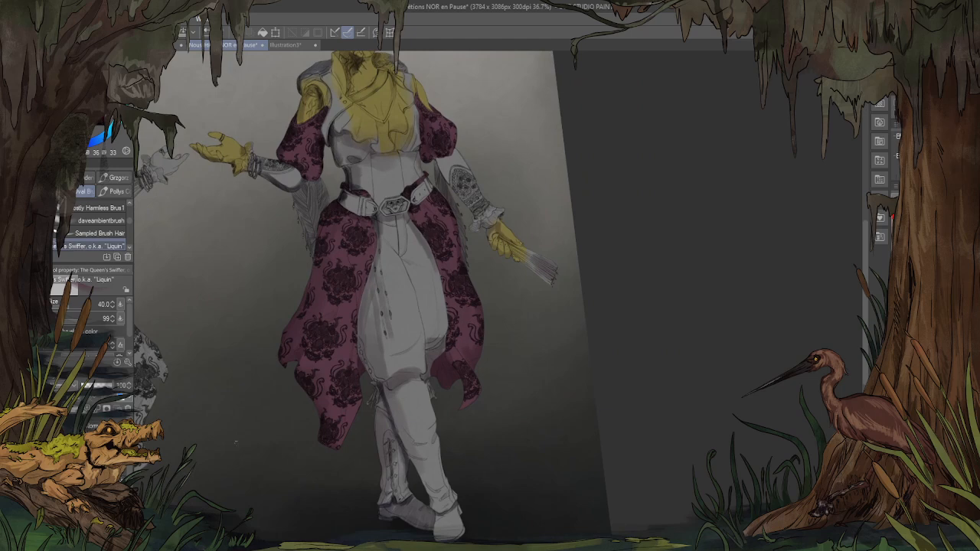
scroll(376, 371, "down", 3)
scroll(375, 371, "up", 4)
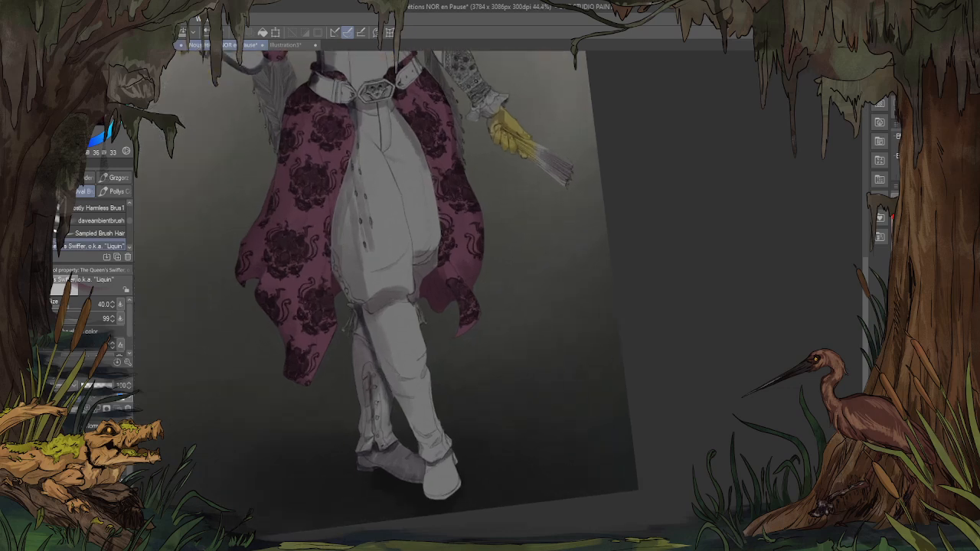
Step: Sample the green of the trousers from the coloured outfit sketches in Illustration4 and return to the front-view figure
left_click(179, 46)
scroll(376, 207, "down", 4)
scroll(366, 415, "up", 2)
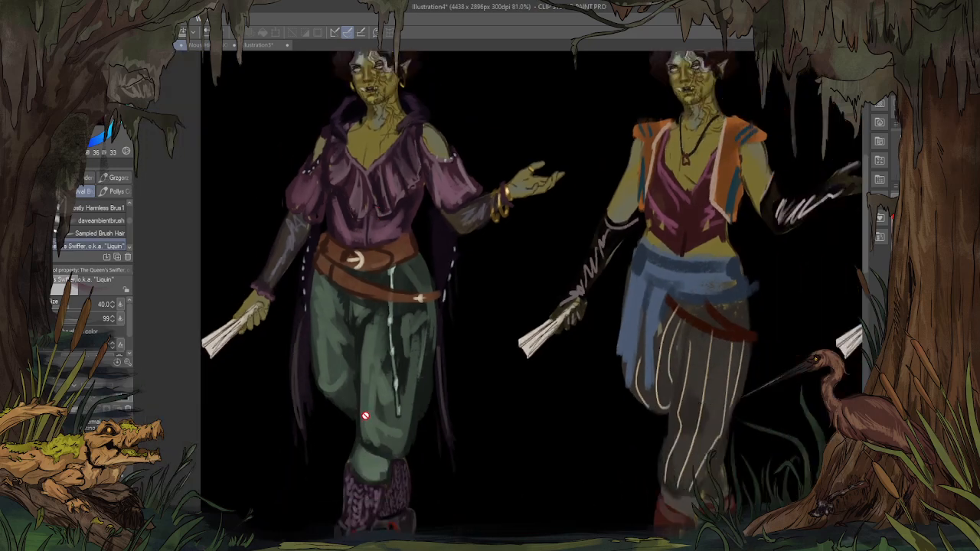
left_click(223, 46)
scroll(353, 94, "down", 3)
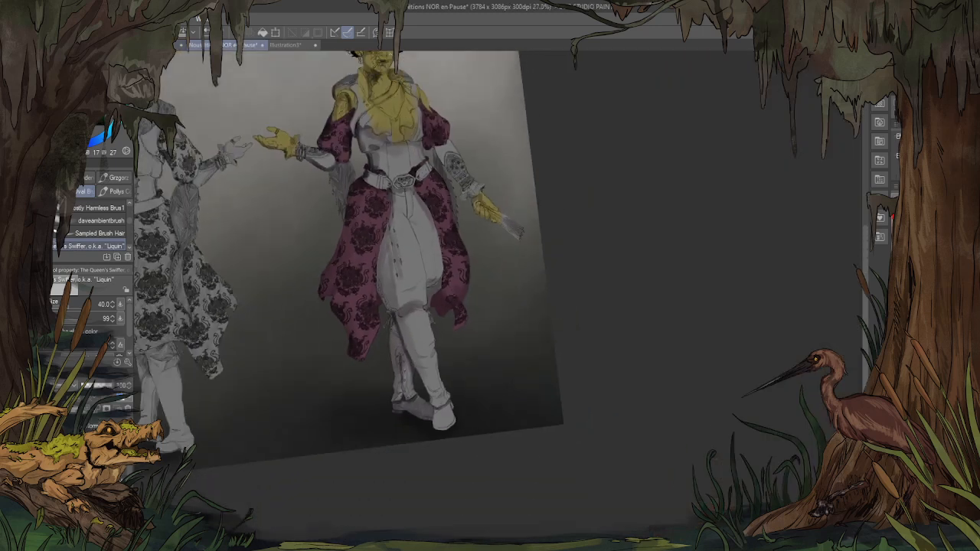
scroll(378, 156, "up", 3)
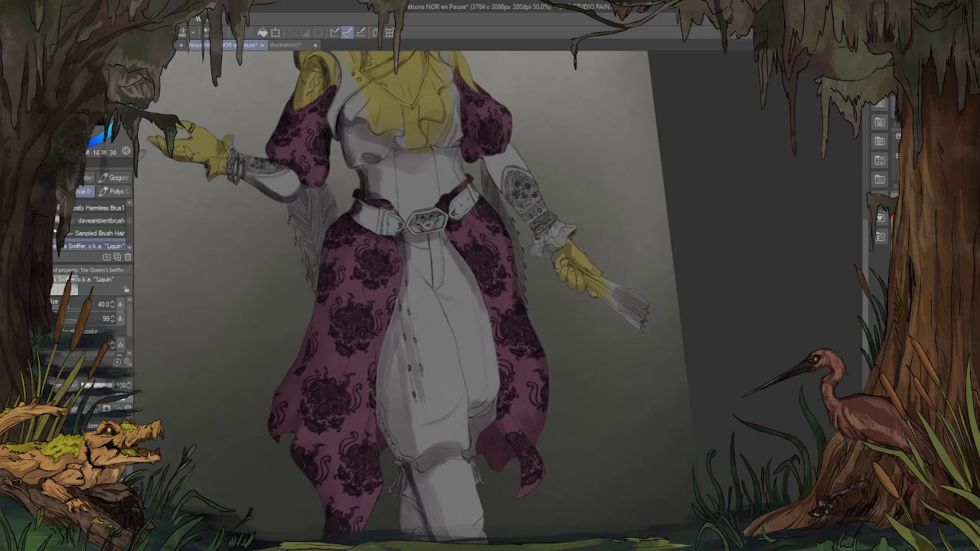
Step: Block in the breeches with the sampled green from the waist towards the knees, using a size 150 brush
key("]")
key("]")
key("]")
key("]")
key("]")
key("]")
key("]")
mouse_move(435, 264)
left_mouse_down()
mouse_move(448, 346)
mouse_move(462, 346)
mouse_move(478, 374)
mouse_move(483, 324)
mouse_move(479, 332)
mouse_move(467, 290)
mouse_move(437, 305)
mouse_move(446, 267)
mouse_move(414, 258)
mouse_move(439, 239)
mouse_move(411, 283)
mouse_move(413, 398)
mouse_move(398, 369)
mouse_move(406, 333)
mouse_move(379, 395)
left_mouse_up()
scroll(382, 327, "down", 3)
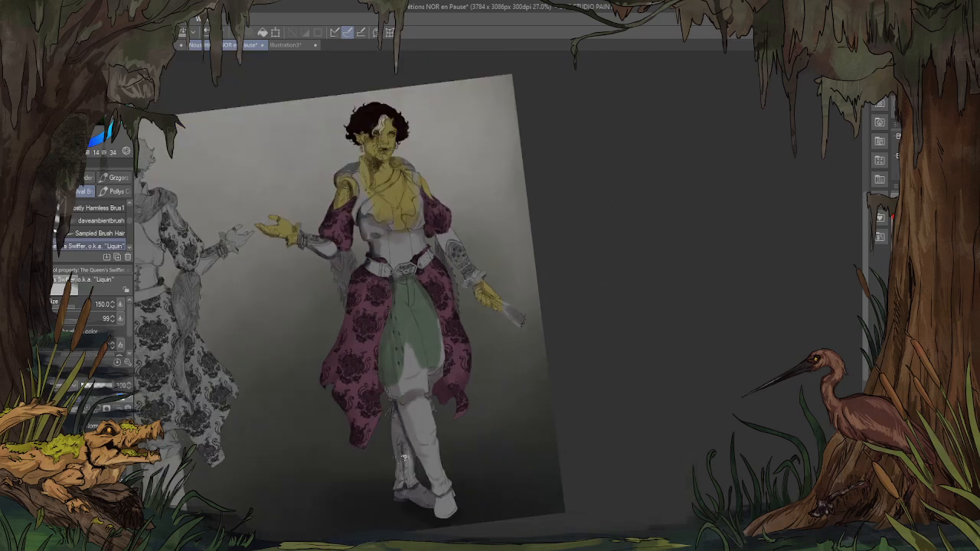
scroll(403, 451, "up", 5)
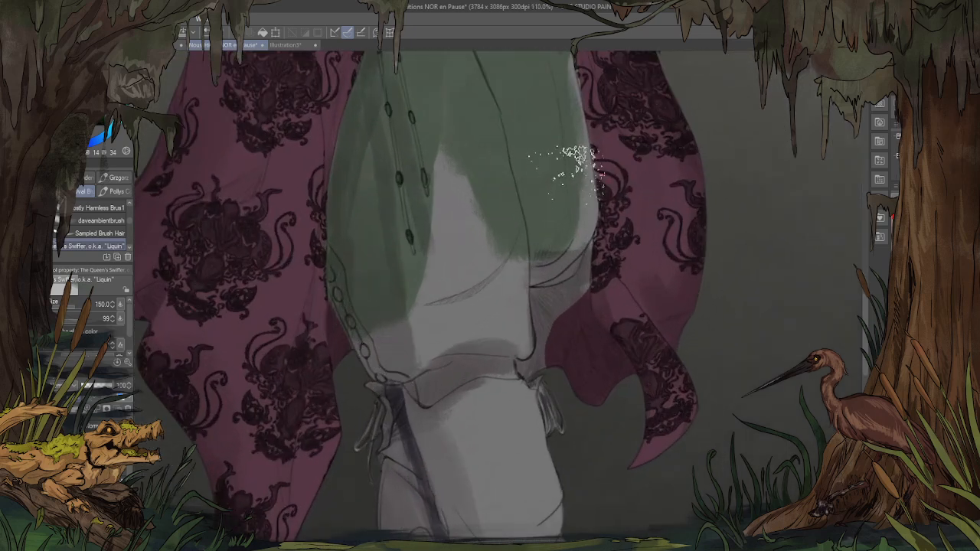
mouse_move(578, 157)
left_mouse_down()
mouse_move(564, 178)
mouse_move(557, 167)
mouse_move(539, 195)
left_mouse_up()
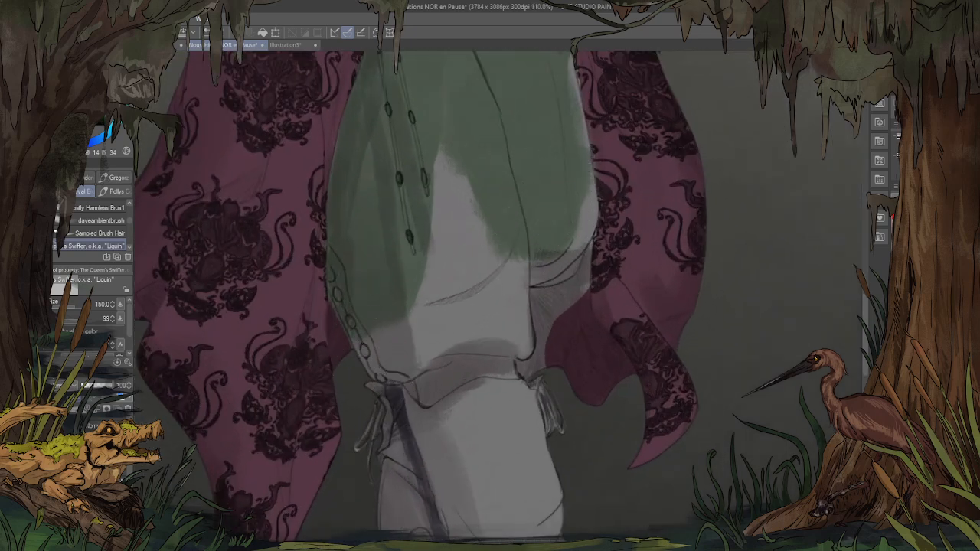
Step: Fill the grey coat lining behind the knee with dark purple, using a size 50 brush and size 25 along the edges
left_click_drag(644, 256, 617, 293)
scroll(526, 360, "up", 2)
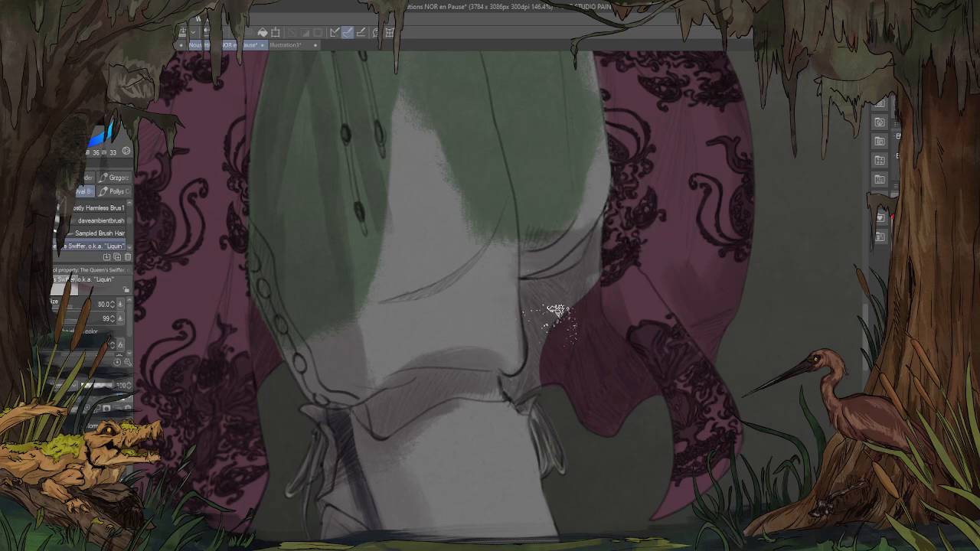
mouse_move(556, 309)
left_mouse_down()
mouse_move(657, 219)
mouse_move(603, 242)
mouse_move(587, 269)
left_mouse_up()
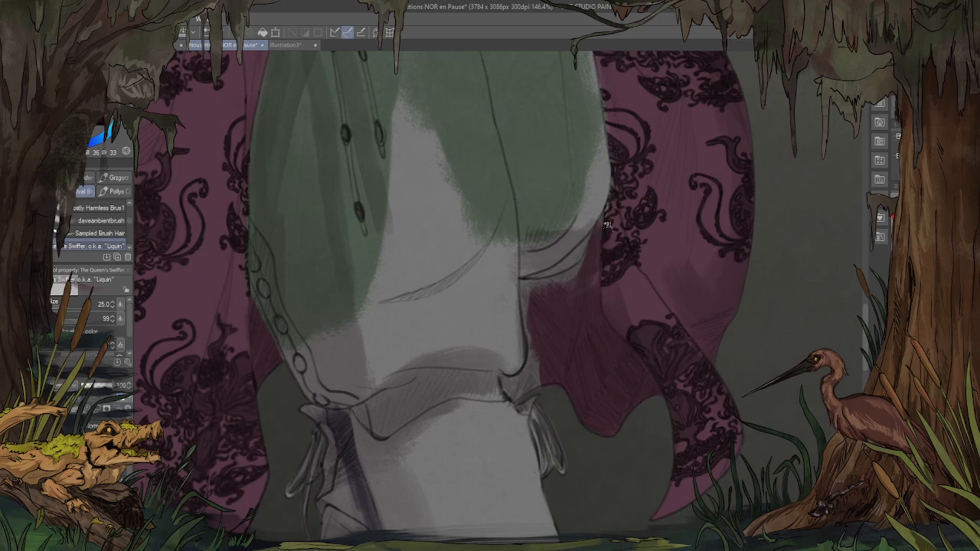
mouse_move(607, 225)
left_mouse_down()
mouse_move(584, 260)
mouse_move(547, 284)
mouse_move(526, 326)
mouse_move(536, 343)
mouse_move(517, 389)
mouse_move(550, 371)
left_mouse_up()
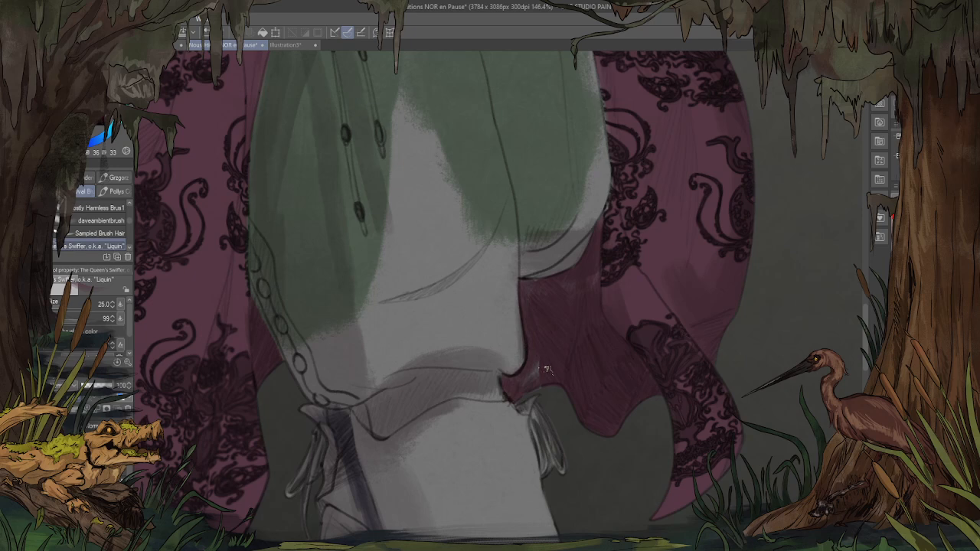
left_click_drag(552, 362, 554, 372)
scroll(527, 385, "down", 3)
scroll(538, 228, "up", 4)
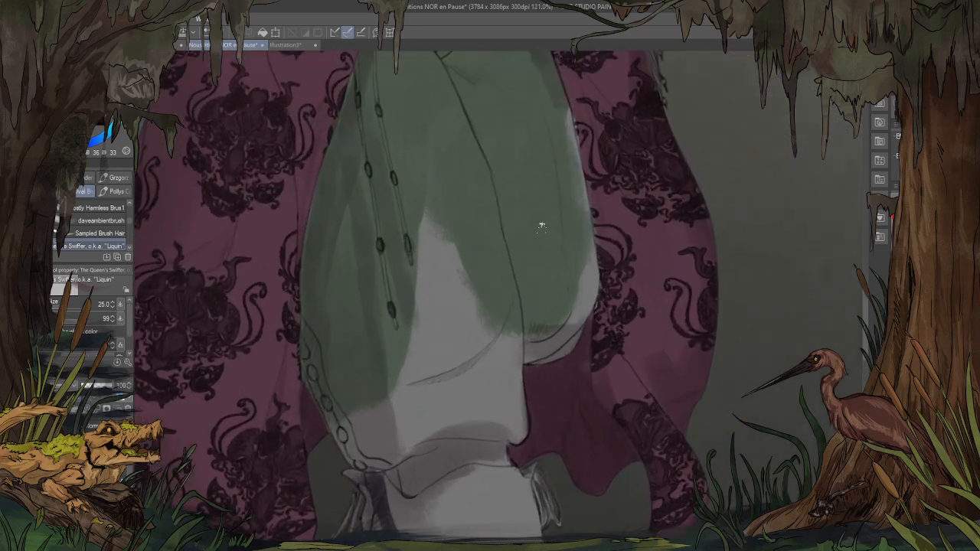
Step: Undo the latest dark purple strokes on the coat lining behind the knee
scroll(522, 315, "down", 1)
scroll(522, 314, "down", 3)
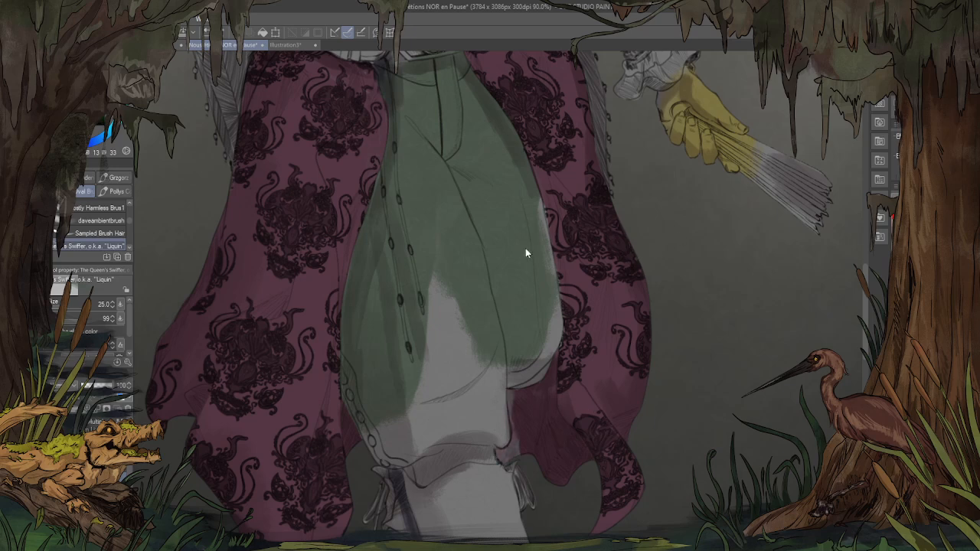
key("ctrl+z")
key("ctrl+z")
key("ctrl+z")
key("ctrl+z")
key("ctrl+z")
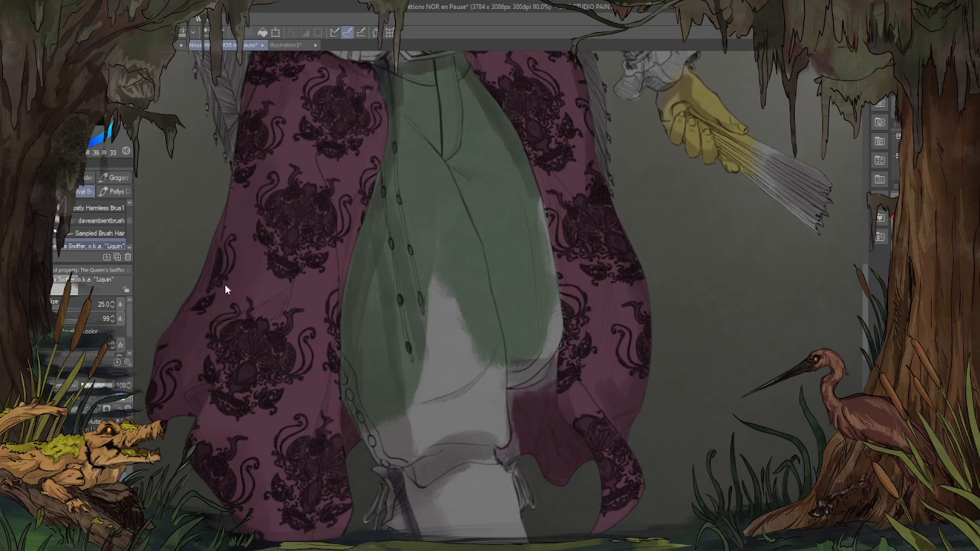
key("ctrl+y")
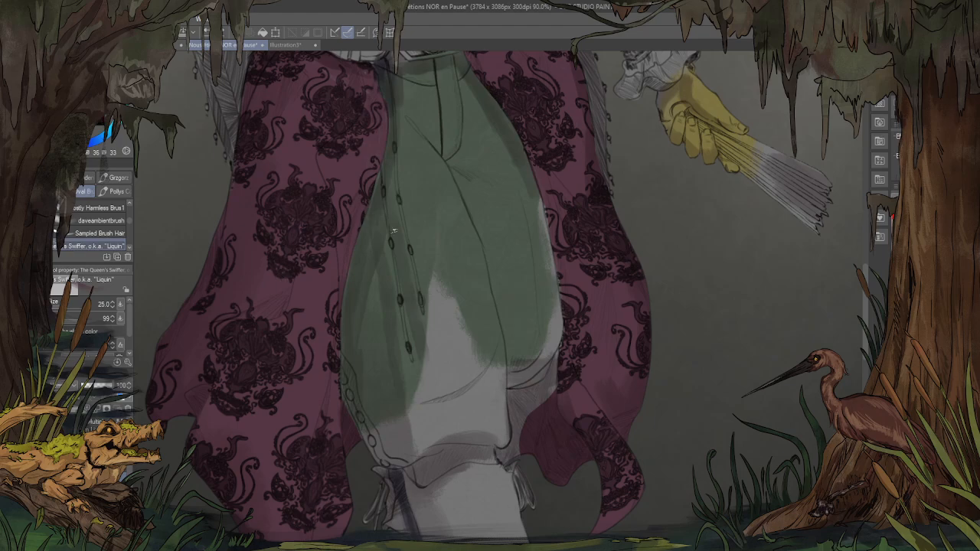
Step: Repaint the grey coat lining behind the knee with dark purple, using a size 40 brush
scroll(441, 315, "up", 2)
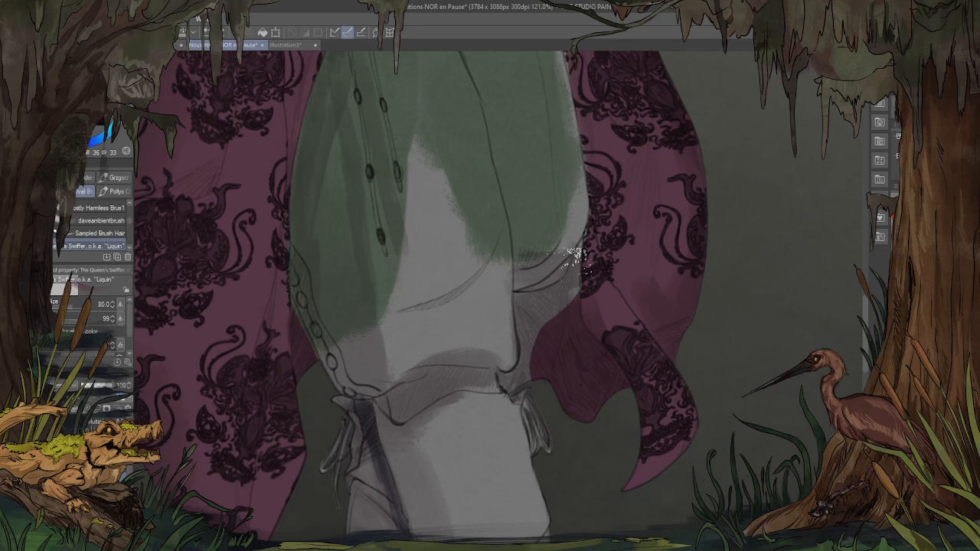
left_click_drag(597, 240, 571, 288)
key("[")
key("[")
key("[")
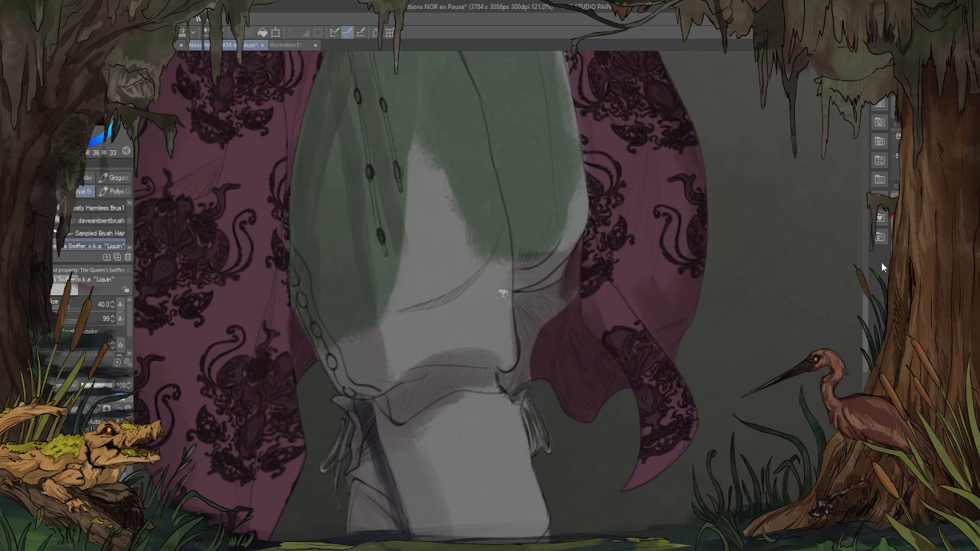
key("ctrl+z")
mouse_move(592, 253)
left_mouse_down()
mouse_move(530, 299)
mouse_move(530, 312)
mouse_move(526, 297)
mouse_move(534, 354)
mouse_move(515, 382)
mouse_move(558, 356)
mouse_move(531, 371)
mouse_move(540, 324)
mouse_move(582, 291)
left_mouse_up()
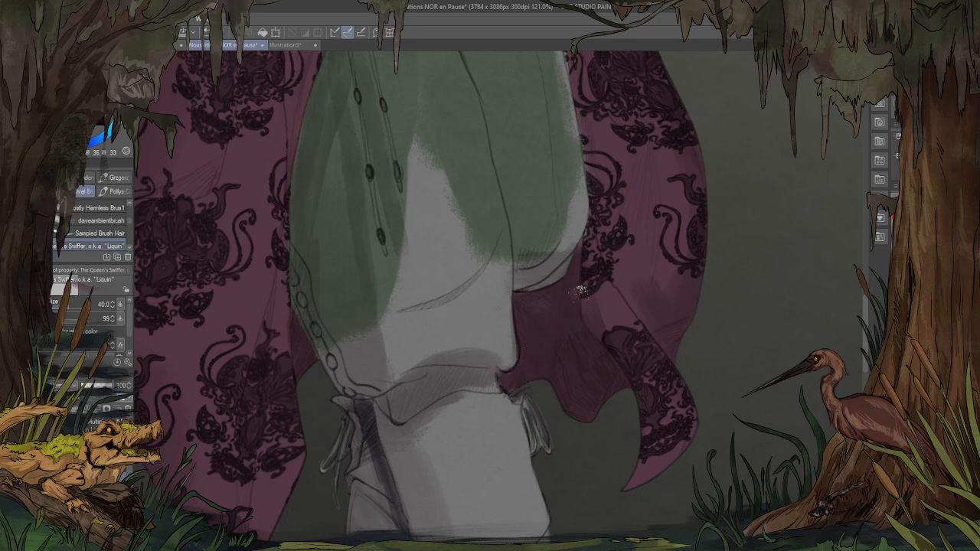
Step: Clean up the purple overspill along the knee edge with the Hard eraser at size 80
key("e")
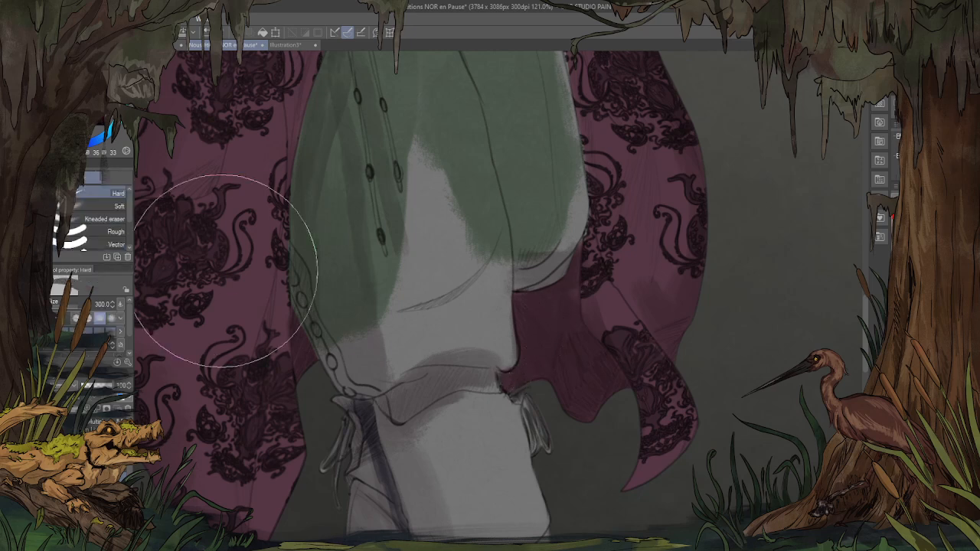
key("bracketleft")
key("bracketleft")
key("bracketleft")
key("bracketleft")
key("bracketleft")
key("bracketleft")
key("bracketleft")
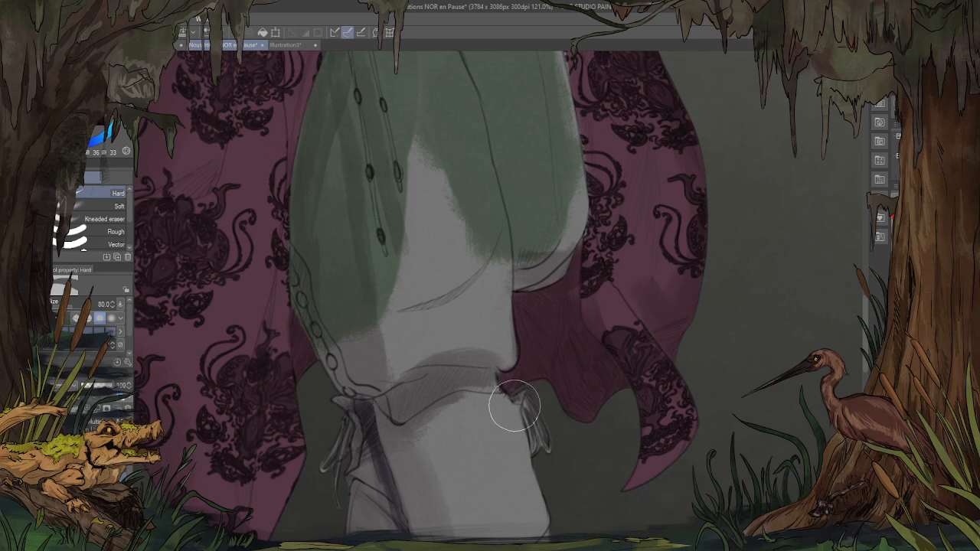
mouse_move(496, 354)
left_mouse_down()
mouse_move(503, 344)
mouse_move(505, 360)
left_mouse_up()
scroll(429, 365, "down", 3)
scroll(464, 208, "up", 2)
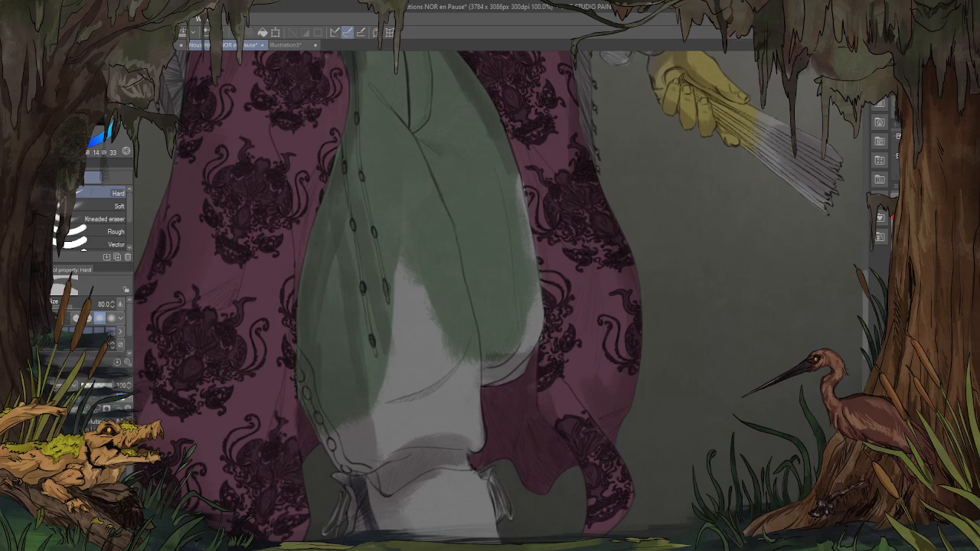
Step: Paint the remaining grey areas of the breeches green down to just below the knee, using a size 170 brush
key("b")
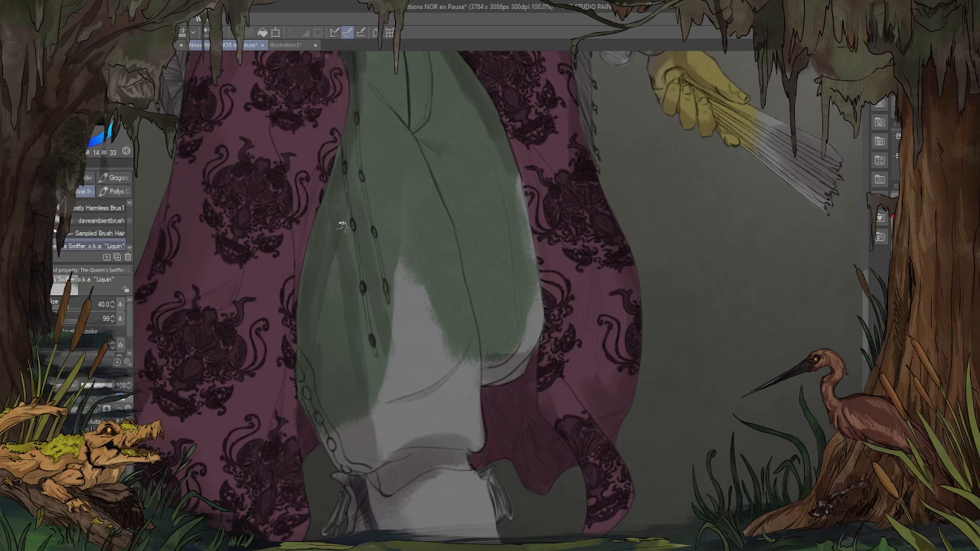
key("bracketright")
key("bracketright")
key("bracketright")
key("bracketright")
key("bracketright")
key("bracketright")
key("bracketright")
key("bracketright")
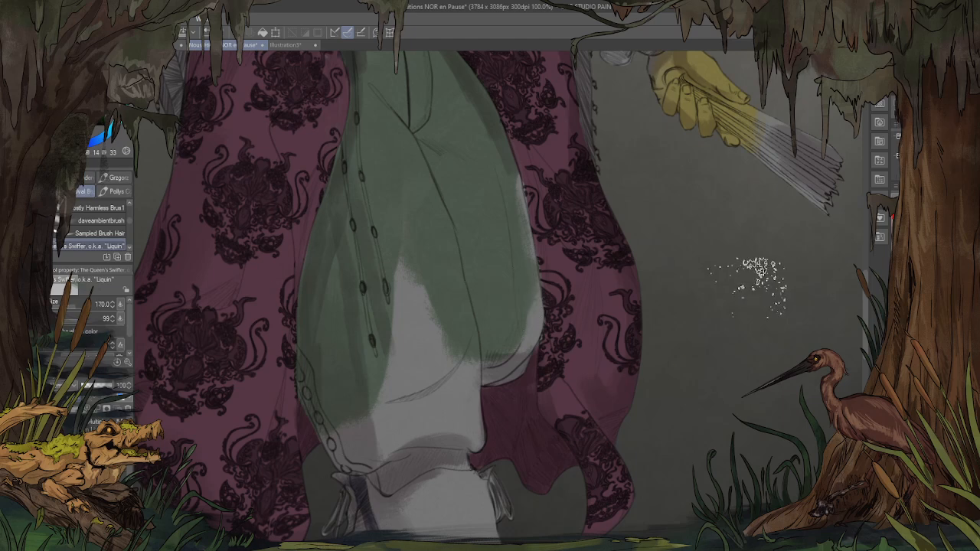
mouse_move(538, 191)
left_mouse_down()
mouse_move(556, 235)
mouse_move(546, 224)
mouse_move(517, 231)
mouse_move(503, 336)
mouse_move(478, 356)
mouse_move(471, 339)
mouse_move(409, 300)
mouse_move(353, 338)
mouse_move(369, 418)
mouse_move(391, 425)
mouse_move(429, 349)
mouse_move(426, 458)
mouse_move(408, 426)
mouse_move(432, 377)
mouse_move(526, 462)
mouse_move(507, 407)
mouse_move(469, 383)
mouse_move(549, 308)
mouse_move(557, 328)
mouse_move(473, 241)
mouse_move(403, 196)
mouse_move(402, 241)
mouse_move(331, 269)
left_mouse_up()
scroll(331, 269, "down", 3)
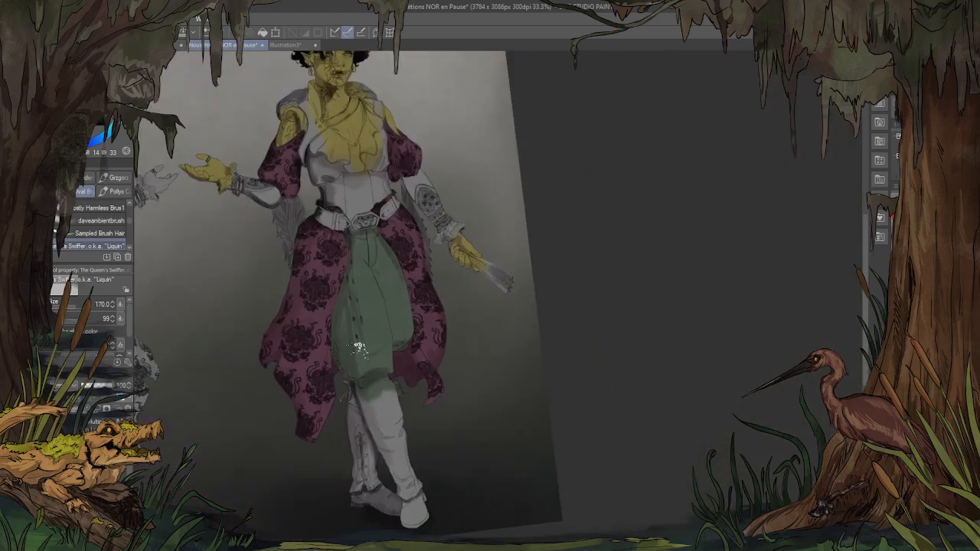
Step: Sample a reddish brown for the boots from the outfit sketches in Illustration4 and return to the front-view figure
scroll(347, 416, "up", 2)
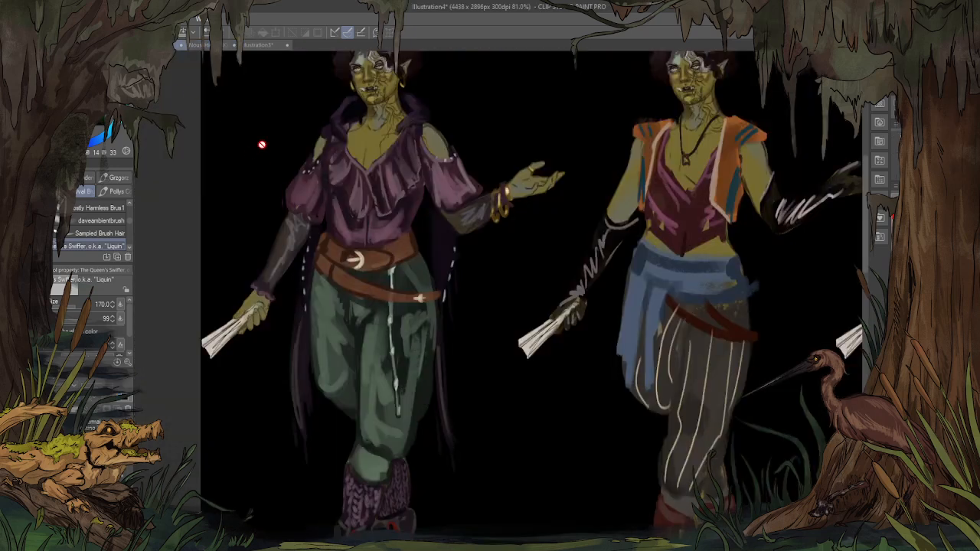
scroll(262, 143, "down", 3)
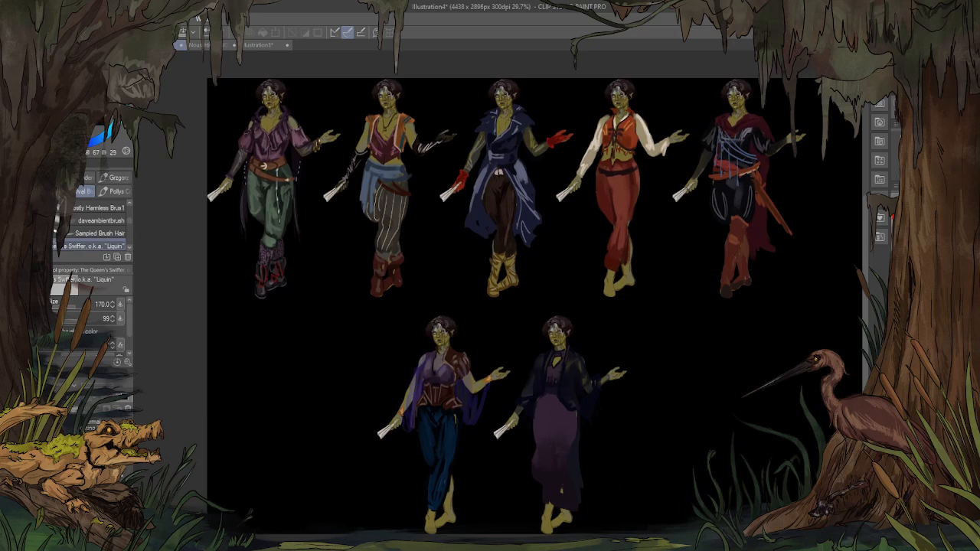
left_click(227, 45)
Step: Block in the shafts of both boots with the sampled reddish brown from below the knees to the ankles, using a size 170 brush
scroll(268, 66, "down", 2)
scroll(310, 119, "up", 2)
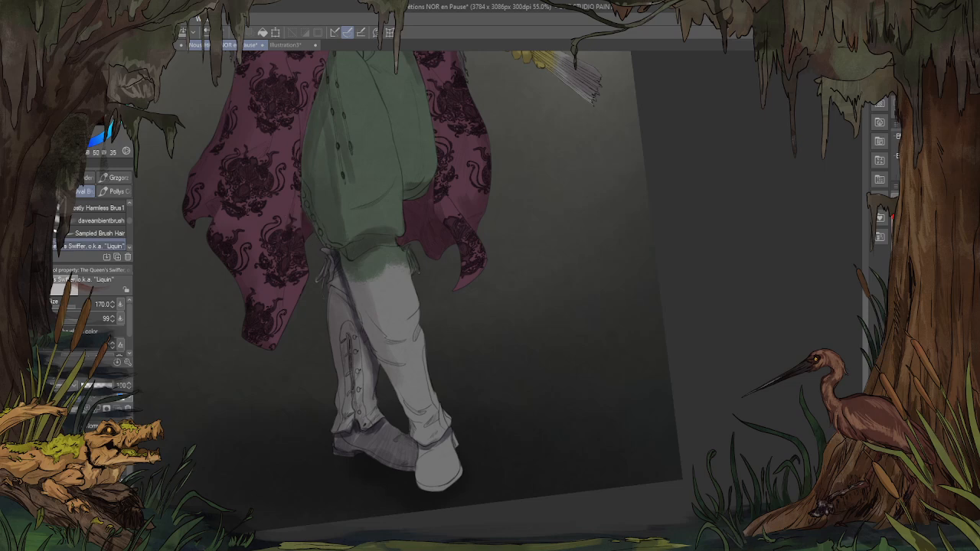
mouse_move(435, 274)
left_mouse_down()
mouse_move(409, 317)
mouse_move(409, 359)
mouse_move(419, 383)
mouse_move(442, 393)
mouse_move(442, 416)
mouse_move(437, 364)
mouse_move(408, 299)
mouse_move(390, 312)
mouse_move(396, 293)
mouse_move(350, 403)
mouse_move(369, 409)
mouse_move(350, 276)
mouse_move(396, 294)
mouse_move(416, 291)
mouse_move(415, 279)
mouse_move(392, 320)
left_mouse_up()
scroll(393, 316, "up", 4)
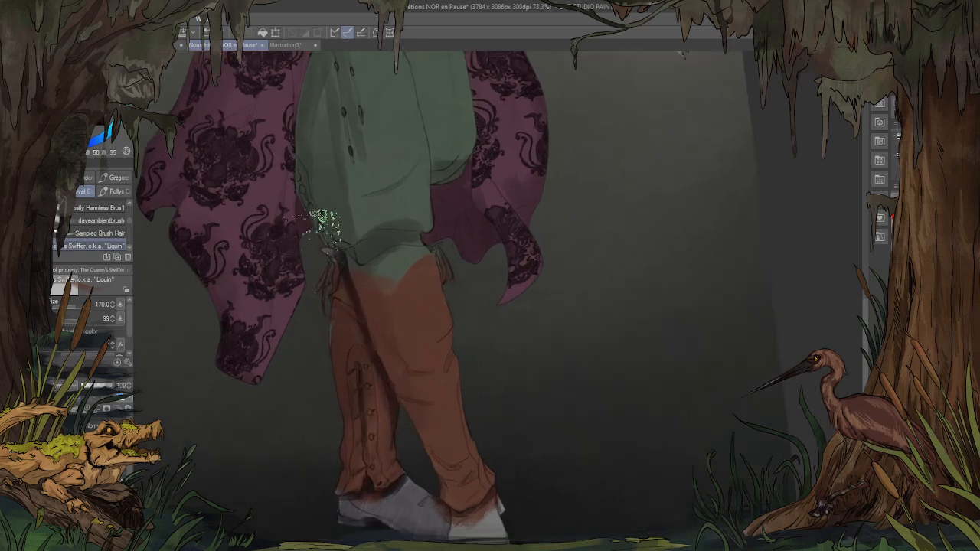
Step: Paint the rust-orange leggings up to the green breeches' hem, including the side ties, using a size 40 brush
key("bracketleft")
key("bracketleft")
key("bracketleft")
key("bracketleft")
key("bracketleft")
key("bracketleft")
key("bracketleft")
key("bracketleft")
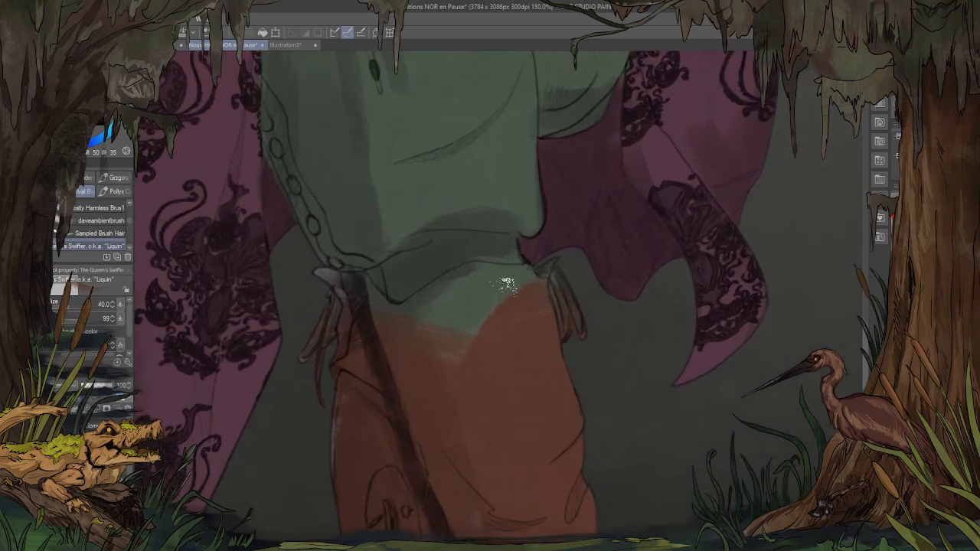
mouse_move(507, 285)
left_mouse_down()
mouse_move(552, 290)
mouse_move(552, 275)
mouse_move(568, 337)
mouse_move(591, 312)
mouse_move(554, 275)
mouse_move(513, 293)
mouse_move(533, 266)
mouse_move(500, 295)
mouse_move(429, 314)
mouse_move(482, 275)
mouse_move(468, 275)
mouse_move(394, 312)
mouse_move(531, 273)
mouse_move(469, 274)
mouse_move(534, 274)
mouse_move(474, 266)
mouse_move(489, 264)
mouse_move(555, 273)
mouse_move(514, 296)
mouse_move(476, 351)
mouse_move(450, 367)
mouse_move(455, 311)
mouse_move(408, 329)
left_mouse_up()
mouse_move(375, 276)
left_mouse_down()
mouse_move(396, 311)
mouse_move(392, 301)
left_mouse_up()
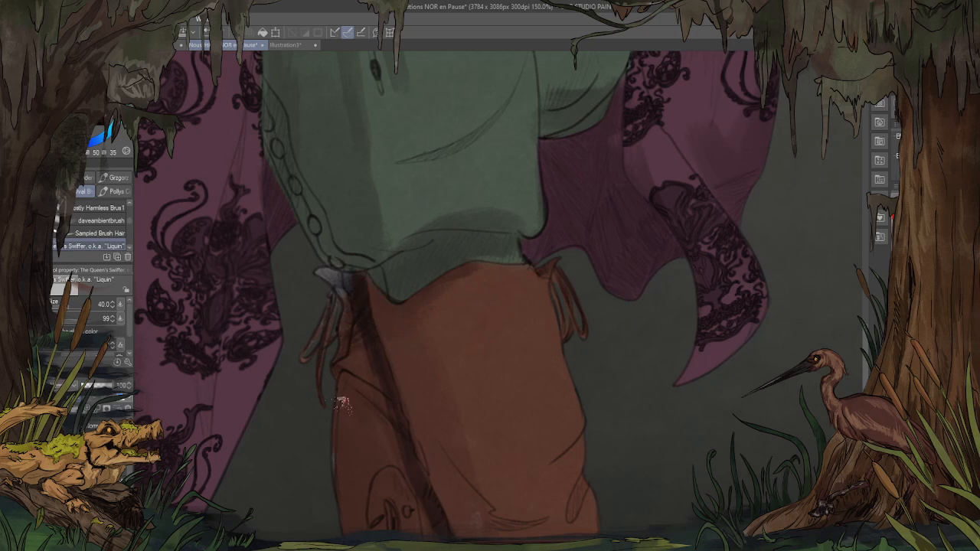
scroll(452, 339, "down", 5)
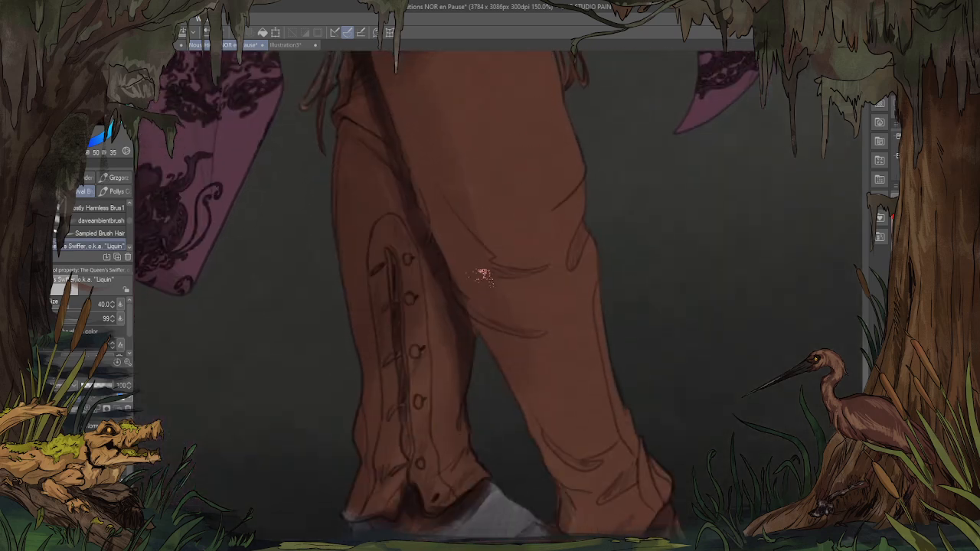
scroll(449, 125, "up", 5)
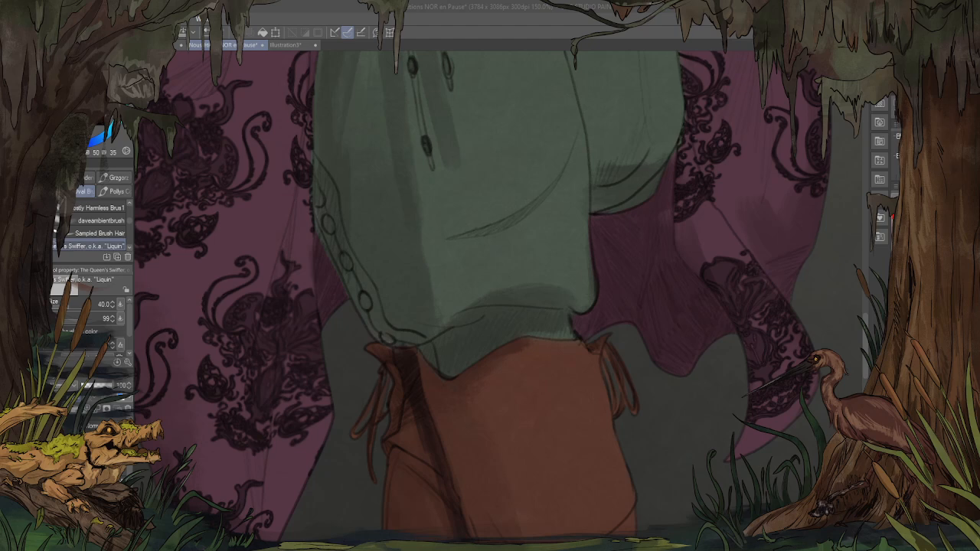
Step: Examine the footwear colours on the outfit variations sheet and return to the character illustration
scroll(416, 230, "down", 5)
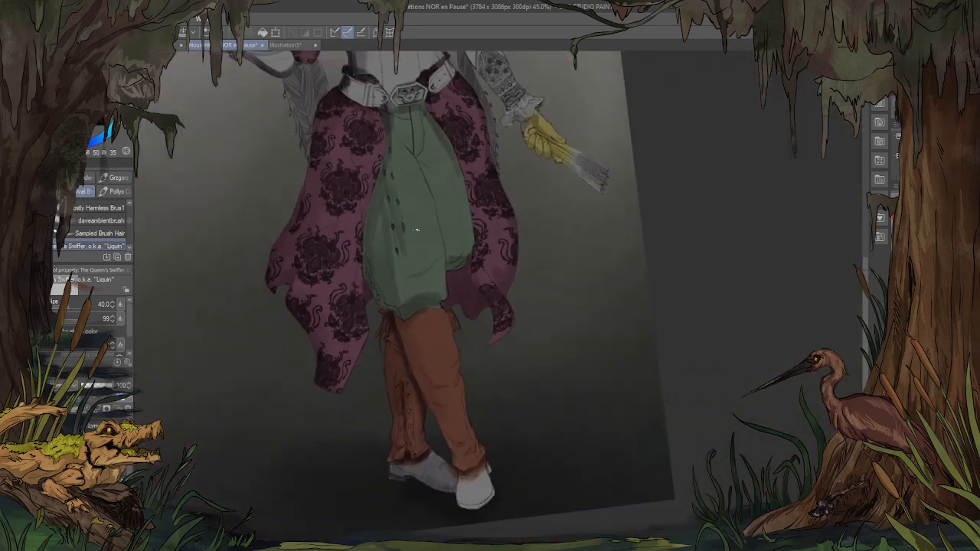
scroll(416, 230, "down", 2)
scroll(440, 454, "up", 4)
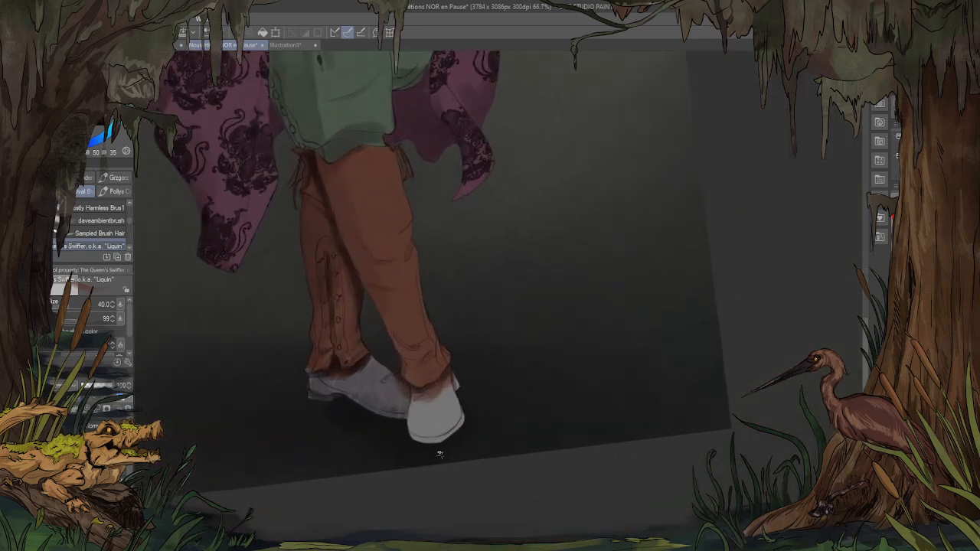
scroll(439, 454, "up", 2)
scroll(386, 335, "up", 1)
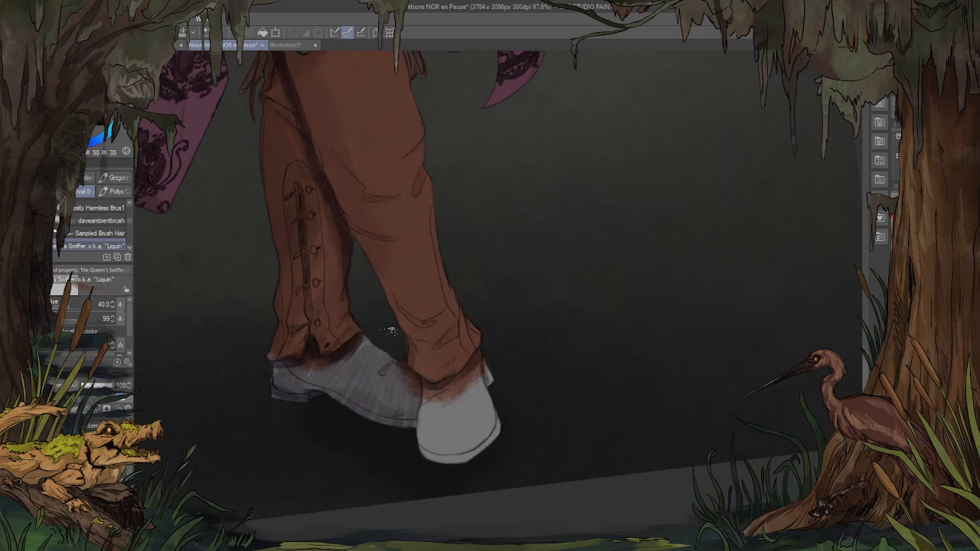
key("ctrl+Tab")
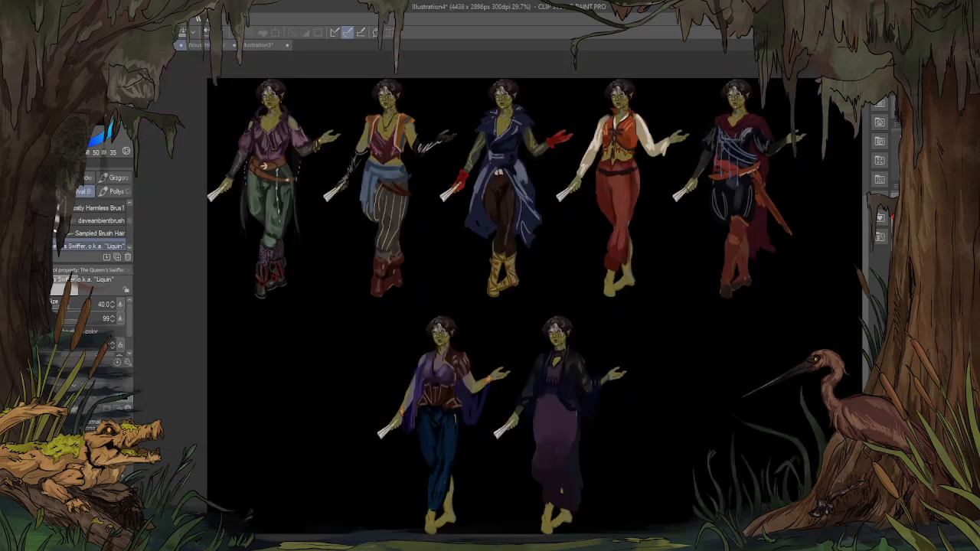
scroll(262, 283, "up", 4)
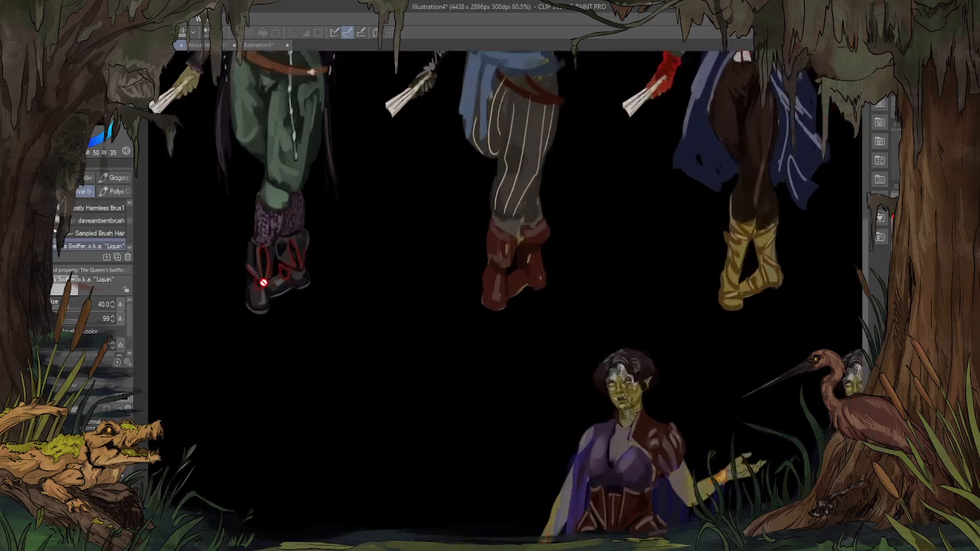
left_click(227, 44)
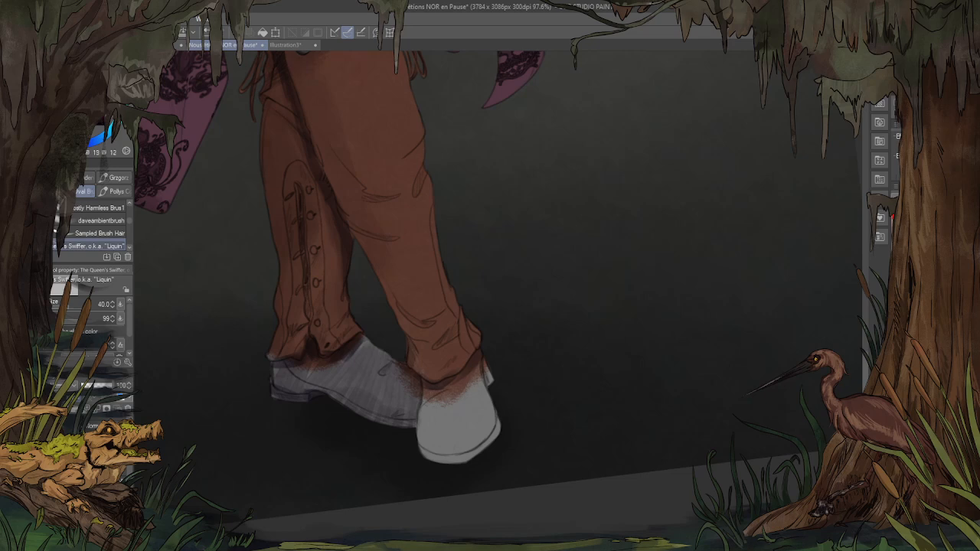
Step: Block in dark purple-black over the front shoe and the toe half of the rear shoe with a size 100 brush
key("]")
key("]")
key("]")
key("]")
key("]")
scroll(421, 340, "up", 2)
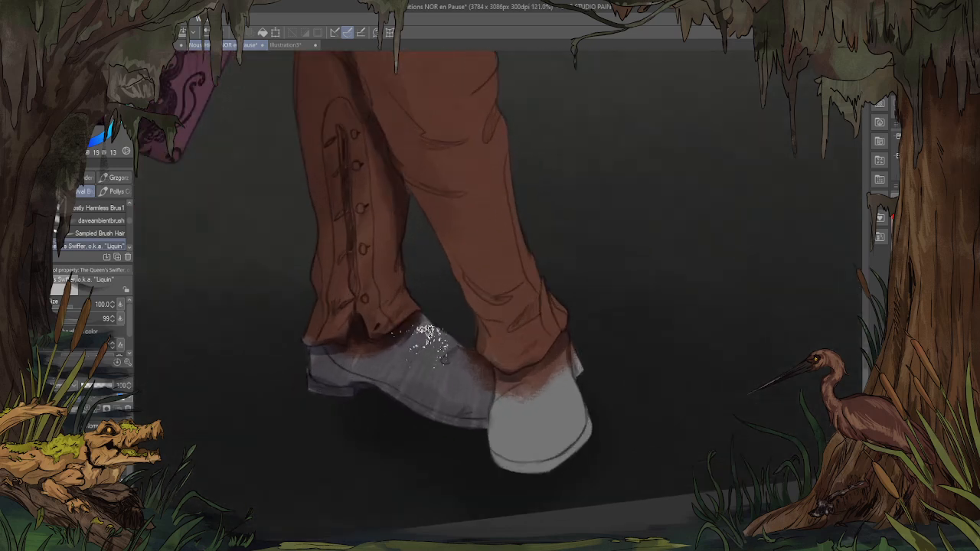
mouse_move(462, 320)
left_mouse_down()
mouse_move(448, 403)
mouse_move(441, 394)
mouse_move(452, 363)
mouse_move(498, 416)
mouse_move(528, 428)
mouse_move(540, 402)
mouse_move(574, 432)
mouse_move(529, 435)
mouse_move(598, 350)
left_mouse_up()
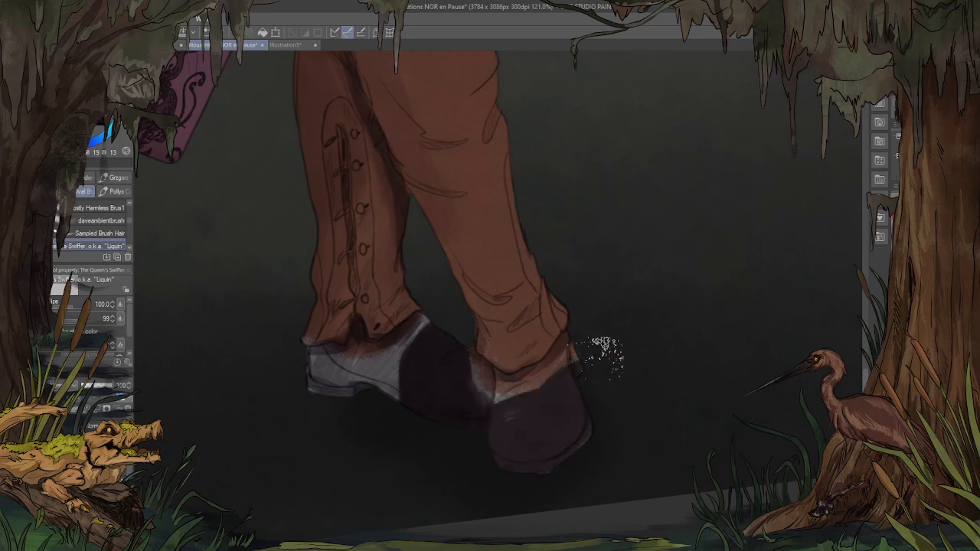
Step: Fill the remaining grey areas of both shoes up to the legging cuffs in dark purple-black with a size 30 brush
key("bracketleft")
key("bracketleft")
key("bracketleft")
key("bracketleft")
key("bracketleft")
mouse_move(566, 343)
left_mouse_down()
mouse_move(530, 382)
mouse_move(546, 336)
mouse_move(472, 328)
mouse_move(520, 375)
mouse_move(493, 375)
mouse_move(506, 381)
mouse_move(472, 350)
left_mouse_up()
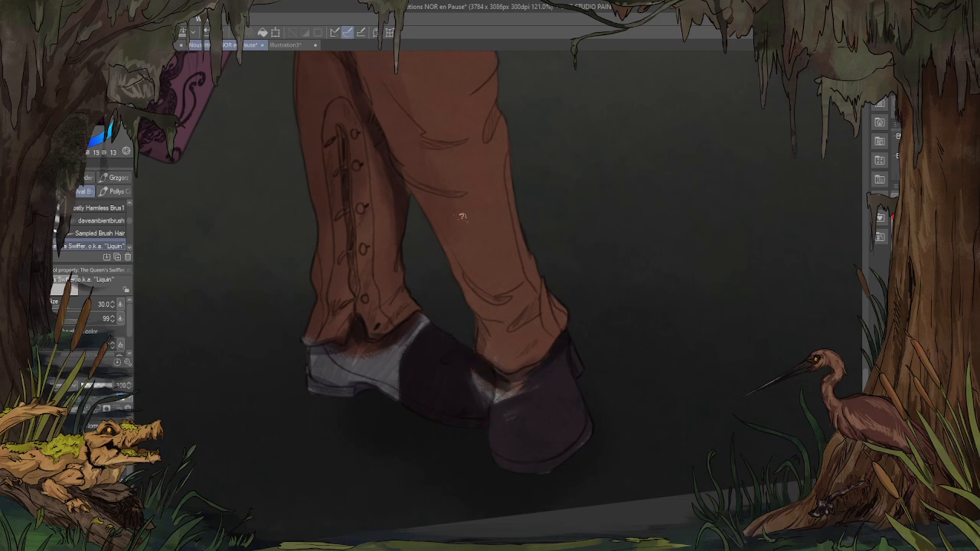
mouse_move(403, 330)
left_mouse_down()
mouse_move(391, 360)
mouse_move(423, 323)
mouse_move(385, 348)
mouse_move(431, 316)
mouse_move(391, 355)
mouse_move(408, 365)
mouse_move(377, 403)
mouse_move(343, 357)
mouse_move(343, 365)
mouse_move(360, 360)
mouse_move(350, 393)
mouse_move(338, 396)
mouse_move(336, 360)
mouse_move(309, 376)
mouse_move(336, 349)
mouse_move(315, 352)
mouse_move(356, 353)
left_mouse_up()
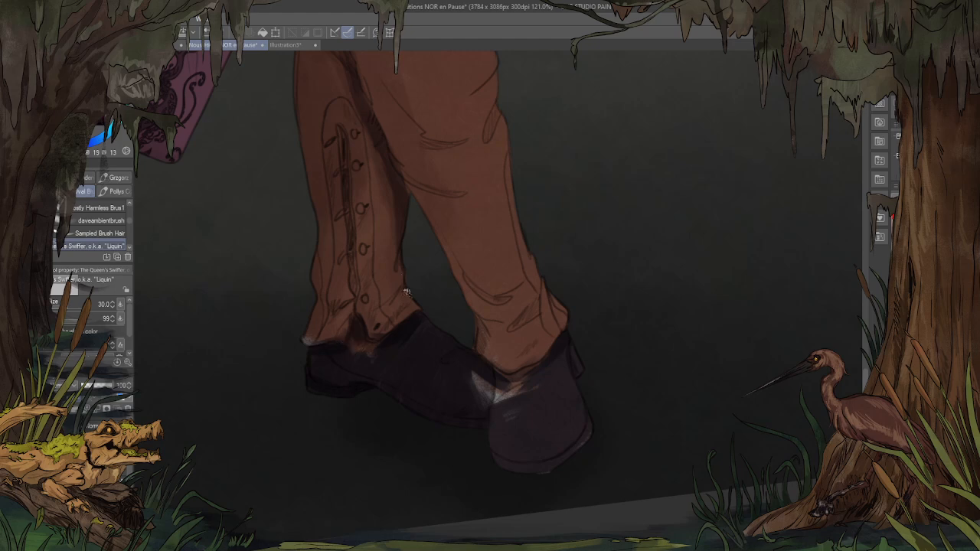
left_click_drag(455, 222, 498, 234)
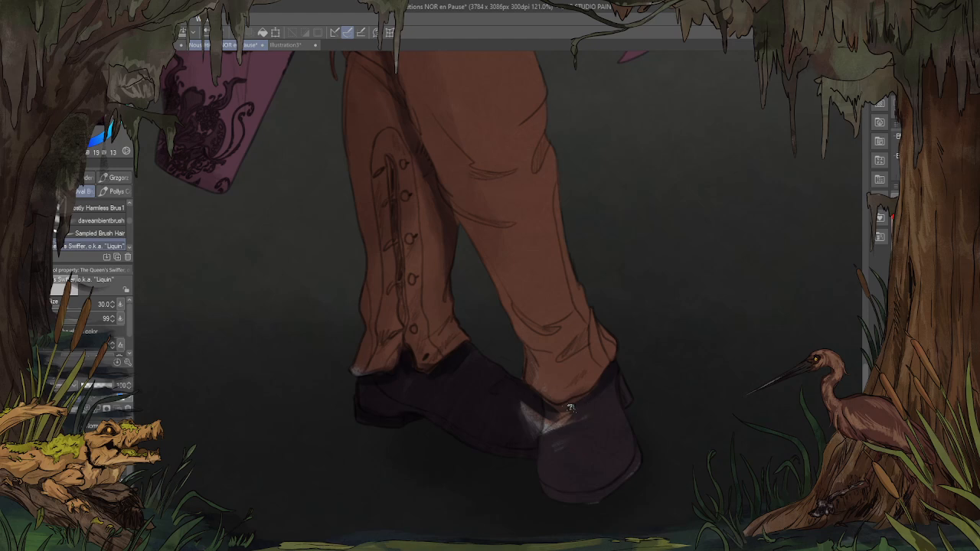
mouse_move(576, 416)
left_mouse_down()
mouse_move(563, 408)
mouse_move(551, 422)
mouse_move(571, 442)
mouse_move(519, 397)
left_mouse_up()
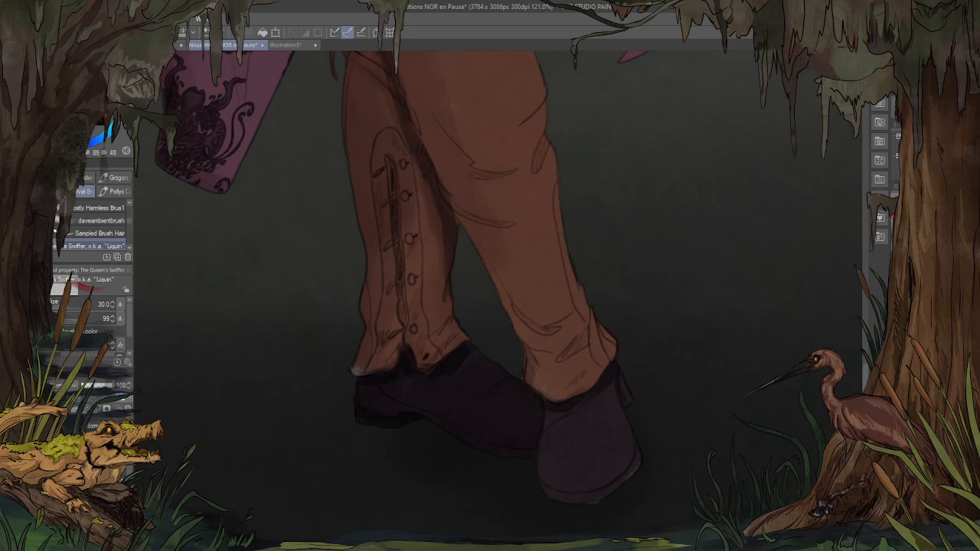
Step: Paint dark red accents on the front shoe's heel and along the soles of both shoes, replacing the first bright red stroke
mouse_move(583, 399)
left_mouse_down()
mouse_move(468, 301)
mouse_move(446, 266)
mouse_move(490, 261)
left_mouse_up()
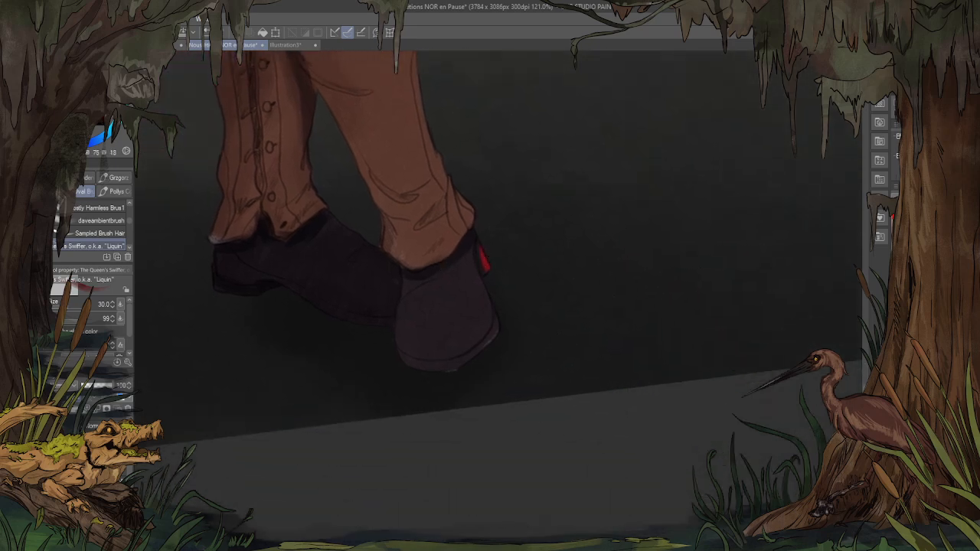
key("ctrl+z")
left_click_drag(488, 250, 490, 266)
mouse_move(504, 308)
left_mouse_down()
mouse_move(500, 332)
mouse_move(504, 323)
mouse_move(462, 366)
mouse_move(496, 339)
mouse_move(472, 360)
mouse_move(422, 367)
left_mouse_up()
left_click_drag(282, 286, 395, 317)
Step: Paint the grey outer end of the handheld fan a pale pinkish grey with a size 30 brush
scroll(284, 429, "down", 8)
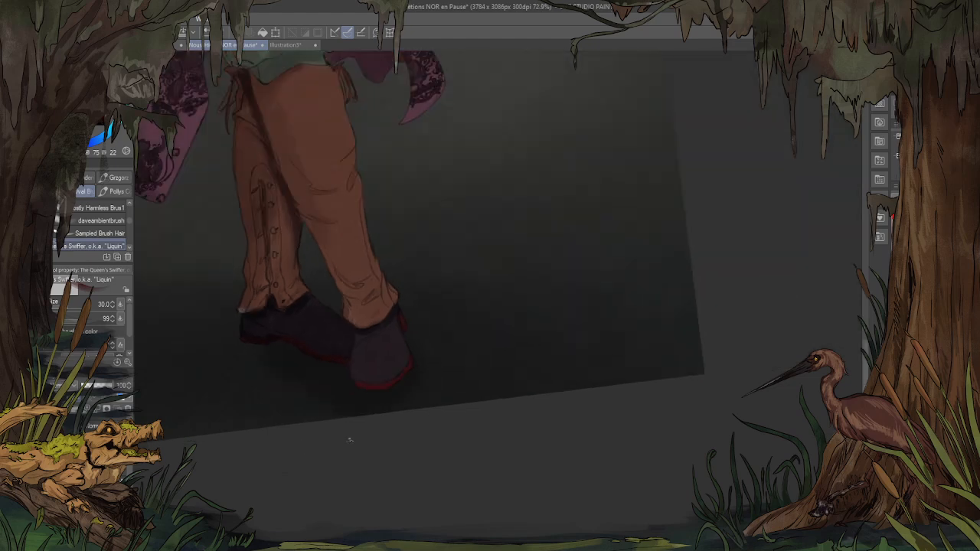
scroll(494, 321, "up", 4)
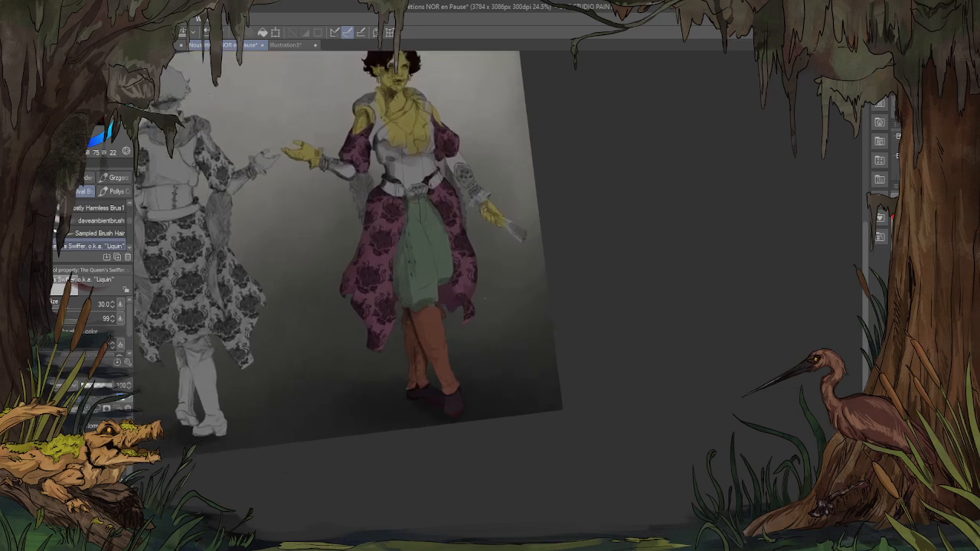
scroll(582, 261, "up", 4)
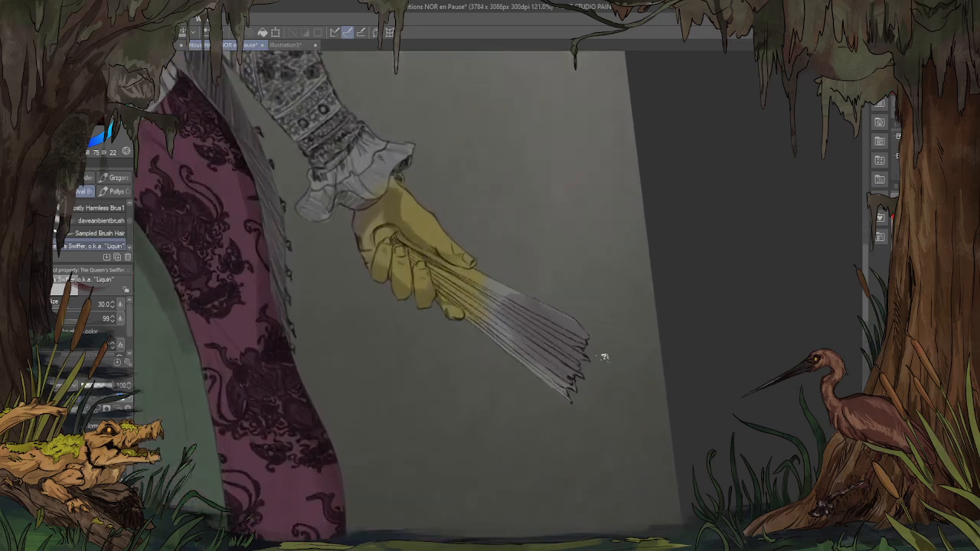
mouse_move(346, 168)
left_mouse_down()
mouse_move(306, 167)
mouse_move(292, 206)
left_mouse_up()
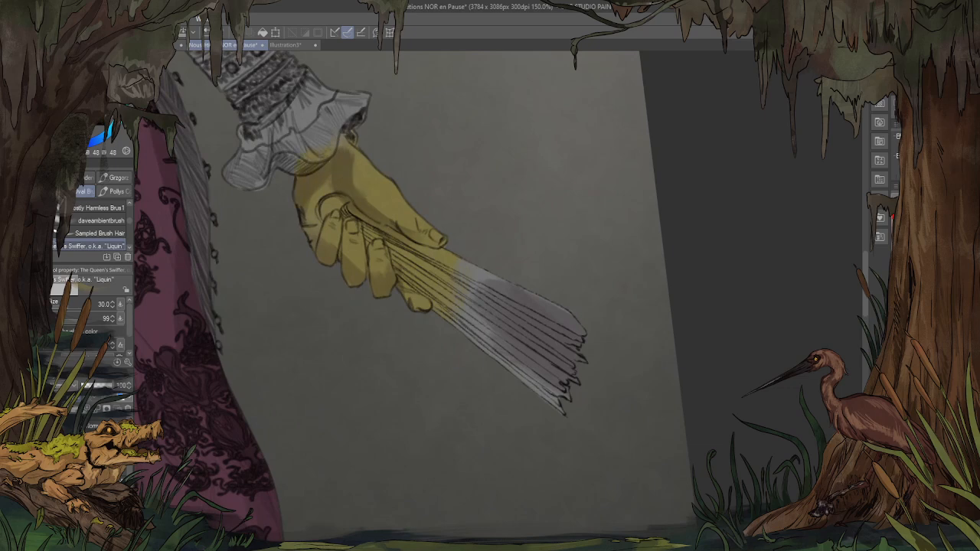
key("x")
mouse_move(506, 297)
left_mouse_down()
mouse_move(518, 345)
mouse_move(510, 271)
mouse_move(531, 367)
left_mouse_up()
key("bracketright")
key("bracketright")
key("bracketright")
key("bracketright")
key("bracketright")
key("bracketright")
key("bracketright")
key("bracketright")
mouse_move(586, 306)
left_mouse_down()
mouse_move(582, 320)
mouse_move(527, 318)
mouse_move(576, 349)
left_mouse_up()
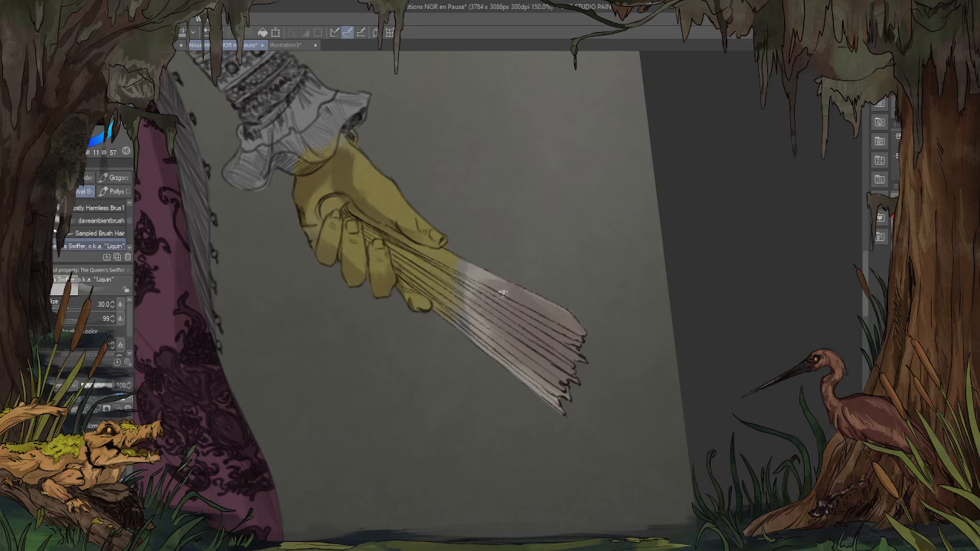
Step: Cover the yellow on the fan's ribs below the fingers with the pale pinkish grey, using a size 20 brush
key("bracketleft")
key("bracketleft")
scroll(413, 207, "up", 3)
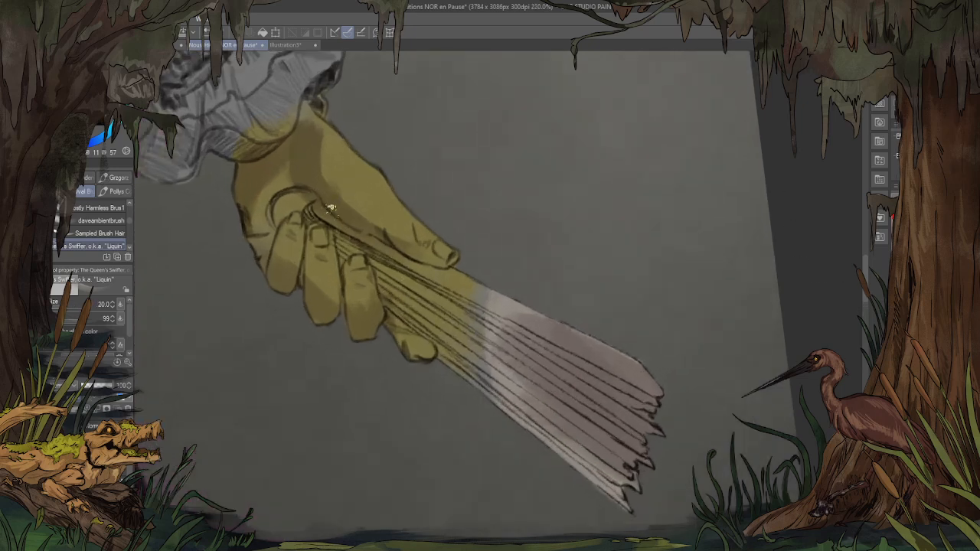
mouse_move(407, 288)
left_mouse_down()
mouse_move(462, 342)
mouse_move(465, 369)
mouse_move(451, 350)
left_mouse_up()
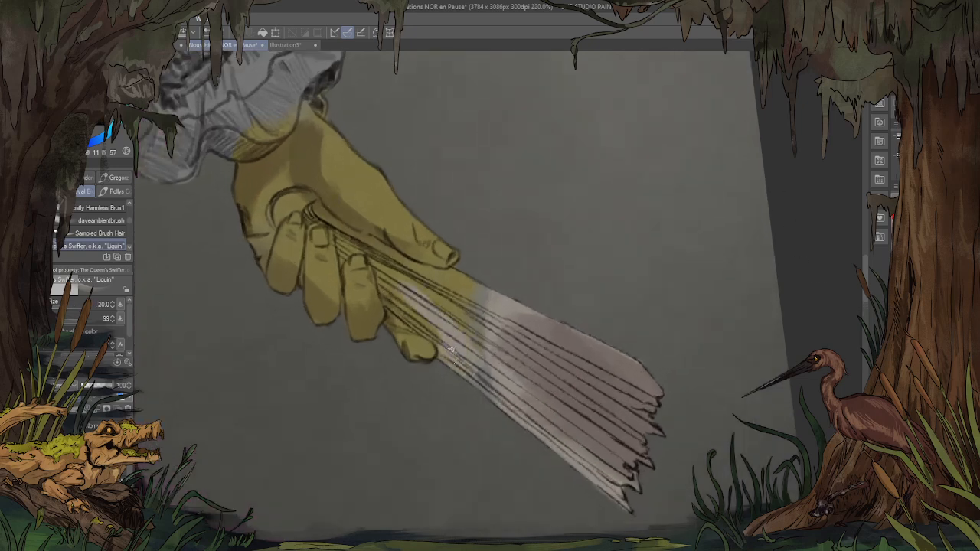
mouse_move(418, 305)
left_mouse_down()
mouse_move(395, 283)
mouse_move(400, 263)
mouse_move(388, 256)
mouse_move(418, 265)
mouse_move(381, 243)
mouse_move(448, 278)
mouse_move(417, 262)
mouse_move(489, 270)
mouse_move(463, 202)
mouse_move(480, 260)
mouse_move(464, 270)
mouse_move(511, 274)
mouse_move(485, 323)
mouse_move(494, 381)
left_mouse_up()
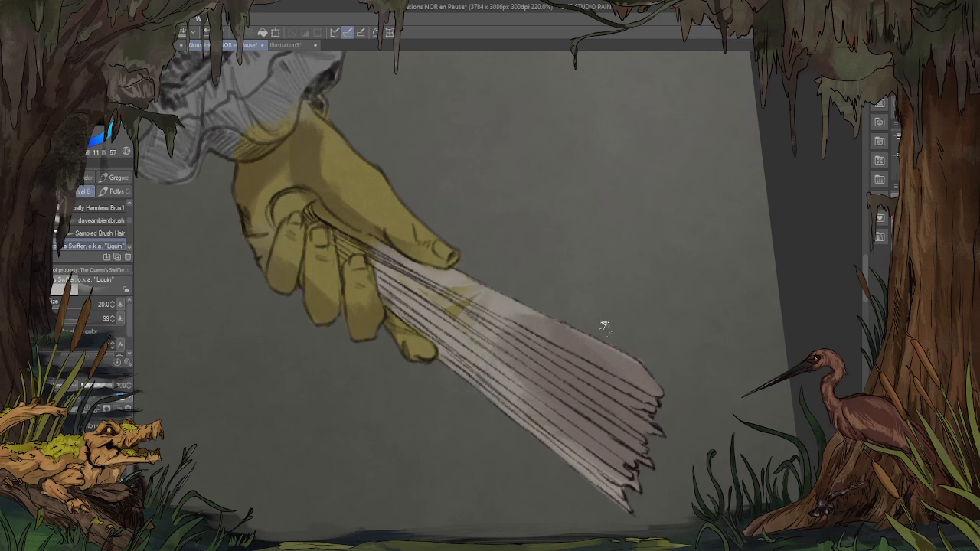
Step: Blend over the leftover yellow patch in the middle of the fan with the brush at size 30
key("]")
key("]")
key("]")
key("]")
key("]")
key("]")
key("]")
key("]")
key("]")
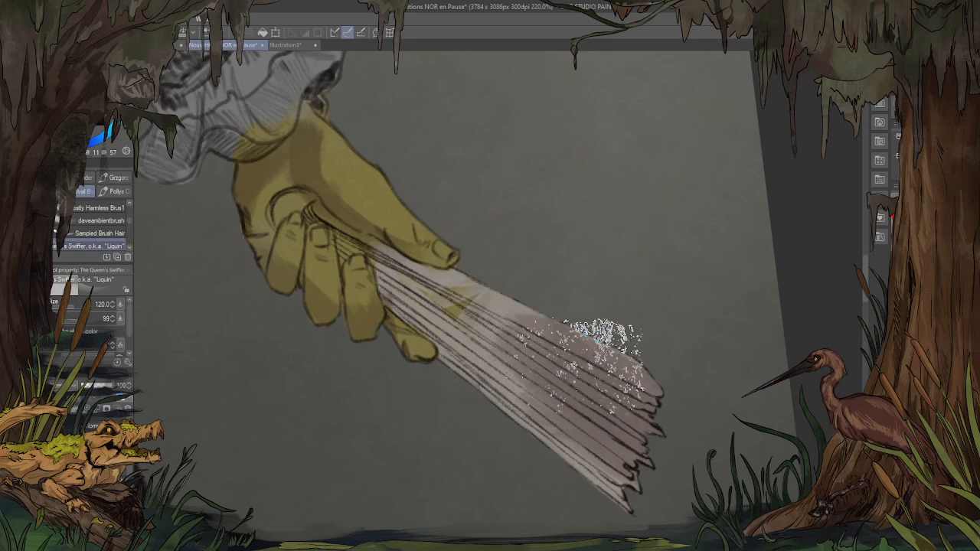
key("bracketleft")
key("bracketleft")
key("bracketleft")
key("bracketleft")
key("bracketleft")
key("bracketleft")
key("bracketleft")
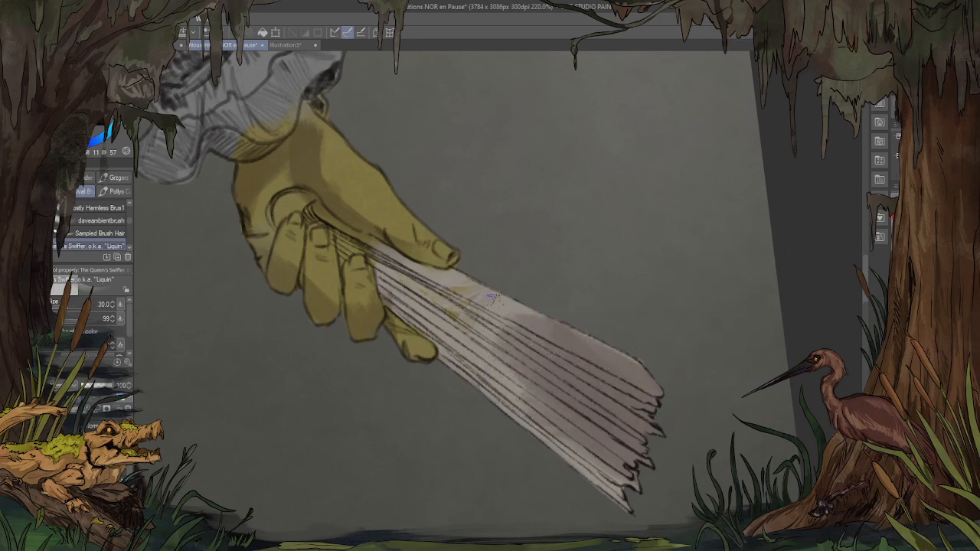
Step: Finish the pale fan colour along the narrow ribs inside the grip, refining with the brush at size 17 and 8
left_click_drag(394, 136, 507, 228)
key("bracketleft")
key("bracketleft")
key("bracketleft")
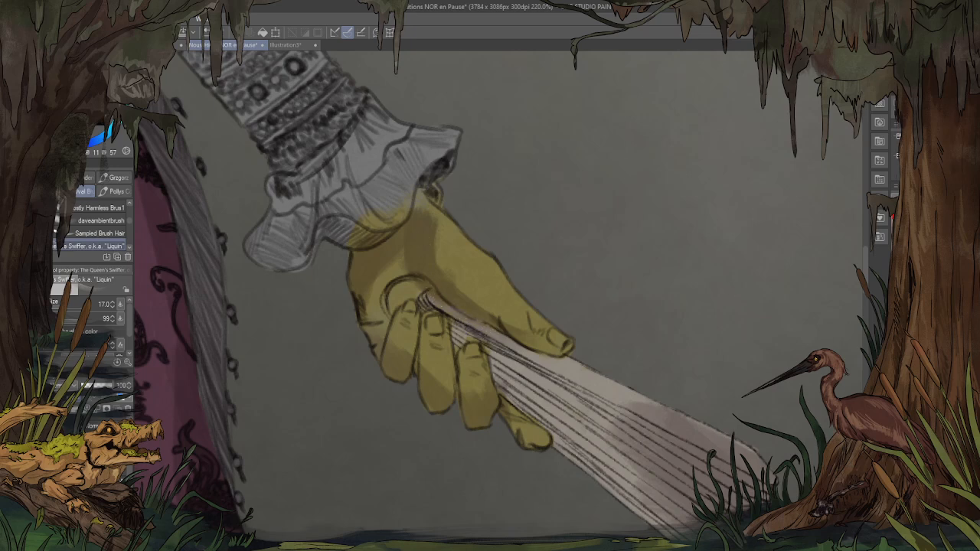
key("bracketleft")
key("bracketleft")
key("bracketleft")
key("bracketleft")
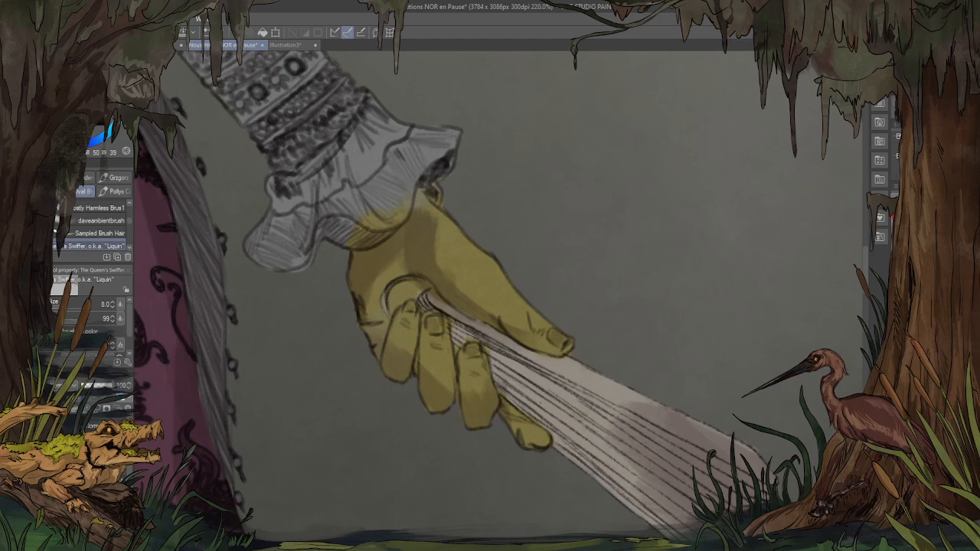
Step: Examine the character's open hand, ruffled collar, corset and belt for areas still lacking their own colour
scroll(509, 471, "down", 6)
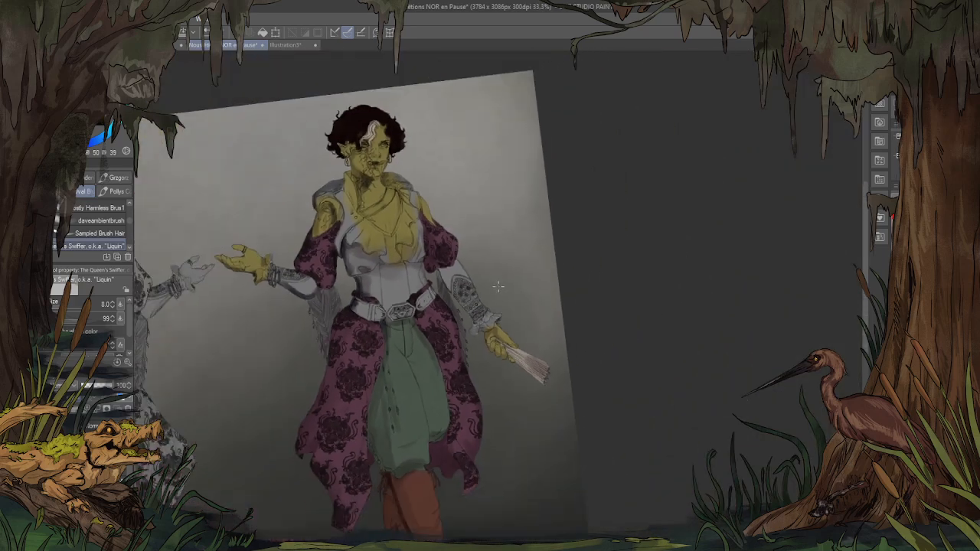
scroll(272, 269, "up", 10)
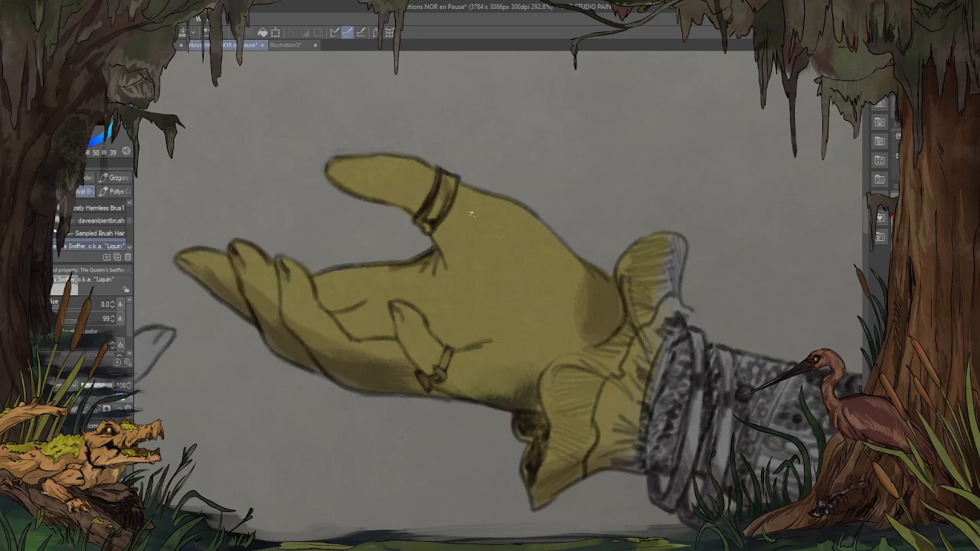
scroll(472, 214, "down", 10)
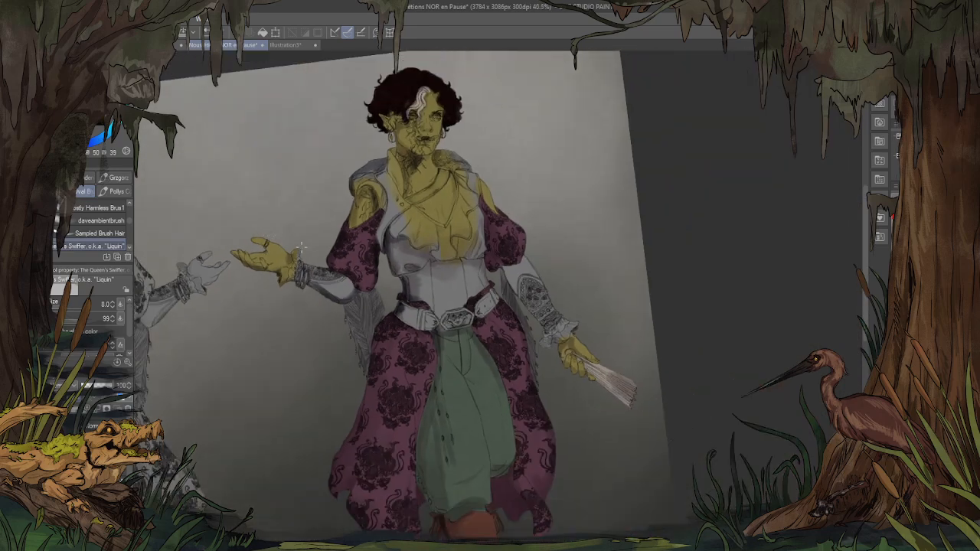
scroll(409, 337, "up", 5)
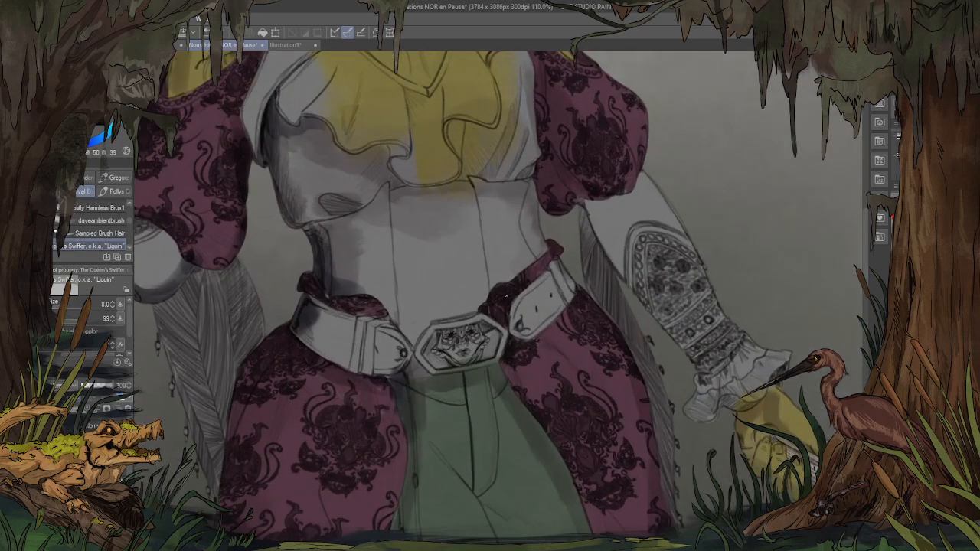
scroll(377, 240, "down", 3)
scroll(374, 211, "up", 4)
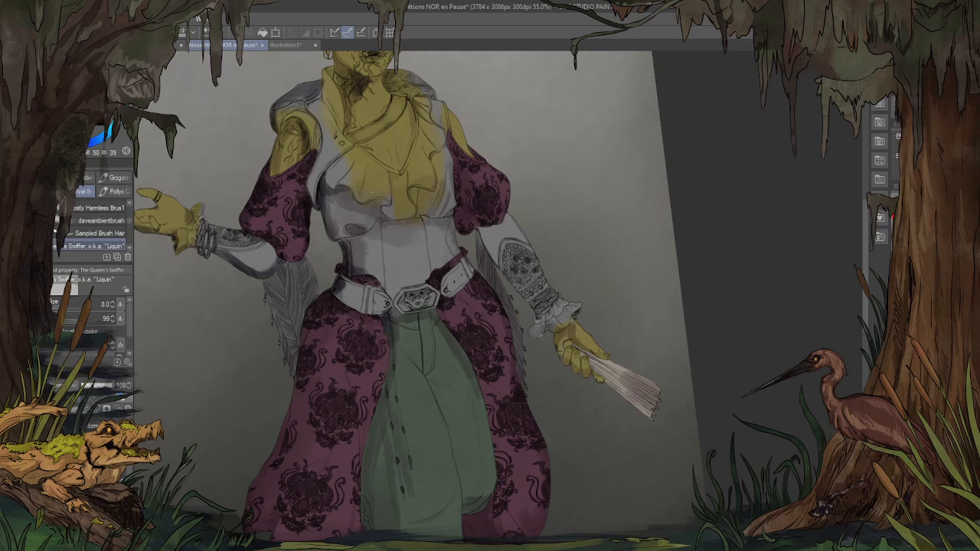
left_click_drag(432, 349, 406, 14)
left_click_drag(474, 116, 433, 394)
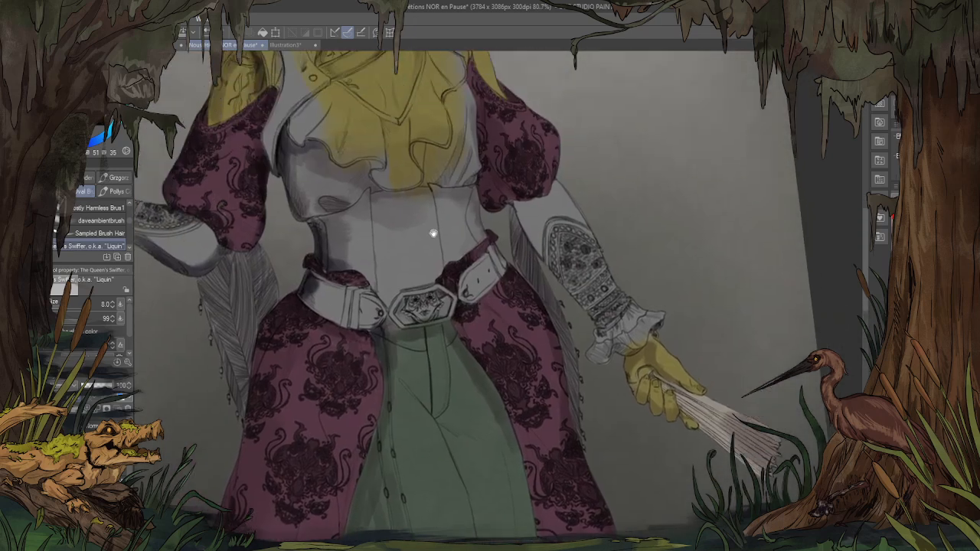
Step: Paint both leather sections of the belt brown around the buckle, using a size 25 brush
left_click_drag(433, 232, 447, 313)
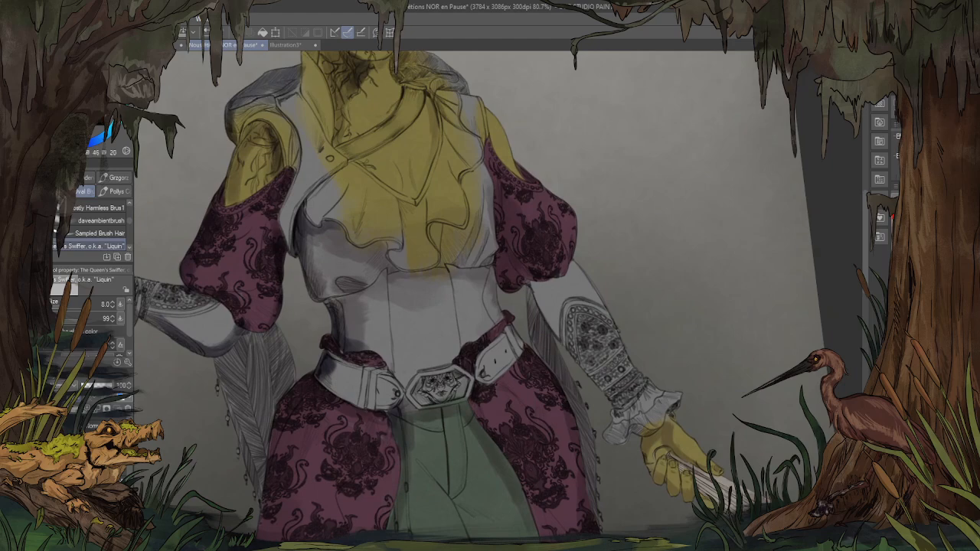
scroll(379, 448, "up", 3)
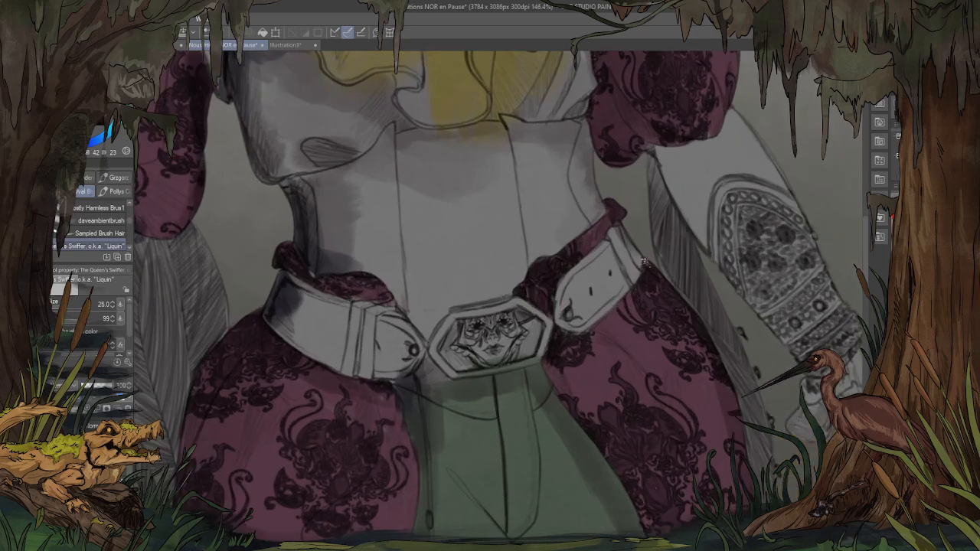
mouse_move(613, 310)
left_mouse_down()
mouse_move(579, 325)
mouse_move(567, 318)
mouse_move(577, 331)
mouse_move(610, 288)
mouse_move(605, 312)
mouse_move(609, 281)
mouse_move(622, 263)
mouse_move(641, 287)
mouse_move(641, 241)
mouse_move(632, 267)
mouse_move(622, 265)
mouse_move(612, 235)
mouse_move(575, 278)
mouse_move(562, 265)
mouse_move(564, 294)
mouse_move(587, 263)
mouse_move(618, 267)
mouse_move(603, 262)
mouse_move(627, 235)
left_mouse_up()
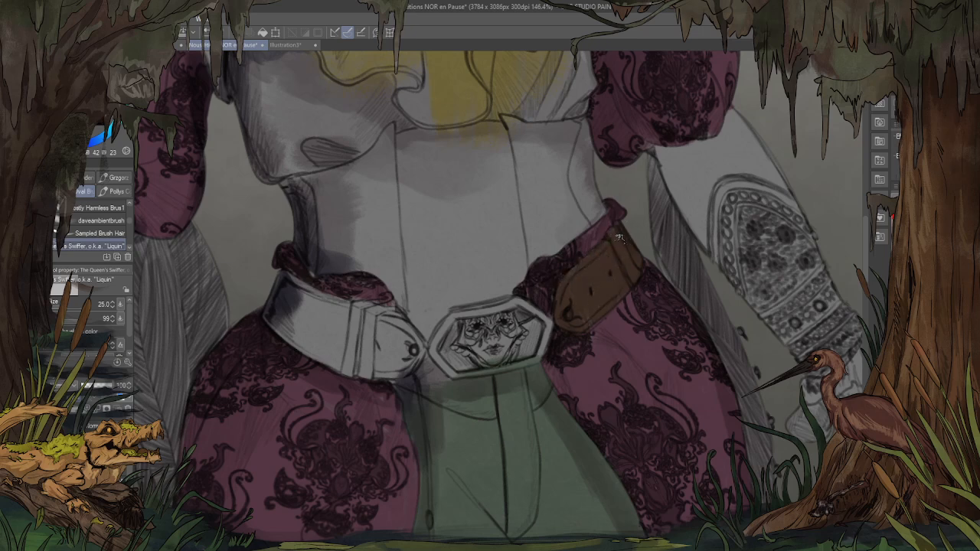
mouse_move(365, 276)
left_mouse_down()
mouse_move(275, 279)
mouse_move(320, 348)
mouse_move(281, 312)
mouse_move(346, 333)
mouse_move(336, 303)
mouse_move(306, 291)
mouse_move(334, 317)
mouse_move(398, 328)
mouse_move(411, 349)
mouse_move(383, 308)
mouse_move(412, 333)
mouse_move(395, 310)
mouse_move(416, 349)
mouse_move(380, 365)
mouse_move(388, 345)
mouse_move(373, 304)
mouse_move(352, 307)
mouse_move(379, 367)
mouse_move(361, 374)
mouse_move(327, 346)
mouse_move(369, 346)
mouse_move(382, 364)
mouse_move(362, 321)
mouse_move(370, 313)
mouse_move(342, 300)
mouse_move(343, 314)
mouse_move(314, 305)
left_mouse_up()
scroll(337, 293, "down", 5)
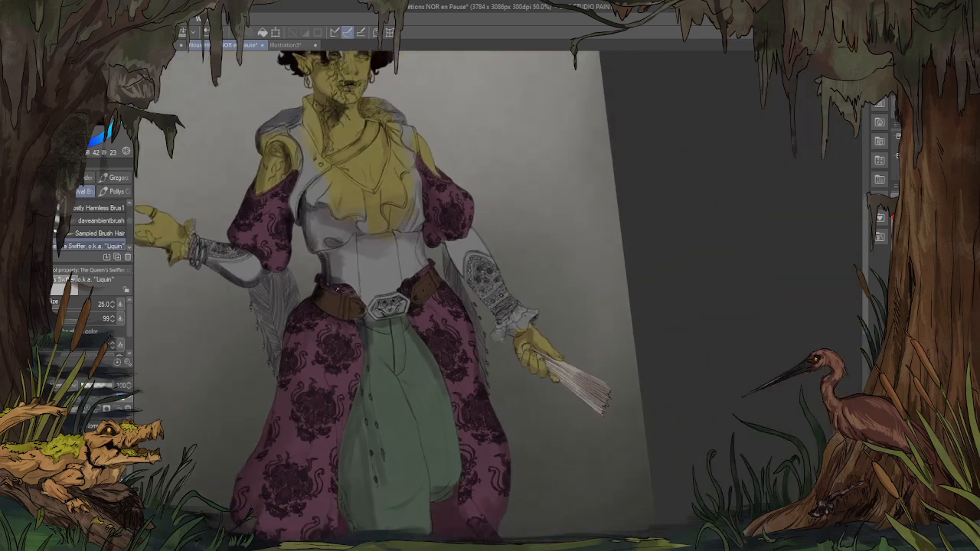
Step: Paint the lower edge of the vest's front beside the patterned sleeve dark brown with the brush at size 15
scroll(382, 227, "down", 2)
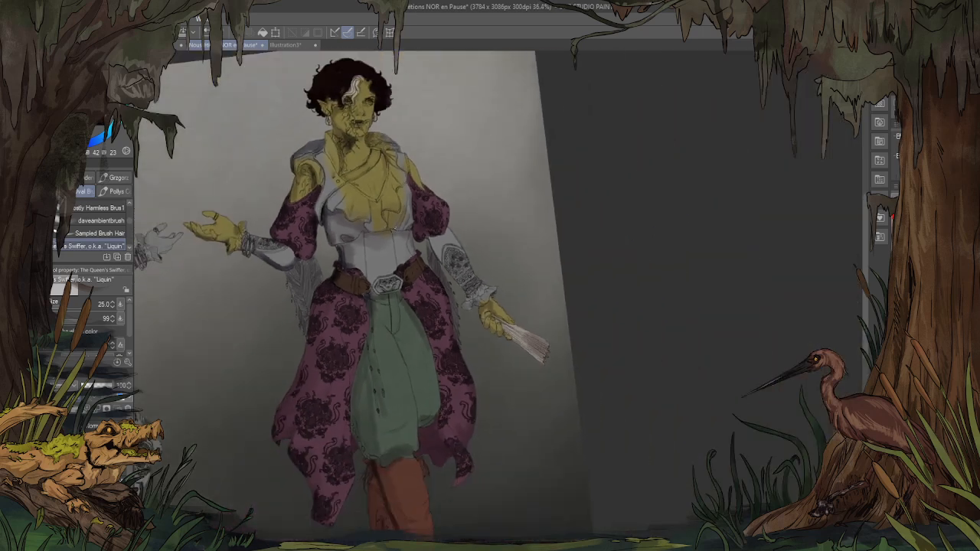
scroll(318, 96, "up", 4)
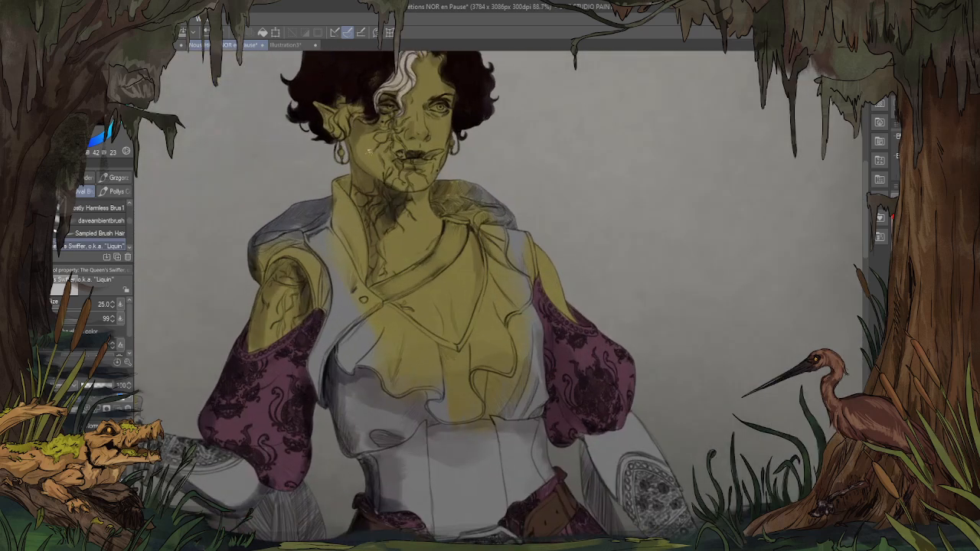
scroll(402, 259, "down", 1)
scroll(345, 307, "up", 4)
scroll(306, 367, "down", 4)
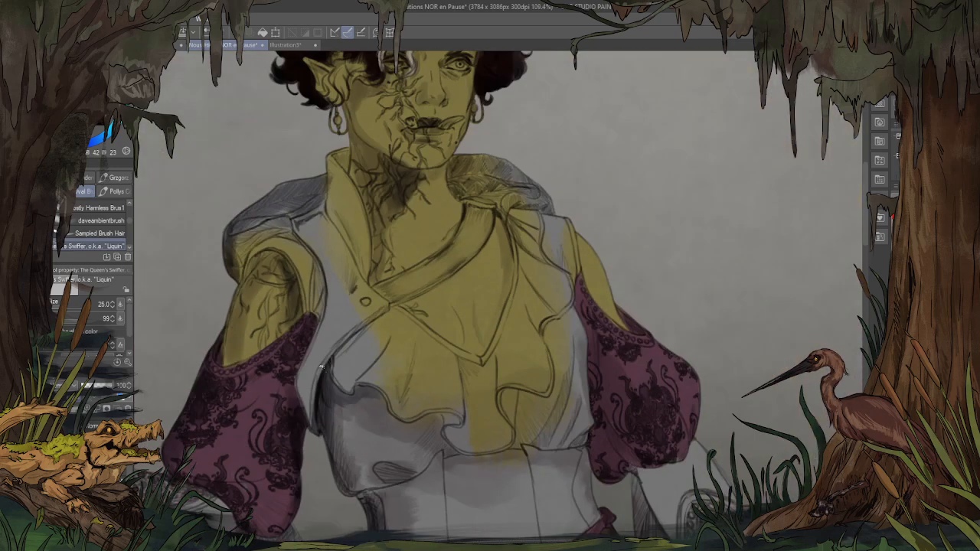
scroll(270, 405, "up", 2)
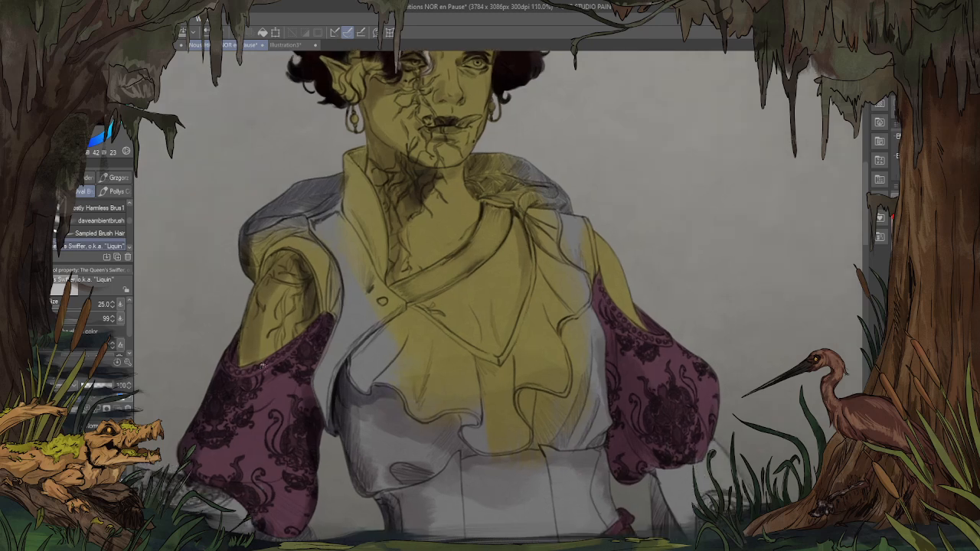
scroll(285, 337, "up", 2)
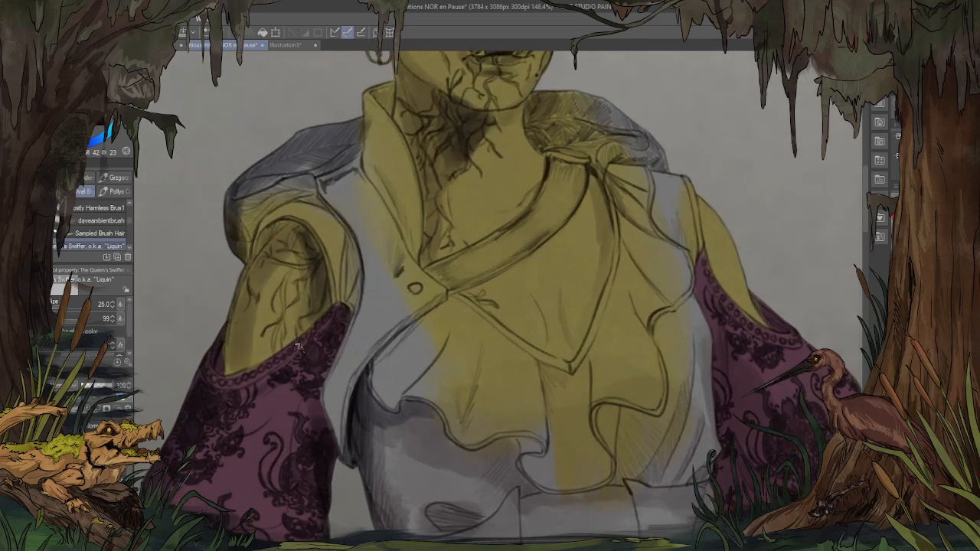
scroll(300, 347, "up", 1)
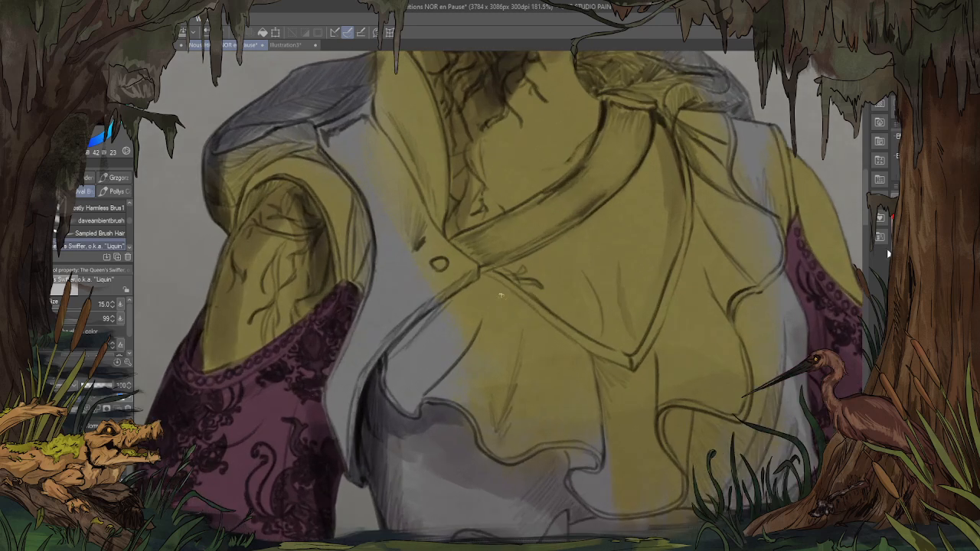
mouse_move(400, 276)
left_mouse_down()
mouse_move(352, 377)
mouse_move(352, 455)
left_mouse_up()
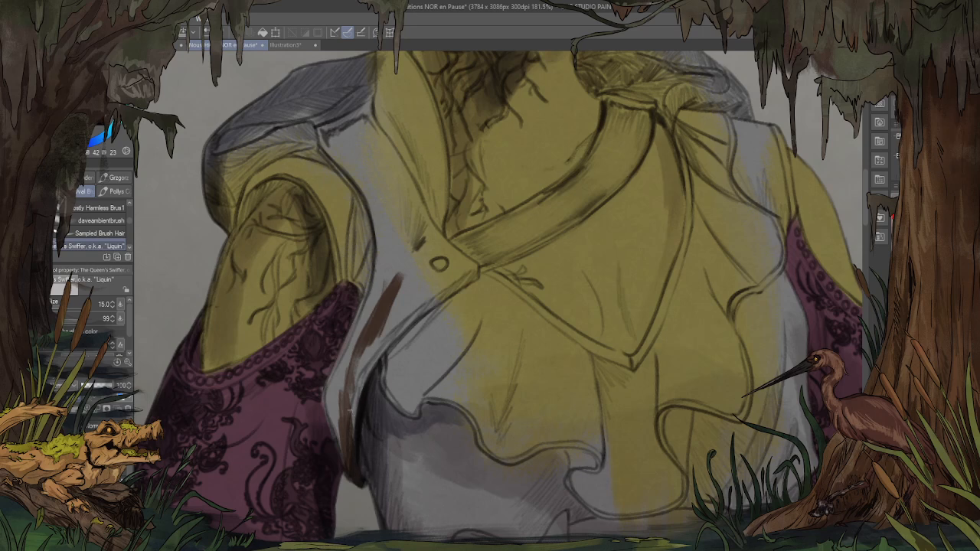
mouse_move(367, 357)
left_mouse_down()
mouse_move(361, 394)
mouse_move(360, 381)
mouse_move(349, 421)
mouse_move(341, 416)
mouse_move(350, 459)
mouse_move(333, 416)
mouse_move(343, 374)
mouse_move(331, 395)
mouse_move(337, 422)
mouse_move(335, 387)
mouse_move(355, 338)
mouse_move(331, 388)
mouse_move(371, 293)
mouse_move(347, 352)
mouse_move(344, 389)
left_mouse_up()
scroll(452, 251, "up", 1)
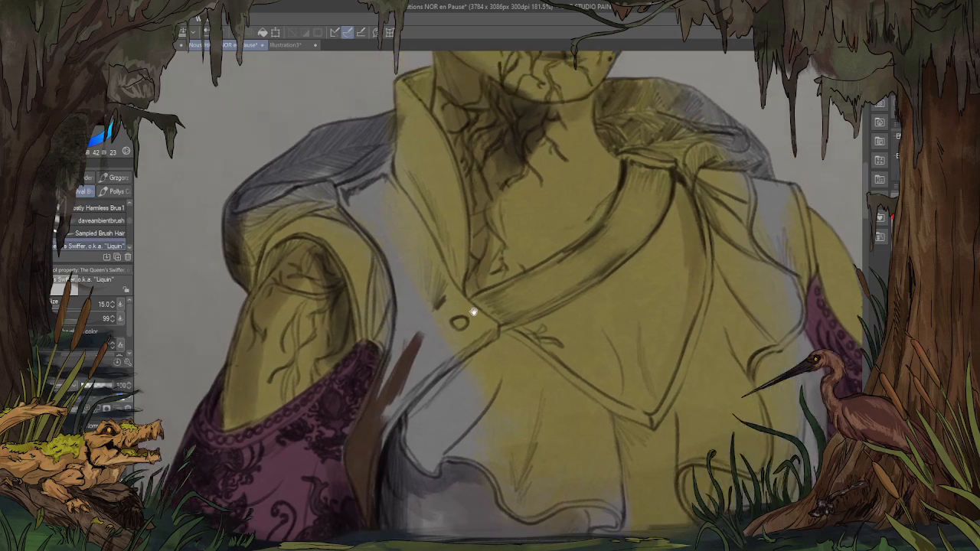
Step: Extend the dark brown over the vest's front panel, raised collar and shoulder corner with the brush at size 20
mouse_move(377, 193)
left_mouse_down()
mouse_move(417, 243)
mouse_move(423, 322)
mouse_move(398, 401)
mouse_move(411, 398)
mouse_move(382, 443)
mouse_move(428, 344)
mouse_move(485, 317)
mouse_move(392, 436)
mouse_move(389, 425)
mouse_move(461, 351)
left_mouse_up()
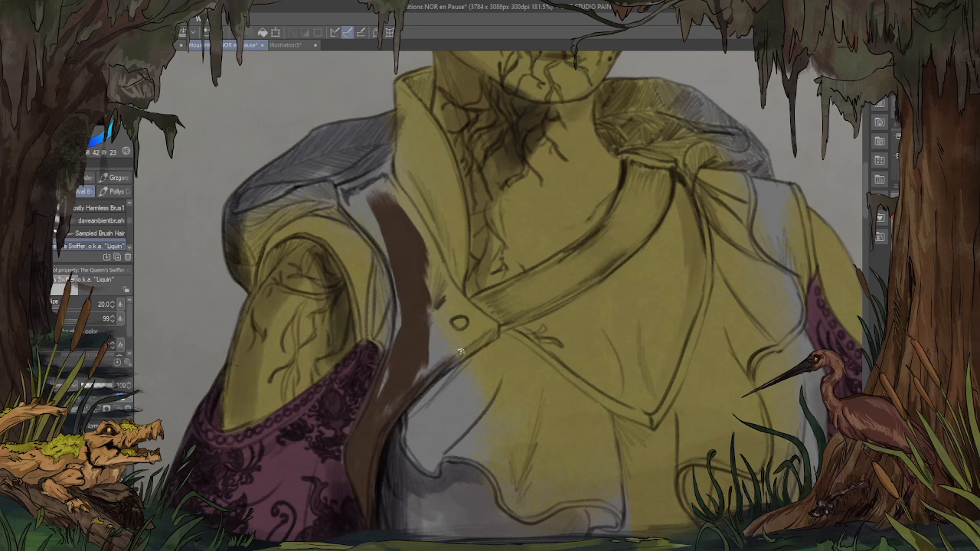
left_click_drag(415, 389, 458, 352)
mouse_move(452, 254)
left_mouse_down()
mouse_move(460, 292)
mouse_move(431, 241)
mouse_move(459, 268)
mouse_move(465, 217)
left_mouse_up()
left_click_drag(457, 128, 465, 225)
mouse_move(438, 166)
left_mouse_down()
mouse_move(427, 209)
mouse_move(415, 179)
mouse_move(422, 248)
mouse_move(424, 238)
mouse_move(419, 273)
mouse_move(410, 194)
mouse_move(411, 285)
left_mouse_up()
mouse_move(448, 227)
left_mouse_down()
mouse_move(433, 230)
mouse_move(445, 214)
mouse_move(471, 335)
mouse_move(458, 244)
mouse_move(443, 326)
mouse_move(436, 306)
mouse_move(448, 337)
mouse_move(429, 306)
mouse_move(462, 341)
mouse_move(440, 383)
left_mouse_up()
left_click_drag(397, 324, 392, 368)
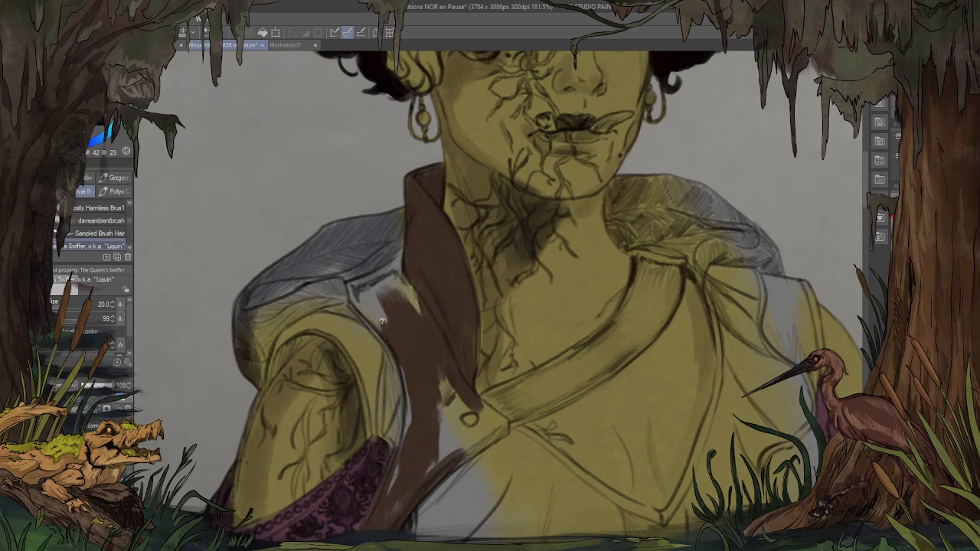
mouse_move(383, 321)
left_mouse_down()
mouse_move(387, 296)
mouse_move(354, 297)
mouse_move(380, 329)
mouse_move(381, 294)
mouse_move(387, 318)
left_mouse_up()
mouse_move(402, 281)
left_mouse_down()
mouse_move(371, 286)
mouse_move(402, 262)
mouse_move(357, 284)
mouse_move(417, 291)
left_mouse_up()
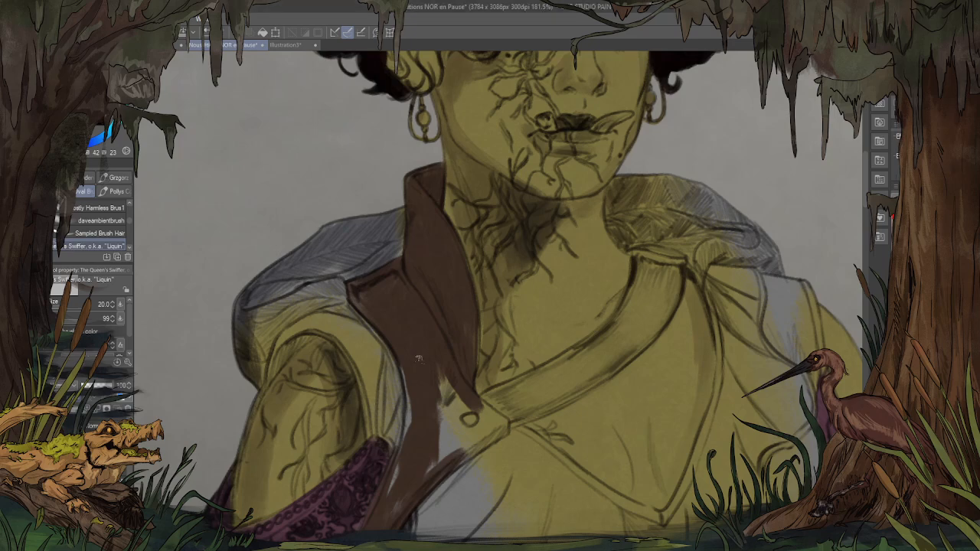
scroll(498, 299, "down", 5)
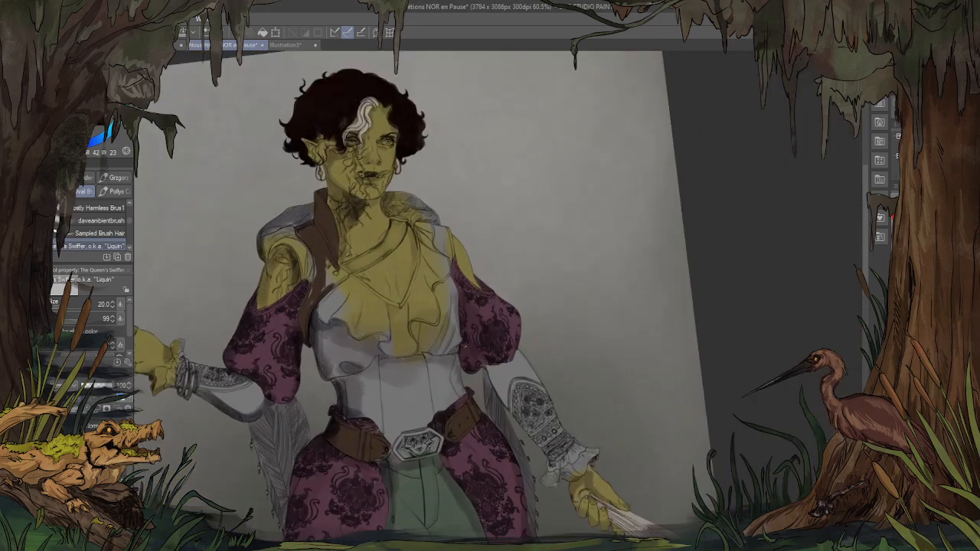
Step: Cover the diagonal chest band and buttoned flap in dark brown, filling the remaining gaps along the vest edge
scroll(303, 243, "up", 5)
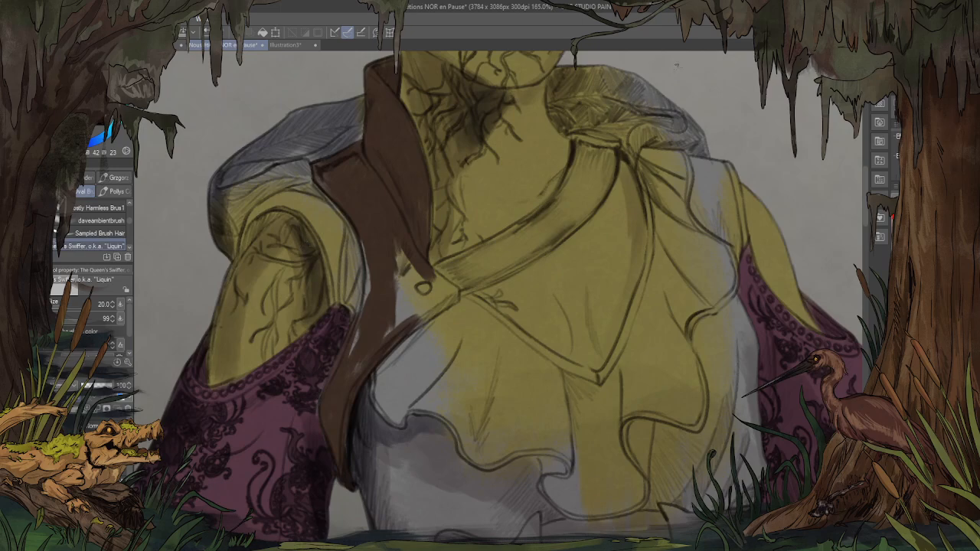
mouse_move(651, 122)
left_mouse_down()
mouse_move(618, 228)
mouse_move(571, 239)
mouse_move(553, 230)
mouse_move(579, 240)
mouse_move(501, 296)
mouse_move(551, 212)
mouse_move(549, 227)
mouse_move(573, 228)
mouse_move(548, 218)
mouse_move(588, 227)
mouse_move(548, 209)
mouse_move(548, 264)
mouse_move(576, 266)
mouse_move(573, 277)
mouse_move(556, 291)
mouse_move(527, 289)
mouse_move(492, 320)
mouse_move(535, 294)
mouse_move(490, 332)
mouse_move(560, 291)
mouse_move(507, 333)
mouse_move(426, 372)
mouse_move(417, 342)
mouse_move(457, 373)
mouse_move(407, 373)
mouse_move(428, 352)
mouse_move(404, 373)
mouse_move(430, 373)
mouse_move(422, 377)
mouse_move(385, 374)
mouse_move(378, 331)
mouse_move(390, 369)
mouse_move(392, 357)
mouse_move(379, 329)
mouse_move(367, 373)
mouse_move(344, 398)
left_mouse_up()
left_click_drag(345, 360, 342, 314)
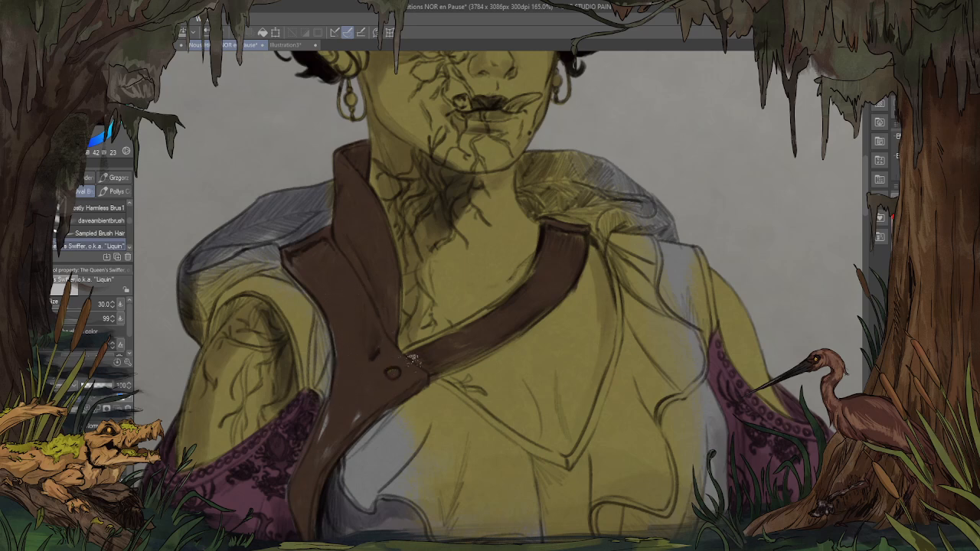
left_click_drag(326, 414, 328, 436)
scroll(309, 396, "down", 5)
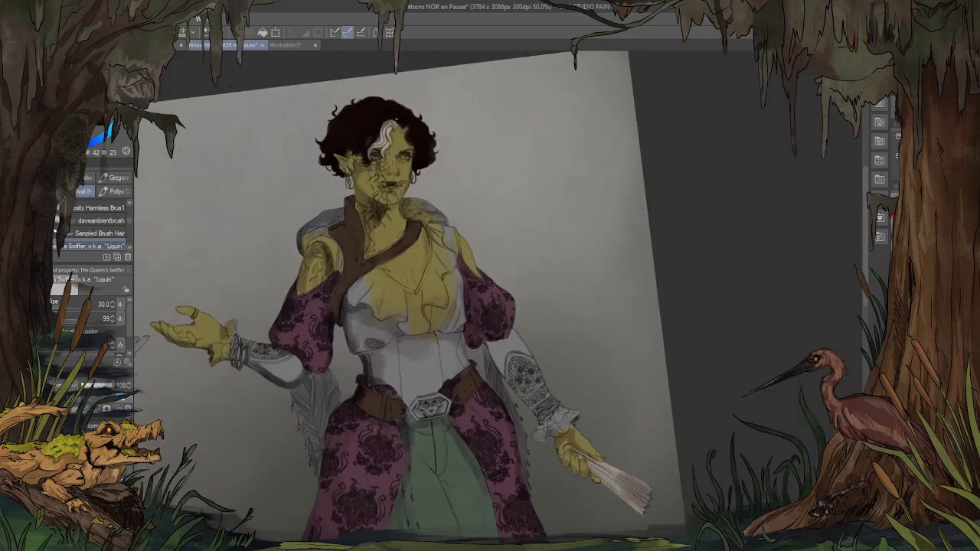
Step: Paint both tusks and the eyes pale grey with the brush reduced to size 12, using the finished face portrait as reference
scroll(396, 123, "down", 2)
scroll(379, 115, "up", 6)
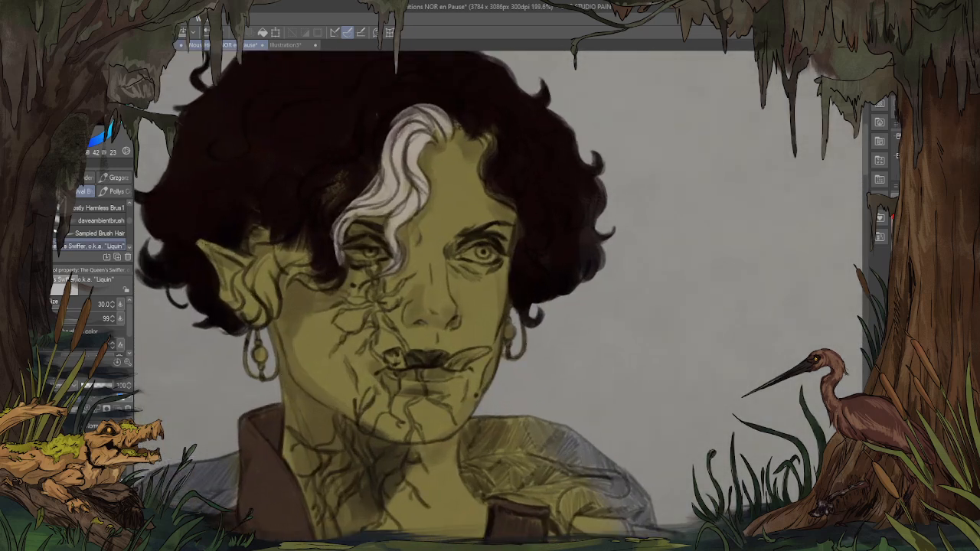
left_click(282, 46)
scroll(517, 425, "up", 3)
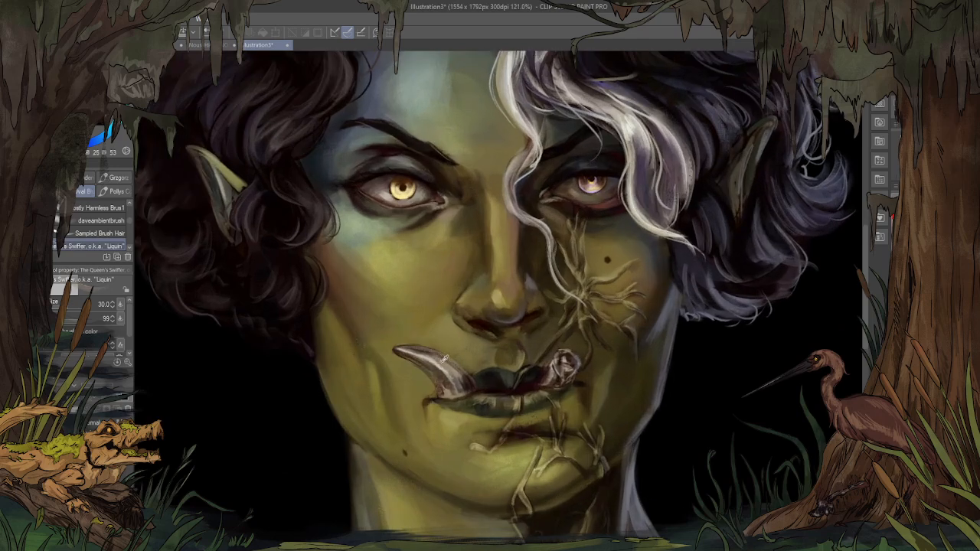
left_click(249, 45)
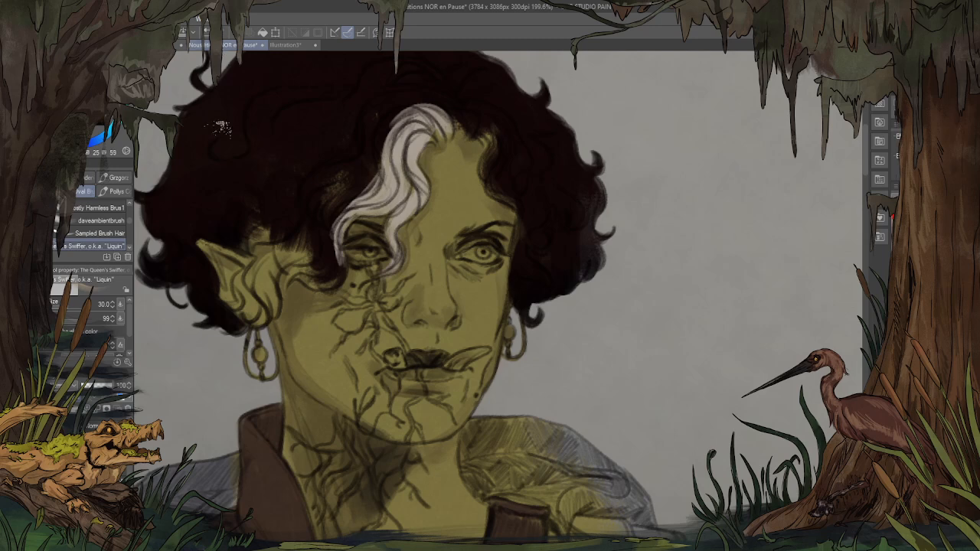
scroll(292, 413, "up", 2)
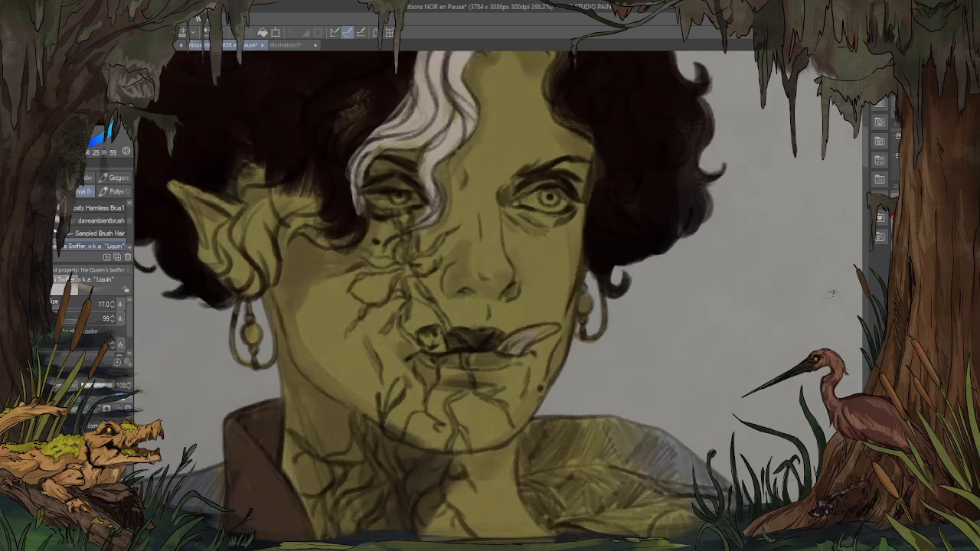
left_click_drag(548, 325, 536, 330)
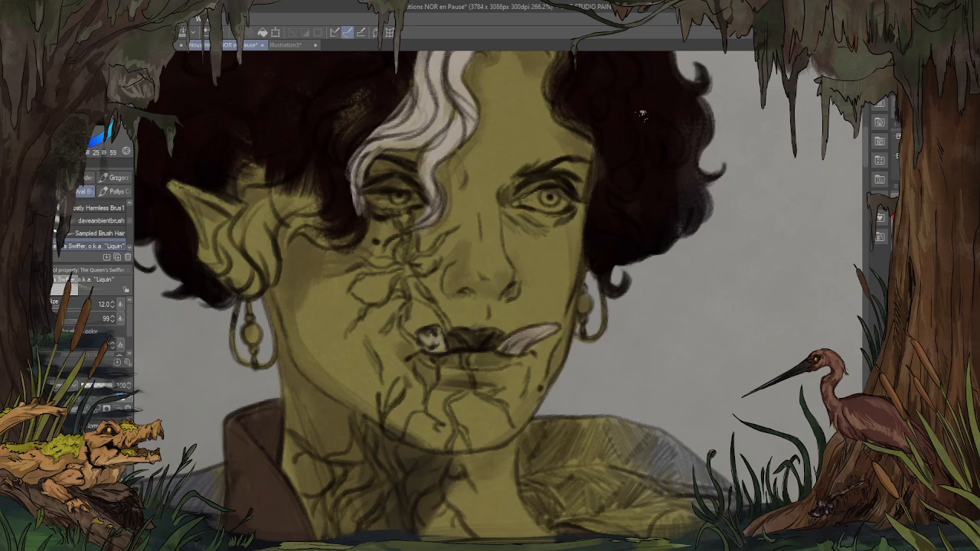
left_click_drag(538, 197, 559, 197)
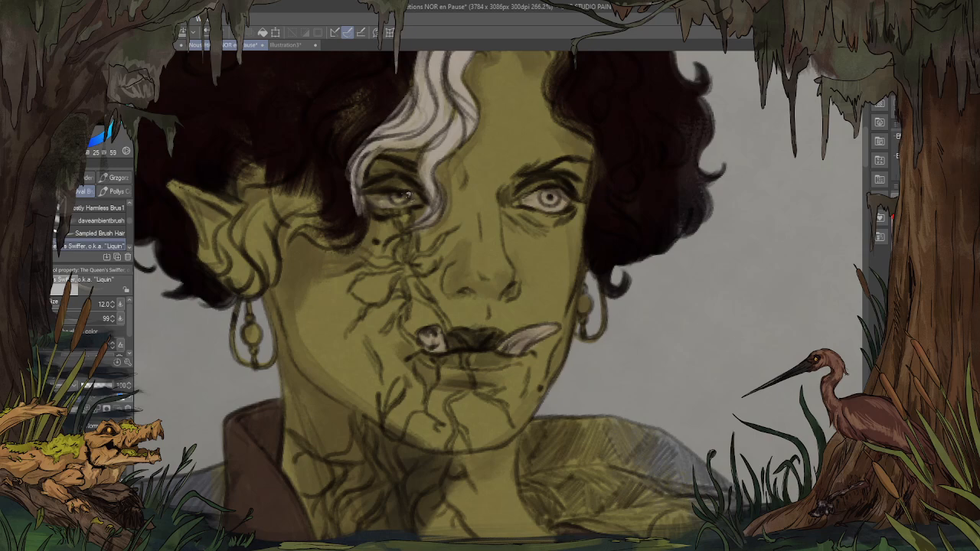
Step: Widen the white hair streak along its outer side and add a curled tip across the cheek, using a size 12 brush
scroll(475, 244, "down", 5)
scroll(406, 98, "up", 4)
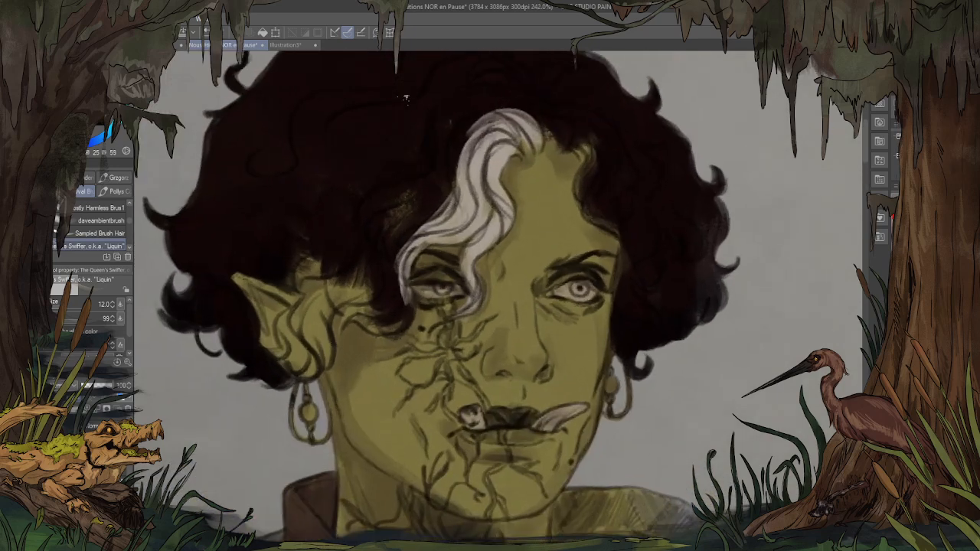
left_click_drag(535, 121, 447, 184)
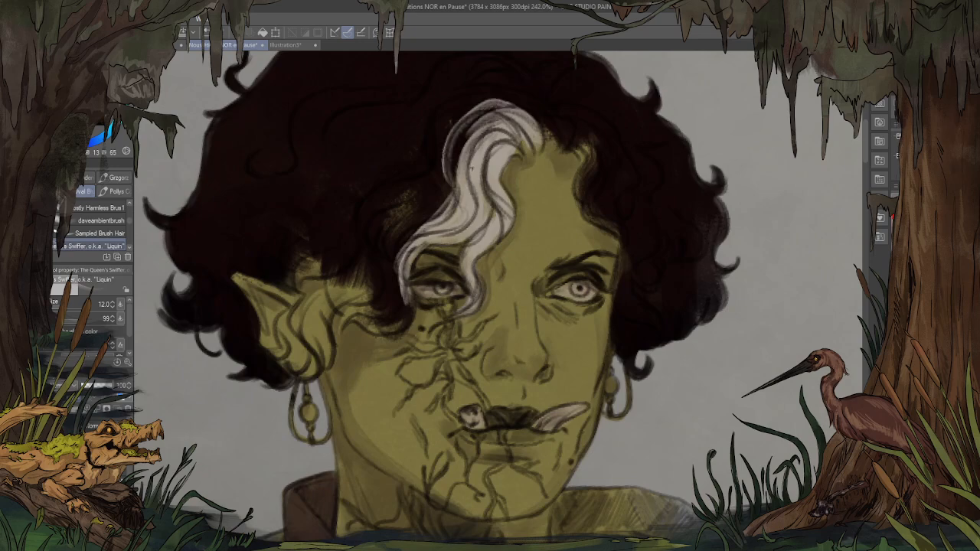
mouse_move(464, 126)
left_mouse_down()
mouse_move(467, 207)
mouse_move(433, 231)
mouse_move(391, 325)
mouse_move(403, 297)
mouse_move(403, 318)
mouse_move(369, 321)
left_mouse_up()
left_click_drag(405, 288, 378, 330)
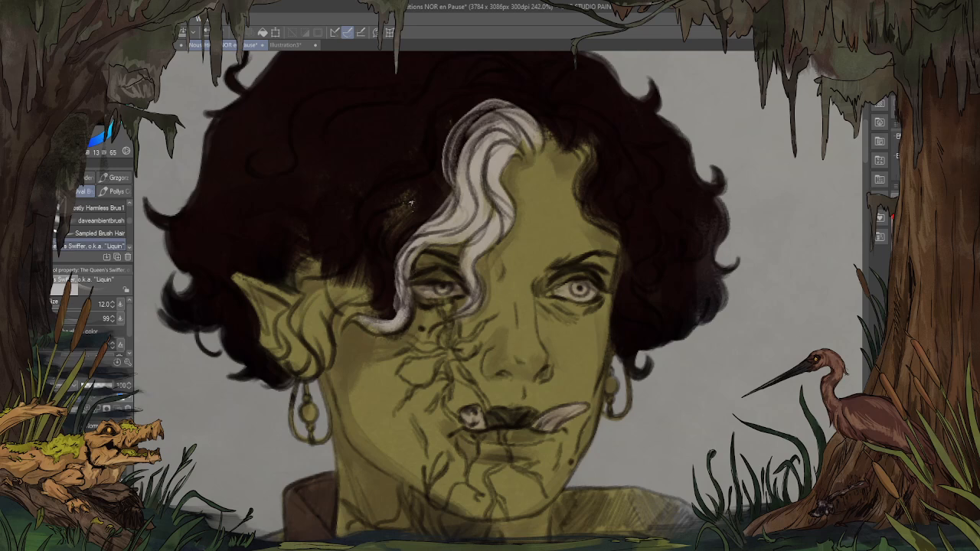
left_click_drag(455, 207, 385, 261)
mouse_move(421, 228)
left_mouse_down()
mouse_move(413, 268)
mouse_move(368, 317)
left_mouse_up()
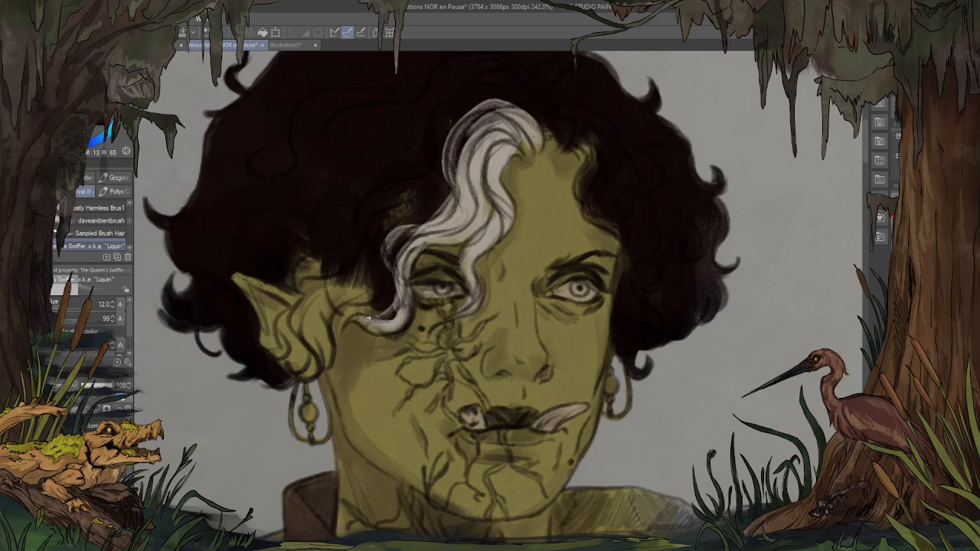
mouse_move(452, 142)
left_mouse_down()
mouse_move(467, 105)
mouse_move(537, 116)
mouse_move(452, 120)
mouse_move(494, 95)
mouse_move(449, 170)
left_mouse_up()
Step: Flip the finished portrait horizontally, examine the shape of its white hair streak, and return to the character illustration
left_click(284, 44)
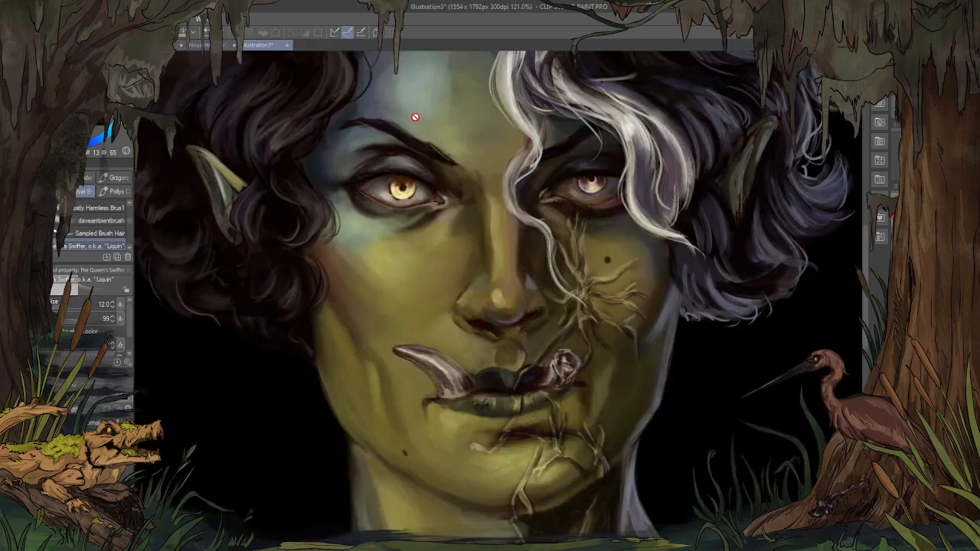
scroll(405, 163, "down", 4)
key("h")
scroll(484, 170, "up", 3)
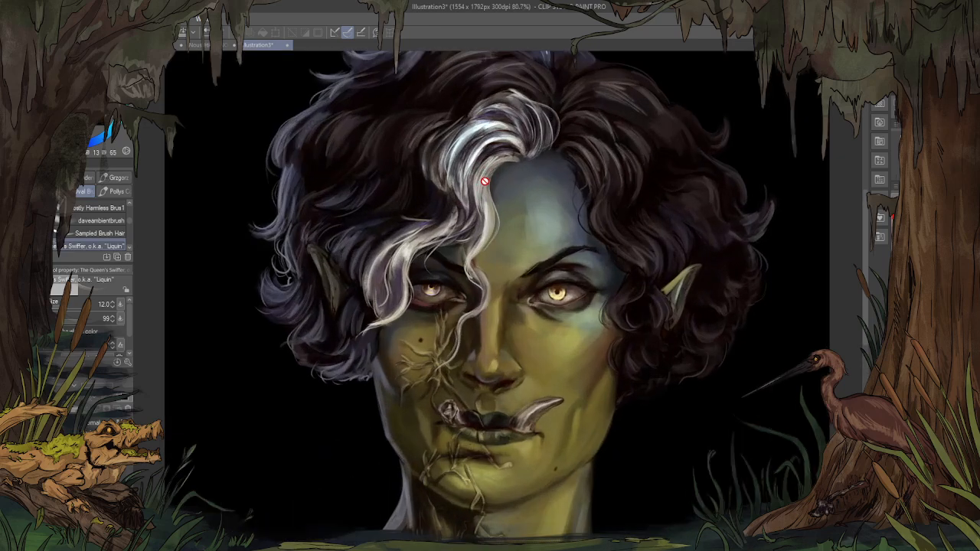
left_click(181, 44)
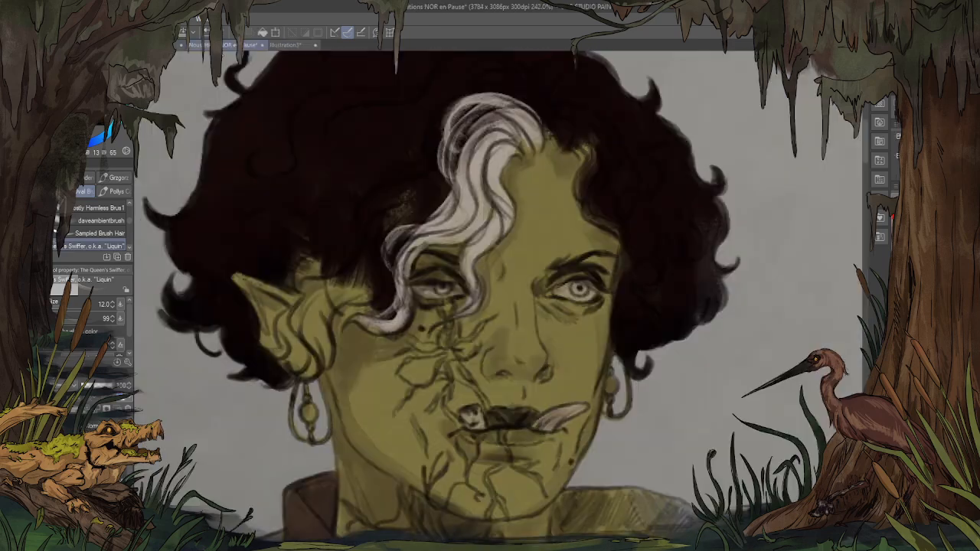
Step: Add pale strands at the root of the white streak where it meets the hairline
scroll(376, 325, "down", 3)
scroll(386, 252, "up", 3)
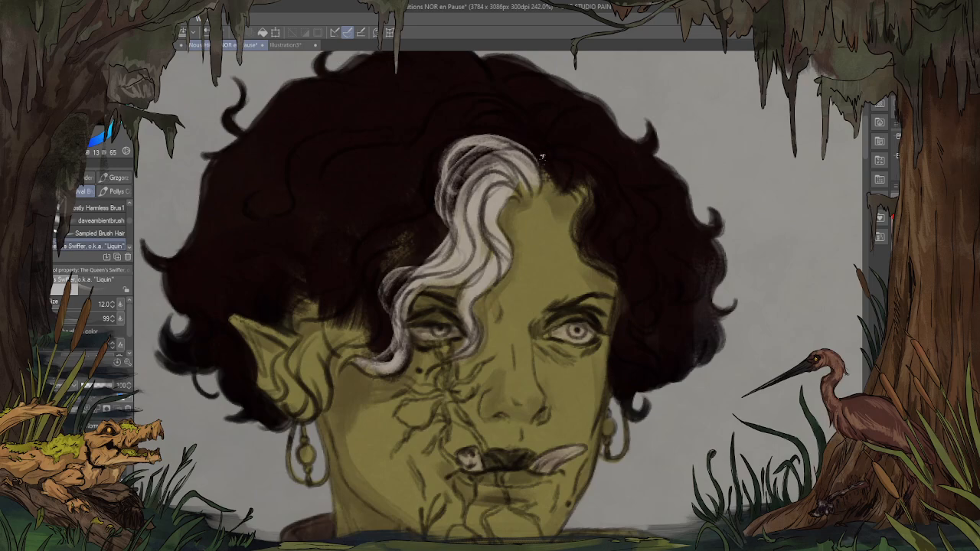
mouse_move(542, 178)
left_mouse_down()
mouse_move(530, 145)
mouse_move(484, 137)
left_mouse_up()
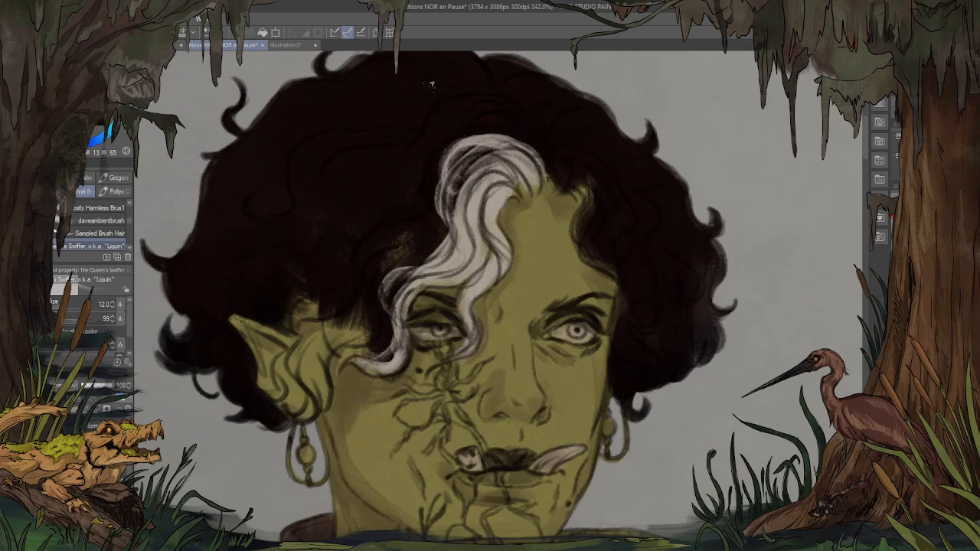
Step: Paint dark brown curls over the temple and inner part of the pointed ear, sampling the hair colour and using brush size 15
left_click(367, 176, "alt")
mouse_move(386, 290)
left_mouse_down()
mouse_move(402, 257)
mouse_move(383, 280)
mouse_move(386, 253)
mouse_move(359, 278)
mouse_move(374, 334)
mouse_move(371, 320)
mouse_move(336, 326)
mouse_move(313, 365)
mouse_move(321, 332)
mouse_move(315, 387)
left_mouse_up()
key("]")
key("]")
key("]")
key("]")
key("]")
key("[")
key("[")
key("[")
key("[")
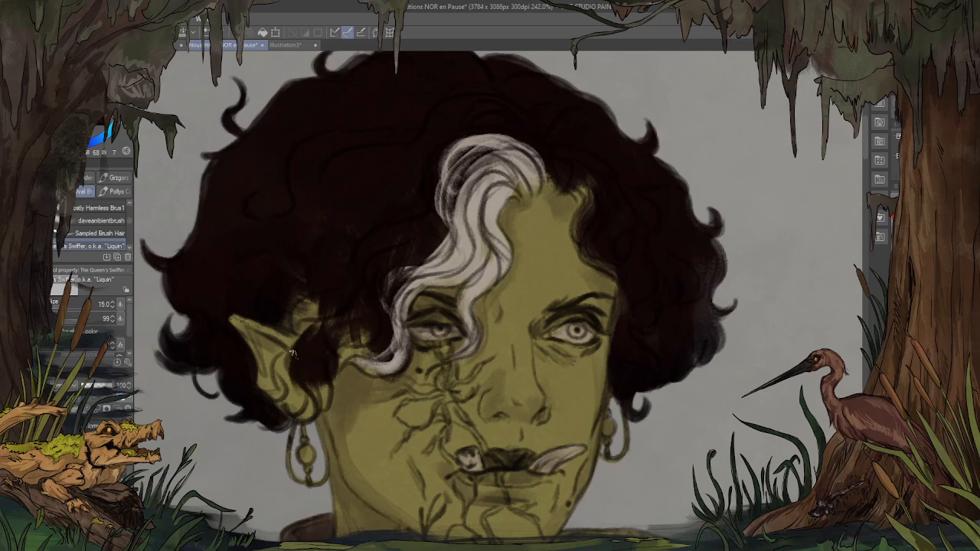
mouse_move(294, 353)
left_mouse_down()
mouse_move(292, 390)
mouse_move(307, 407)
mouse_move(315, 402)
mouse_move(312, 412)
mouse_move(330, 366)
mouse_move(301, 306)
mouse_move(280, 309)
mouse_move(291, 282)
mouse_move(321, 327)
left_mouse_up()
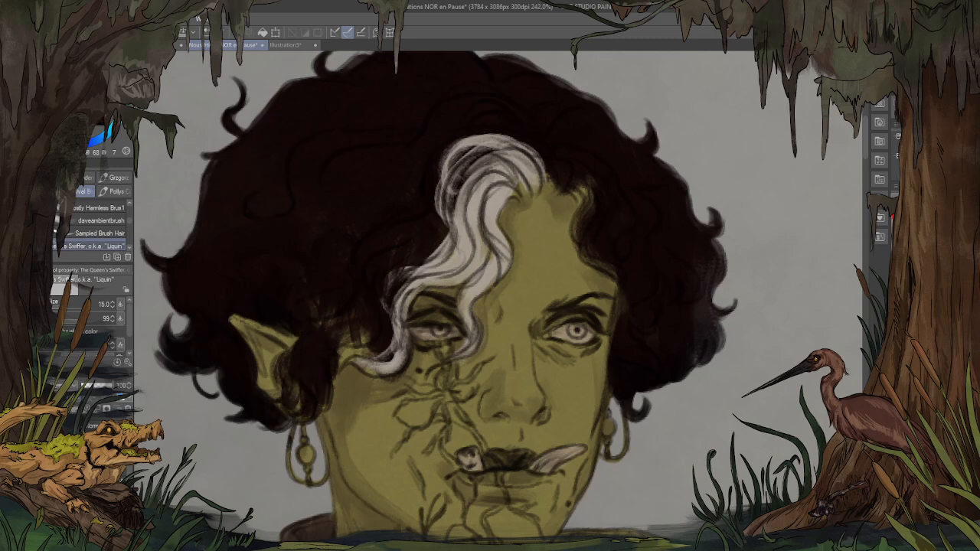
Step: Fill the remaining gap in the dark hair between the ear and the white streak with a size 40 brush
key("]")
key("]")
key("]")
key("]")
key("]")
mouse_move(335, 326)
left_mouse_down()
mouse_move(373, 335)
mouse_move(343, 322)
left_mouse_up()
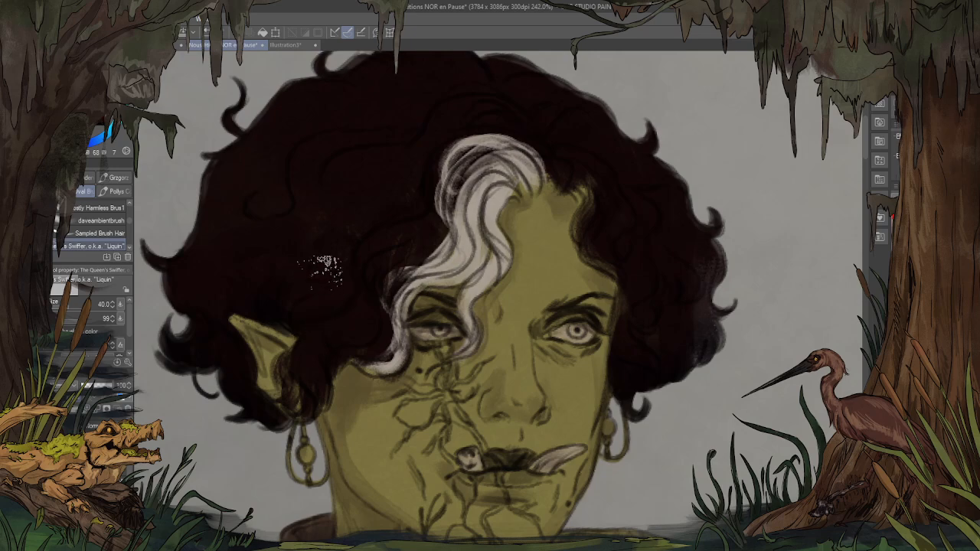
Step: Sample the blue-grey from the finished portrait's forehead, return to the character illustration and choose the daveambientbrush
left_click_drag(599, 365, 598, 259)
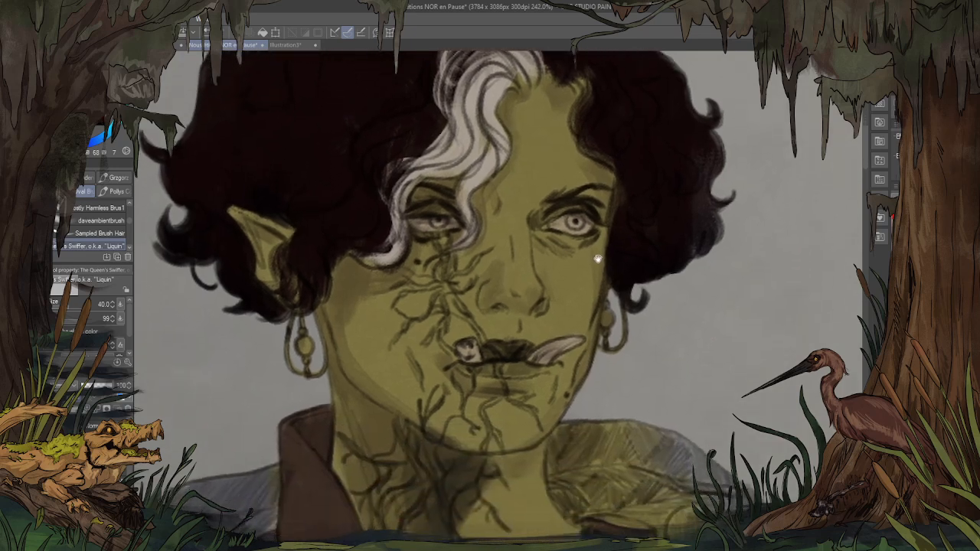
left_click(291, 45)
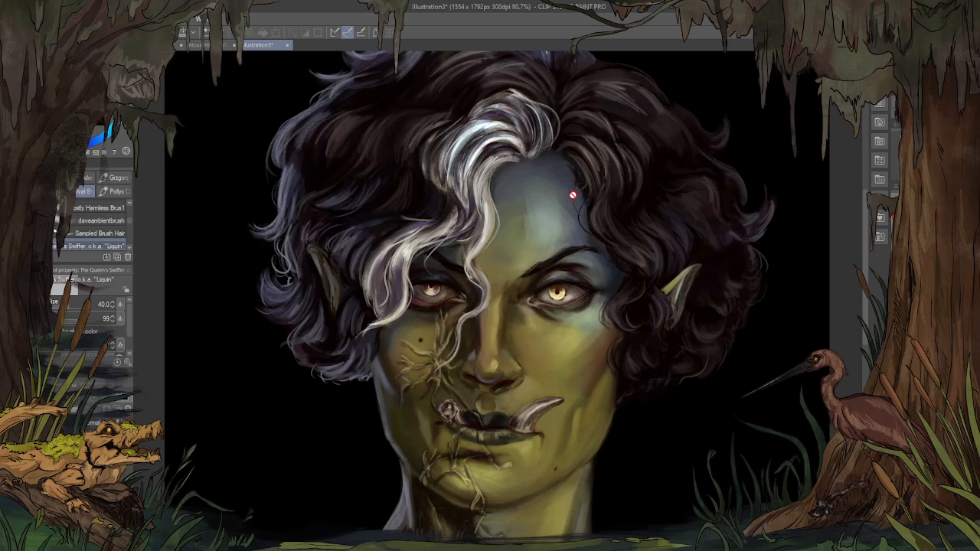
left_click(571, 181, "alt")
left_click(197, 44)
left_click(230, 45)
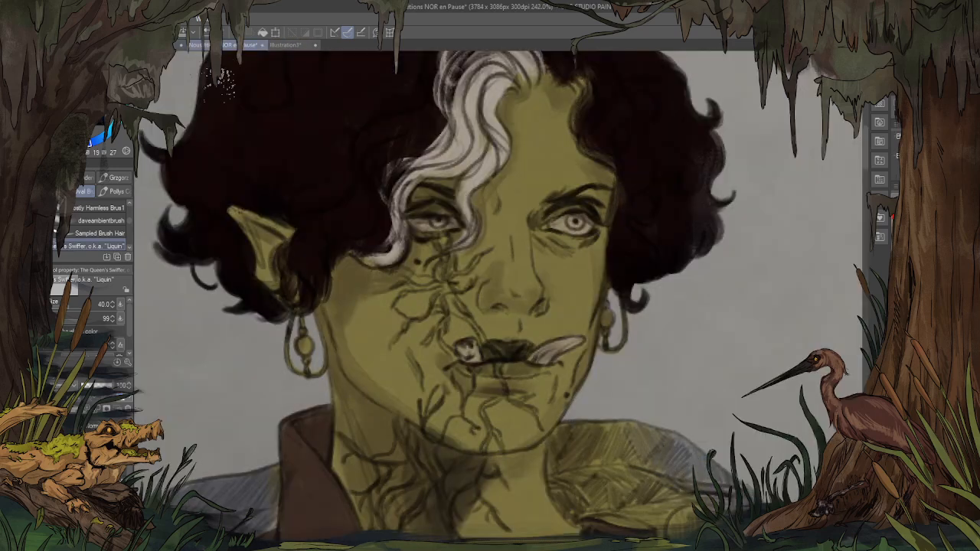
scroll(413, 471, "down", 2)
scroll(452, 275, "up", 1)
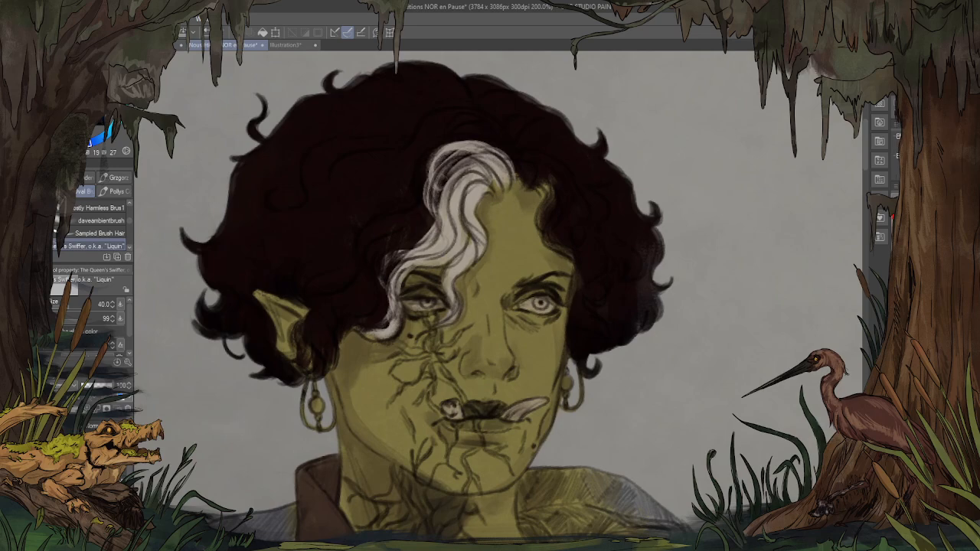
left_click(113, 220)
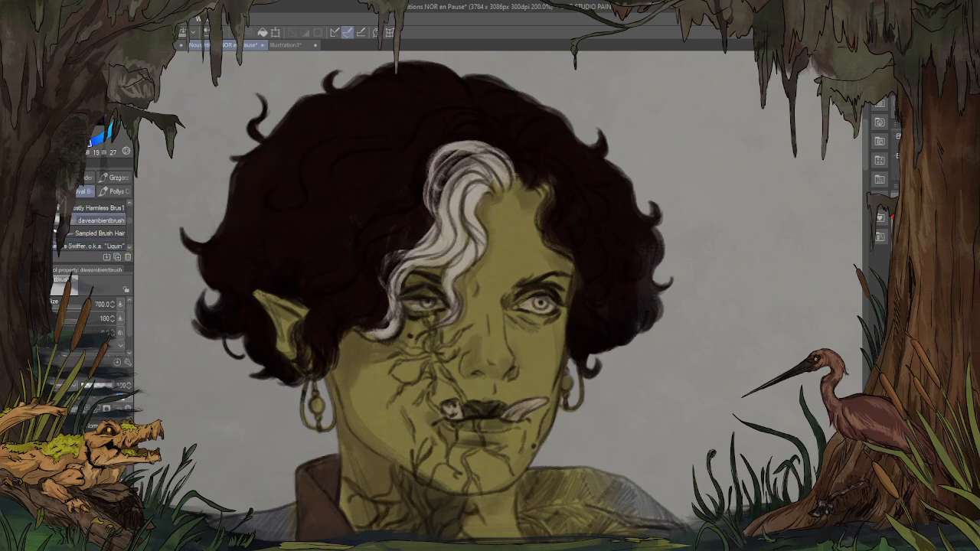
mouse_move(537, 145)
left_mouse_down()
mouse_move(460, 230)
mouse_move(337, 199)
left_mouse_up()
key("ctrl+z")
mouse_move(490, 154)
left_mouse_down()
mouse_move(537, 229)
mouse_move(528, 261)
mouse_move(559, 295)
left_mouse_up()
key("ctrl+z")
Step: Glaze soft blue-grey over the forehead, front curls and eye area with the daveambientbrush at sizes 80 and 40
mouse_move(551, 184)
left_mouse_down()
mouse_move(497, 230)
mouse_move(360, 284)
mouse_move(325, 337)
left_mouse_up()
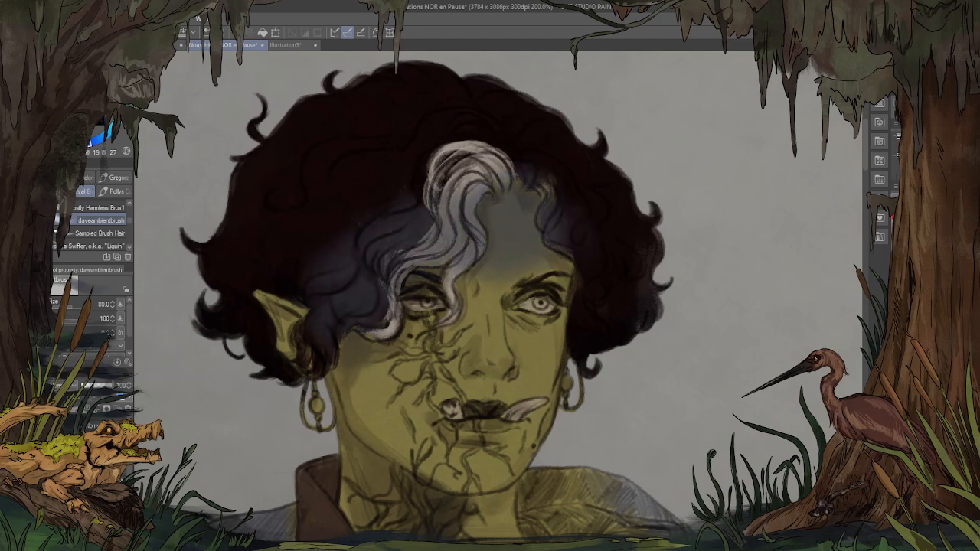
mouse_move(589, 222)
left_mouse_down()
mouse_move(559, 284)
mouse_move(471, 191)
mouse_move(582, 153)
mouse_move(597, 322)
left_mouse_up()
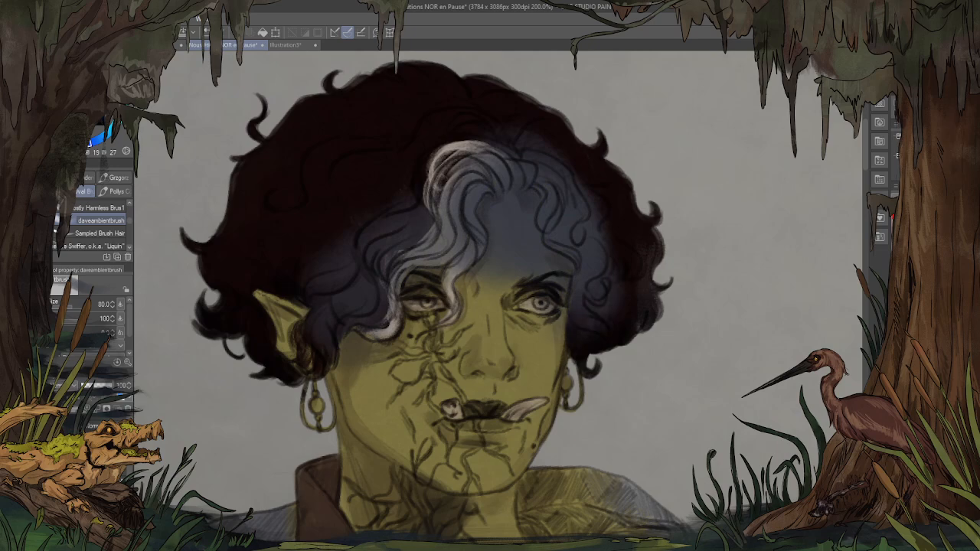
left_click_drag(536, 310, 553, 360)
mouse_move(483, 230)
left_mouse_down()
mouse_move(437, 299)
mouse_move(387, 223)
mouse_move(322, 284)
left_mouse_up()
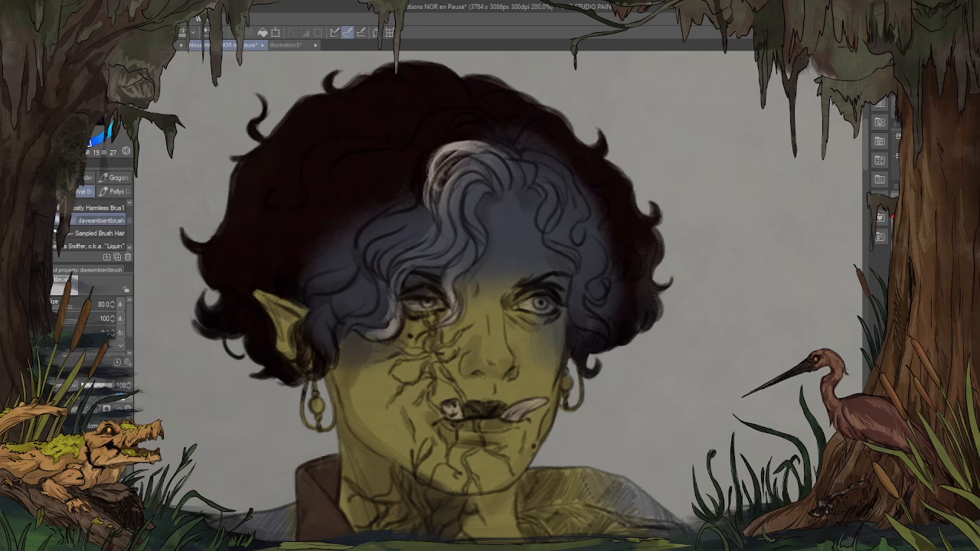
left_click_drag(389, 321, 419, 329)
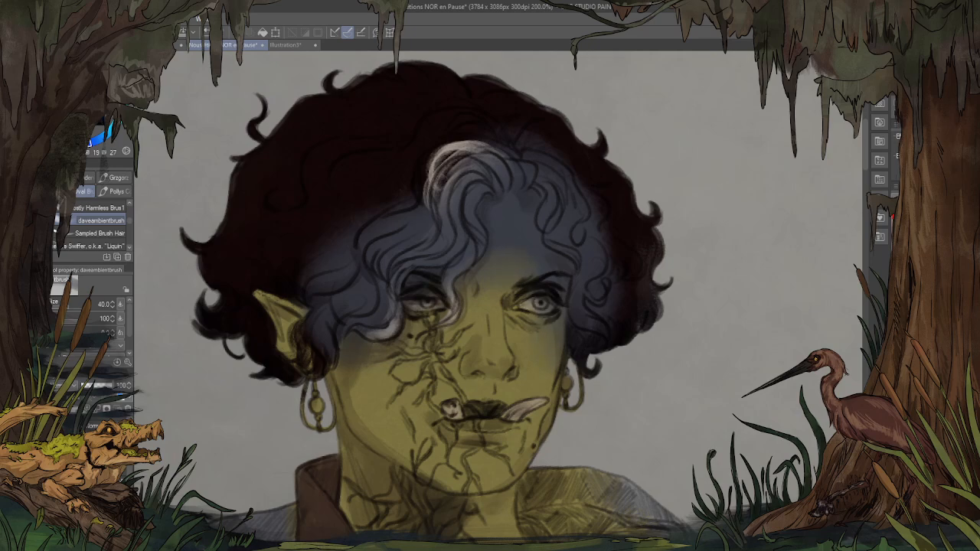
Step: Examine the purple-bloused figure on the outfit sheet, return to the character illustration and place it last among the open documents
scroll(498, 298, "down", 8)
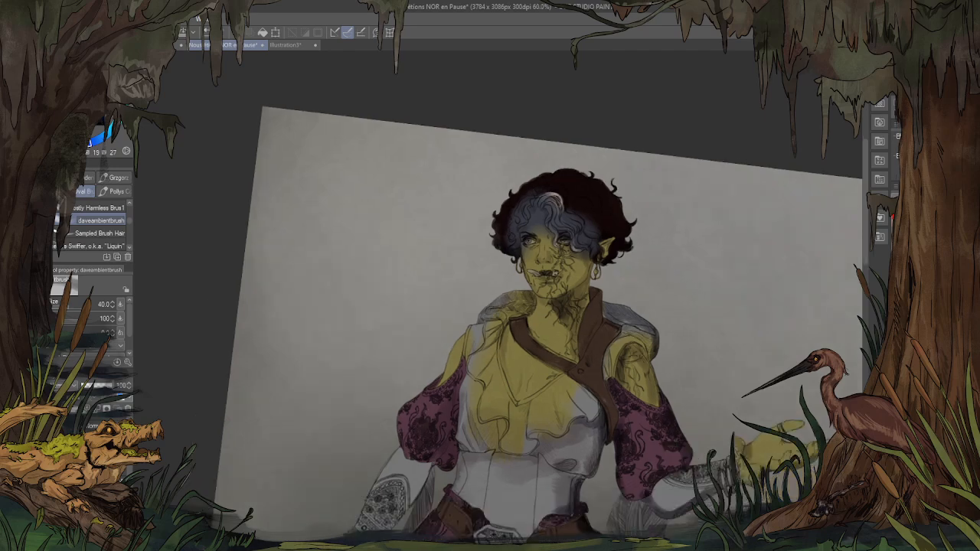
scroll(666, 235, "up", 2)
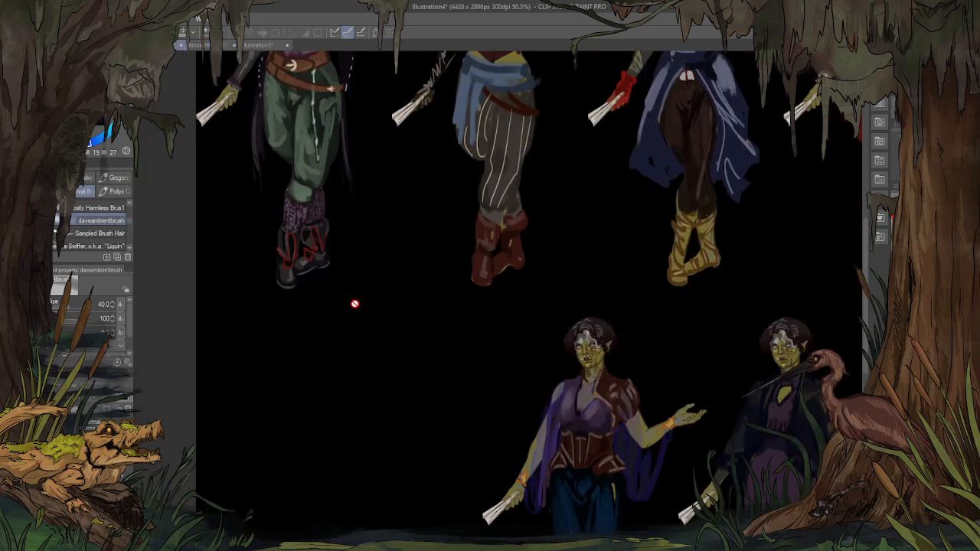
scroll(303, 113, "up", 5)
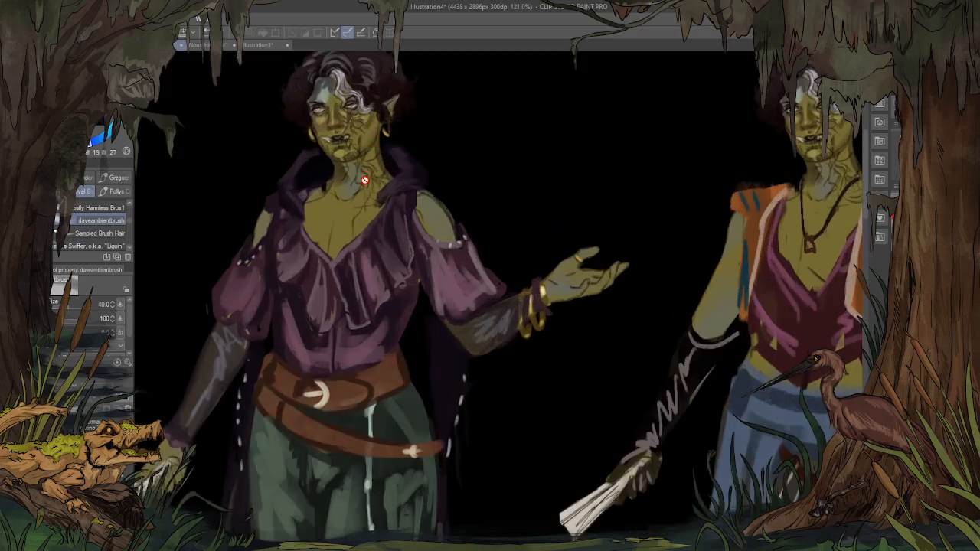
left_click(268, 48)
left_click(223, 46)
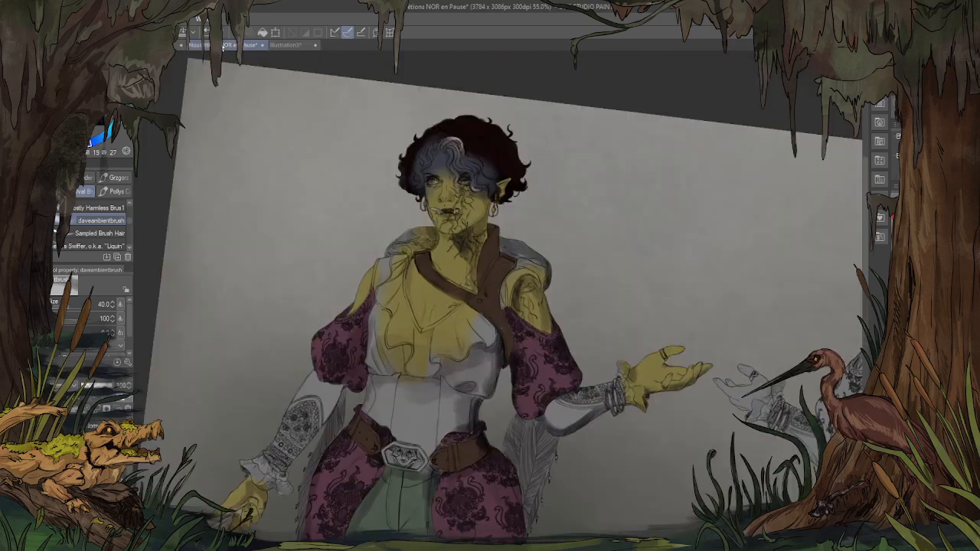
left_click_drag(328, 41, 327, 47)
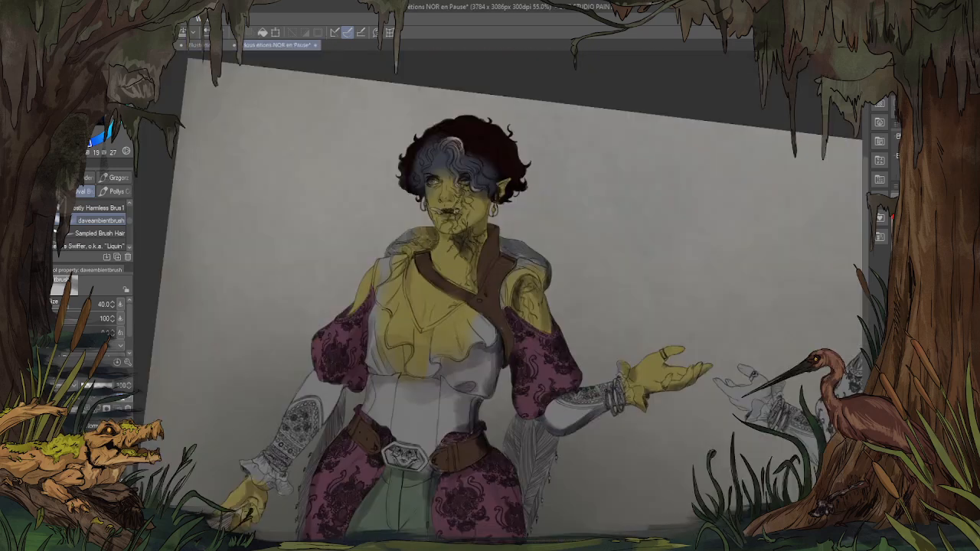
Step: Tint the neck below the chin with soft blue-grey using the daveambientbrush at size 80
scroll(398, 123, "down", 3)
scroll(398, 123, "up", 4)
scroll(414, 153, "up", 2)
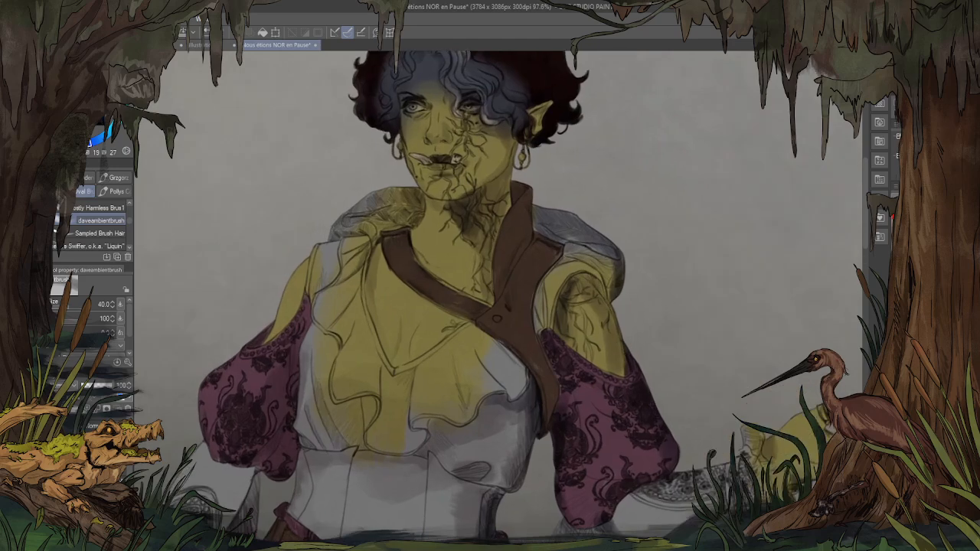
left_click_drag(451, 239, 443, 213)
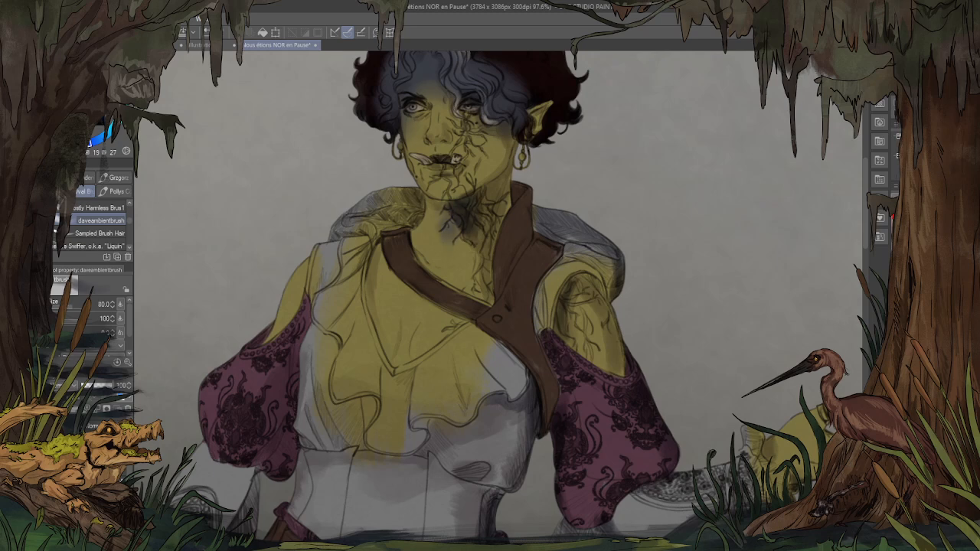
key("ctrl+z")
mouse_move(449, 239)
left_mouse_down()
mouse_move(444, 222)
mouse_move(421, 262)
mouse_move(385, 278)
left_mouse_up()
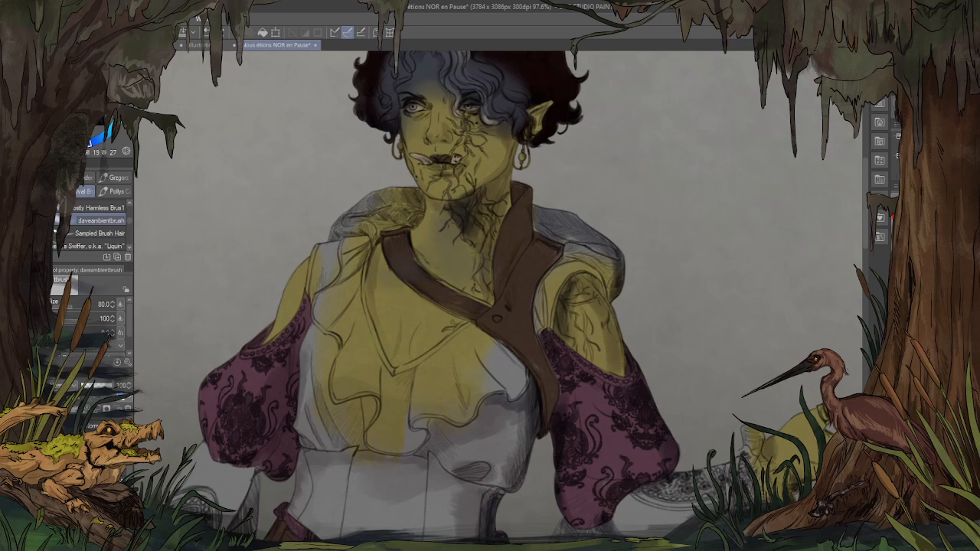
Step: Add soft blue-grey shading across the upper chest, the shoulders and the exposed upper arms
left_click_drag(490, 306, 405, 272)
mouse_move(502, 239)
left_mouse_down()
mouse_move(535, 324)
mouse_move(508, 282)
left_mouse_up()
left_click_drag(533, 322, 520, 239)
mouse_move(503, 287)
left_mouse_down()
mouse_move(490, 259)
mouse_move(518, 234)
left_mouse_up()
left_click_drag(373, 315, 549, 315)
left_click_drag(400, 230, 365, 304)
Step: Shade the palm and fingers of the outstretched hand with soft blue-grey at brush size 40
left_click_drag(714, 165, 367, 98)
scroll(522, 306, "up", 2)
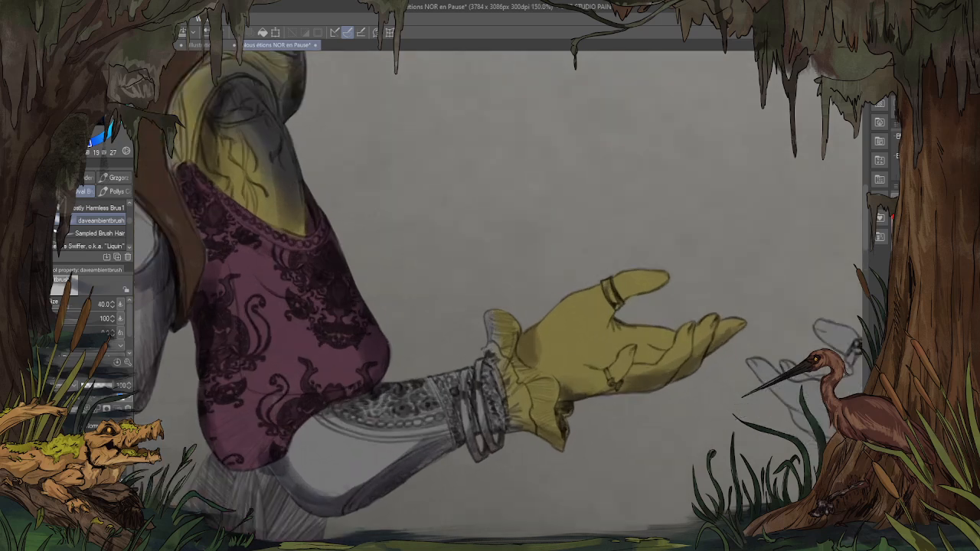
mouse_move(667, 281)
left_mouse_down()
mouse_move(592, 328)
mouse_move(668, 348)
mouse_move(709, 322)
left_mouse_up()
mouse_move(625, 349)
left_mouse_down()
mouse_move(592, 362)
mouse_move(561, 340)
left_mouse_up()
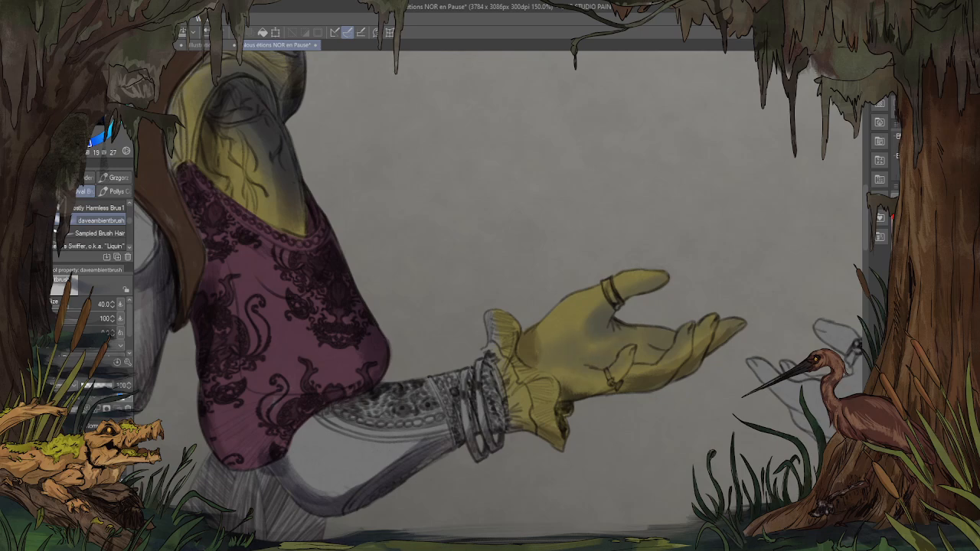
Step: Shade the back of the hand holding the fan with soft blue-grey at brush size 15
scroll(621, 321, "down", 5)
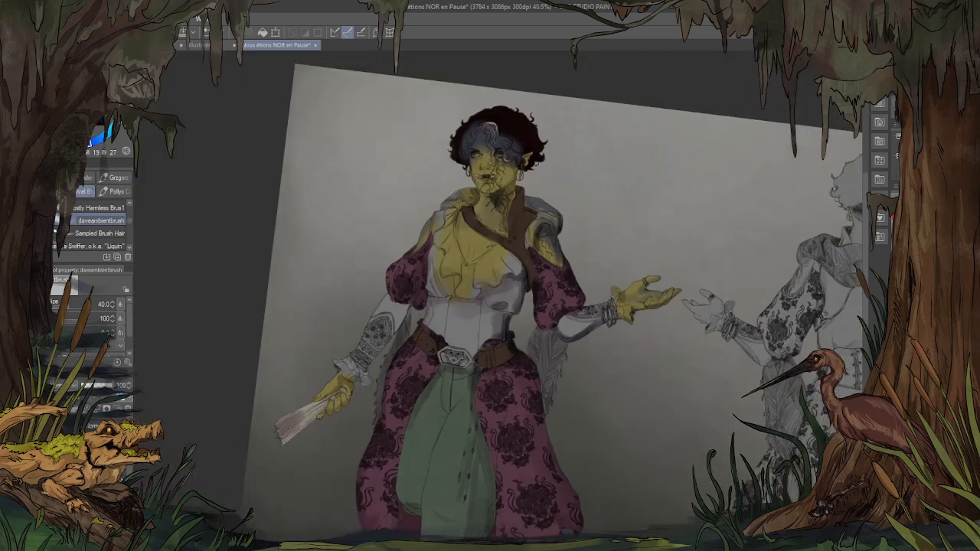
scroll(383, 391, "up", 5)
scroll(318, 417, "up", 2)
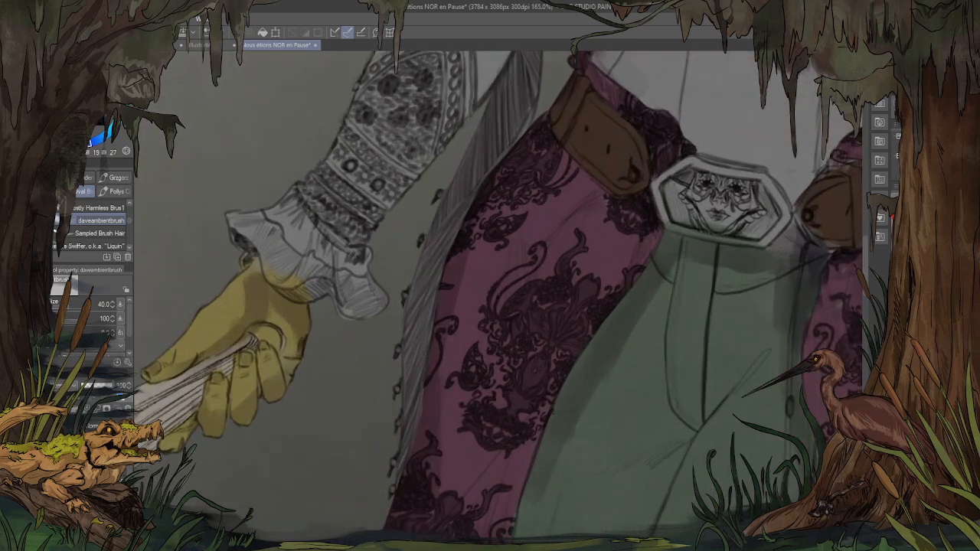
left_click_drag(346, 314, 421, 280)
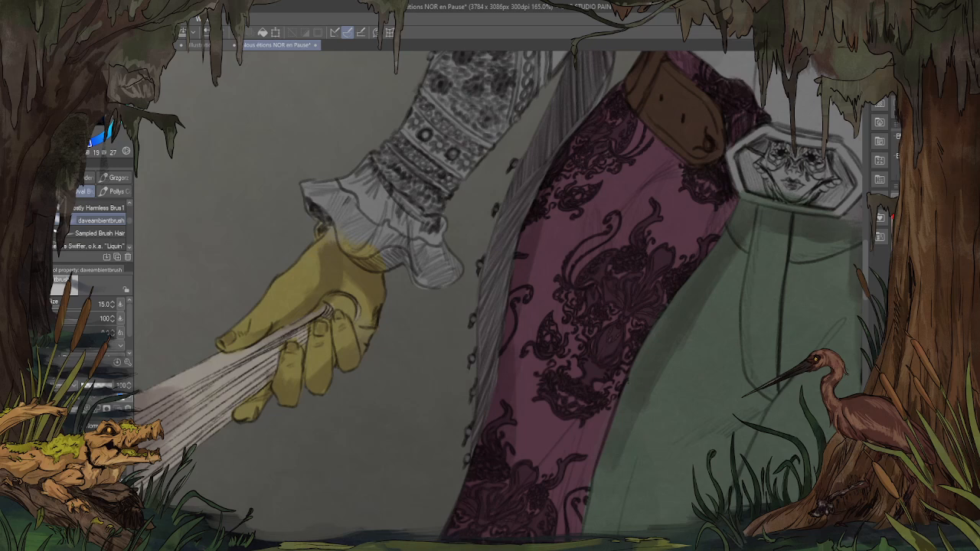
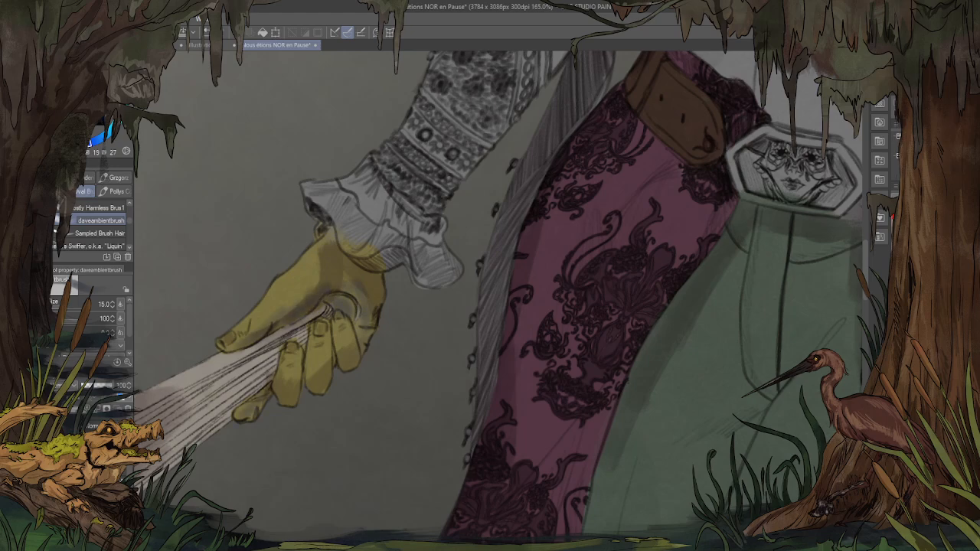
Step: Erase the blue-grey tint from the dark curls beside the pointed ear with the Hard eraser at size 80
scroll(342, 303, "down", 8)
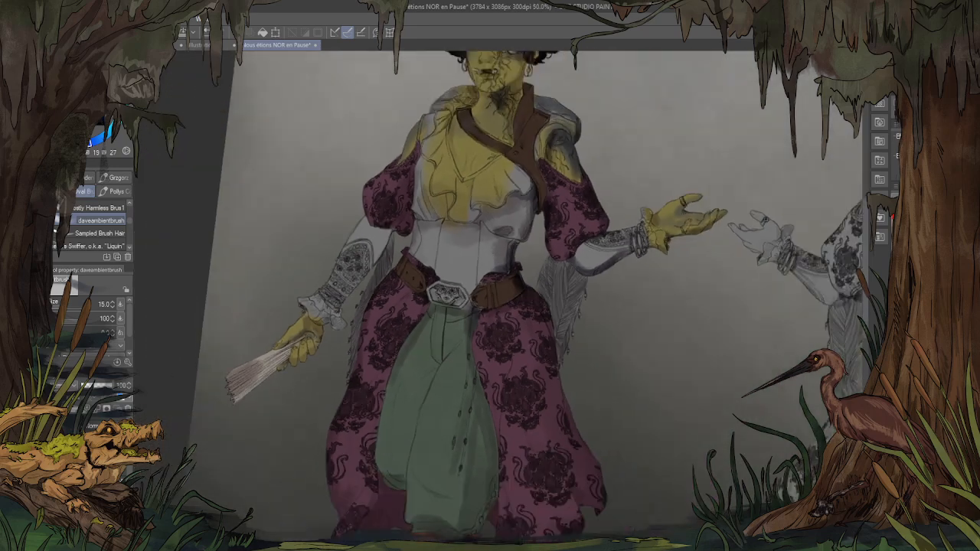
scroll(560, 295, "down", 2)
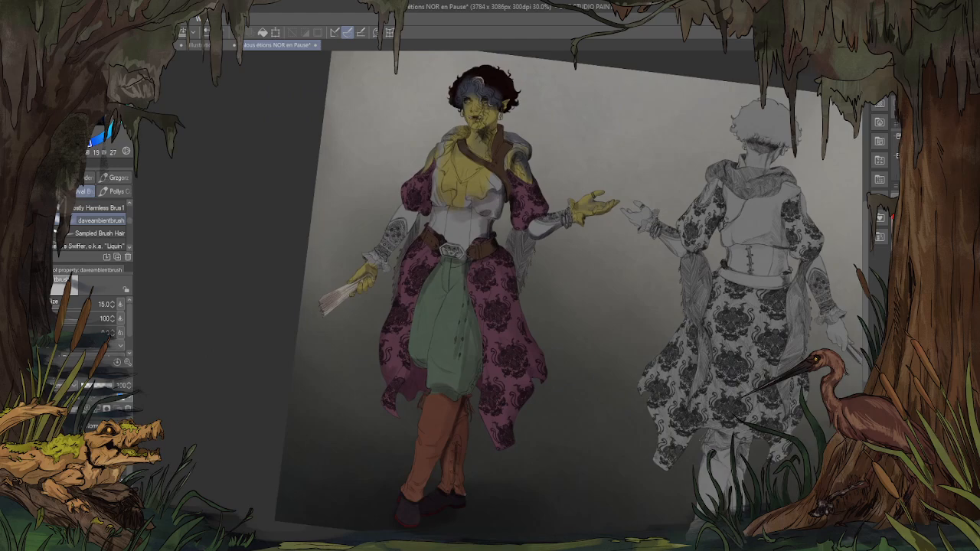
scroll(392, 85, "up", 2)
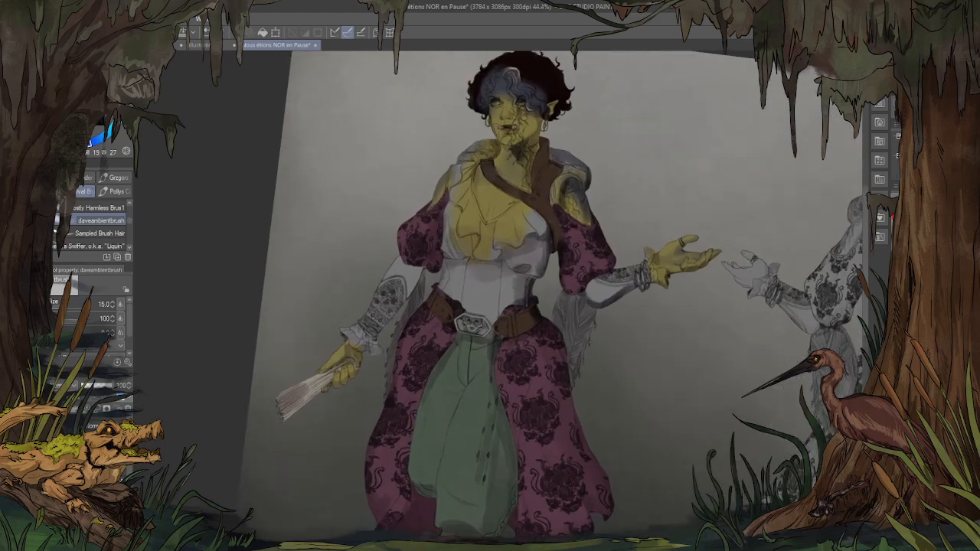
scroll(477, 116, "up", 3)
scroll(467, 131, "up", 1)
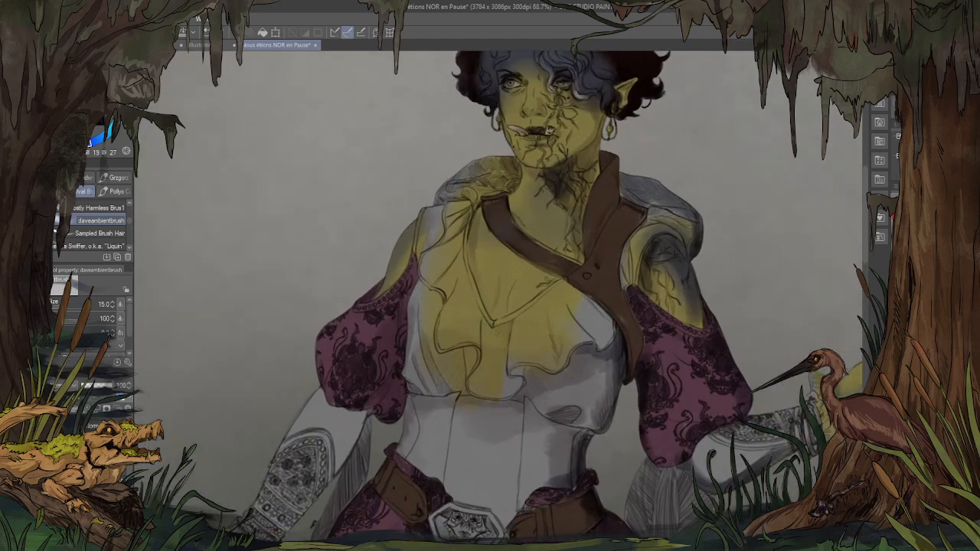
left_click_drag(785, 140, 663, 290)
scroll(441, 288, "up", 4)
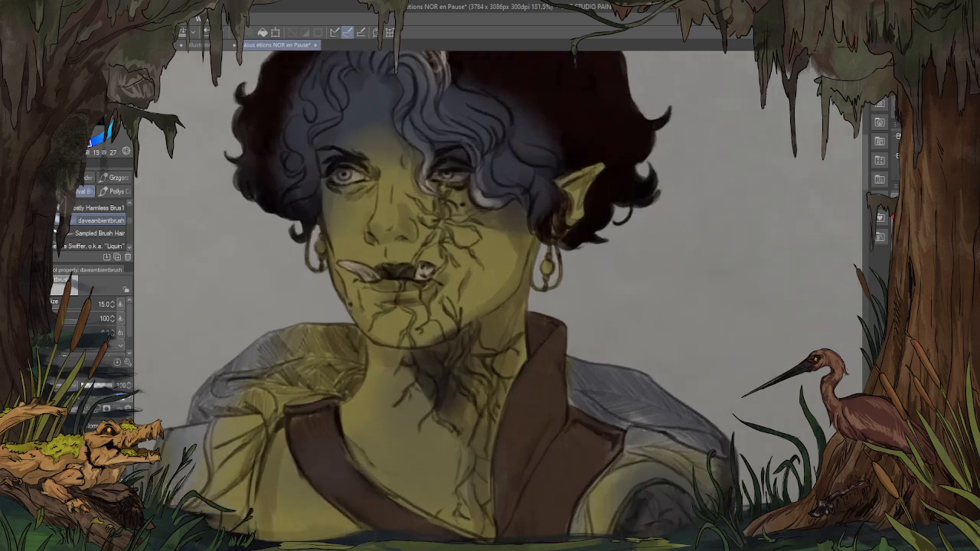
left_click_drag(579, 181, 593, 266)
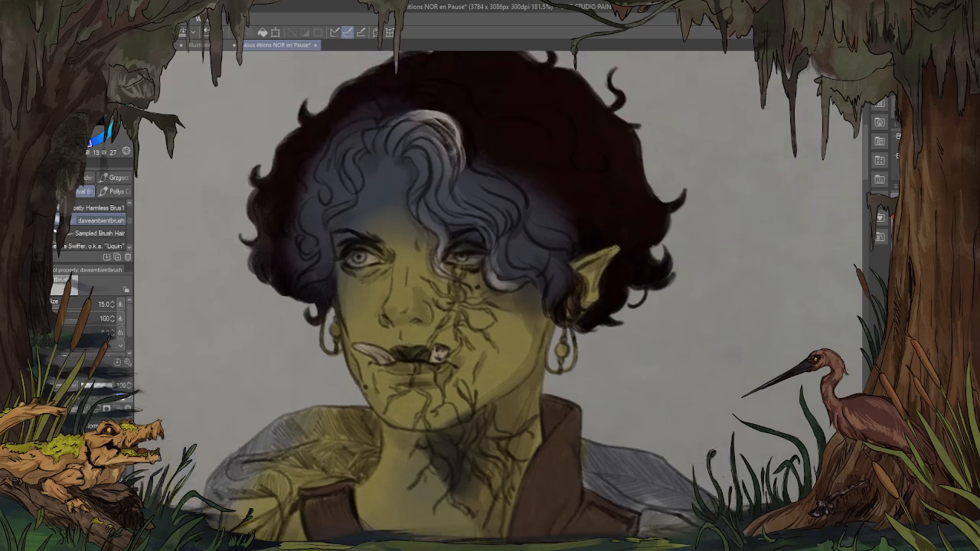
scroll(299, 222, "up", 1)
key("e")
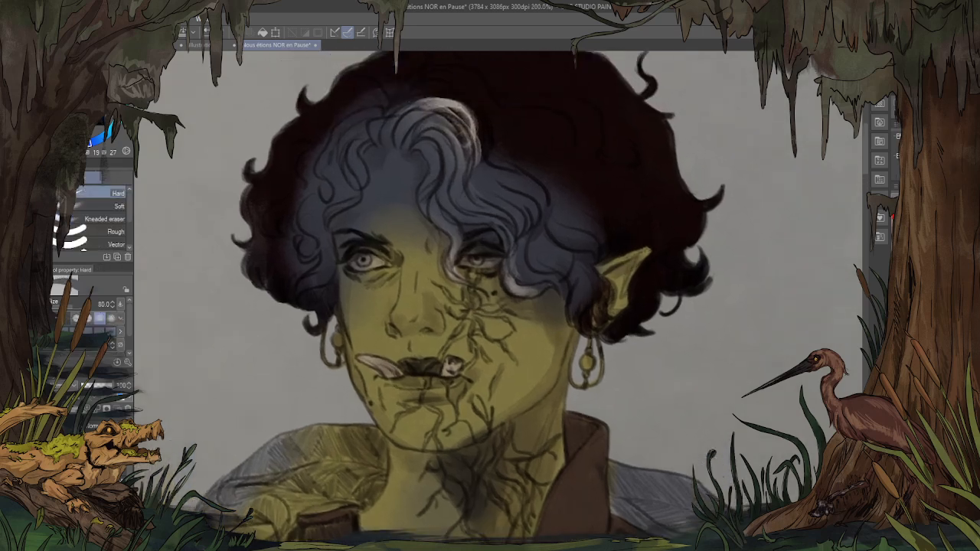
mouse_move(541, 235)
left_mouse_down()
mouse_move(523, 269)
mouse_move(530, 280)
mouse_move(593, 214)
mouse_move(615, 228)
mouse_move(623, 269)
left_mouse_up()
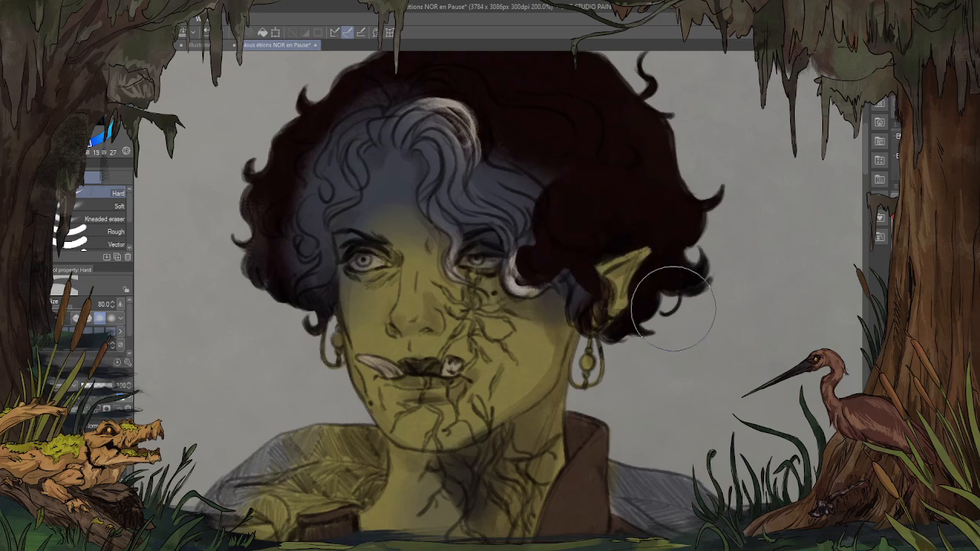
Step: Erase the blue-grey tint from the white curl strands and the dark hairline around the forehead with the Hard eraser at size 25
key("[")
key("[")
key("[")
key("[")
key("[")
key("[")
mouse_move(544, 274)
left_mouse_down()
mouse_move(563, 287)
mouse_move(560, 274)
mouse_move(578, 291)
mouse_move(588, 277)
left_mouse_up()
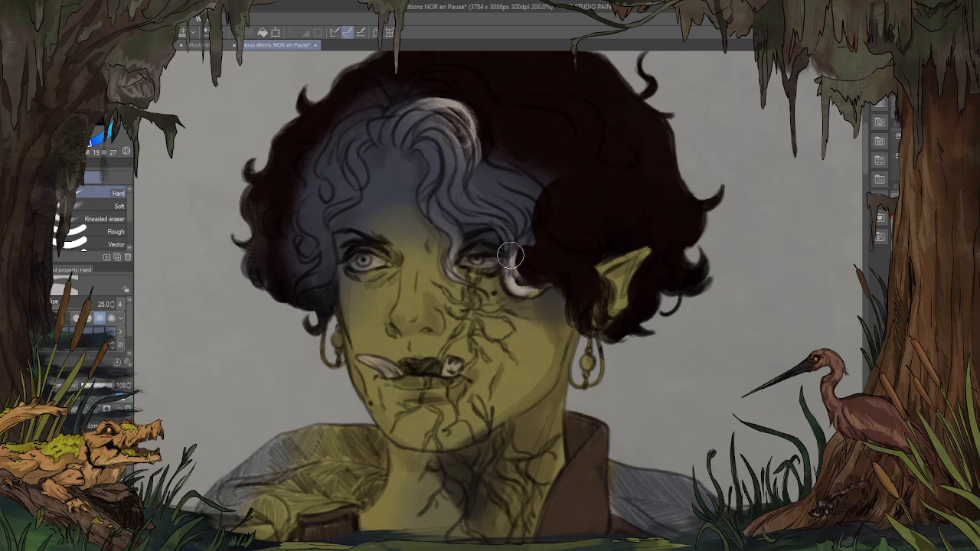
mouse_move(527, 289)
left_mouse_down()
mouse_move(503, 226)
mouse_move(454, 207)
left_mouse_up()
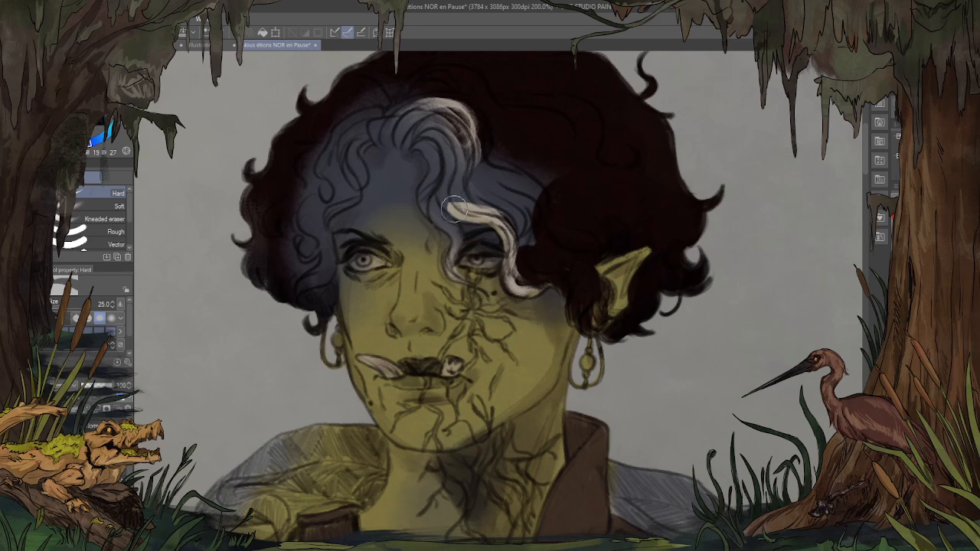
mouse_move(455, 261)
left_mouse_down()
mouse_move(450, 221)
mouse_move(455, 232)
mouse_move(434, 214)
mouse_move(433, 186)
mouse_move(451, 224)
mouse_move(436, 188)
mouse_move(441, 218)
mouse_move(428, 200)
mouse_move(430, 132)
mouse_move(428, 187)
left_mouse_up()
key("ctrl+z")
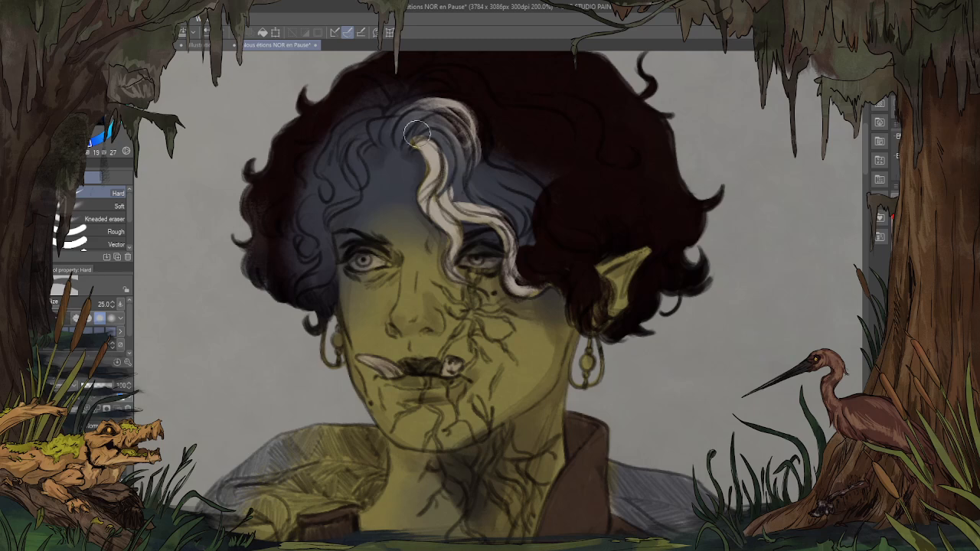
mouse_move(407, 144)
left_mouse_down()
mouse_move(422, 122)
mouse_move(411, 123)
mouse_move(406, 140)
mouse_move(393, 125)
mouse_move(379, 136)
mouse_move(385, 115)
mouse_move(347, 162)
mouse_move(353, 188)
mouse_move(325, 211)
mouse_move(325, 292)
left_mouse_up()
key("ctrl+z")
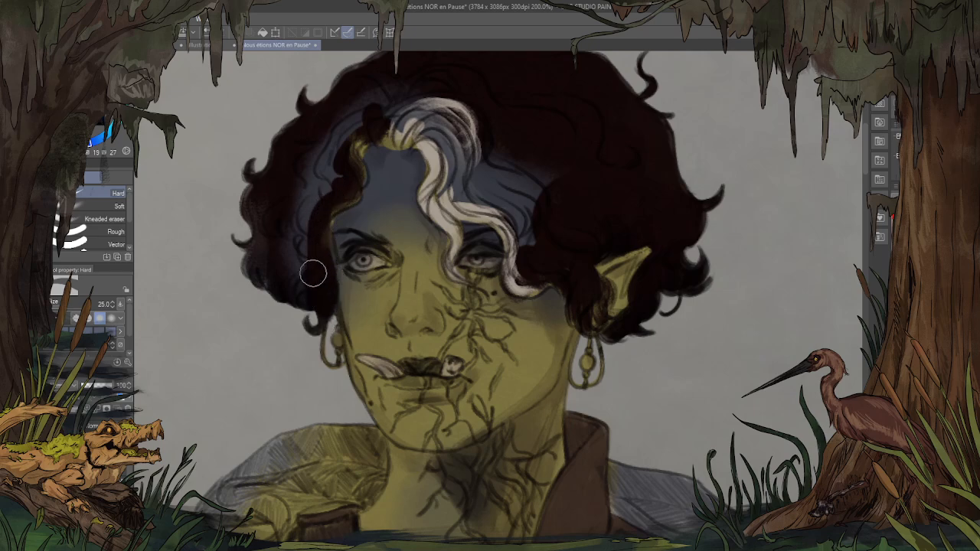
Step: Erase the remaining blue-grey tint from the outer dark curls and the wide white streak with the Hard eraser at size 80
key("]")
key("]")
key("]")
key("]")
key("]")
key("]")
mouse_move(393, 91)
left_mouse_down()
mouse_move(352, 97)
mouse_move(296, 164)
mouse_move(311, 170)
mouse_move(274, 245)
mouse_move(261, 166)
left_mouse_up()
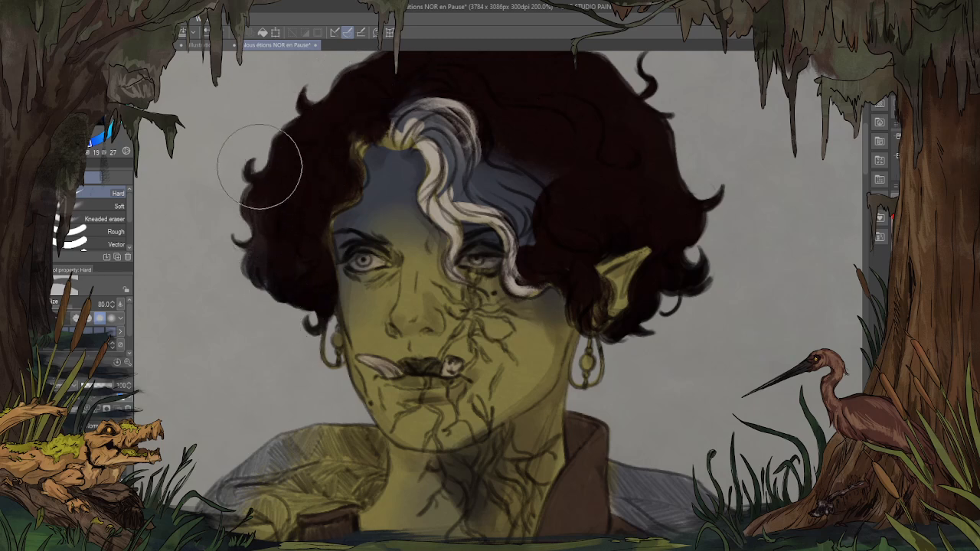
left_click_drag(539, 130, 505, 214)
mouse_move(406, 164)
left_mouse_down()
mouse_move(383, 176)
mouse_move(437, 214)
mouse_move(441, 249)
mouse_move(485, 240)
mouse_move(507, 291)
mouse_move(472, 337)
left_mouse_up()
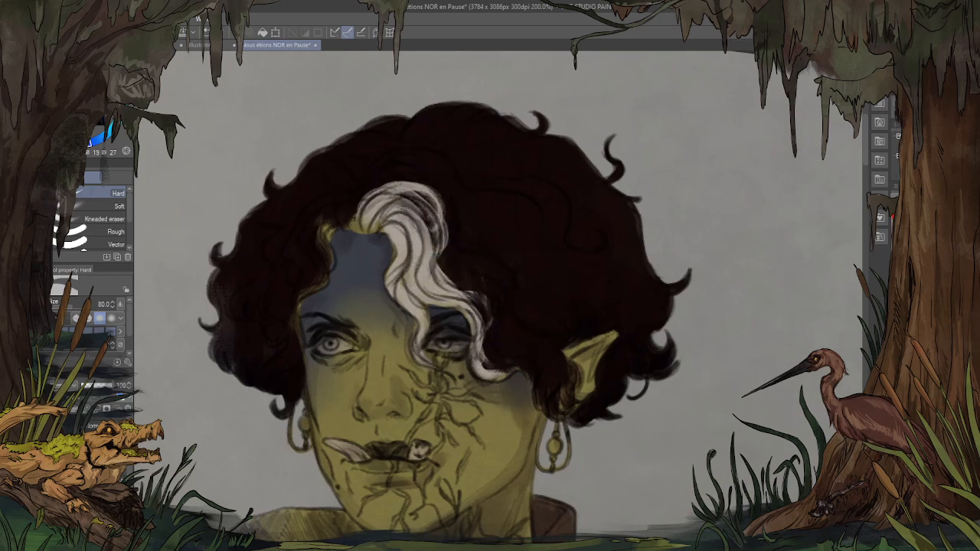
Step: Examine the coloured figure's chest, sleeves and both hands for stray skin tint
scroll(334, 84, "down", 4)
scroll(476, 409, "up", 3)
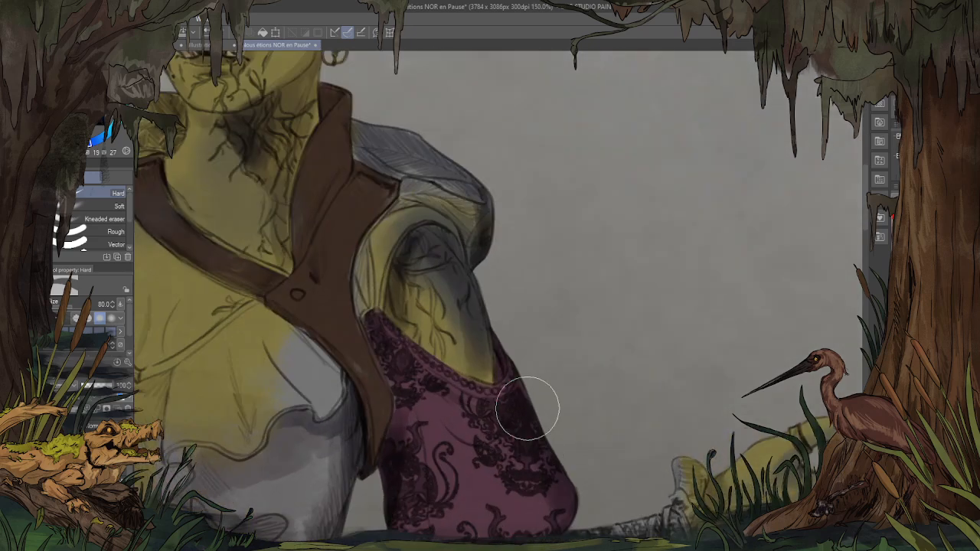
scroll(352, 88, "down", 2)
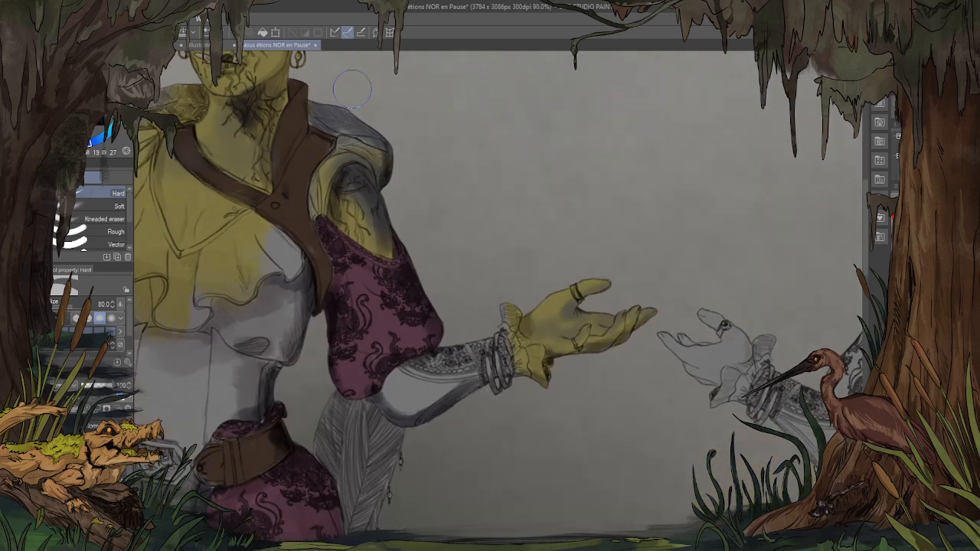
scroll(352, 88, "down", 1)
scroll(508, 225, "up", 4)
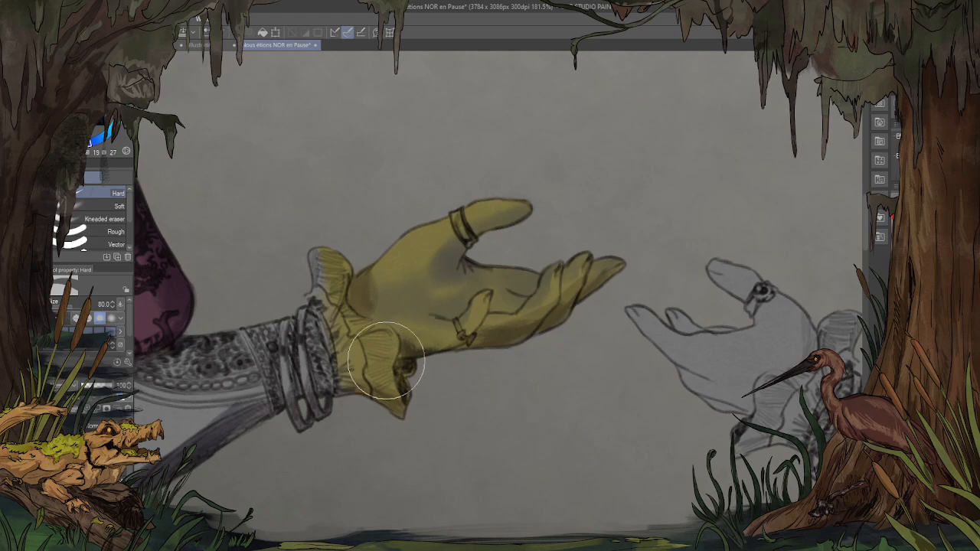
scroll(652, 295, "down", 6)
scroll(379, 409, "up", 2)
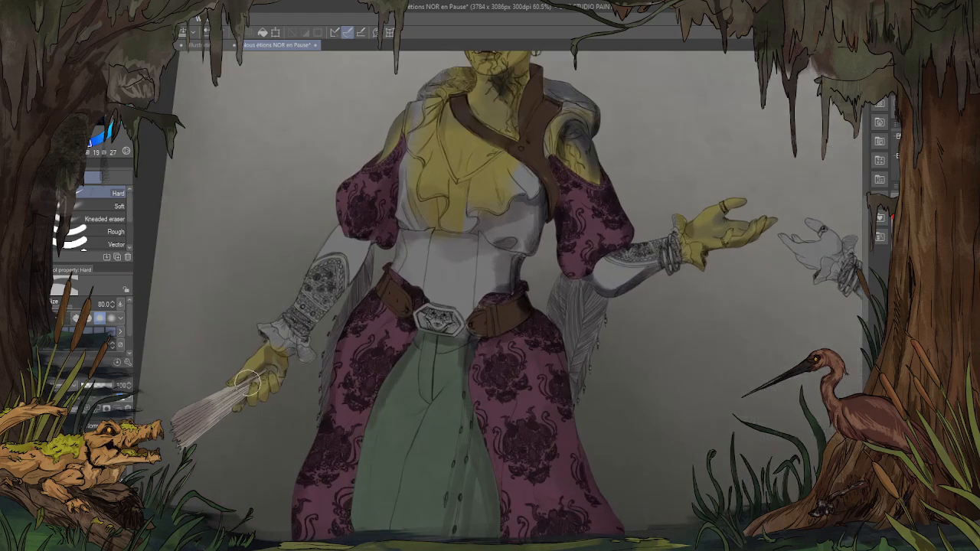
scroll(230, 360, "up", 2)
scroll(227, 357, "down", 5)
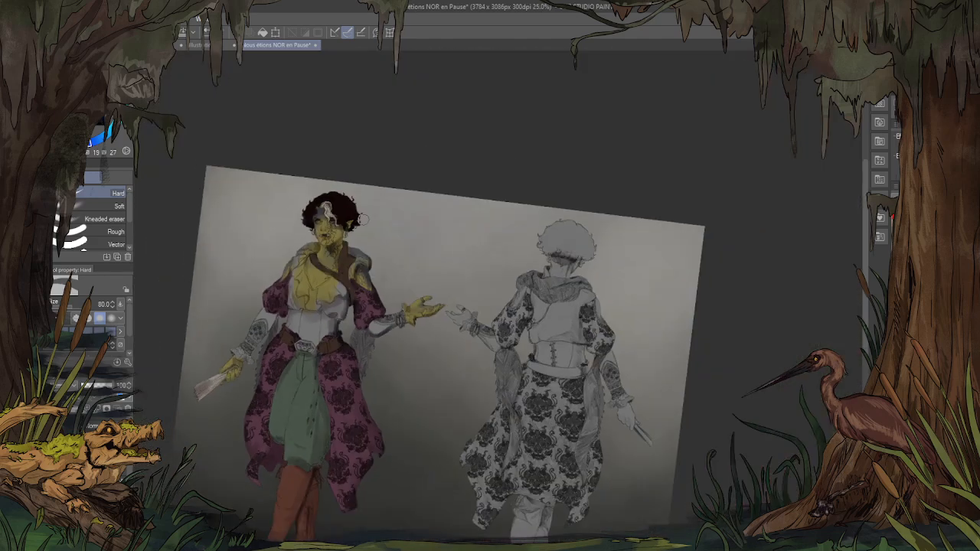
scroll(362, 220, "up", 8)
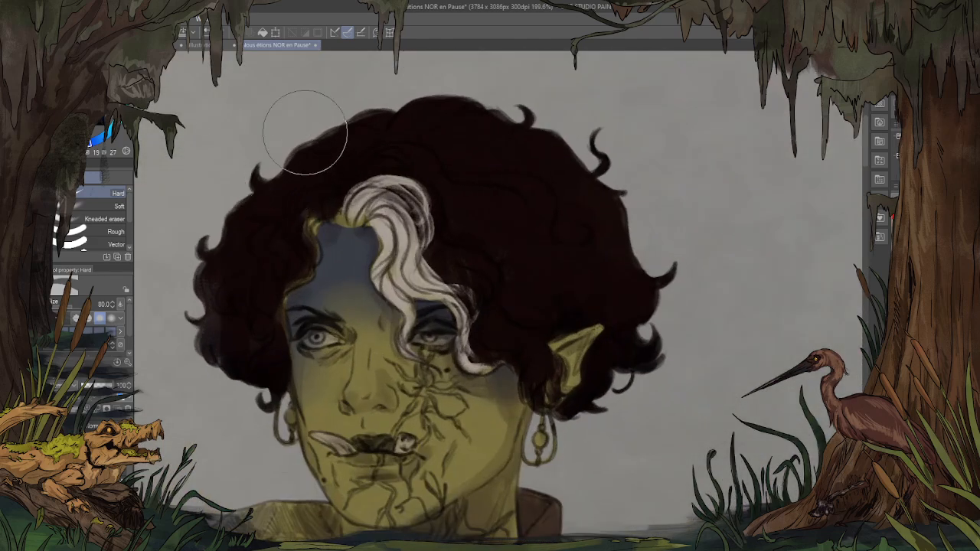
Step: Sample a hair colour from the finished portrait and softly tint the character's dark curls with it using daveambientbrush
left_click(203, 45)
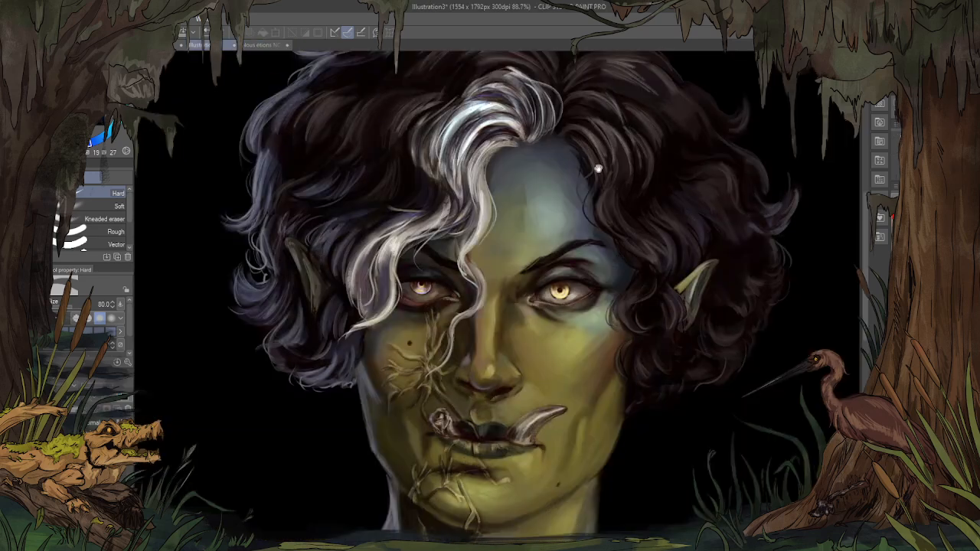
left_click_drag(593, 192, 564, 226)
left_click(659, 137, "alt")
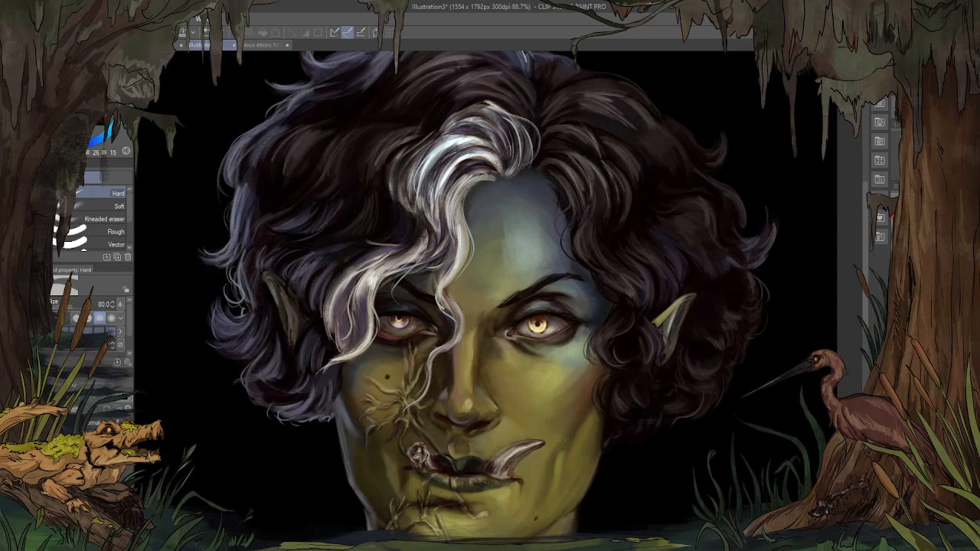
left_click(268, 44)
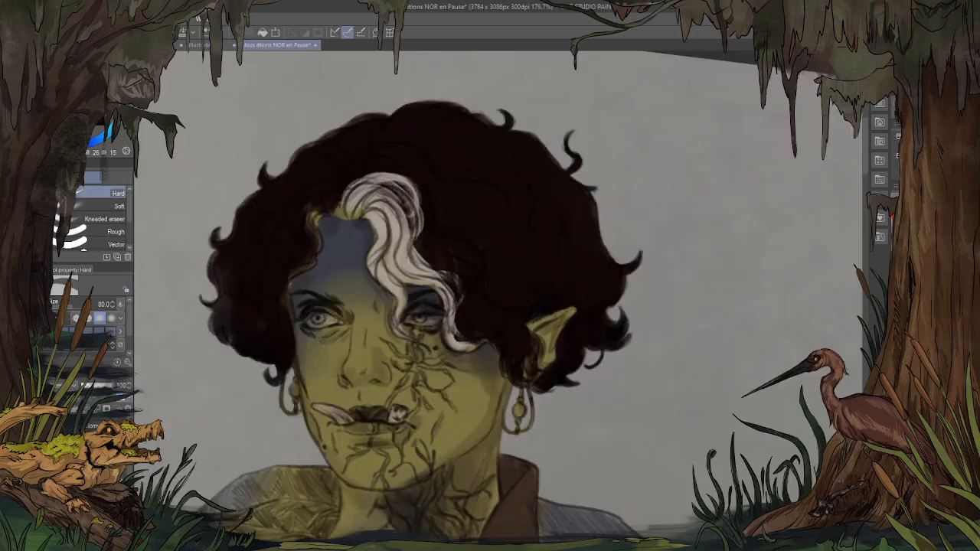
key("b")
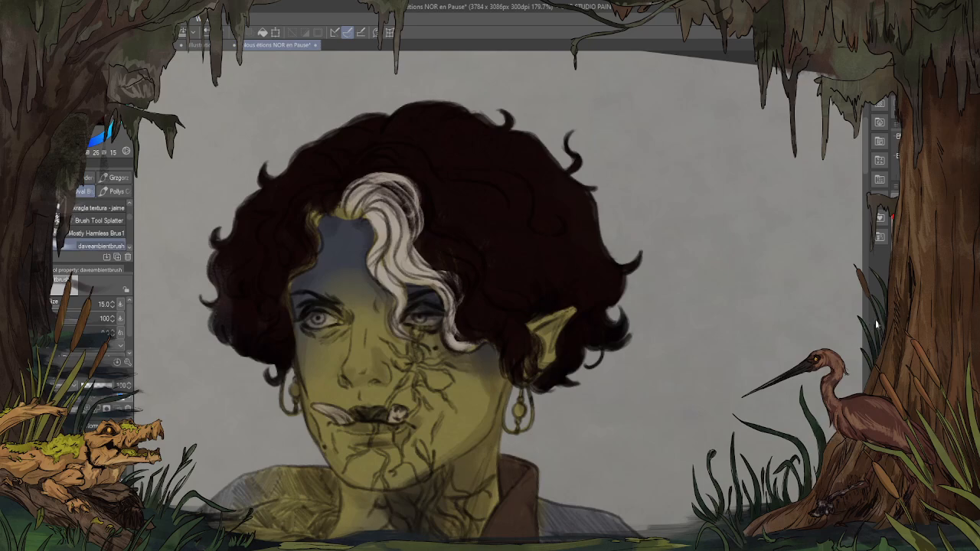
key("]")
key("]")
key("]")
key("]")
left_click_drag(468, 254, 511, 200)
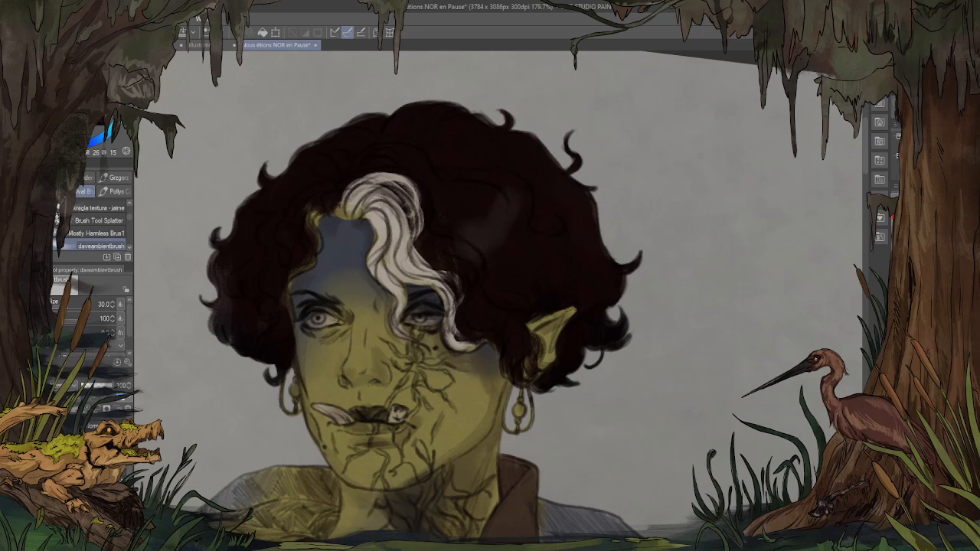
key("ctrl+z")
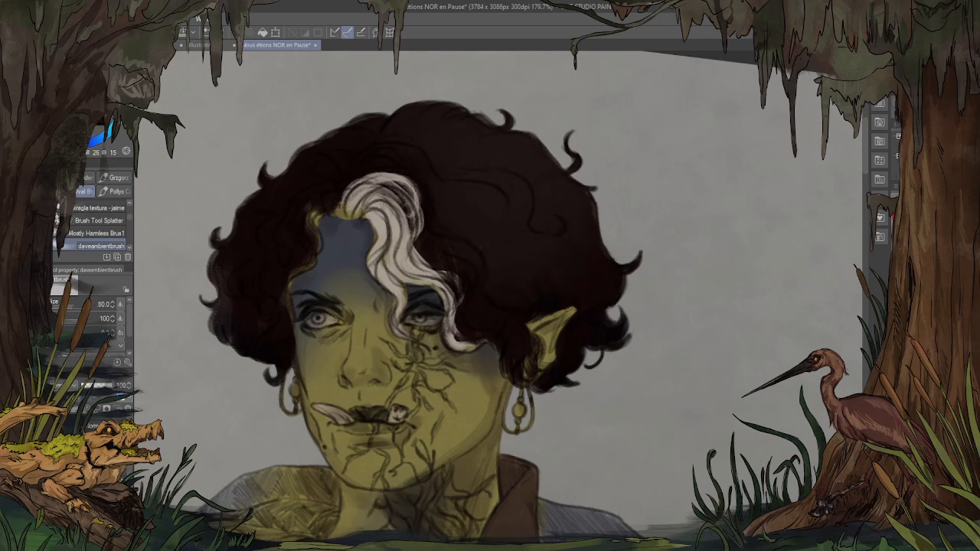
left_click_drag(291, 186, 311, 168)
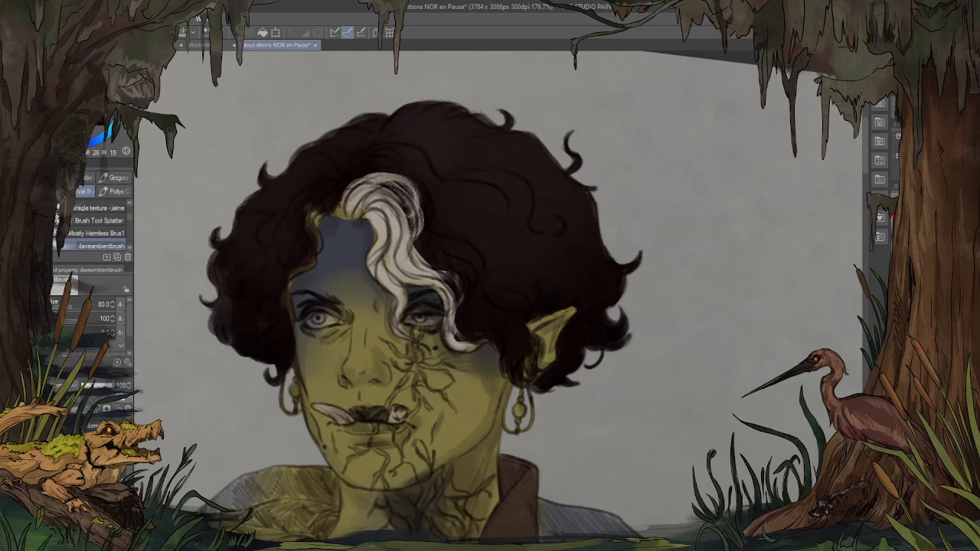
Step: Cover the yellow-green fringe along the forehead hairline with sampled artwork colours, using The Queen's Swiffer "Liquin" brush at size 12
scroll(409, 306, "up", 1)
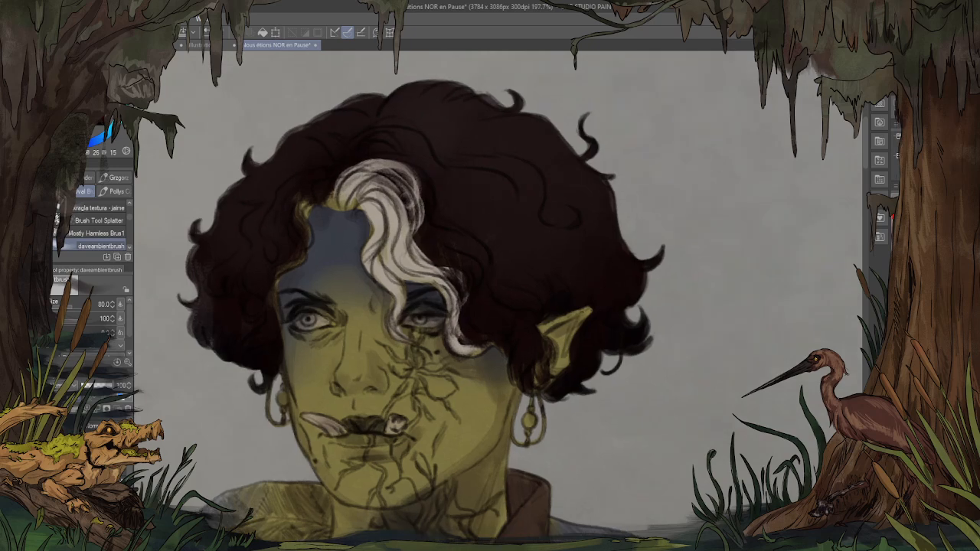
left_click_drag(130, 219, 130, 225)
left_click(115, 211)
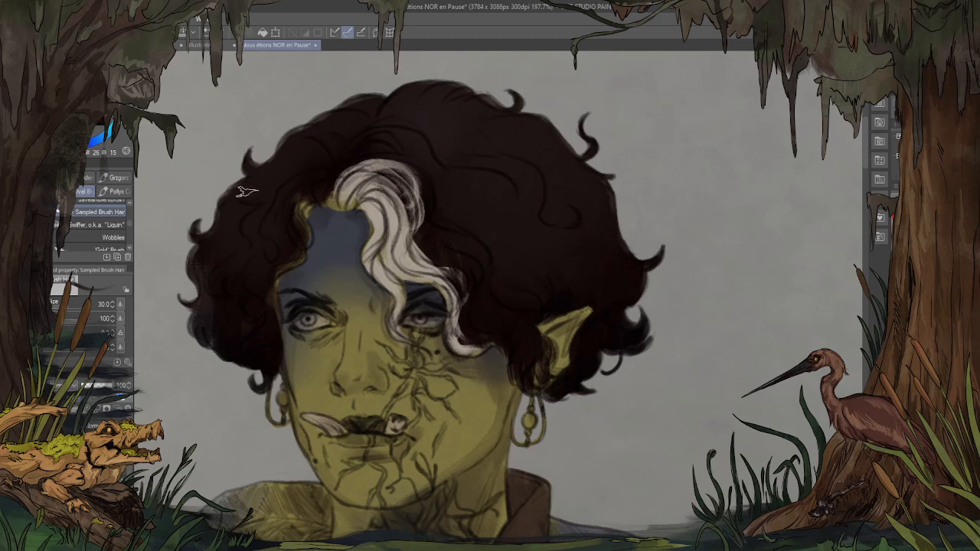
left_click(107, 224)
key("[")
key("[")
key("[")
key("[")
key("[")
key("[")
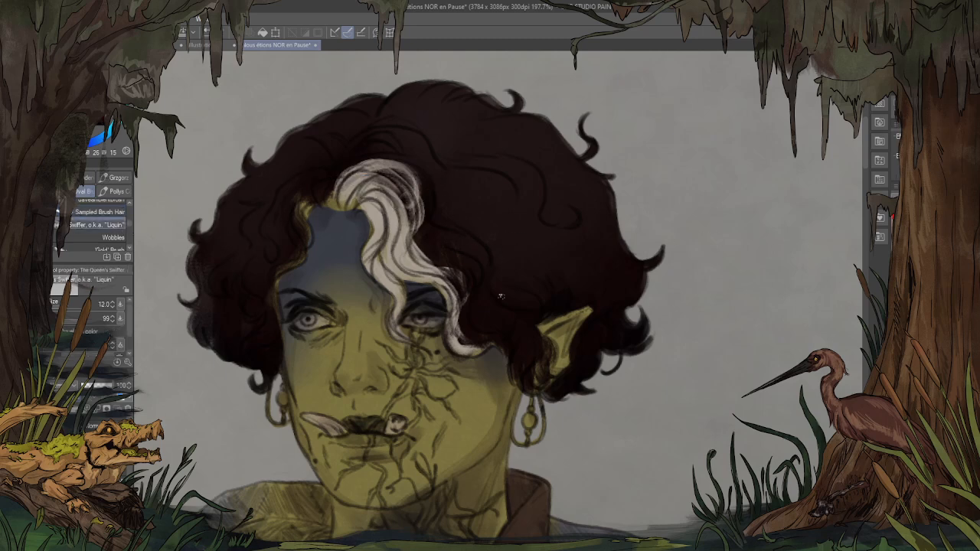
left_click(351, 181, "alt")
mouse_move(348, 197)
left_mouse_down()
mouse_move(345, 214)
mouse_move(331, 202)
mouse_move(303, 211)
mouse_move(313, 199)
mouse_move(297, 214)
mouse_move(276, 287)
mouse_move(291, 293)
left_mouse_up()
left_click(323, 186, "alt")
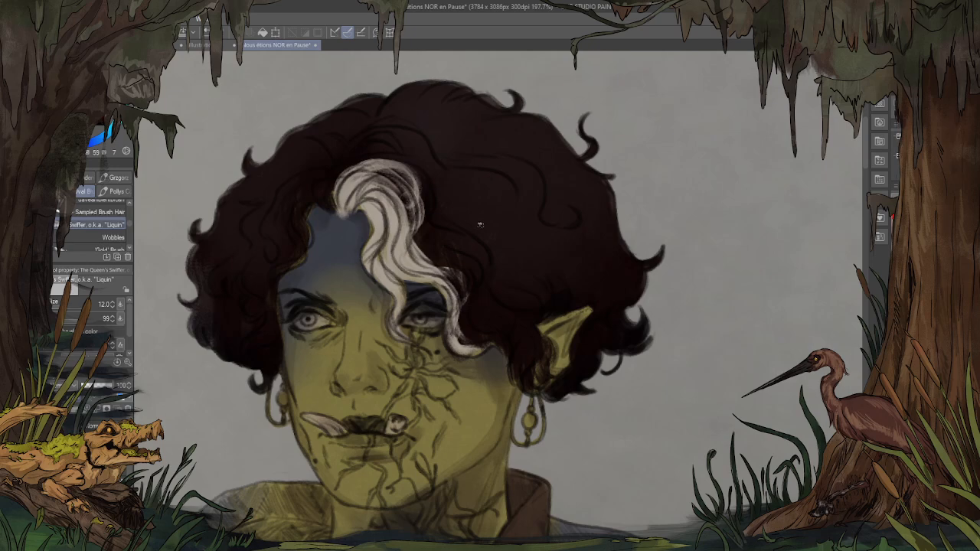
Step: Touch up the lower end of the white streak over the eye with a colour sampled from the streak
left_click(411, 257, "alt")
left_click_drag(444, 337, 468, 339)
scroll(472, 261, "up", 1)
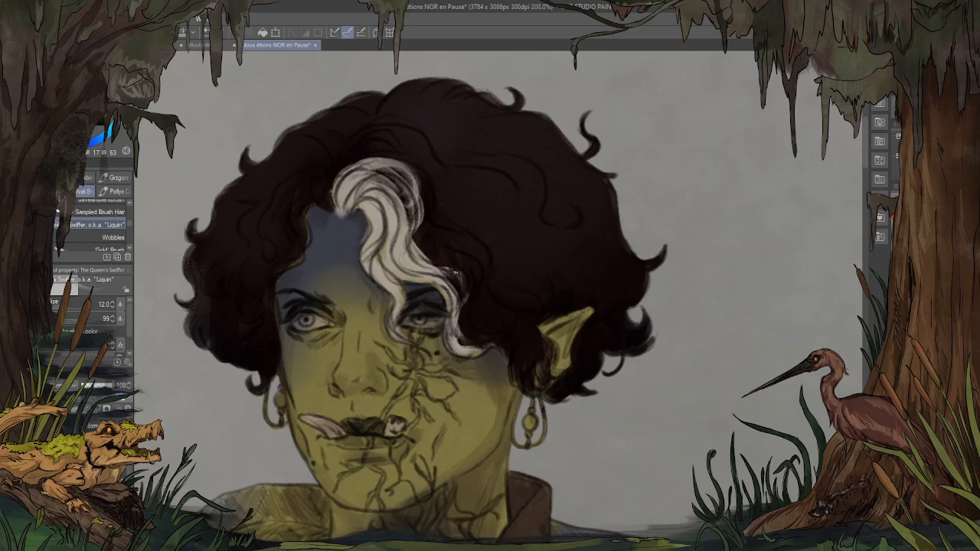
Step: Sample the glowing yellow iris in the finished portrait and paint both of the character's irises with Cynthia's Mostly Harmless brush at size 10
left_click(201, 44)
scroll(546, 426, "up", 3)
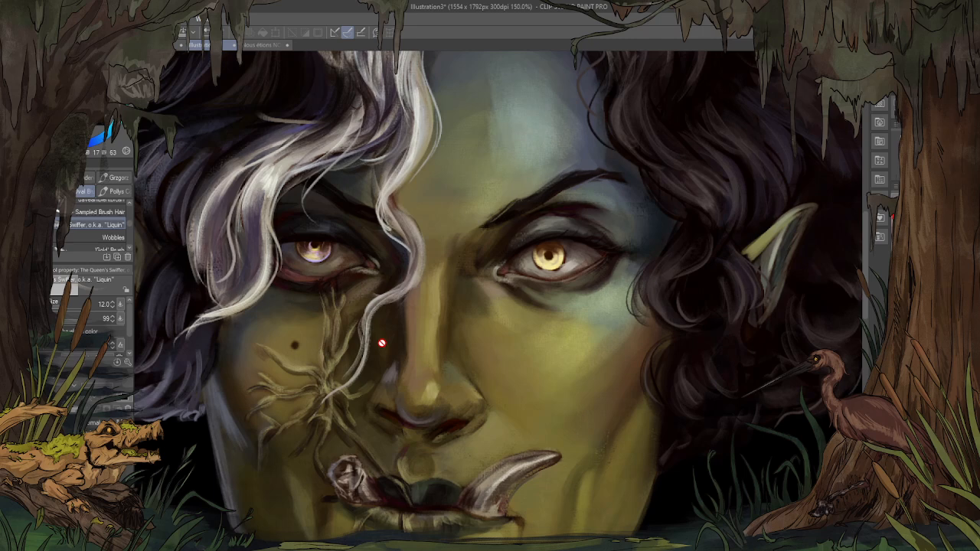
left_click(558, 249, "alt")
left_click(551, 255, "alt")
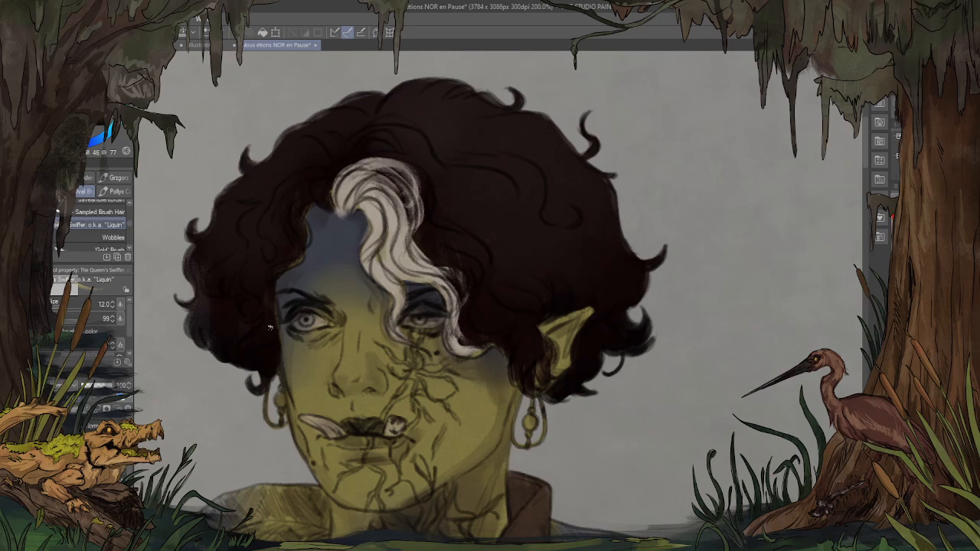
scroll(299, 396, "up", 3)
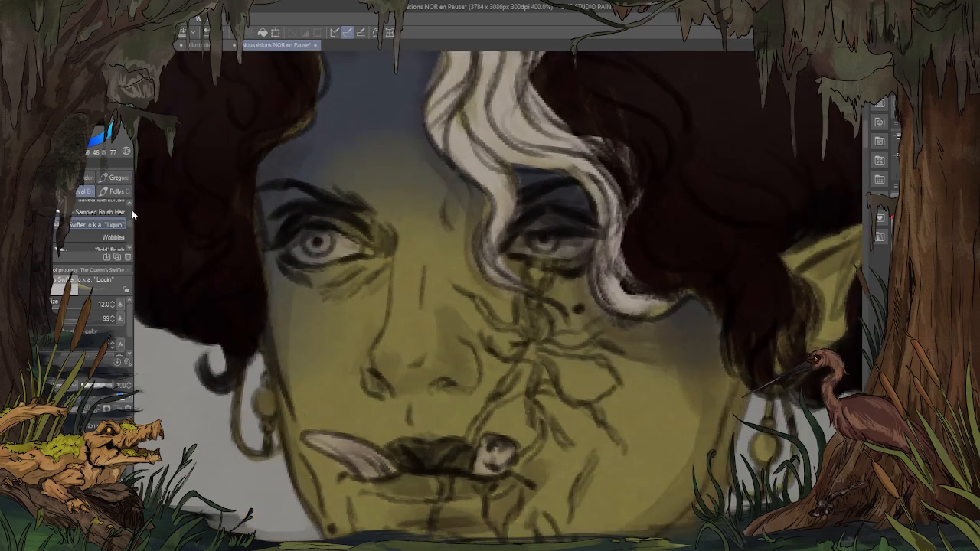
scroll(131, 217, "up", 2)
left_click(115, 210)
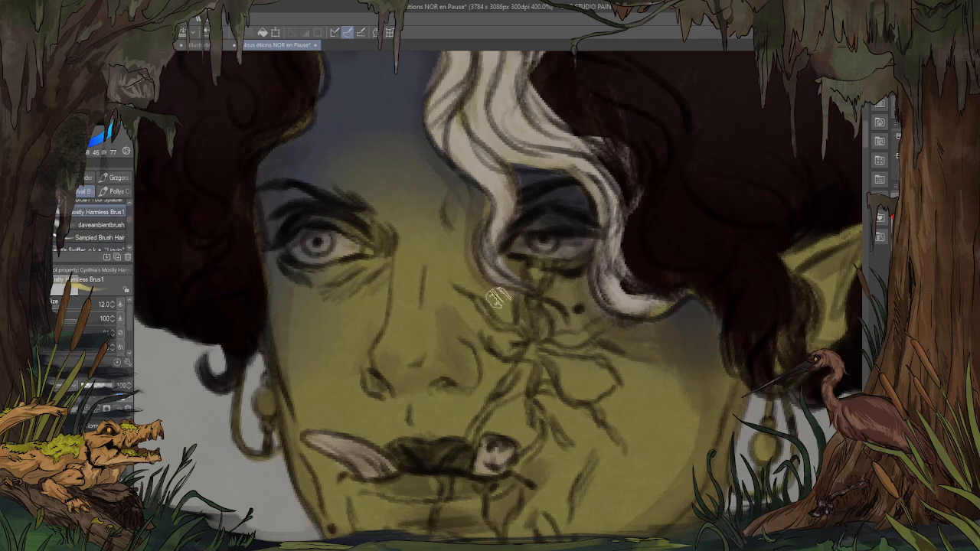
key("[")
left_click_drag(310, 241, 321, 245)
left_click_drag(546, 243, 546, 242)
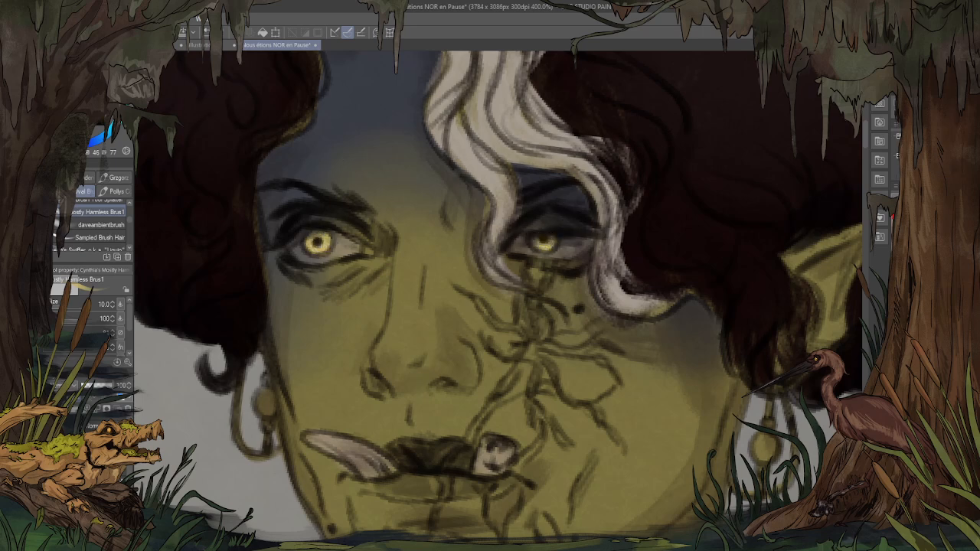
Step: Add amber shading and dark pupils to the irises at brush size 8, and brighten them with sampled pale yellow at size 4
key("[")
scroll(391, 402, "up", 3)
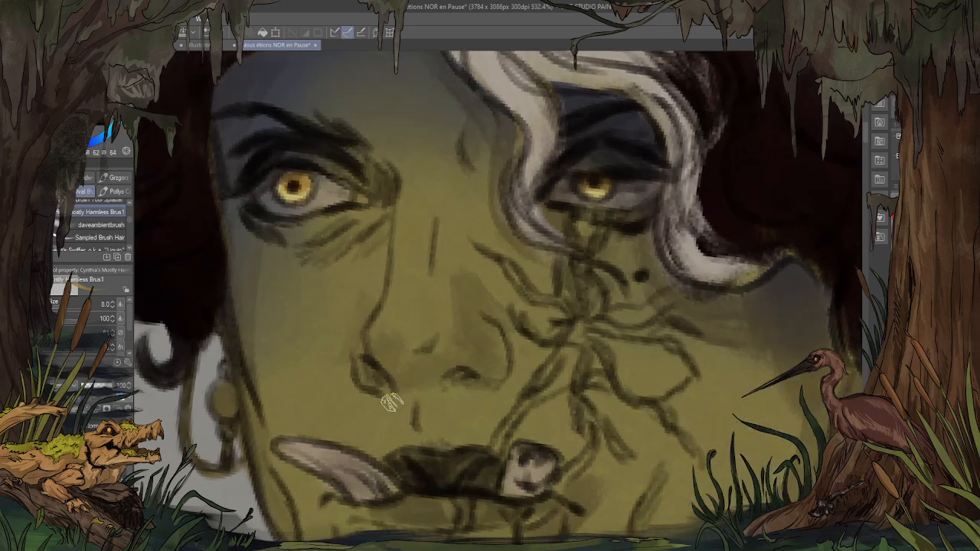
left_click(285, 186, "alt")
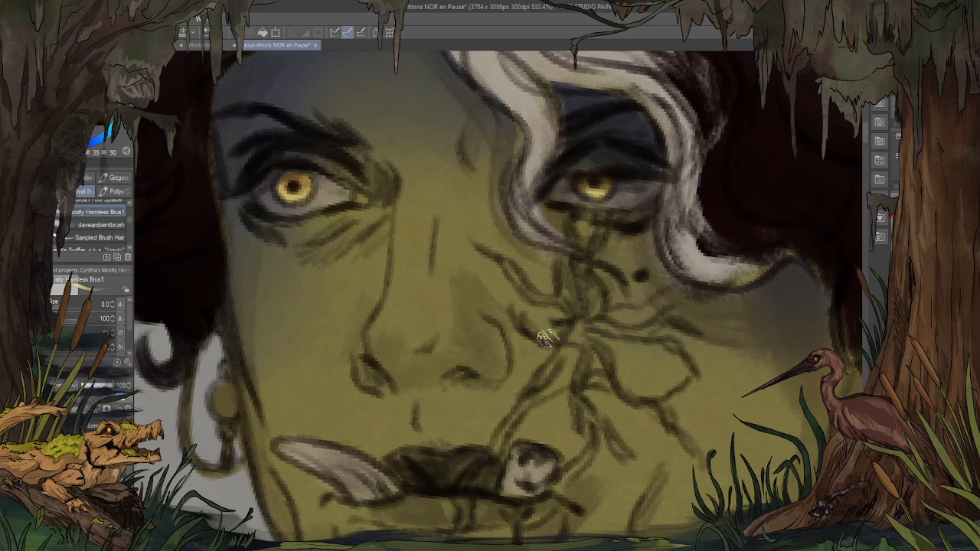
key("[")
key("[")
key("[")
key("[")
mouse_move(285, 189)
left_mouse_down()
mouse_move(301, 193)
mouse_move(288, 196)
left_mouse_up()
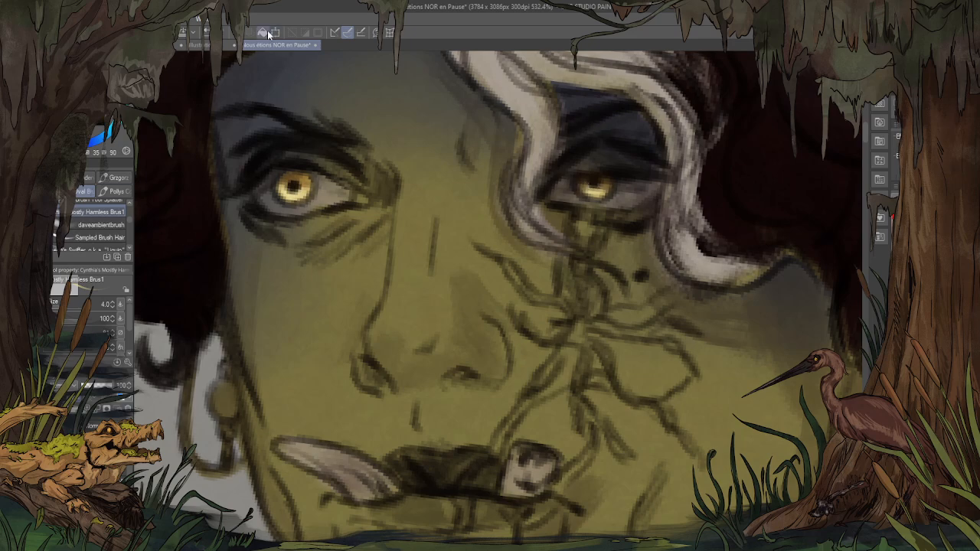
Step: Repaint the iris behind the white streak in a paler tone guided by the finished portrait, using the grin ink fine brush at size 8
left_click(223, 48)
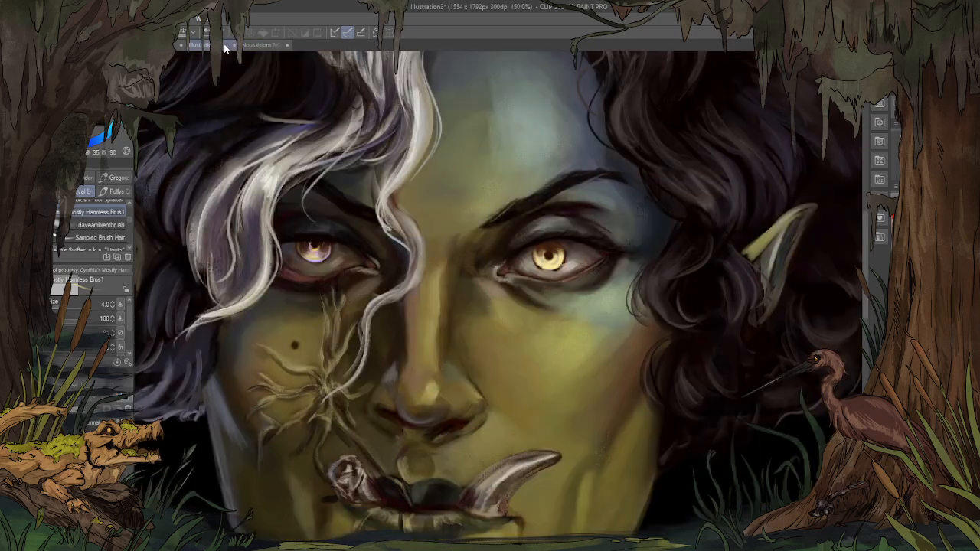
left_click(272, 46)
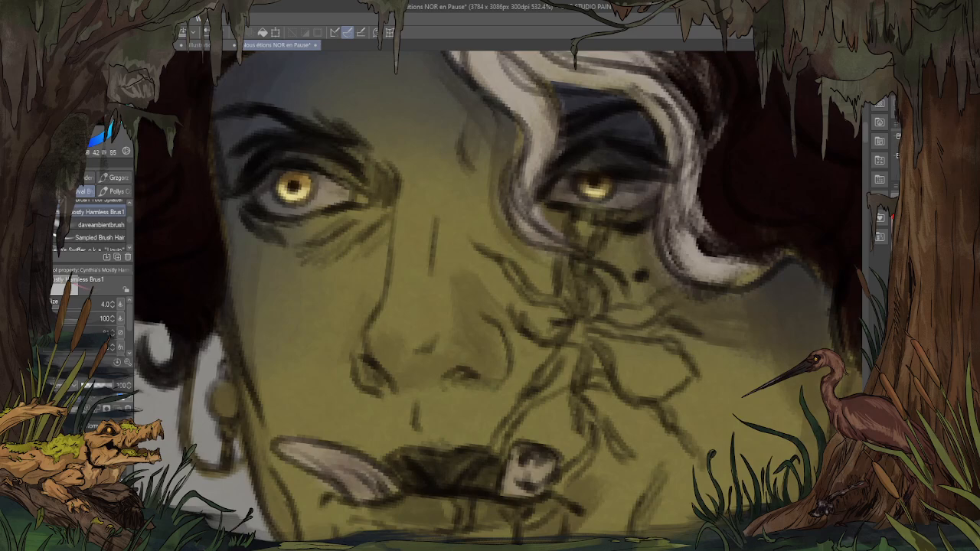
key("p")
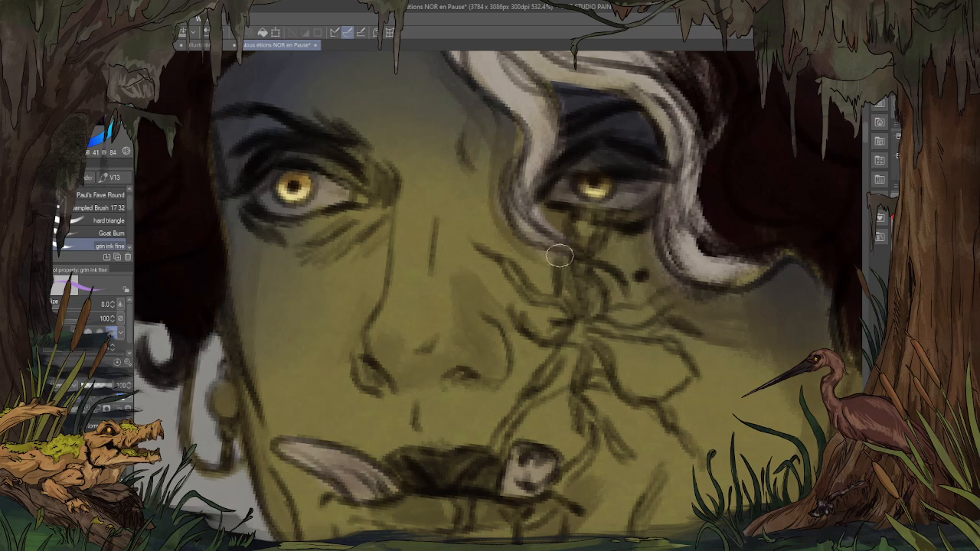
scroll(484, 238, "down", 9)
scroll(511, 237, "up", 8)
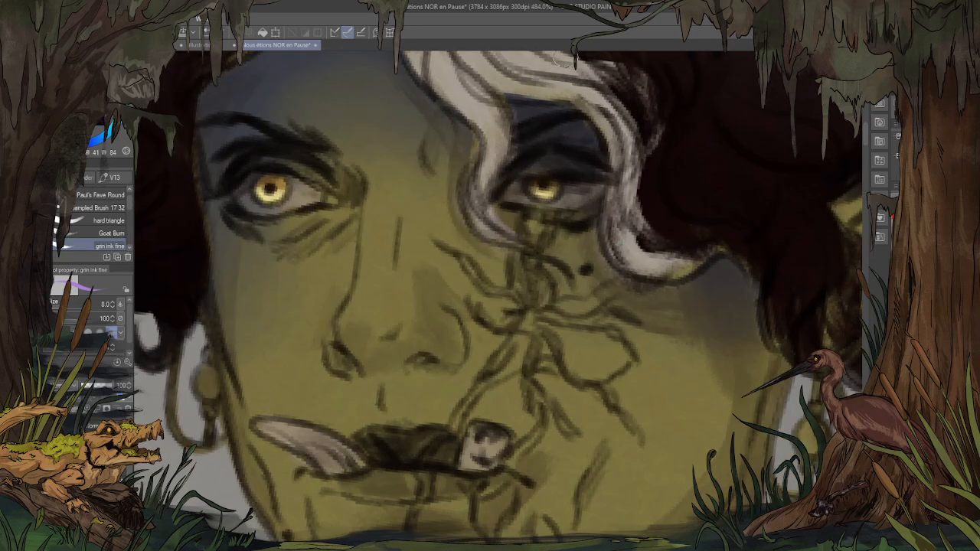
mouse_move(547, 181)
left_mouse_down()
mouse_move(544, 193)
mouse_move(549, 179)
mouse_move(538, 187)
mouse_move(553, 182)
left_mouse_up()
left_click(73, 92)
scroll(450, 182, "down", 3)
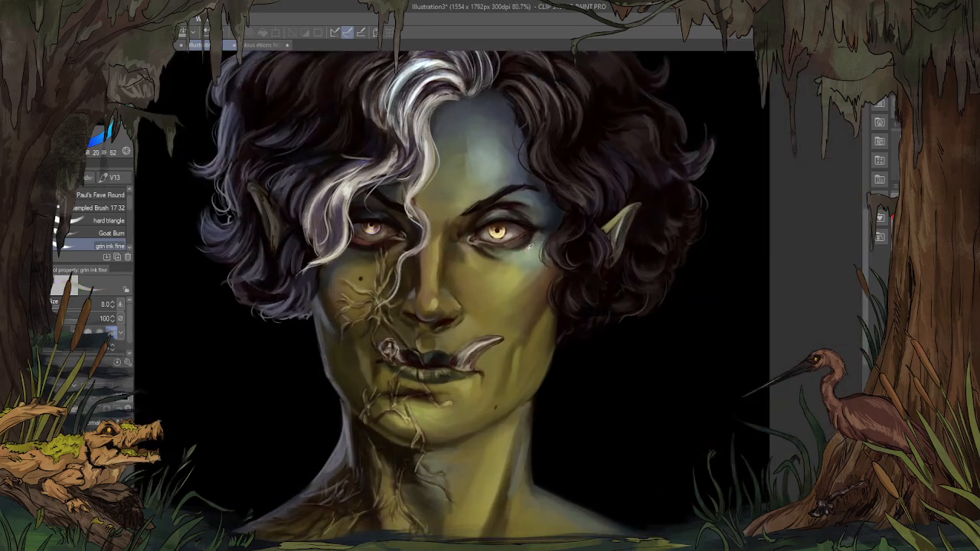
left_click(249, 45)
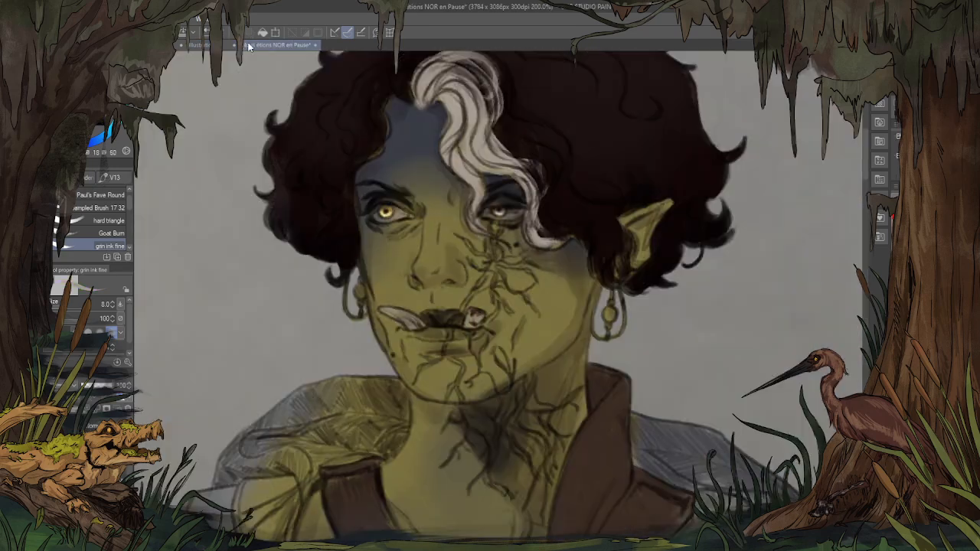
scroll(464, 207, "up", 1)
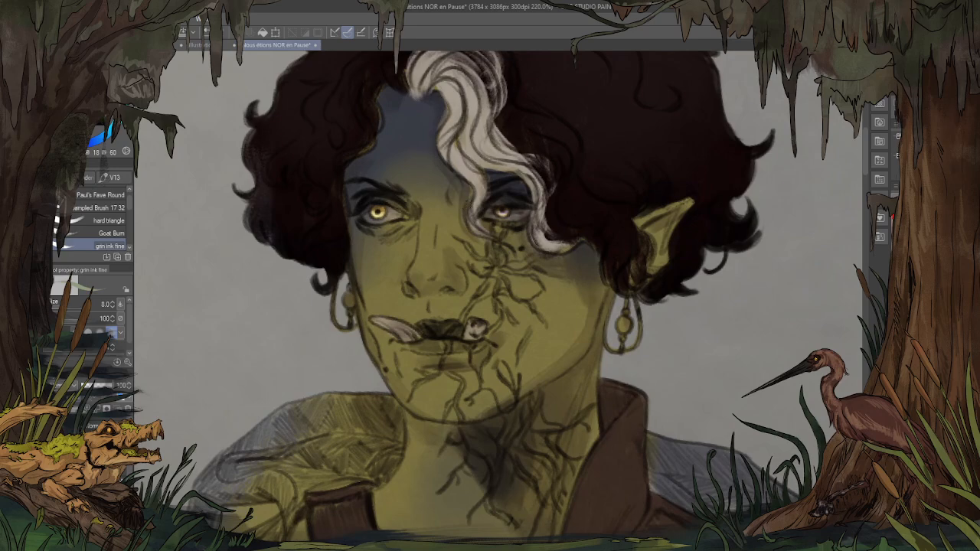
Step: Choose the Okragla textura brush and set its size to 40
key("b")
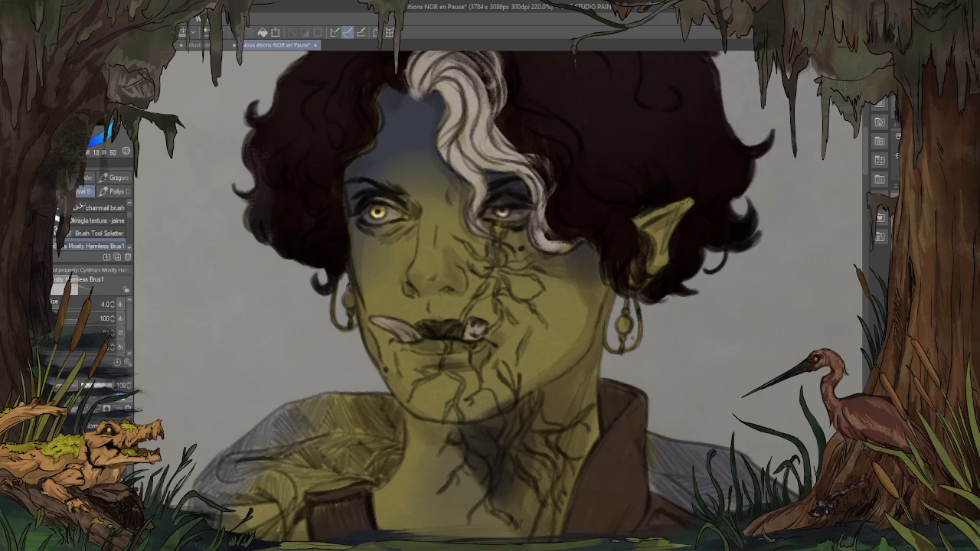
left_click(98, 220)
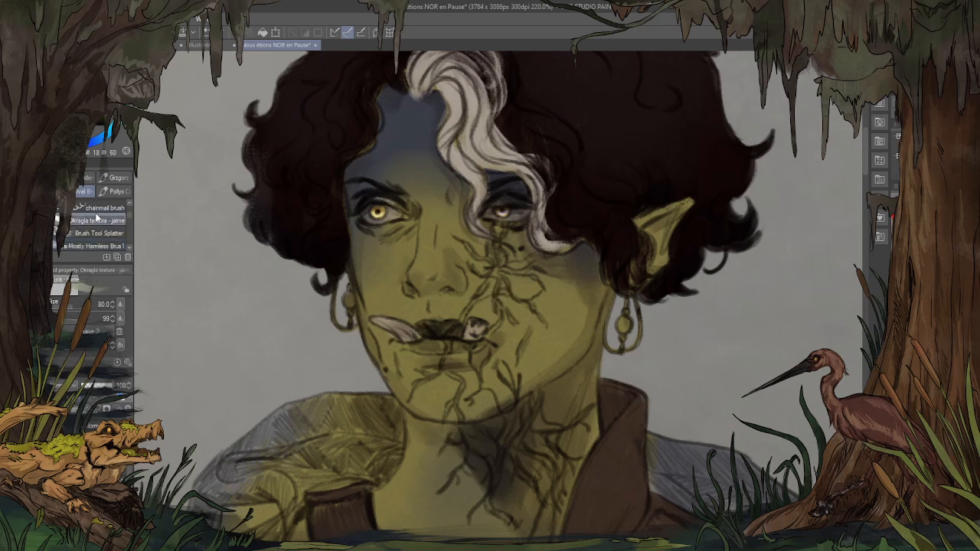
key("bracketleft")
key("bracketleft")
key("bracketleft")
key("bracketleft")
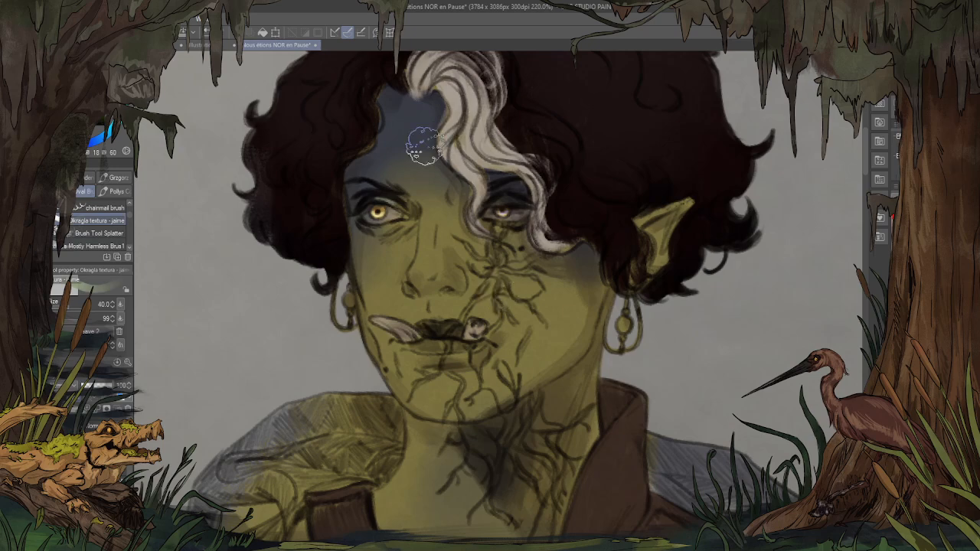
mouse_move(424, 146)
left_mouse_down()
mouse_move(443, 113)
mouse_move(391, 166)
mouse_move(420, 135)
mouse_move(442, 179)
left_mouse_up()
key("ctrl+z")
key("ctrl+z")
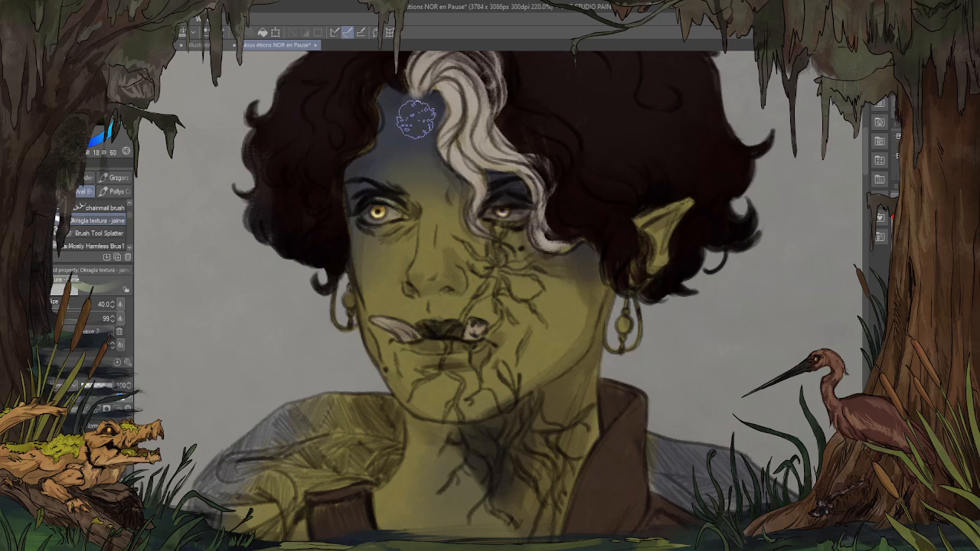
left_click(448, 118, "alt")
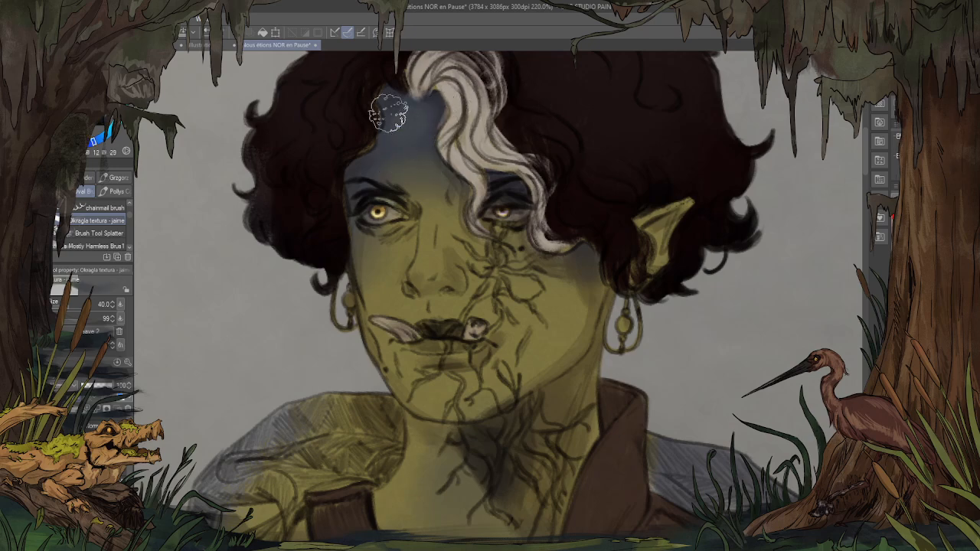
Step: Sample a muted brownish tone from the cheek in the finished portrait and tint the character's nose and upper cheeks with it at size 40
scroll(540, 272, "down", 2)
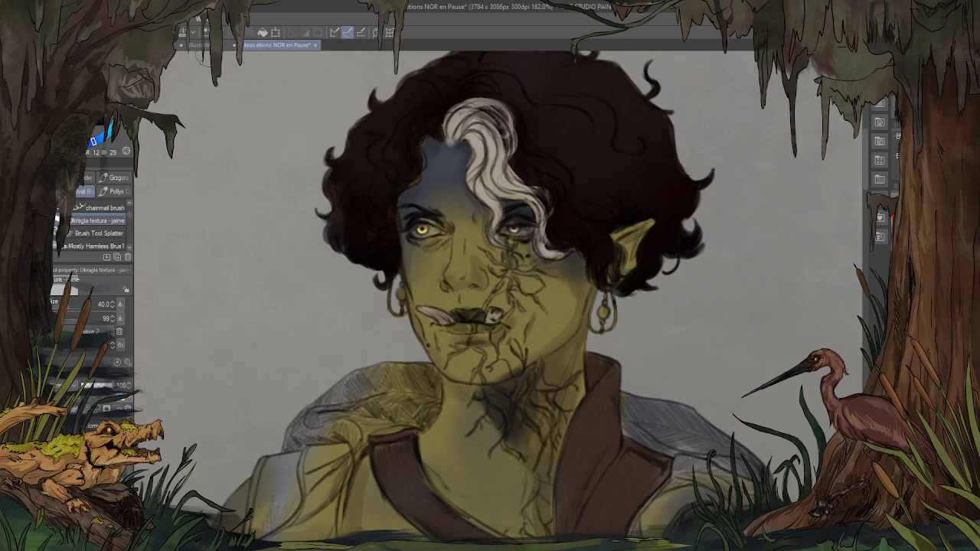
left_click(198, 46)
scroll(451, 212, "up", 1)
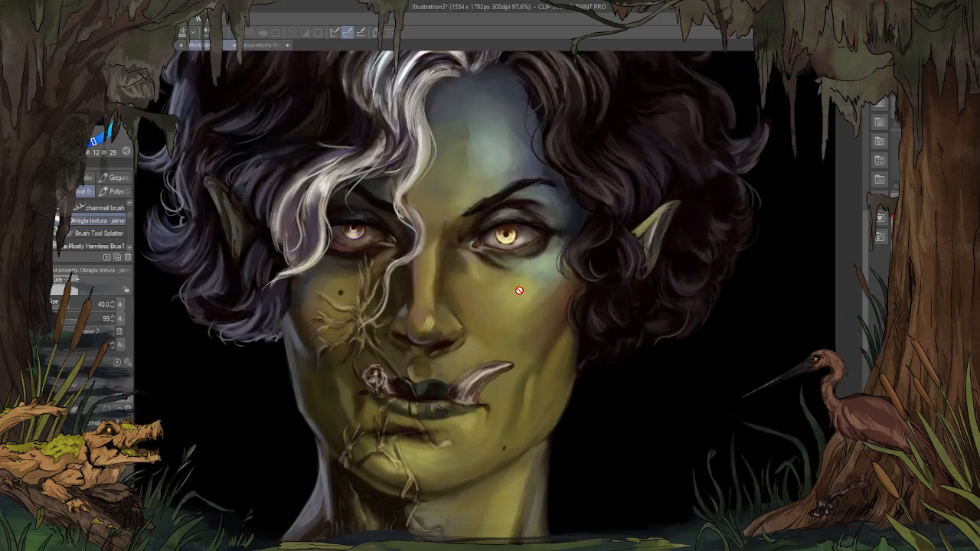
left_click(545, 298, "alt")
left_click(178, 46)
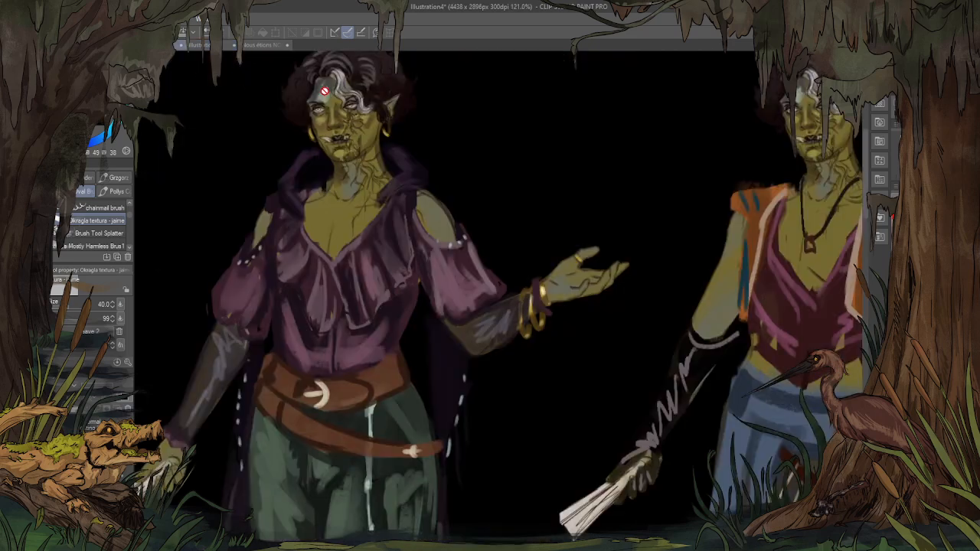
left_click(260, 44)
scroll(396, 198, "up", 3)
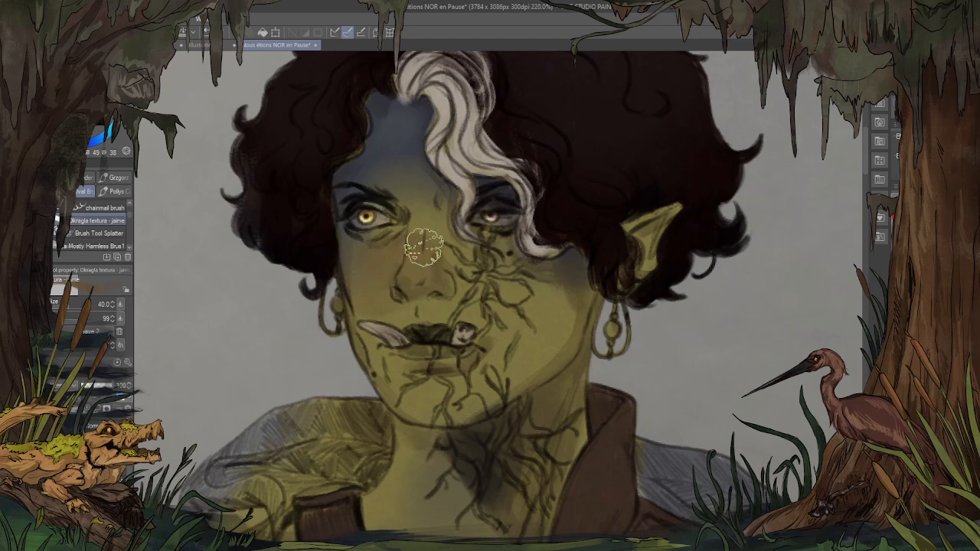
mouse_move(427, 246)
left_mouse_down()
mouse_move(442, 266)
mouse_move(417, 268)
mouse_move(455, 252)
left_mouse_up()
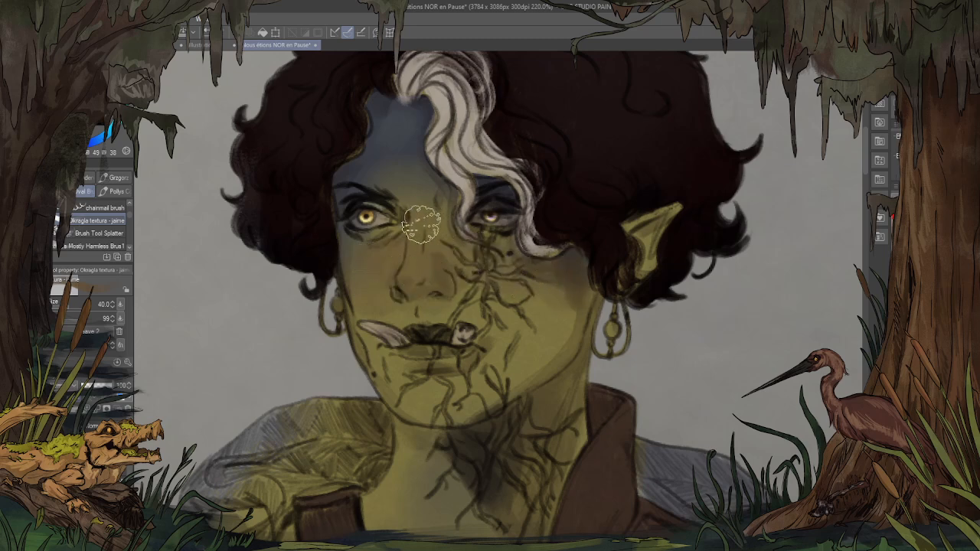
Step: Save the illustration and paint a highlight down the nose bridge in sampled yellow-green with The Queen's Swiffer "Liquin" brush at size 12
left_click(201, 44)
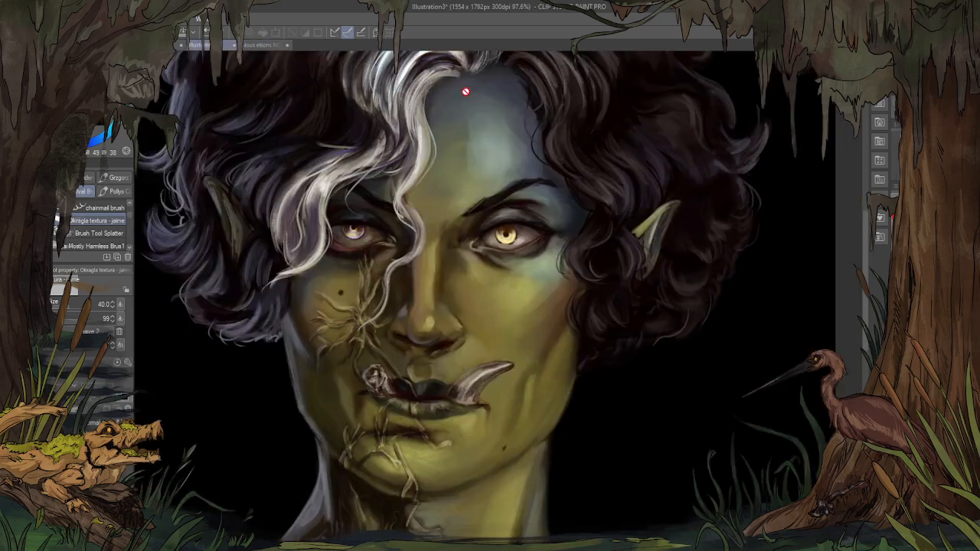
left_click(259, 44)
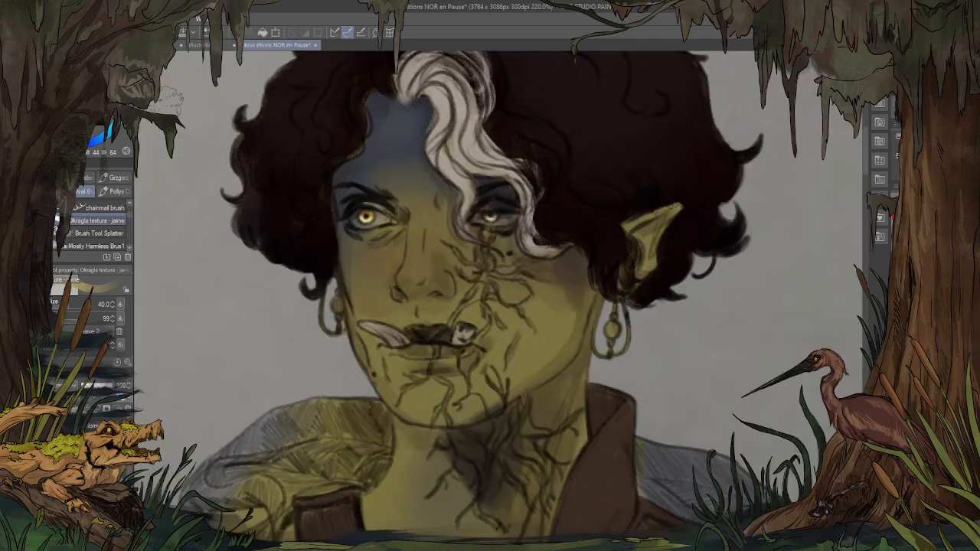
key("ctrl+s")
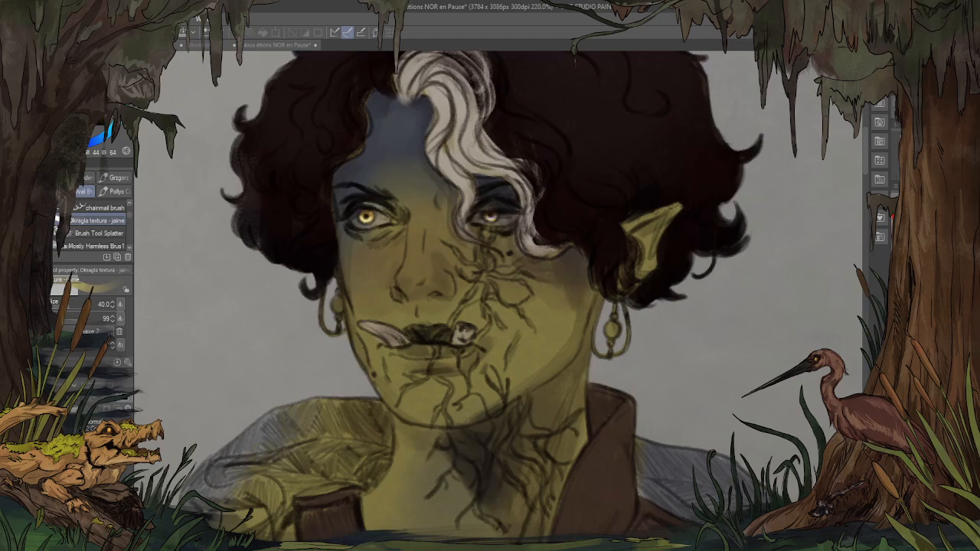
scroll(345, 245, "up", 1)
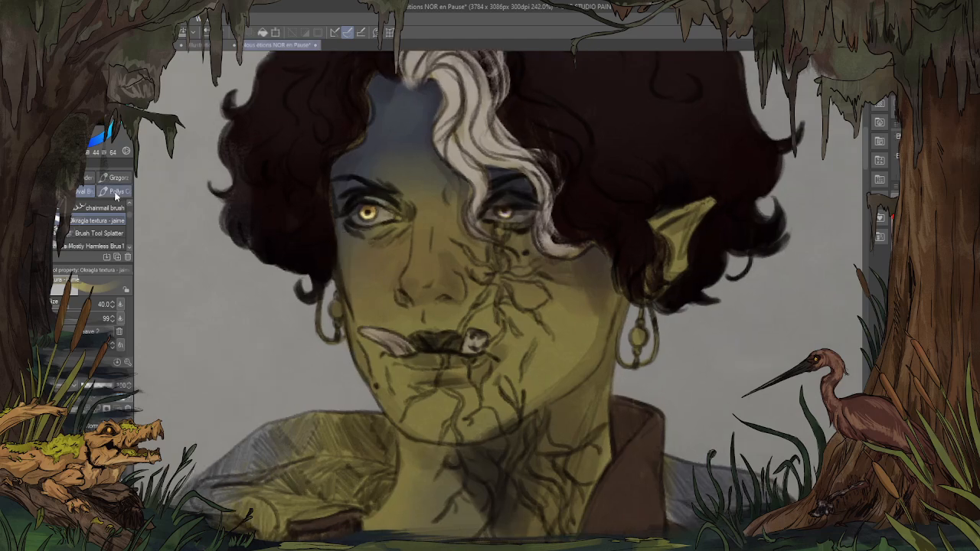
scroll(130, 221, "down", 3)
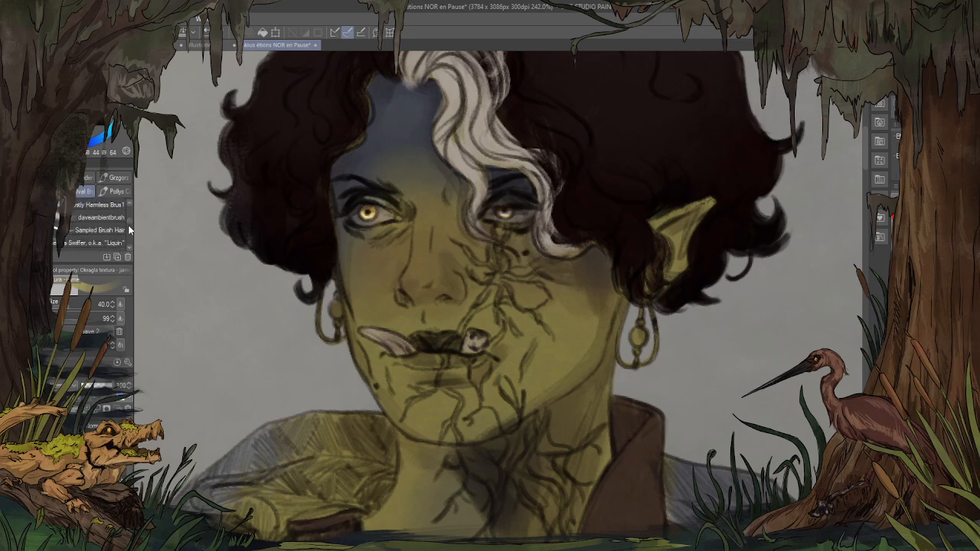
left_click(124, 242)
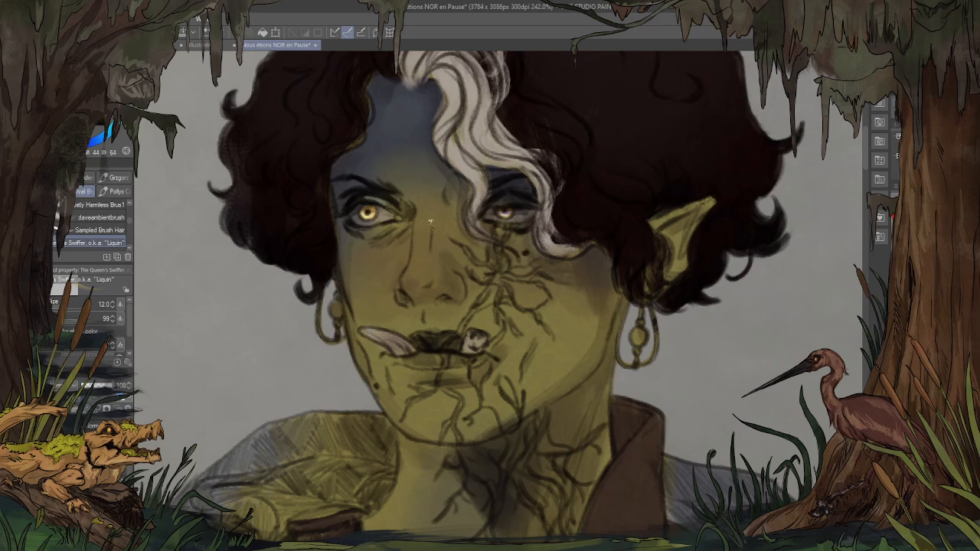
mouse_move(431, 220)
left_mouse_down()
mouse_move(430, 259)
mouse_move(418, 276)
left_mouse_up()
left_click_drag(430, 234, 430, 214)
left_click(430, 228, "alt")
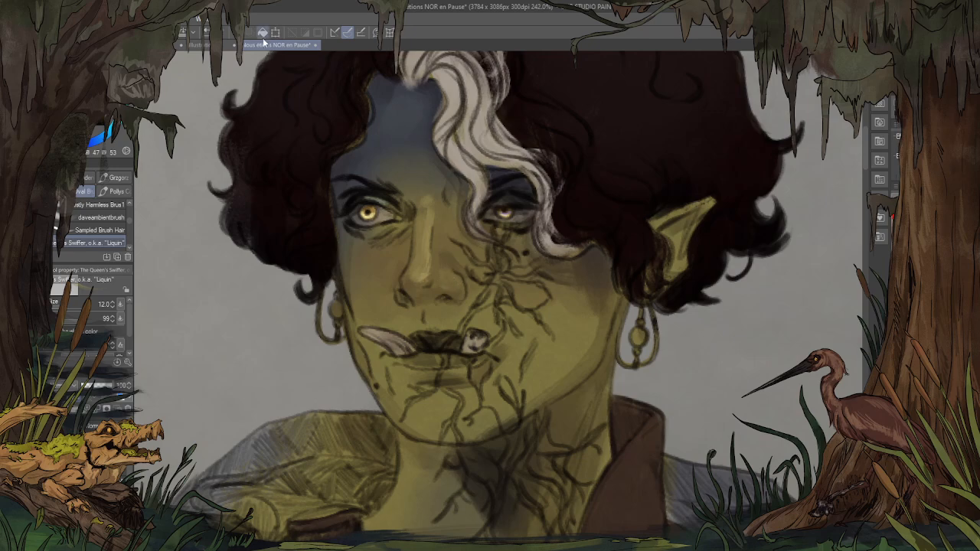
Step: Sample colours around the nose tip in the finished portrait and return to the character illustration
left_click(201, 44)
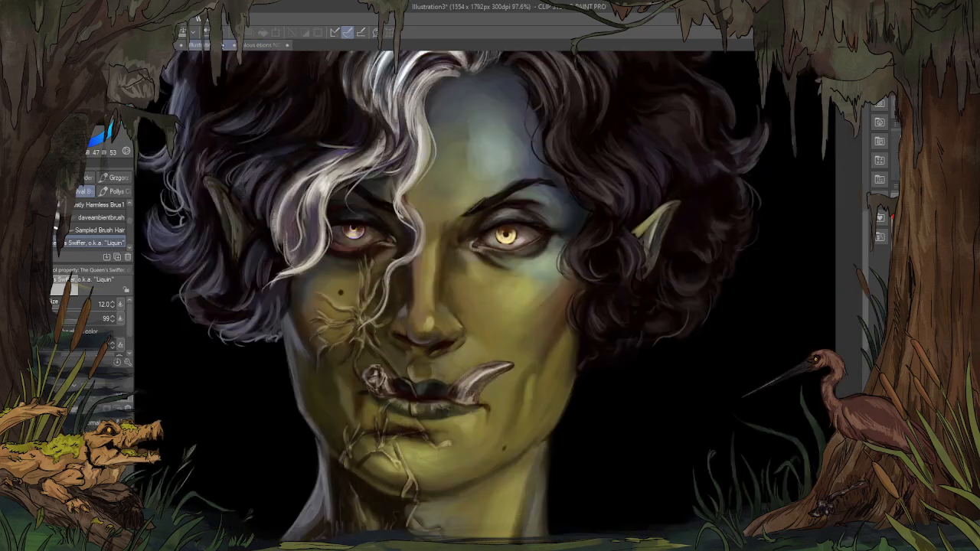
left_click(446, 327, "alt")
left_click(445, 309, "alt")
left_click(249, 45)
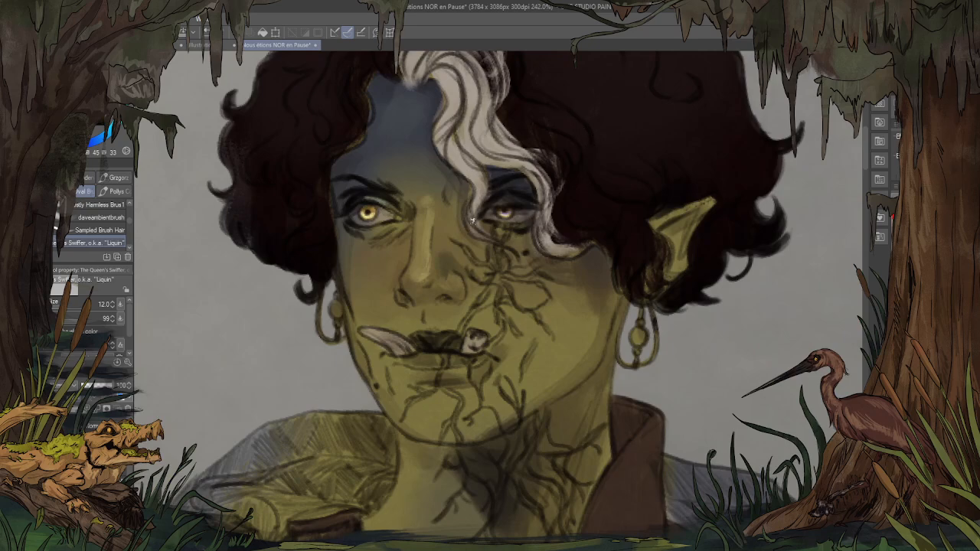
Step: Examine the figure's colours and proportions in mirrored and normal views, from the whole canvas down to the upper body
scroll(473, 219, "down", 5)
key("h")
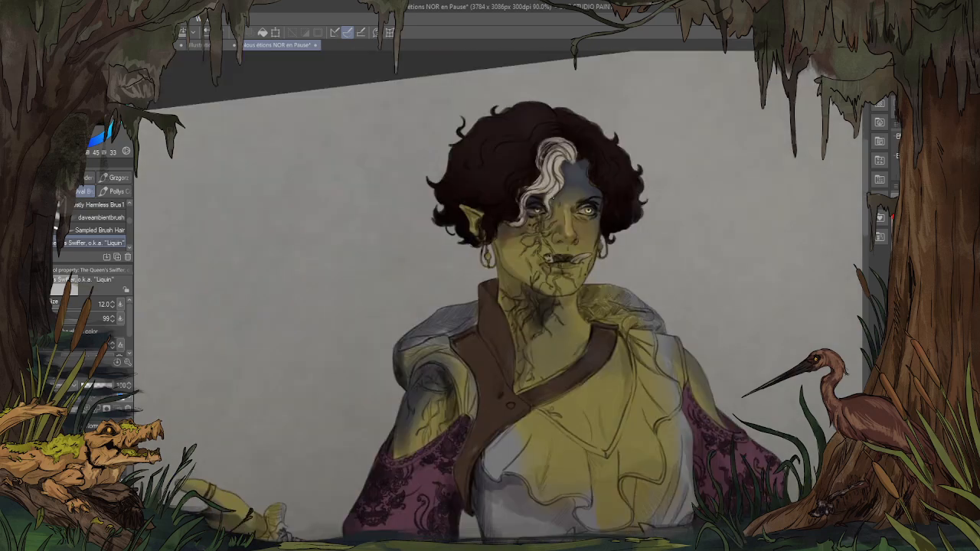
scroll(563, 195, "down", 3)
key("h")
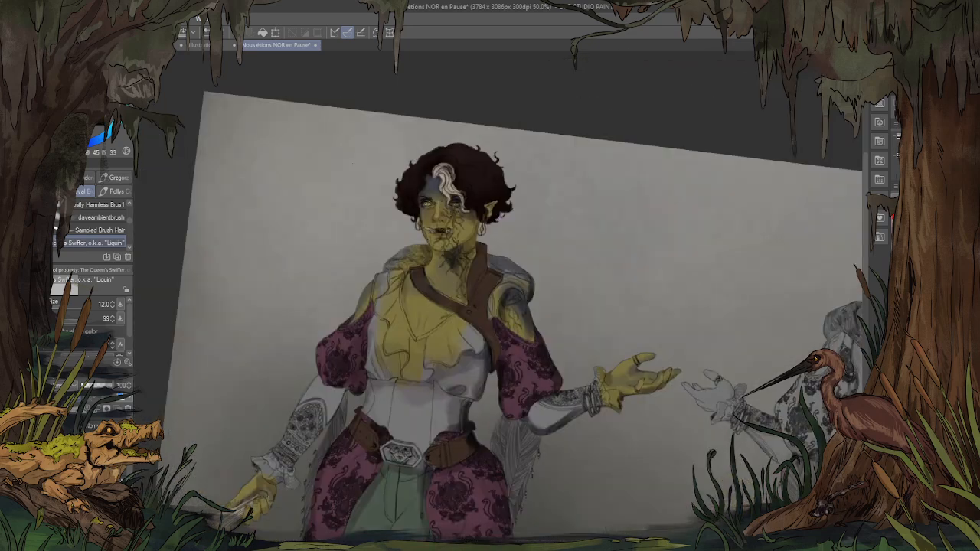
scroll(341, 161, "up", 3)
scroll(619, 220, "down", 5)
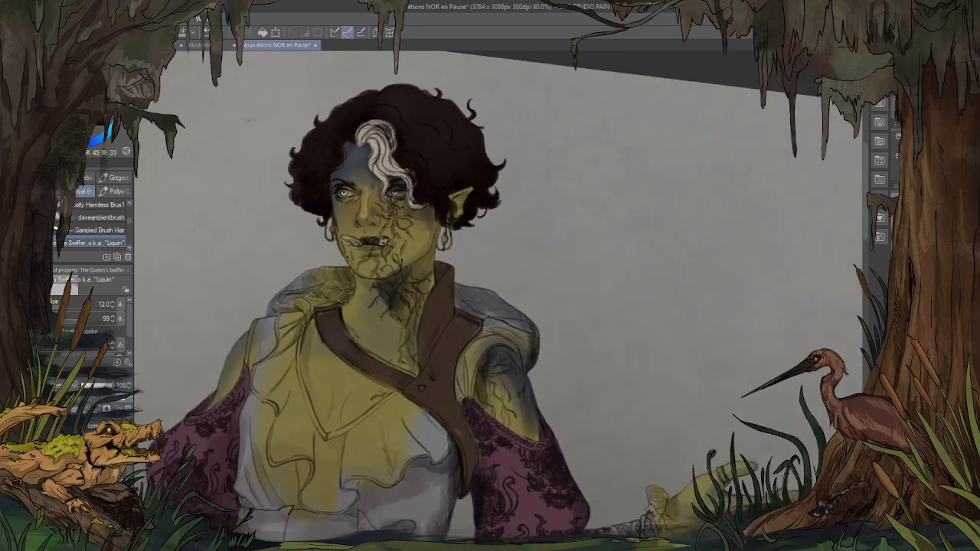
scroll(402, 182, "down", 1)
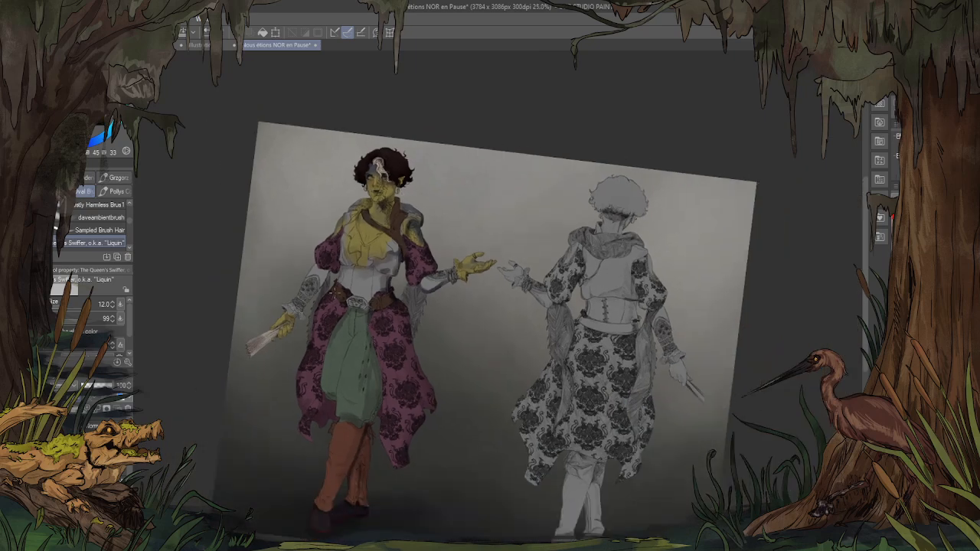
scroll(336, 283, "up", 3)
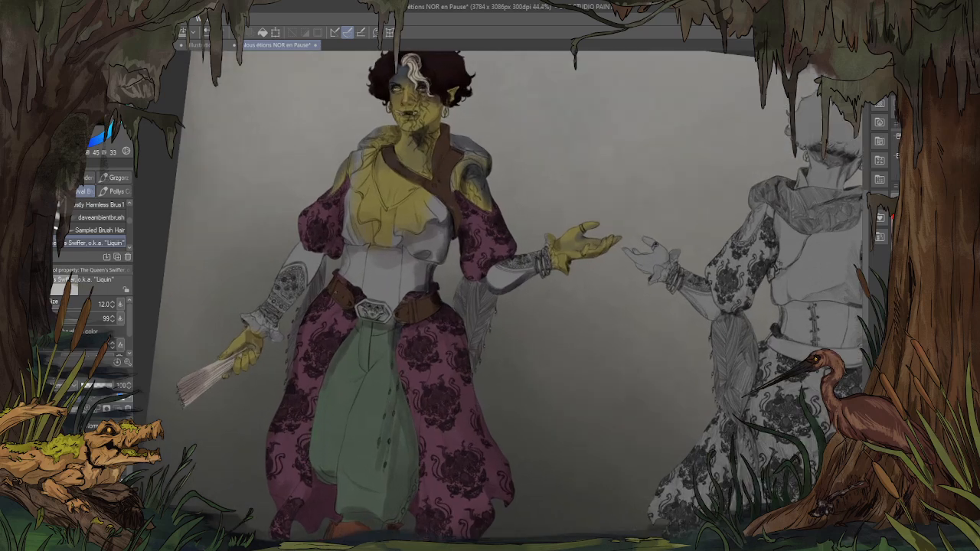
scroll(490, 291, "up", 5)
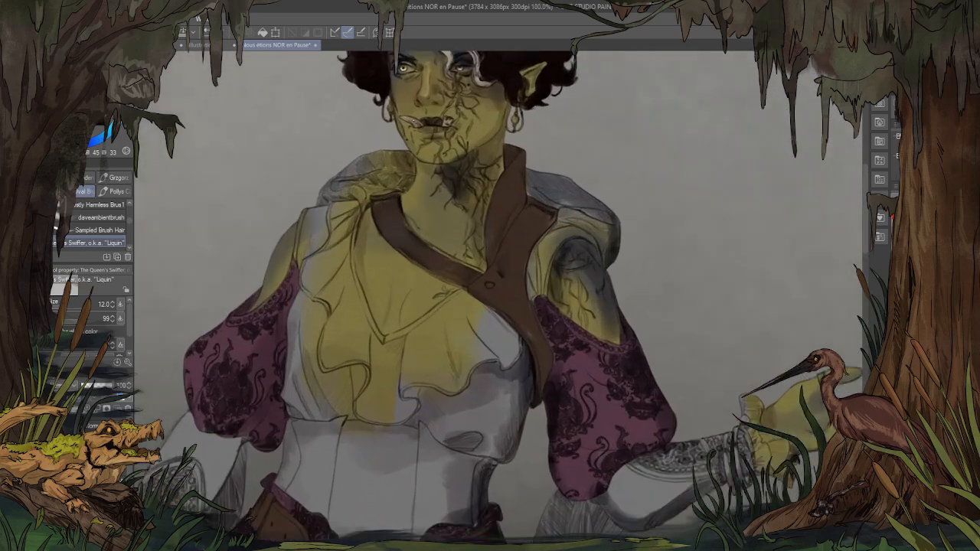
Step: Paint both hoop earrings golden brown with Cynthia's Mostly Harmless brush at size 7
scroll(527, 193, "up", 3)
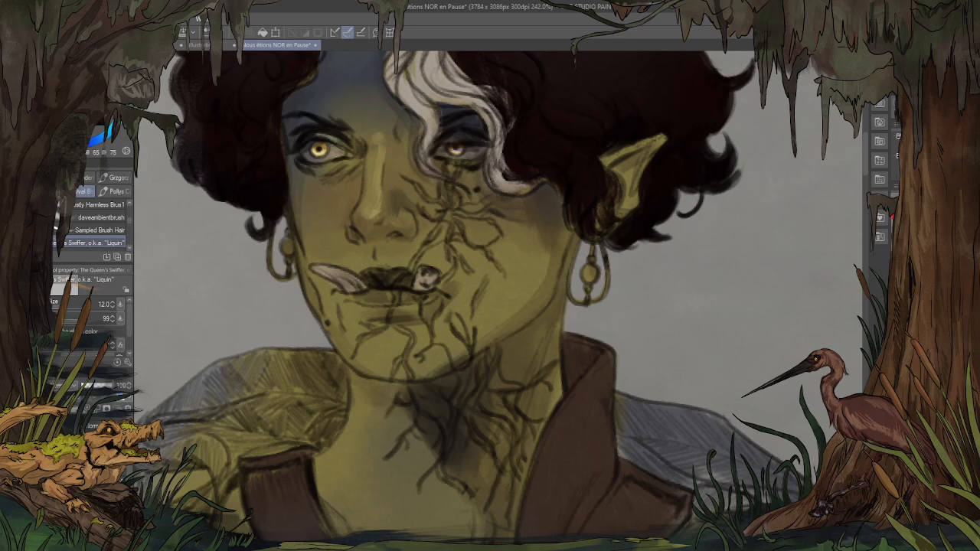
left_click(115, 206)
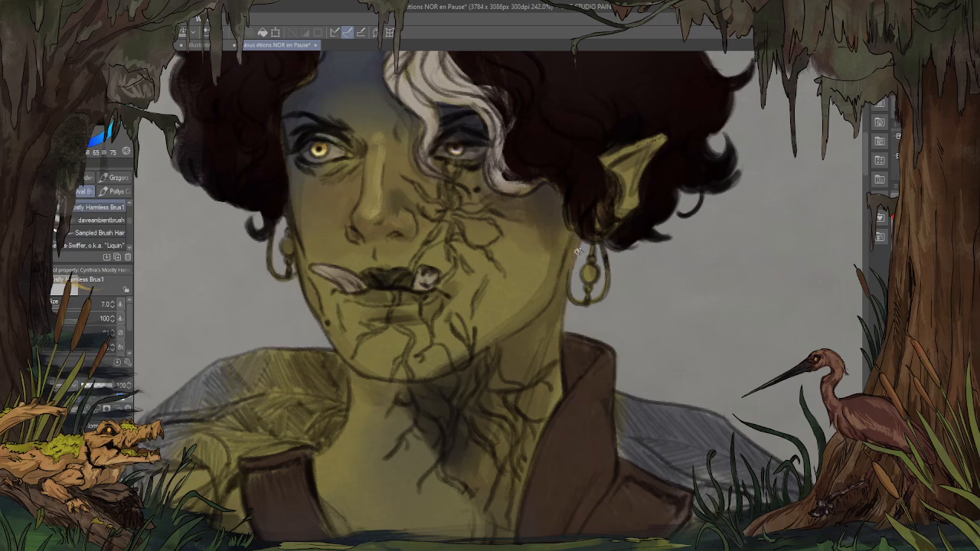
left_click_drag(605, 274, 587, 293)
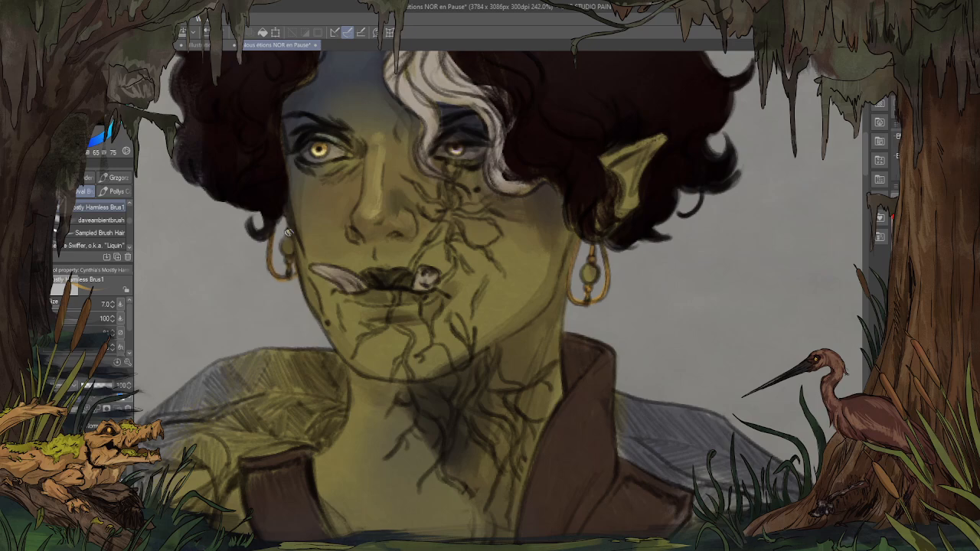
Step: Paint the thumb ring and the little-finger ring gold on the figure's outstretched hand, using brush size 6 for the smaller ring
key("ctrl+0")
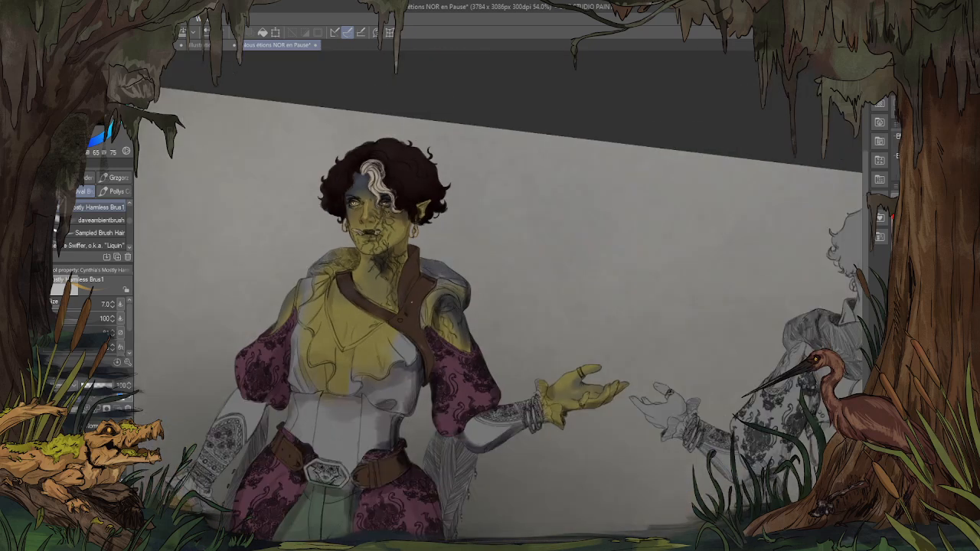
scroll(476, 353, "up", 10)
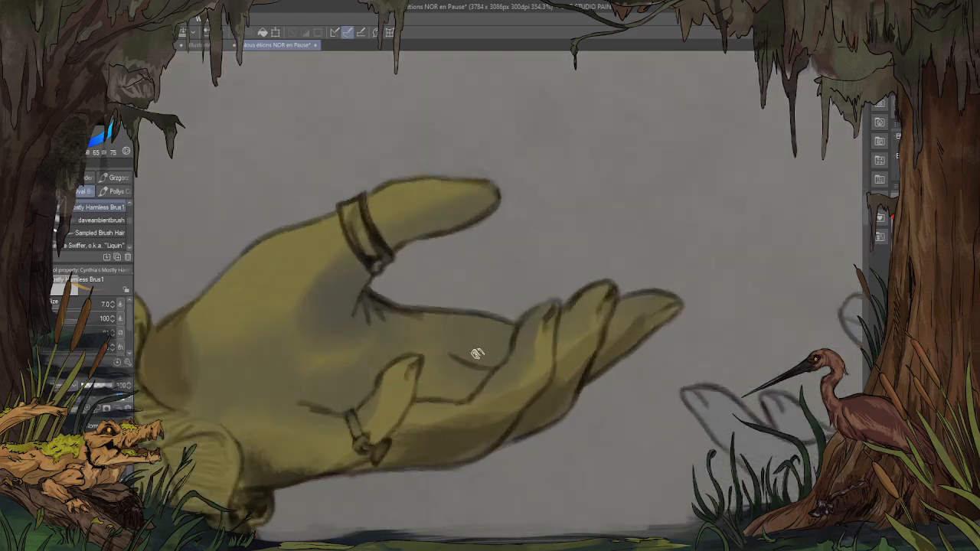
mouse_move(358, 200)
left_mouse_down()
mouse_move(386, 262)
mouse_move(346, 208)
mouse_move(383, 260)
left_mouse_up()
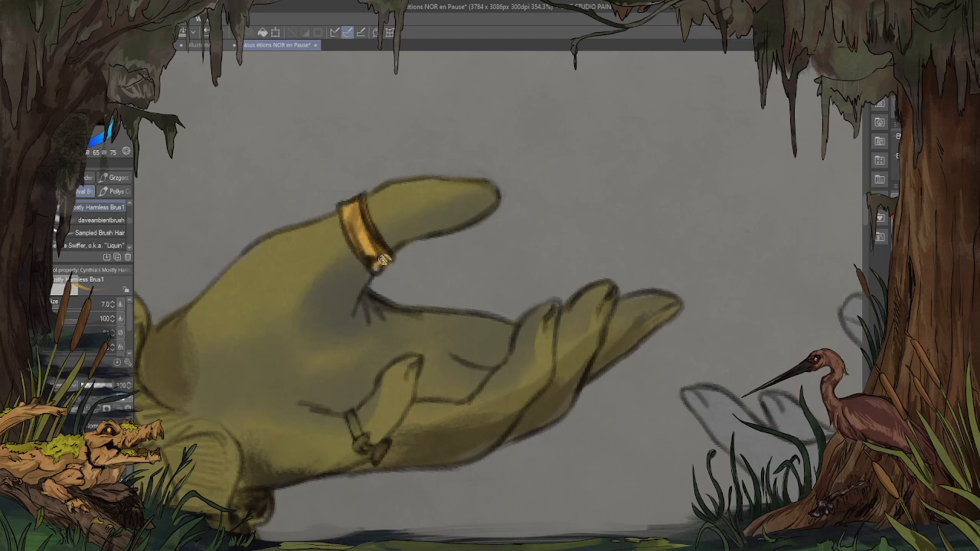
left_click_drag(383, 449, 520, 258)
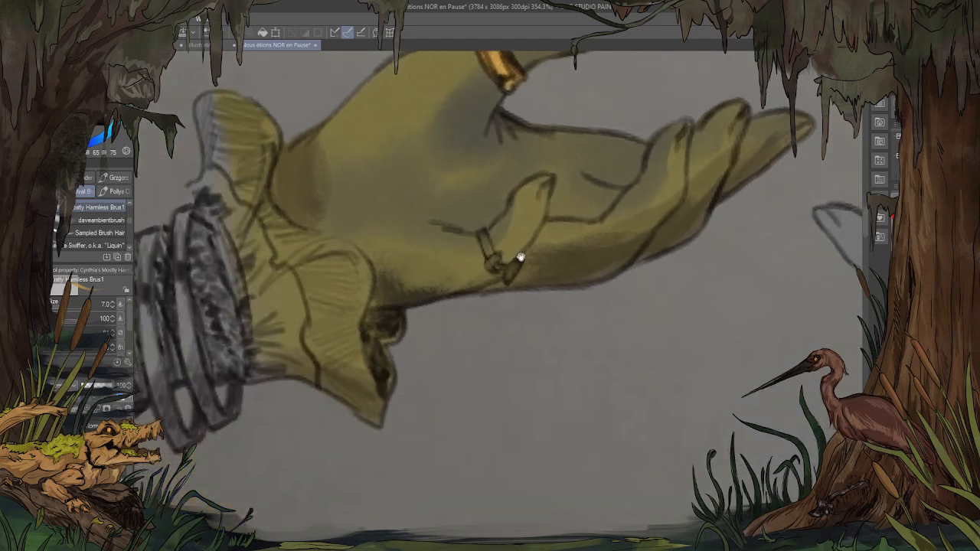
key("bracketleft")
left_click_drag(481, 237, 502, 272)
left_click(890, 123)
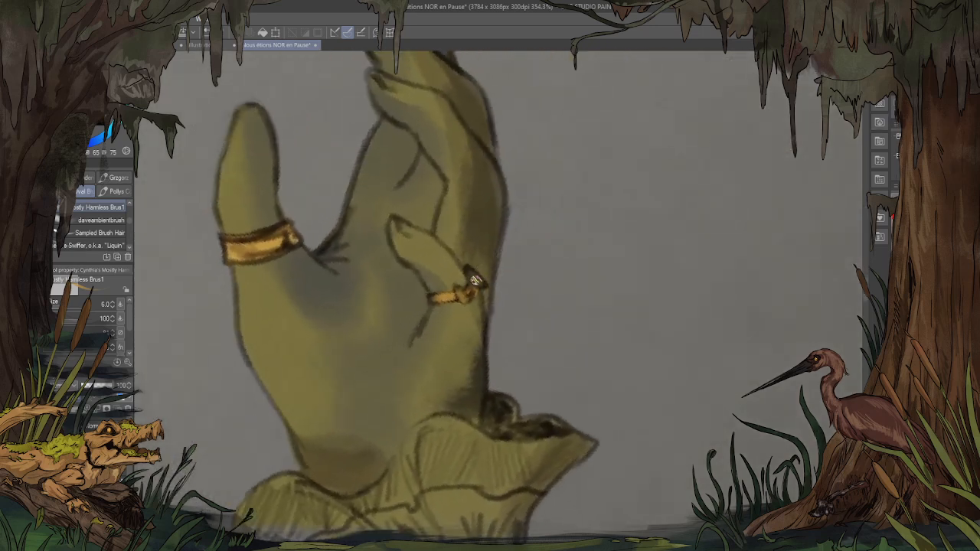
Step: Shade the little-finger ring with darker gold-brown tones sampled from the rings, using the Mostly Harmless brush at size 5
left_click(477, 282, "alt")
left_click_drag(477, 282, 473, 283)
left_click(445, 298, "alt")
left_click_drag(445, 298, 433, 297)
left_click(455, 303, "alt")
left_click(284, 240, "alt")
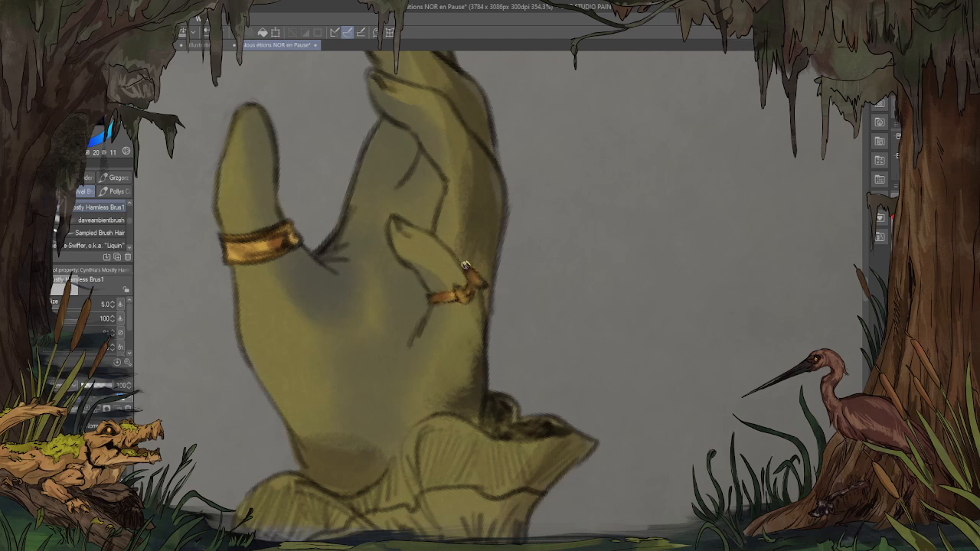
Step: Darken the setting of the little-finger ring and touch it up with the "grin ink fine" brush at size 8
left_click_drag(472, 274, 476, 284)
left_click(99, 140)
key("p")
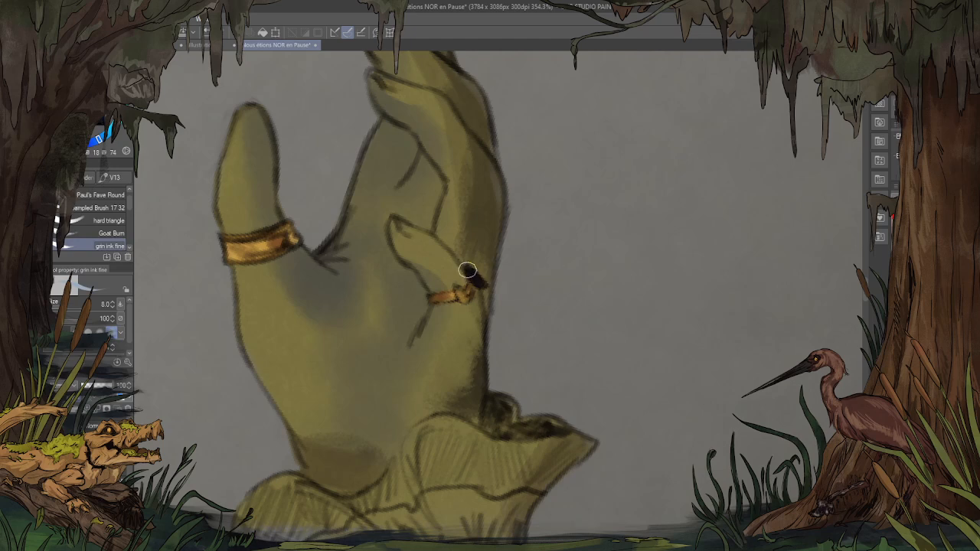
left_click_drag(469, 272, 482, 291)
Step: Reset the canvas rotation and examine the coloured hand, outfit and upper body against the whole illustration
scroll(552, 340, "down", 3)
scroll(548, 199, "down", 2)
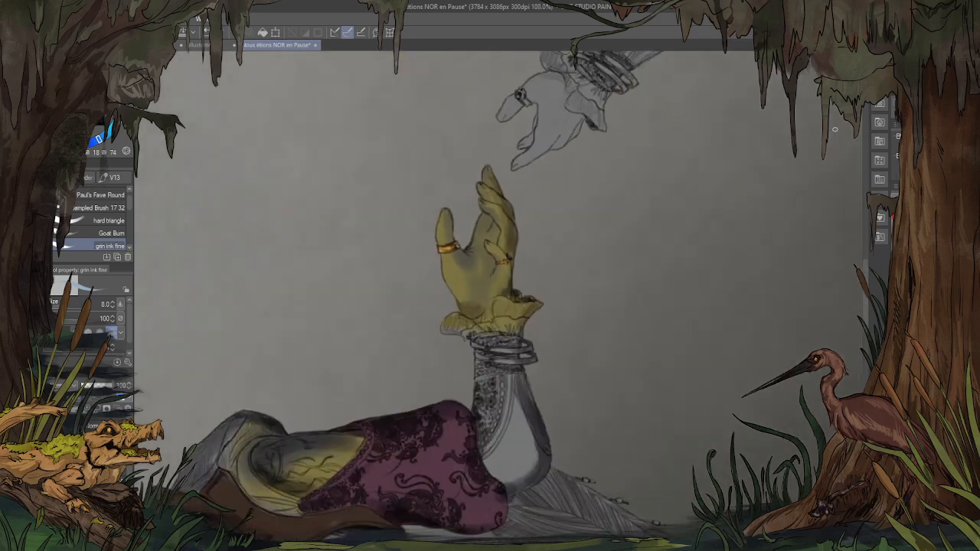
key("ctrl+@")
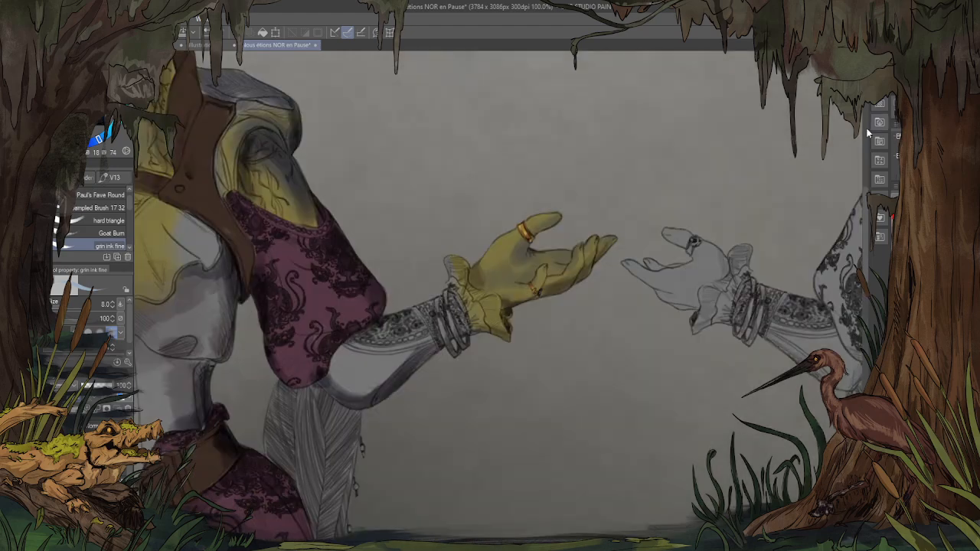
scroll(573, 296, "down", 2)
scroll(511, 164, "down", 1)
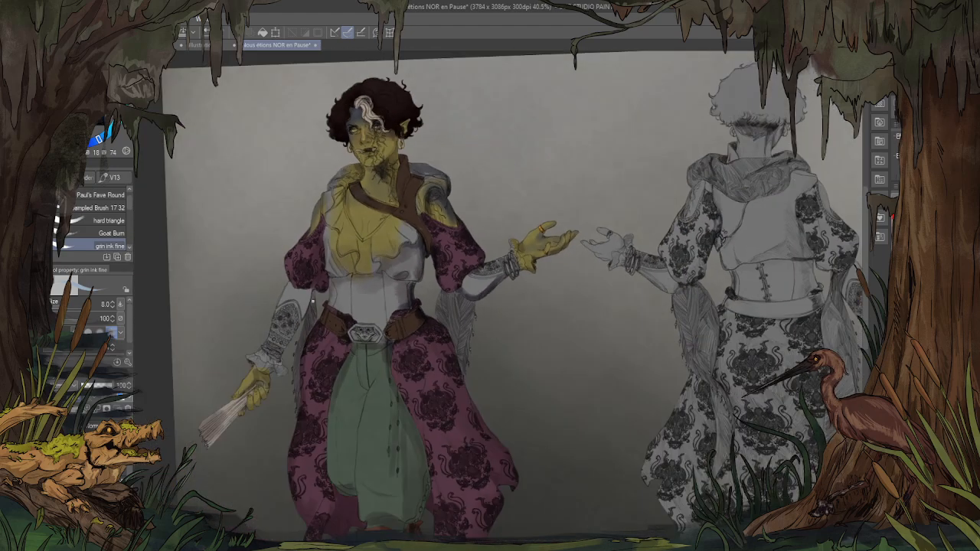
scroll(410, 179, "up", 3)
scroll(475, 332, "up", 2)
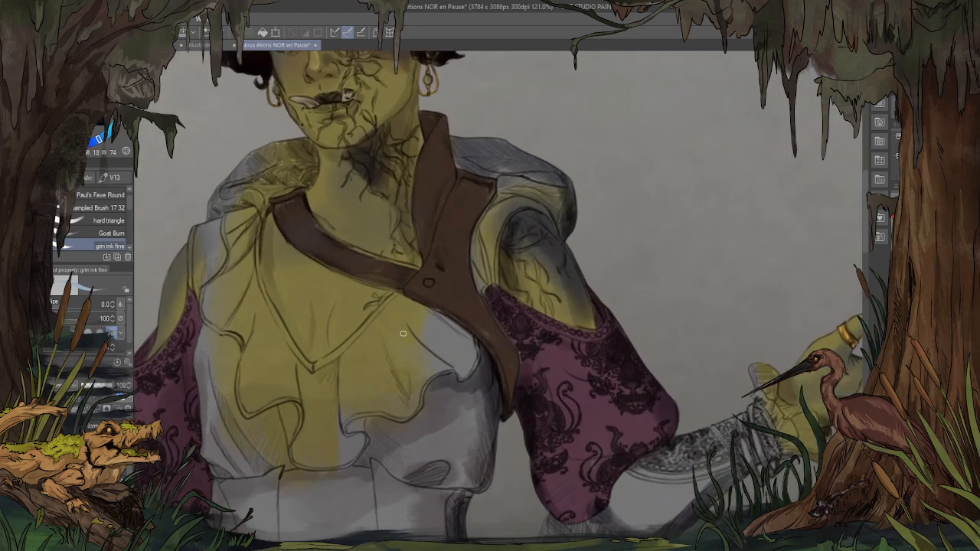
scroll(465, 399, "down", 2)
Step: Paint the beads inside both hoop earrings dark red with Cynthia's Mostly Harmless brush at size 5
scroll(416, 245, "up", 4)
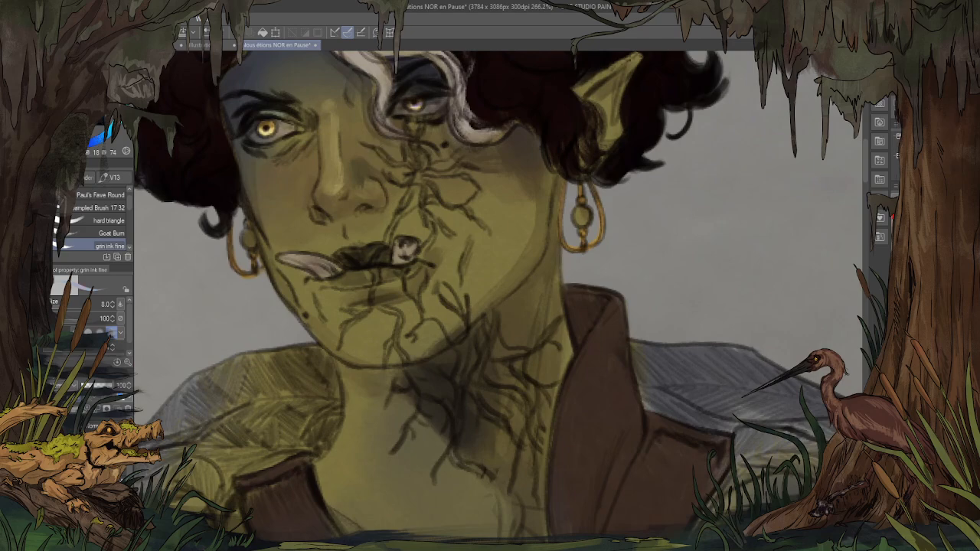
key("x")
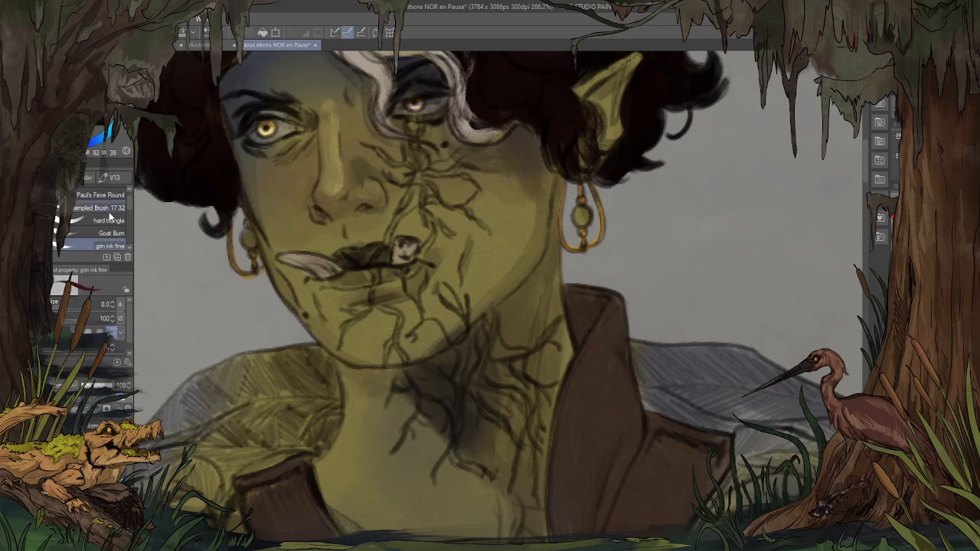
key("b")
left_click_drag(580, 215, 588, 212)
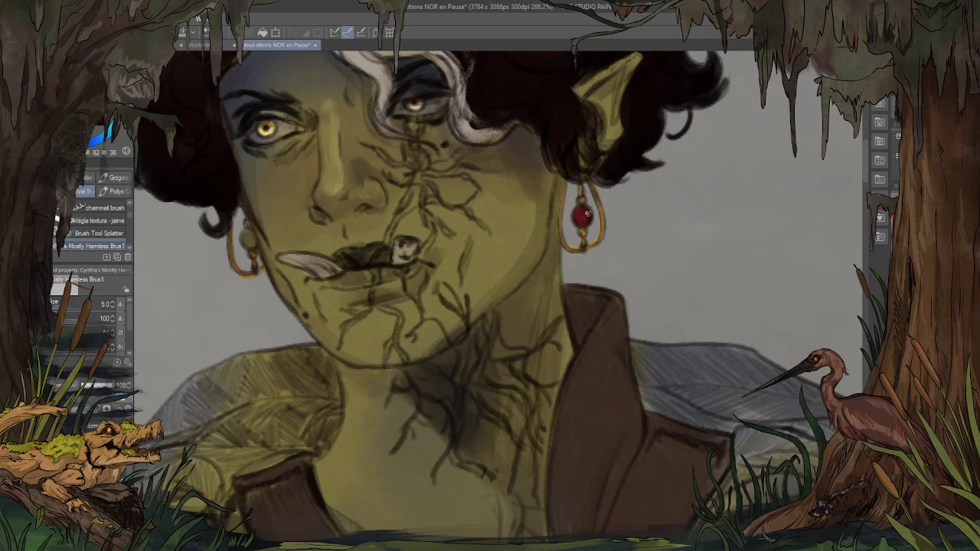
left_click_drag(241, 234, 248, 232)
left_click_drag(746, 105, 742, 134)
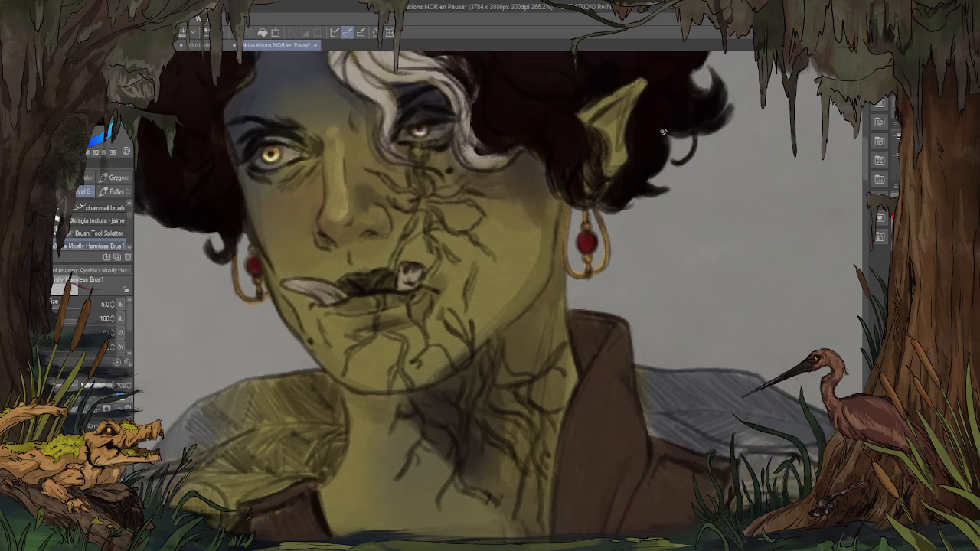
Step: Sample a dark brown from the root growths on the finished portrait's face and return to the character illustration
scroll(629, 202, "down", 3)
left_click(211, 44)
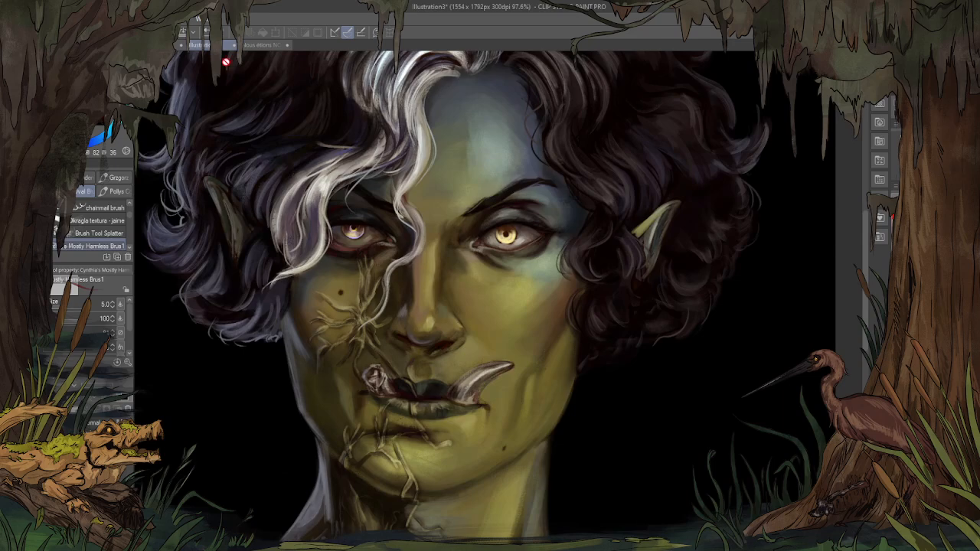
scroll(374, 344, "up", 3)
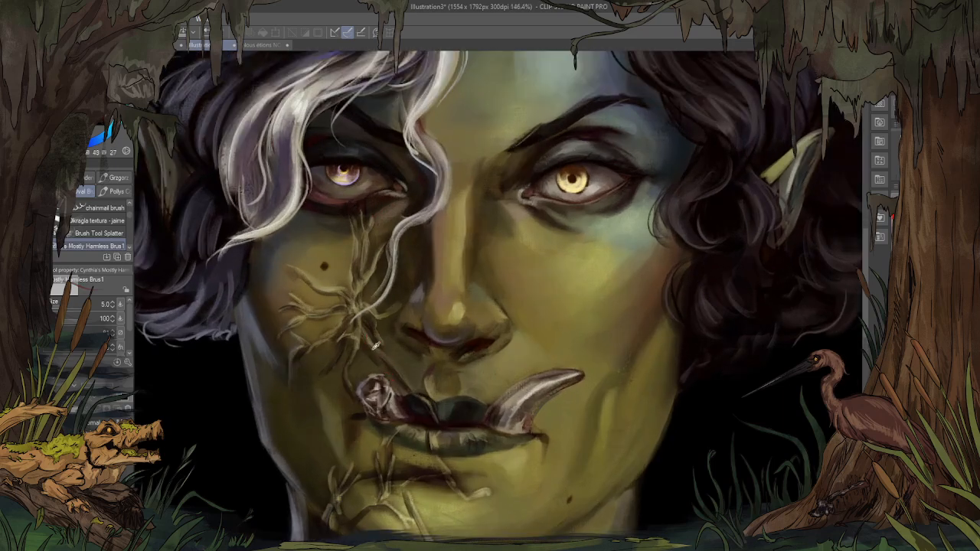
scroll(369, 349, "down", 3)
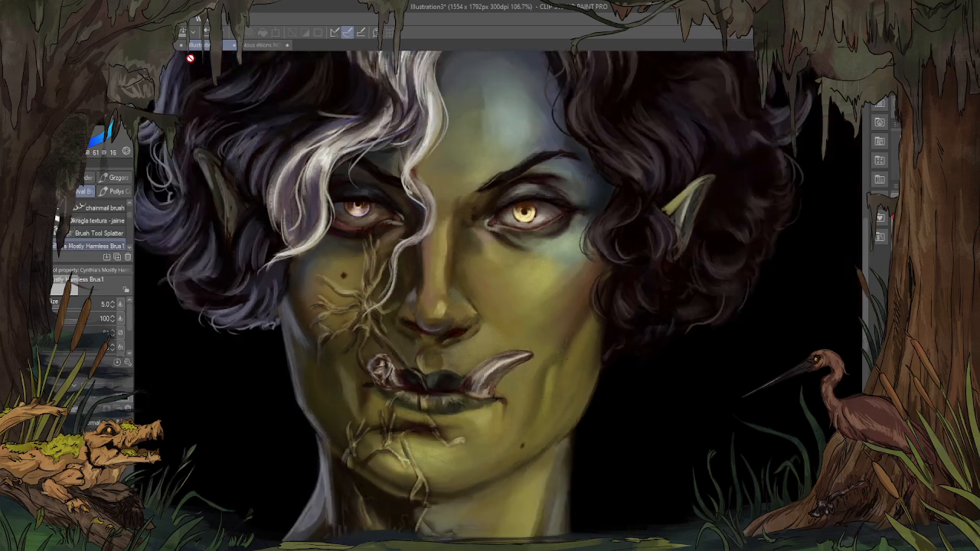
left_click(250, 47)
Step: Paint the root-like veins below the covered eye, across the cheek and around the mouth in the sampled dark brown
scroll(543, 196, "up", 3)
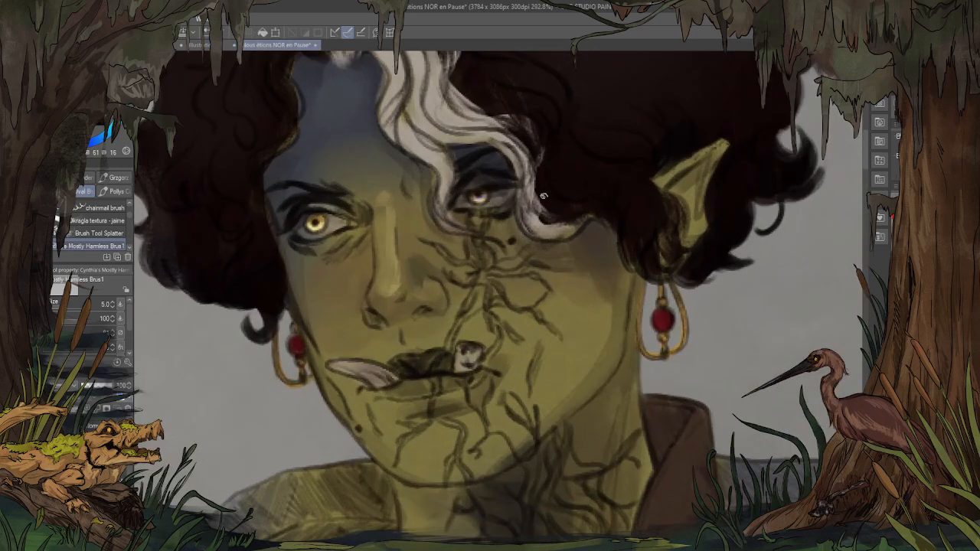
key("bracketright")
key("bracketright")
mouse_move(484, 211)
left_mouse_down()
mouse_move(482, 246)
mouse_move(469, 222)
mouse_move(469, 253)
mouse_move(435, 247)
left_mouse_up()
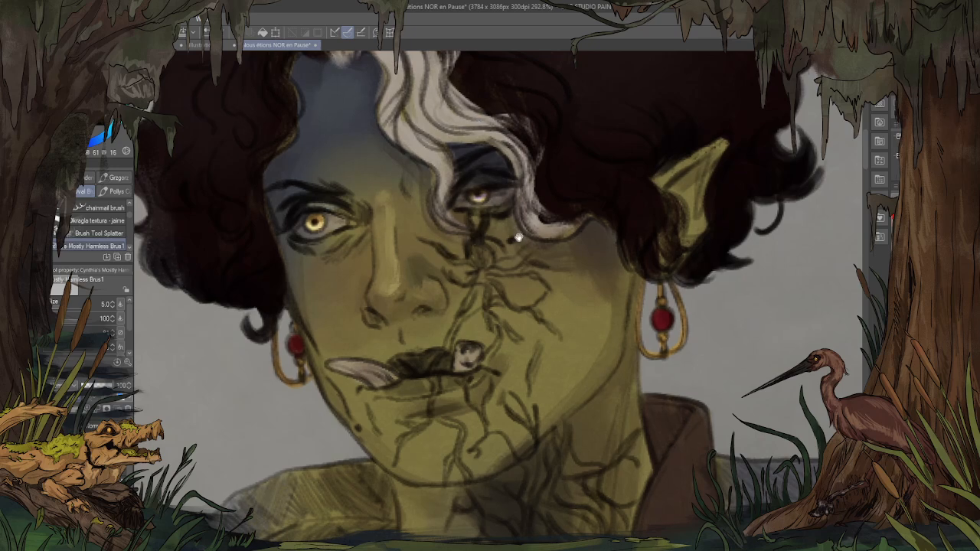
scroll(468, 168, "down", 2)
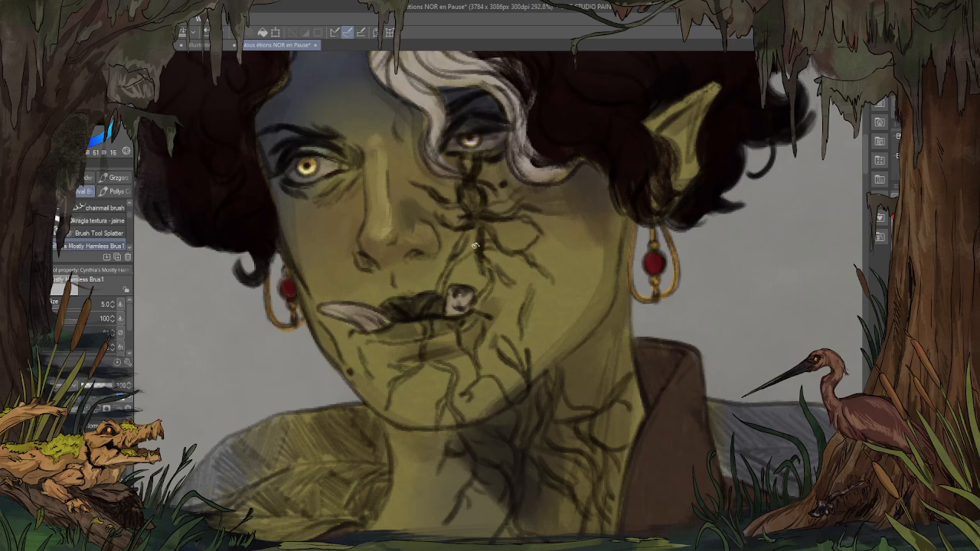
left_click_drag(439, 293, 460, 252)
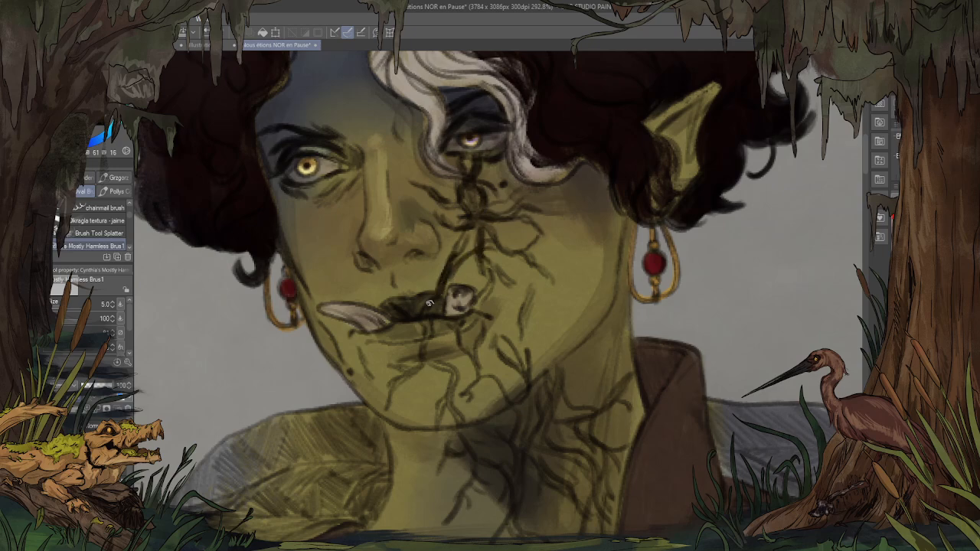
mouse_move(432, 302)
left_mouse_down()
mouse_move(423, 360)
mouse_move(395, 383)
mouse_move(393, 369)
left_mouse_up()
Step: Strengthen the dark root-like veins on the chin and down the neck
scroll(536, 280, "down", 3)
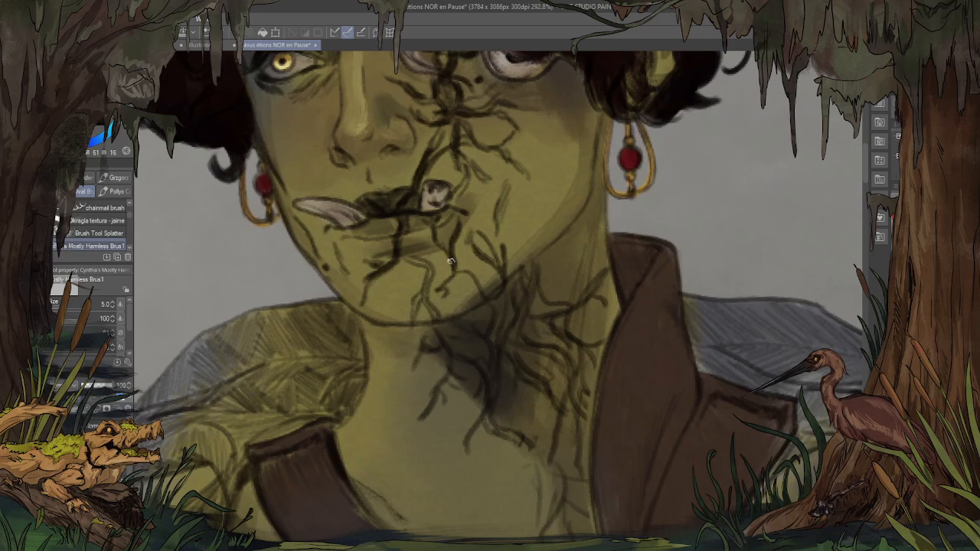
mouse_move(401, 257)
left_mouse_down()
mouse_move(429, 273)
mouse_move(417, 317)
mouse_move(438, 331)
mouse_move(441, 349)
left_mouse_up()
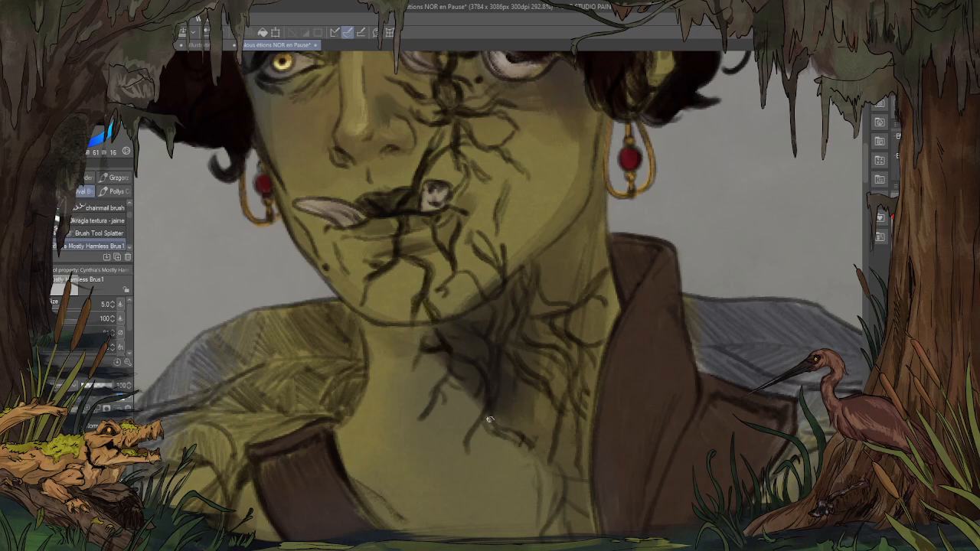
mouse_move(490, 418)
left_mouse_down()
mouse_move(527, 449)
mouse_move(490, 410)
mouse_move(496, 352)
mouse_move(494, 369)
mouse_move(482, 370)
mouse_move(495, 354)
mouse_move(466, 320)
left_mouse_up()
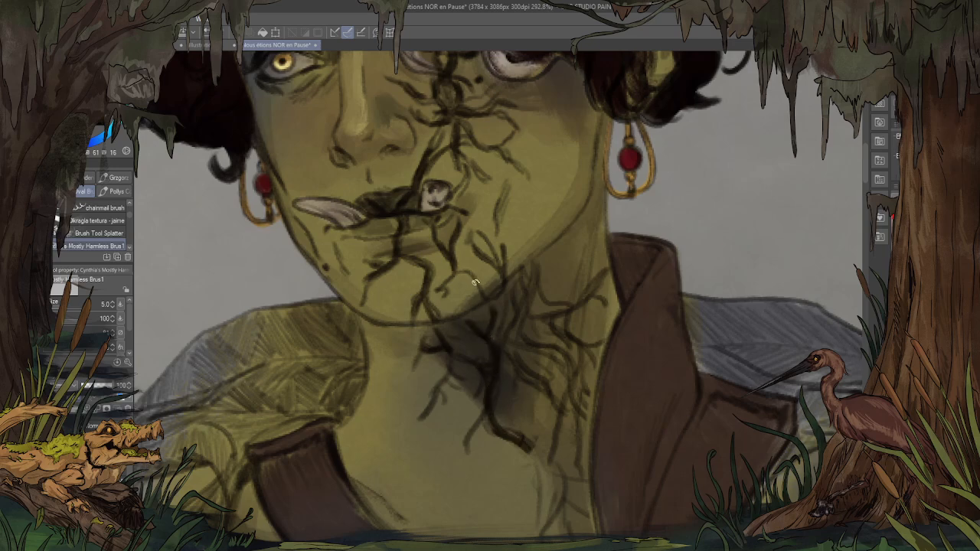
mouse_move(481, 250)
left_mouse_down()
mouse_move(512, 298)
mouse_move(501, 342)
left_mouse_up()
left_click_drag(547, 175, 565, 272)
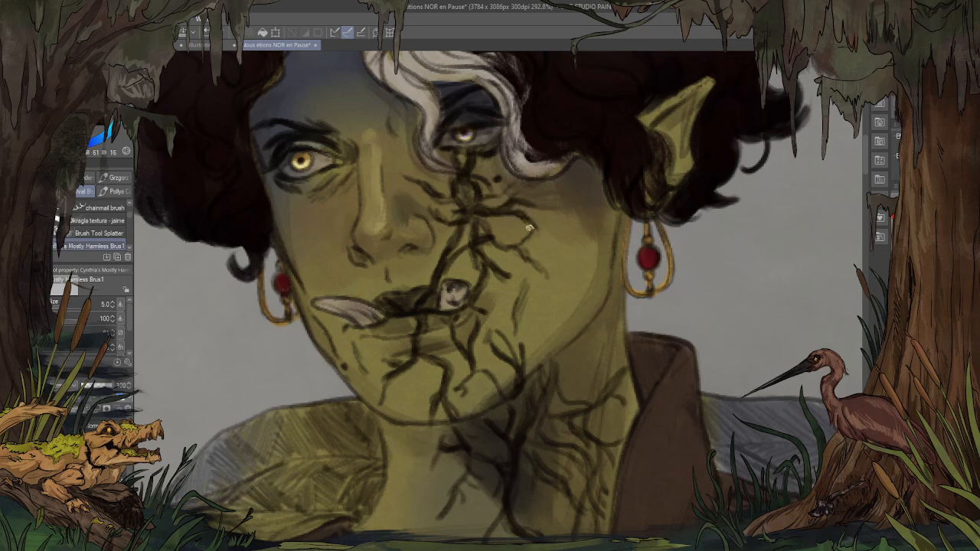
Step: Paint dark root-like veins on the bare upper arm between the brown collar and the puffed sleeve
scroll(493, 428, "down", 6)
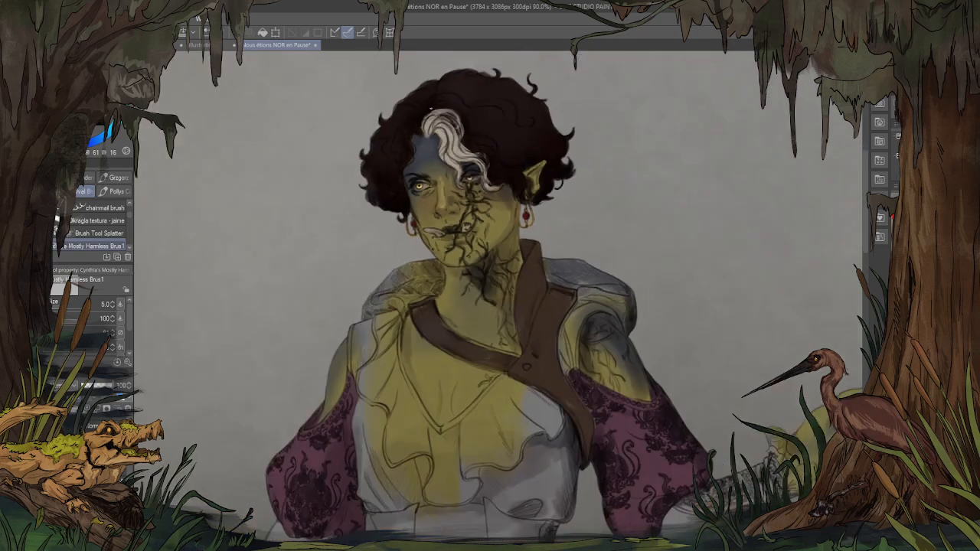
scroll(488, 263, "up", 1)
scroll(561, 264, "up", 4)
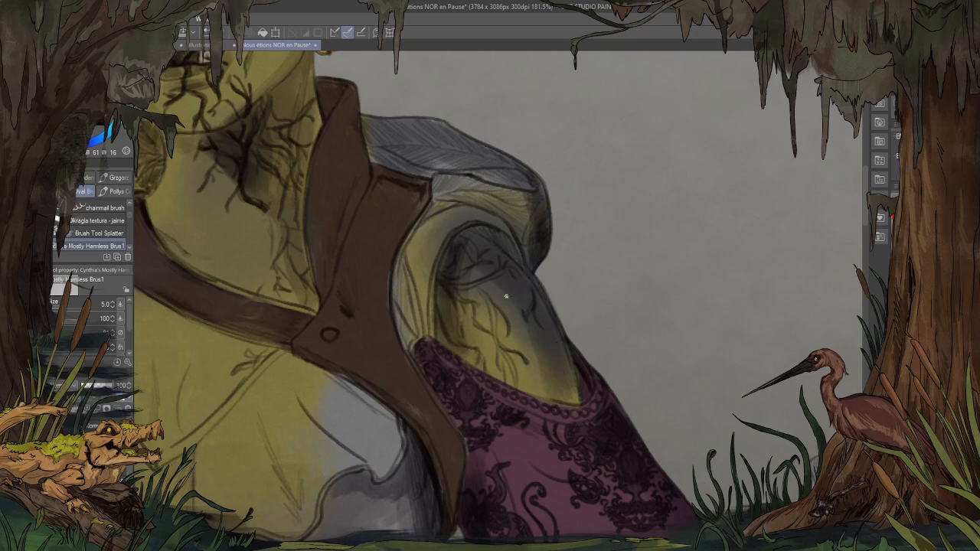
left_click_drag(491, 325, 506, 369)
mouse_move(444, 282)
left_mouse_down()
mouse_move(464, 339)
mouse_move(449, 337)
left_mouse_up()
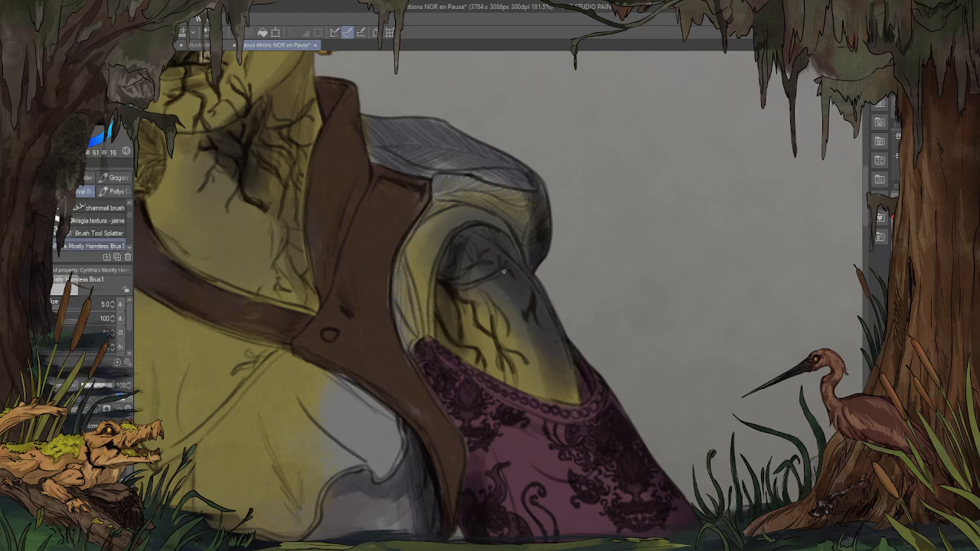
left_click_drag(504, 271, 469, 276)
Step: Fill the trouser area between the belt buckle and the belt strap with green at brush size 17
scroll(441, 302, "down", 5)
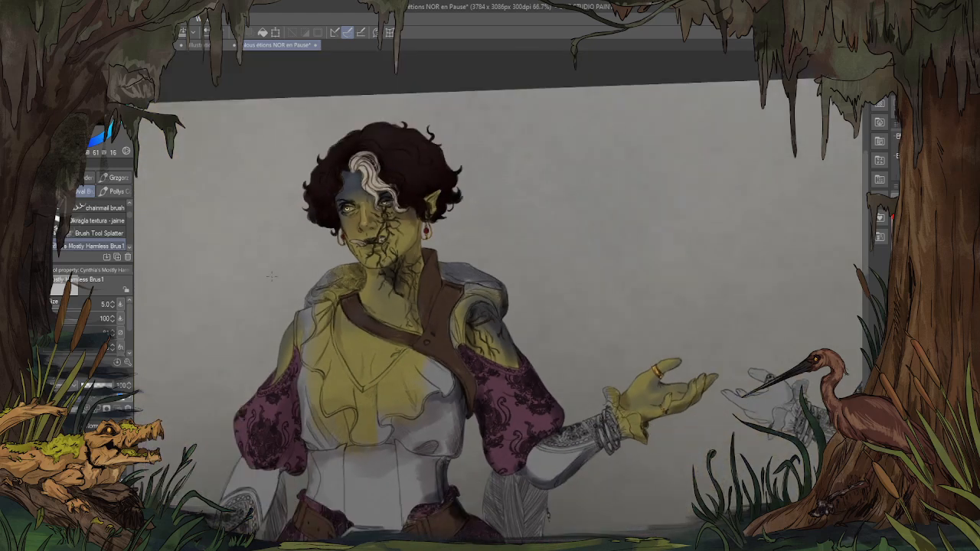
scroll(423, 181, "down", 3)
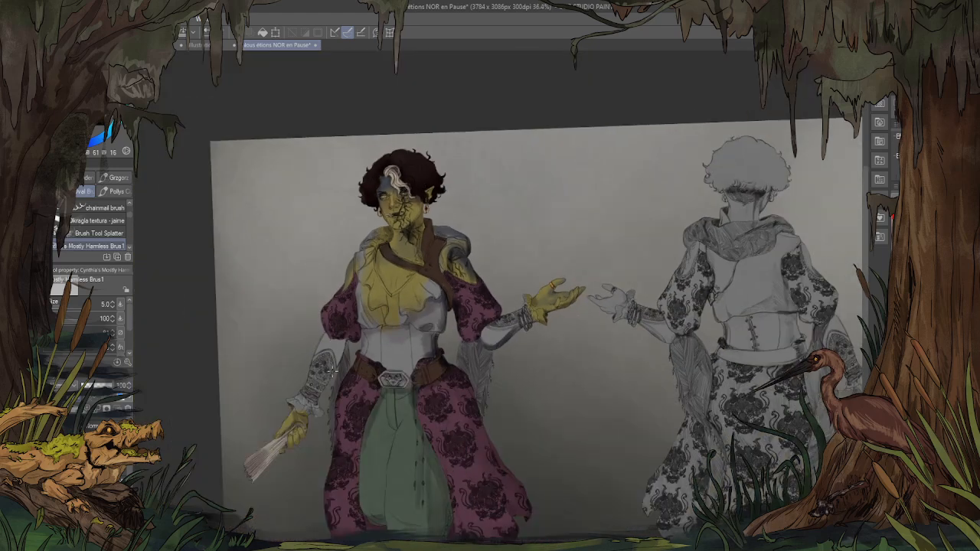
scroll(368, 362, "up", 4)
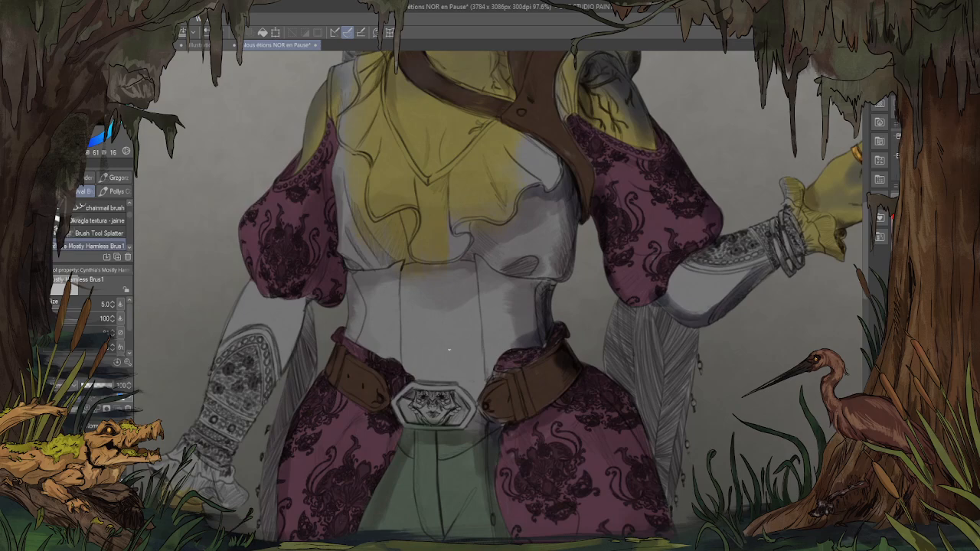
scroll(449, 350, "up", 3)
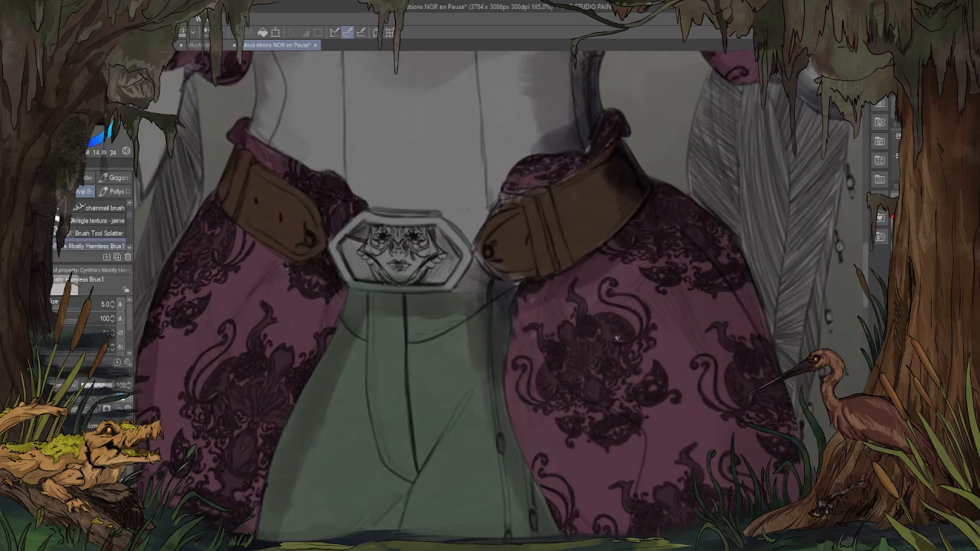
left_click(75, 304)
mouse_move(475, 278)
left_mouse_down()
mouse_move(462, 282)
mouse_move(510, 291)
left_mouse_up()
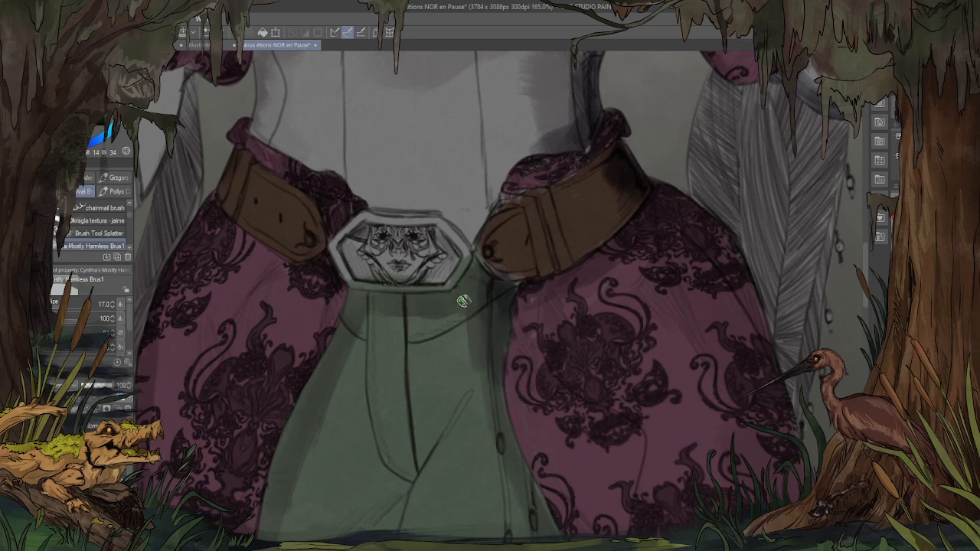
scroll(469, 301, "down", 2)
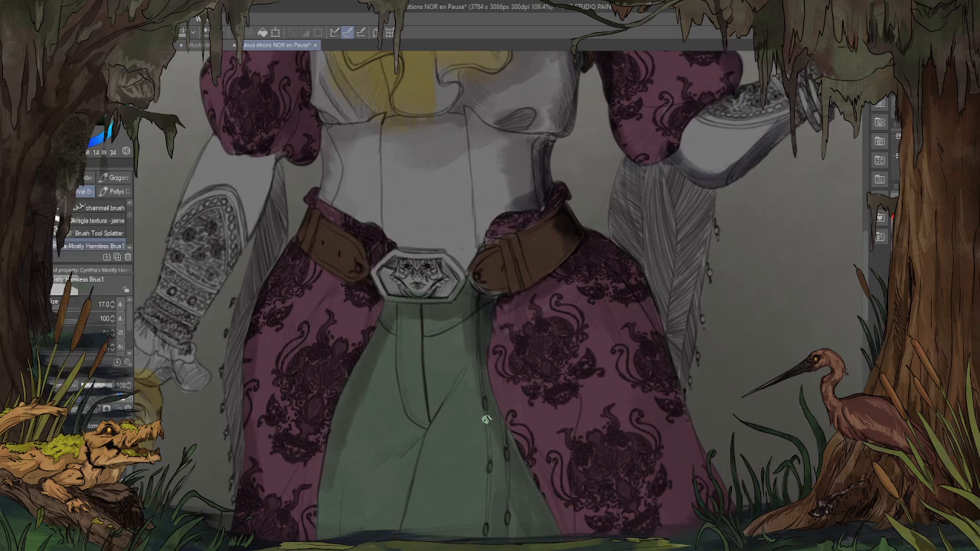
Step: Compare the finished portrait, then start painting the hood behind the raised arm's shoulder dark purple with the Swiffer "Liquin" brush at size 40
scroll(486, 420, "down", 4)
scroll(378, 172, "up", 1)
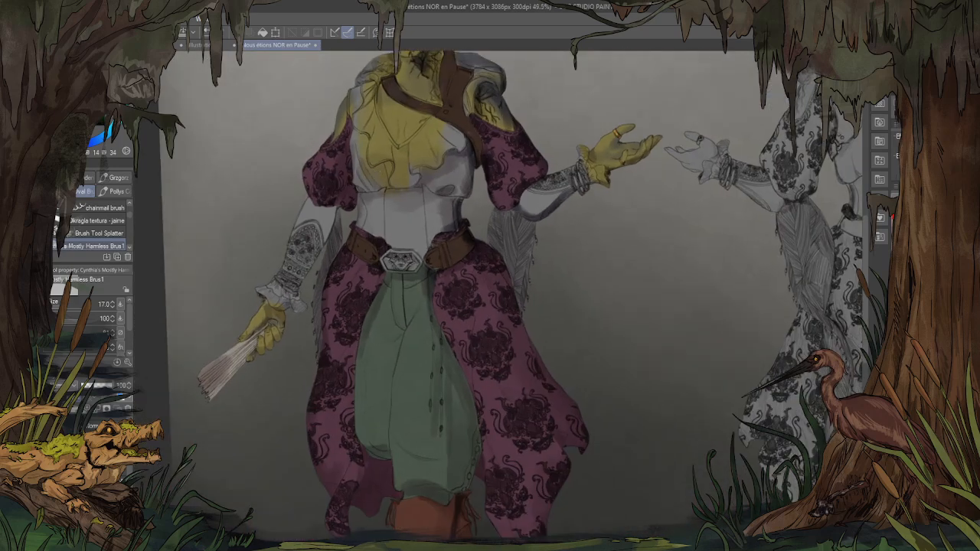
key("ctrl+Tab")
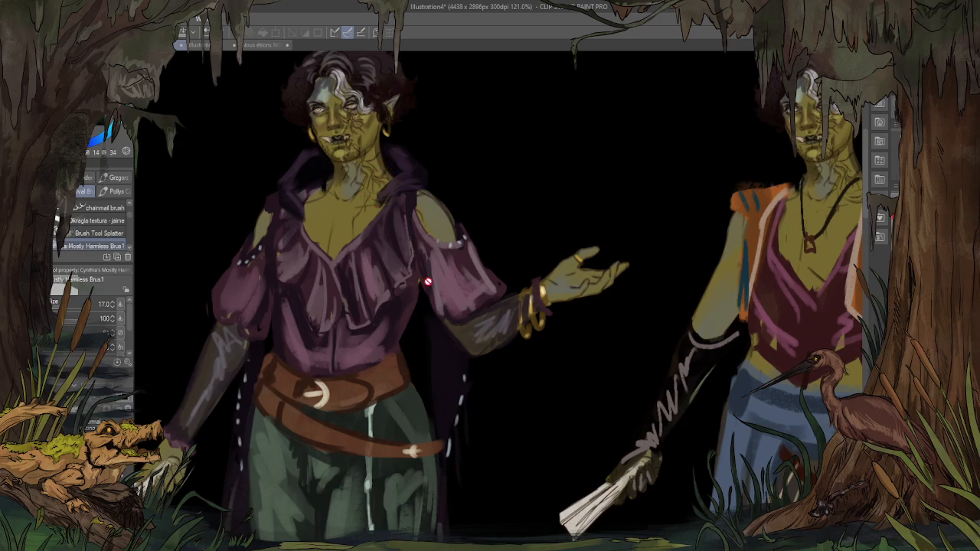
left_click(270, 43)
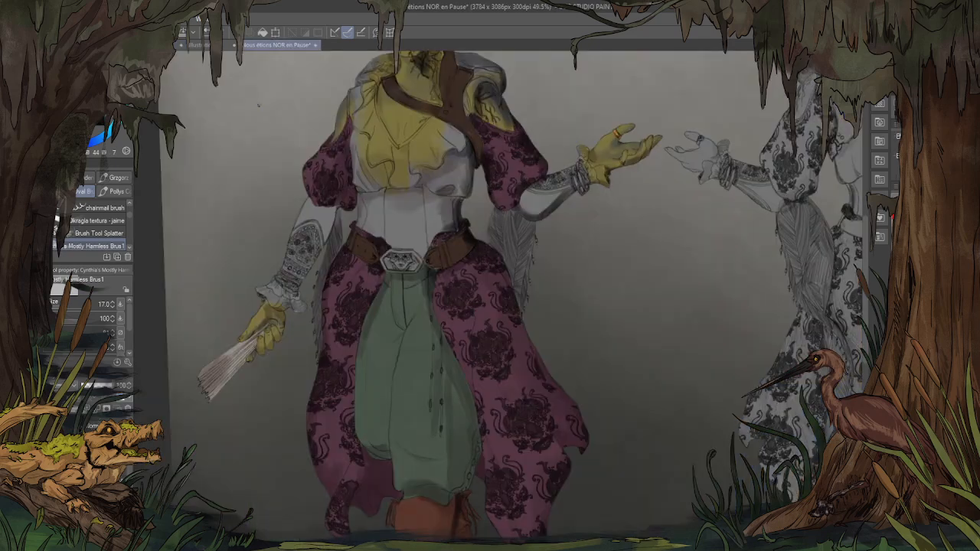
scroll(426, 154, "up", 2)
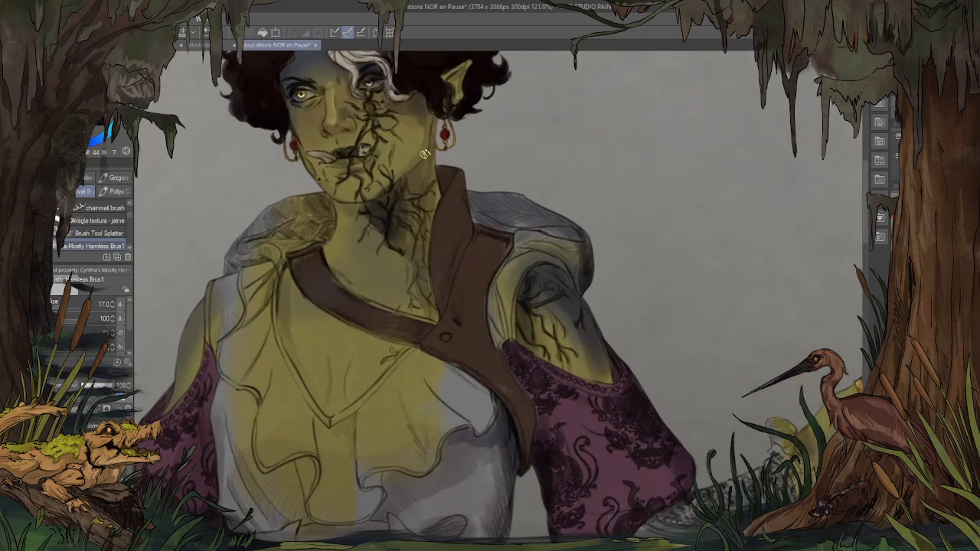
scroll(131, 213, "down", 2)
left_click(123, 227)
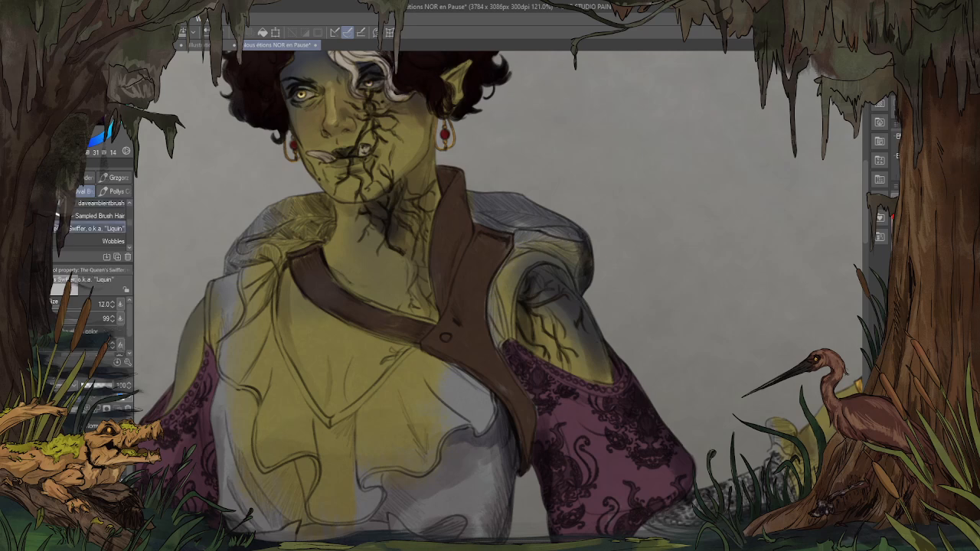
key("bracketright")
key("bracketright")
key("bracketright")
key("bracketright")
key("bracketright")
key("bracketright")
mouse_move(520, 192)
left_mouse_down()
mouse_move(490, 223)
mouse_move(522, 221)
mouse_move(487, 188)
left_mouse_up()
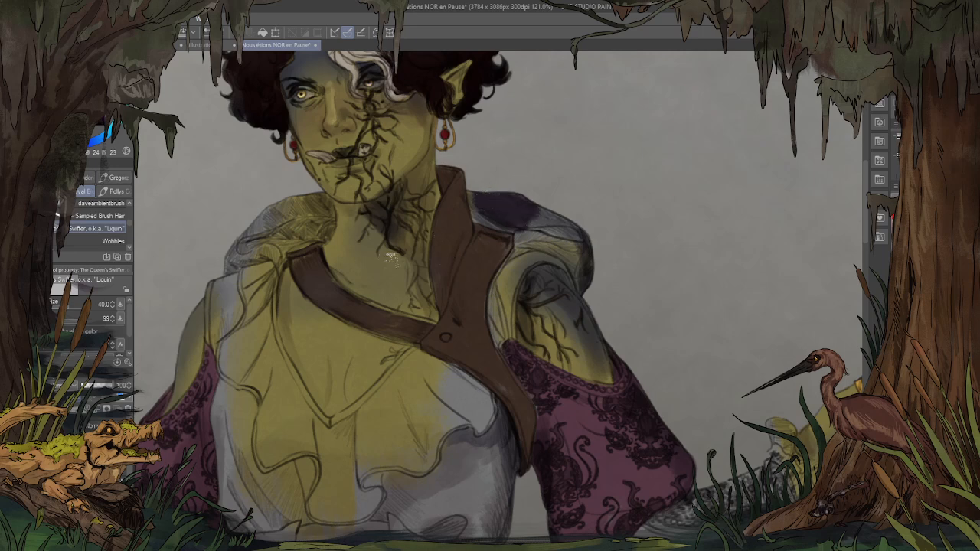
Step: Review the coloured figure from the belt buckle up to the collar and hood for areas still unpainted
scroll(322, 196, "down", 5)
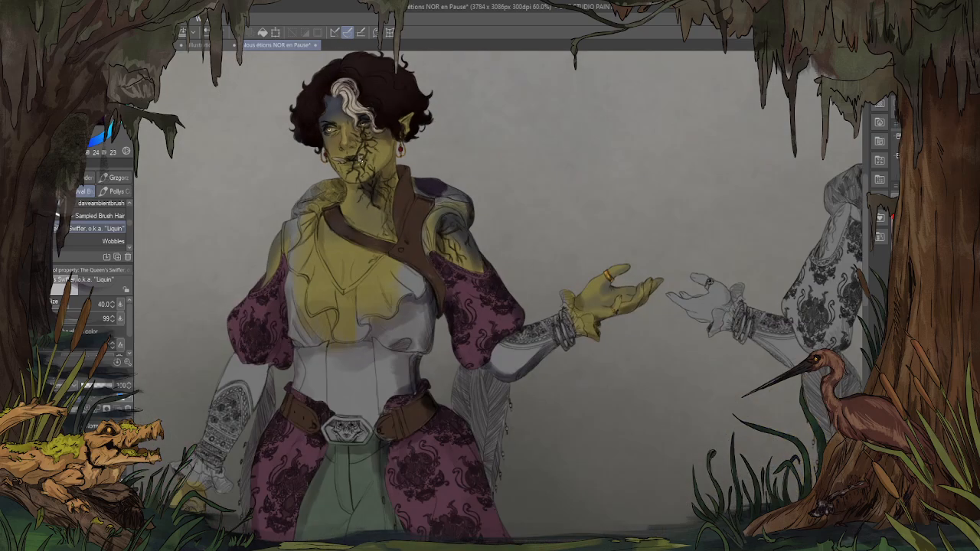
scroll(440, 397, "up", 8)
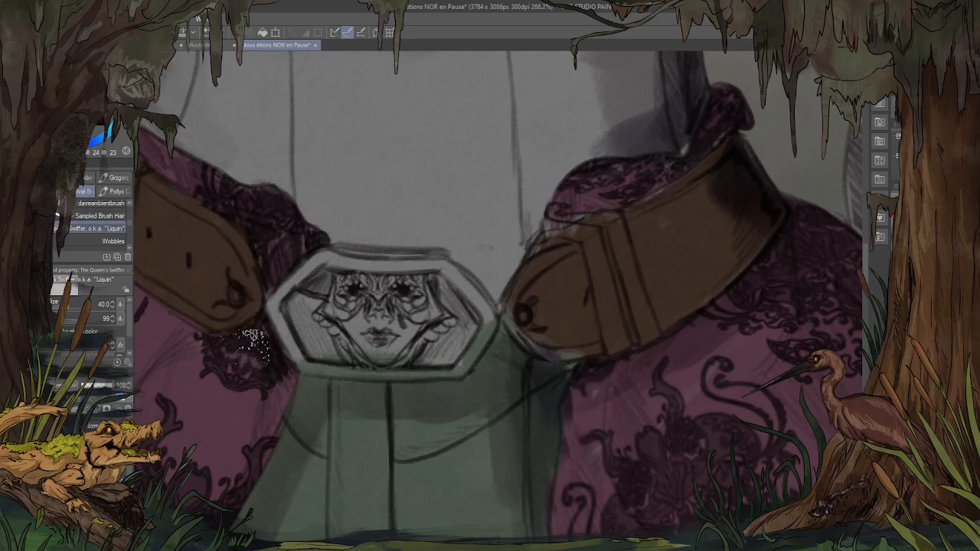
scroll(252, 341, "down", 6)
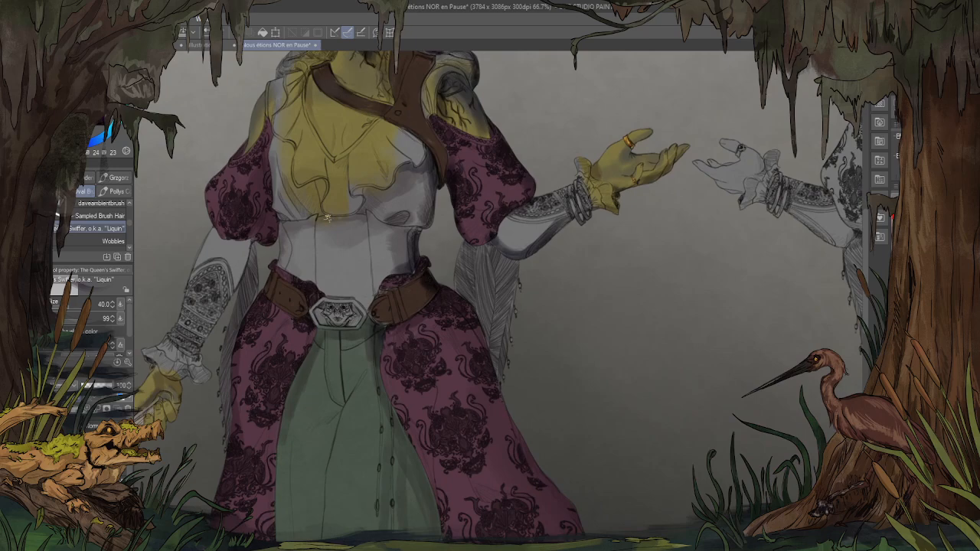
scroll(327, 219, "down", 3)
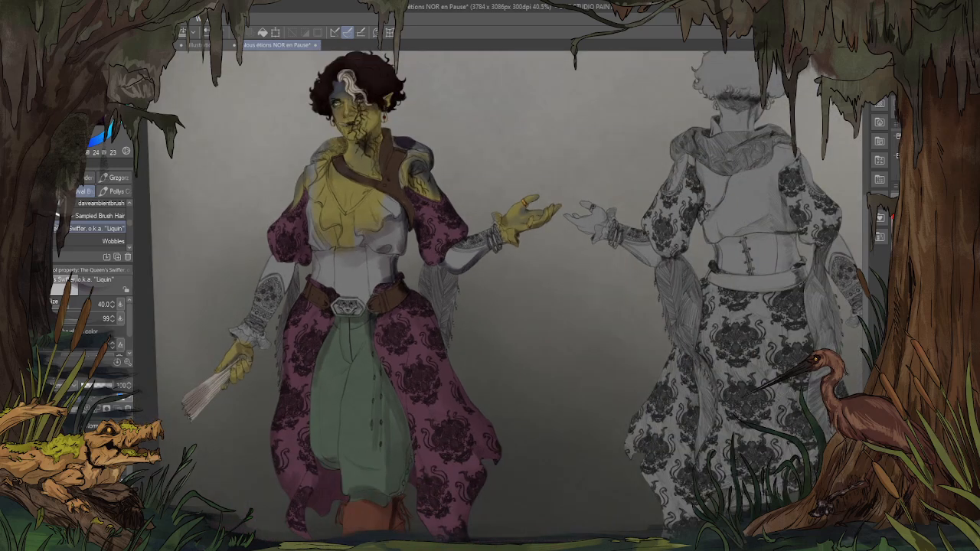
scroll(316, 83, "up", 2)
scroll(420, 167, "up", 1)
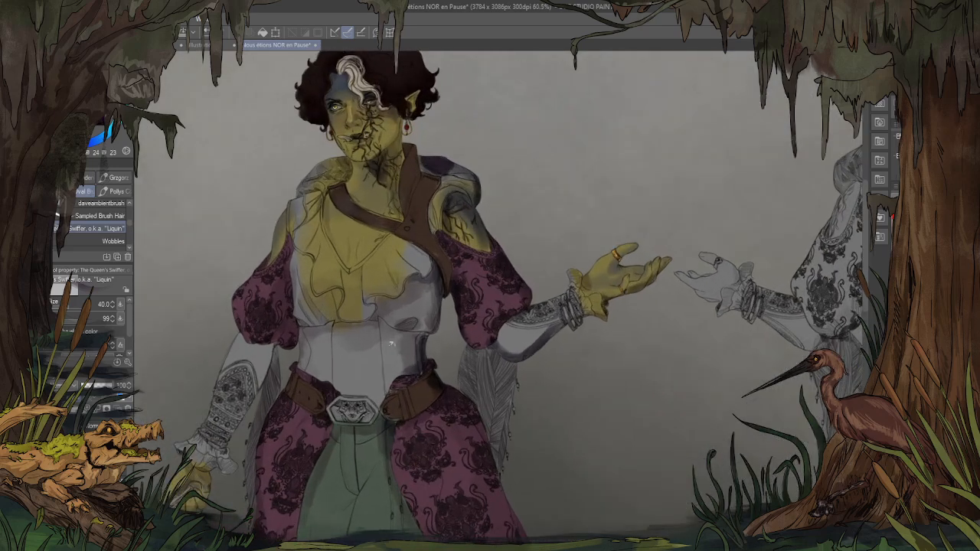
scroll(337, 466, "up", 4)
scroll(409, 490, "down", 2)
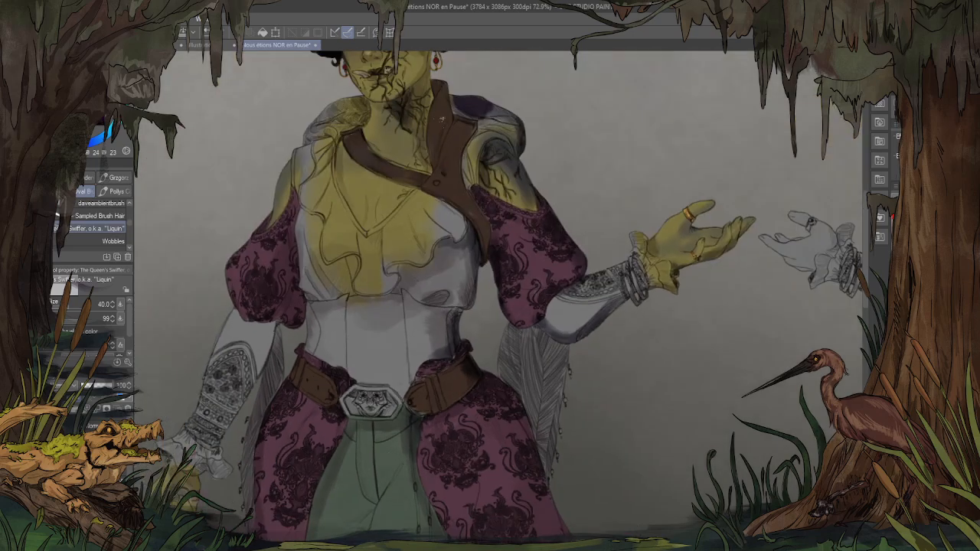
Step: Fill the rest of the hood on the raised arm's shoulder with dark purple, up to the brown collar's edge
scroll(520, 91, "up", 3)
scroll(521, 92, "down", 1)
scroll(435, 183, "up", 3)
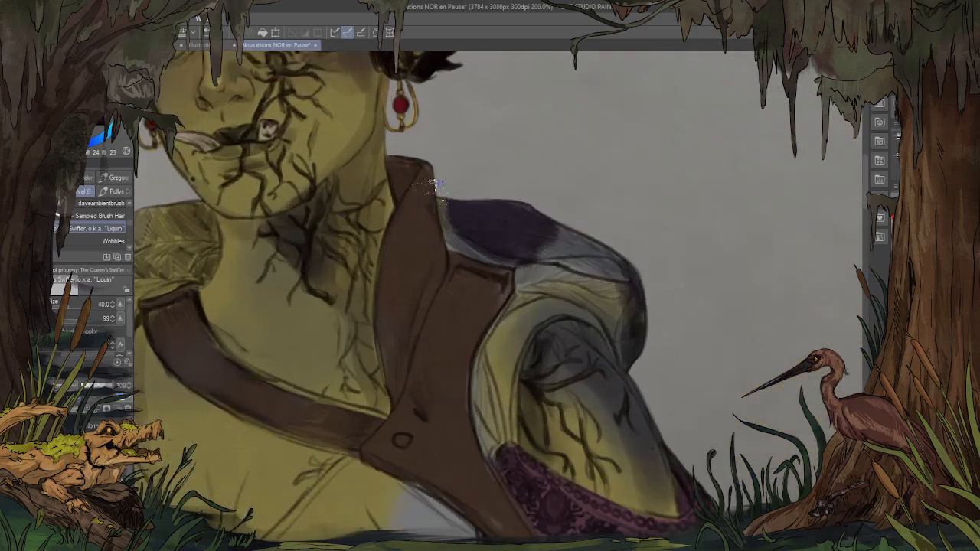
mouse_move(633, 286)
left_mouse_down()
mouse_move(635, 339)
mouse_move(627, 254)
mouse_move(585, 225)
mouse_move(555, 238)
mouse_move(572, 275)
mouse_move(562, 269)
mouse_move(627, 308)
mouse_move(529, 269)
left_mouse_up()
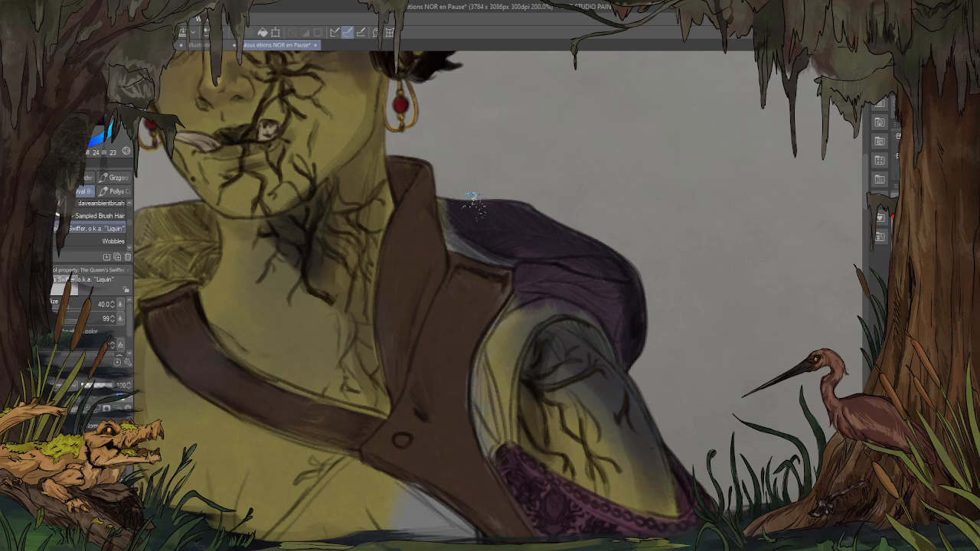
mouse_move(505, 233)
left_mouse_down()
mouse_move(494, 246)
mouse_move(466, 225)
mouse_move(464, 190)
left_mouse_up()
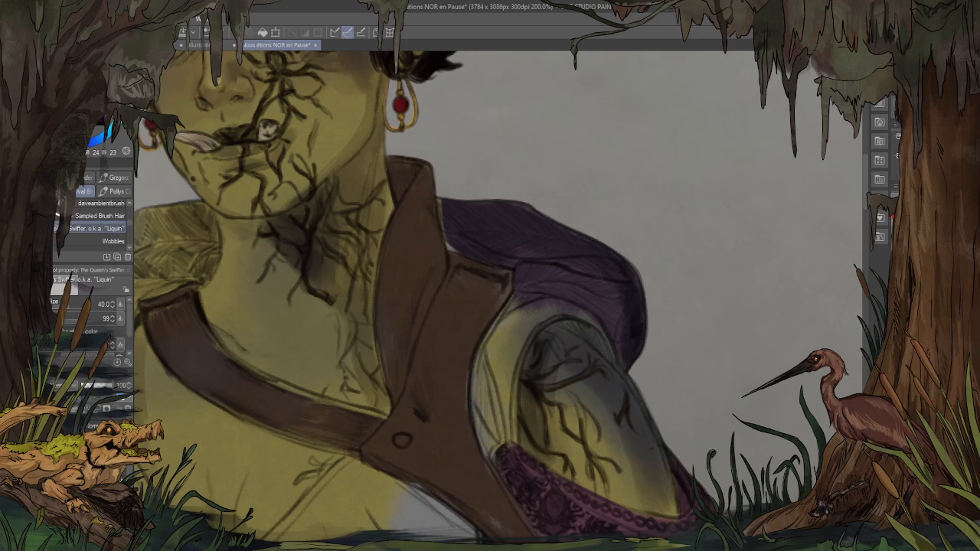
left_click_drag(458, 247, 445, 202)
Step: Paint the hood on the opposite shoulder dark purple and refine its edge against the neck
left_click_drag(363, 169, 676, 207)
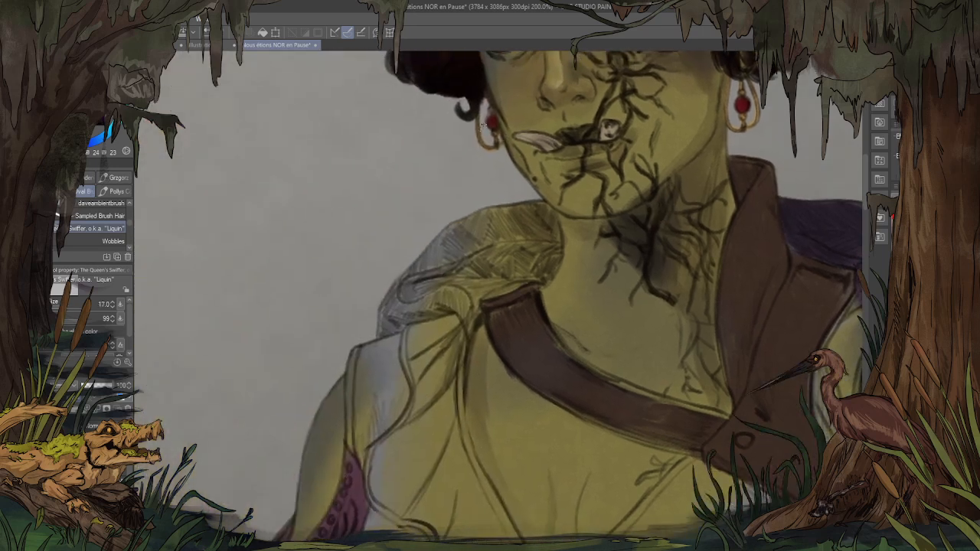
mouse_move(503, 218)
left_mouse_down()
mouse_move(452, 241)
mouse_move(431, 237)
mouse_move(404, 268)
mouse_move(423, 253)
mouse_move(432, 264)
mouse_move(416, 335)
mouse_move(463, 236)
mouse_move(485, 296)
mouse_move(474, 317)
mouse_move(527, 246)
mouse_move(511, 262)
mouse_move(522, 263)
mouse_move(491, 289)
mouse_move(530, 264)
mouse_move(515, 277)
mouse_move(494, 213)
mouse_move(557, 235)
mouse_move(545, 255)
mouse_move(553, 260)
mouse_move(530, 272)
mouse_move(541, 265)
mouse_move(541, 231)
mouse_move(517, 207)
mouse_move(466, 220)
left_mouse_up()
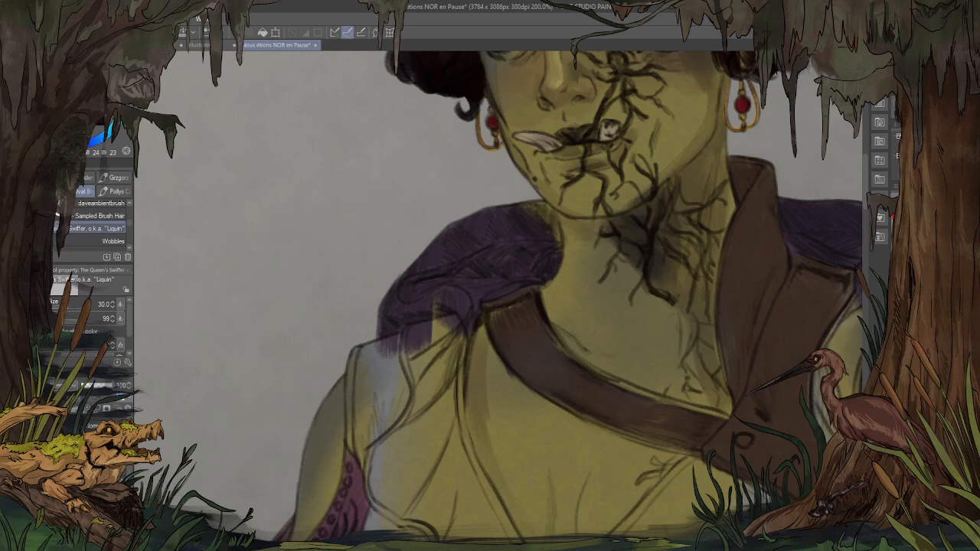
left_click_drag(548, 201, 541, 205)
mouse_move(530, 200)
left_mouse_down()
mouse_move(549, 234)
mouse_move(543, 206)
left_mouse_up()
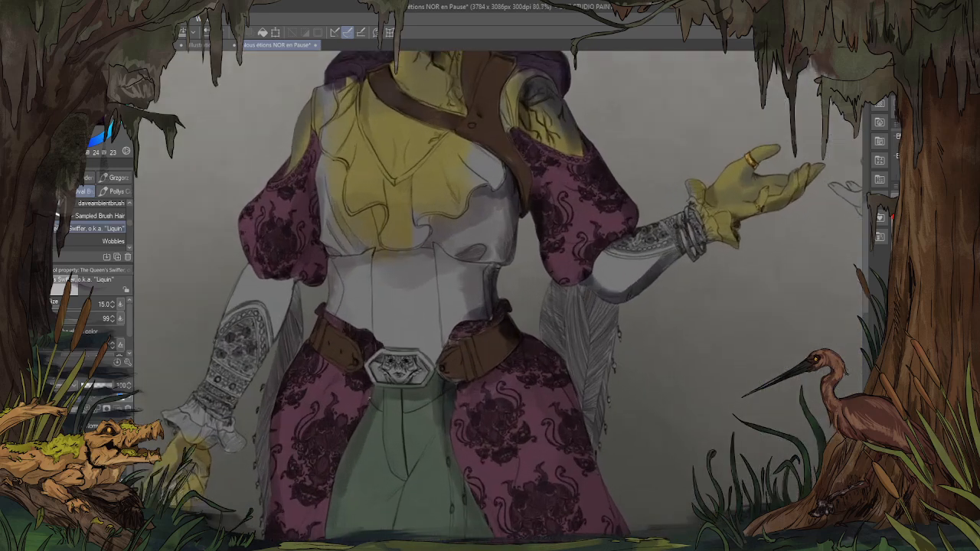
Step: Sample the gold colour from the jewellery on the raised hand
scroll(371, 396, "up", 5)
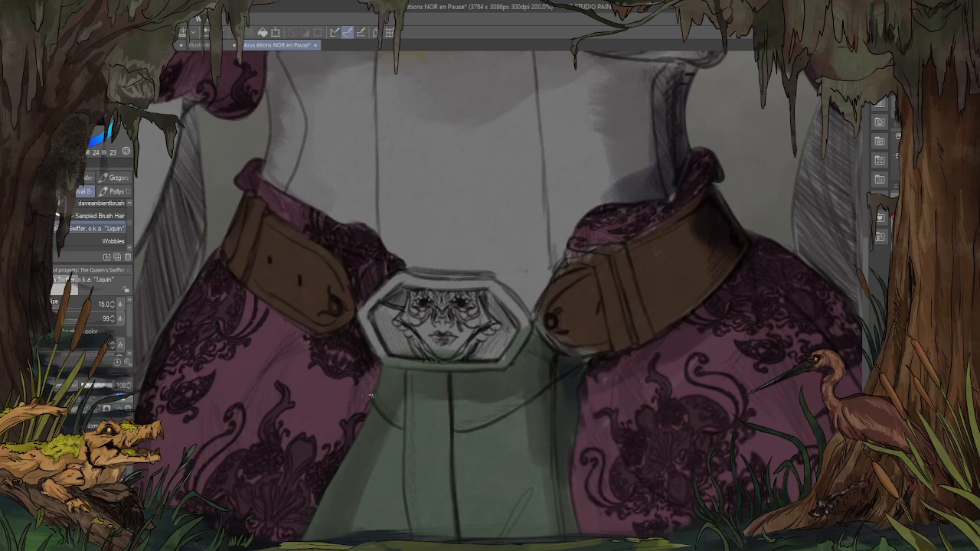
scroll(371, 396, "down", 7)
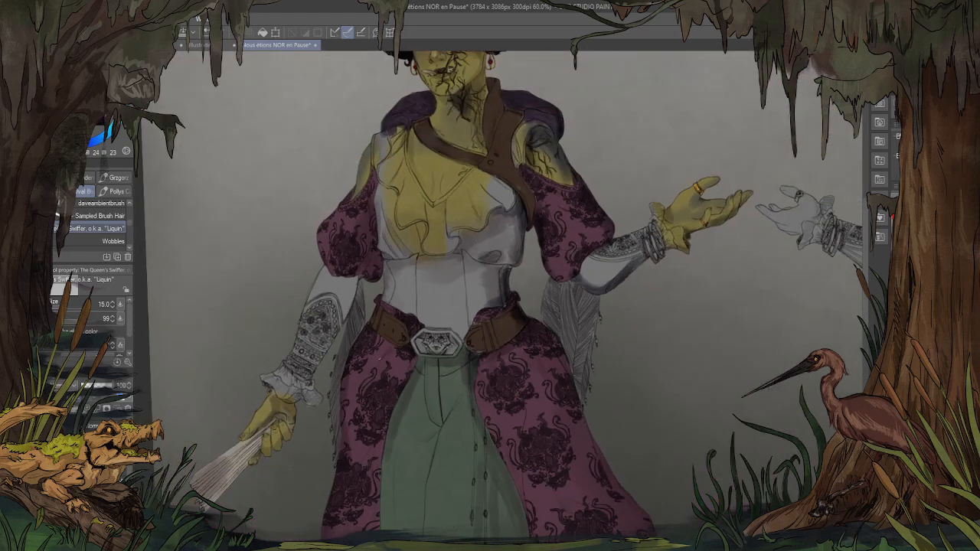
scroll(599, 191, "up", 3)
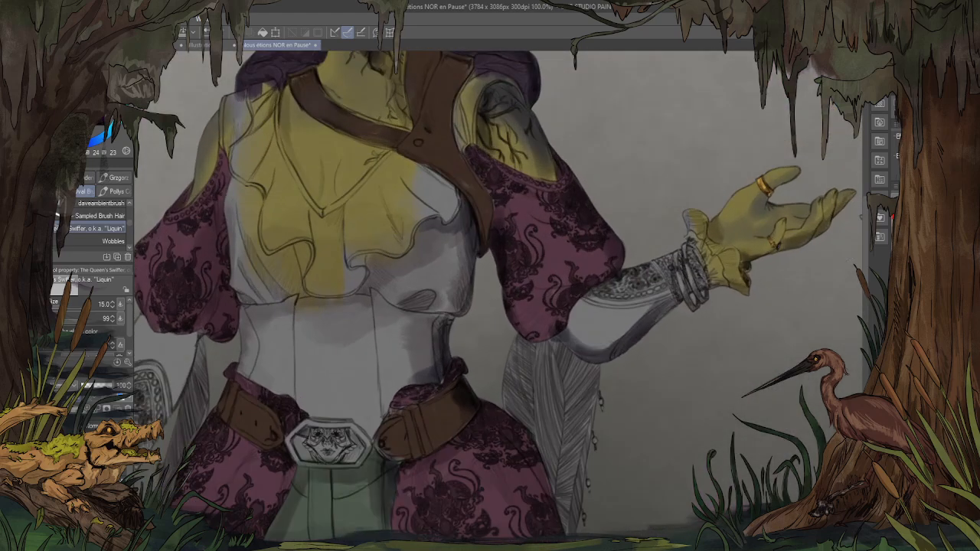
scroll(383, 429, "down", 3)
scroll(550, 313, "up", 5)
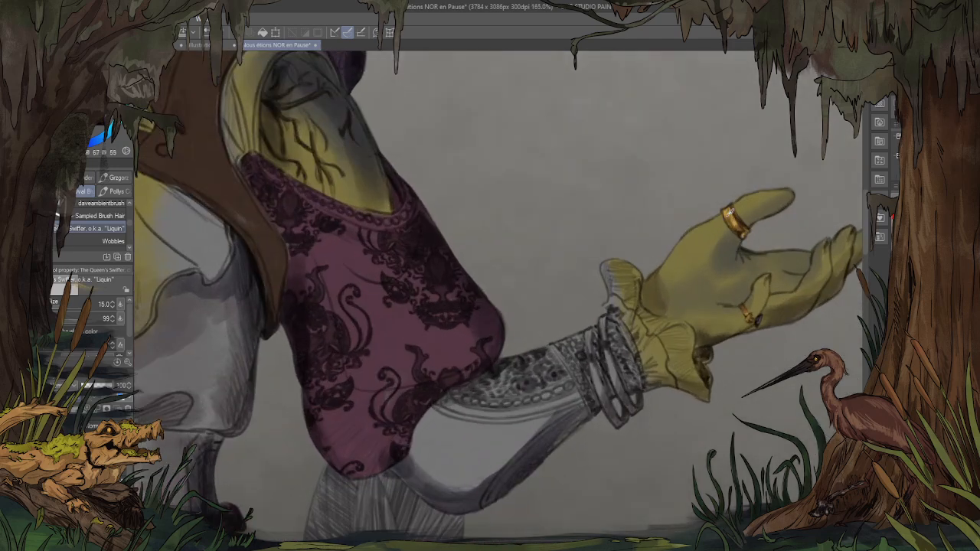
Step: Paint the lower part of the belt buckle gold with Cynthia's Mostly Harmless brush at size 17
scroll(731, 210, "down", 4)
scroll(368, 461, "up", 3)
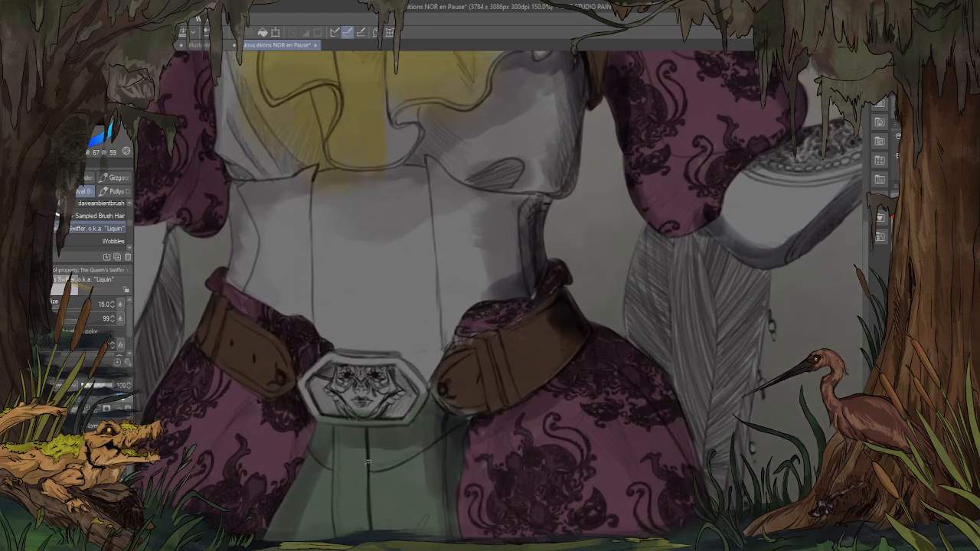
scroll(368, 461, "up", 3)
key("asciicircum")
key("asciicircum")
key("asciicircum")
key("asciicircum")
key("asciicircum")
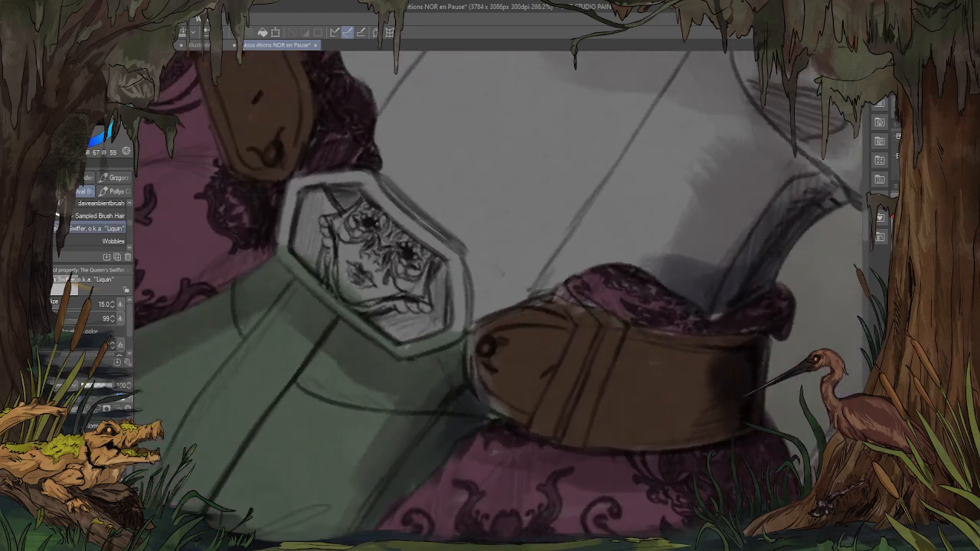
left_click_drag(445, 230, 485, 295)
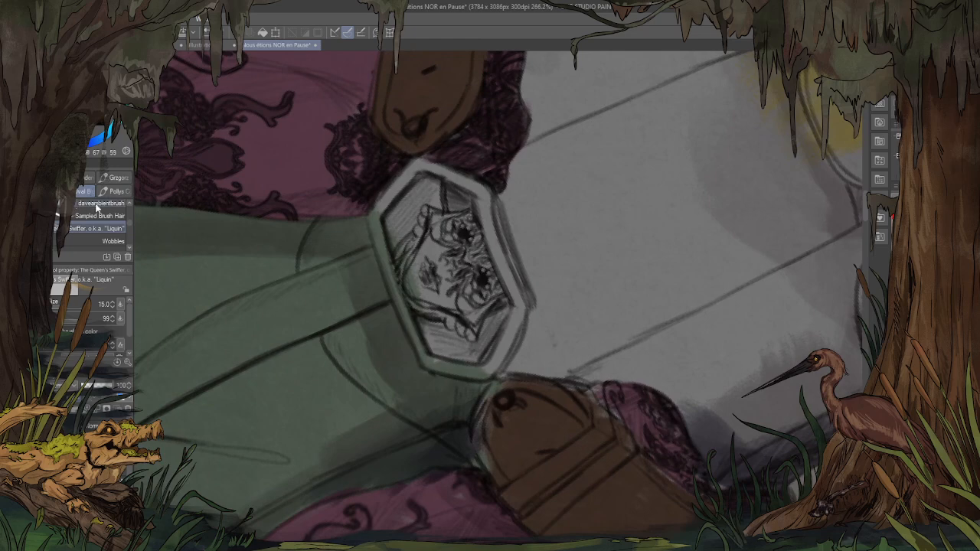
left_click_drag(131, 227, 130, 216)
left_click(118, 236)
mouse_move(414, 291)
left_mouse_down()
mouse_move(428, 339)
mouse_move(378, 224)
mouse_move(401, 189)
mouse_move(386, 206)
mouse_move(410, 192)
left_mouse_up()
key("minus")
key("minus")
key("minus")
key("minus")
key("minus")
key("minus")
key("minus")
key("minus")
key("minus")
key("minus")
key("minus")
key("minus")
key("minus")
key("minus")
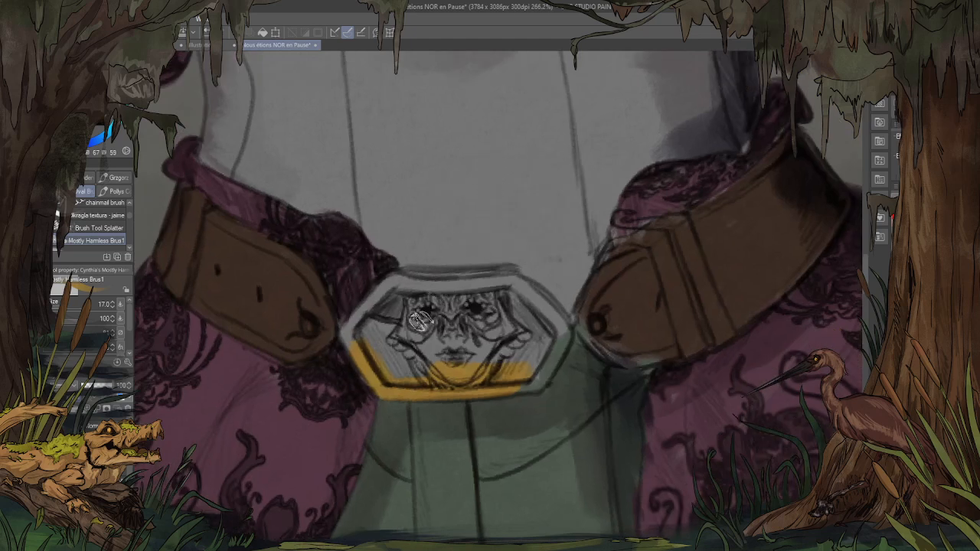
Step: Cover the rest of the belt buckle's frame and its engraved interior with gold
mouse_move(371, 352)
left_mouse_down()
mouse_move(355, 343)
mouse_move(392, 286)
mouse_move(483, 283)
left_mouse_up()
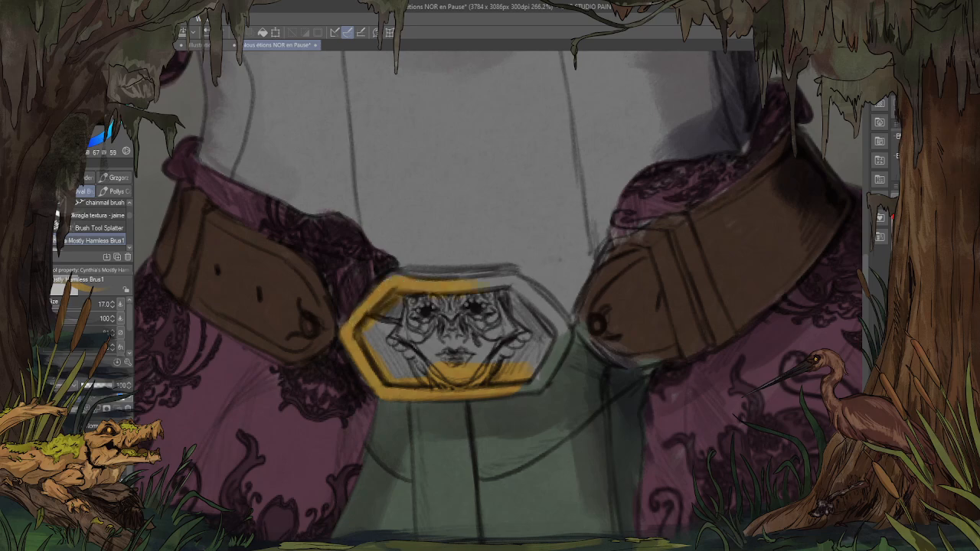
key("minus")
key("minus")
key("minus")
key("minus")
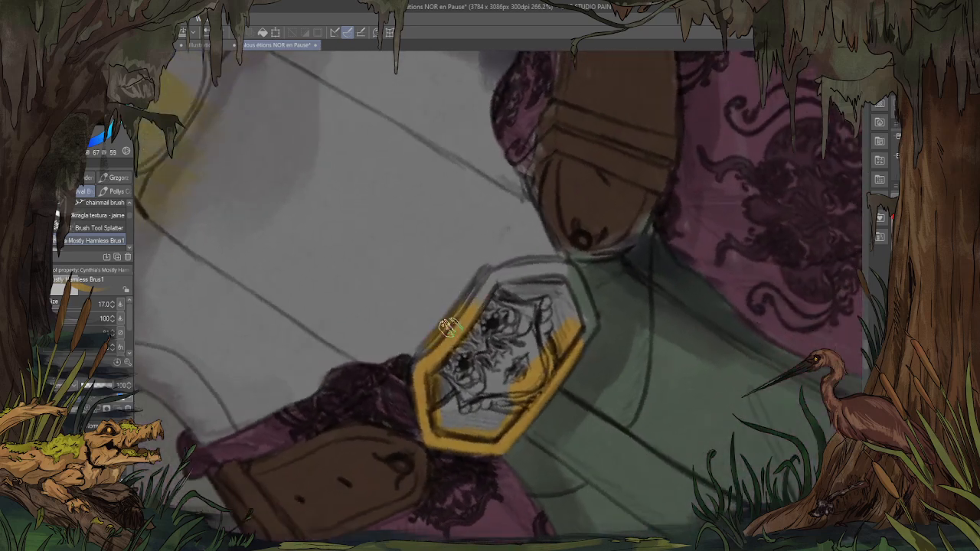
mouse_move(418, 365)
left_mouse_down()
mouse_move(489, 283)
mouse_move(480, 283)
mouse_move(504, 274)
mouse_move(541, 265)
mouse_move(565, 279)
mouse_move(559, 267)
mouse_move(582, 318)
mouse_move(568, 273)
mouse_move(580, 331)
mouse_move(565, 302)
mouse_move(517, 297)
mouse_move(500, 319)
mouse_move(498, 300)
mouse_move(506, 351)
mouse_move(516, 290)
mouse_move(490, 372)
mouse_move(494, 320)
mouse_move(483, 315)
mouse_move(464, 366)
mouse_move(432, 394)
mouse_move(505, 351)
left_mouse_up()
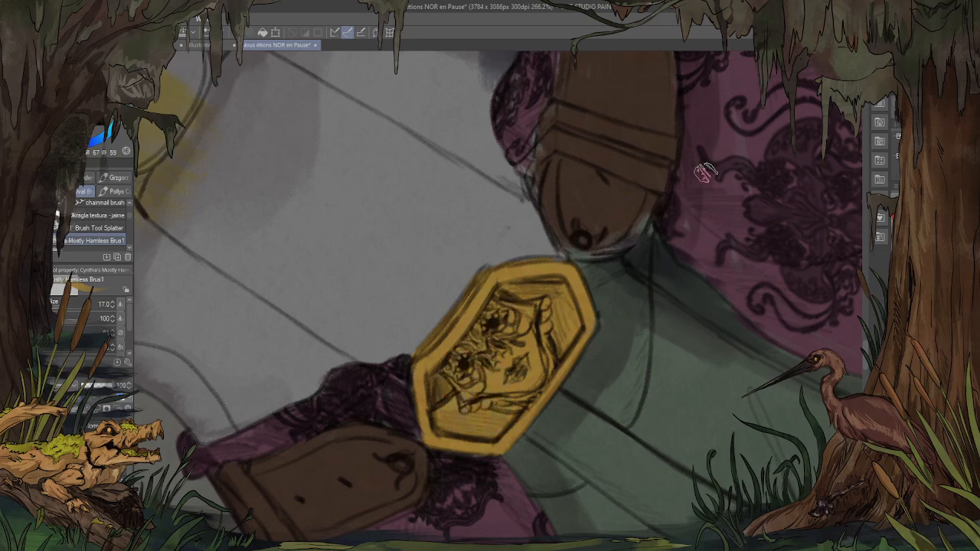
Step: Paint the engraved face on the belt buckle pale yellow at brush size 10
key("shift+space")
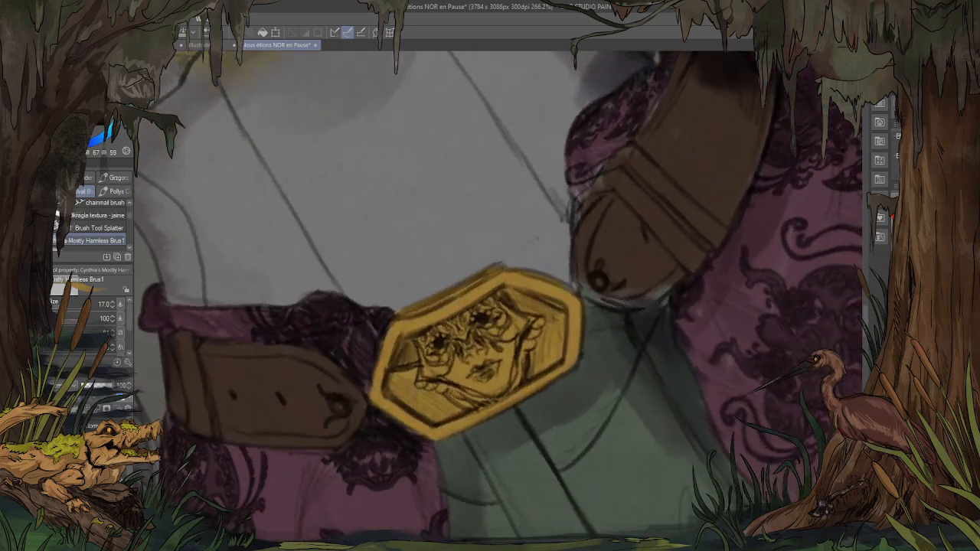
left_click(90, 129)
key("bracketleft")
key("bracketleft")
key("bracketleft")
mouse_move(453, 354)
left_mouse_down()
mouse_move(457, 368)
mouse_move(494, 383)
mouse_move(511, 345)
mouse_move(484, 328)
mouse_move(455, 362)
left_mouse_up()
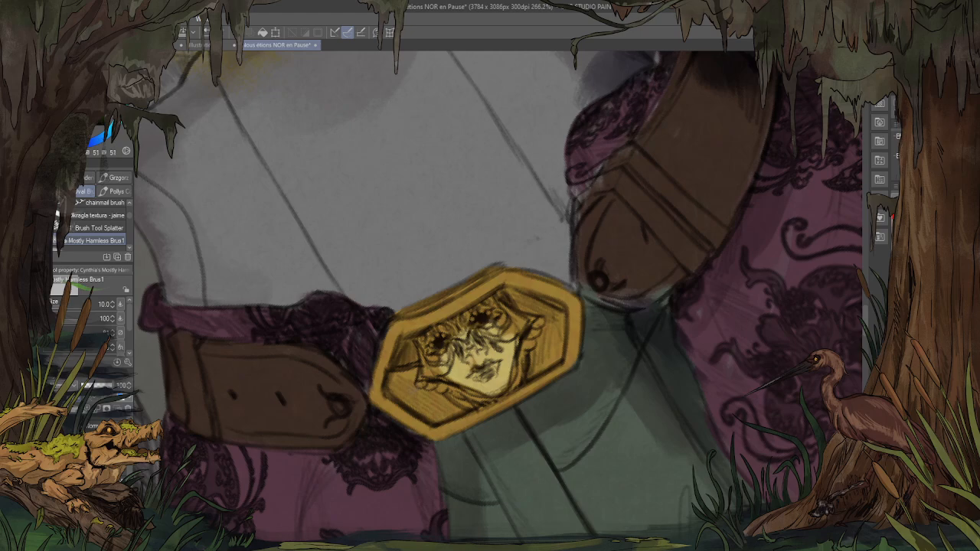
Step: Paint the mask around the eyes of the buckle's face green at brush size 7
key("[")
key("[")
left_click_drag(448, 337, 441, 366)
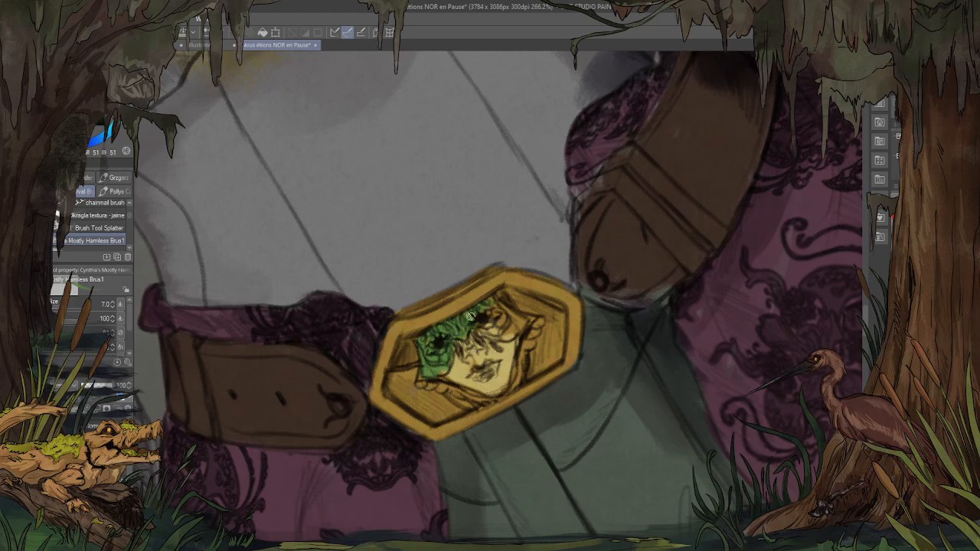
mouse_move(481, 335)
left_mouse_down()
mouse_move(496, 335)
mouse_move(487, 318)
left_mouse_up()
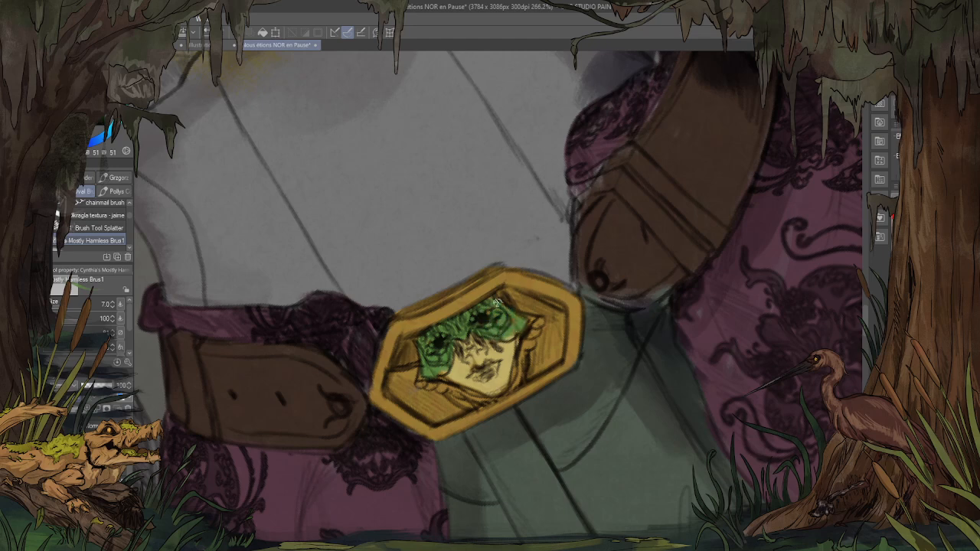
Step: Paint the frill around the buckle's engraved face pale yellow and the background sections beside the face blue at brush size 7
left_click(508, 365, "alt")
mouse_move(540, 334)
left_mouse_down()
mouse_move(517, 358)
mouse_move(514, 385)
left_mouse_up()
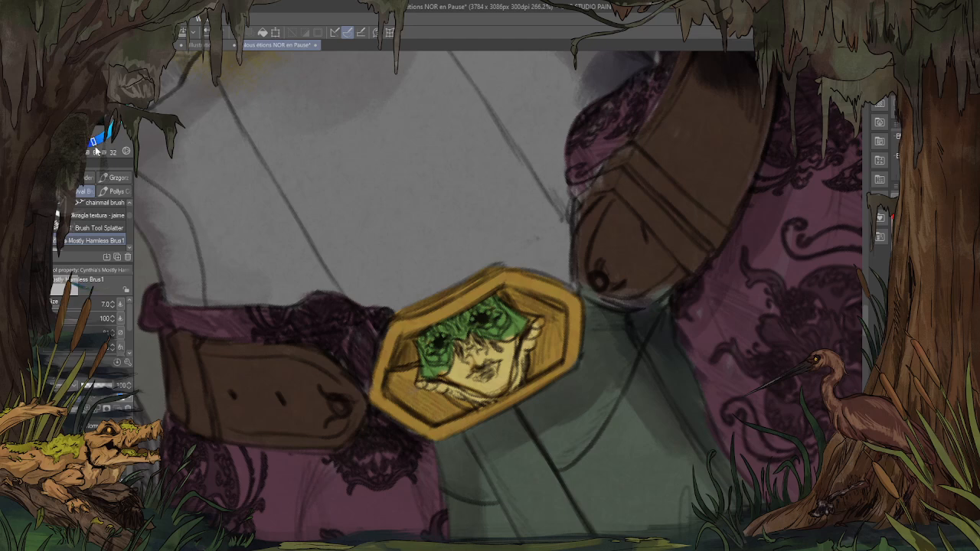
mouse_move(426, 319)
left_mouse_down()
mouse_move(399, 368)
mouse_move(396, 352)
mouse_move(396, 362)
mouse_move(409, 347)
left_mouse_up()
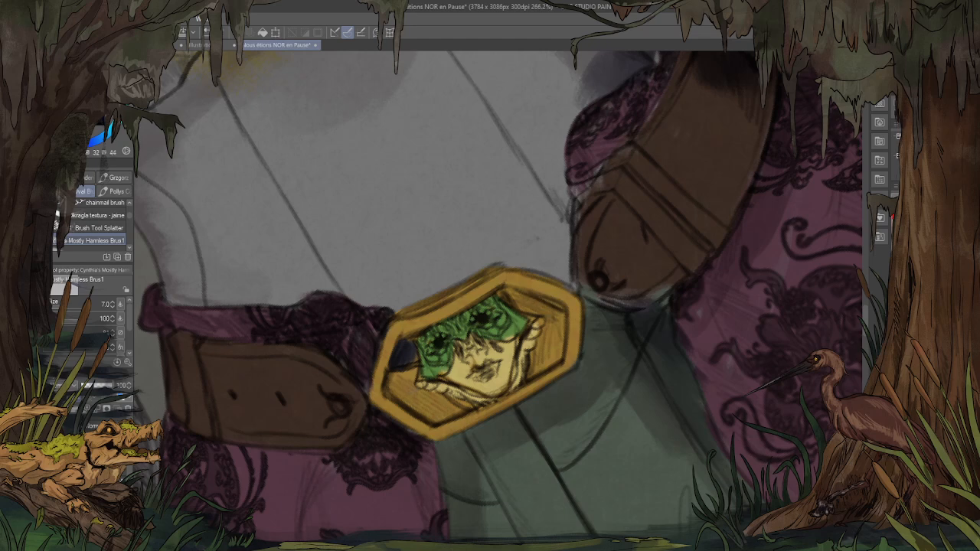
key("ctrl+z")
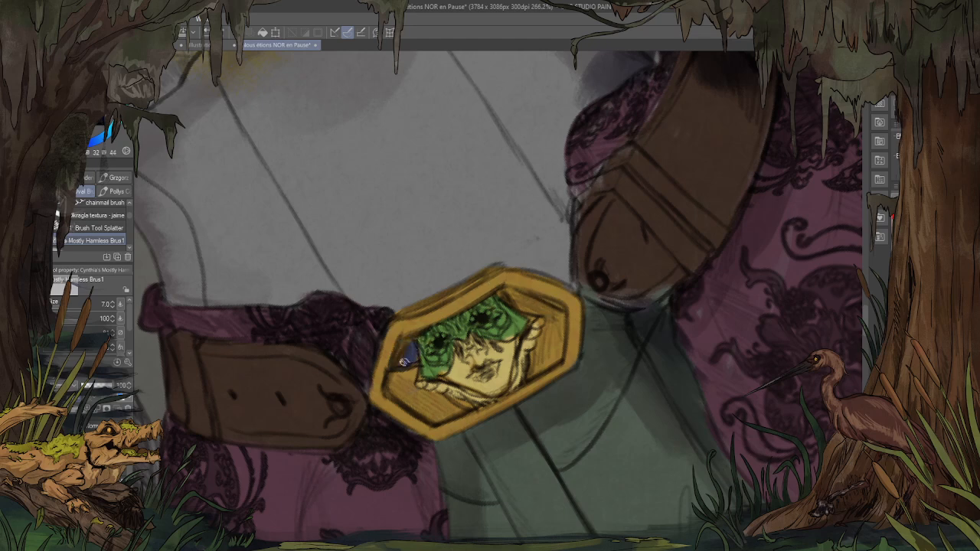
left_click_drag(405, 362, 400, 353)
scroll(506, 327, "down", 8)
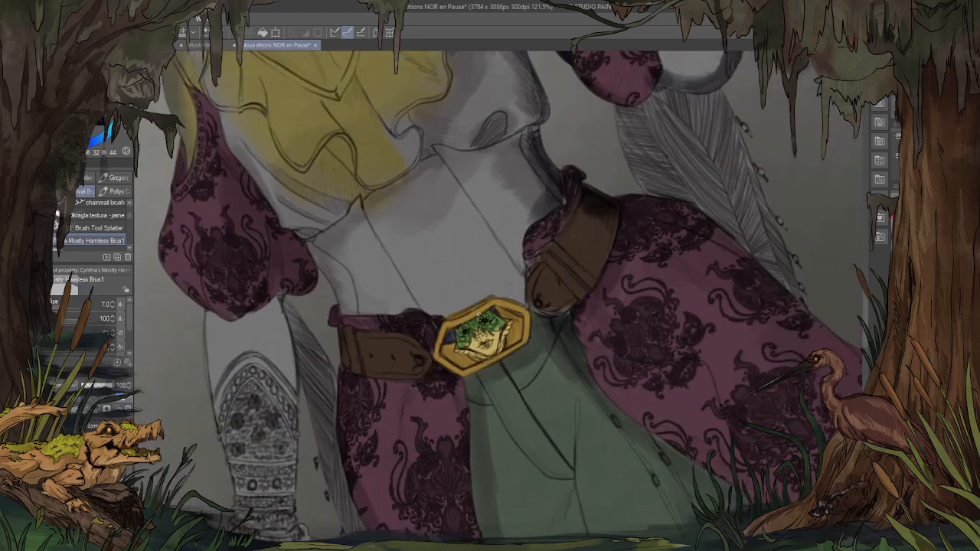
scroll(425, 319, "up", 8)
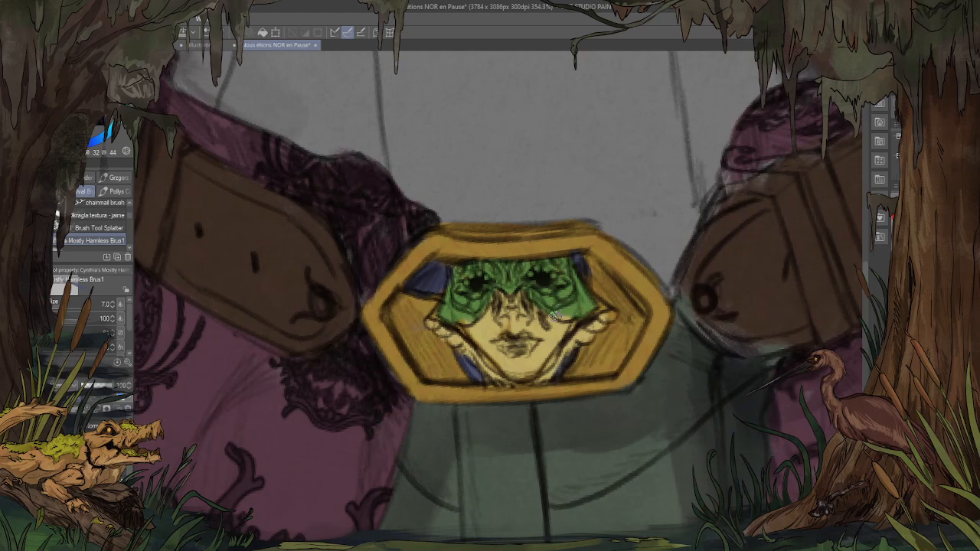
Step: Paint the lips of the buckle's face green at brush size 6
scroll(553, 315, "down", 2)
scroll(543, 325, "up", 4)
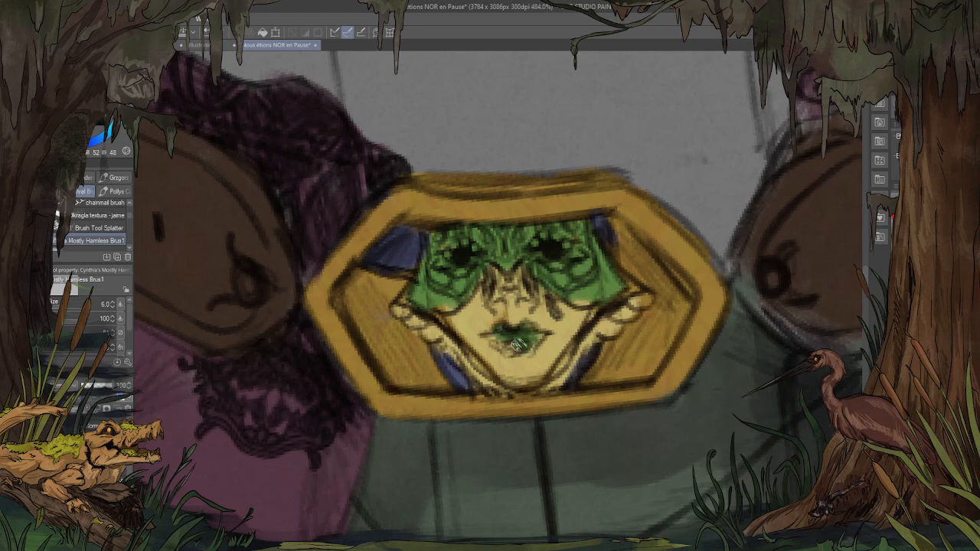
left_click_drag(494, 341, 511, 350)
scroll(557, 330, "down", 10)
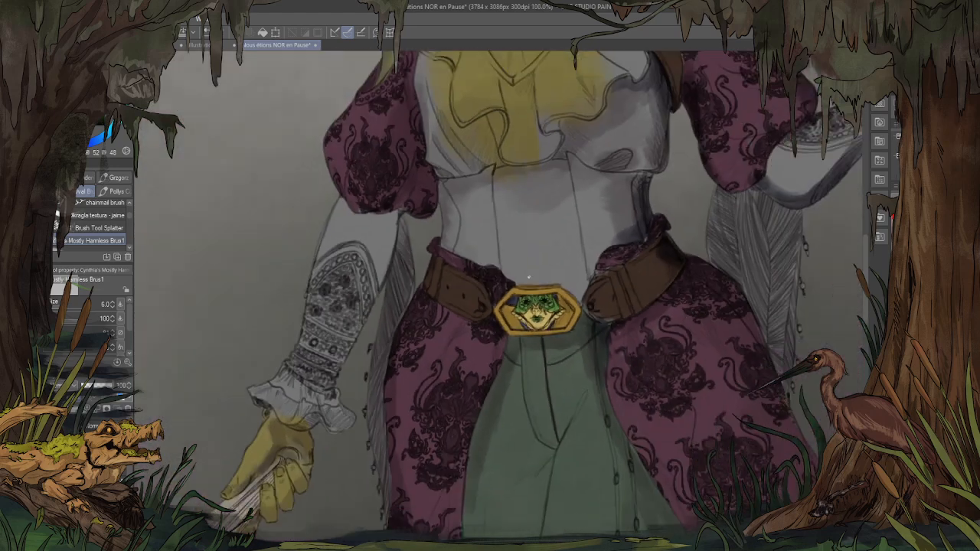
scroll(450, 280, "down", 1)
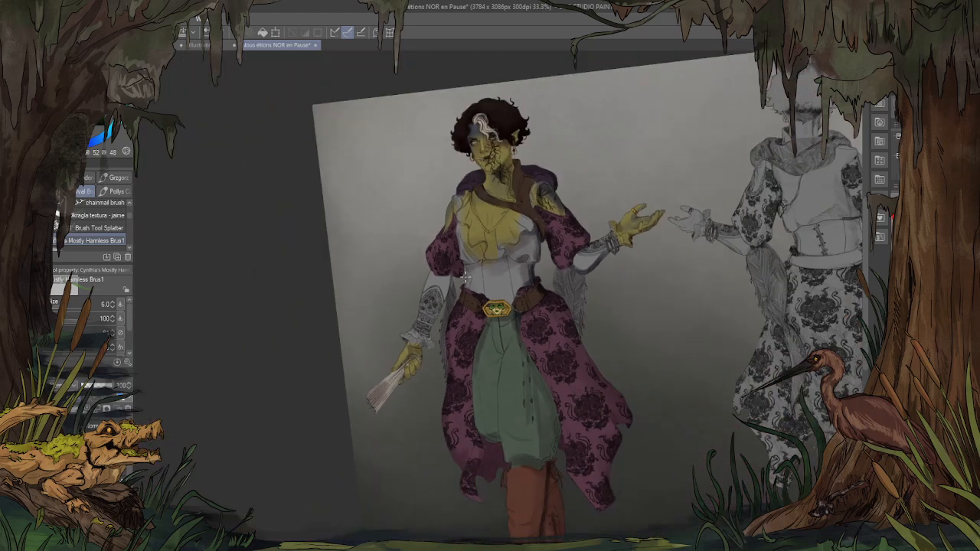
Step: Darken the recessed panels around the buckle's face to a brownish gold
scroll(465, 277, "up", 10)
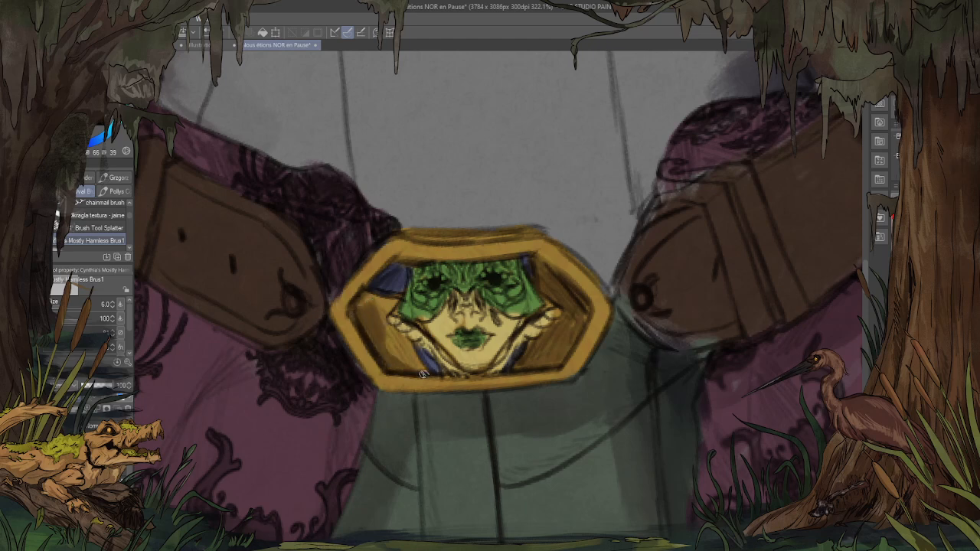
mouse_move(422, 374)
left_mouse_down()
mouse_move(404, 358)
mouse_move(419, 366)
left_mouse_up()
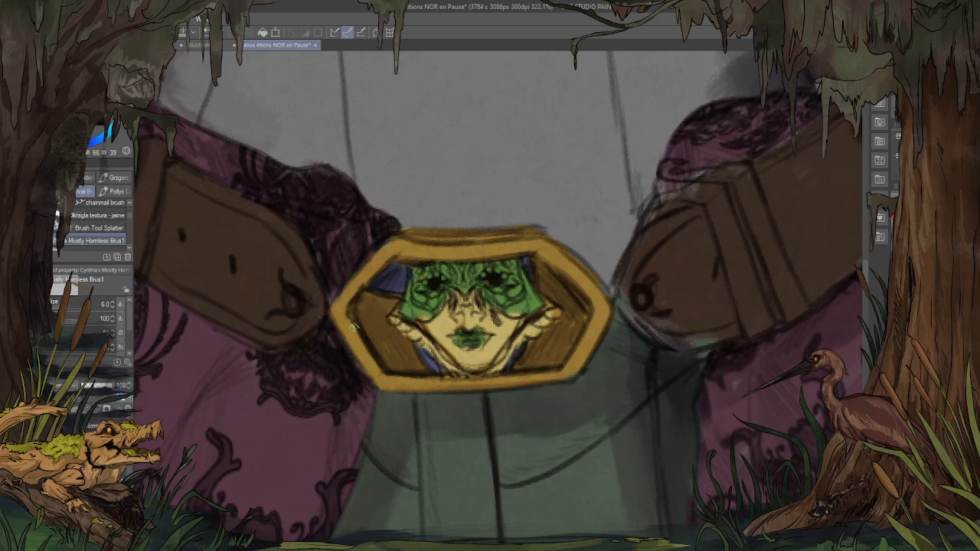
scroll(353, 327, "down", 5)
scroll(446, 329, "up", 4)
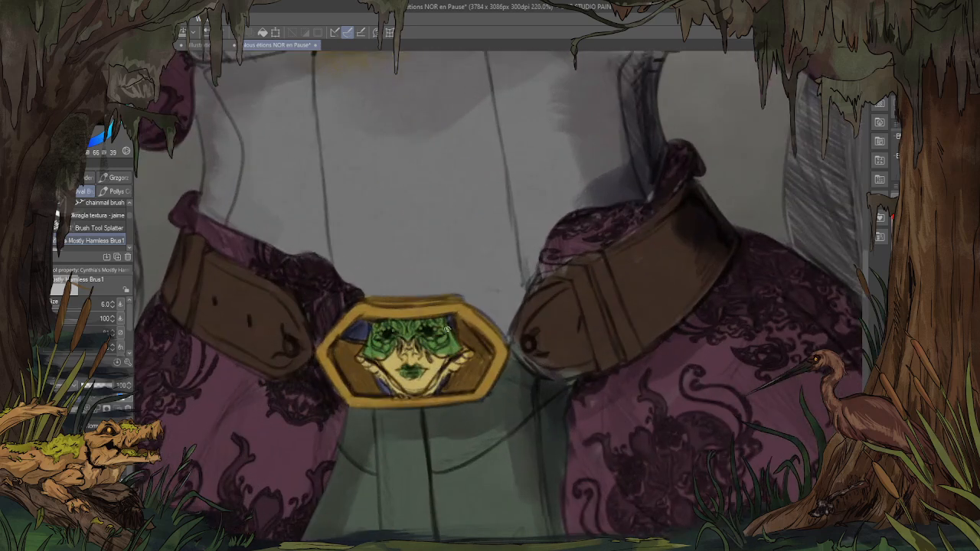
Step: Paint the round studs on the ends of both belt straps gold at brush size 6
scroll(447, 329, "up", 2)
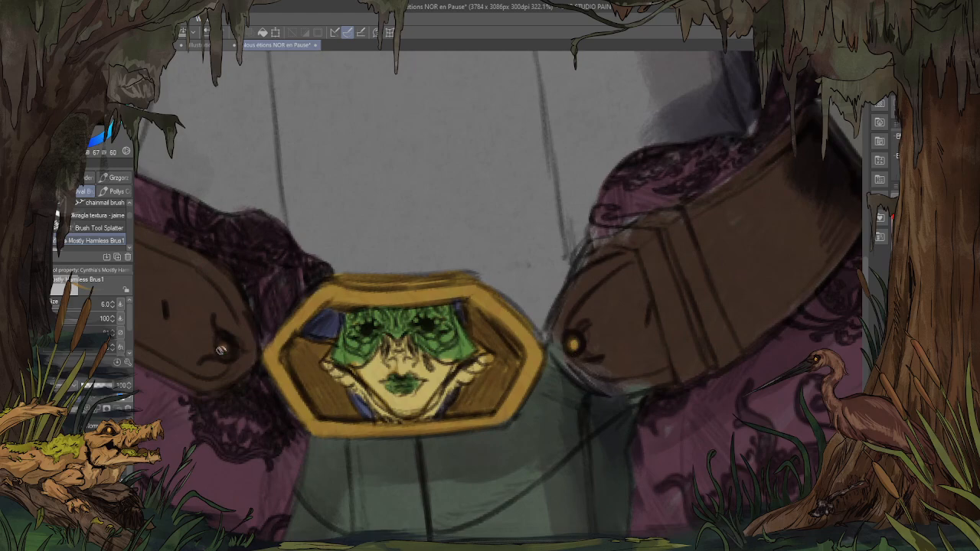
left_click_drag(221, 350, 218, 344)
scroll(226, 328, "down", 8)
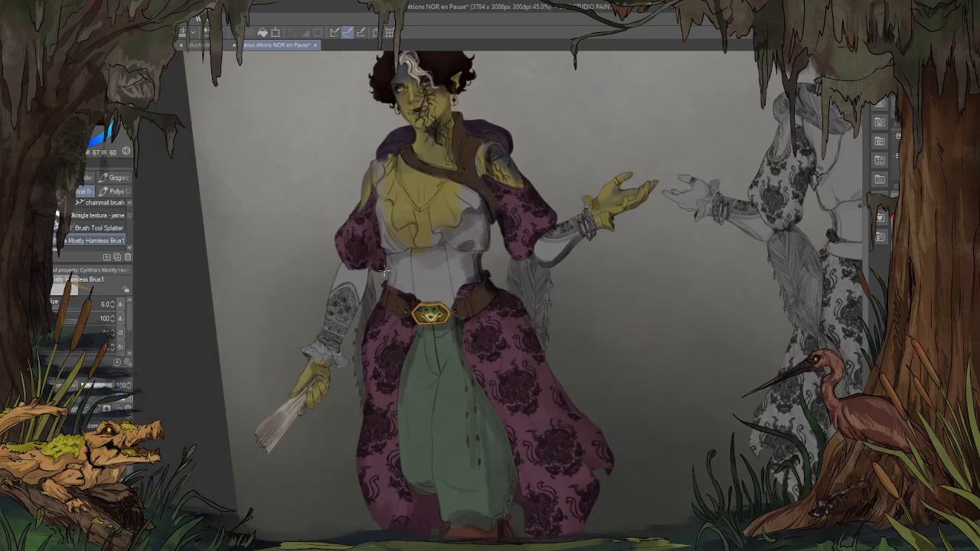
Step: Block in the lower corset with reddish brown using The Queen's Swiffer brush at size 40
scroll(386, 271, "down", 3)
scroll(404, 413, "up", 2)
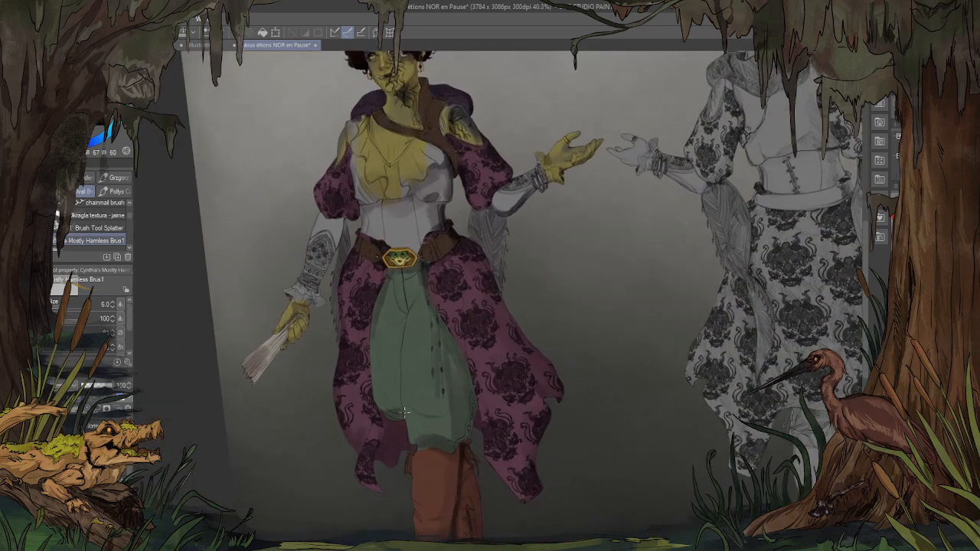
scroll(400, 410, "up", 4)
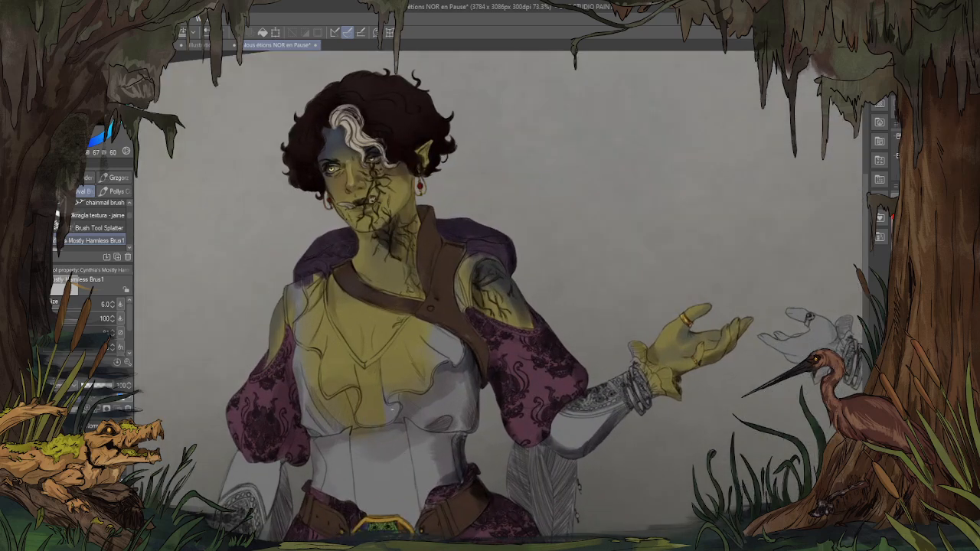
scroll(487, 181, "down", 2)
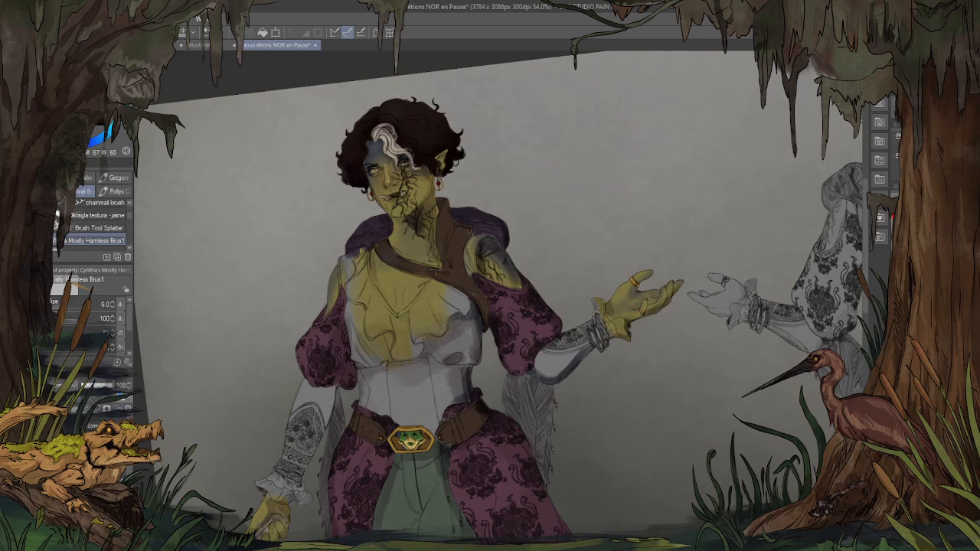
scroll(435, 270, "down", 3)
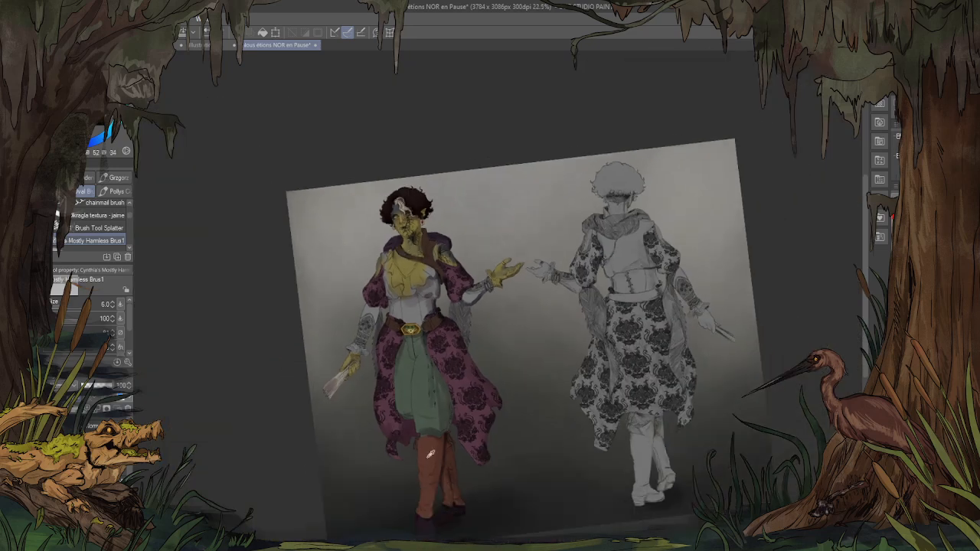
scroll(430, 455, "up", 6)
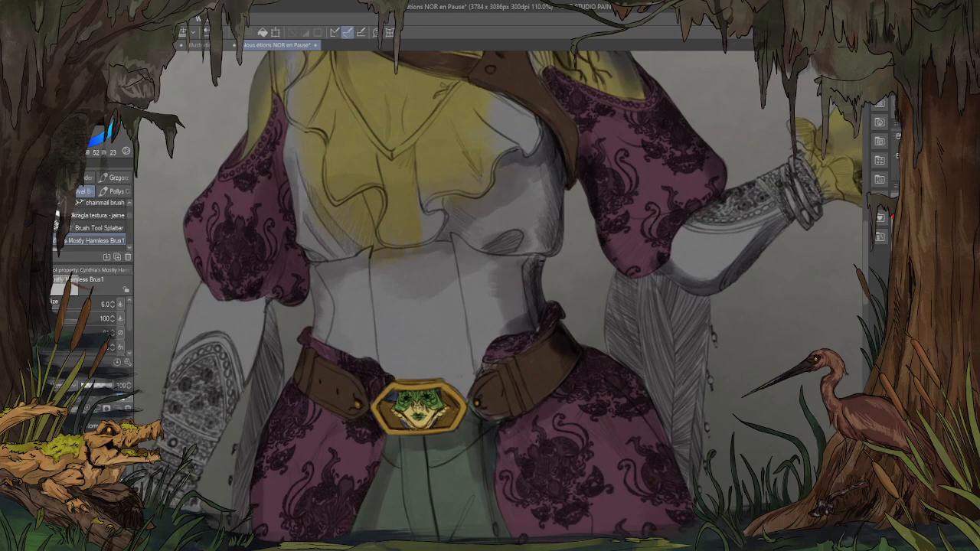
left_click(115, 215)
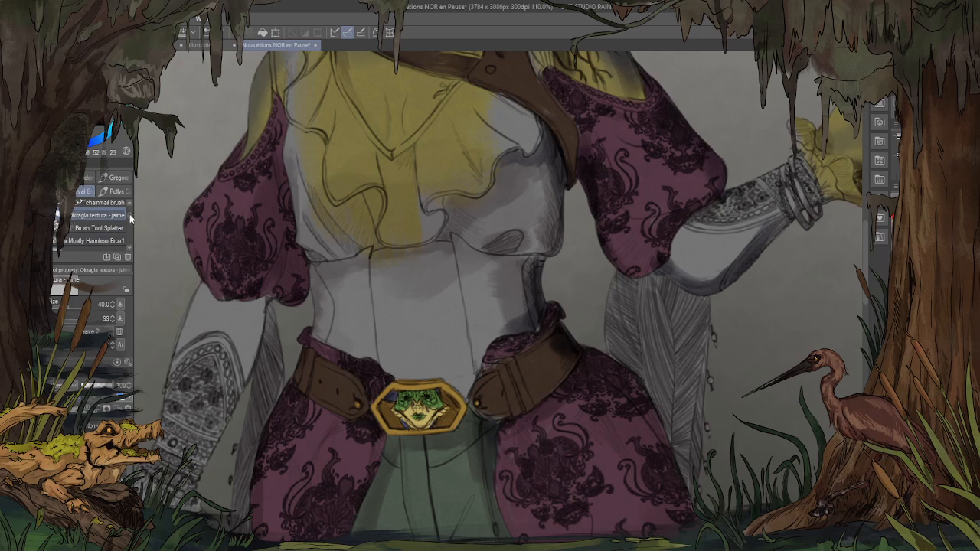
left_click_drag(130, 215, 129, 224)
left_click(122, 228)
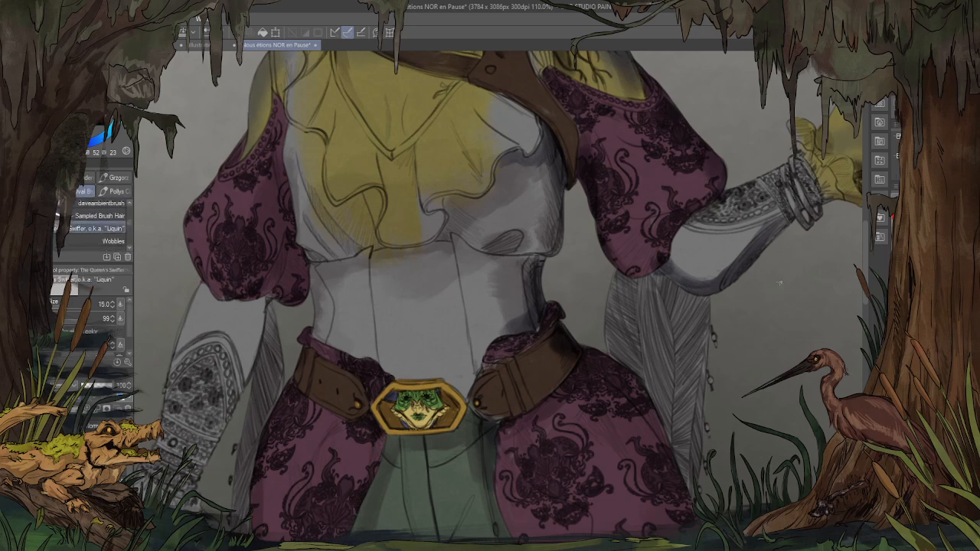
mouse_move(368, 297)
left_mouse_down()
mouse_move(404, 322)
mouse_move(331, 323)
mouse_move(352, 327)
mouse_move(335, 304)
mouse_move(437, 344)
mouse_move(421, 317)
mouse_move(428, 331)
mouse_move(526, 286)
mouse_move(530, 300)
mouse_move(525, 276)
mouse_move(534, 272)
mouse_move(463, 300)
left_mouse_up()
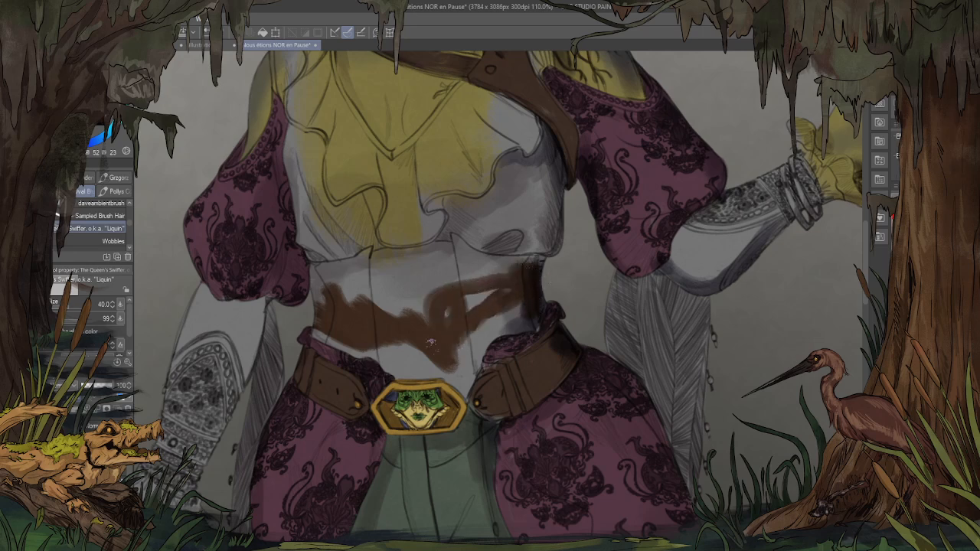
Step: Add brown strokes to the upper part of the corset, just below the blouse
scroll(252, 304, "up", 5)
mouse_move(536, 224)
left_mouse_down()
mouse_move(495, 275)
mouse_move(514, 254)
mouse_move(524, 226)
left_mouse_up()
mouse_move(442, 257)
left_mouse_down()
mouse_move(447, 230)
mouse_move(474, 216)
mouse_move(443, 226)
mouse_move(459, 208)
mouse_move(536, 218)
left_mouse_up()
mouse_move(475, 200)
left_mouse_down()
mouse_move(564, 192)
mouse_move(512, 212)
mouse_move(497, 204)
mouse_move(570, 190)
mouse_move(561, 175)
left_mouse_up()
scroll(295, 324, "down", 3)
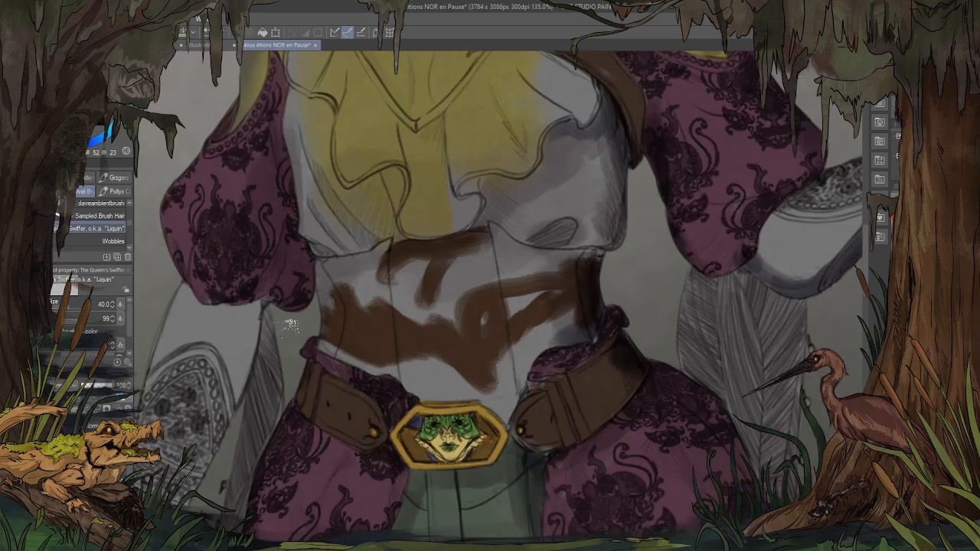
Step: Cover the ruffled blouse across the chest with the coat's plum colour at brush size 100
scroll(320, 277, "down", 1)
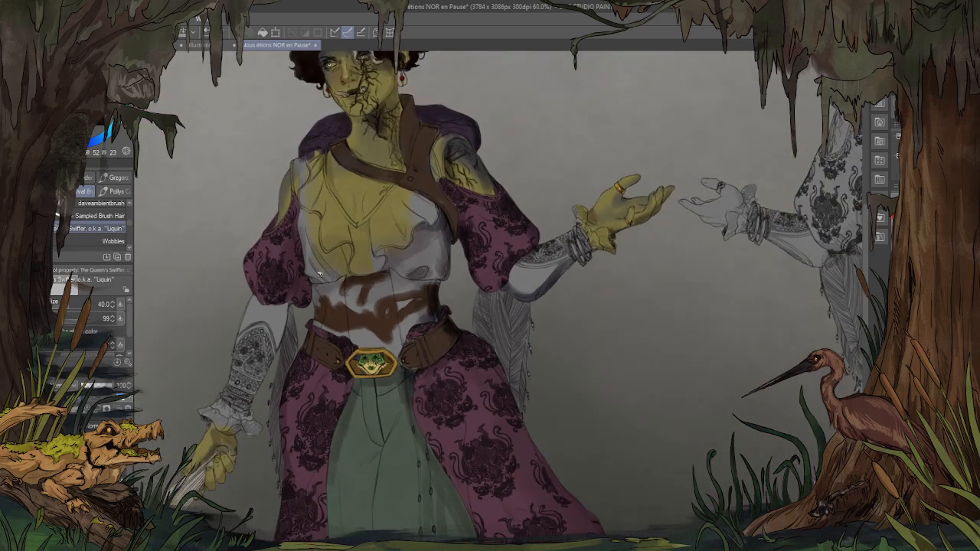
scroll(319, 274, "up", 2)
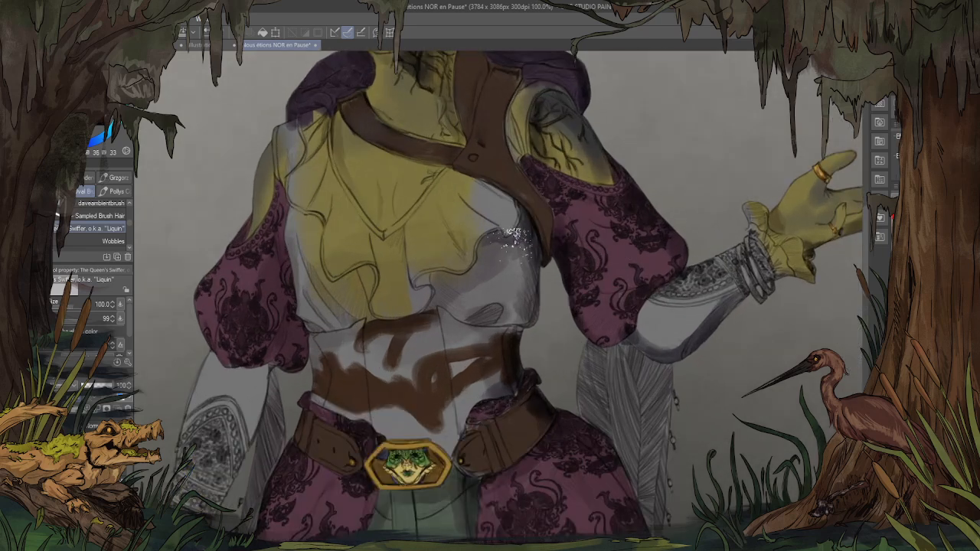
mouse_move(512, 289)
left_mouse_down()
mouse_move(525, 294)
mouse_move(513, 314)
mouse_move(511, 275)
mouse_move(456, 299)
mouse_move(453, 247)
mouse_move(406, 276)
mouse_move(370, 268)
mouse_move(307, 314)
mouse_move(330, 253)
mouse_move(314, 245)
mouse_move(371, 314)
mouse_move(452, 222)
mouse_move(438, 219)
mouse_move(490, 272)
mouse_move(508, 215)
mouse_move(407, 276)
mouse_move(320, 214)
mouse_move(326, 264)
left_mouse_up()
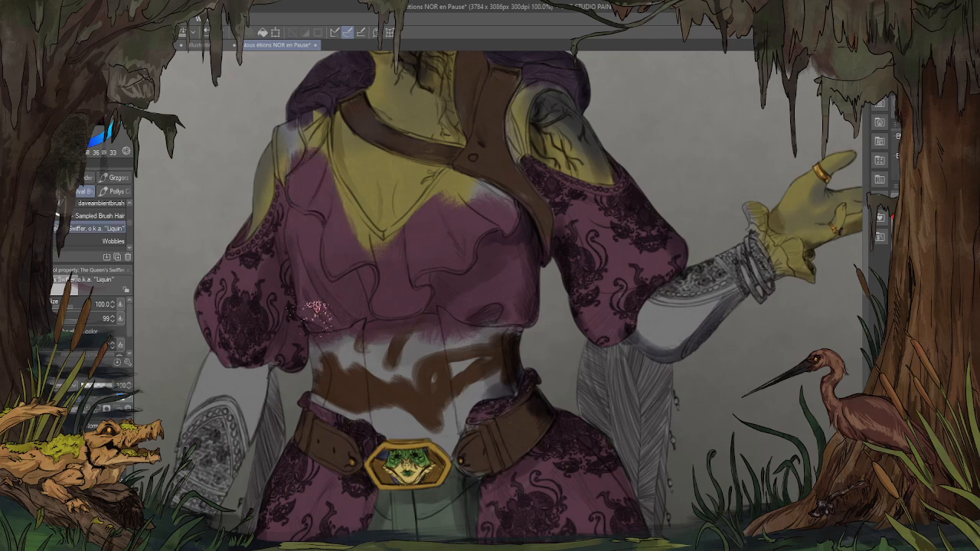
Step: Fill the blouse's shoulder and the ruffles beside the neckline with plum, working along the edges at brush size 17
scroll(275, 88, "up", 2)
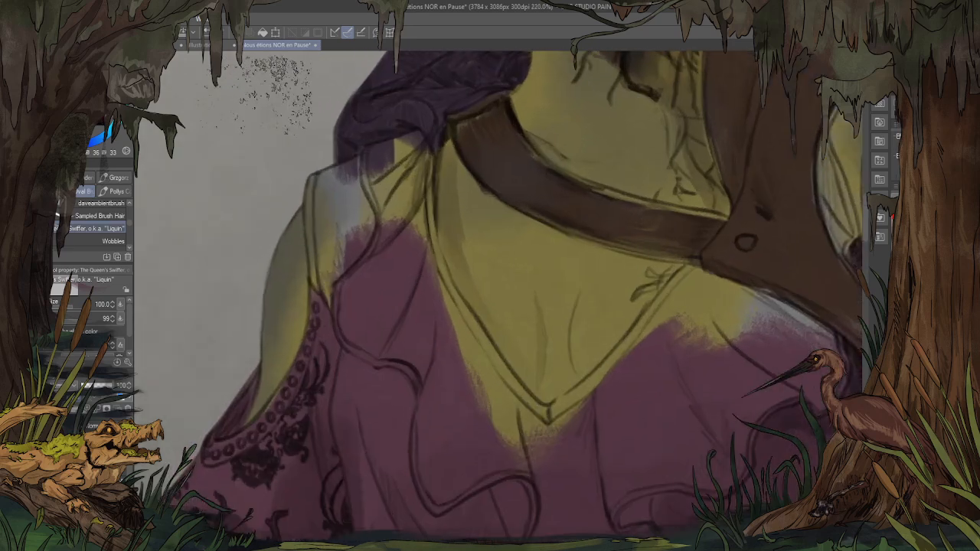
mouse_move(348, 280)
left_mouse_down()
mouse_move(318, 270)
mouse_move(320, 288)
mouse_move(316, 176)
left_mouse_up()
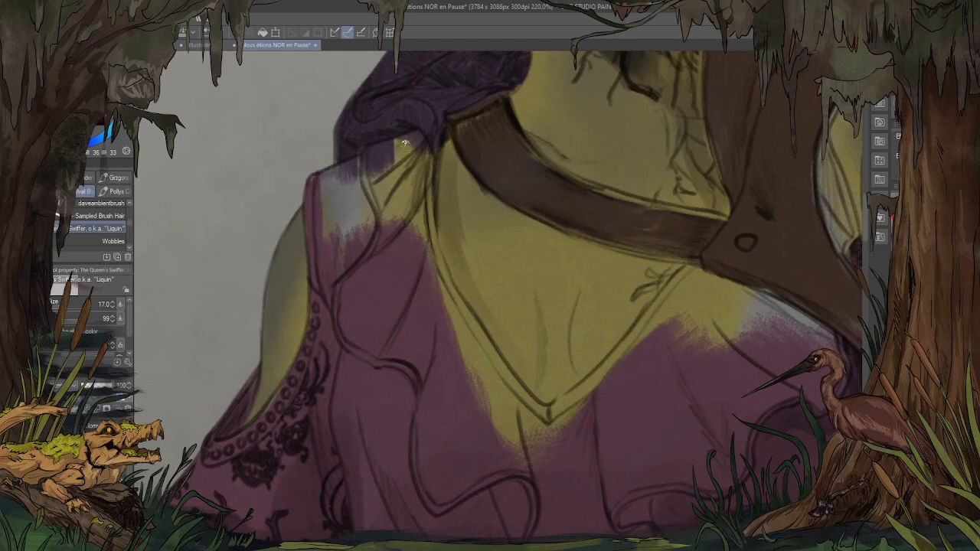
left_click_drag(404, 142, 398, 144)
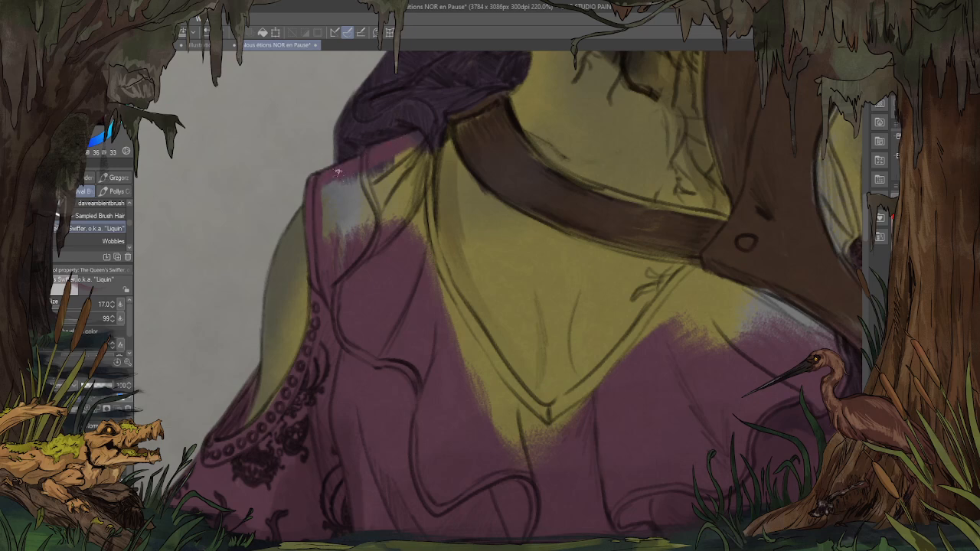
left_click_drag(427, 141, 434, 240)
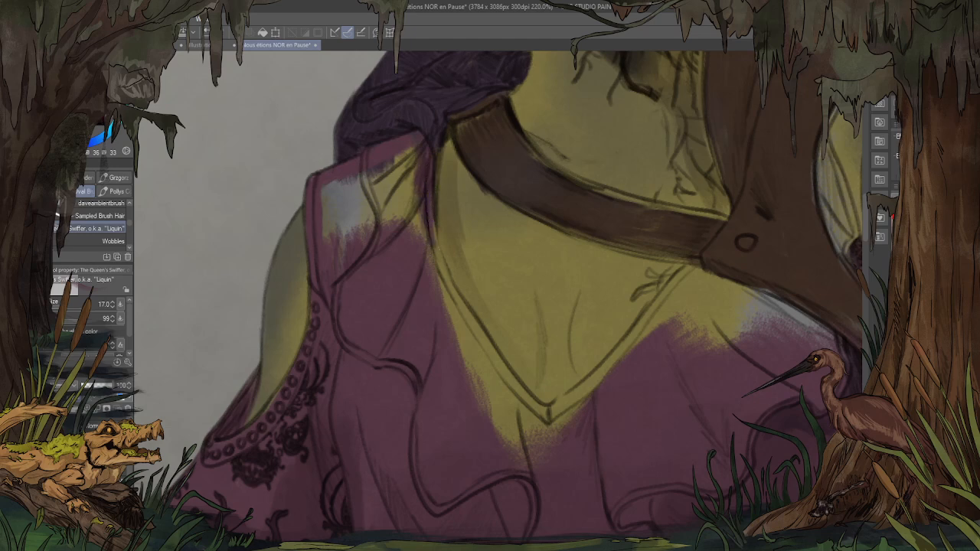
mouse_move(423, 151)
left_mouse_down()
mouse_move(419, 186)
mouse_move(406, 155)
mouse_move(386, 159)
mouse_move(351, 224)
mouse_move(359, 268)
left_mouse_up()
scroll(404, 383, "down", 8)
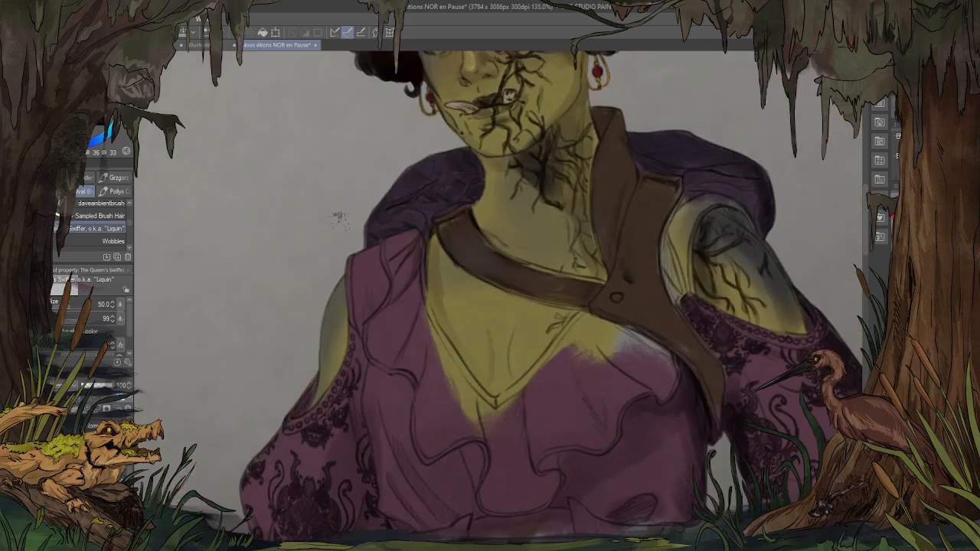
Step: Paint the feathered drape hanging below the outstretched arm in the hood's dark purple at brush size 50
scroll(483, 298, "down", 4)
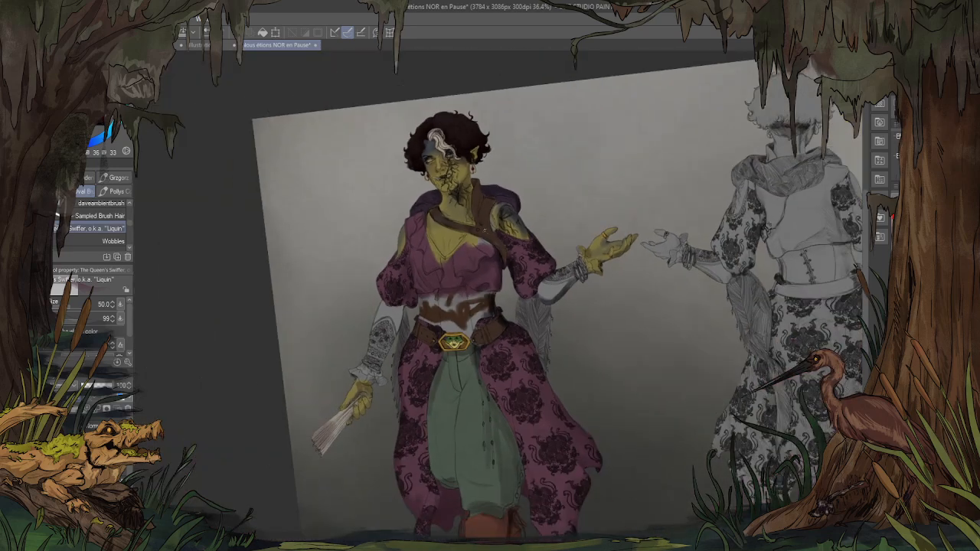
scroll(507, 195, "up", 10)
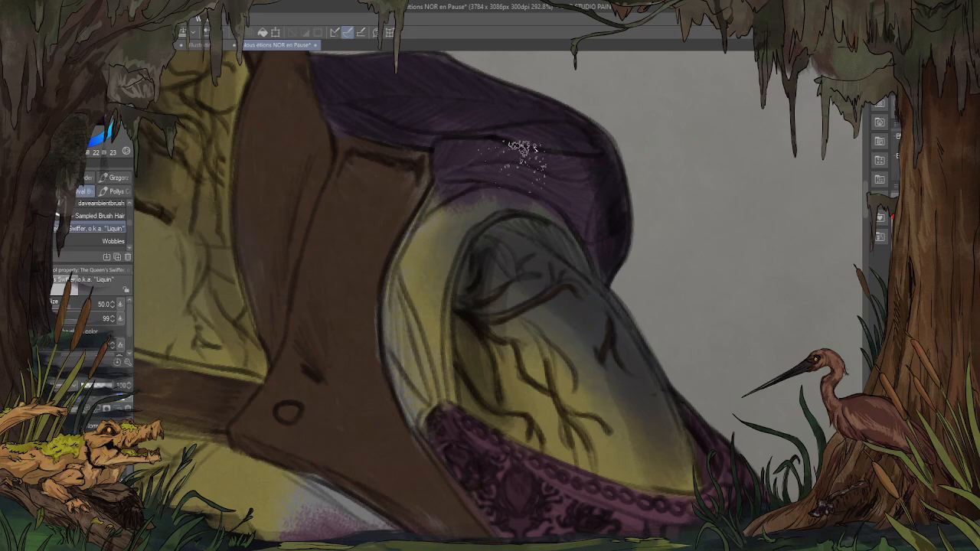
scroll(521, 157, "down", 6)
scroll(523, 305, "up", 4)
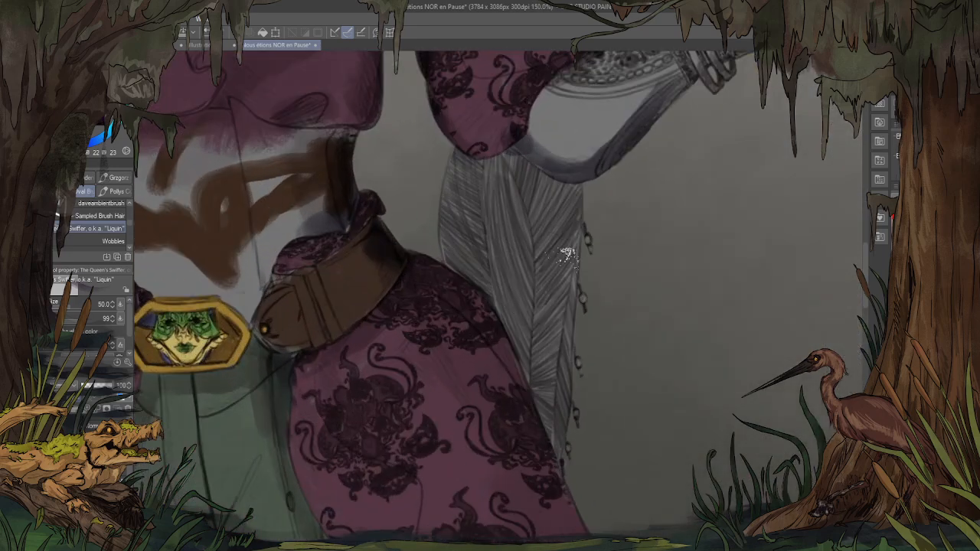
mouse_move(570, 255)
left_mouse_down()
mouse_move(582, 304)
mouse_move(569, 305)
mouse_move(564, 336)
mouse_move(566, 422)
mouse_move(579, 450)
mouse_move(527, 315)
mouse_move(563, 410)
mouse_move(558, 423)
mouse_move(520, 283)
mouse_move(519, 309)
left_mouse_up()
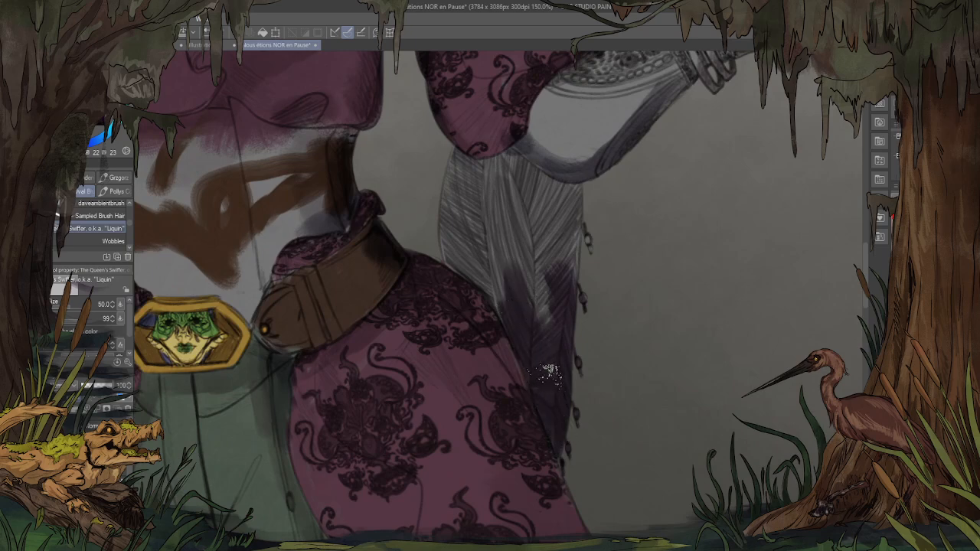
mouse_move(490, 253)
left_mouse_down()
mouse_move(518, 310)
mouse_move(482, 262)
mouse_move(452, 243)
mouse_move(488, 265)
mouse_move(486, 238)
mouse_move(460, 204)
mouse_move(469, 194)
mouse_move(455, 159)
mouse_move(589, 239)
mouse_move(594, 224)
mouse_move(567, 249)
mouse_move(536, 245)
mouse_move(527, 258)
mouse_move(502, 249)
mouse_move(511, 289)
mouse_move(483, 247)
mouse_move(495, 251)
mouse_move(550, 379)
mouse_move(544, 249)
mouse_move(521, 222)
mouse_move(519, 199)
mouse_move(523, 252)
mouse_move(584, 185)
mouse_move(555, 178)
mouse_move(519, 193)
mouse_move(540, 158)
mouse_move(500, 152)
left_mouse_up()
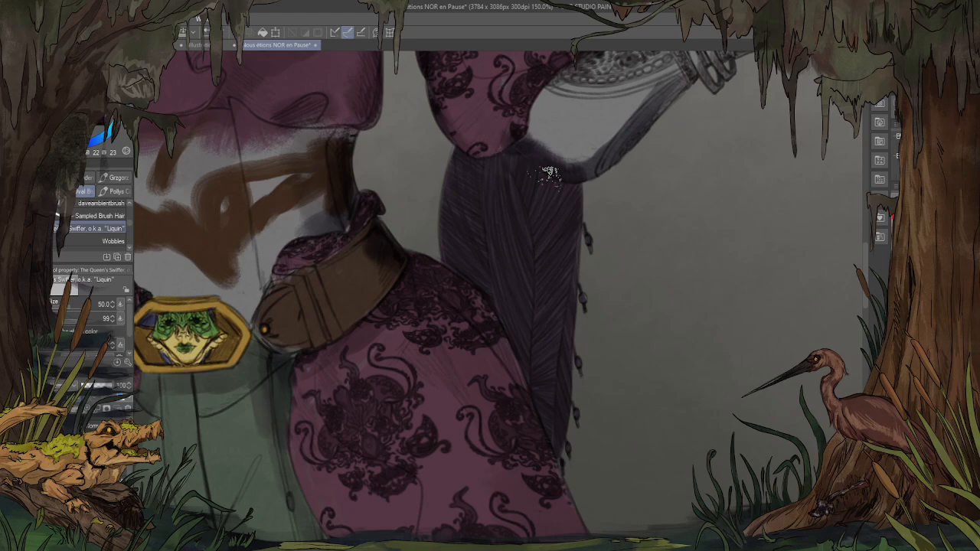
Step: Cover the outstretched forearm's sleeve and the outer part of its ruffled cuff with the coat's plum colour at brush size 50
left_click_drag(641, 202, 594, 376)
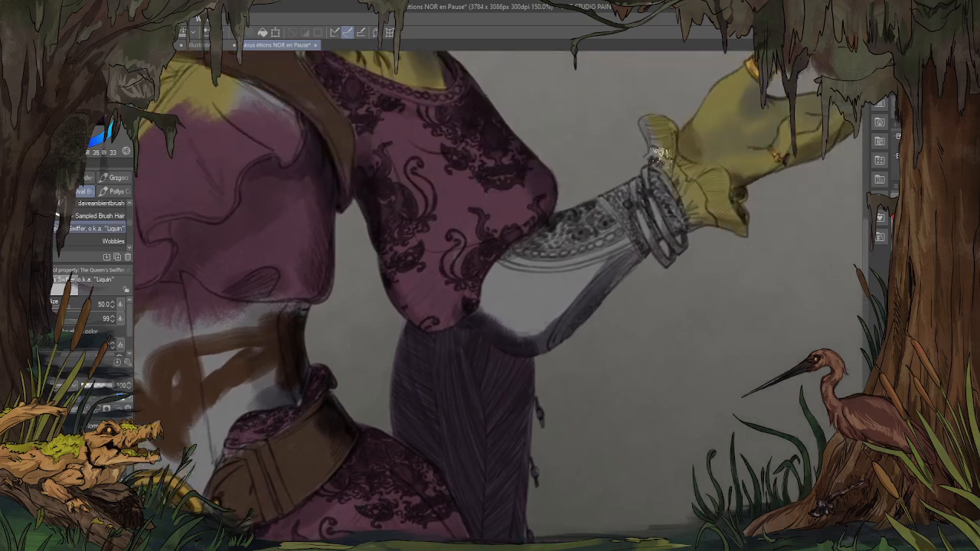
mouse_move(680, 247)
left_mouse_down()
mouse_move(654, 217)
mouse_move(650, 263)
mouse_move(629, 262)
mouse_move(595, 246)
mouse_move(573, 204)
mouse_move(537, 206)
mouse_move(531, 252)
mouse_move(510, 269)
mouse_move(514, 288)
mouse_move(491, 284)
mouse_move(525, 325)
left_mouse_up()
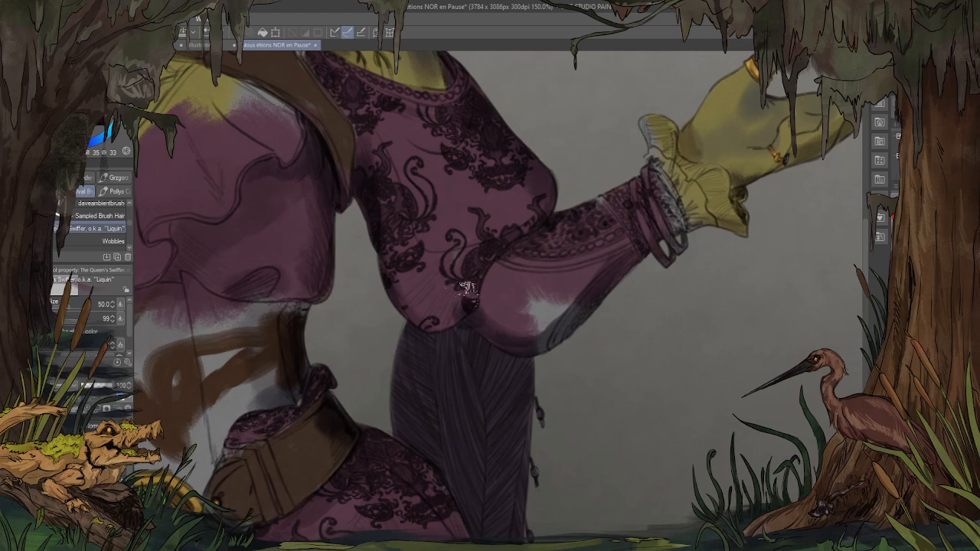
left_click_drag(699, 213, 554, 324)
mouse_move(525, 229)
left_mouse_down()
mouse_move(517, 289)
mouse_move(504, 285)
mouse_move(578, 352)
mouse_move(591, 324)
left_mouse_up()
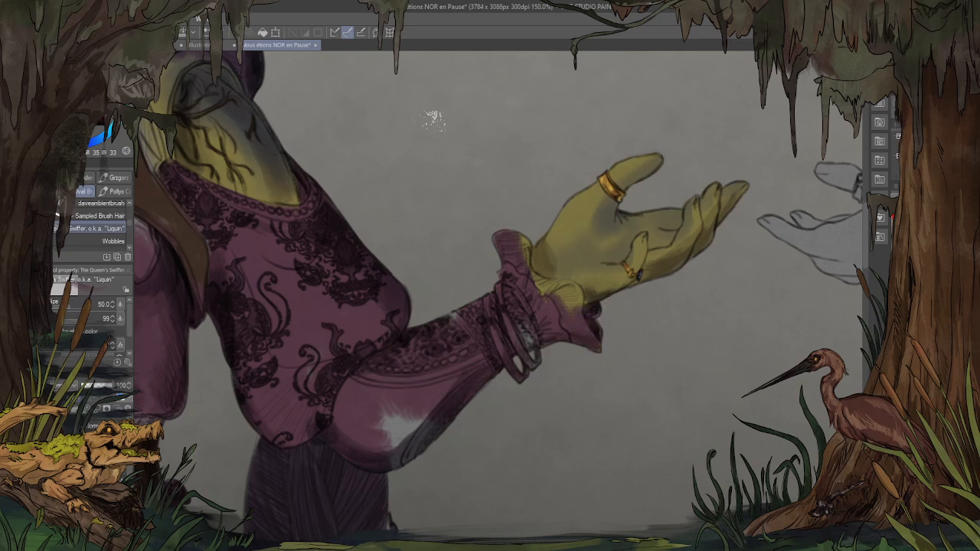
Step: Fill the grey patches left on the sleeve's underside, beside the wrist bangles and along the lace edge with plum
scroll(438, 160, "down", 4)
key("h")
scroll(636, 312, "up", 4)
scroll(634, 302, "up", 3)
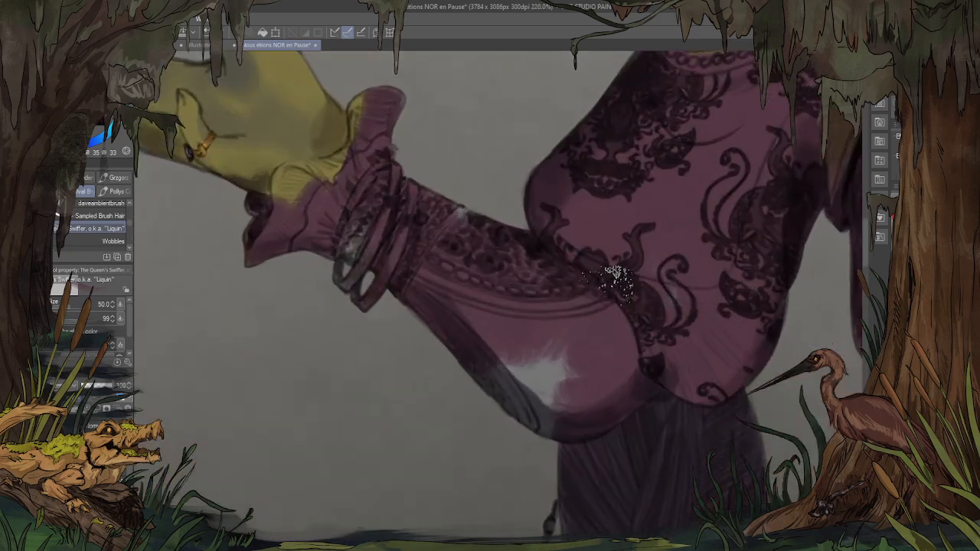
mouse_move(408, 120)
left_mouse_down()
mouse_move(475, 100)
mouse_move(656, 177)
left_mouse_up()
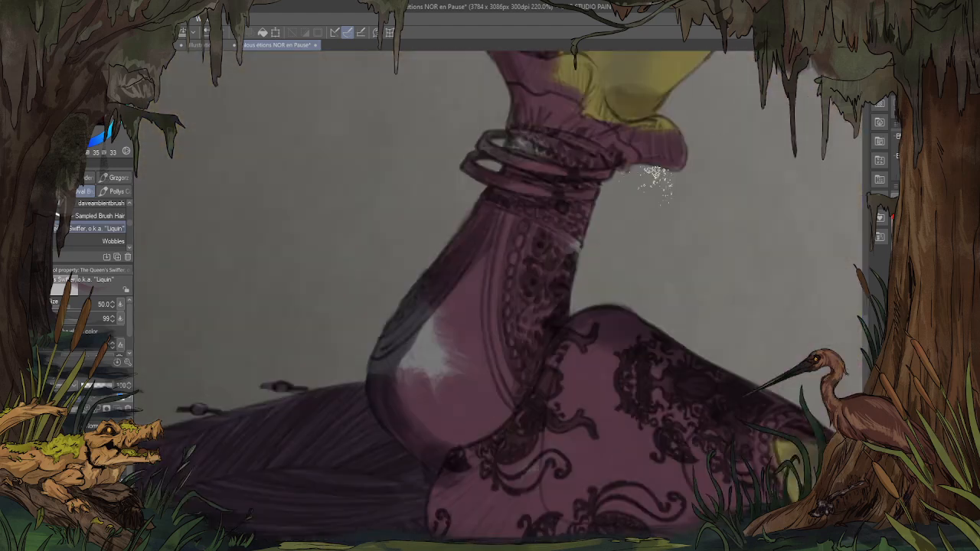
mouse_move(451, 379)
left_mouse_down()
mouse_move(483, 337)
mouse_move(424, 325)
mouse_move(421, 308)
mouse_move(419, 351)
mouse_move(404, 372)
mouse_move(393, 364)
mouse_move(444, 281)
left_mouse_up()
mouse_move(541, 136)
left_mouse_down()
mouse_move(501, 138)
mouse_move(481, 156)
left_mouse_up()
left_click_drag(590, 223, 574, 249)
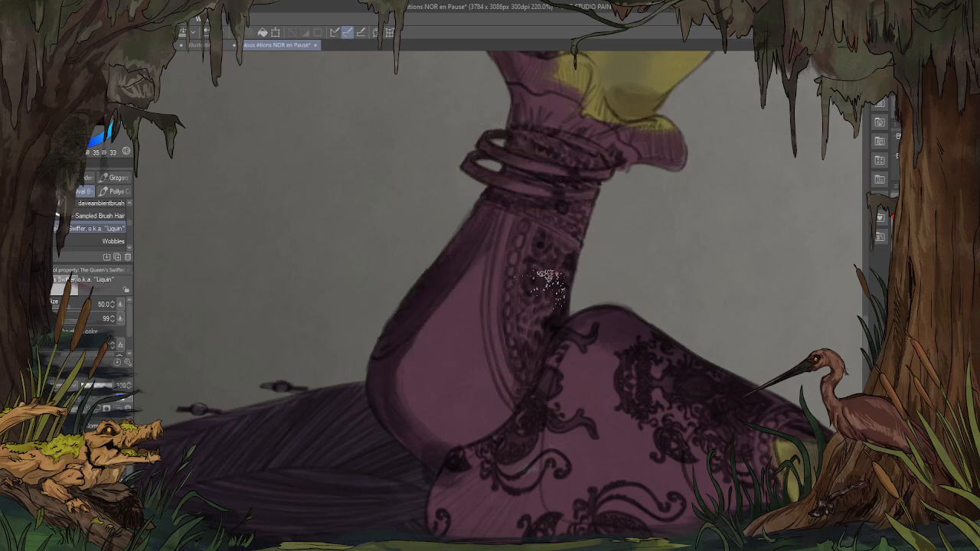
Step: Paint the two bangles around the sleeve's wrist orange-gold with the Mostly Harmless brush at size 6
key("ctrl+0")
scroll(529, 162, "up", 5)
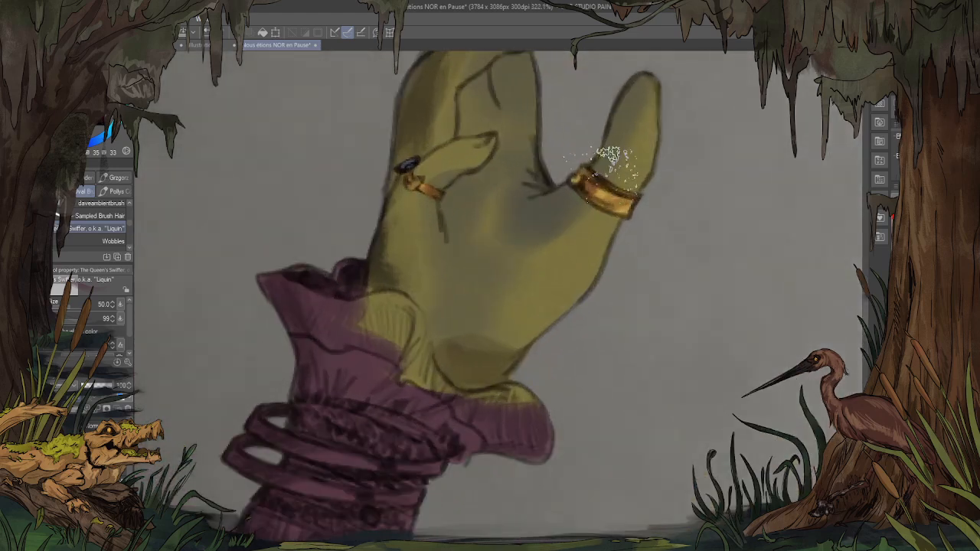
scroll(590, 170, "down", 3)
scroll(463, 361, "up", 2)
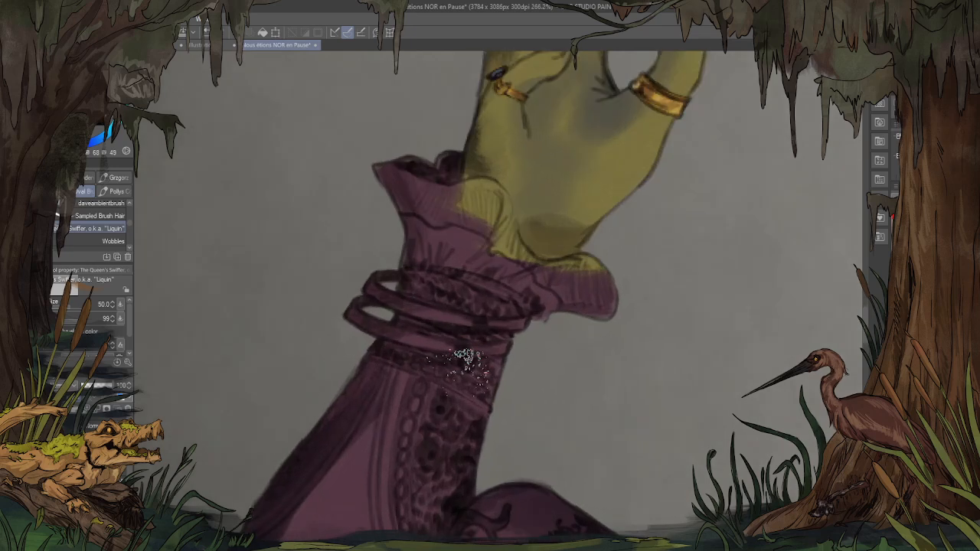
left_click_drag(465, 354, 446, 457)
scroll(452, 456, "up", 3)
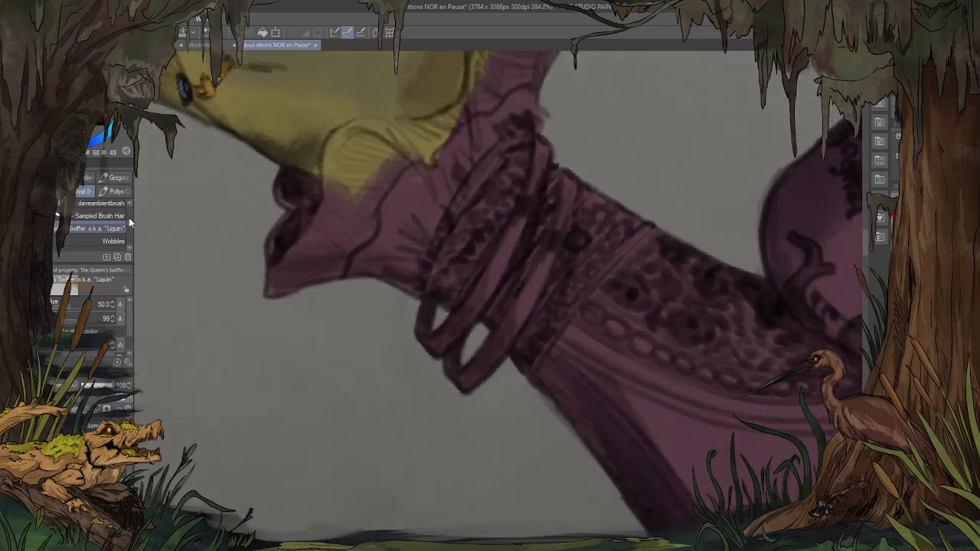
scroll(134, 222, "up", 3)
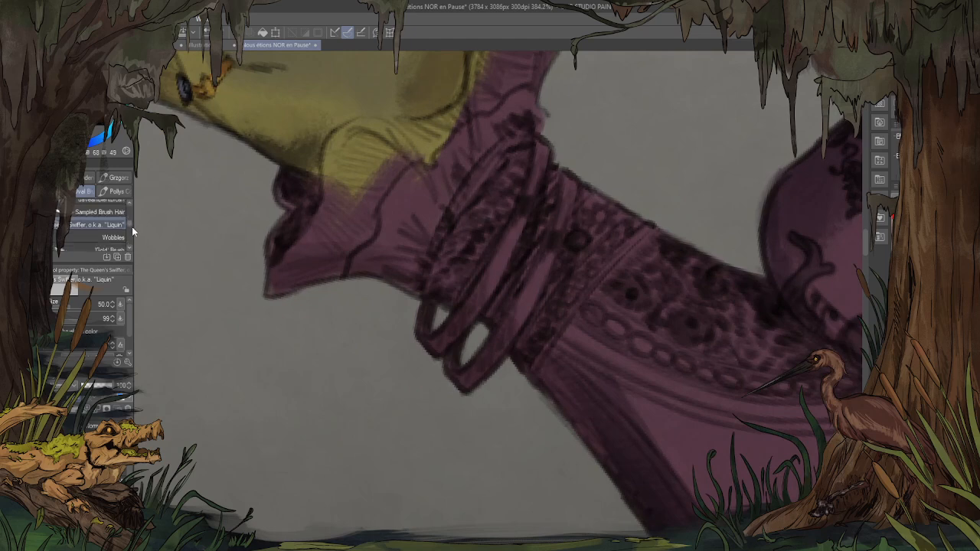
left_click(121, 220)
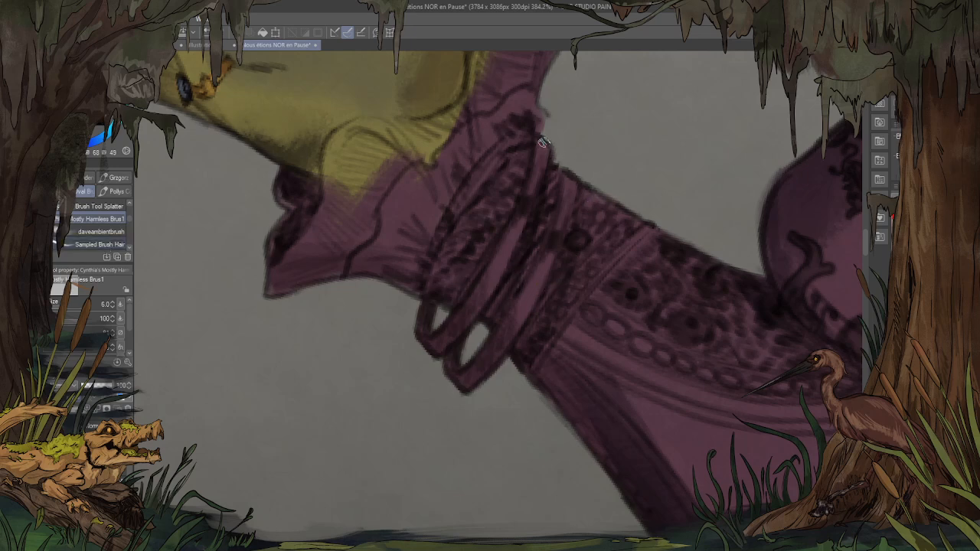
mouse_move(542, 143)
left_mouse_down()
mouse_move(533, 193)
mouse_move(488, 297)
left_mouse_up()
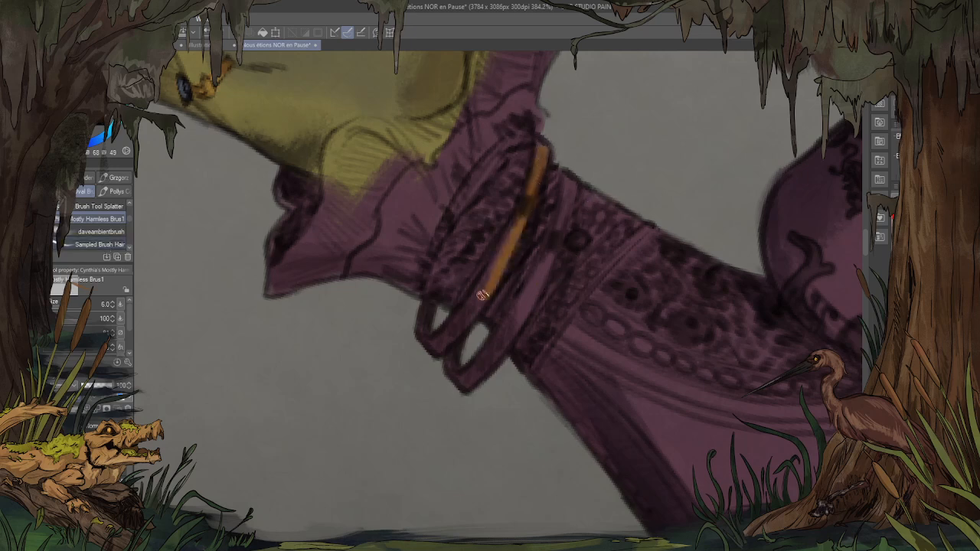
mouse_move(498, 245)
left_mouse_down()
mouse_move(485, 286)
mouse_move(441, 336)
left_mouse_up()
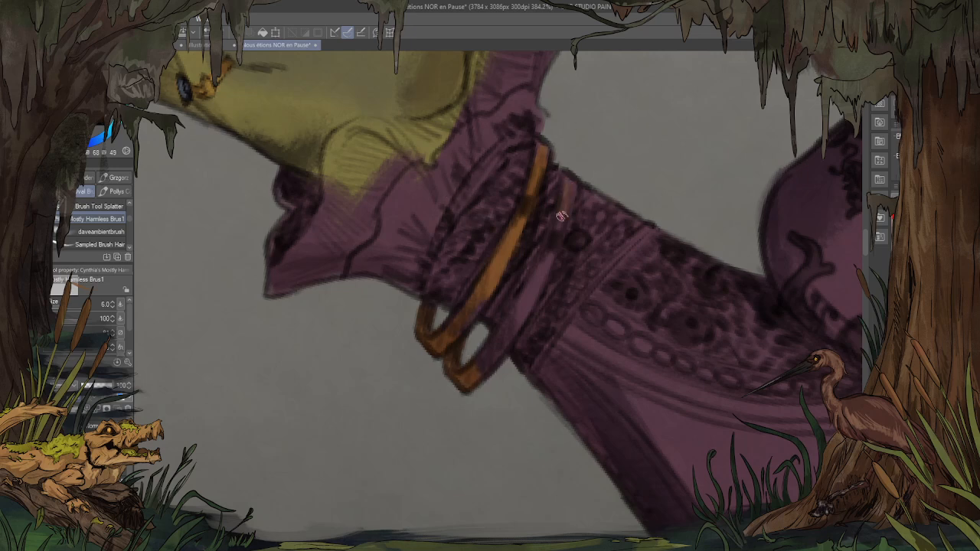
mouse_move(569, 171)
left_mouse_down()
mouse_move(550, 252)
mouse_move(558, 218)
mouse_move(544, 235)
mouse_move(564, 213)
mouse_move(553, 243)
left_mouse_up()
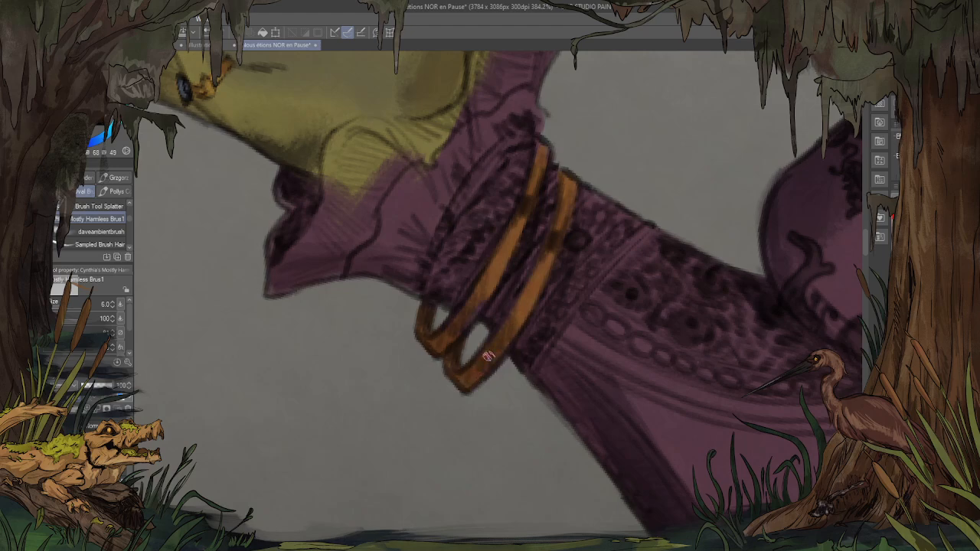
Step: Add bright yellow highlights along the middle of both gold bangles
mouse_move(454, 219)
left_mouse_down()
mouse_move(619, 148)
mouse_move(597, 291)
mouse_move(464, 188)
mouse_move(383, 151)
mouse_move(268, 4)
left_mouse_up()
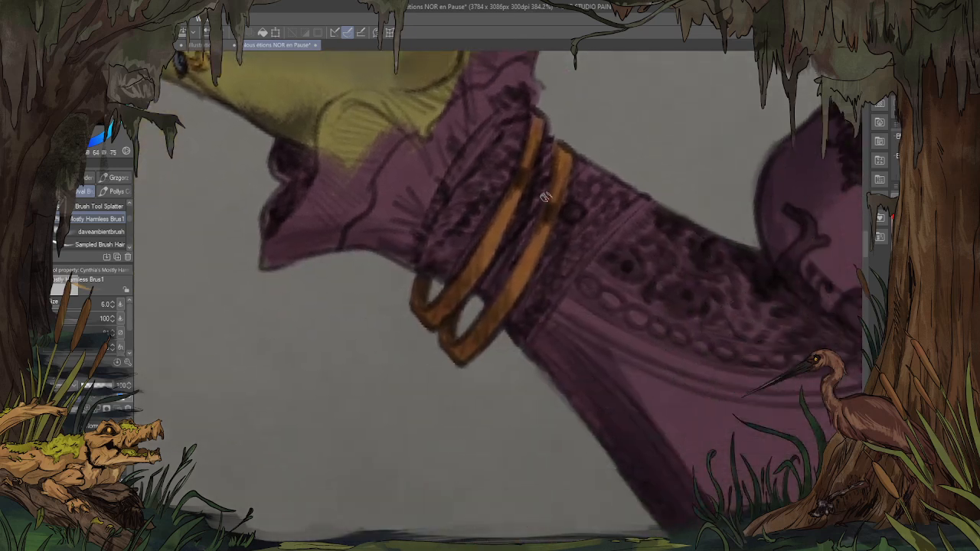
left_click_drag(553, 201, 505, 301)
mouse_move(521, 212)
left_mouse_down()
mouse_move(475, 272)
mouse_move(512, 194)
mouse_move(442, 280)
left_mouse_up()
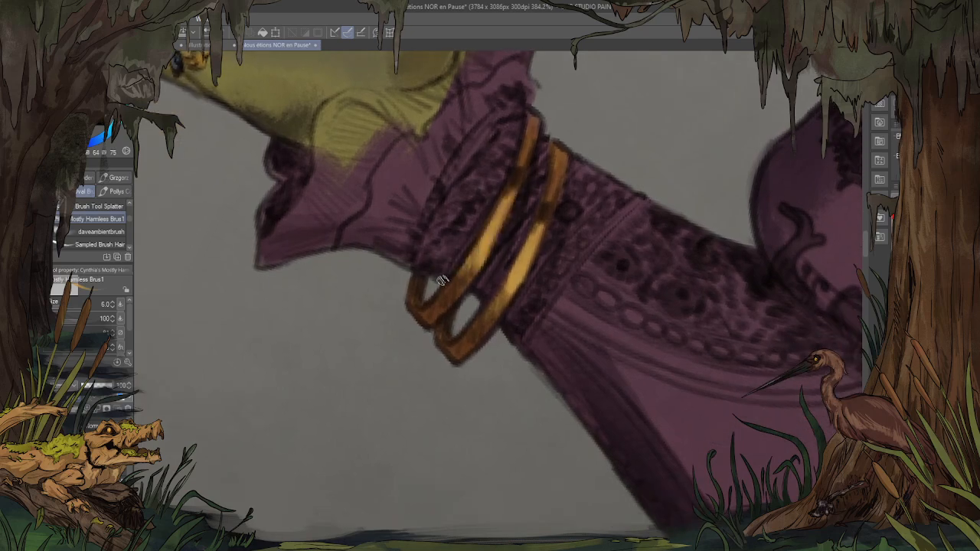
scroll(442, 280, "down", 3)
scroll(348, 219, "down", 1)
scroll(360, 92, "up", 3)
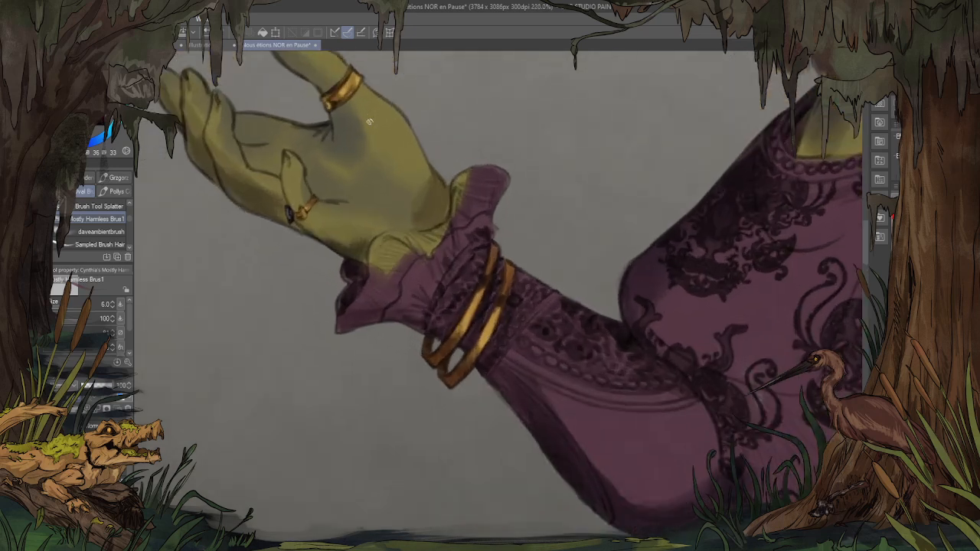
Step: Cover the skin-coloured ruffles of the cuff beside the palm with plum, using the Queen's Swiffer "Liquin" brush at size 20
left_click(118, 246)
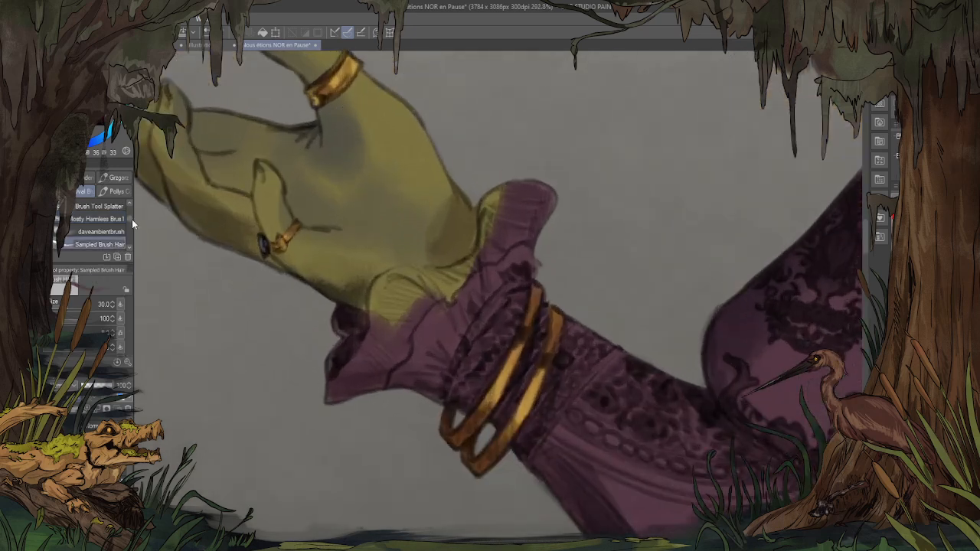
scroll(131, 219, "down", 1)
scroll(130, 223, "down", 3)
left_click(122, 208)
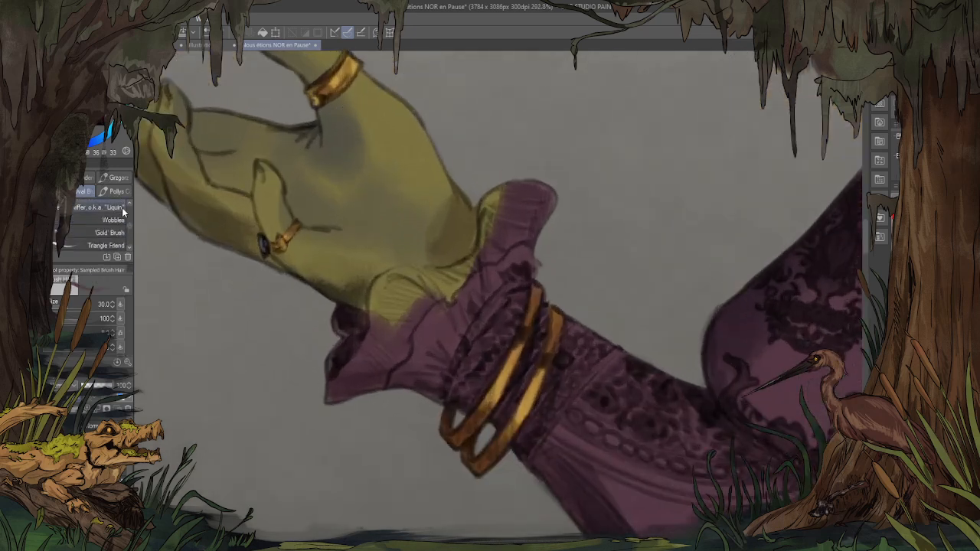
left_click(394, 196)
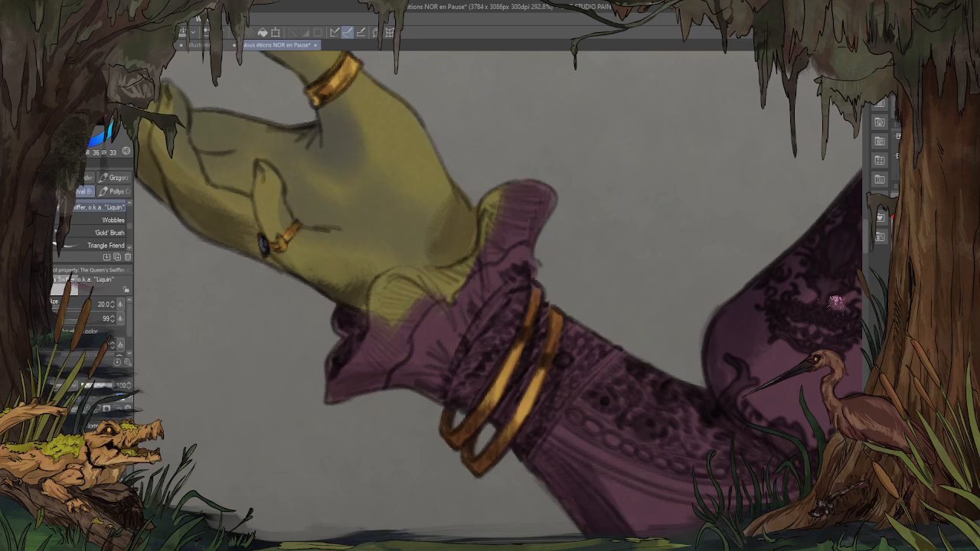
mouse_move(512, 197)
left_mouse_down()
mouse_move(492, 232)
mouse_move(508, 181)
mouse_move(476, 282)
mouse_move(486, 253)
mouse_move(430, 308)
mouse_move(524, 237)
mouse_move(501, 274)
mouse_move(421, 338)
mouse_move(395, 288)
mouse_move(391, 316)
mouse_move(394, 282)
left_mouse_up()
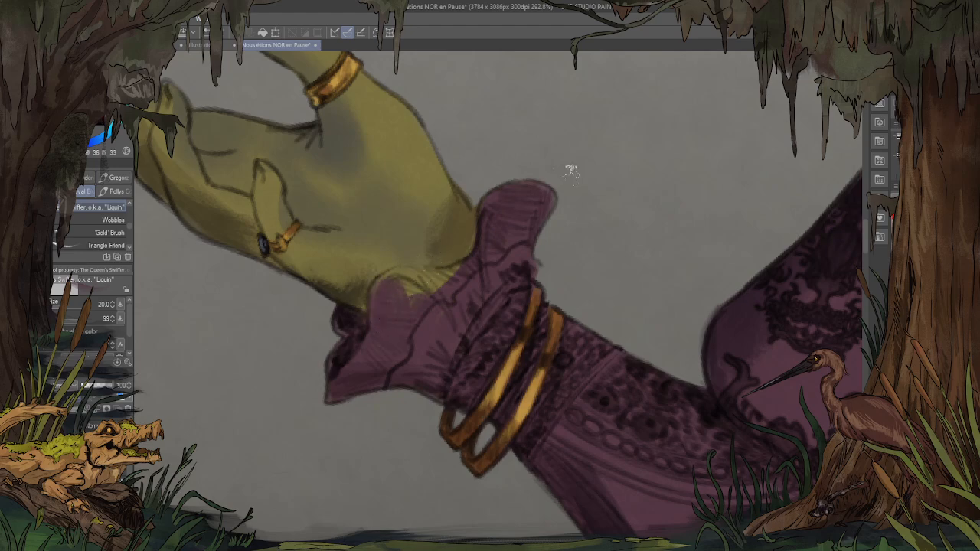
key("ctrl+minus")
key("-")
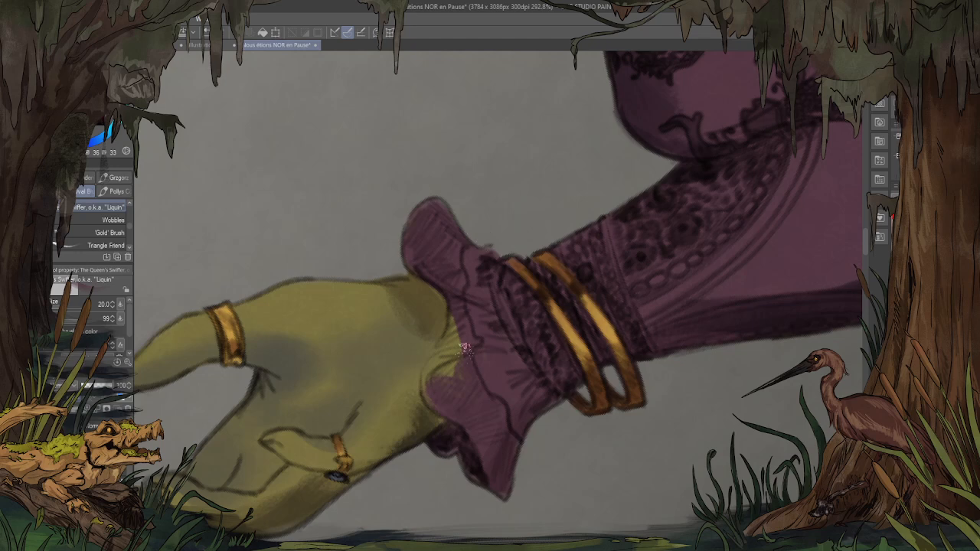
mouse_move(442, 377)
left_mouse_down()
mouse_move(437, 366)
mouse_move(452, 358)
mouse_move(461, 327)
mouse_move(471, 345)
left_mouse_up()
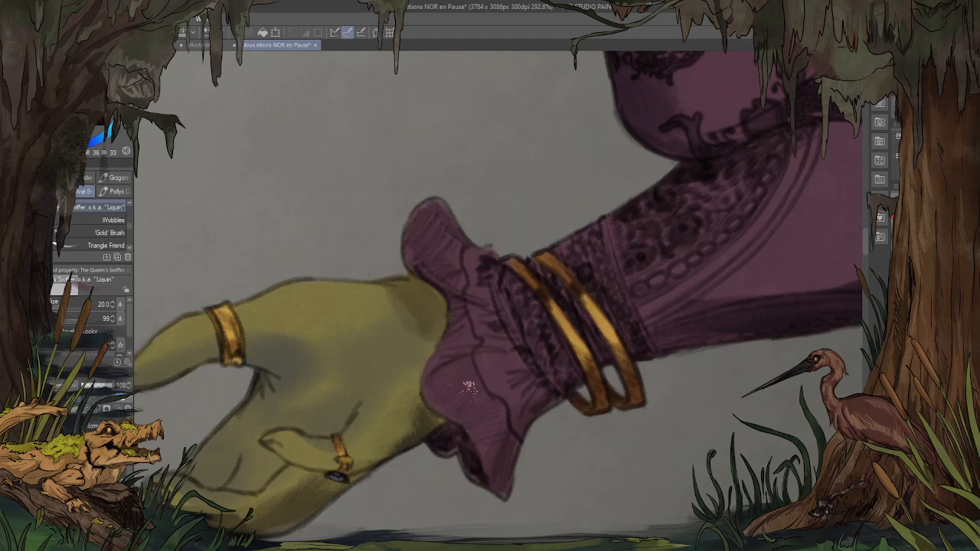
Step: Review the colours of the whole figure and sample the hood's dark purple as the painting colour
scroll(357, 358, "down", 10)
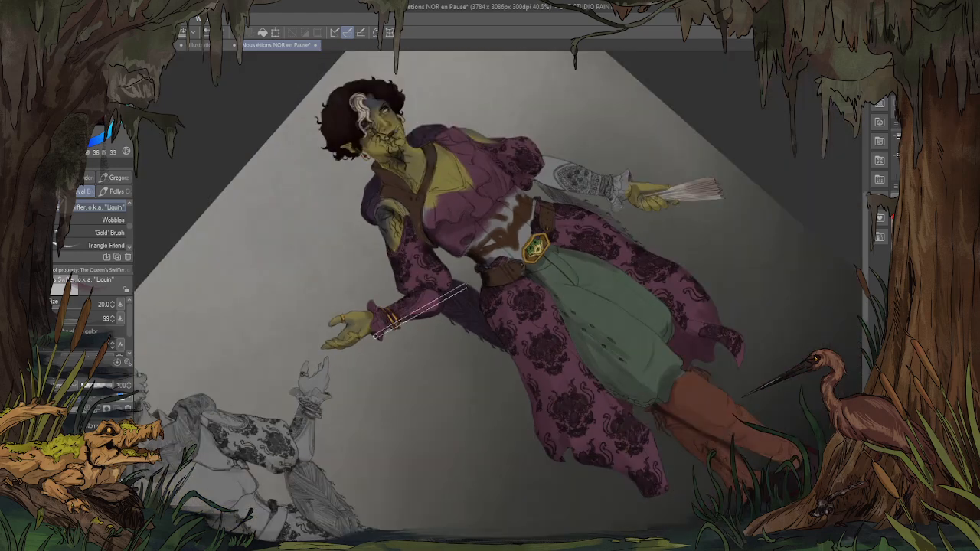
left_click_drag(376, 337, 370, 270)
scroll(344, 276, "down", 3)
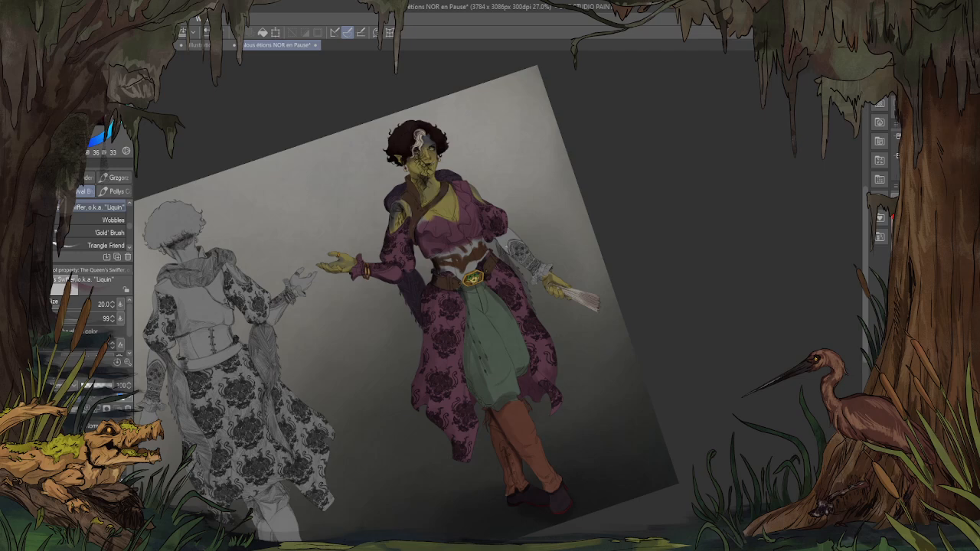
scroll(491, 237, "up", 3)
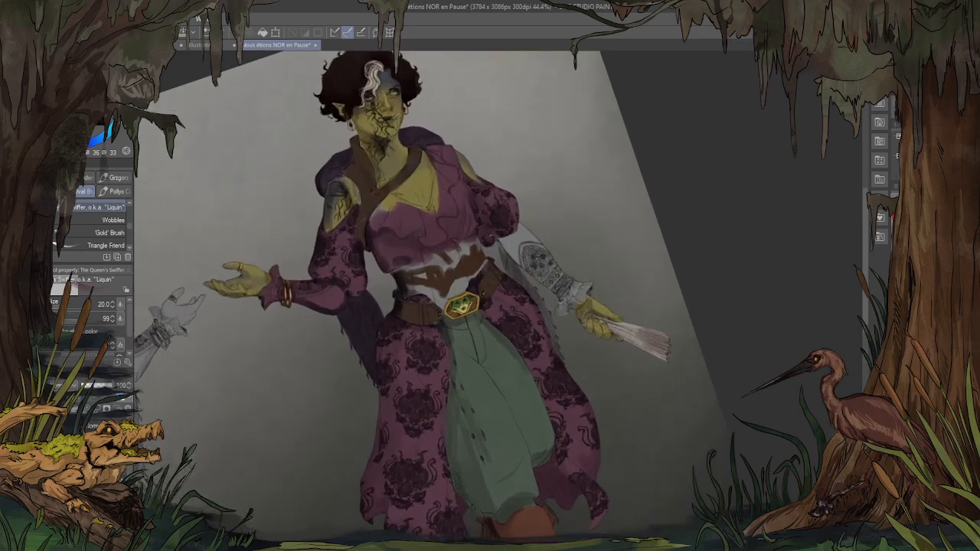
scroll(352, 96, "up", 1)
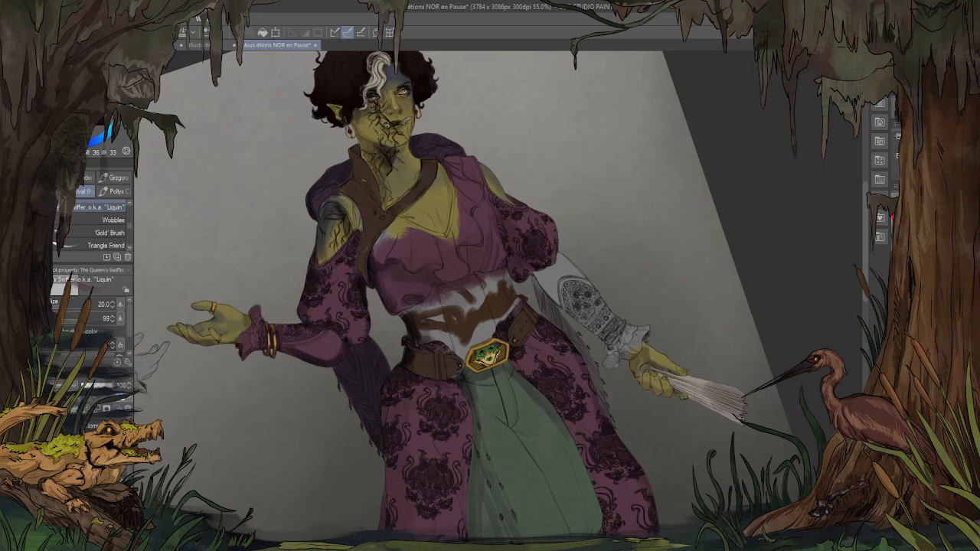
scroll(360, 188, "up", 8)
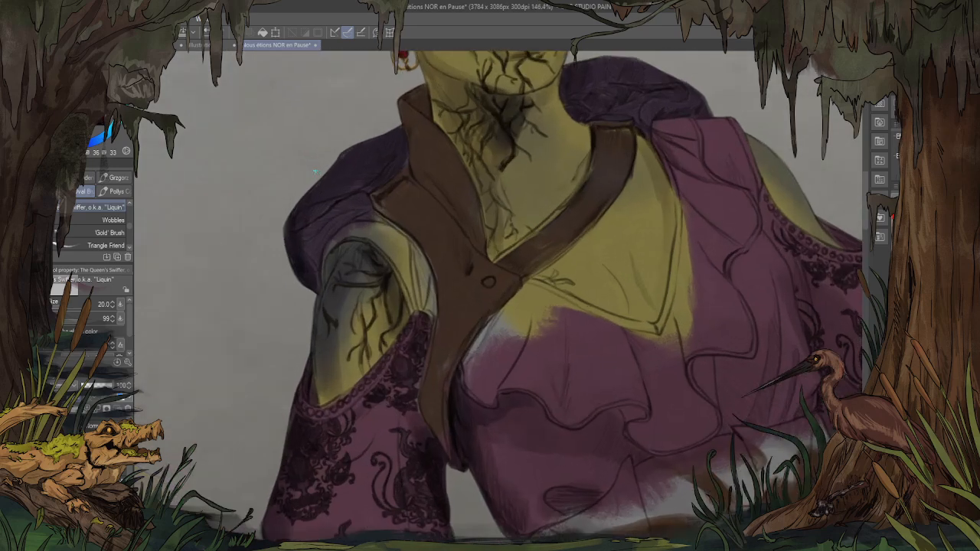
scroll(360, 188, "up", 4)
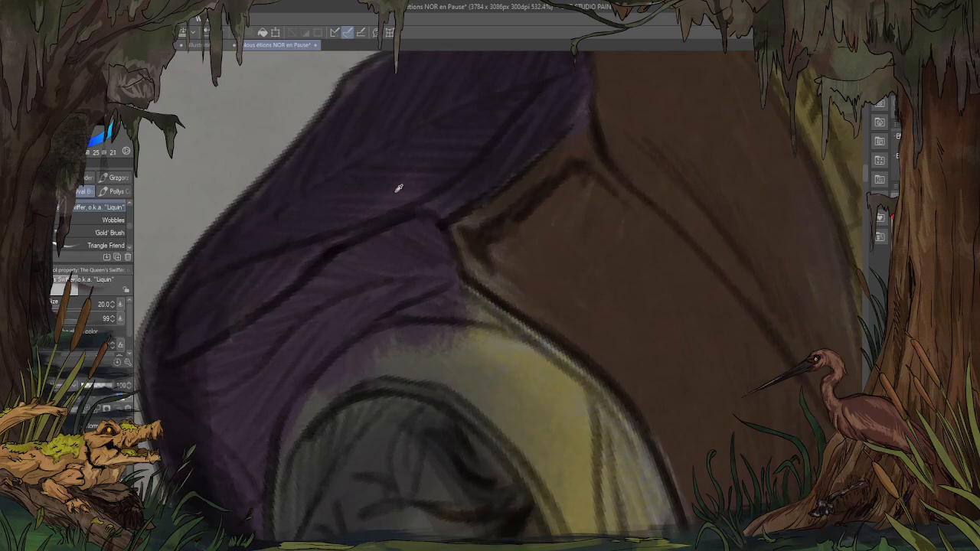
scroll(399, 194, "down", 10)
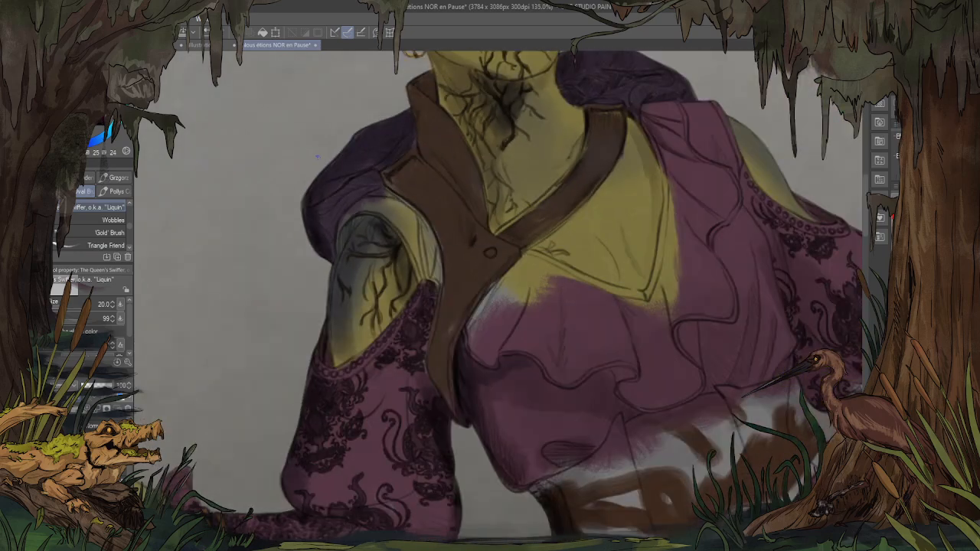
scroll(230, 350, "up", 1)
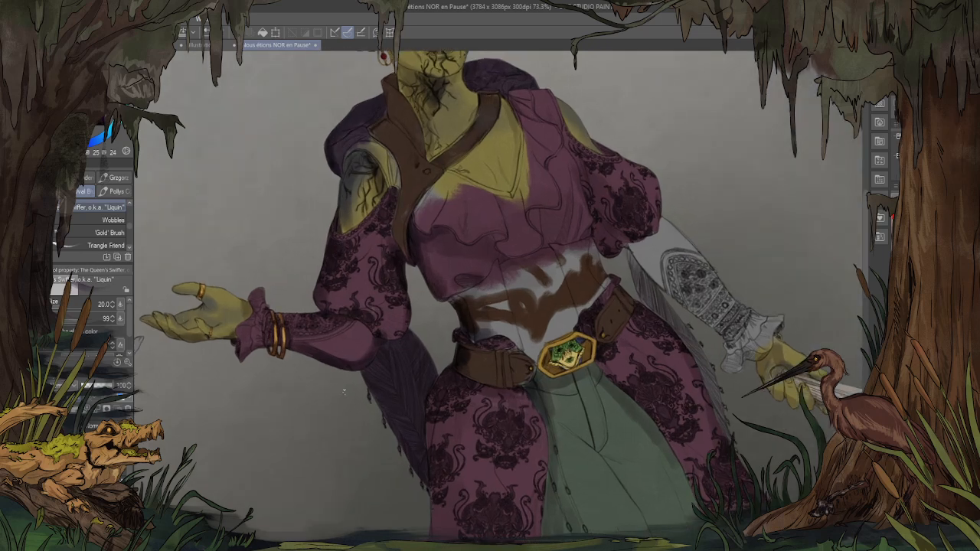
scroll(286, 324, "down", 4)
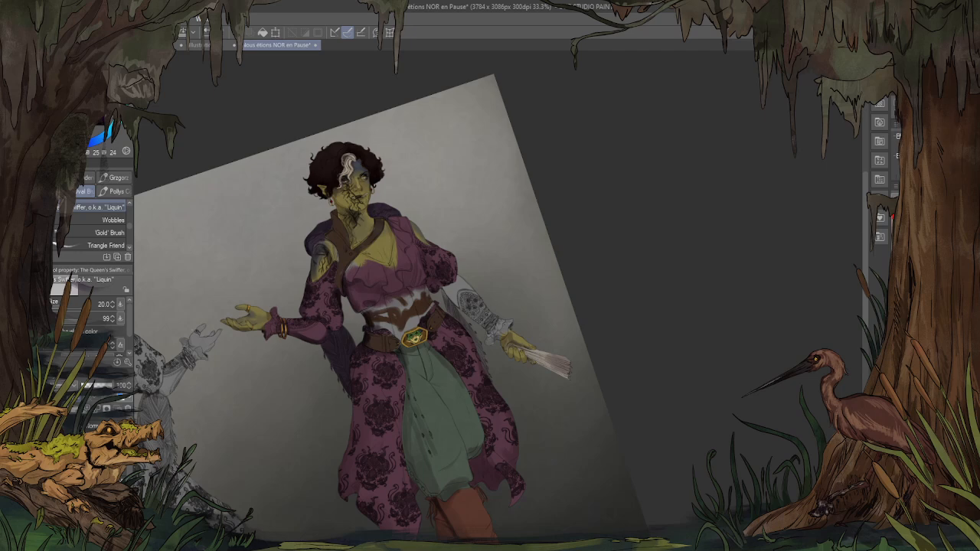
Step: Recolour the outstretched arm's ruffled cuff in the hood's dark purple at brush size 25
scroll(340, 228, "up", 10)
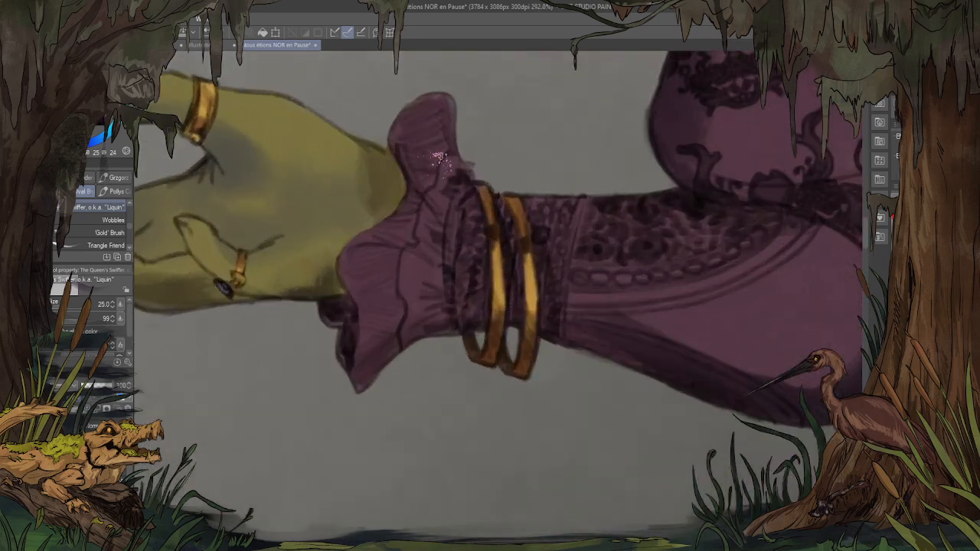
mouse_move(422, 269)
left_mouse_down()
mouse_move(421, 305)
mouse_move(402, 334)
mouse_move(383, 316)
mouse_move(355, 334)
mouse_move(337, 324)
mouse_move(362, 311)
mouse_move(337, 308)
left_mouse_up()
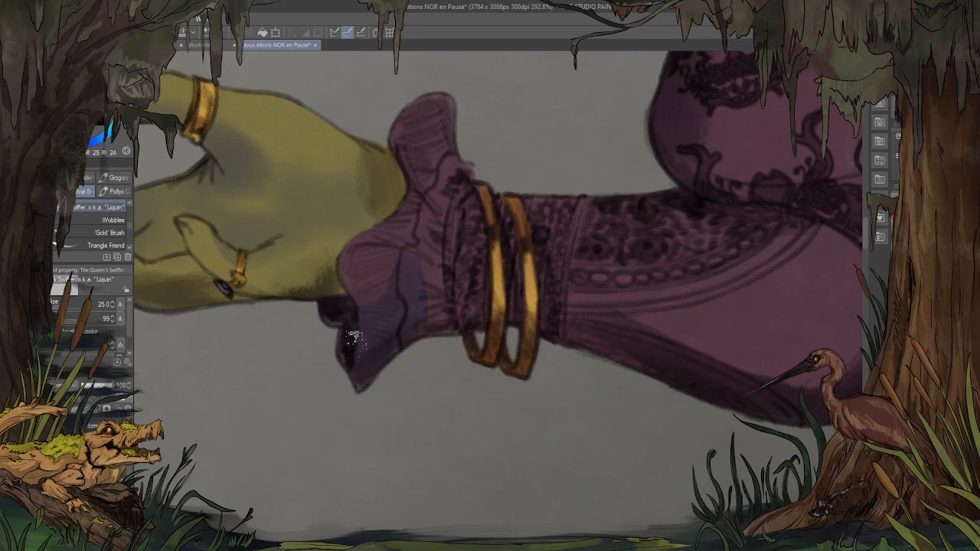
mouse_move(417, 279)
left_mouse_down()
mouse_move(446, 327)
mouse_move(451, 190)
mouse_move(448, 270)
mouse_move(467, 157)
mouse_move(450, 184)
mouse_move(421, 96)
mouse_move(411, 113)
mouse_move(419, 157)
mouse_move(429, 130)
left_mouse_up()
mouse_move(398, 250)
left_mouse_down()
mouse_move(381, 282)
mouse_move(369, 254)
mouse_move(381, 245)
mouse_move(370, 279)
mouse_move(366, 254)
mouse_move(377, 305)
left_mouse_up()
left_click_drag(397, 228, 347, 274)
left_click_drag(420, 210, 404, 236)
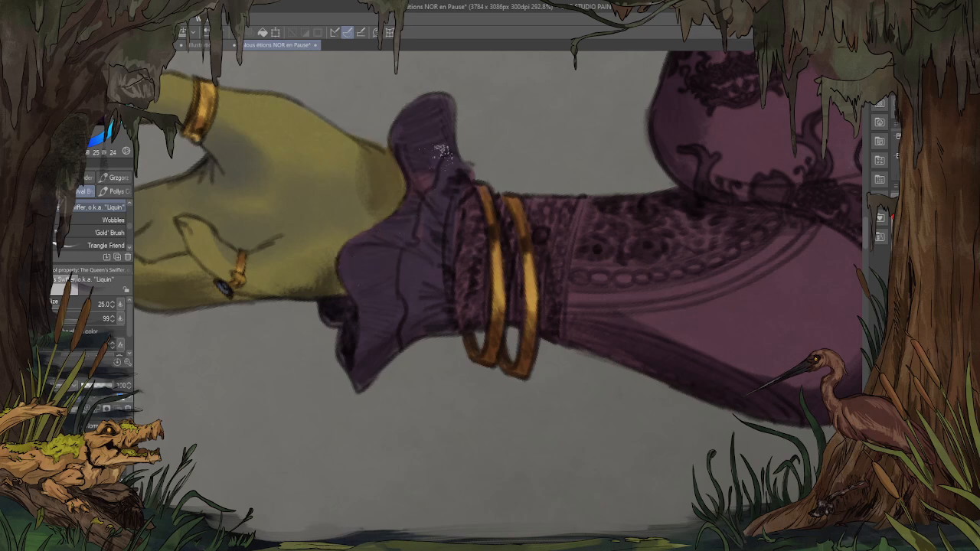
Step: Finish covering the upper ruffle of the outstretched arm's cuff with dark purple
mouse_move(439, 153)
left_mouse_down()
mouse_move(429, 174)
mouse_move(429, 233)
mouse_move(453, 230)
left_mouse_up()
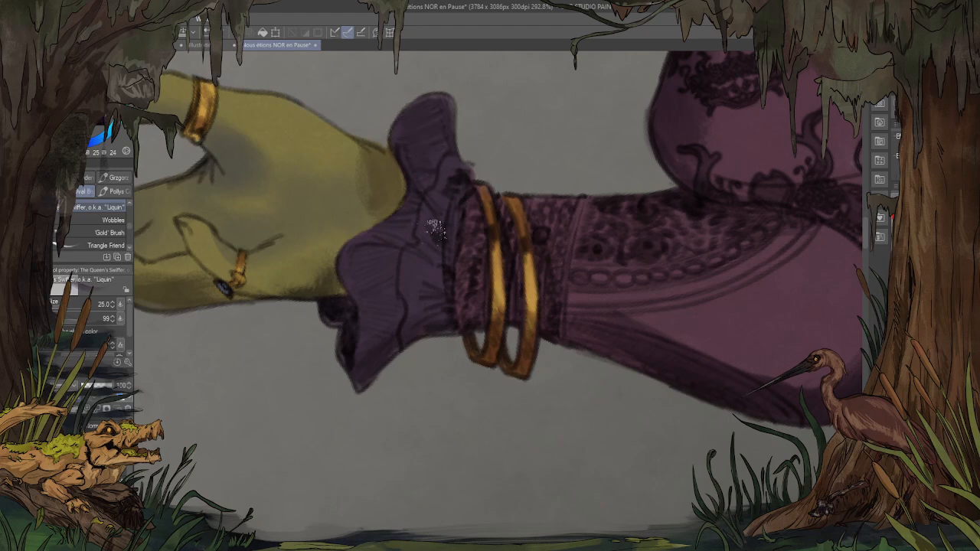
scroll(434, 229, "down", 10)
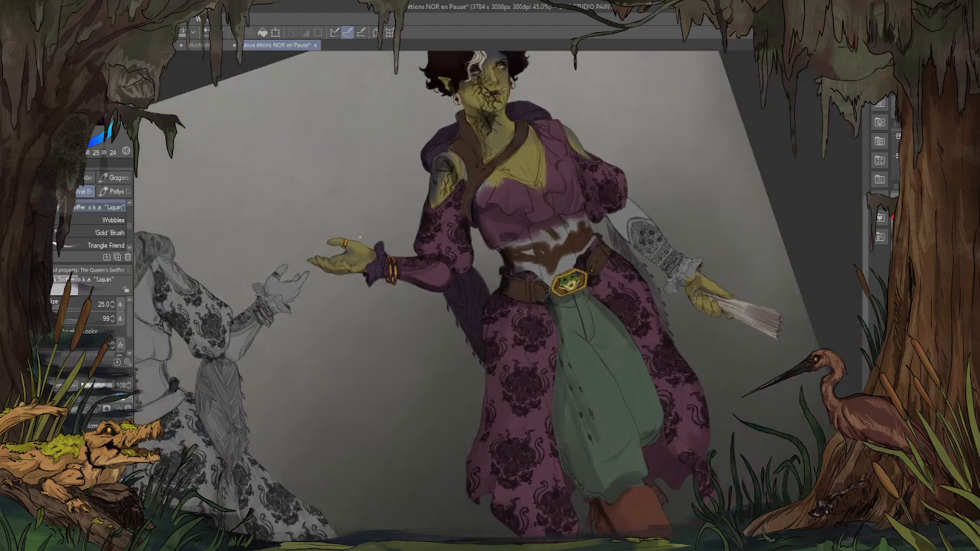
scroll(484, 210, "up", 1)
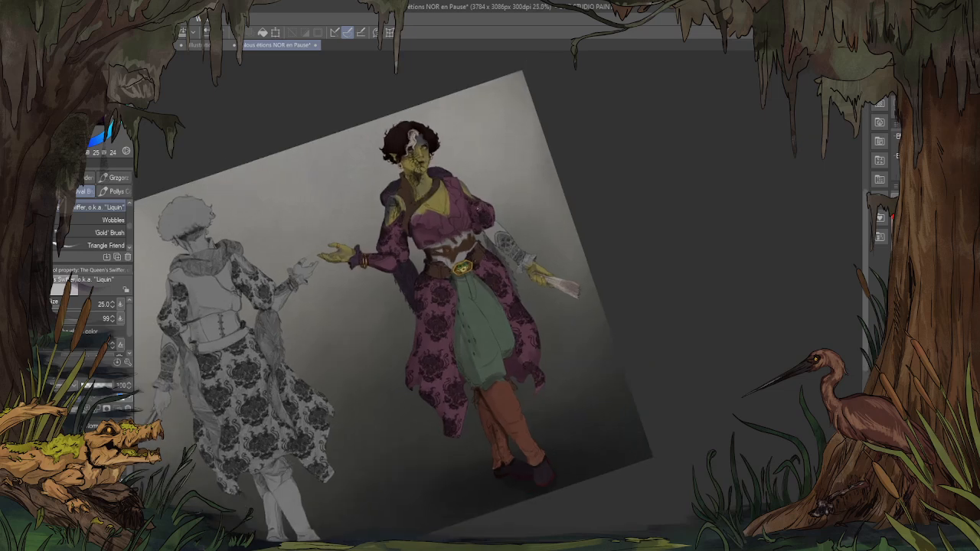
Step: Paint the grey forearm sleeve of the fan-holding arm plum, covering the lace band and the plain fabric up to the puffed sleeve, at brush size 40
scroll(426, 212, "up", 10)
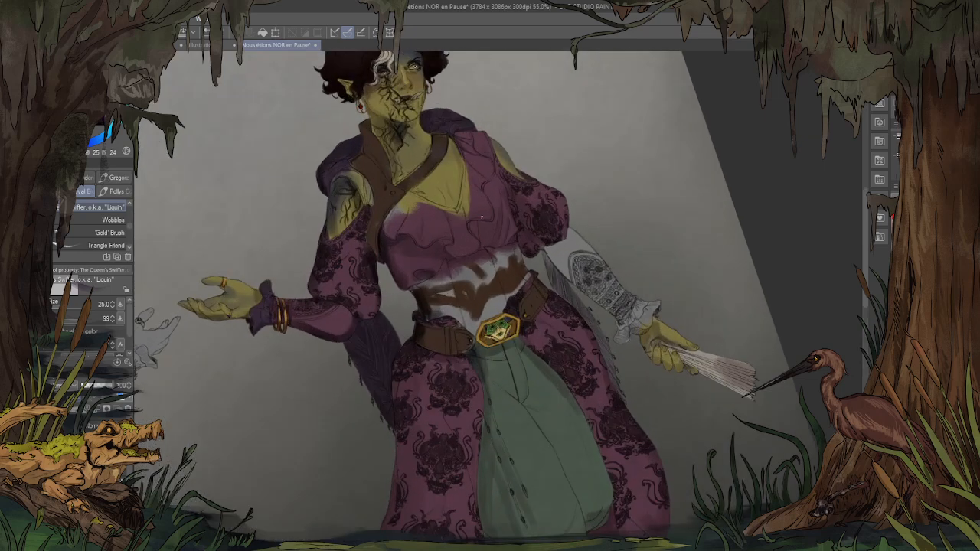
scroll(383, 226, "down", 5)
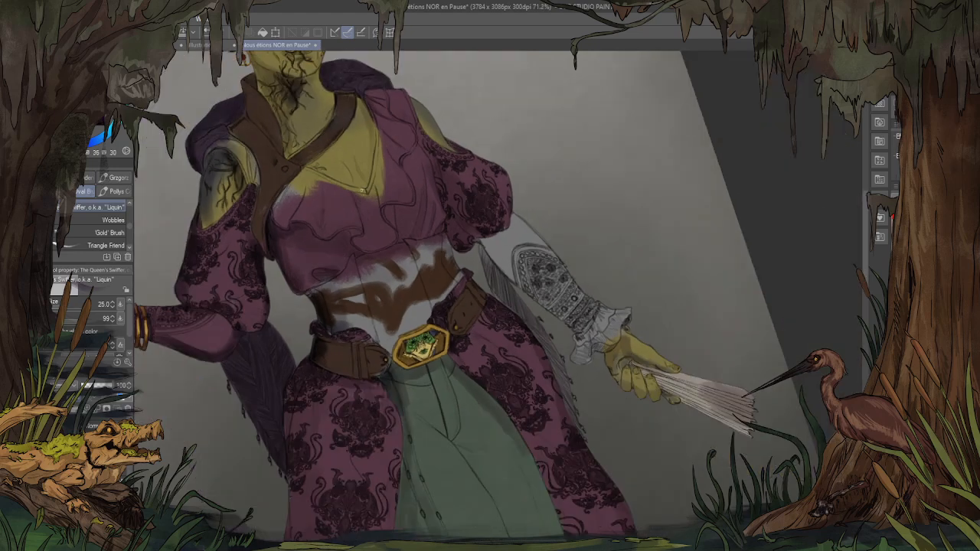
scroll(586, 282, "up", 6)
scroll(567, 268, "up", 2)
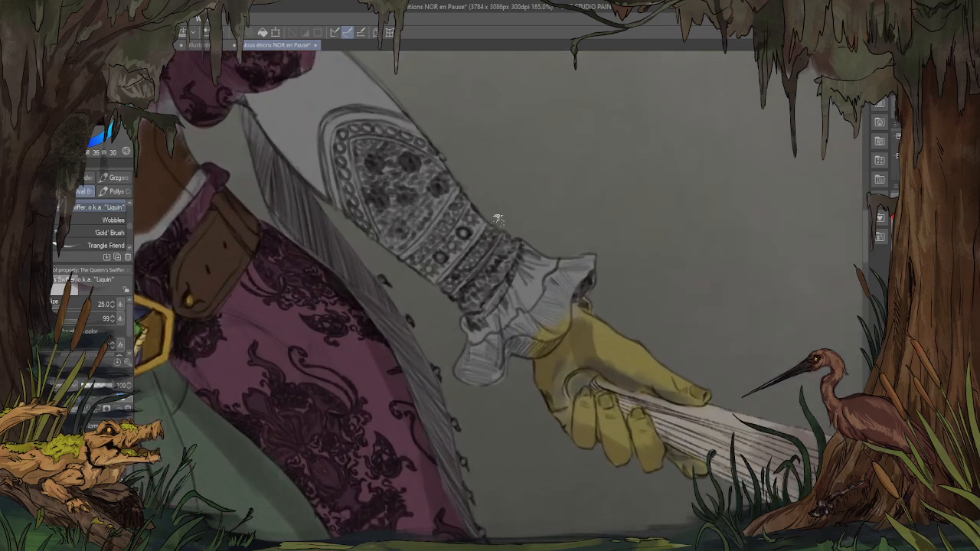
mouse_move(532, 252)
left_mouse_down()
mouse_move(518, 303)
mouse_move(501, 308)
left_mouse_up()
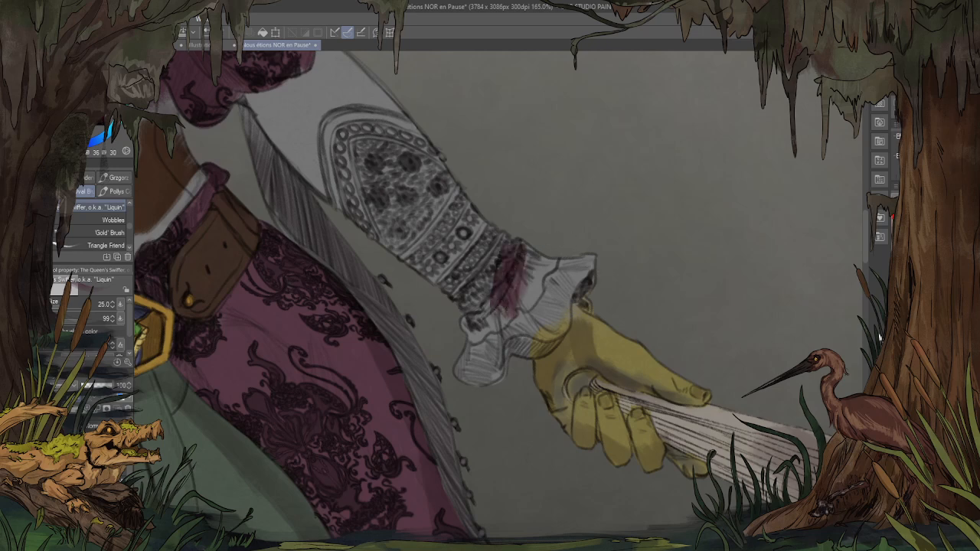
mouse_move(498, 226)
left_mouse_down()
mouse_move(476, 305)
mouse_move(418, 230)
mouse_move(415, 247)
mouse_move(367, 212)
mouse_move(315, 125)
mouse_move(345, 131)
mouse_move(450, 235)
mouse_move(487, 246)
mouse_move(467, 186)
mouse_move(448, 188)
mouse_move(384, 105)
mouse_move(404, 158)
mouse_move(433, 111)
mouse_move(534, 317)
left_mouse_up()
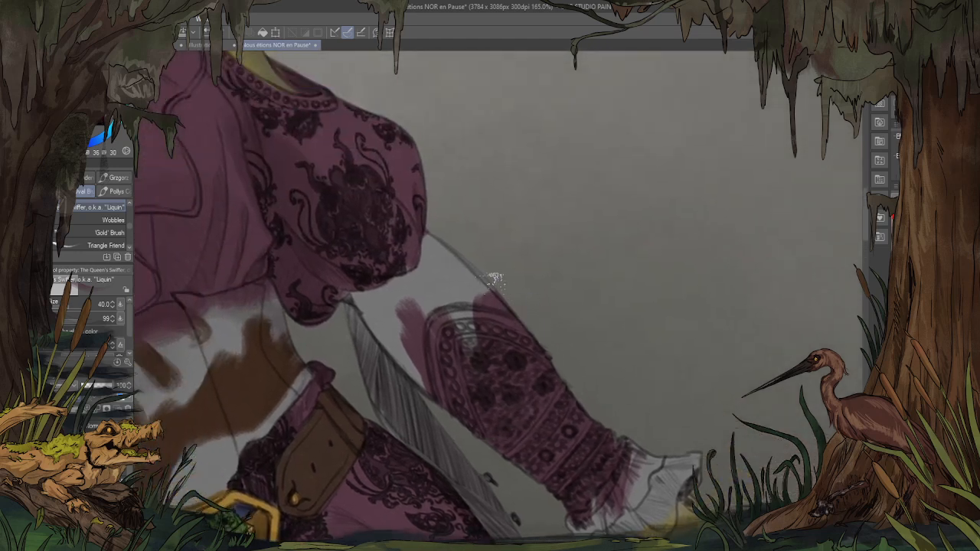
mouse_move(439, 257)
left_mouse_down()
mouse_move(456, 294)
mouse_move(434, 289)
mouse_move(472, 349)
mouse_move(451, 328)
mouse_move(435, 331)
mouse_move(388, 274)
mouse_move(394, 298)
mouse_move(384, 313)
mouse_move(343, 280)
mouse_move(397, 324)
mouse_move(420, 362)
mouse_move(391, 306)
left_mouse_up()
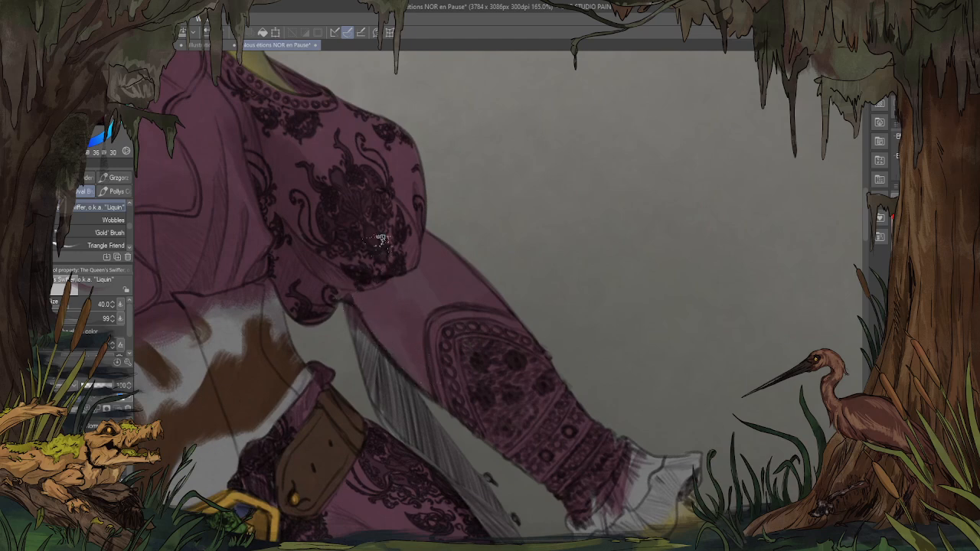
mouse_move(425, 240)
left_mouse_down()
mouse_move(431, 291)
mouse_move(387, 334)
left_mouse_up()
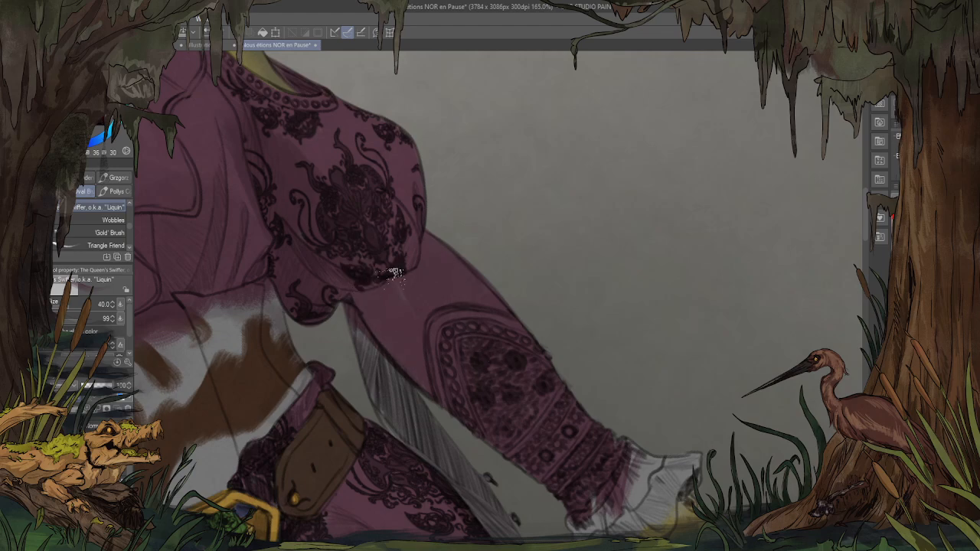
Step: Cover the white ruffled cuff of the fan-holding arm with dark purple, including its skin-coloured patch, at brush size 30
scroll(596, 345, "down", 6)
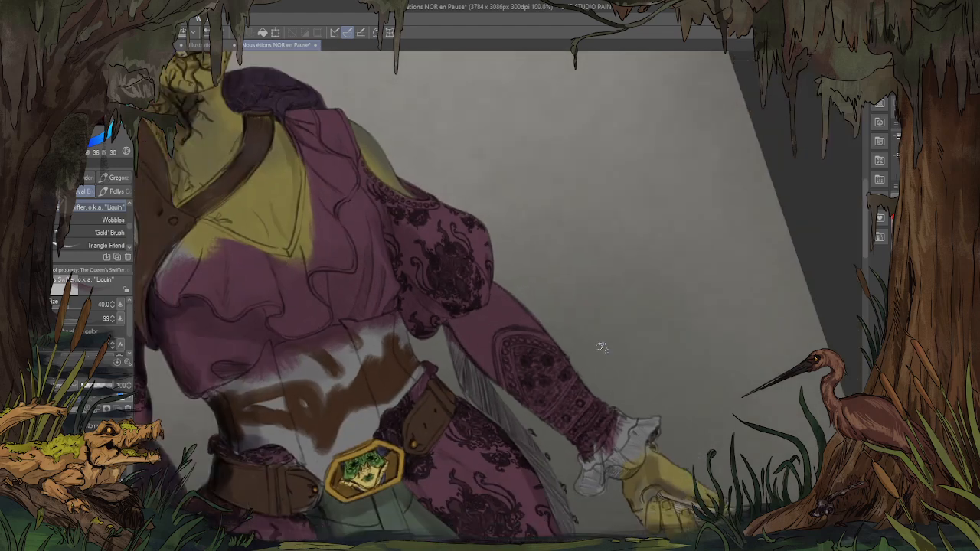
scroll(260, 387, "up", 7)
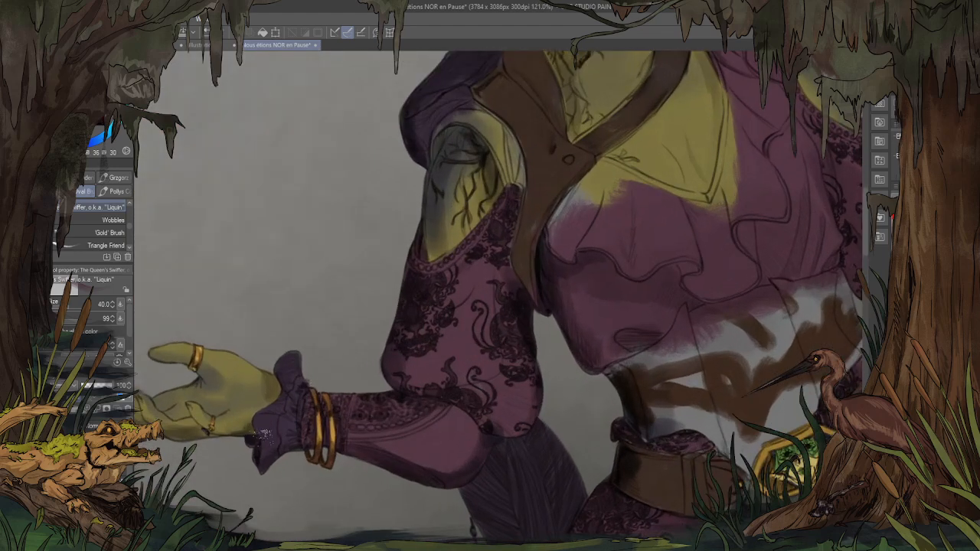
scroll(372, 268, "down", 10)
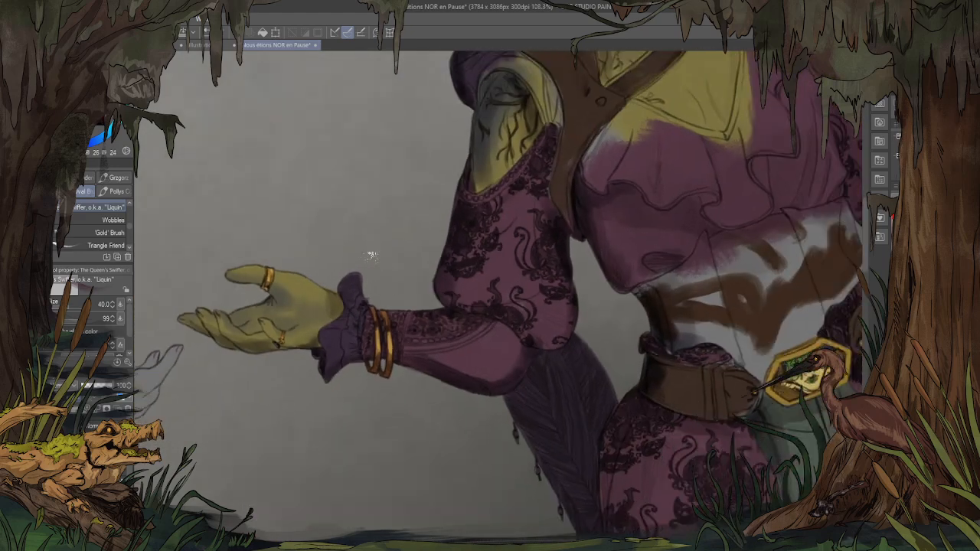
scroll(490, 264, "up", 1)
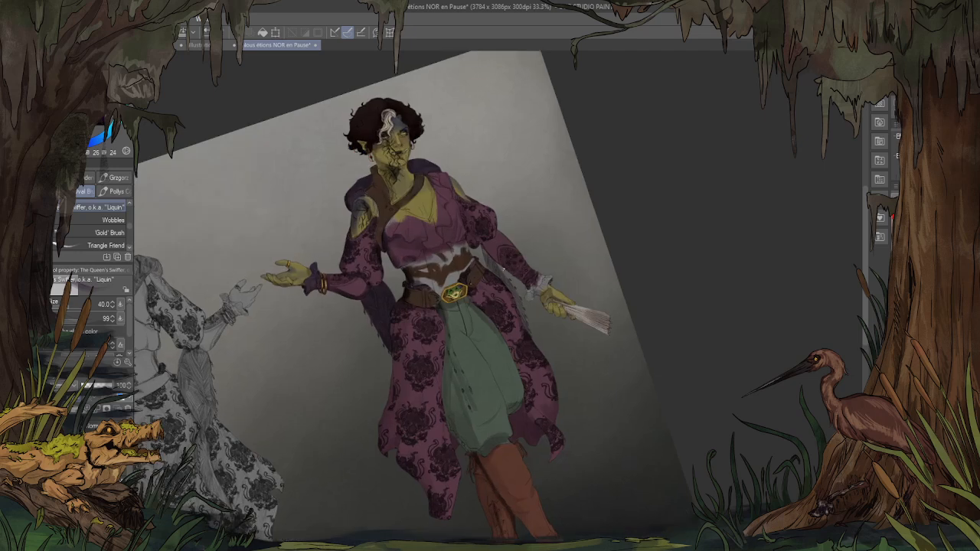
scroll(547, 301, "up", 3)
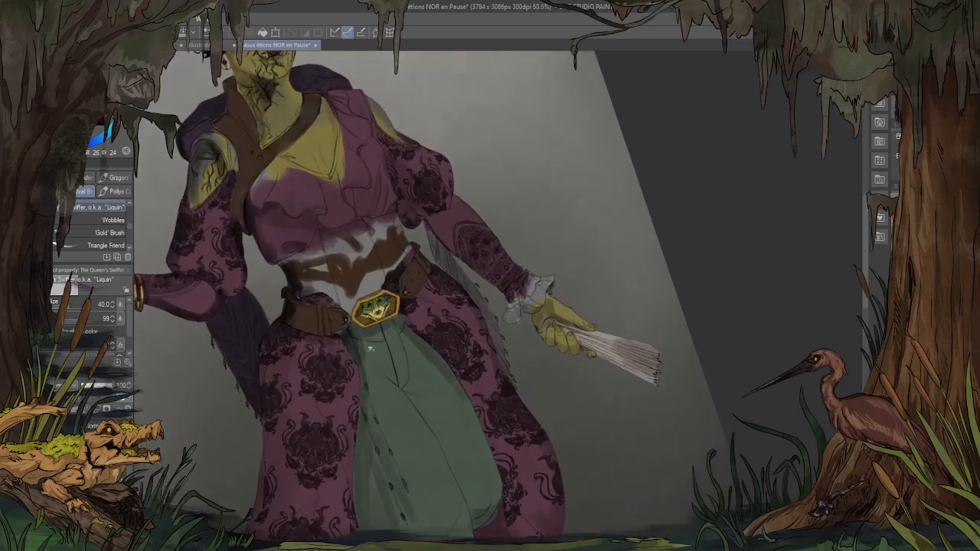
scroll(524, 290, "up", 7)
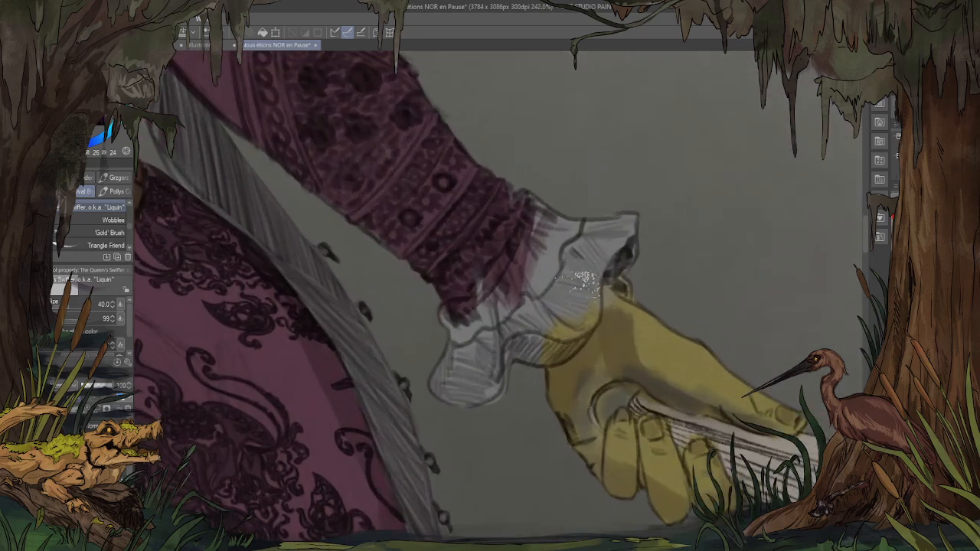
left_click_drag(925, 115, 890, 115)
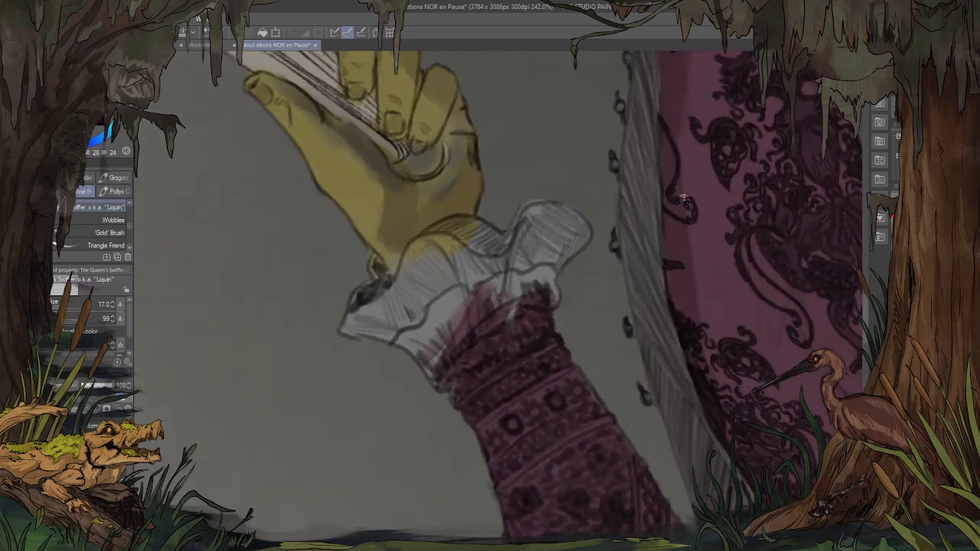
mouse_move(434, 242)
left_mouse_down()
mouse_move(389, 293)
mouse_move(375, 264)
mouse_move(390, 277)
mouse_move(378, 264)
mouse_move(367, 316)
mouse_move(350, 324)
mouse_move(393, 313)
mouse_move(416, 292)
mouse_move(410, 321)
left_mouse_up()
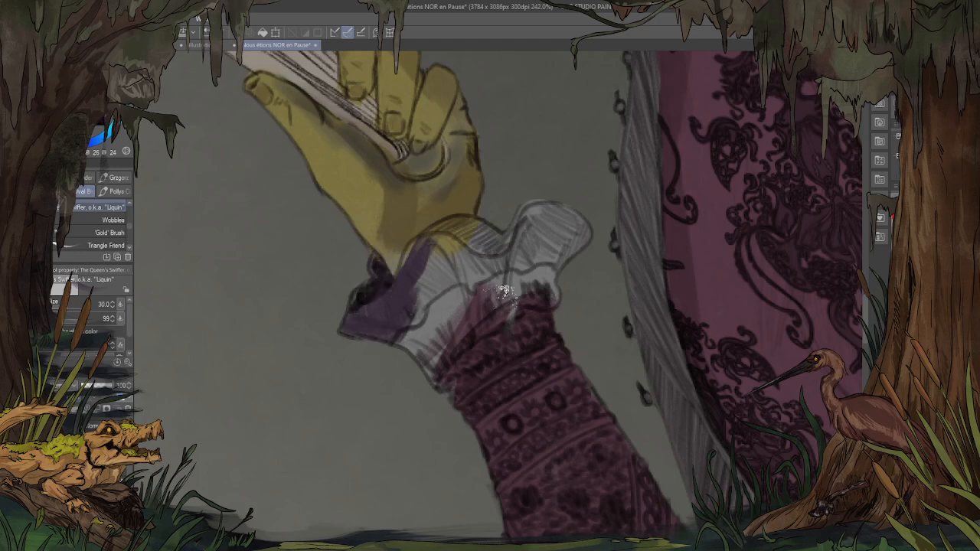
mouse_move(484, 240)
left_mouse_down()
mouse_move(437, 259)
mouse_move(435, 237)
mouse_move(418, 257)
mouse_move(450, 227)
mouse_move(490, 238)
mouse_move(407, 328)
mouse_move(506, 272)
mouse_move(543, 274)
mouse_move(555, 289)
mouse_move(588, 216)
mouse_move(578, 230)
mouse_move(530, 234)
mouse_move(497, 287)
mouse_move(525, 280)
mouse_move(514, 297)
mouse_move(540, 293)
mouse_move(510, 295)
mouse_move(432, 358)
mouse_move(474, 310)
mouse_move(449, 314)
mouse_move(450, 295)
mouse_move(432, 274)
mouse_move(528, 253)
mouse_move(515, 239)
mouse_move(576, 191)
left_mouse_up()
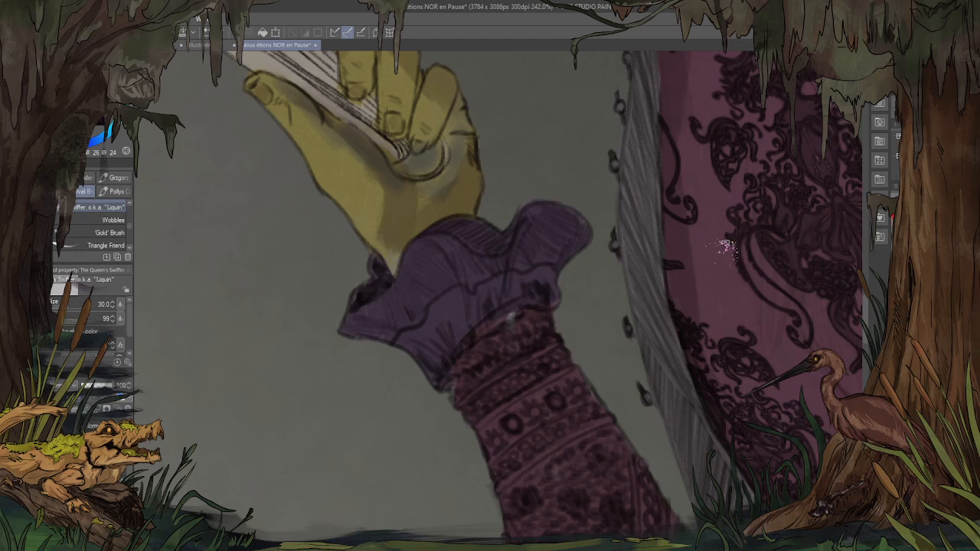
Step: Sample the coat's plum and touch up the sleeve's edge along the fan-holding arm's purple cuff at brush size 15
left_click(701, 247, "alt")
left_click_drag(536, 322, 513, 317)
mouse_move(451, 389)
left_mouse_down()
mouse_move(473, 371)
mouse_move(458, 366)
left_mouse_up()
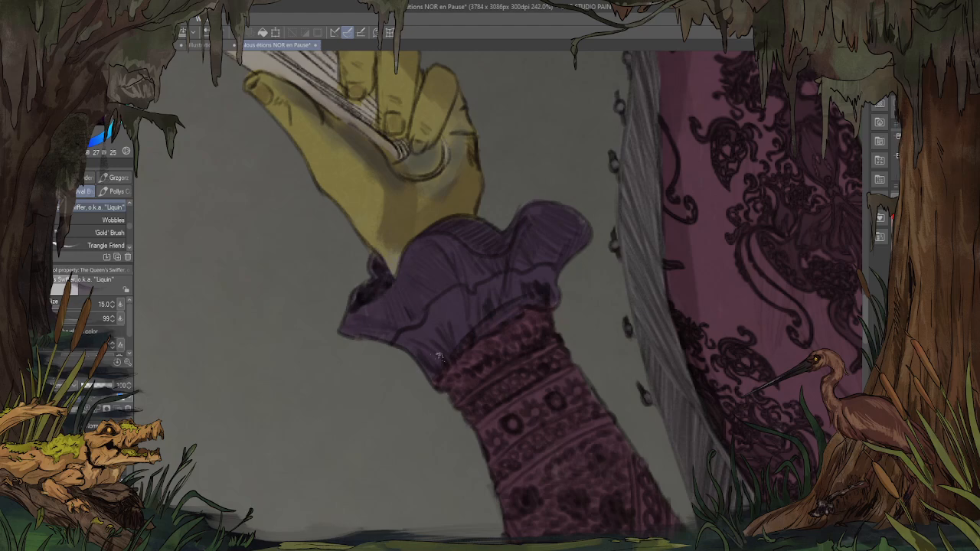
Step: Turn the canvas back upright and compare the colours of both sleeves, both cuffs and the feathered drape
scroll(373, 385, "down", 5)
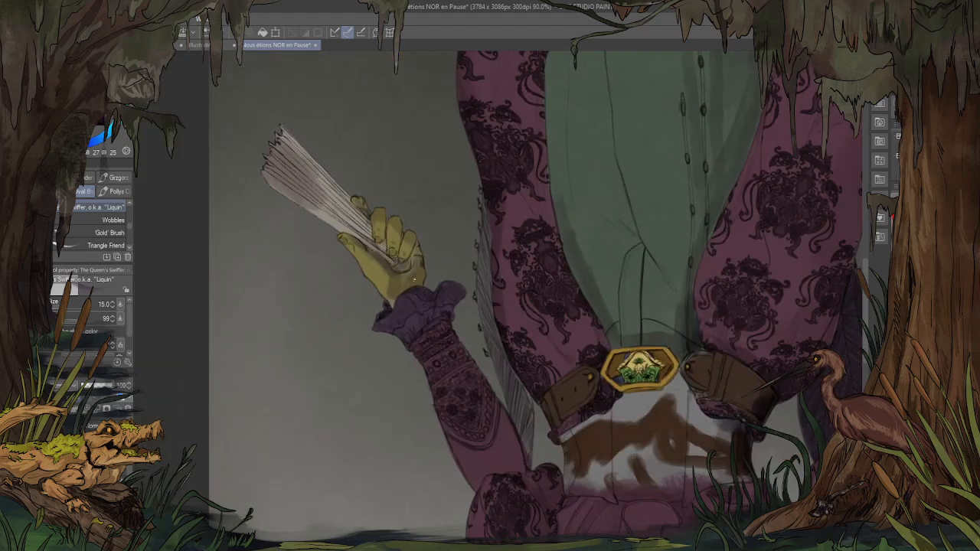
key("asciicircum")
key("asciicircum")
key("asciicircum")
key("asciicircum")
key("asciicircum")
key("asciicircum")
key("asciicircum")
key("asciicircum")
key("asciicircum")
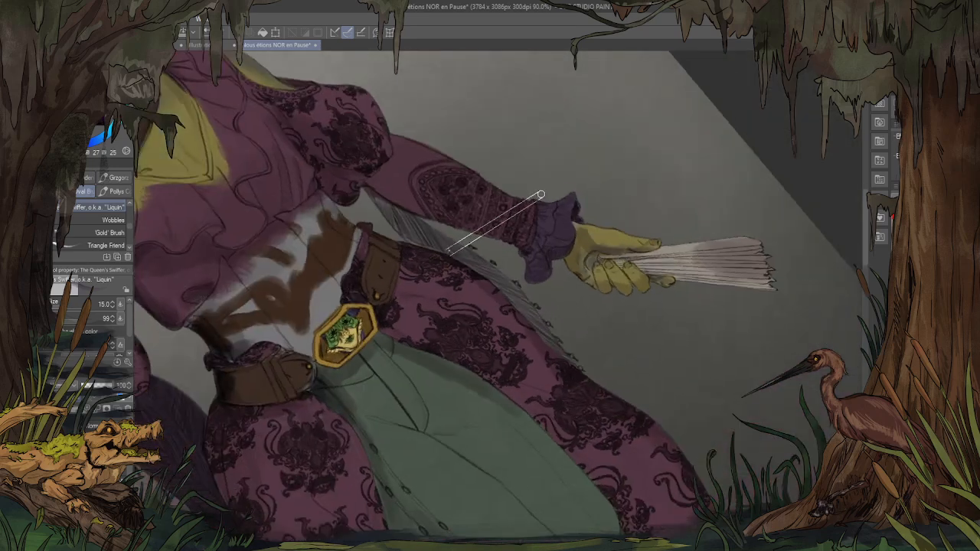
key("asciicircum")
key("asciicircum")
scroll(444, 244, "down", 3)
scroll(416, 384, "up", 7)
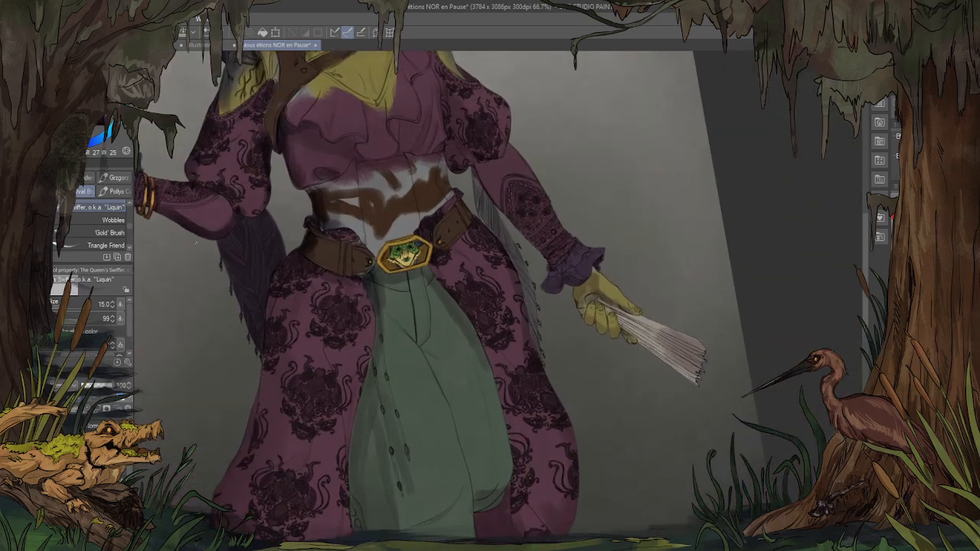
scroll(417, 384, "down", 4)
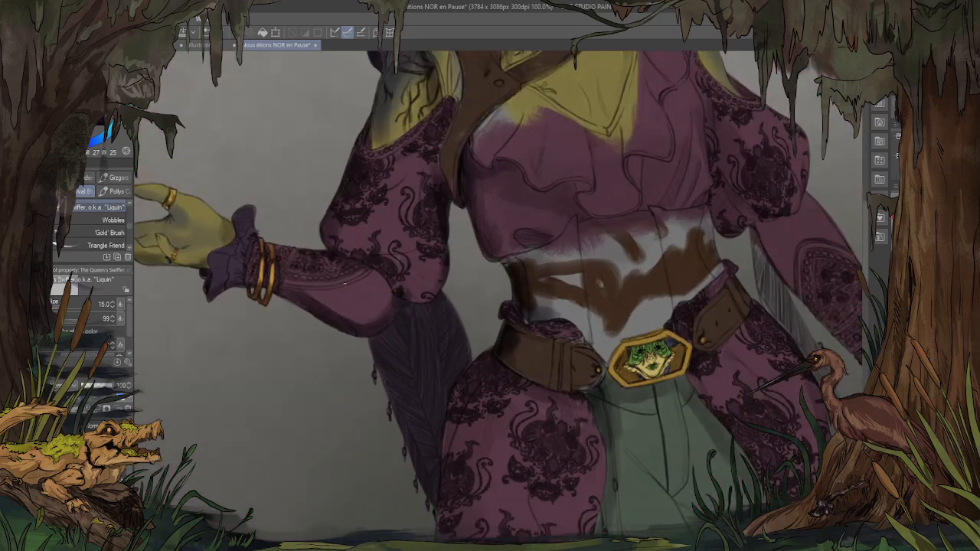
scroll(417, 384, "up", 3)
scroll(416, 385, "down", 4)
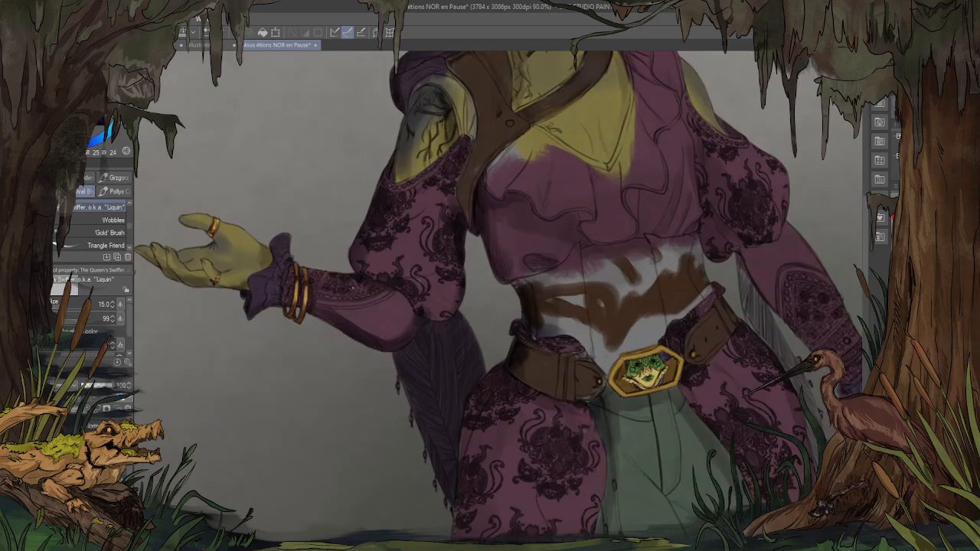
scroll(417, 385, "up", 2)
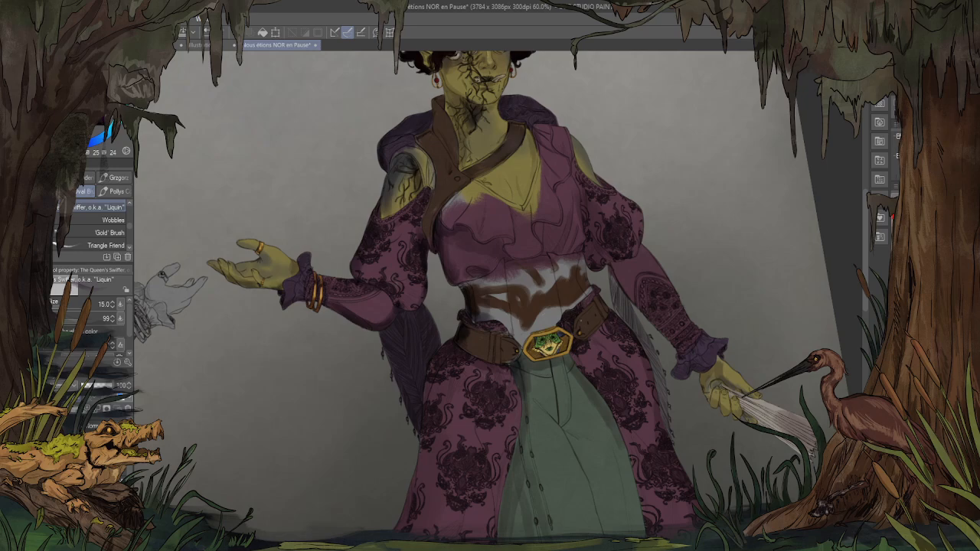
scroll(470, 295, "down", 2)
scroll(470, 295, "up", 3)
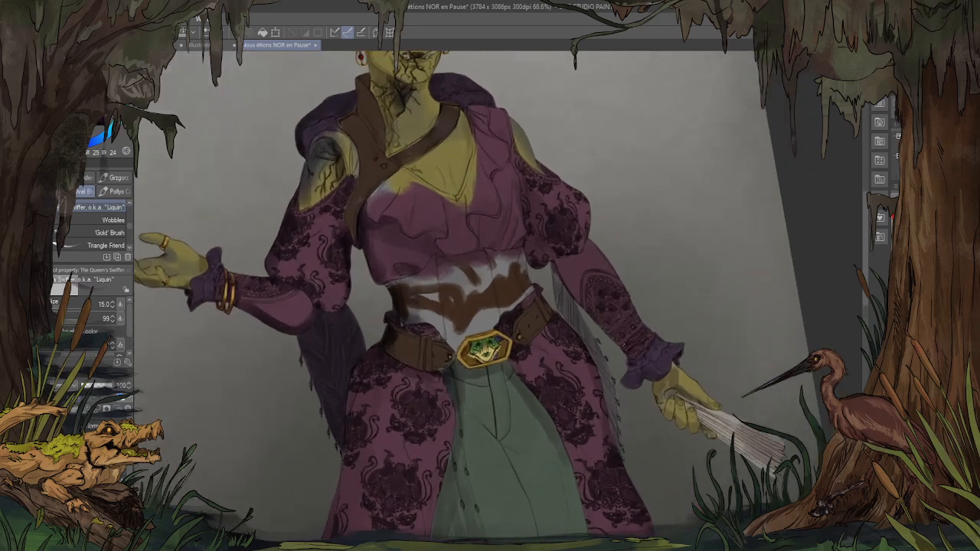
Step: Paint the upper part of the grey feathered drape behind the fan-holding arm dark purple at brush size 20
scroll(578, 257, "up", 4)
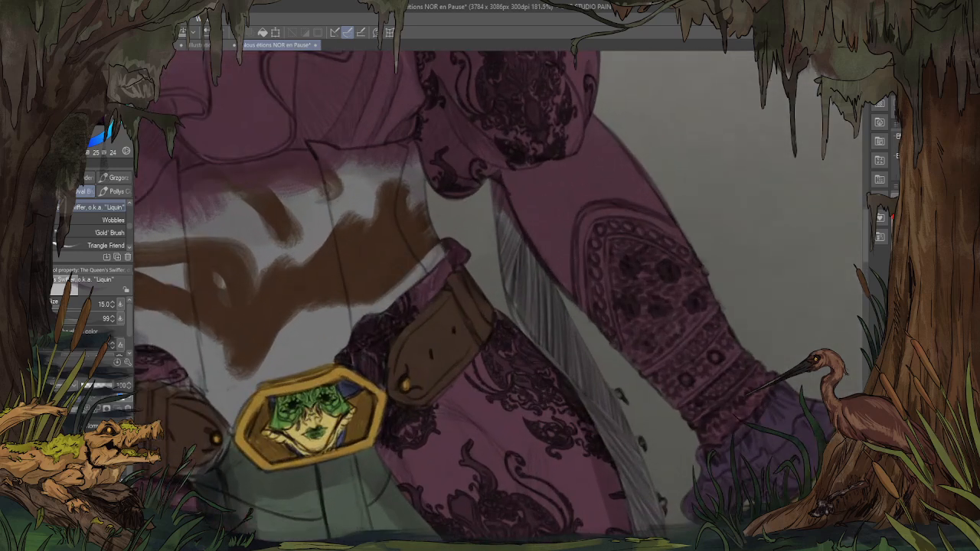
left_click_drag(499, 202, 540, 273)
left_click_drag(517, 234, 547, 284)
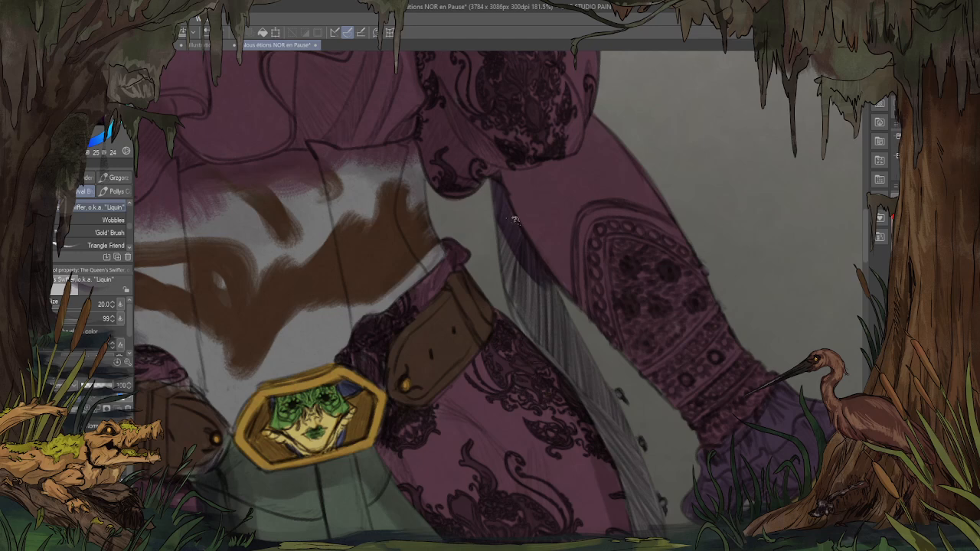
left_click_drag(515, 220, 558, 314)
left_click_drag(517, 264, 562, 317)
left_click_drag(497, 229, 542, 302)
left_click_drag(504, 272, 569, 347)
Step: Continue the dark purple down the feathered drape's middle section beside the hip, raising the brush size to 25
left_click_drag(577, 309, 406, 229)
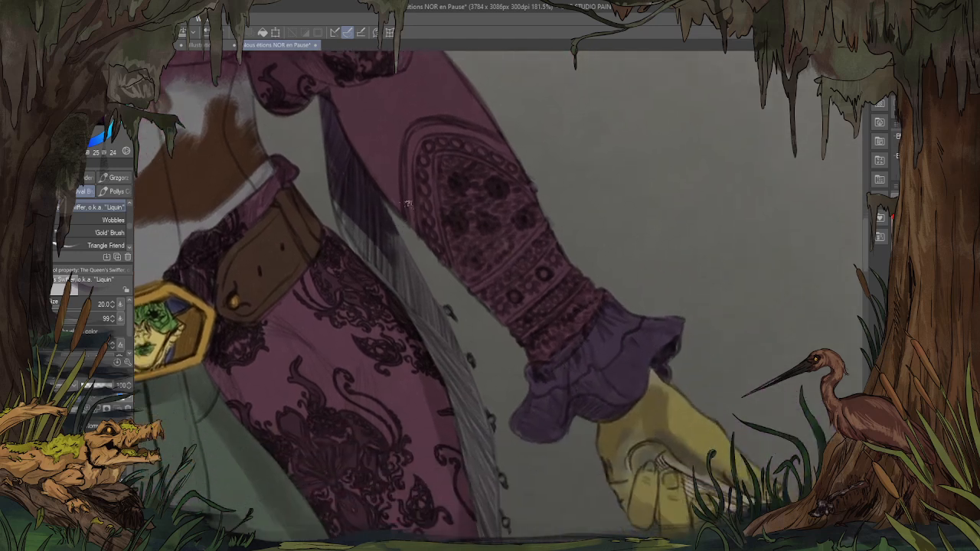
left_click_drag(340, 201, 379, 265)
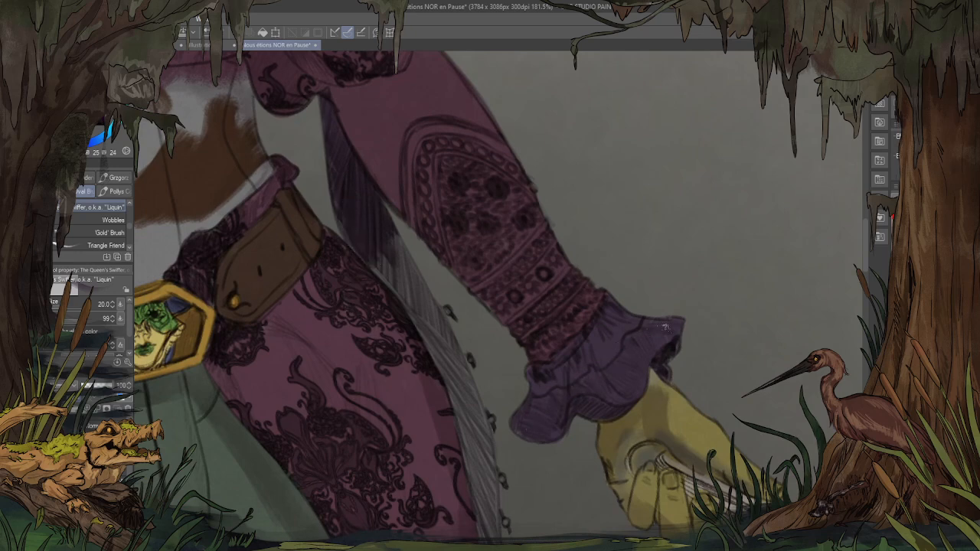
mouse_move(420, 265)
left_mouse_down()
mouse_move(441, 302)
mouse_move(409, 287)
mouse_move(428, 301)
mouse_move(393, 235)
mouse_move(464, 343)
mouse_move(478, 372)
mouse_move(416, 306)
mouse_move(496, 410)
left_mouse_up()
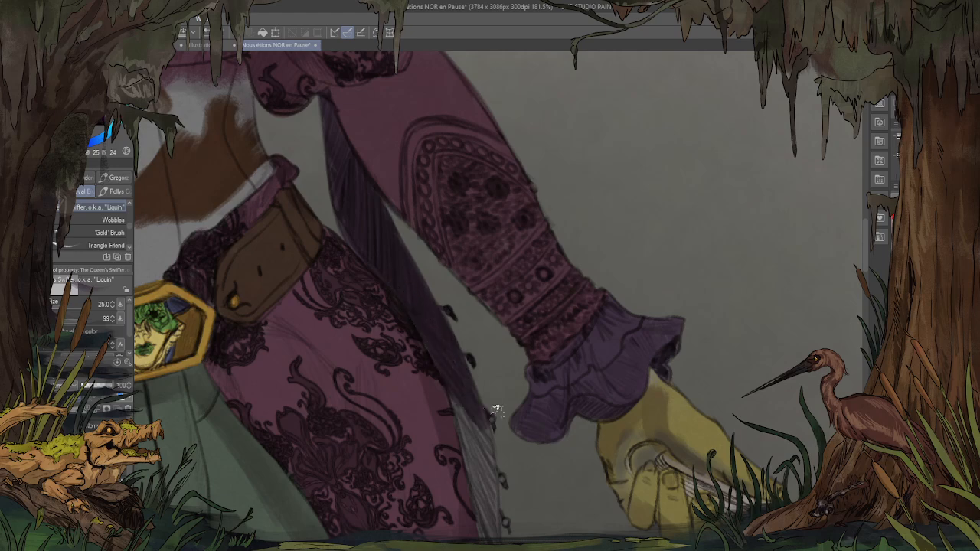
Step: Cover the remaining grey lower tip of the feathered drape along the coat's outer edge with dark purple
left_click_drag(503, 448, 498, 236)
left_click_drag(473, 202, 492, 251)
mouse_move(456, 192)
left_mouse_down()
mouse_move(481, 243)
mouse_move(485, 297)
left_mouse_up()
left_click_drag(458, 220, 490, 327)
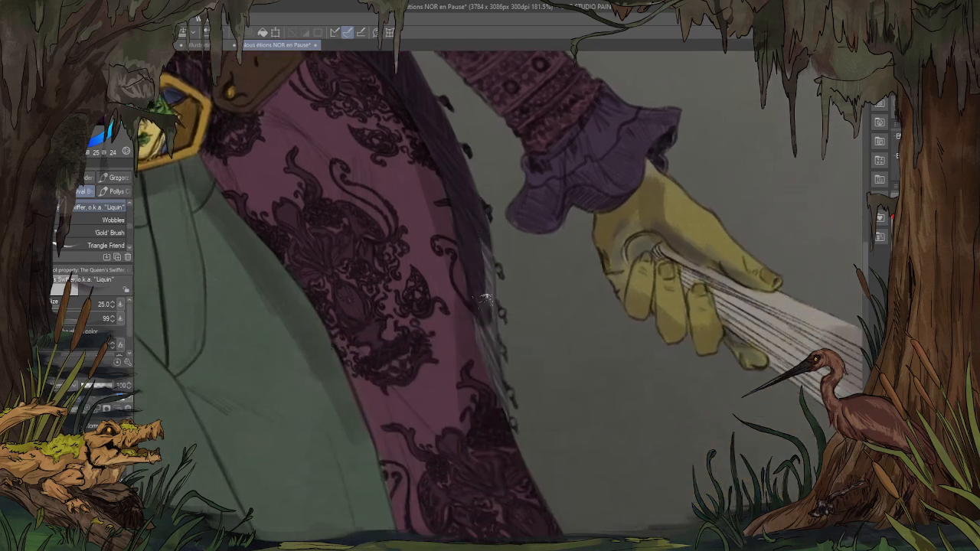
left_click_drag(480, 288, 511, 389)
left_click_drag(494, 320, 490, 354)
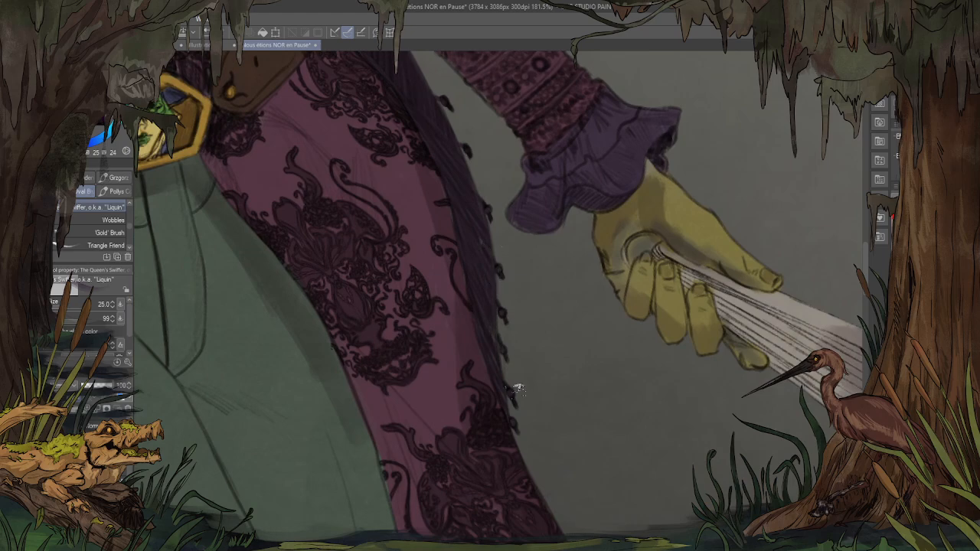
scroll(534, 381, "down", 5)
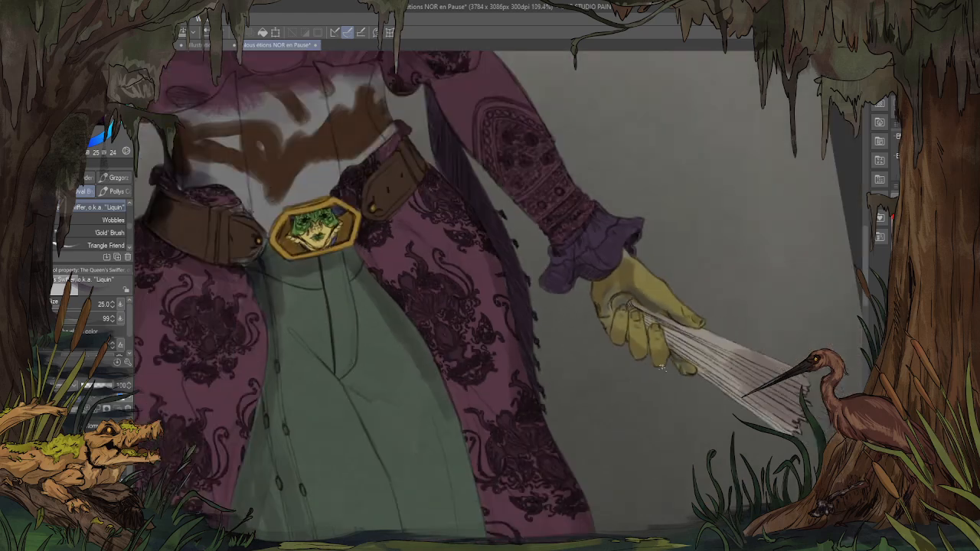
Step: Paint dark brown over the grey gaps across the corset's middle and its side beneath the blouse
scroll(375, 204, "down", 4)
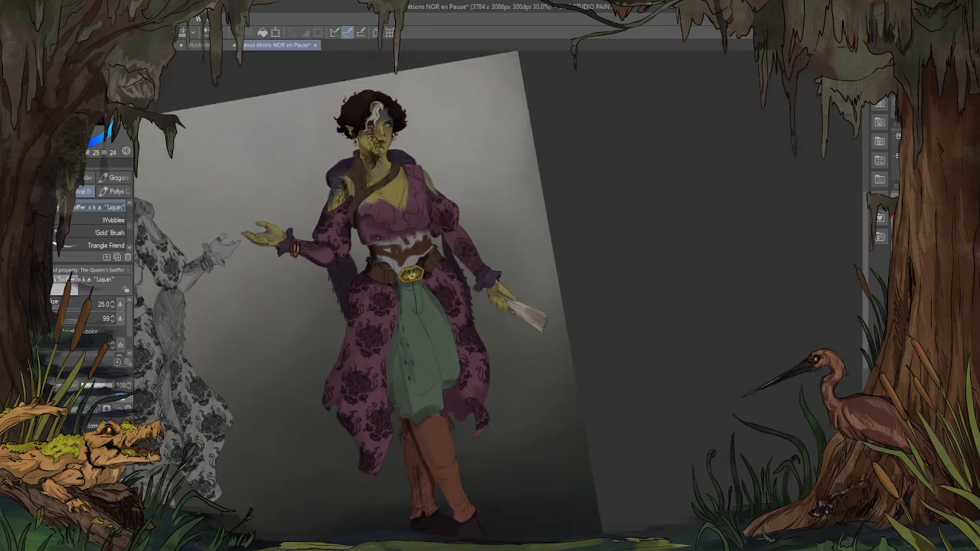
scroll(389, 250, "up", 5)
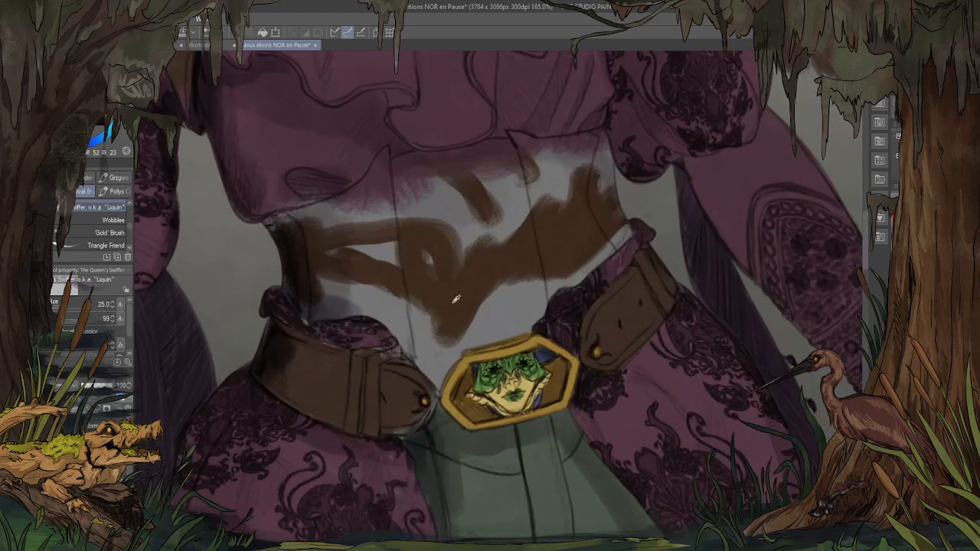
key("bracketright")
key("bracketright")
mouse_move(583, 180)
left_mouse_down()
mouse_move(473, 247)
mouse_move(514, 188)
mouse_move(482, 176)
mouse_move(502, 157)
mouse_move(398, 172)
mouse_move(410, 158)
mouse_move(379, 203)
mouse_move(379, 191)
mouse_move(287, 223)
left_mouse_up()
mouse_move(369, 290)
left_mouse_down()
mouse_move(437, 341)
mouse_move(376, 295)
mouse_move(399, 311)
mouse_move(325, 285)
mouse_move(370, 299)
mouse_move(366, 274)
mouse_move(328, 261)
mouse_move(357, 251)
mouse_move(401, 297)
mouse_move(371, 235)
mouse_move(343, 230)
mouse_move(373, 222)
mouse_move(397, 254)
mouse_move(411, 235)
mouse_move(386, 189)
mouse_move(314, 210)
left_mouse_up()
mouse_move(483, 166)
left_mouse_down()
mouse_move(528, 257)
mouse_move(545, 261)
left_mouse_up()
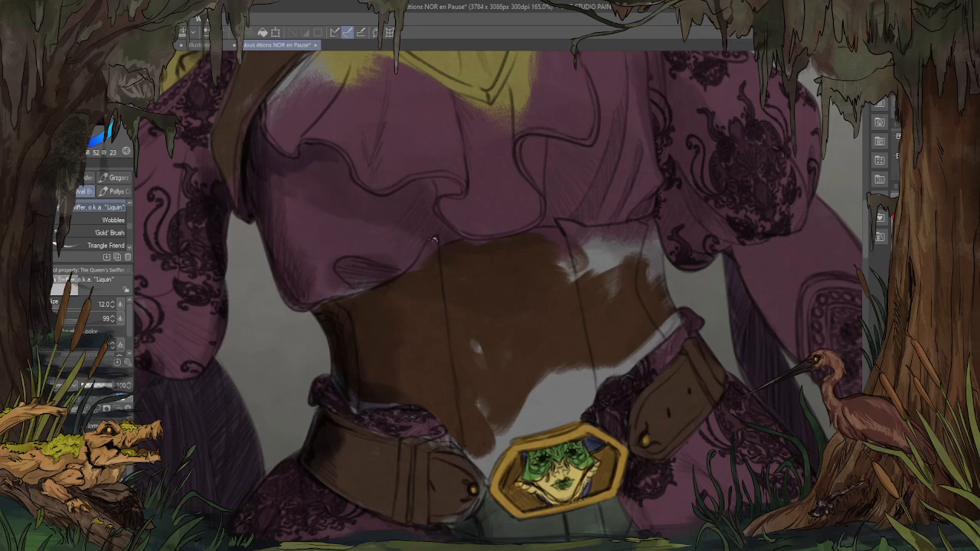
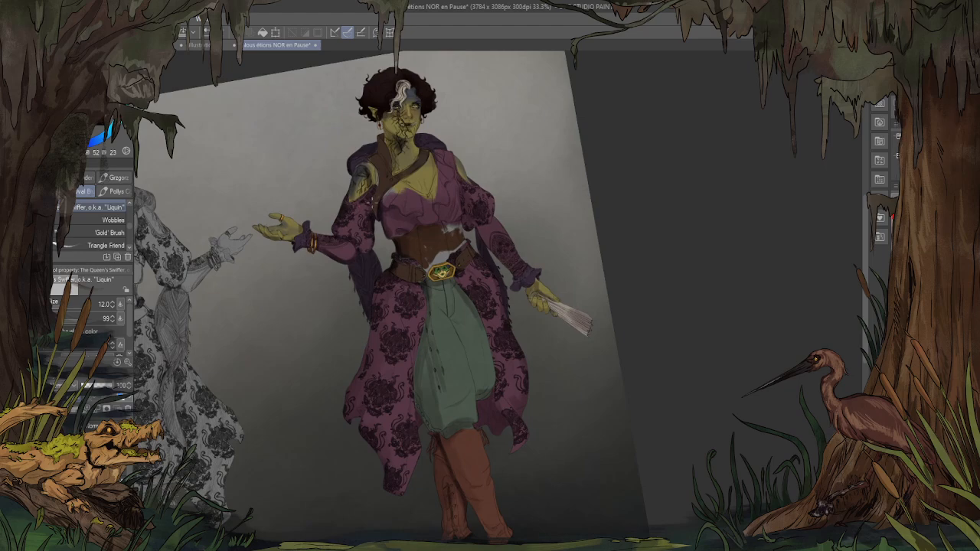
Step: Cover the grey lower corset above the buckle and along the belt with dark brown, raising the brush size to 30
scroll(454, 253, "up", 6)
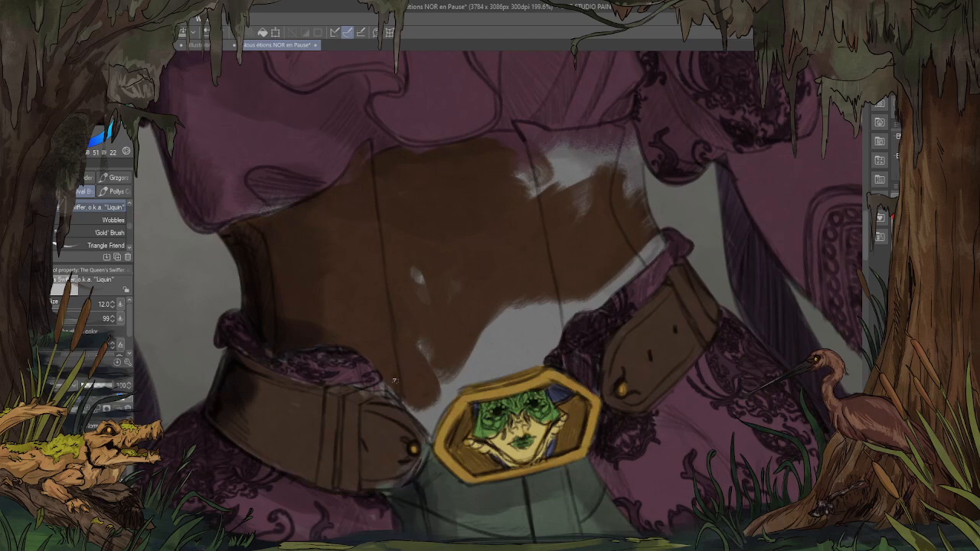
mouse_move(387, 389)
left_mouse_down()
mouse_move(428, 429)
mouse_move(440, 388)
mouse_move(448, 410)
mouse_move(460, 381)
left_mouse_up()
key("]")
key("]")
key("]")
key("]")
key("]")
left_click_drag(429, 265, 415, 290)
mouse_move(429, 337)
left_mouse_down()
mouse_move(429, 367)
mouse_move(469, 358)
mouse_move(445, 394)
mouse_move(484, 360)
mouse_move(532, 359)
left_mouse_up()
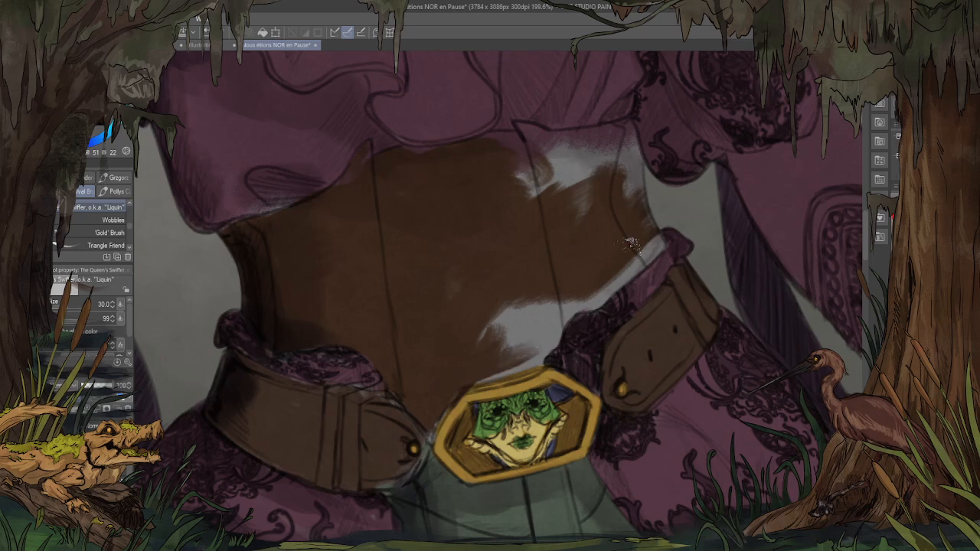
mouse_move(632, 247)
left_mouse_down()
mouse_move(662, 229)
mouse_move(601, 290)
mouse_move(568, 267)
mouse_move(594, 278)
mouse_move(565, 300)
mouse_move(543, 337)
mouse_move(556, 330)
mouse_move(550, 340)
mouse_move(492, 369)
mouse_move(511, 365)
mouse_move(552, 320)
mouse_move(540, 296)
mouse_move(517, 306)
mouse_move(501, 286)
left_mouse_up()
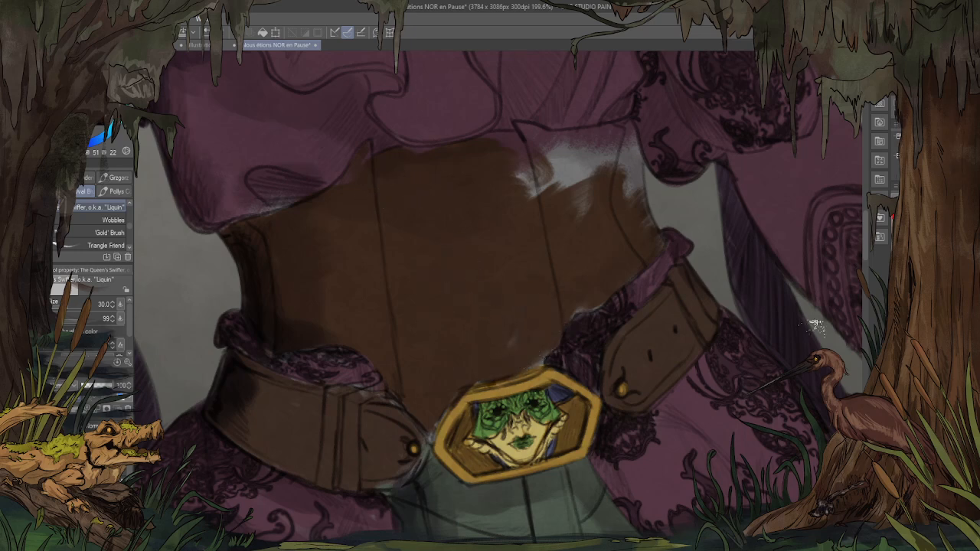
Step: Paint the corset's upper edge beneath the blouse and along the waist beside the fan-holding arm dark brown at brush size 17
key("bracketleft")
key("bracketleft")
key("bracketleft")
key("bracketleft")
key("bracketleft")
scroll(572, 202, "up", 3)
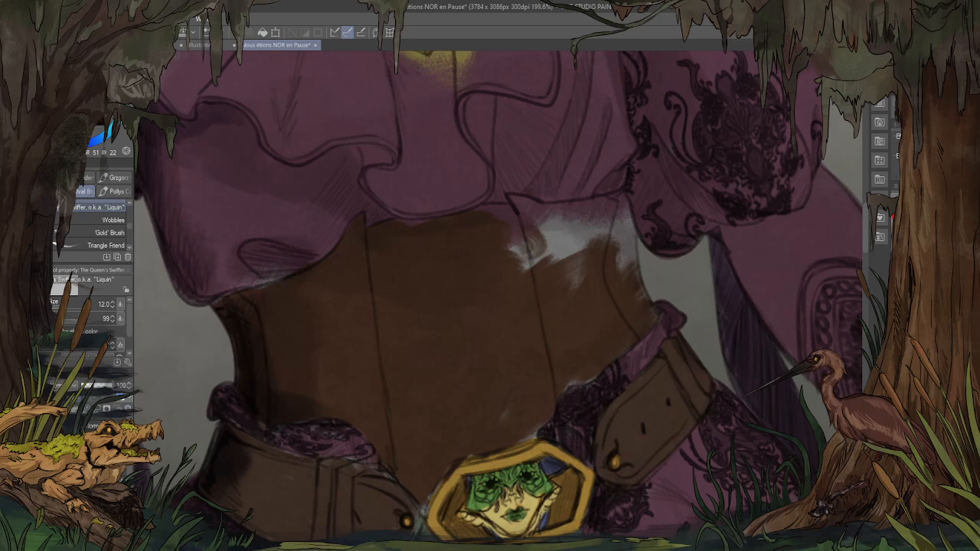
key("bracketright")
key("bracketright")
key("bracketright")
key("bracketright")
left_click_drag(503, 293, 581, 228)
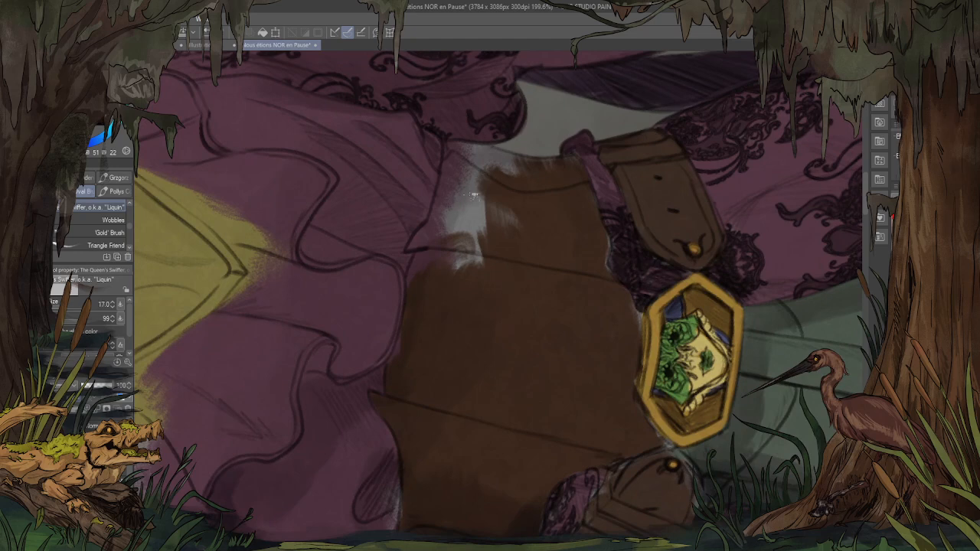
mouse_move(473, 195)
left_mouse_down()
mouse_move(441, 245)
mouse_move(421, 255)
left_mouse_up()
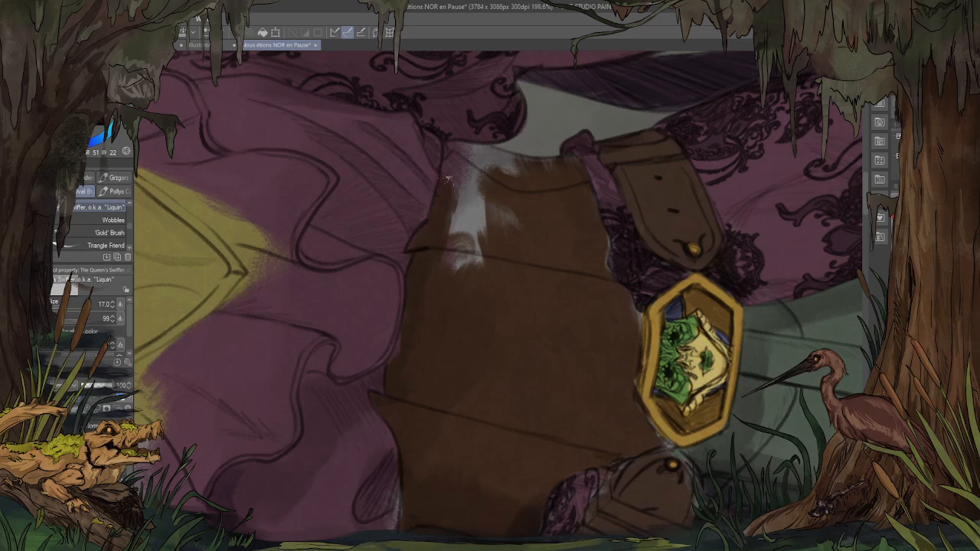
mouse_move(447, 178)
left_mouse_down()
mouse_move(456, 151)
mouse_move(506, 152)
mouse_move(473, 146)
mouse_move(478, 210)
mouse_move(498, 230)
mouse_move(545, 148)
left_mouse_up()
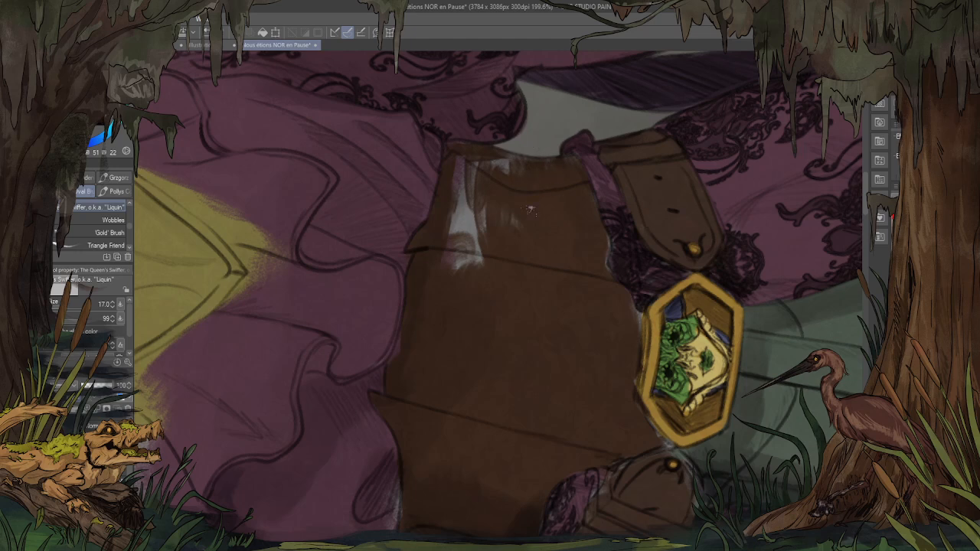
Step: Fill the remaining grey patch at the corset's upper corner with dark brown at brush size 40
key("bracketright")
key("bracketright")
key("bracketright")
key("bracketright")
mouse_move(504, 267)
left_mouse_down()
mouse_move(493, 210)
mouse_move(457, 212)
mouse_move(489, 183)
mouse_move(512, 181)
mouse_move(468, 157)
left_mouse_up()
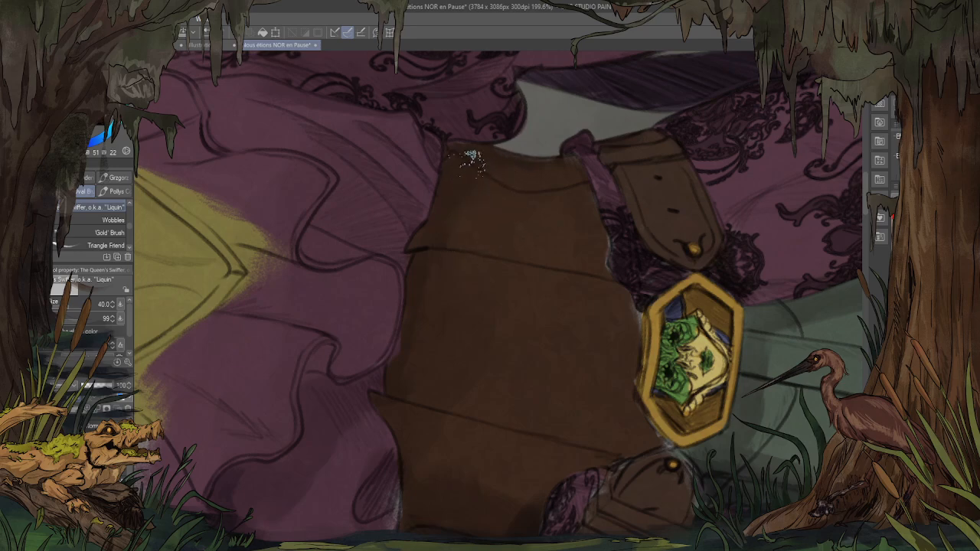
Step: Paint the blouse ruffle around the neckline and the blouse edge around the vein-covered shoulder purple, reducing the brush size to 25
scroll(440, 277, "down", 1)
scroll(439, 277, "down", 2)
left_click_drag(439, 277, 494, 248)
scroll(388, 94, "up", 1)
scroll(389, 95, "up", 2)
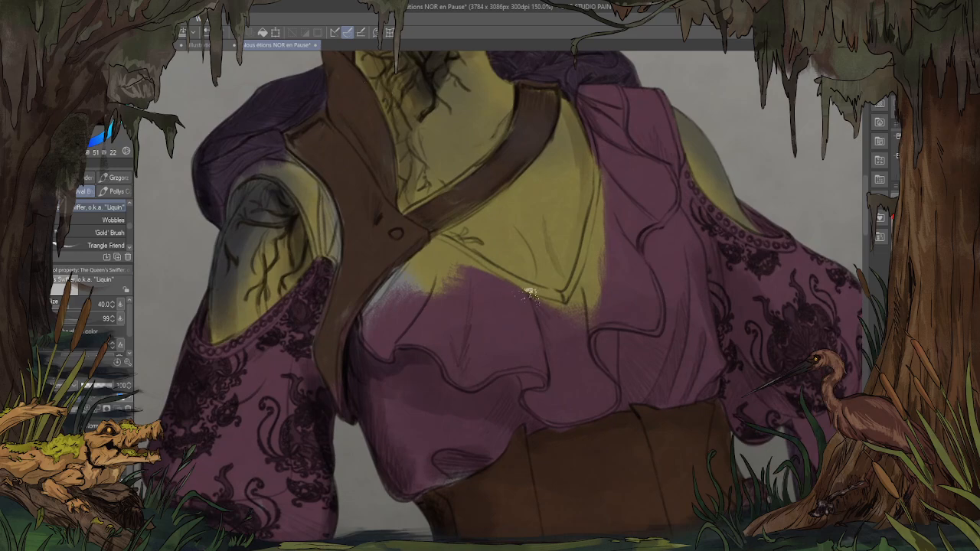
mouse_move(613, 193)
left_mouse_down()
mouse_move(595, 245)
mouse_move(614, 179)
mouse_move(612, 138)
mouse_move(605, 143)
mouse_move(590, 233)
mouse_move(614, 138)
mouse_move(607, 203)
mouse_move(608, 162)
left_mouse_up()
mouse_move(601, 261)
left_mouse_down()
mouse_move(593, 295)
mouse_move(600, 289)
mouse_move(576, 314)
mouse_move(597, 259)
mouse_move(591, 284)
left_mouse_up()
mouse_move(463, 275)
left_mouse_down()
mouse_move(443, 260)
mouse_move(529, 287)
mouse_move(480, 263)
mouse_move(567, 298)
mouse_move(470, 256)
mouse_move(472, 269)
mouse_move(431, 225)
mouse_move(401, 311)
mouse_move(401, 294)
mouse_move(373, 315)
mouse_move(438, 247)
mouse_move(470, 262)
mouse_move(458, 247)
mouse_move(467, 254)
mouse_move(435, 269)
mouse_move(437, 308)
mouse_move(413, 284)
left_mouse_up()
left_click_drag(328, 236, 453, 302)
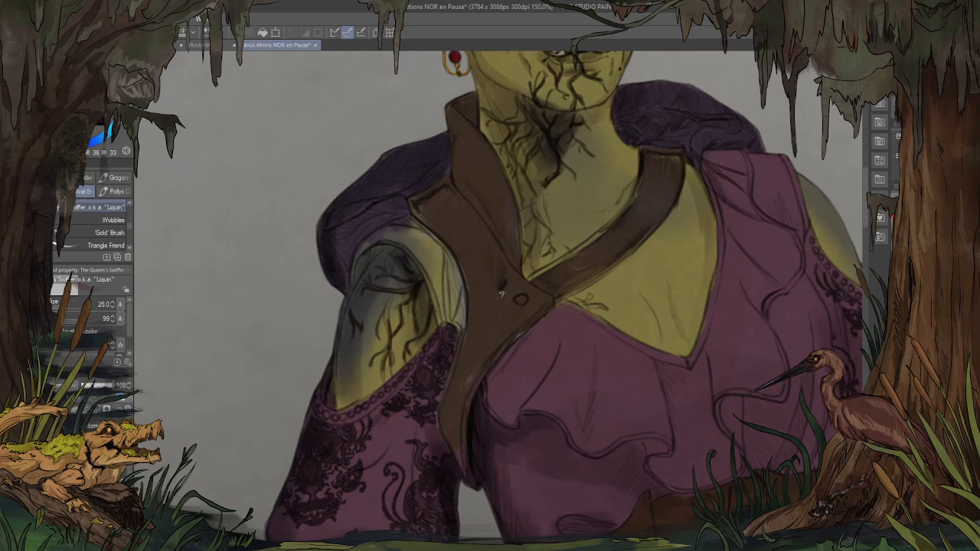
mouse_move(384, 241)
left_mouse_down()
mouse_move(359, 267)
mouse_move(400, 227)
mouse_move(368, 246)
mouse_move(429, 214)
mouse_move(380, 249)
mouse_move(380, 240)
mouse_move(432, 259)
mouse_move(402, 229)
mouse_move(402, 221)
mouse_move(430, 245)
mouse_move(407, 202)
mouse_move(422, 223)
mouse_move(415, 231)
mouse_move(429, 239)
mouse_move(424, 228)
mouse_move(456, 264)
mouse_move(448, 252)
mouse_move(459, 304)
mouse_move(424, 221)
mouse_move(454, 289)
left_mouse_up()
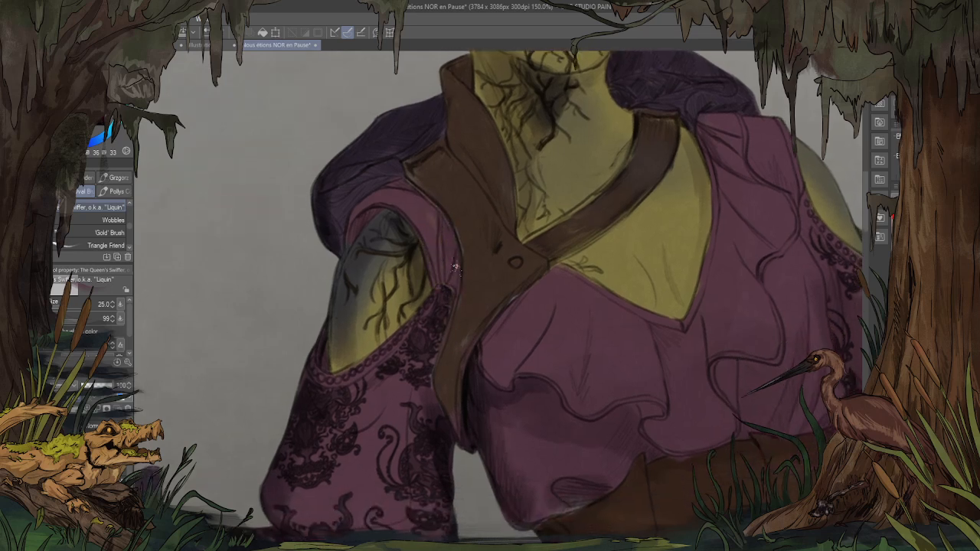
Step: Compare the flat colours across the whole figure, from the hair and upper body down to the trousers and boots
scroll(408, 245, "down", 6)
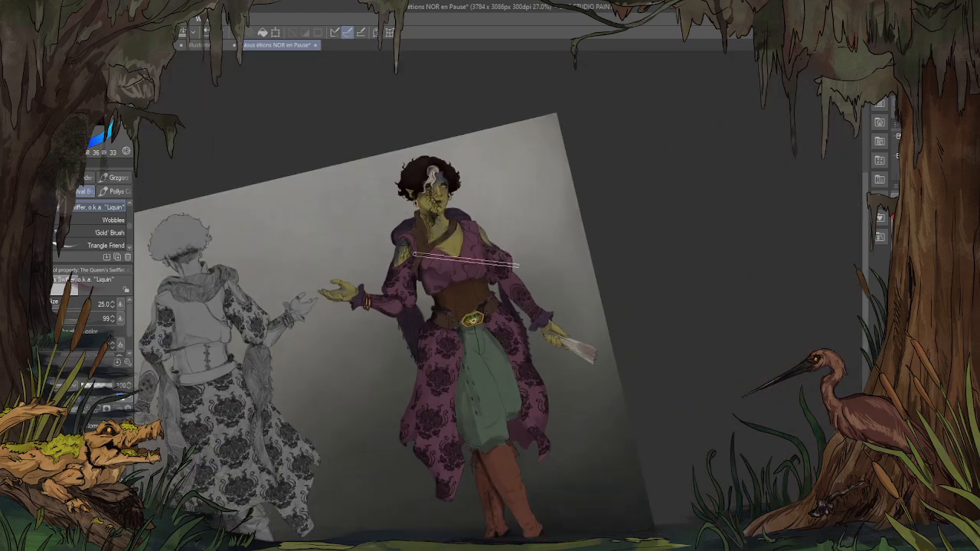
left_click_drag(519, 268, 528, 264)
scroll(474, 107, "down", 2)
scroll(465, 365, "up", 2)
scroll(405, 438, "up", 2)
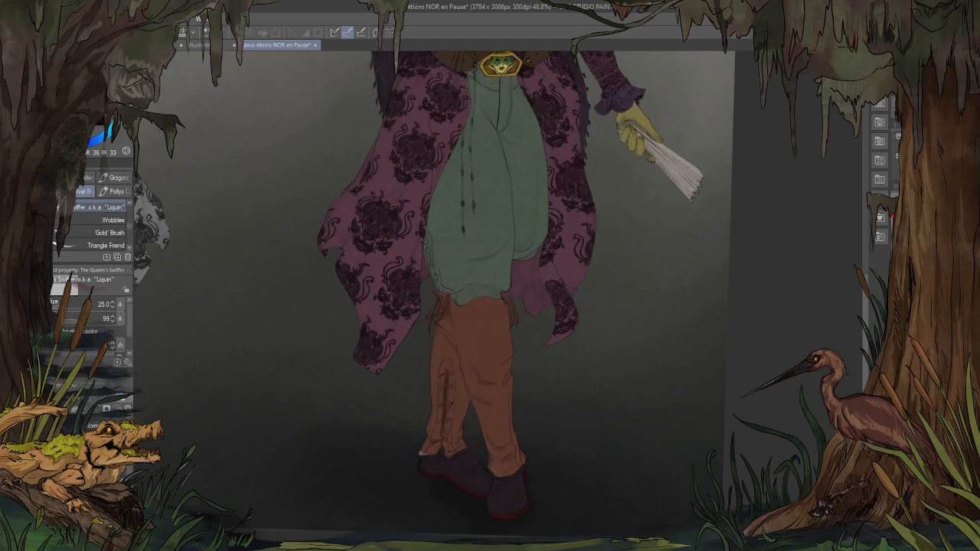
scroll(471, 222, "down", 1)
scroll(469, 221, "up", 2)
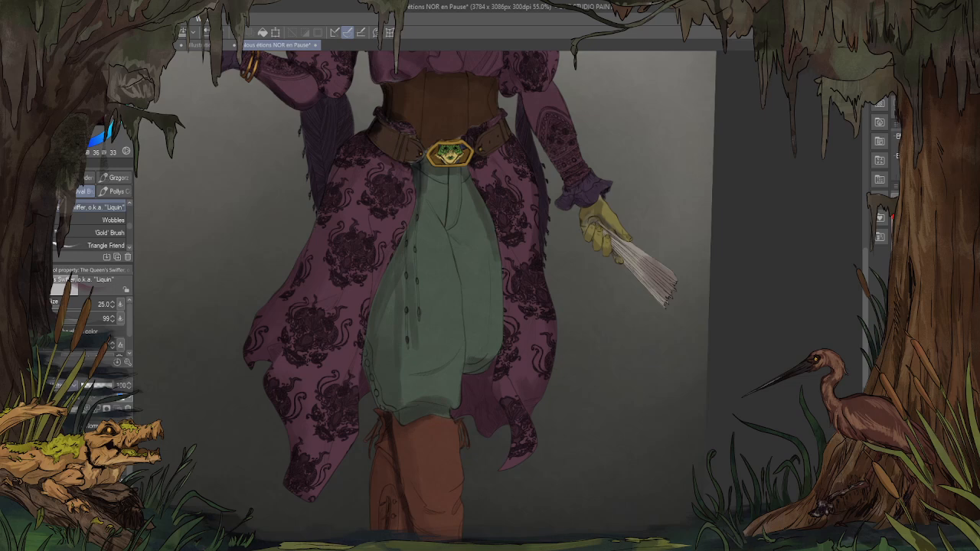
key("x")
scroll(108, 227, "up", 2)
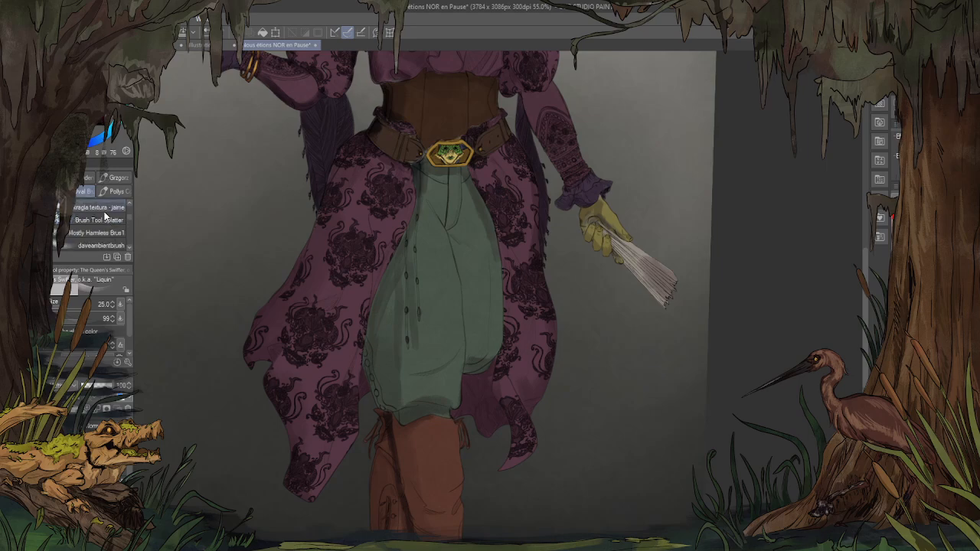
scroll(286, 311, "down", 2)
scroll(295, 315, "down", 2)
scroll(322, 112, "up", 5)
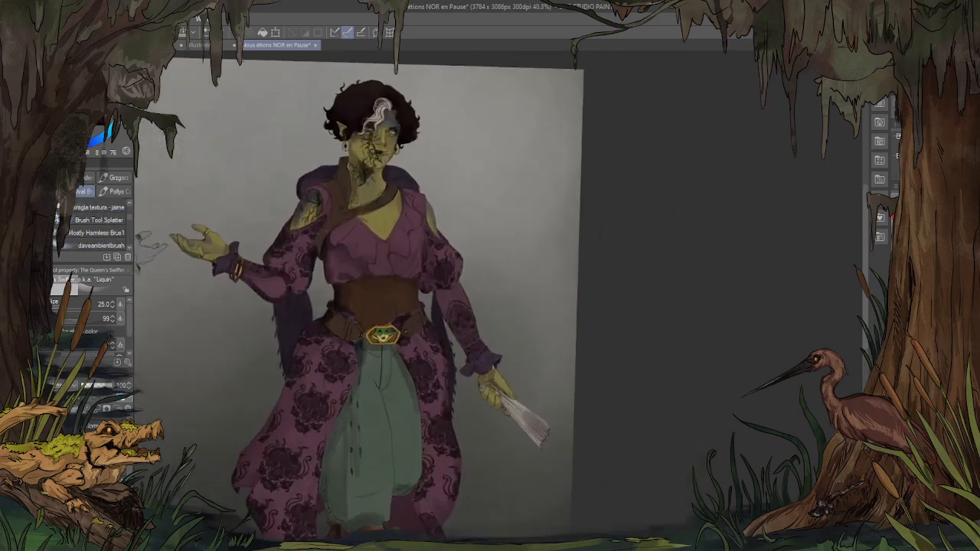
Step: Mirror the canvas view around the character's face and reduce the brush size to 20
left_click_drag(279, 73, 437, 109)
scroll(437, 109, "down", 1)
scroll(647, 122, "up", 3)
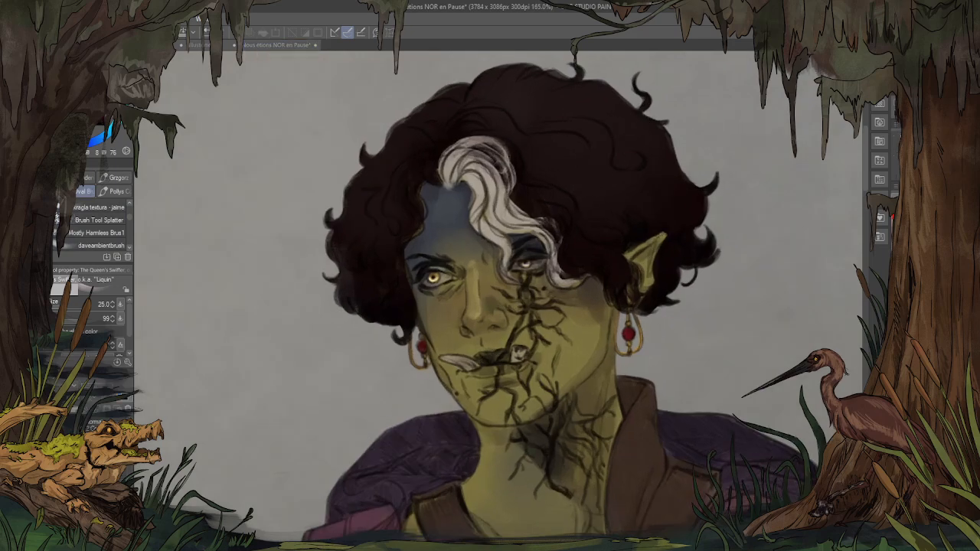
left_click(270, 276)
scroll(496, 319, "up", 1)
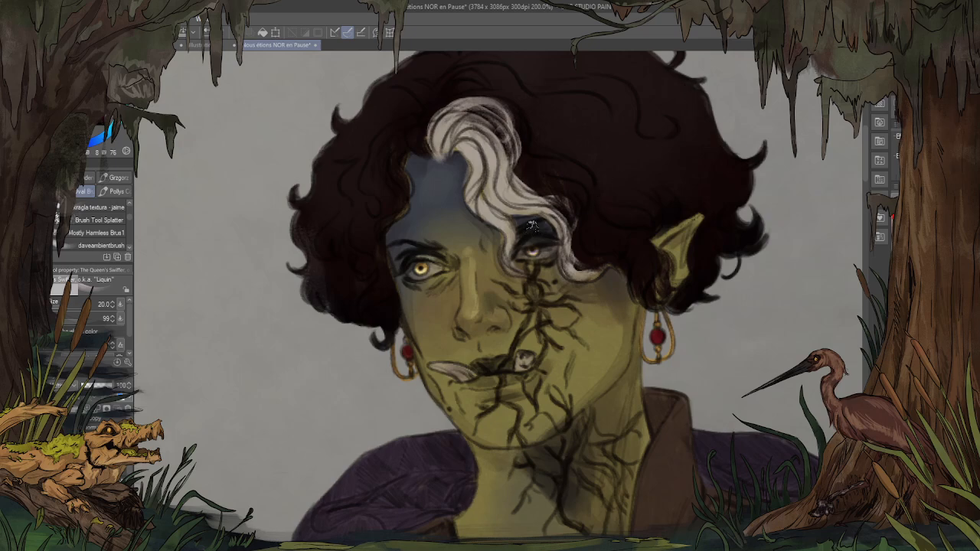
left_click_drag(544, 227, 549, 226)
mouse_move(460, 299)
left_mouse_down()
mouse_move(432, 387)
mouse_move(504, 259)
left_mouse_up()
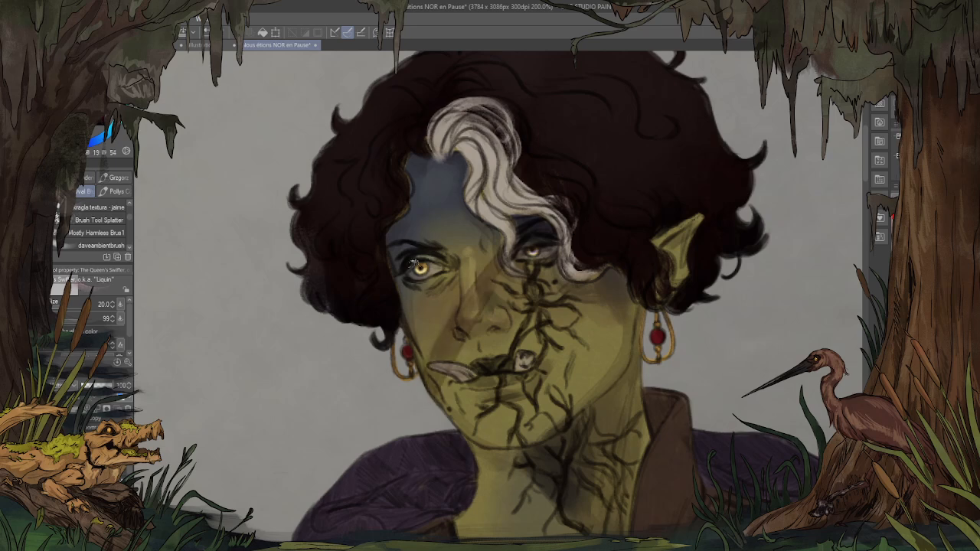
mouse_move(414, 263)
left_mouse_down()
mouse_move(452, 368)
mouse_move(471, 375)
left_mouse_up()
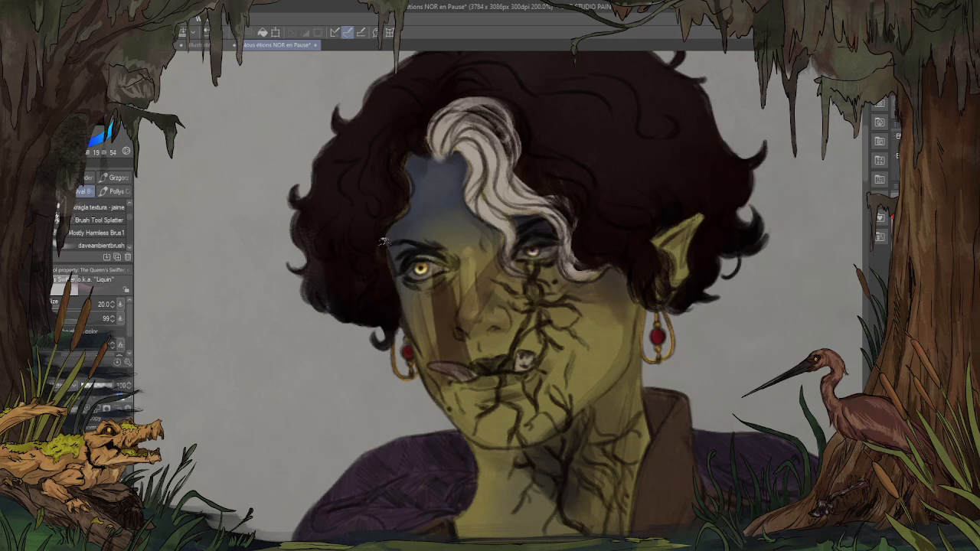
mouse_move(419, 291)
left_mouse_down()
mouse_move(475, 352)
mouse_move(452, 340)
mouse_move(458, 292)
left_mouse_up()
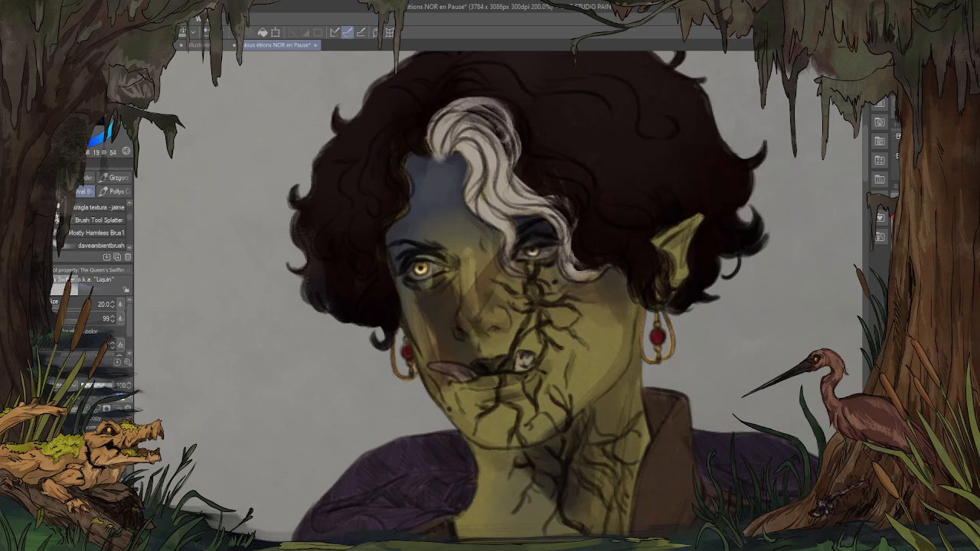
key("ctrl+z")
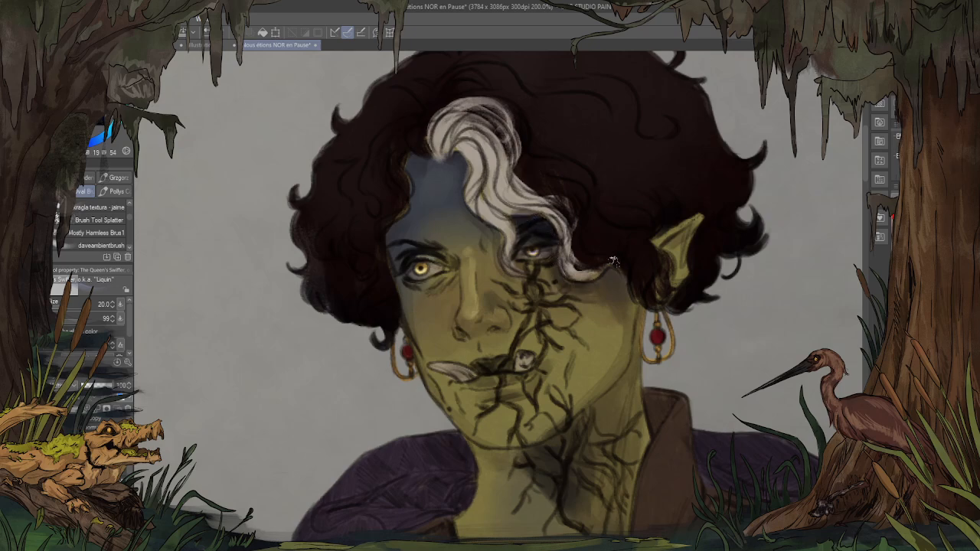
Step: Paint shadows on the cheek below the hair near the ear, inside the white hair streak and around both eyes
mouse_move(617, 268)
left_mouse_down()
mouse_move(595, 282)
mouse_move(638, 310)
left_mouse_up()
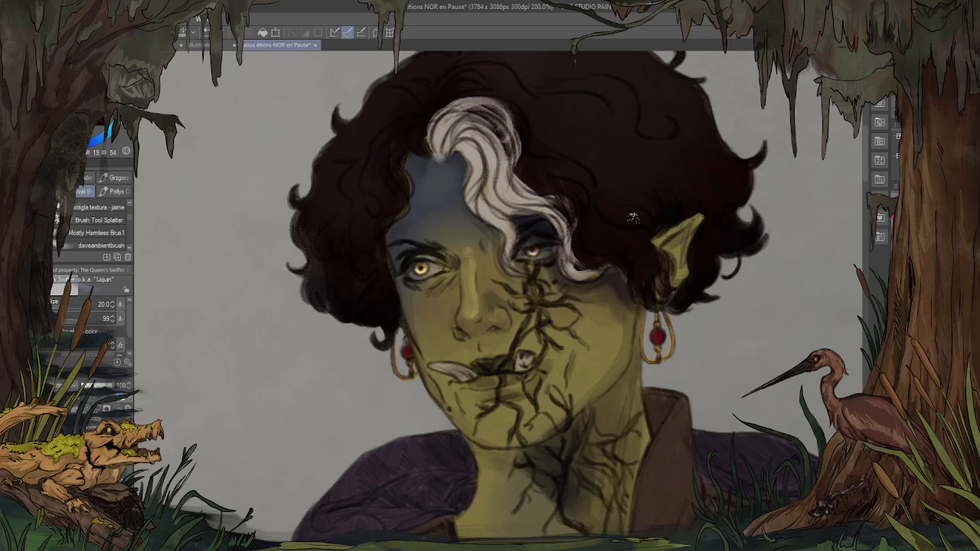
mouse_move(464, 170)
left_mouse_down()
mouse_move(452, 157)
mouse_move(442, 164)
mouse_move(476, 155)
mouse_move(475, 184)
mouse_move(461, 139)
mouse_move(442, 162)
left_mouse_up()
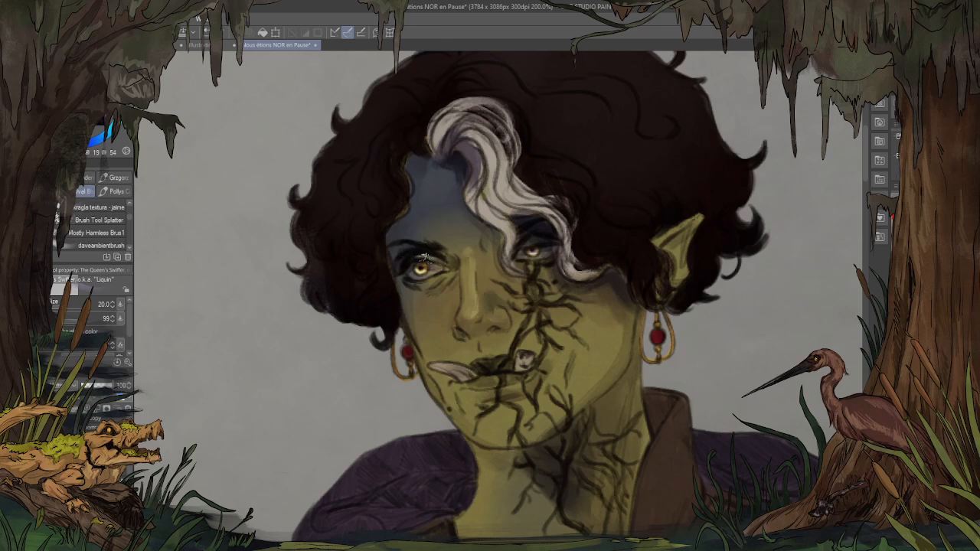
mouse_move(458, 267)
left_mouse_down()
mouse_move(438, 285)
mouse_move(453, 268)
left_mouse_up()
mouse_move(521, 253)
left_mouse_down()
mouse_move(527, 268)
mouse_move(541, 257)
left_mouse_up()
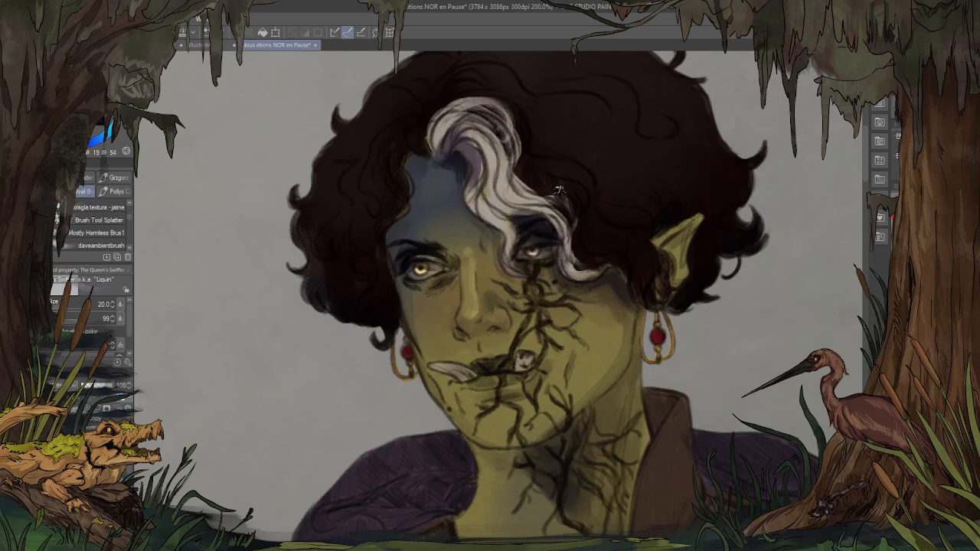
Step: Deepen the shading of the dark curly hair using the Sampled Brush Hair at size 30
scroll(584, 222, "down", 5)
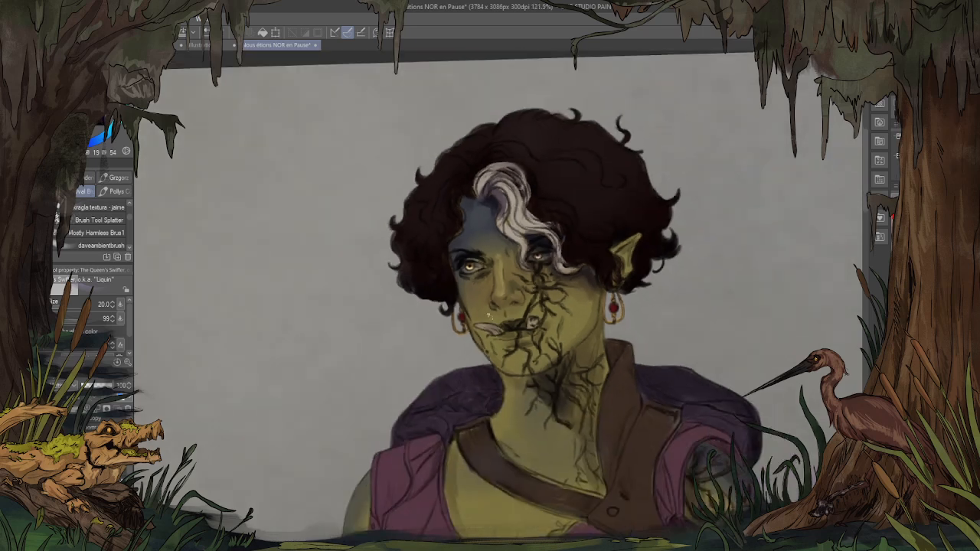
scroll(524, 197, "up", 5)
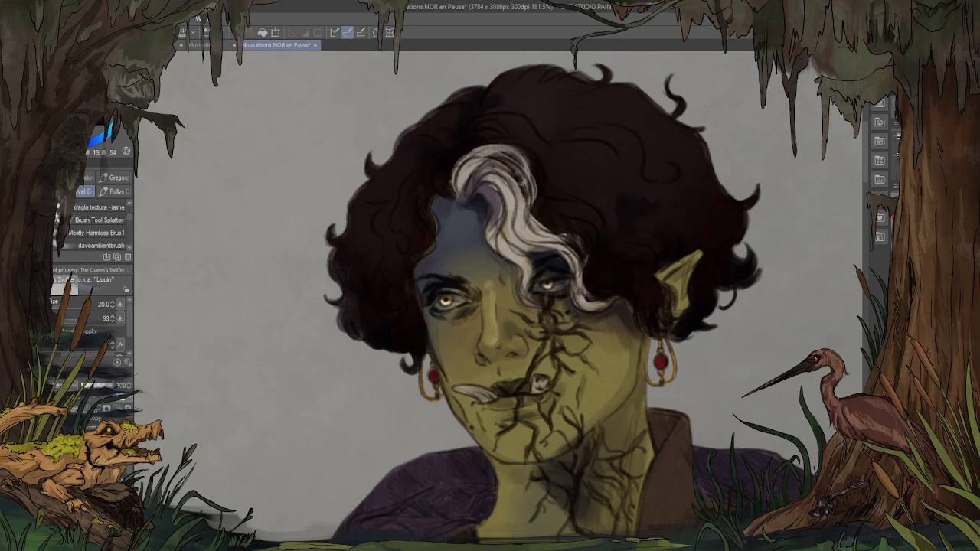
scroll(126, 219, "up", 3)
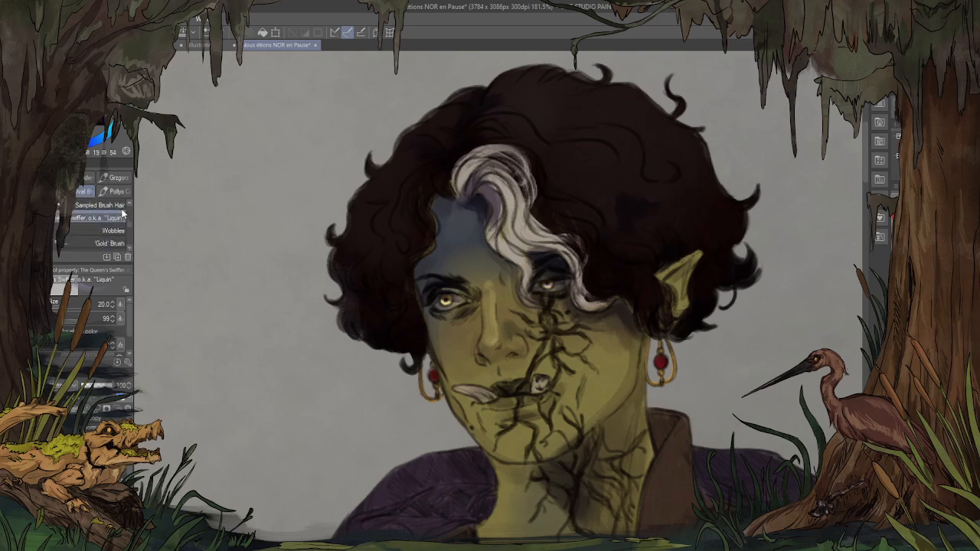
left_click(121, 208)
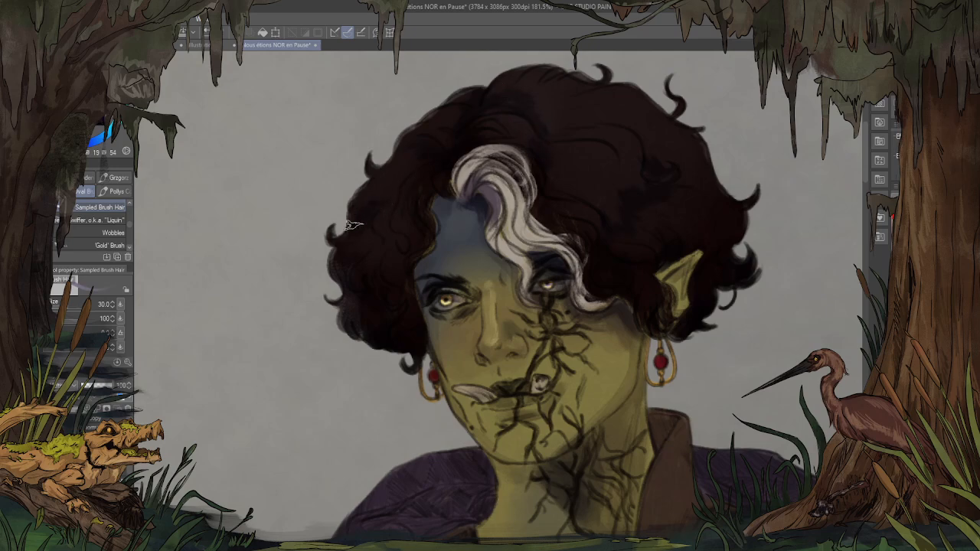
Step: Using The Queen's Swiffer brush at size 50, shade the blouse below the ruffle and the corset's upper edge
scroll(313, 223, "down", 3)
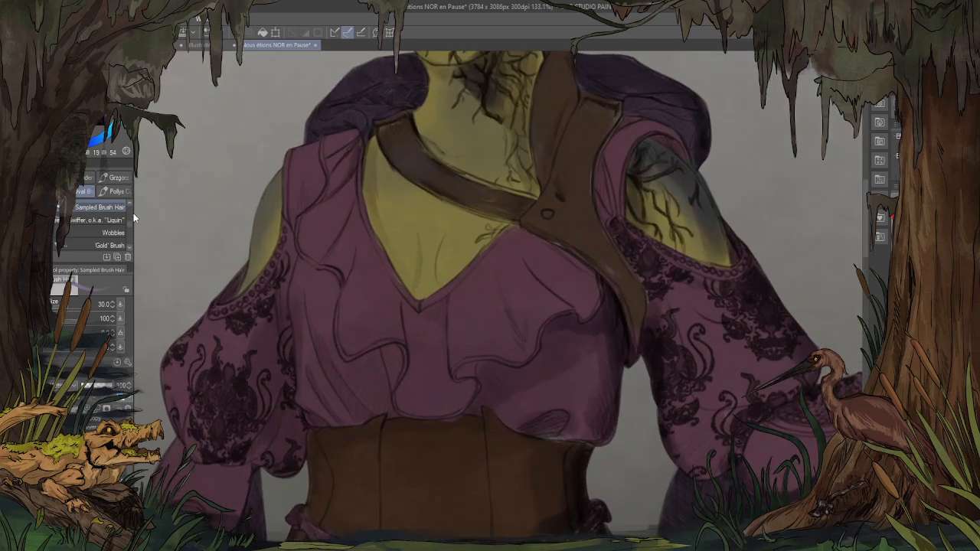
left_click(100, 220)
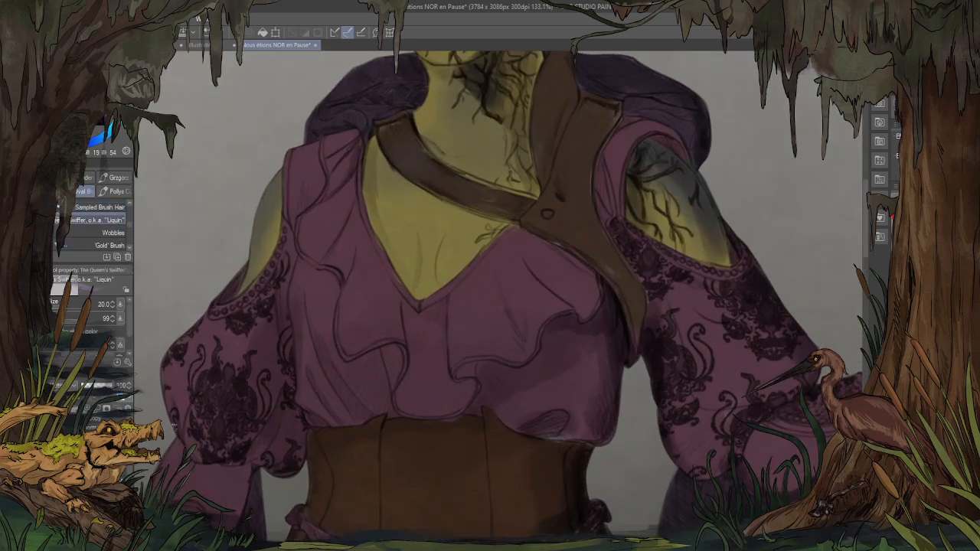
scroll(444, 265, "down", 4)
scroll(332, 451, "up", 3)
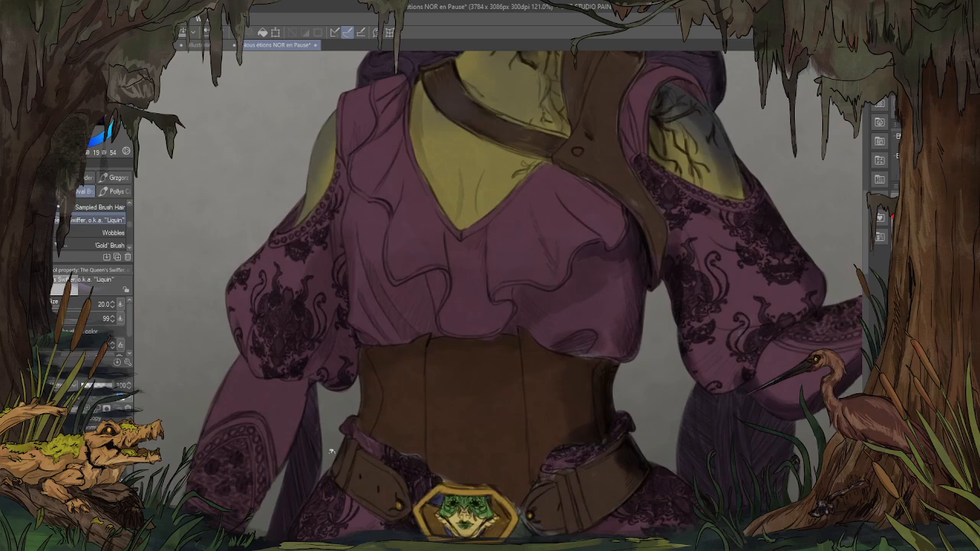
key("]")
key("]")
key("]")
key("]")
key("]")
key("]")
key("]")
key("]")
key("]")
key("]")
key("]")
key("bracketleft")
key("bracketleft")
key("bracketleft")
key("bracketleft")
key("bracketleft")
key("bracketleft")
key("bracketleft")
mouse_move(511, 338)
left_mouse_down()
mouse_move(456, 345)
mouse_move(498, 347)
mouse_move(456, 343)
mouse_move(519, 331)
mouse_move(530, 293)
mouse_move(562, 293)
mouse_move(603, 253)
mouse_move(634, 249)
left_mouse_up()
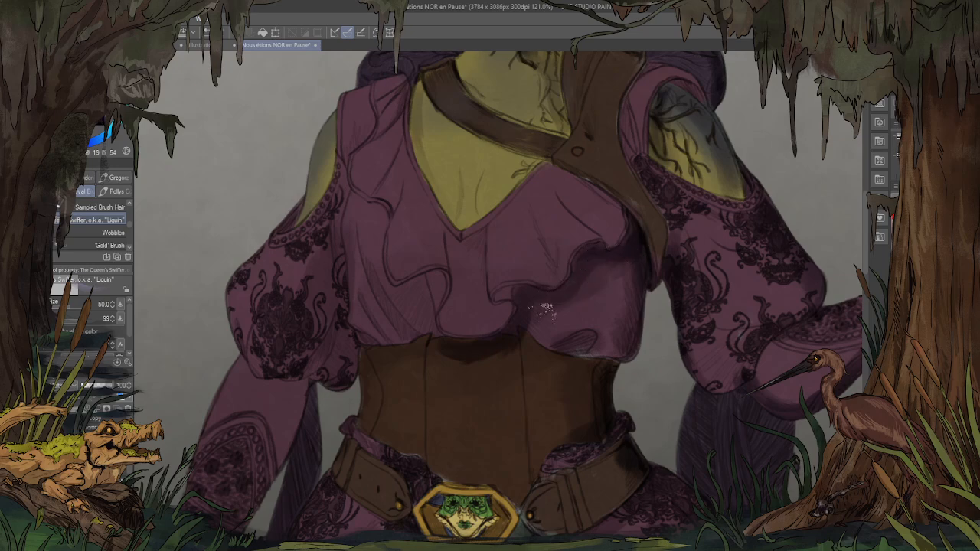
Step: Paint shadows into the blouse's ruffle folds below the neckline, beside the leather strap and along the opposite shoulder
mouse_move(431, 312)
left_mouse_down()
mouse_move(417, 292)
mouse_move(429, 321)
mouse_move(443, 276)
mouse_move(447, 295)
mouse_move(471, 269)
mouse_move(454, 309)
mouse_move(466, 276)
mouse_move(462, 230)
left_mouse_up()
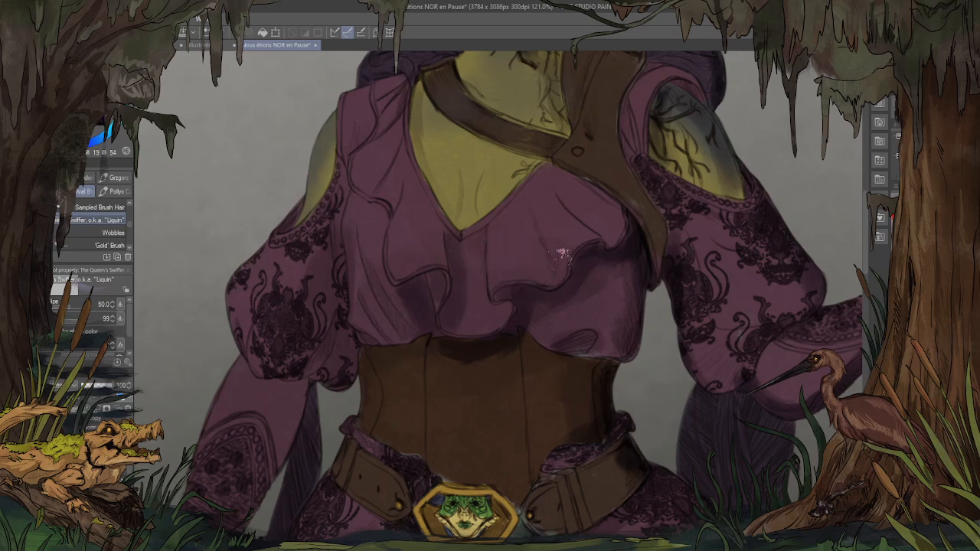
mouse_move(564, 254)
left_mouse_down()
mouse_move(540, 202)
mouse_move(547, 169)
mouse_move(581, 157)
mouse_move(562, 163)
mouse_move(607, 198)
mouse_move(567, 172)
mouse_move(577, 201)
mouse_move(560, 169)
left_mouse_up()
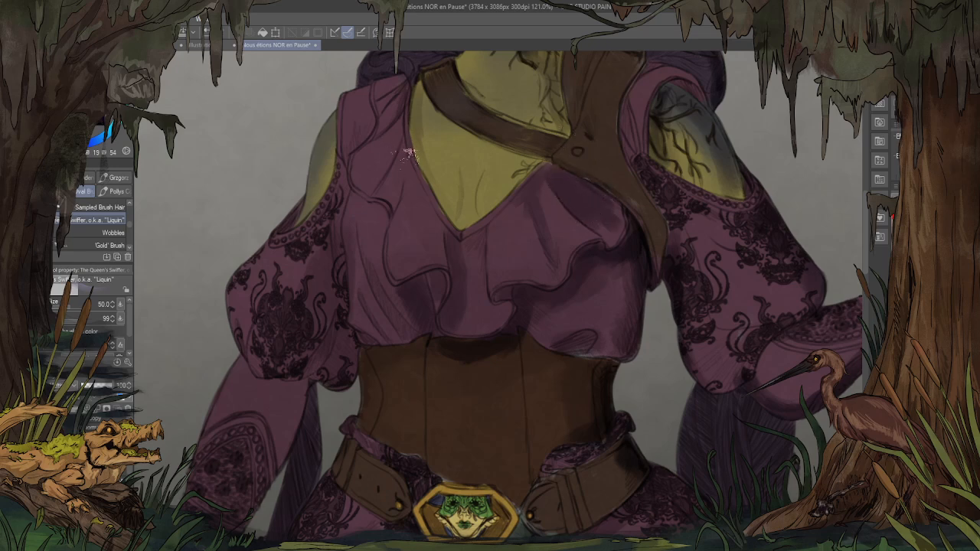
left_click_drag(342, 205, 344, 169)
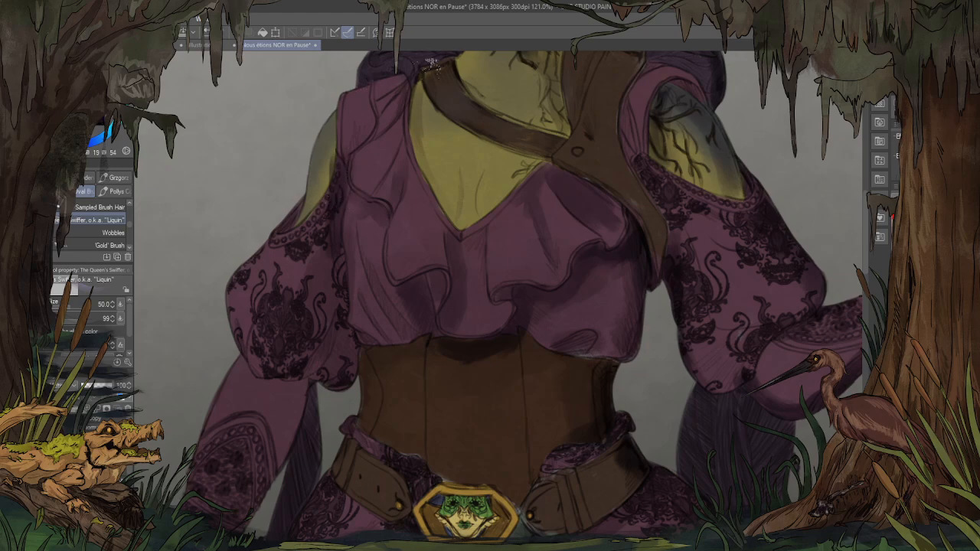
Step: Darken the veined side of the neck under the jaw and shade the leather collar next to it
scroll(431, 62, "up", 5)
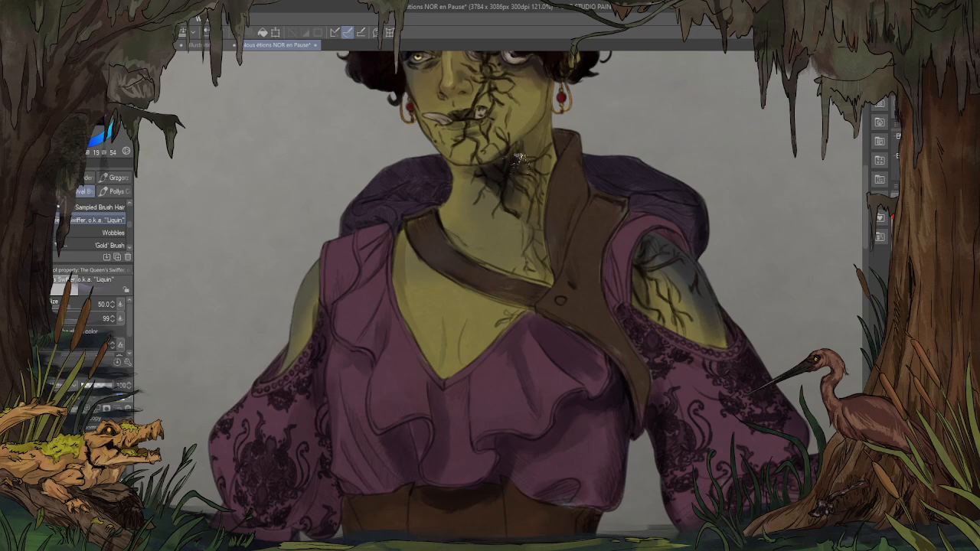
mouse_move(520, 159)
left_mouse_down()
mouse_move(558, 115)
mouse_move(560, 157)
left_mouse_up()
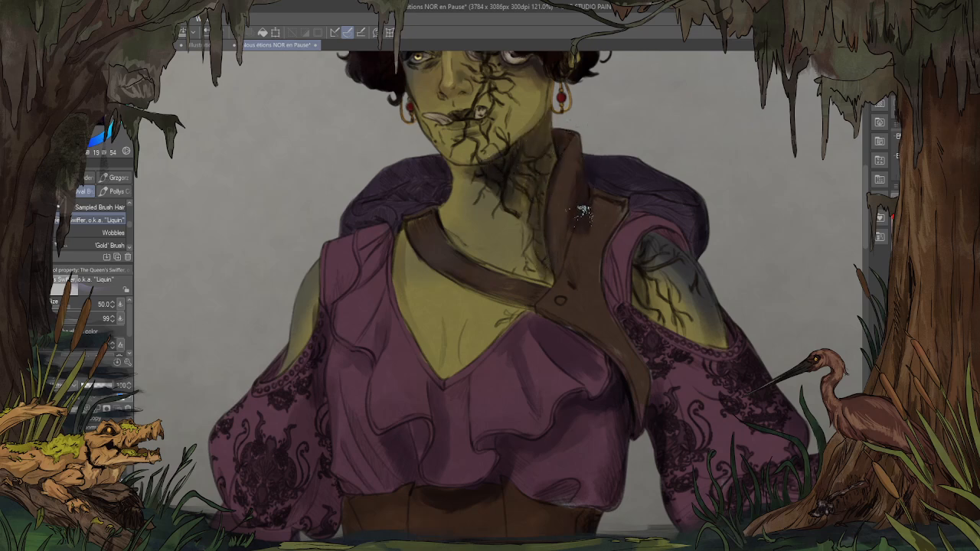
left_click_drag(582, 213, 574, 232)
left_click_drag(624, 196, 615, 210)
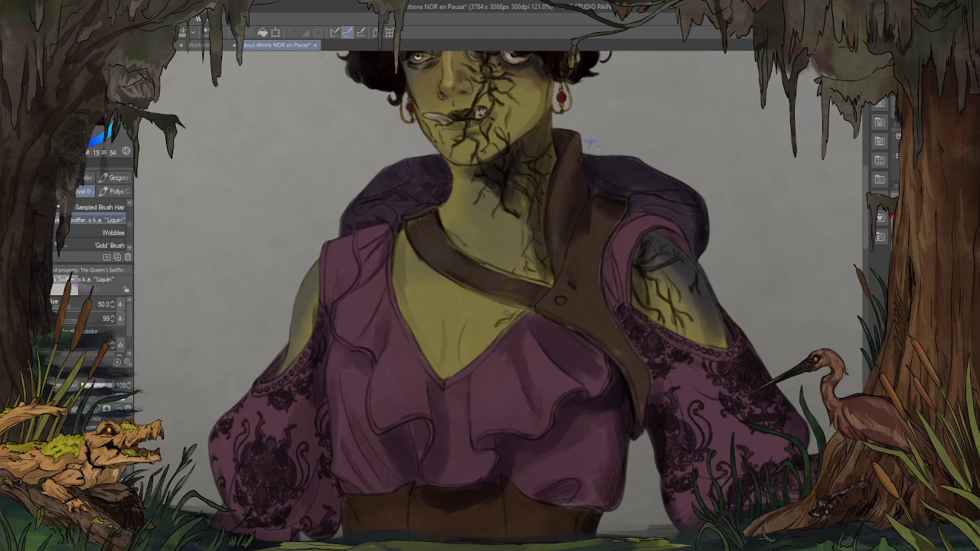
Step: Shade the sleeve beside the gold bracelets and the purple cuff of the outstretched arm with a size 30 brush
scroll(299, 115, "down", 3)
scroll(299, 130, "up", 1)
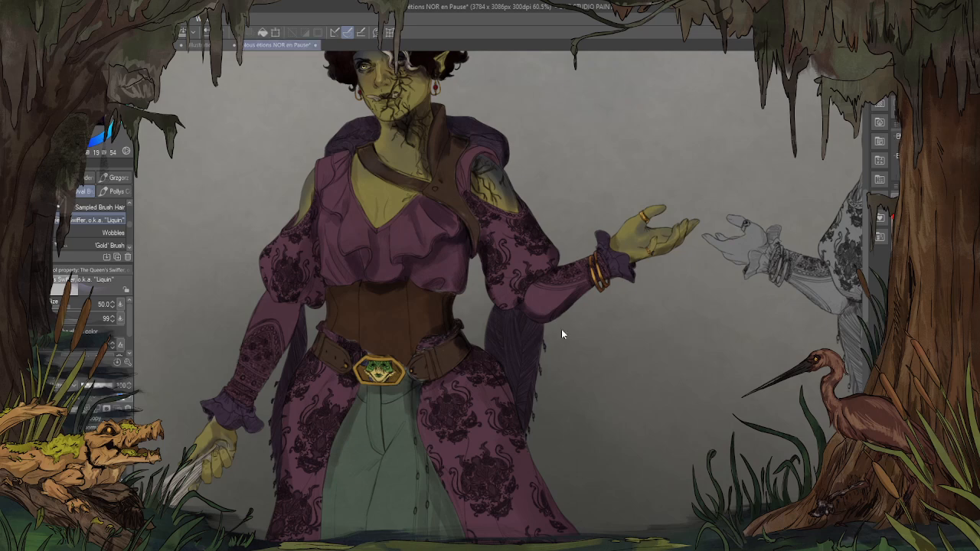
scroll(563, 328, "up", 3)
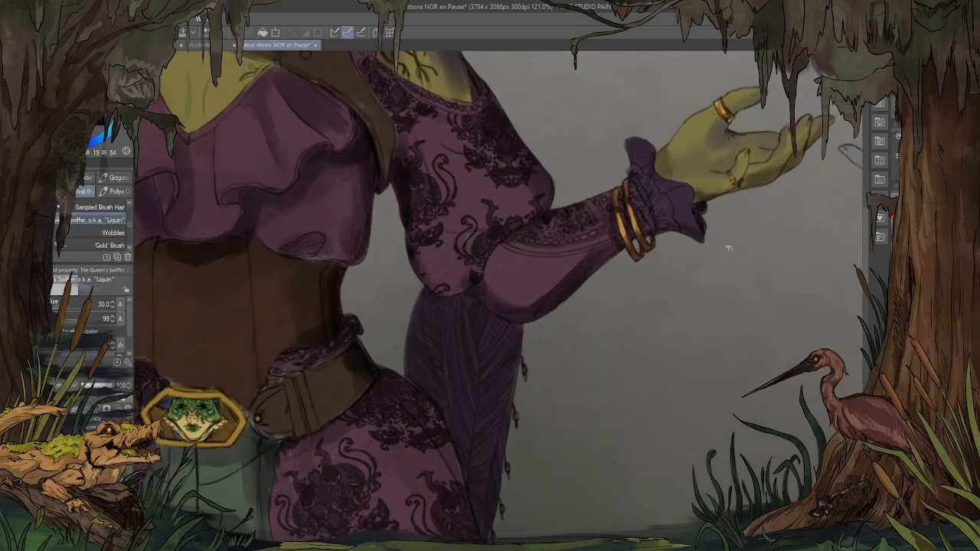
left_click_drag(612, 221, 619, 248)
left_click_drag(639, 201, 657, 243)
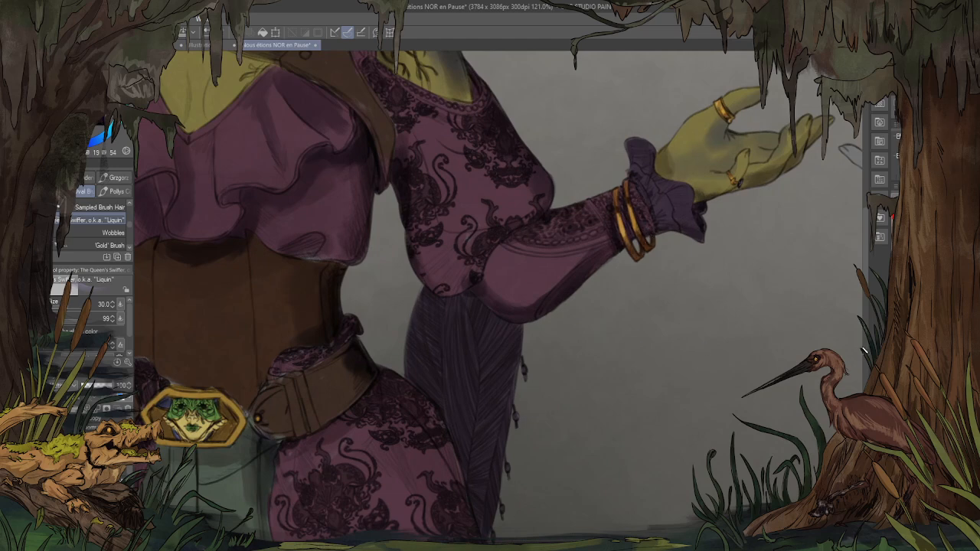
Step: Enlarge the brush to size 70 and shade the underside of the outstretched forearm and the cape below the sleeve
key("bracketright")
key("bracketright")
key("bracketright")
key("bracketright")
left_click_drag(618, 247, 512, 300)
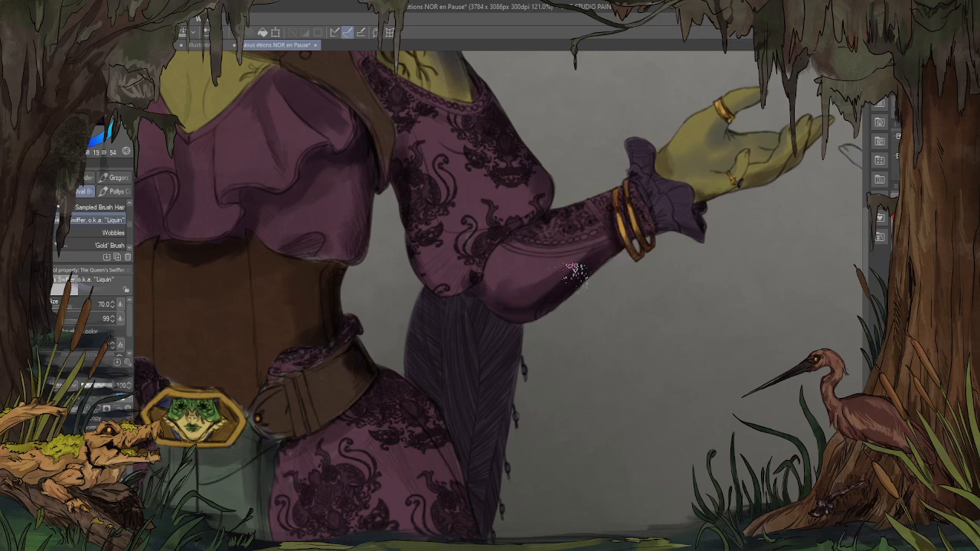
mouse_move(576, 273)
left_mouse_down()
mouse_move(555, 300)
mouse_move(493, 223)
mouse_move(514, 300)
mouse_move(493, 302)
mouse_move(521, 325)
mouse_move(431, 306)
left_mouse_up()
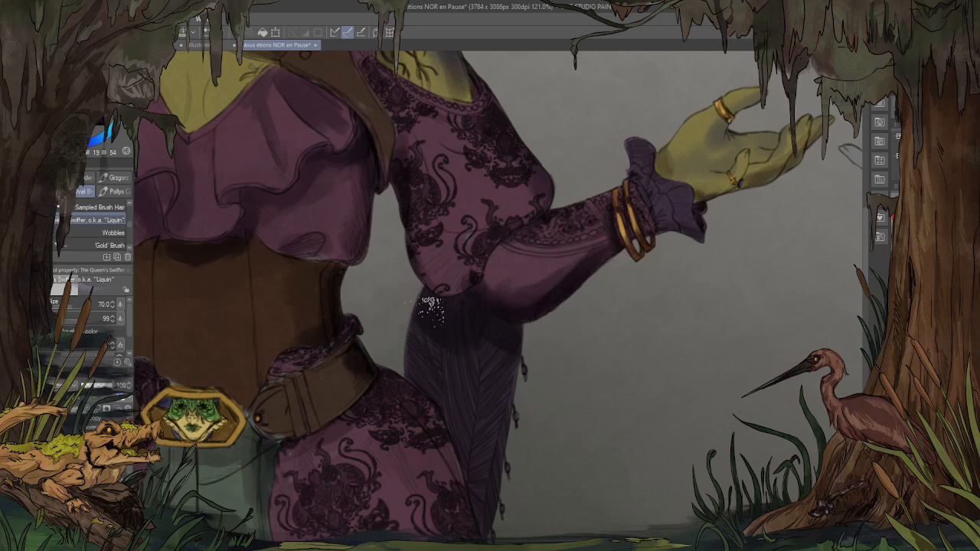
Step: Shade the side of the corset nearest the outstretched arm and the lower fold of the blouse above it
left_click_drag(385, 345, 522, 283)
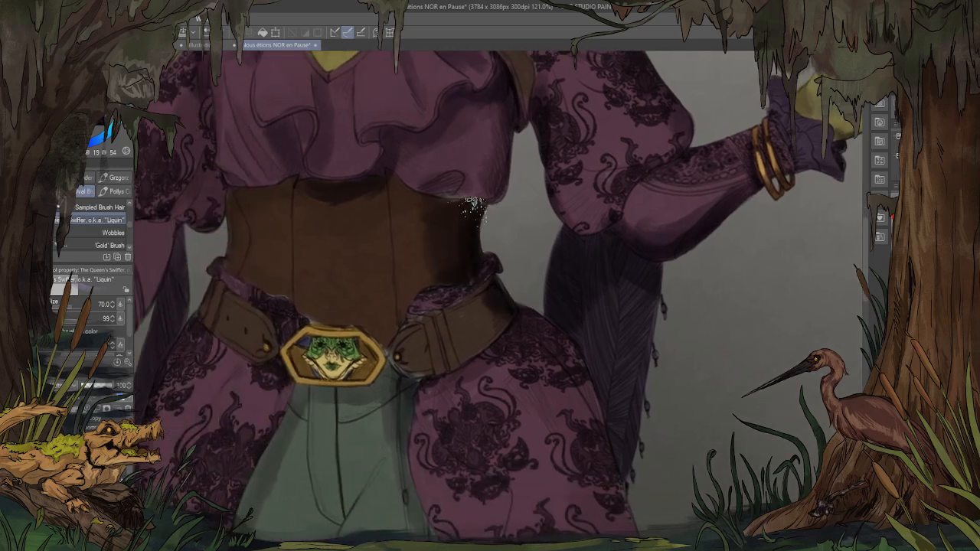
left_click_drag(444, 191, 455, 176)
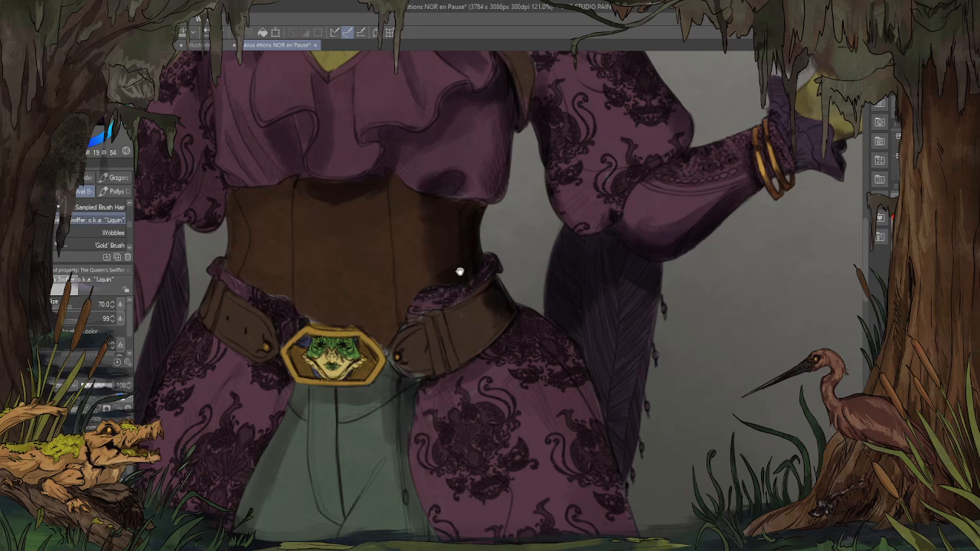
Step: Paint a dark shadow inside the green trousers' hem just above the front boot
left_click_drag(460, 272, 459, 135)
scroll(459, 134, "down", 4)
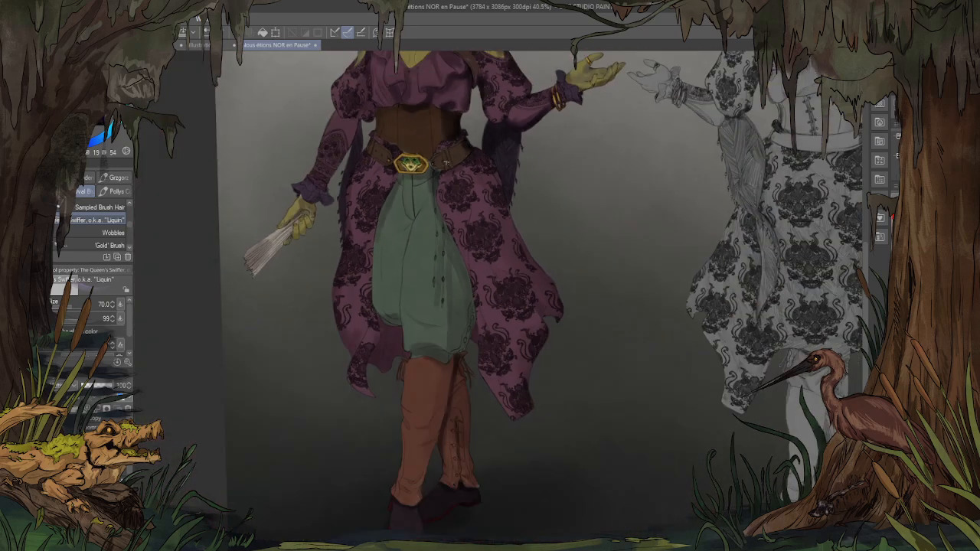
scroll(433, 343, "up", 2)
left_click_drag(507, 280, 509, 341)
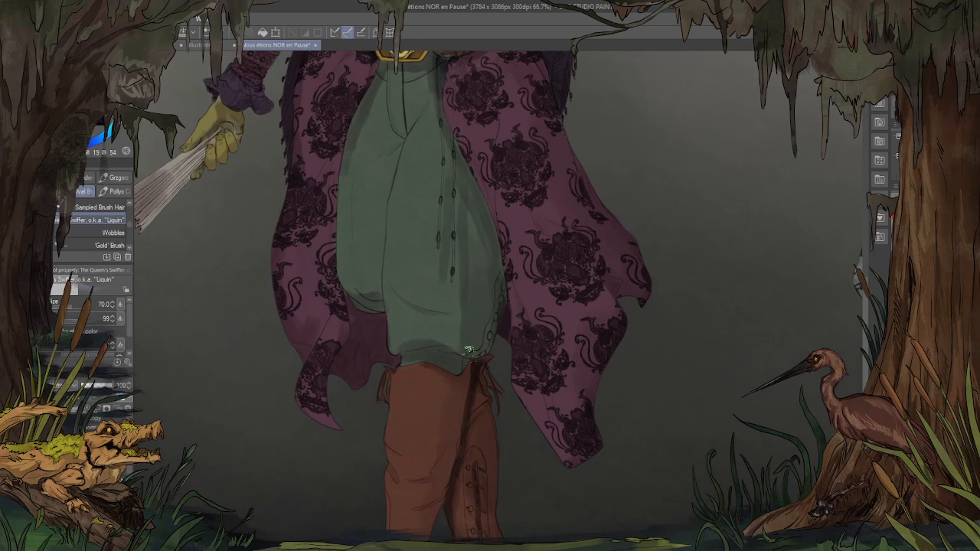
left_click_drag(470, 370, 460, 368)
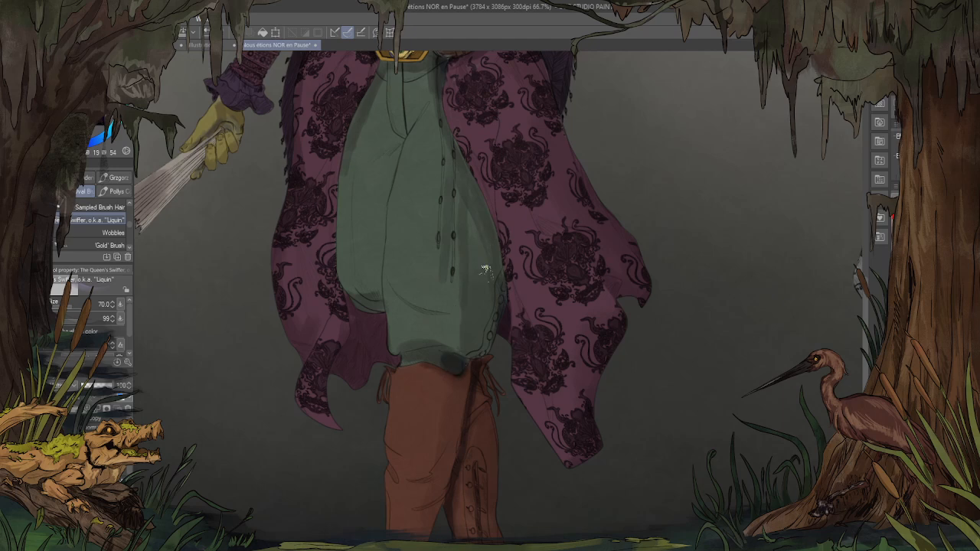
Step: Shade the brown boots' lower folds and extend the dark shadow along the green trousers' hem
left_click_drag(485, 268, 474, 131)
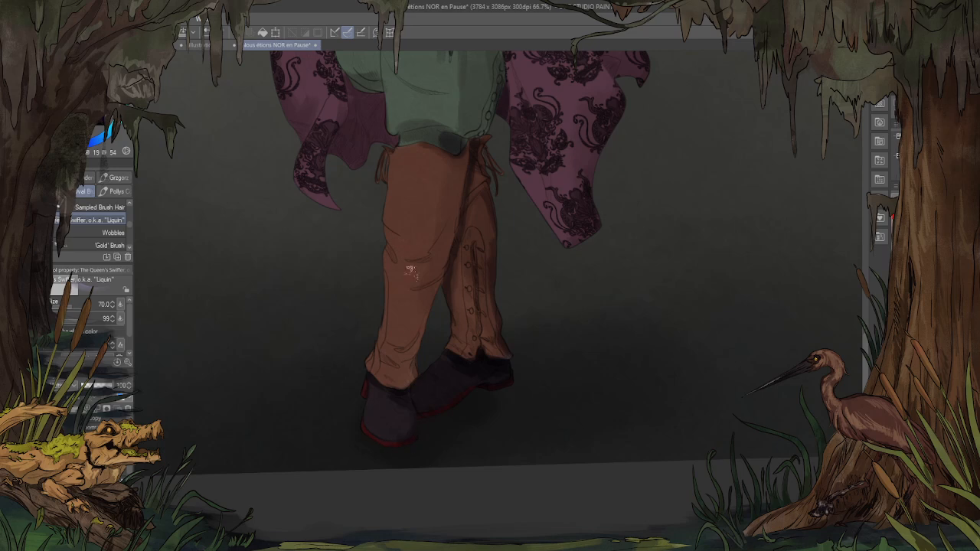
mouse_move(381, 314)
left_mouse_down()
mouse_move(374, 344)
mouse_move(396, 351)
left_mouse_up()
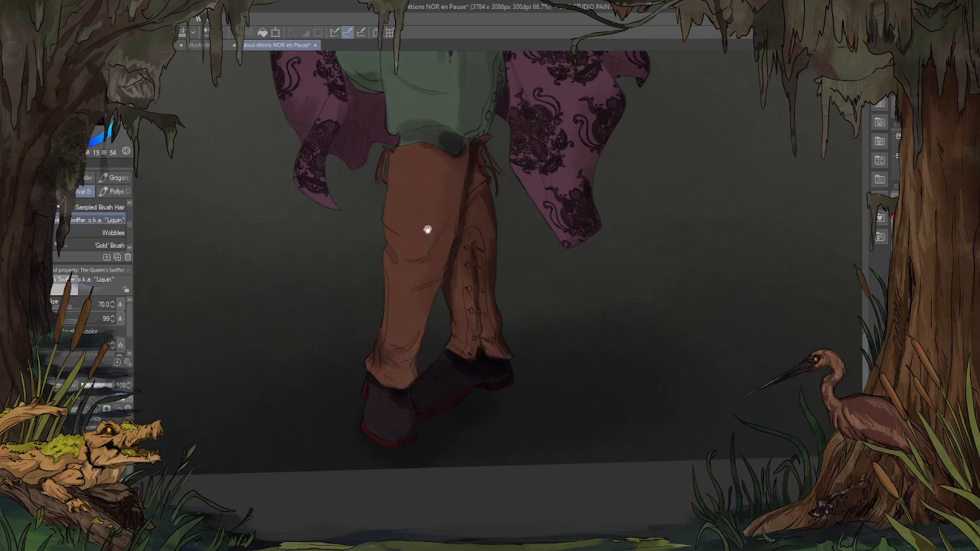
left_click_drag(427, 230, 450, 287)
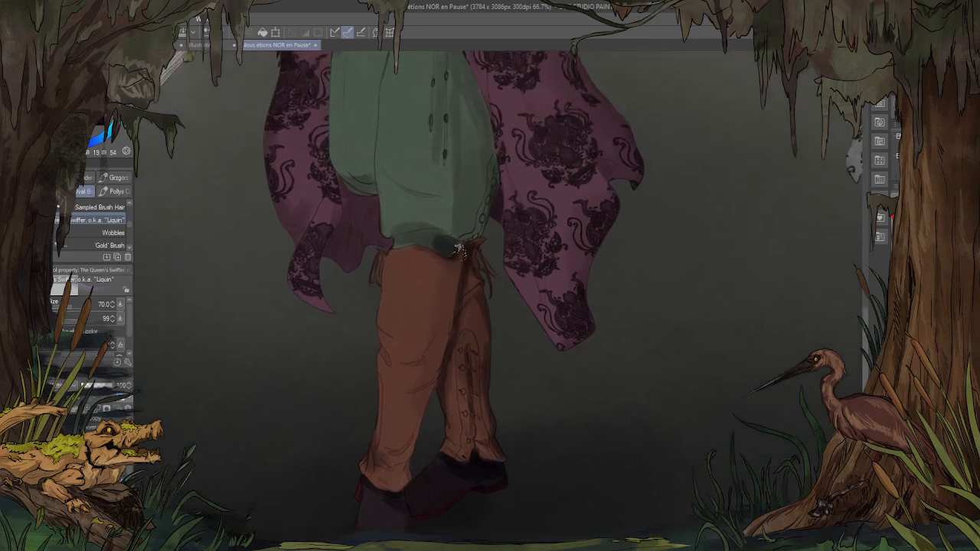
mouse_move(458, 250)
left_mouse_down()
mouse_move(402, 237)
mouse_move(417, 235)
left_mouse_up()
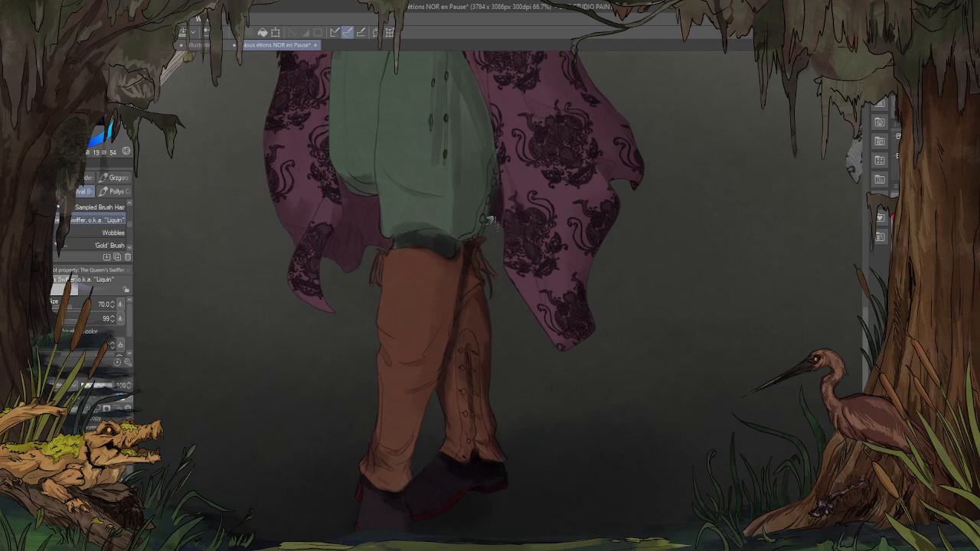
Step: Examine the shaded figure from boots to face, checking the trousers, coat, corset, blouse and hair up close and as a whole
scroll(503, 111, "up", 5)
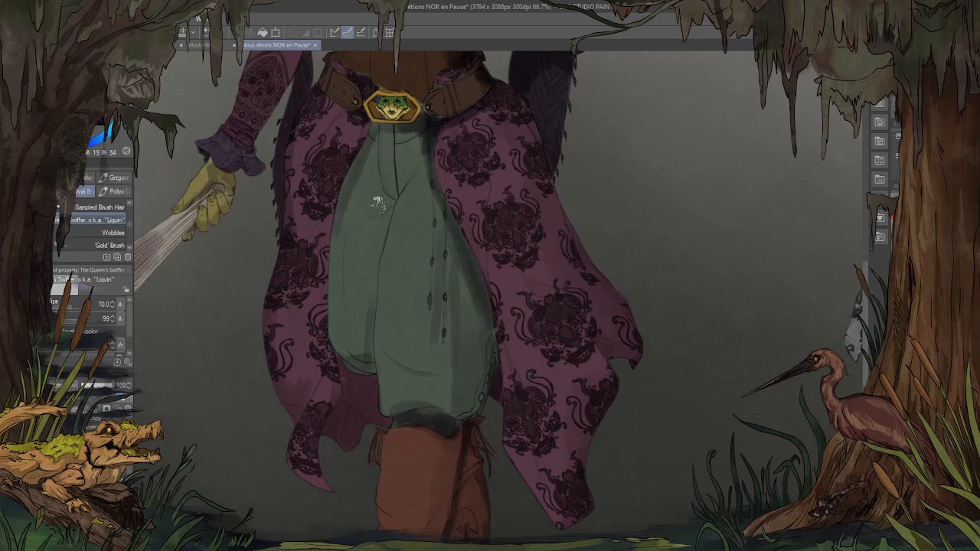
scroll(377, 201, "up", 3)
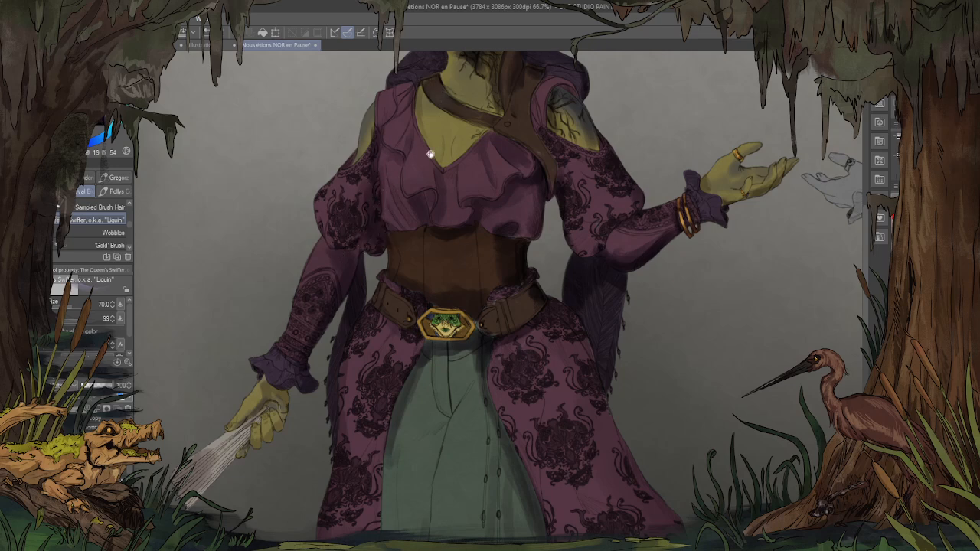
left_click_drag(430, 153, 378, 355)
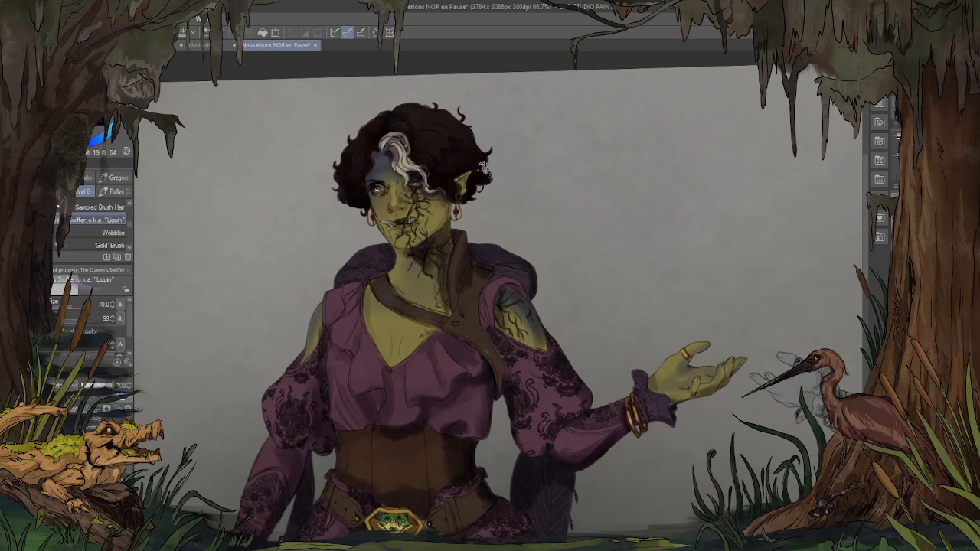
scroll(475, 201, "down", 3)
scroll(501, 435, "up", 2)
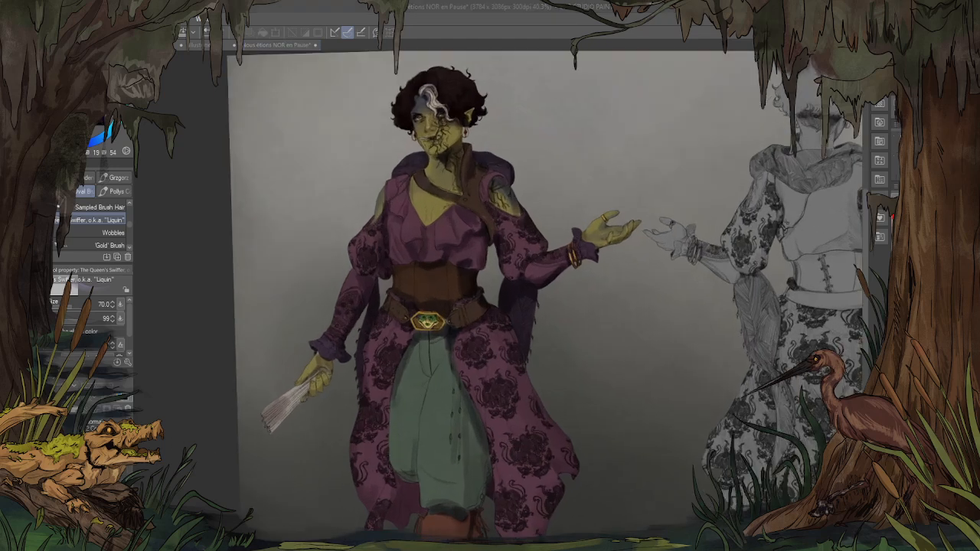
scroll(460, 288, "up", 2)
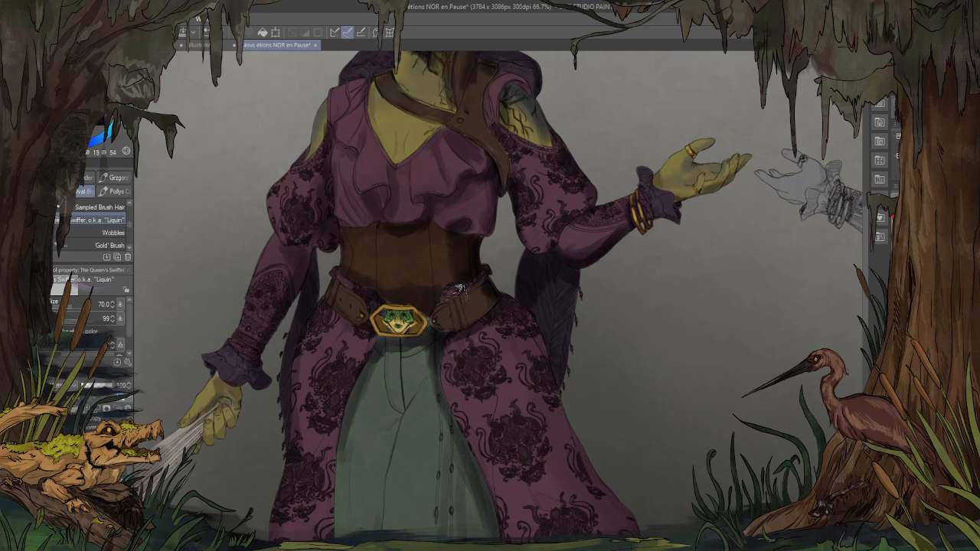
scroll(357, 191, "down", 3)
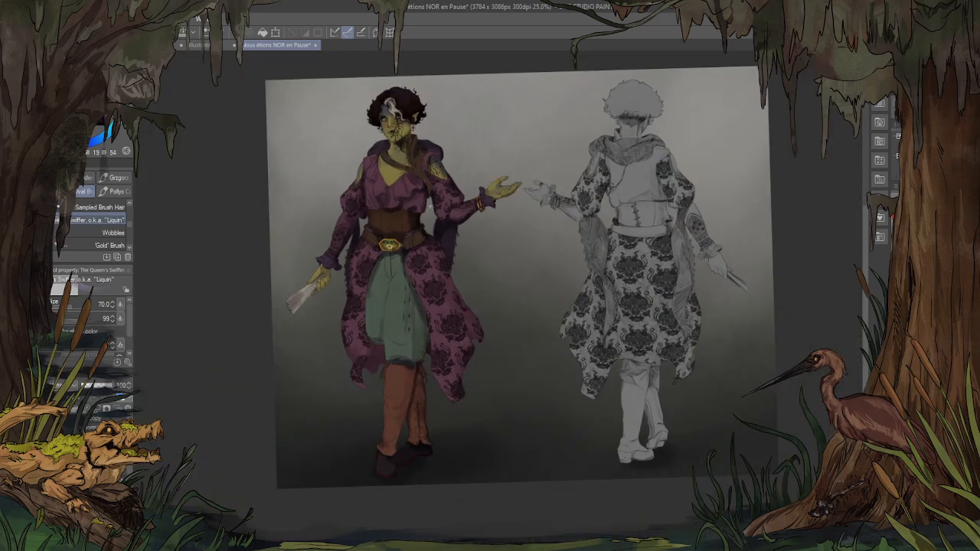
scroll(357, 92, "up", 2)
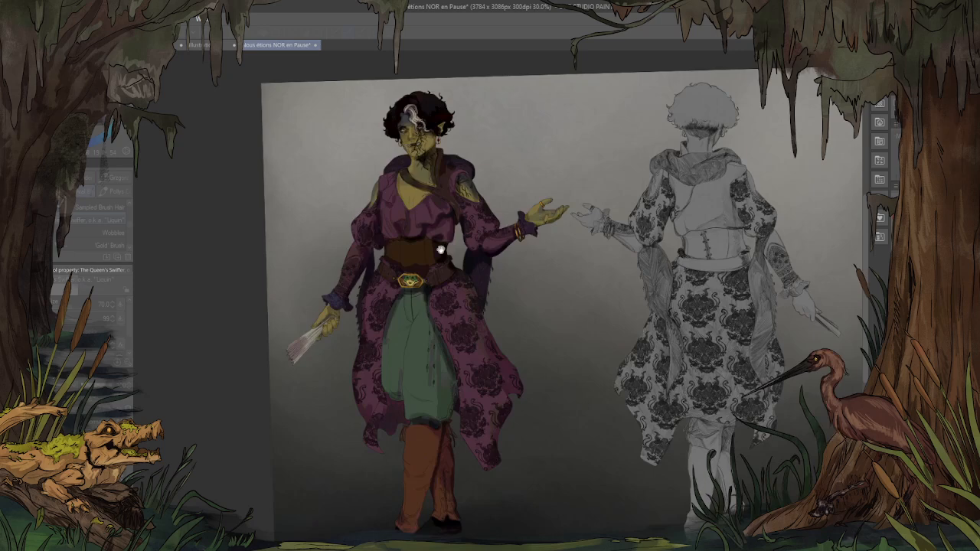
scroll(442, 250, "up", 4)
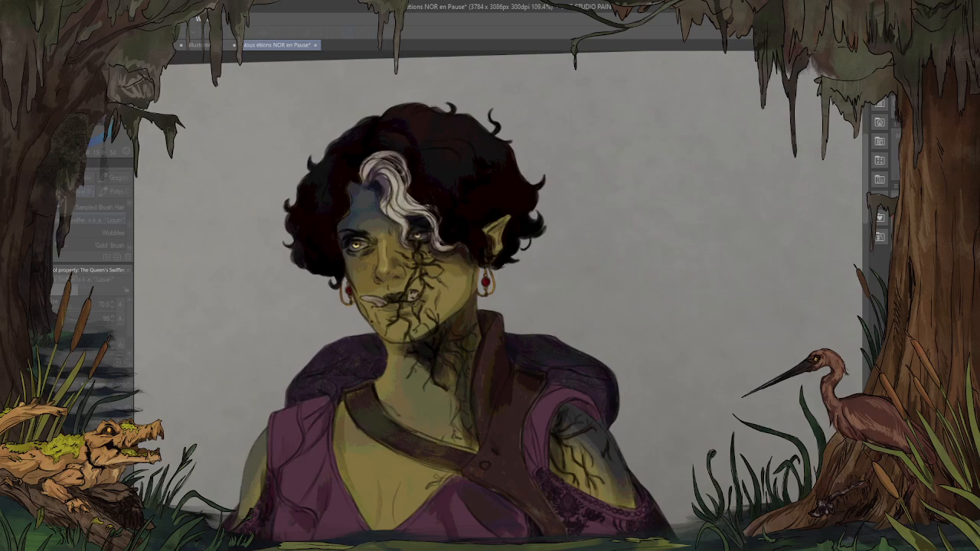
scroll(431, 107, "down", 3)
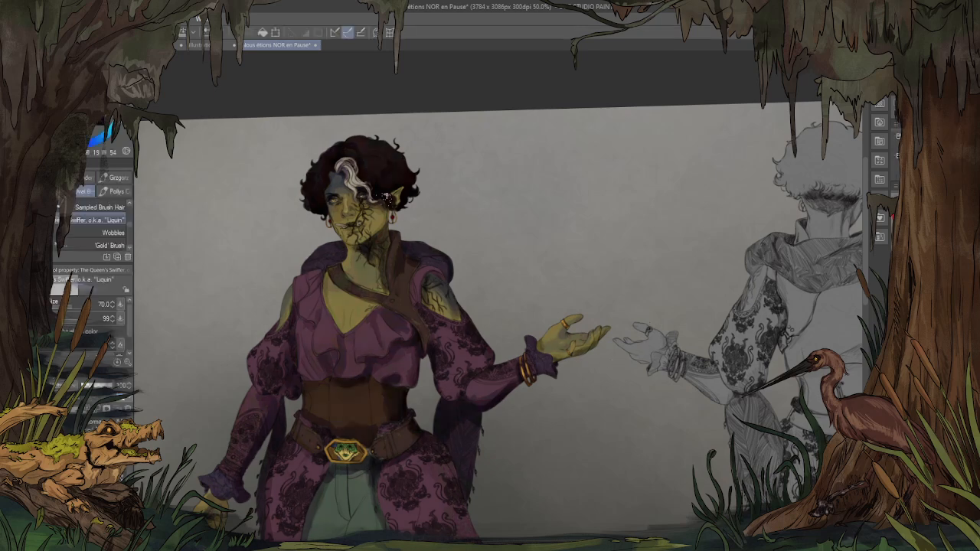
scroll(328, 139, "up", 3)
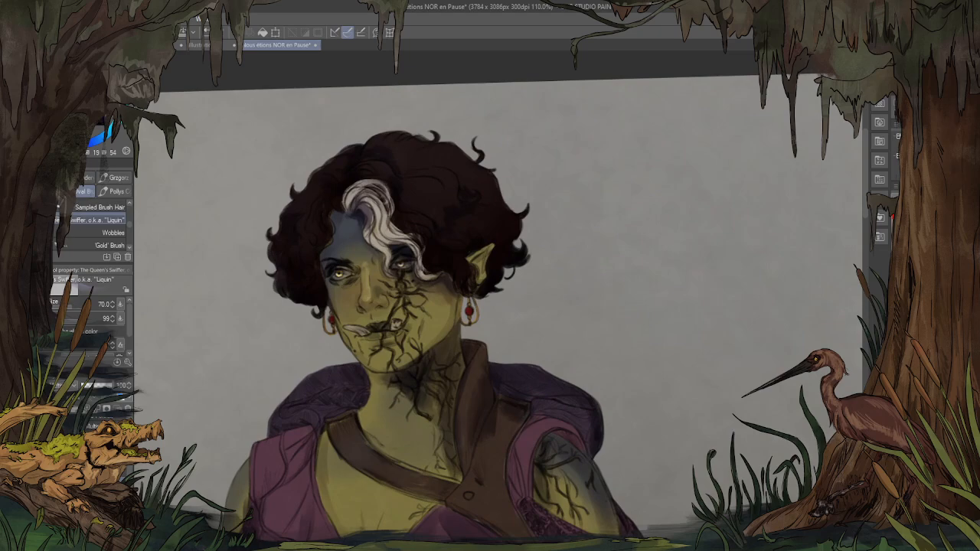
scroll(273, 291, "down", 2)
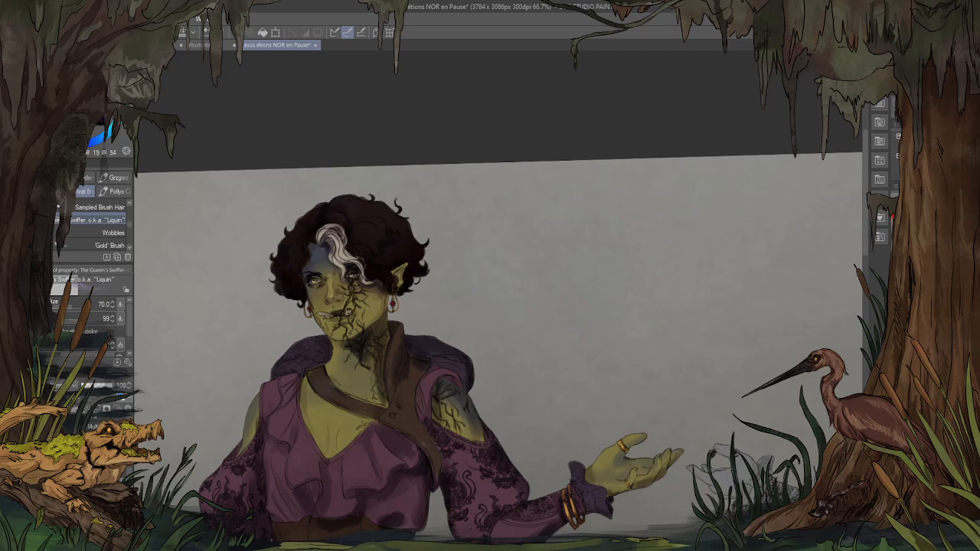
scroll(498, 344, "down", 2)
scroll(337, 383, "up", 5)
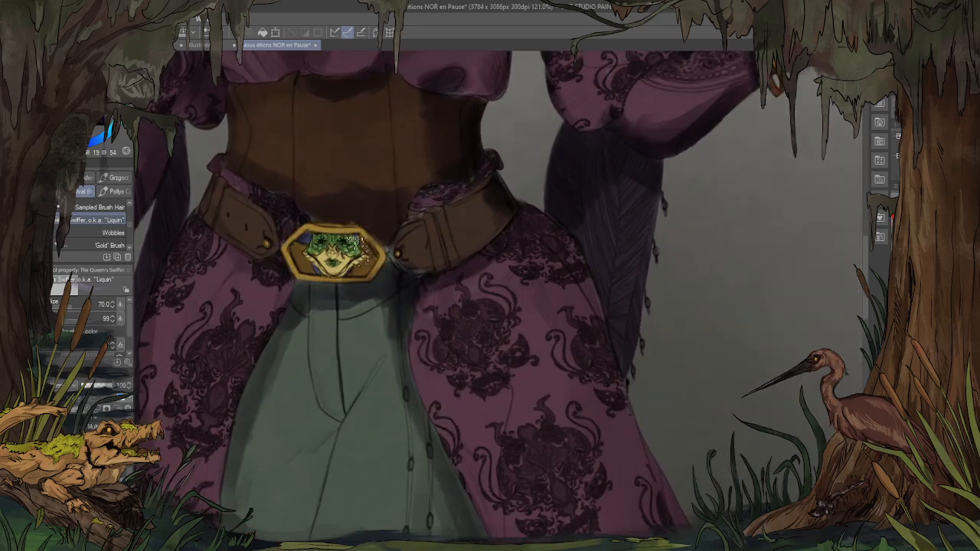
scroll(352, 245, "down", 2)
scroll(299, 261, "down", 3)
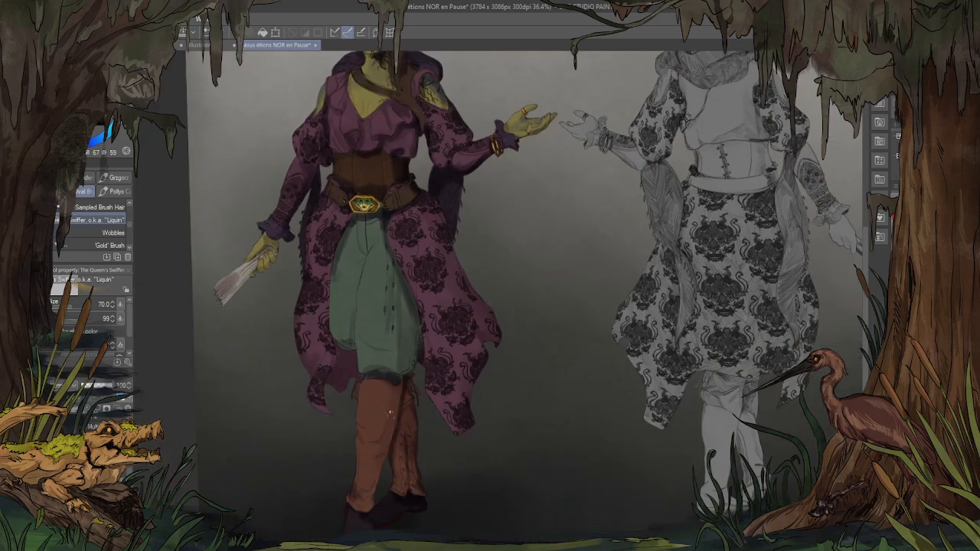
Step: Paint the round buttons along the green trousers' side hem gold with the Mostly Harmless Brush1
scroll(390, 414, "up", 6)
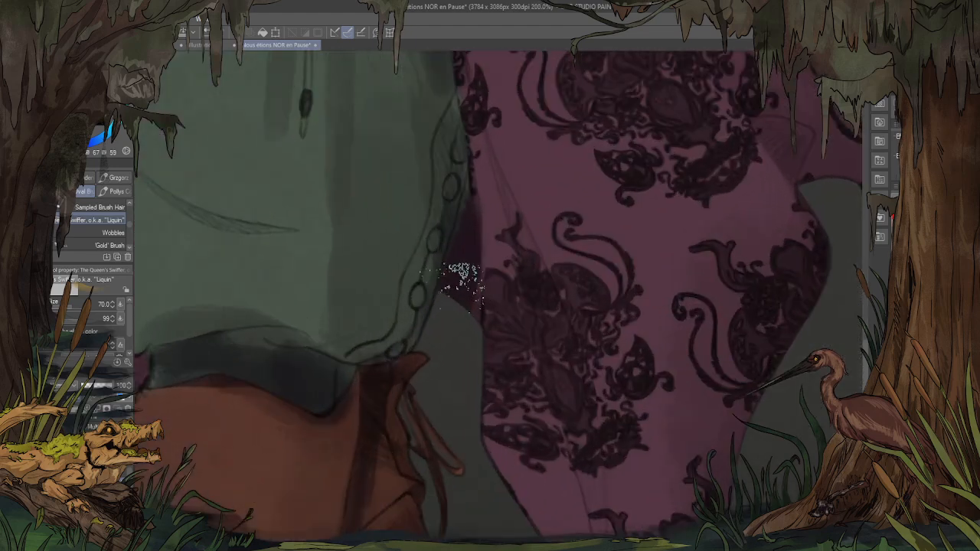
scroll(120, 228, "down", 2)
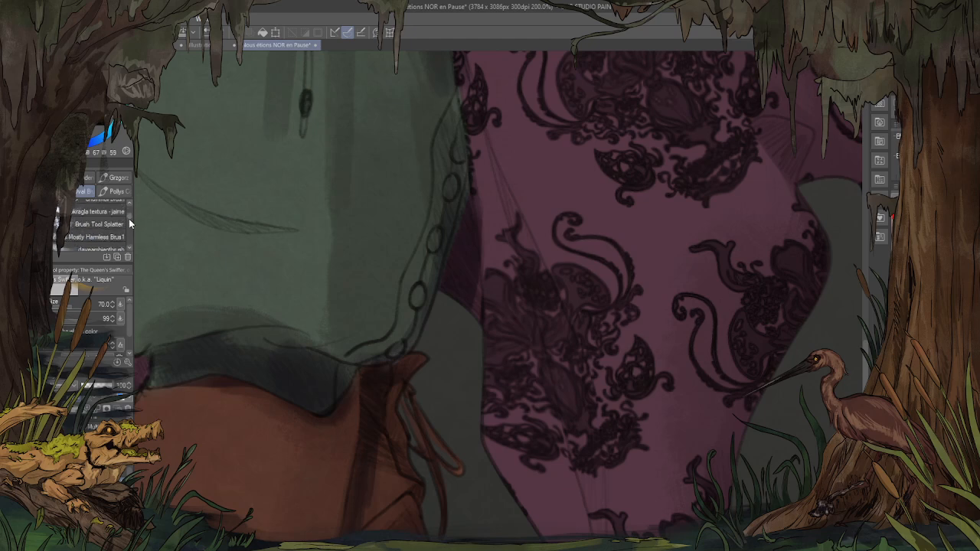
left_click(121, 228)
scroll(120, 228, "up", 1)
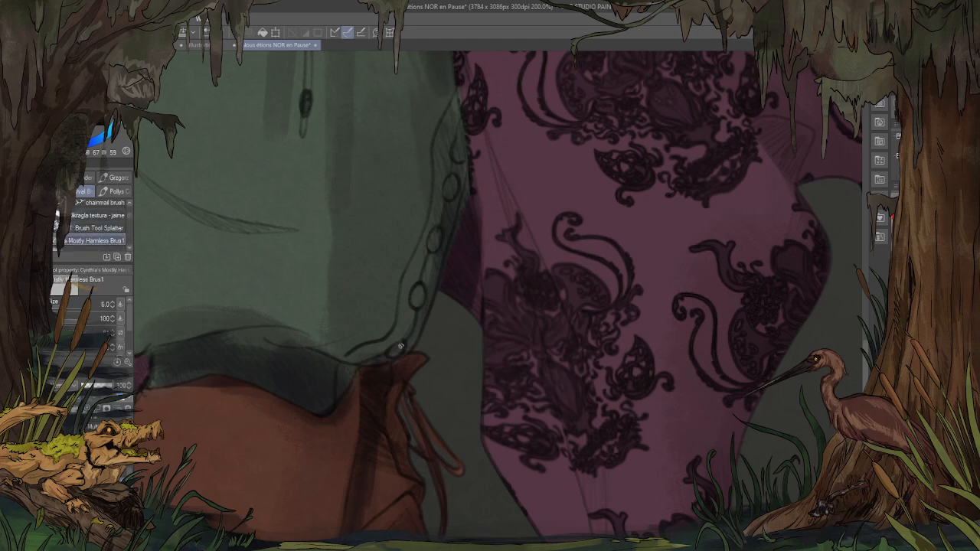
left_click_drag(421, 288, 420, 293)
left_click_drag(434, 232, 435, 239)
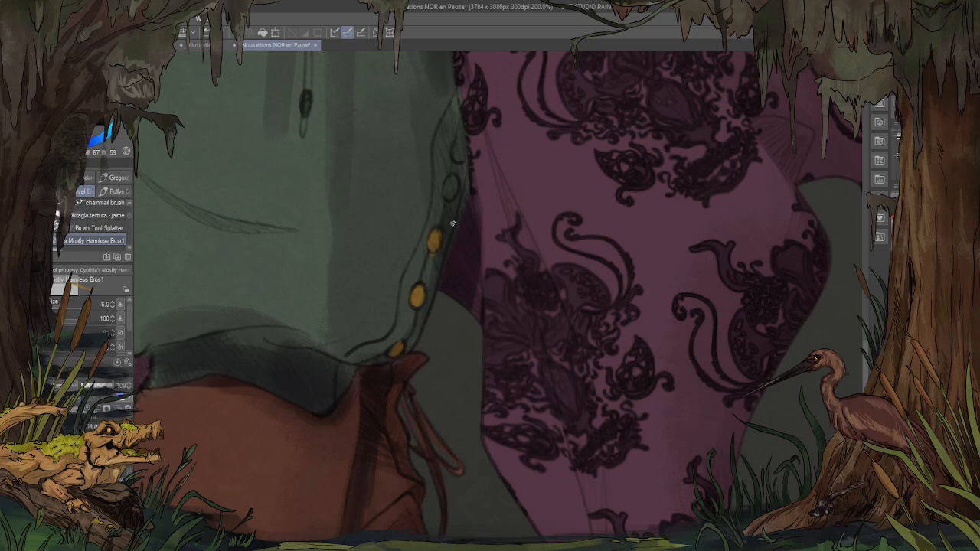
key("ctrl+z")
left_click_drag(465, 164, 477, 242)
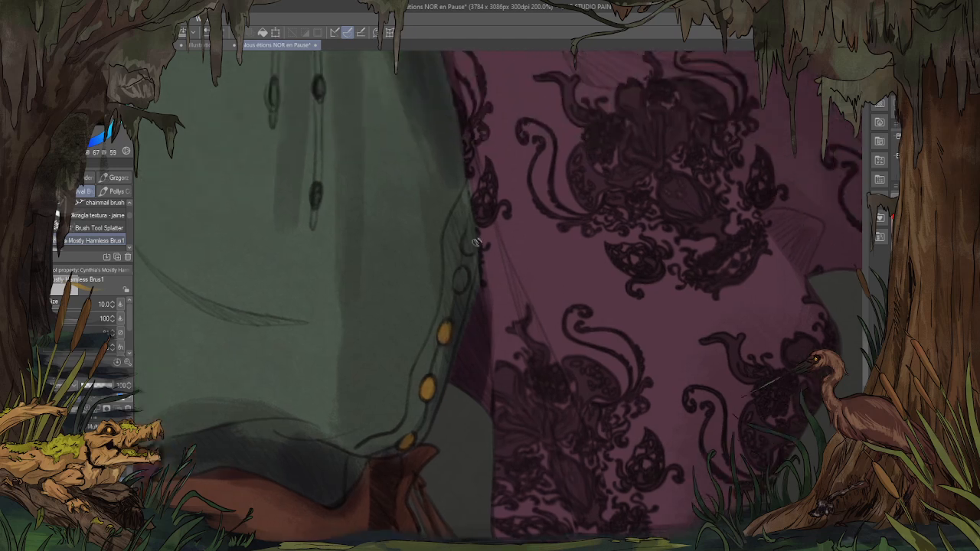
left_click_drag(463, 275, 459, 285)
scroll(447, 211, "down", 5)
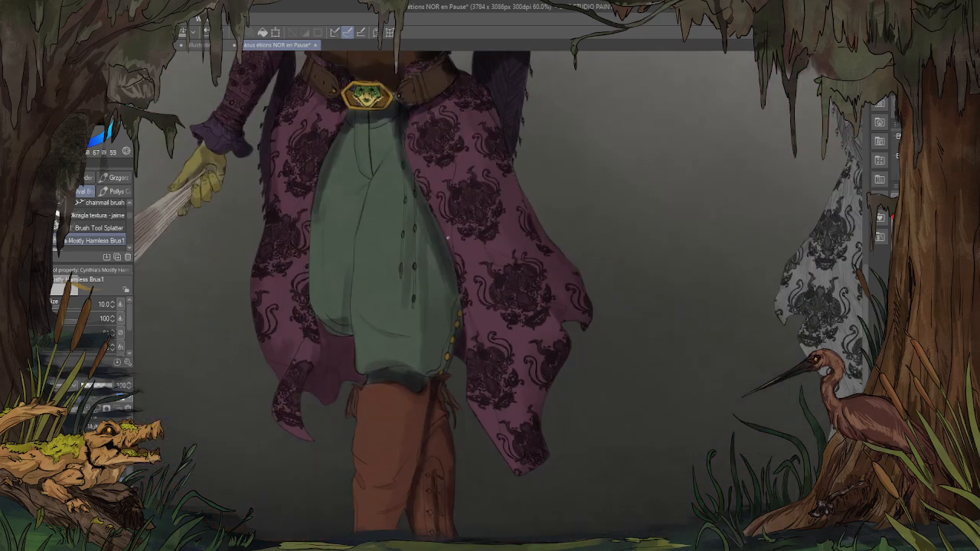
Step: Sample a dark colour and, at brush size 6, fill in the two hanging beaded cords on the green trousers up to the belt
scroll(388, 288, "up", 4)
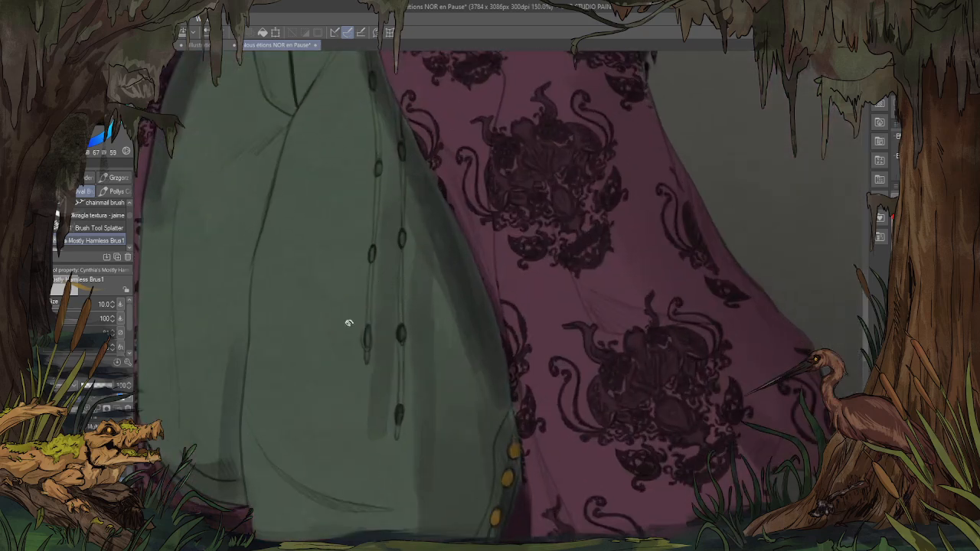
left_click(307, 332, "alt")
scroll(414, 291, "up", 2)
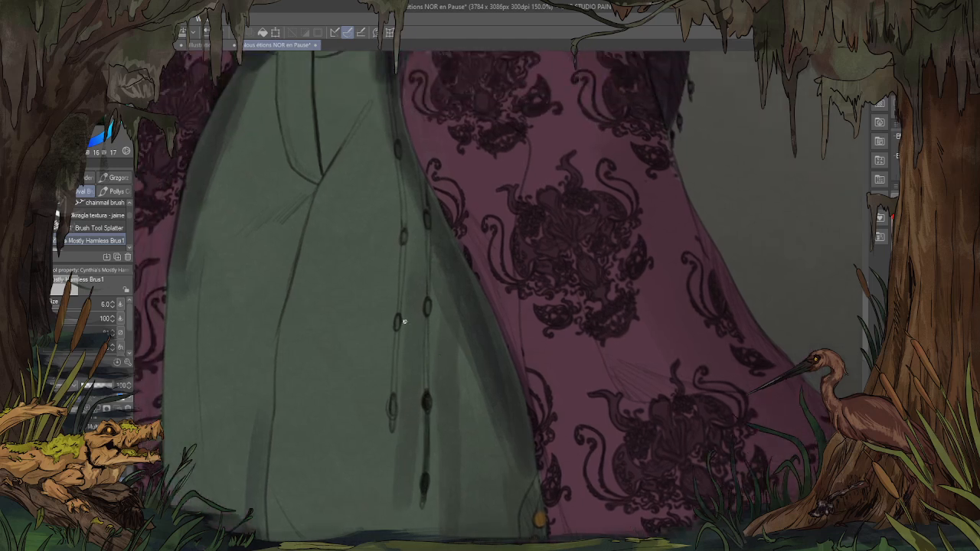
mouse_move(392, 415)
left_mouse_down()
mouse_move(400, 340)
mouse_move(396, 348)
left_mouse_up()
left_click_drag(398, 314, 403, 255)
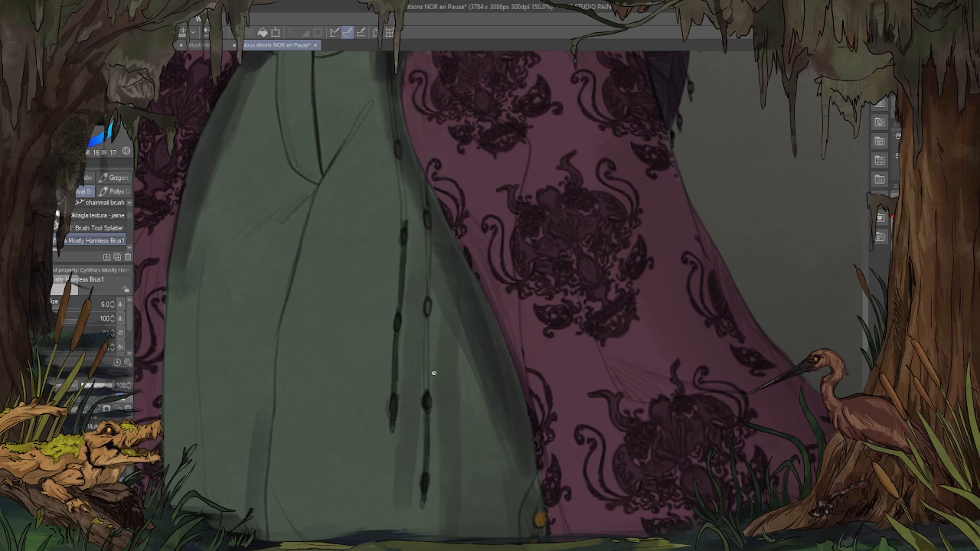
left_click_drag(427, 399, 427, 311)
scroll(428, 308, "up", 3)
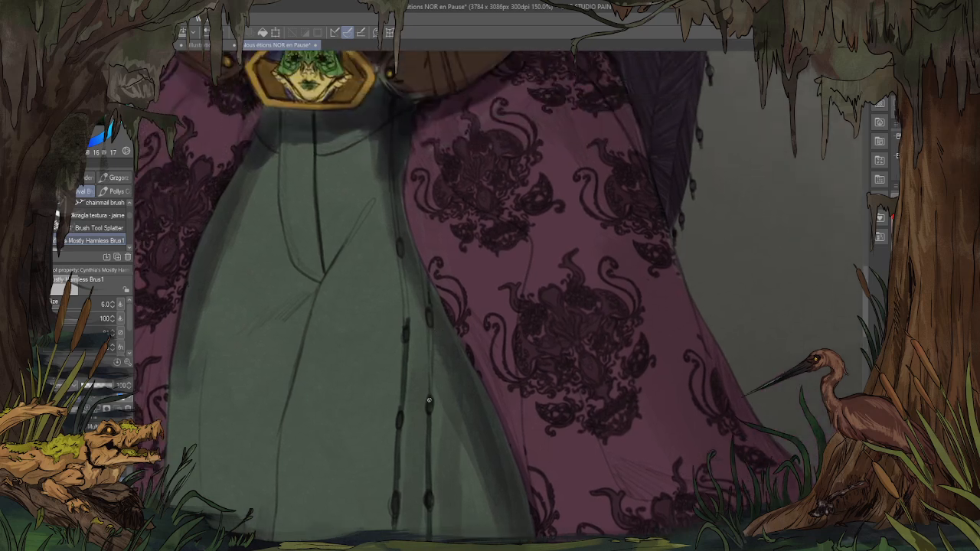
left_click_drag(429, 399, 432, 373)
scroll(413, 312, "up", 3)
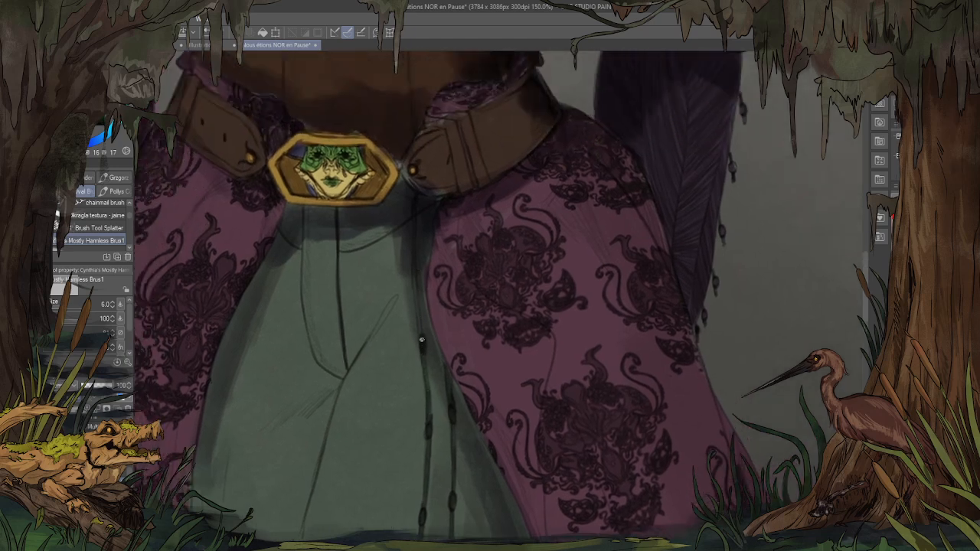
left_click_drag(422, 340, 415, 298)
Step: Pick a skin colour from the portrait in Illustration3 and return to the face in the full-figure painting
scroll(437, 345, "down", 8)
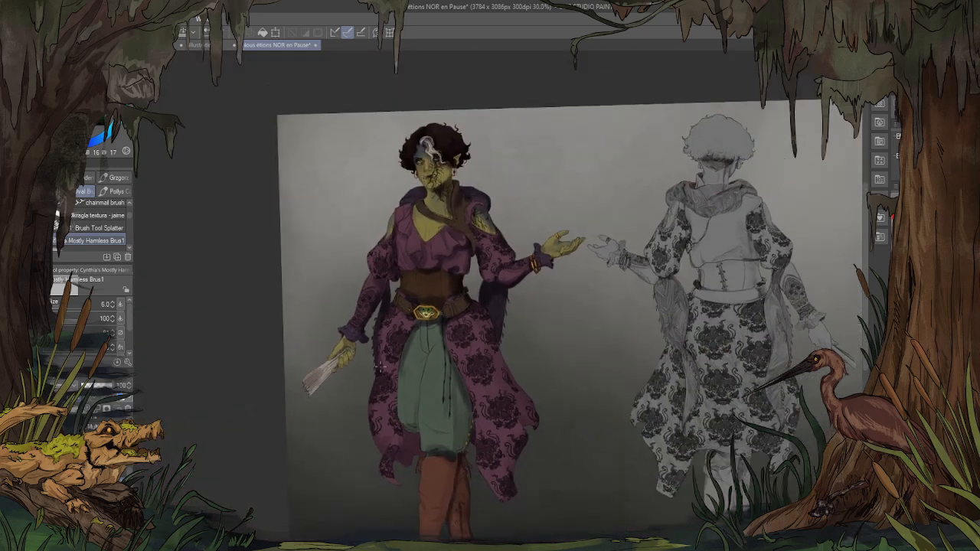
scroll(485, 151, "up", 8)
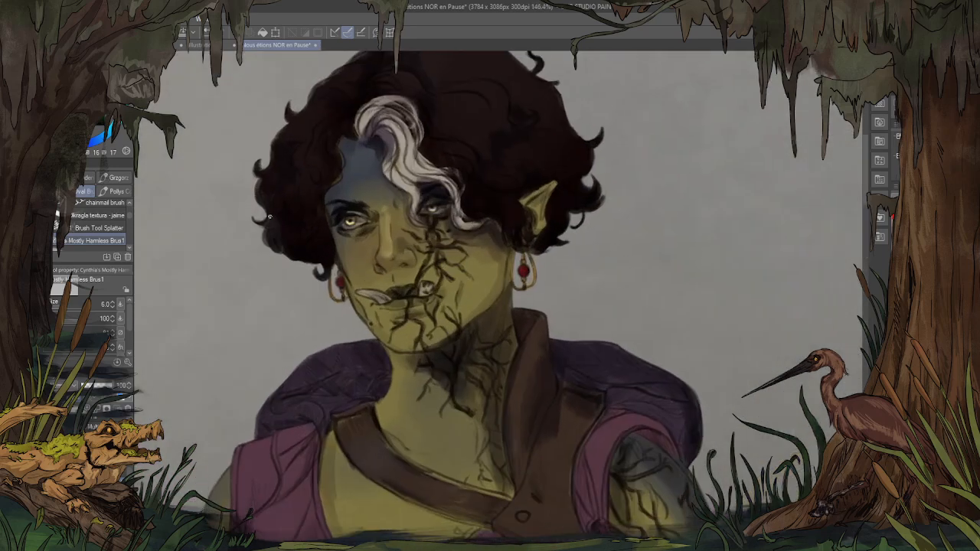
left_click(200, 46)
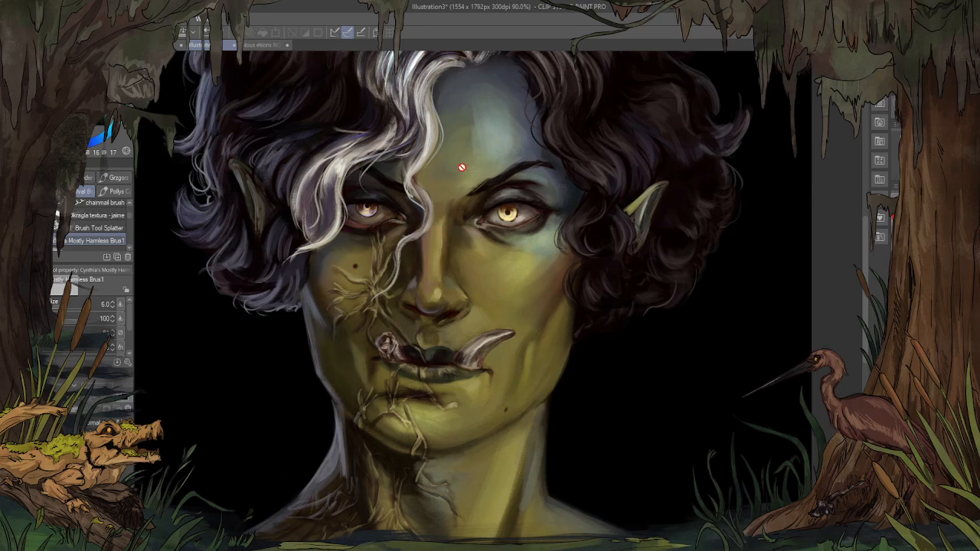
scroll(462, 167, "down", 1)
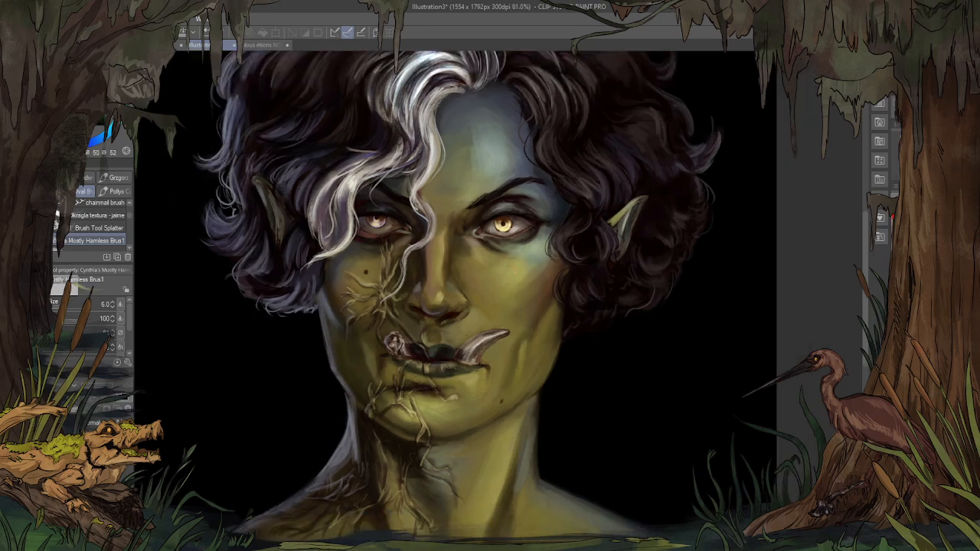
left_click(265, 45)
scroll(357, 238, "up", 4)
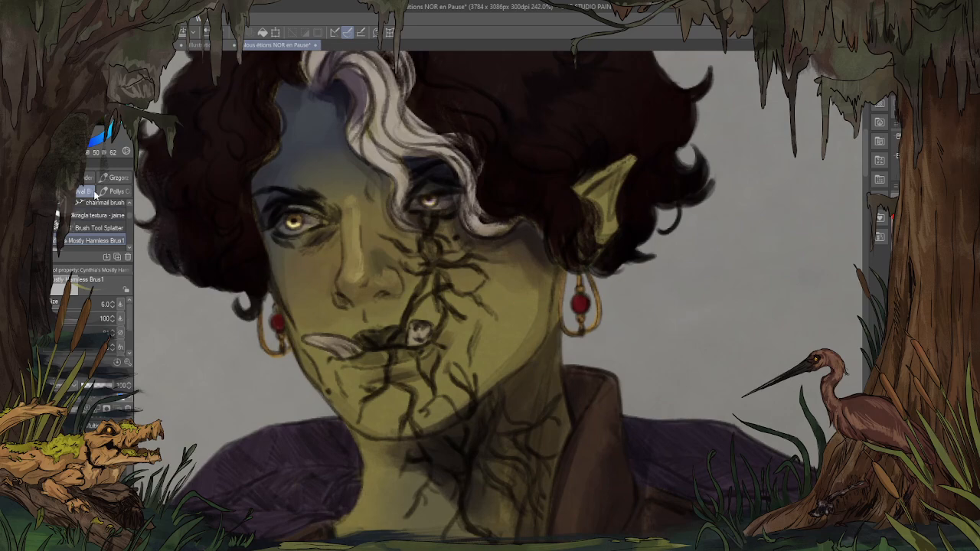
Step: Select the Queen's Swiffer "Liquin" brush for painting the face
scroll(76, 226, "down", 3)
scroll(131, 220, "down", 2)
left_click(99, 221)
mouse_move(366, 244)
left_mouse_down()
mouse_move(393, 246)
mouse_move(420, 280)
left_mouse_up()
key("ctrl+z")
key("ctrl+z")
key("ctrl+z")
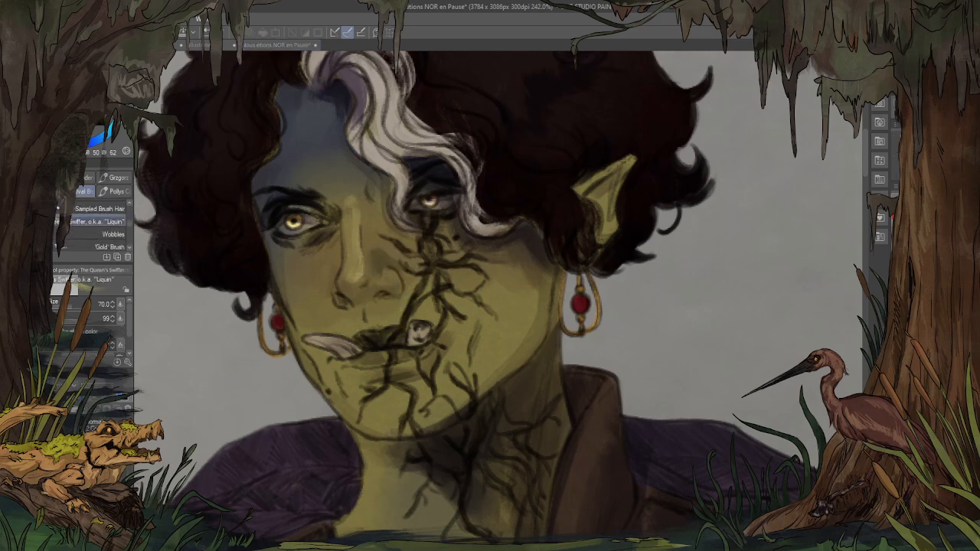
Step: Reduce the brush to size 17 and paint a light yellow-green highlight beneath the eye on the unscarred cheek
left_click(279, 247)
scroll(242, 250, "up", 2)
key("bracketleft")
key("bracketleft")
key("bracketleft")
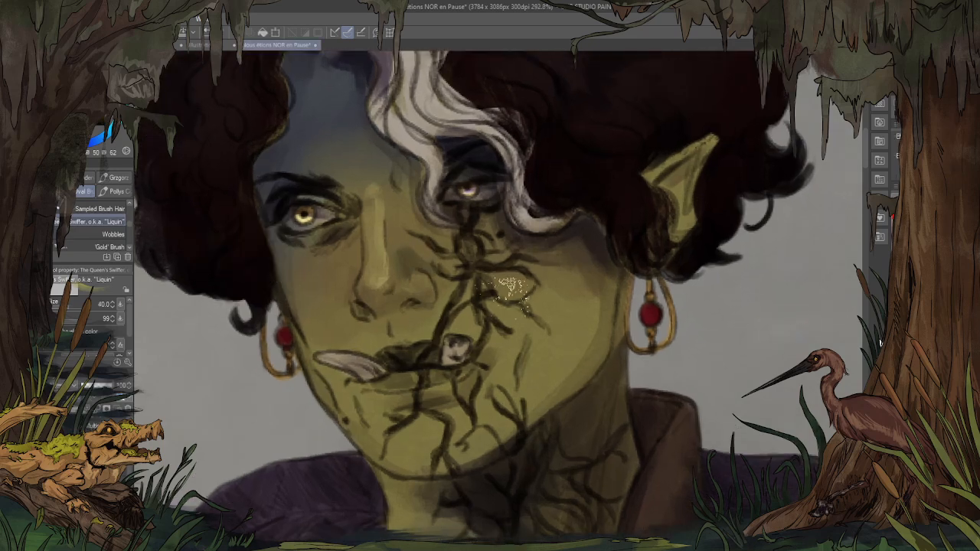
key("bracketleft")
key("bracketleft")
key("bracketleft")
key("bracketleft")
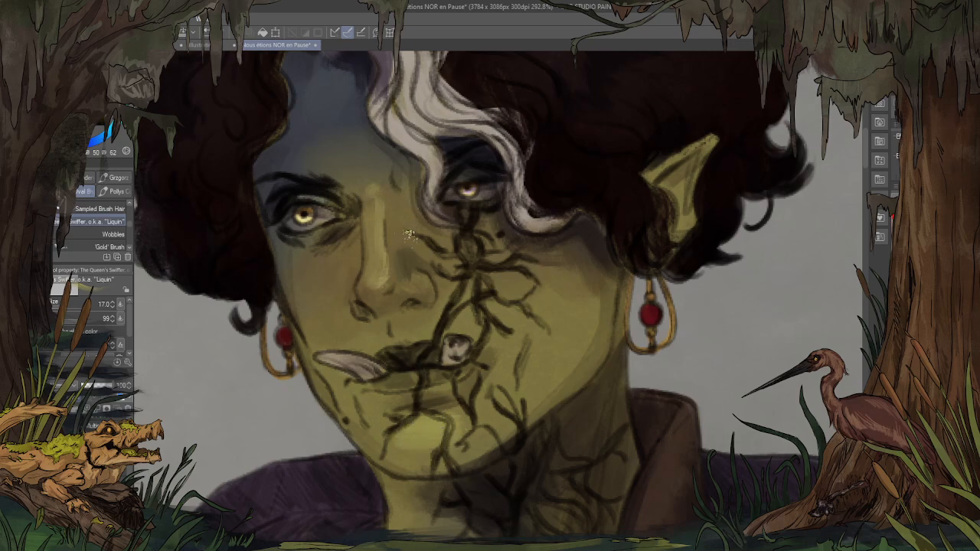
mouse_move(371, 231)
left_mouse_down()
mouse_move(347, 229)
mouse_move(344, 241)
mouse_move(314, 249)
left_mouse_up()
key("ctrl+z")
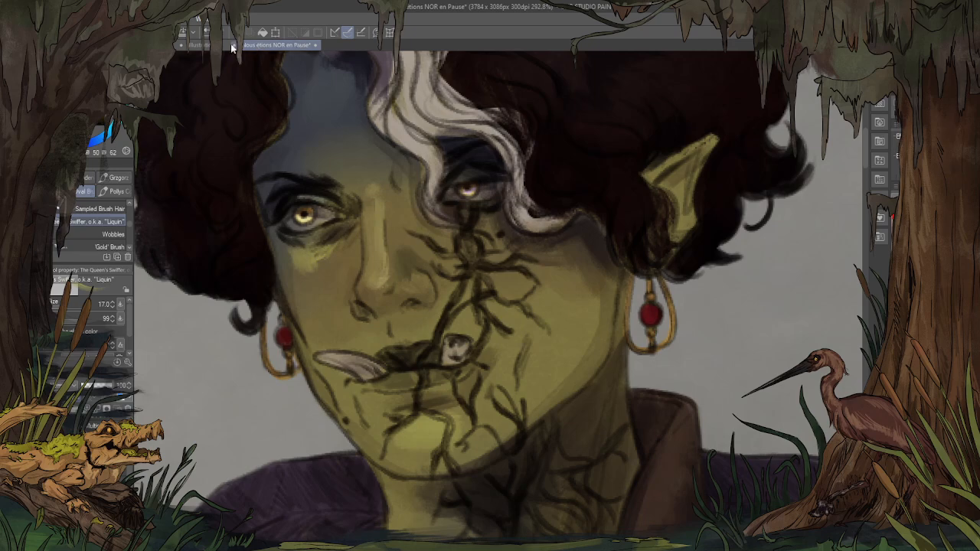
Step: Sample the forehead's skin tone from the Illustration3 portrait and return to the full-figure painting
left_click(196, 45)
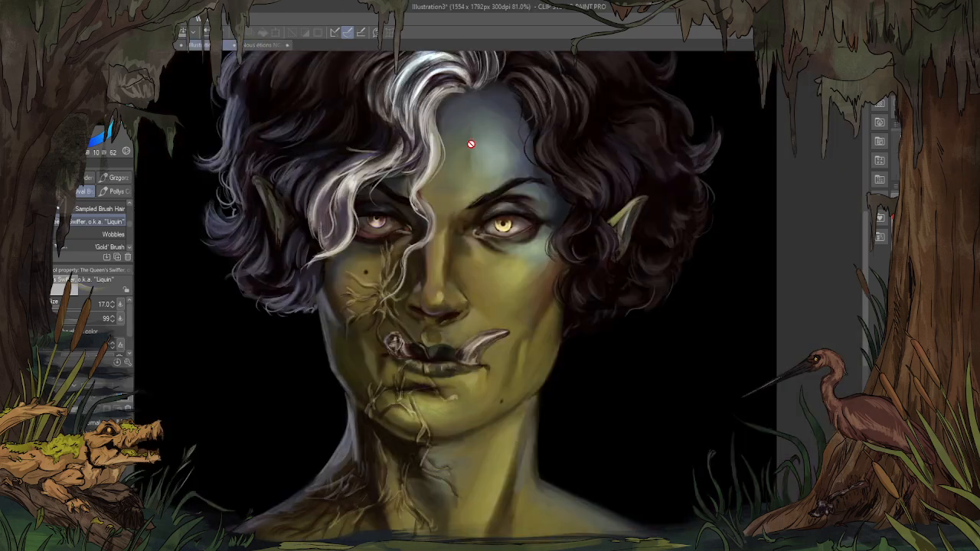
left_click(301, 45)
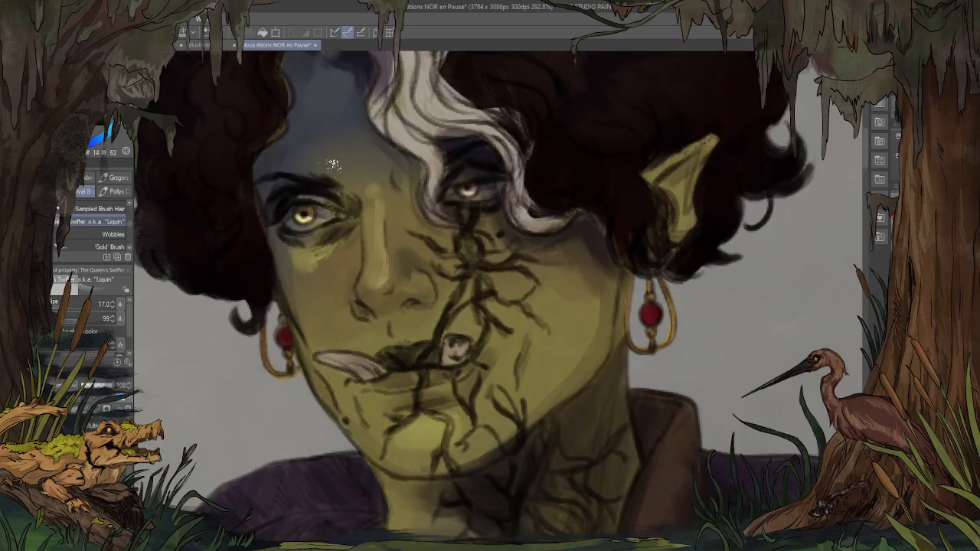
Step: Paint a pale blue-green highlight on the forehead above the eyebrow and switch to the "Okragla textura" brush at size 20
mouse_move(318, 159)
left_mouse_down()
mouse_move(344, 157)
mouse_move(335, 142)
left_mouse_up()
scroll(130, 222, "down", 5)
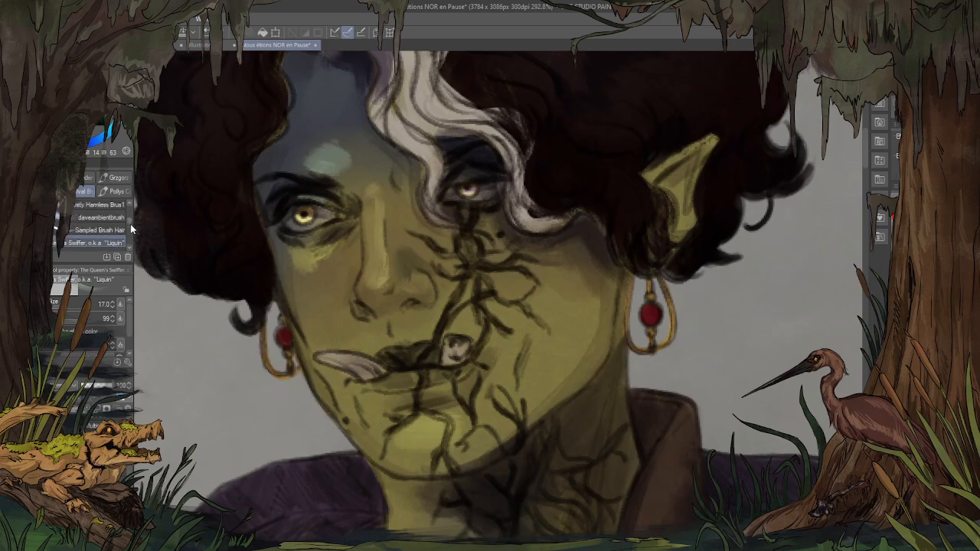
left_click(115, 205)
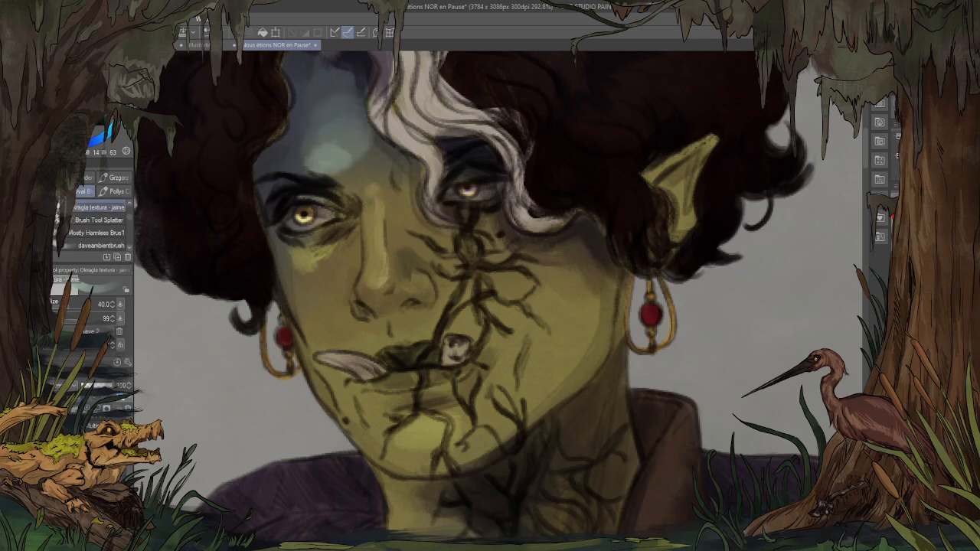
key("bracketleft")
key("bracketleft")
key("bracketleft")
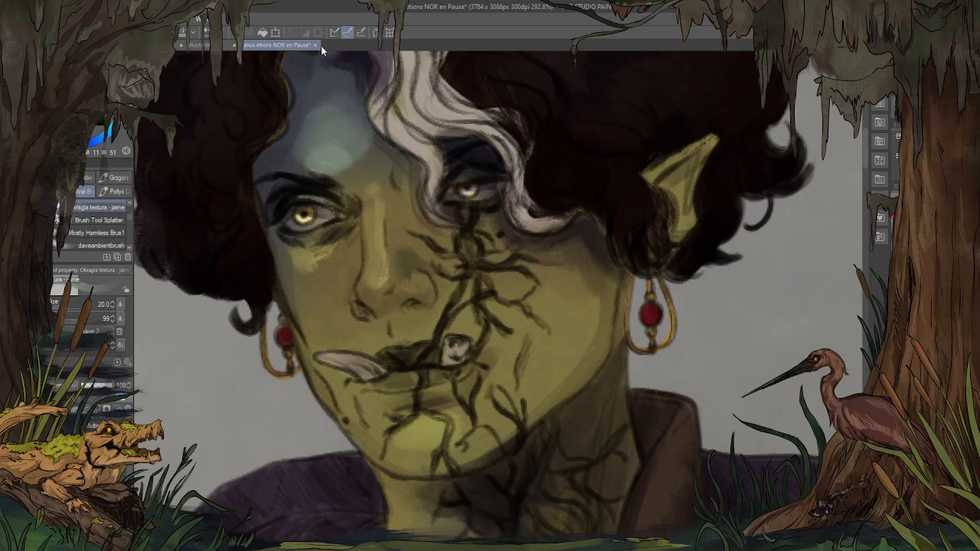
Step: Blend the forehead highlight into the surrounding blue and green skin using tones sampled from the forehead
left_click(331, 115, "alt")
mouse_move(317, 98)
left_mouse_down()
mouse_move(298, 137)
mouse_move(337, 139)
mouse_move(322, 78)
mouse_move(341, 148)
mouse_move(362, 164)
mouse_move(340, 117)
mouse_move(341, 161)
mouse_move(361, 153)
mouse_move(336, 135)
mouse_move(335, 112)
mouse_move(357, 104)
mouse_move(341, 73)
mouse_move(309, 80)
mouse_move(317, 102)
mouse_move(305, 69)
mouse_move(302, 108)
mouse_move(349, 74)
mouse_move(315, 119)
mouse_move(354, 151)
left_mouse_up()
left_click(337, 146, "alt")
left_click(337, 130, "alt")
left_click(309, 68, "alt")
left_click(322, 137, "alt")
left_click(312, 105, "alt")
scroll(355, 151, "down", 6)
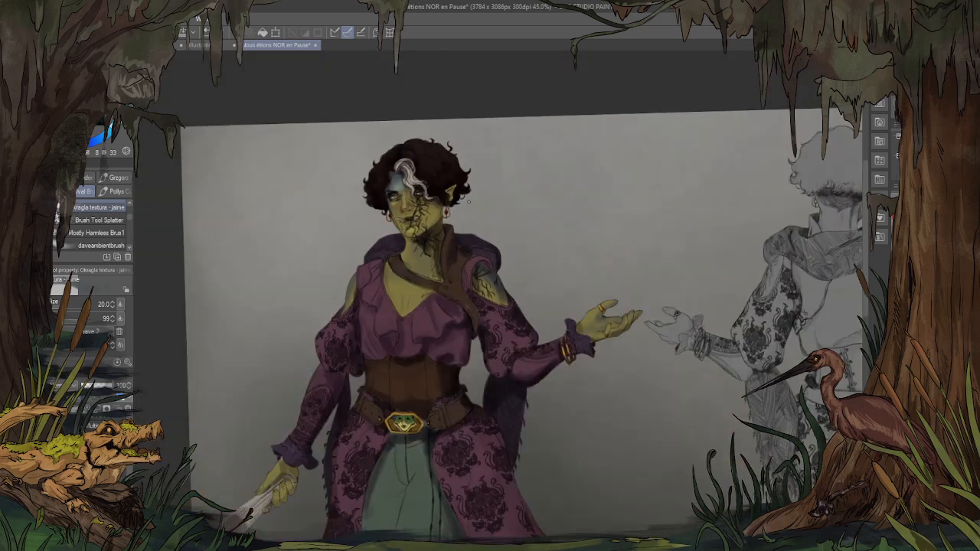
scroll(373, 170, "up", 5)
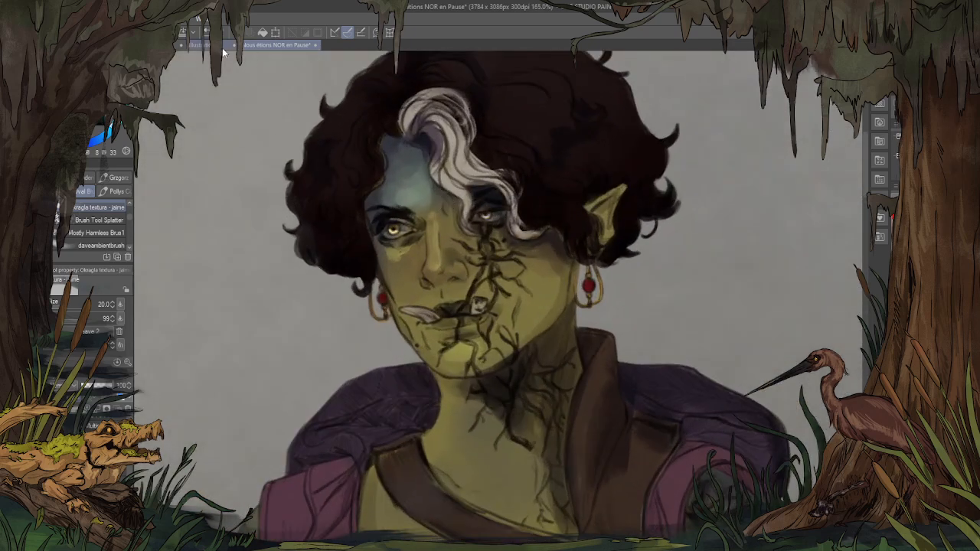
Step: Consult the Illustration3 portrait and extend the blue-green forehead tone across towards the white hair lock in the full-figure painting
left_click(223, 48)
scroll(459, 178, "up", 2)
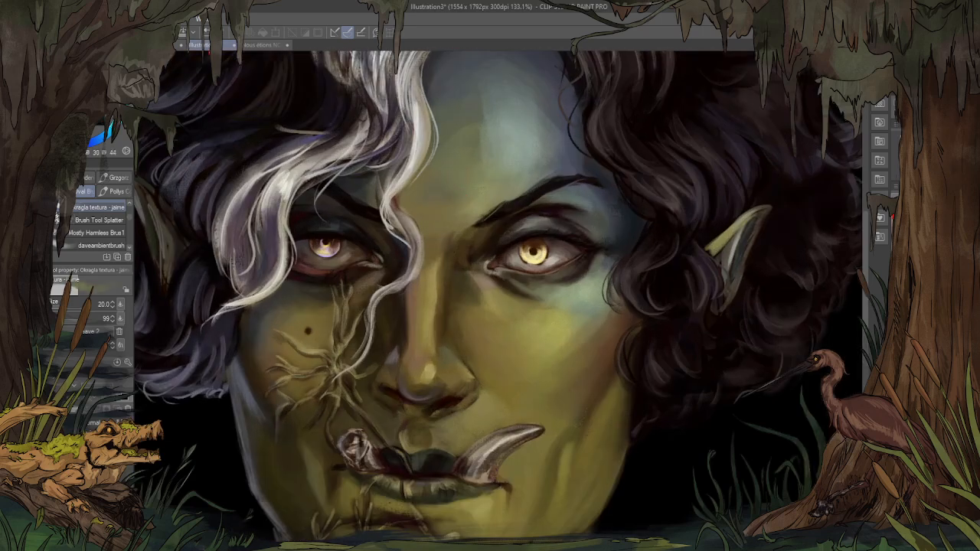
left_click(264, 44)
scroll(434, 170, "up", 4)
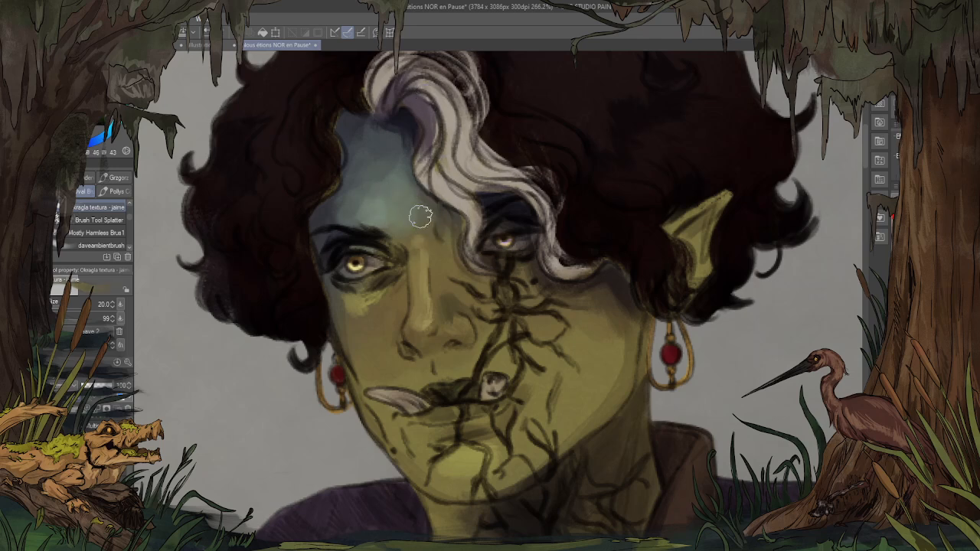
left_click(388, 187, "alt")
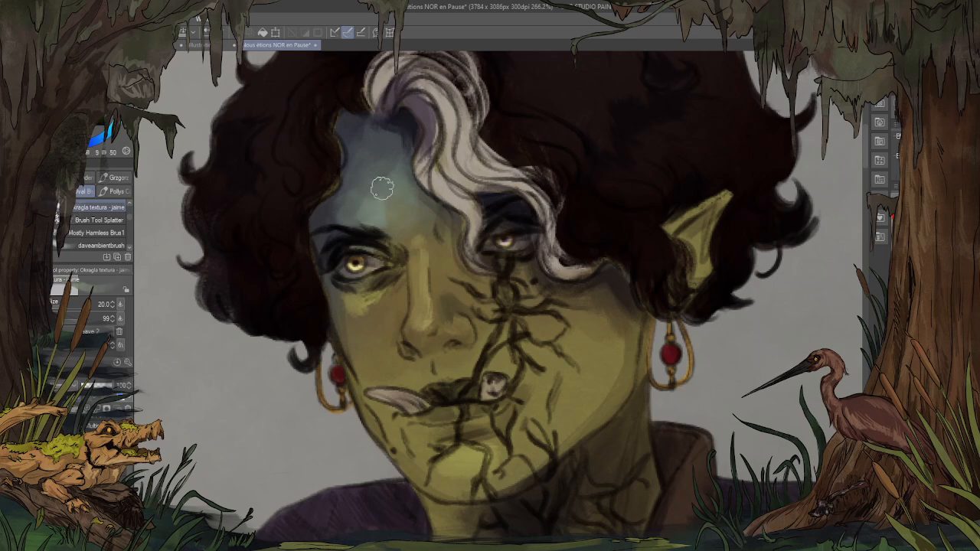
left_click_drag(399, 190, 440, 214)
Step: Sample the dark upper-lip colour from the Illustration3 portrait and return to the full-figure painting
left_click(224, 46)
left_click(426, 456, "alt")
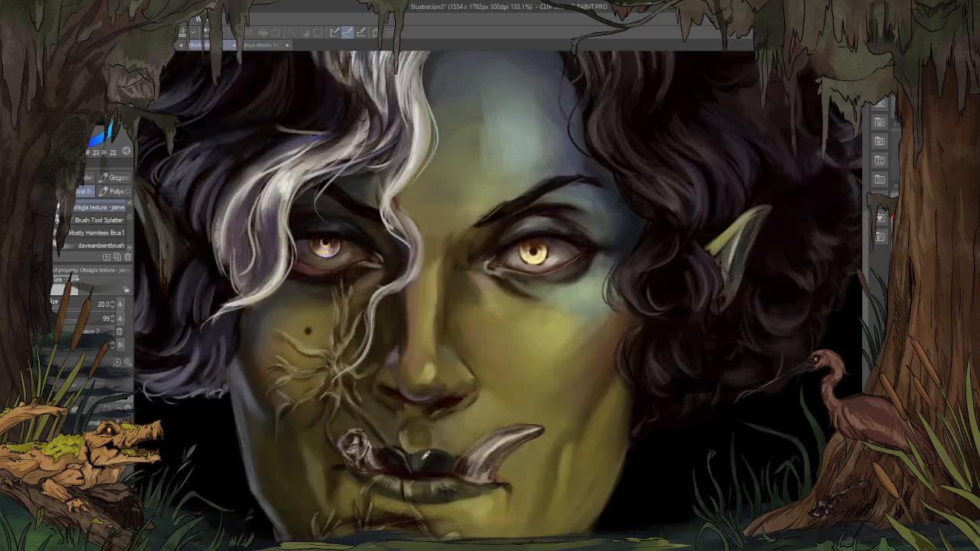
left_click(262, 45)
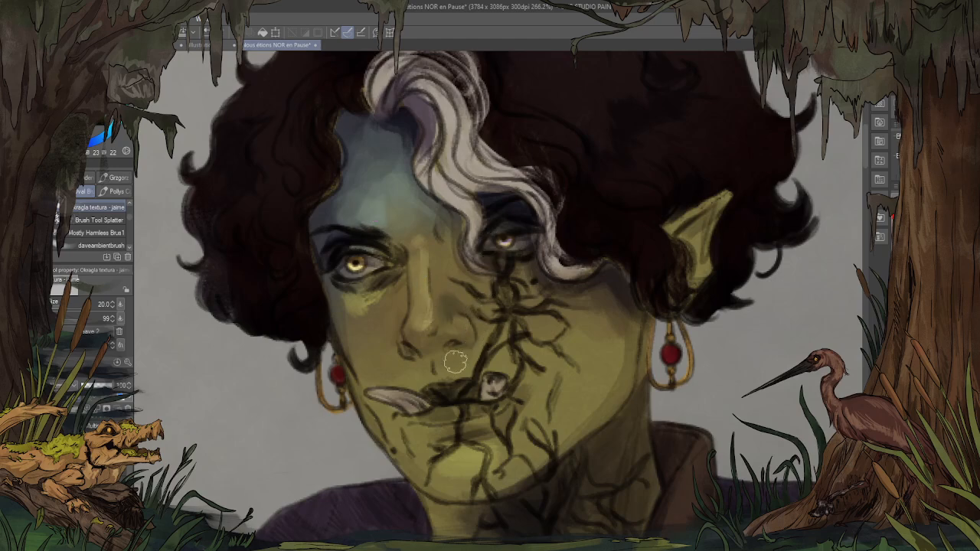
Step: Reduce the brush to size 12 and fill the upper lip between the tusks with the dark lip colour
scroll(406, 230, "down", 5)
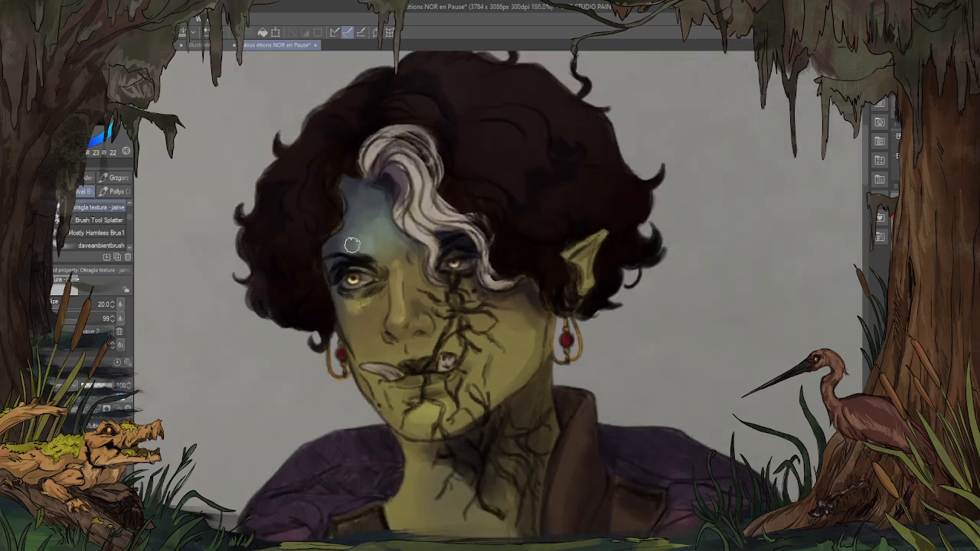
scroll(424, 206, "down", 4)
scroll(419, 363, "down", 2)
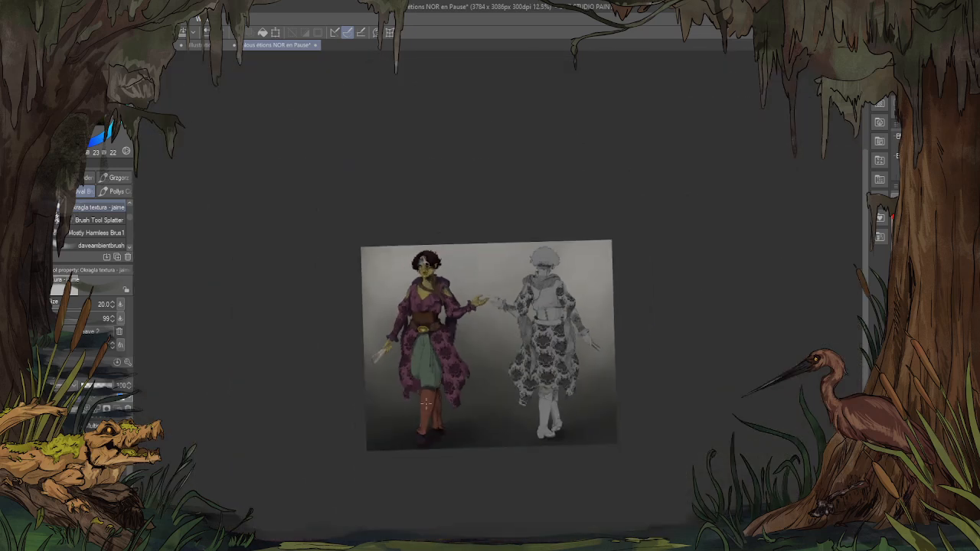
scroll(419, 383, "up", 3)
scroll(422, 404, "down", 1)
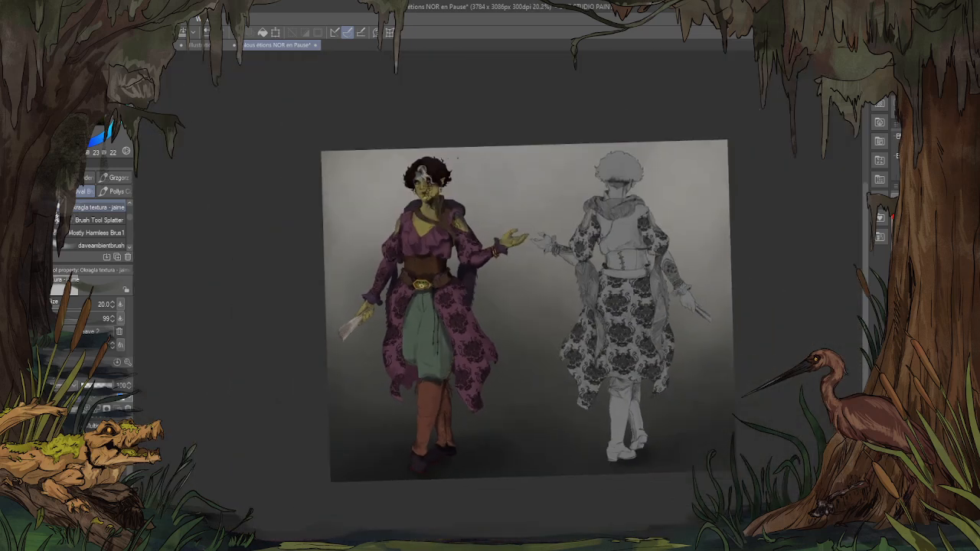
scroll(425, 180, "up", 8)
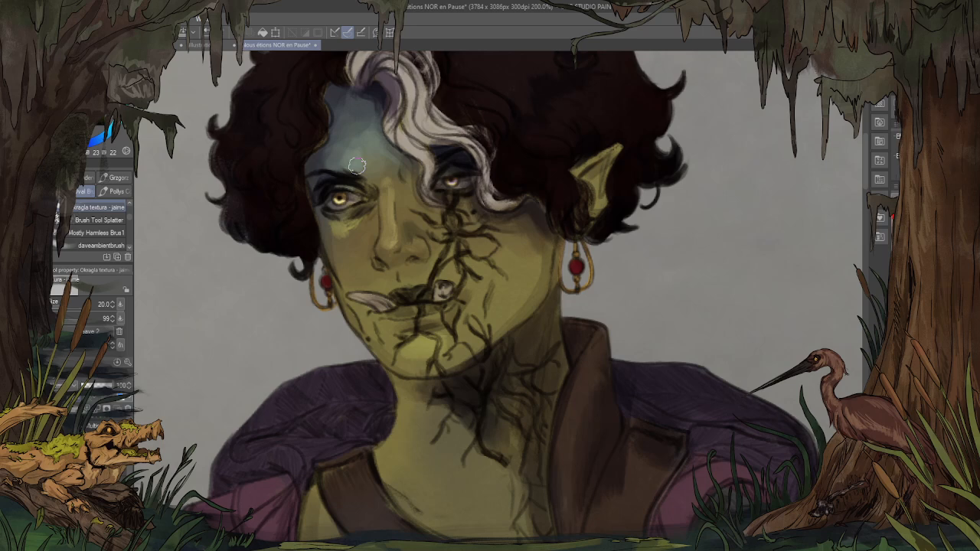
scroll(356, 161, "up", 1)
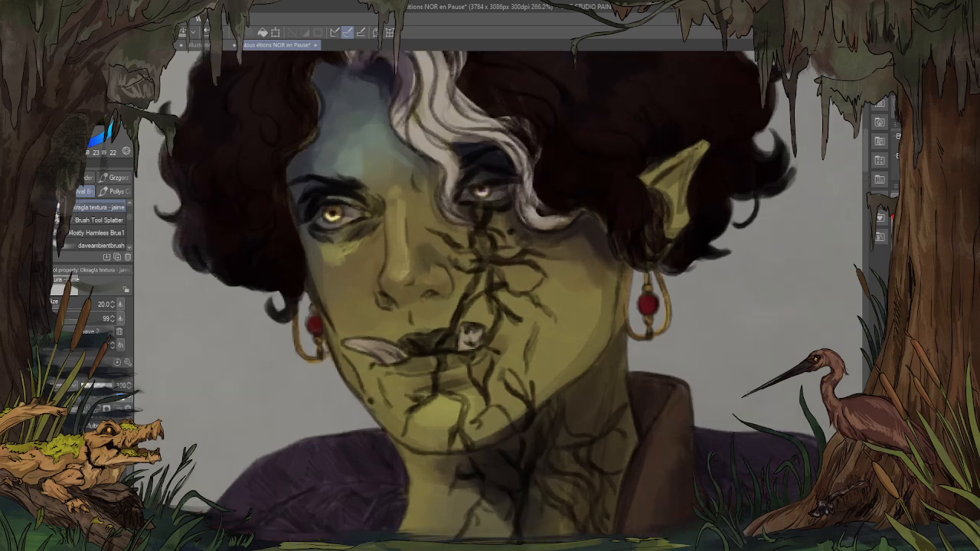
key("bracketleft")
key("bracketleft")
key("bracketleft")
mouse_move(433, 339)
left_mouse_down()
mouse_move(425, 345)
mouse_move(448, 342)
mouse_move(406, 345)
left_mouse_up()
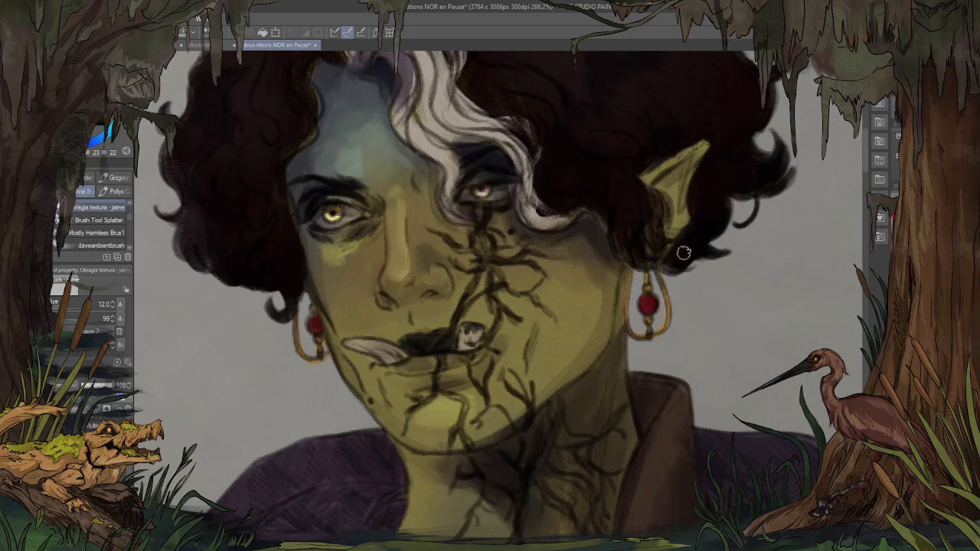
Step: Sample the lower lip's colour from the Illustration3 portrait and paint it along the character's lower lip
left_click(204, 46)
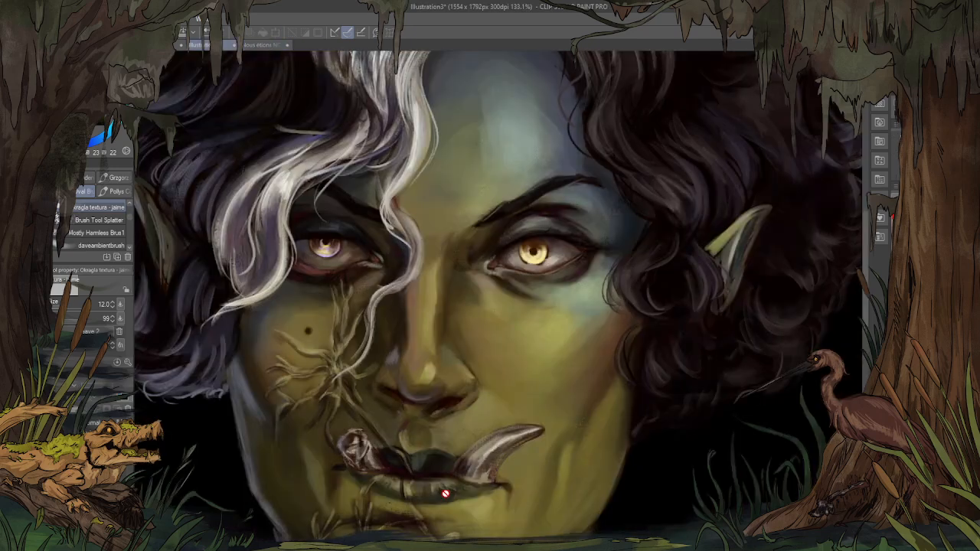
left_click(261, 45)
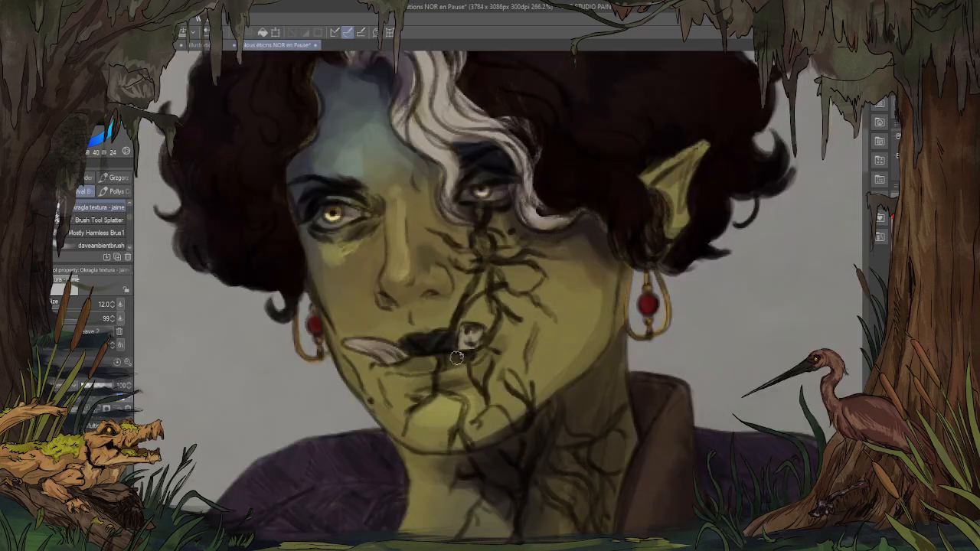
left_click_drag(434, 363, 400, 366)
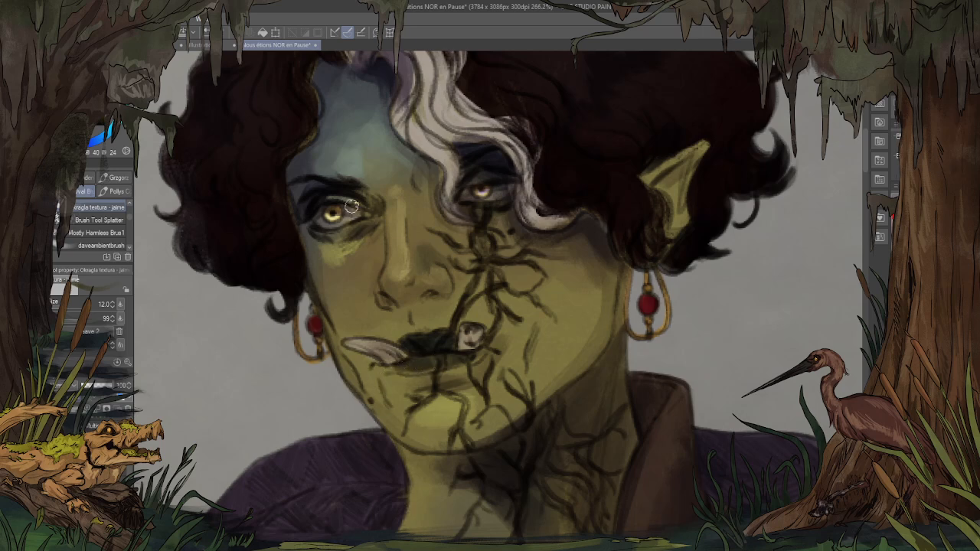
Step: Sample the portrait's greenish upper-lip tone and glaze it over the upper lip with the Queen's Swiffer "Liquin" brush at size 10
left_click(203, 45)
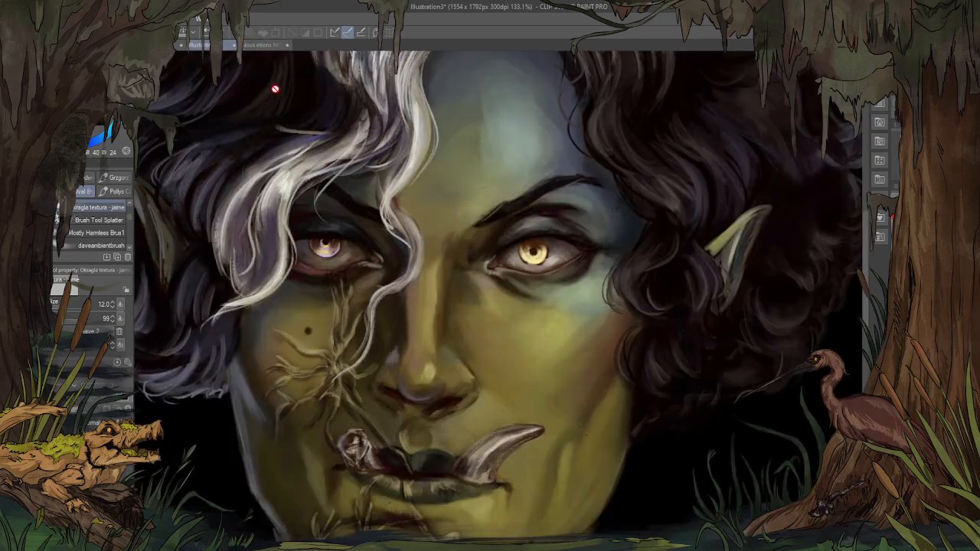
left_click(421, 459, "alt")
left_click(266, 44)
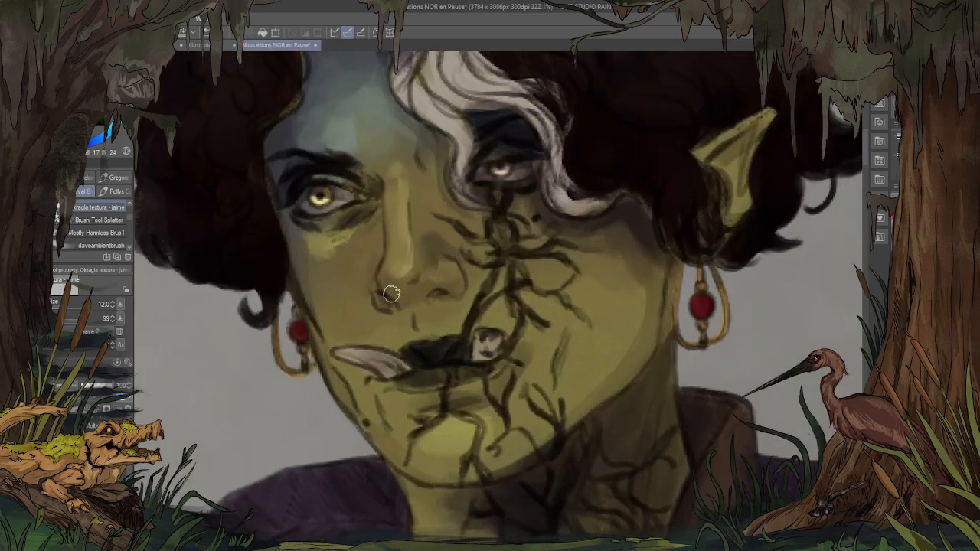
left_click_drag(131, 218, 131, 230)
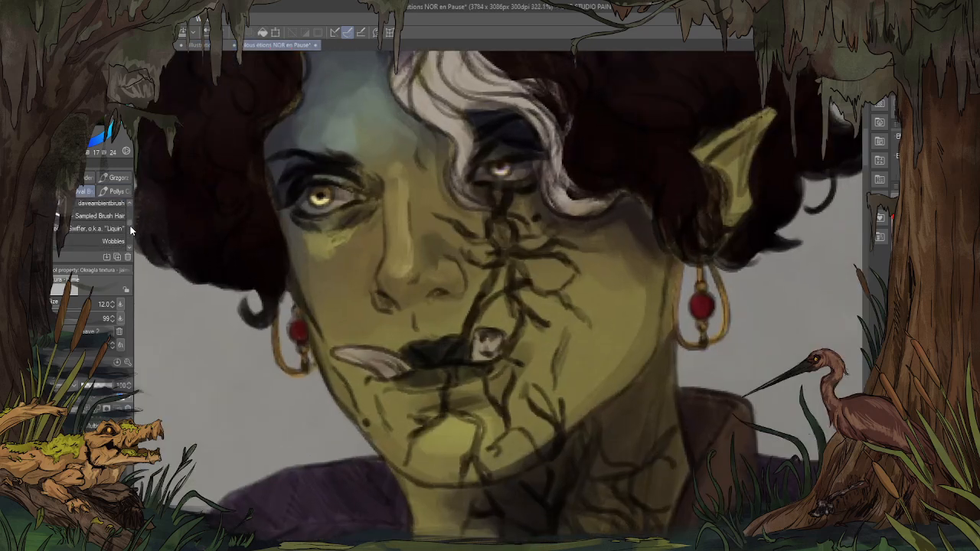
left_click(122, 227)
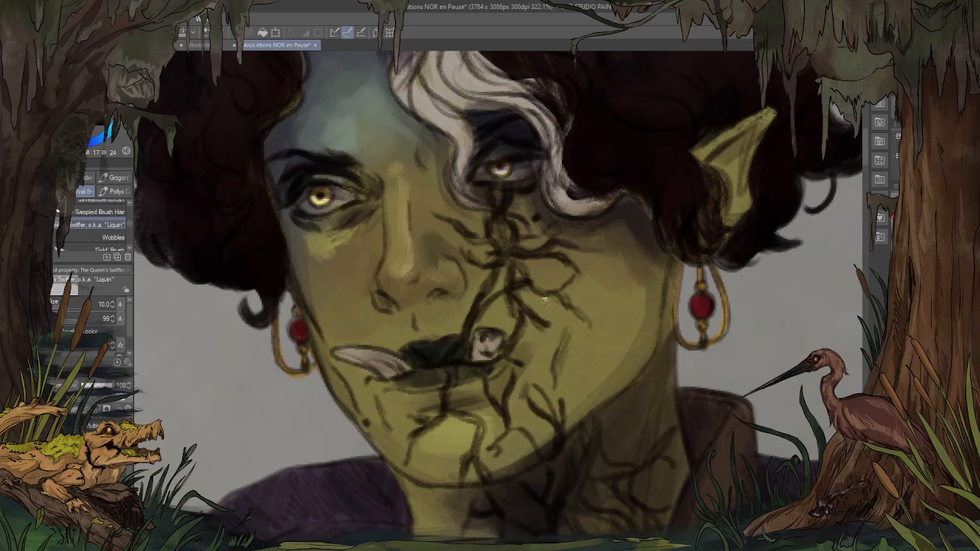
scroll(496, 143, "down", 5)
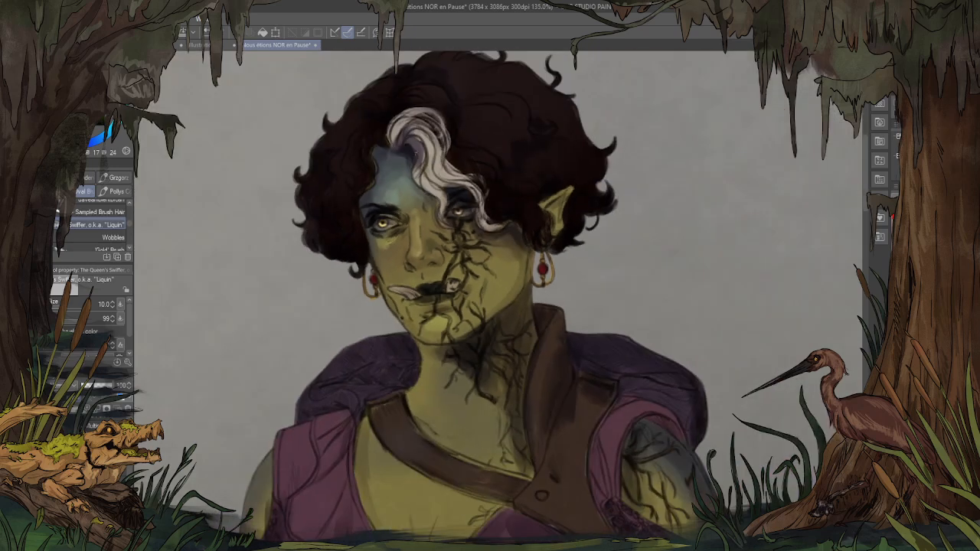
scroll(495, 144, "up", 3)
Step: Sample a light yellow-green from the portrait and paint thin highlights beside the cheek veins with the brush at size 7
left_click(201, 45)
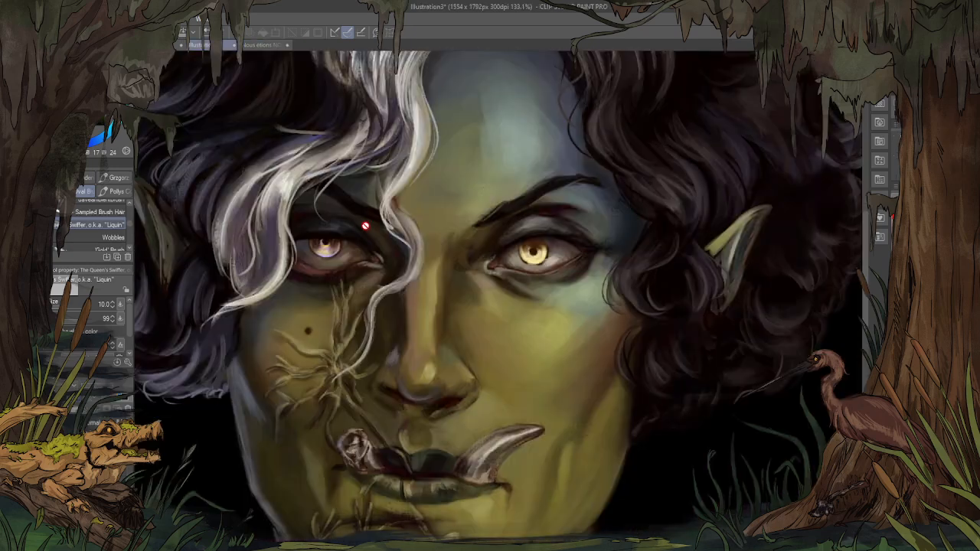
scroll(428, 429, "down", 3)
scroll(429, 428, "up", 3)
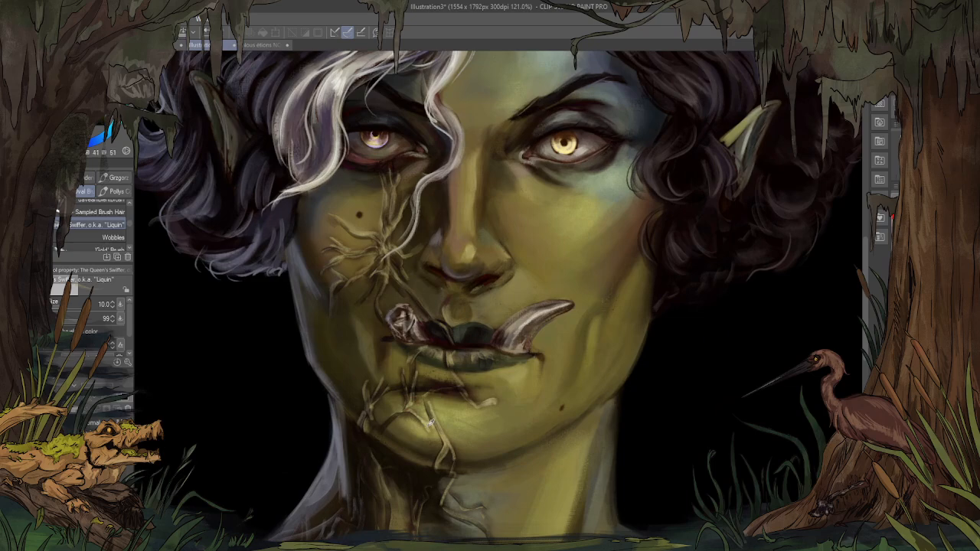
left_click(264, 45)
scroll(369, 305, "up", 3)
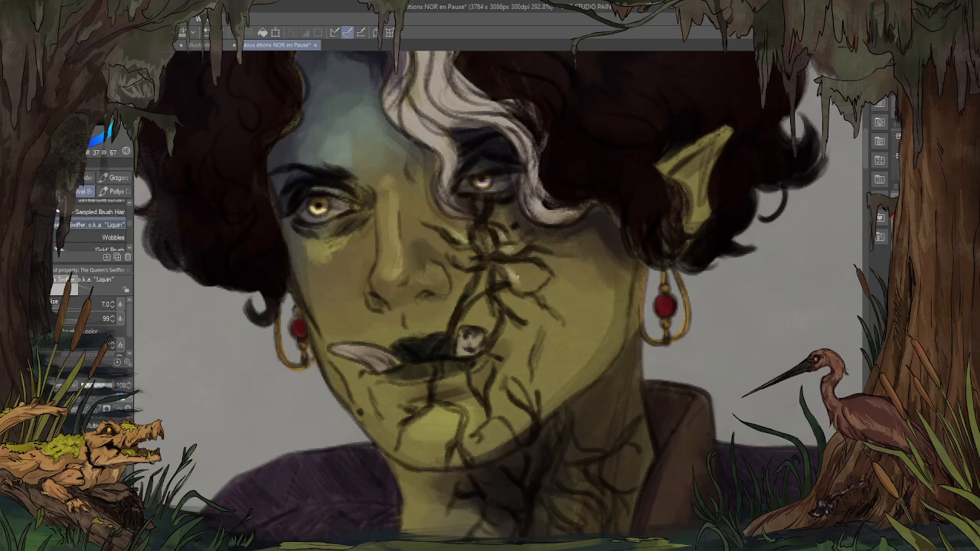
left_click_drag(462, 260, 469, 265)
left_click_drag(452, 329, 454, 308)
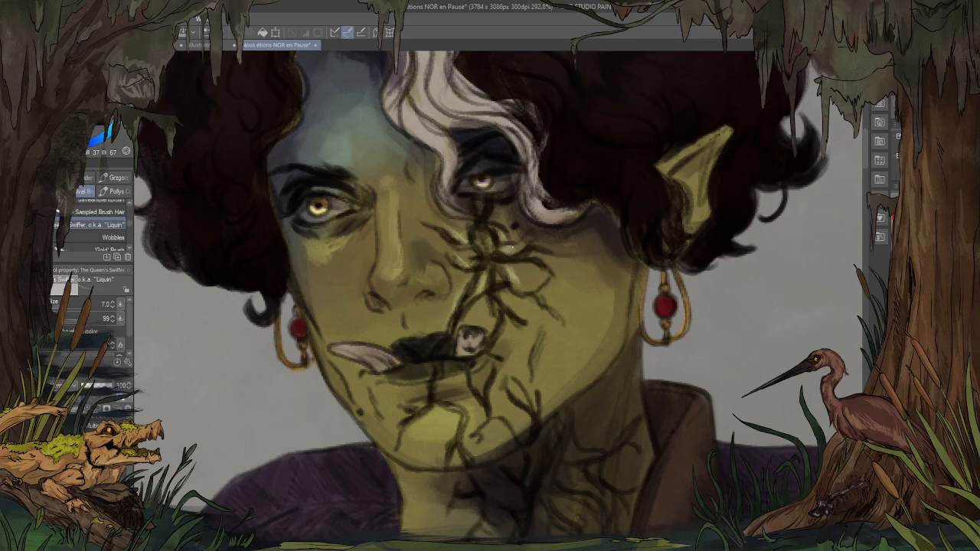
Step: Add light yellow-green highlights along the cheek and chin veins and above the upper lip
scroll(490, 291, "down", 3)
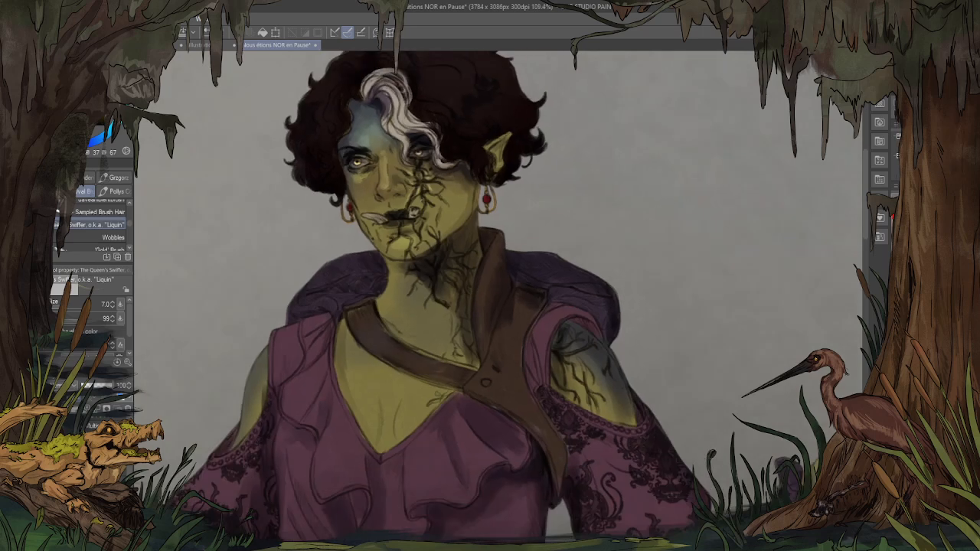
scroll(491, 291, "up", 2)
scroll(411, 173, "up", 2)
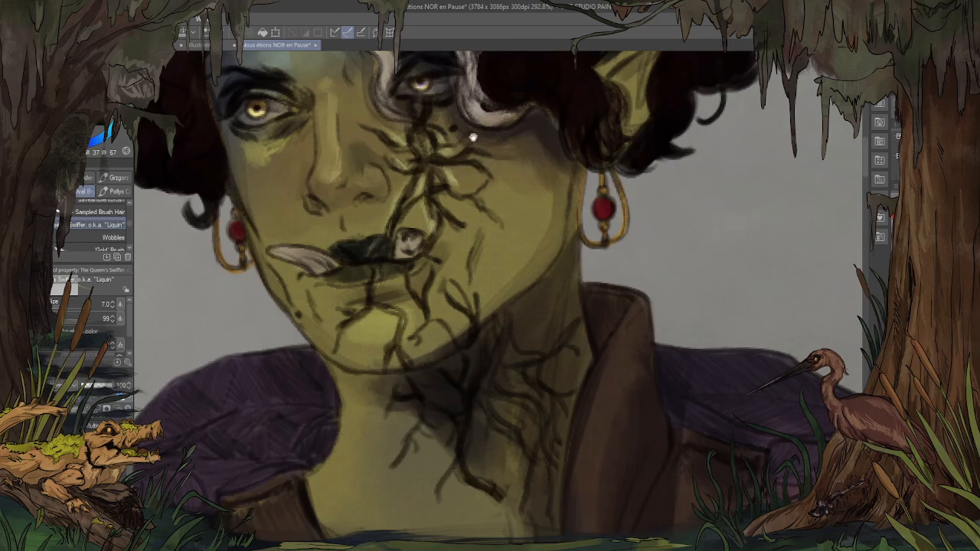
left_click_drag(473, 137, 522, 189)
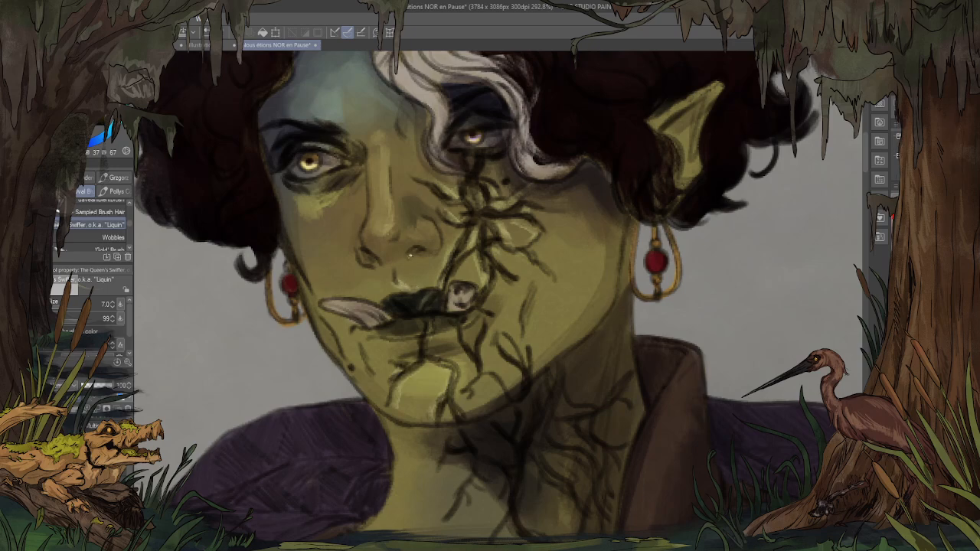
left_click_drag(405, 266, 410, 284)
left_click_drag(501, 144, 520, 242)
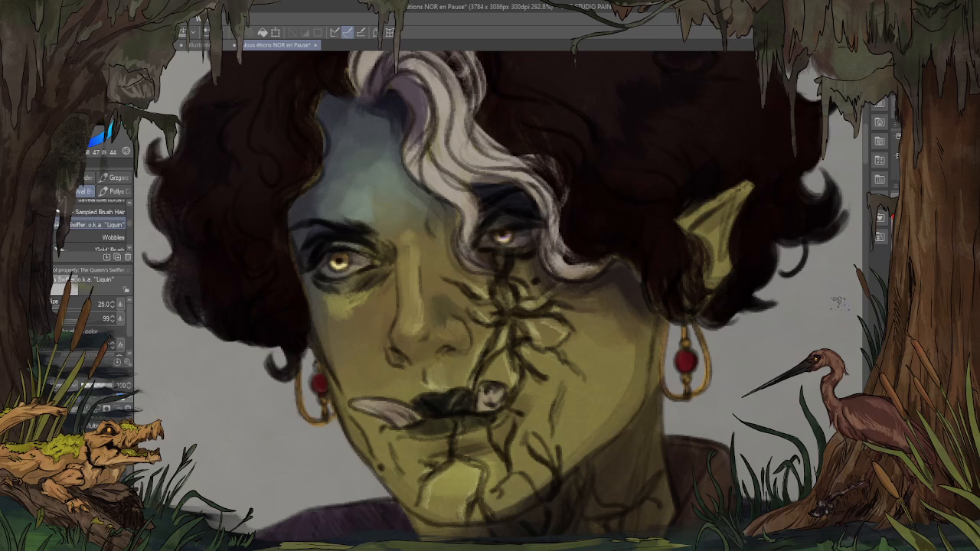
Step: Enlarge the brush to size 25 and soften the highlight beneath the unscarred eye using sampled cheek tones
left_click(347, 297, "alt")
key("bracketright")
key("bracketright")
key("bracketright")
key("bracketright")
key("bracketright")
key("bracketright")
key("bracketright")
mouse_move(353, 312)
left_mouse_down()
mouse_move(333, 295)
mouse_move(357, 336)
mouse_move(290, 237)
mouse_move(355, 313)
mouse_move(378, 296)
left_mouse_up()
left_click(357, 339, "alt")
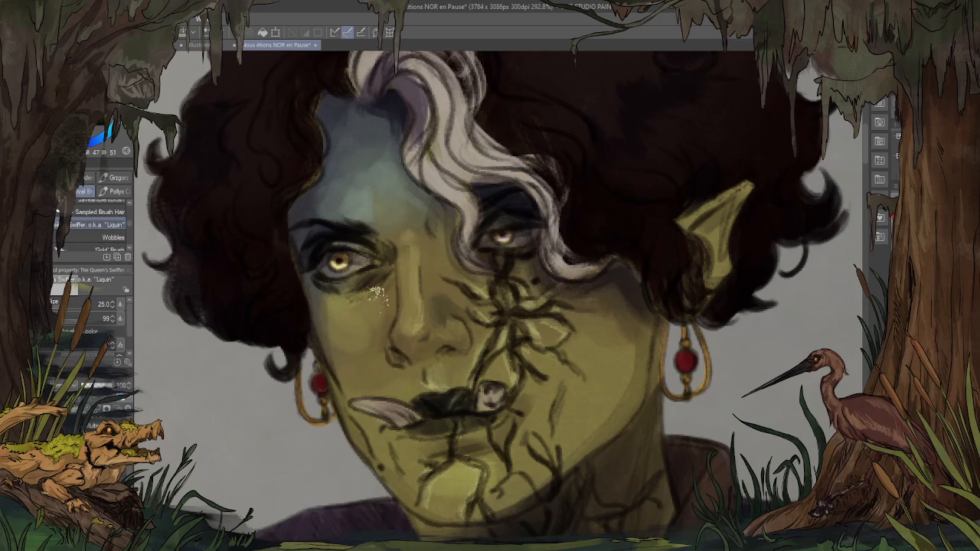
left_click(380, 322, "alt")
Step: Sample the shadow colour beside the nose from the Illustration3 portrait and return to the full-figure painting
left_click(218, 44)
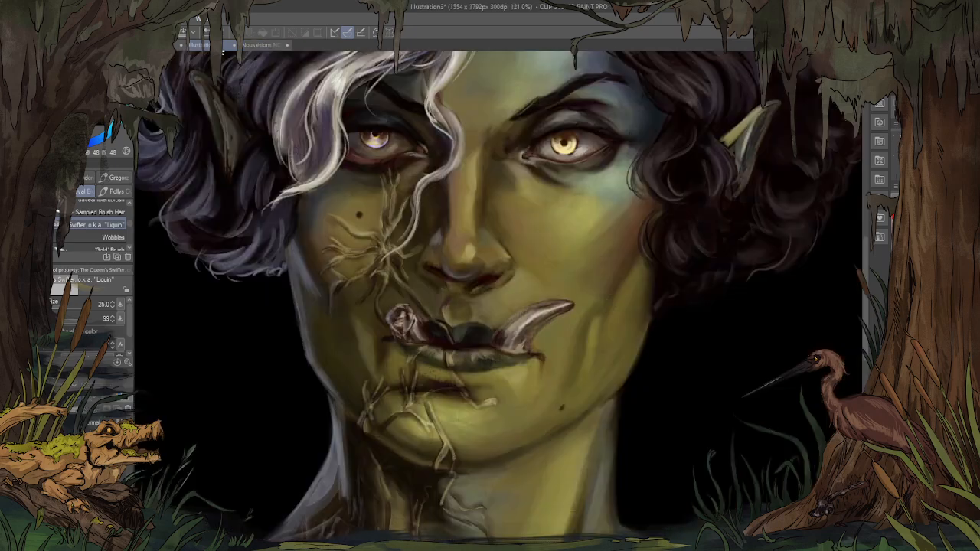
left_click(436, 284, "alt")
left_click(437, 293, "alt")
left_click(268, 44)
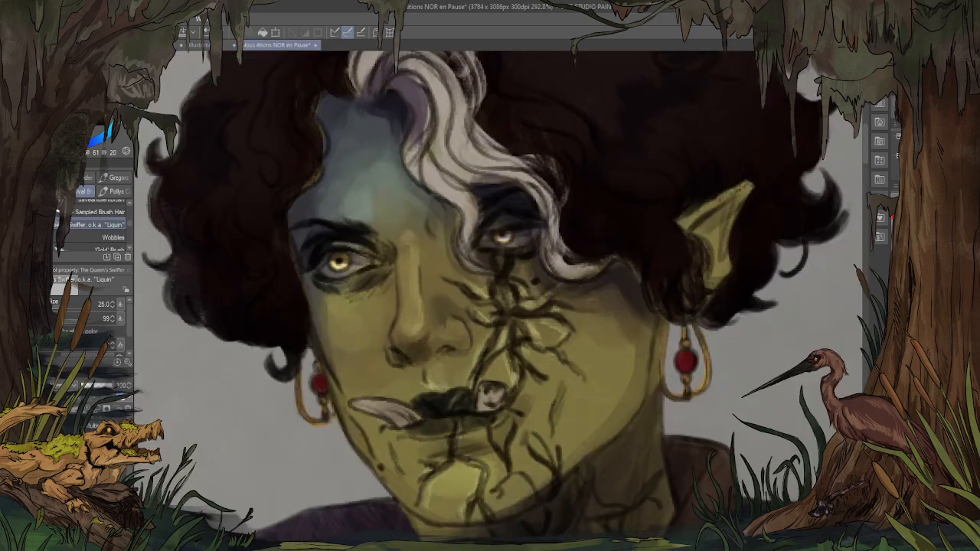
Step: Reduce the brush to size 17 and deepen the shadow along the underside of the nose
key("bracketleft")
key("bracketleft")
mouse_move(437, 344)
left_mouse_down()
mouse_move(458, 341)
mouse_move(448, 341)
left_mouse_up()
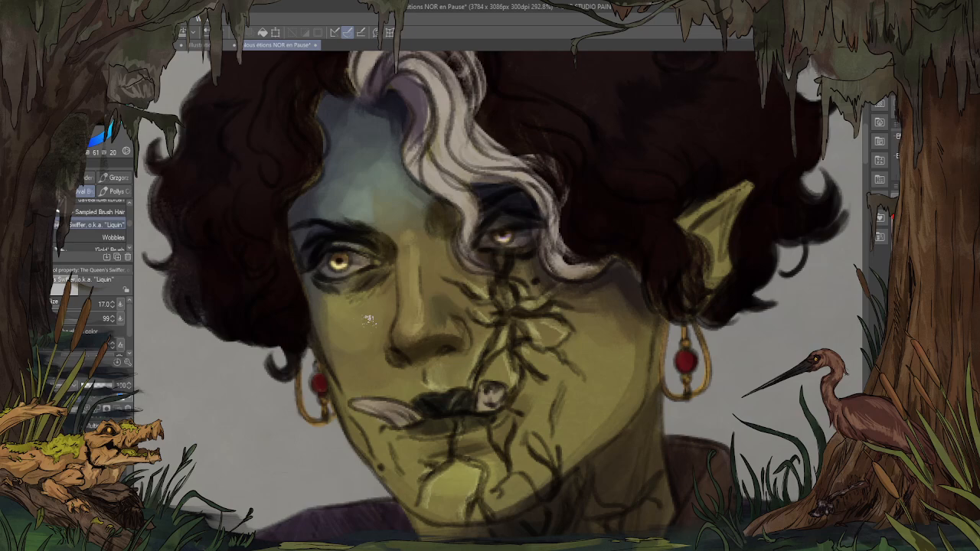
scroll(368, 230, "down", 6)
scroll(378, 224, "up", 6)
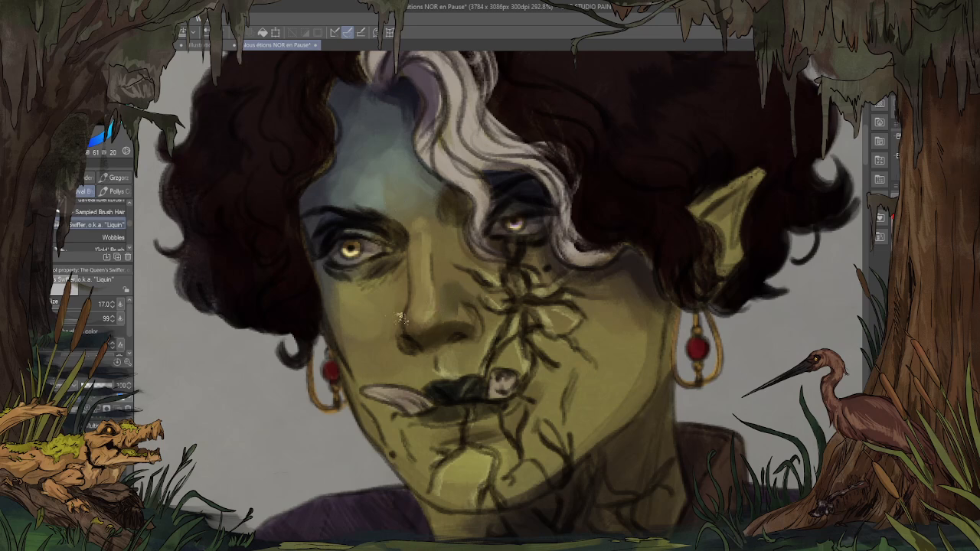
Step: Refine the lower lid of the unscarred eye with sampled colour and the brush at size 8
left_click(358, 295, "alt")
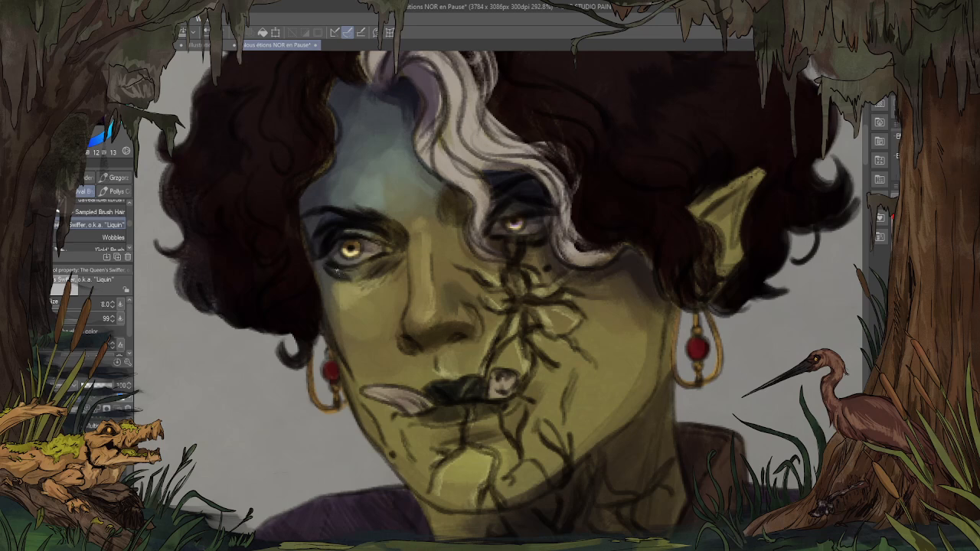
left_click_drag(337, 276, 361, 279)
scroll(363, 399, "down", 5)
scroll(376, 371, "up", 2)
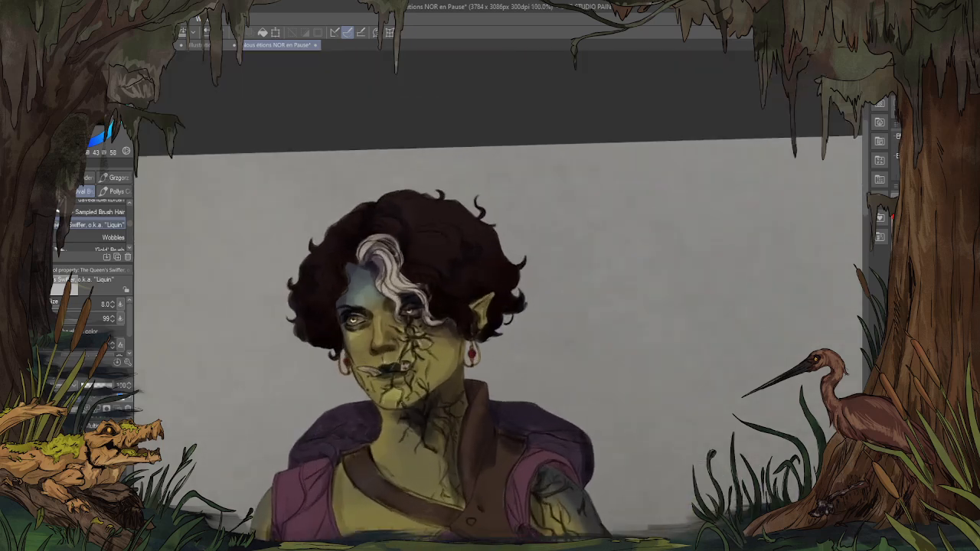
scroll(396, 400, "up", 3)
scroll(376, 392, "up", 1)
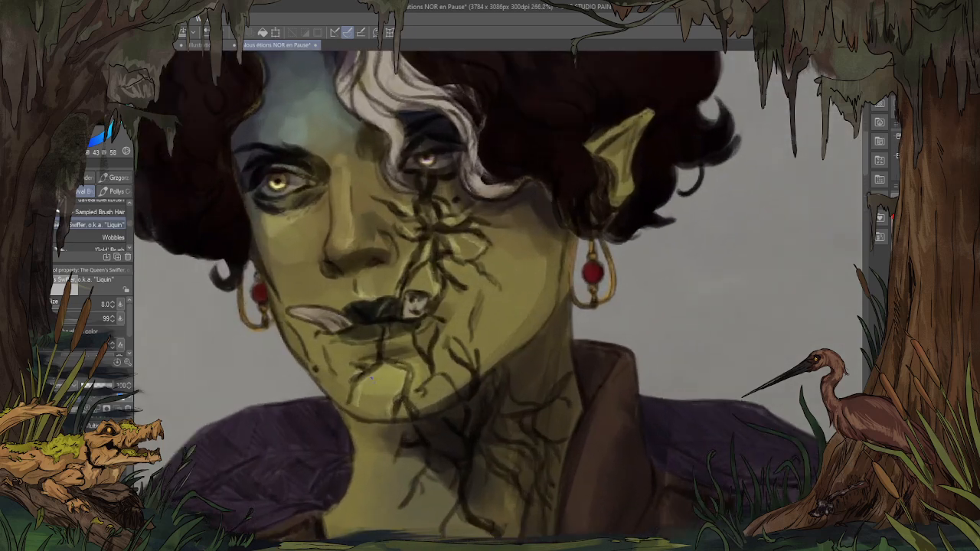
Step: Sample a shadow tone beside the nose bridge, enlarge the brush to size 30 and shade beneath the lower lip
left_click(375, 140, "alt")
key("bracketright")
key("bracketright")
key("bracketright")
key("bracketright")
key("bracketright")
key("bracketright")
key("bracketright")
mouse_move(405, 344)
left_mouse_down()
mouse_move(371, 344)
mouse_move(395, 346)
left_mouse_up()
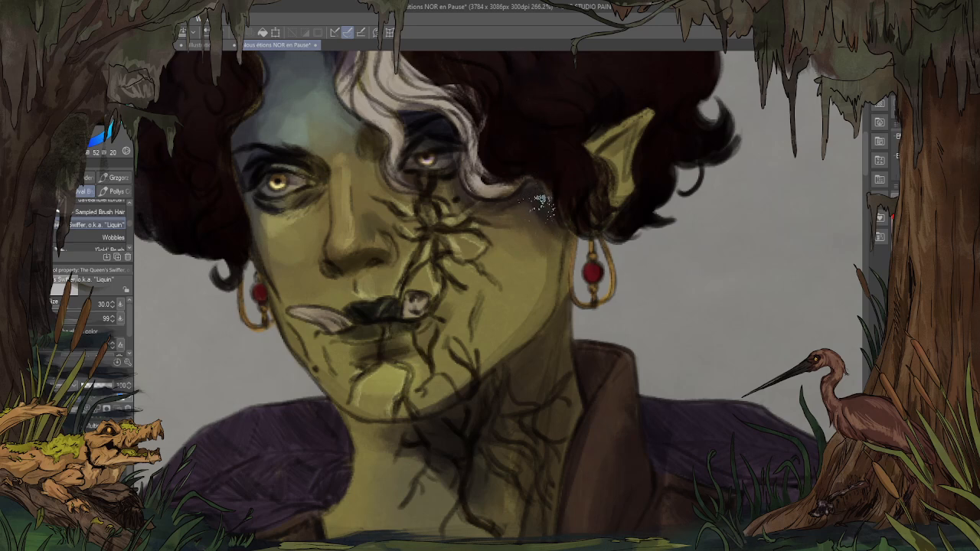
Step: Shade the scarred cheek below the hair and towards the ear using sampled skin shadow tones
left_click(539, 201, "alt")
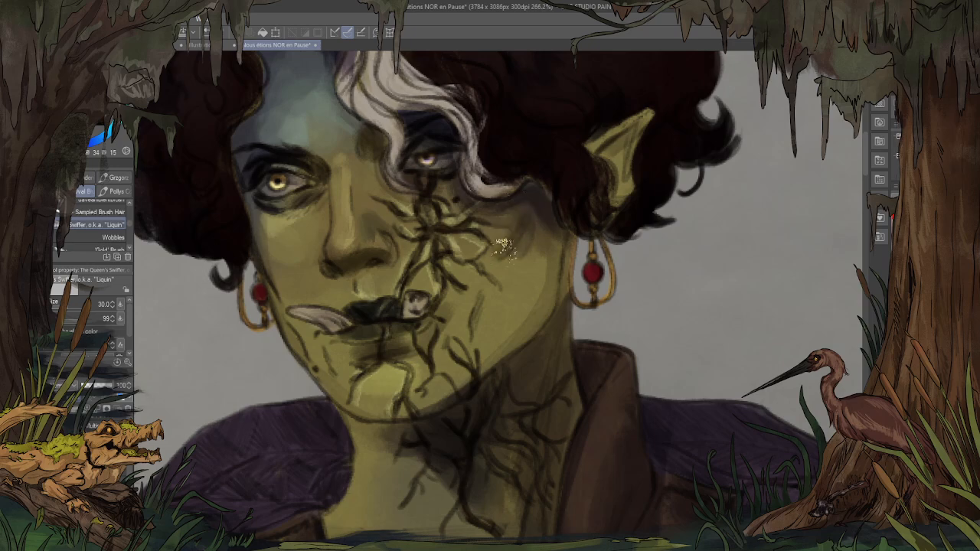
left_click(524, 235, "alt")
mouse_move(537, 206)
left_mouse_down()
mouse_move(536, 236)
mouse_move(507, 252)
left_mouse_up()
left_click(538, 243, "alt")
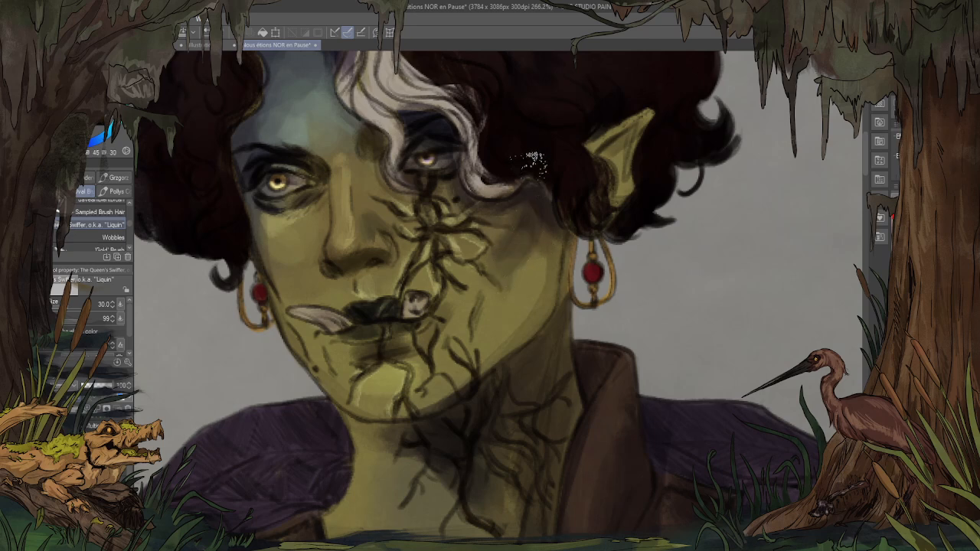
mouse_move(525, 209)
left_mouse_down()
mouse_move(528, 272)
mouse_move(550, 260)
left_mouse_up()
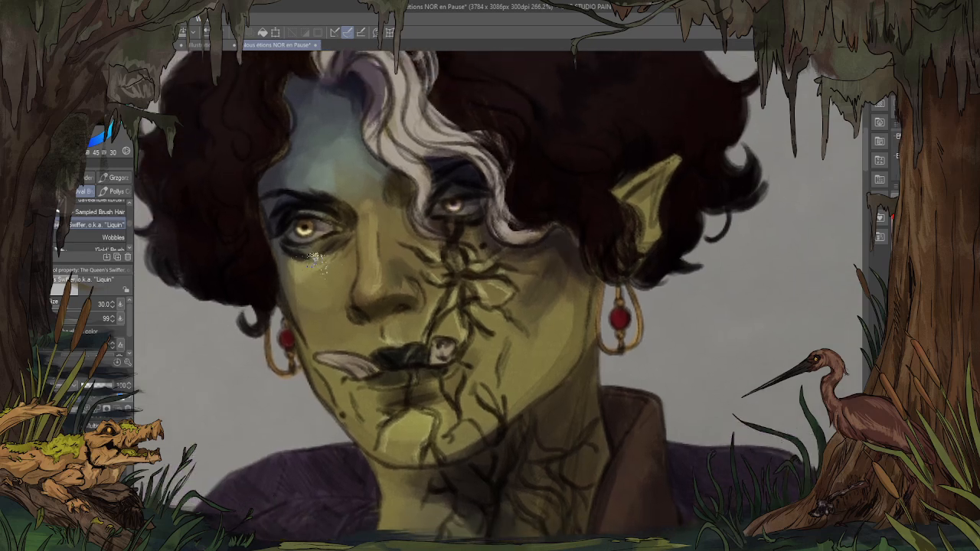
Step: Sample a lighter green from under the unscarred eye and blend a highlight along the scarred cheek and jaw
left_click(310, 265, "alt")
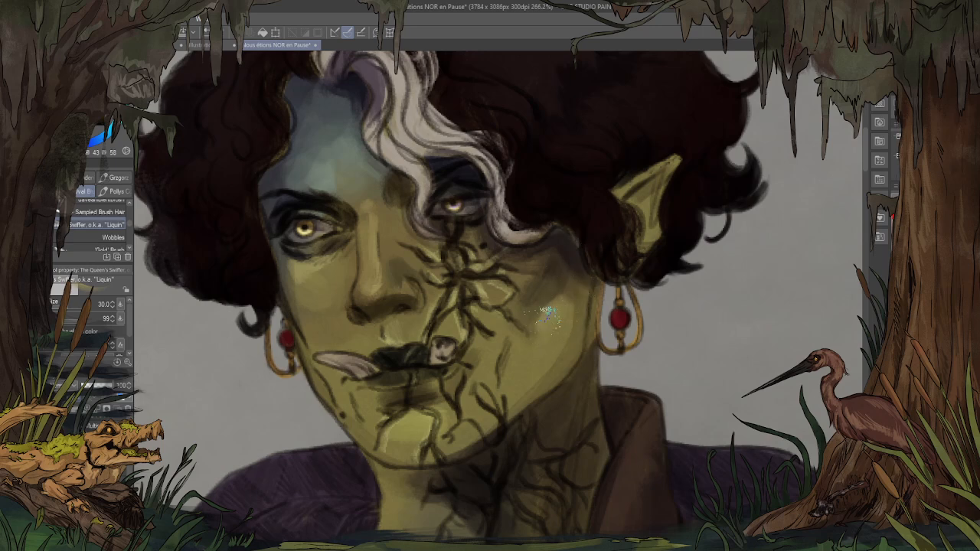
left_click(569, 265, "alt")
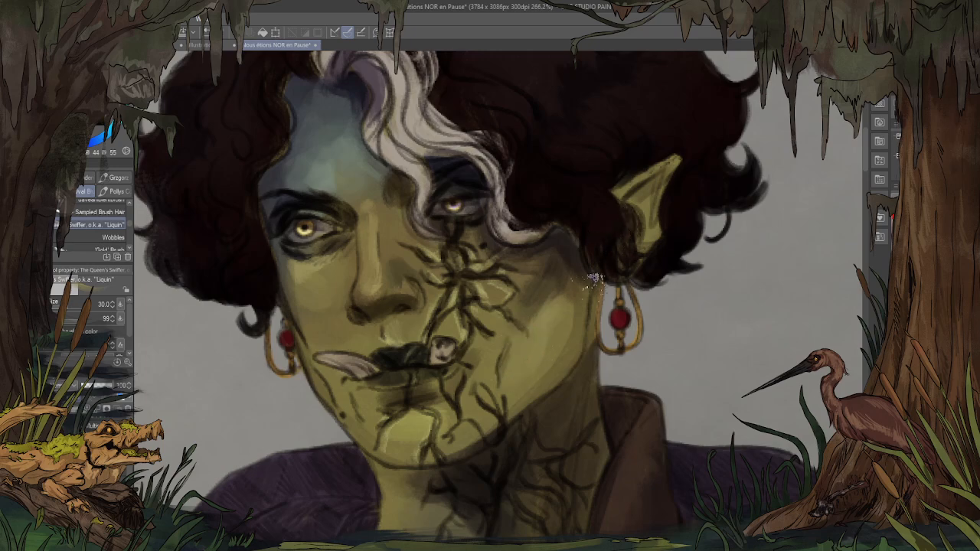
left_click(580, 320, "alt")
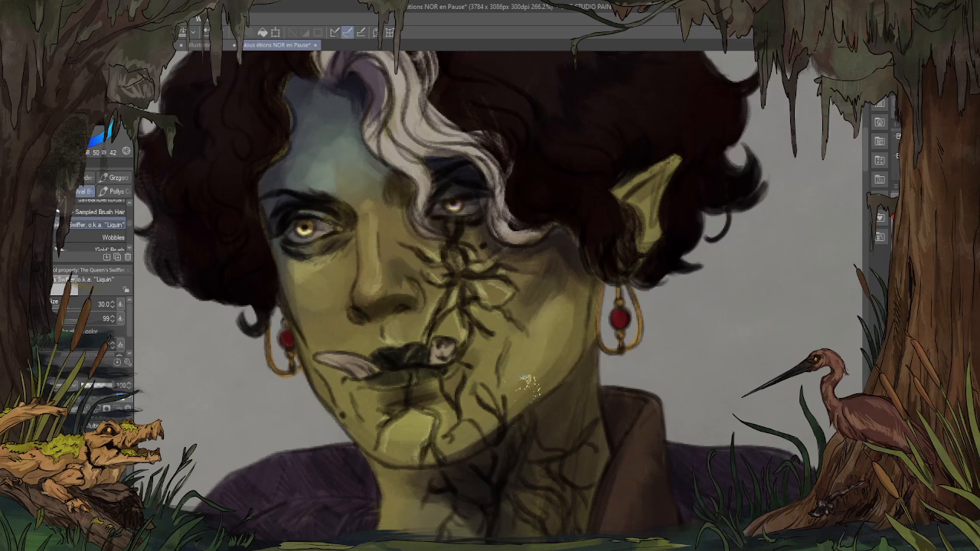
left_click(487, 420, "alt")
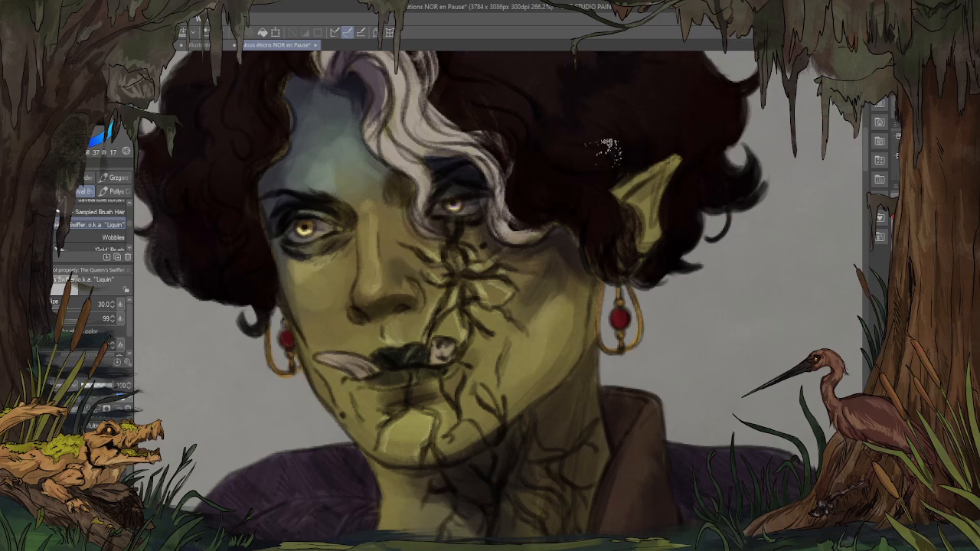
Step: Sample the tusk's pale colour and paint along the long tusk with the brush at size 12
left_click(344, 359, "alt")
key("[")
key("[")
key("[")
key("[")
key("[")
left_click_drag(328, 352, 366, 364)
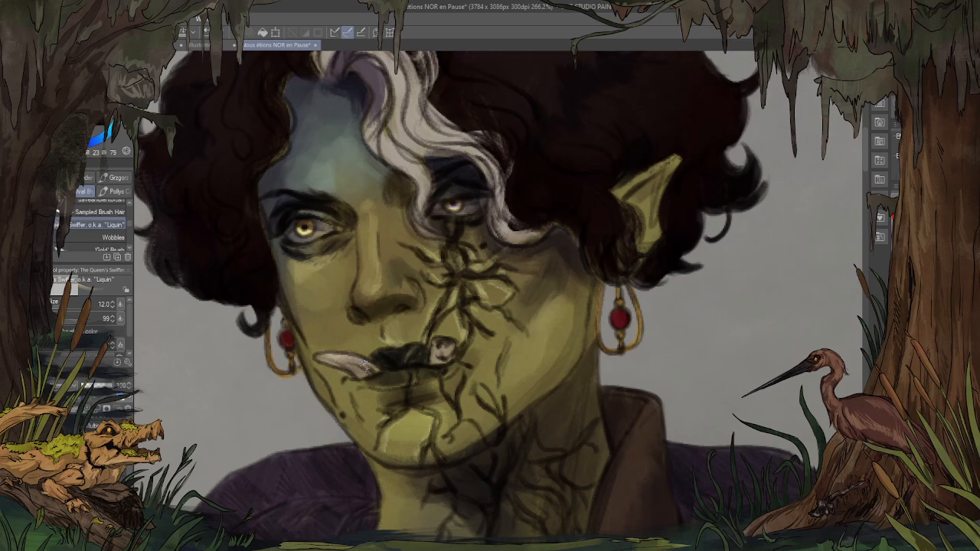
Step: Redraw the dark markings on the small capped tusk with the grin ink fine brush at size 6 and touch up below the lips
key("p")
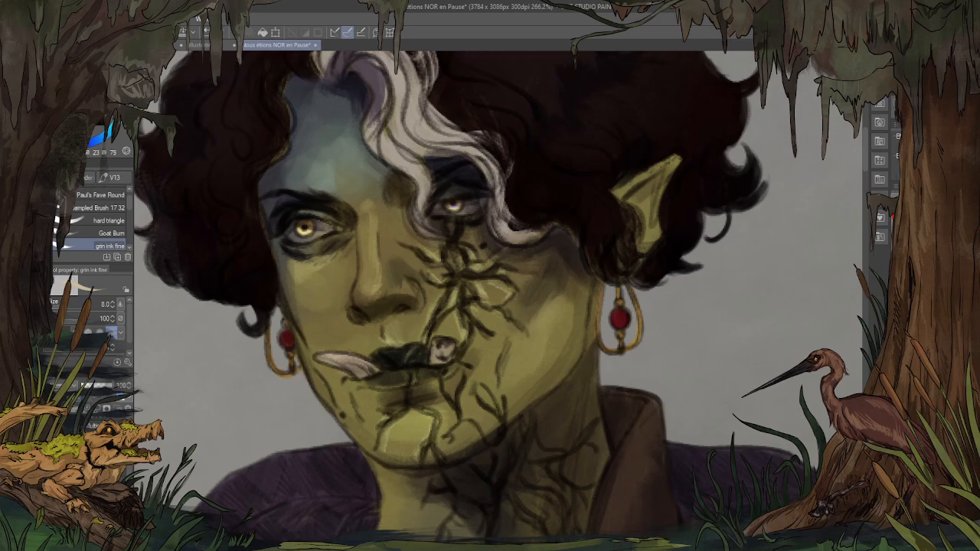
key("x")
scroll(443, 346, "up", 2)
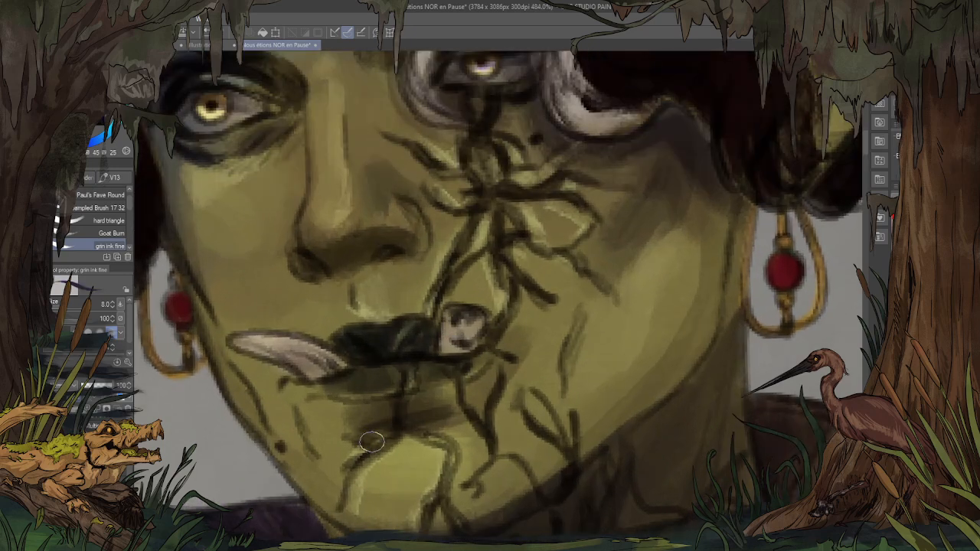
left_click_drag(372, 441, 362, 452)
left_click_drag(462, 323, 465, 336)
key("ctrl+z")
mouse_move(462, 319)
left_mouse_down()
mouse_move(451, 343)
mouse_move(464, 317)
mouse_move(476, 337)
mouse_move(471, 299)
left_mouse_up()
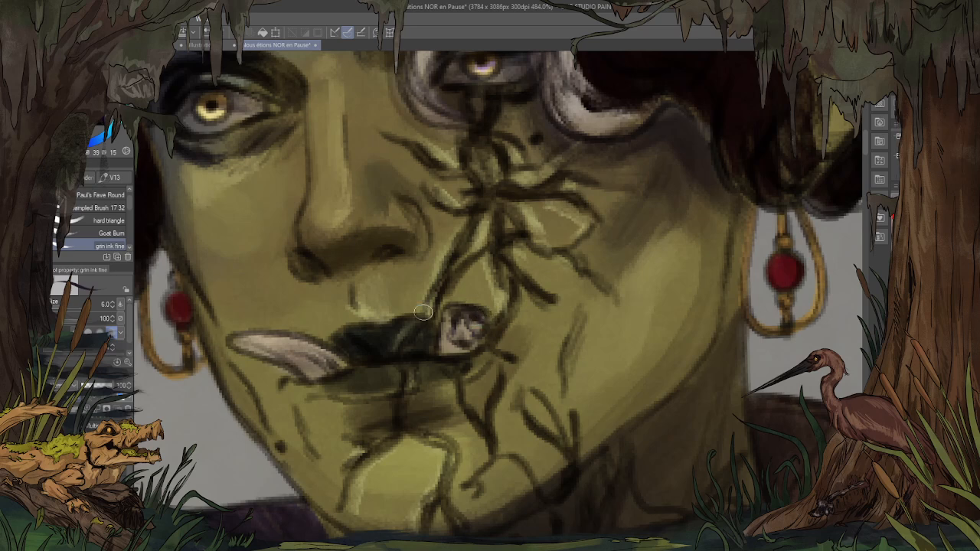
left_click_drag(445, 335, 442, 341)
scroll(409, 368, "down", 10)
scroll(455, 157, "up", 5)
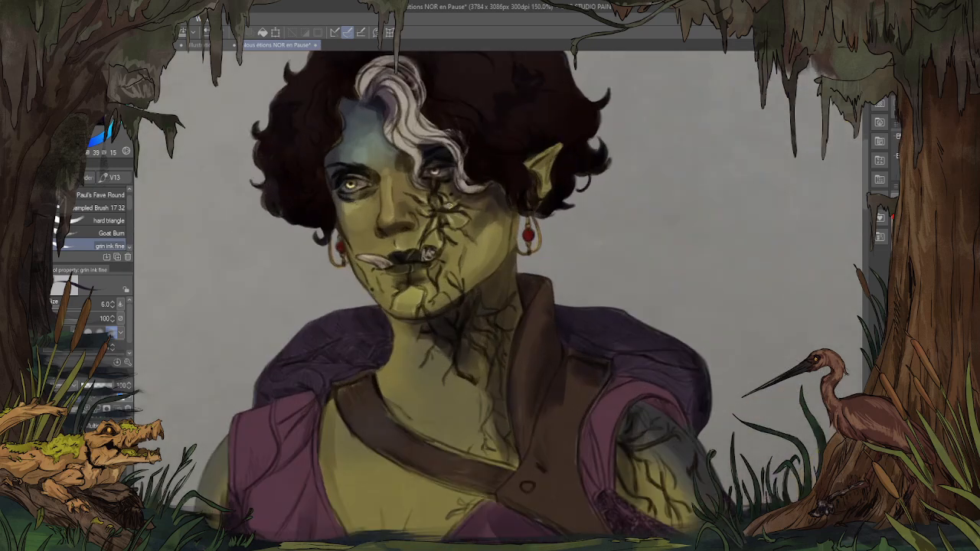
Step: Paint light pink highlights on the red earring bead with Cynthia's Mostly Harmless brush at size 5
key("b")
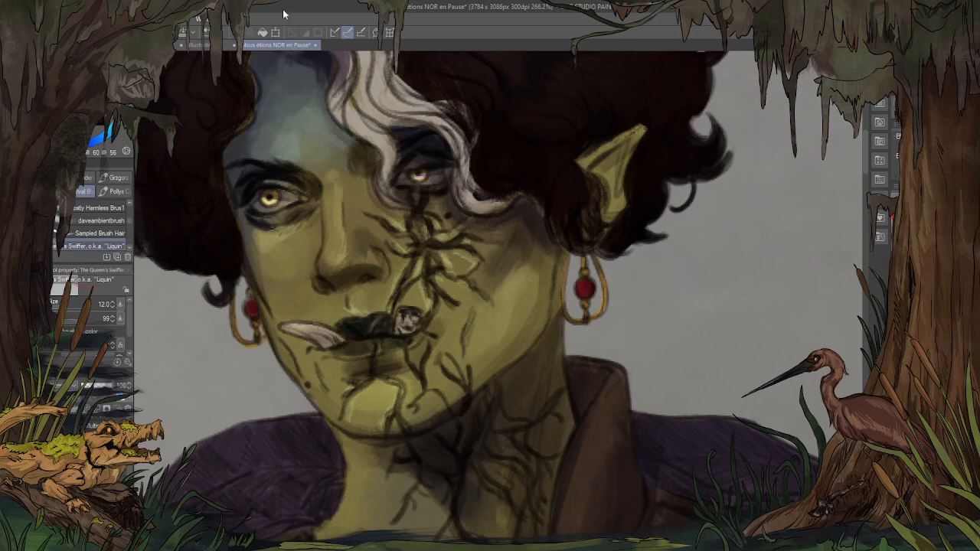
scroll(378, 201, "down", 10)
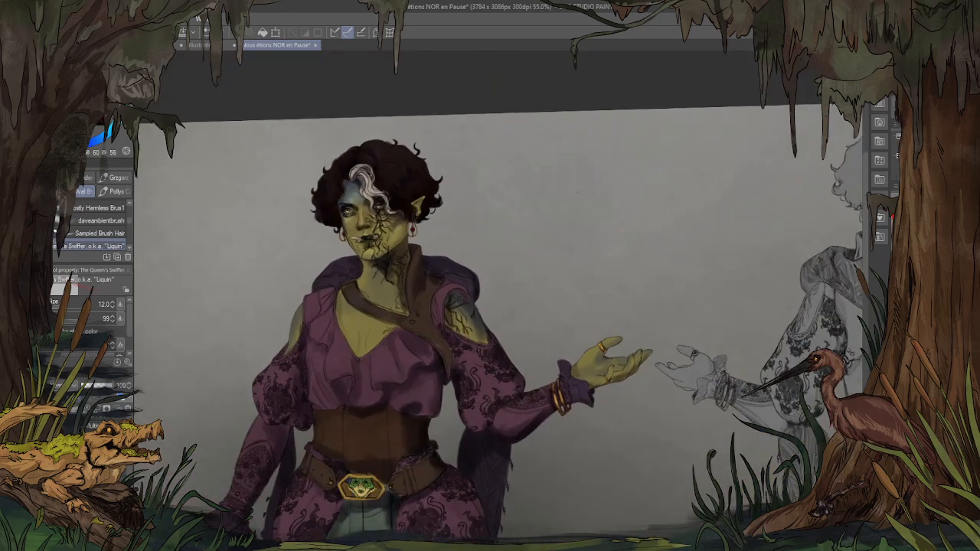
scroll(370, 242, "up", 10)
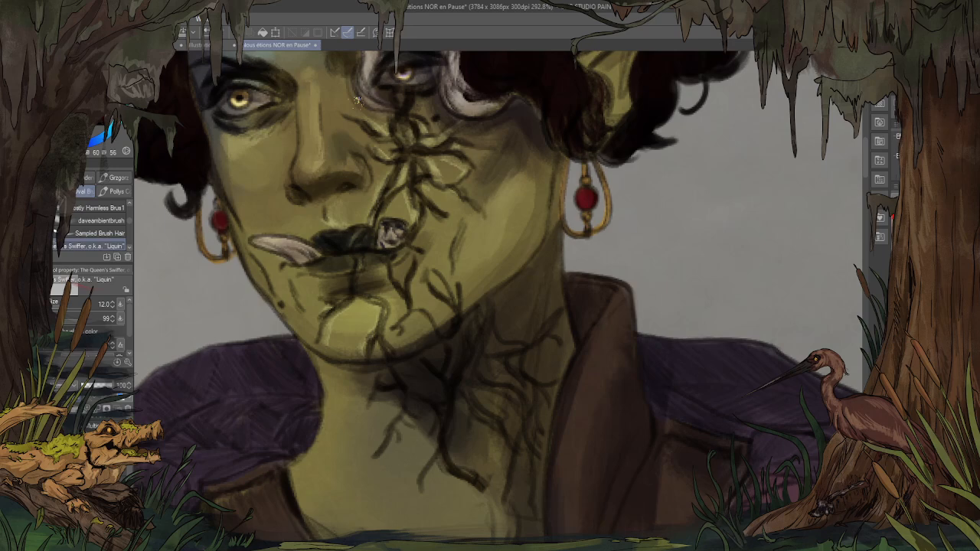
left_click_drag(357, 98, 512, 237)
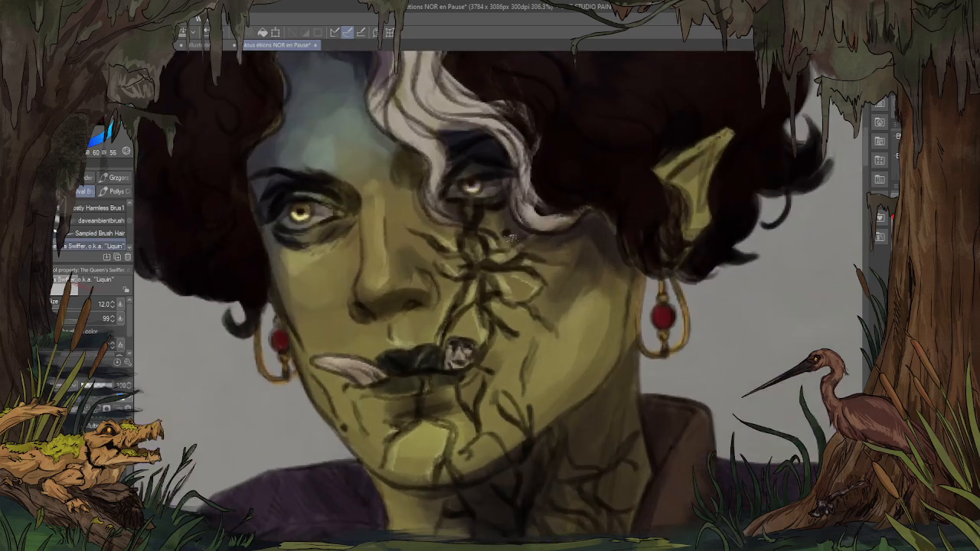
left_click(87, 207)
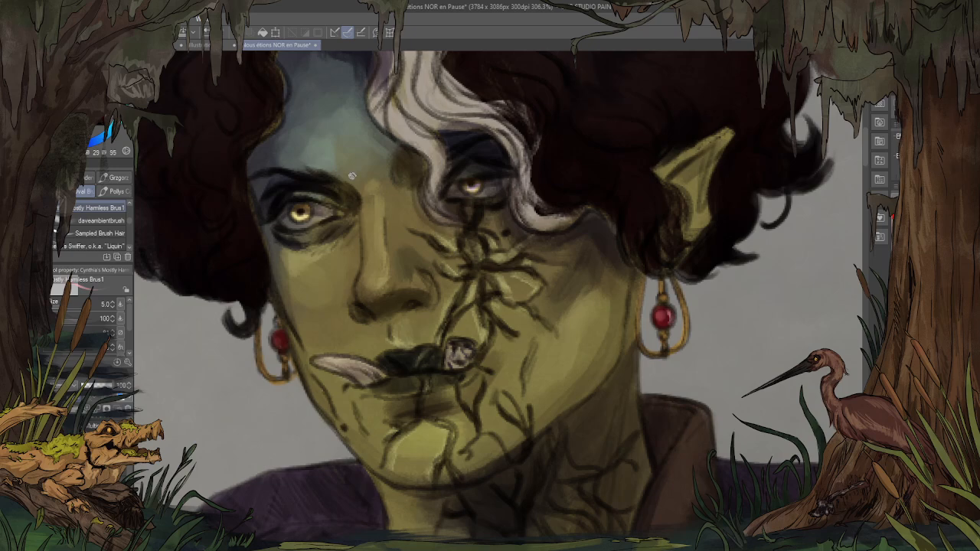
scroll(374, 208, "down", 6)
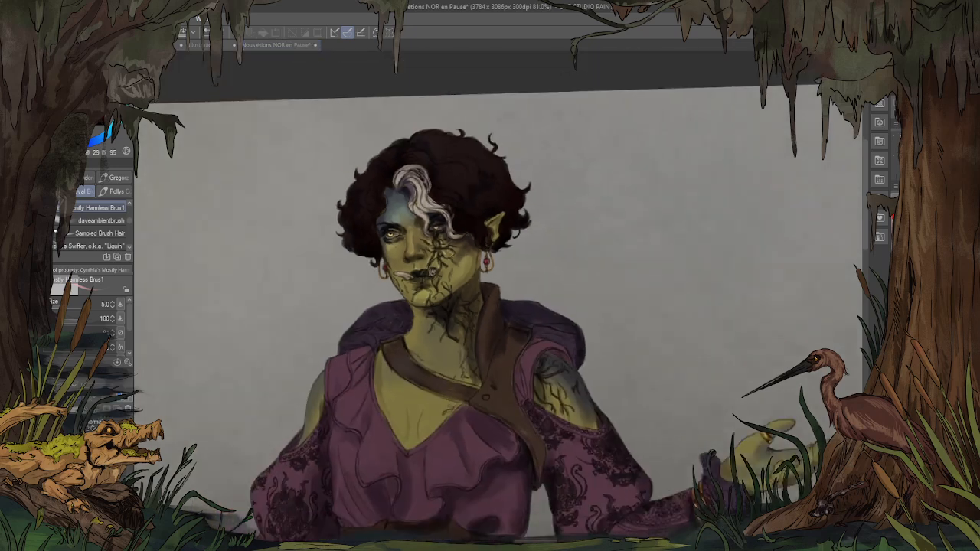
scroll(369, 380, "up", 3)
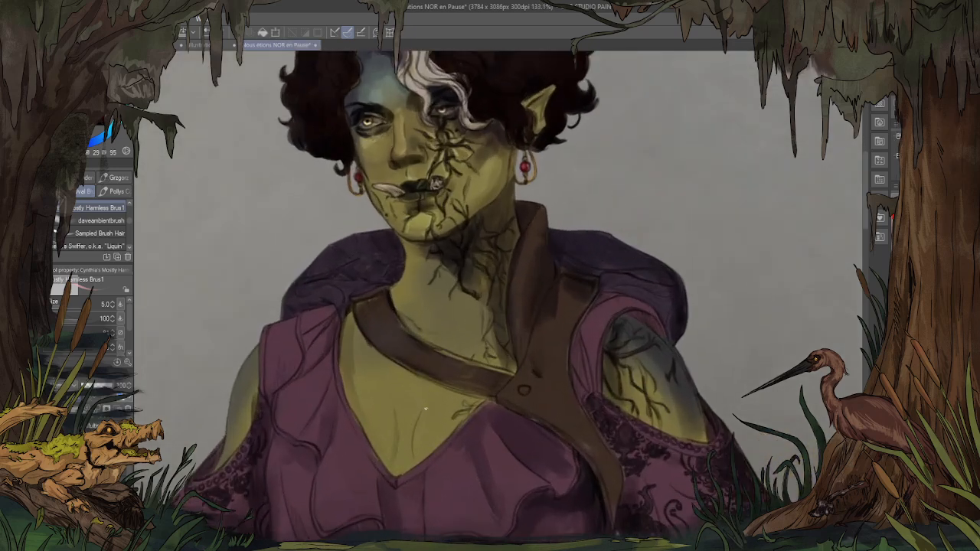
Step: Switch to the Queen's Swiffer brush, enlarge it to size 40 and paint a pale blue highlight at the base of the neck with sampled tones
left_click(113, 245)
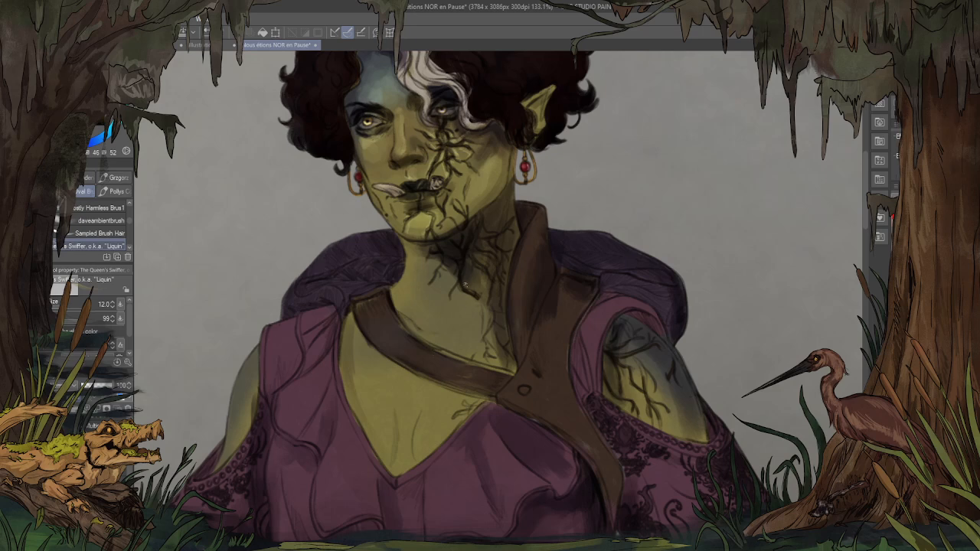
left_click_drag(471, 156, 479, 392)
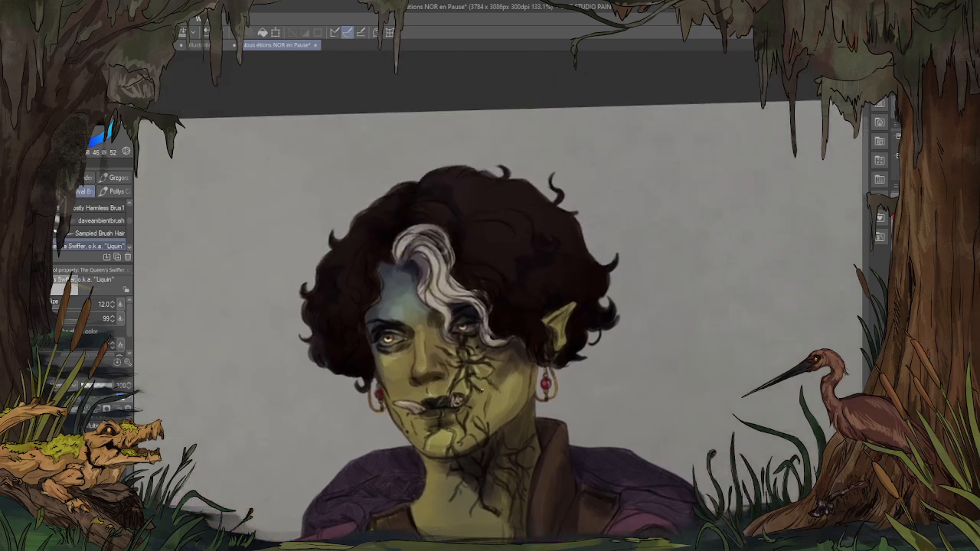
scroll(481, 391, "up", 6)
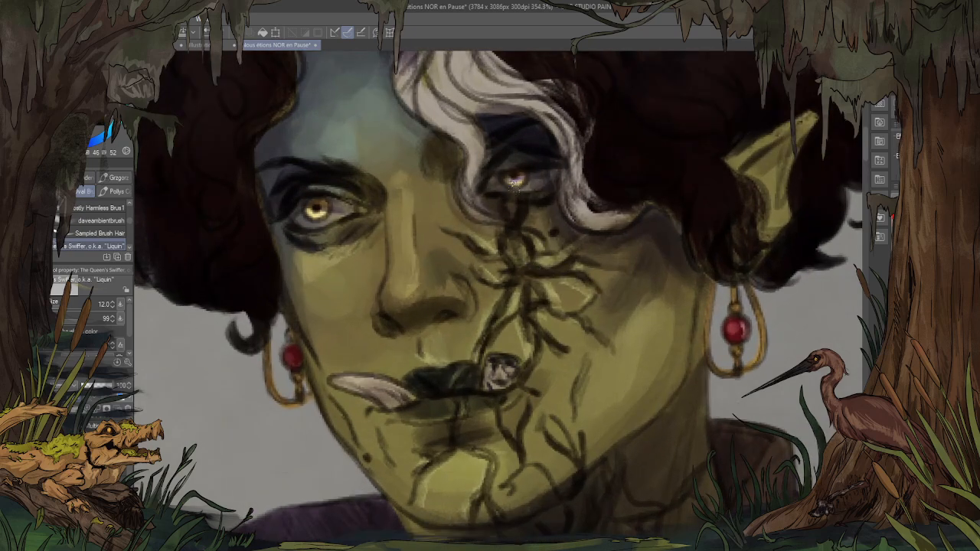
scroll(513, 181, "down", 7)
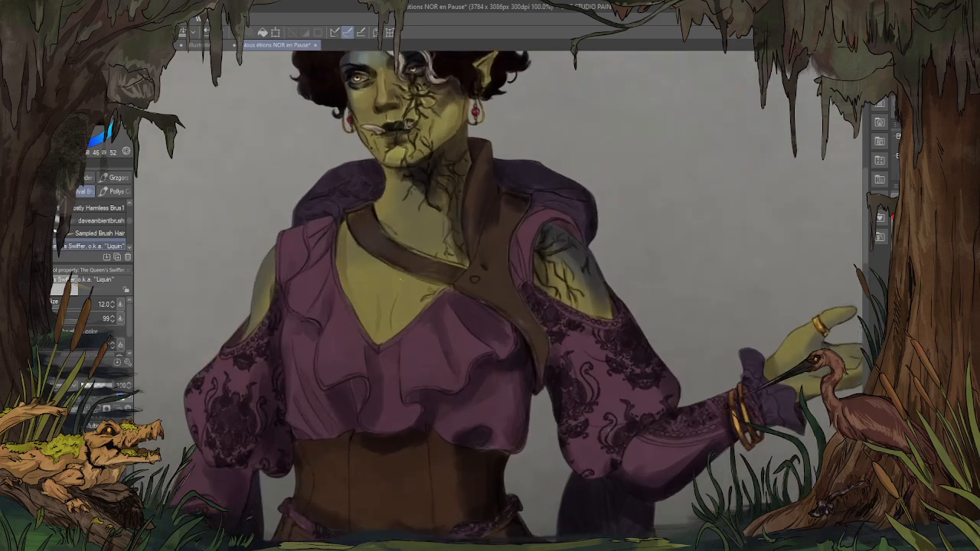
scroll(376, 291, "up", 2)
scroll(374, 287, "down", 2)
scroll(330, 287, "up", 2)
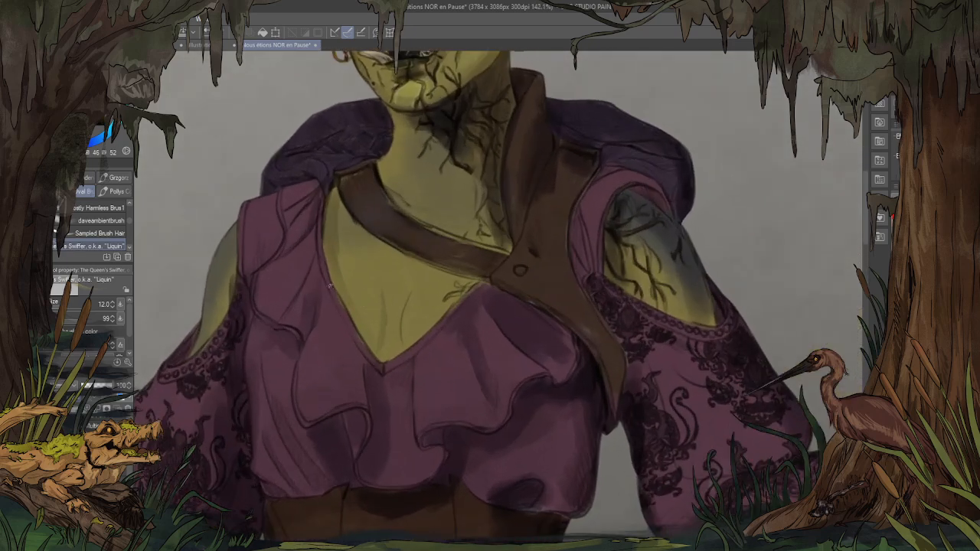
key("]")
key("]")
key("]")
key("]")
key("]")
key("]")
left_click_drag(482, 166, 471, 297)
left_click(354, 85, "alt")
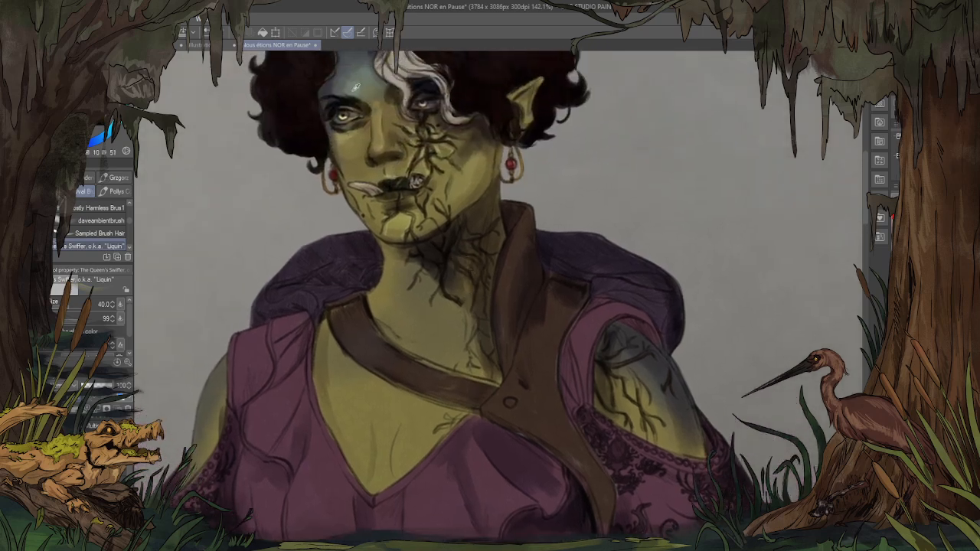
left_click_drag(426, 334, 407, 342)
left_click(476, 168, "alt")
left_click(404, 398, "alt")
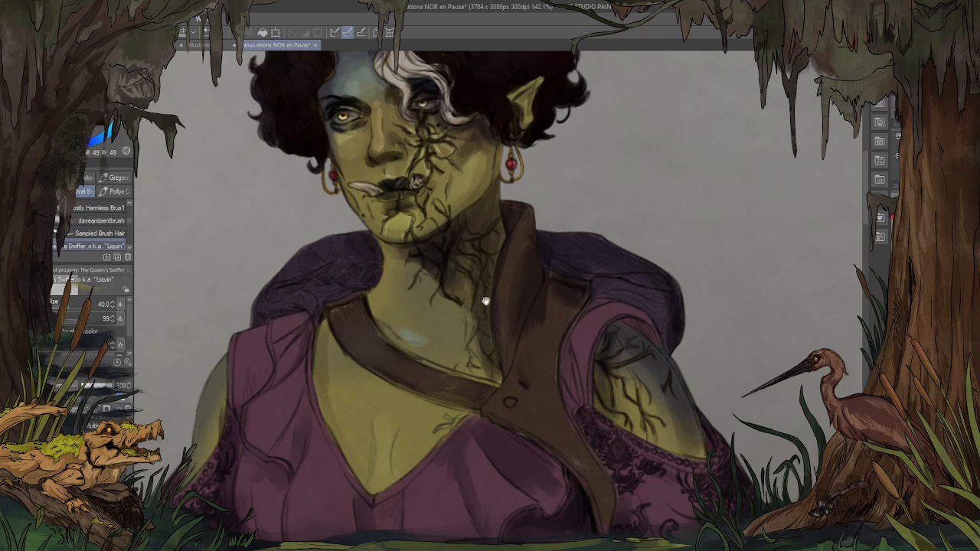
left_click_drag(468, 326, 503, 369)
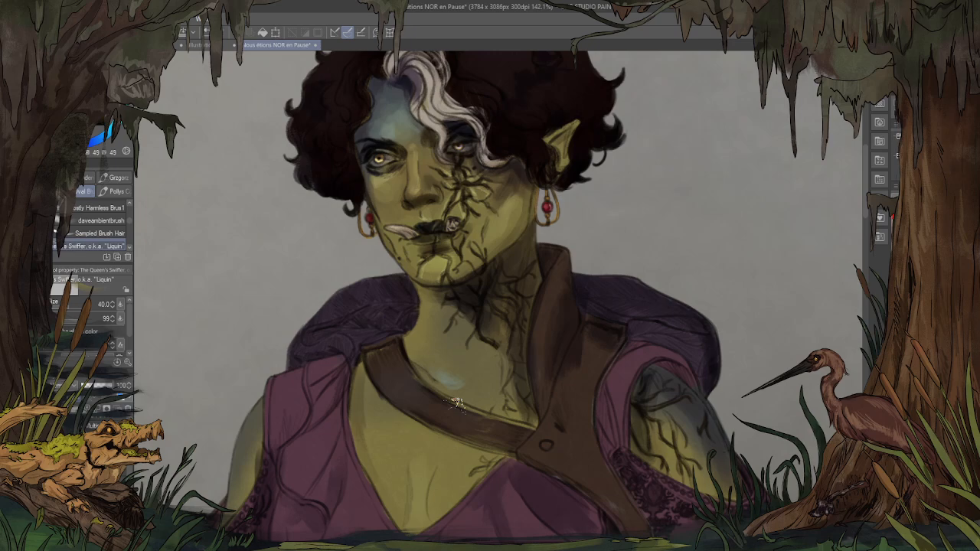
Step: Sample the shadow tone beneath the hair and shade the edge of the unscarred cheek with the brush at size 20
scroll(467, 364, "down", 1)
scroll(466, 368, "up", 4)
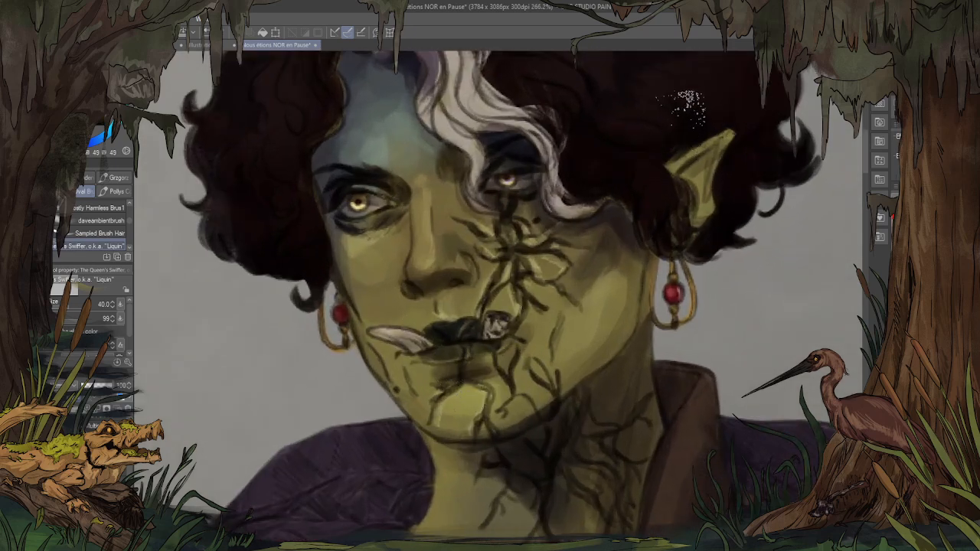
left_click(635, 234, "alt")
mouse_move(344, 250)
left_mouse_down()
mouse_move(359, 288)
mouse_move(366, 349)
left_mouse_up()
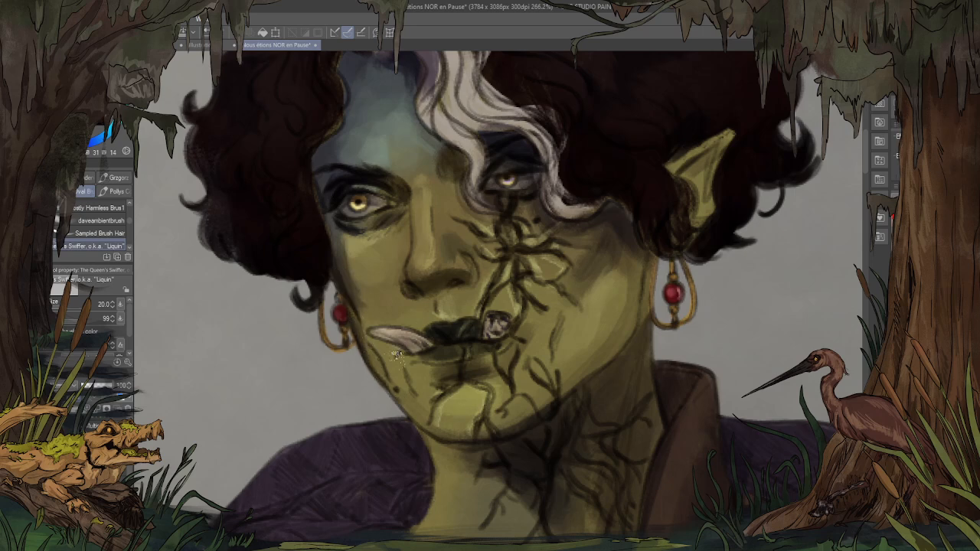
Step: Touch up the jaw edge, extend the pale blue neck highlight upward and paint a sampled shadow in the throat hollow with the size 20 brush
mouse_move(392, 380)
left_mouse_down()
mouse_move(380, 354)
mouse_move(415, 406)
left_mouse_up()
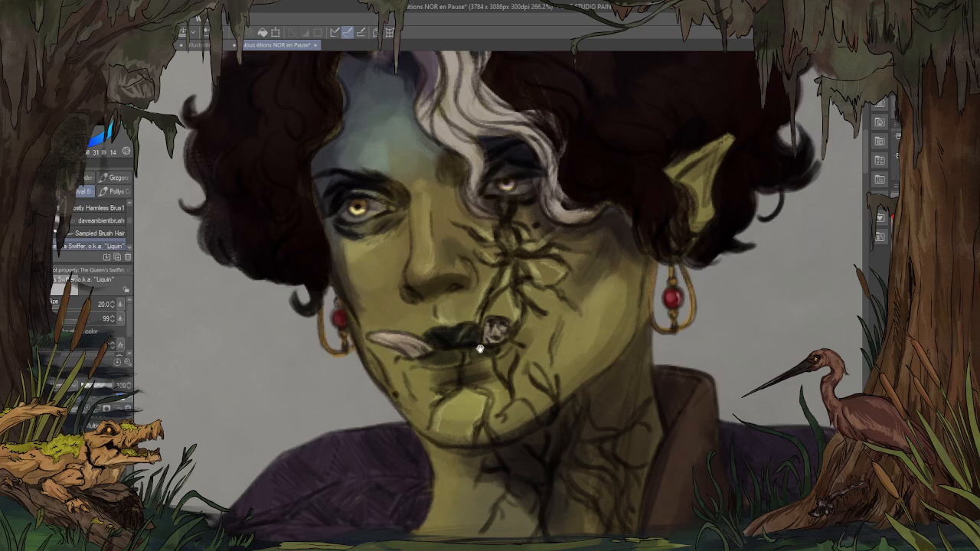
left_click_drag(481, 349, 457, 154)
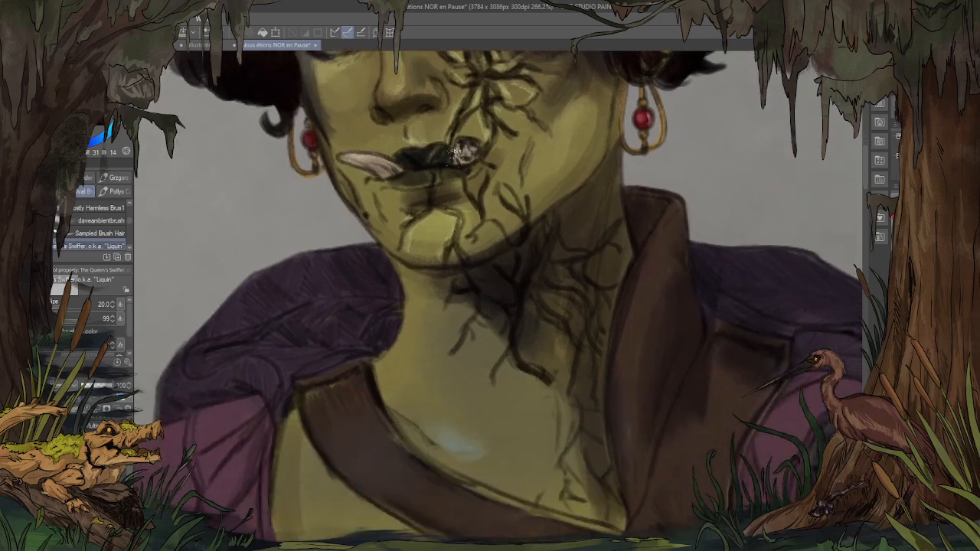
scroll(456, 152, "down", 3)
scroll(480, 254, "up", 2)
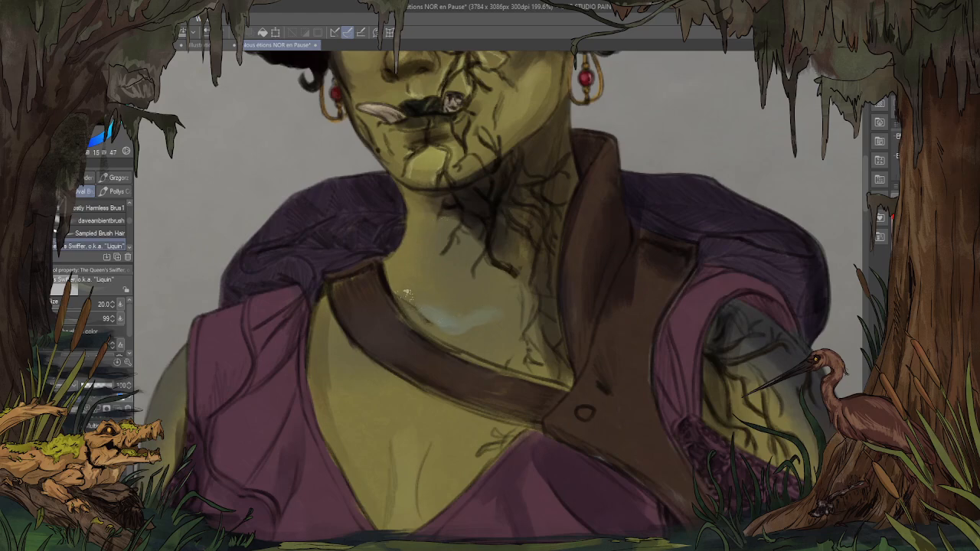
left_click_drag(454, 319, 444, 274)
left_click_drag(524, 149, 544, 265)
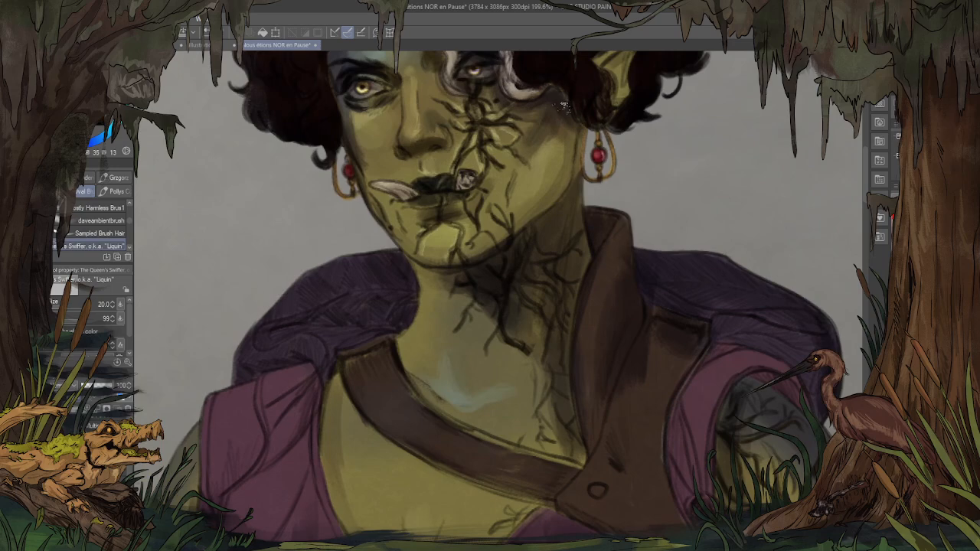
mouse_move(483, 388)
left_mouse_down()
mouse_move(468, 370)
mouse_move(466, 383)
mouse_move(466, 360)
mouse_move(464, 384)
mouse_move(458, 367)
mouse_move(468, 351)
mouse_move(458, 367)
mouse_move(474, 348)
mouse_move(464, 337)
mouse_move(474, 372)
left_mouse_up()
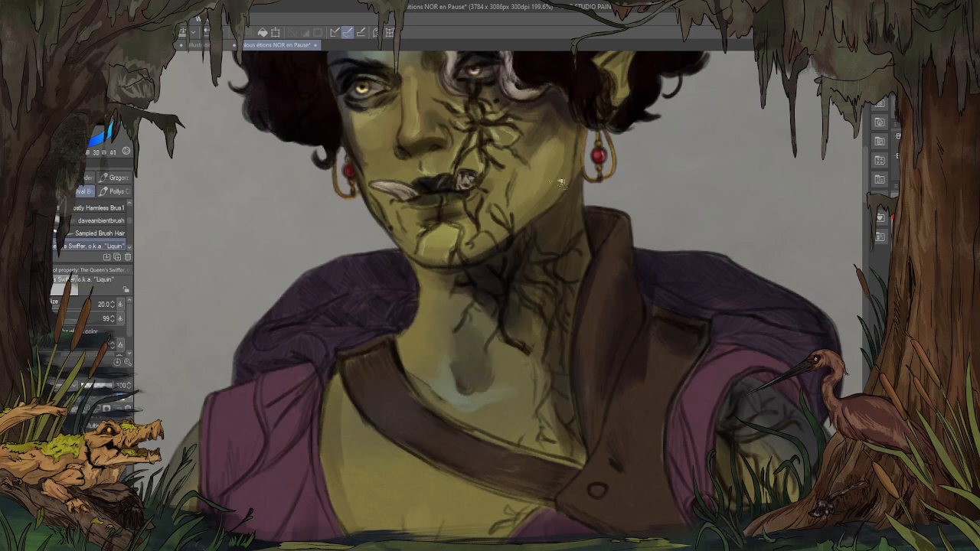
Step: Brush light yellow-green down the lit side of the neck and sample neighbouring skin tones for blending
scroll(521, 230, "down", 3)
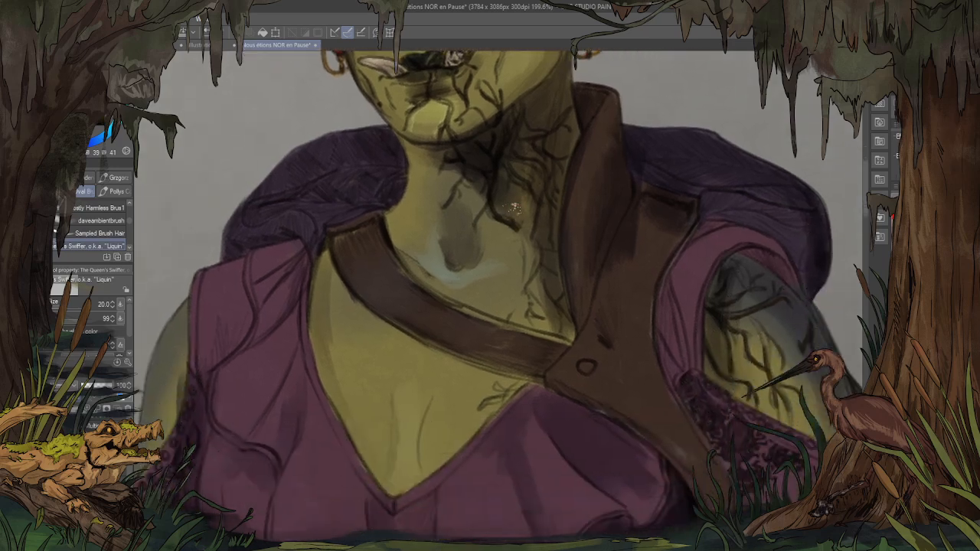
mouse_move(425, 202)
left_mouse_down()
mouse_move(459, 254)
mouse_move(446, 252)
mouse_move(432, 294)
mouse_move(447, 228)
mouse_move(433, 281)
left_mouse_up()
left_click(454, 167, "alt")
left_click(449, 229, "alt")
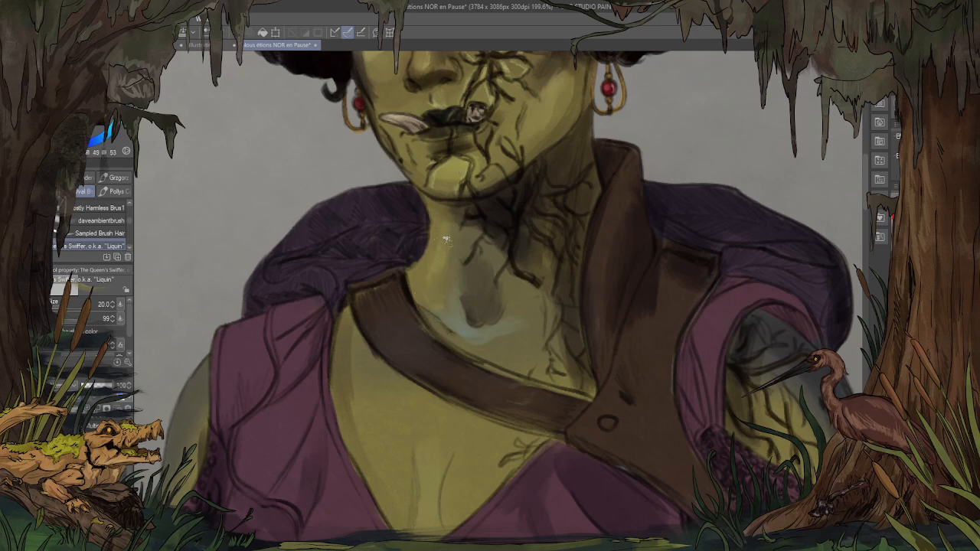
Step: Check the costume across the whole figure and sample the dark purple from the cape over the veined shoulder
scroll(660, 213, "down", 2)
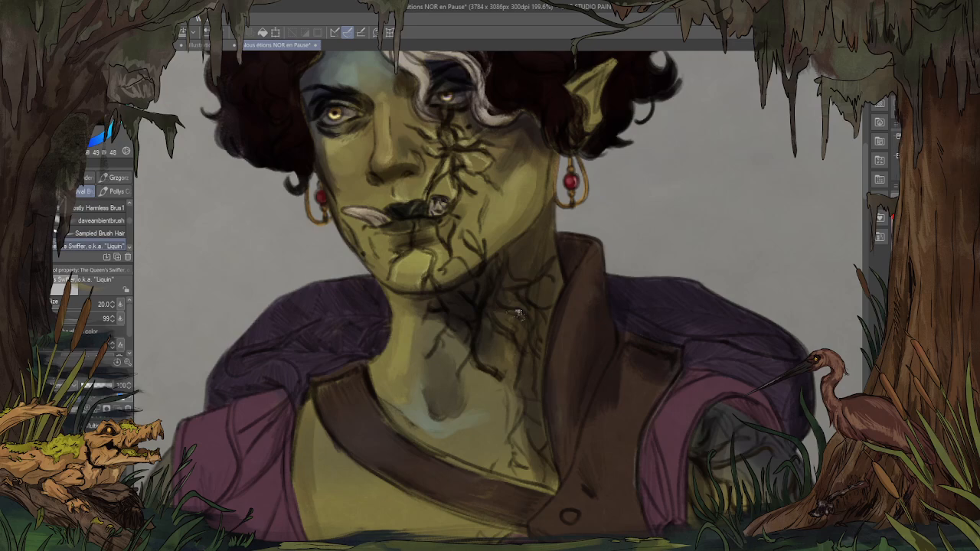
scroll(452, 409, "down", 2)
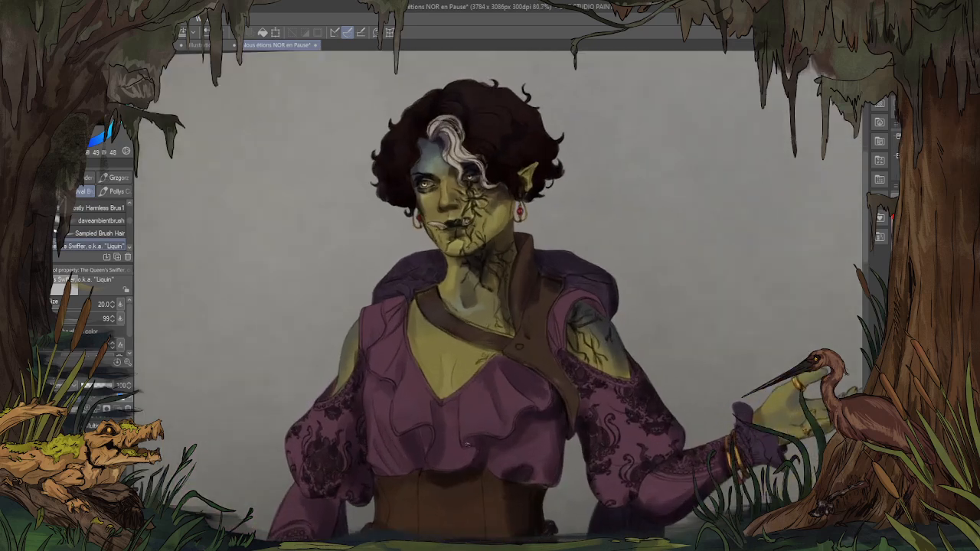
scroll(468, 441, "up", 2)
scroll(467, 442, "up", 1)
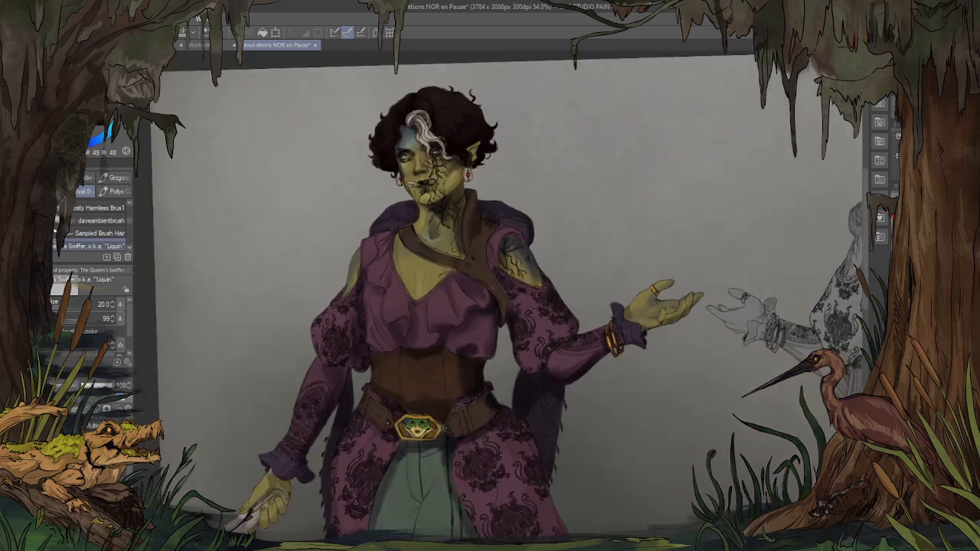
scroll(490, 291, "up", 2)
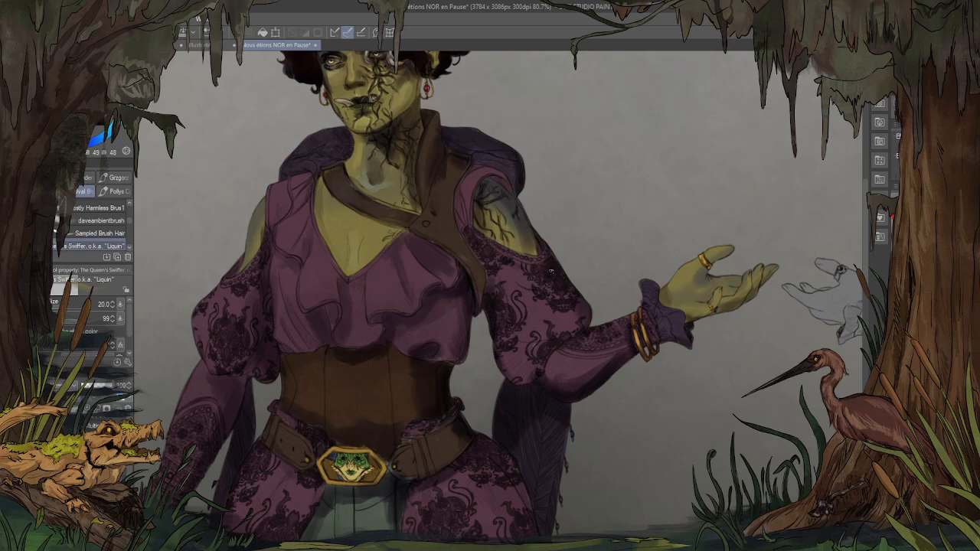
scroll(603, 117, "up", 3)
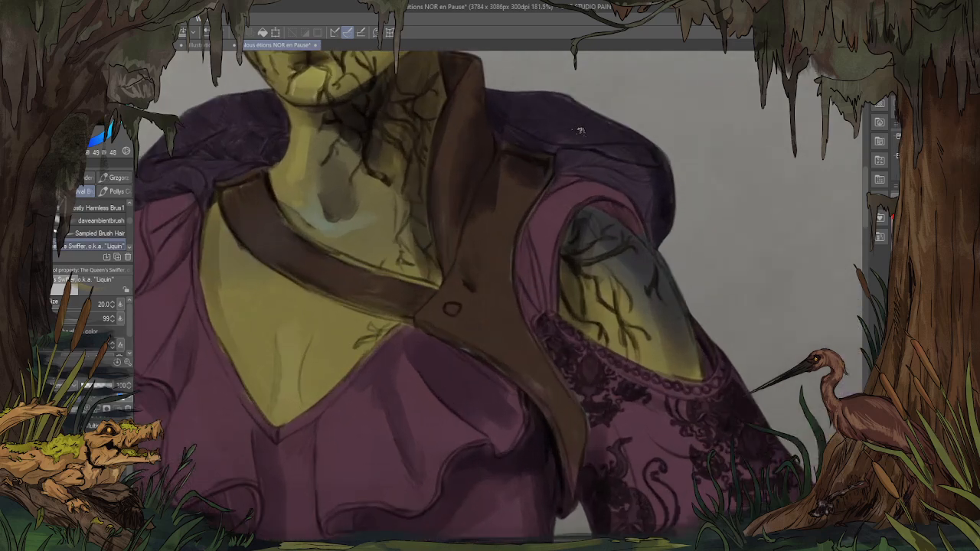
scroll(579, 130, "up", 3)
scroll(536, 107, "down", 5)
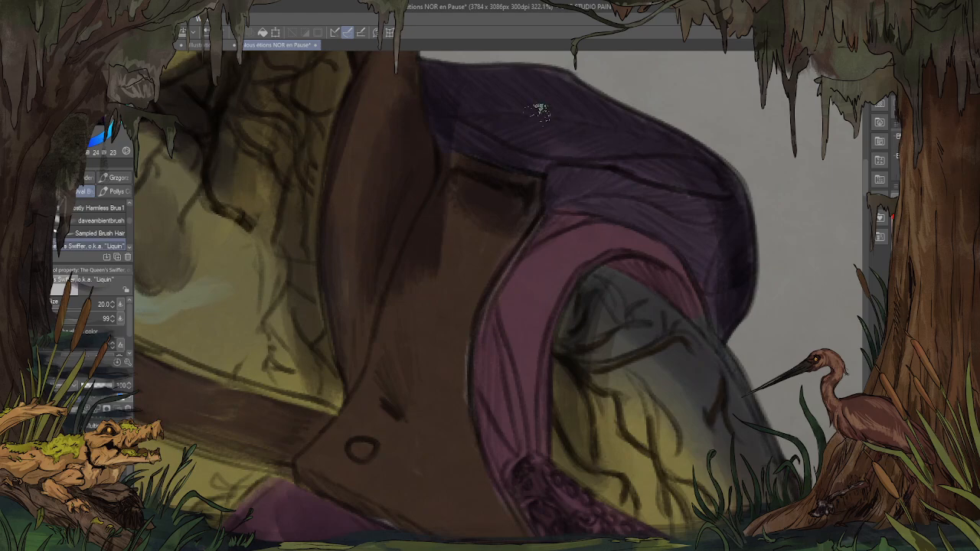
scroll(613, 153, "up", 4)
scroll(614, 154, "up", 3)
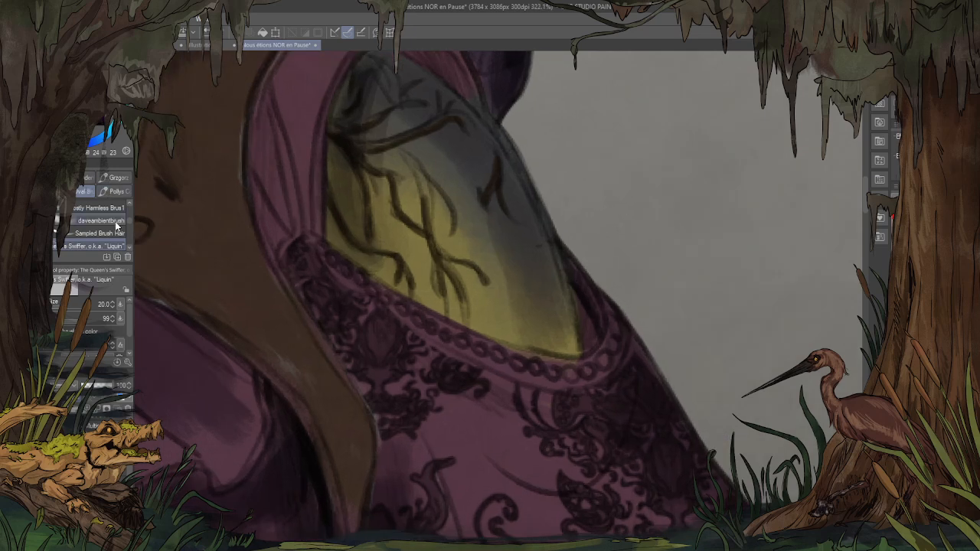
Step: Tint the chain trim below the veined upper arm with the sampled cape purple, using Cynthia's Mostly Harmless brush at size 25
left_click(99, 208)
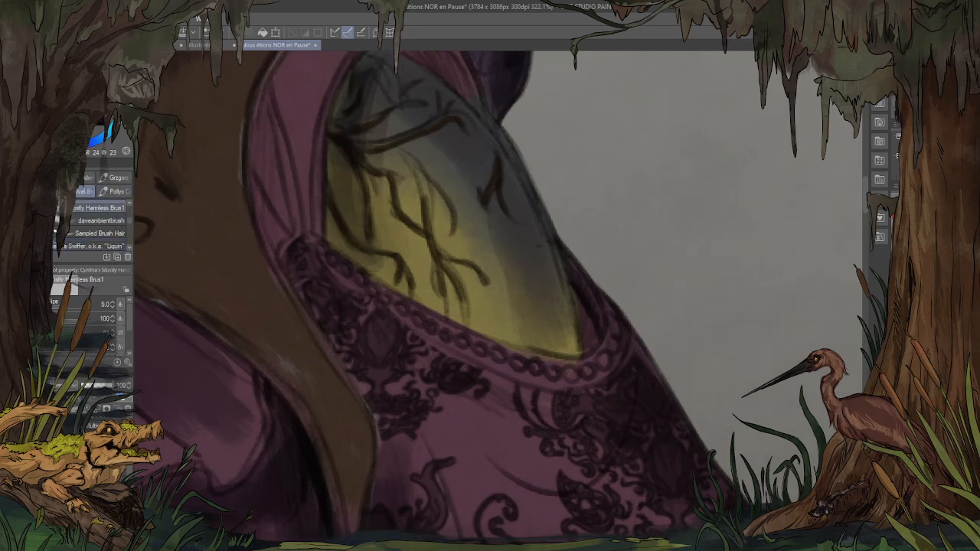
left_click_drag(437, 130, 604, 151)
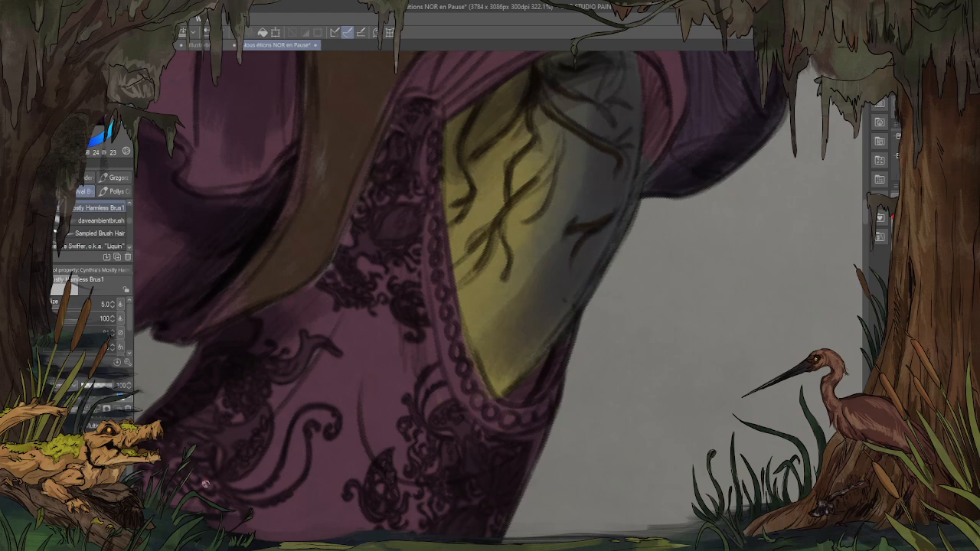
key("bracketright")
key("bracketright")
key("bracketright")
key("bracketright")
key("bracketright")
key("bracketright")
key("bracketright")
key("bracketright")
key("bracketright")
mouse_move(441, 131)
left_mouse_down()
mouse_move(453, 238)
mouse_move(443, 255)
mouse_move(480, 385)
left_mouse_up()
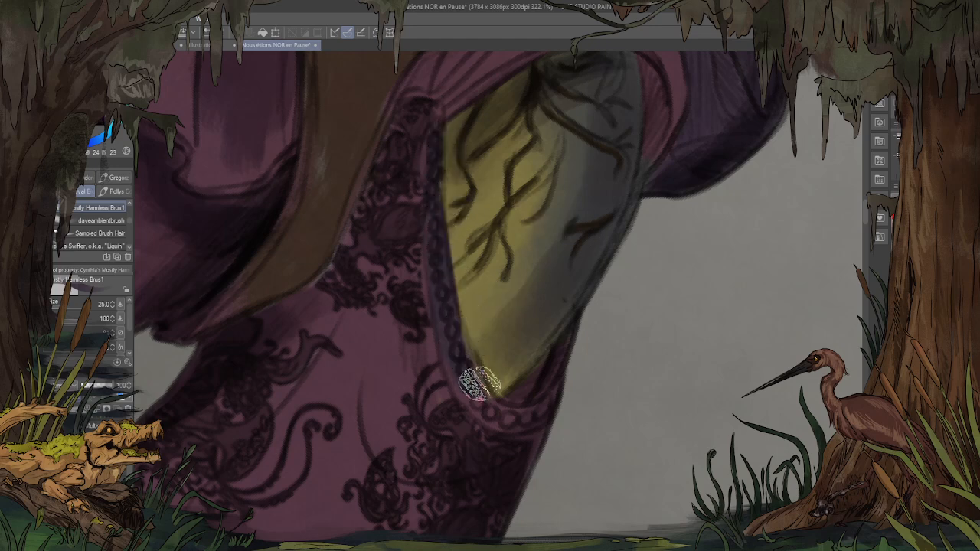
Step: Finish tinting the lower curve and outer end of the chain trim with the brush reduced to size 10
key("bracketright")
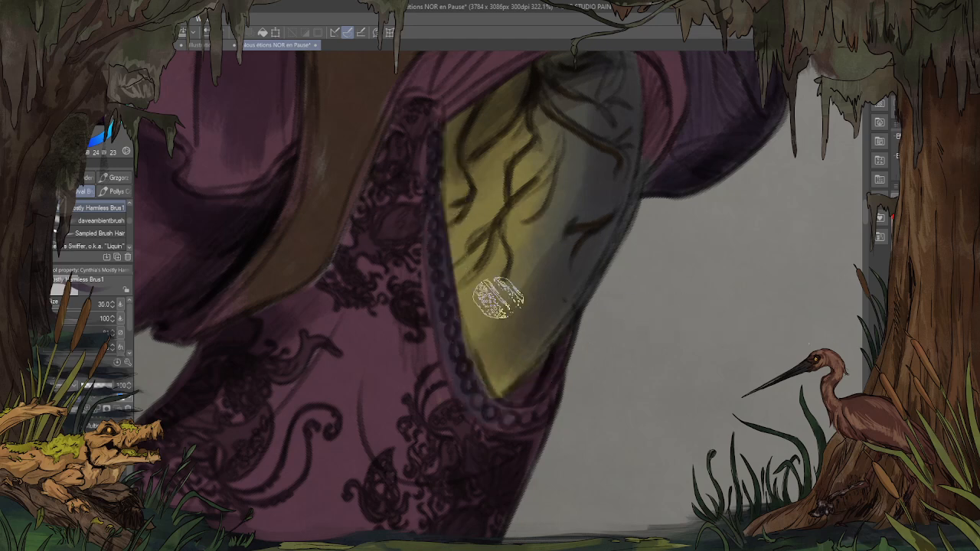
key("bracketleft")
key("bracketleft")
key("bracketleft")
key("bracketleft")
key("bracketleft")
key("bracketleft")
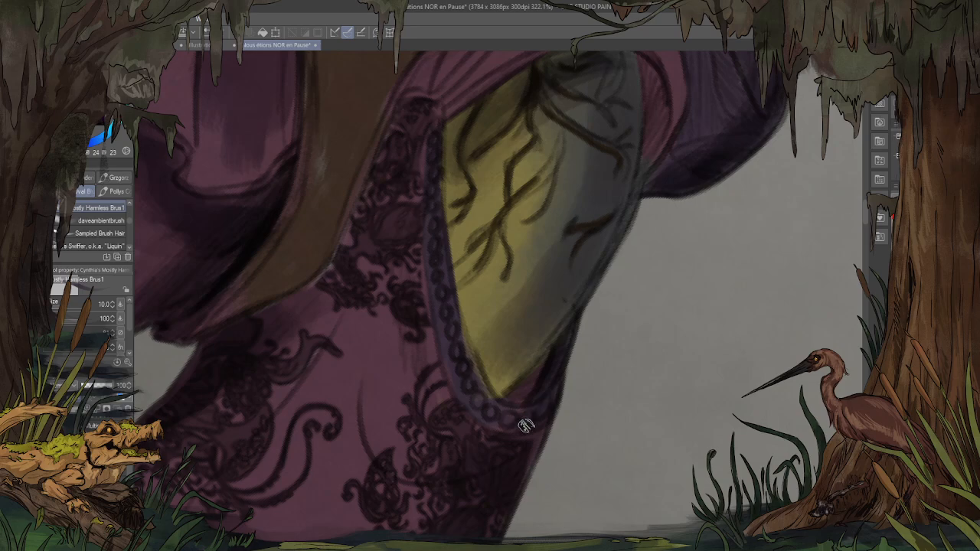
Step: Tint the ringed trim around the shoulder opening of the opposite sleeve with the same cape purple at size 10
scroll(462, 265, "down", 2)
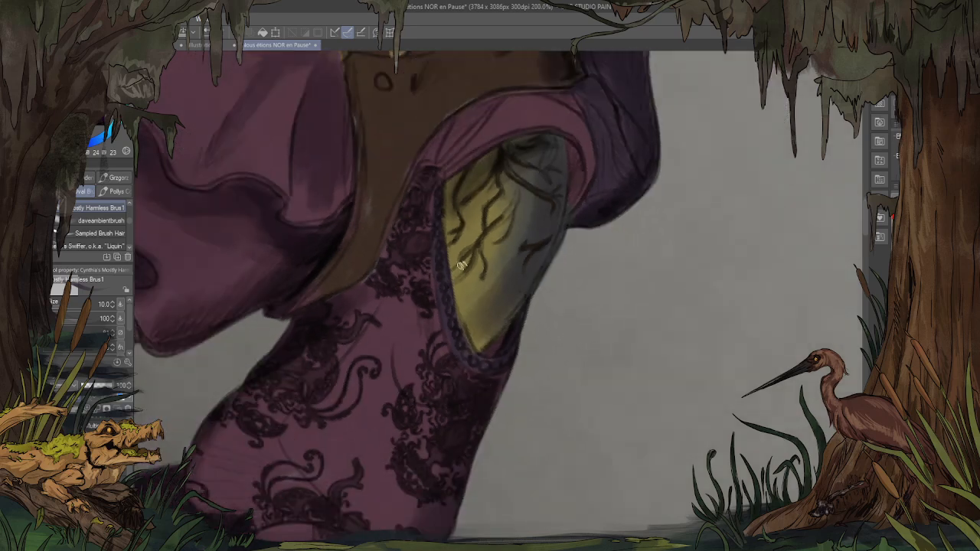
scroll(461, 265, "down", 4)
scroll(431, 271, "down", 2)
scroll(330, 119, "up", 5)
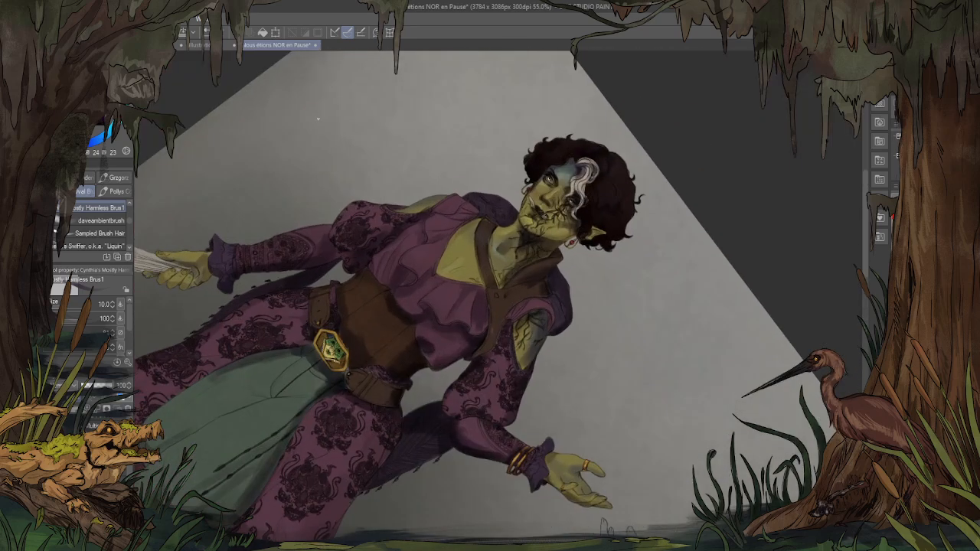
scroll(526, 291, "up", 2)
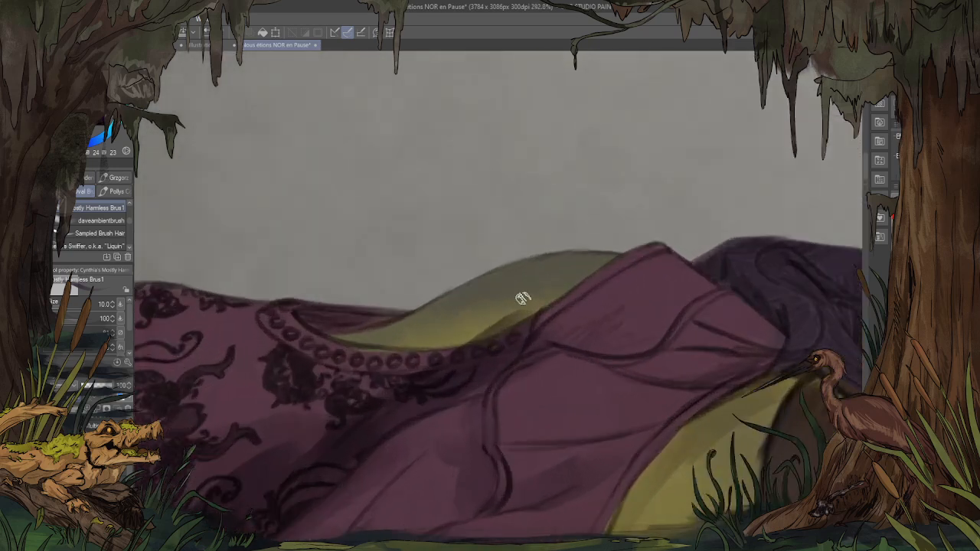
left_click_drag(487, 190, 401, 252)
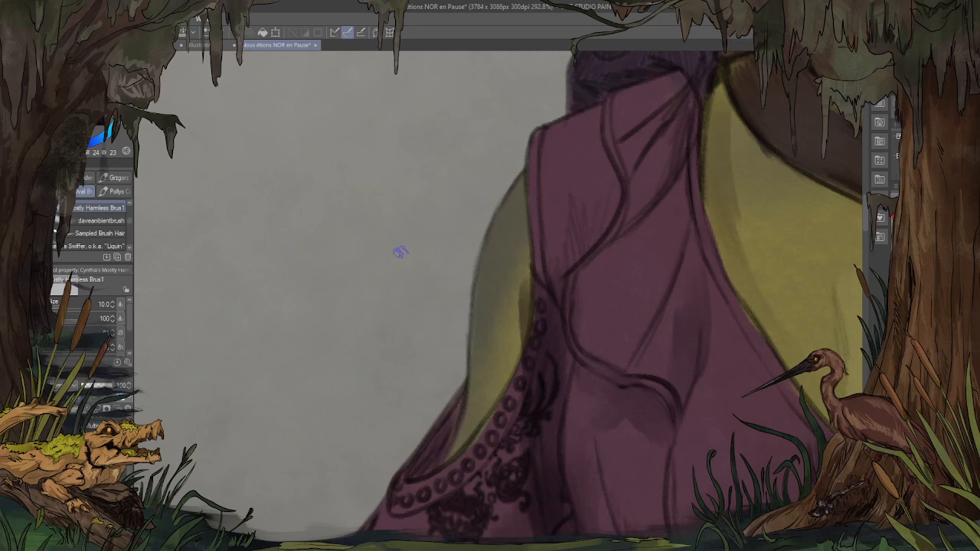
scroll(317, 283, "down", 2)
scroll(447, 332, "up", 3)
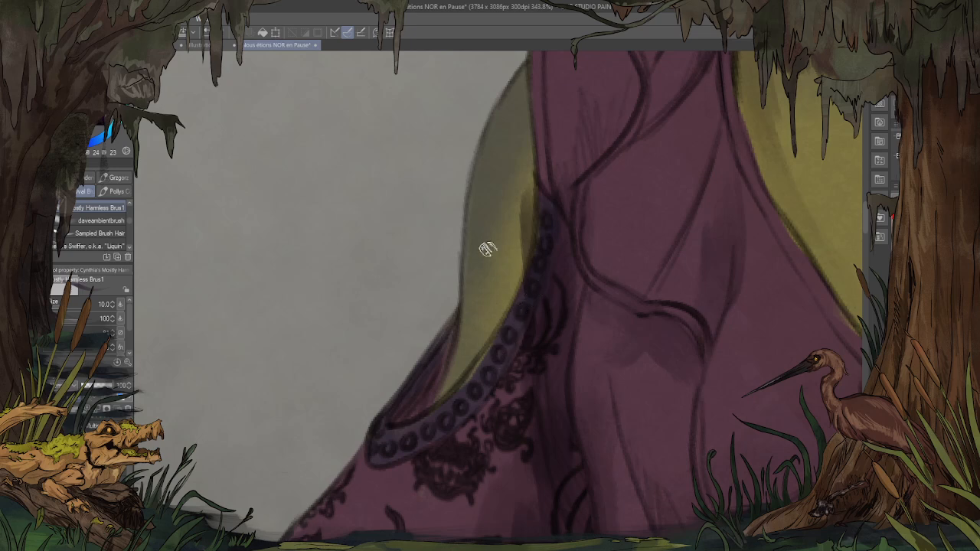
Step: Sample green from the belt buckle's face emblem and dot it into every ring of the opposite sleeve's trim with the brush at size 5
scroll(446, 273, "down", 5)
scroll(303, 322, "down", 3)
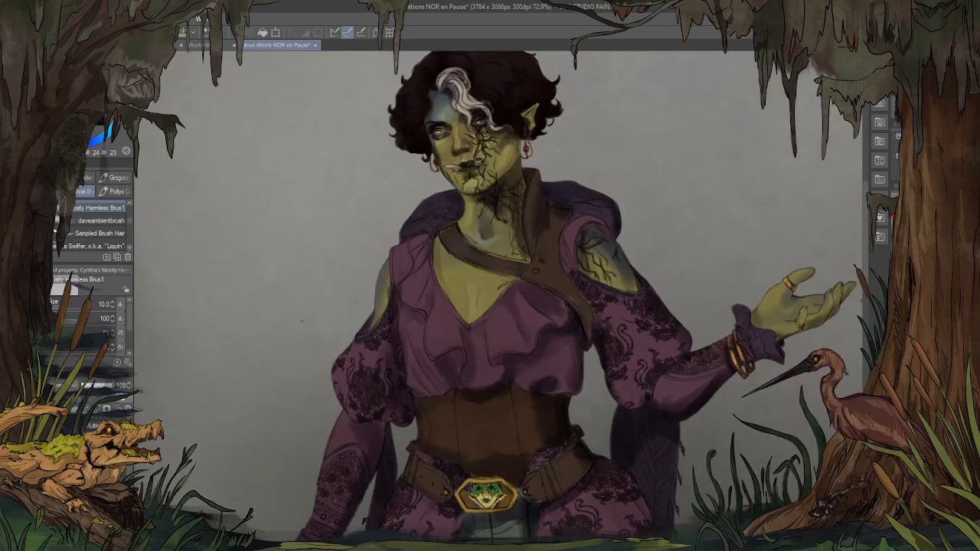
scroll(471, 262, "up", 1)
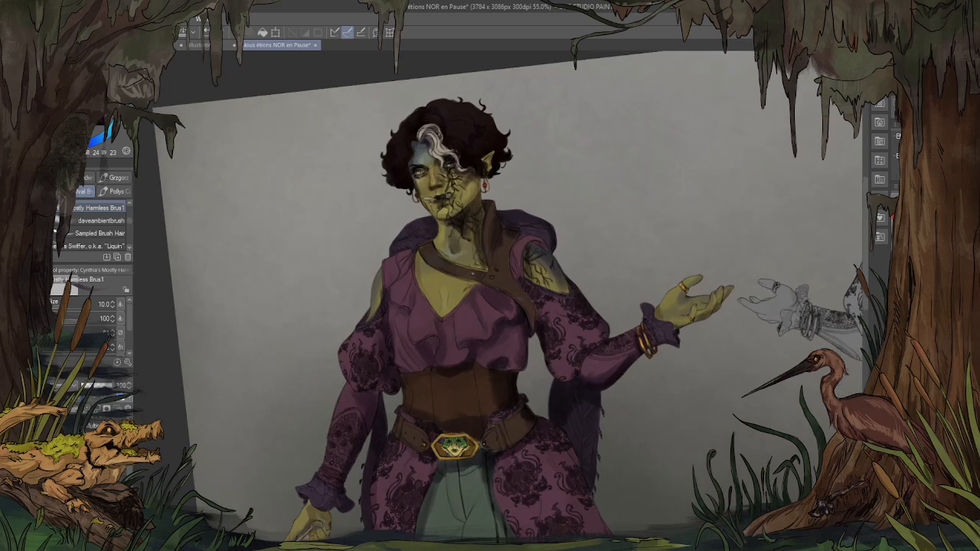
scroll(454, 435, "up", 10)
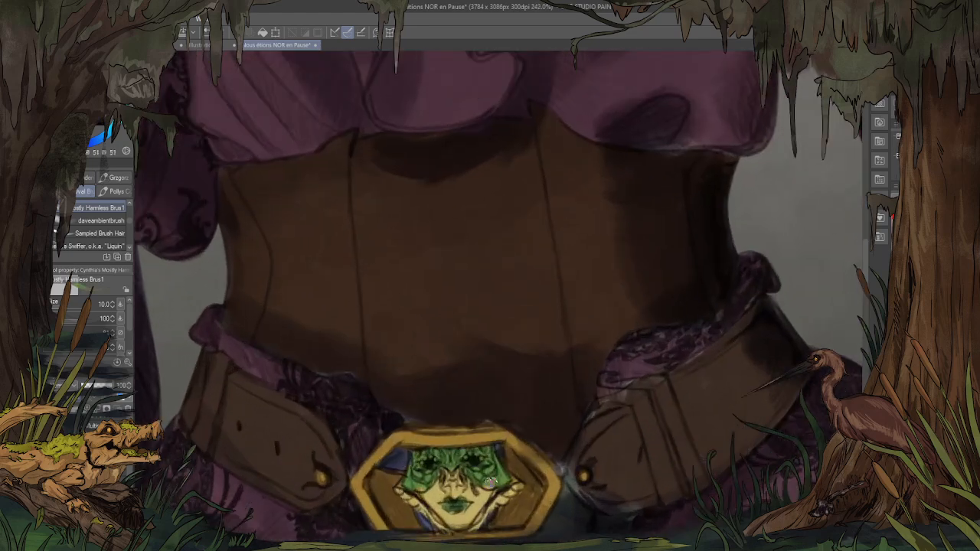
scroll(490, 481, "down", 8)
scroll(387, 328, "up", 12)
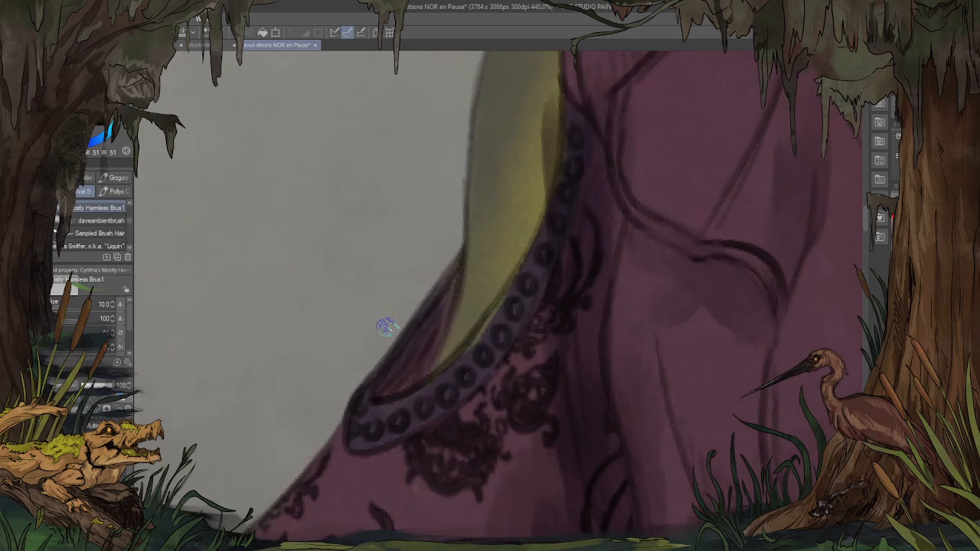
key("bracketleft")
key("bracketleft")
key("bracketleft")
key("bracketleft")
left_click(576, 138)
left_click(575, 167)
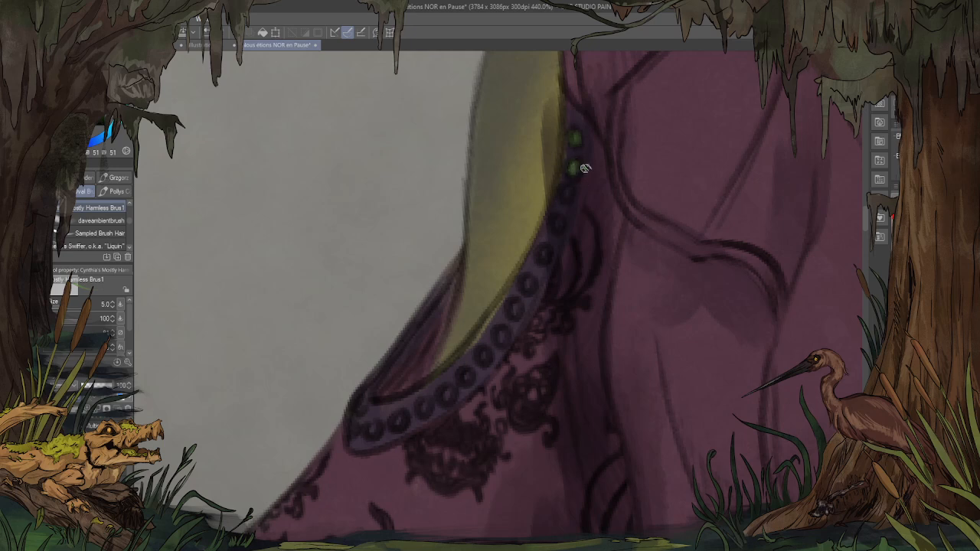
left_click(566, 195)
left_click(558, 224)
left_click(543, 254)
left_click(527, 285)
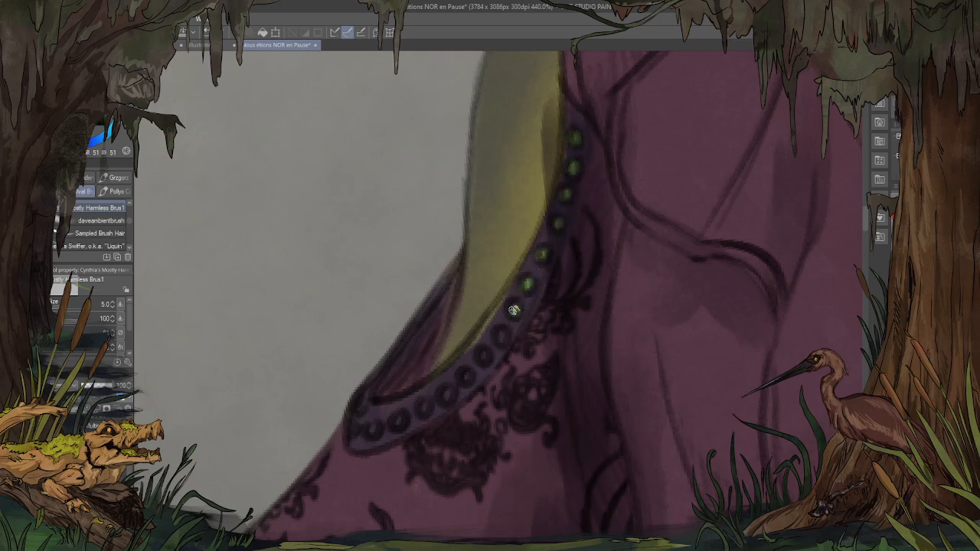
left_click(513, 309)
left_click(501, 335)
left_click(482, 356)
left_click(465, 377)
left_click(446, 396)
left_click(421, 408)
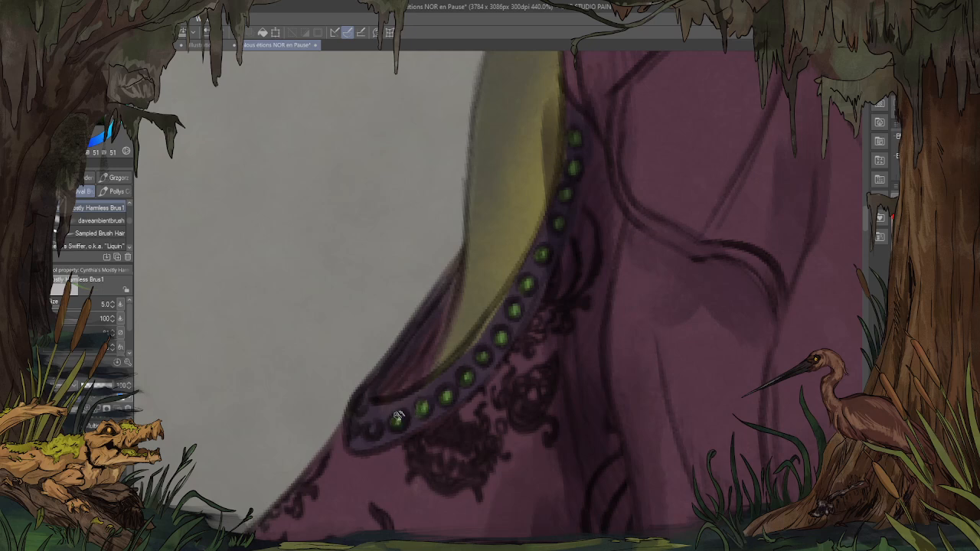
left_click(398, 420)
left_click(373, 429)
left_click(352, 431)
Step: Sample the red from the gem on the earring below the pointed ear
scroll(363, 201, "down", 10)
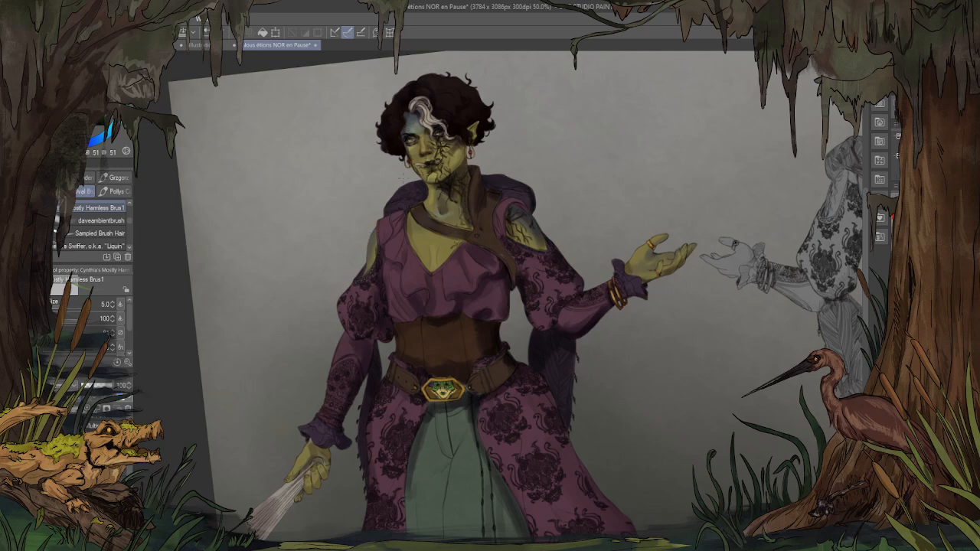
left_click_drag(420, 227, 439, 503)
scroll(439, 503, "down", 3)
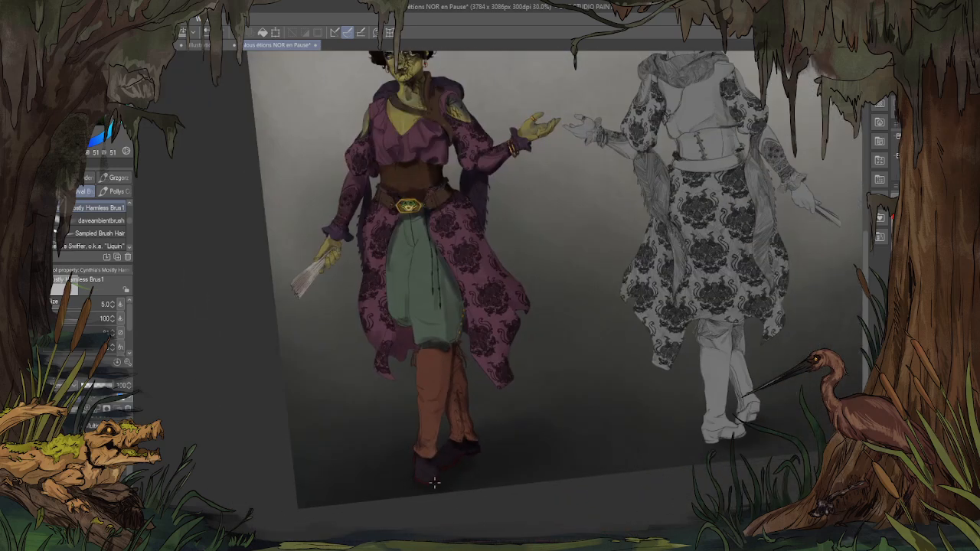
scroll(438, 503, "up", 6)
scroll(502, 135, "up", 8)
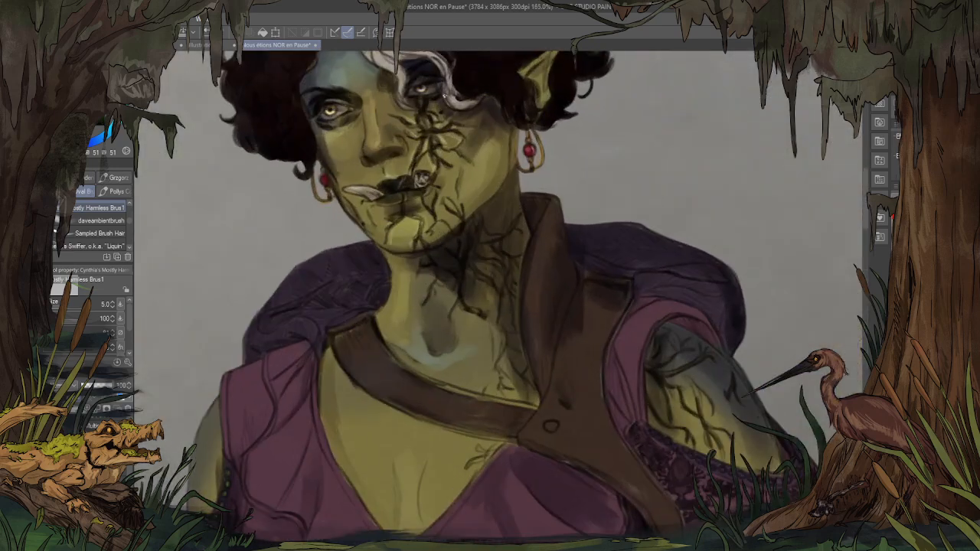
left_click_drag(596, 191, 591, 183)
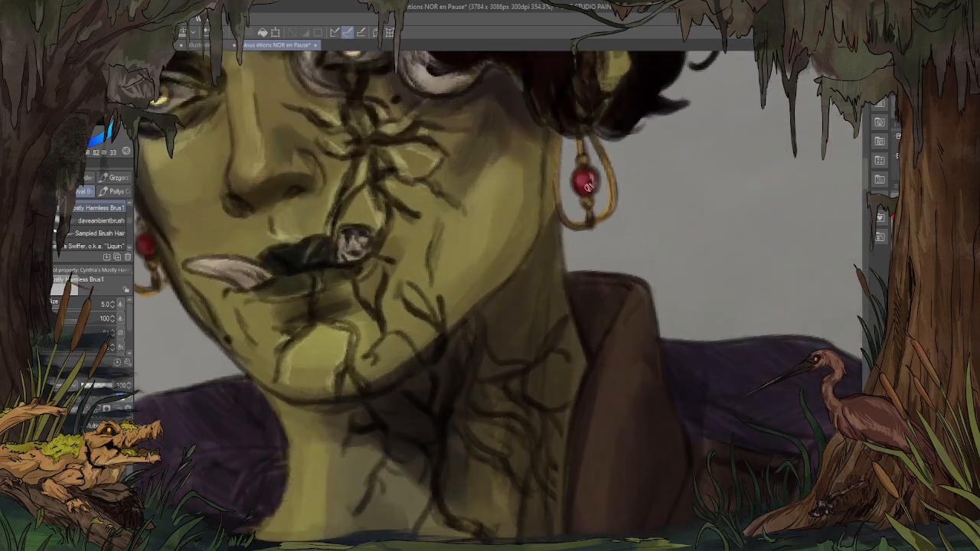
Step: Examine the green-dotted sleeve trim close up and within the whole figure
scroll(588, 186, "down", 6)
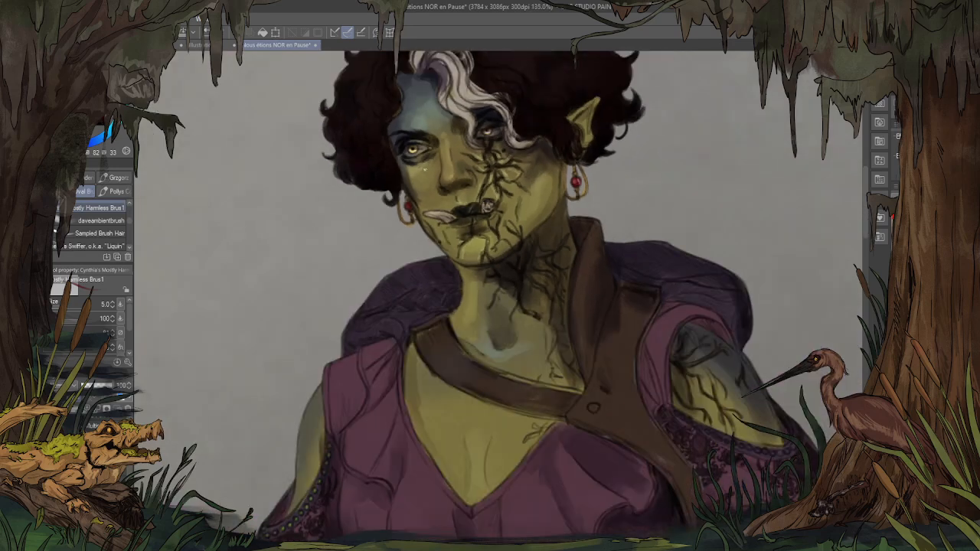
scroll(308, 178, "down", 5)
scroll(260, 536, "up", 2)
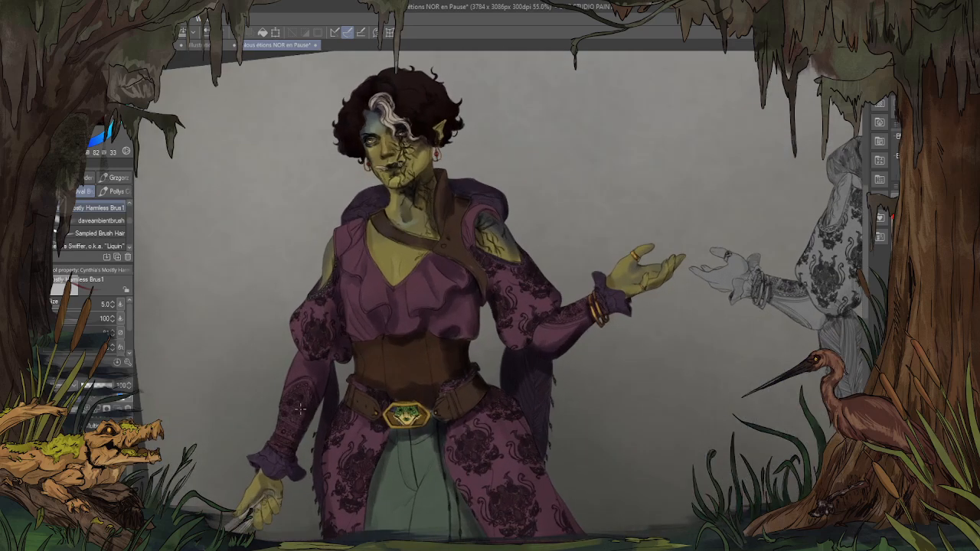
scroll(322, 204, "up", 8)
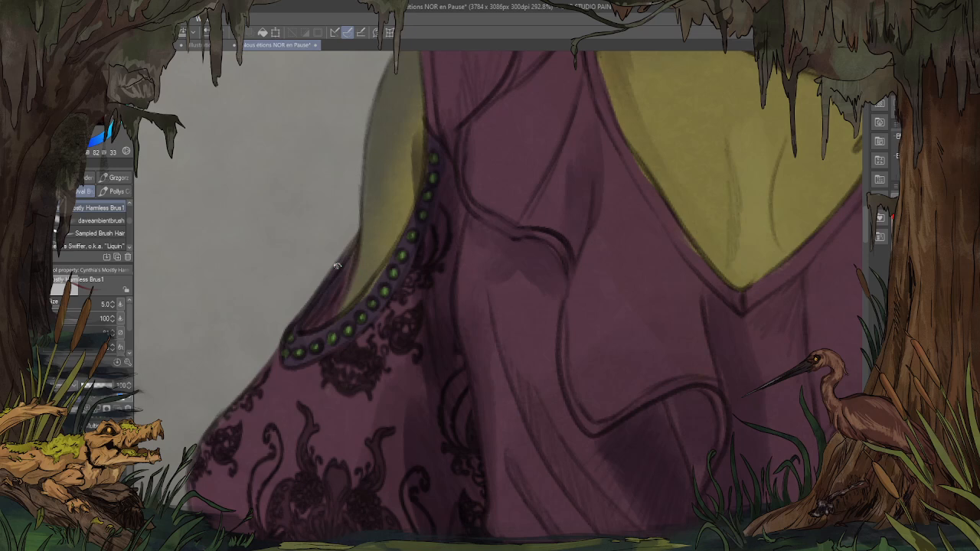
scroll(313, 250, "up", 1)
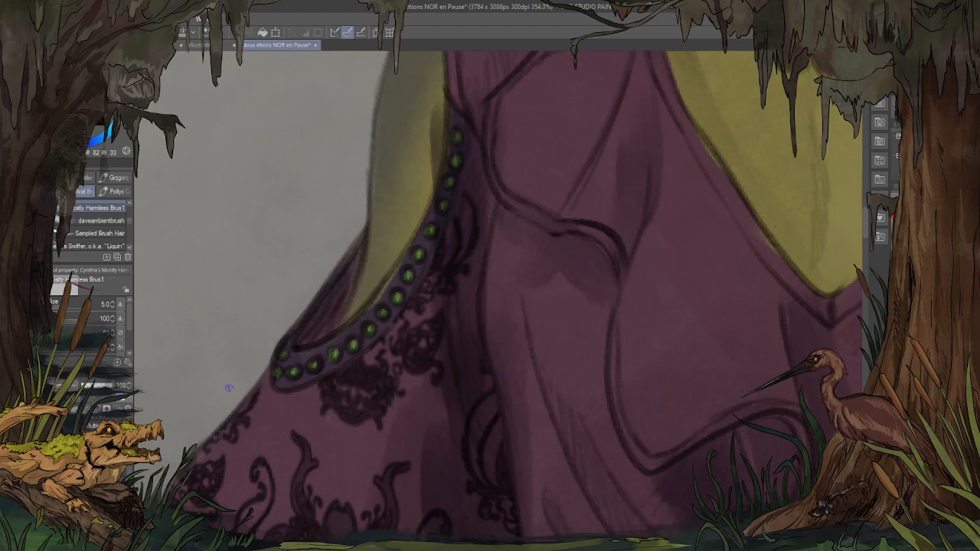
scroll(211, 292, "down", 1)
scroll(431, 269, "down", 1)
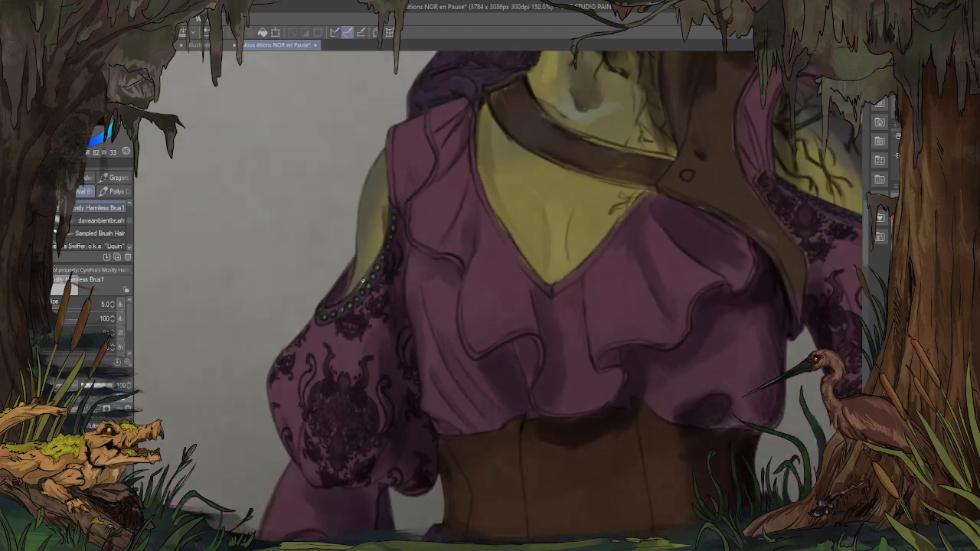
scroll(363, 280, "up", 4)
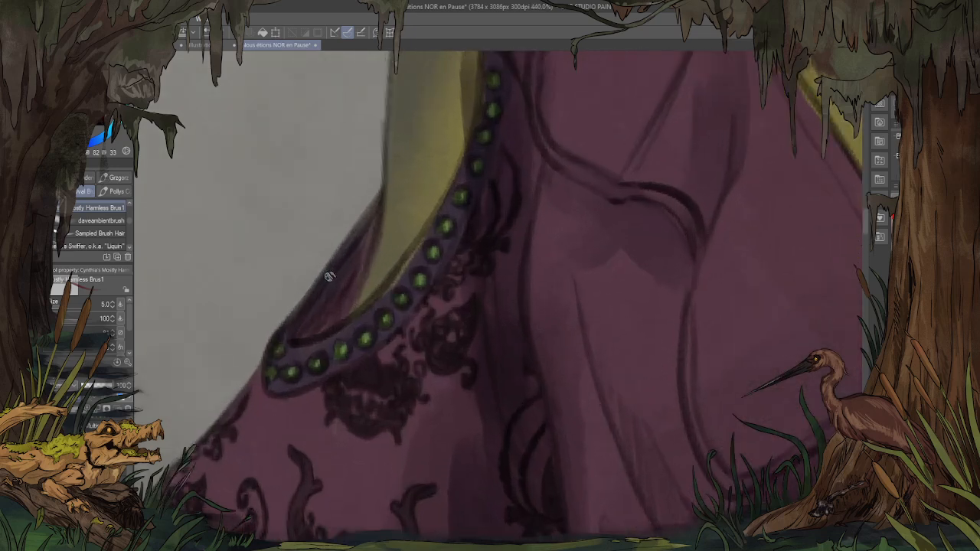
scroll(330, 277, "down", 3)
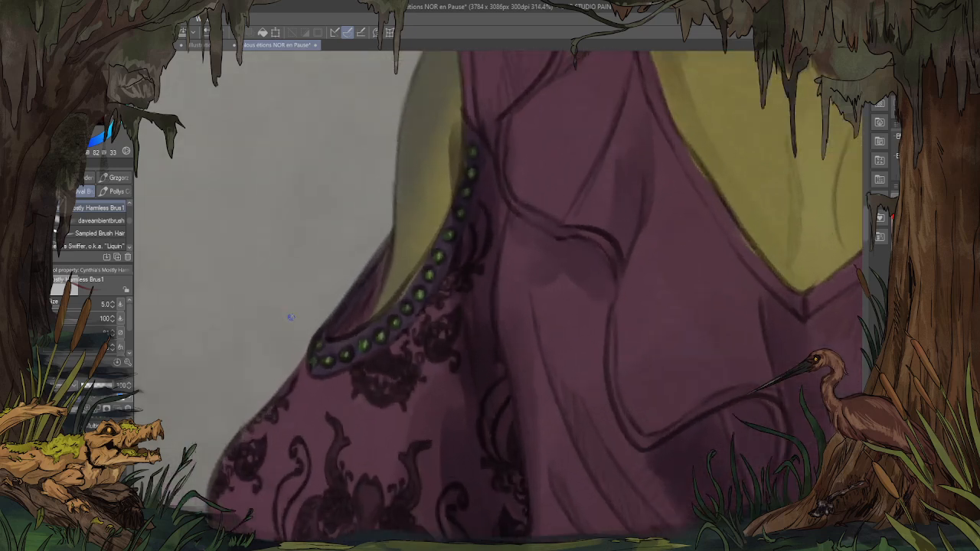
scroll(306, 318, "up", 1)
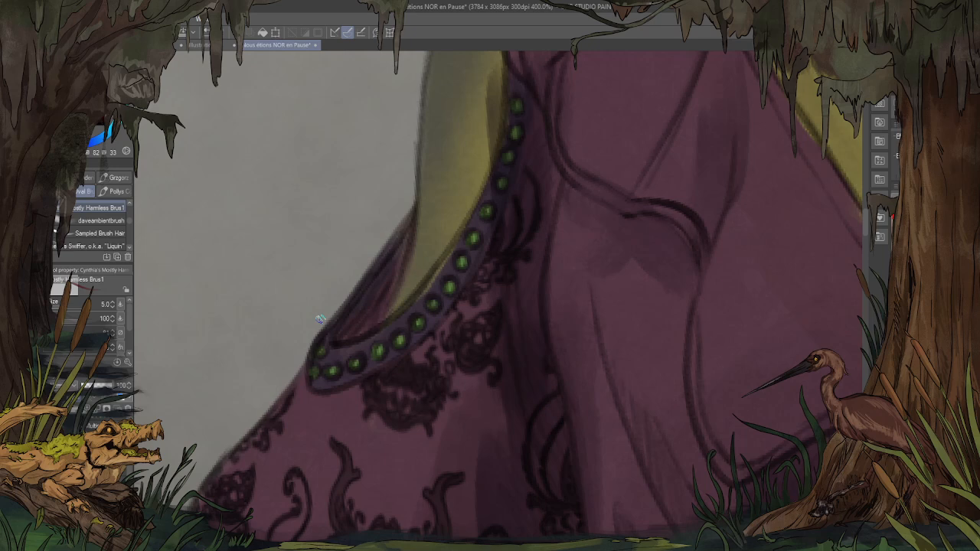
Step: Try recolouring four widely spaced green dots in the sleeve trim with the sampled red at brush size 5
left_click(433, 304)
left_click(487, 211)
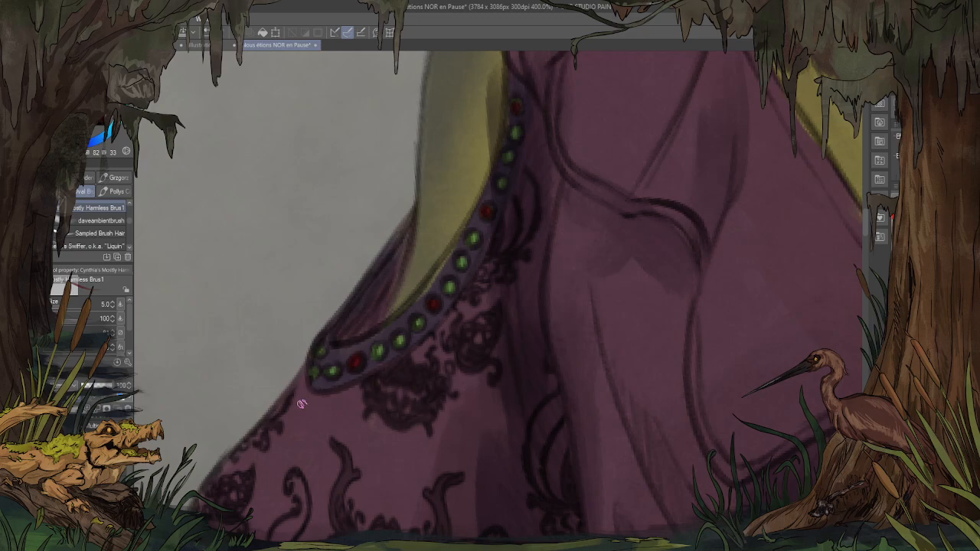
scroll(306, 387, "down", 4)
scroll(329, 324, "down", 4)
scroll(512, 347, "up", 8)
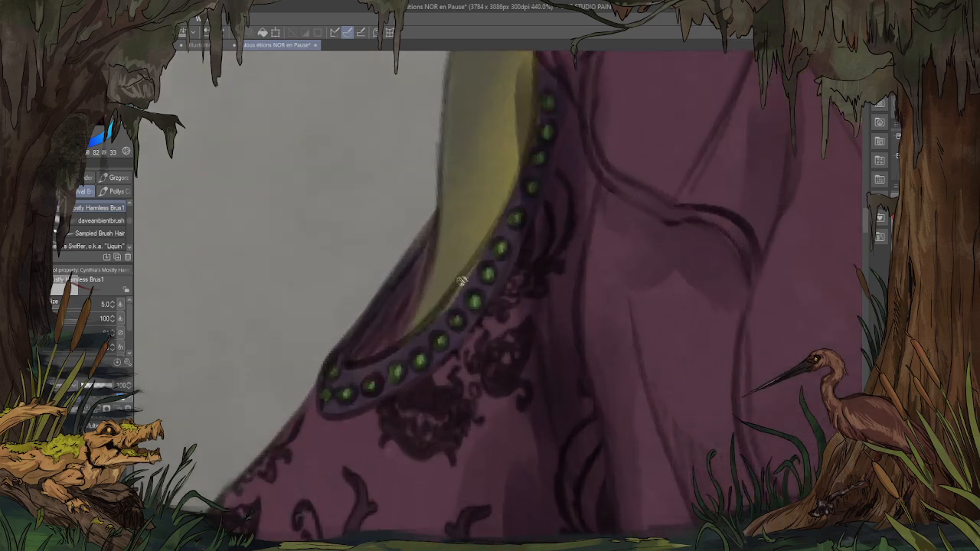
Step: Paint red over the green dots of the sleeve trim at brush size 5, keeping single green dots between groups of three reds
mouse_move(478, 295)
left_mouse_down()
mouse_move(473, 302)
mouse_move(490, 273)
left_mouse_up()
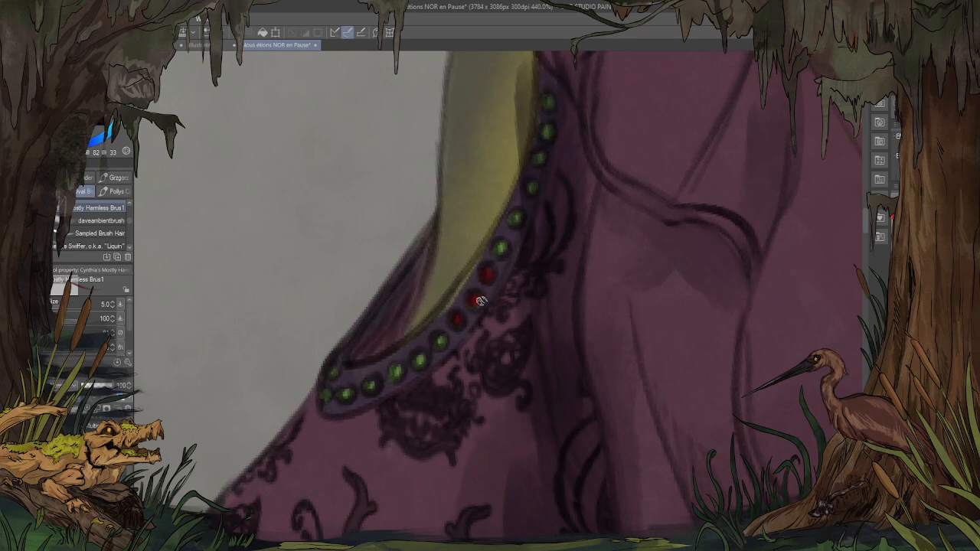
left_click_drag(516, 222, 518, 219)
left_click_drag(539, 152, 541, 156)
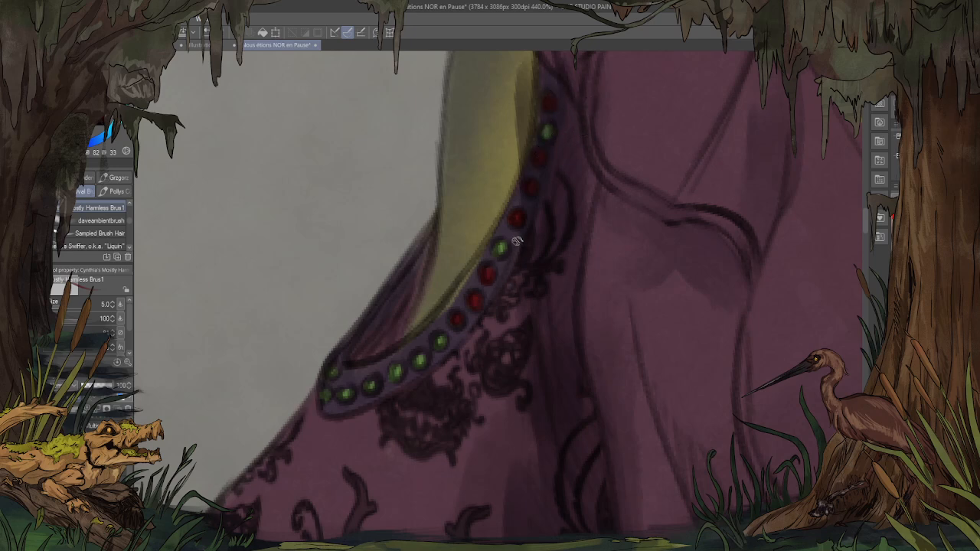
left_click_drag(419, 358, 395, 369)
left_click_drag(378, 385, 368, 387)
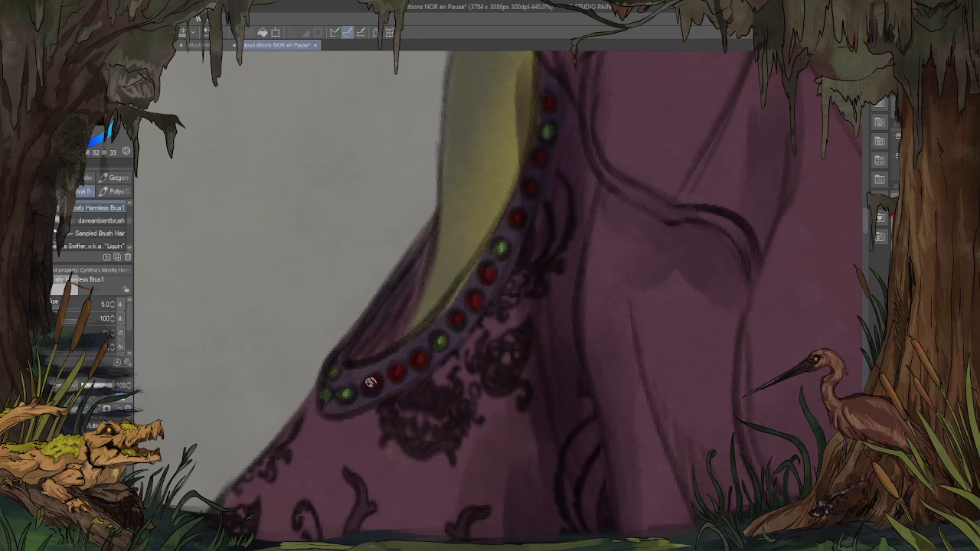
left_click_drag(325, 394, 325, 391)
scroll(325, 395, "down", 5)
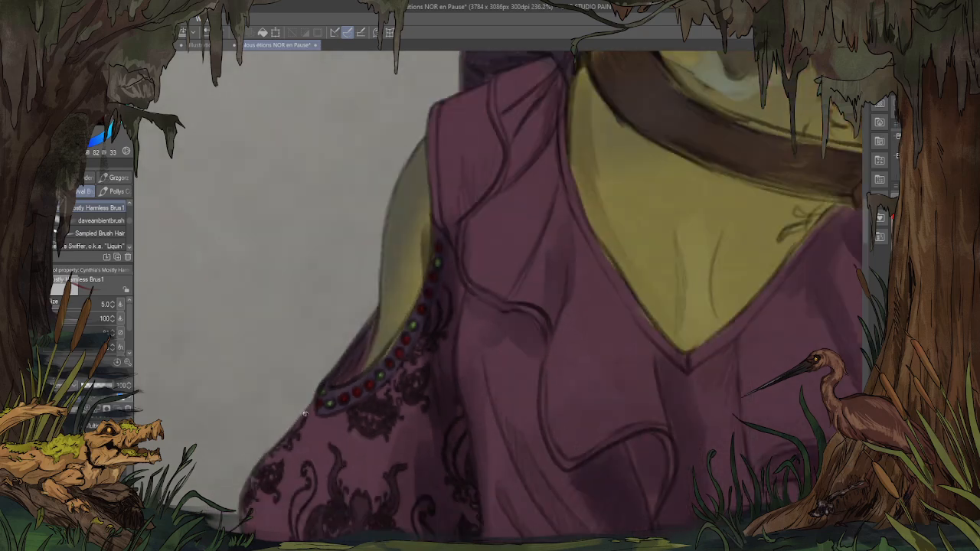
Step: Dot the same red into the rings at the outer end and lower curve of the trim below the veined upper arm
scroll(369, 259, "down", 2)
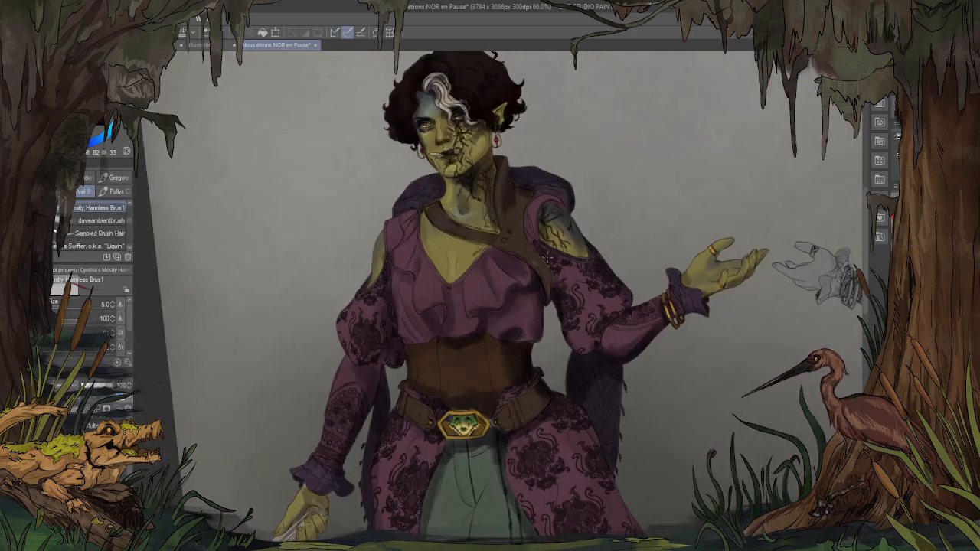
scroll(298, 295, "up", 4)
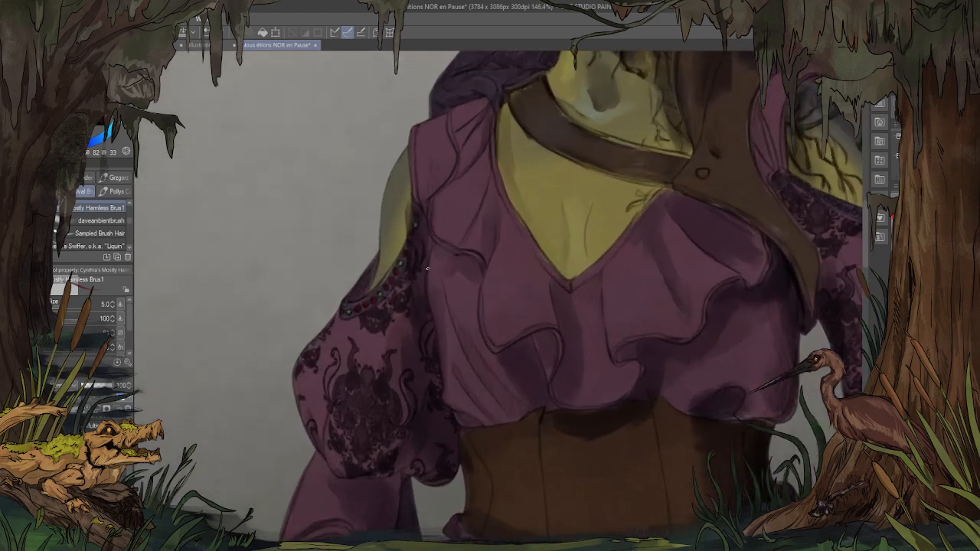
scroll(464, 371, "down", 2)
scroll(463, 371, "up", 5)
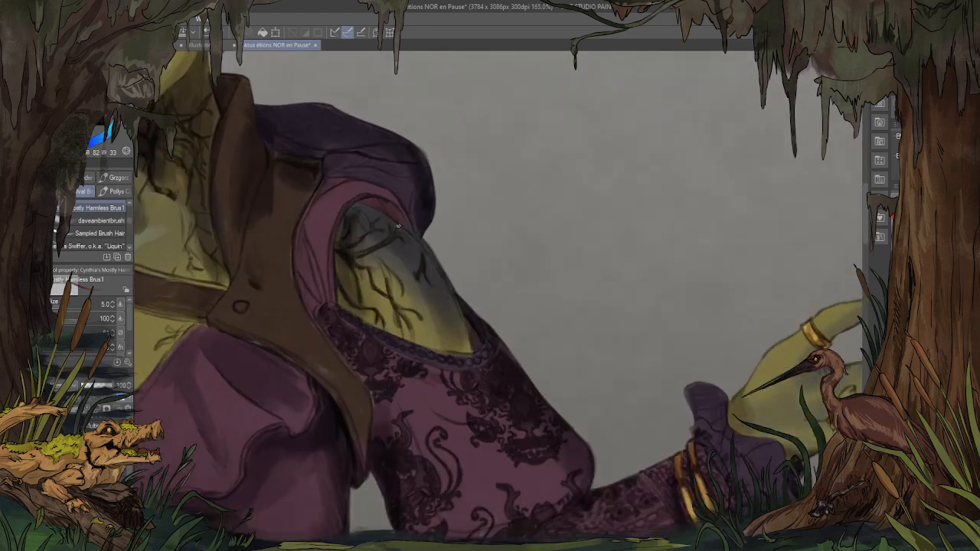
scroll(451, 376, "up", 3)
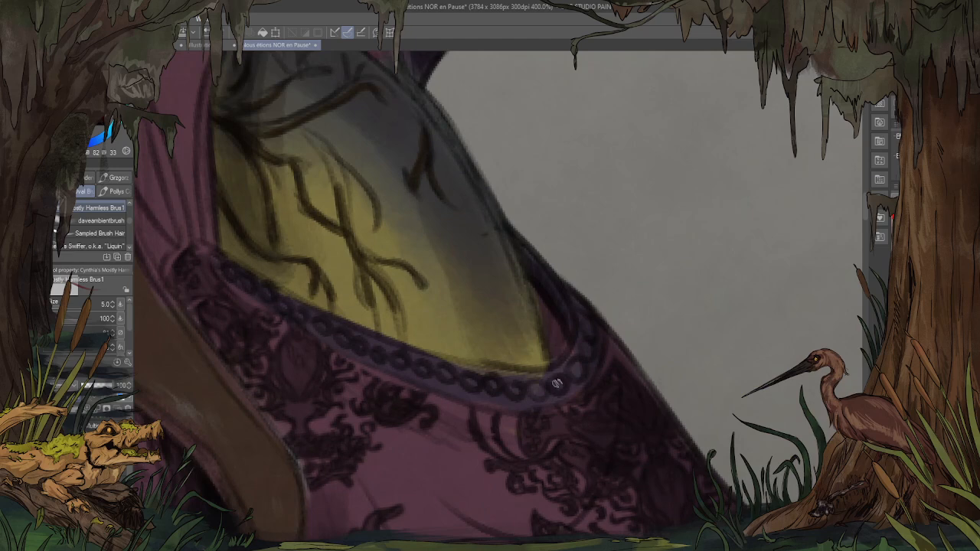
left_click(579, 369)
left_click(586, 346)
left_click(590, 327)
left_click(581, 307)
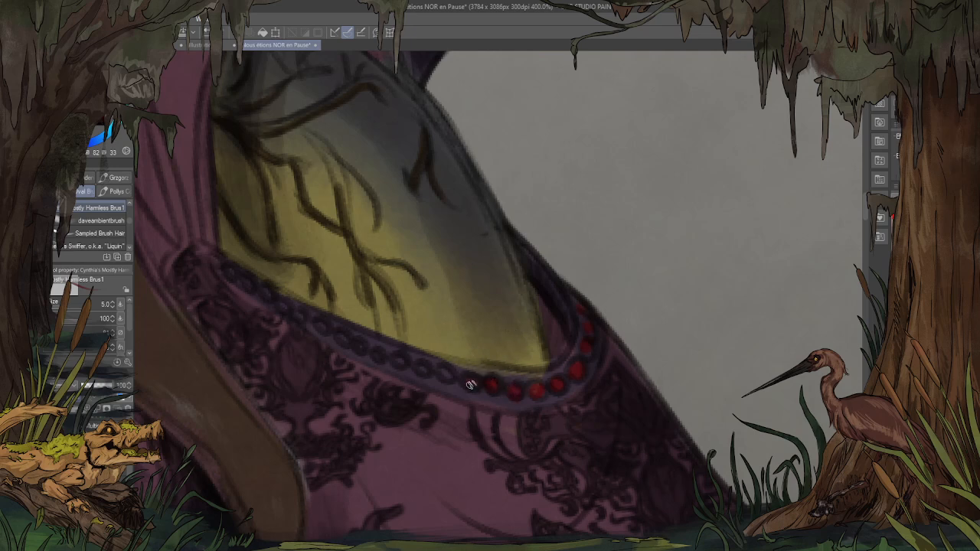
Step: Dot red into the remaining rings of the veined arm's trim up to its inner end near the leather strap
left_click(423, 367)
left_click(399, 363)
left_click(377, 357)
left_click(360, 345)
left_click(342, 337)
left_click(298, 314)
left_click(284, 308)
left_click(269, 298)
left_click(252, 289)
Step: Sample green from a dot in the opposite sleeve's trim and paint it over about every fourth red dot below the veined arm
scroll(227, 272, "down", 8)
scroll(332, 306, "up", 10)
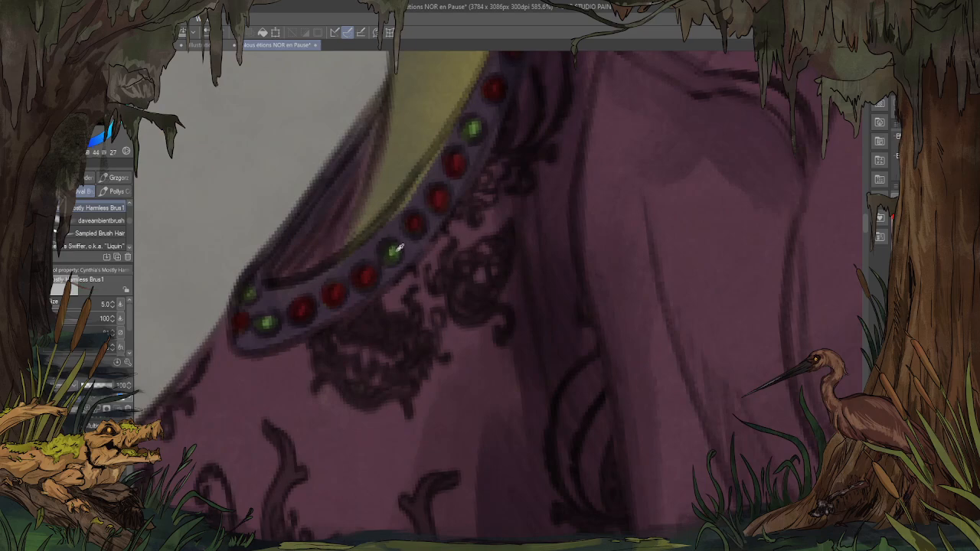
scroll(396, 249, "down", 8)
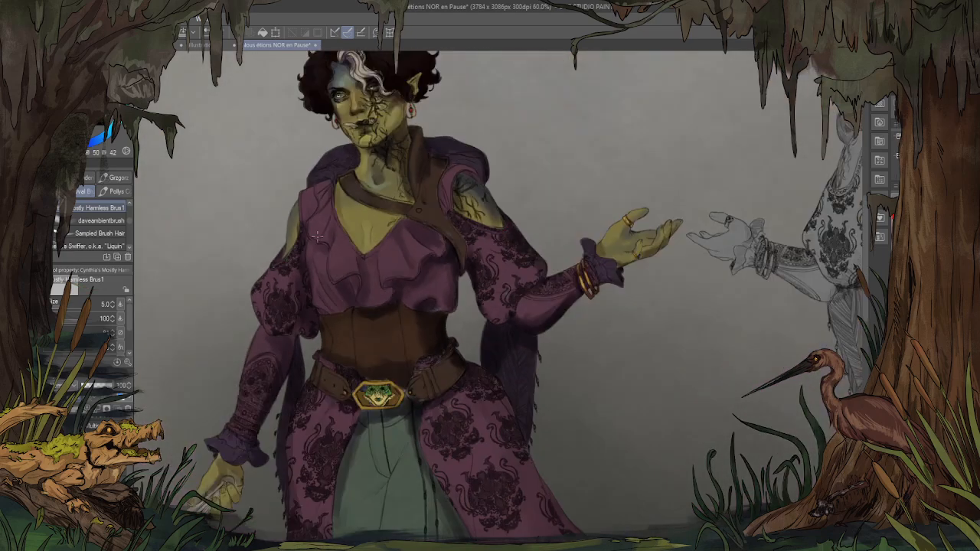
scroll(317, 237, "up", 8)
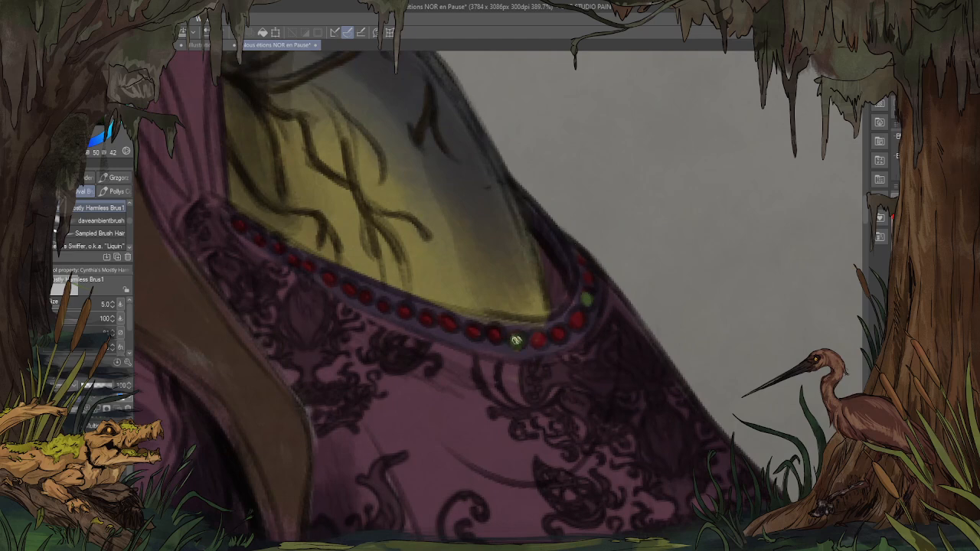
left_click(427, 318)
left_click(348, 291)
left_click(278, 246)
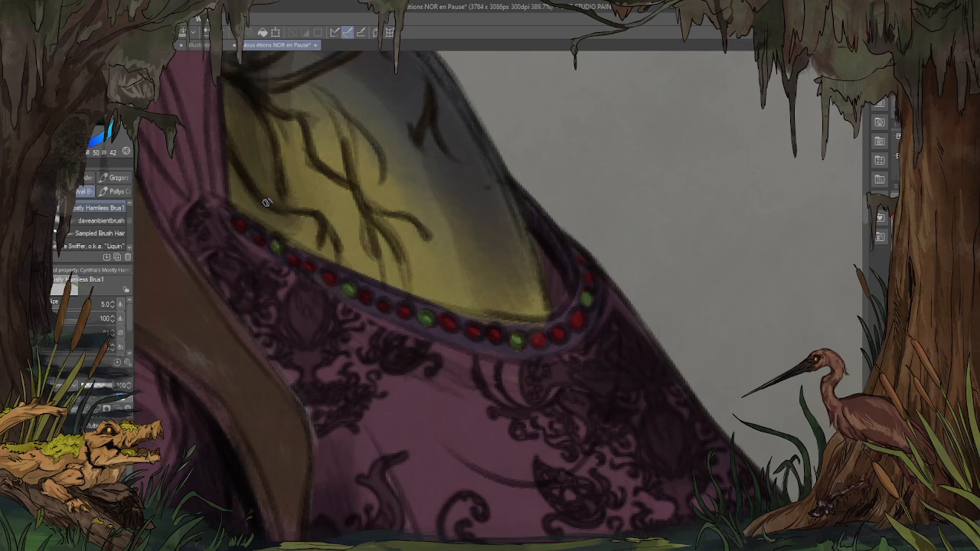
Step: Examine the red and green trims across the whole character and switch to the Illustration4 document to compare the costume sketches
scroll(267, 202, "down", 5)
scroll(235, 237, "up", 6)
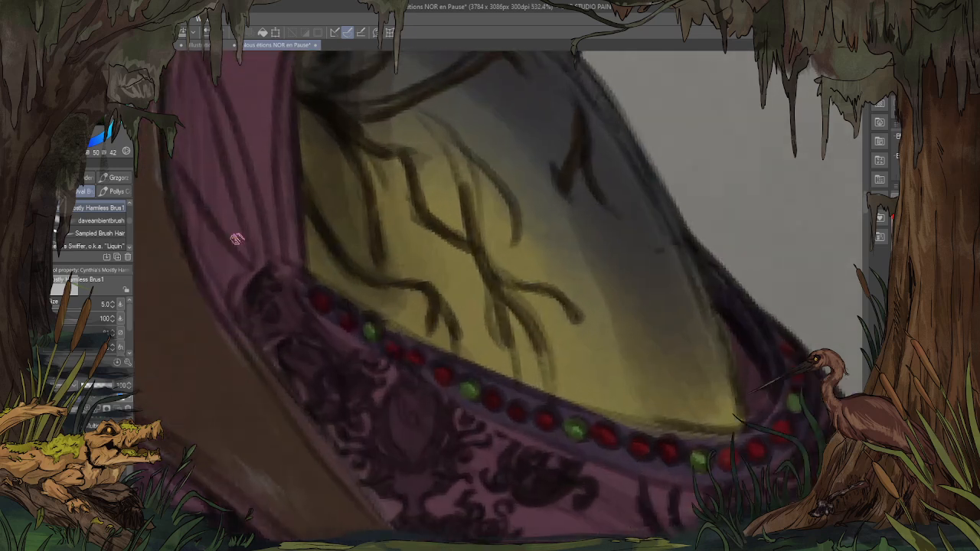
left_click(552, 423, "alt")
scroll(302, 272, "down", 6)
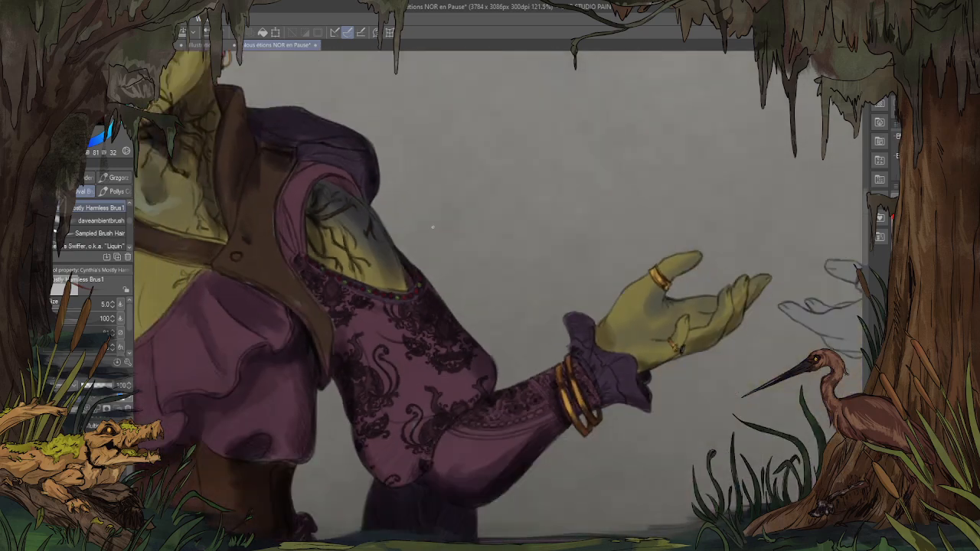
scroll(433, 227, "down", 5)
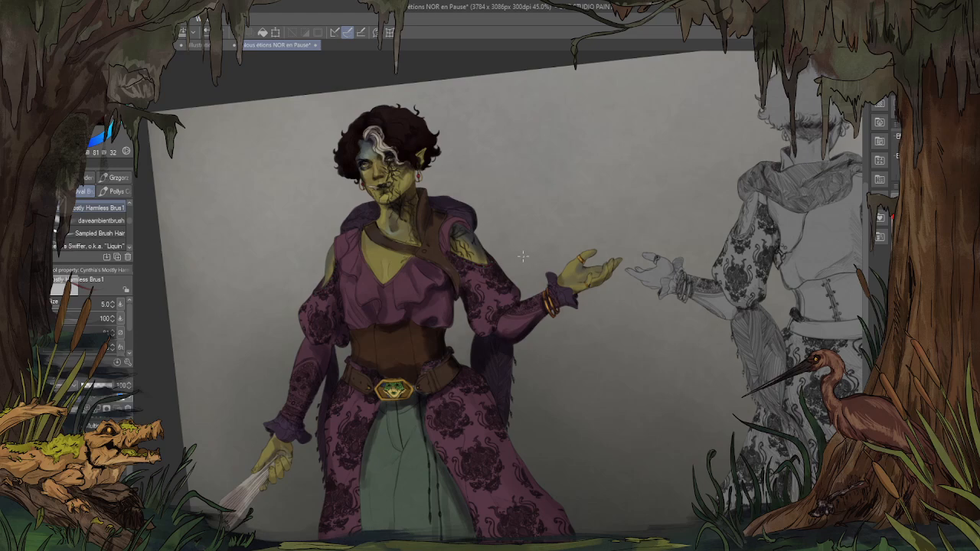
scroll(452, 227, "down", 3)
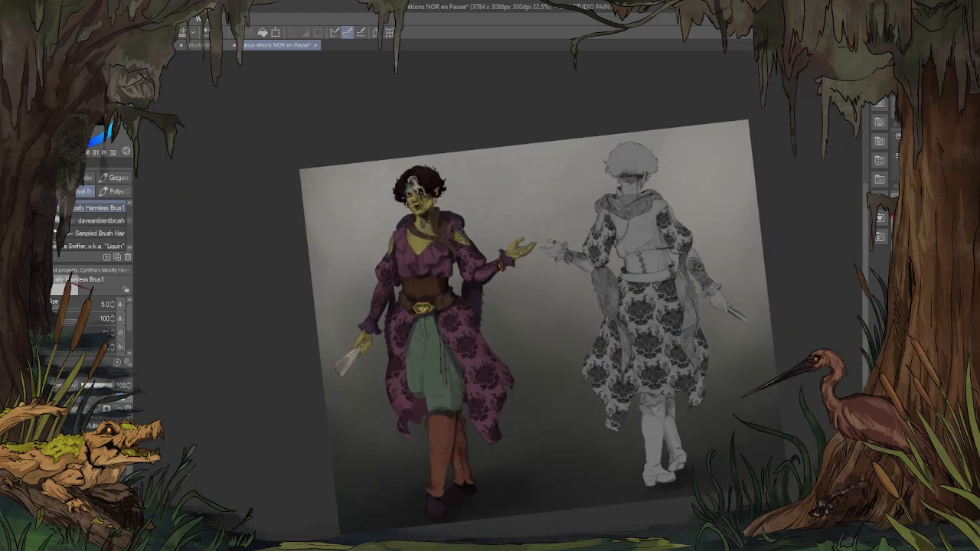
scroll(417, 260, "up", 3)
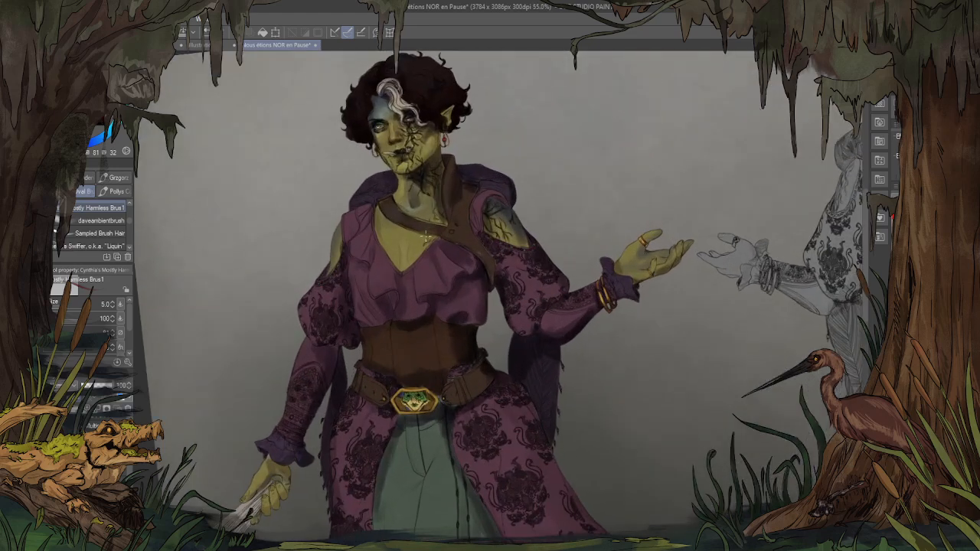
scroll(429, 234, "up", 3)
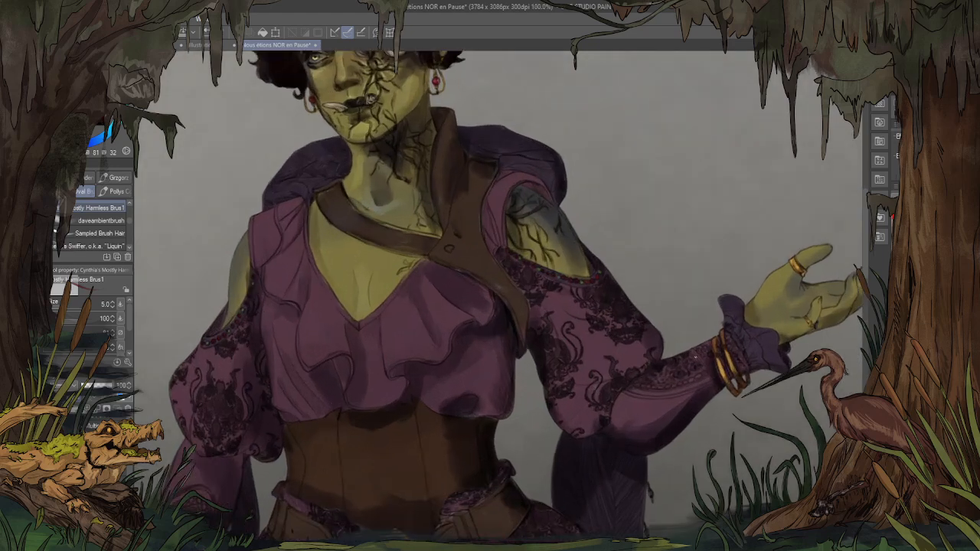
scroll(686, 345, "up", 1)
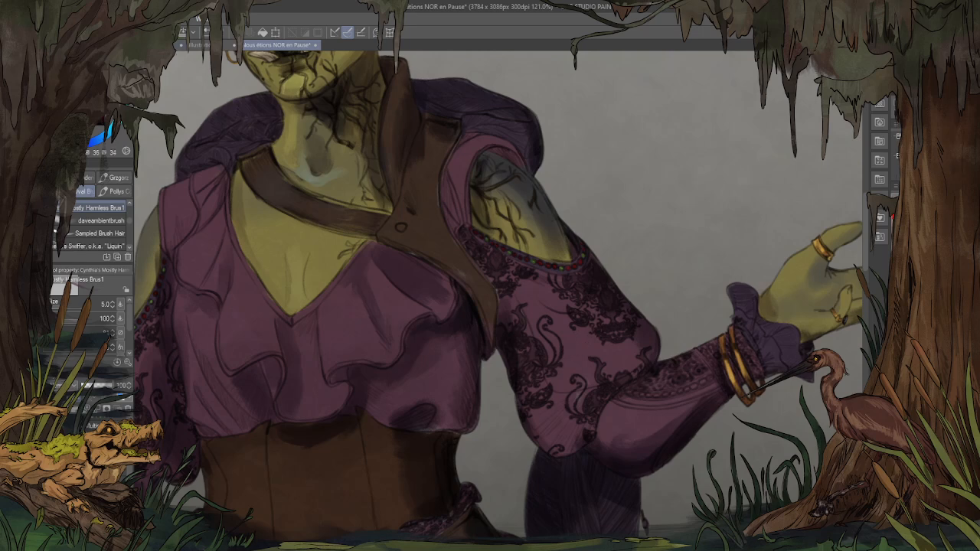
left_click(184, 45)
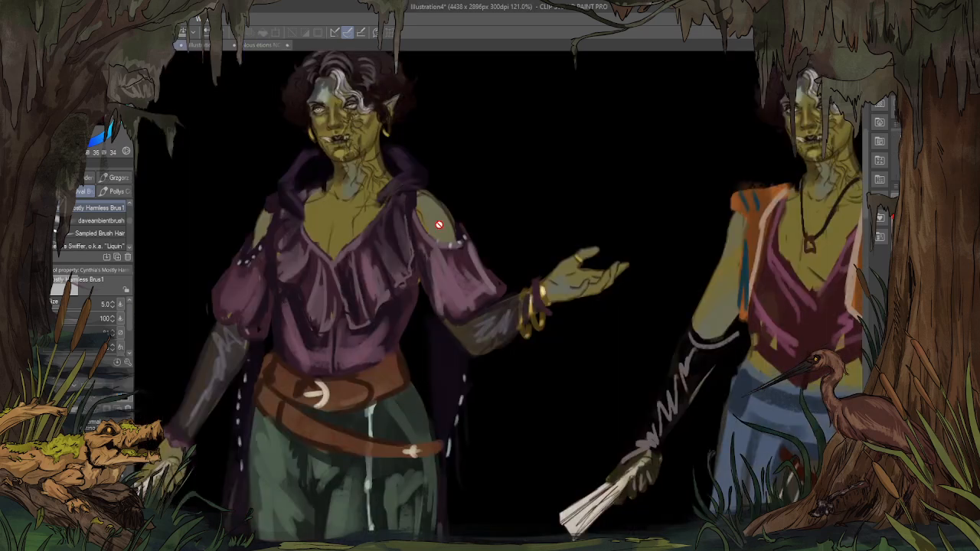
Step: Sample the purple blouse's highlight colour from the Illustration4 sketch and return to the character illustration with the Liquin brush at size 80
left_click(454, 285, "alt")
left_click(324, 287, "alt")
left_click(261, 44)
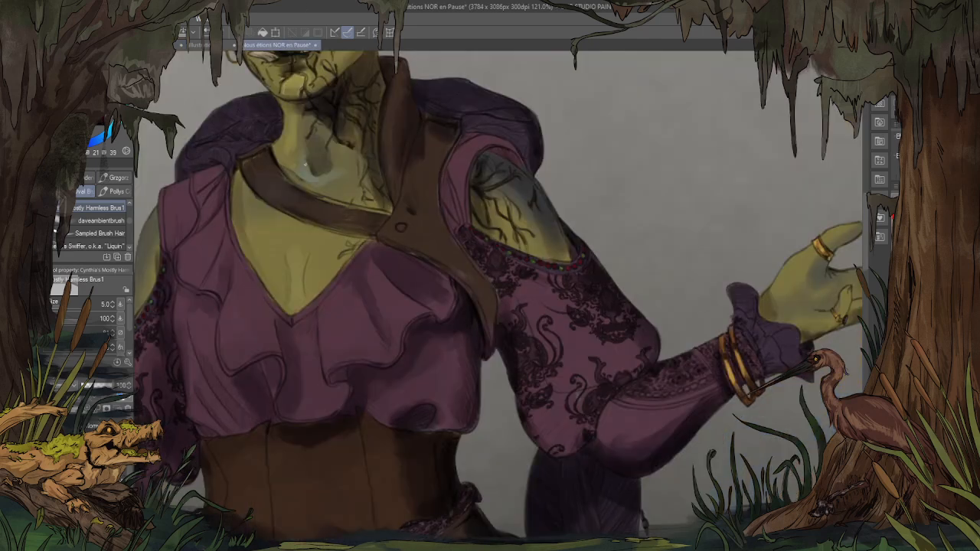
left_click(109, 246)
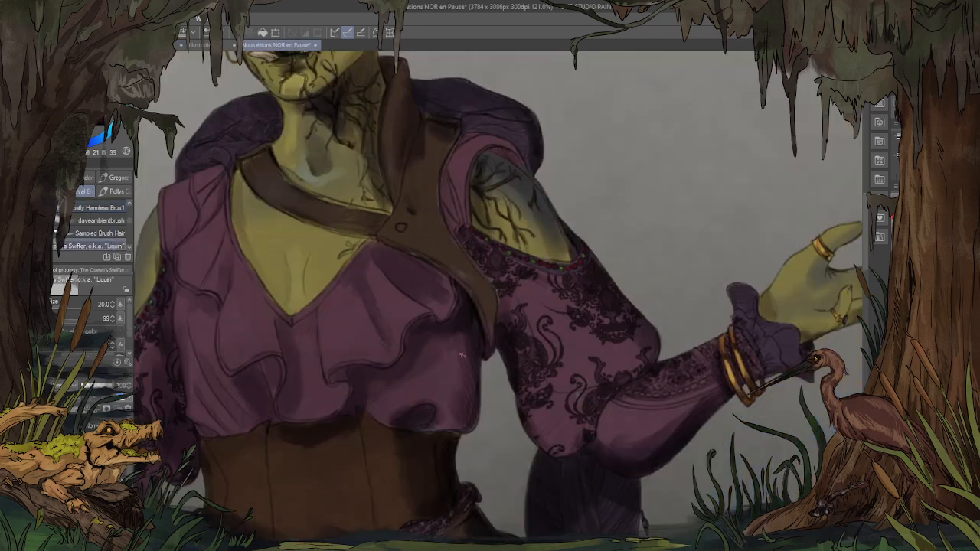
key("]")
key("]")
key("]")
key("]")
key("]")
key("]")
key("]")
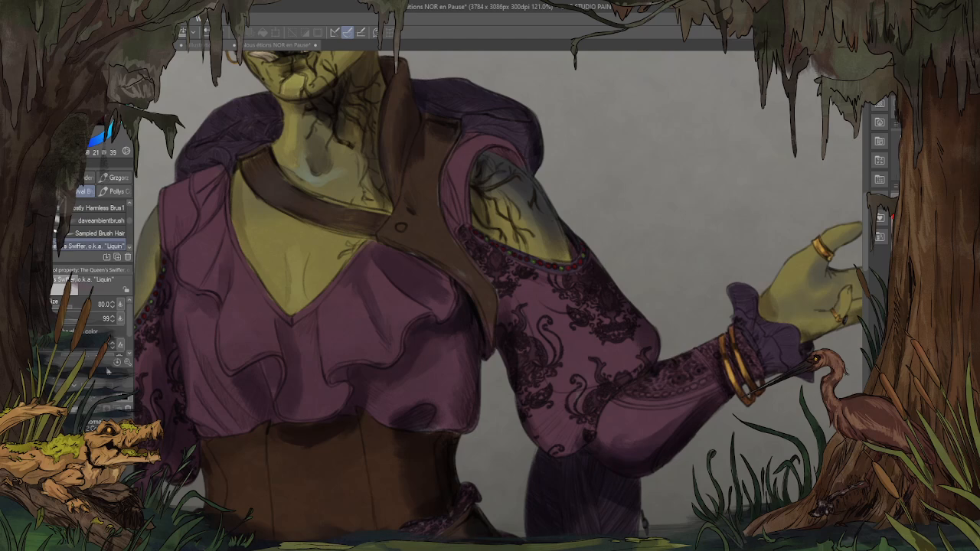
Step: Brush soft light pink highlights over the puffed sleeve below the veined arm, undoing the last strokes
mouse_move(566, 345)
left_mouse_down()
mouse_move(576, 333)
mouse_move(578, 345)
mouse_move(531, 287)
left_mouse_up()
left_click_drag(632, 352, 604, 363)
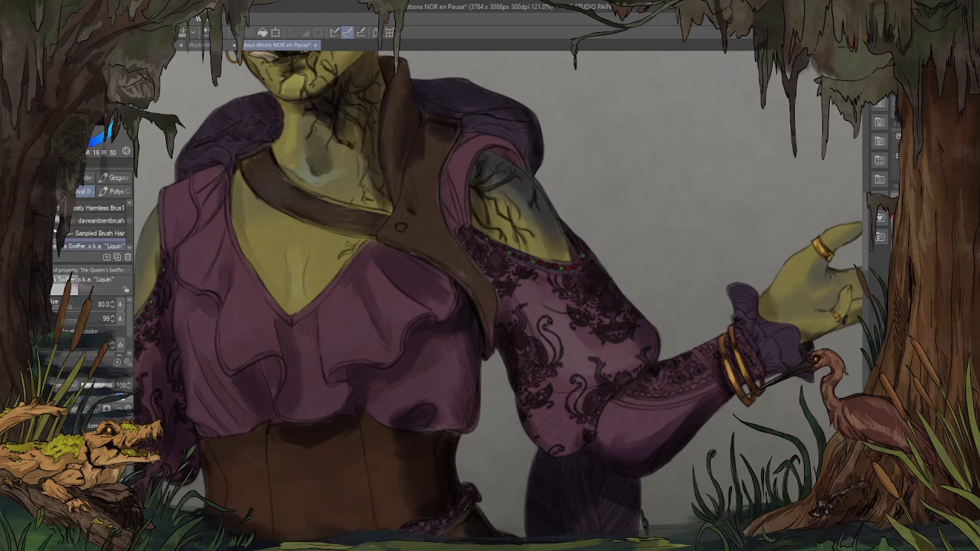
key("ctrl+z")
key("ctrl+z")
Step: Brush a soft pink highlight onto the top of the opposite puffed sleeve with the brush at size 50 to 60
key("bracketleft")
key("bracketleft")
key("bracketleft")
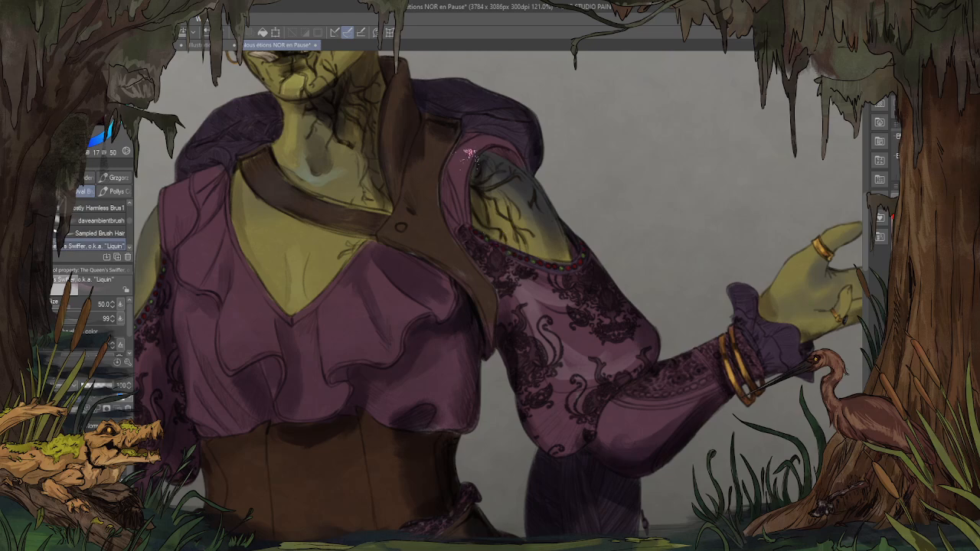
scroll(701, 187, "down", 2)
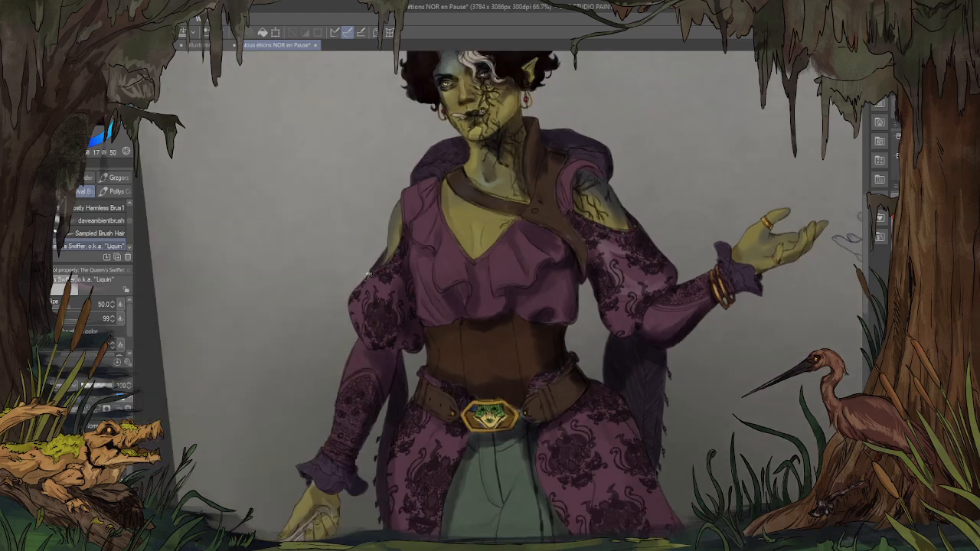
scroll(370, 274, "up", 2)
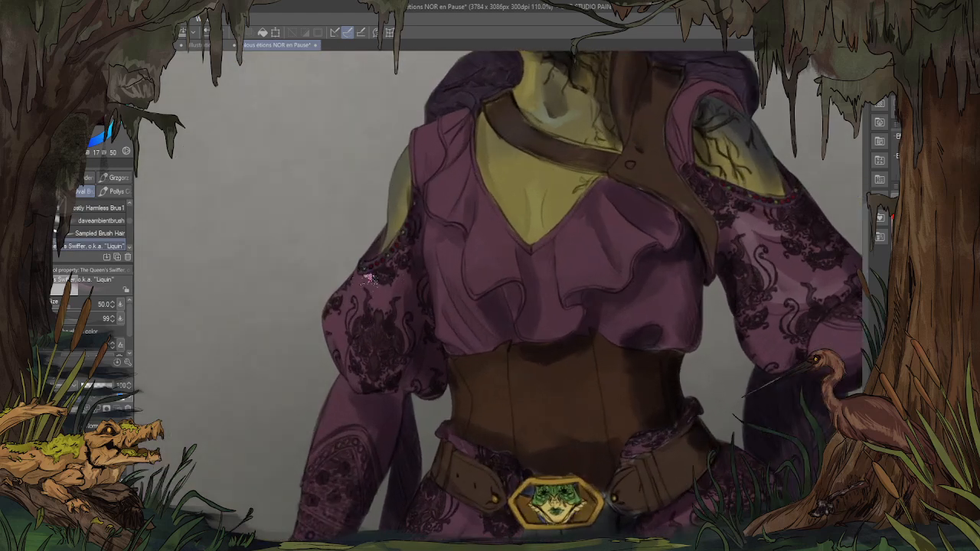
left_click_drag(501, 296, 504, 294)
mouse_move(366, 295)
left_mouse_down()
mouse_move(346, 307)
mouse_move(349, 287)
mouse_move(344, 320)
mouse_move(376, 287)
mouse_move(369, 349)
mouse_move(372, 281)
left_mouse_up()
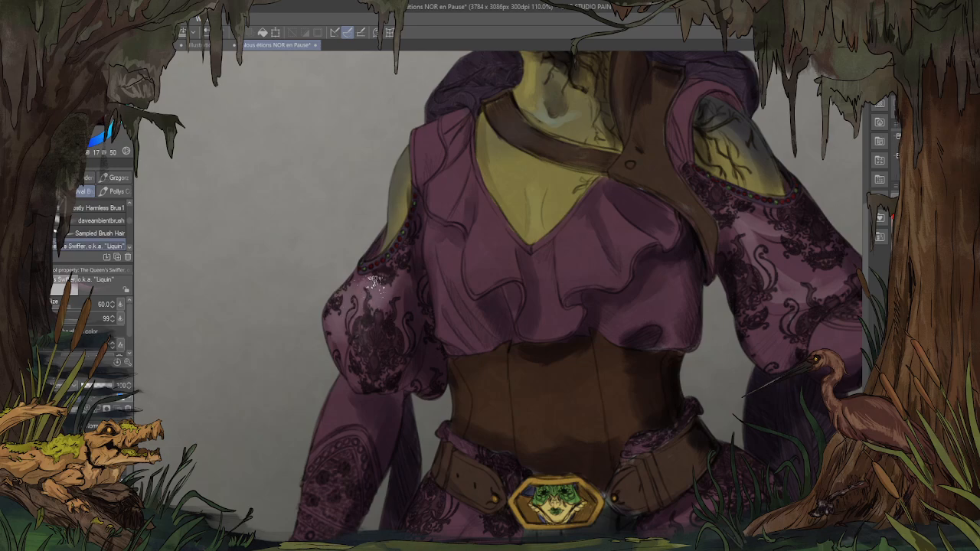
scroll(314, 360, "down", 5)
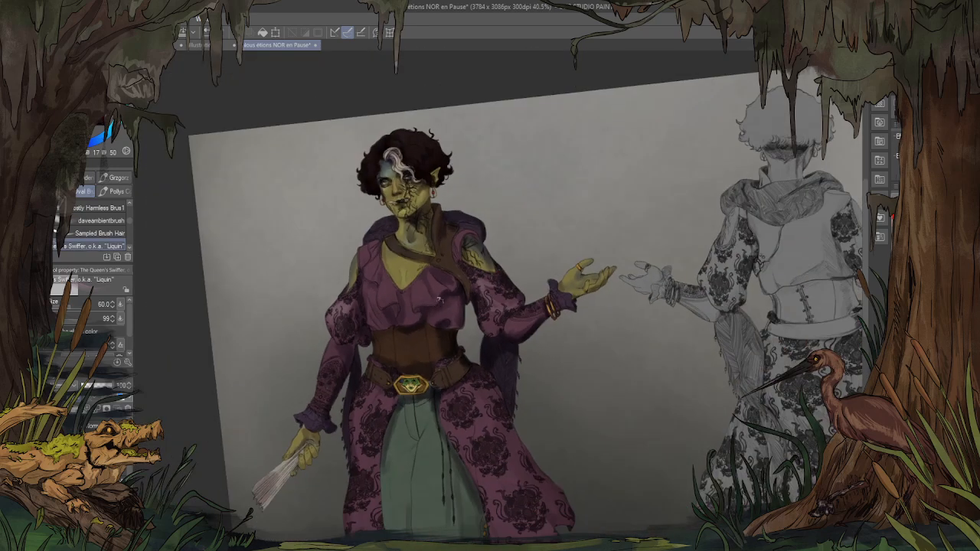
Step: Hide the lace pattern and shape the highlights on the veined arm's puffed sleeve with the Triangle Friend brush at size 40, sampling nearby pinks
scroll(439, 301, "up", 4)
scroll(199, 306, "up", 2)
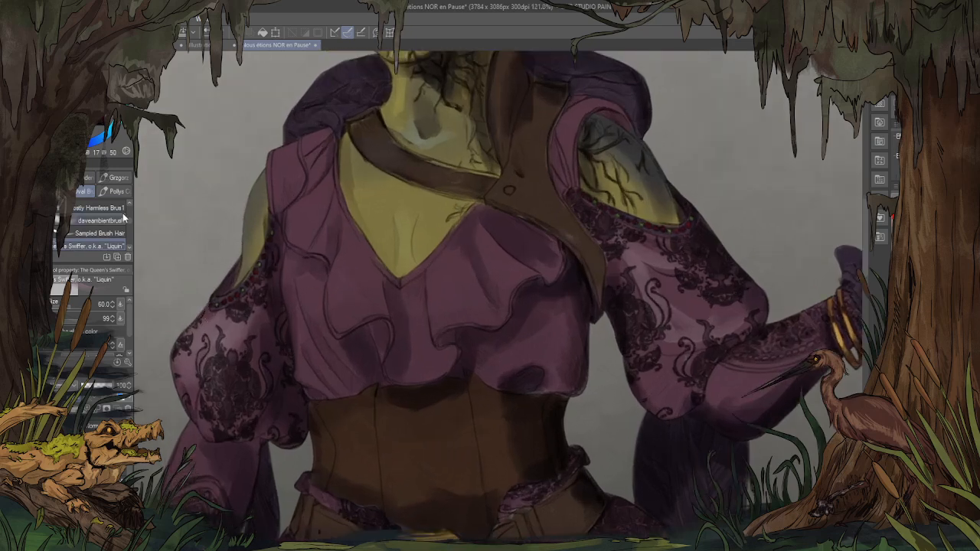
scroll(125, 219, "down", 4)
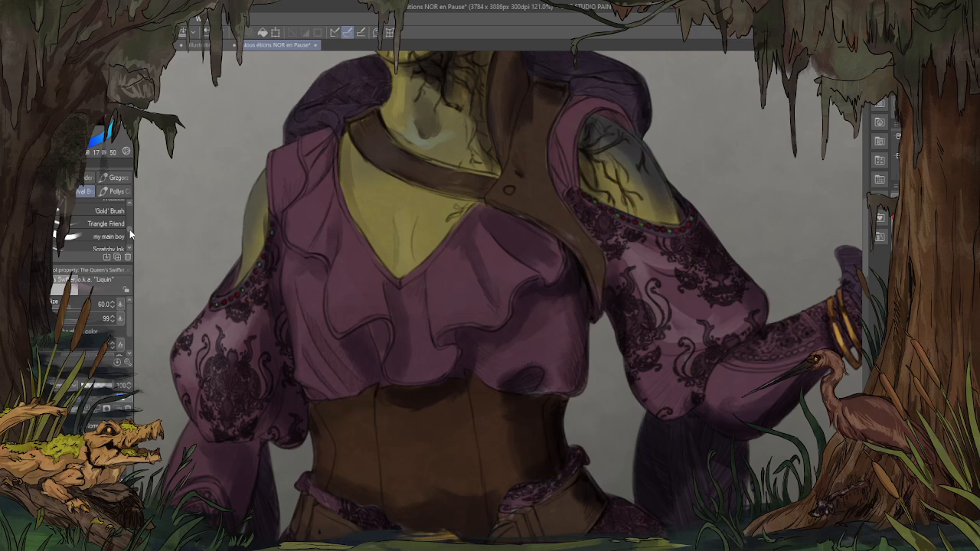
scroll(130, 229, "up", 1)
left_click(115, 234)
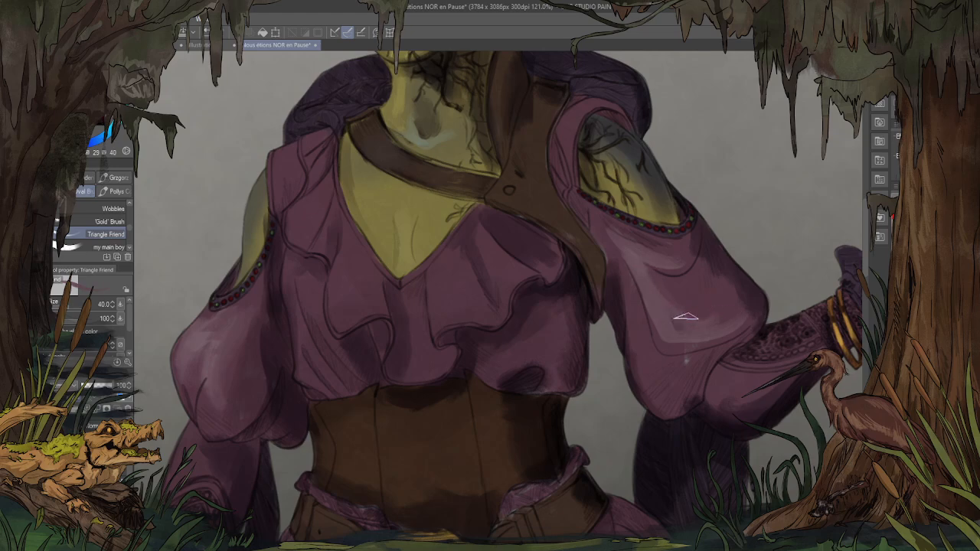
left_click(716, 315, "alt")
left_click(698, 300, "alt")
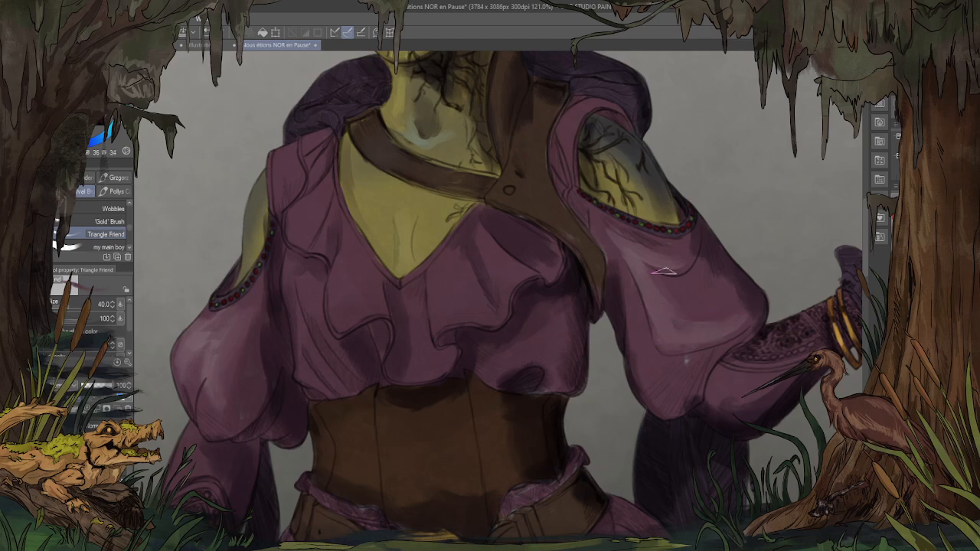
left_click(622, 242, "alt")
Step: Sample pinks from the opposite puffed sleeve and shape its highlights along the folds
scroll(498, 276, "down", 5)
scroll(379, 245, "up", 4)
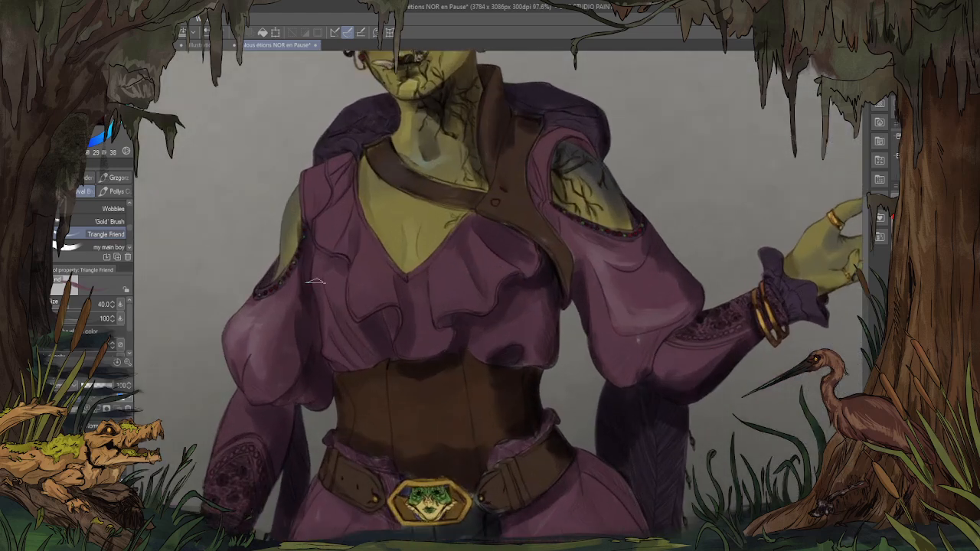
left_click(247, 354, "alt")
left_click(263, 333, "alt")
Step: Refine the fold shading on the veined arm's puffed sleeve with light and darker pinks sampled from it
left_click_drag(552, 199, 588, 231)
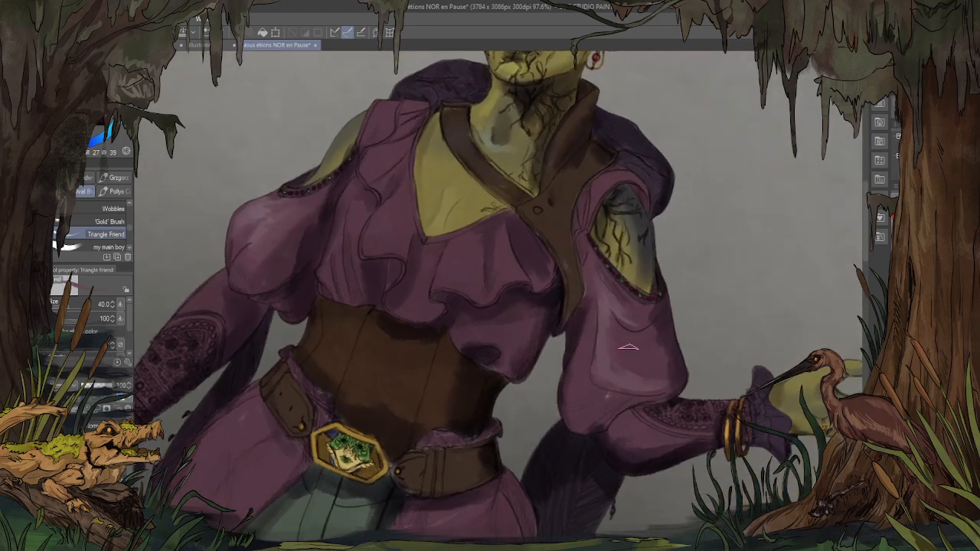
left_click(616, 374, "alt")
left_click(616, 374, "alt")
left_click(635, 346, "alt")
scroll(505, 206, "down", 2)
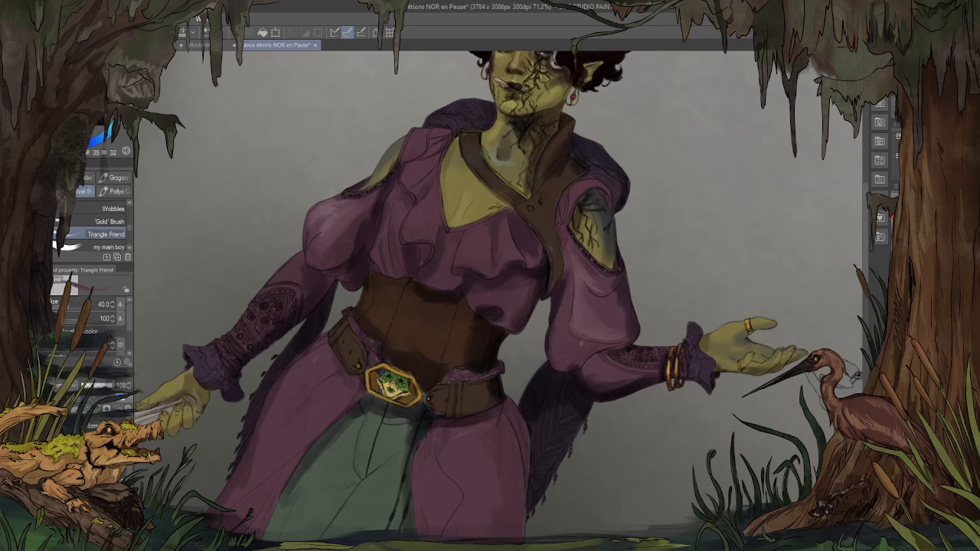
Step: Bring back the dark lace pattern over the sleeves and coat skirts to check the highlights beneath it
key("ctrl+y")
key("ctrl+z")
key("ctrl+y")
key("ctrl+y")
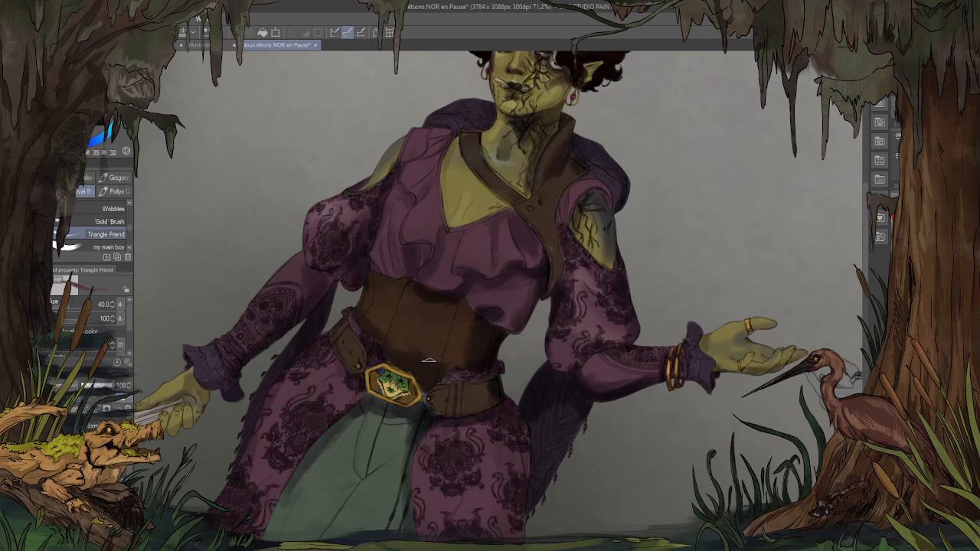
scroll(428, 360, "down", 2)
scroll(471, 252, "up", 4)
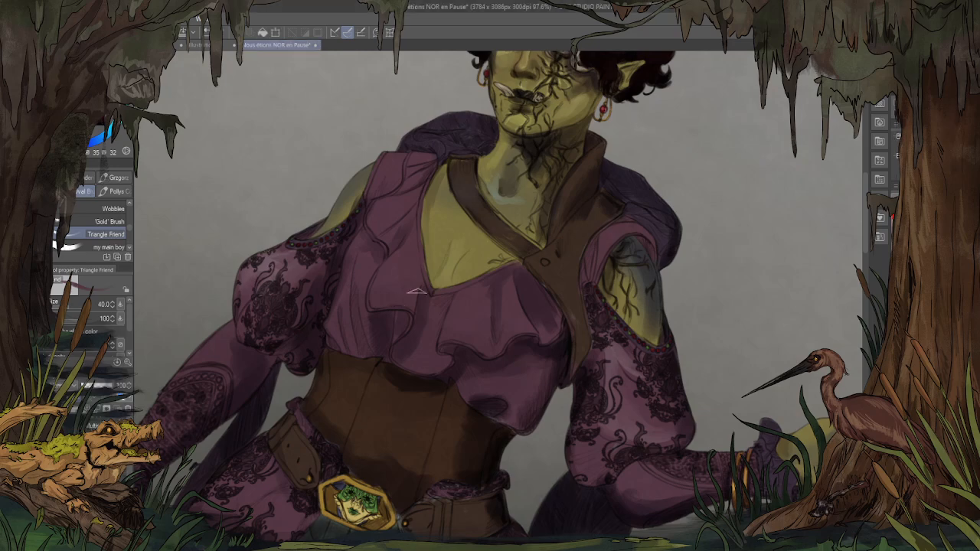
Step: Set the Triangle Friend brush to size 20 and sample the light pink from the highlight of the puffed sleeve opposite the veined arm
scroll(431, 290, "up", 2)
key("minus")
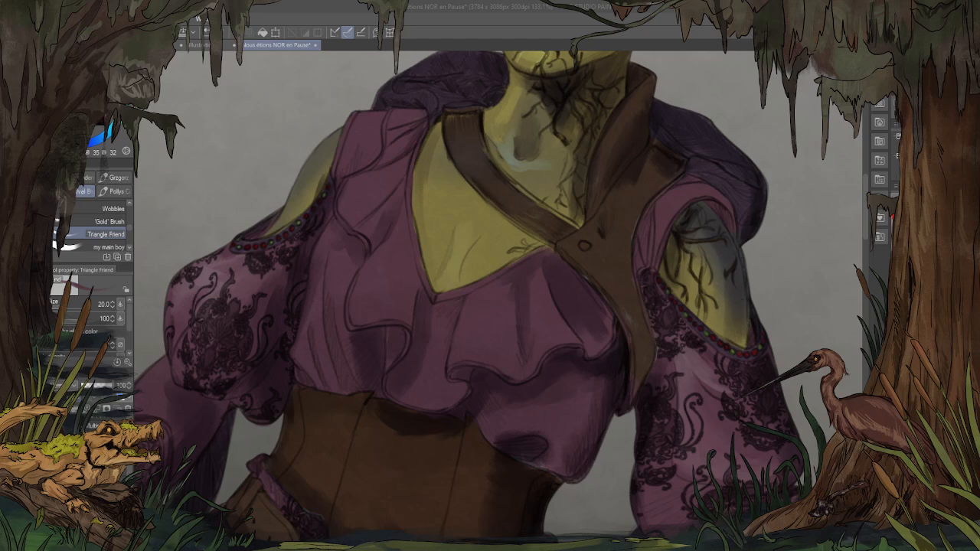
scroll(375, 395, "down", 3)
scroll(364, 375, "up", 4)
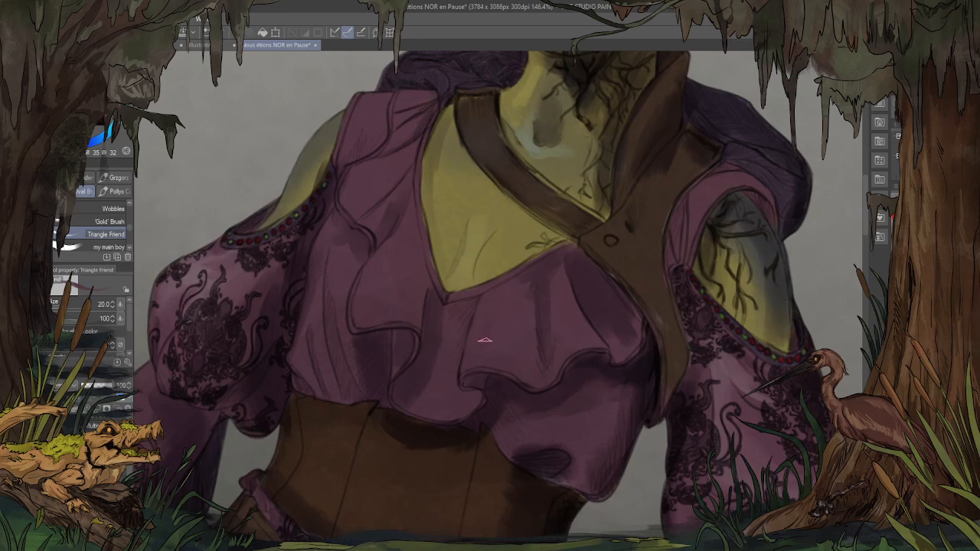
left_click(194, 275, "alt")
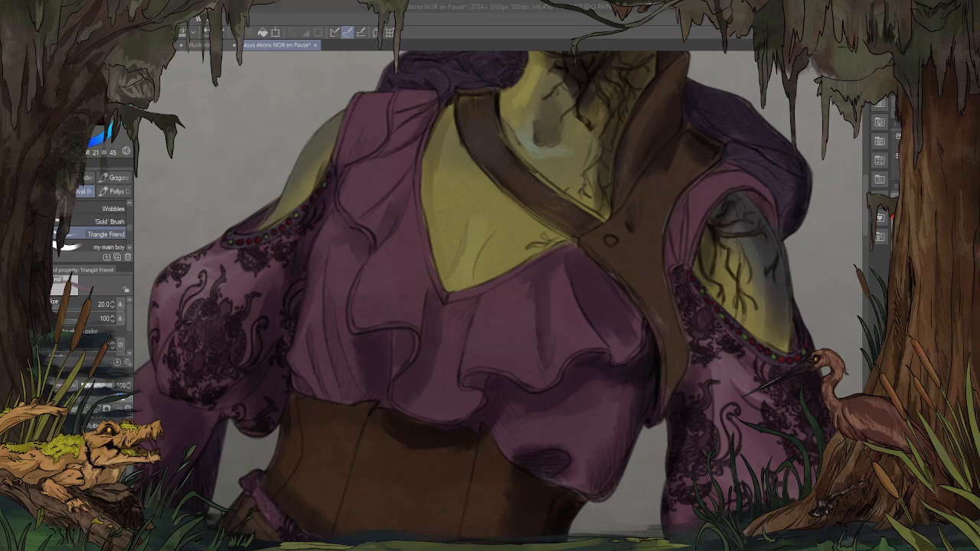
scroll(430, 364, "down", 2)
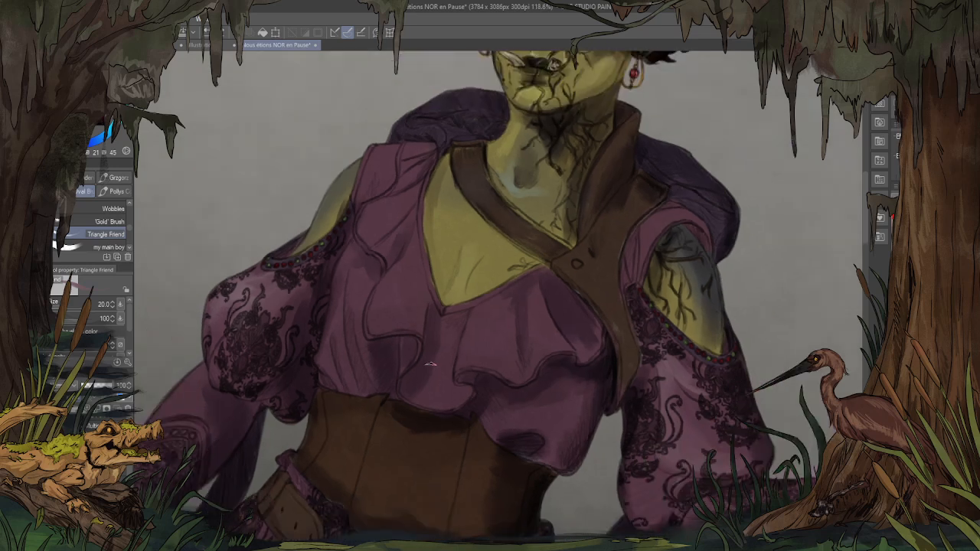
scroll(430, 364, "up", 2)
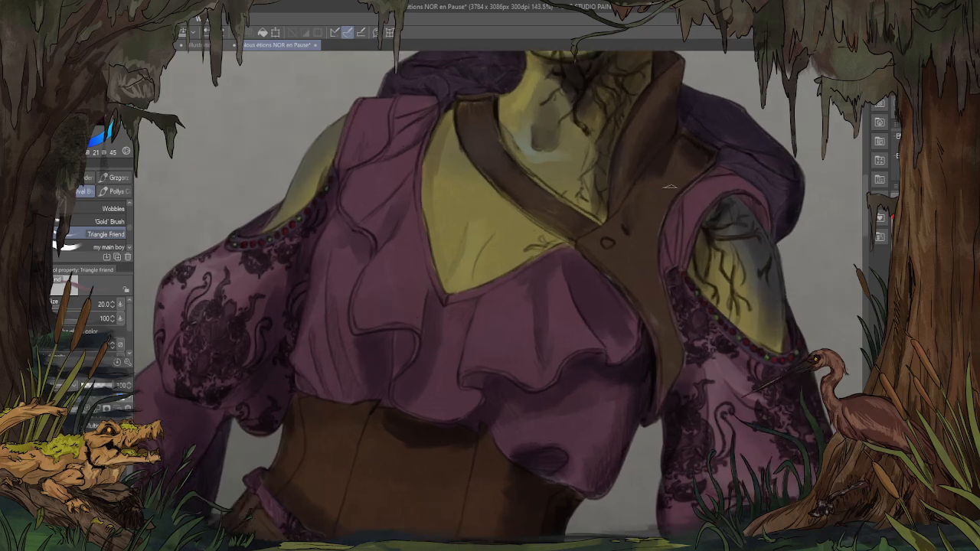
Step: Paint pink highlights on the blouse's front ruffle folds on both sides of the neckline, with the brush at size 40 and 25
key("]")
key("]")
key("]")
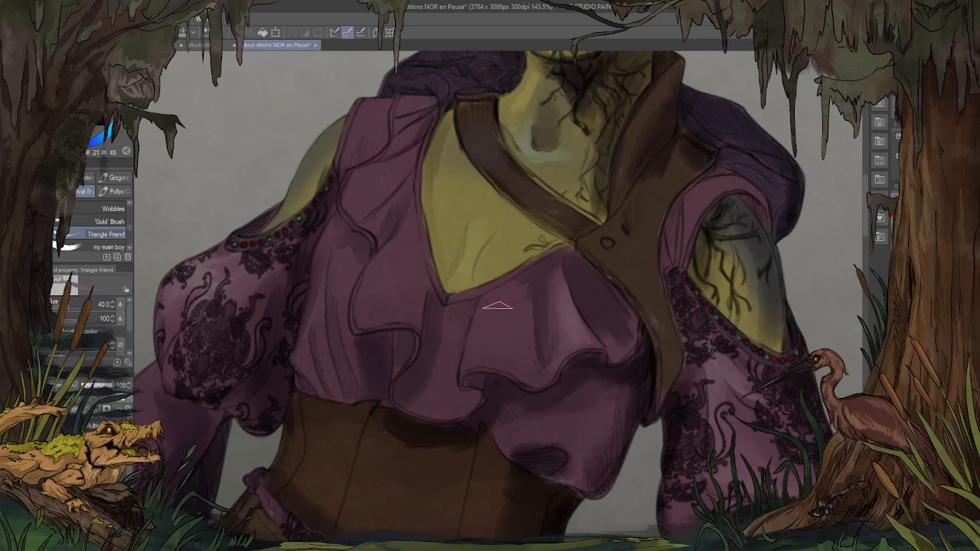
mouse_move(507, 363)
left_mouse_down()
mouse_move(495, 357)
mouse_move(510, 310)
left_mouse_up()
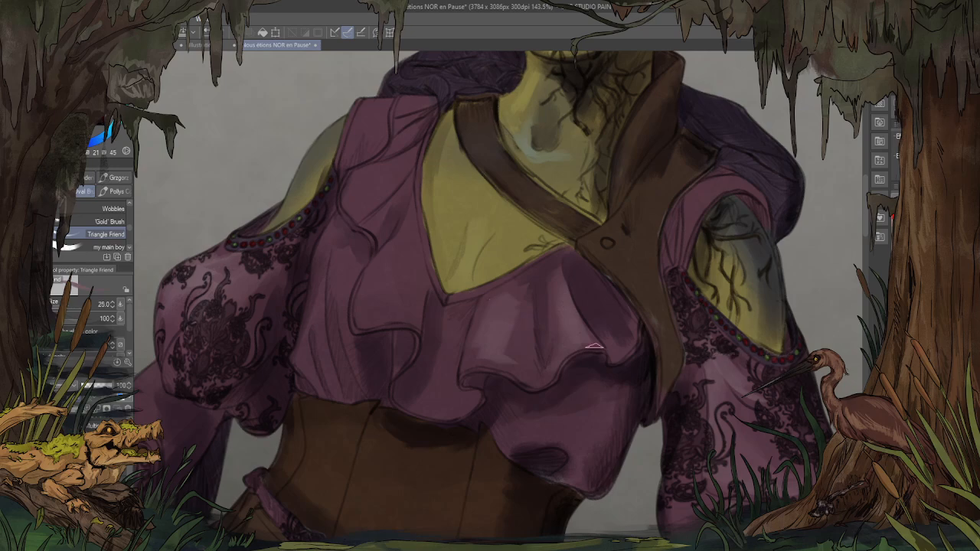
mouse_move(412, 314)
left_mouse_down()
mouse_move(399, 299)
mouse_move(378, 321)
mouse_move(366, 313)
left_mouse_up()
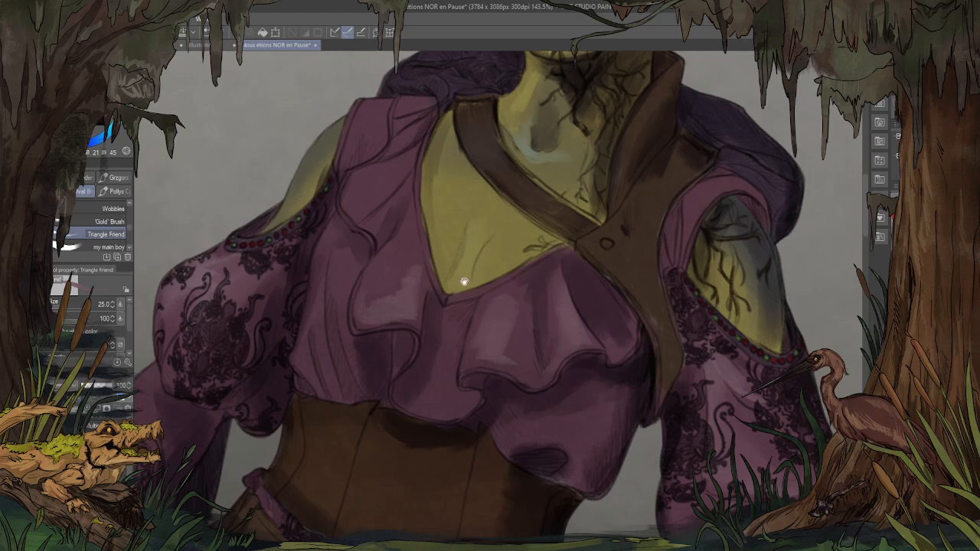
Step: Paint pink highlights on the upper ruffle folds running from the neckline to the shoulder opposite the veined arm, at size 25
left_click_drag(464, 282, 539, 348)
left_click_drag(442, 288, 481, 246)
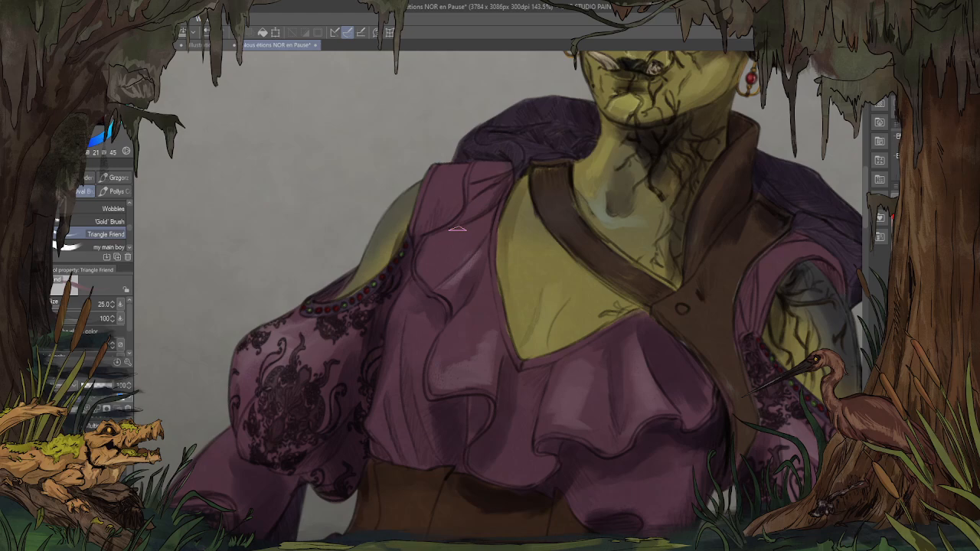
mouse_move(458, 228)
left_mouse_down()
mouse_move(482, 222)
mouse_move(429, 254)
mouse_move(436, 247)
left_mouse_up()
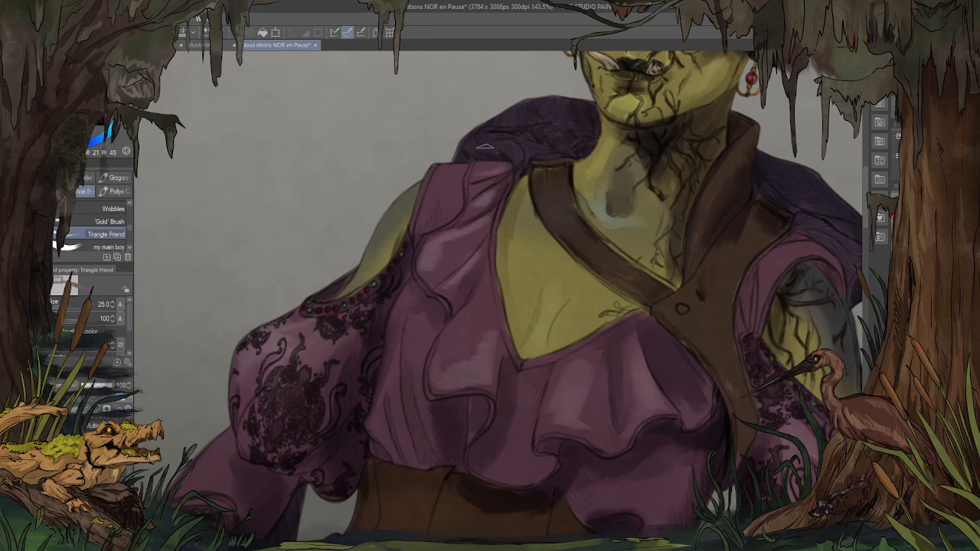
scroll(486, 146, "down", 5)
scroll(475, 246, "up", 6)
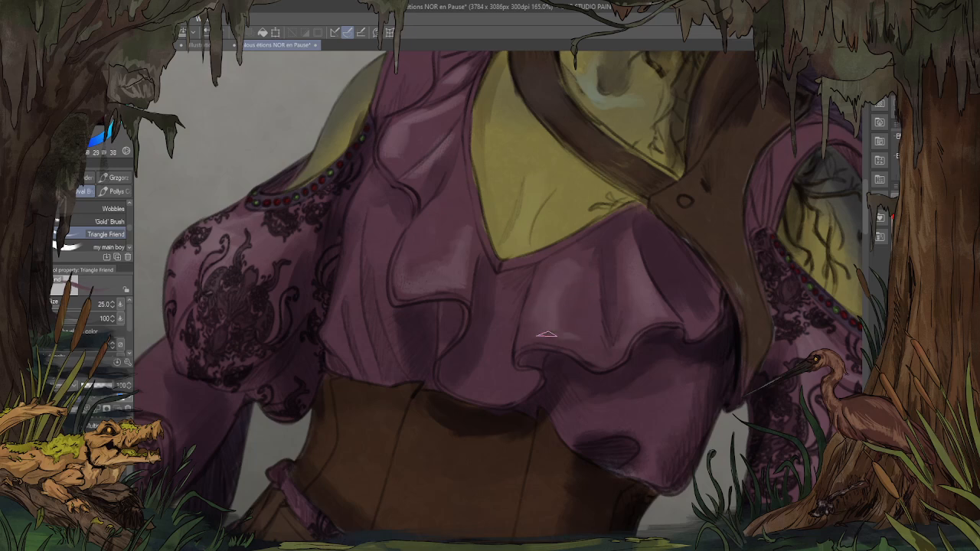
key("ctrl+0")
scroll(535, 260, "up", 4)
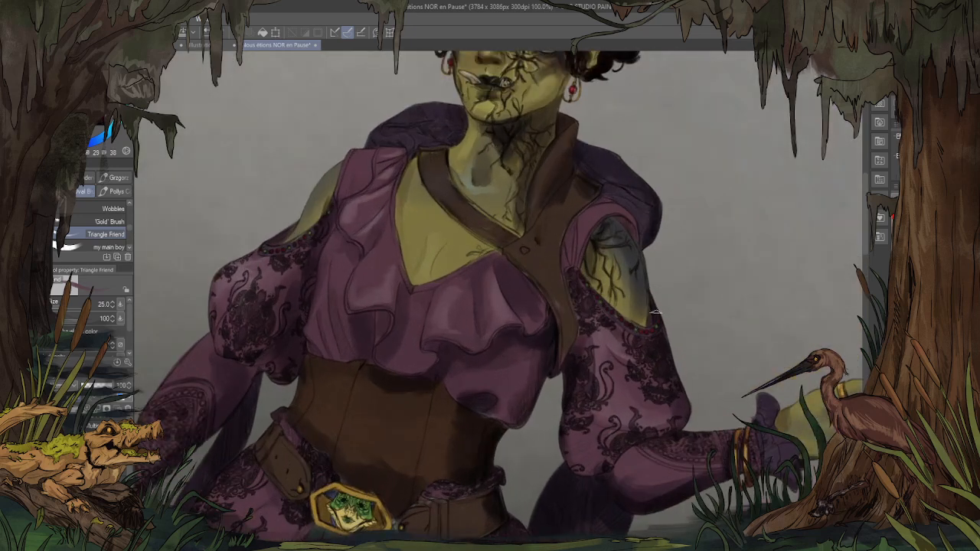
key("ctrl+0")
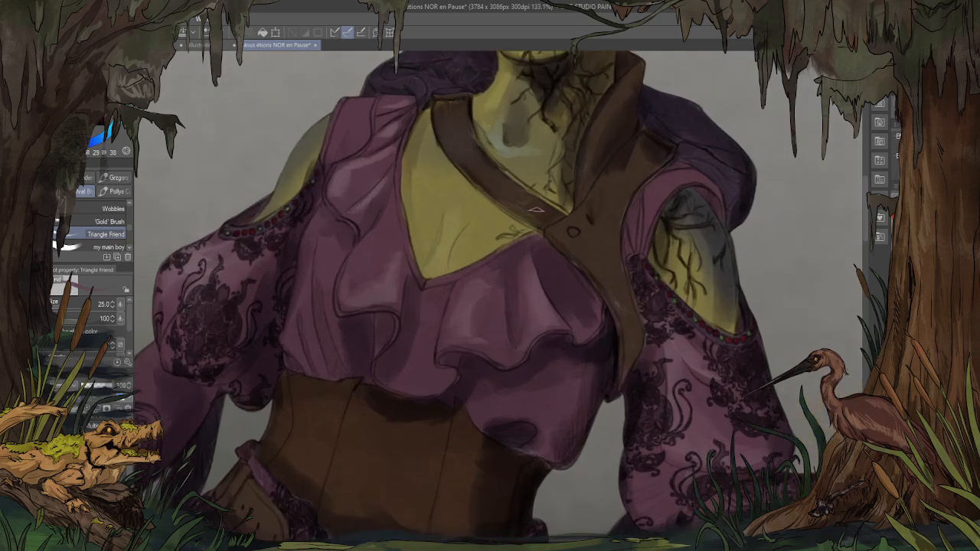
Step: Switch to the Liquin brush at size 17 and paint a thin bright pink highlight along the ruffle fold near the leather strap
scroll(538, 312, "up", 4)
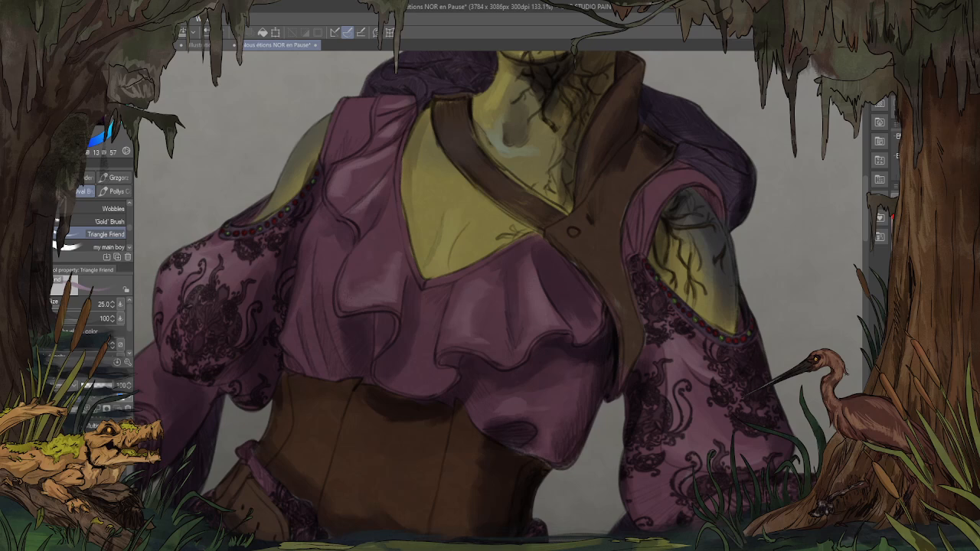
scroll(128, 220, "up", 2)
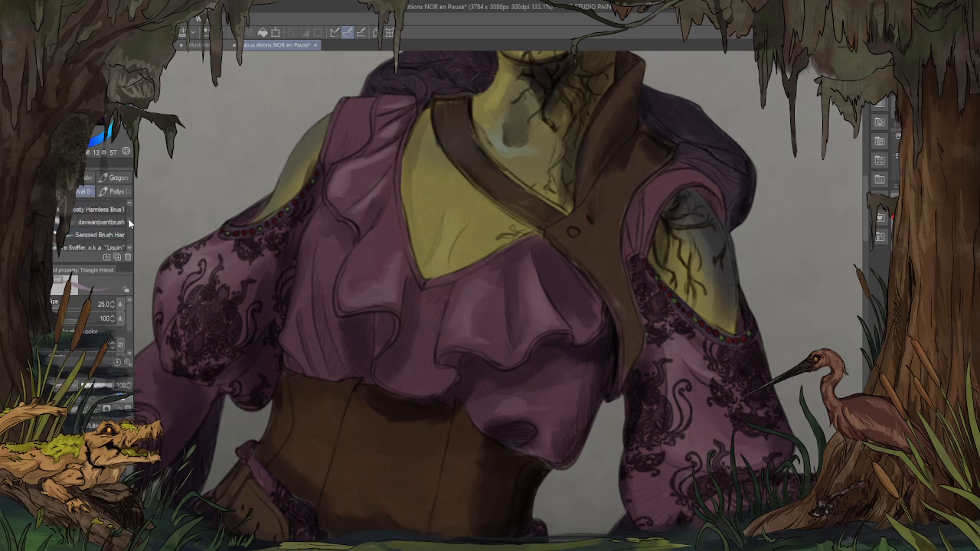
left_click(99, 247)
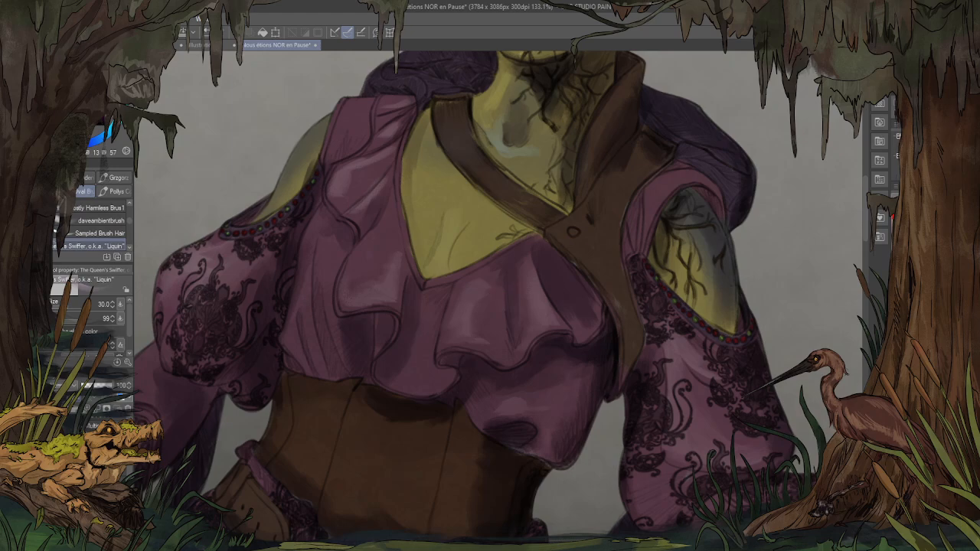
mouse_move(550, 320)
left_mouse_down()
mouse_move(535, 281)
mouse_move(549, 312)
left_mouse_up()
left_click_drag(533, 276, 529, 267)
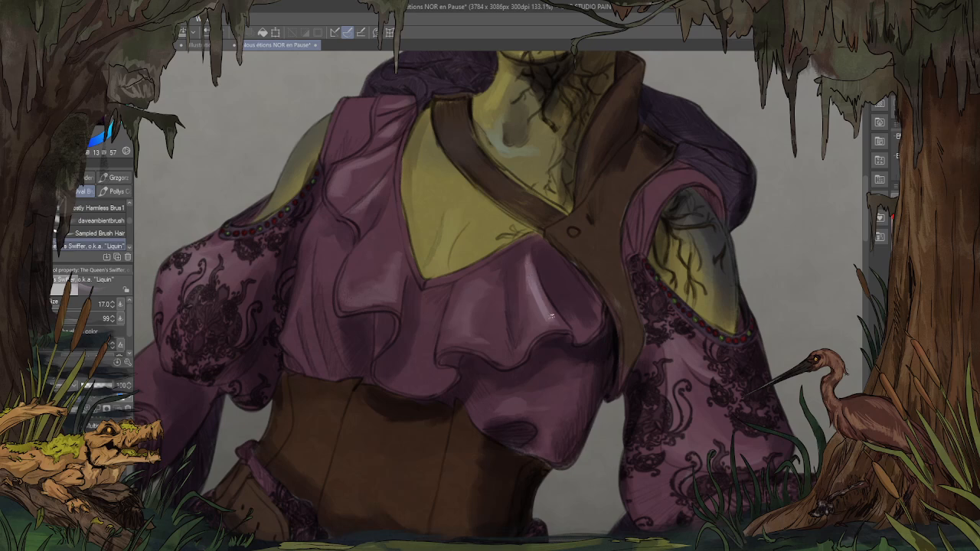
Step: Paint bright pink Liquin highlights on the front ruffle folds below the leather strap at size 17
left_click_drag(550, 316, 541, 324)
scroll(501, 297, "down", 3)
mouse_move(472, 306)
left_mouse_down()
mouse_move(483, 346)
mouse_move(475, 280)
left_mouse_up()
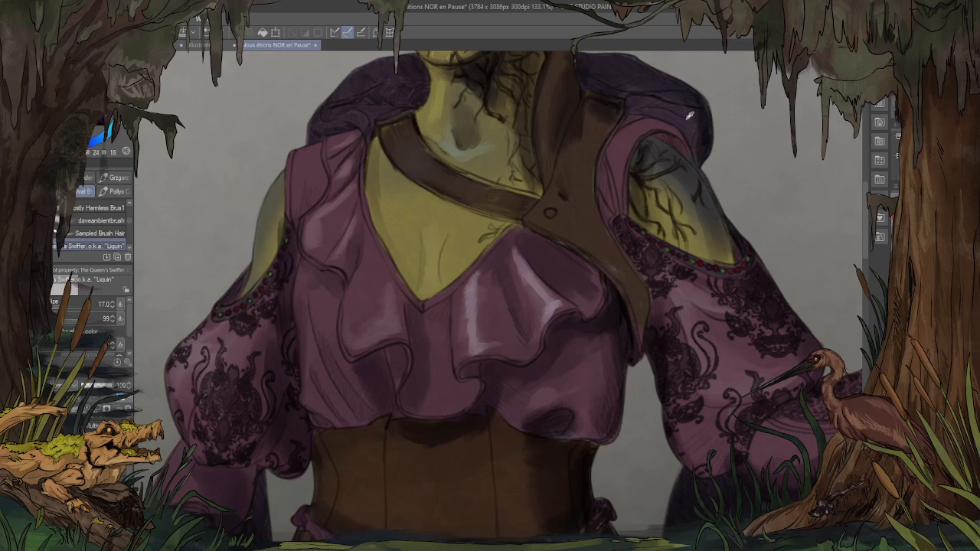
Step: Outline the blouse's armhole and outer shoulder edges in dark purple with the Mostly Harmless brush at size 7
scroll(602, 211, "up", 3)
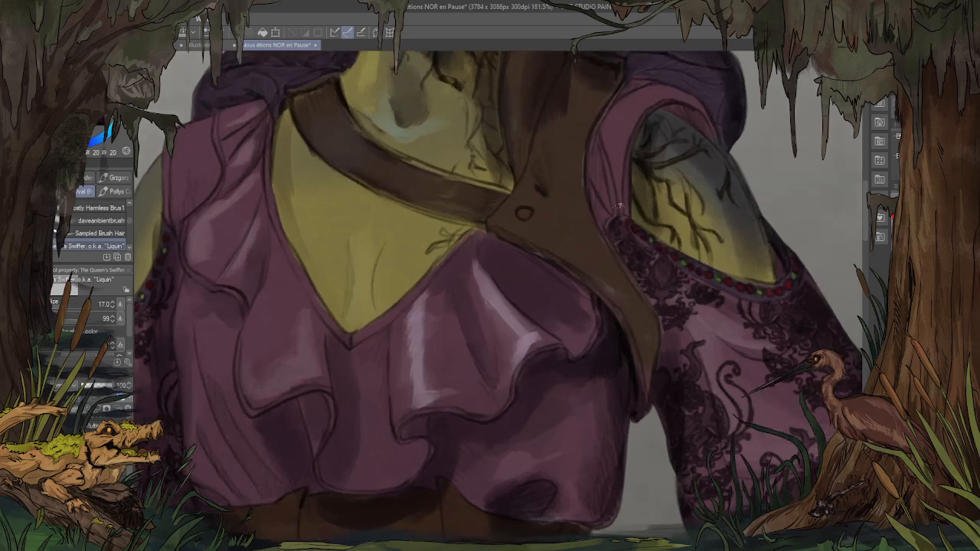
left_click(100, 207)
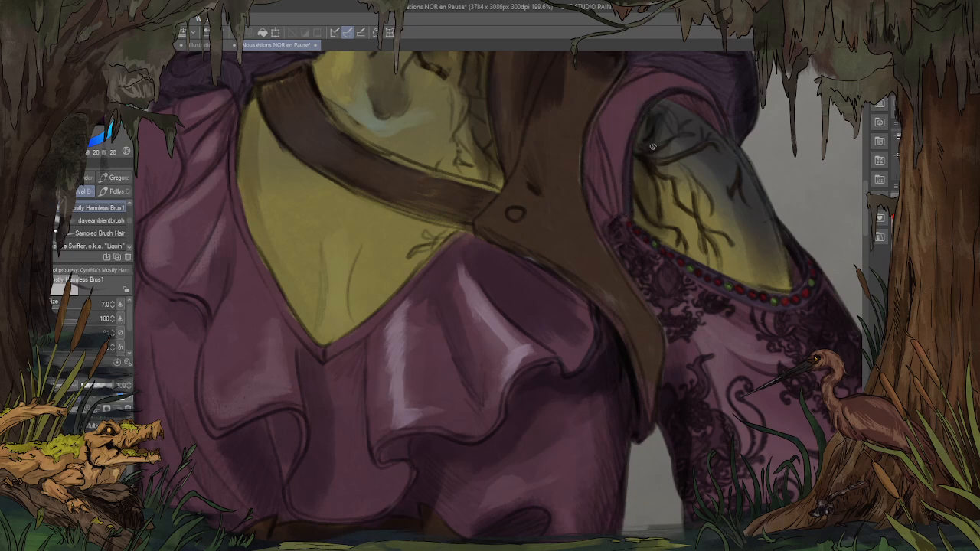
left_click_drag(321, 397, 502, 381)
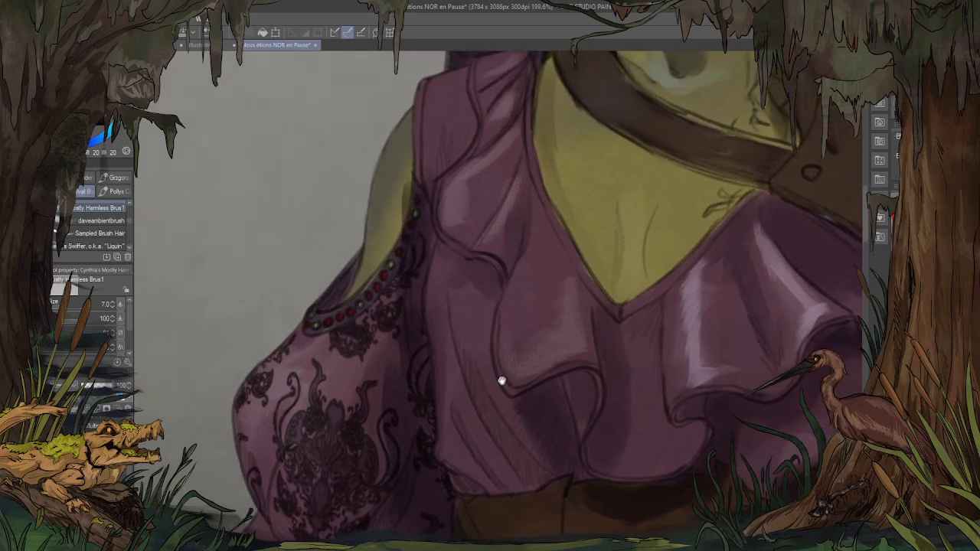
left_click_drag(586, 200, 517, 246)
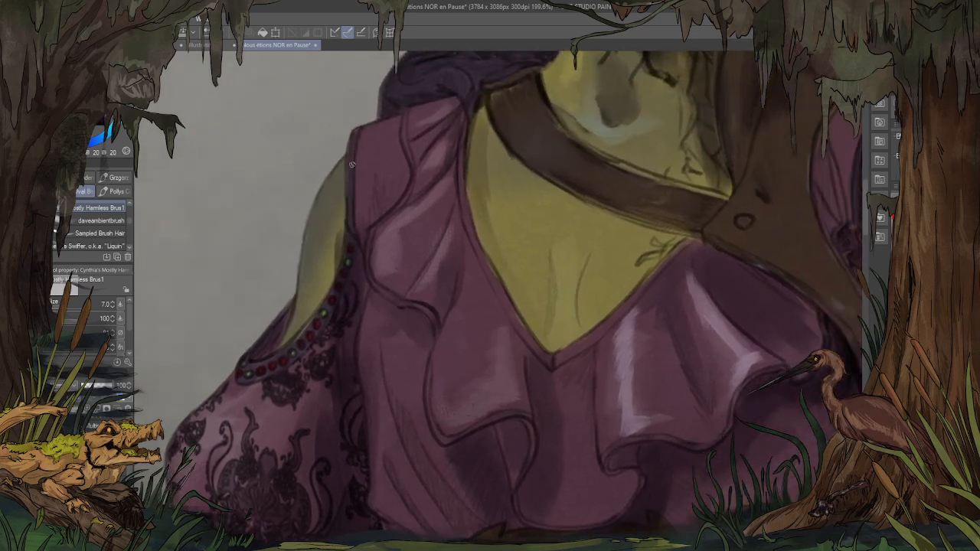
left_click_drag(490, 369, 426, 296)
mouse_move(359, 125)
left_mouse_down()
mouse_move(368, 164)
mouse_move(362, 158)
left_mouse_up()
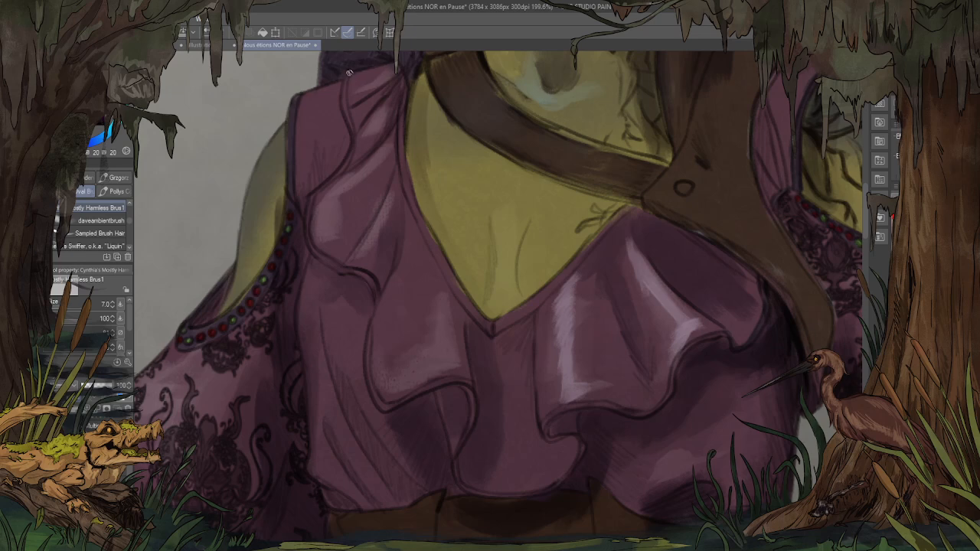
Step: Redraw the ruffle's wavy edge in dark purple from the shoulder opposite the veined arm down to the front fold
mouse_move(349, 72)
left_mouse_down()
mouse_move(356, 135)
mouse_move(339, 174)
mouse_move(309, 206)
mouse_move(306, 197)
mouse_move(306, 232)
mouse_move(317, 257)
mouse_move(370, 282)
mouse_move(370, 359)
mouse_move(387, 407)
left_mouse_up()
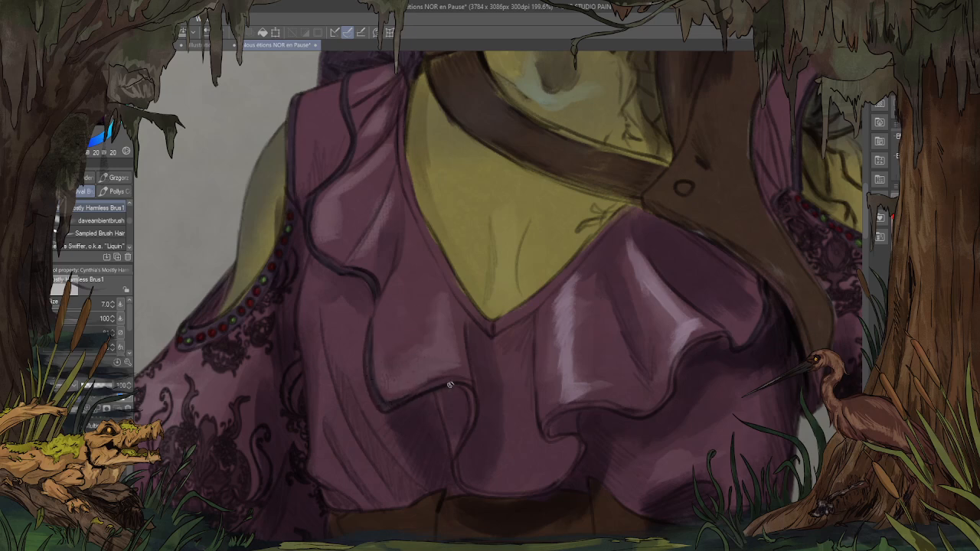
left_click_drag(405, 398, 453, 382)
left_click_drag(576, 304, 316, 243)
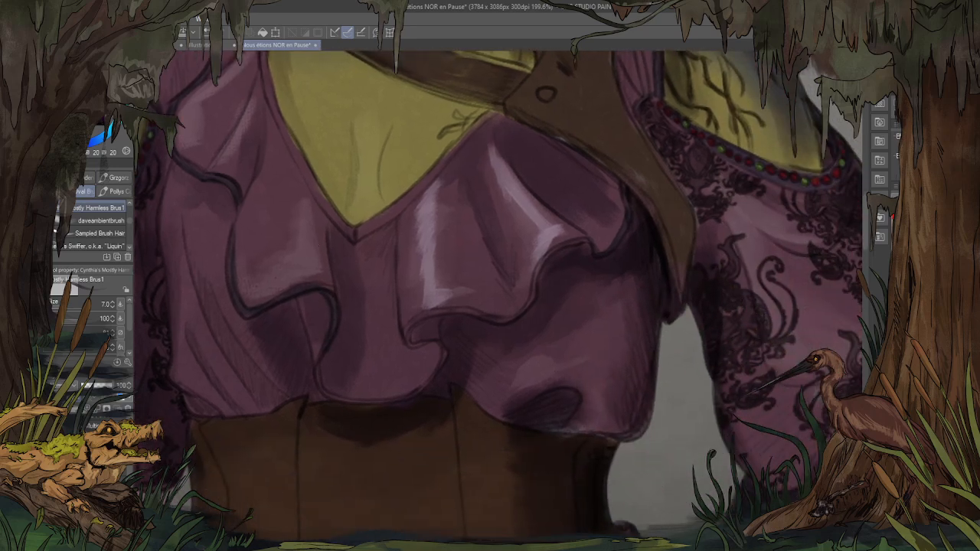
Step: Continue the dark purple outline along the ruffle's lower edge, from the centre fold around to the leather strap
key("shift+space")
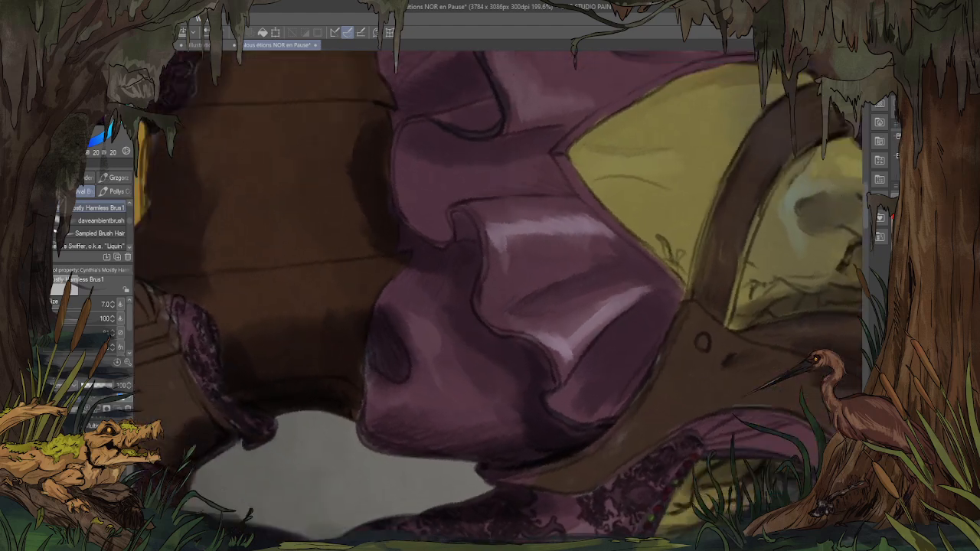
left_click_drag(484, 129, 451, 155)
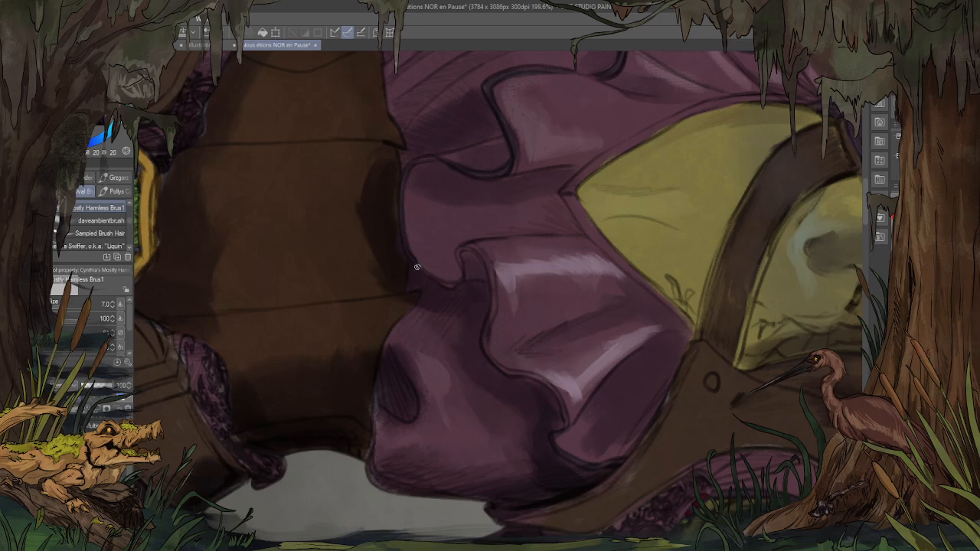
mouse_move(458, 284)
left_mouse_down()
mouse_move(461, 252)
mouse_move(473, 247)
mouse_move(493, 283)
mouse_move(489, 342)
mouse_move(509, 374)
mouse_move(561, 404)
mouse_move(564, 424)
mouse_move(644, 138)
mouse_move(537, 85)
mouse_move(750, 141)
left_mouse_up()
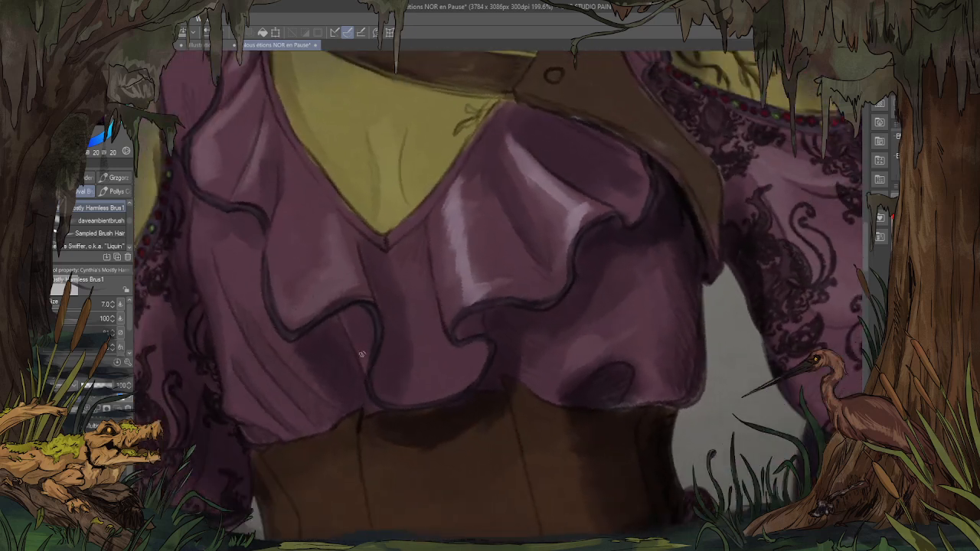
Step: Outline the neckline edge in dark purple from the shoulder opposite the veined arm down to the point of the V
scroll(351, 351, "down", 3)
scroll(339, 151, "up", 3)
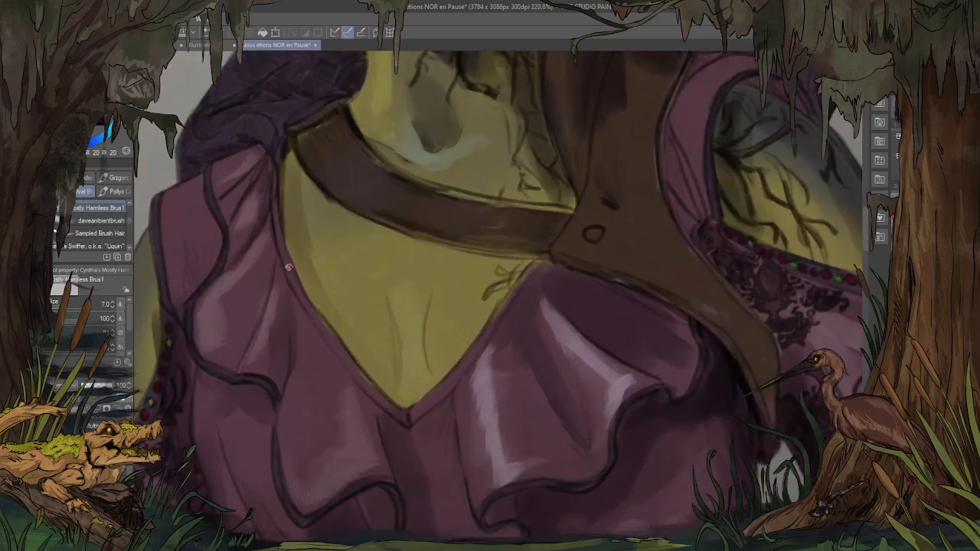
scroll(289, 268, "down", 3)
scroll(300, 288, "up", 3)
scroll(299, 288, "down", 3)
scroll(321, 332, "up", 3)
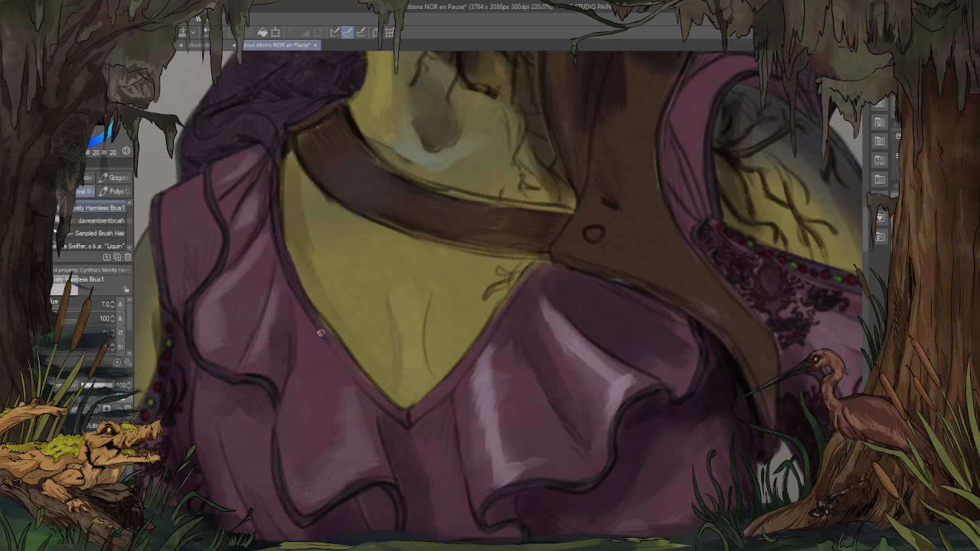
scroll(321, 333, "down", 3)
scroll(337, 351, "up", 3)
scroll(337, 351, "down", 3)
scroll(394, 409, "up", 3)
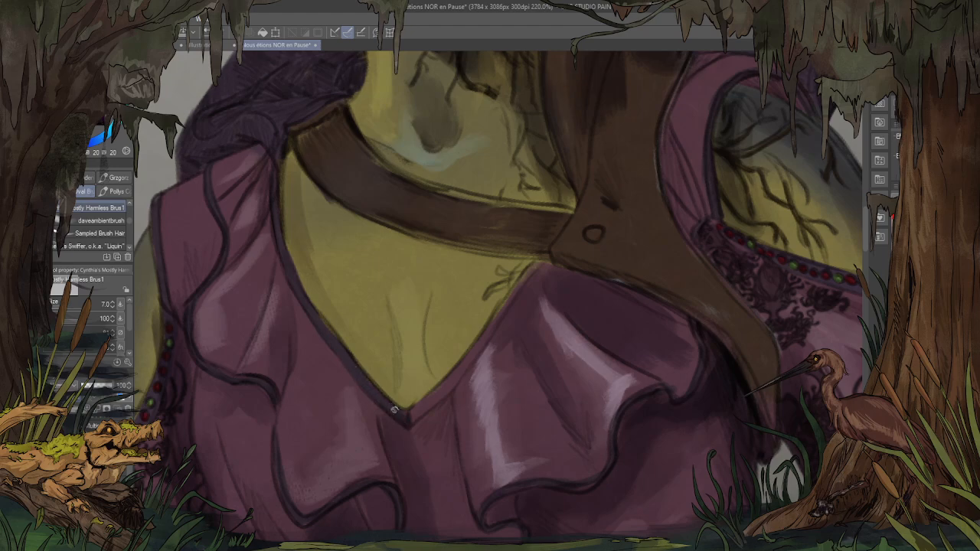
Step: Thicken the dark purple neckline outline from the point of the V up to the leather strap
scroll(395, 410, "down", 3)
scroll(414, 408, "up", 3)
scroll(415, 411, "down", 3)
scroll(423, 412, "up", 3)
scroll(424, 412, "down", 3)
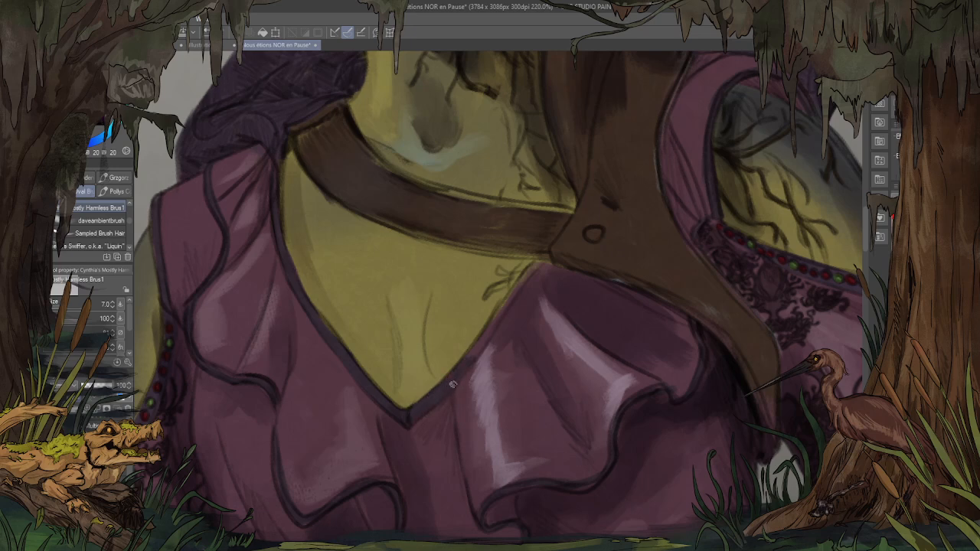
scroll(453, 384, "up", 3)
scroll(536, 262, "down", 3)
scroll(492, 324, "up", 3)
scroll(492, 324, "down", 3)
scroll(471, 358, "up", 3)
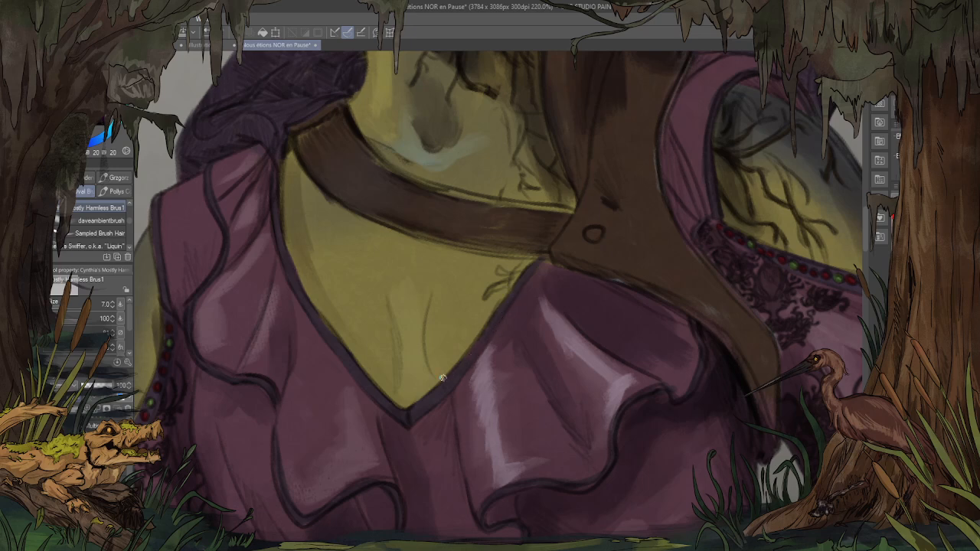
scroll(442, 378, "down", 3)
scroll(466, 135, "up", 3)
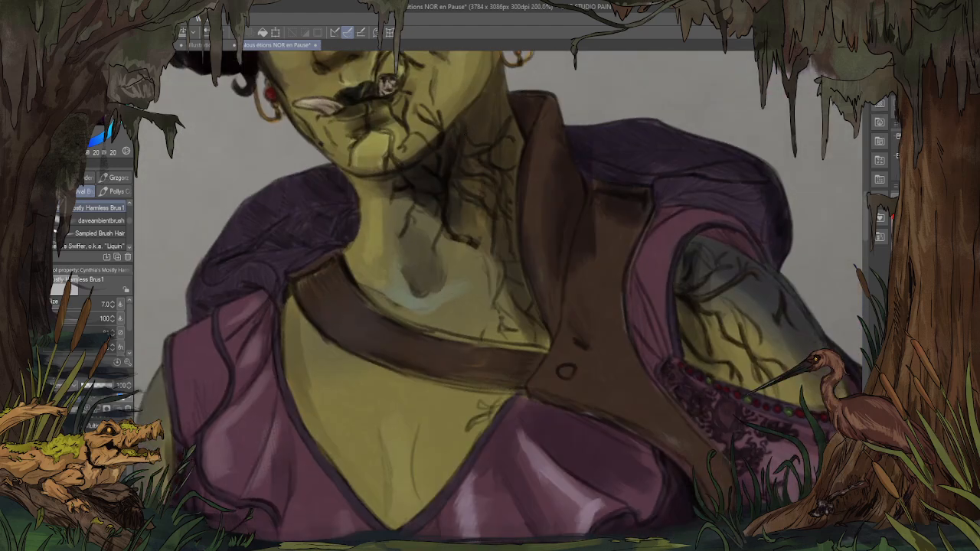
Step: Strengthen the upper and lower edges of the diagonal leather strap with dark brown outlines
key("asciicircum")
key("asciicircum")
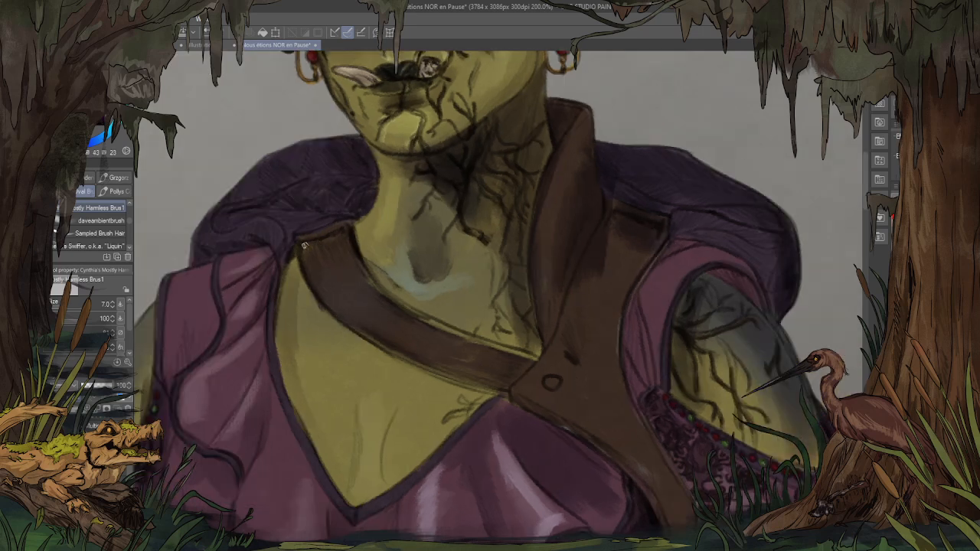
left_click_drag(392, 351, 483, 383)
left_click_drag(395, 301, 487, 349)
left_click_drag(422, 317, 513, 353)
mouse_move(458, 330)
left_mouse_down()
mouse_move(535, 357)
mouse_move(439, 320)
mouse_move(465, 334)
mouse_move(445, 330)
mouse_move(365, 271)
left_mouse_up()
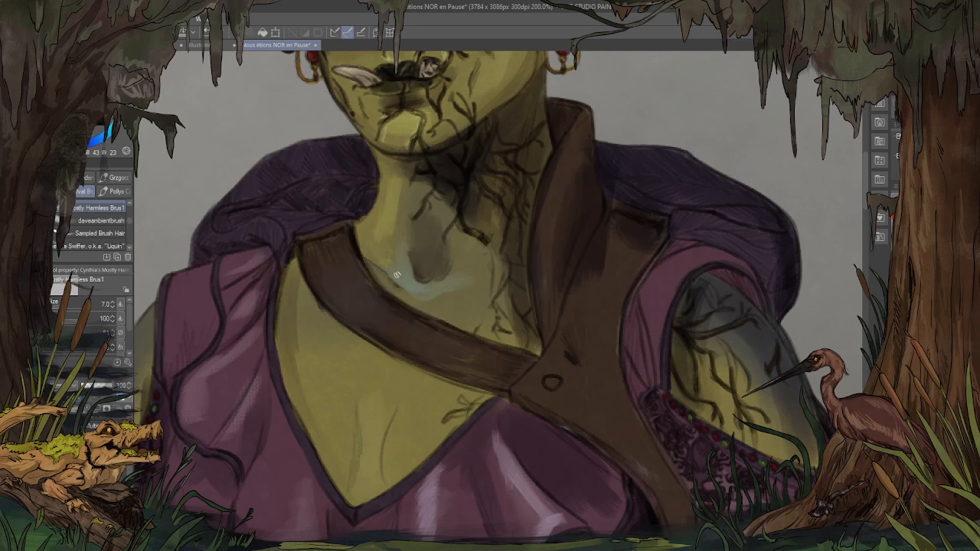
Step: Paint a light zigzag highlight across the curve of the leather strap with the Mostly Harmless brush
left_click(361, 303, "alt")
key("x")
left_click_drag(364, 328, 390, 306)
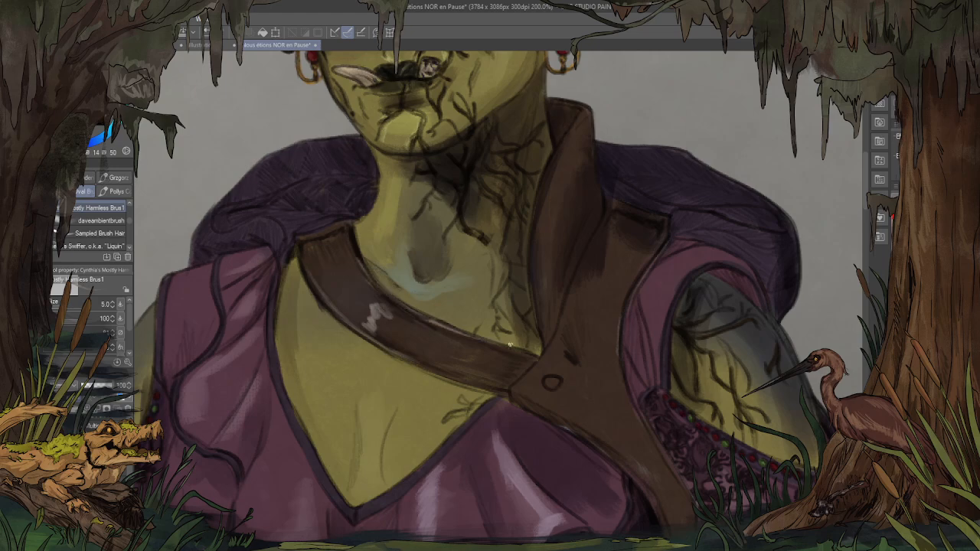
Step: Switch to the Beth texture brush and set its size to 40
left_click(119, 190)
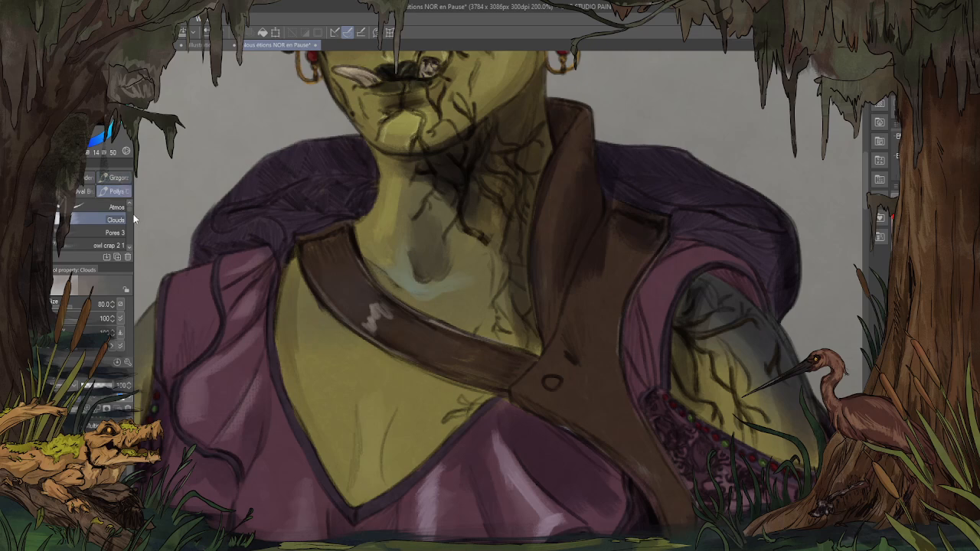
scroll(134, 219, "down", 3)
scroll(132, 216, "down", 3)
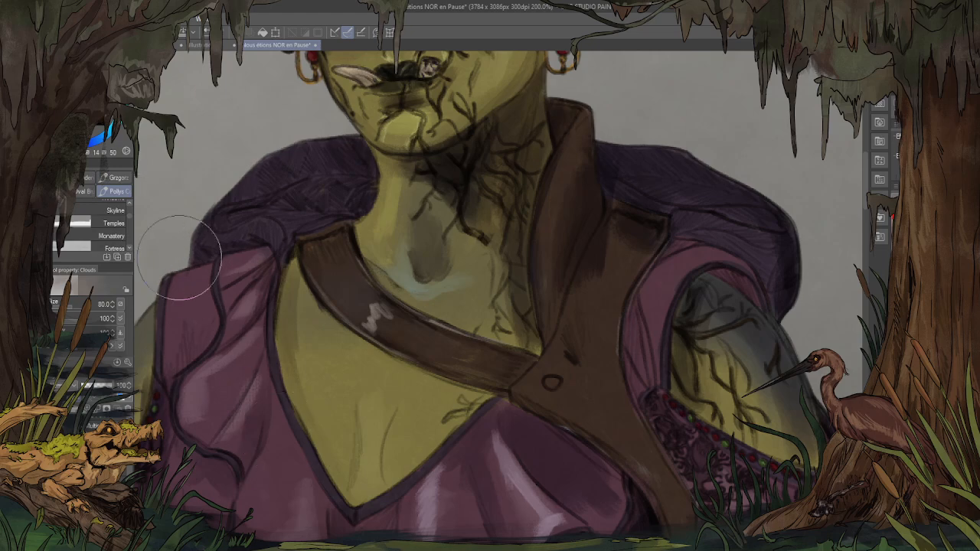
scroll(131, 231, "down", 3)
scroll(129, 233, "down", 3)
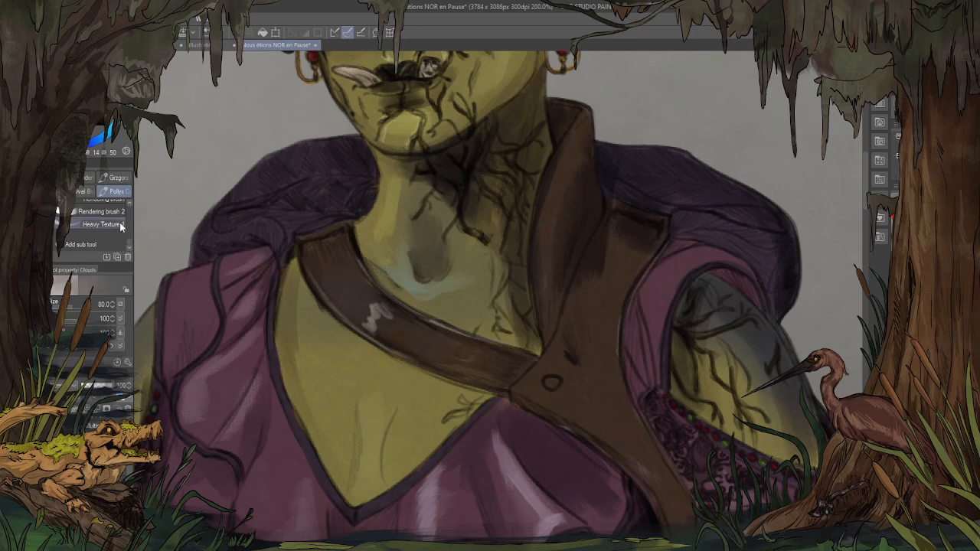
left_click(122, 206)
scroll(131, 200, "up", 2)
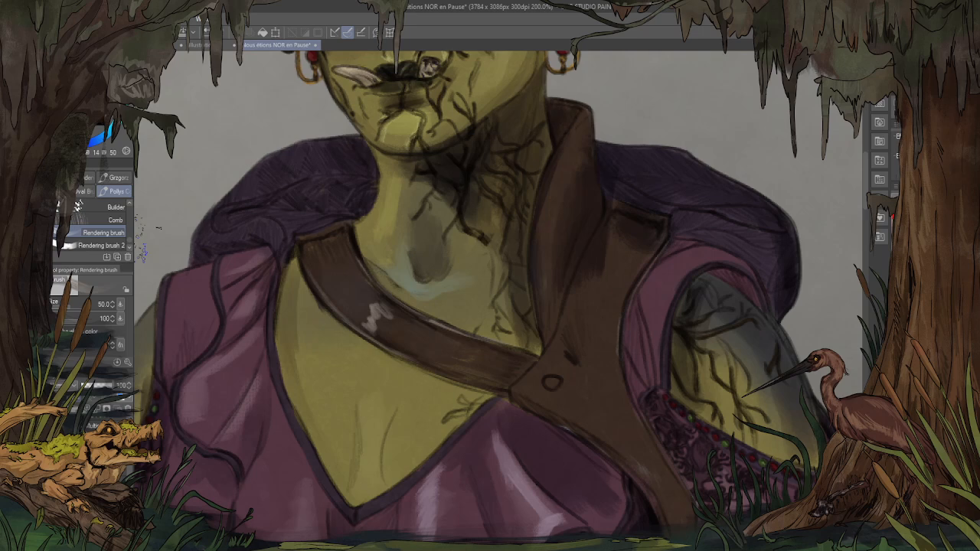
scroll(129, 239, "up", 1)
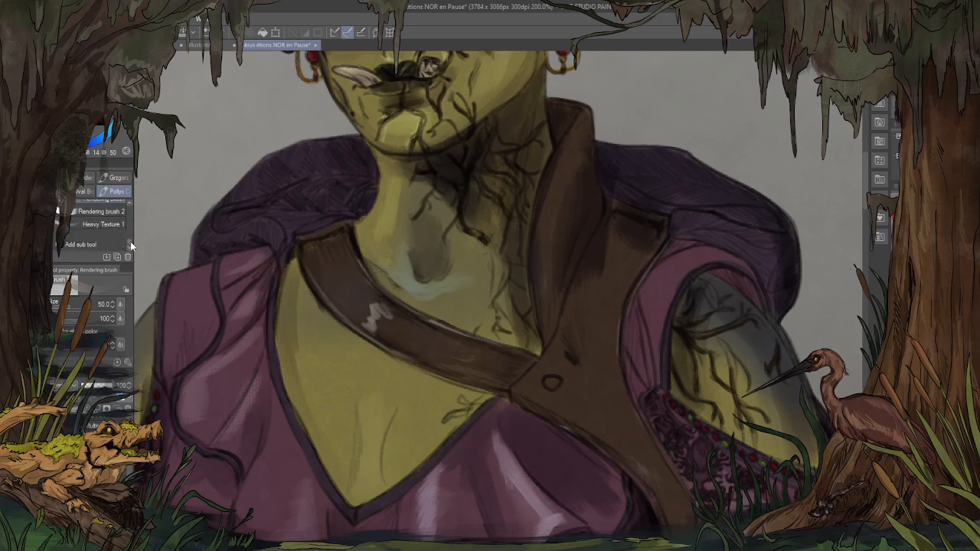
scroll(131, 218, "up", 2)
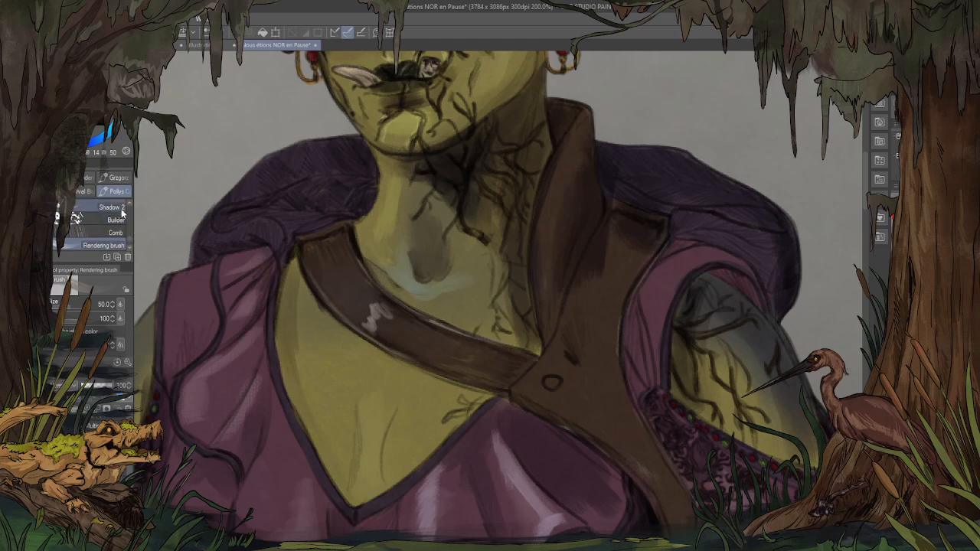
left_click(117, 220)
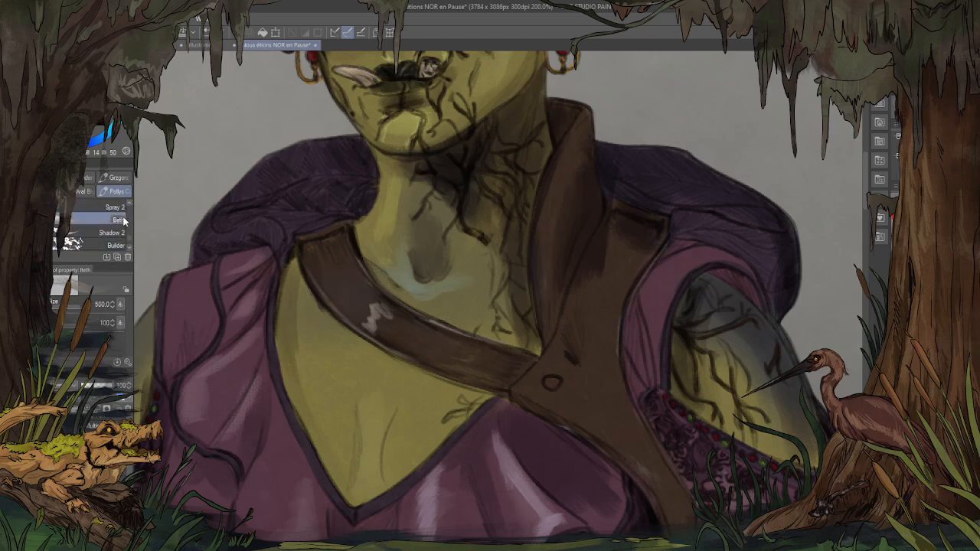
left_click(70, 306)
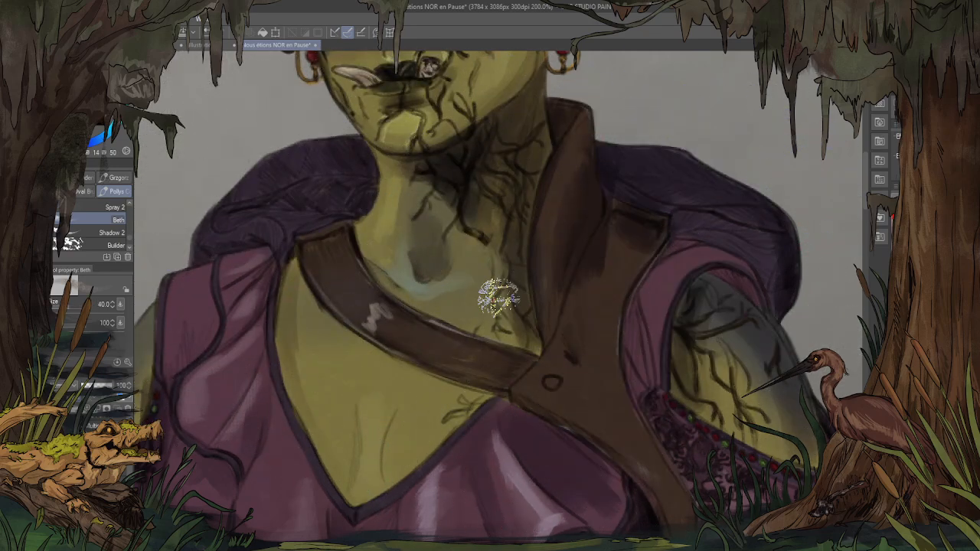
Step: Reduce the Beth brush to size 25 and work texture over the highlight on the leather strap
key("bracketleft")
key("bracketleft")
key("bracketleft")
key("bracketleft")
key("bracketright")
key("bracketright")
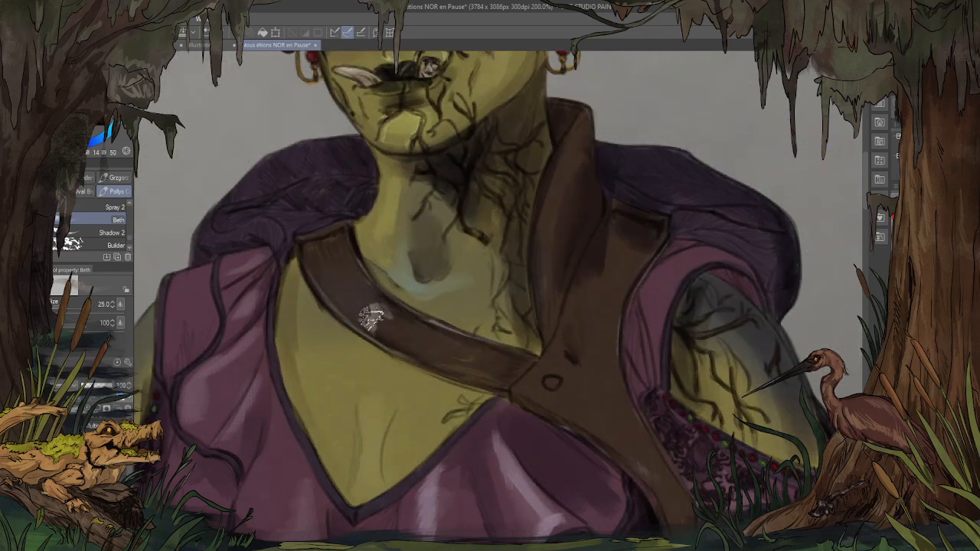
left_click_drag(365, 313, 390, 312)
mouse_move(357, 293)
left_mouse_down()
mouse_move(392, 337)
mouse_move(406, 324)
mouse_move(372, 300)
mouse_move(343, 305)
mouse_move(384, 298)
left_mouse_up()
Step: Blend and refine the leather strap's highlight with the Liquin brush at size 17 and 10
left_click(84, 192)
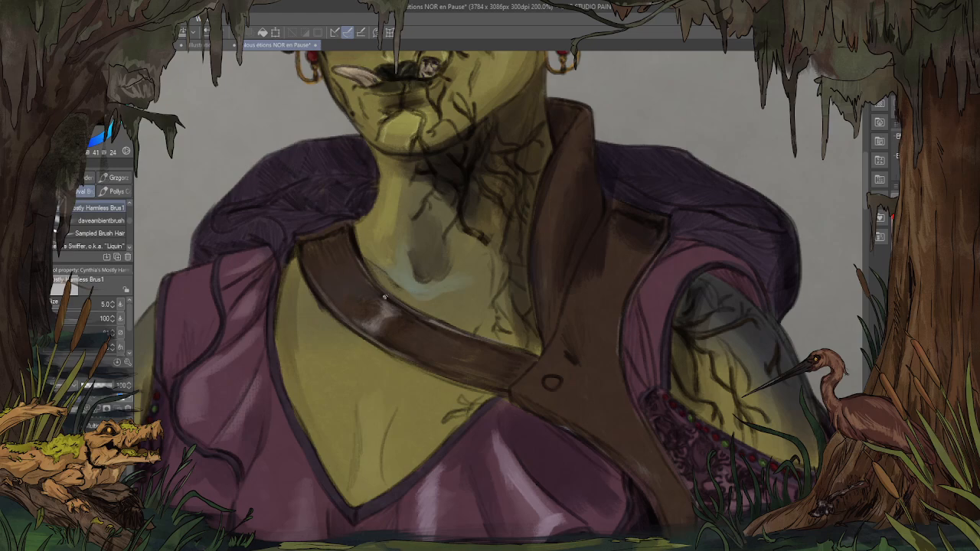
left_click(96, 246)
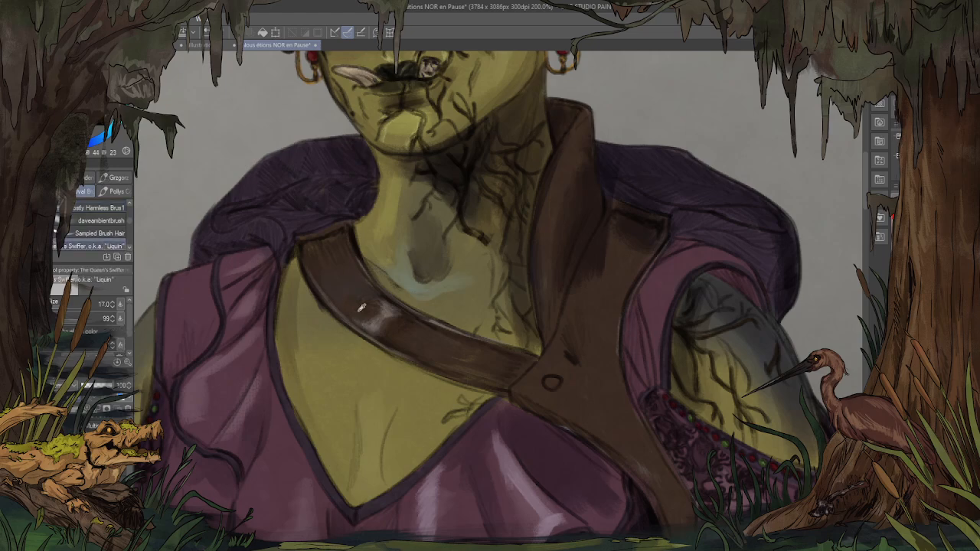
mouse_move(356, 296)
left_mouse_down()
mouse_move(383, 300)
mouse_move(387, 314)
mouse_move(374, 327)
left_mouse_up()
left_click_drag(335, 278, 379, 326)
key("bracketleft")
key("bracketleft")
key("bracketleft")
mouse_move(365, 323)
left_mouse_down()
mouse_move(391, 317)
mouse_move(384, 300)
left_mouse_up()
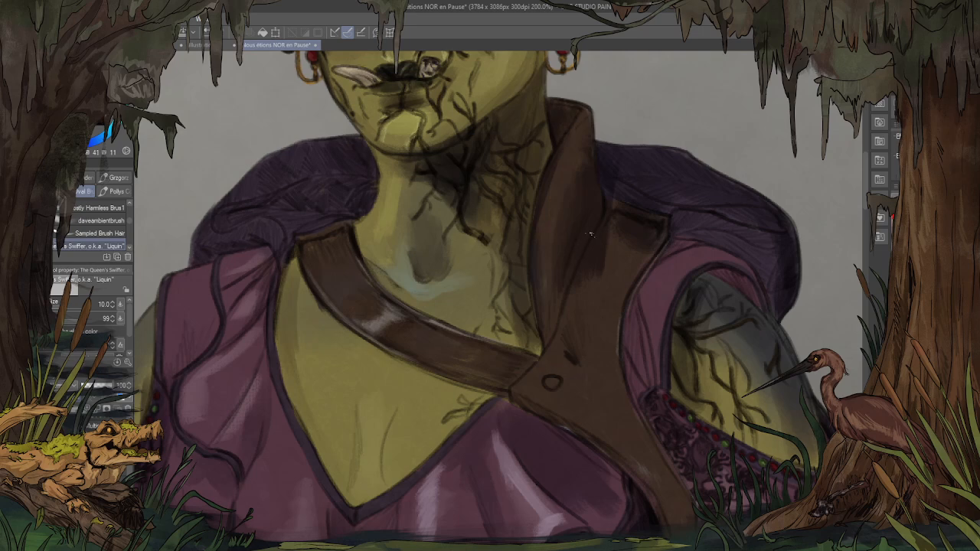
Step: Blend the shading where the tall leather collar meets the vest with Liquin at size 10, and review the whole figure
left_click_drag(597, 225, 587, 278)
scroll(552, 283, "down", 2)
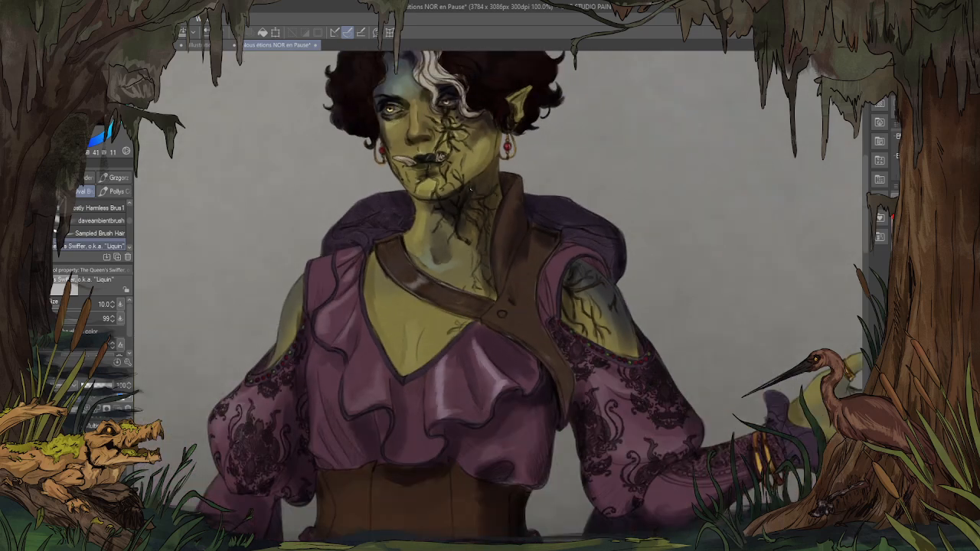
scroll(551, 245, "up", 1)
scroll(468, 222, "down", 2)
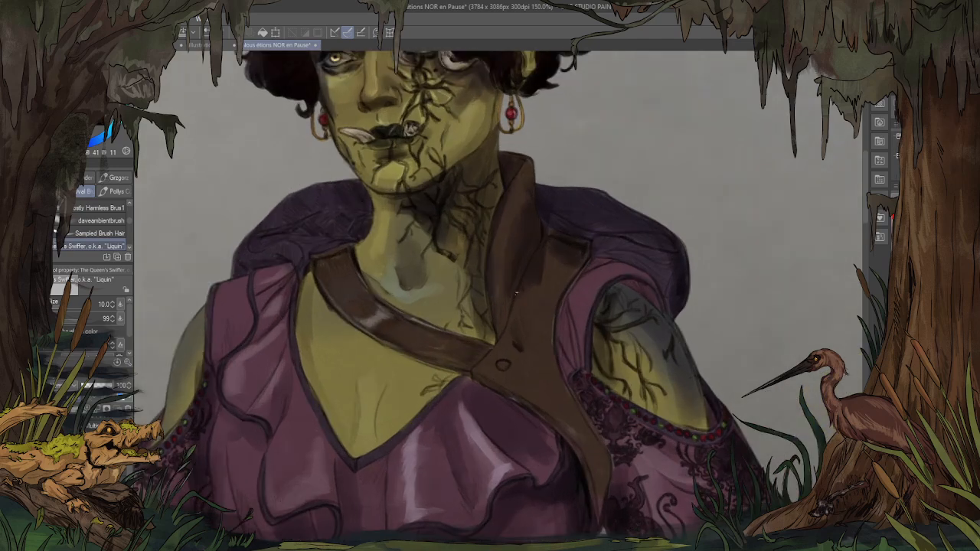
scroll(429, 344, "up", 3)
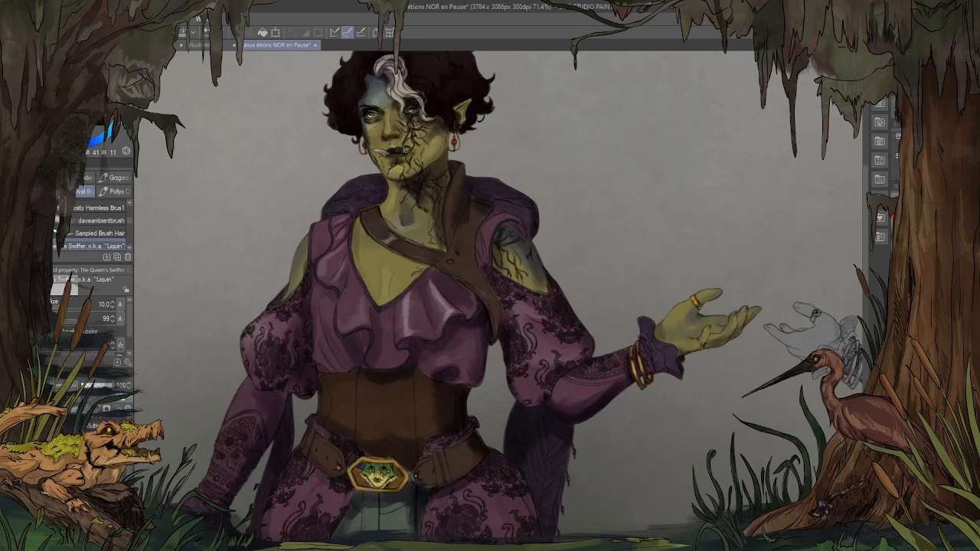
Step: Paint a golden stud on the leather harness where the chest strap meets the collar piece, and sample the surrounding brown
scroll(354, 383, "up", 1)
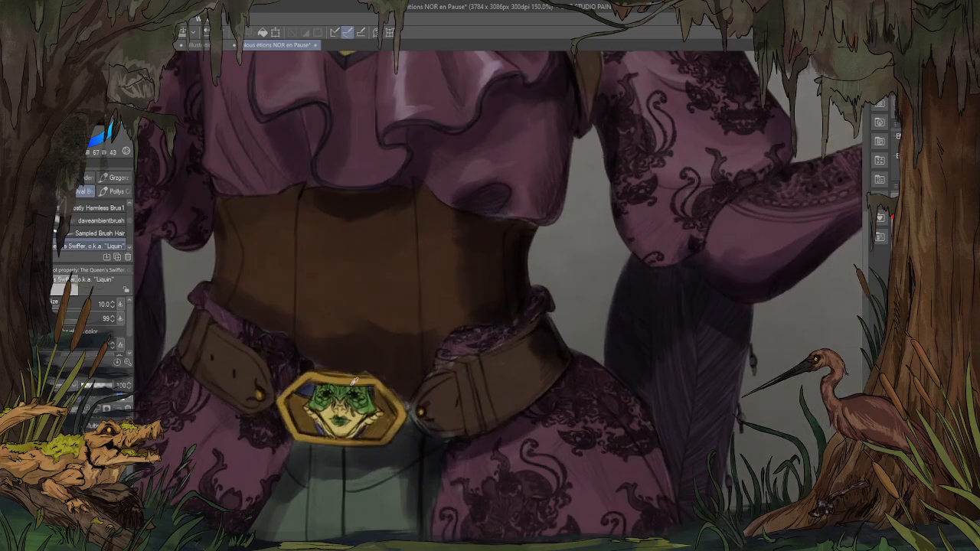
scroll(354, 383, "down", 2)
scroll(421, 241, "down", 1)
scroll(421, 241, "up", 4)
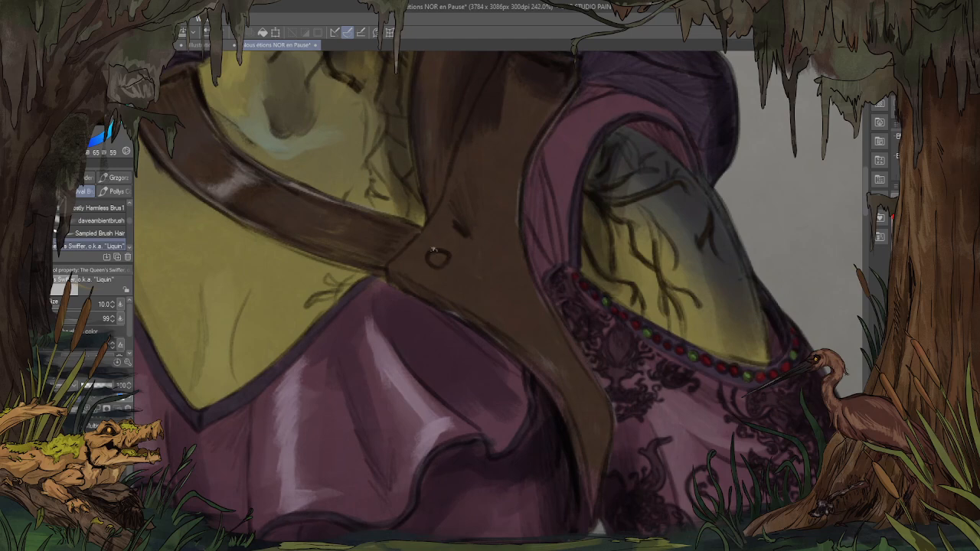
mouse_move(434, 253)
left_mouse_down()
mouse_move(441, 258)
mouse_move(432, 254)
left_mouse_up()
scroll(406, 197, "down", 5)
scroll(406, 196, "up", 5)
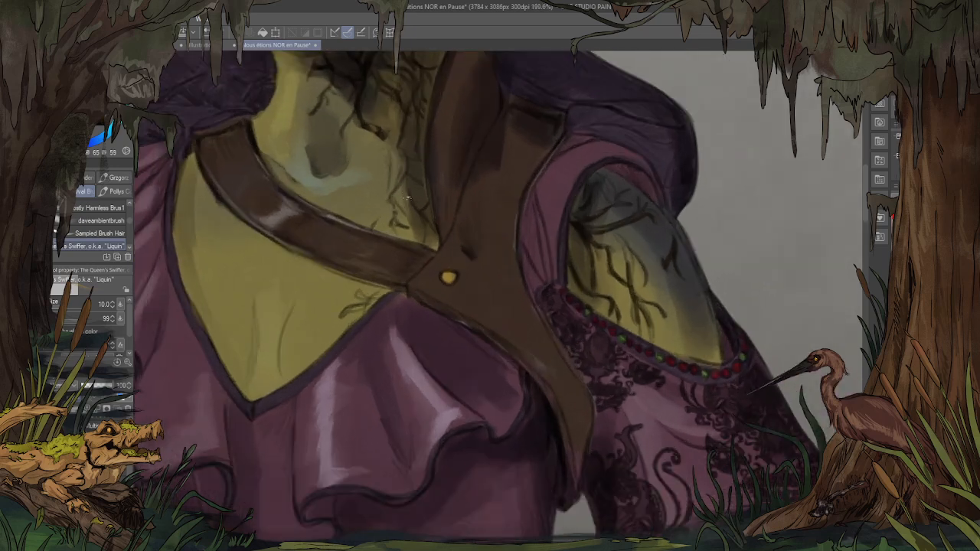
left_click(507, 204, "alt")
scroll(542, 245, "down", 8)
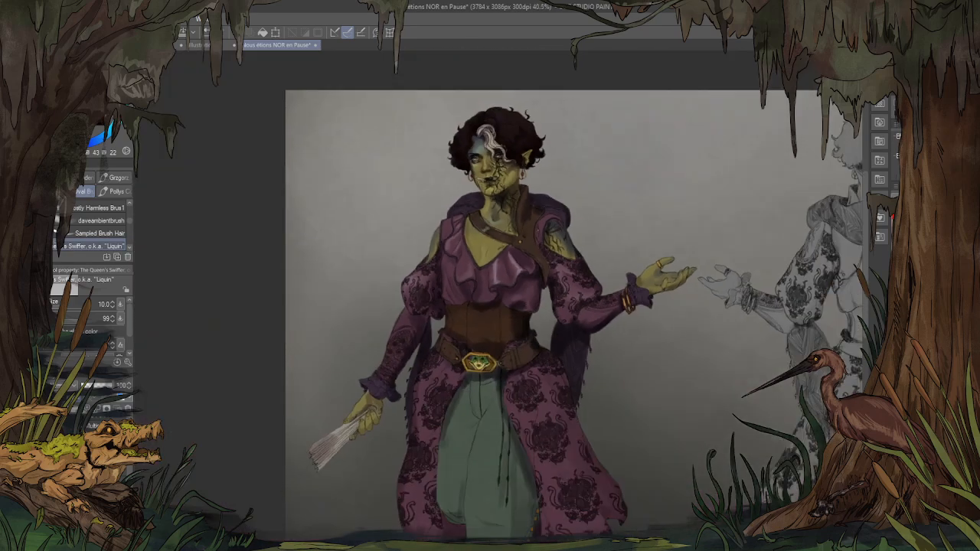
Step: Paint a light pink highlight on the blouse's shoulder ruffle with the Liquin brush at size 20, sampling nearby blouse colours
scroll(569, 334, "up", 3)
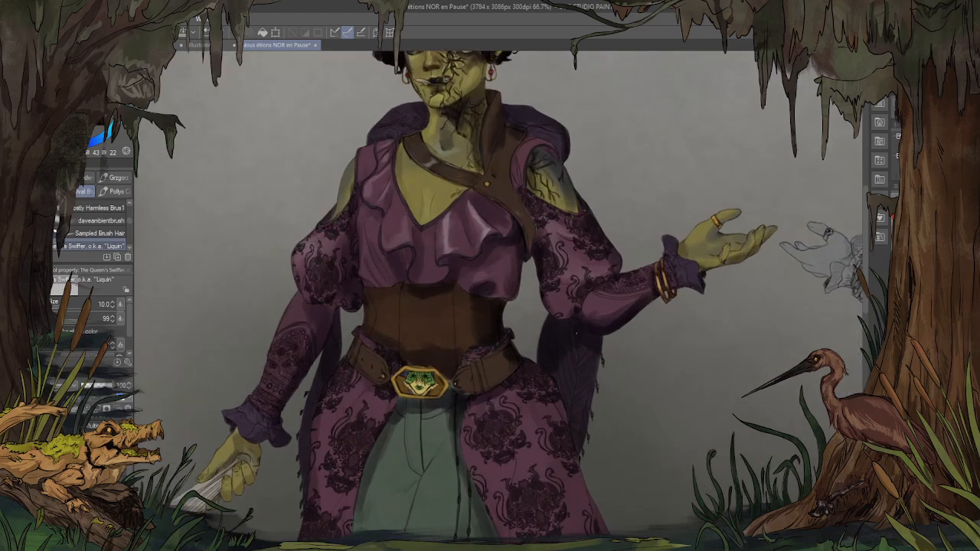
scroll(550, 337, "up", 1)
scroll(505, 326, "up", 1)
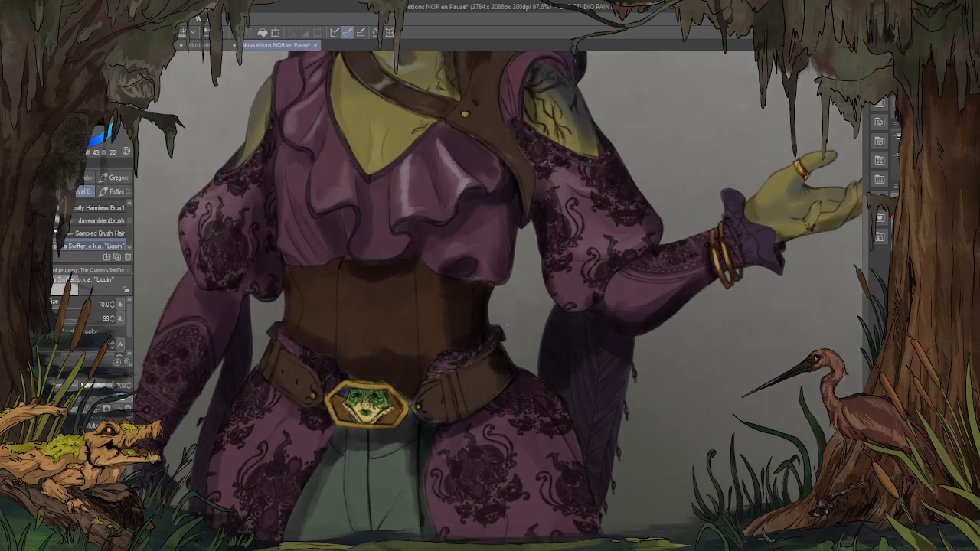
scroll(512, 302, "down", 2)
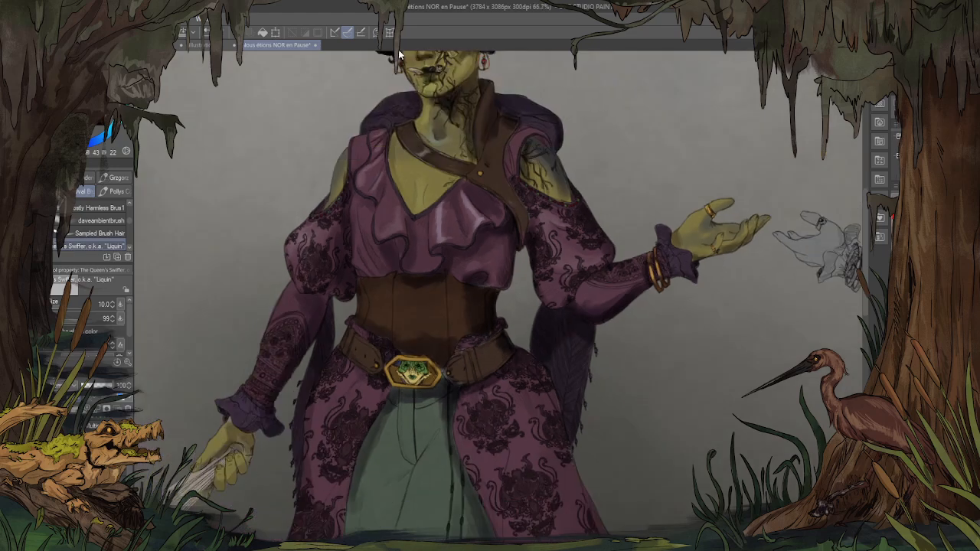
scroll(429, 150, "up", 2)
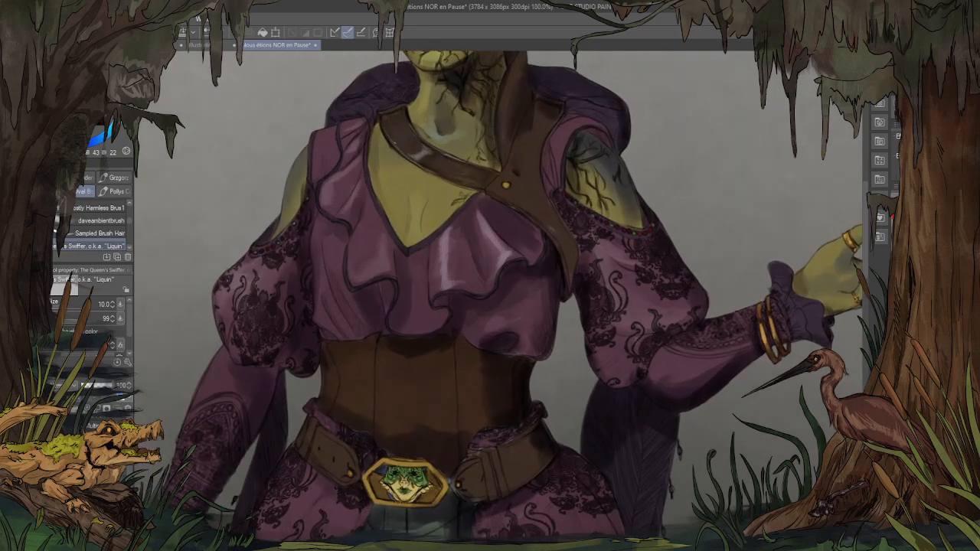
scroll(406, 169, "up", 1)
scroll(410, 130, "up", 1)
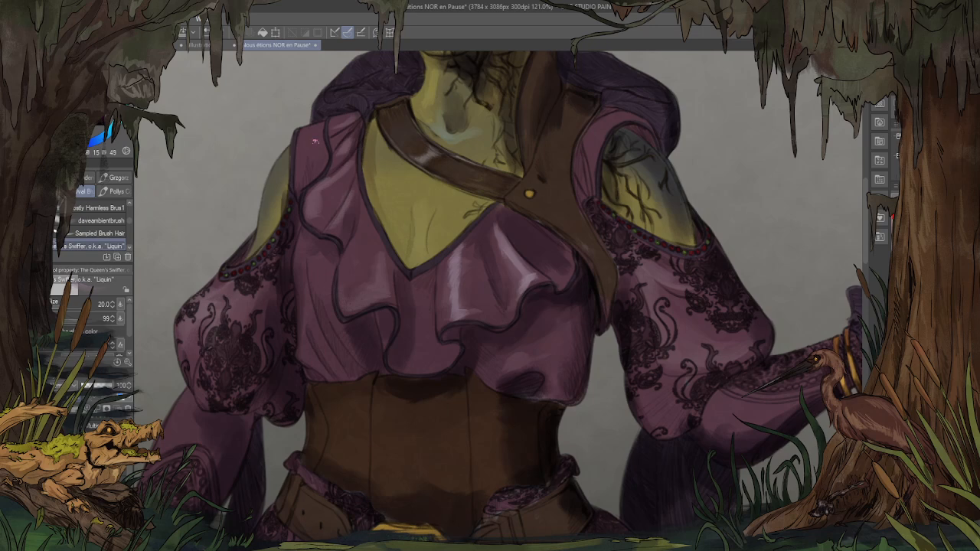
mouse_move(316, 145)
left_mouse_down()
mouse_move(306, 149)
mouse_move(319, 136)
mouse_move(321, 152)
mouse_move(310, 134)
mouse_move(327, 158)
left_mouse_up()
left_click(311, 131, "alt")
left_click(310, 141, "alt")
left_click(316, 135, "alt")
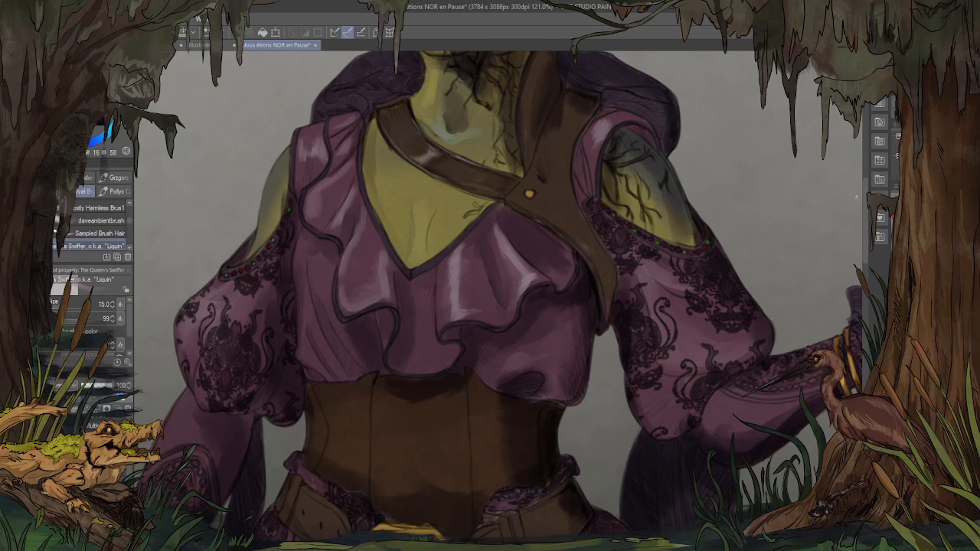
Step: Highlight the blouse's shoulder band beside the veined arm with Liquin at size 15
mouse_move(520, 253)
left_mouse_down()
mouse_move(527, 269)
mouse_move(492, 220)
left_mouse_up()
left_click_drag(597, 151, 604, 133)
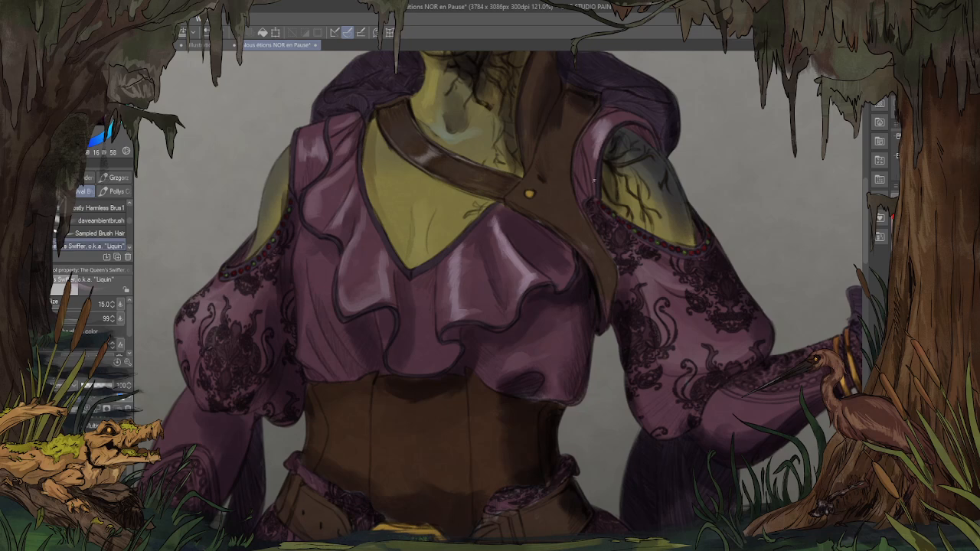
left_click_drag(586, 188, 593, 153)
Step: Brush bright highlights onto the ruffle folds along the neckline and shoulder opposite the harness
mouse_move(347, 270)
left_mouse_down()
mouse_move(363, 213)
mouse_move(333, 234)
left_mouse_up()
mouse_move(351, 167)
left_mouse_down()
mouse_move(307, 218)
mouse_move(314, 196)
left_mouse_up()
left_click_drag(342, 157, 341, 125)
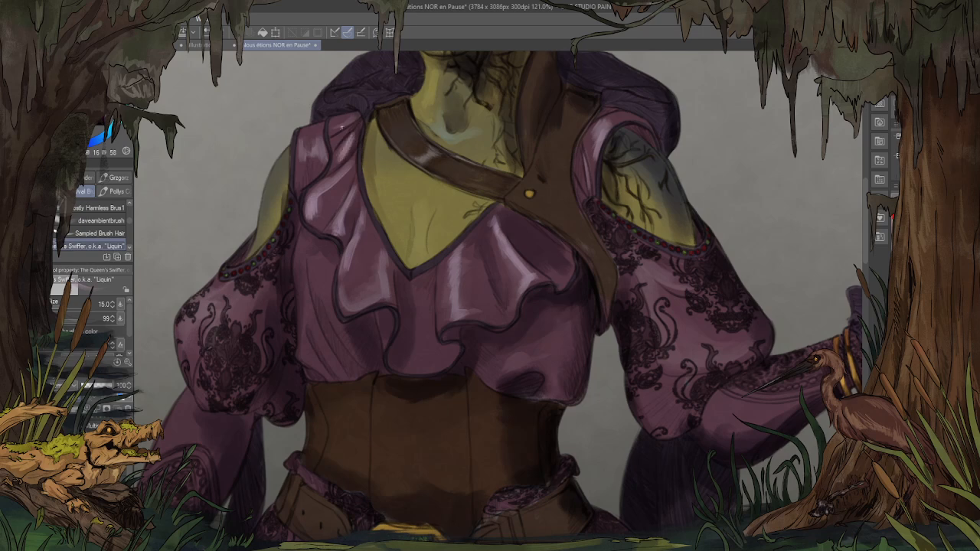
mouse_move(324, 157)
left_mouse_down()
mouse_move(304, 141)
mouse_move(300, 170)
left_mouse_up()
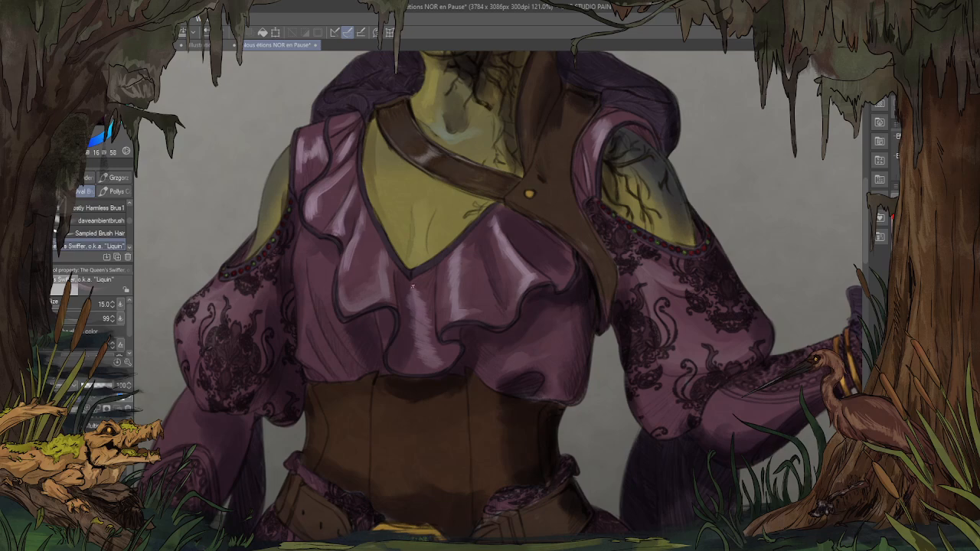
Step: Examine the blouse highlights against the rest of the costume at several zoom levels
scroll(410, 387, "down", 8)
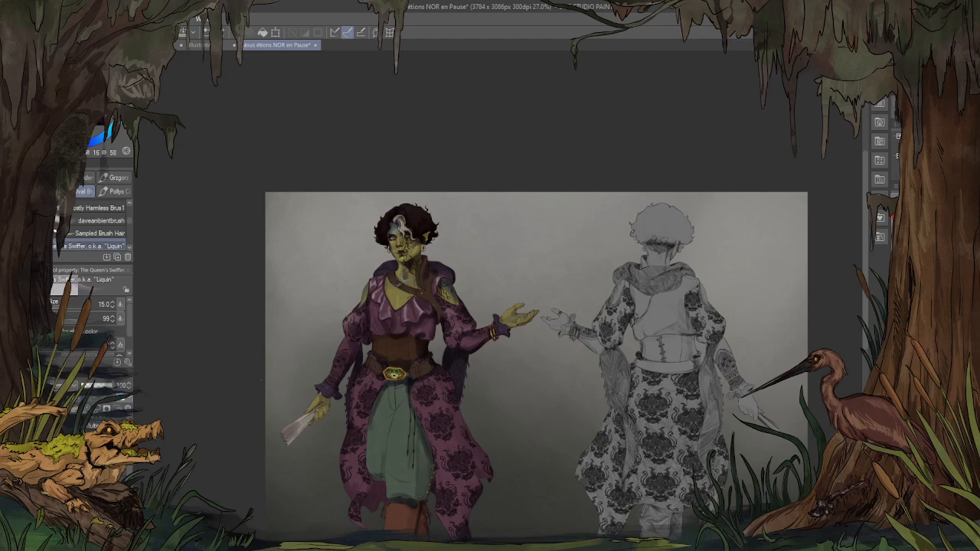
scroll(356, 329, "up", 6)
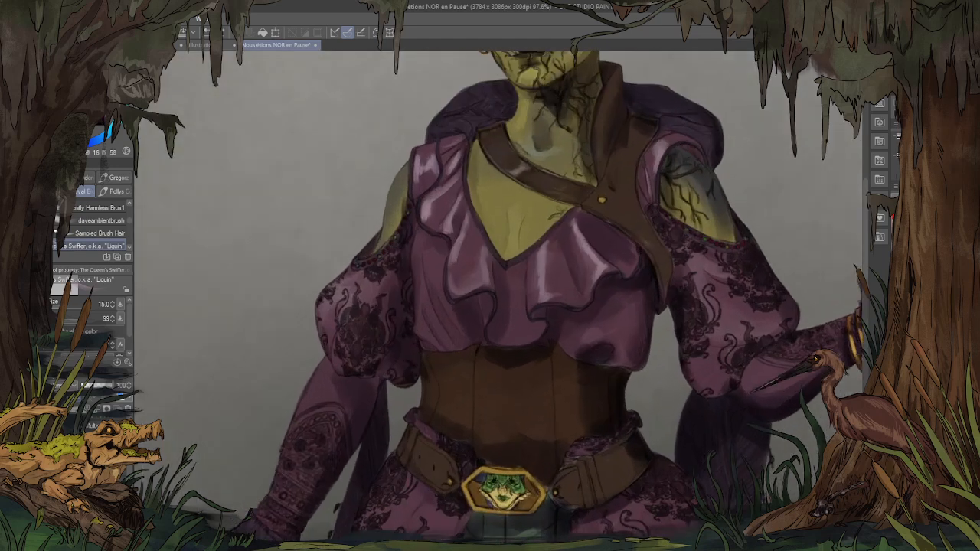
scroll(353, 284, "down", 3)
scroll(306, 383, "up", 4)
scroll(321, 368, "down", 3)
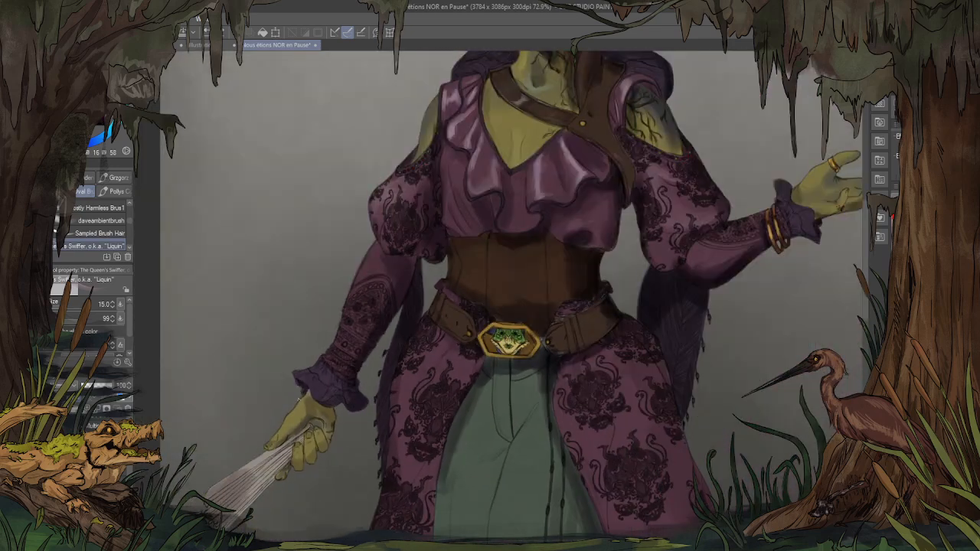
scroll(230, 414, "down", 3)
scroll(569, 193, "up", 3)
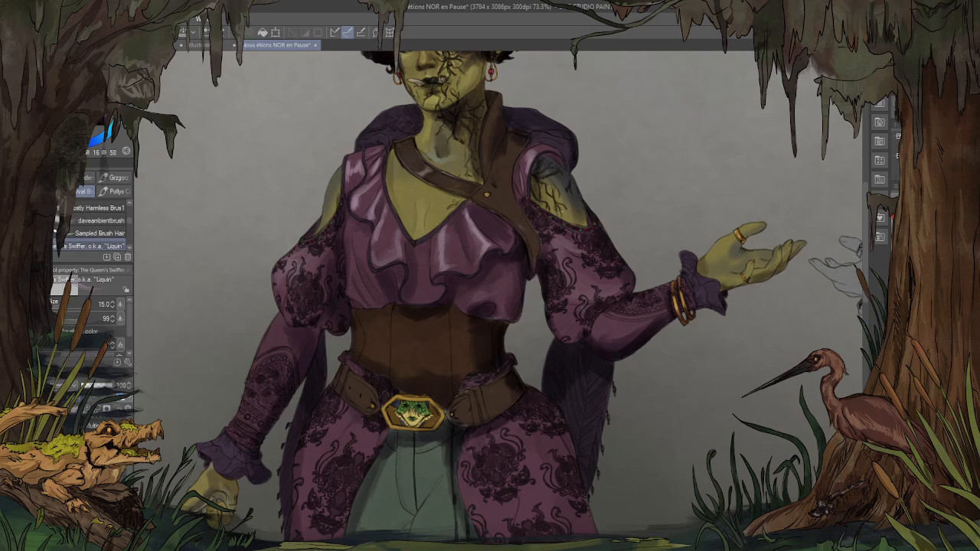
scroll(321, 343, "down", 2)
Step: Enlarge the Liquin brush to size 80, try a highlight on the lowered arm's patterned sleeve, and undo the last stroke
scroll(321, 343, "up", 4)
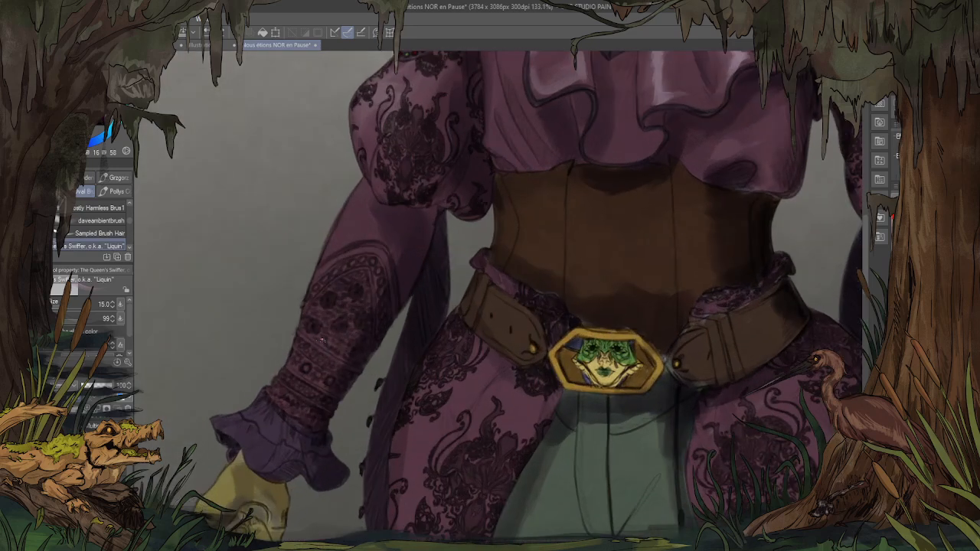
key("bracketright")
key("bracketright")
key("bracketright")
key("bracketright")
key("bracketright")
key("bracketright")
key("bracketright")
key("bracketright")
key("bracketright")
key("bracketleft")
key("bracketleft")
left_click_drag(344, 295, 331, 300)
key("bracketright")
key("bracketright")
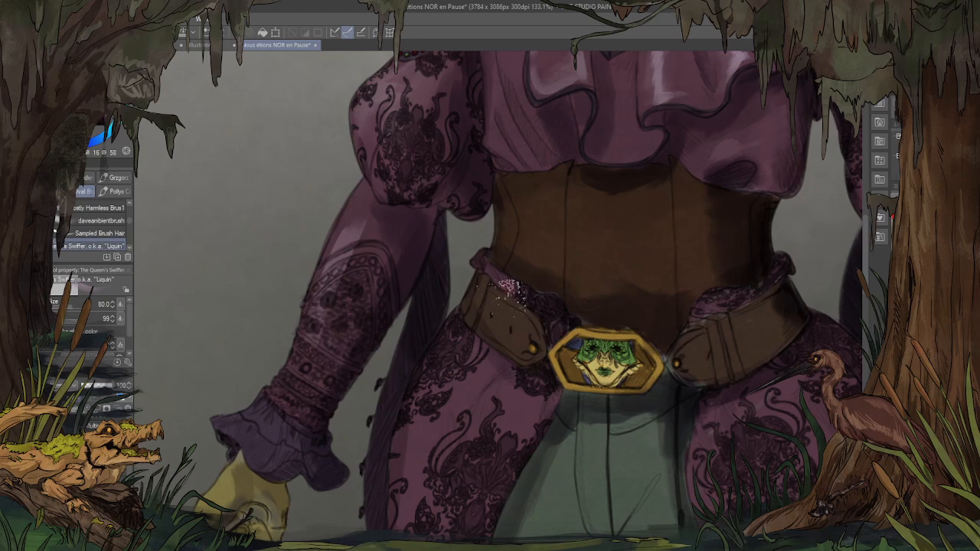
key("ctrl+z")
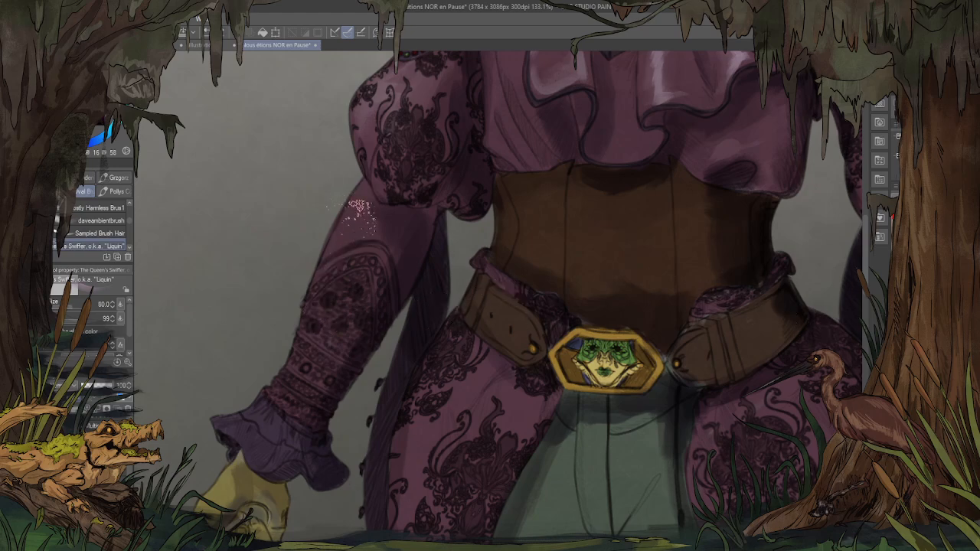
Step: Paint broad, soft highlights down the lower sleeves of both arms with Liquin at size 80
left_click_drag(356, 209, 326, 306)
left_click_drag(350, 231, 295, 377)
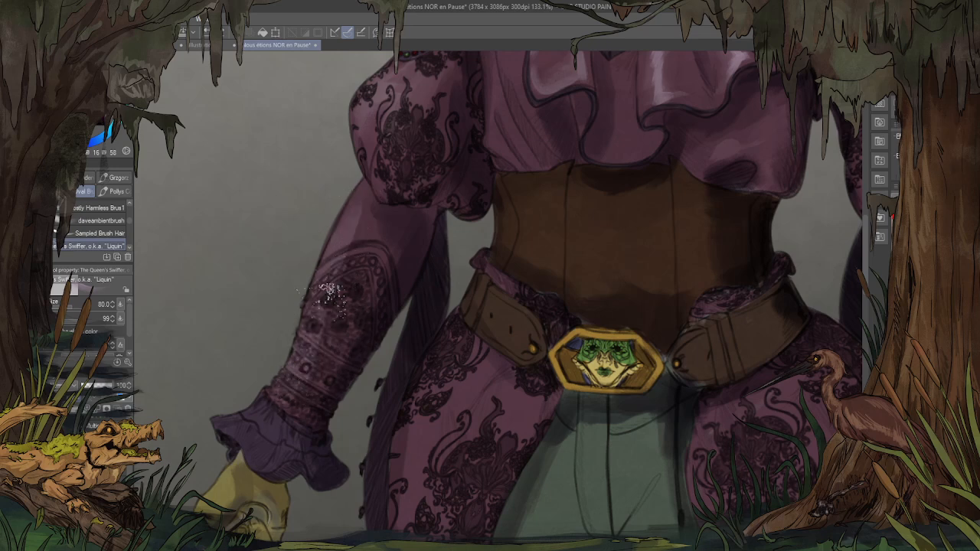
mouse_move(331, 292)
left_mouse_down()
mouse_move(366, 218)
mouse_move(329, 272)
mouse_move(343, 247)
mouse_move(303, 375)
mouse_move(309, 392)
left_mouse_up()
scroll(285, 386, "down", 4)
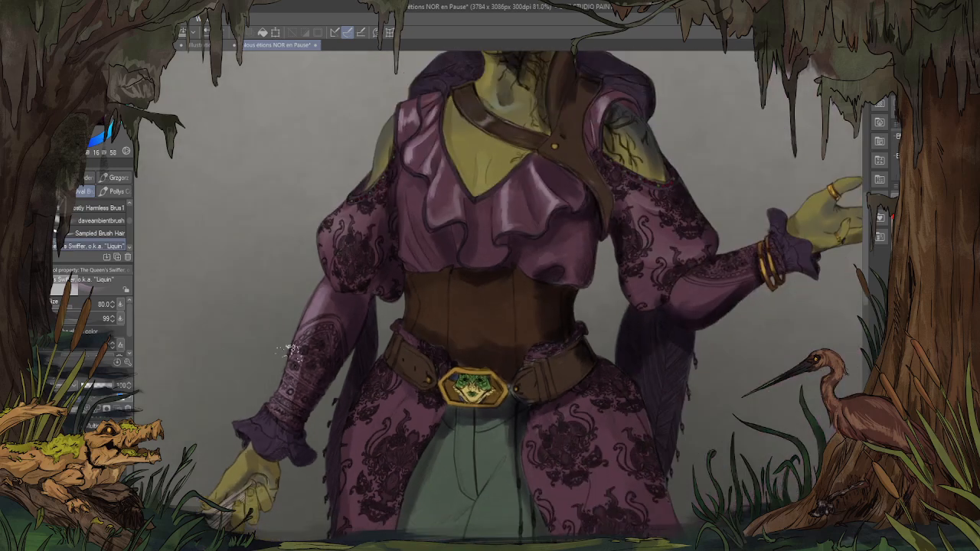
scroll(504, 272, "up", 1)
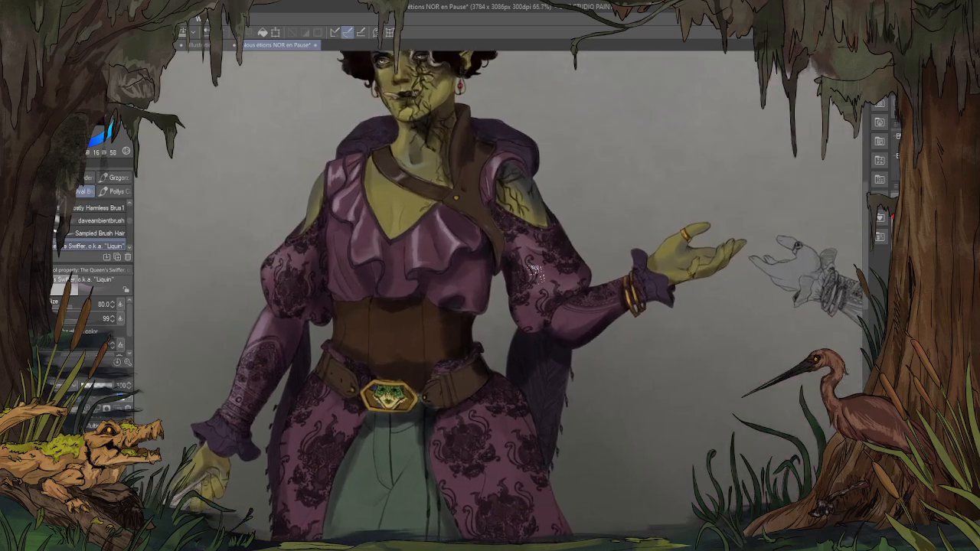
mouse_move(596, 308)
left_mouse_down()
mouse_move(564, 318)
mouse_move(588, 313)
left_mouse_up()
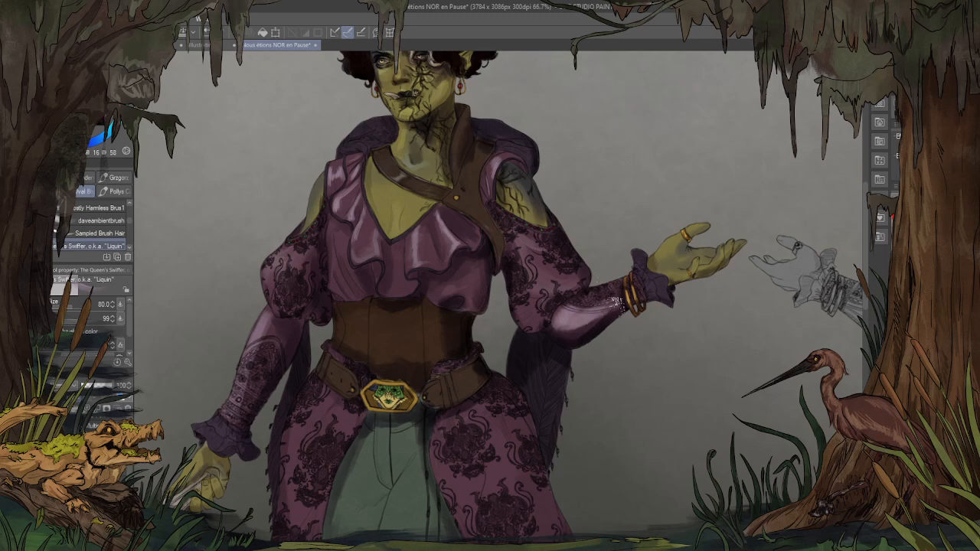
scroll(591, 173, "down", 2)
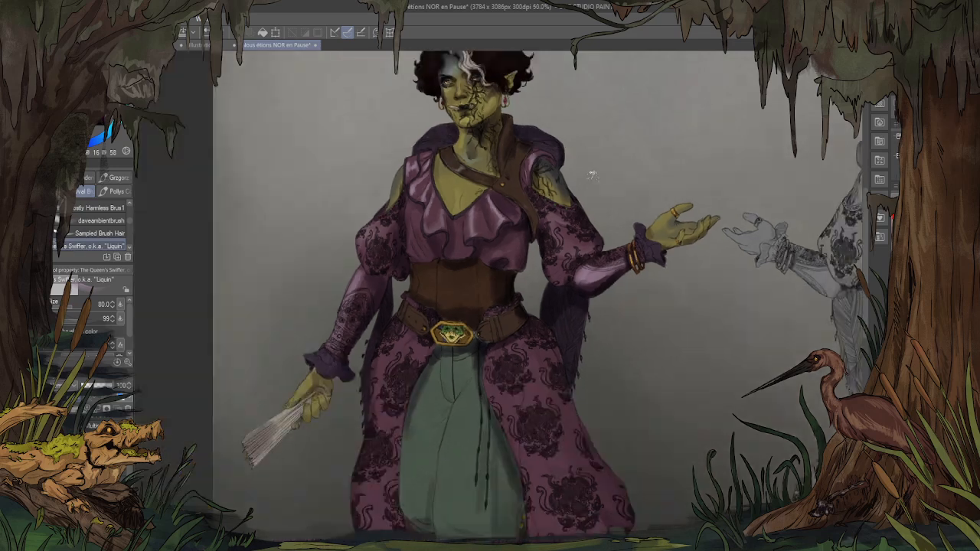
Step: Set the Liquin brush to size 15 and paint light folds on both sides of the blouse beneath the ruffles
scroll(434, 214, "up", 5)
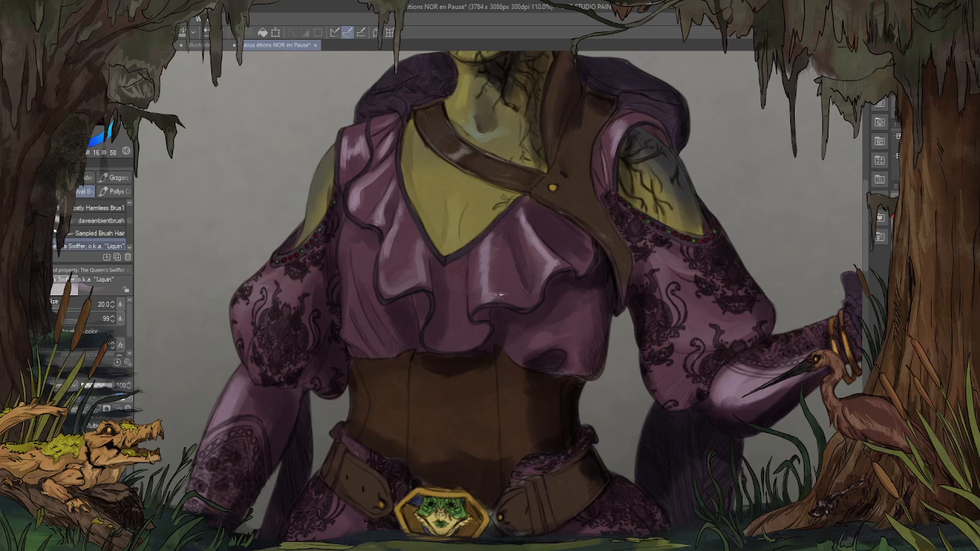
key("bracketright")
key("bracketright")
key("bracketright")
key("bracketright")
key("bracketleft")
key("bracketleft")
key("bracketleft")
key("bracketleft")
key("bracketleft")
mouse_move(354, 274)
left_mouse_down()
mouse_move(383, 351)
mouse_move(352, 305)
mouse_move(354, 335)
mouse_move(369, 353)
left_mouse_up()
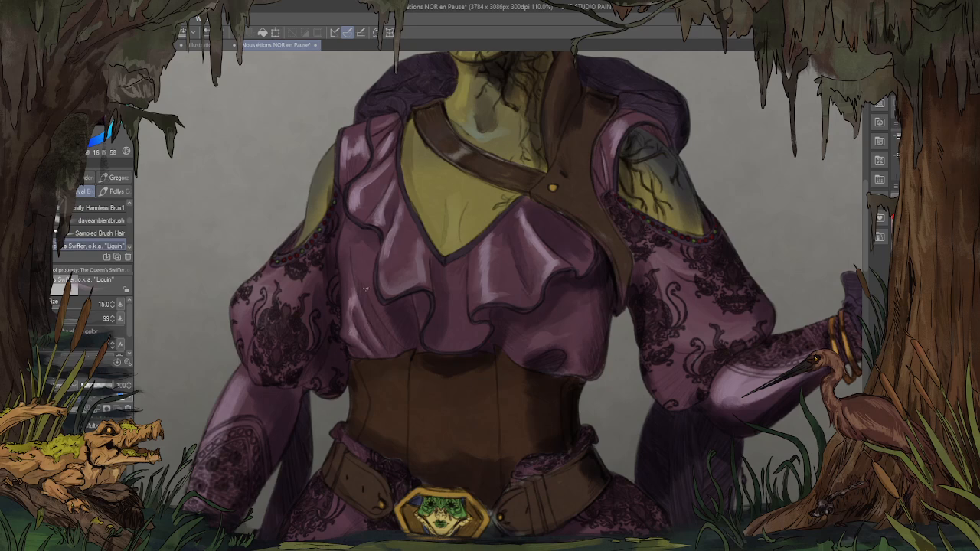
mouse_move(355, 249)
left_mouse_down()
mouse_move(362, 289)
mouse_move(392, 329)
left_mouse_up()
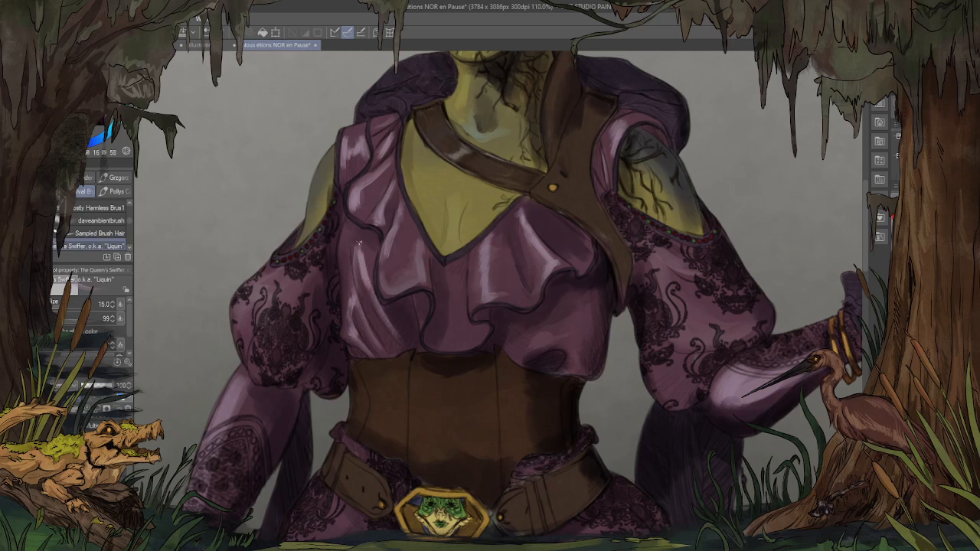
mouse_move(360, 242)
left_mouse_down()
mouse_move(345, 272)
mouse_move(355, 298)
left_mouse_up()
mouse_move(565, 334)
left_mouse_down()
mouse_move(532, 352)
mouse_move(561, 327)
mouse_move(566, 337)
mouse_move(574, 322)
mouse_move(580, 358)
mouse_move(575, 316)
mouse_move(584, 371)
left_mouse_up()
scroll(455, 214, "down", 7)
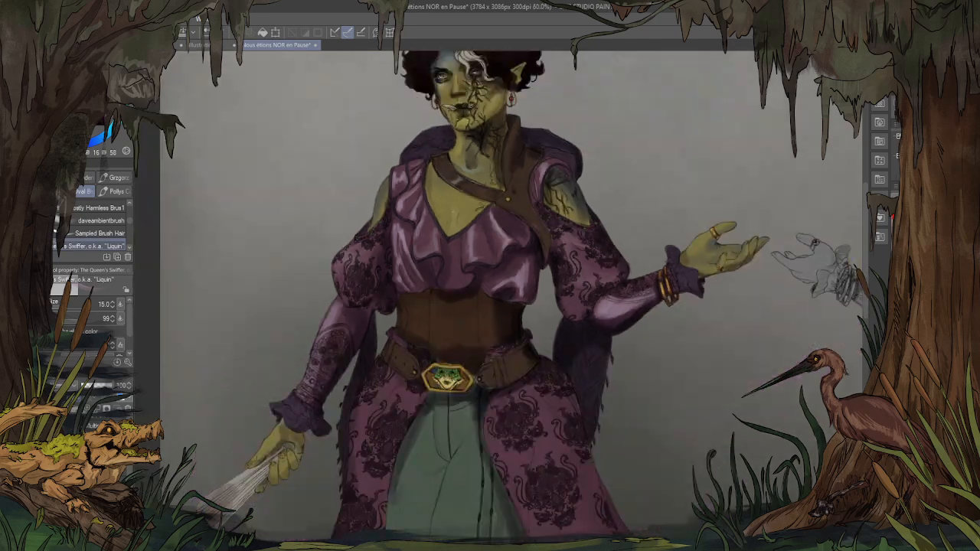
Step: Sample blouse colours and extend the light and dark folds on the side of the blouse beside the lowered arm
scroll(499, 193, "up", 2)
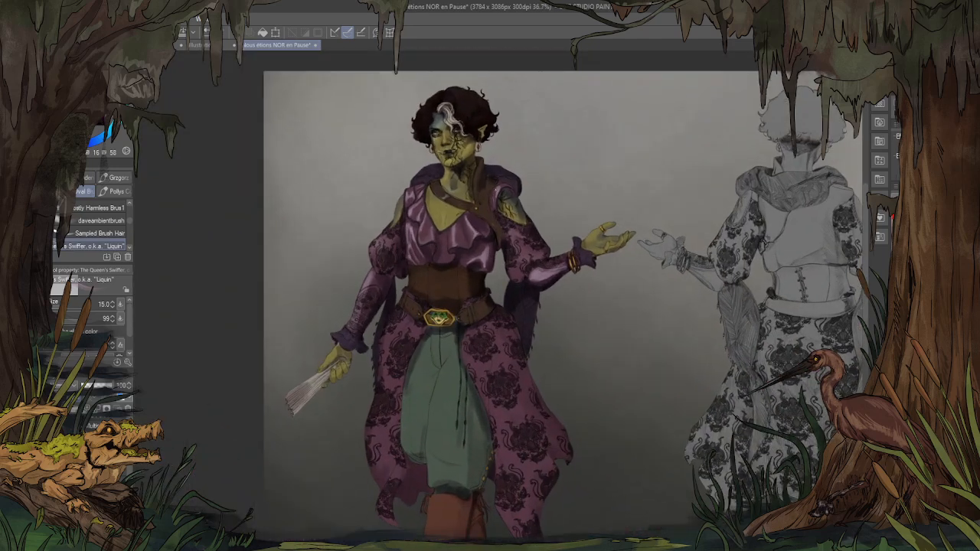
scroll(416, 203, "up", 4)
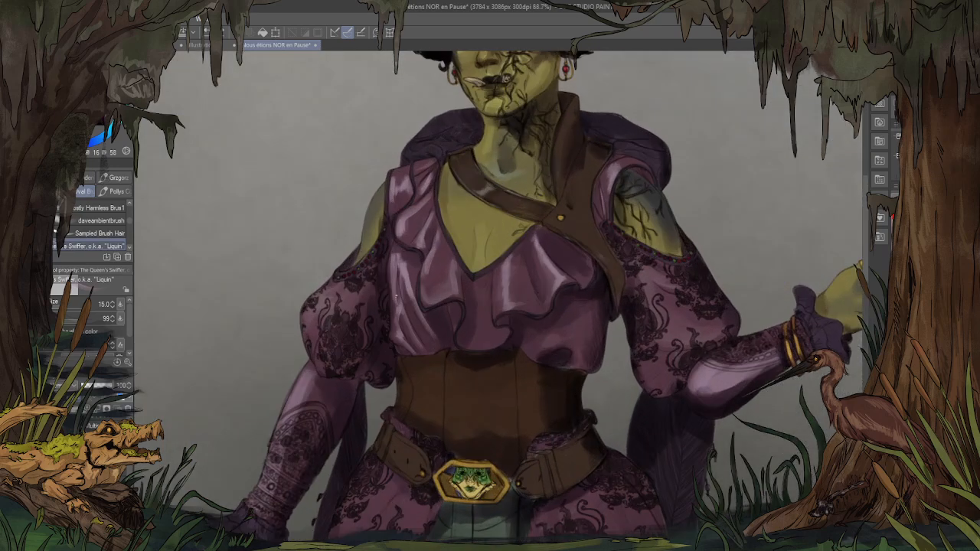
left_click(399, 311, "alt")
left_click_drag(397, 299, 399, 323)
scroll(459, 268, "up", 3)
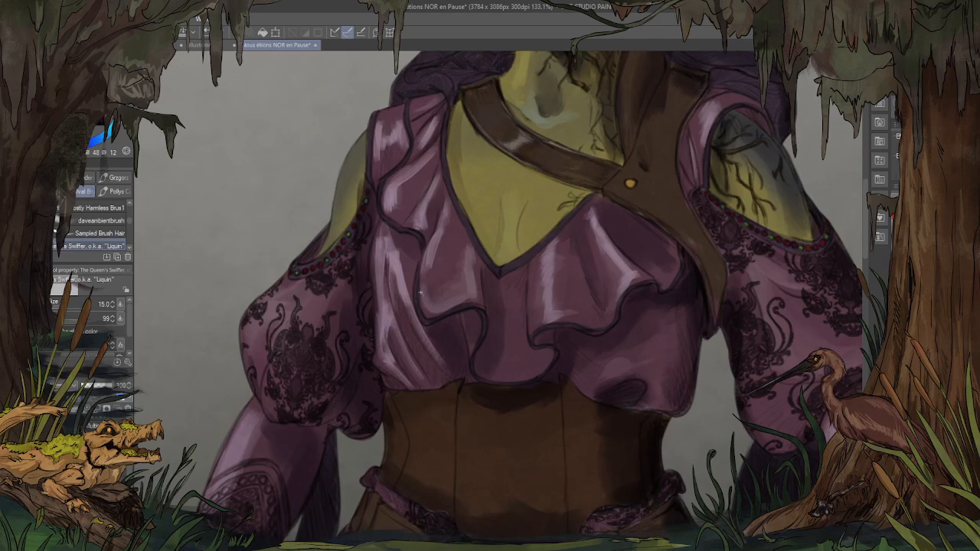
mouse_move(426, 385)
left_mouse_down()
mouse_move(401, 351)
mouse_move(400, 361)
mouse_move(420, 381)
mouse_move(423, 346)
mouse_move(440, 366)
mouse_move(409, 312)
mouse_move(406, 337)
mouse_move(418, 354)
mouse_move(398, 268)
left_mouse_up()
left_click_drag(409, 228, 414, 323)
left_click(410, 300, "alt")
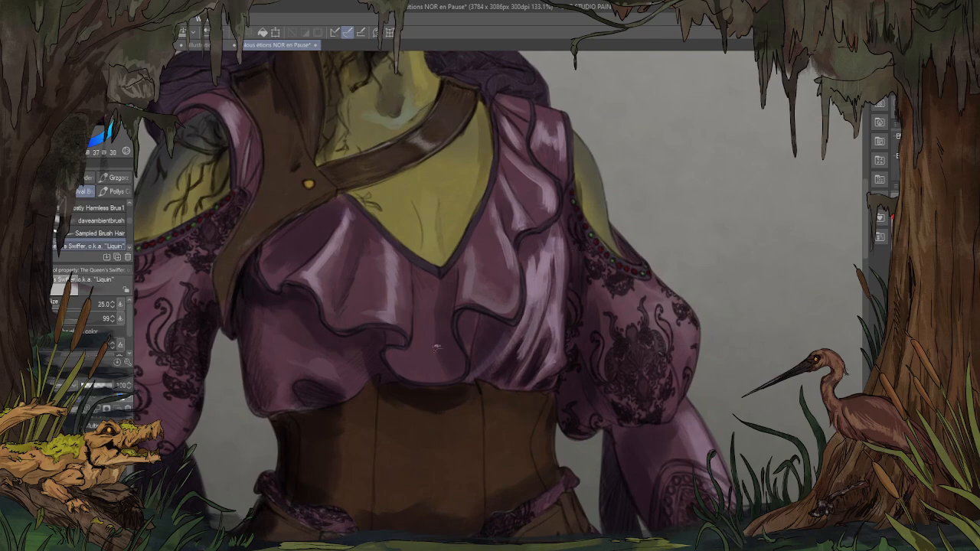
Step: Refine the blouse's side folds beneath the shoulder ruffle with Liquin at size 25 and check them on the whole figure
mouse_move(547, 236)
left_mouse_down()
mouse_move(553, 258)
mouse_move(557, 239)
mouse_move(549, 228)
mouse_move(563, 307)
mouse_move(562, 231)
mouse_move(561, 270)
left_mouse_up()
mouse_move(532, 239)
left_mouse_down()
mouse_move(538, 291)
mouse_move(550, 223)
left_mouse_up()
scroll(543, 242, "down", 5)
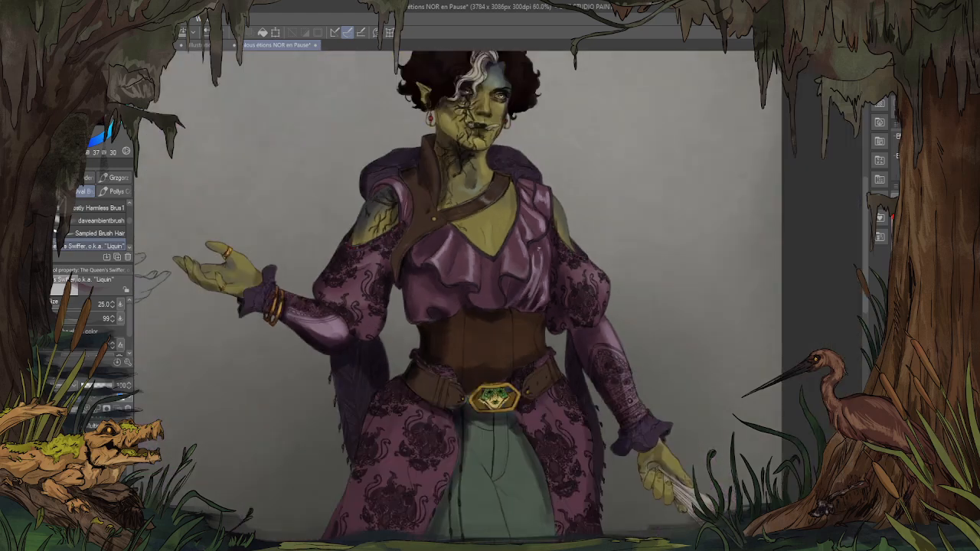
scroll(553, 259, "up", 5)
scroll(552, 259, "down", 5)
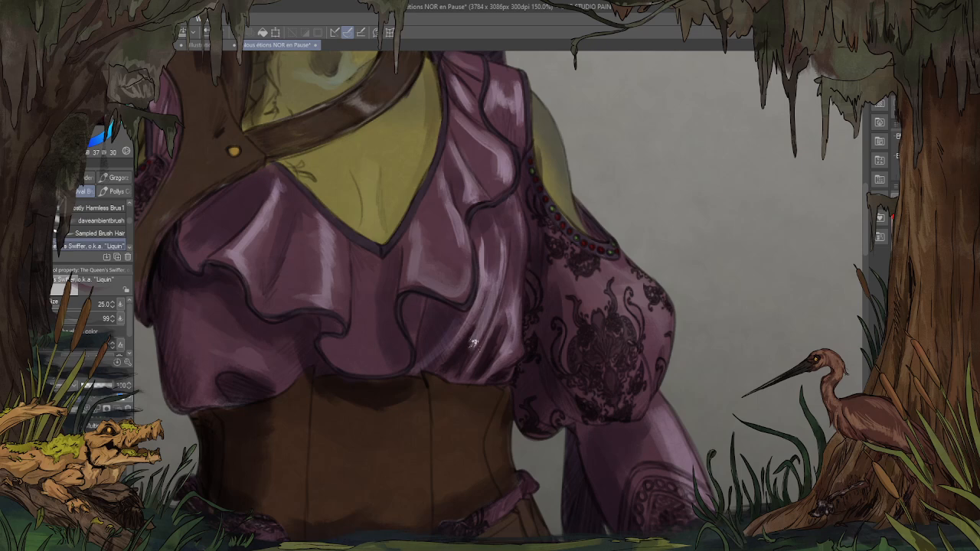
Step: Set the Liquin brush to size 10 and paint fine light strokes along the blouse's side folds beside the lowered arm
scroll(490, 237, "up", 5)
scroll(491, 256, "down", 5)
scroll(505, 160, "up", 5)
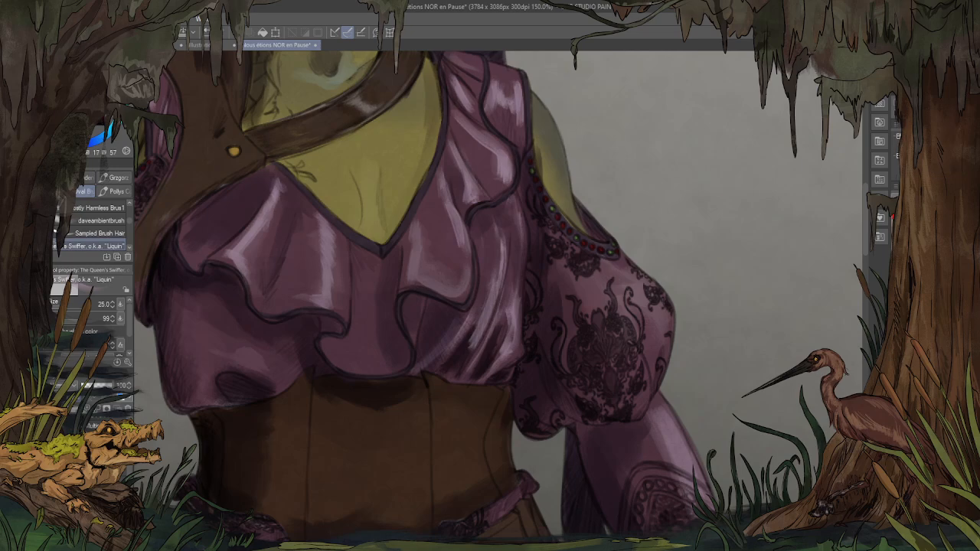
key("bracketleft")
key("bracketleft")
key("bracketleft")
key("bracketleft")
key("bracketleft")
mouse_move(510, 256)
left_mouse_down()
mouse_move(498, 291)
mouse_move(480, 304)
left_mouse_up()
left_click_drag(496, 271, 478, 308)
scroll(427, 414, "down", 5)
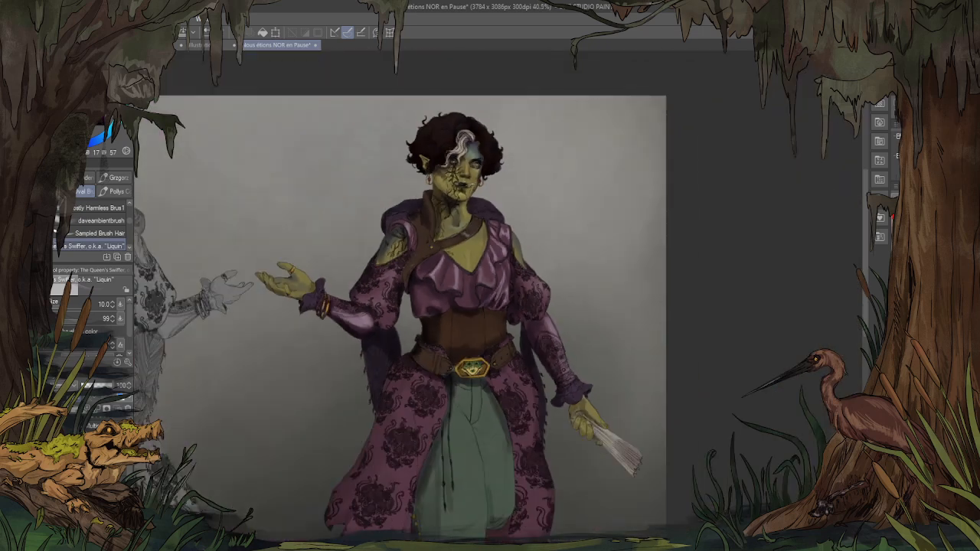
Step: Paint fine highlight strokes with Liquin at size 10 on the folds of the blouse's neckline and shoulder ruffles
scroll(495, 271, "up", 3)
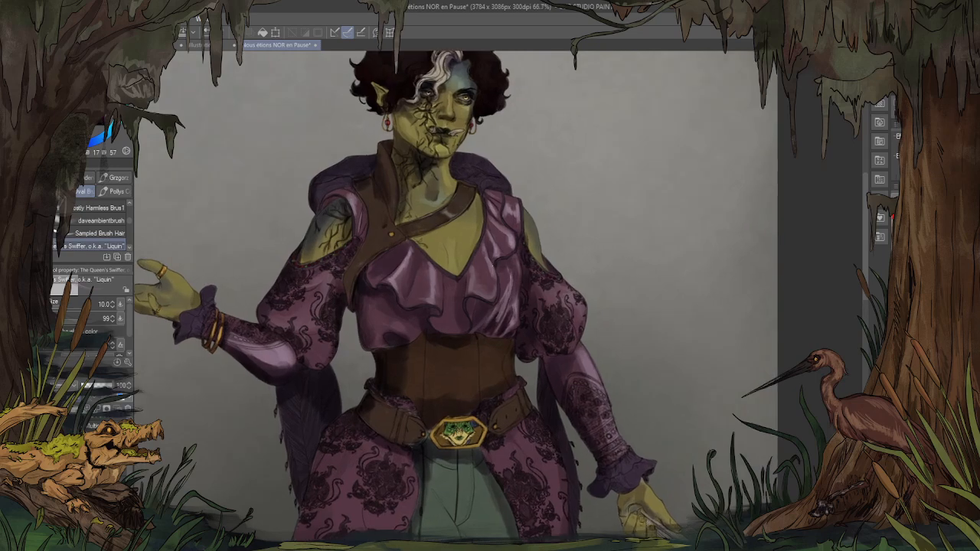
scroll(483, 310, "up", 4)
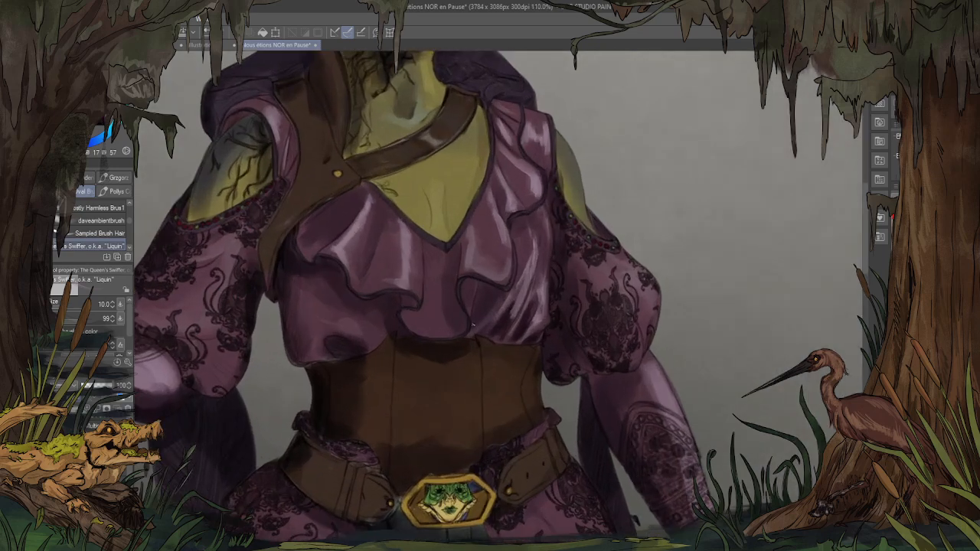
scroll(466, 369, "down", 2)
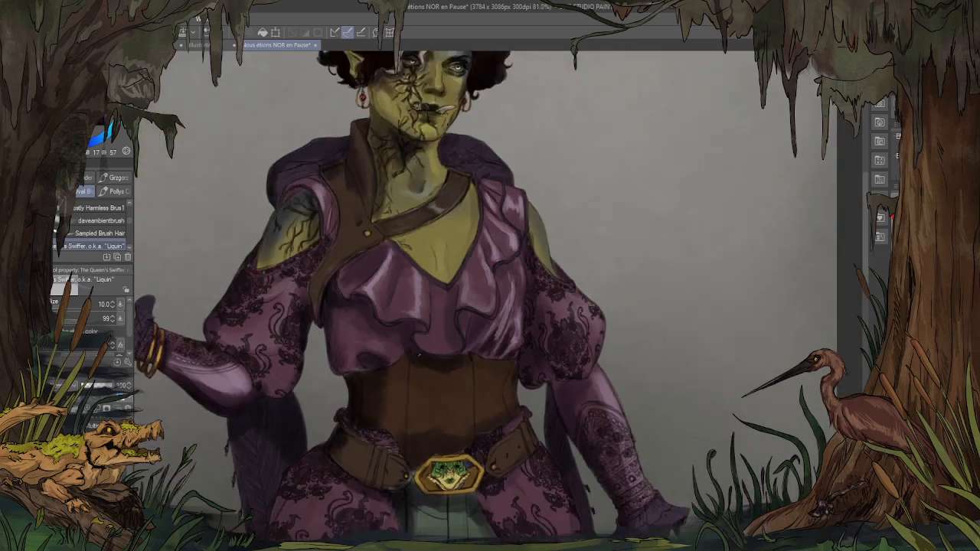
scroll(623, 304, "up", 4)
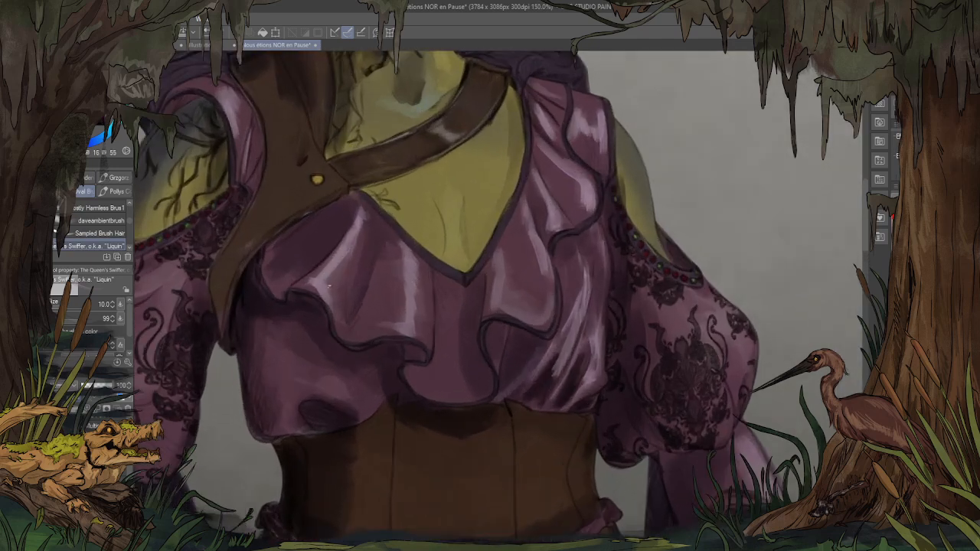
mouse_move(333, 295)
left_mouse_down()
mouse_move(340, 265)
mouse_move(343, 324)
left_mouse_up()
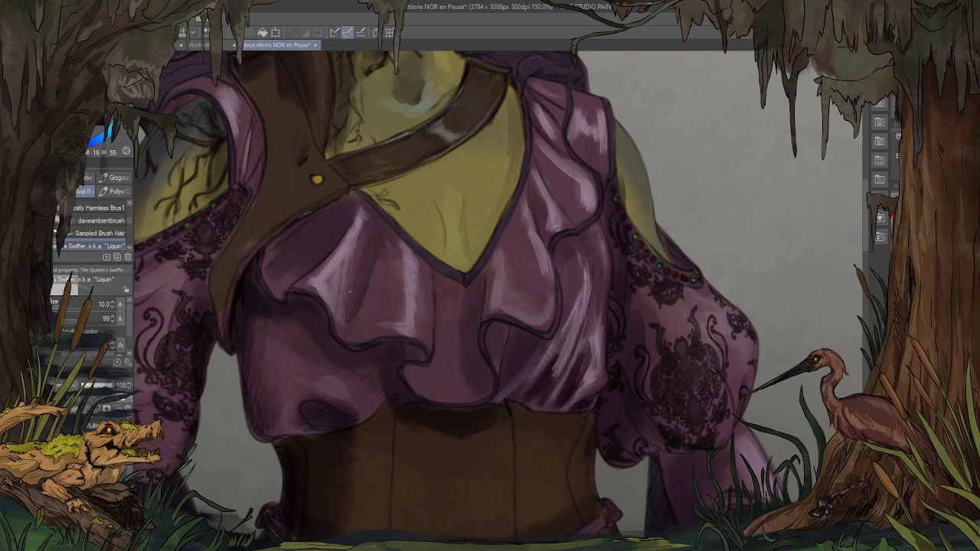
mouse_move(417, 293)
left_mouse_down()
mouse_move(424, 337)
mouse_move(431, 329)
left_mouse_up()
mouse_move(502, 293)
left_mouse_down()
mouse_move(497, 316)
mouse_move(490, 311)
mouse_move(534, 314)
left_mouse_up()
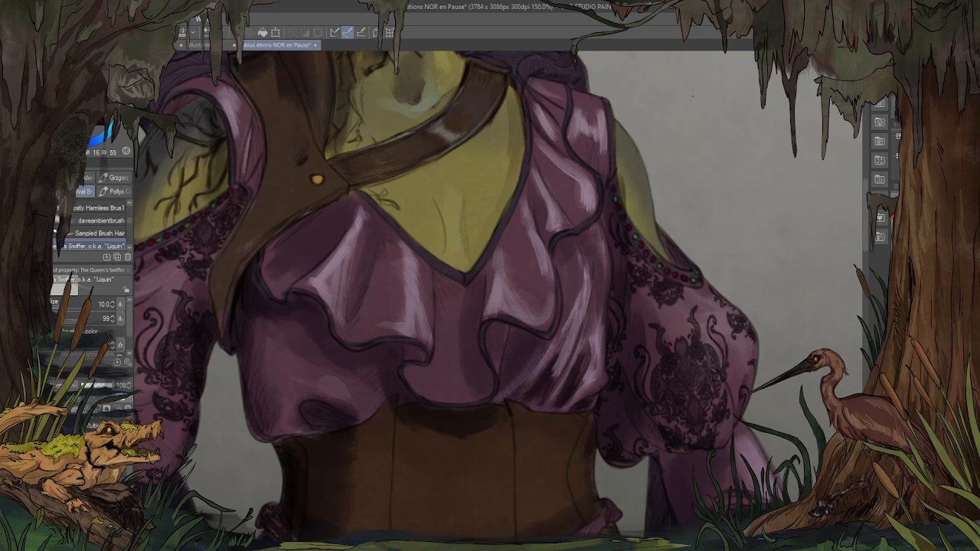
left_click_drag(585, 205, 571, 223)
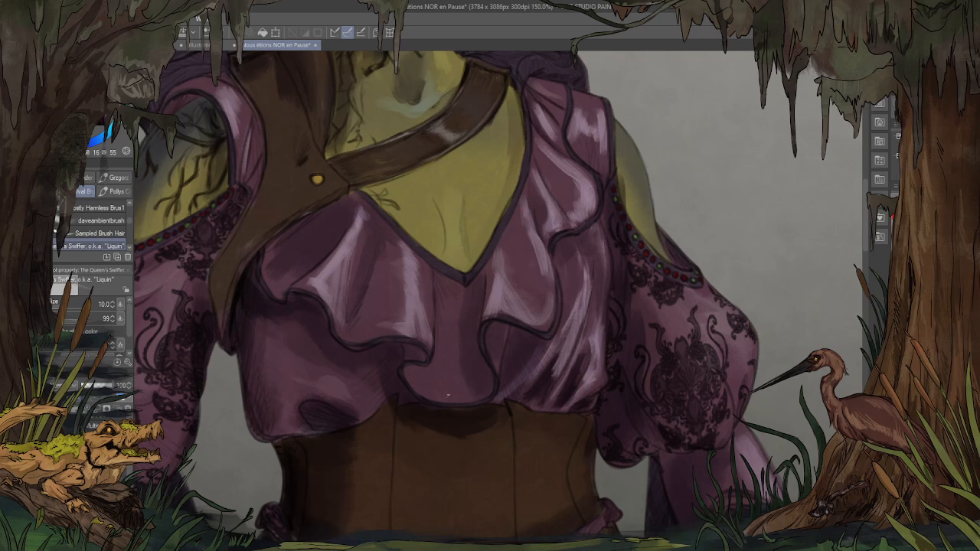
Step: Set Liquin to size 20, sample colours around the blouse and harness, and touch up the leather harness shading
left_click(475, 373, "alt")
key("]")
scroll(423, 341, "down", 4)
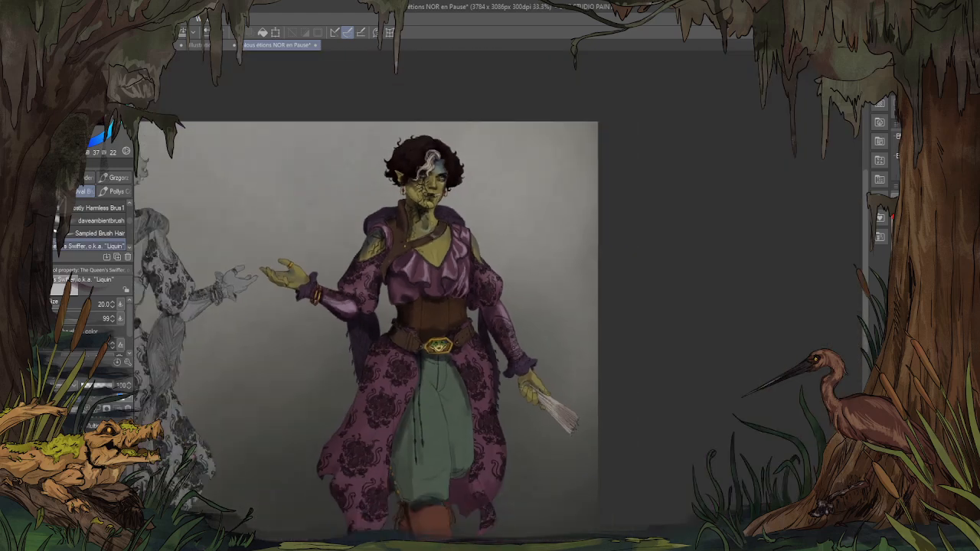
scroll(428, 148, "up", 4)
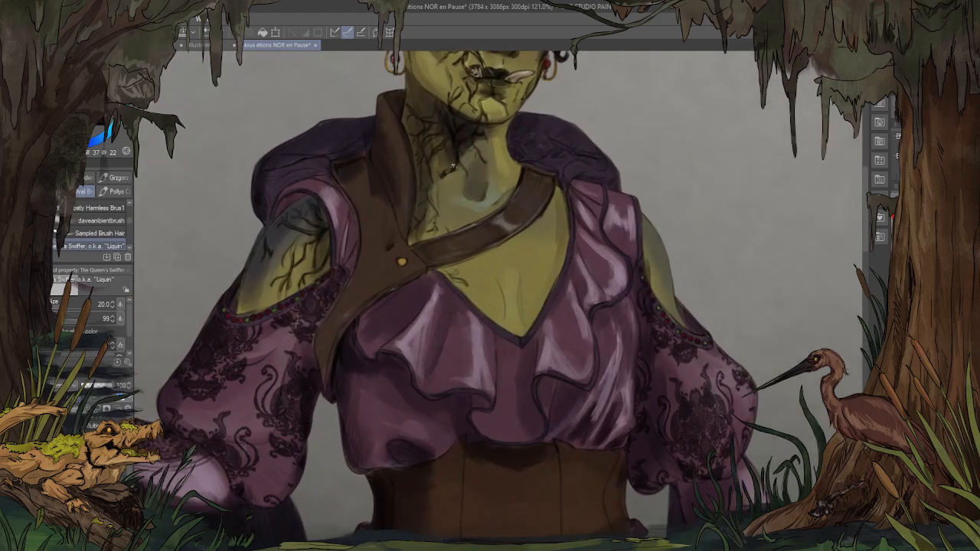
scroll(428, 148, "up", 1)
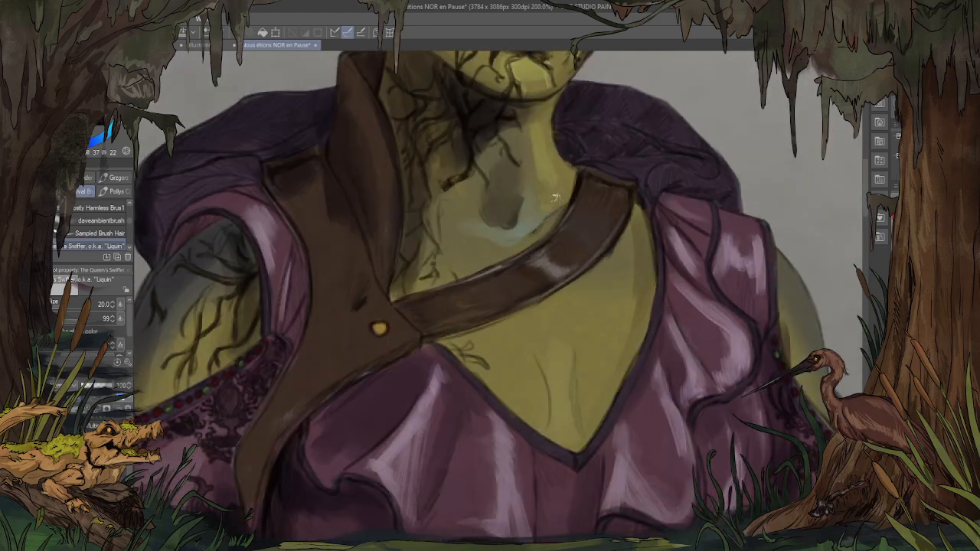
left_click_drag(376, 378, 462, 277)
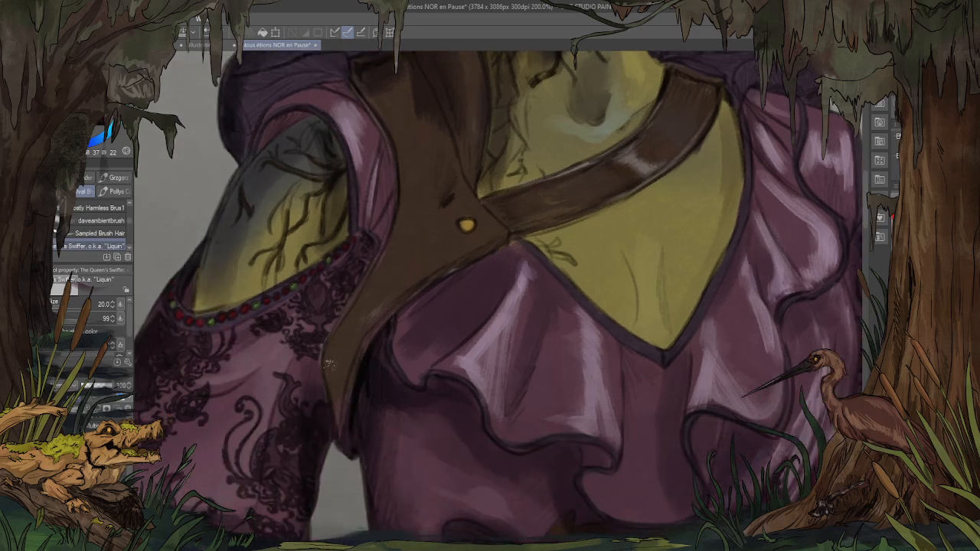
left_click(262, 374, "alt")
left_click_drag(418, 310, 405, 423)
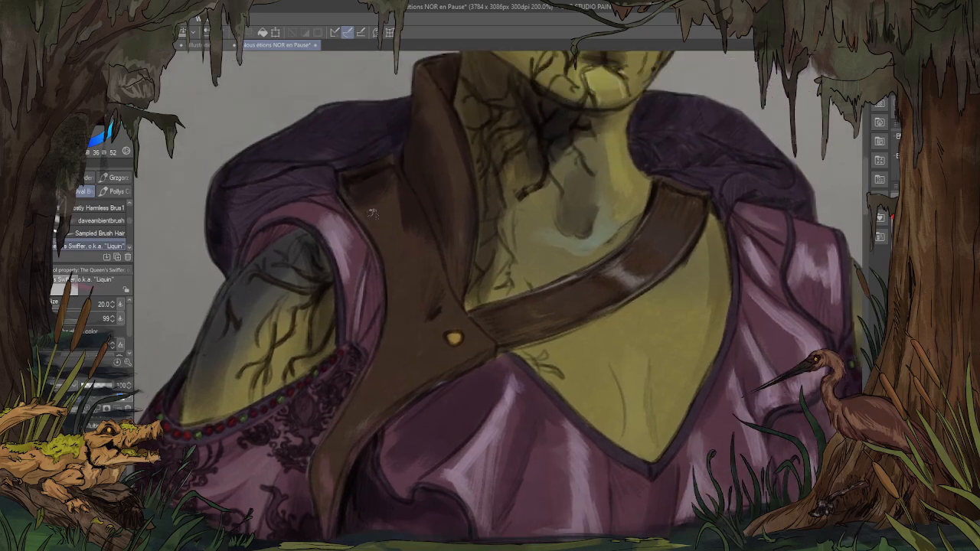
left_click(314, 140, "alt")
left_click(325, 150, "alt")
scroll(431, 242, "down", 1)
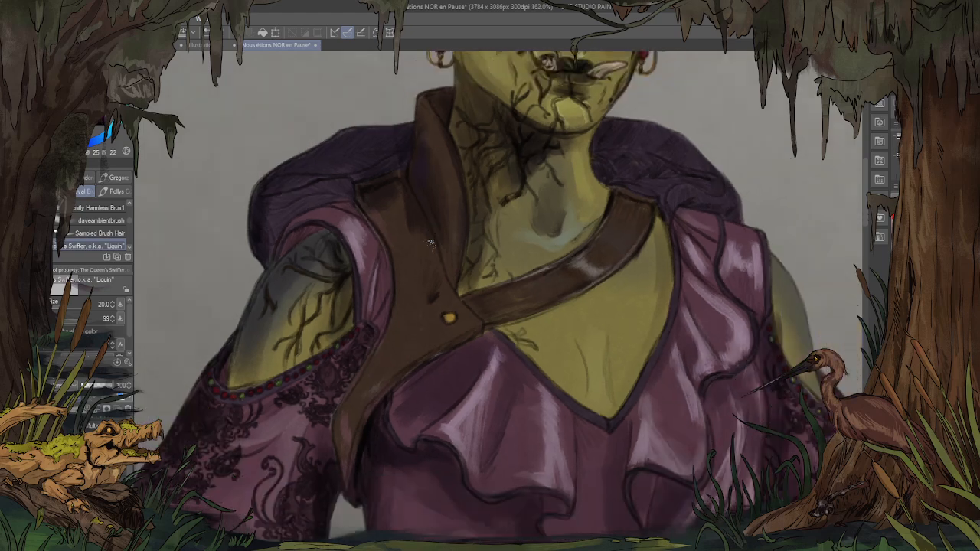
scroll(528, 272, "up", 2)
left_click(627, 306, "alt")
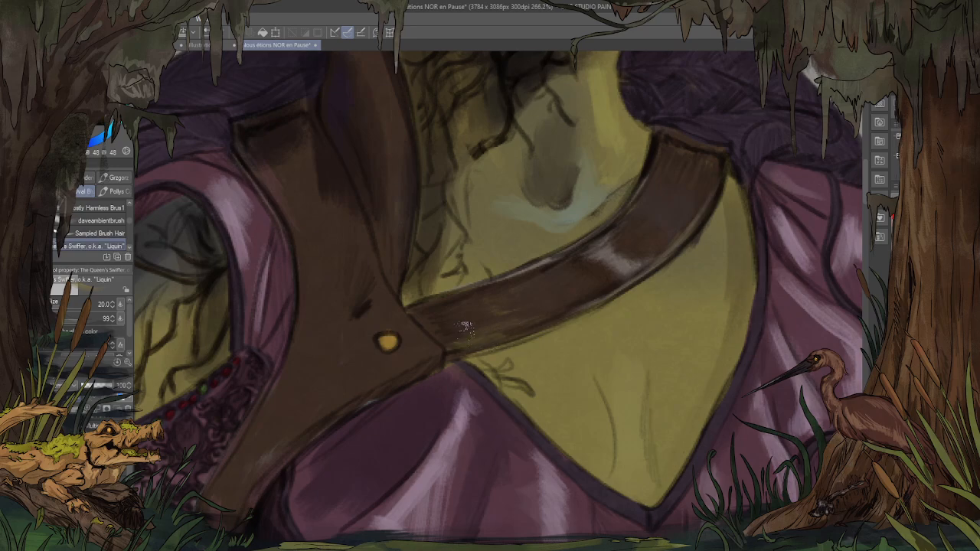
scroll(349, 383, "down", 8)
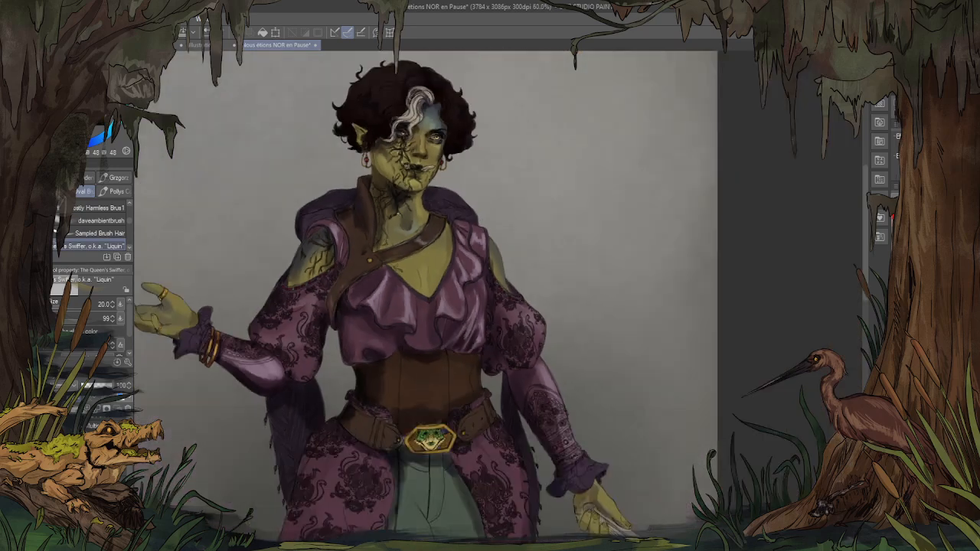
Step: Set Liquin to size 80 and paint broad, dark green shadows on the trousers' hip, outer leg and lower folds
scroll(415, 375, "up", 4)
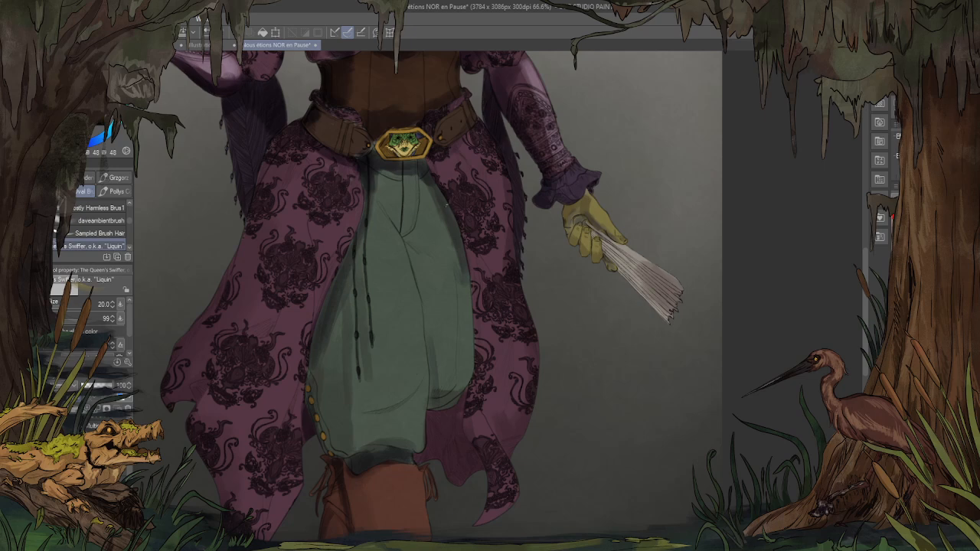
key("]")
key("[")
mouse_move(426, 374)
left_mouse_down()
mouse_move(379, 405)
mouse_move(403, 383)
mouse_move(382, 382)
mouse_move(397, 338)
mouse_move(404, 382)
mouse_move(384, 343)
mouse_move(402, 368)
mouse_move(412, 320)
left_mouse_up()
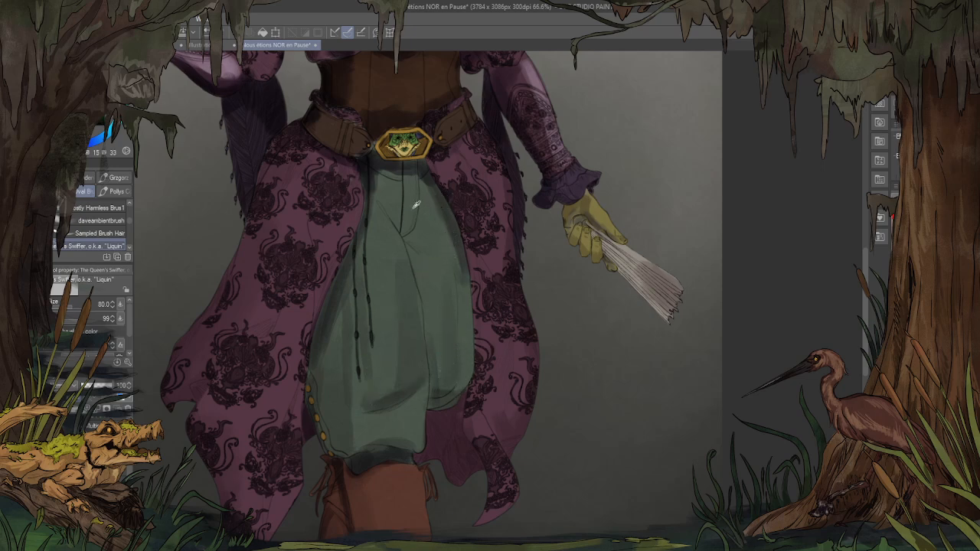
left_click(385, 169, "alt")
mouse_move(394, 179)
left_mouse_down()
mouse_move(359, 265)
mouse_move(349, 265)
mouse_move(316, 383)
mouse_move(322, 376)
mouse_move(337, 423)
mouse_move(368, 397)
mouse_move(363, 403)
mouse_move(337, 378)
left_mouse_up()
left_click(364, 400, "alt")
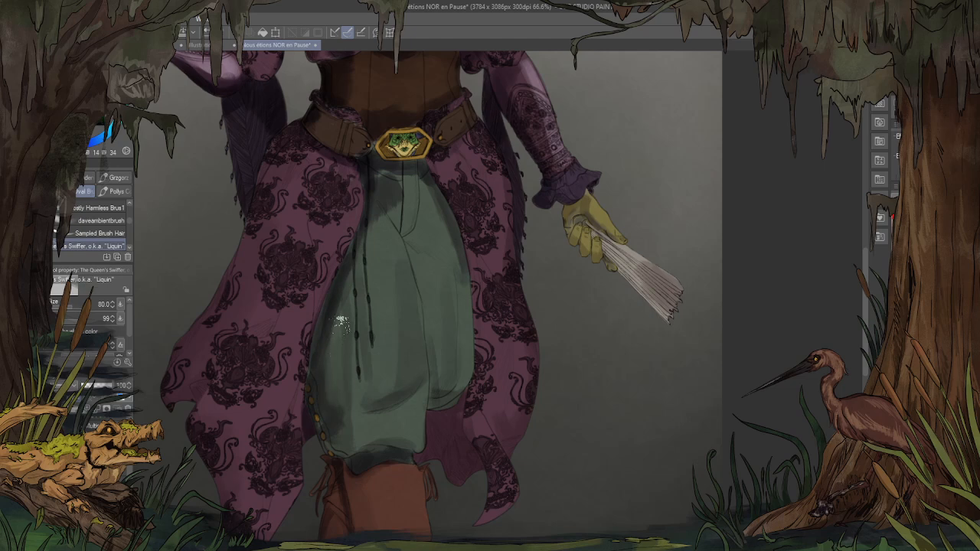
left_click(411, 359, "alt")
left_click(417, 402, "alt")
Step: Sample trouser greens, shade the crotch folds and inner thigh with Liquin at size 80, and mirror the canvas view to check the figure
left_click_drag(481, 252, 472, 315)
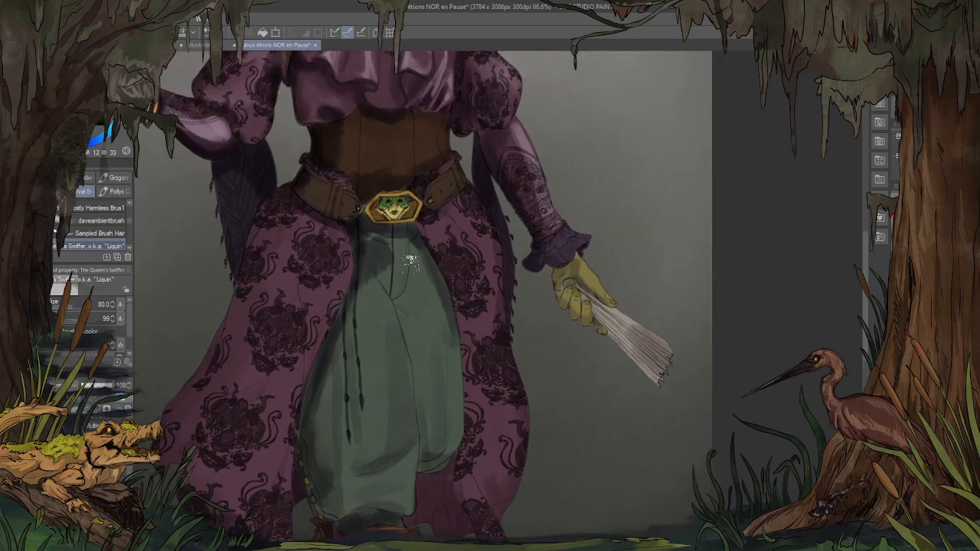
left_click(387, 256, "alt")
mouse_move(411, 300)
left_mouse_down()
mouse_move(409, 311)
mouse_move(411, 301)
mouse_move(426, 312)
mouse_move(418, 293)
left_mouse_up()
left_click(409, 329, "alt")
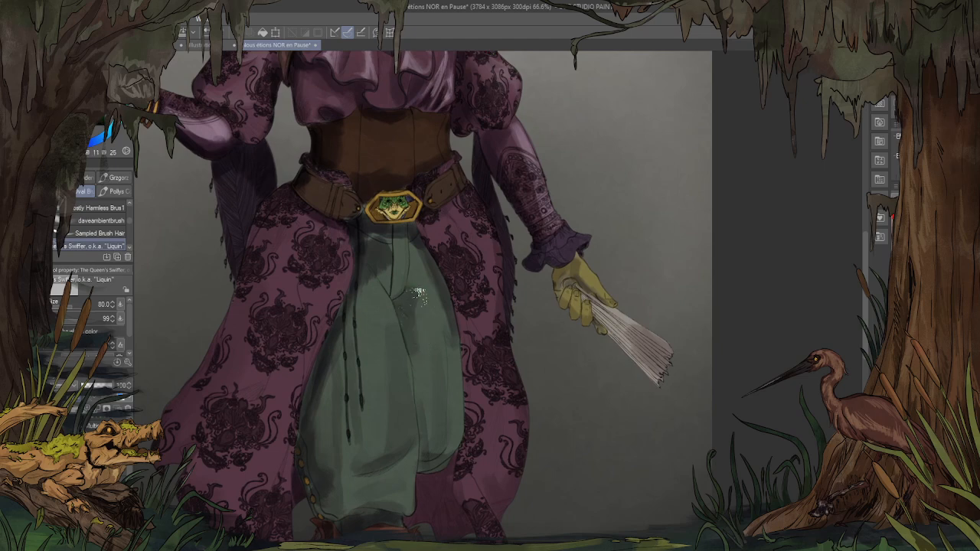
mouse_move(428, 369)
left_mouse_down()
mouse_move(426, 432)
mouse_move(431, 394)
mouse_move(409, 370)
mouse_move(397, 402)
mouse_move(394, 347)
mouse_move(396, 366)
left_mouse_up()
left_click(389, 357, "alt")
left_click_drag(613, 169, 481, 280)
key("h")
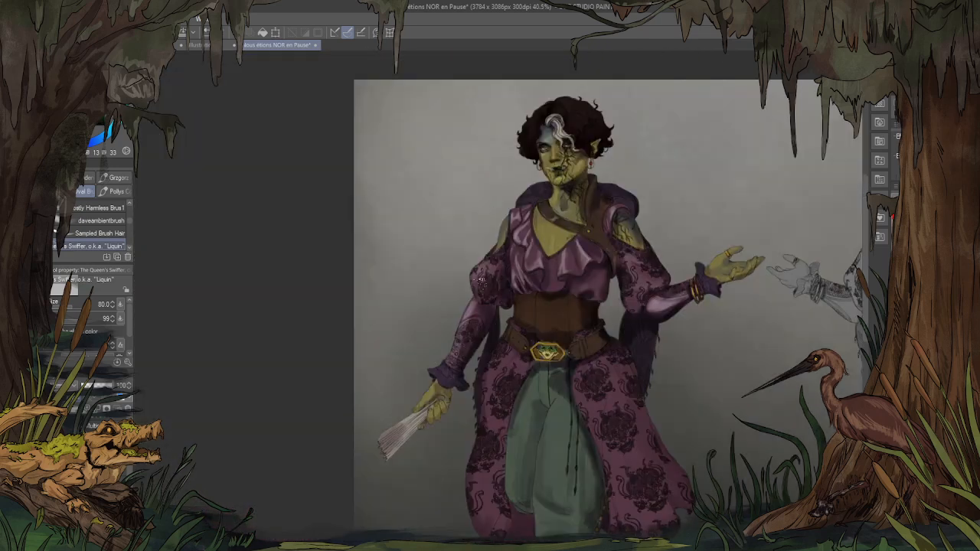
Step: Darken the front and side seams of the brown leather corset with Liquin at size 20
scroll(582, 302, "up", 5)
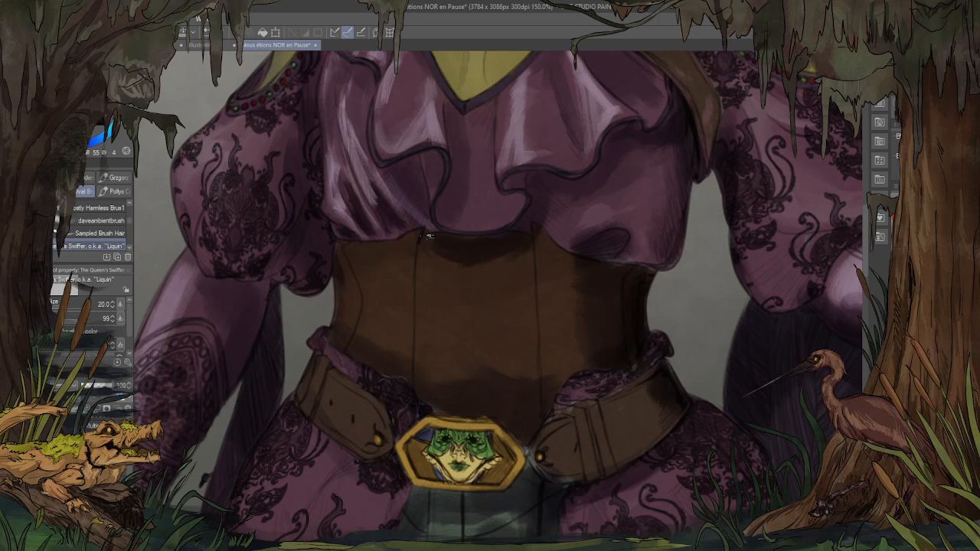
mouse_move(428, 238)
left_mouse_down()
mouse_move(417, 347)
mouse_move(416, 331)
left_mouse_up()
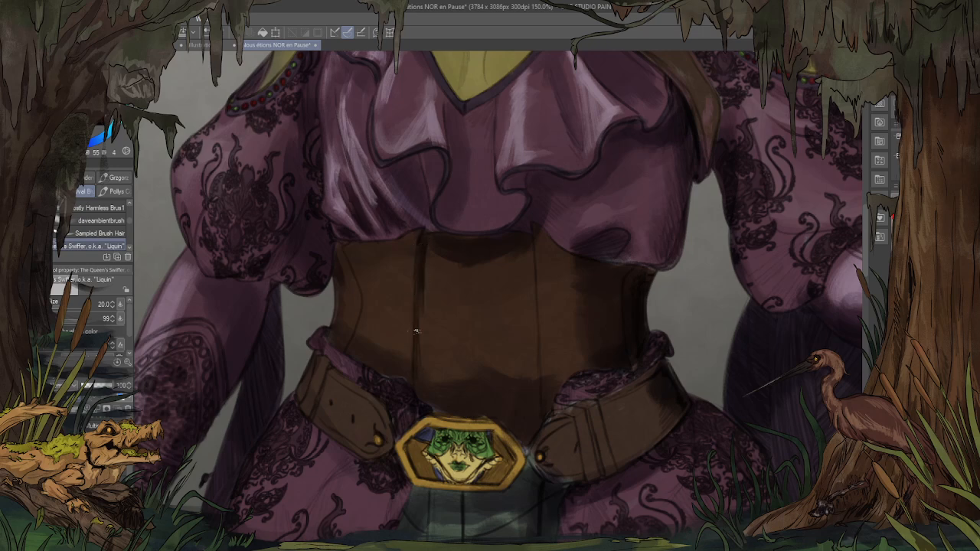
left_click_drag(541, 238, 527, 390)
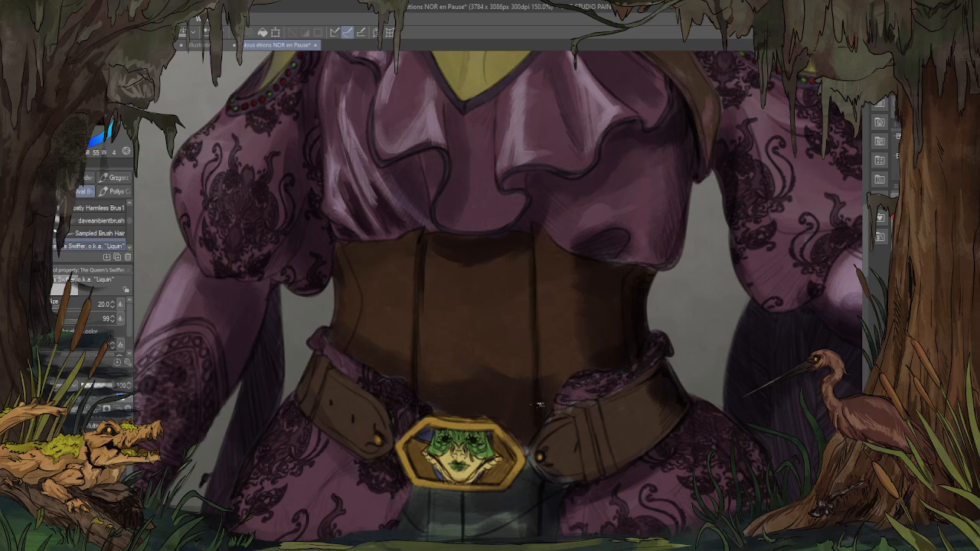
left_click_drag(617, 292, 623, 329)
left_click_drag(350, 354, 364, 307)
mouse_move(364, 325)
left_mouse_down()
mouse_move(373, 277)
mouse_move(366, 311)
mouse_move(349, 251)
left_mouse_up()
Step: Sample a lighter brown and paint highlights beside the corset's front seams and across its side panels
left_click(397, 304, "alt")
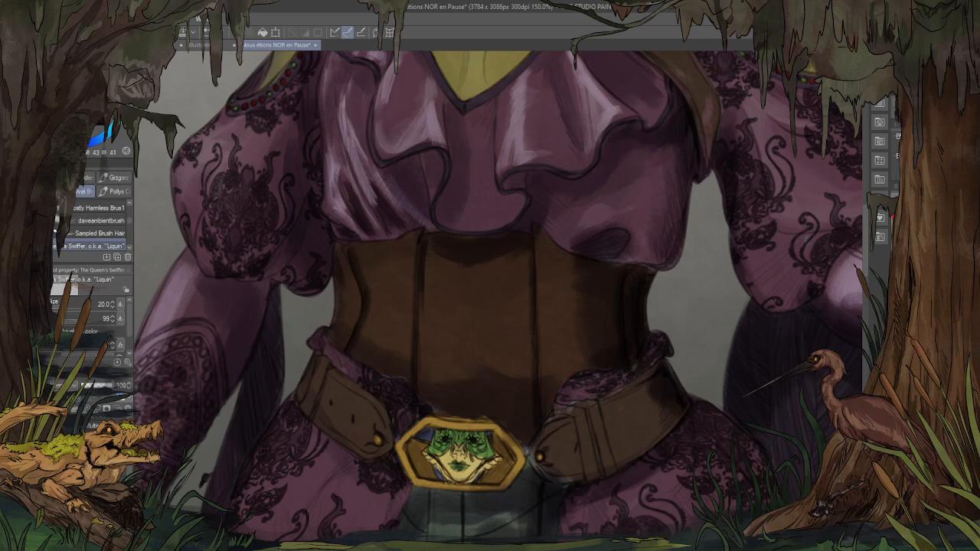
left_click_drag(541, 230, 545, 330)
key("ctrl+z")
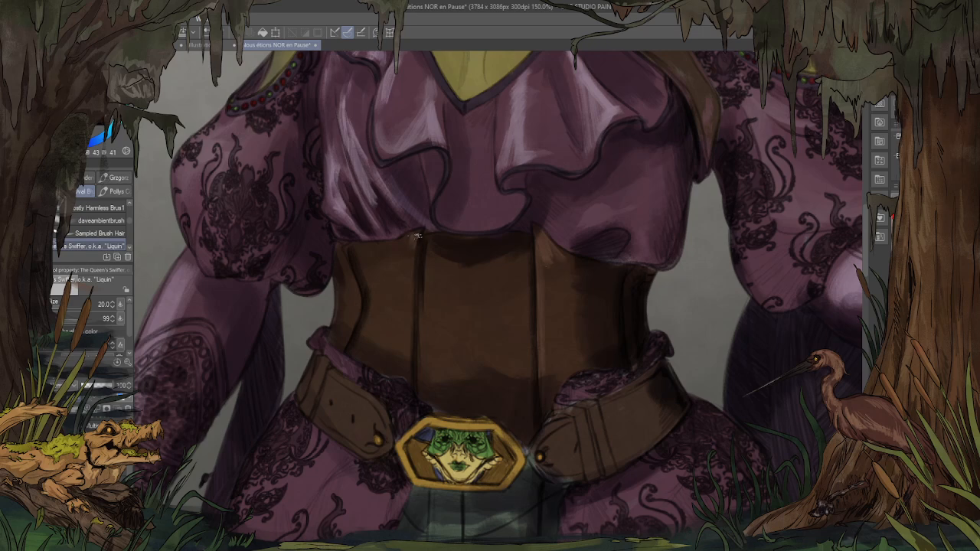
mouse_move(412, 235)
left_mouse_down()
mouse_move(404, 288)
mouse_move(413, 374)
left_mouse_up()
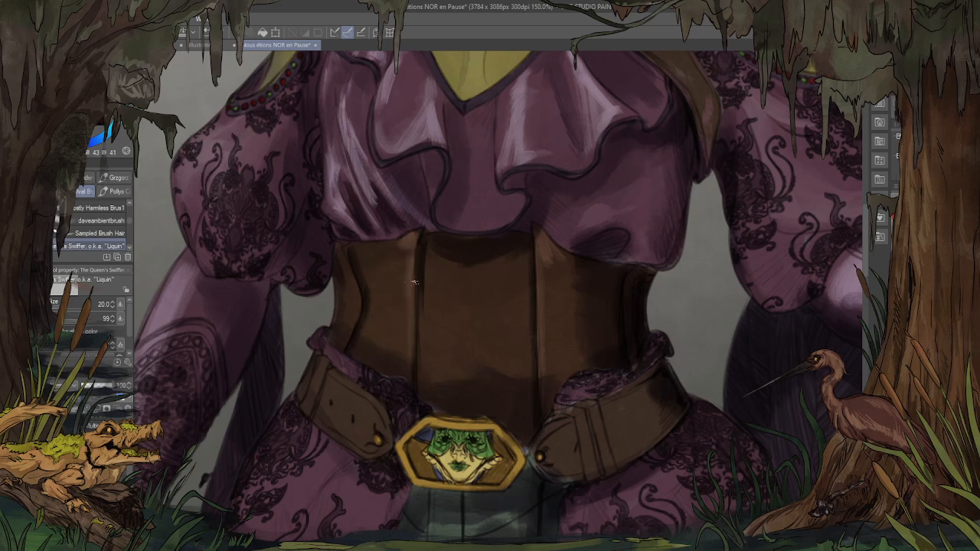
left_click_drag(414, 314, 411, 341)
mouse_move(403, 307)
left_mouse_down()
mouse_move(380, 275)
mouse_move(344, 305)
left_mouse_up()
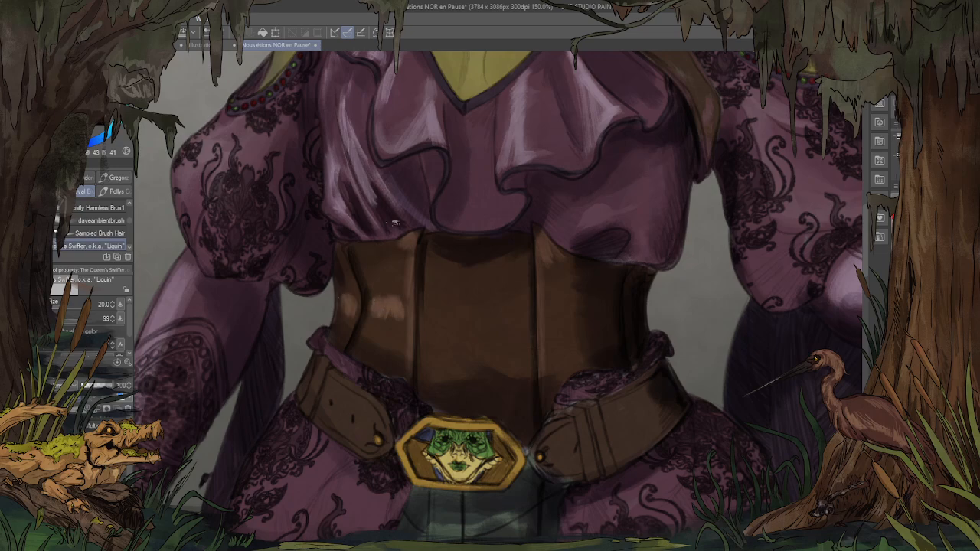
left_click(394, 304, "alt")
Step: Sample corset browns and paint warm highlights on the lit side panel and its outer edge with Liquin at size 20
scroll(504, 267, "down", 4)
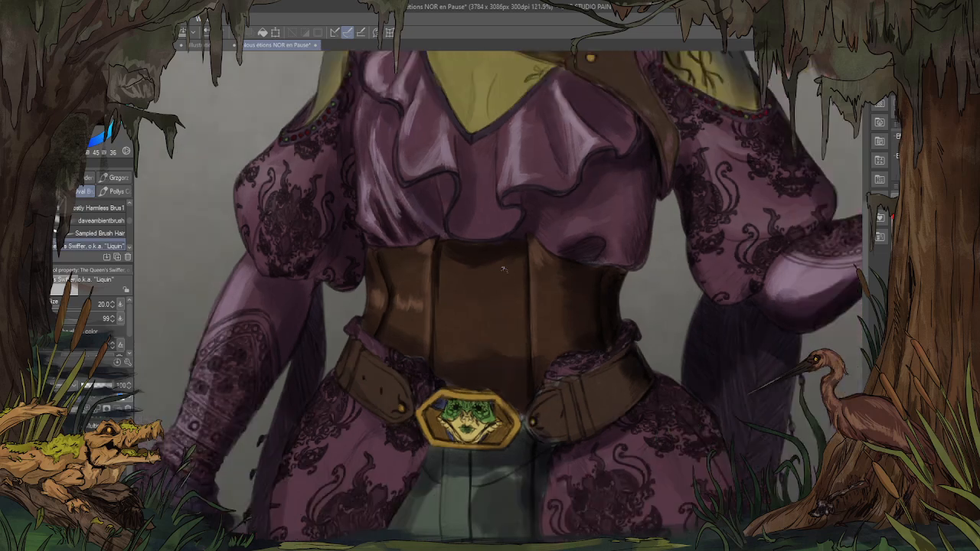
scroll(497, 304, "up", 3)
scroll(467, 288, "up", 1)
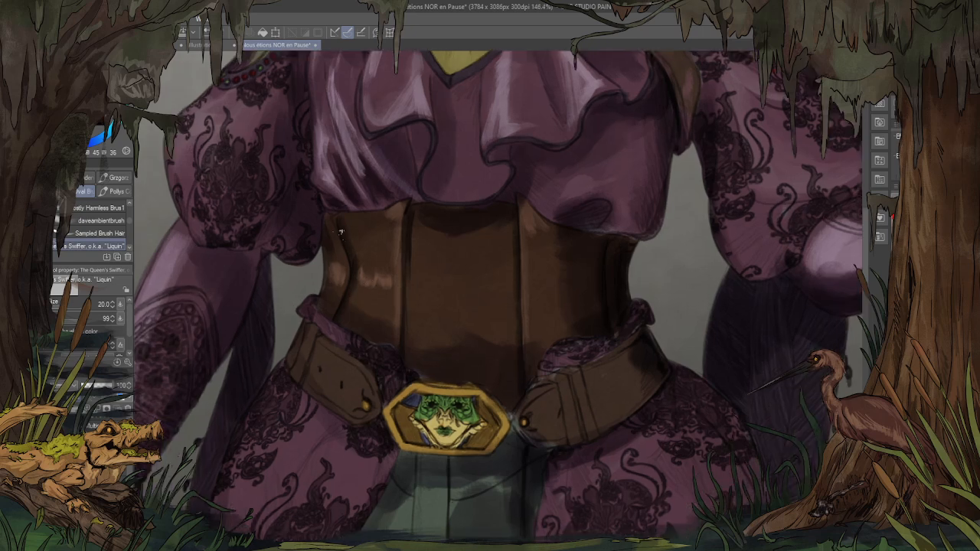
left_click(380, 276, "alt")
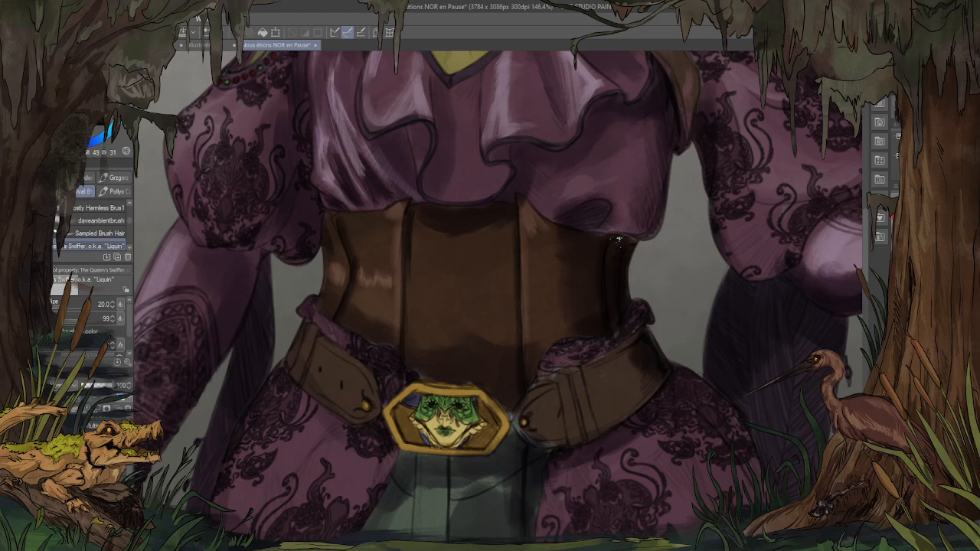
scroll(619, 240, "up", 1)
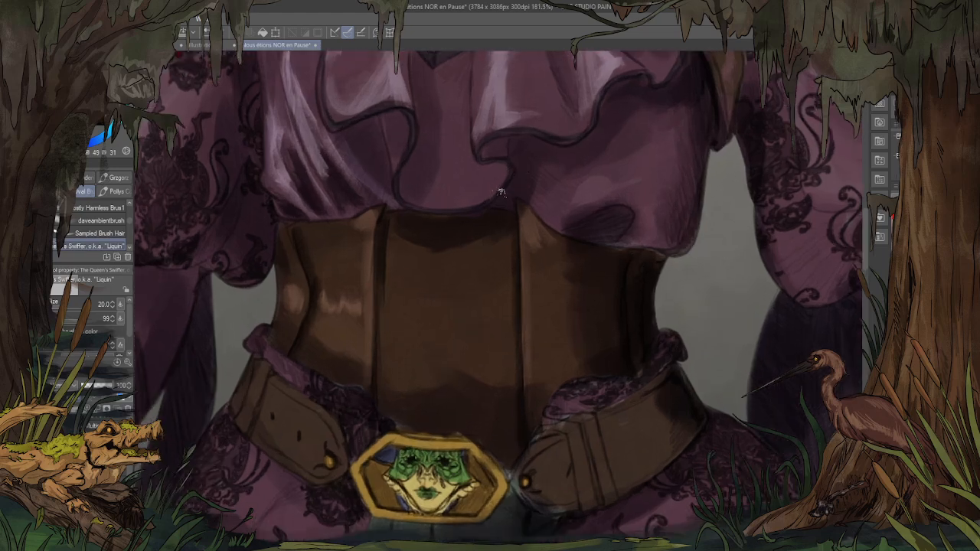
left_click(288, 279, "alt")
left_click_drag(289, 281, 298, 297)
left_click(347, 298, "alt")
left_click_drag(347, 298, 341, 358)
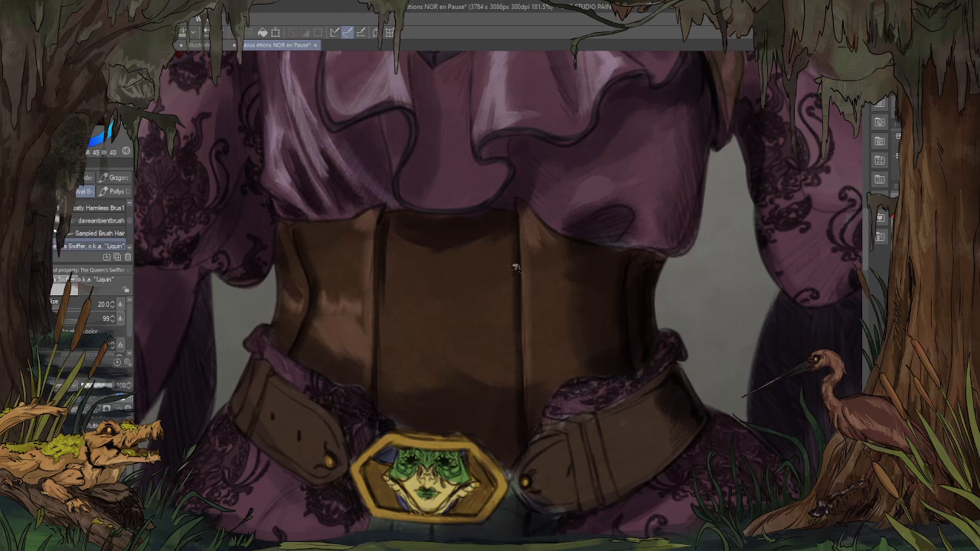
Step: Paint diagonal reddish-brown highlights across the middle and lower part of the corset's centre panel
mouse_move(415, 307)
left_mouse_down()
mouse_move(494, 368)
mouse_move(446, 336)
mouse_move(406, 280)
mouse_move(439, 312)
mouse_move(399, 276)
mouse_move(408, 337)
mouse_move(402, 345)
mouse_move(396, 278)
mouse_move(390, 362)
mouse_move(441, 264)
mouse_move(408, 273)
mouse_move(416, 312)
mouse_move(447, 312)
mouse_move(513, 345)
left_mouse_up()
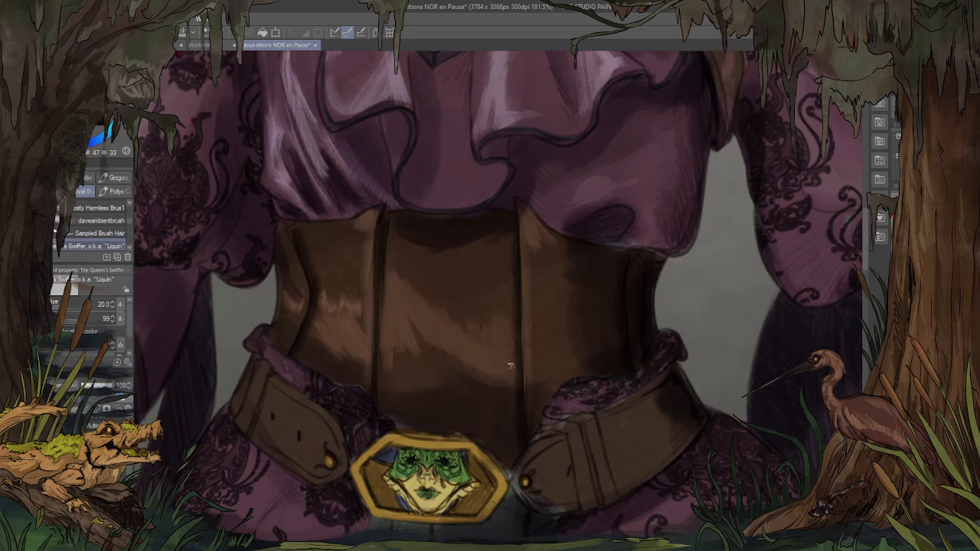
left_click_drag(384, 383, 386, 356)
left_click_drag(455, 318, 462, 303)
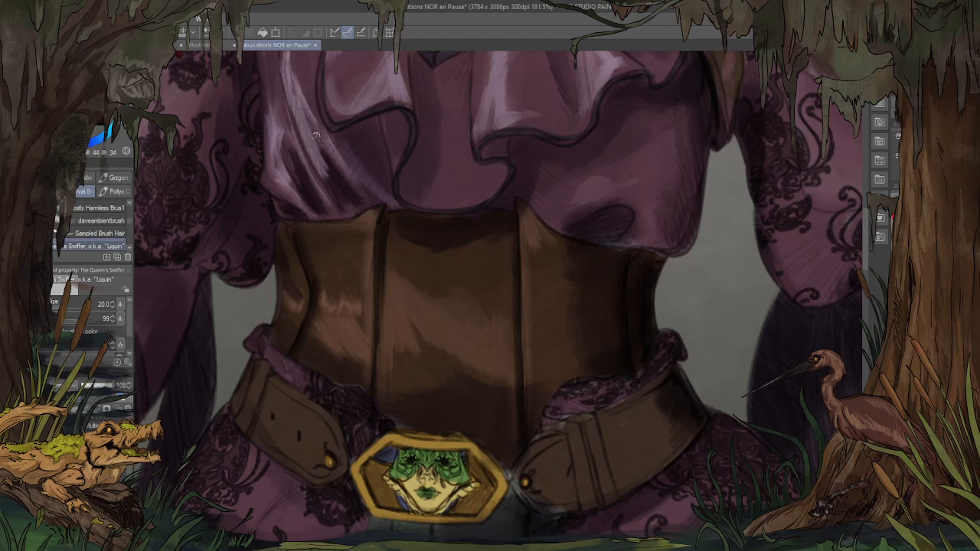
Step: Set Liquin to size 15 and paint a thin light rim along the upper edge of the corset's lit side panel
left_click(510, 289, "alt")
key("[")
left_click(384, 213, "alt")
left_click_drag(347, 223, 317, 226)
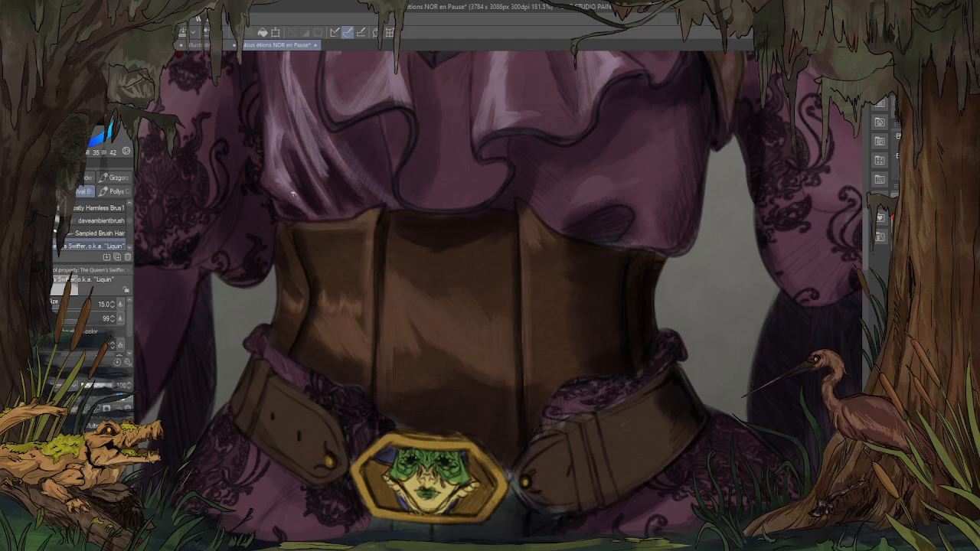
scroll(304, 199, "down", 8)
scroll(434, 260, "up", 3)
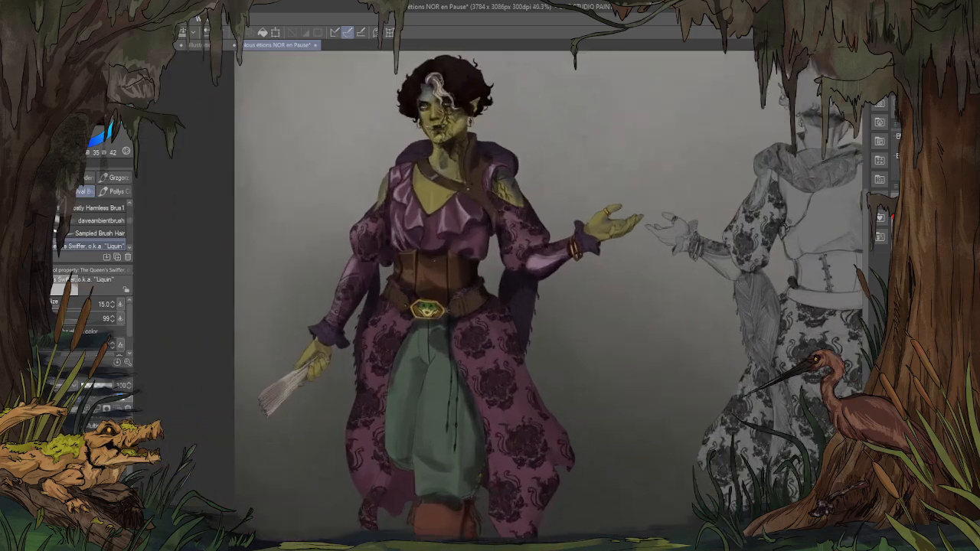
Step: Sample neighbouring browns and blend the shadow below the blouse and the seam edges of the corset's centre panel
scroll(422, 275, "up", 5)
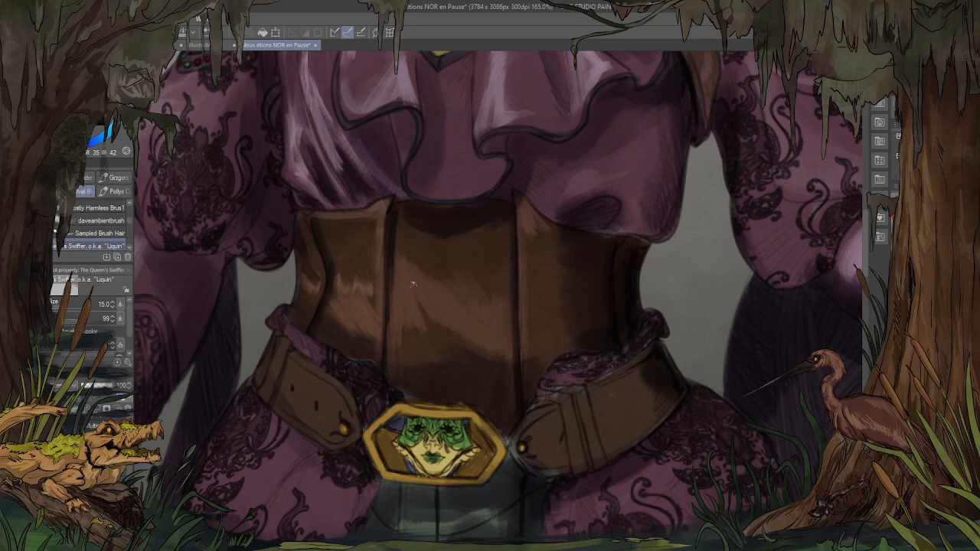
left_click(414, 283, "alt")
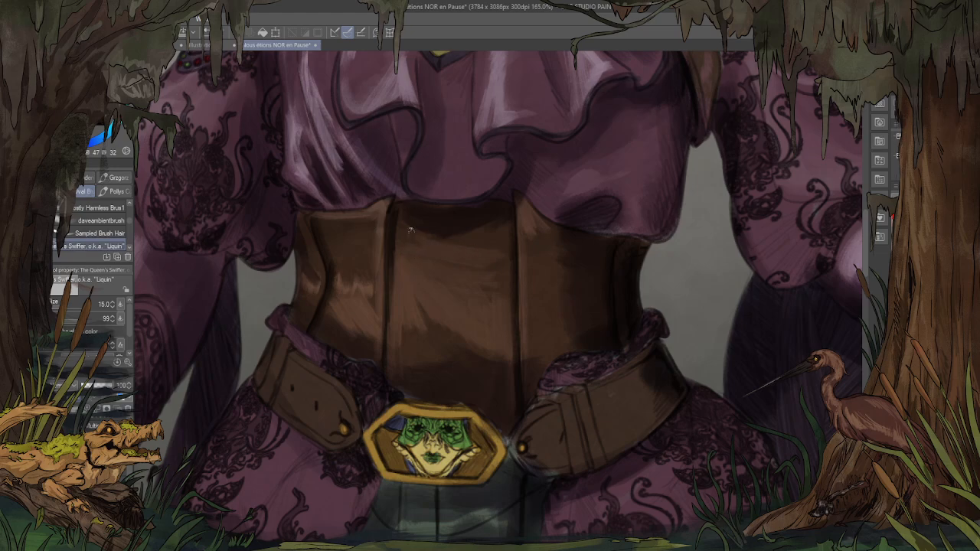
left_click_drag(406, 243, 404, 214)
left_click(494, 320, "alt")
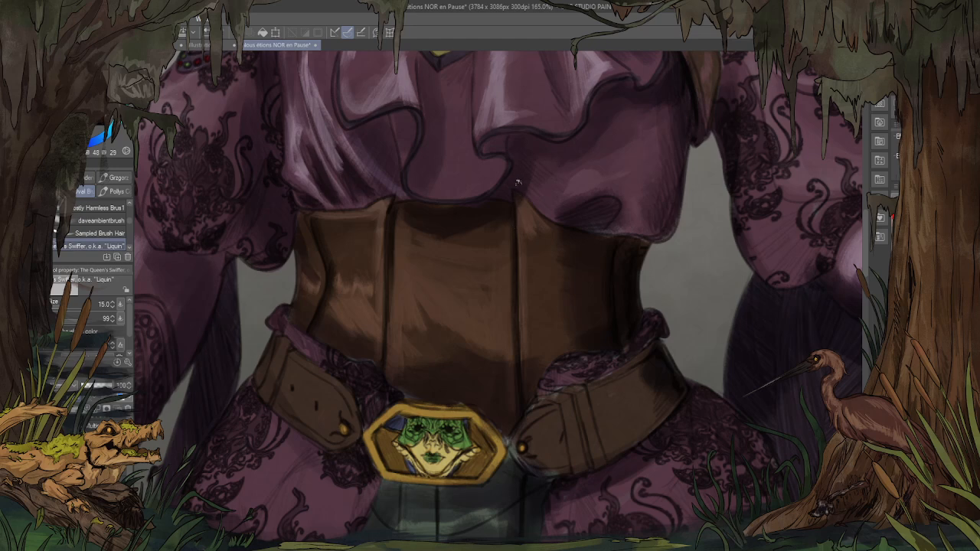
left_click(503, 254, "alt")
left_click(471, 253, "alt")
left_click(531, 218, "alt")
left_click(358, 230, "alt")
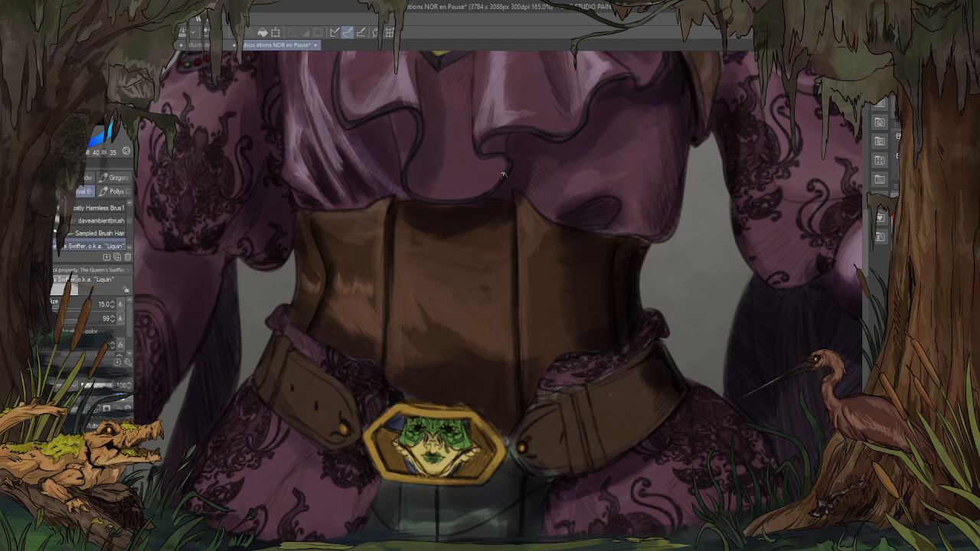
Step: Add brown strokes down the centre panel and soften the shadow transition above the belt buckle
left_click_drag(467, 239, 472, 281)
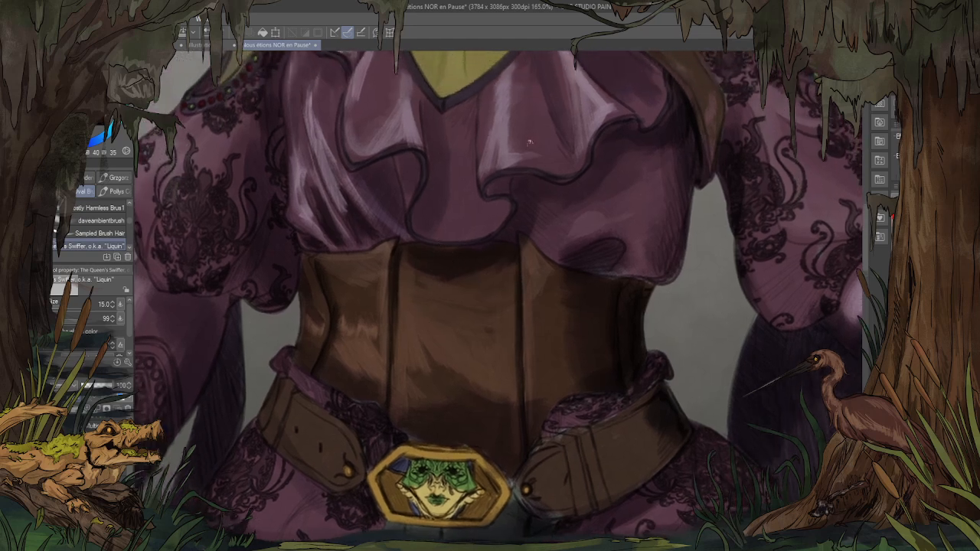
left_click(375, 322, "alt")
mouse_move(438, 397)
left_mouse_down()
mouse_move(423, 370)
mouse_move(497, 411)
mouse_move(492, 387)
left_mouse_up()
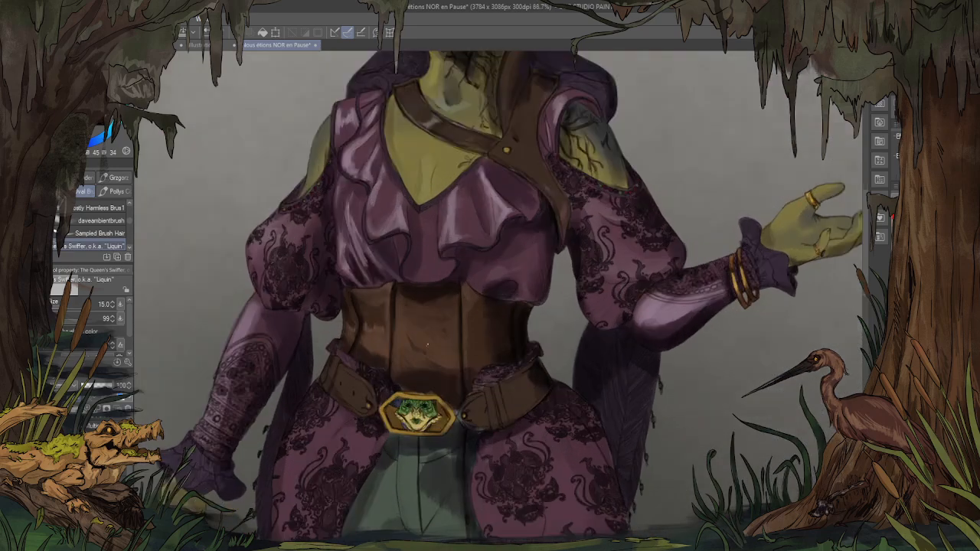
Step: Shade the corset's shadowed side panel in dark brown with Liquin at size 25, and enlarge the brush to 120
scroll(427, 346, "up", 2)
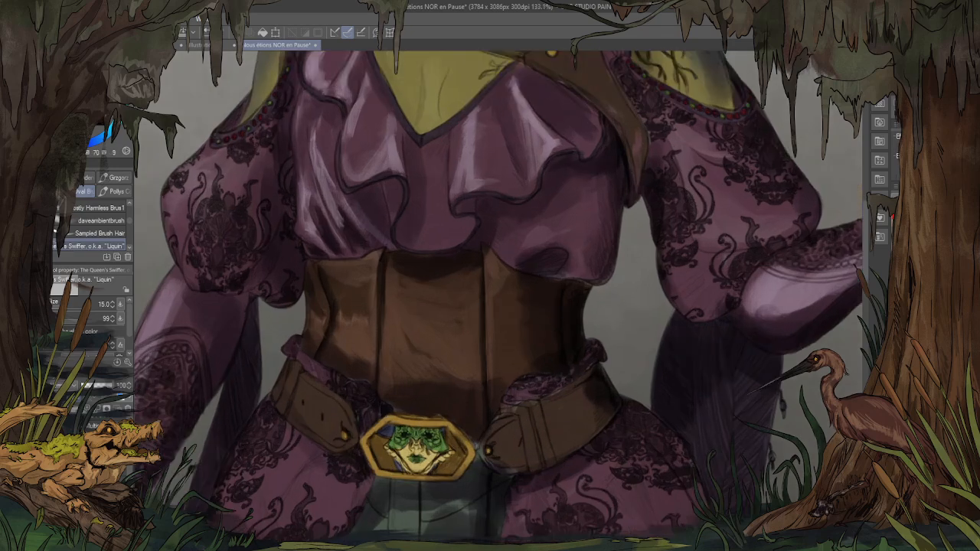
key("]")
key("]")
key("]")
mouse_move(550, 326)
left_mouse_down()
mouse_move(532, 322)
mouse_move(518, 352)
mouse_move(505, 328)
left_mouse_up()
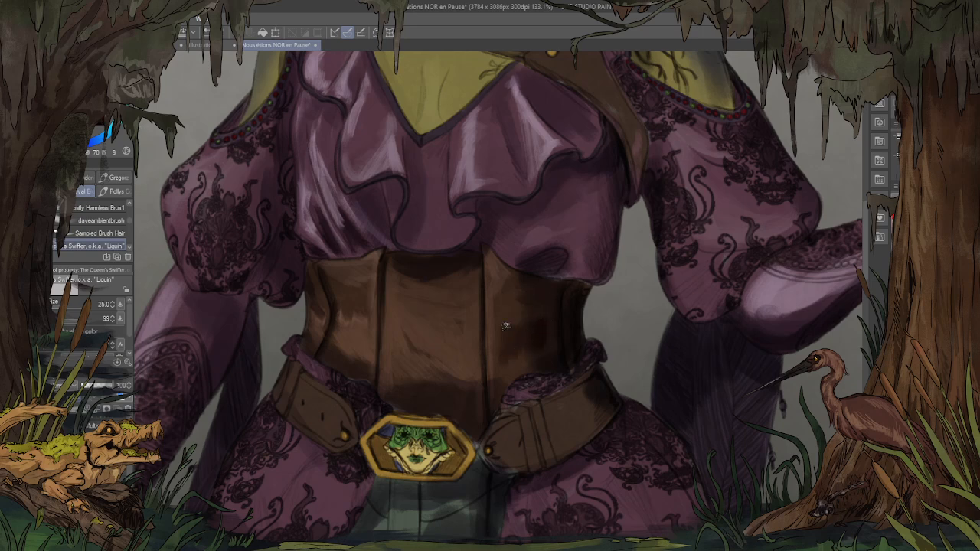
key("]")
key("]")
key("]")
key("]")
key("]")
key("]")
key("]")
key("]")
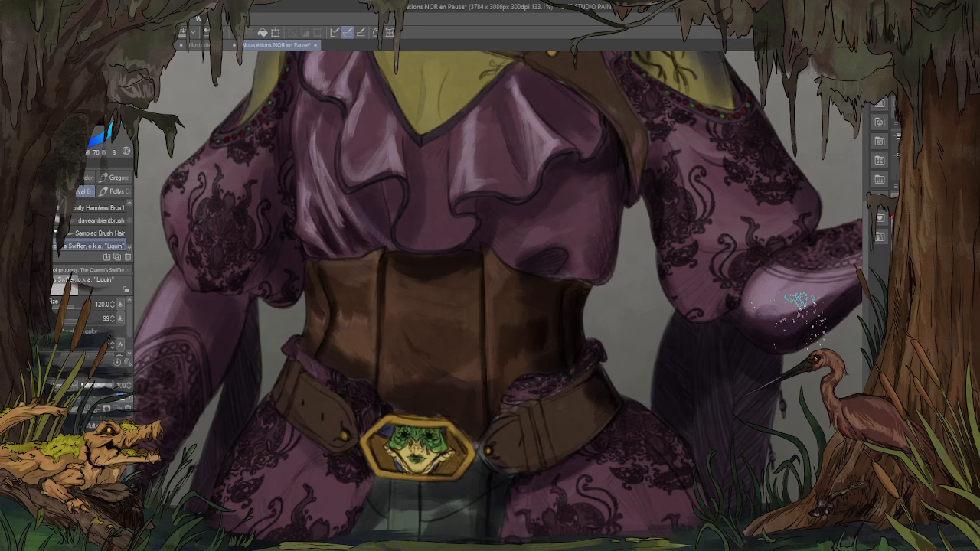
Step: Reduce Liquin to size 20, darken the lit side panel's outer edge, and touch up the centre panel's upper corners with sampled browns
key("[")
key("[")
key("[")
key("[")
key("[")
key("[")
key("[")
key("[")
left_click_drag(329, 310, 305, 341)
left_click(391, 279, "alt")
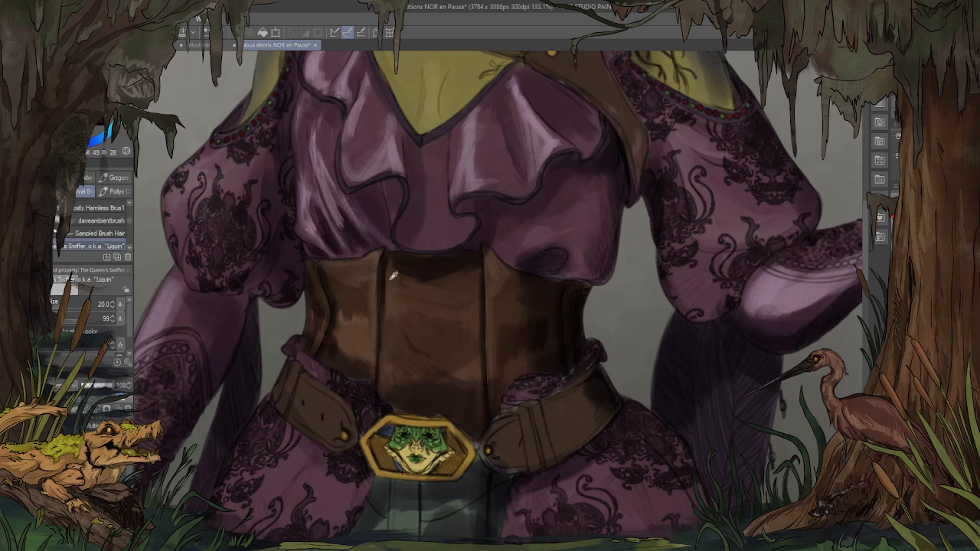
left_click(391, 279, "alt")
left_click(478, 274, "alt")
Step: Mirror the canvas view, switch to the Beth brush at size 40, and paint sampled browns over the corset panels
scroll(472, 359, "down", 5)
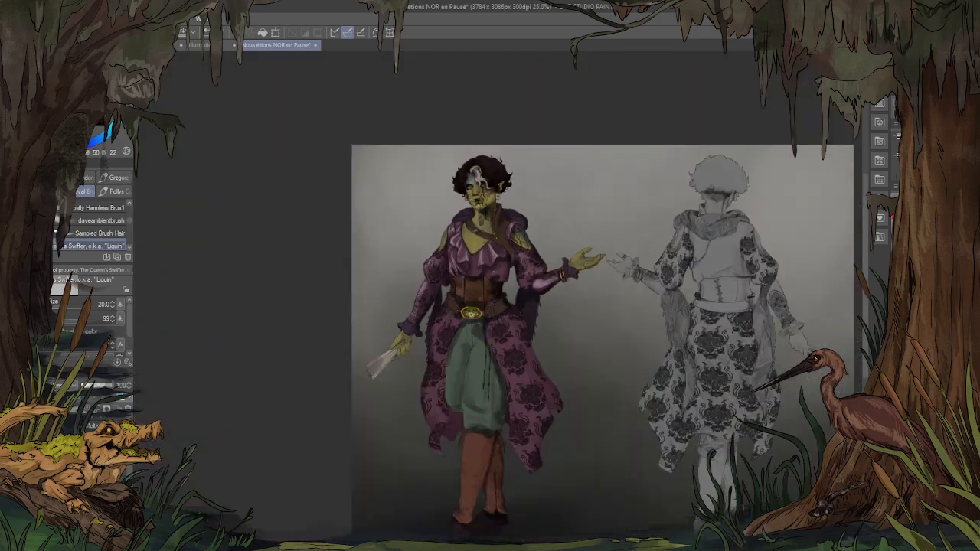
key("h")
scroll(549, 284, "up", 2)
scroll(574, 322, "up", 2)
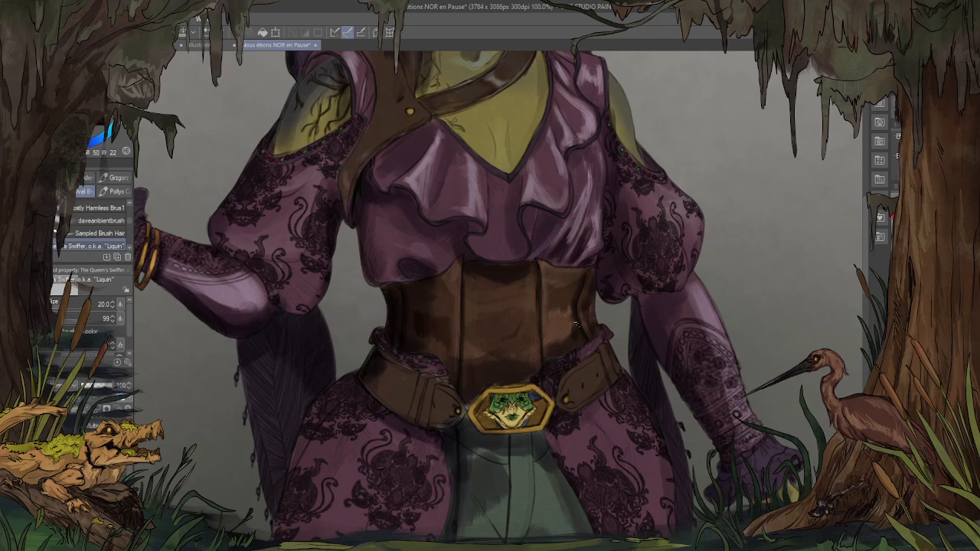
left_click(117, 191)
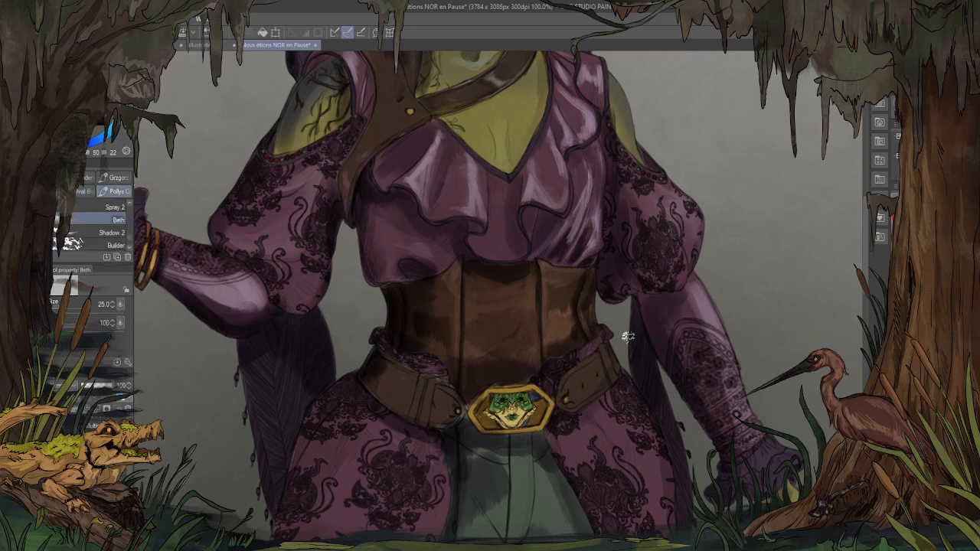
key("]")
key("]")
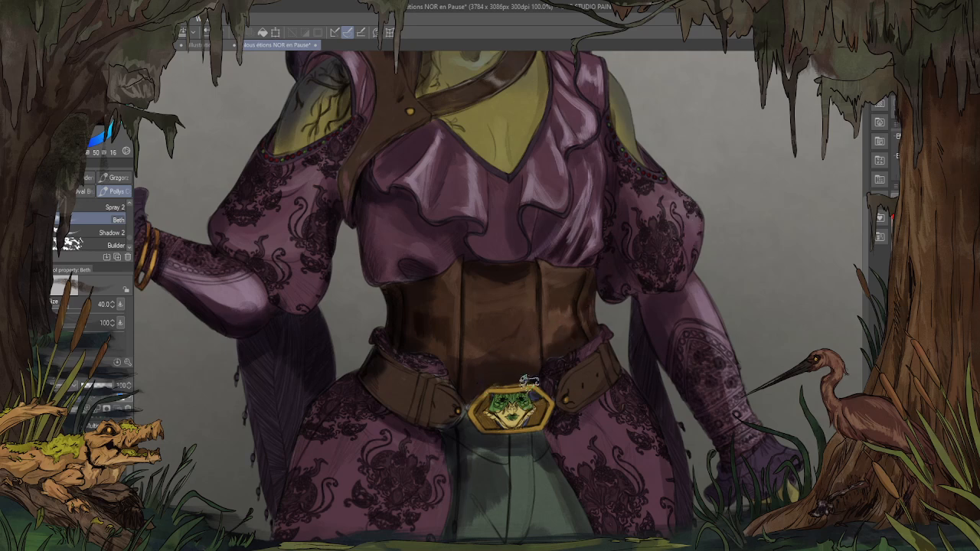
left_click(453, 306, "alt")
left_click(445, 298, "alt")
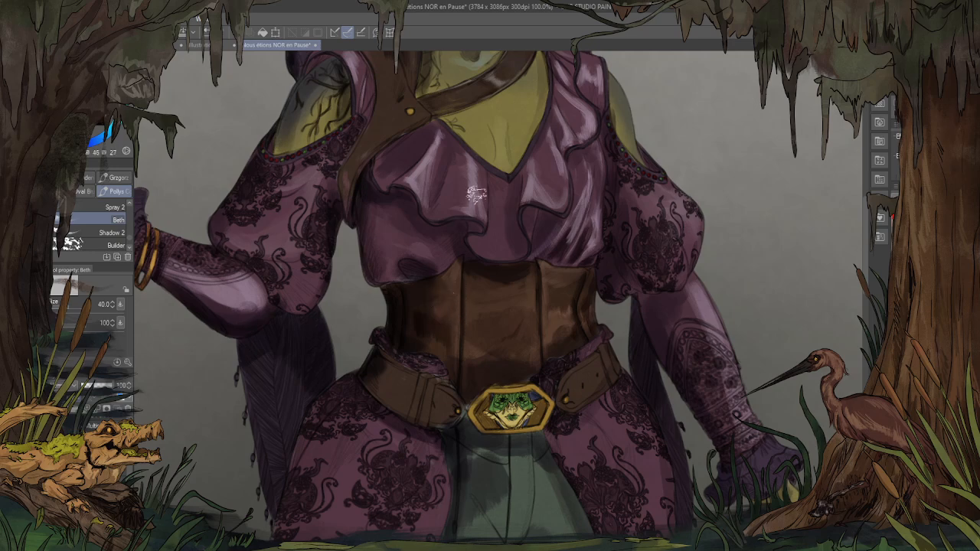
left_click(475, 316, "alt")
left_click(548, 325, "alt")
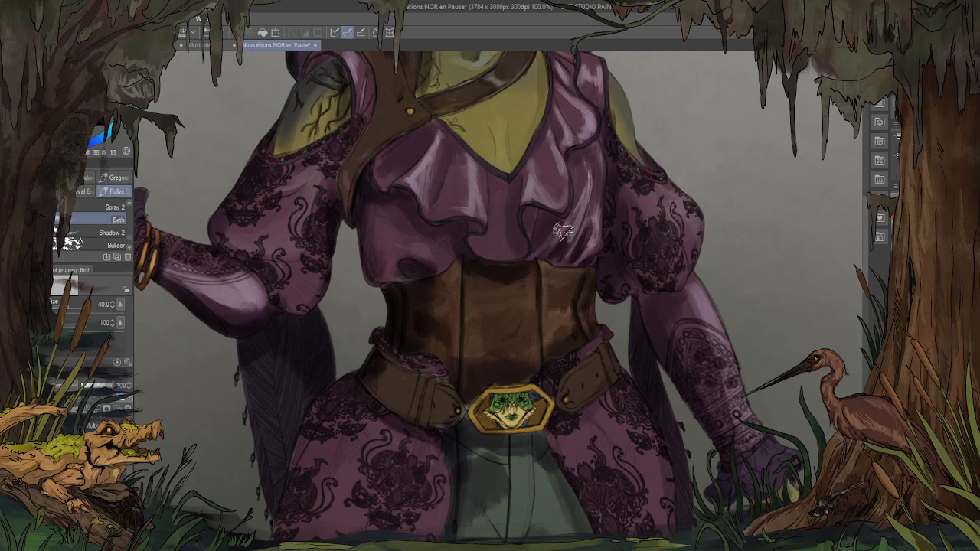
Step: Sample browns from the corset and refine the leather shading on its panels with the Beth brush
left_click(520, 291, "alt")
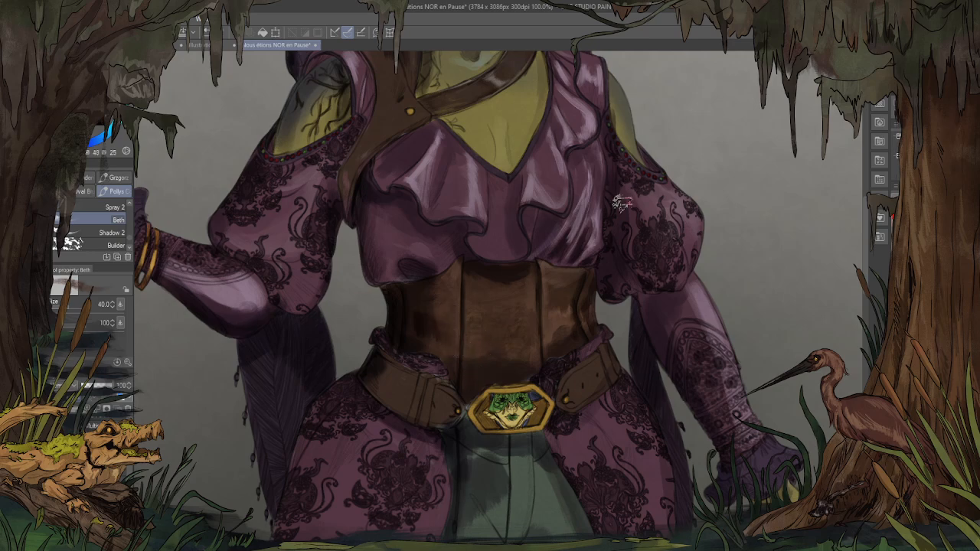
left_click(545, 314, "alt")
scroll(562, 222, "down", 8)
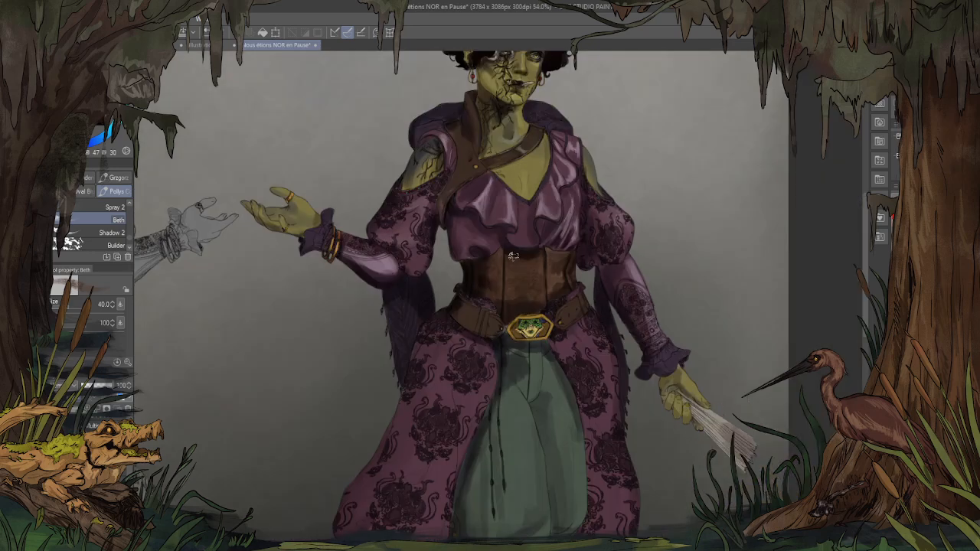
scroll(487, 249, "up", 8)
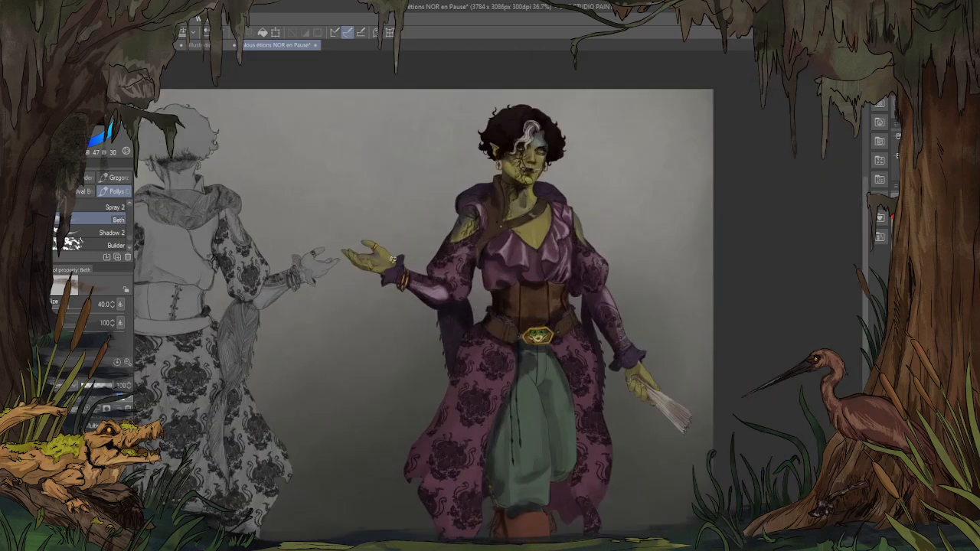
scroll(678, 287, "down", 2)
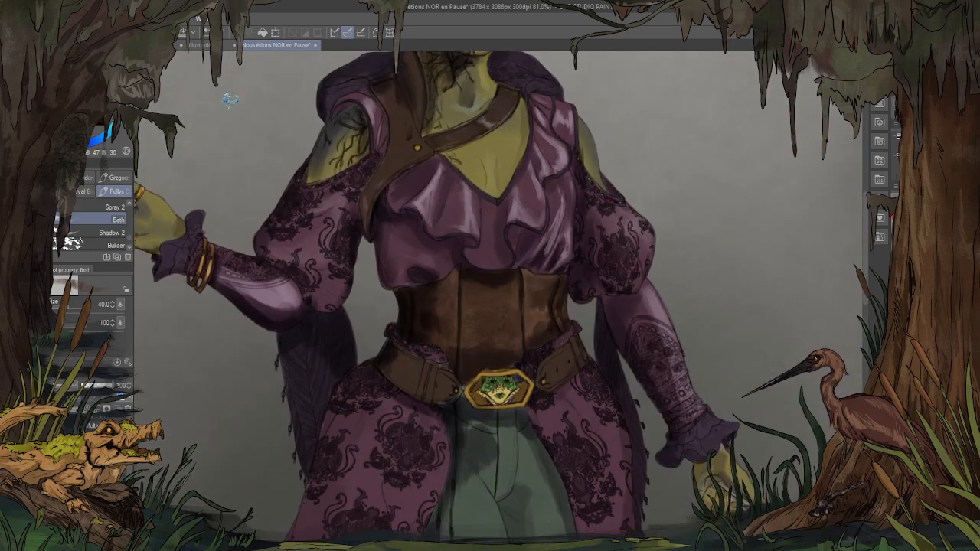
scroll(520, 283, "up", 4)
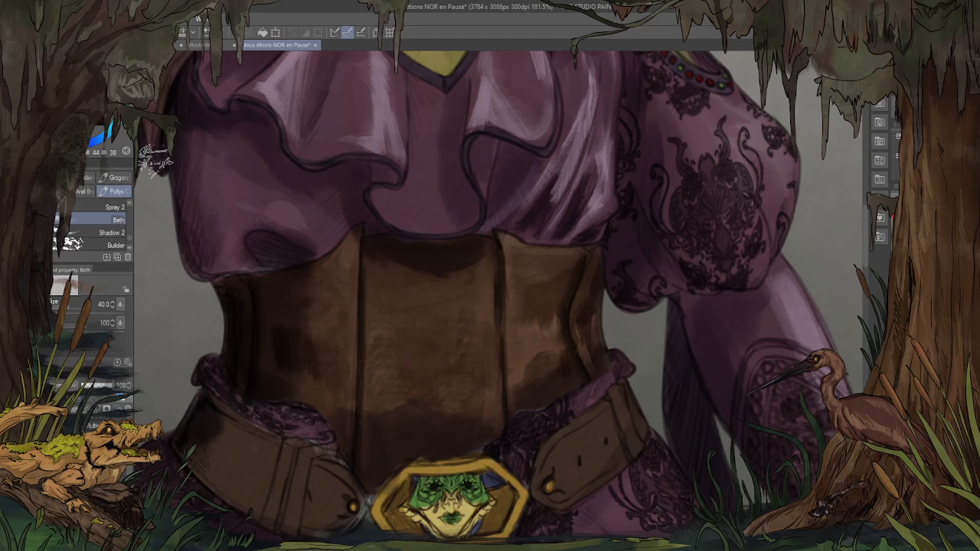
Step: Refine the corset's right seam with the Mostly Harmless brush, adding a thin light highlight down its outer edge at size 4
left_click(84, 193)
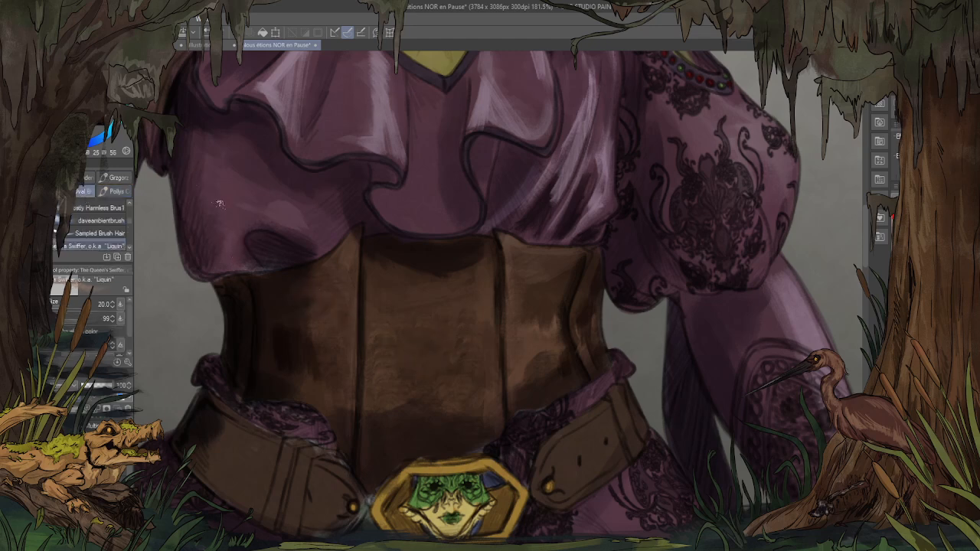
left_click(111, 208)
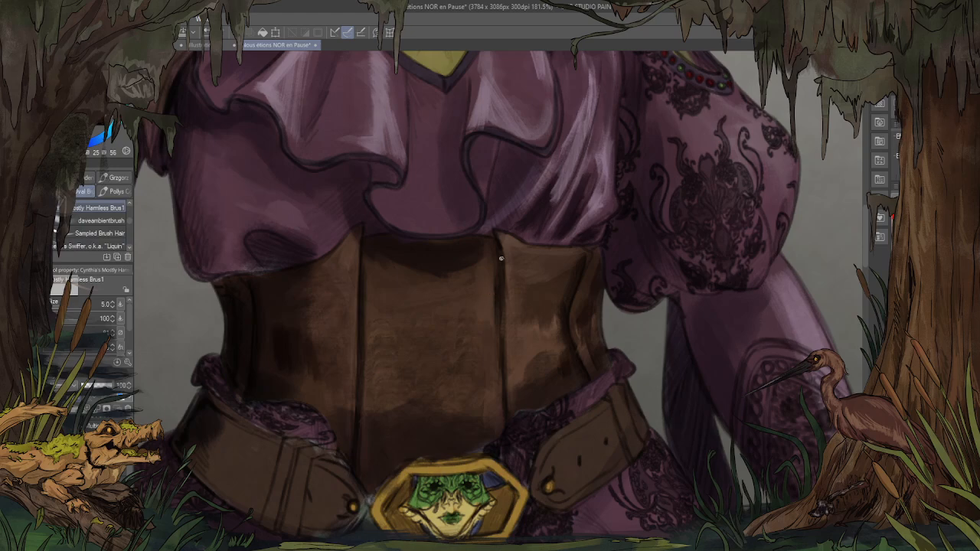
left_click_drag(499, 232, 504, 244)
left_click(507, 247, "alt")
key("bracketleft")
left_click_drag(512, 255, 510, 407)
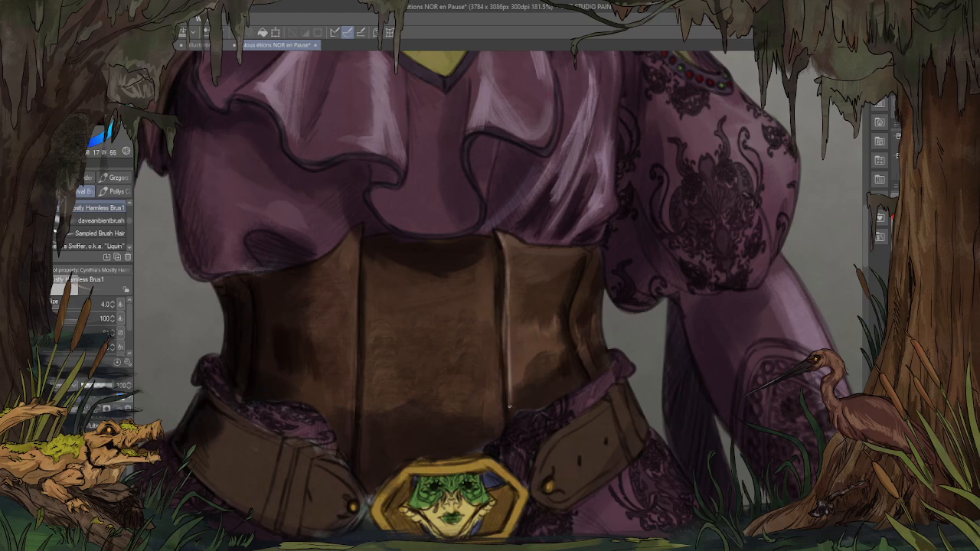
Step: Paint a thin light highlight along the outer edge of the corset's left seam
left_click_drag(498, 231, 563, 257)
key("ctrl+z")
mouse_move(350, 236)
left_mouse_down()
mouse_move(352, 263)
mouse_move(357, 239)
mouse_move(353, 346)
left_mouse_up()
key("ctrl+z")
left_click_drag(359, 294, 354, 414)
left_click_drag(357, 367, 354, 414)
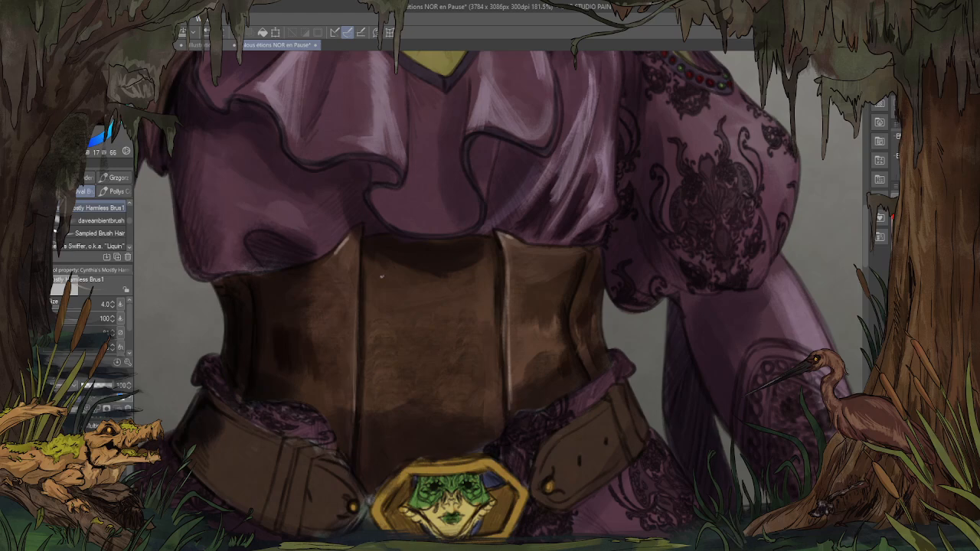
Step: Add thin light highlights along both side edges of the corset's central panel
left_click_drag(362, 251, 361, 340)
key("ctrl+z")
left_click_drag(364, 263, 363, 392)
left_click_drag(364, 354, 363, 420)
left_click_drag(496, 287, 499, 377)
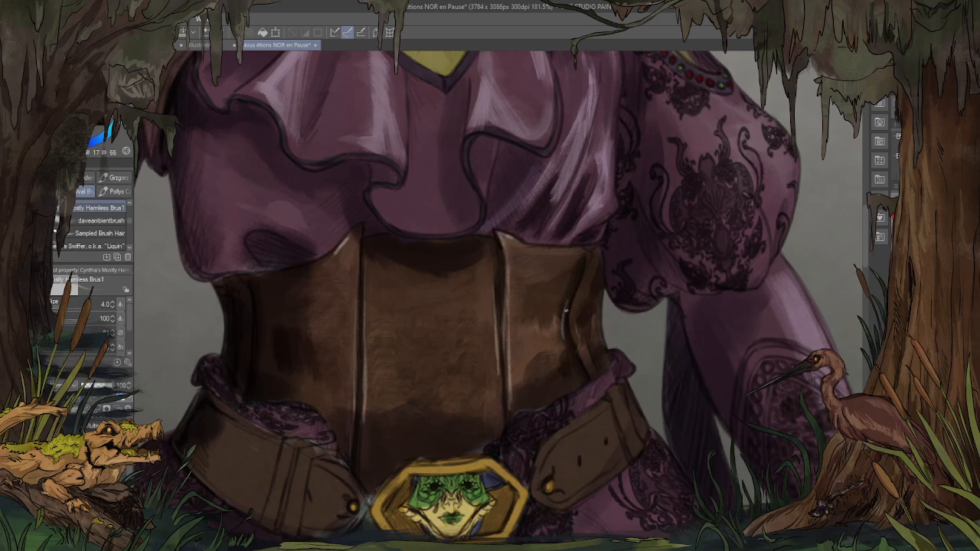
scroll(524, 276, "down", 3)
scroll(515, 263, "down", 4)
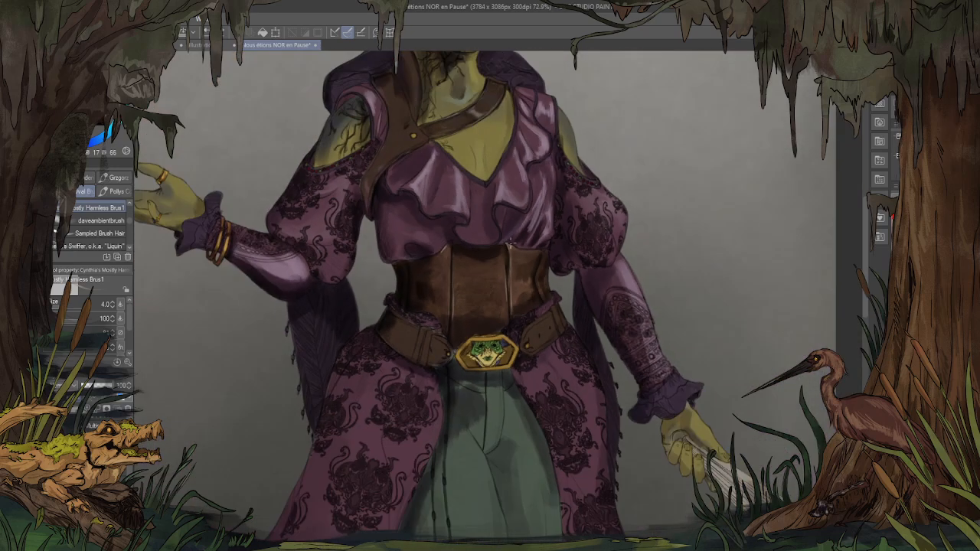
scroll(510, 243, "down", 4)
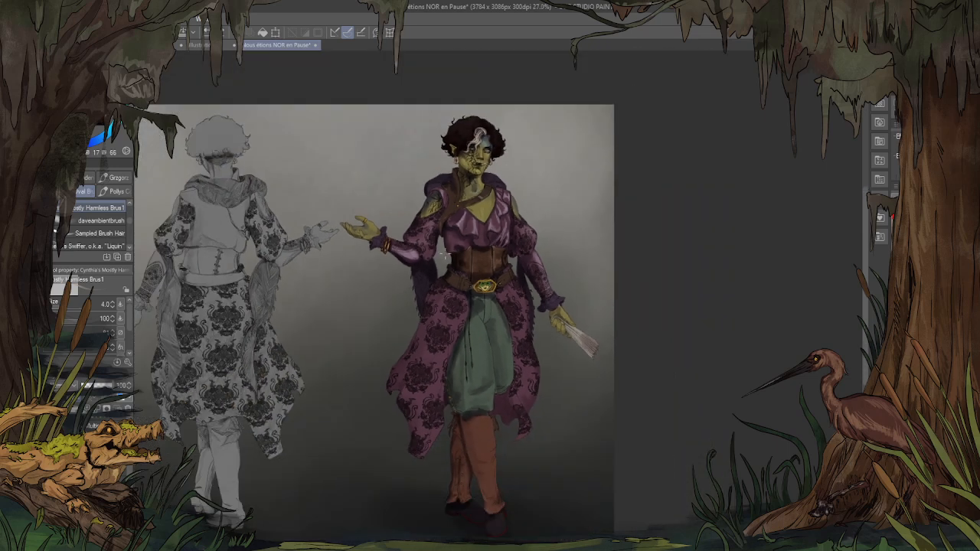
scroll(444, 257, "down", 1)
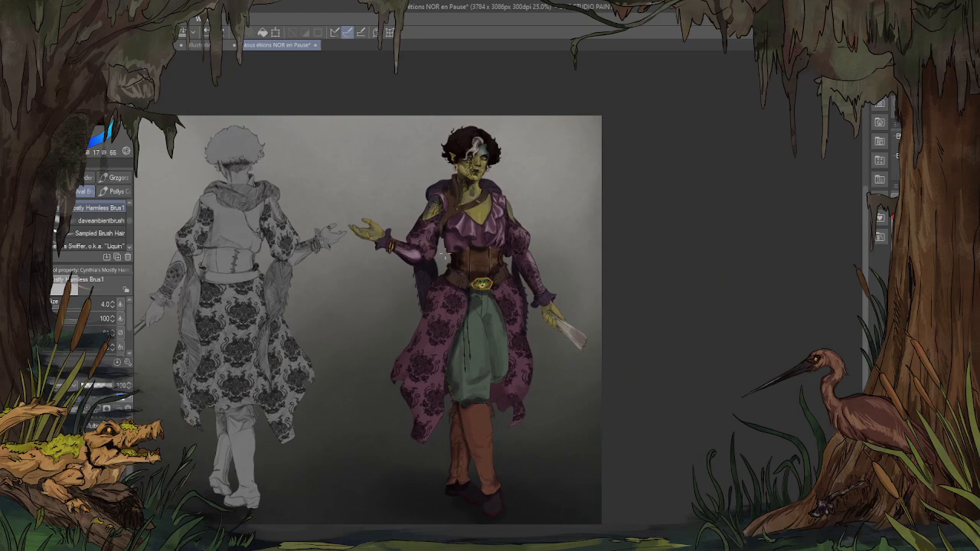
scroll(487, 242, "up", 4)
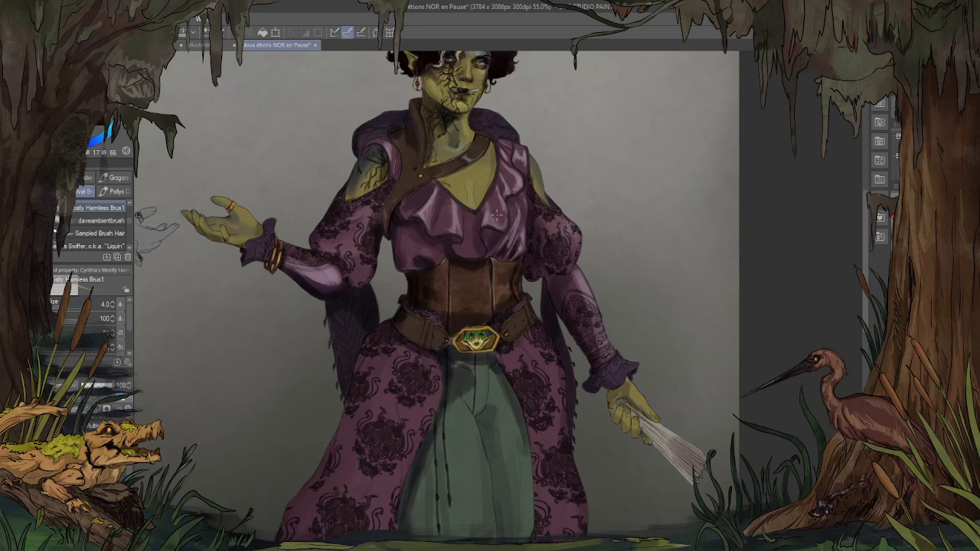
scroll(306, 206, "up", 3)
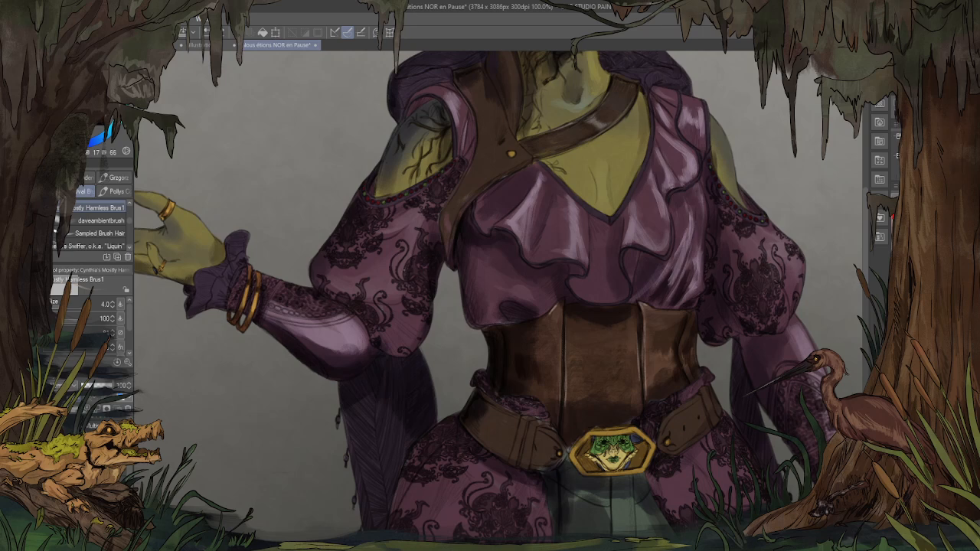
Step: Sample a light purple from the raised forearm and highlight the wrist ruffle's folds with the Swiffer "Liquin" brush at size 10
left_click(335, 339, "alt")
scroll(178, 292, "up", 4)
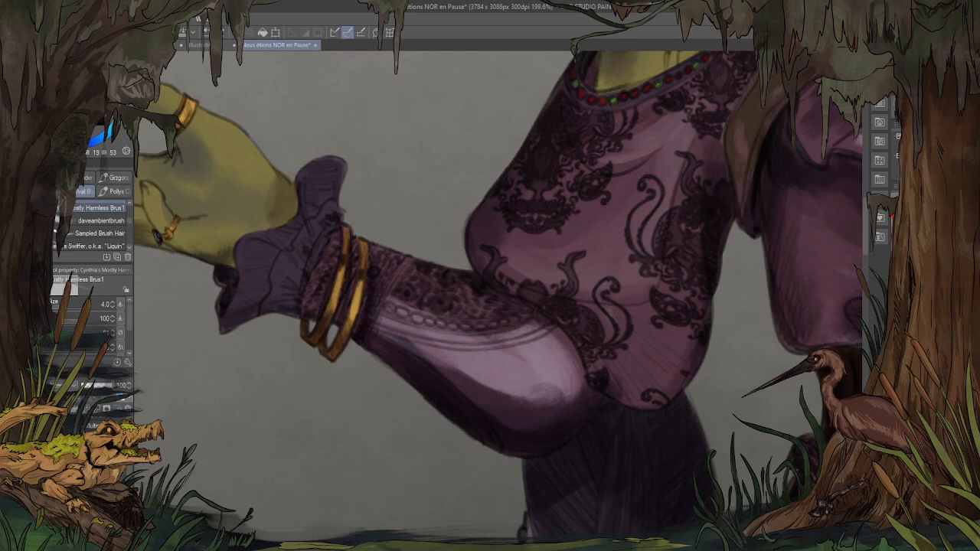
key("p")
key("b")
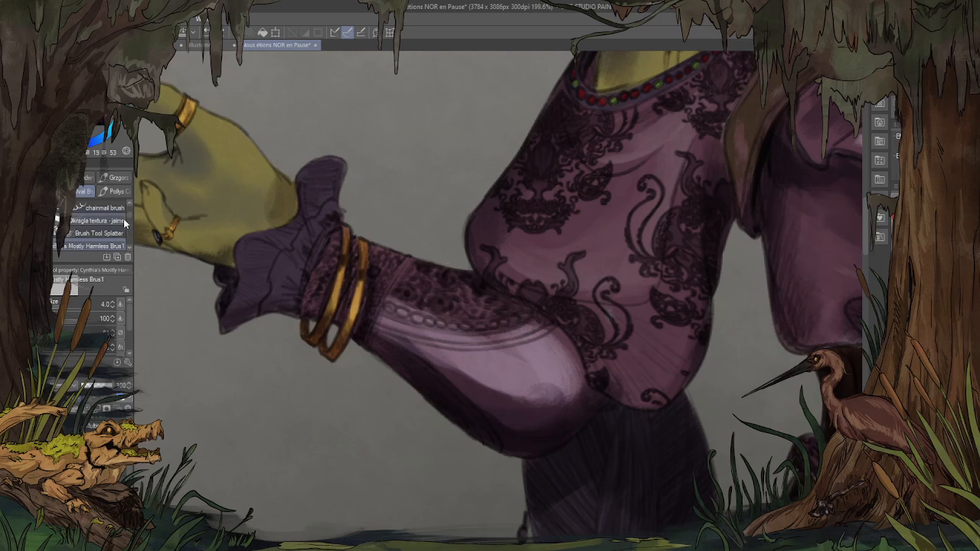
scroll(99, 226, "down", 3)
left_click(98, 236)
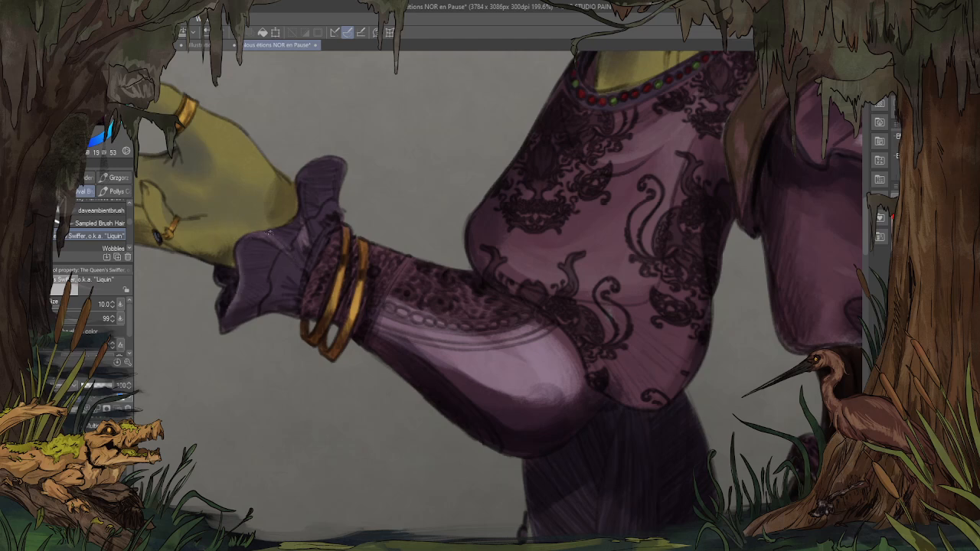
mouse_move(302, 198)
left_mouse_down()
mouse_move(321, 165)
mouse_move(342, 157)
left_mouse_up()
left_click_drag(336, 200, 328, 222)
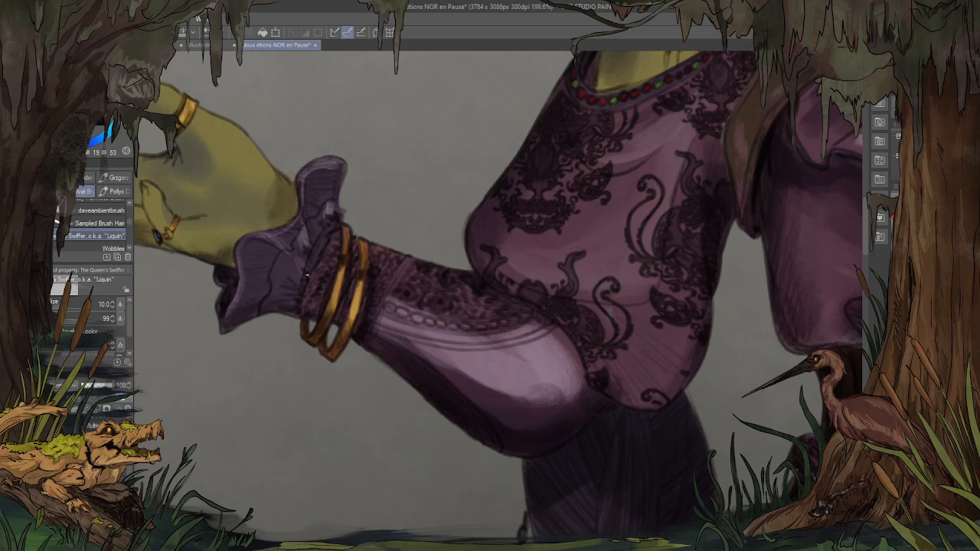
left_click_drag(290, 283, 299, 305)
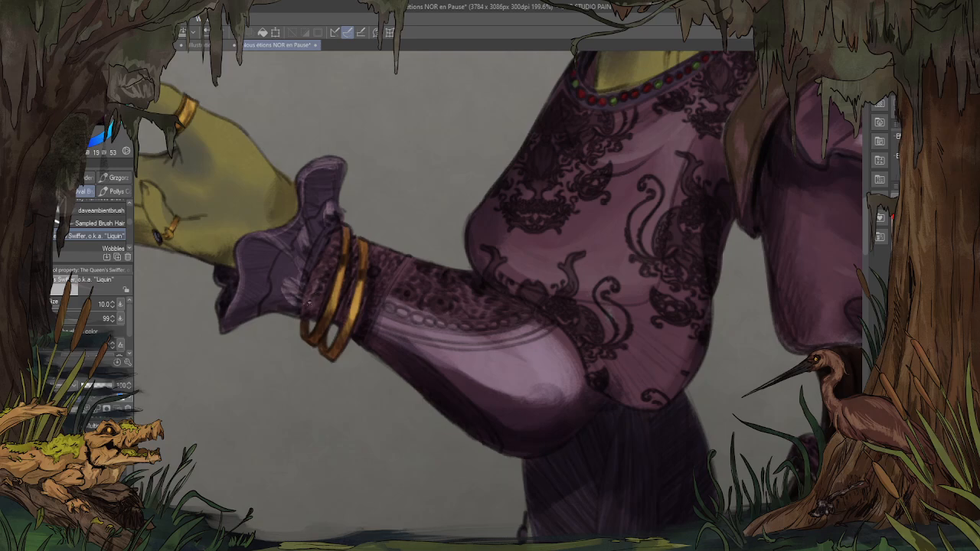
Step: Enlarge the Swiffer "Liquin" brush to size 30 and paint light highlights on the left puffed sleeve
scroll(421, 345, "down", 6)
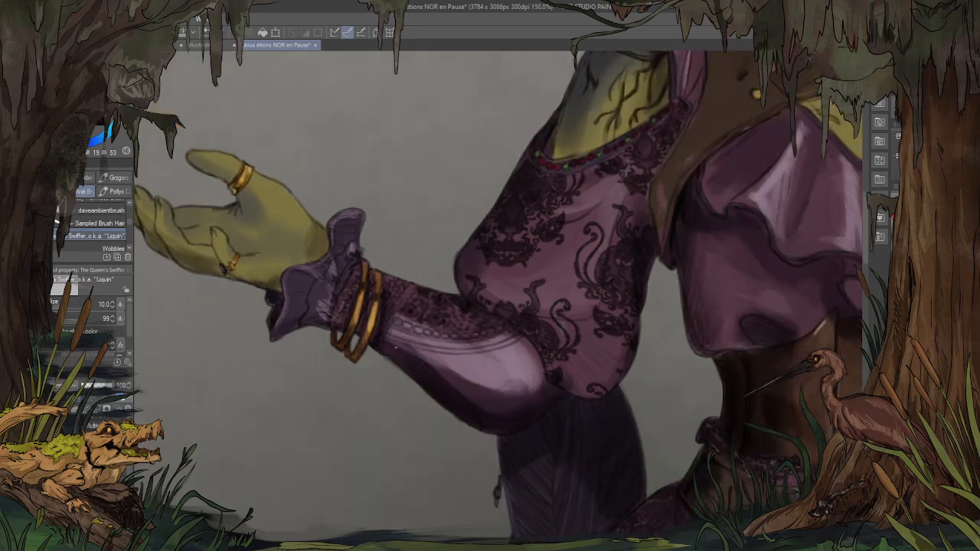
scroll(479, 350, "up", 3)
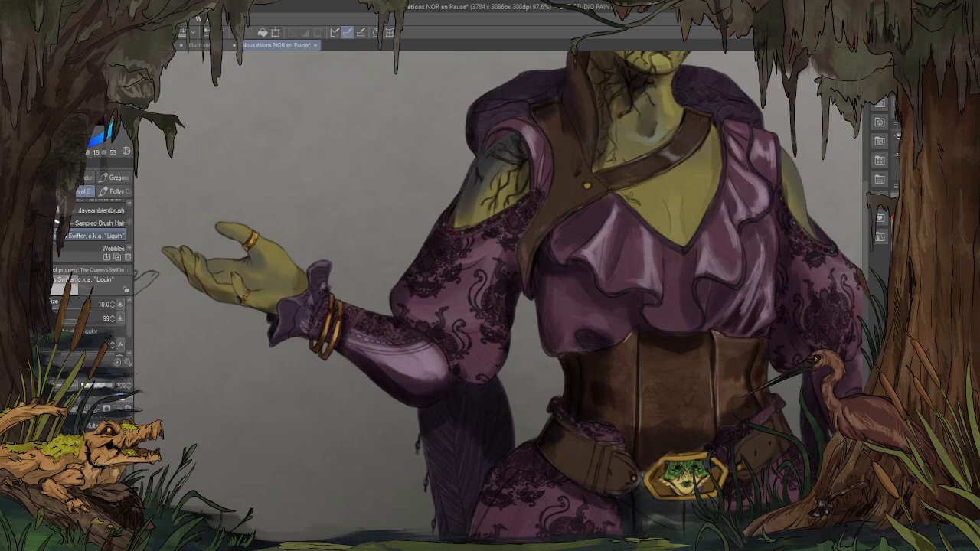
key("bracketright")
key("bracketright")
key("bracketright")
key("bracketright")
key("bracketright")
key("bracketright")
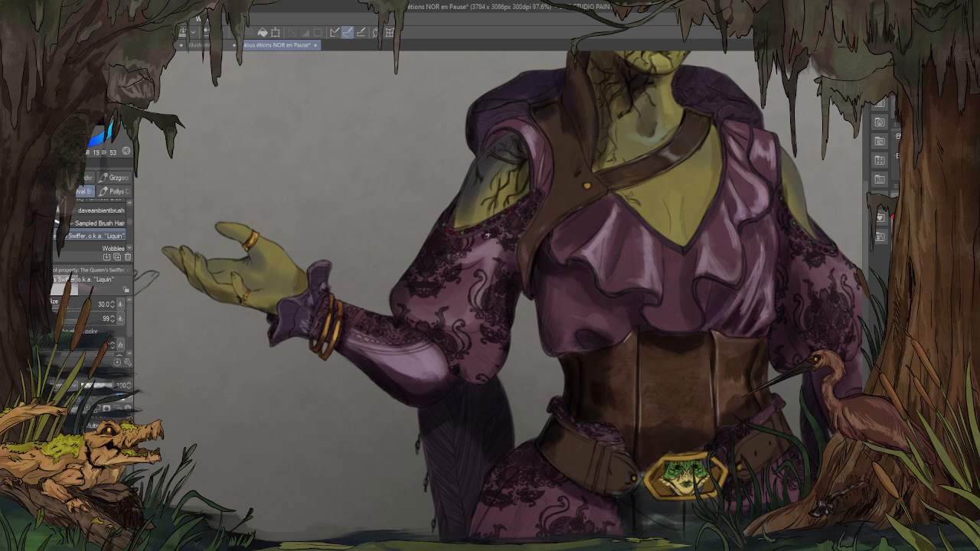
Step: Paint light purple highlights on the right puffed sleeve and touch up the left part of the chest ruffle
left_click_drag(722, 201, 529, 243)
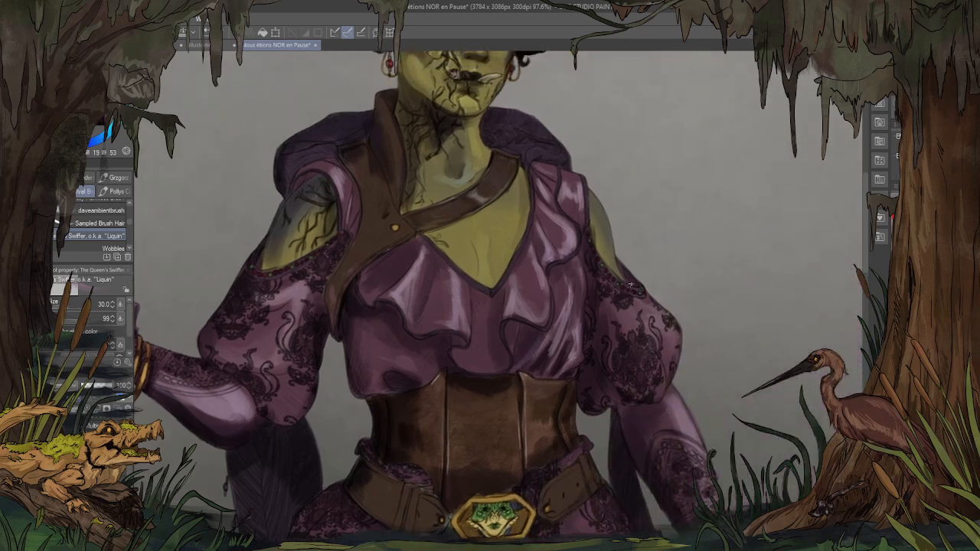
mouse_move(624, 311)
left_mouse_down()
mouse_move(642, 345)
mouse_move(657, 321)
mouse_move(650, 306)
mouse_move(673, 318)
mouse_move(666, 376)
left_mouse_up()
left_click_drag(633, 311, 629, 320)
left_click_drag(605, 283, 630, 316)
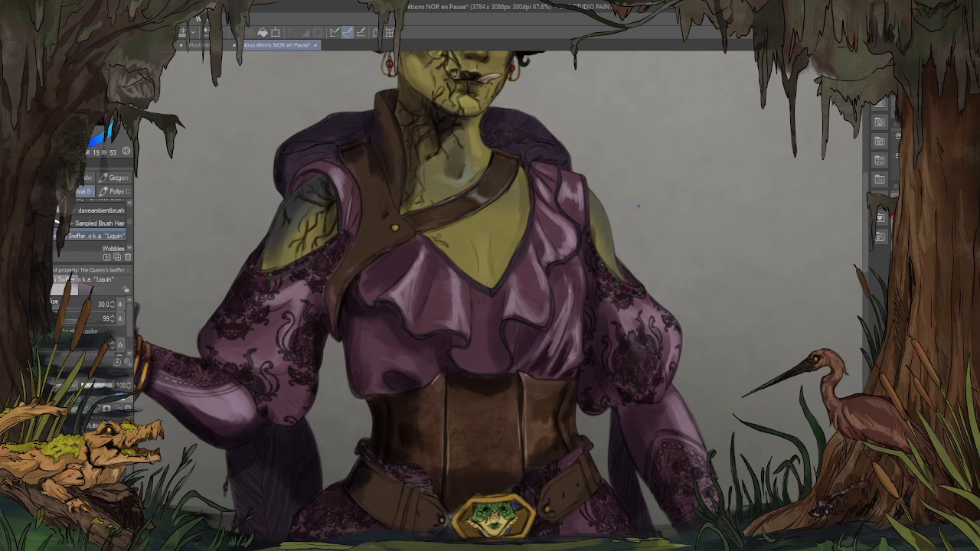
scroll(380, 165, "up", 1)
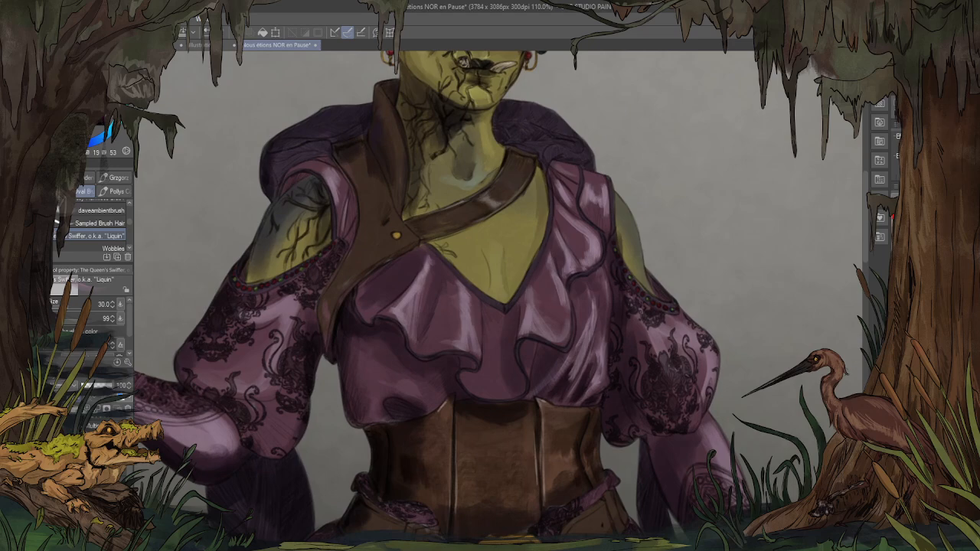
left_click_drag(363, 314, 395, 268)
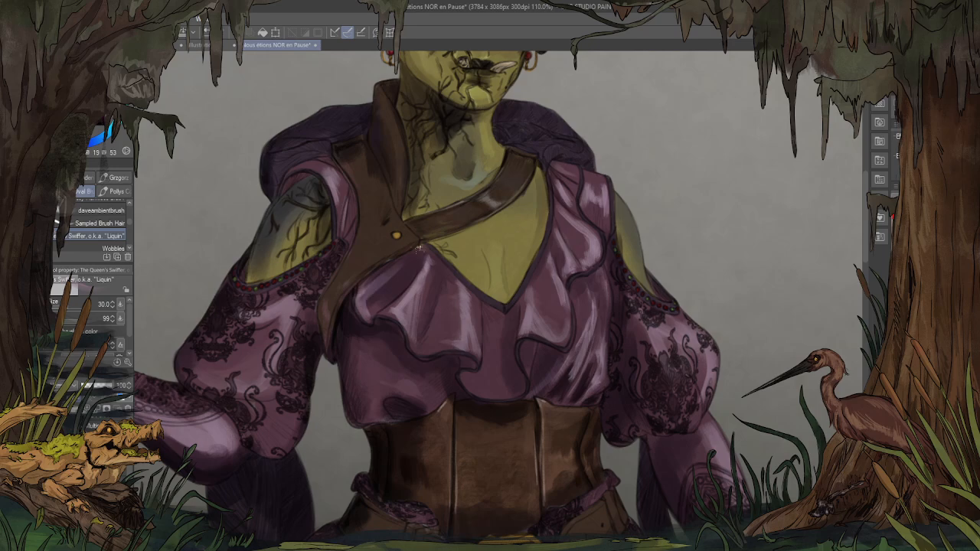
Step: Hide the dark damask pattern on the puffed sleeves and coat skirt, and set the brush size to 60
scroll(383, 254, "down", 5)
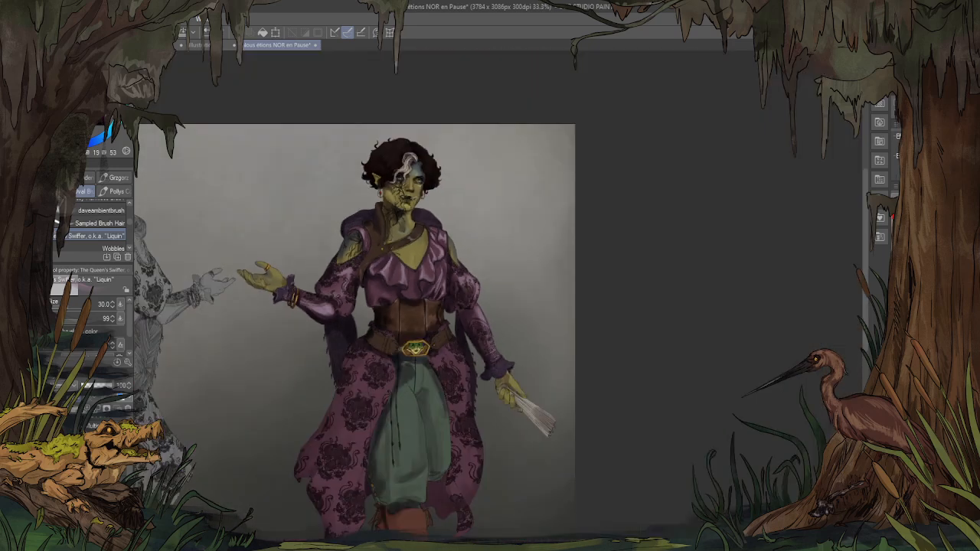
scroll(417, 325, "up", 2)
scroll(408, 154, "down", 4)
scroll(413, 184, "up", 3)
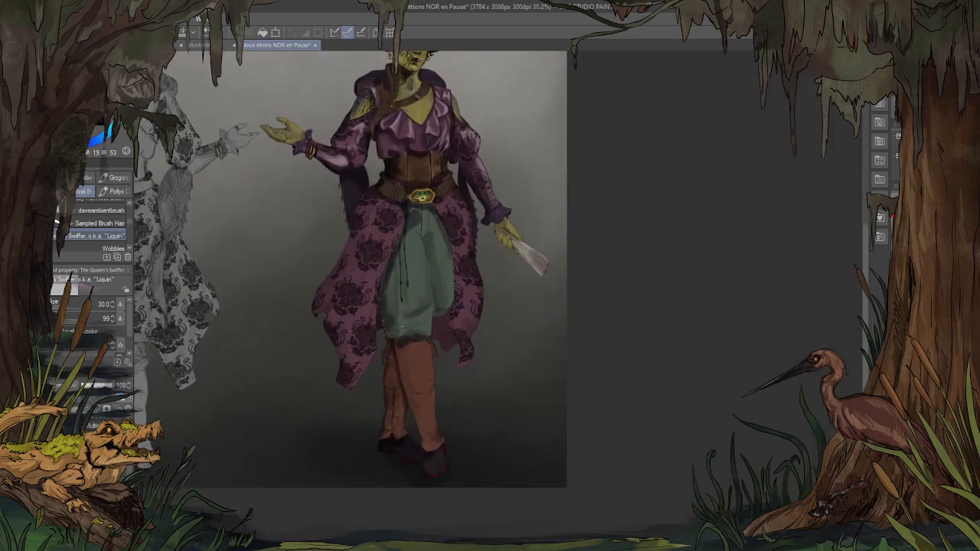
scroll(412, 183, "up", 1)
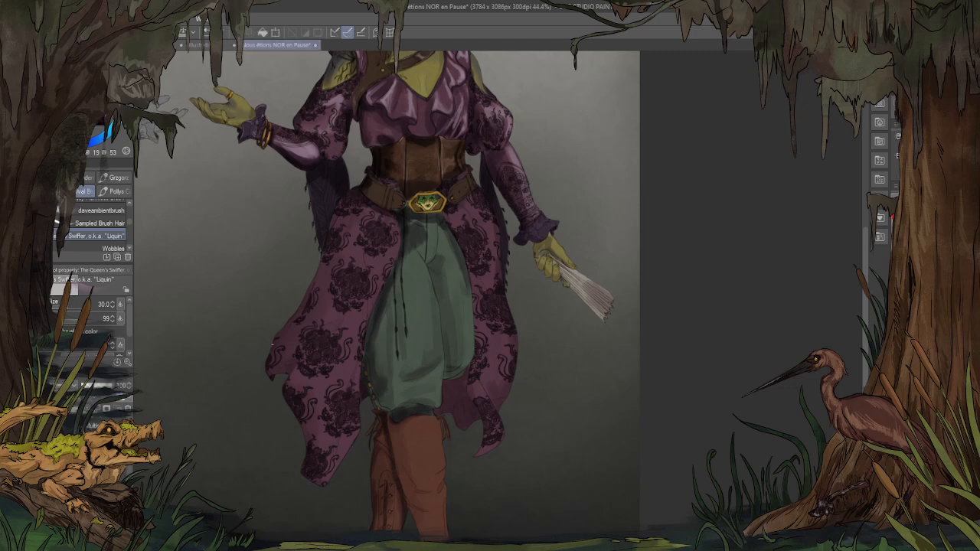
scroll(307, 326, "up", 2)
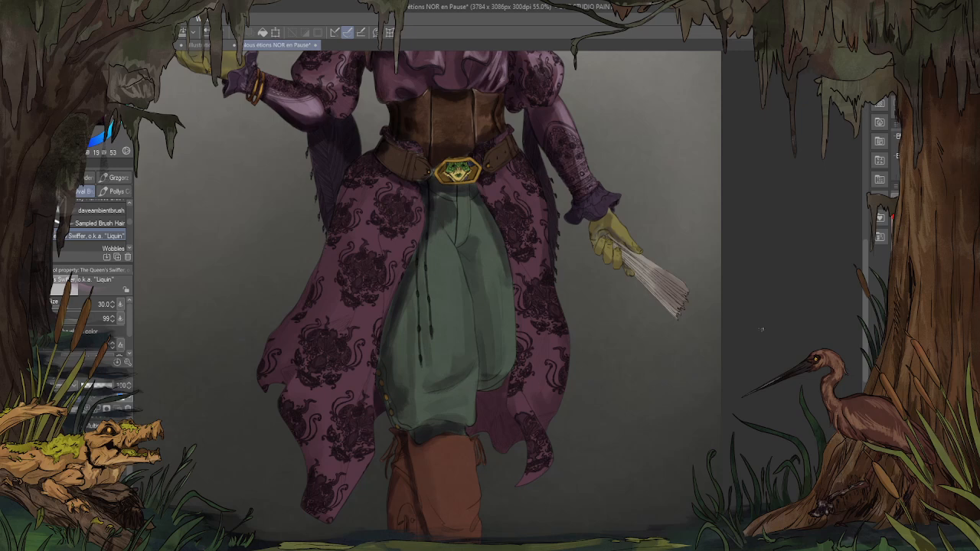
key("bracketright")
key("bracketright")
key("bracketright")
key("ctrl+z")
key("ctrl+z")
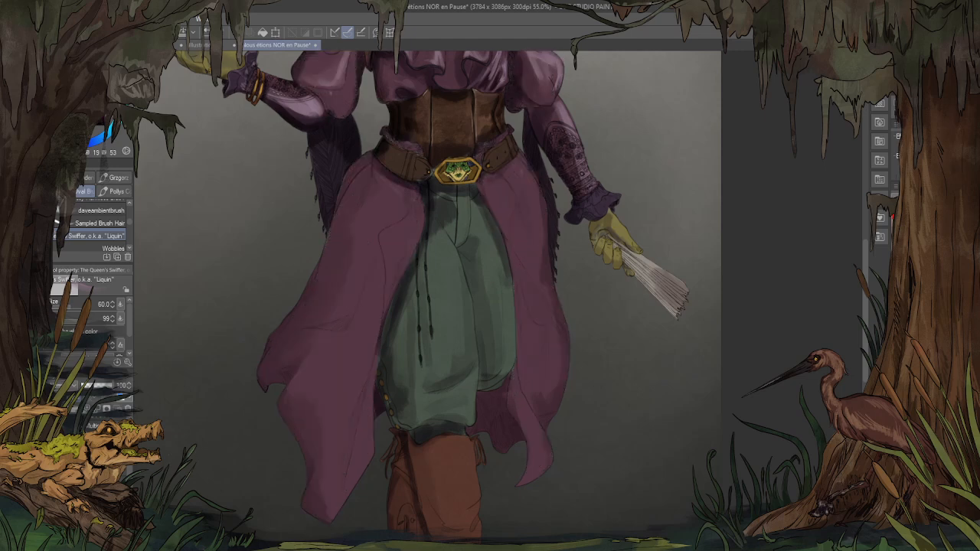
left_click_drag(520, 293, 542, 332)
key("bracketleft")
key("bracketleft")
key("bracketleft")
key("bracketleft")
key("ctrl+z")
left_click_drag(527, 305, 542, 333)
key("bracketright")
key("bracketright")
key("ctrl+z")
Step: Paint and blend light purple highlights on the right coat panel below the belt with the brush at size 40, resampling nearby purples
mouse_move(494, 194)
left_mouse_down()
mouse_move(504, 226)
mouse_move(513, 200)
mouse_move(511, 230)
mouse_move(543, 285)
mouse_move(543, 241)
left_mouse_up()
left_click(529, 243, "alt")
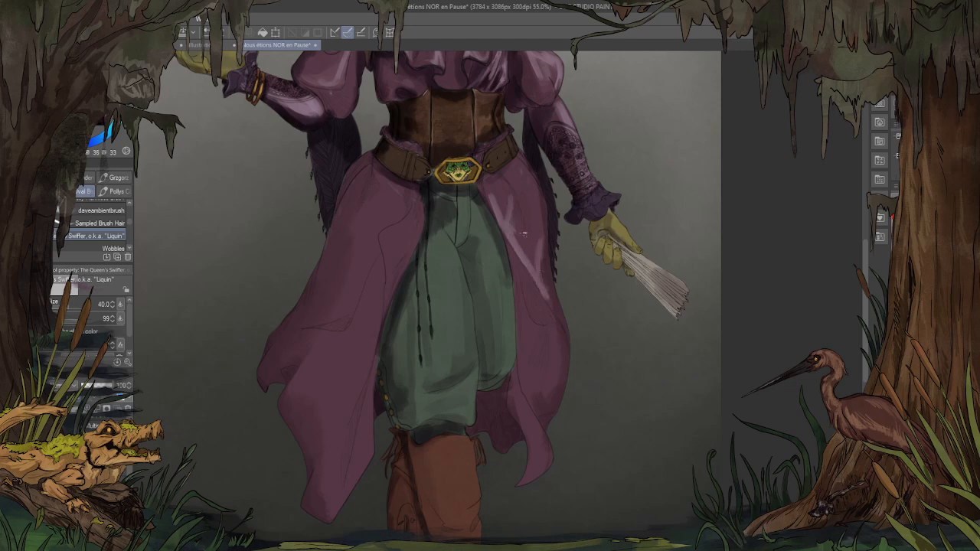
left_click(510, 213, "alt")
mouse_move(508, 185)
left_mouse_down()
mouse_move(521, 190)
mouse_move(520, 172)
mouse_move(534, 193)
mouse_move(523, 178)
mouse_move(501, 208)
left_mouse_up()
left_click(530, 193, "alt")
left_click(536, 202, "alt")
left_click(523, 178, "alt")
left_click(499, 188, "alt")
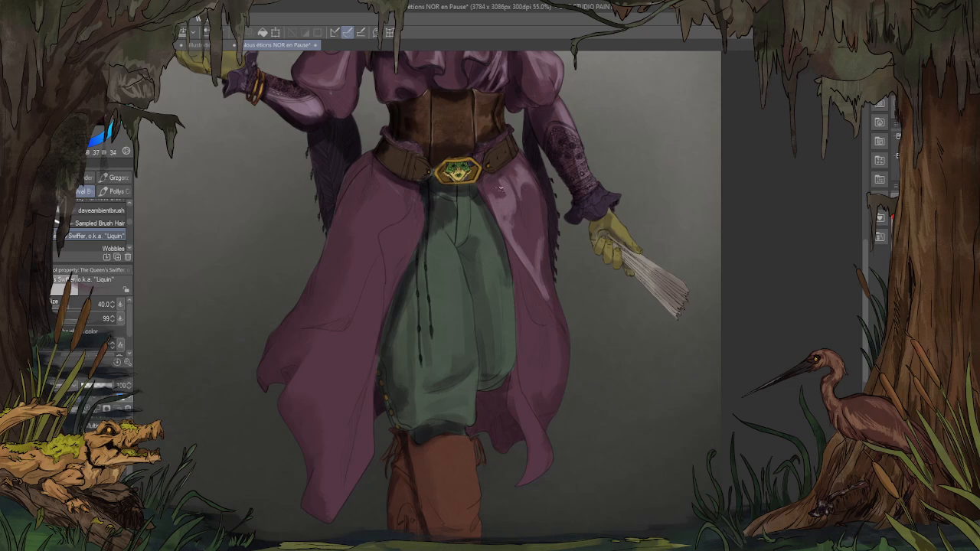
Step: Paint light purple fold highlights down the left coat panel, from below the belt to the hem
left_click(497, 205, "alt")
left_click_drag(414, 213, 383, 249)
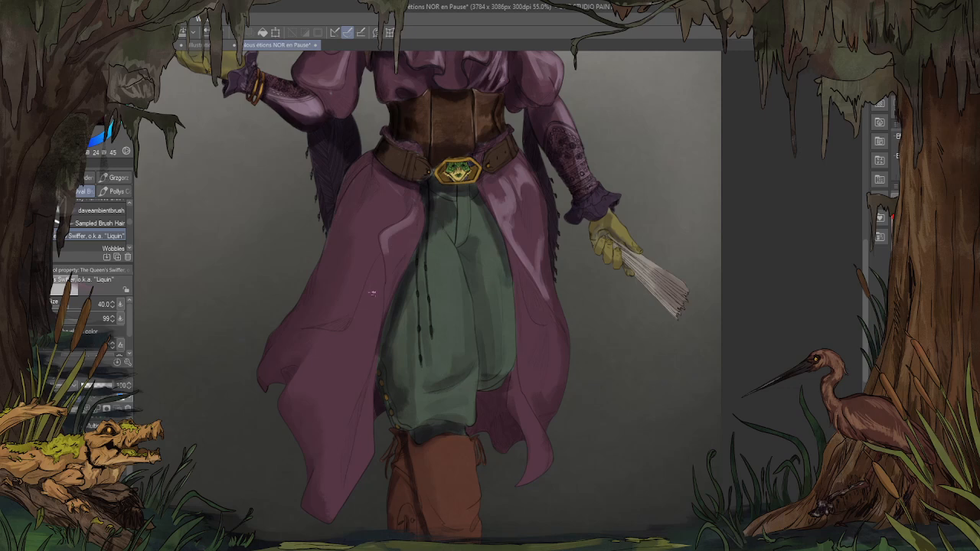
mouse_move(378, 272)
left_mouse_down()
mouse_move(338, 333)
mouse_move(314, 329)
mouse_move(329, 329)
mouse_move(291, 394)
mouse_move(341, 268)
mouse_move(320, 361)
mouse_move(314, 412)
left_mouse_up()
left_click_drag(316, 377, 302, 429)
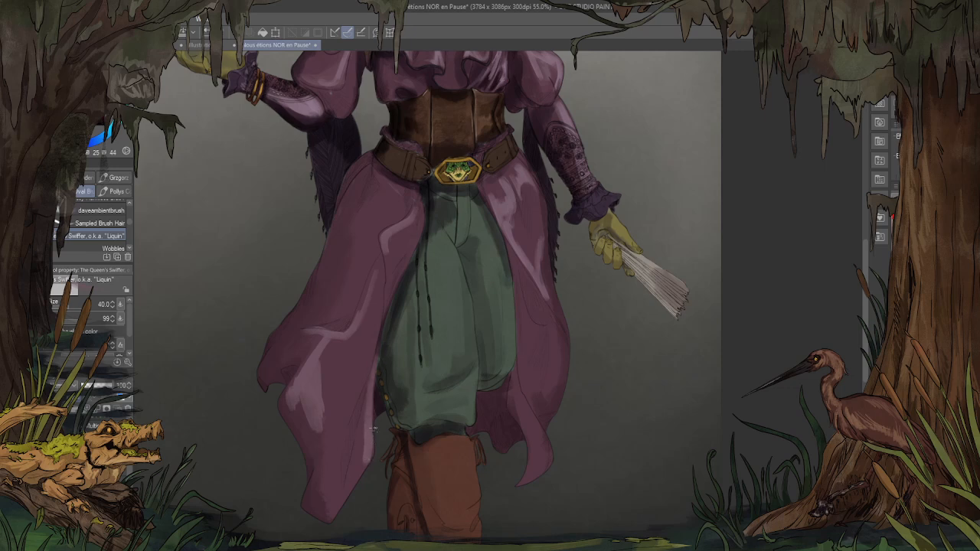
left_click_drag(369, 458, 331, 517)
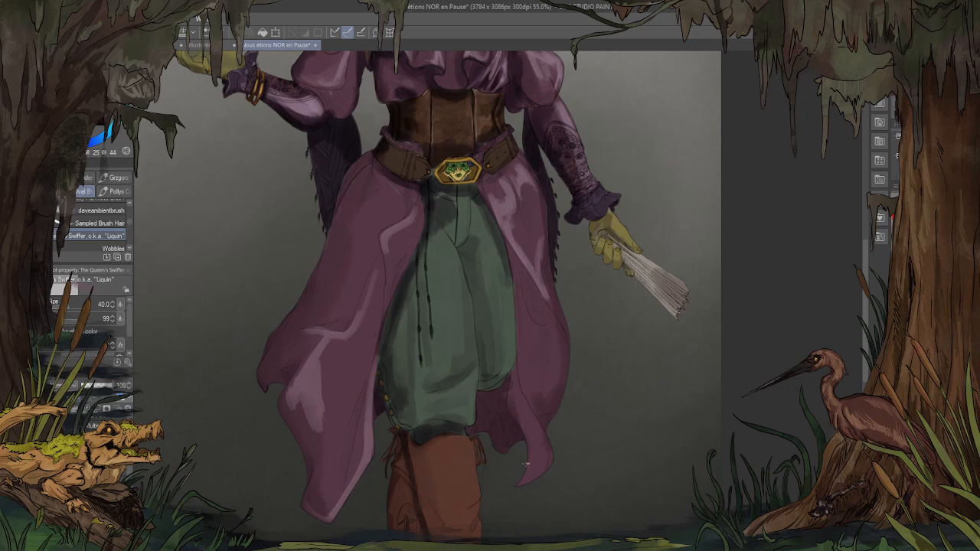
Step: Paint light purple highlights on the pointed hem and inner folds of the right coat panel
mouse_move(525, 483)
left_mouse_down()
mouse_move(538, 462)
mouse_move(522, 375)
mouse_move(537, 450)
left_mouse_up()
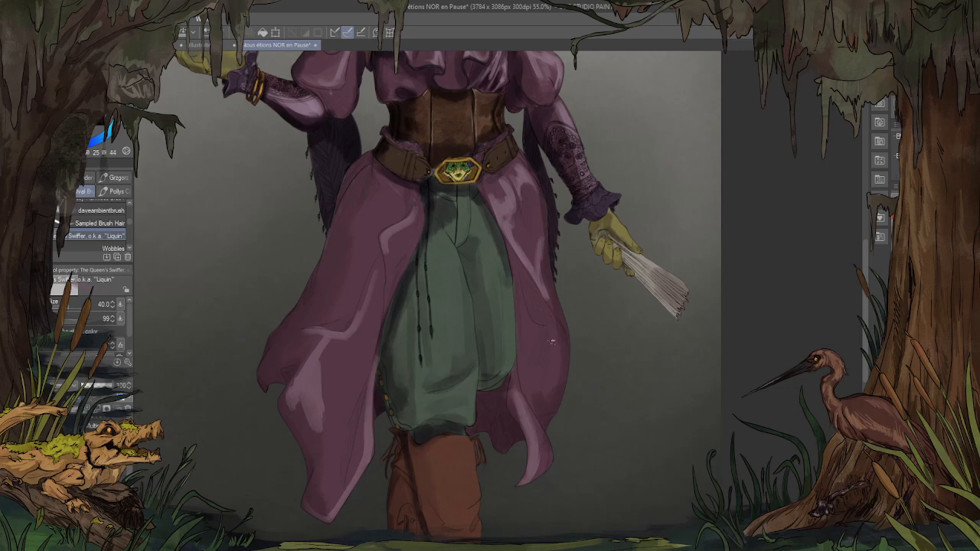
mouse_move(552, 340)
left_mouse_down()
mouse_move(527, 307)
mouse_move(523, 366)
mouse_move(523, 284)
left_mouse_up()
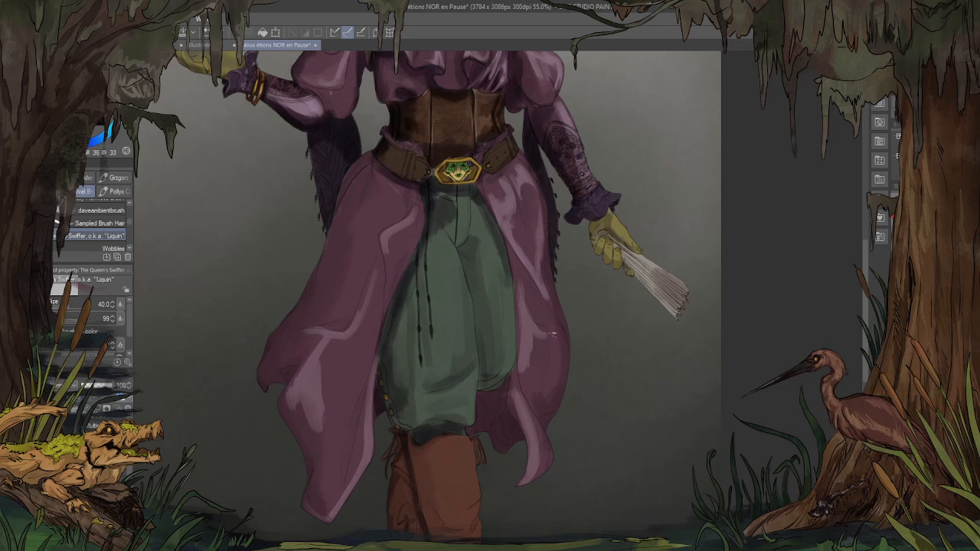
left_click_drag(534, 351, 528, 370)
Step: Highlight the upper left coat panel, using daveambientbrush at size 80 and the "Liquin" brush at size 25
mouse_move(363, 232)
left_mouse_down()
mouse_move(372, 196)
mouse_move(359, 223)
mouse_move(365, 265)
mouse_move(368, 181)
mouse_move(373, 237)
mouse_move(379, 198)
mouse_move(344, 209)
mouse_move(357, 243)
left_mouse_up()
left_click(99, 209)
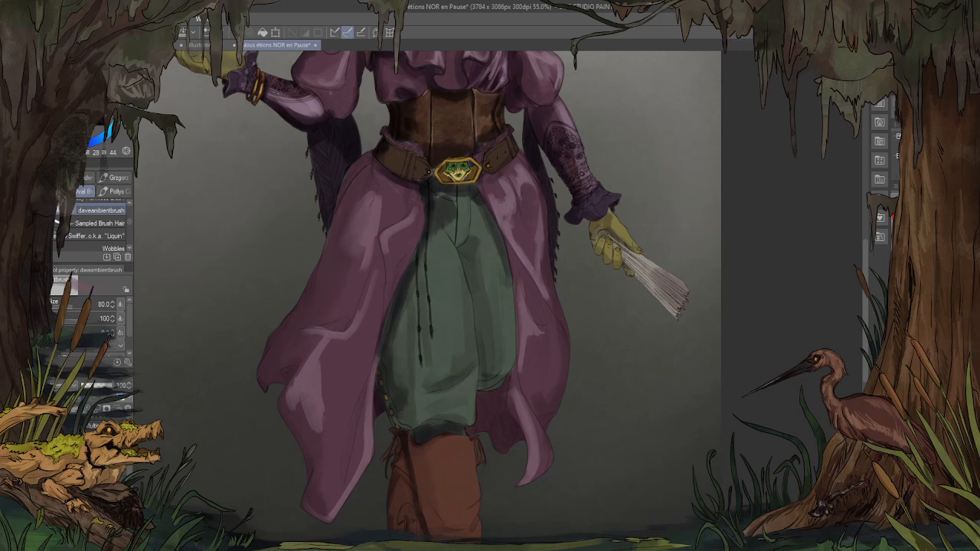
left_click_drag(360, 193, 351, 216)
left_click(361, 250, "alt")
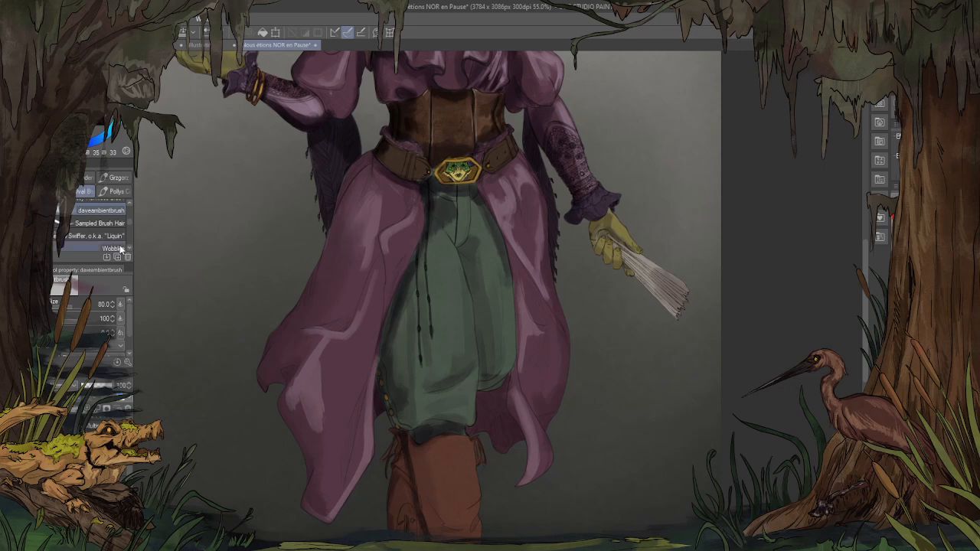
left_click(96, 236)
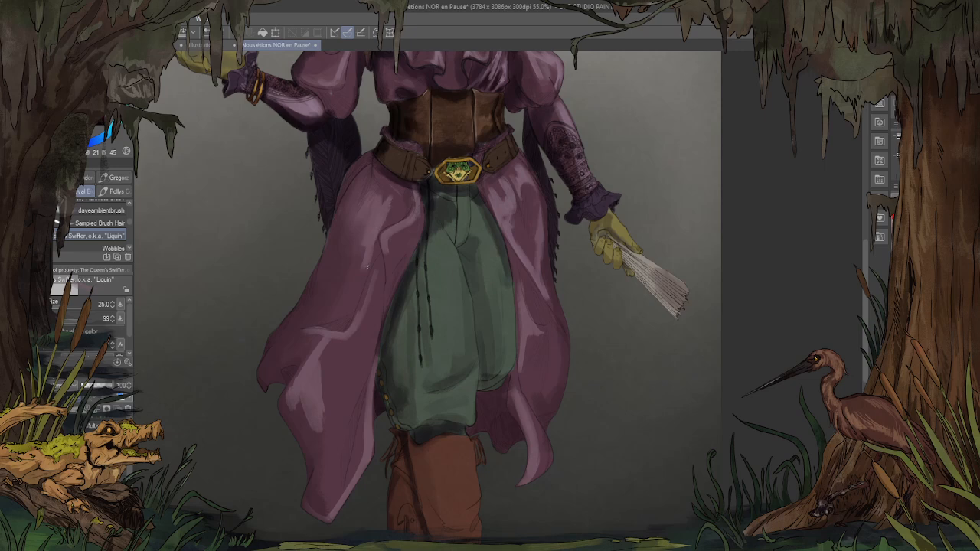
mouse_move(350, 224)
left_mouse_down()
mouse_move(354, 188)
mouse_move(337, 219)
left_mouse_up()
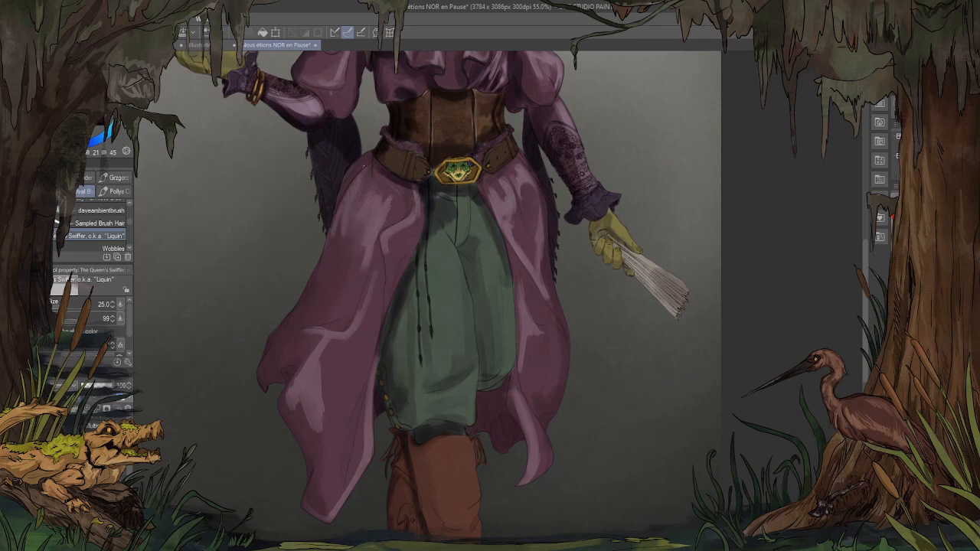
left_click_drag(359, 167, 343, 198)
Step: Highlight the lower fold of the right coat panel and, with the brush at size 50, the lower left coat panel
mouse_move(538, 329)
left_mouse_down()
mouse_move(560, 365)
mouse_move(560, 333)
mouse_move(547, 377)
mouse_move(565, 345)
mouse_move(545, 394)
left_mouse_up()
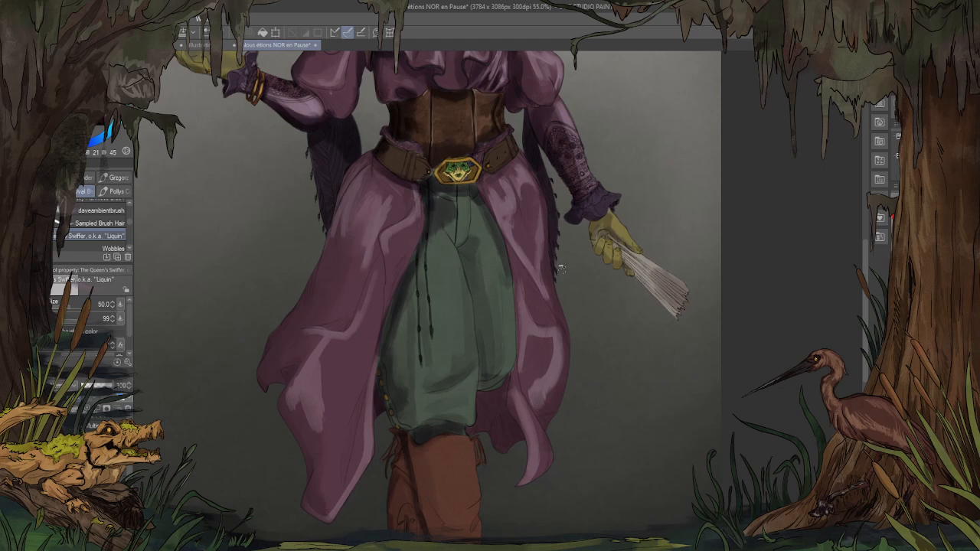
left_click_drag(635, 216, 637, 272)
left_click_drag(451, 417, 517, 341)
left_click_drag(361, 376, 365, 375)
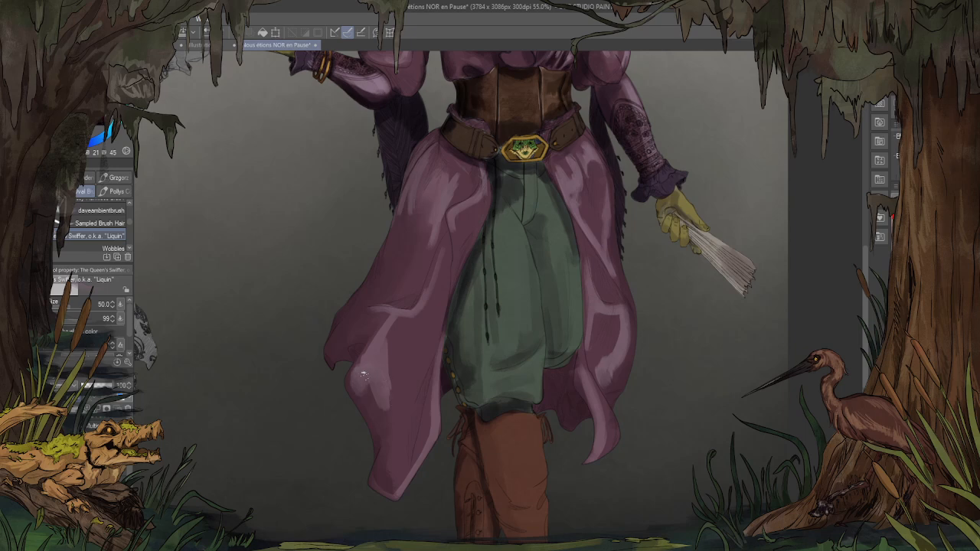
Step: Shade the flared outer fold of the left coat panel with dark purple, sampling nearby tones to blend it
left_click_drag(365, 320, 359, 319)
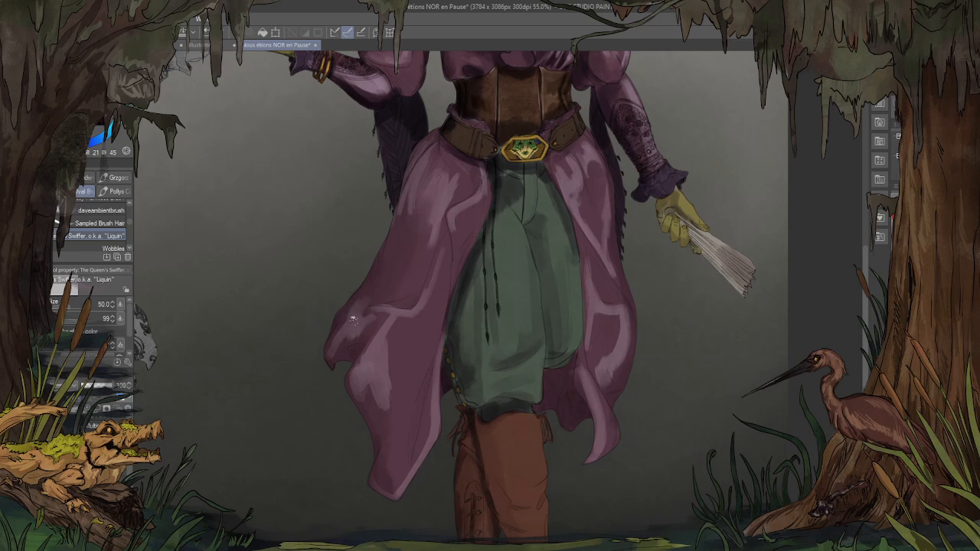
left_click(376, 281, "alt")
left_click_drag(369, 300, 357, 308)
left_click(349, 323, "alt")
left_click(356, 303, "alt")
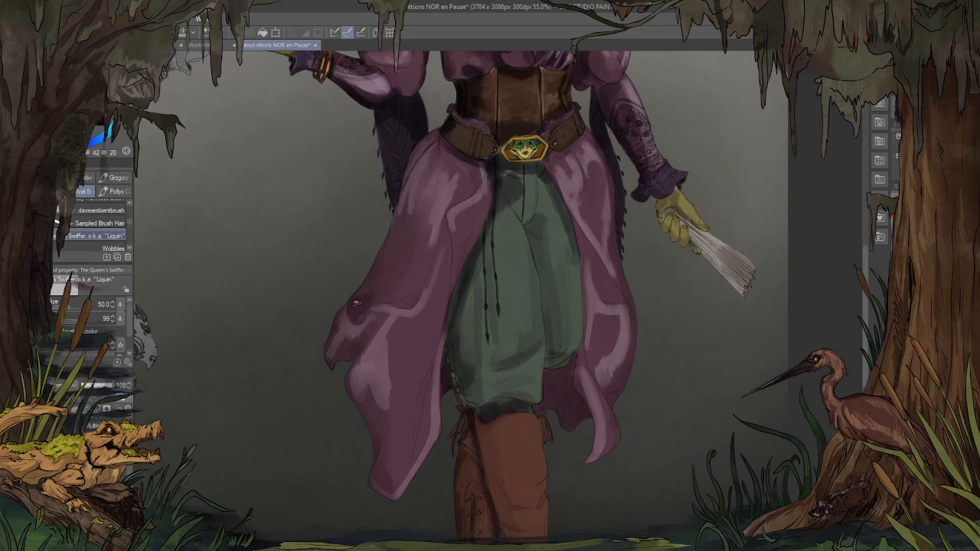
left_click(337, 353, "alt")
left_click(349, 332, "alt")
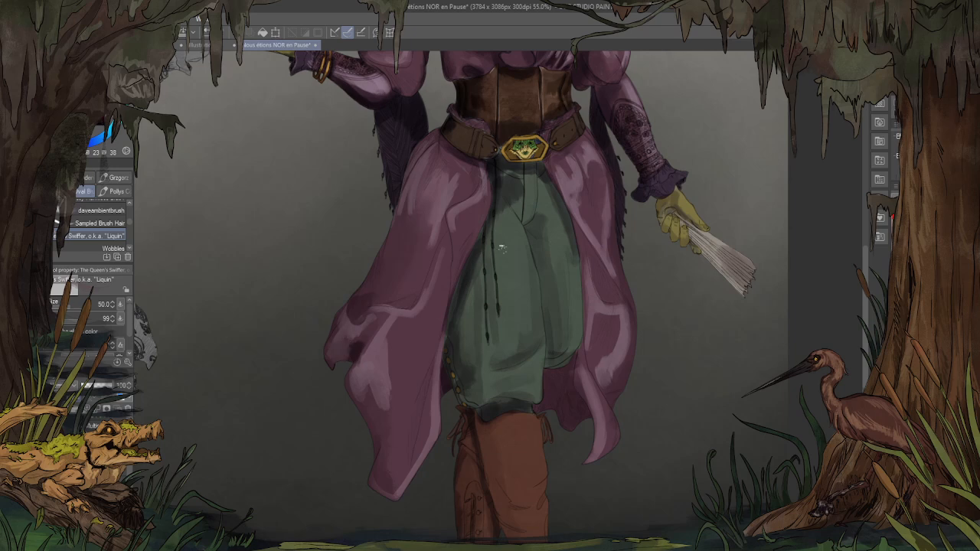
Step: Paint lighter purple folds along the lower part and front edge of the left coat panel, resampling nearby colors
mouse_move(387, 383)
left_mouse_down()
mouse_move(406, 449)
mouse_move(392, 469)
mouse_move(411, 456)
left_mouse_up()
left_click(437, 411, "alt")
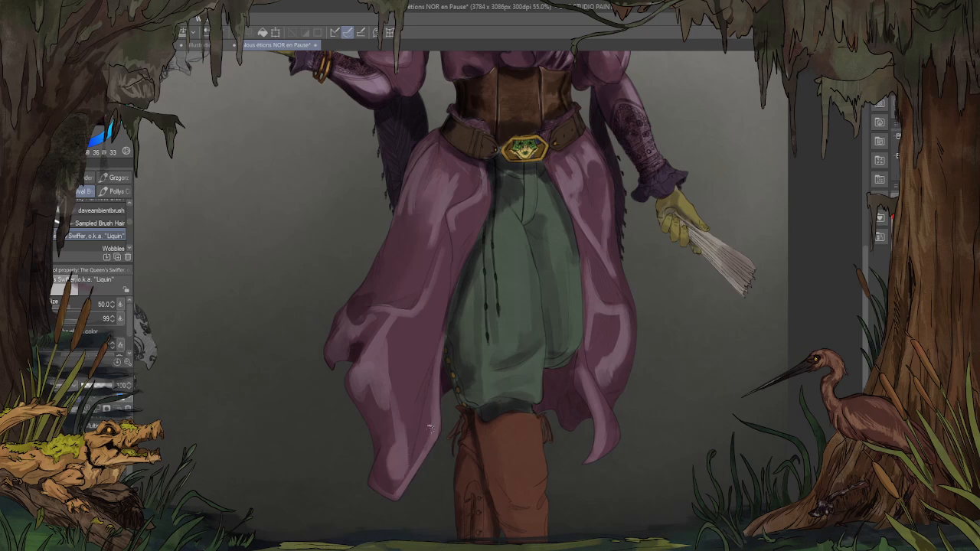
left_click(442, 426, "alt")
left_click_drag(426, 446, 436, 398)
mouse_move(442, 337)
left_mouse_down()
mouse_move(417, 382)
mouse_move(448, 265)
left_mouse_up()
mouse_move(385, 348)
left_mouse_down()
mouse_move(392, 329)
mouse_move(396, 404)
mouse_move(401, 392)
mouse_move(410, 429)
mouse_move(415, 414)
mouse_move(411, 460)
left_mouse_up()
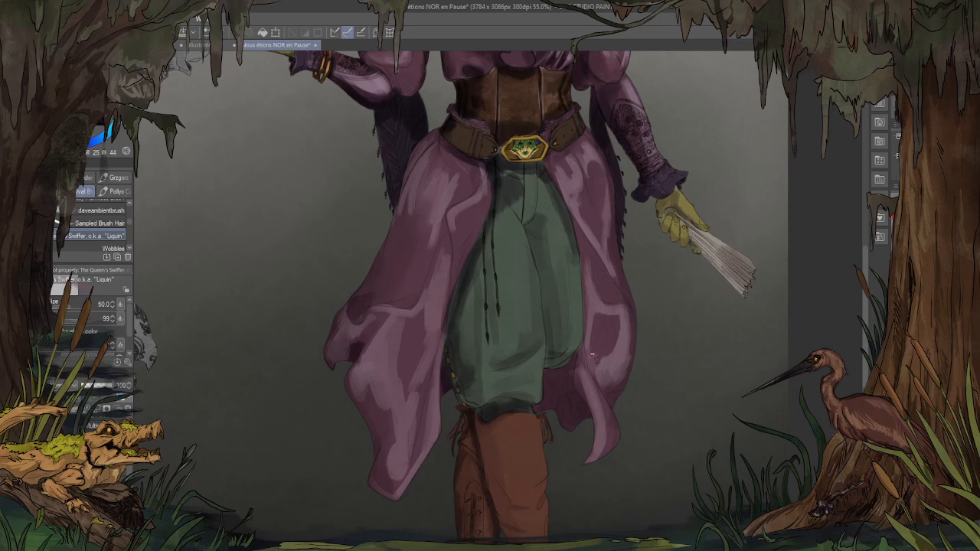
Step: Extend the light purple highlights down the outer side of the left coat panel toward its flared fold
left_click_drag(649, 204, 617, 292)
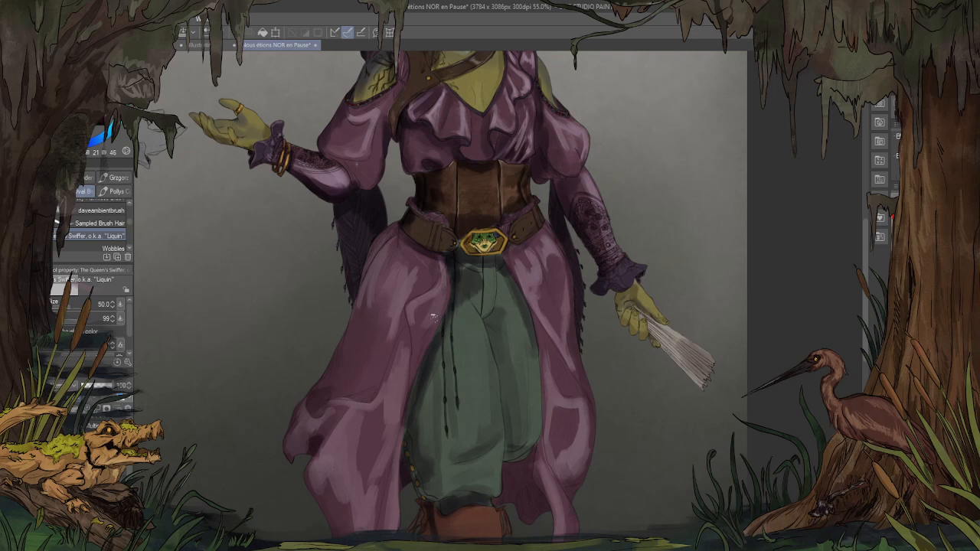
left_click_drag(380, 347, 470, 295)
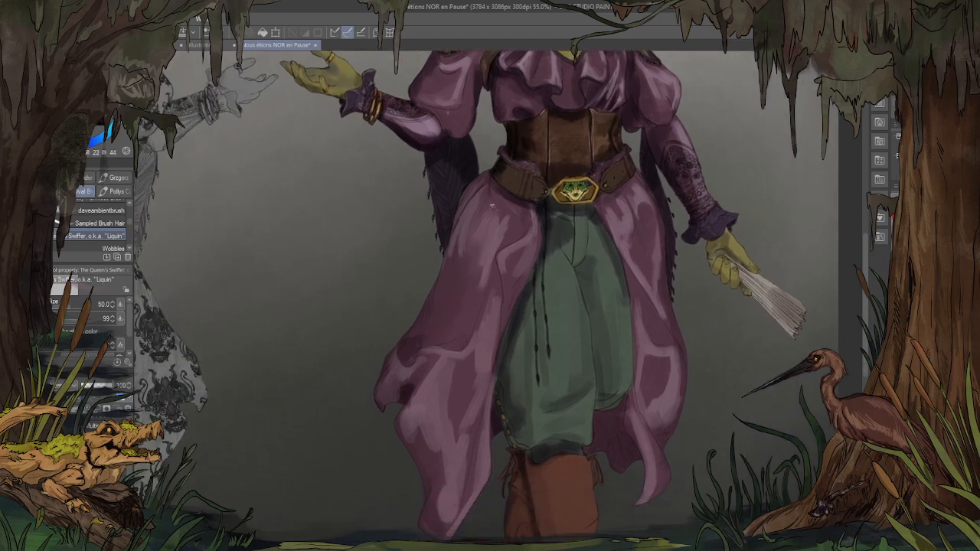
left_click_drag(481, 245, 440, 338)
left_click_drag(468, 305, 461, 334)
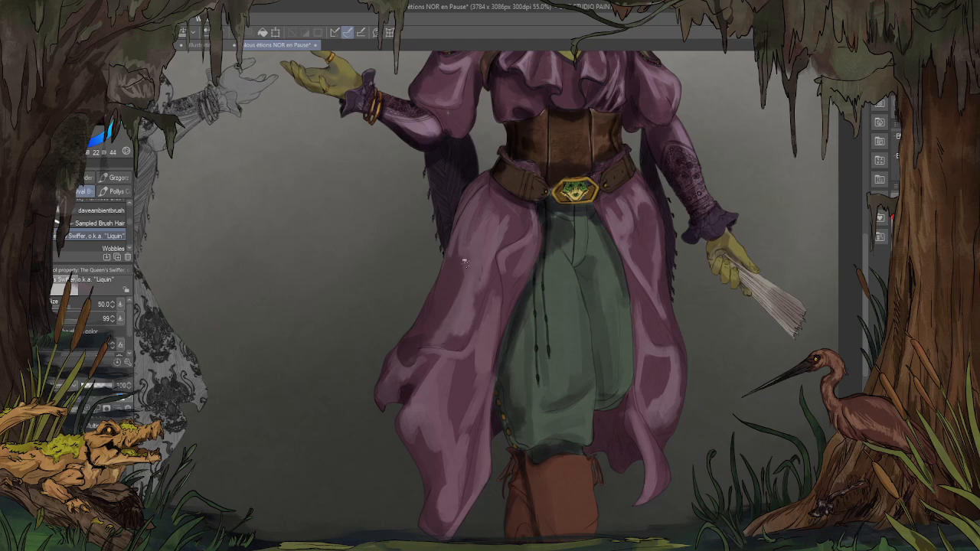
mouse_move(455, 254)
left_mouse_down()
mouse_move(439, 305)
mouse_move(412, 337)
left_mouse_up()
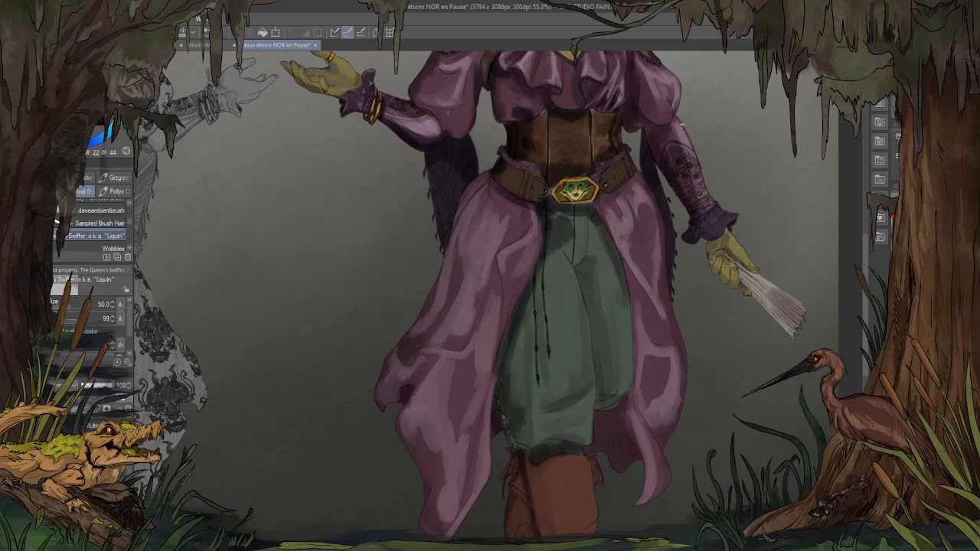
Step: Show the dark damask pattern on the puffed sleeves and coat skirt again and check it over the new highlights
scroll(547, 181, "down", 6)
scroll(494, 296, "up", 5)
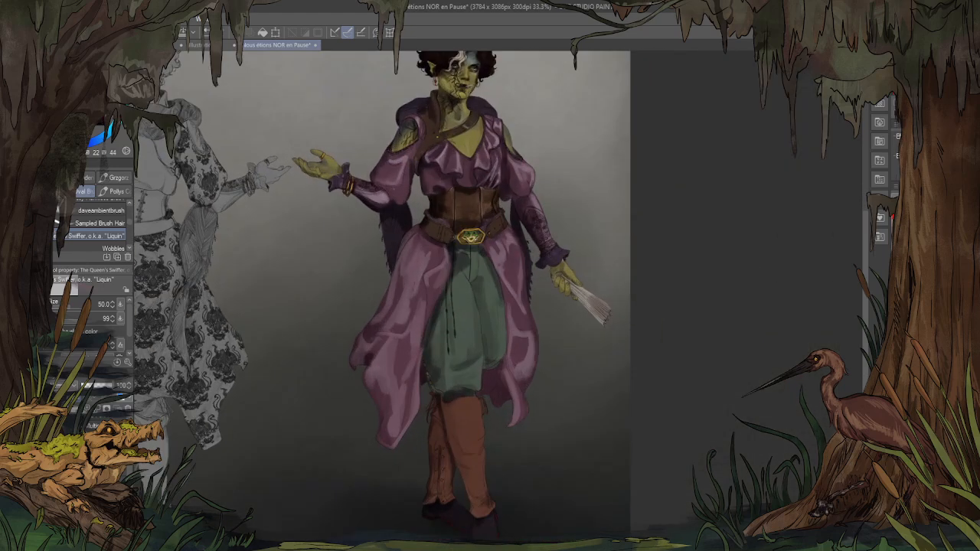
scroll(327, 330, "down", 1)
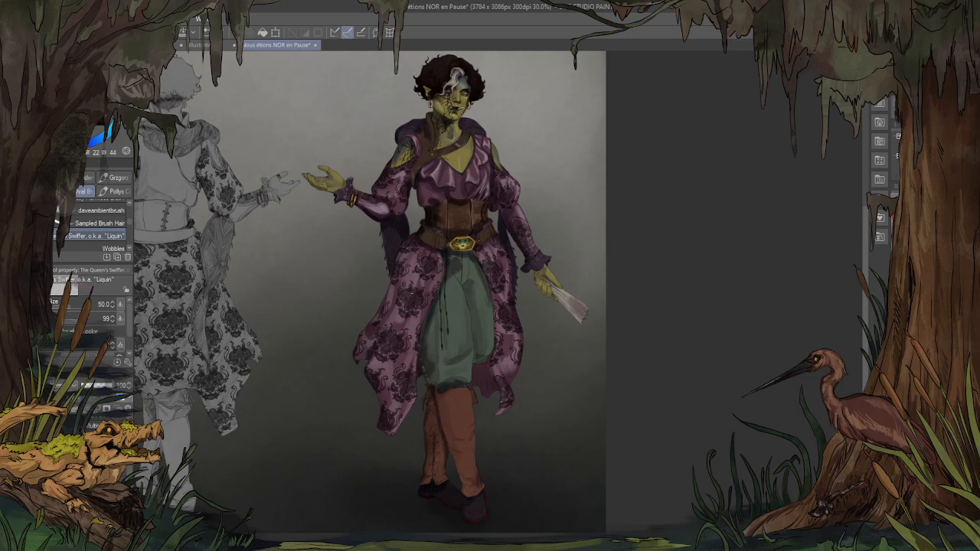
scroll(460, 234, "up", 2)
scroll(449, 102, "up", 3)
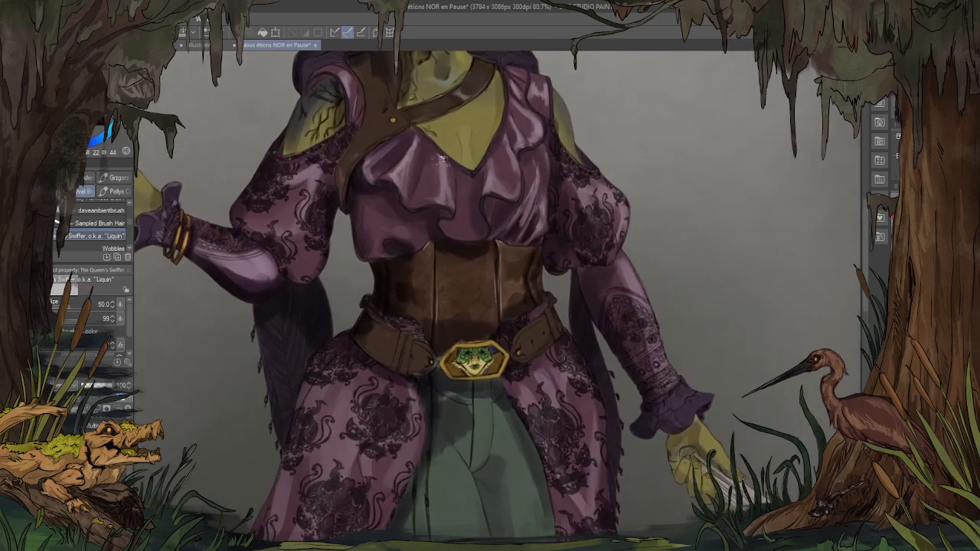
scroll(407, 340, "down", 2)
scroll(400, 341, "down", 2)
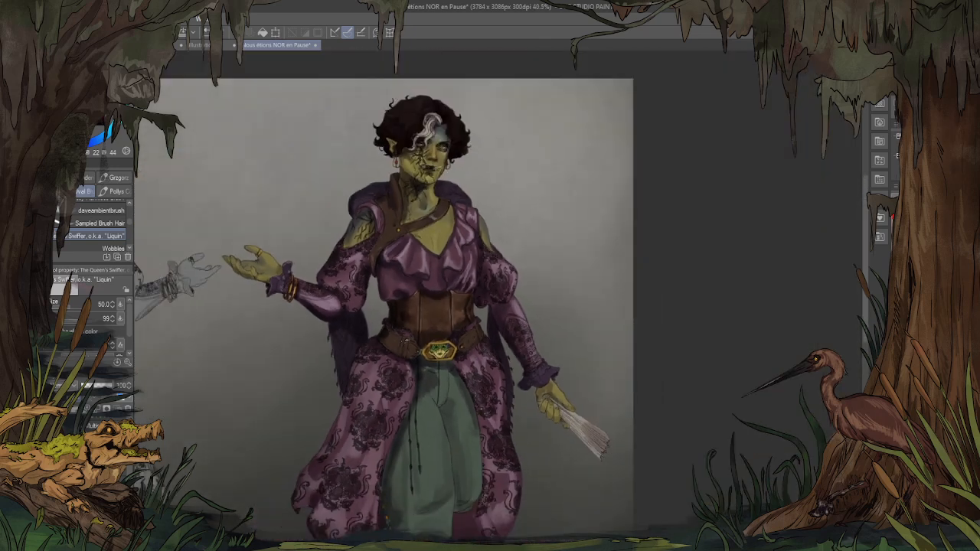
Step: Flip the canvas view horizontally and sample a dark hair color from the Illustration3 portrait for use on the full-figure drawing
scroll(425, 153, "up", 3)
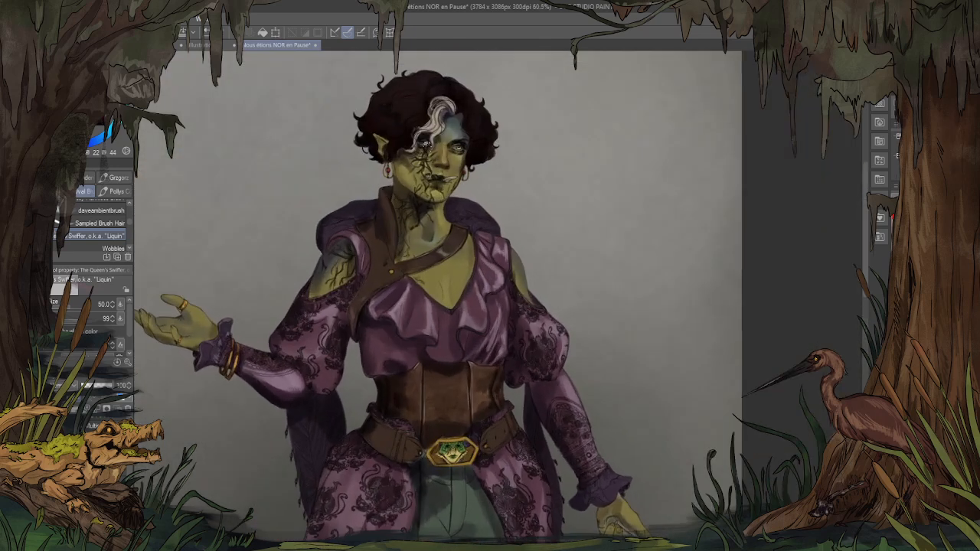
scroll(426, 153, "down", 1)
scroll(429, 168, "up", 4)
scroll(440, 187, "up", 1)
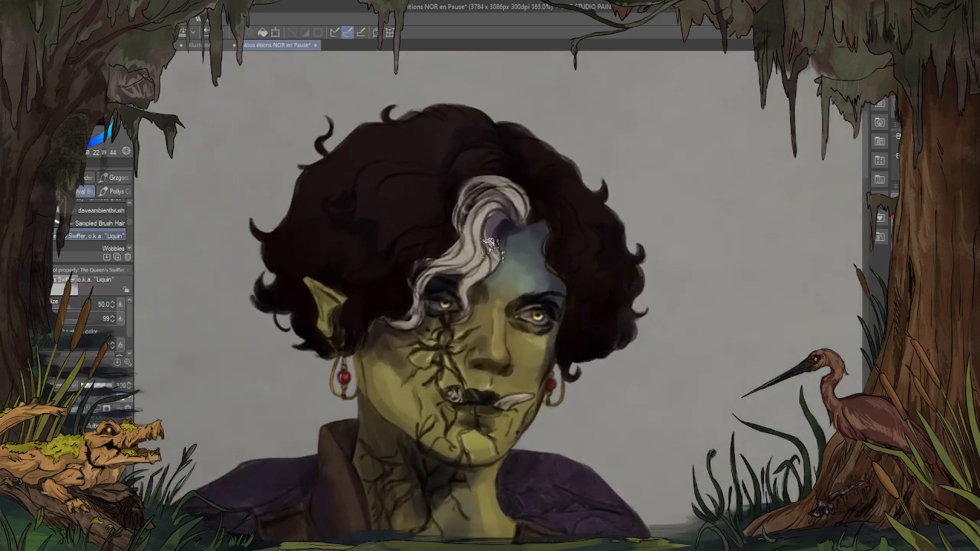
key("h")
left_click_drag(543, 363, 487, 304)
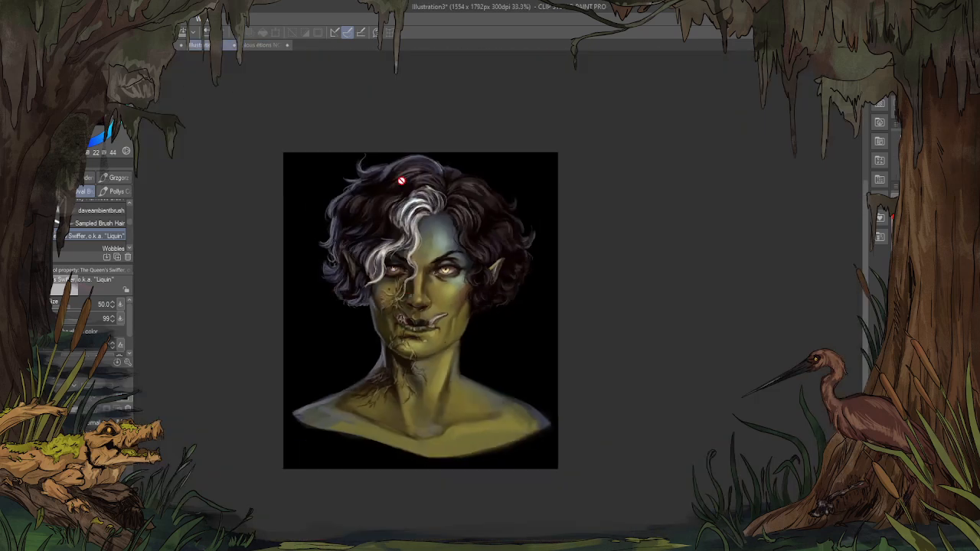
scroll(402, 180, "up", 5)
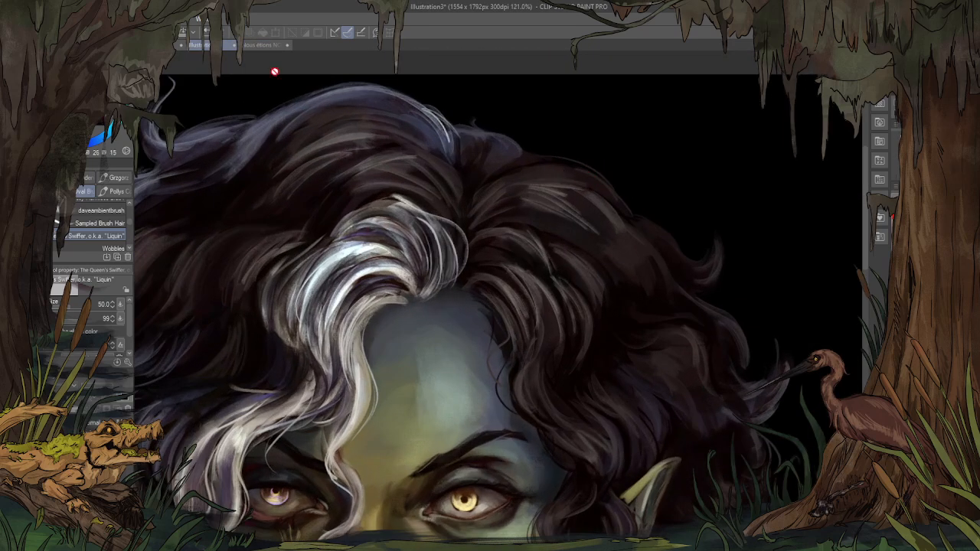
left_click(260, 45)
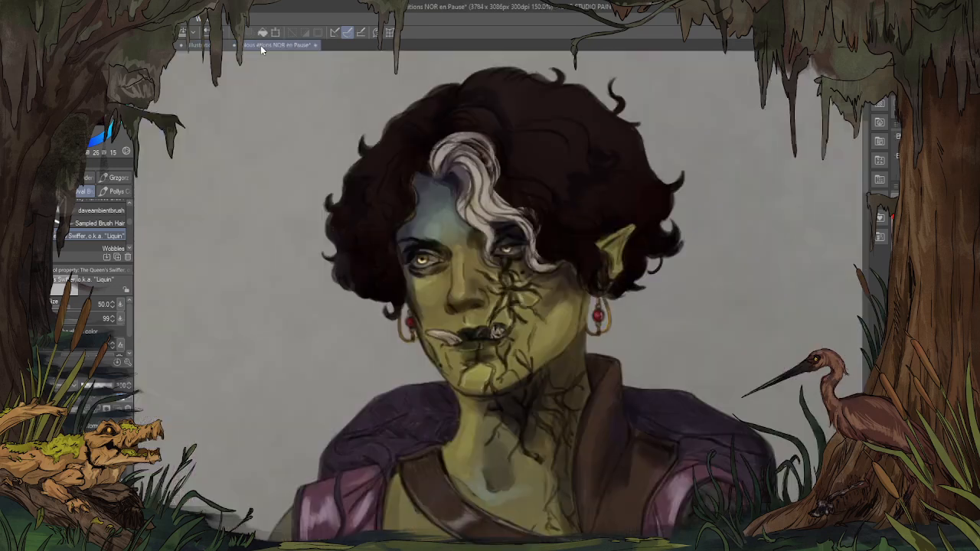
scroll(490, 276, "up", 5)
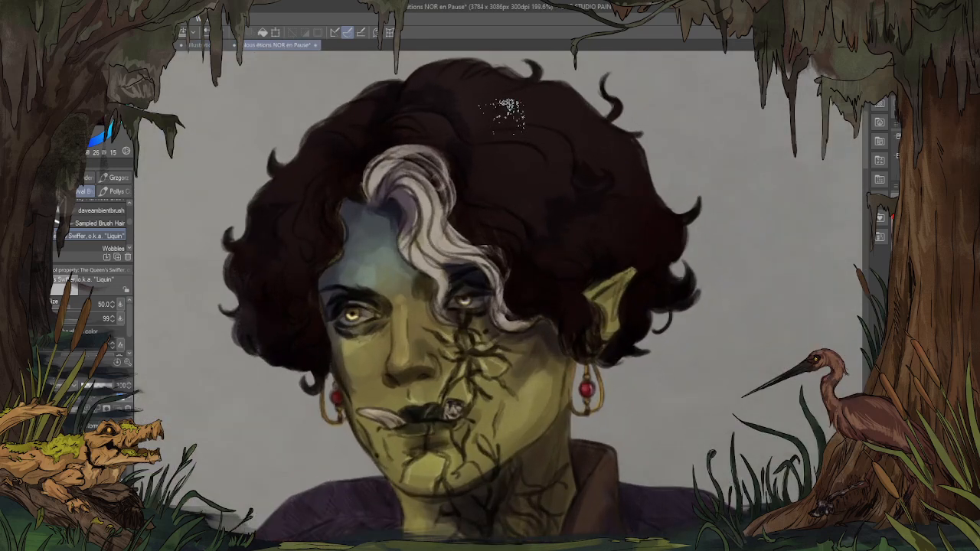
Step: Paint dark brown strands and soft highlights through the curly hair with Sampled Brush Hair at size 30, resampling hair tones
left_click(99, 223)
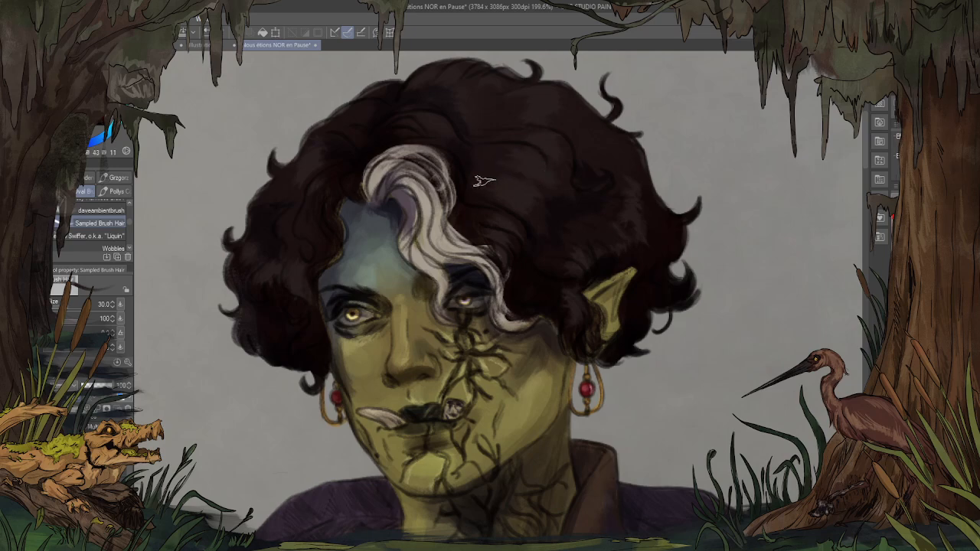
left_click(534, 136, "alt")
left_click(658, 240, "alt")
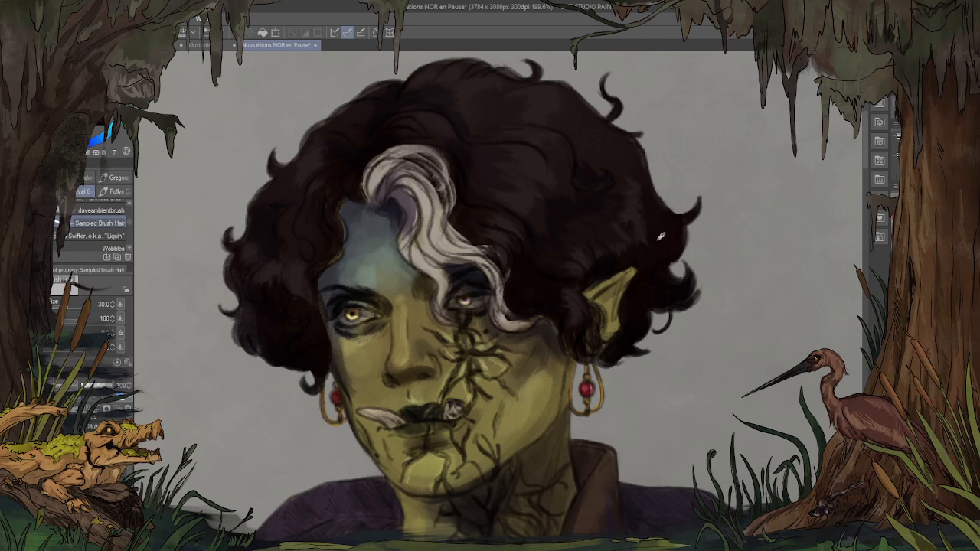
left_click(635, 205, "alt")
left_click_drag(635, 216, 646, 236)
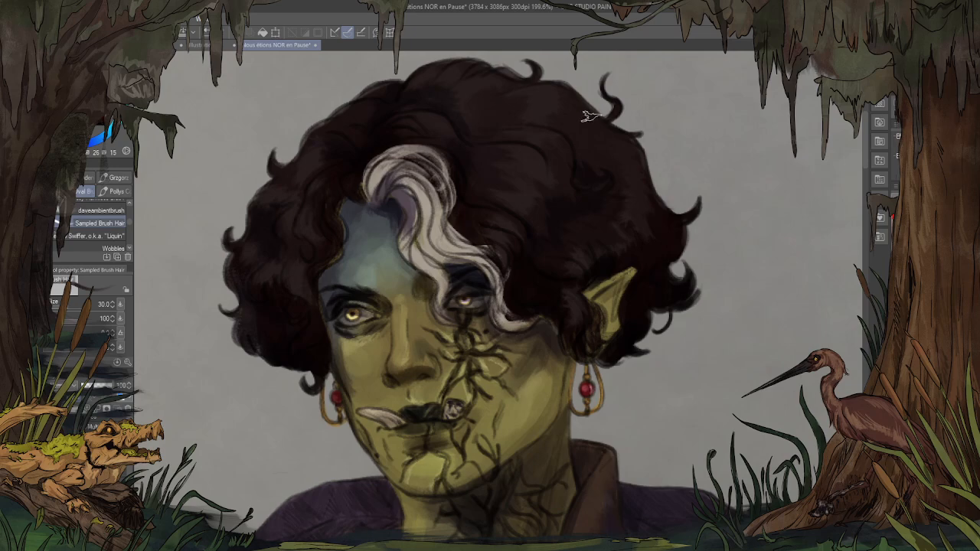
scroll(671, 149, "up", 1)
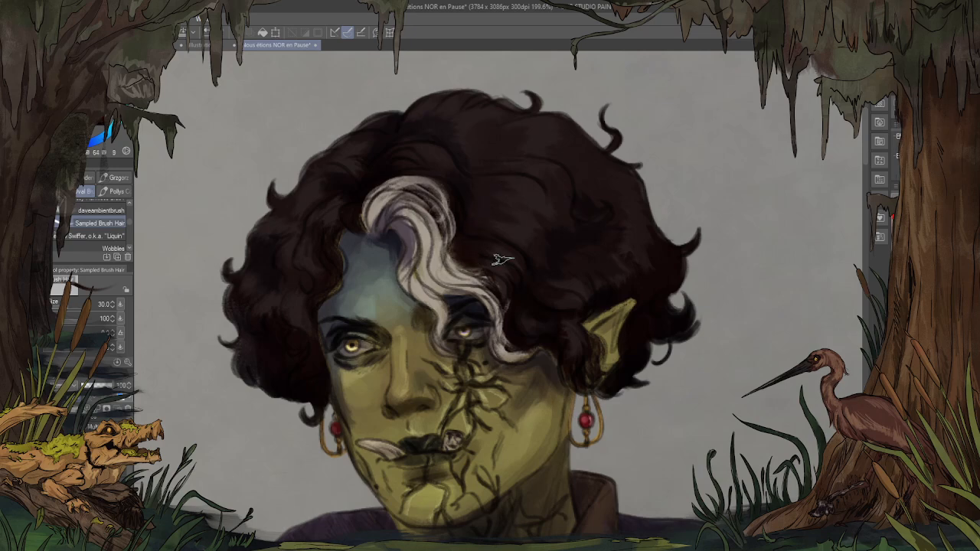
scroll(440, 186, "down", 3)
scroll(441, 186, "up", 2)
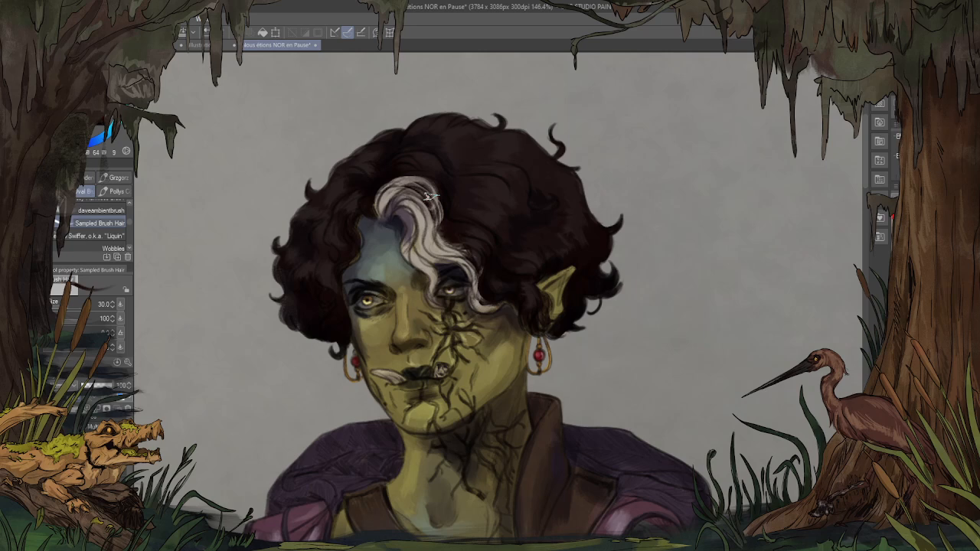
Step: Paint dark brown strands from the curls above the pointed ear across the crown with Sampled Brush Hair at size 30, resampling tones
scroll(429, 195, "up", 2)
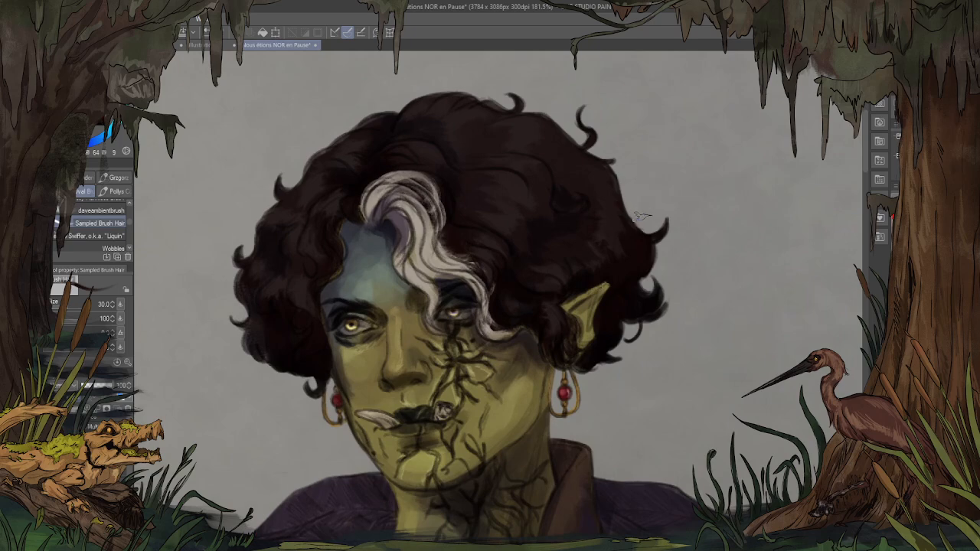
left_click_drag(641, 222, 608, 234)
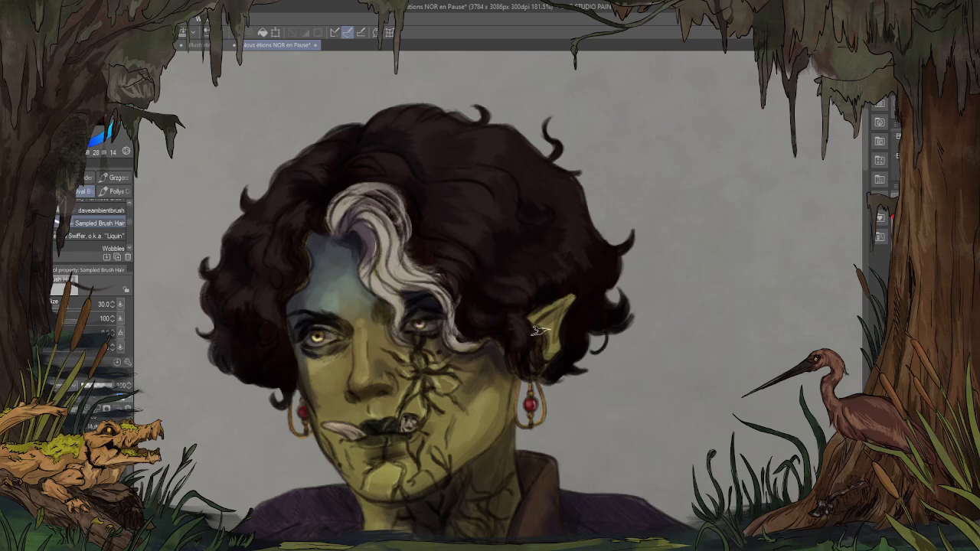
left_click_drag(595, 230, 573, 245)
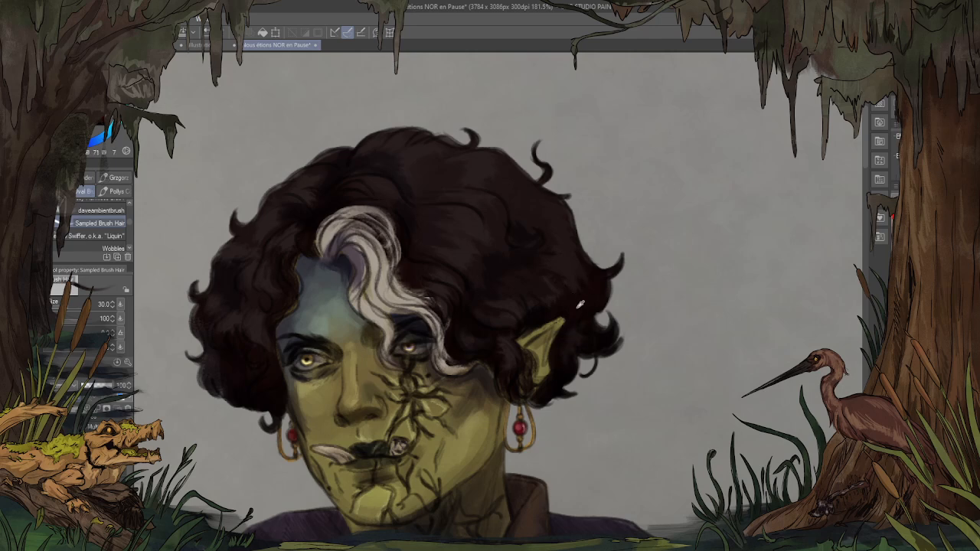
left_click(525, 217, "alt")
left_click(499, 203, "alt")
left_click(414, 154, "alt")
left_click(372, 146, "alt")
left_click_drag(372, 143, 370, 150)
left_click(401, 149, "alt")
Step: Check the hair against the whole figure, flipping the canvas view horizontally and back
scroll(290, 172, "down", 4)
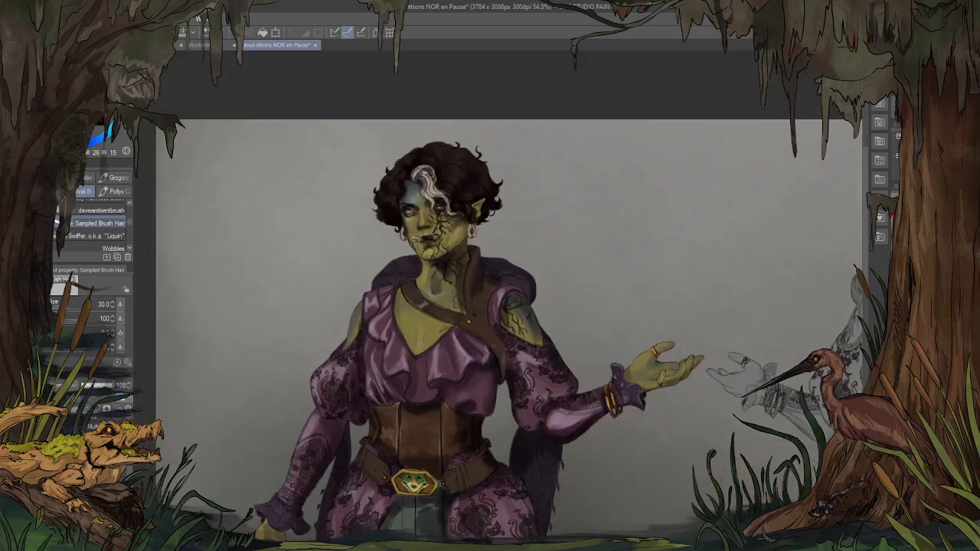
scroll(459, 175, "down", 2)
scroll(504, 150, "up", 2)
key("h")
scroll(613, 178, "up", 2)
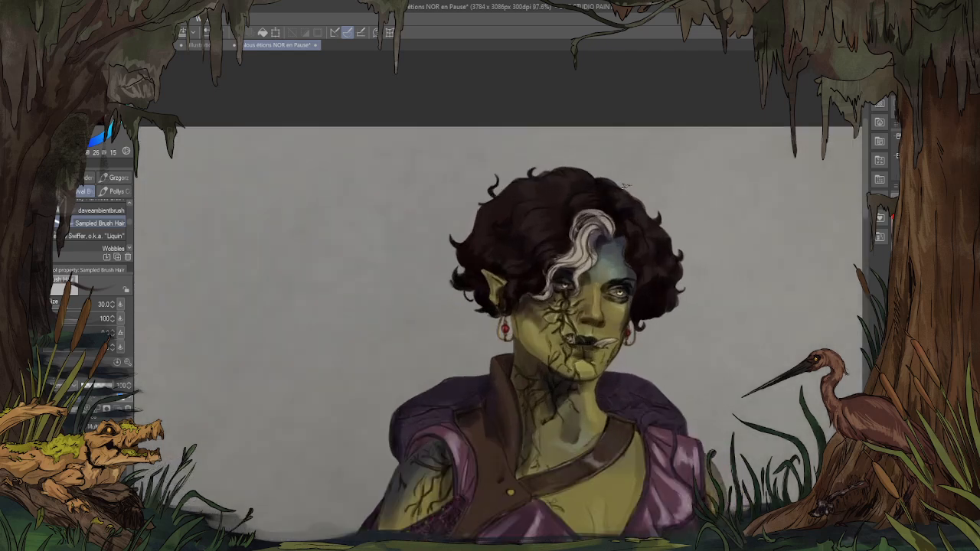
key("h")
scroll(365, 216, "up", 4)
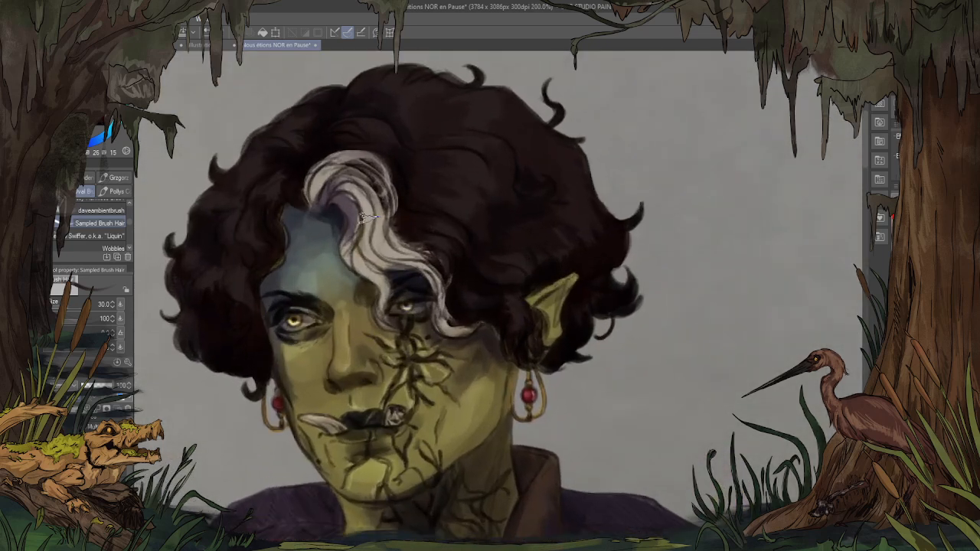
Step: Sample a hair color from the Illustration3 portrait for the full-figure drawing and choose the Mostly Harmless Brus1 brush at size 4
left_click(468, 157, "alt")
left_click(201, 45)
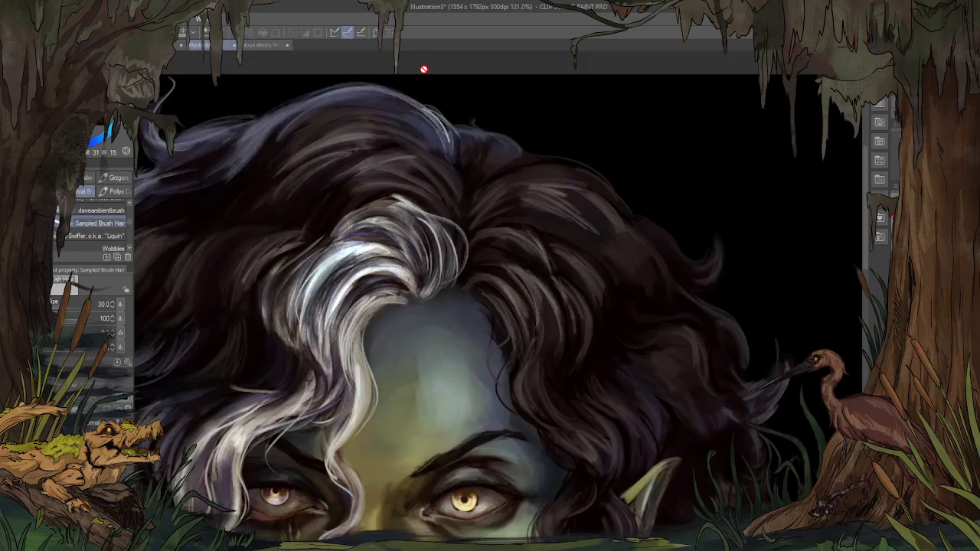
left_click(440, 167, "alt")
left_click(257, 45)
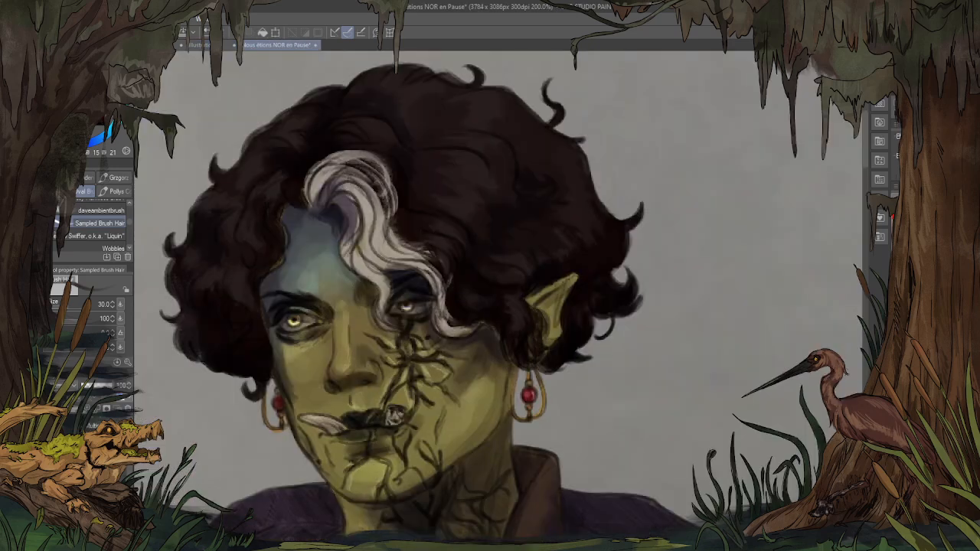
scroll(120, 224, "up", 2)
left_click(121, 222)
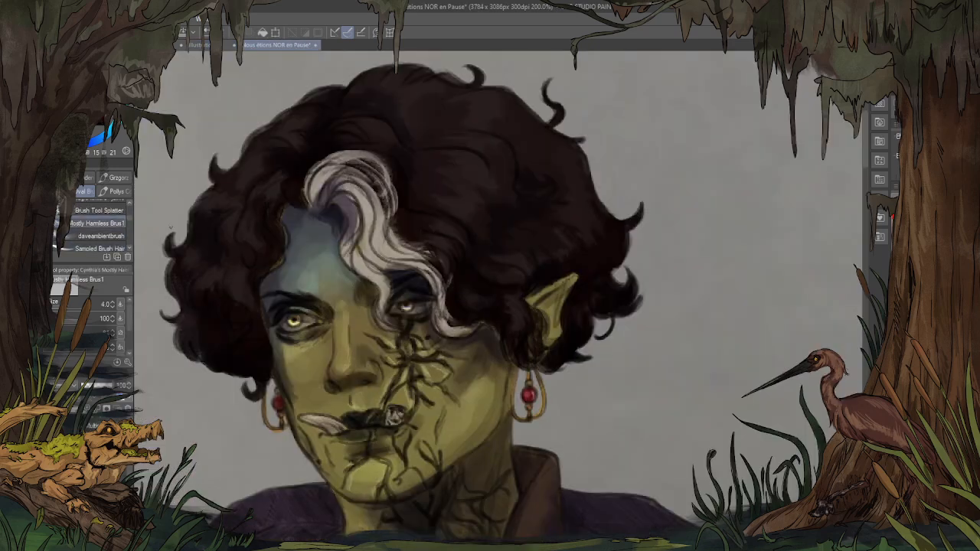
Step: Draw fine strands through the curls around the white lock and crown with the size 4 brush, flipping and rotating the view
scroll(505, 150, "up", 1)
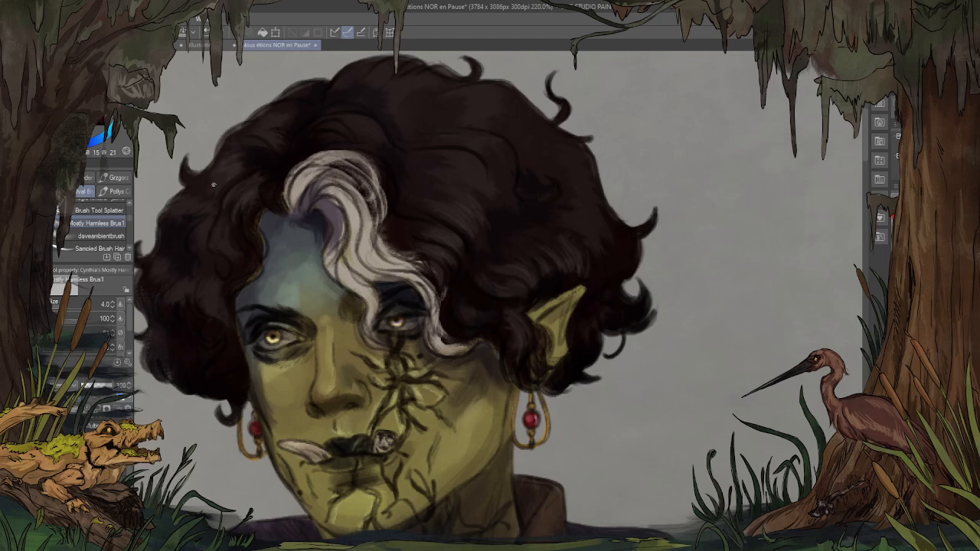
left_click_drag(343, 123, 456, 217)
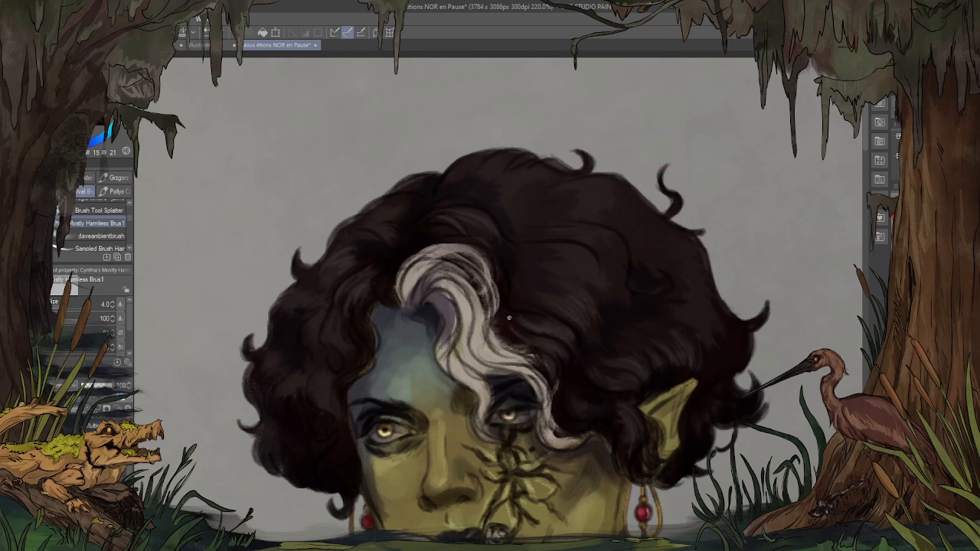
scroll(598, 121, "down", 1)
key("h")
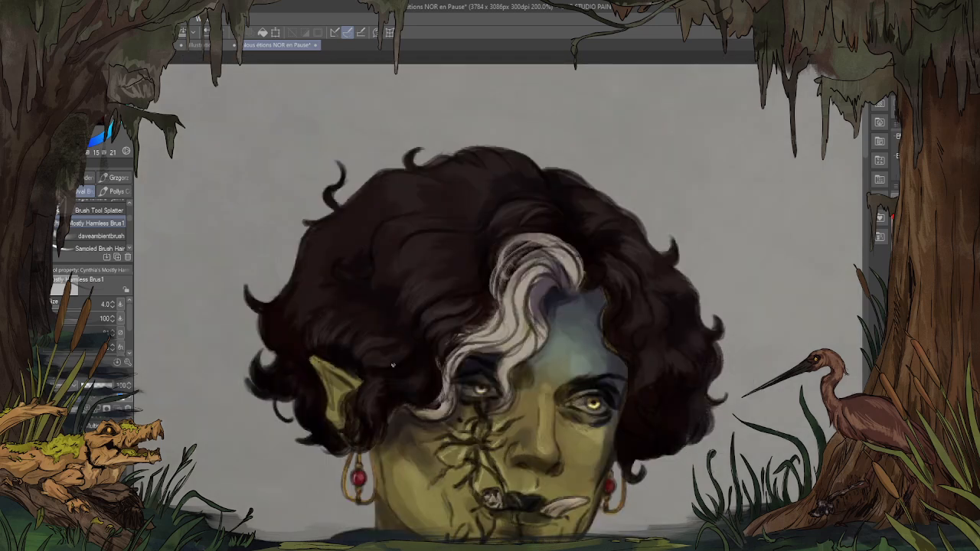
scroll(394, 371, "up", 3)
key("shift+space")
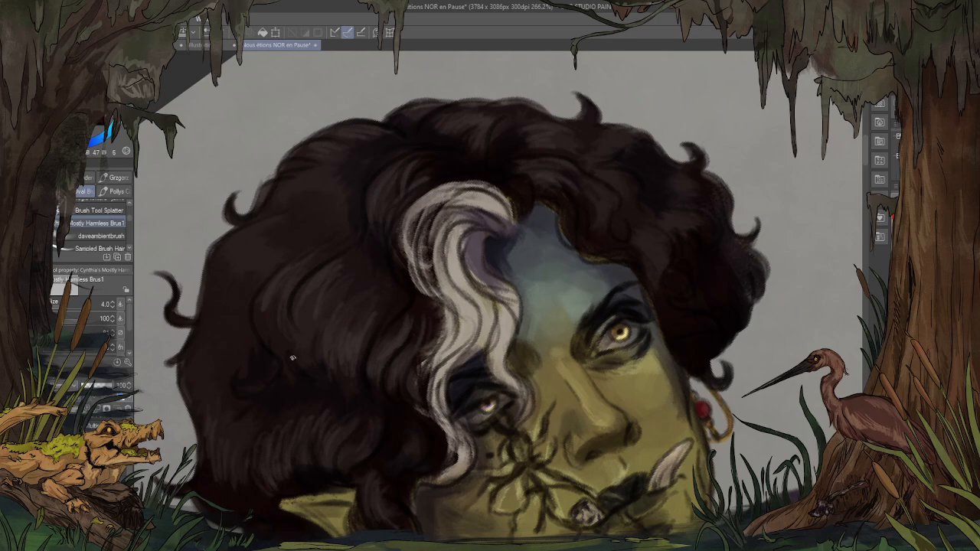
Step: Add fine lighter strands to the wavy curls above the pointed ear and beside the white lock
left_click_drag(267, 452, 337, 342)
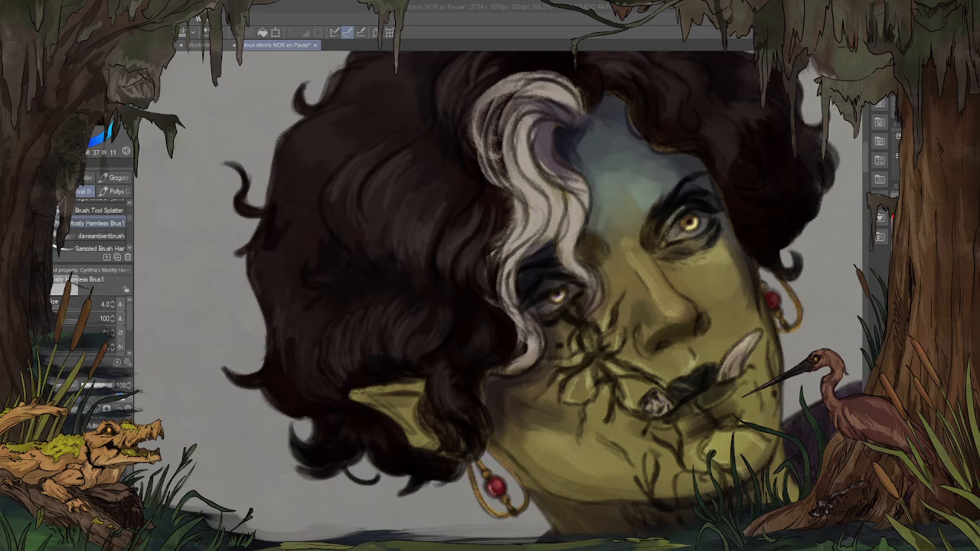
left_click(220, 261)
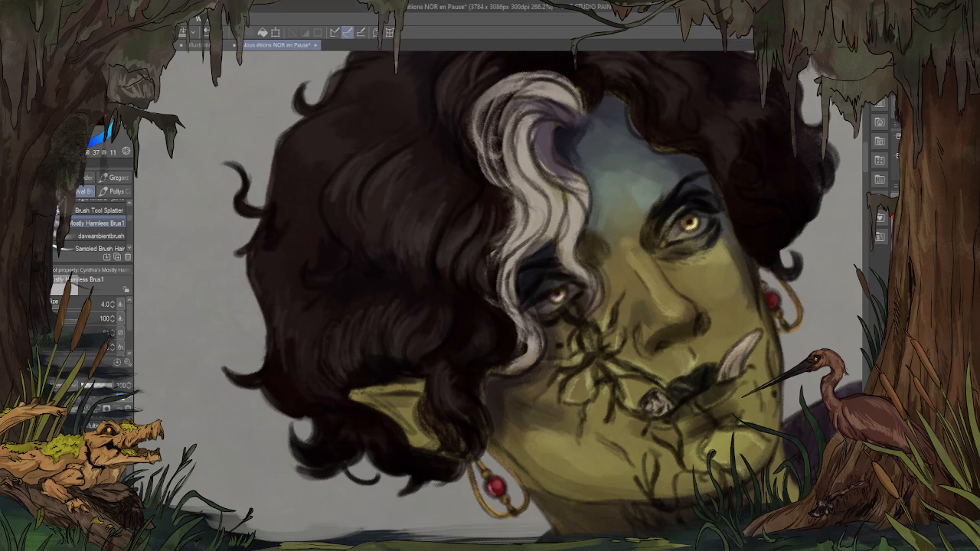
scroll(273, 222, "down", 3)
scroll(306, 222, "up", 4)
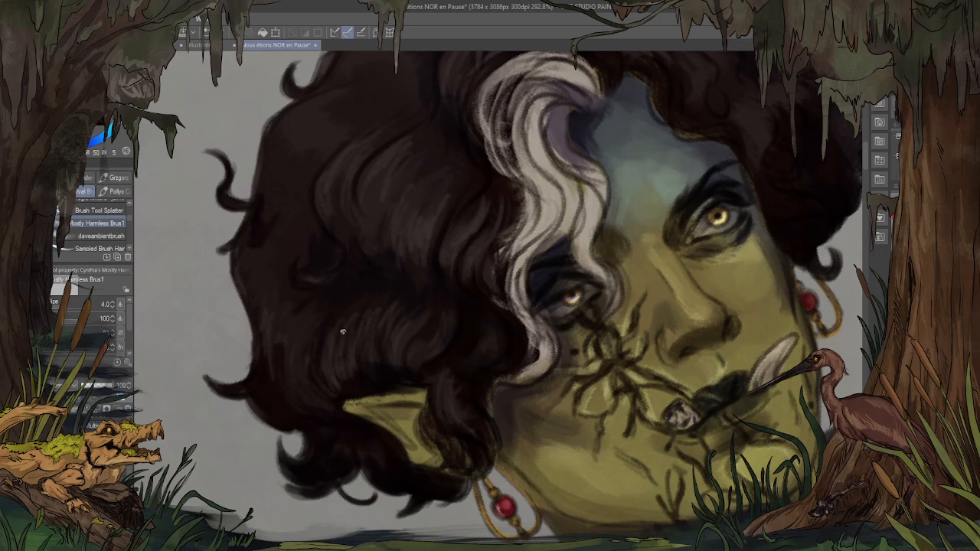
key("ctrl+0")
scroll(350, 322, "up", 6)
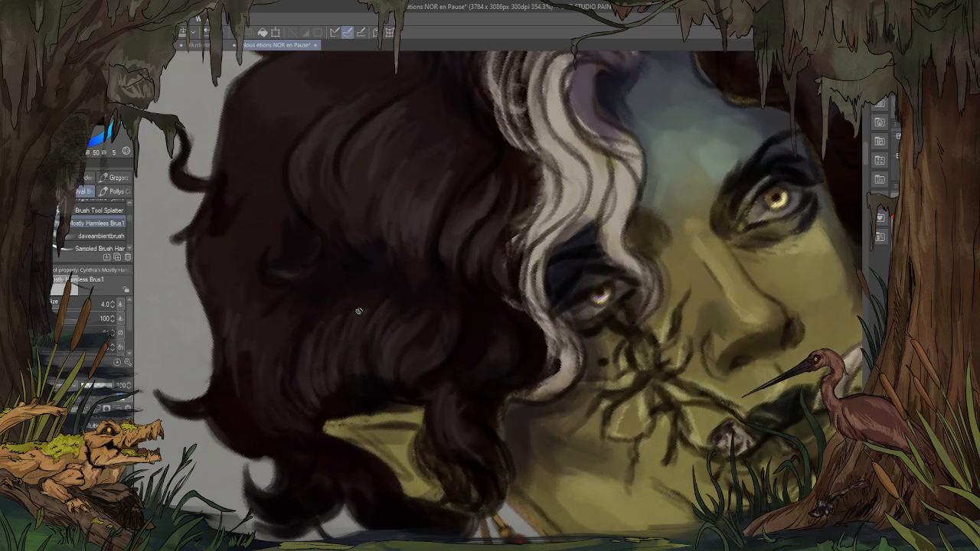
key("ctrl+0")
scroll(383, 151, "up", 5)
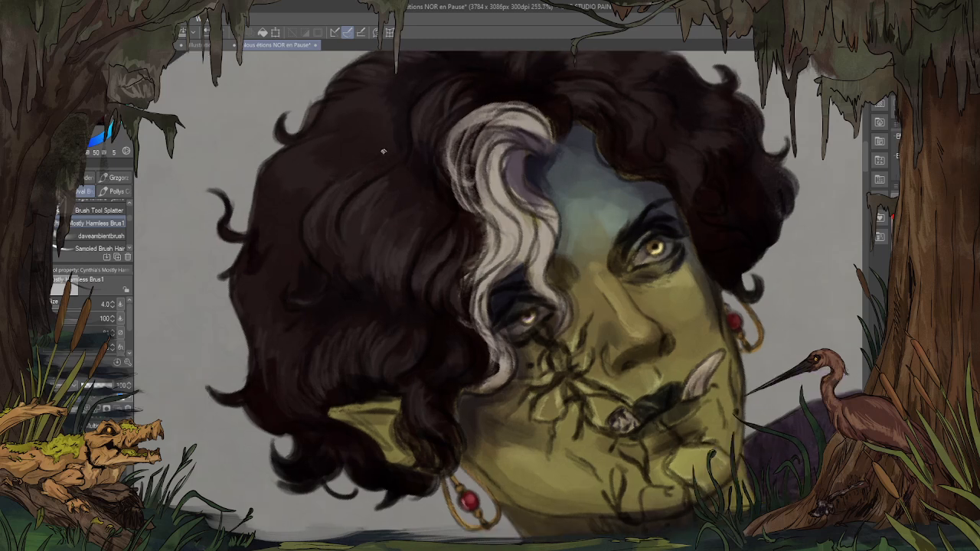
Step: Blend the fine strands into the outer curls with Sampled Brush Hair at size 30, sampling a dark tone near the pointed ear
left_click(102, 247)
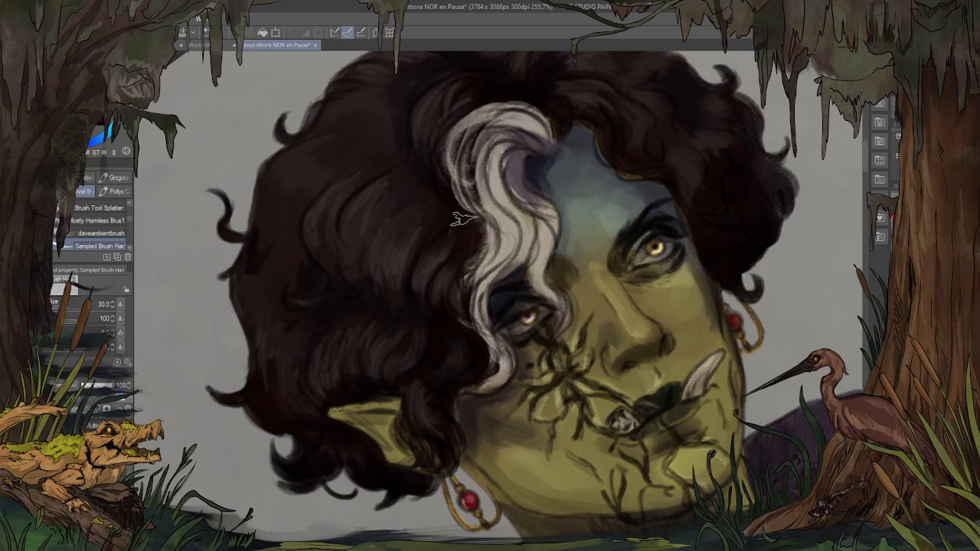
scroll(452, 237, "left", 2)
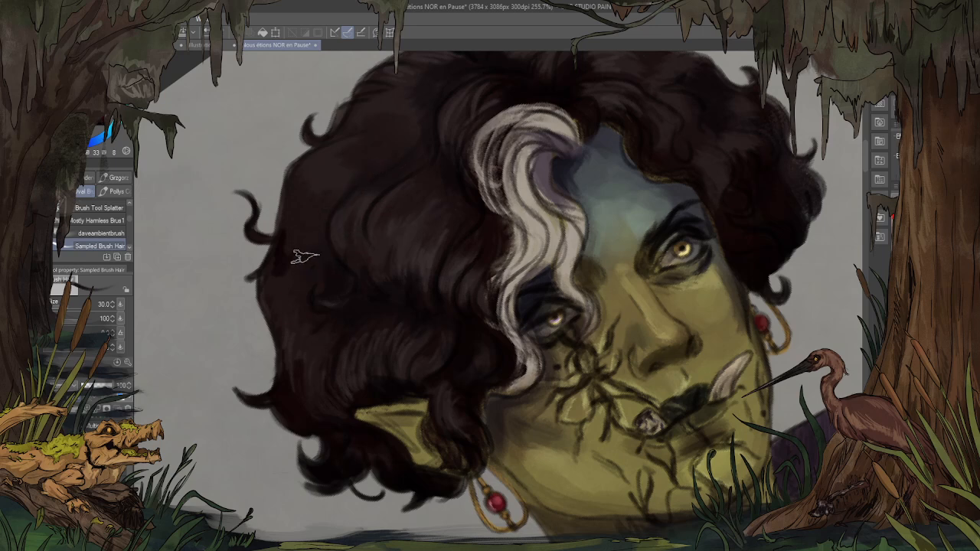
scroll(307, 252, "right", 2)
scroll(314, 320, "down", 3)
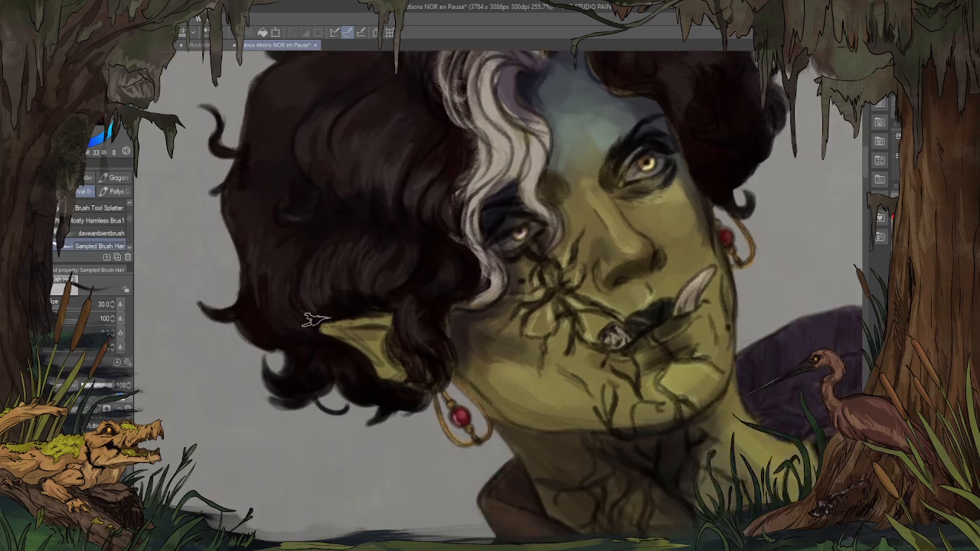
left_click(278, 275, "alt")
left_click_drag(265, 298, 255, 330)
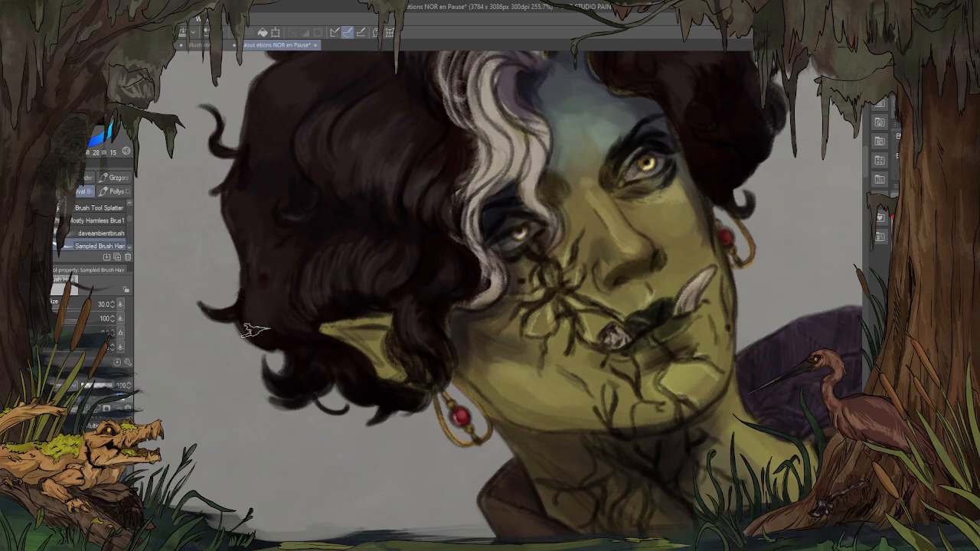
Step: Straighten the view and soften the waves between the crown and white lock with Sampled Brush Hair at size 20, resampling tones
left_click_drag(669, 103, 735, 196)
left_click_drag(370, 314, 376, 372)
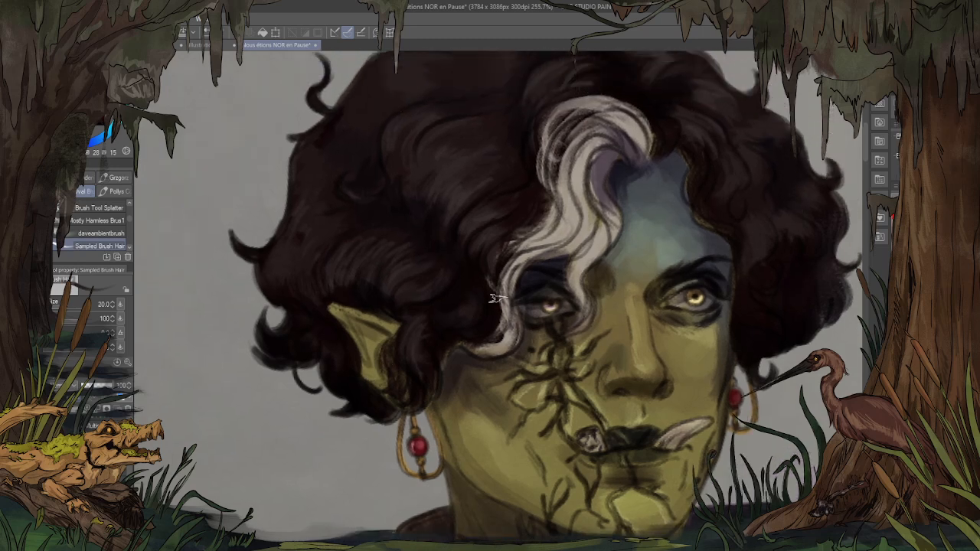
left_click(393, 203, "alt")
left_click(441, 171, "alt")
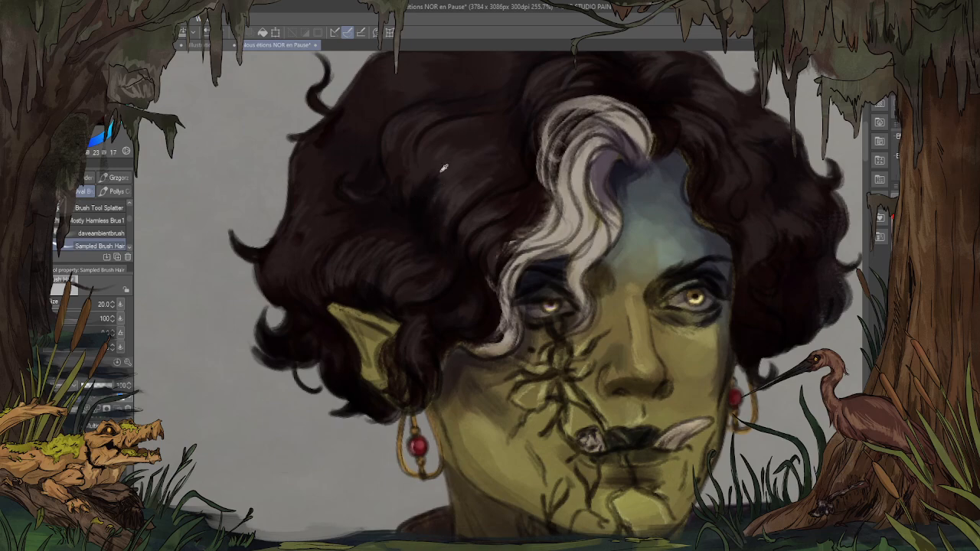
left_click(482, 214, "alt")
left_click(468, 261, "alt")
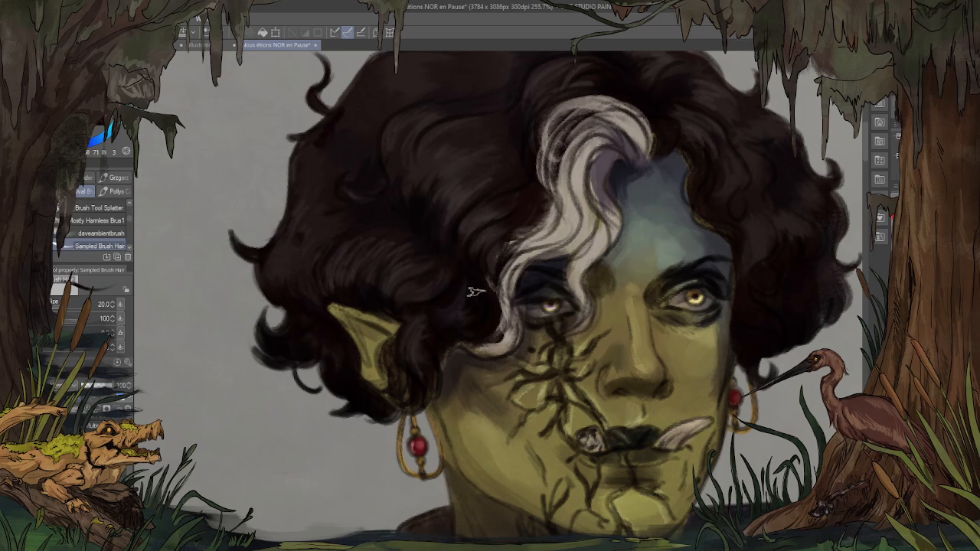
Step: Paint strands with sampled hair tones down the curls that fall in front of the pointed ear
left_click(453, 305, "alt")
left_click(406, 334, "alt")
left_click(415, 343, "alt")
left_click_drag(426, 342, 427, 376)
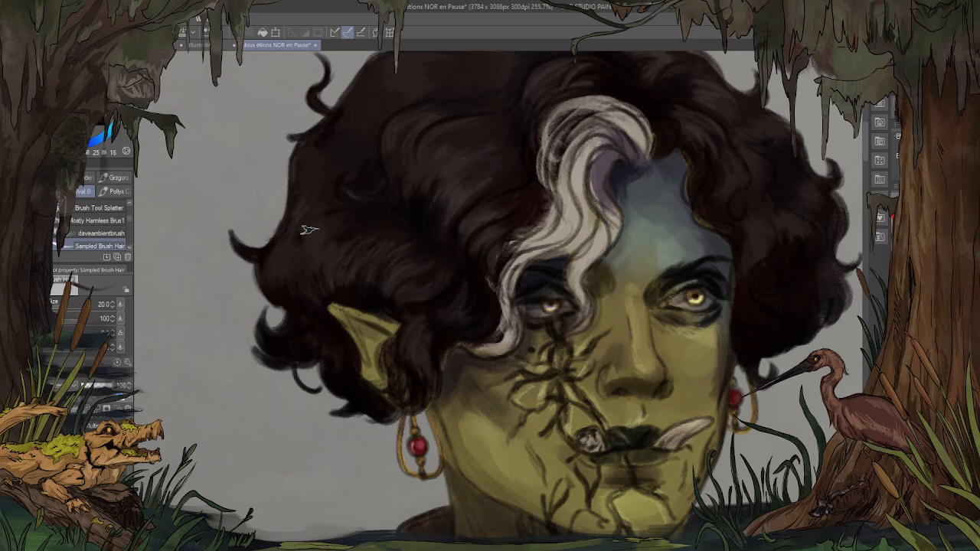
Step: Paint the waves behind the white lock upward toward the parting, resampling dark and mid hair tones
left_click_drag(458, 123, 477, 202)
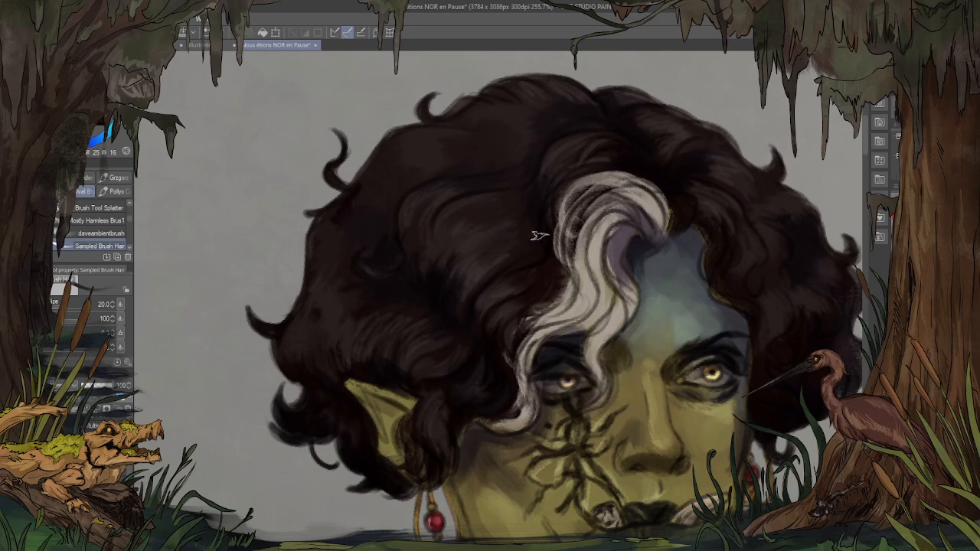
left_click(429, 295, "alt")
left_click_drag(440, 272, 451, 229)
left_click(463, 229, "alt")
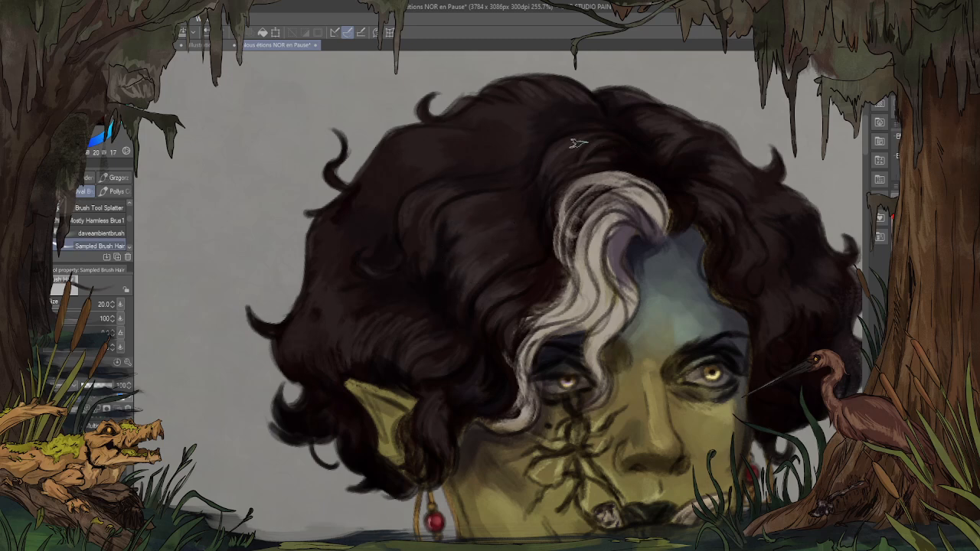
left_click(508, 147, "alt")
left_click(530, 164, "alt")
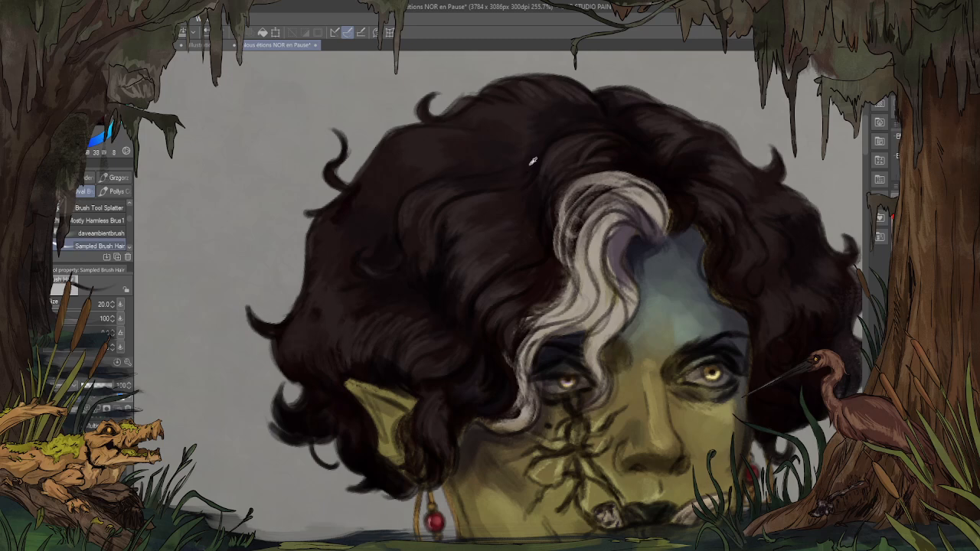
Step: Brush sampled brown tones across the upper crown to shape its broad waves
left_click(549, 230, "alt")
left_click_drag(517, 163, 487, 154)
left_click(491, 153, "alt")
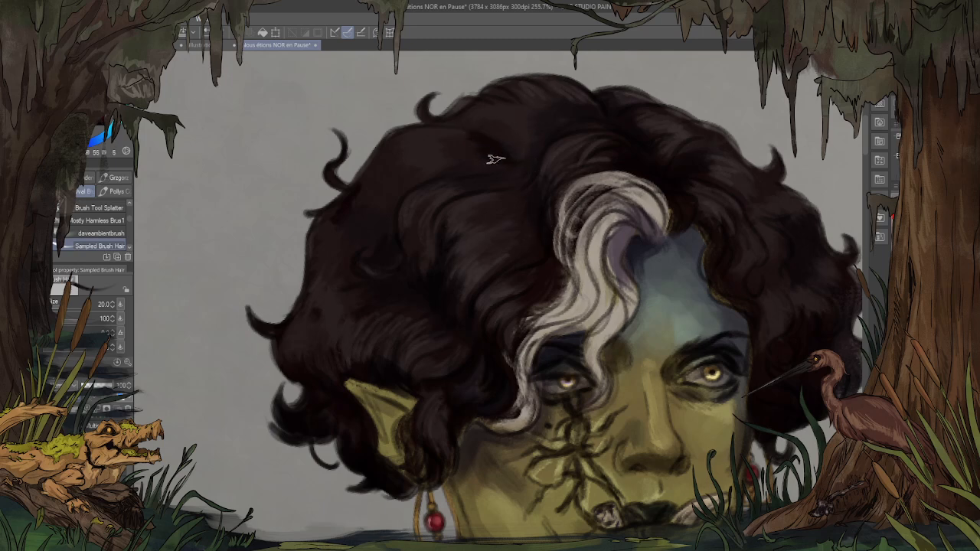
mouse_move(496, 160)
left_mouse_down()
mouse_move(469, 167)
mouse_move(499, 151)
left_mouse_up()
left_click(454, 158, "alt")
left_click(416, 164, "alt")
left_click_drag(415, 148, 396, 150)
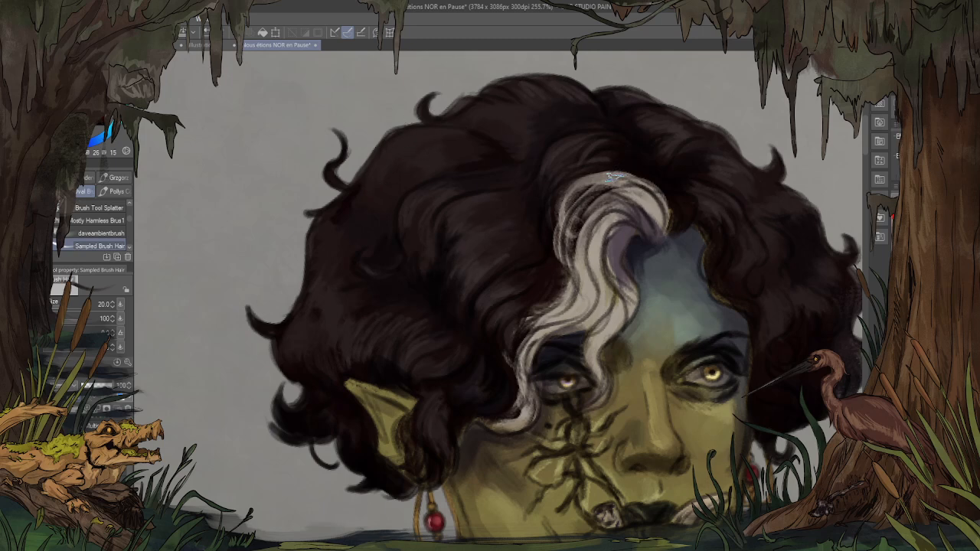
Step: Try a lighter highlight stroke on the outer upper crown using a sampled hair tone
left_click(469, 268, "alt")
mouse_move(429, 157)
left_mouse_down()
mouse_move(397, 163)
mouse_move(426, 144)
mouse_move(378, 182)
mouse_move(407, 138)
mouse_move(387, 168)
left_mouse_up()
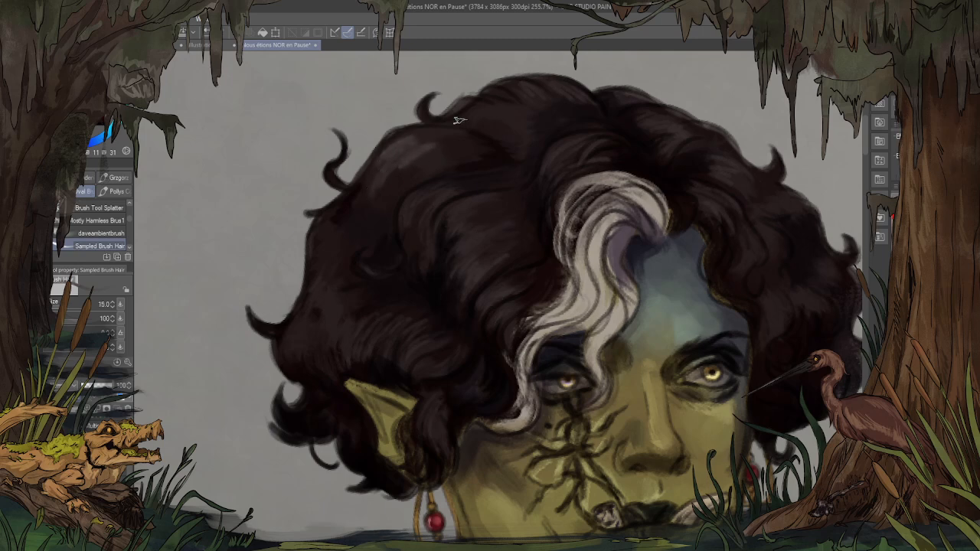
key("ctrl+z")
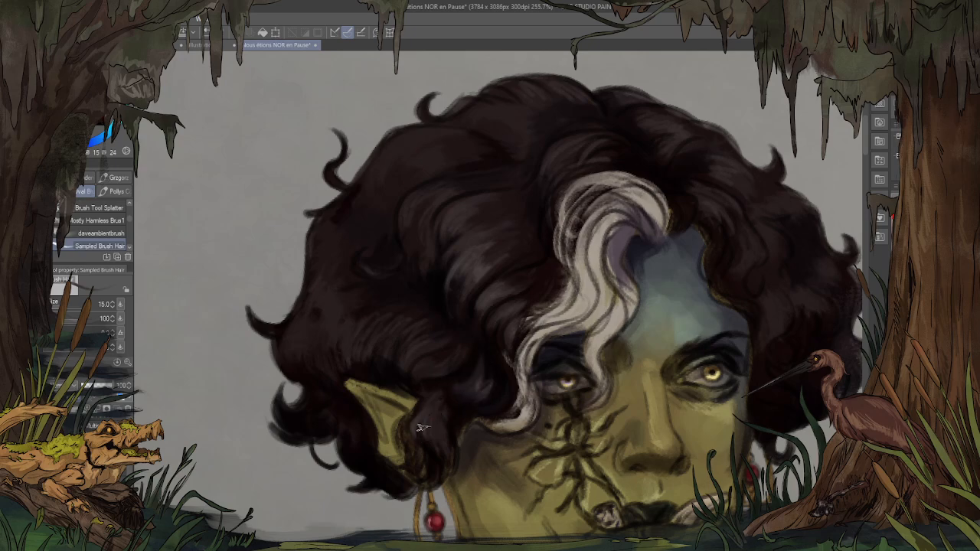
Step: Paint soft muted highlights over the crown waves at size 15 and flip the view horizontally to check the figure
scroll(490, 237, "up", 2)
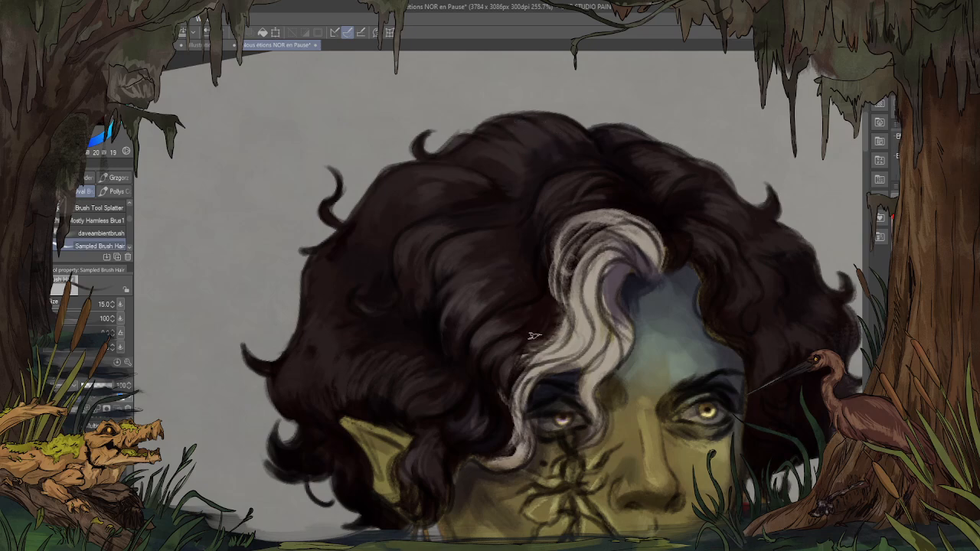
scroll(322, 145, "down", 5)
key("h")
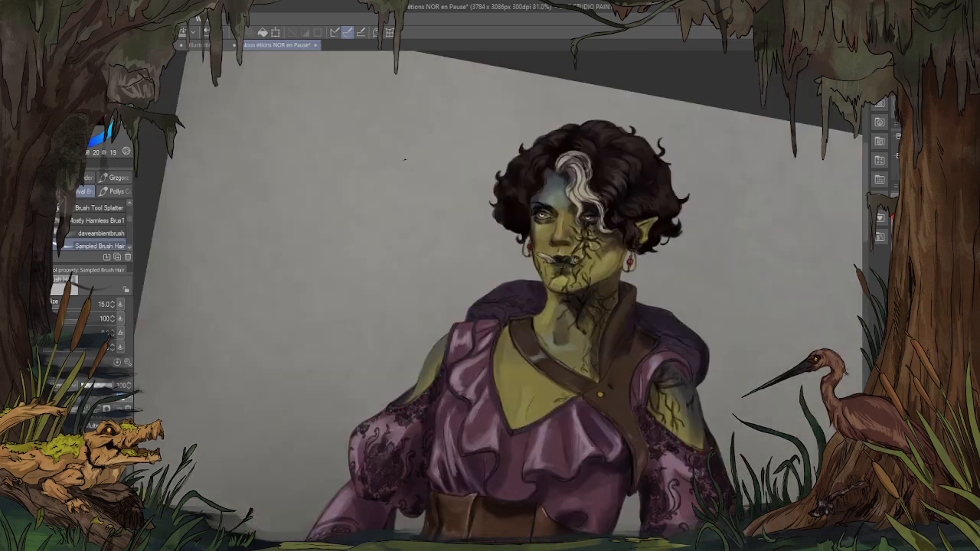
Step: Flip the view back and refine the crown waves and side curls with the sampled hair brush in resampled dark and mid browns
key("h")
scroll(389, 166, "up", 5)
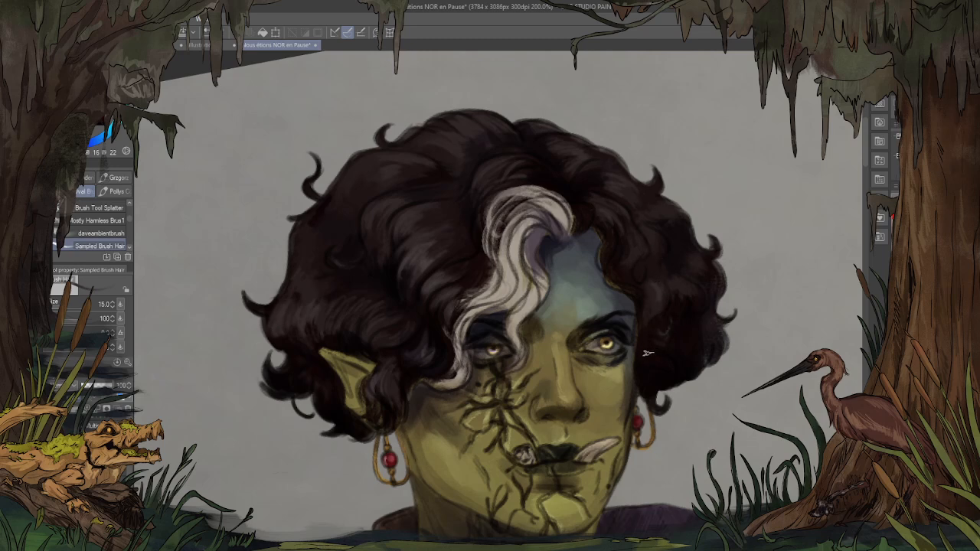
left_click_drag(637, 262, 573, 193)
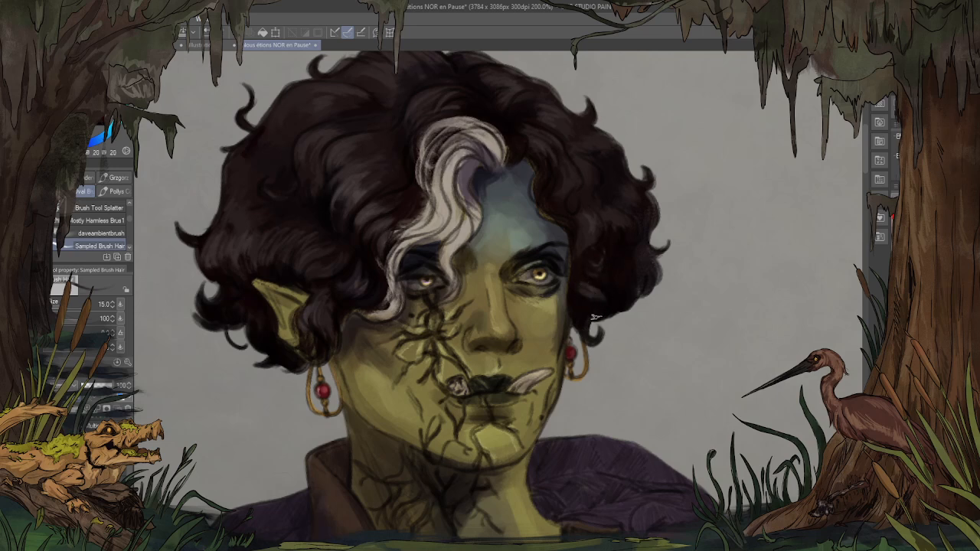
left_click_drag(637, 201, 657, 254)
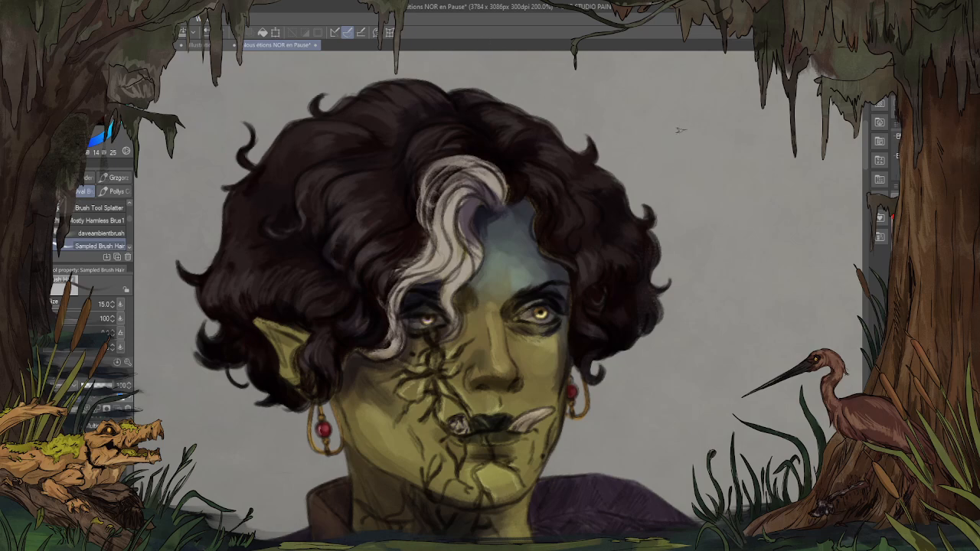
left_click_drag(655, 189, 694, 195)
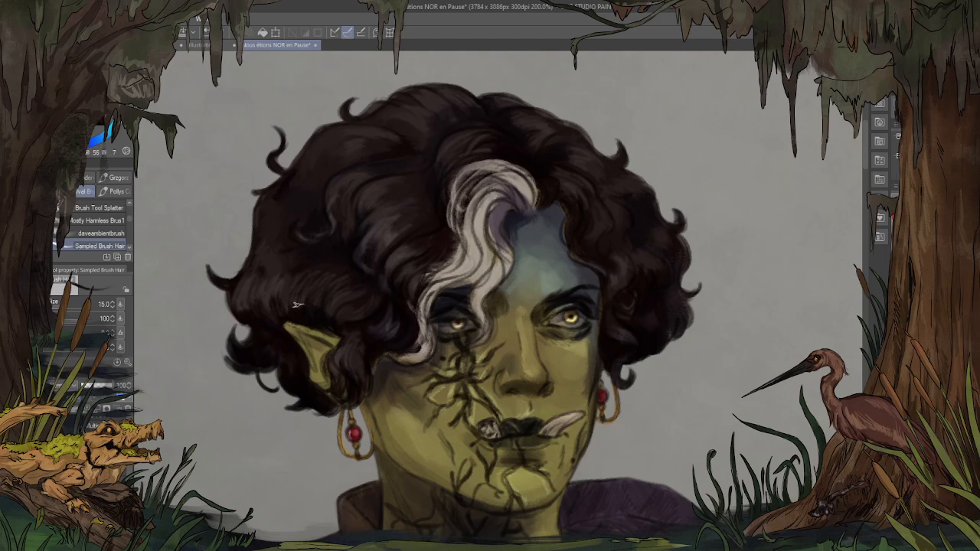
left_click_drag(739, 247, 645, 230)
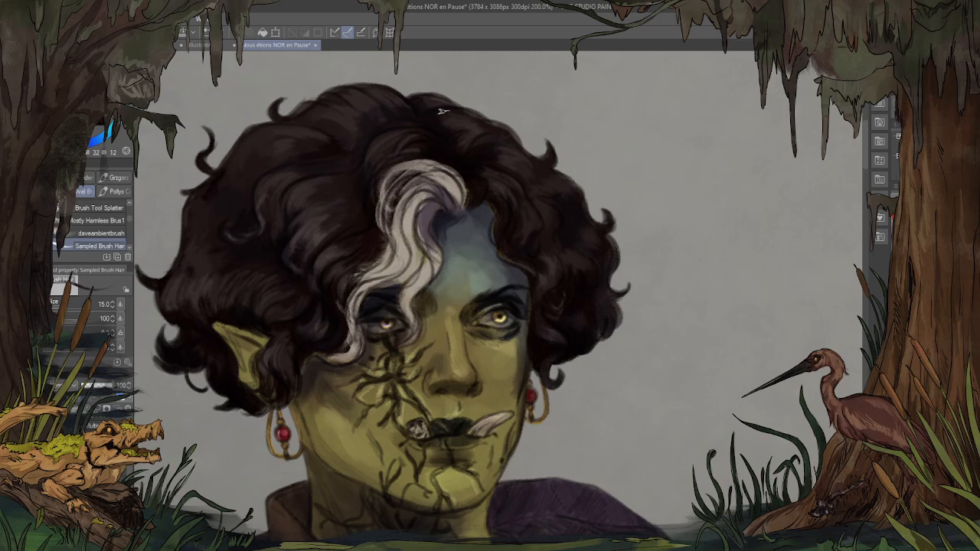
scroll(381, 143, "down", 2)
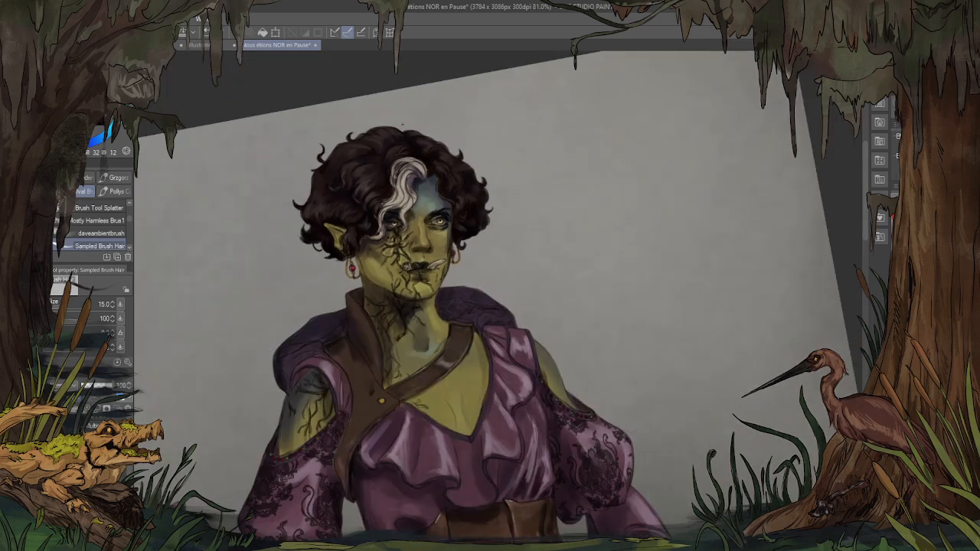
Step: Switch to the grin ink fine brush at size 6 and draw fine flyaway strands along the outer curls opposite the ear
scroll(376, 197, "up", 1)
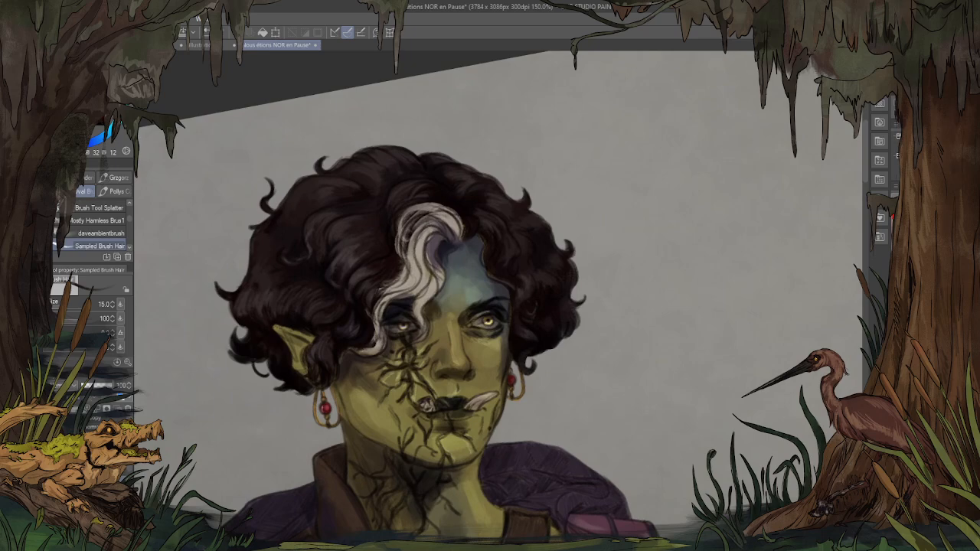
scroll(290, 260, "up", 1)
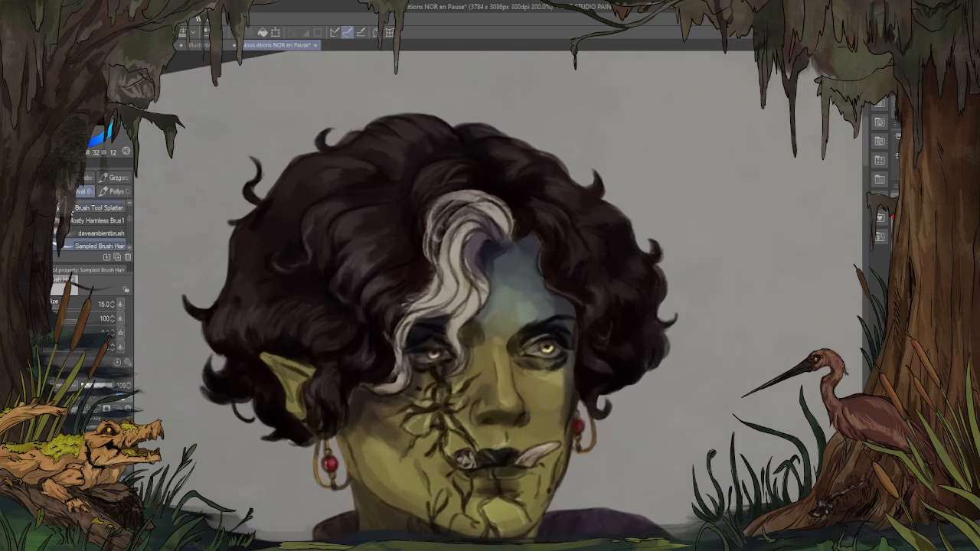
scroll(129, 217, "up", 1)
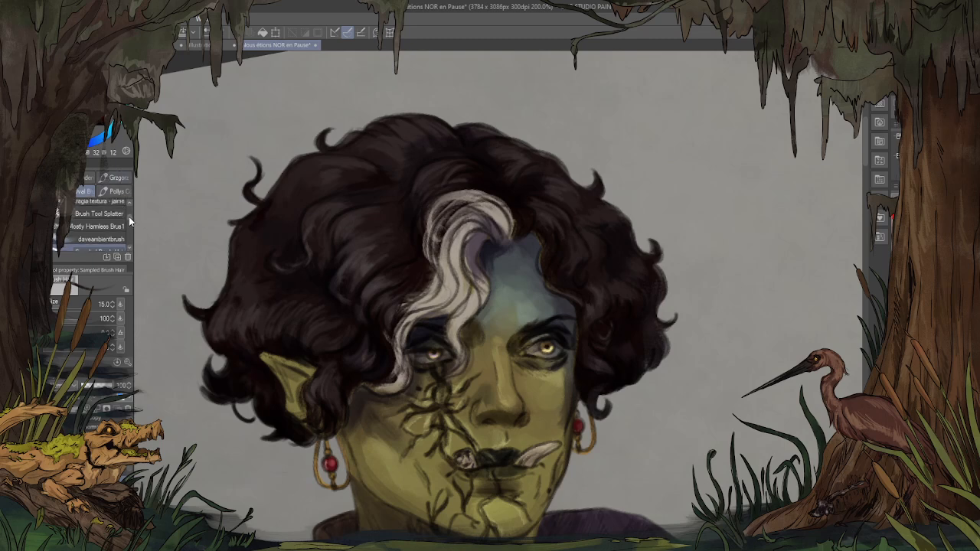
left_click(96, 230)
left_click(90, 191)
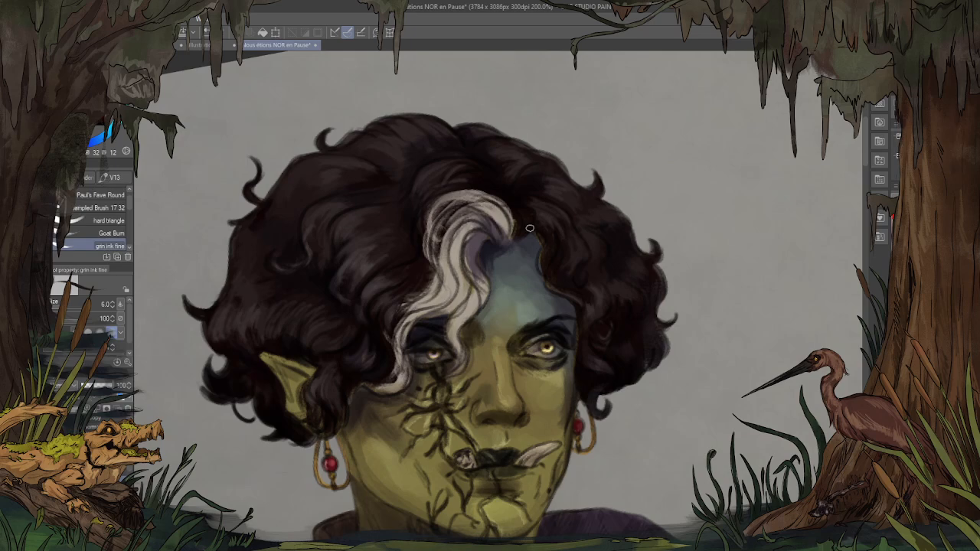
mouse_move(560, 160)
left_mouse_down()
mouse_move(586, 185)
mouse_move(580, 167)
left_mouse_up()
mouse_move(606, 205)
left_mouse_down()
mouse_move(624, 229)
mouse_move(636, 216)
mouse_move(609, 206)
mouse_move(629, 210)
mouse_move(646, 229)
left_mouse_up()
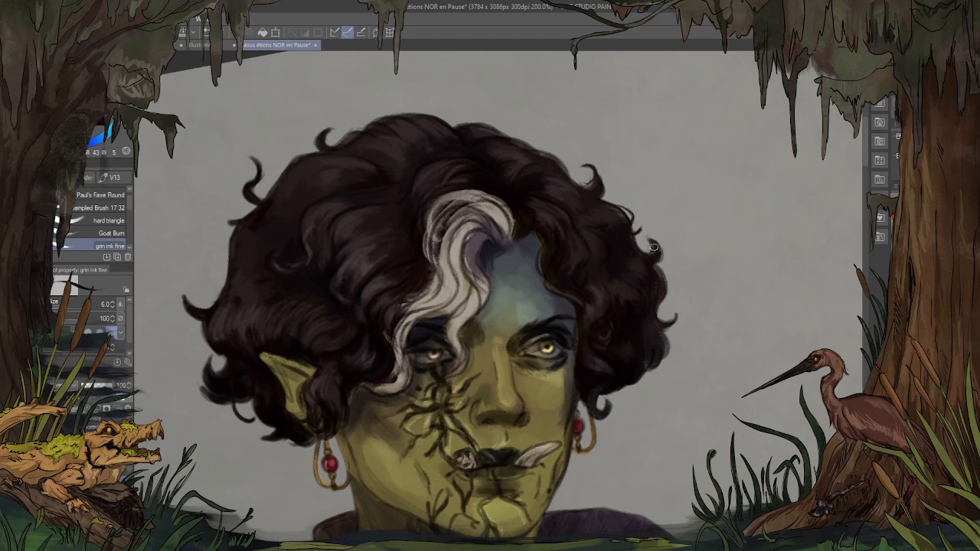
left_click(657, 238, "alt")
left_click(653, 270, "alt")
left_click_drag(660, 272, 673, 315)
Step: Draw thin strands in sampled browns over the top parting and down the hair outline on the ear side
left_click(456, 140, "alt")
mouse_move(457, 140)
left_mouse_down()
mouse_move(440, 109)
mouse_move(427, 114)
mouse_move(460, 137)
mouse_move(485, 121)
left_mouse_up()
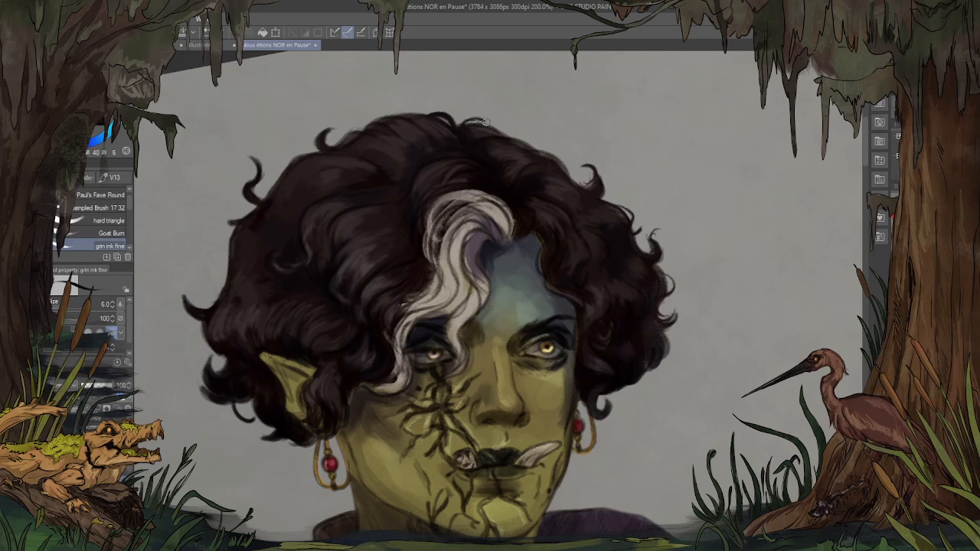
left_click(371, 141, "alt")
mouse_move(361, 132)
left_mouse_down()
mouse_move(328, 136)
mouse_move(341, 141)
mouse_move(338, 127)
mouse_move(357, 144)
mouse_move(321, 150)
mouse_move(275, 182)
mouse_move(301, 167)
mouse_move(257, 215)
mouse_move(225, 213)
mouse_move(228, 225)
mouse_move(242, 210)
mouse_move(230, 259)
left_mouse_up()
left_click(256, 213, "alt")
left_click(228, 280, "alt")
left_click_drag(203, 314, 194, 283)
scroll(355, 198, "down", 4)
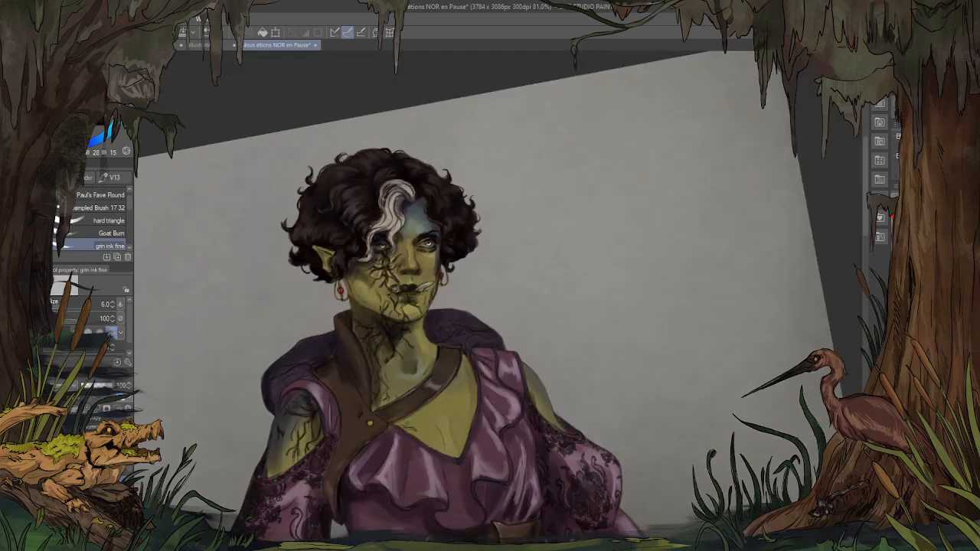
Step: Flip the view horizontally and add fine curling strands to the side curls opposite the ear and along the forehead hairline
left_click_drag(355, 197, 595, 201)
scroll(500, 205, "up", 3)
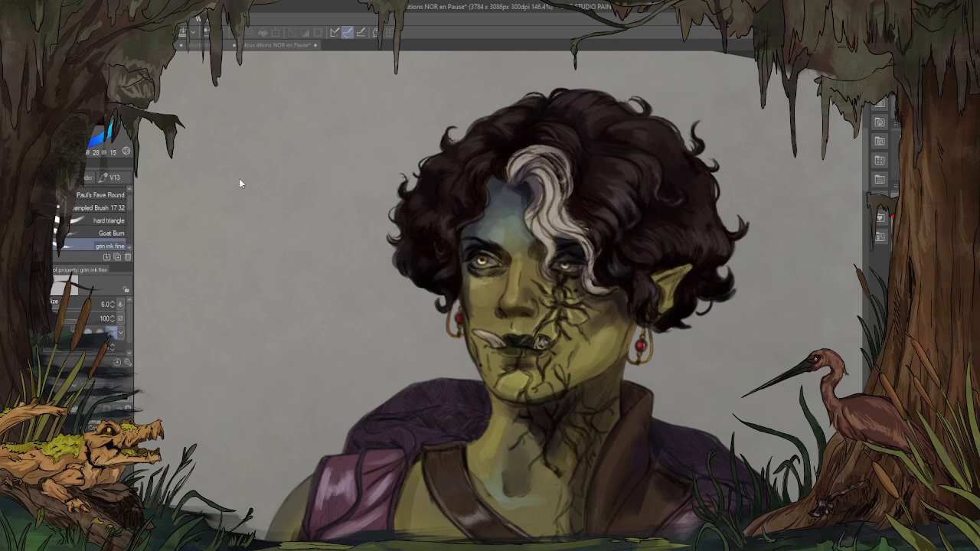
scroll(592, 149, "up", 3)
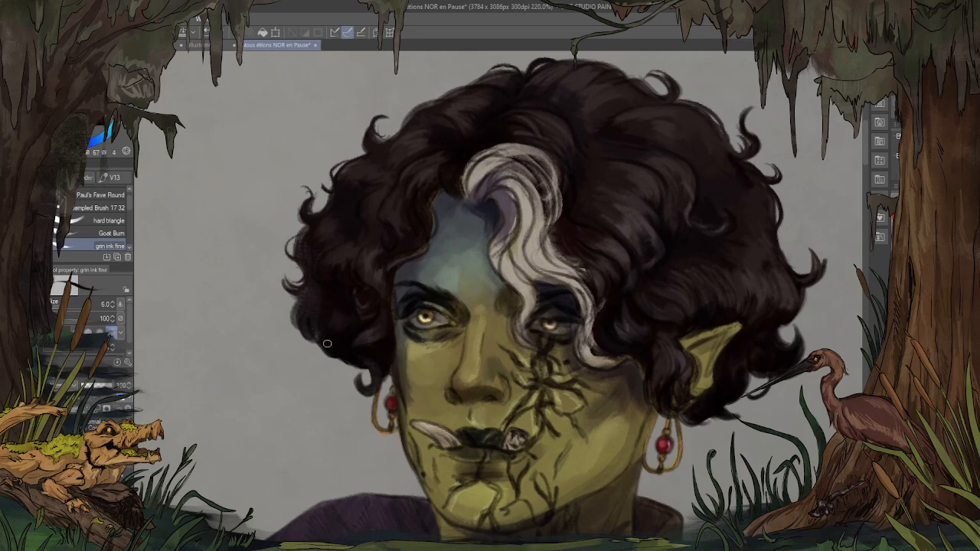
mouse_move(327, 344)
left_mouse_down()
mouse_move(302, 291)
mouse_move(288, 324)
mouse_move(303, 300)
mouse_move(301, 316)
mouse_move(294, 262)
mouse_move(284, 278)
mouse_move(333, 214)
mouse_move(318, 175)
mouse_move(319, 232)
left_mouse_up()
mouse_move(336, 188)
left_mouse_down()
mouse_move(328, 171)
mouse_move(328, 197)
mouse_move(309, 211)
mouse_move(290, 201)
left_mouse_up()
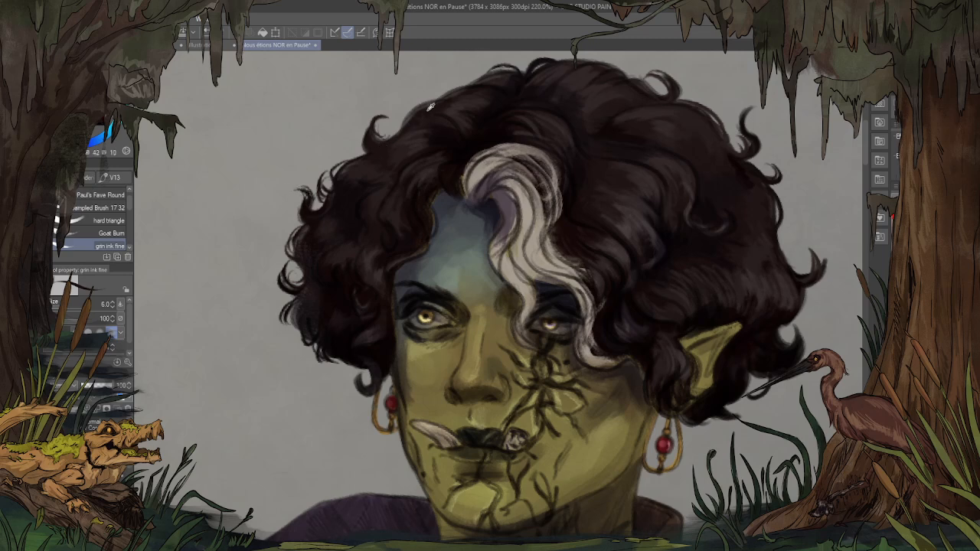
mouse_move(431, 107)
left_mouse_down()
mouse_move(401, 132)
mouse_move(402, 122)
left_mouse_up()
left_click(431, 170, "alt")
left_click_drag(422, 192, 433, 221)
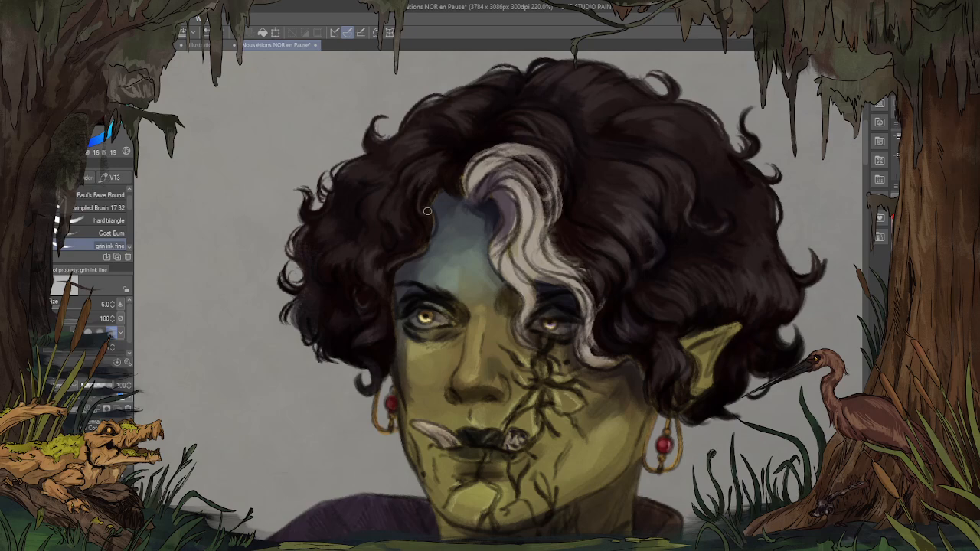
Step: Sample the pale lock color and draw fine loose strands along the white lock from its upper curve down toward its tips
left_click(372, 297, "alt")
left_click(486, 161, "alt")
mouse_move(463, 189)
left_mouse_down()
mouse_move(462, 152)
mouse_move(463, 198)
mouse_move(481, 141)
mouse_move(499, 143)
mouse_move(553, 180)
mouse_move(568, 215)
mouse_move(553, 237)
left_mouse_up()
mouse_move(554, 239)
left_mouse_down()
mouse_move(586, 255)
mouse_move(590, 283)
left_mouse_up()
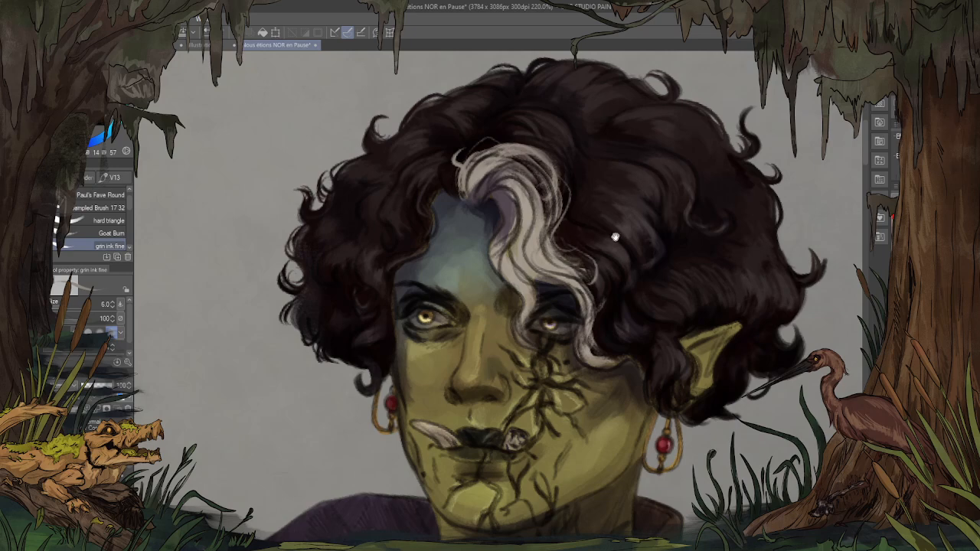
left_click_drag(616, 237, 562, 223)
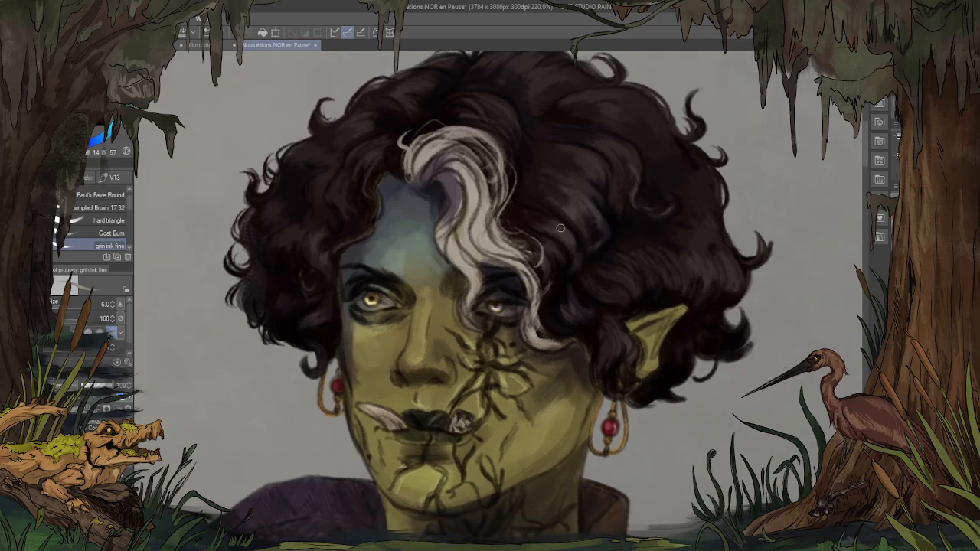
mouse_move(447, 221)
left_mouse_down()
mouse_move(453, 258)
mouse_move(466, 265)
mouse_move(469, 298)
mouse_move(457, 305)
mouse_move(499, 309)
mouse_move(470, 300)
mouse_move(502, 341)
left_mouse_up()
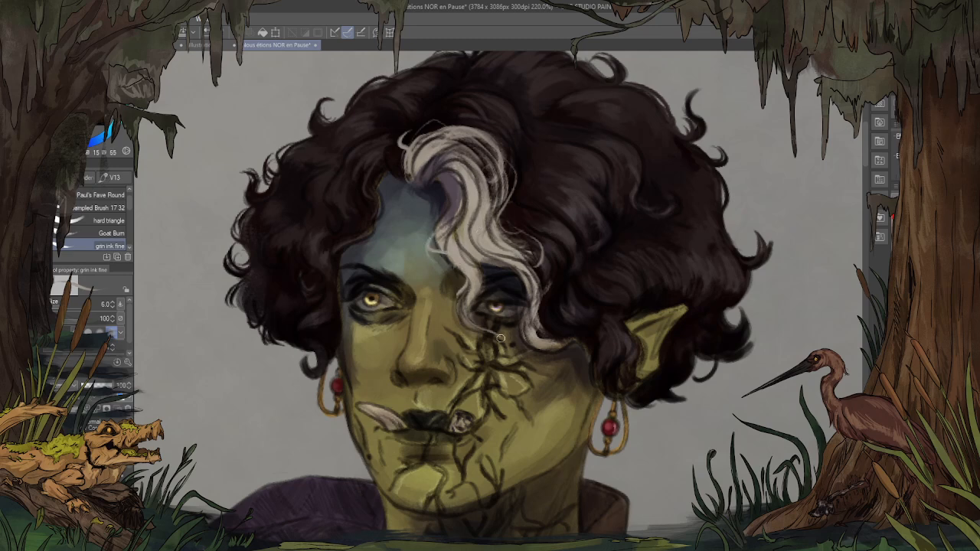
mouse_move(467, 124)
left_mouse_down()
mouse_move(460, 109)
mouse_move(464, 117)
mouse_move(446, 131)
mouse_move(499, 185)
mouse_move(487, 223)
mouse_move(520, 247)
mouse_move(558, 329)
left_mouse_up()
mouse_move(545, 294)
left_mouse_down()
mouse_move(561, 342)
mouse_move(558, 333)
mouse_move(579, 345)
left_mouse_up()
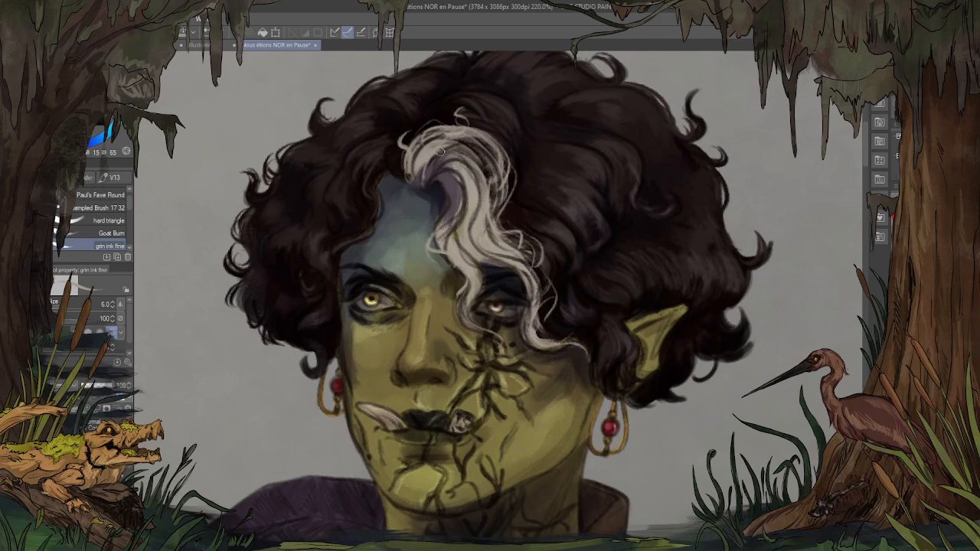
Step: Add small curled wisps over the top of the white lock and thin strands along its outer edge
left_click_drag(424, 124, 442, 115)
mouse_move(410, 144)
left_mouse_down()
mouse_move(416, 125)
mouse_move(432, 118)
left_mouse_up()
mouse_move(487, 136)
left_mouse_down()
mouse_move(510, 150)
mouse_move(512, 140)
left_mouse_up()
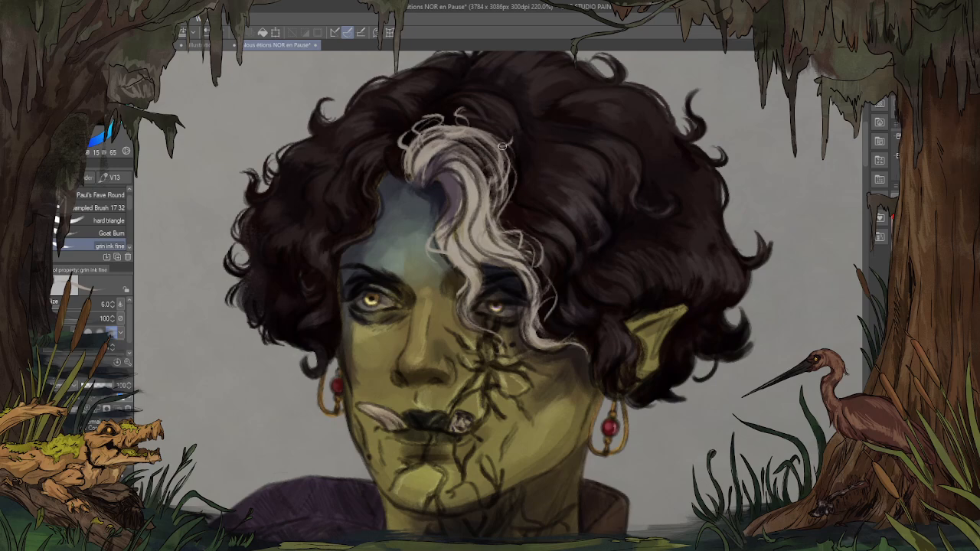
left_click_drag(503, 192, 498, 228)
left_click_drag(536, 286, 540, 333)
left_click_drag(518, 273, 510, 290)
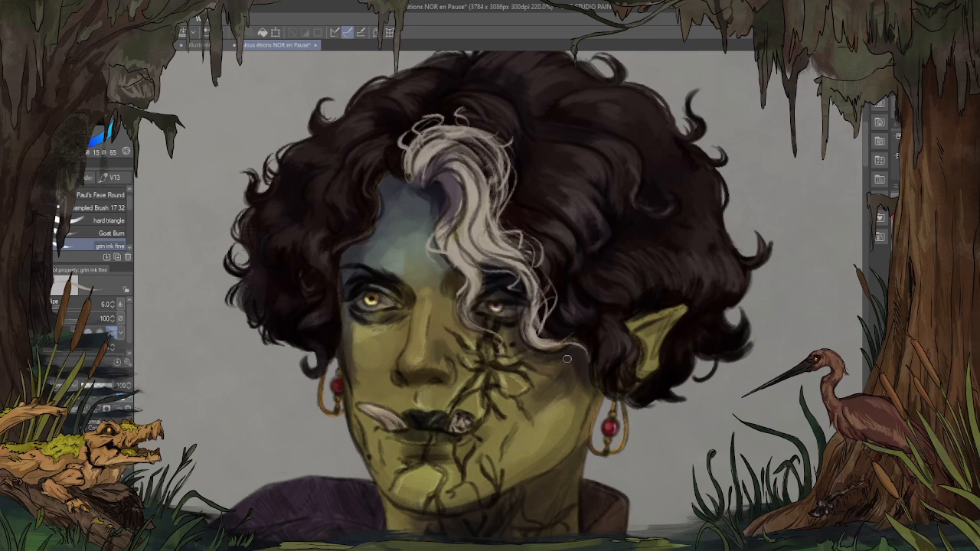
Step: Extend thin pale wisps from the white lock's lower tips over the cheek and check them at a wider view
mouse_move(521, 332)
left_mouse_down()
mouse_move(581, 366)
mouse_move(584, 407)
mouse_move(564, 350)
left_mouse_up()
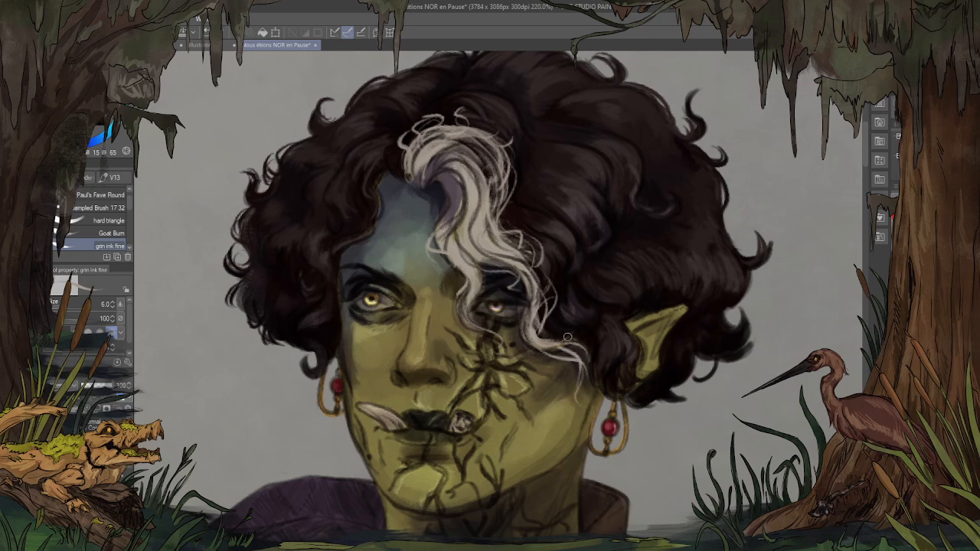
left_click_drag(546, 311, 538, 349)
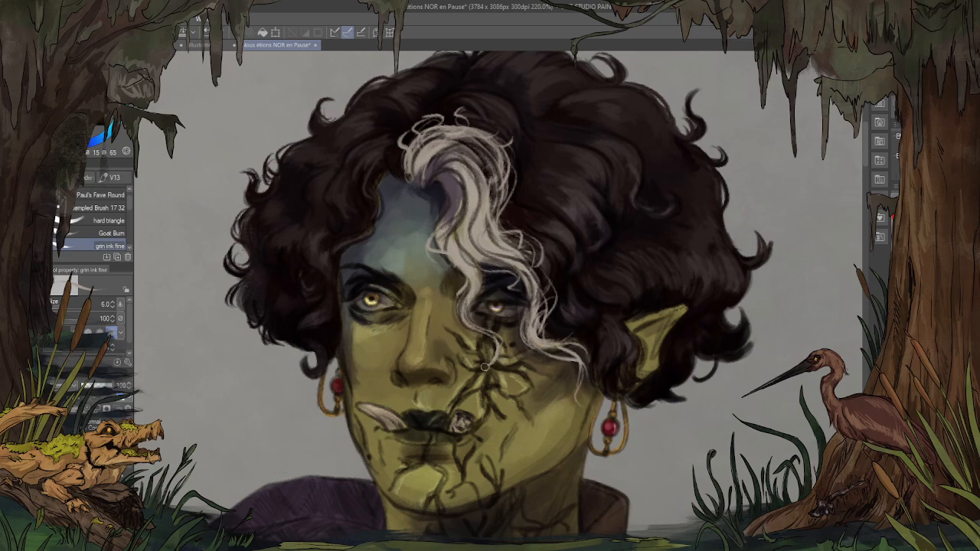
left_click_drag(460, 321, 468, 279)
scroll(475, 257, "down", 3)
scroll(452, 256, "up", 3)
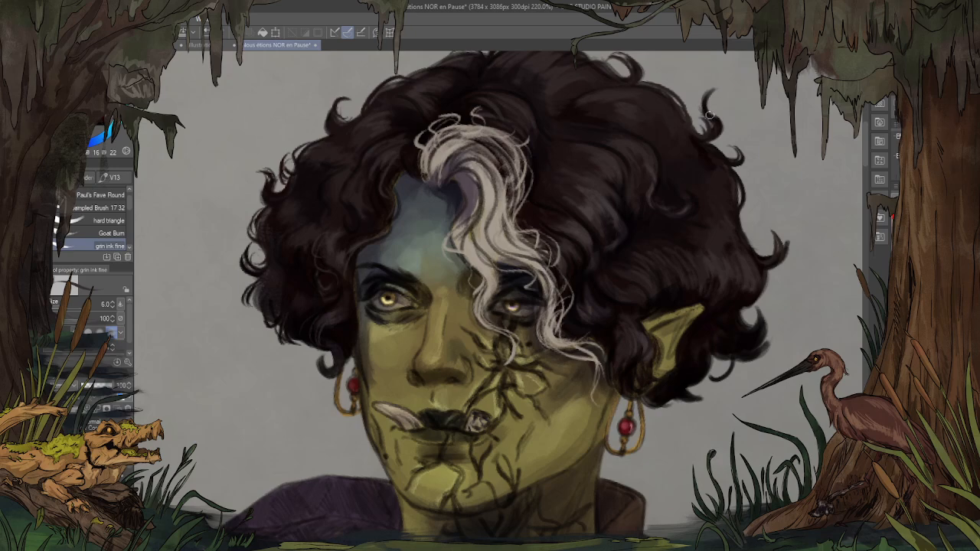
Step: Draw fine dark strands at the top parting and along the crown outline opposite the ear, resampling hair tones
left_click_drag(720, 133, 706, 175)
left_click(482, 82, "alt")
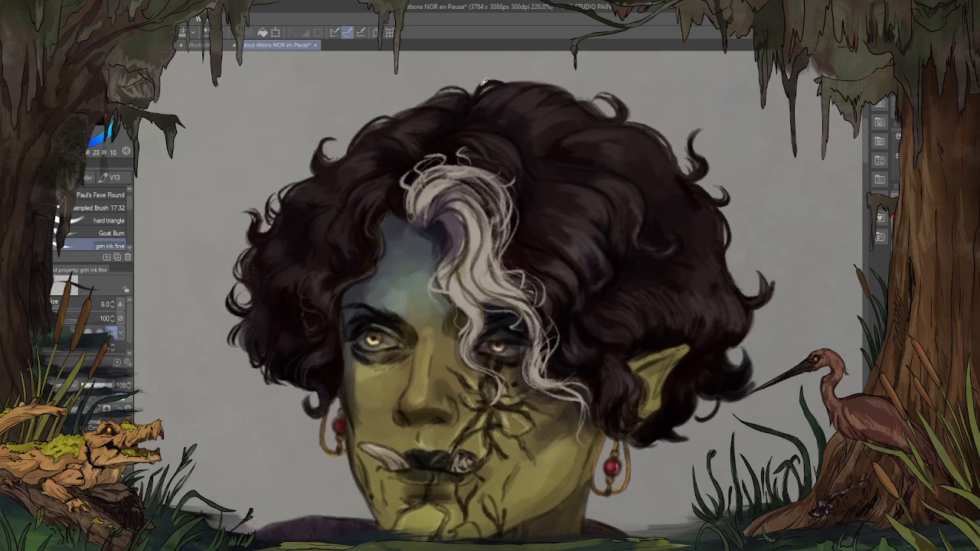
left_click_drag(469, 95, 494, 77)
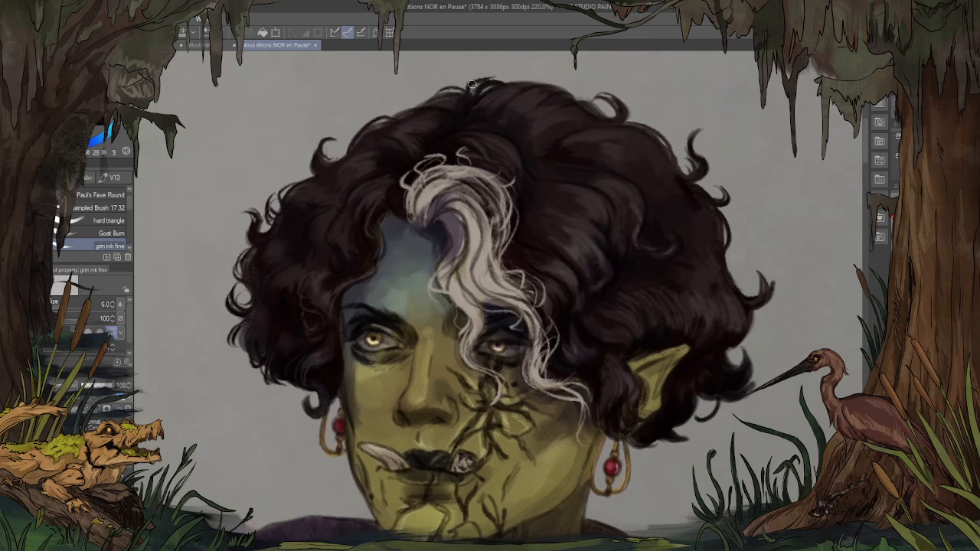
left_click(428, 115, "alt")
mouse_move(432, 100)
left_mouse_down()
mouse_move(386, 108)
mouse_move(337, 158)
mouse_move(346, 153)
mouse_move(346, 144)
mouse_move(329, 160)
mouse_move(331, 145)
mouse_move(341, 142)
mouse_move(306, 184)
mouse_move(281, 195)
left_mouse_up()
left_click(312, 180, "alt")
scroll(264, 323, "down", 5)
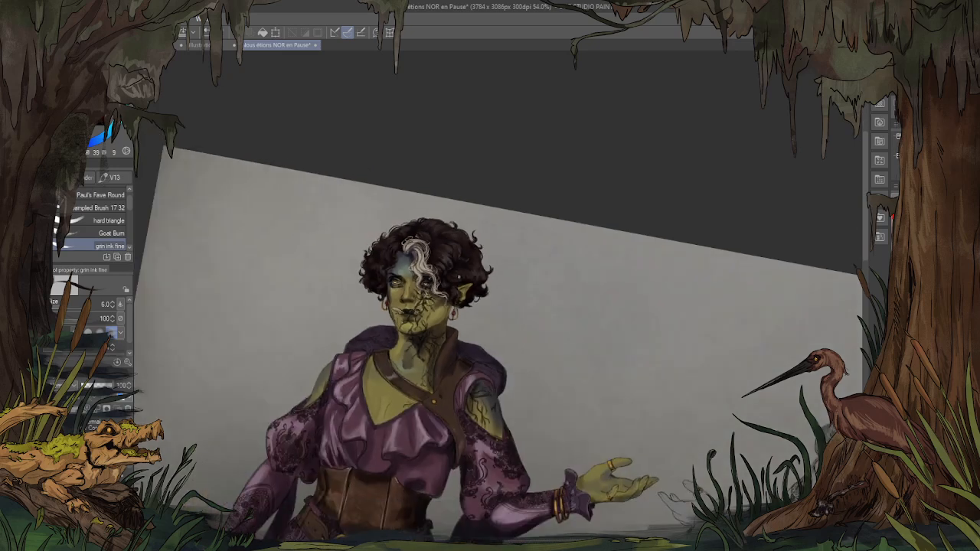
Step: Add thin strands along the lower edge of the side curls opposite the ear and loose curls beneath the pointed ear
scroll(437, 286, "up", 4)
scroll(394, 240, "up", 2)
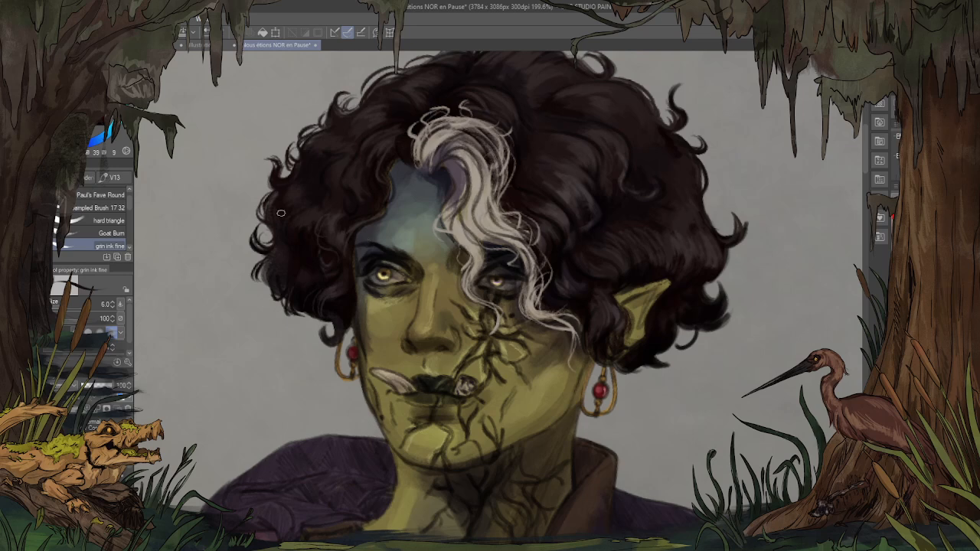
mouse_move(274, 230)
left_mouse_down()
mouse_move(263, 238)
mouse_move(264, 298)
mouse_move(282, 320)
mouse_move(309, 323)
left_mouse_up()
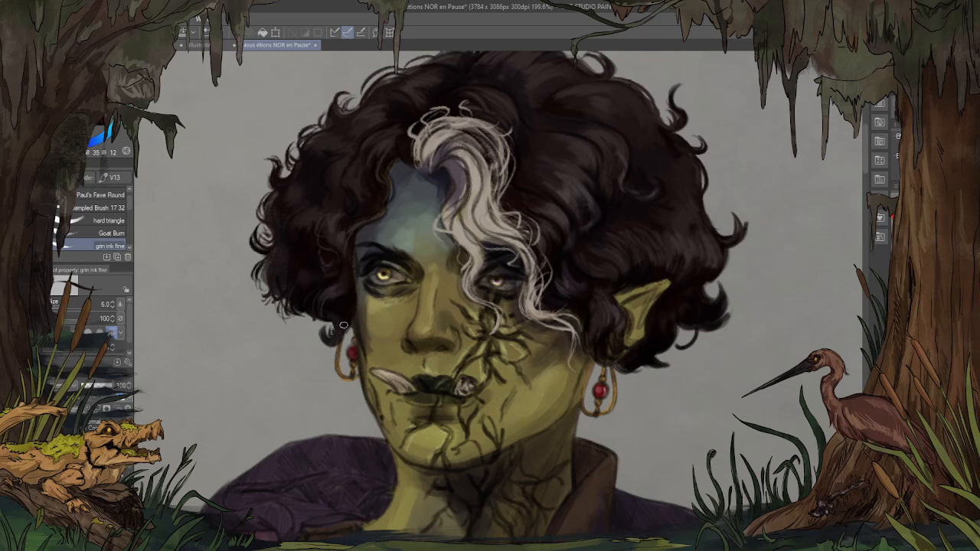
left_click(678, 325, "alt")
mouse_move(677, 330)
left_mouse_down()
mouse_move(661, 359)
mouse_move(668, 378)
left_mouse_up()
mouse_move(660, 360)
left_mouse_down()
mouse_move(664, 378)
mouse_move(609, 373)
left_mouse_up()
left_click_drag(594, 337, 595, 373)
Step: Draw fine muted highlight strands in the waves behind the white lock using sampled hair tones
left_click(557, 207, "alt")
left_click(560, 205, "alt")
left_click_drag(541, 196, 536, 182)
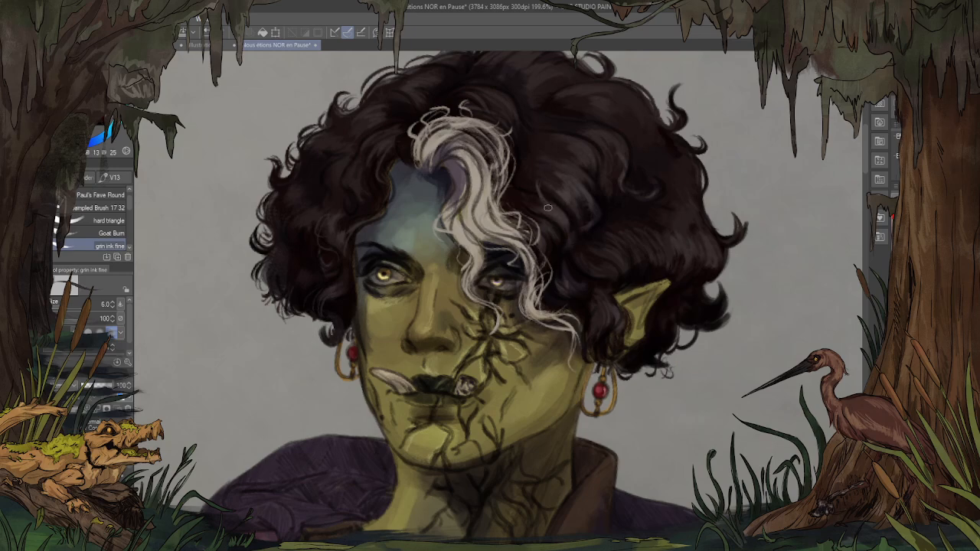
left_click(565, 185, "alt")
Step: Refine the side curls opposite the pointed ear and the raised crown tuft with fine strands in sampled hair tones
scroll(354, 251, "down", 1)
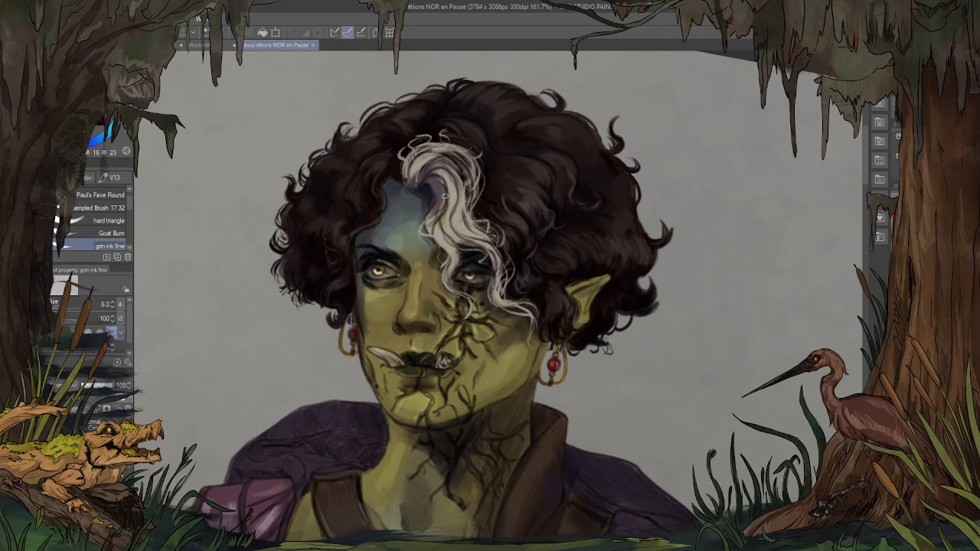
scroll(451, 190, "up", 1)
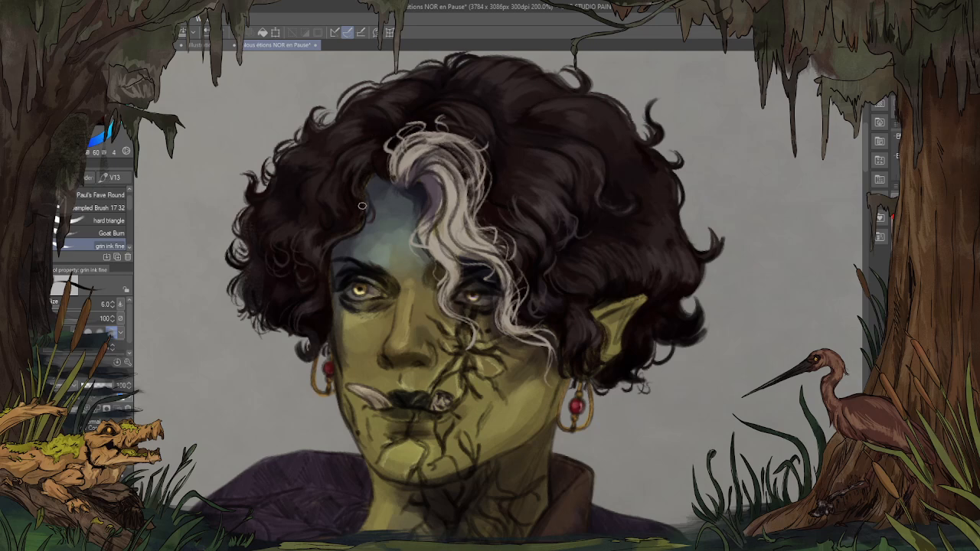
left_click_drag(380, 212, 479, 247)
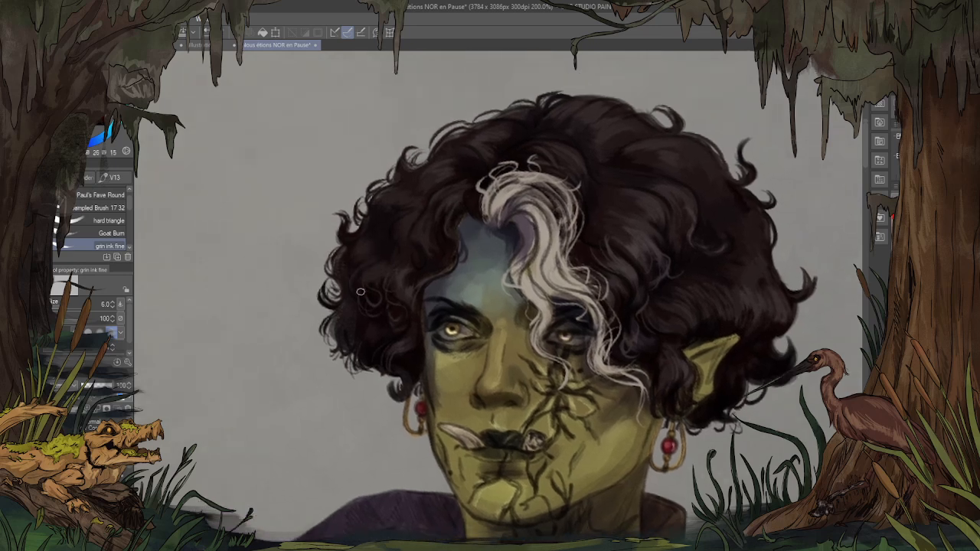
mouse_move(624, 192)
left_mouse_down()
mouse_move(635, 191)
mouse_move(470, 230)
left_mouse_up()
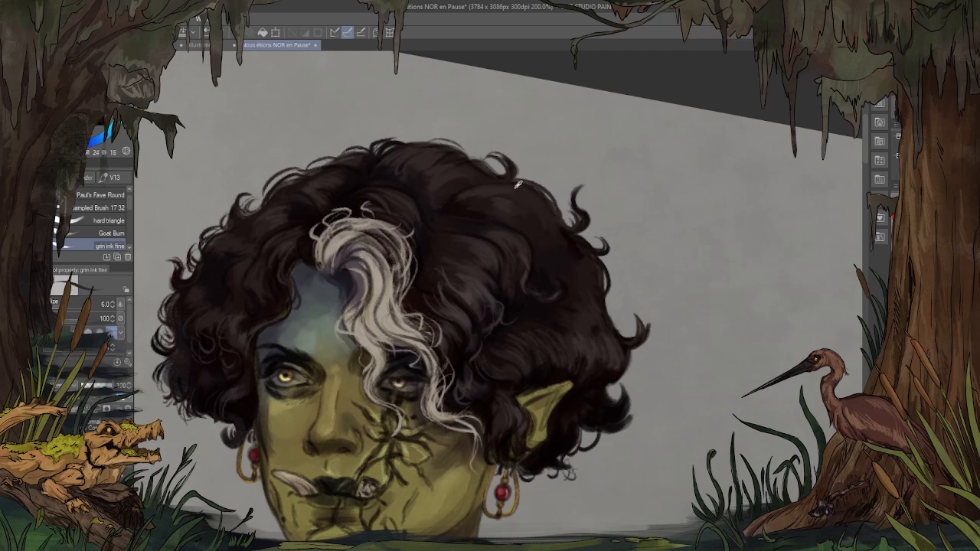
left_click_drag(486, 167, 504, 193)
left_click(361, 244, "alt")
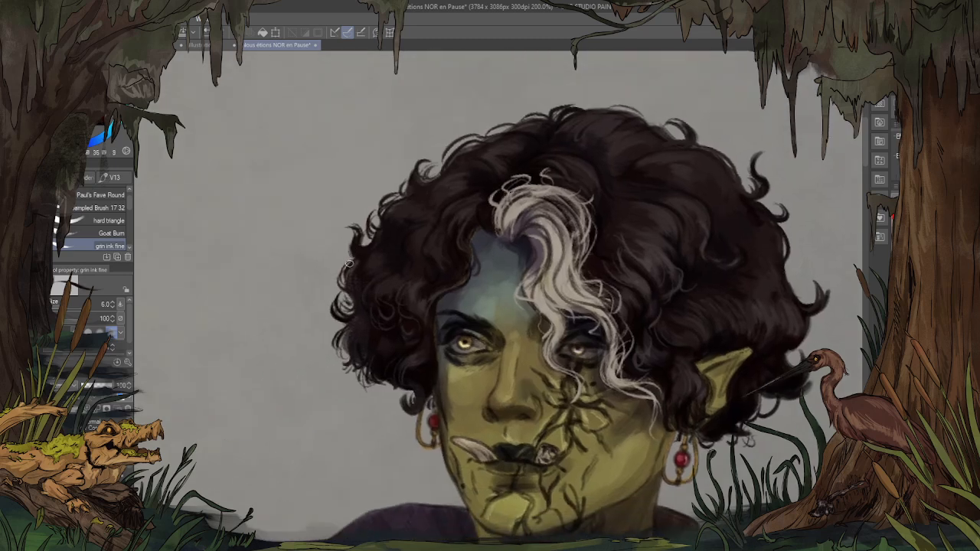
Step: Draw fine dark flyaway curls along the outer and lower edges of the side curls opposite the pointed ear
mouse_move(355, 263)
left_mouse_down()
mouse_move(343, 267)
mouse_move(356, 235)
mouse_move(368, 237)
left_mouse_up()
left_click(386, 218, "alt")
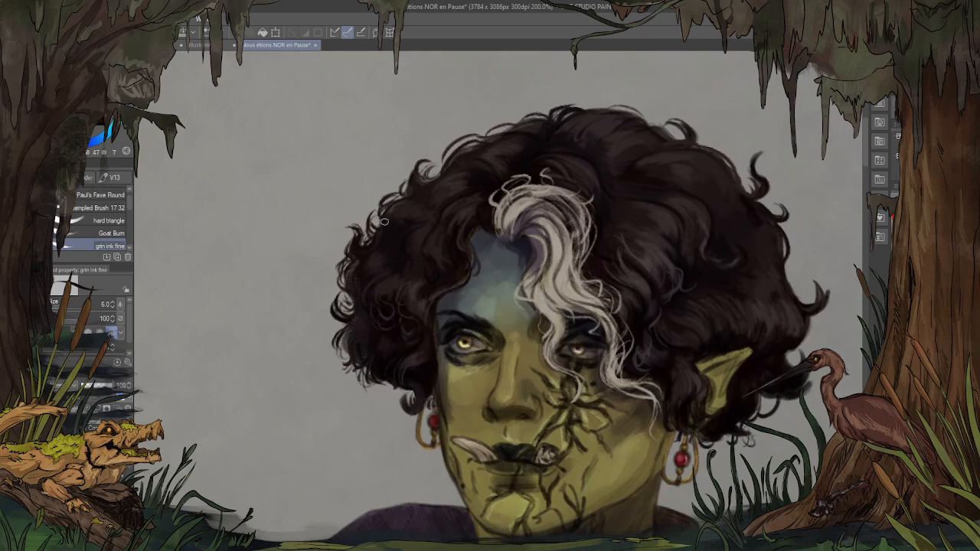
left_click(380, 364, "alt")
mouse_move(377, 383)
left_mouse_down()
mouse_move(391, 387)
mouse_move(386, 400)
mouse_move(388, 389)
mouse_move(411, 393)
left_mouse_up()
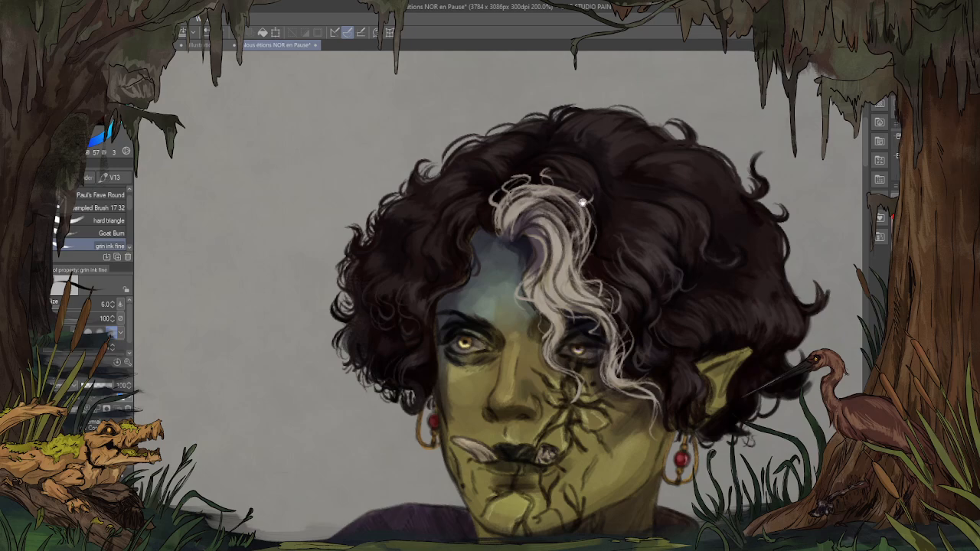
Step: Add thin dark flyaways along the crown and back outline of the hair on the pointed ear's side
left_click_drag(723, 195, 524, 244)
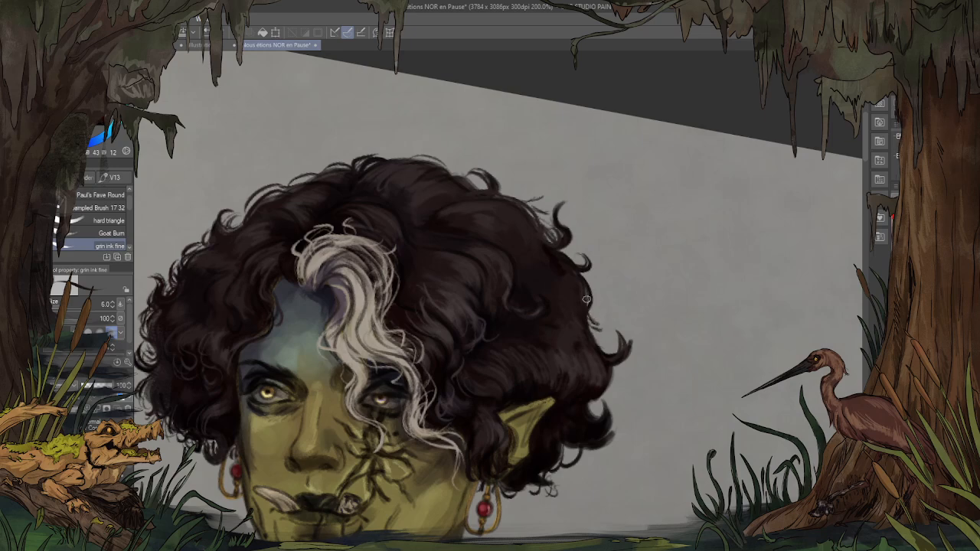
scroll(602, 206, "down", 2)
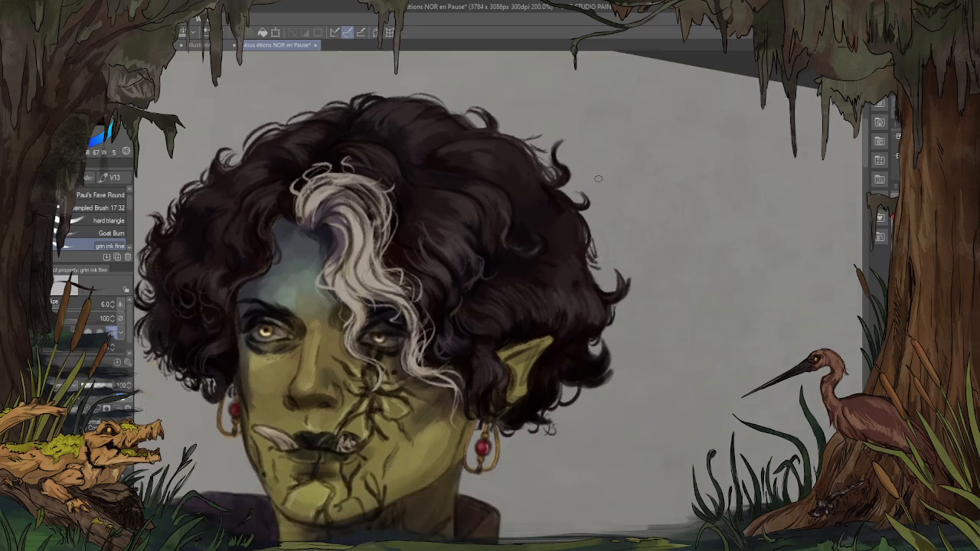
left_click_drag(599, 179, 633, 214)
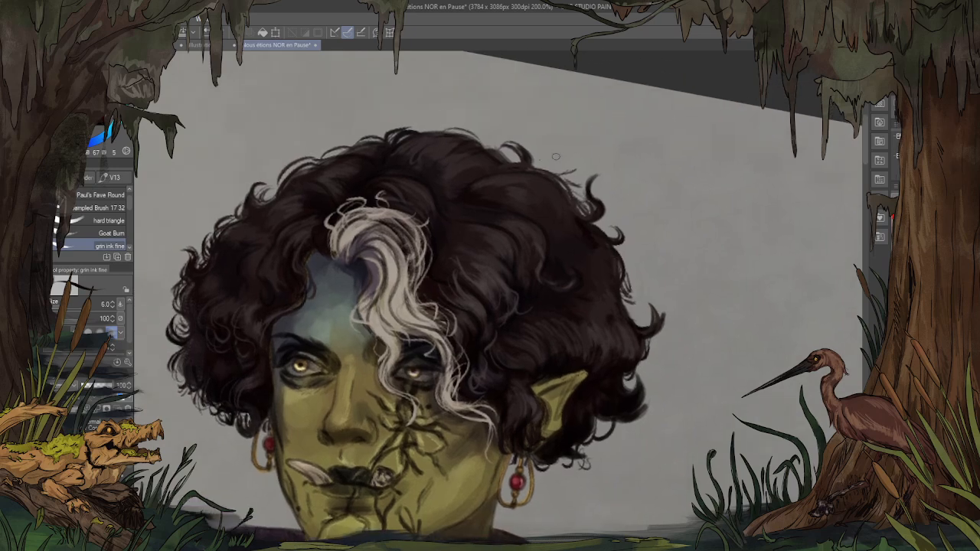
left_click(540, 181, "alt")
Step: Refine the root of the white lock with fine strands in resampled tones and check the whole figure
left_click(399, 193, "alt")
left_click(381, 182, "alt")
left_click_drag(401, 185, 342, 236, "alt")
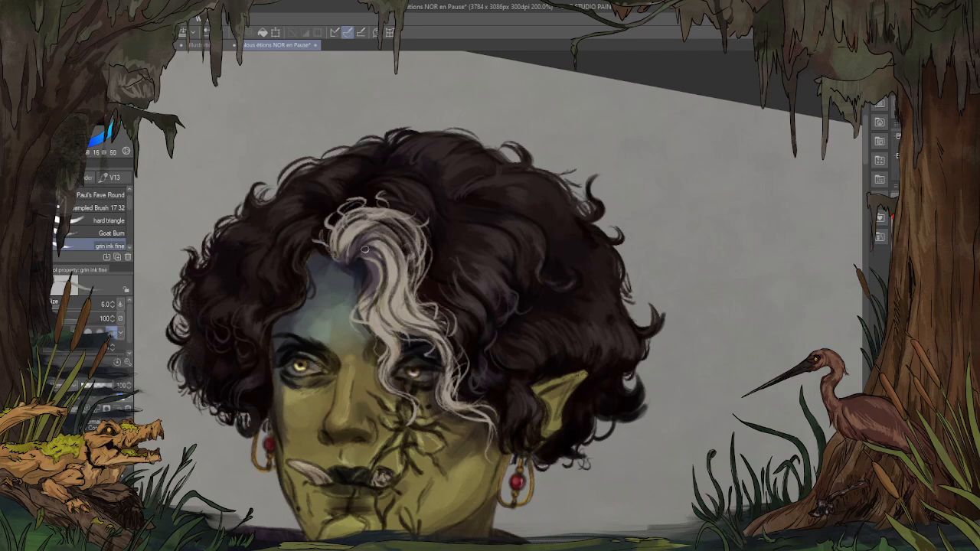
scroll(404, 184, "down", 3)
scroll(426, 186, "down", 3)
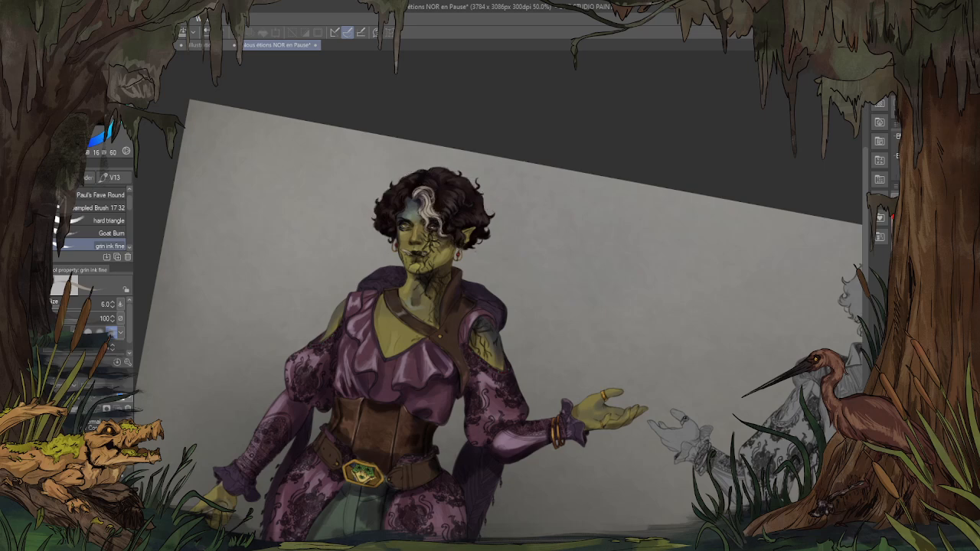
scroll(432, 206, "up", 5)
scroll(396, 153, "up", 1)
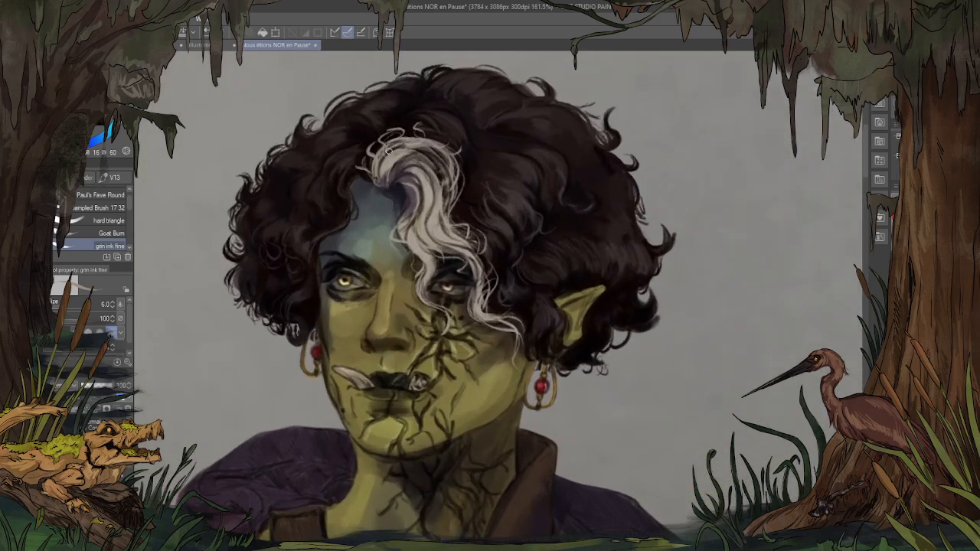
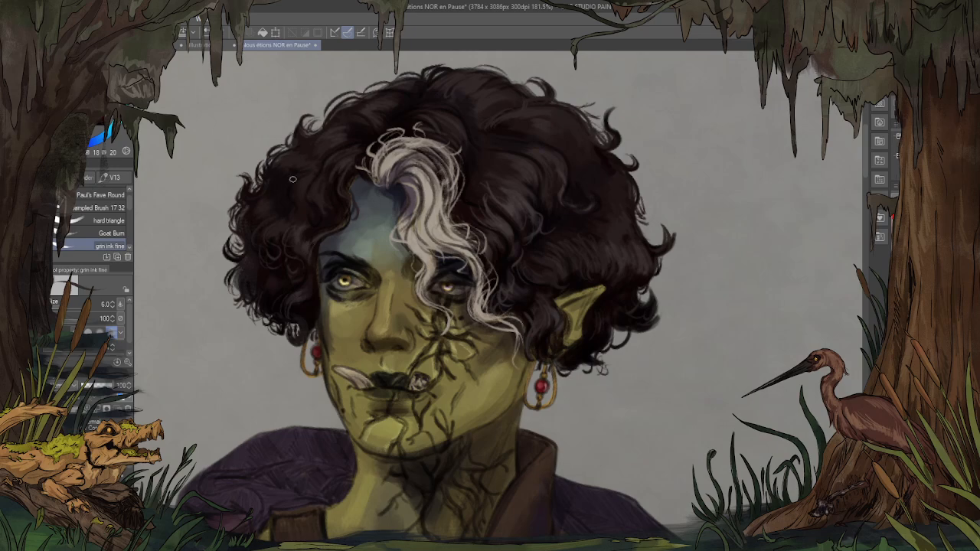
Step: Resample dark hair tones around the hair outline and draw thin strands along the back contour above the pointed ear
left_click(265, 178, "alt")
left_click(572, 117, "alt")
left_click(613, 161, "alt")
left_click(643, 254, "alt")
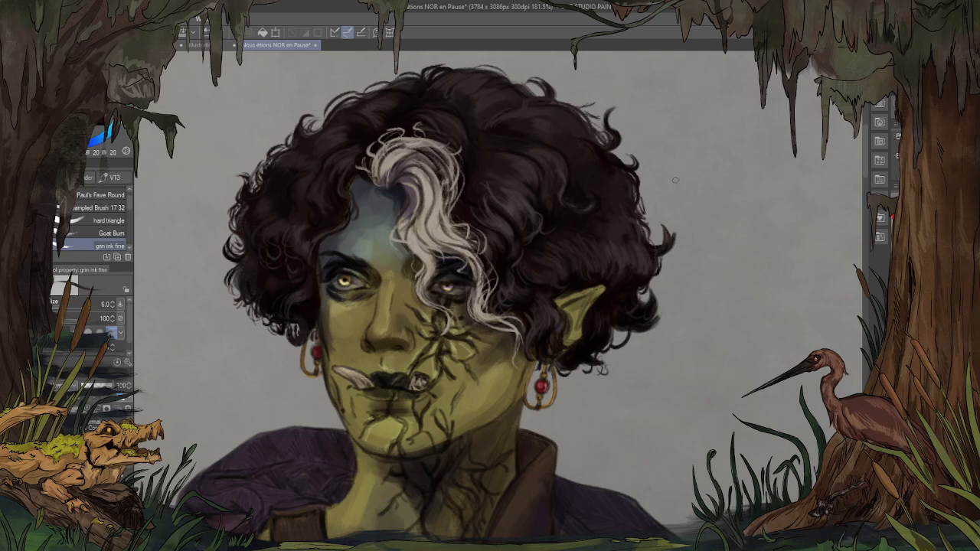
left_click_drag(675, 197, 648, 228)
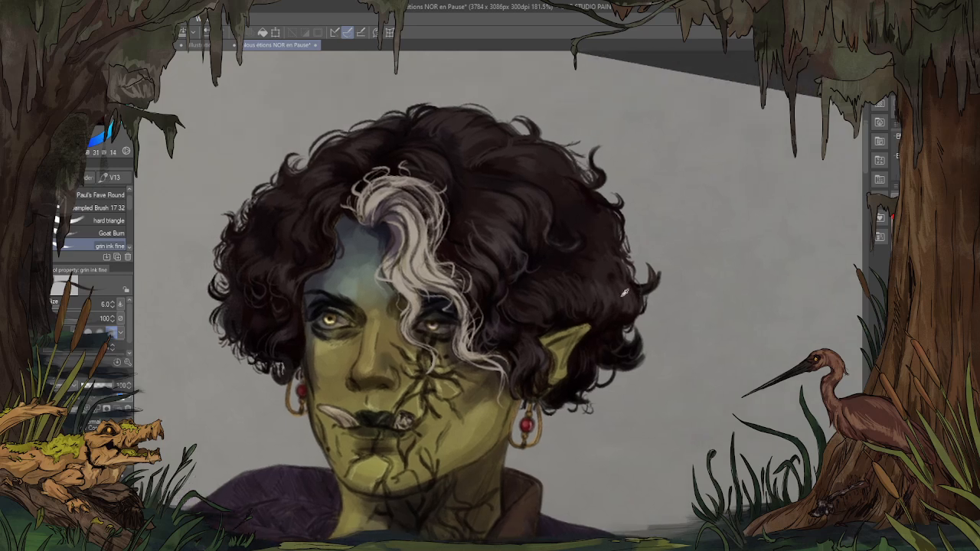
Step: Add fine strands within the back curls behind and above the pointed ear using sampled tones, checking the head at different scales
left_click_drag(614, 363, 600, 355)
left_click(561, 291, "alt")
left_click(610, 226, "alt")
mouse_move(625, 242)
left_mouse_down()
mouse_move(638, 276)
mouse_move(632, 284)
left_mouse_up()
left_click(513, 136, "alt")
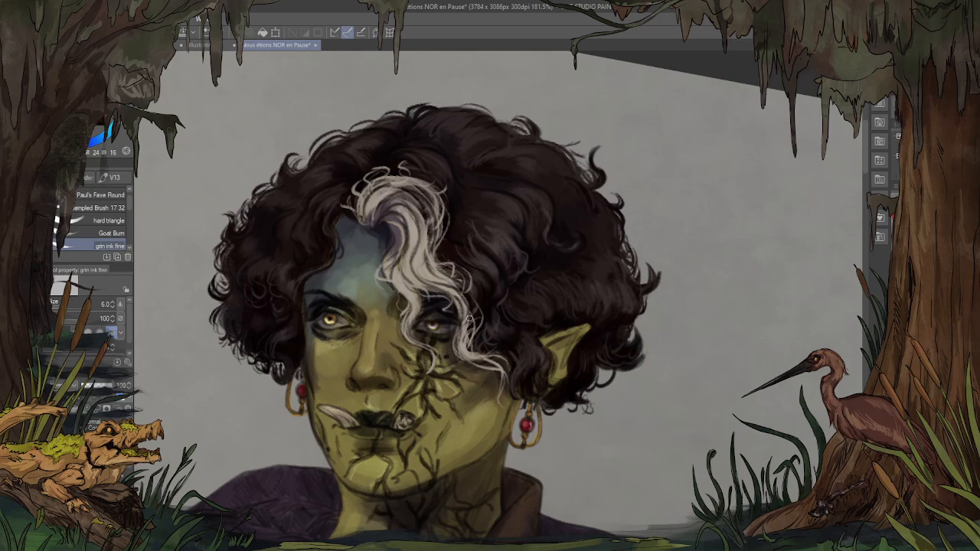
left_click(506, 335, "alt")
scroll(529, 315, "down", 5)
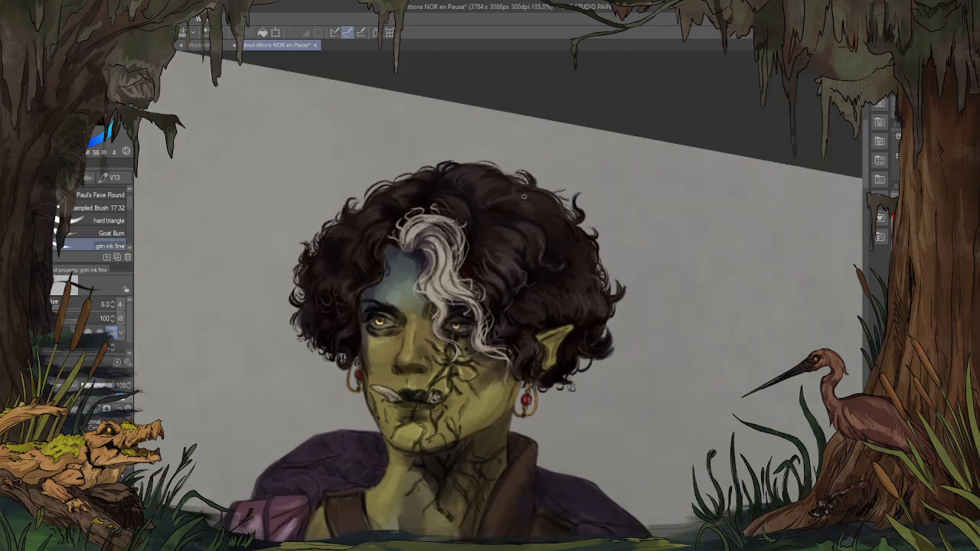
scroll(505, 245, "up", 5)
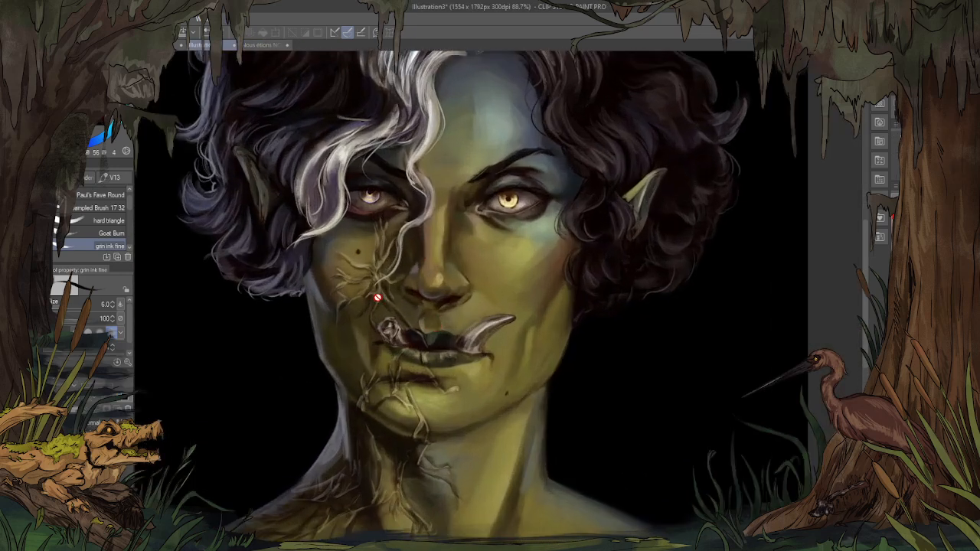
Step: Sample a light skin tone from the Illustration3 reference portrait and use it to add fine highlights to the cheek veins
mouse_move(367, 274)
left_mouse_down()
mouse_move(372, 262)
mouse_move(359, 264)
left_mouse_up()
left_click(256, 46)
scroll(429, 410, "up", 1)
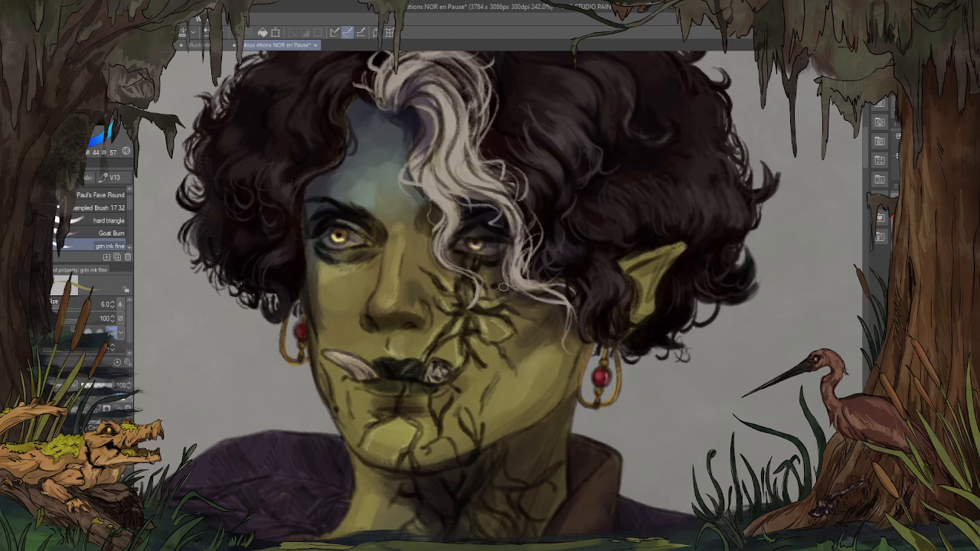
left_click_drag(493, 313, 480, 312)
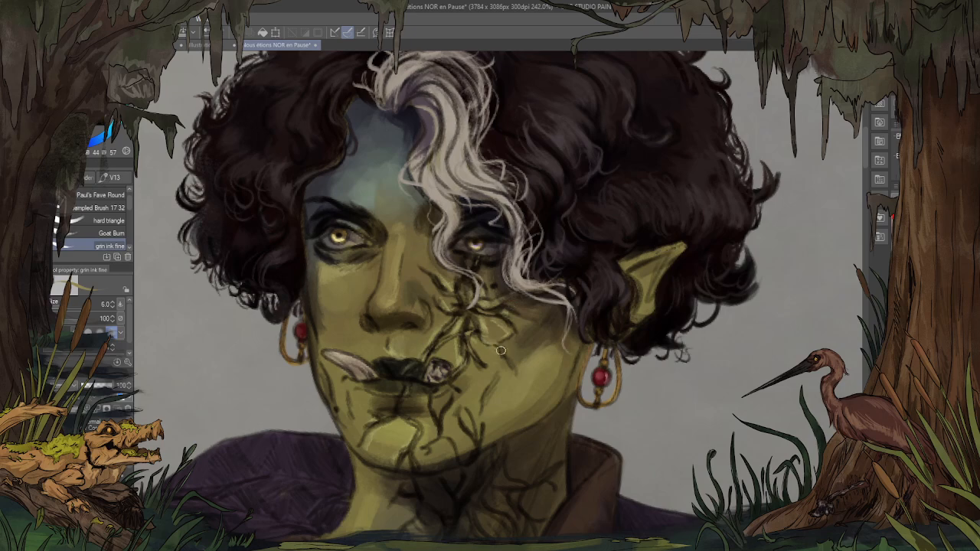
scroll(494, 330, "down", 2)
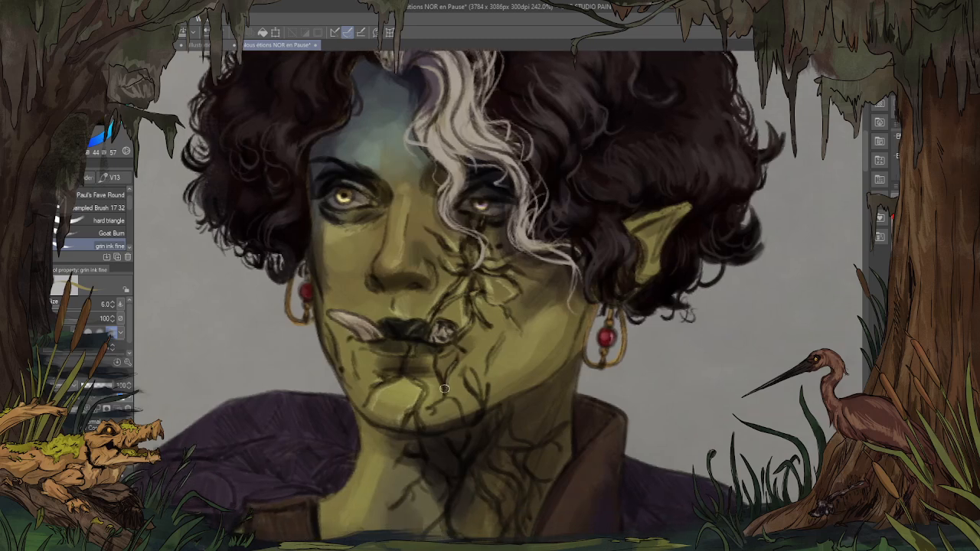
Step: Continue the thin light accents along the chin and neck veins and check them on the full torso
scroll(515, 298, "down", 3)
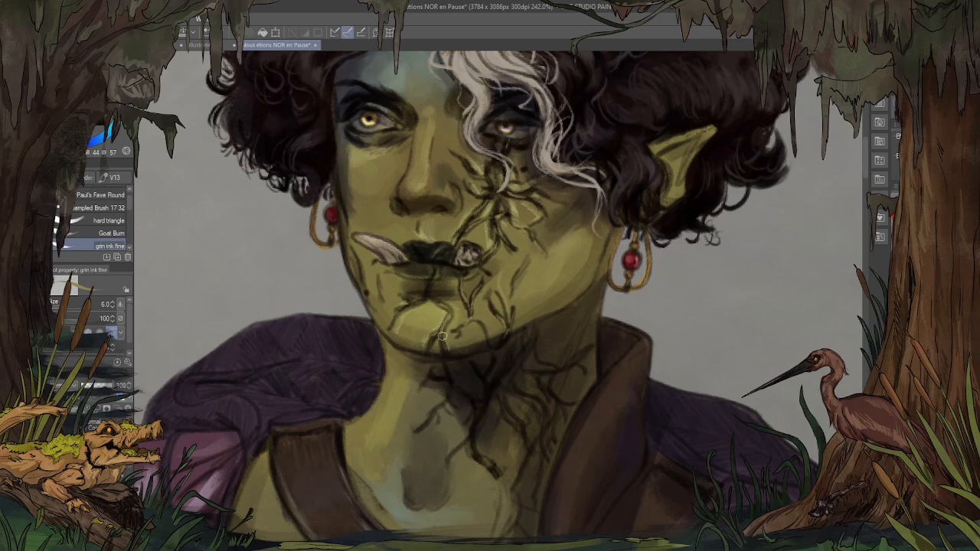
left_click_drag(556, 399, 551, 385)
left_click_drag(540, 290, 512, 217)
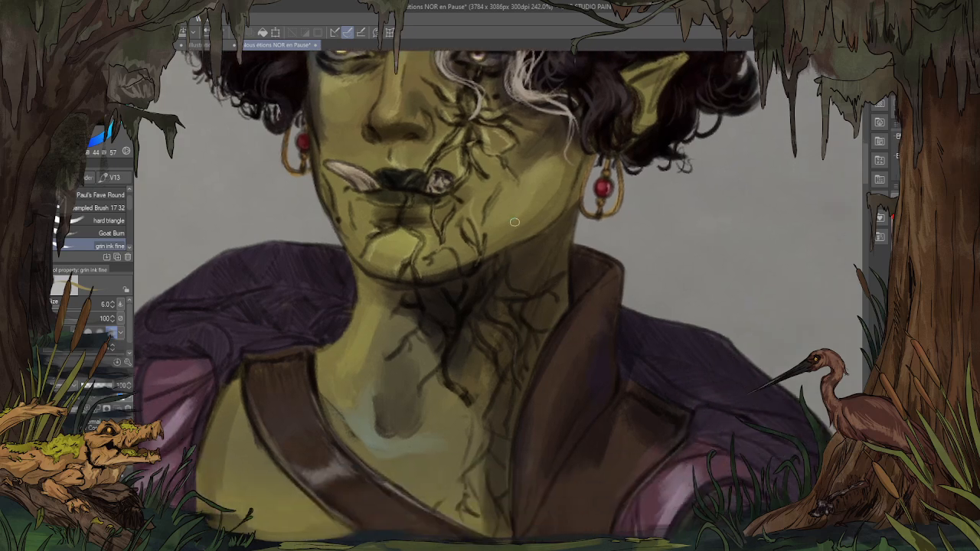
scroll(320, 146, "down", 3)
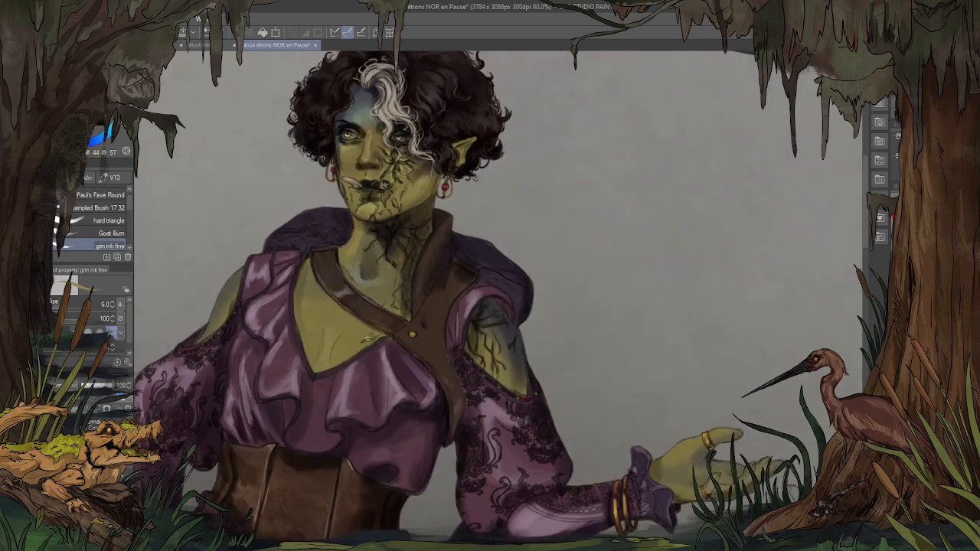
Step: Highlight the upper-arm veins over the yellow skin, and draw darker vein lines near the sleeve edge with resampled tones
scroll(548, 304, "up", 5)
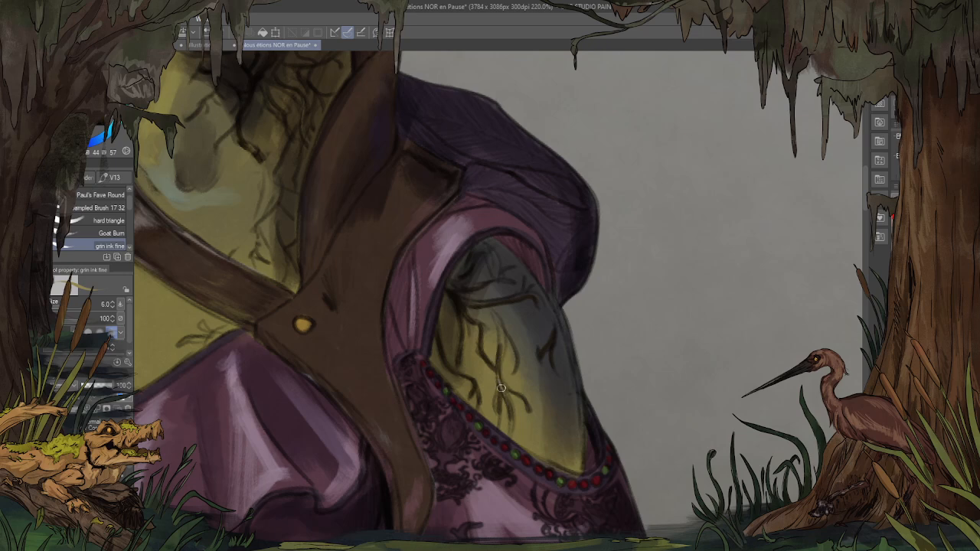
mouse_move(501, 388)
left_mouse_down()
mouse_move(510, 429)
mouse_move(498, 368)
left_mouse_up()
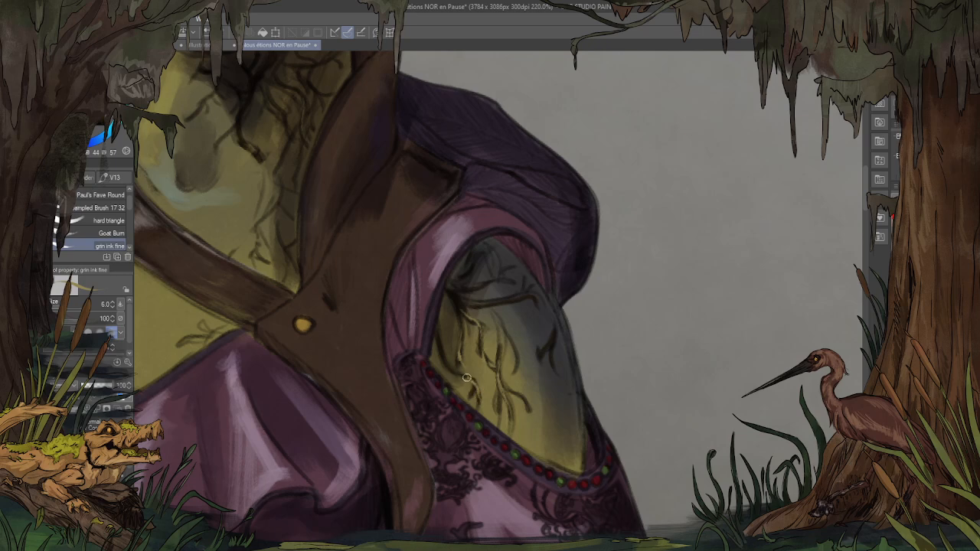
left_click(442, 344, "alt")
left_click(463, 303, "alt")
left_click(459, 286, "alt")
left_click_drag(453, 294, 454, 328)
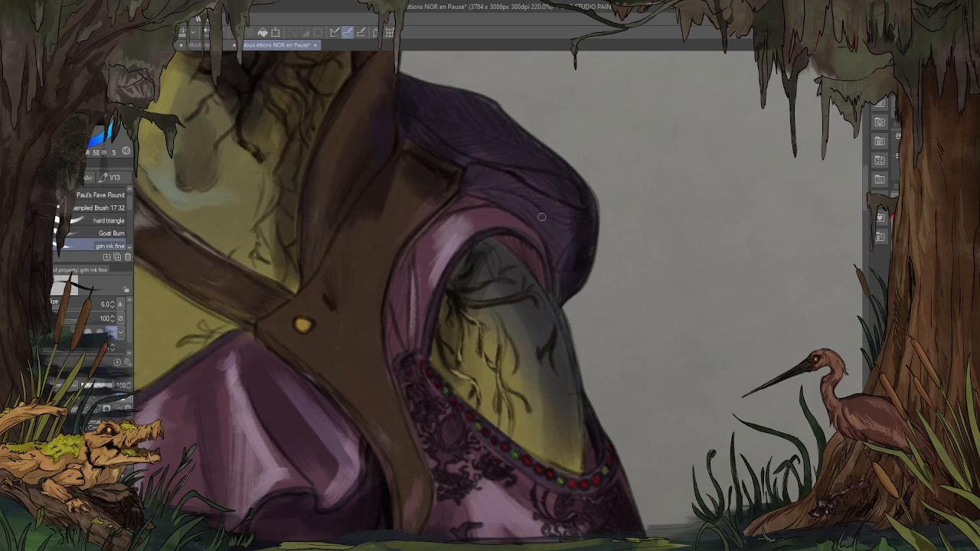
Step: Refine the veins in the grey shaded part of the upper arm and extend small dark branches onto the yellow skin
left_click(514, 297, "alt")
left_click_drag(547, 349, 546, 378)
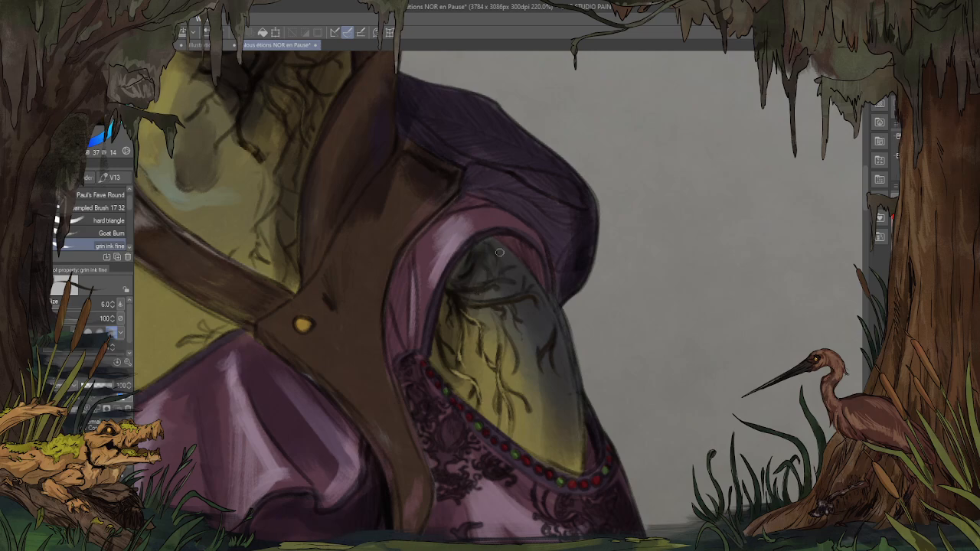
scroll(505, 274, "down", 5)
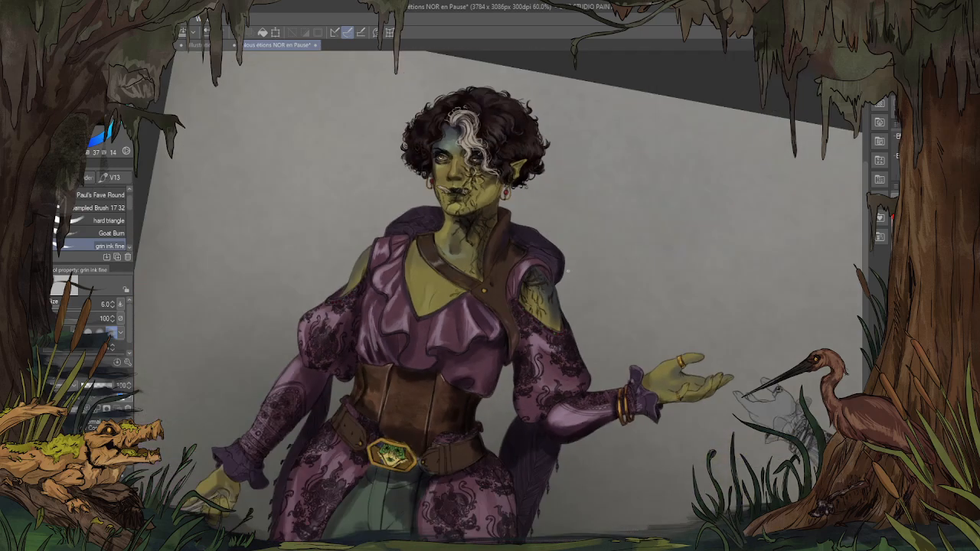
scroll(539, 306, "up", 4)
scroll(539, 306, "up", 4)
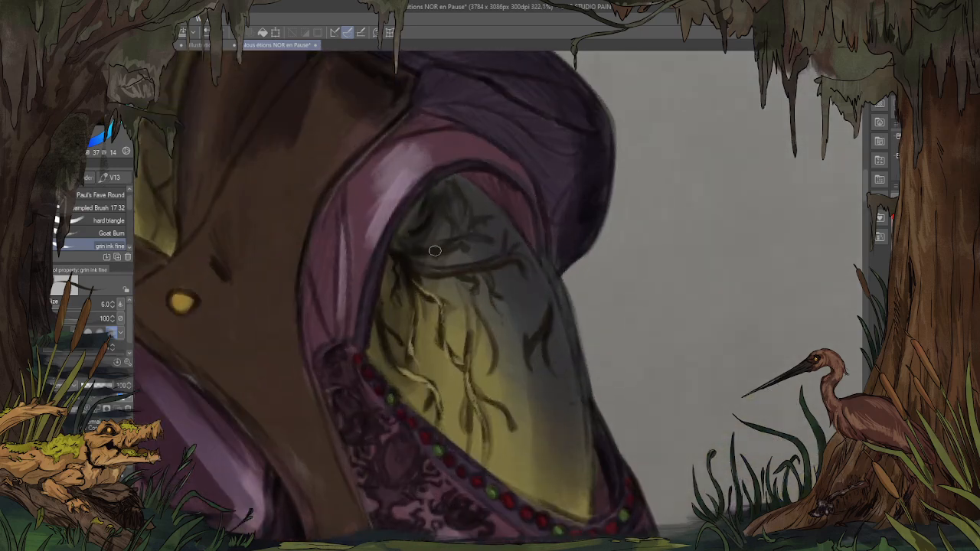
mouse_move(429, 276)
left_mouse_down()
mouse_move(423, 318)
mouse_move(441, 304)
mouse_move(453, 329)
mouse_move(444, 302)
mouse_move(484, 274)
mouse_move(493, 331)
left_mouse_up()
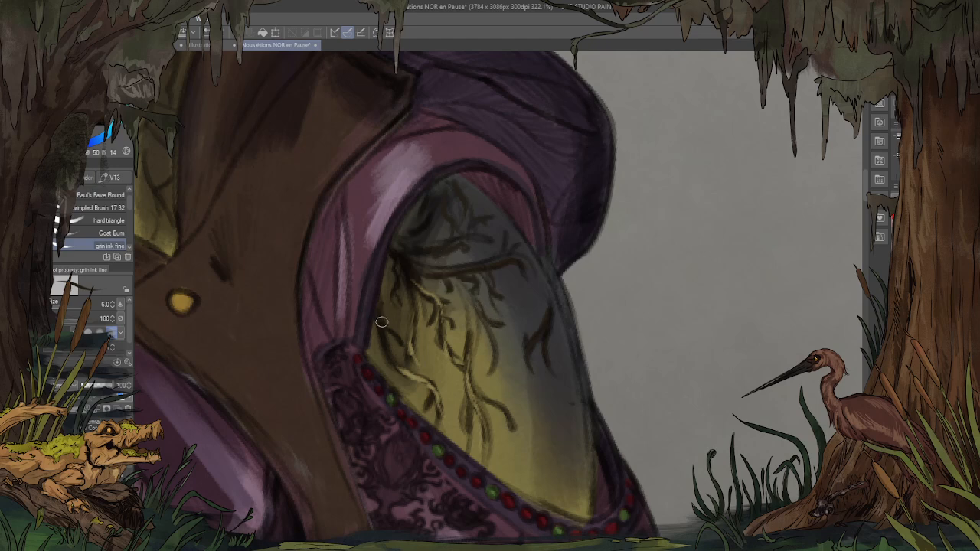
Step: Darken the forked vein near the upper arm's outer edge and extend it upward in a sampled dark tone
left_click(538, 323, "alt")
left_click(548, 320, "alt")
left_click_drag(543, 308, 539, 266)
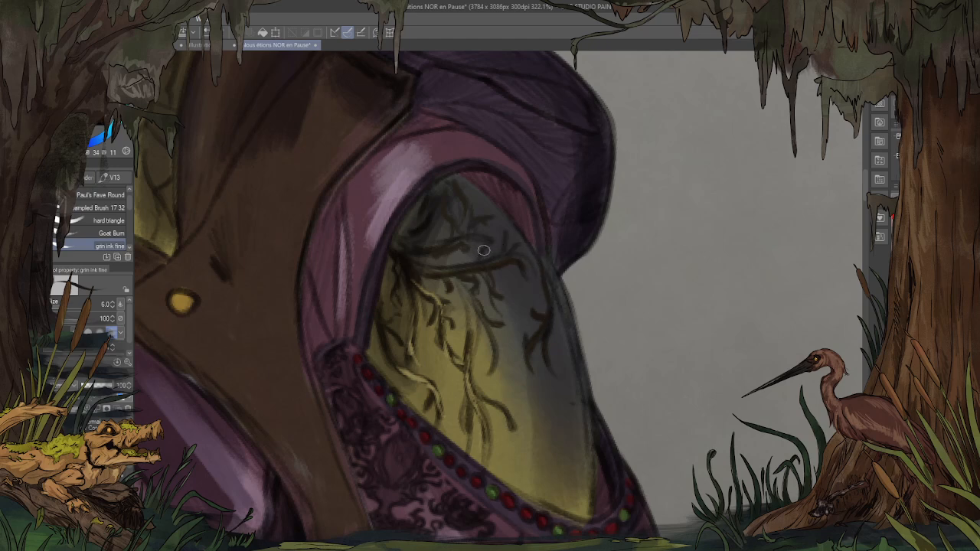
Step: Add fine light olive highlights along the veins fanning from the shoulder crease and check the arm at a wider view
left_click(448, 325, "alt")
left_click(445, 337, "alt")
mouse_move(429, 279)
left_mouse_down()
mouse_move(401, 262)
mouse_move(438, 275)
mouse_move(405, 290)
mouse_move(414, 325)
left_mouse_up()
mouse_move(394, 285)
left_mouse_down()
mouse_move(399, 340)
mouse_move(383, 337)
left_mouse_up()
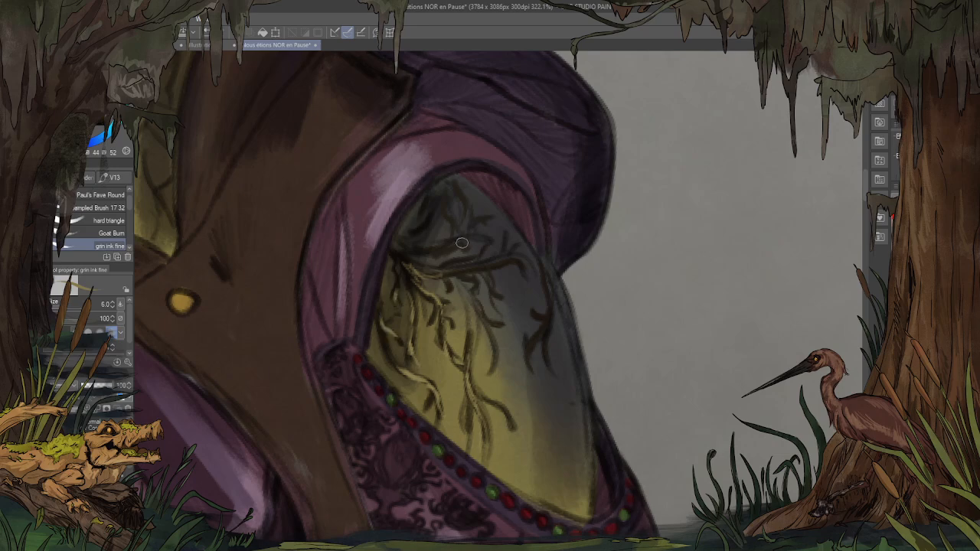
left_click_drag(462, 243, 426, 244)
scroll(426, 268, "down", 3)
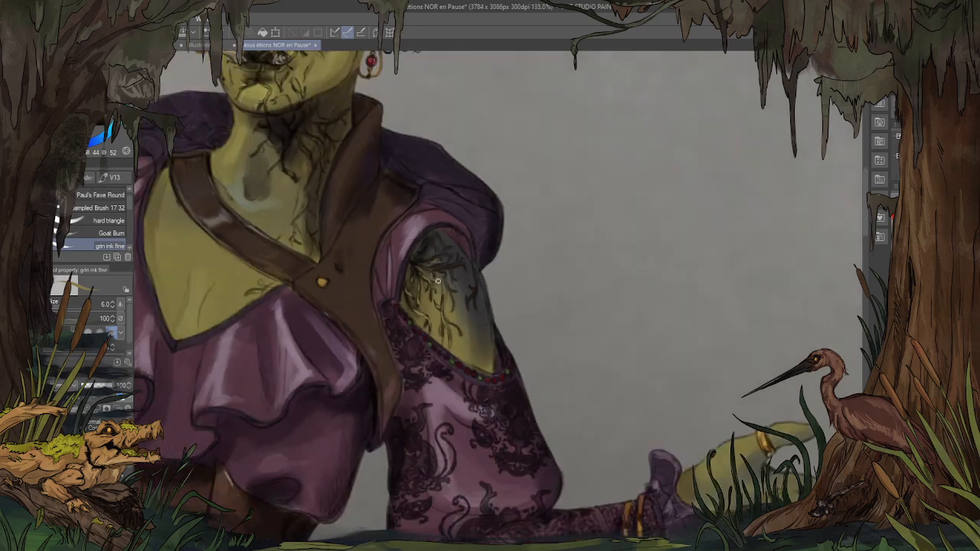
Step: Paint thin pale grey-blue highlights along the veins fanning through the grey shadow near the upper arm's shoulder crease
scroll(444, 278, "up", 3)
scroll(461, 421, "down", 1)
scroll(471, 402, "down", 5)
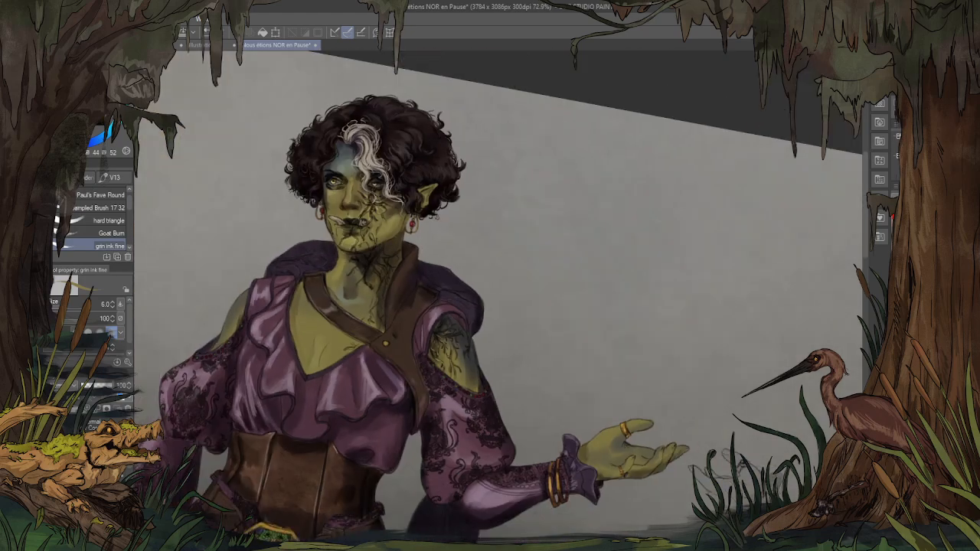
scroll(402, 176, "up", 3)
scroll(304, 125, "up", 3)
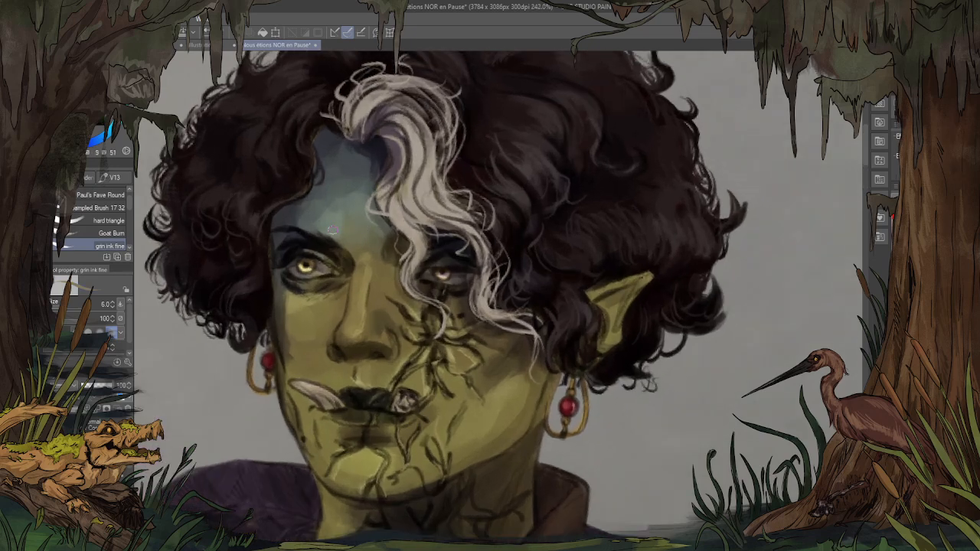
scroll(332, 229, "down", 8)
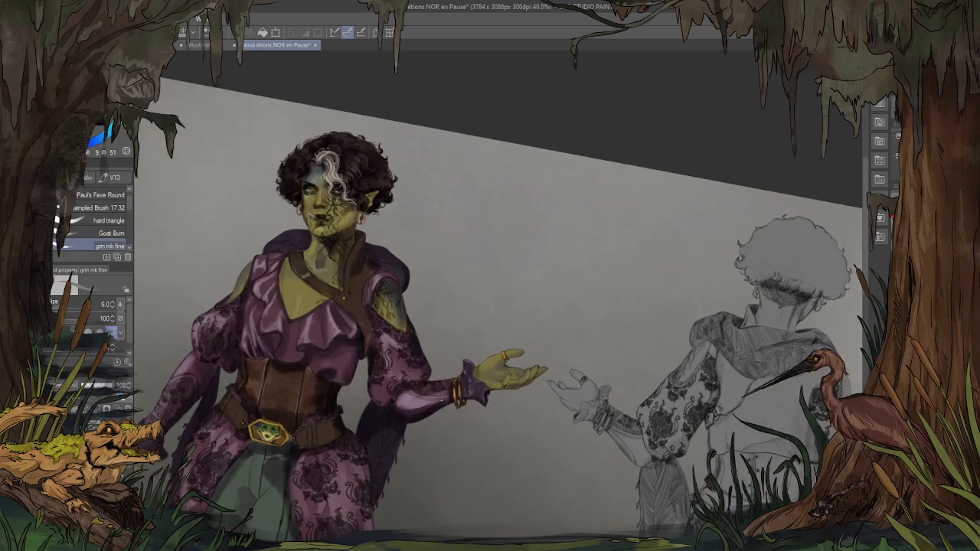
scroll(225, 170, "up", 8)
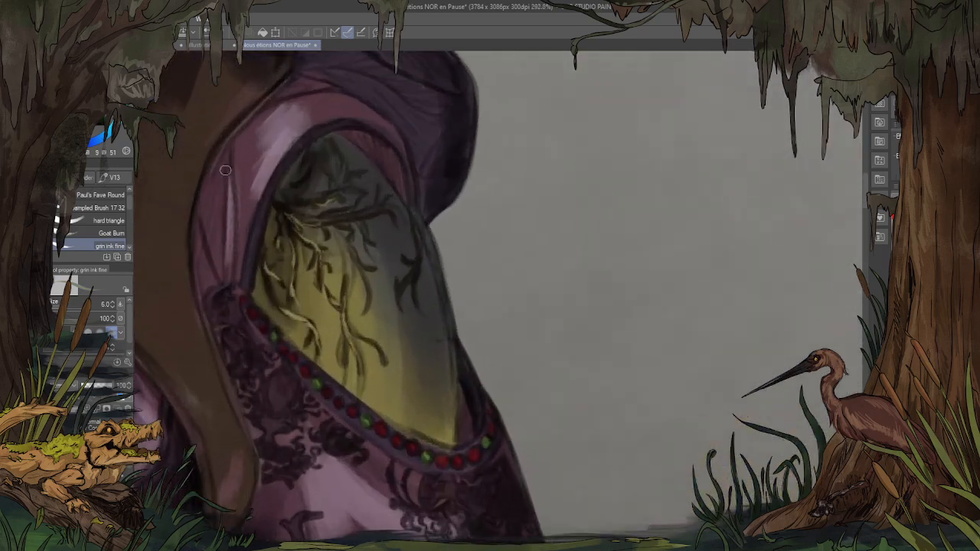
scroll(225, 170, "up", 1)
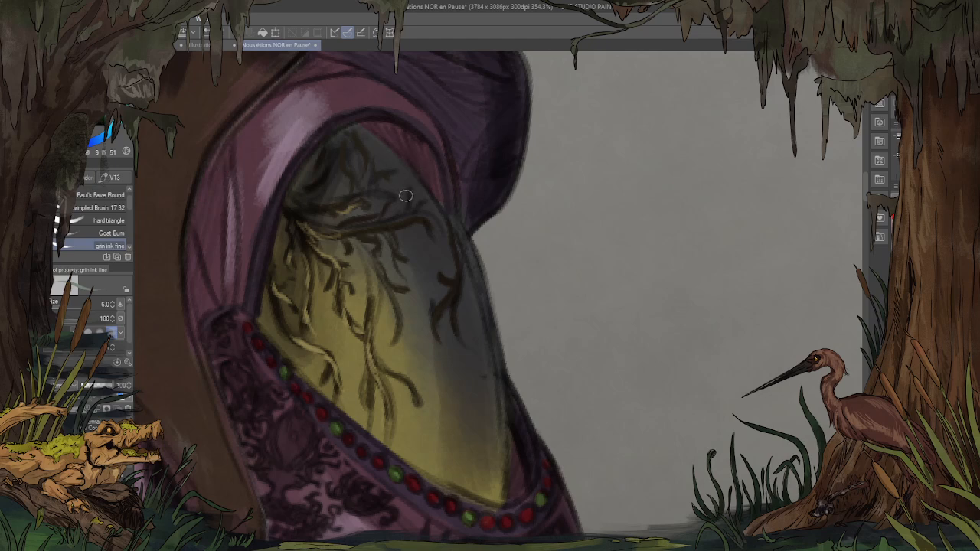
left_click_drag(413, 207, 355, 232)
mouse_move(409, 217)
left_mouse_down()
mouse_move(429, 218)
mouse_move(375, 217)
mouse_move(369, 194)
mouse_move(356, 189)
mouse_move(396, 177)
mouse_move(349, 160)
mouse_move(334, 200)
left_mouse_up()
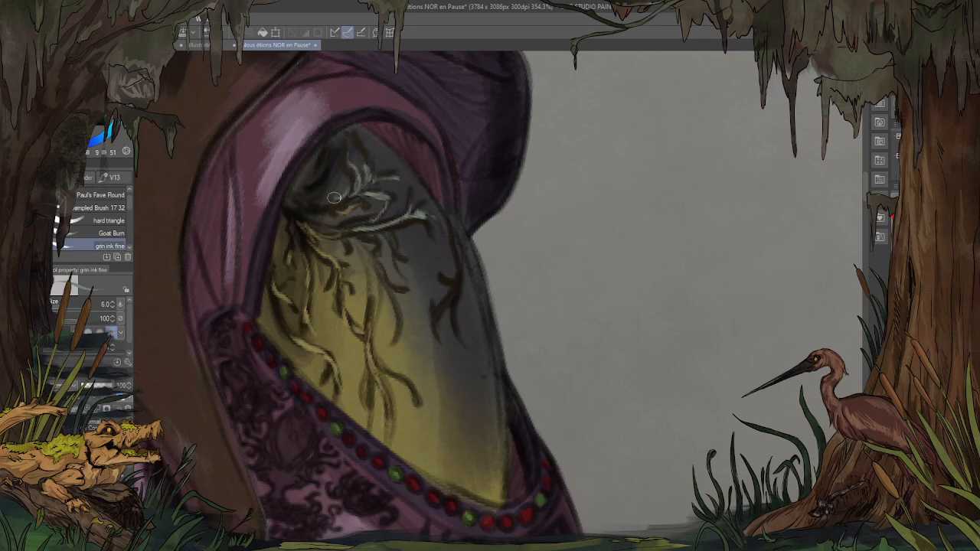
Step: Add pale grey highlights to the forked vein near the arm's outer edge and to the short branches beside it
left_click_drag(444, 280, 452, 288)
mouse_move(449, 295)
left_mouse_down()
mouse_move(437, 317)
mouse_move(432, 311)
mouse_move(434, 334)
mouse_move(432, 319)
mouse_move(447, 333)
mouse_move(456, 320)
mouse_move(451, 300)
mouse_move(452, 332)
left_mouse_up()
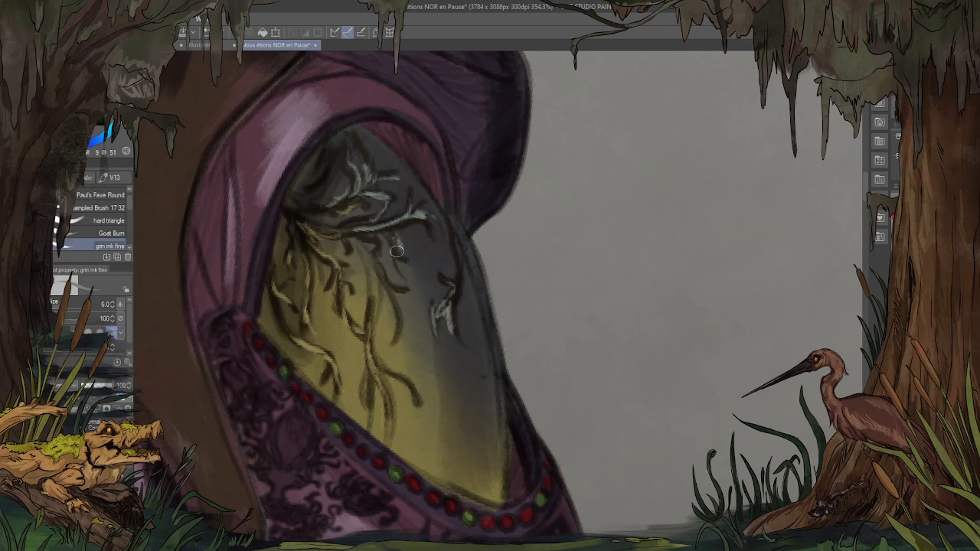
mouse_move(387, 246)
left_mouse_down()
mouse_move(392, 256)
mouse_move(381, 262)
mouse_move(365, 245)
left_mouse_up()
mouse_move(356, 205)
left_mouse_down()
mouse_move(369, 212)
mouse_move(375, 198)
mouse_move(380, 213)
left_mouse_up()
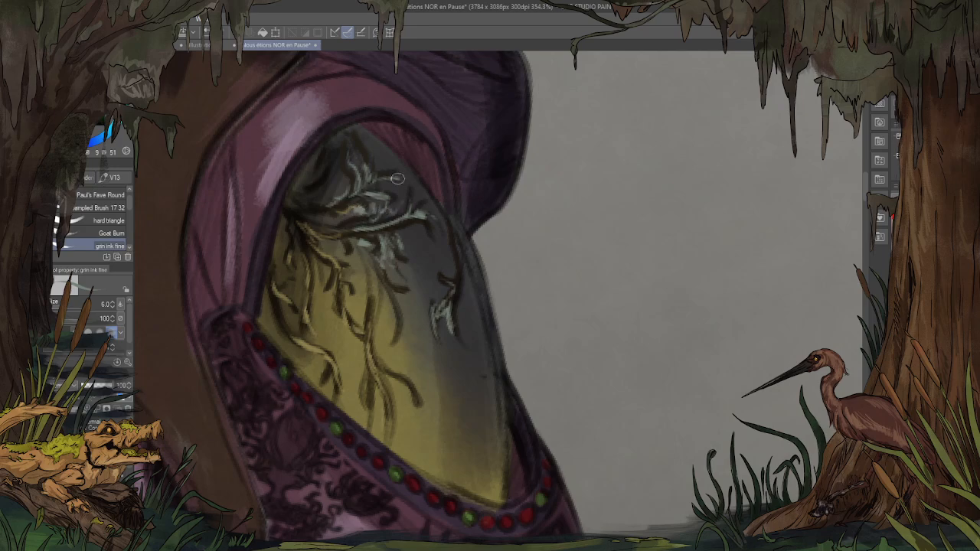
key("ctrl+0")
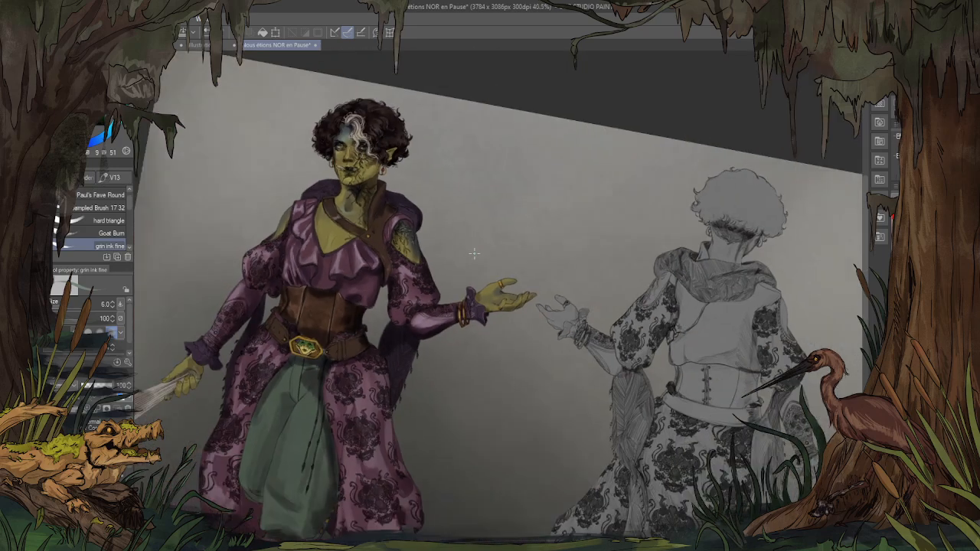
Step: Extend the pale vein highlights up to the top of the arm opening and compare the result with the whole figure
scroll(335, 113, "up", 8)
scroll(336, 113, "down", 4)
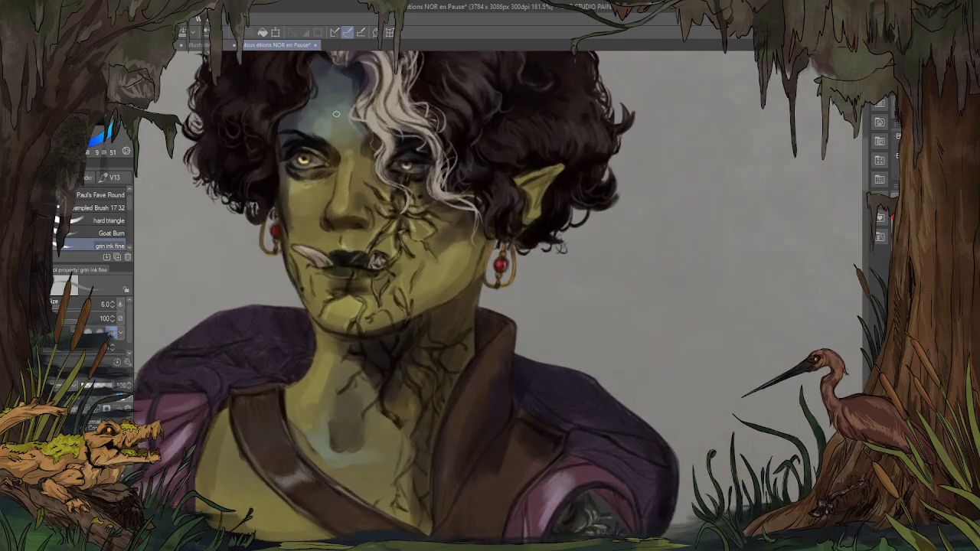
scroll(361, 135, "up", 10)
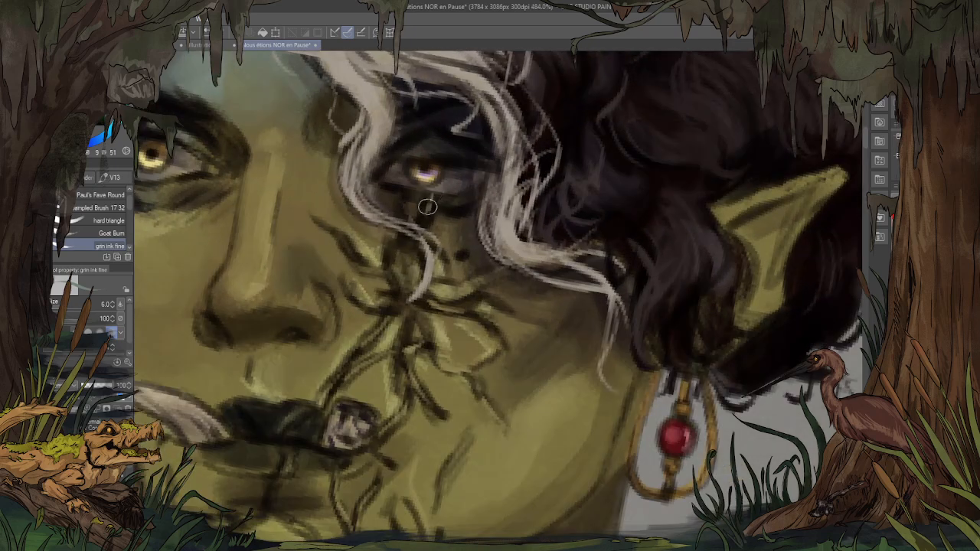
scroll(335, 119, "down", 2)
scroll(335, 120, "down", 6)
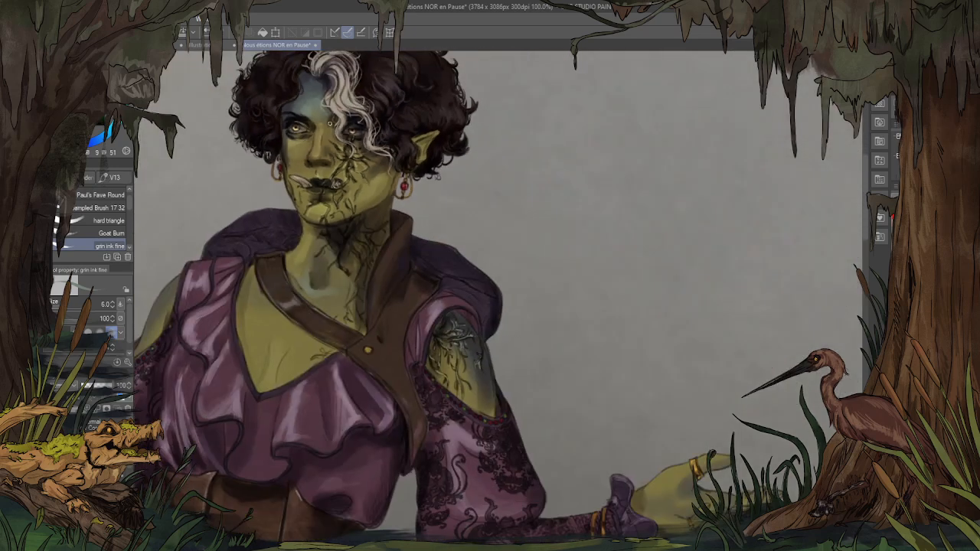
scroll(469, 385, "up", 7)
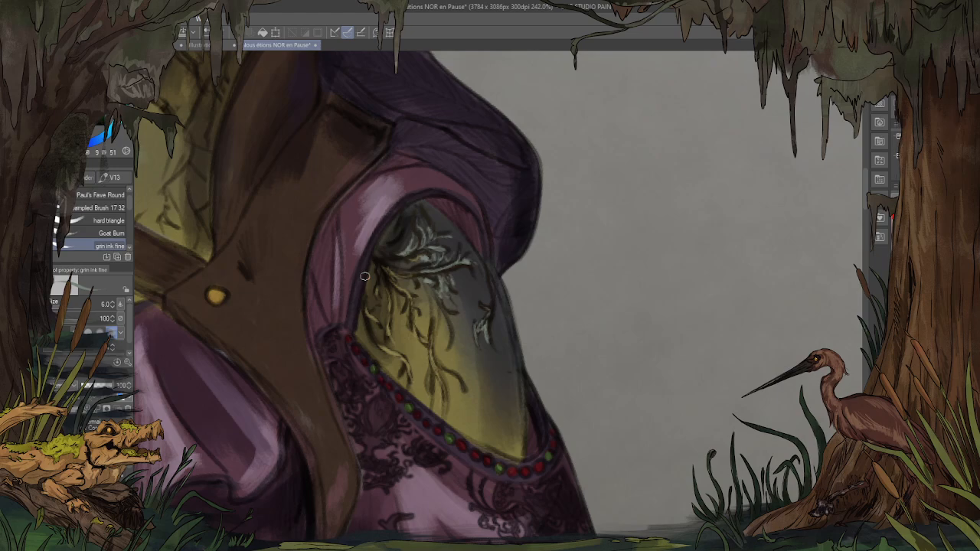
scroll(364, 275, "up", 2)
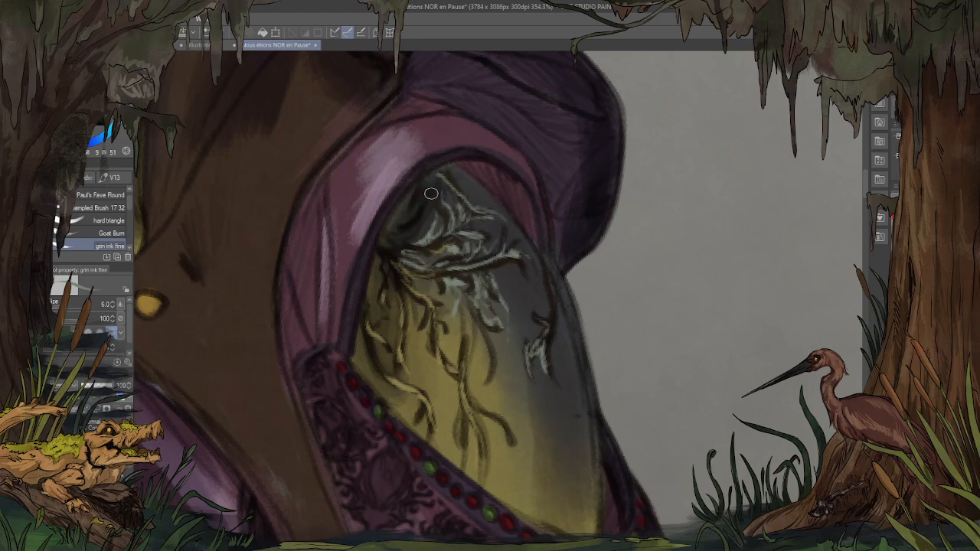
scroll(432, 194, "down", 5)
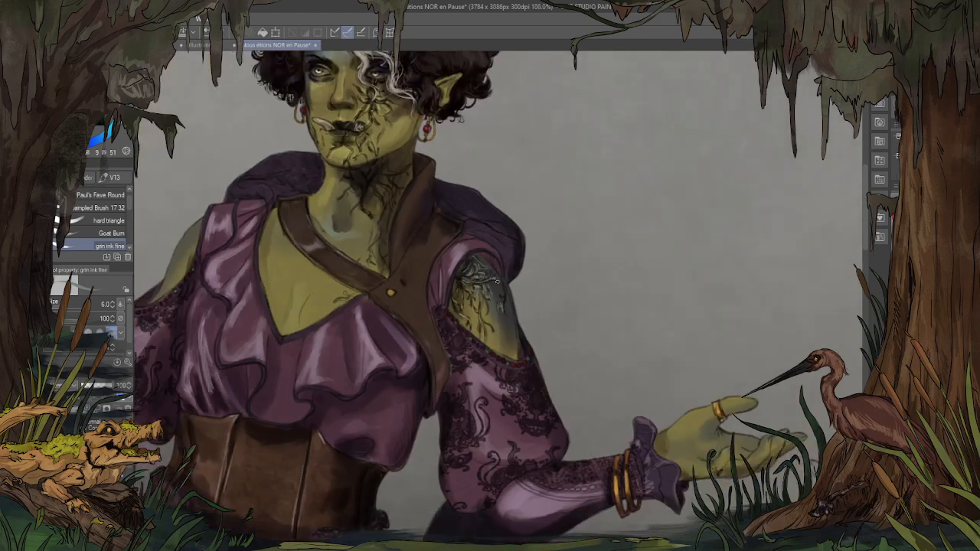
scroll(497, 281, "down", 4)
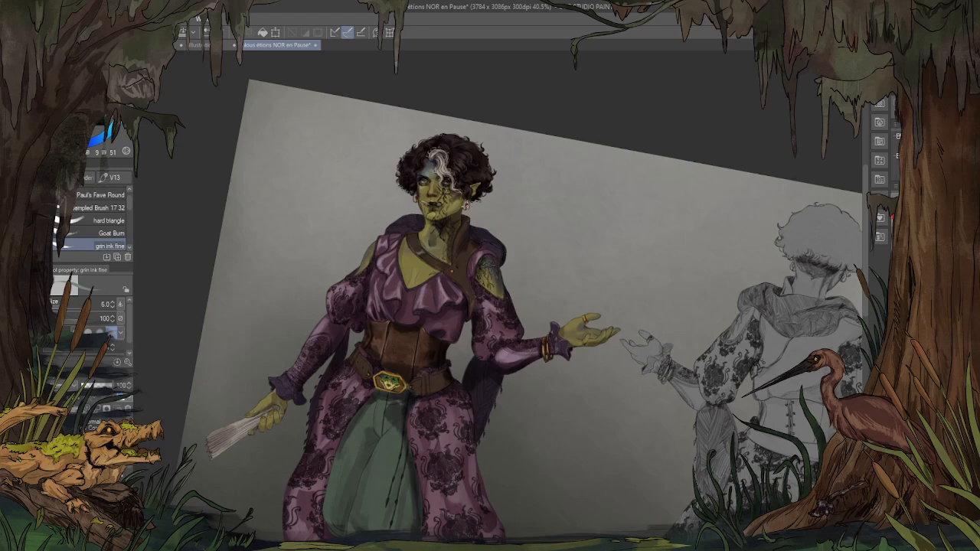
Step: Sample a dark olive from the cheek veins and darken and extend the small branching vein on the chest below the leather strap
scroll(454, 289, "up", 5)
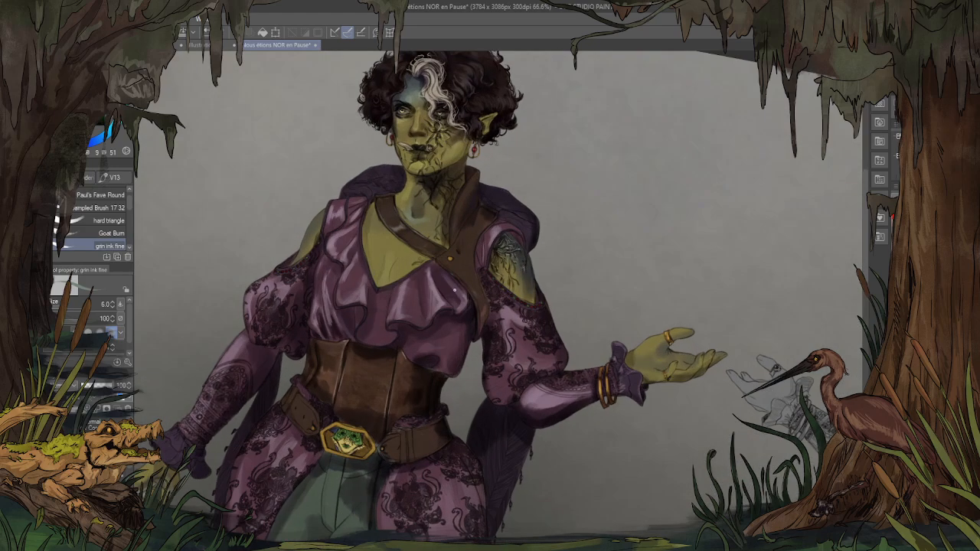
scroll(443, 176, "up", 1)
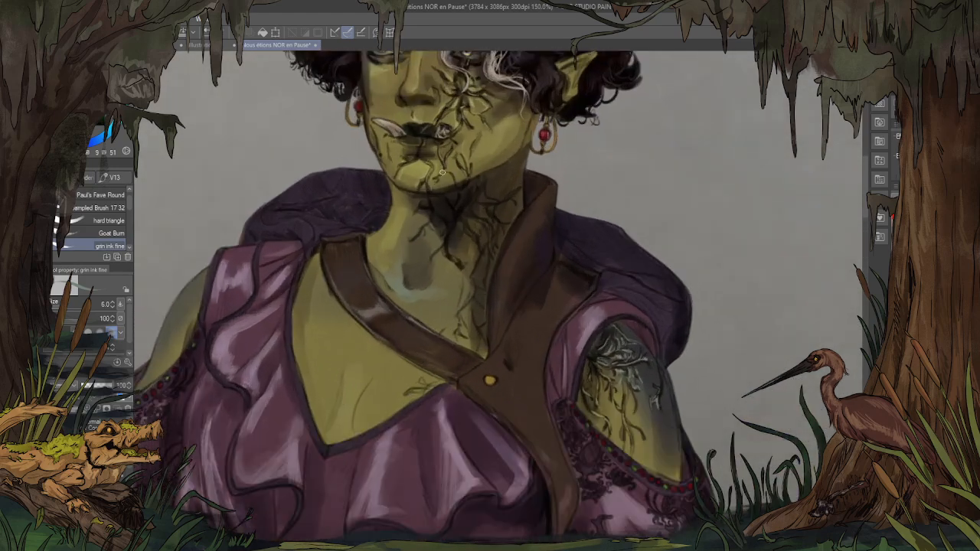
scroll(446, 172, "up", 1)
scroll(493, 221, "down", 2)
scroll(473, 145, "up", 3)
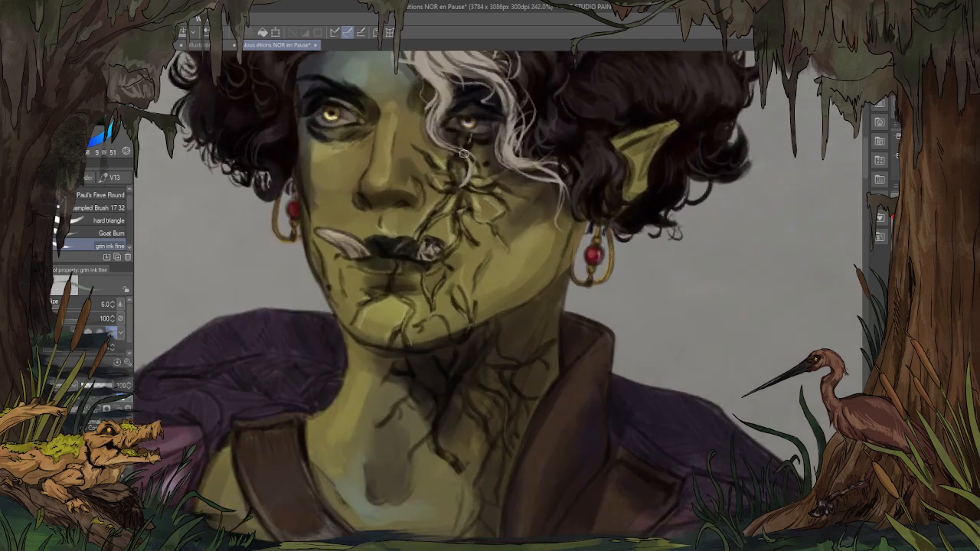
left_click(466, 201, "alt")
scroll(467, 197, "down", 4)
scroll(403, 283, "up", 4)
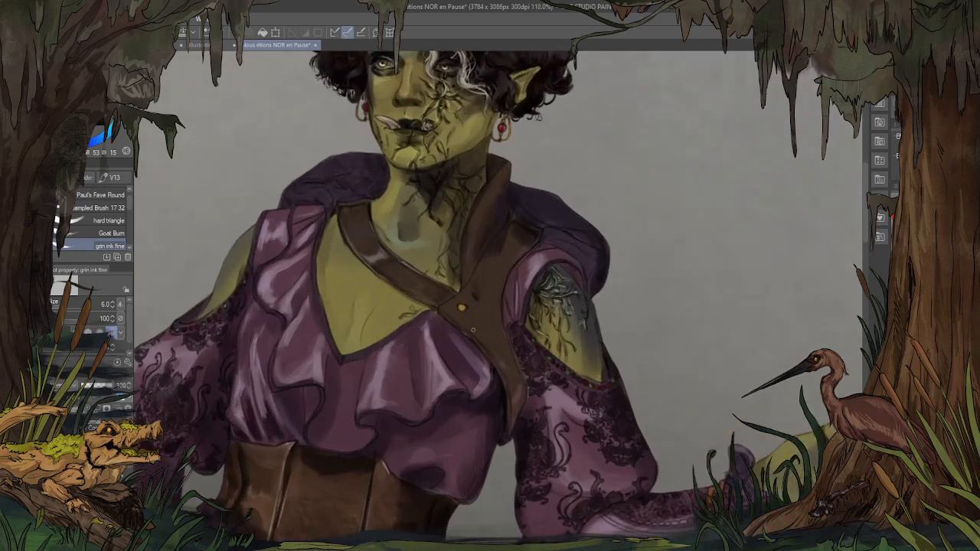
scroll(402, 283, "up", 2)
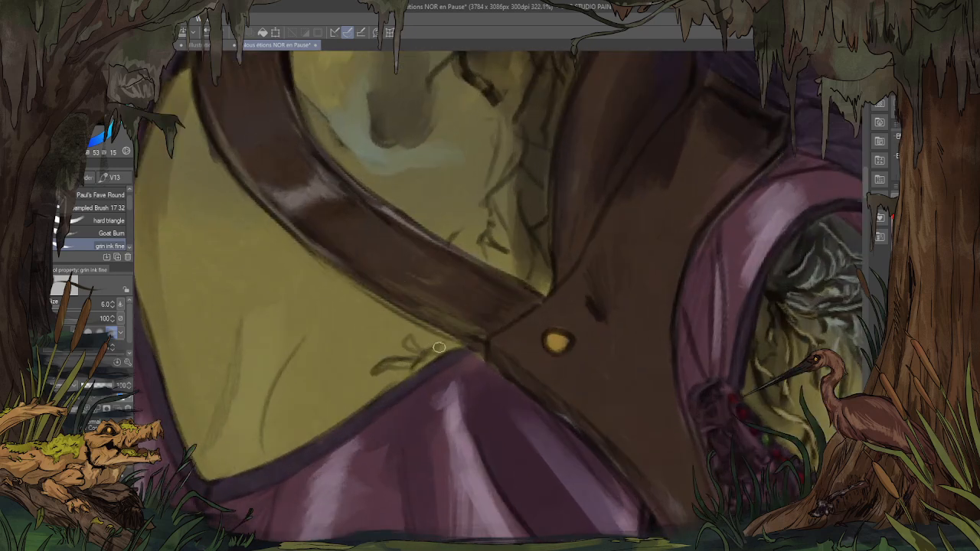
mouse_move(456, 346)
left_mouse_down()
mouse_move(359, 384)
mouse_move(382, 365)
mouse_move(357, 383)
left_mouse_up()
mouse_move(418, 362)
left_mouse_down()
mouse_move(412, 371)
mouse_move(399, 337)
left_mouse_up()
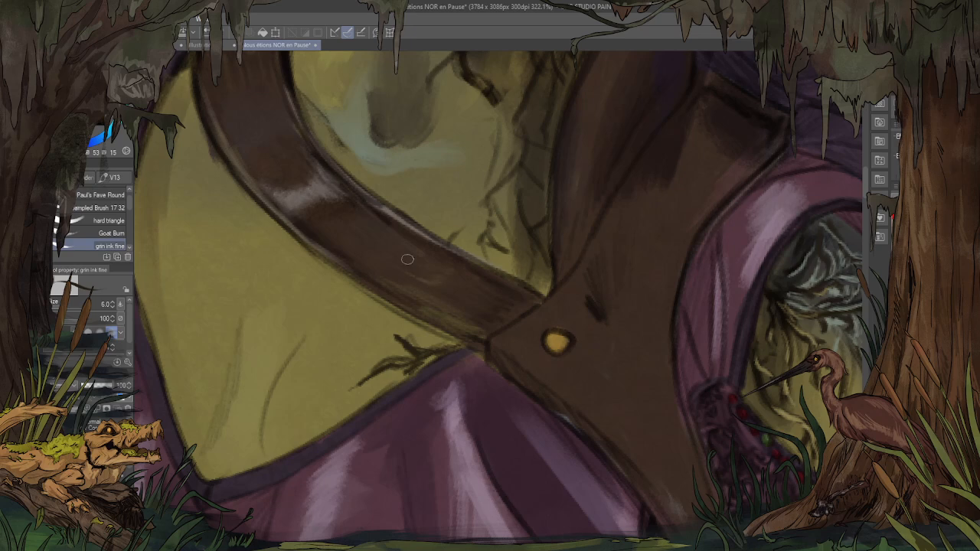
left_click_drag(427, 343, 450, 344)
left_click_drag(381, 361, 344, 396)
Step: Sample a light olive from the cheek and highlight the small chest vein's branches
left_click_drag(536, 122, 504, 469)
left_click_drag(505, 234, 485, 391)
left_click(426, 258, "alt")
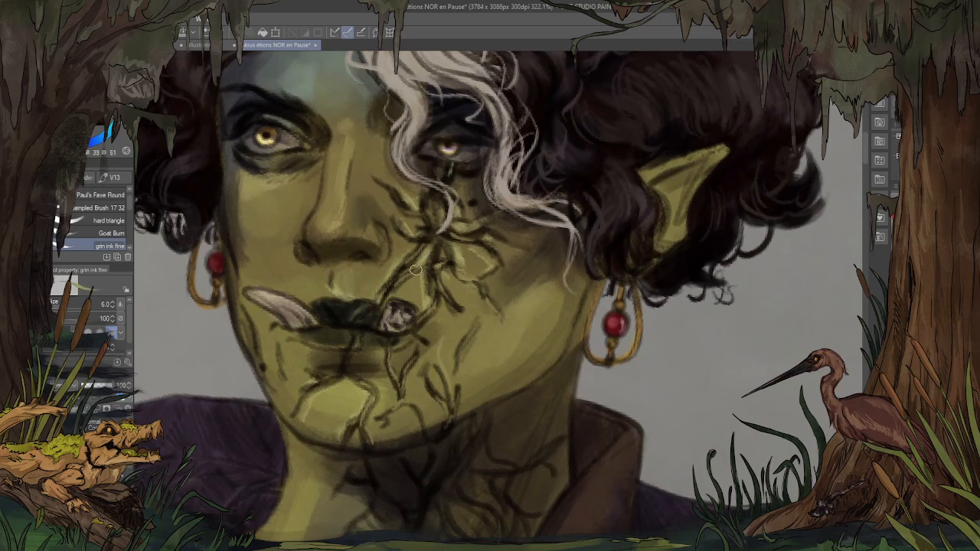
left_click_drag(452, 307, 475, 130)
left_click_drag(479, 253, 485, 160)
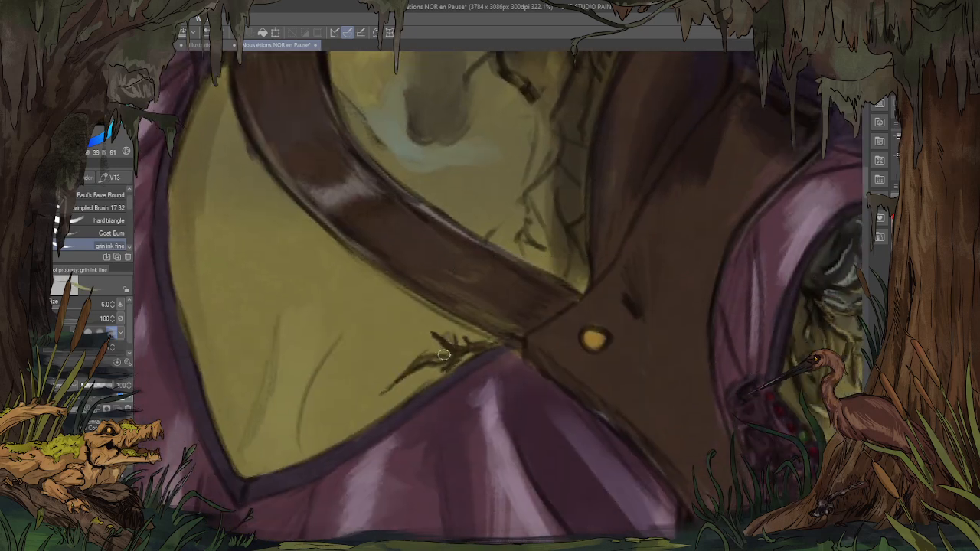
left_click_drag(445, 348, 429, 336)
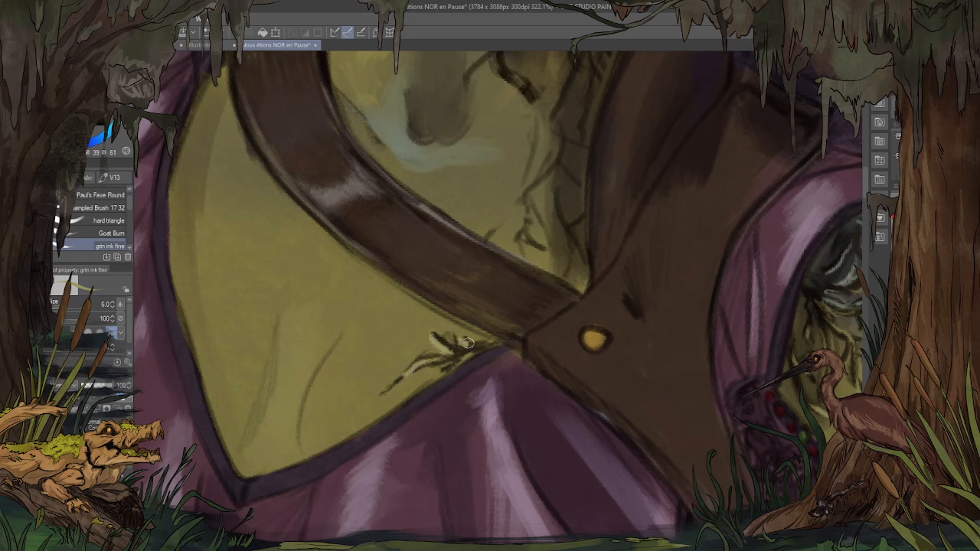
scroll(444, 367, "down", 2)
scroll(442, 371, "down", 3)
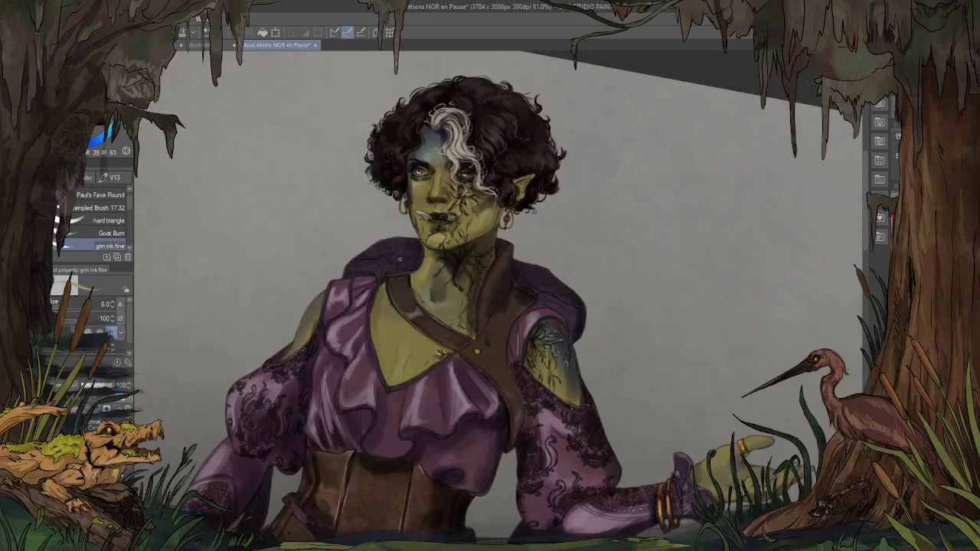
Step: Paint bright yellow highlights on the two gold wrist bangles and the rings of the outstretched hand
scroll(399, 260, "down", 2)
scroll(328, 422, "up", 1)
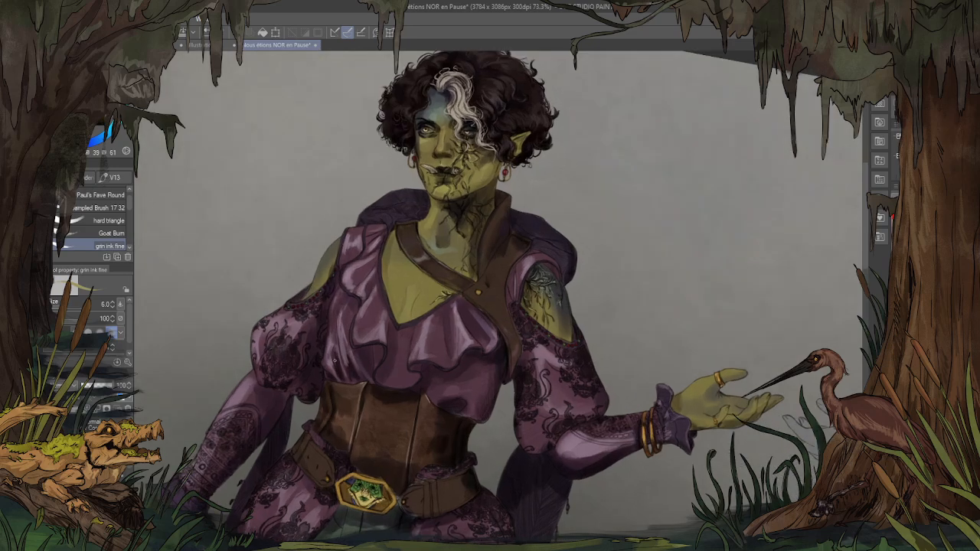
scroll(335, 247, "up", 2)
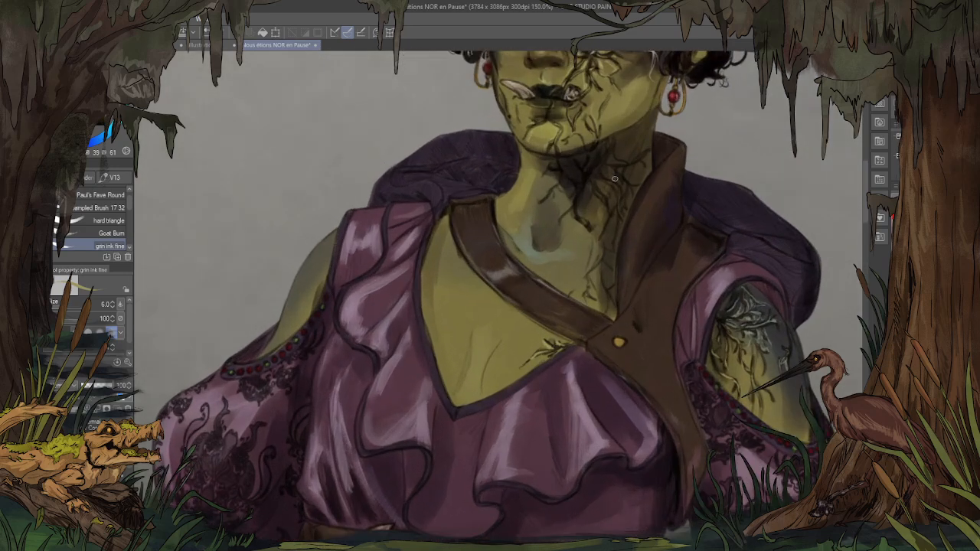
scroll(391, 246, "down", 4)
scroll(585, 367, "up", 5)
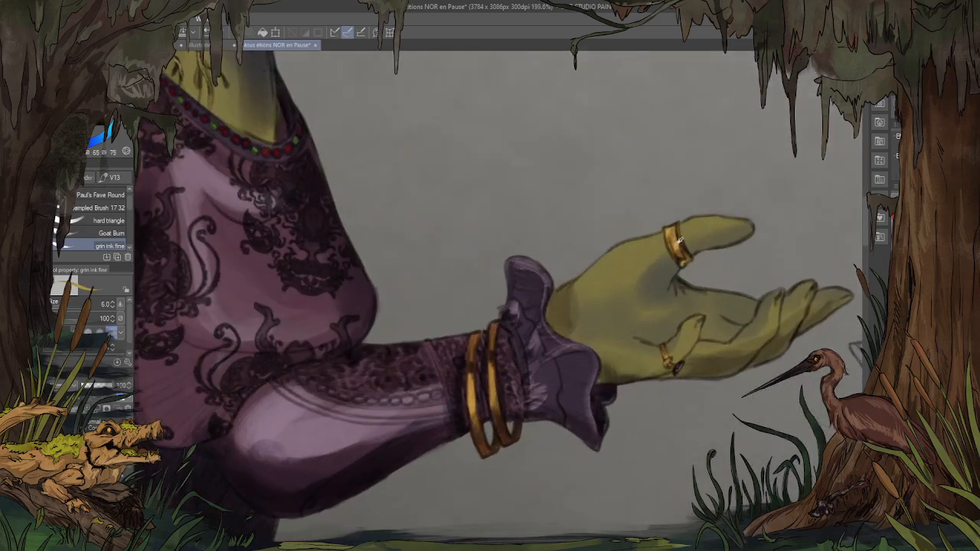
left_click(676, 243, "alt")
left_click(208, 82, "alt")
left_click(270, 148, "alt")
left_click_drag(470, 369, 468, 404)
mouse_move(473, 365)
left_mouse_down()
mouse_move(478, 425)
mouse_move(467, 393)
mouse_move(479, 437)
left_mouse_up()
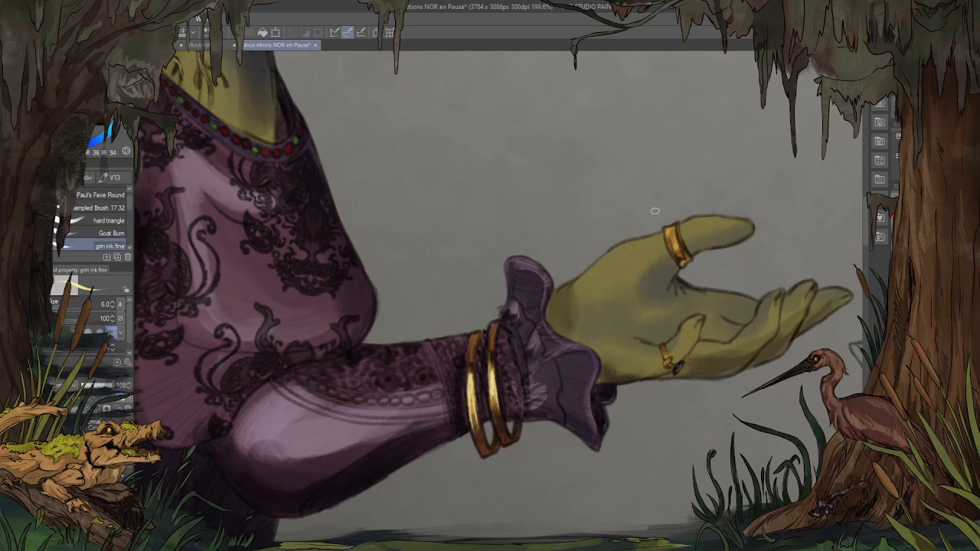
Step: Refine the bright glint on the gold thumb ring
left_click_drag(746, 181, 617, 236)
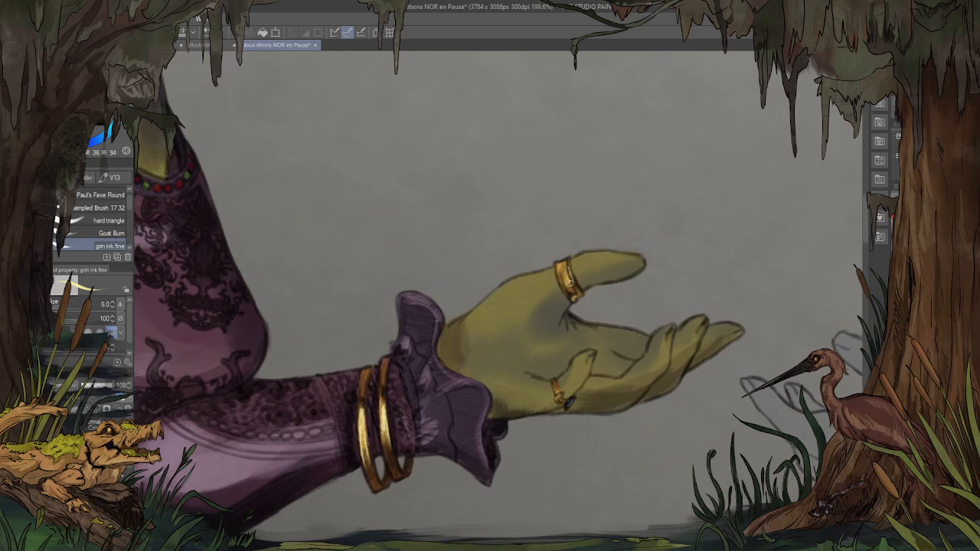
mouse_move(568, 286)
left_mouse_down()
mouse_move(557, 263)
mouse_move(572, 299)
left_mouse_up()
scroll(533, 310, "down", 5)
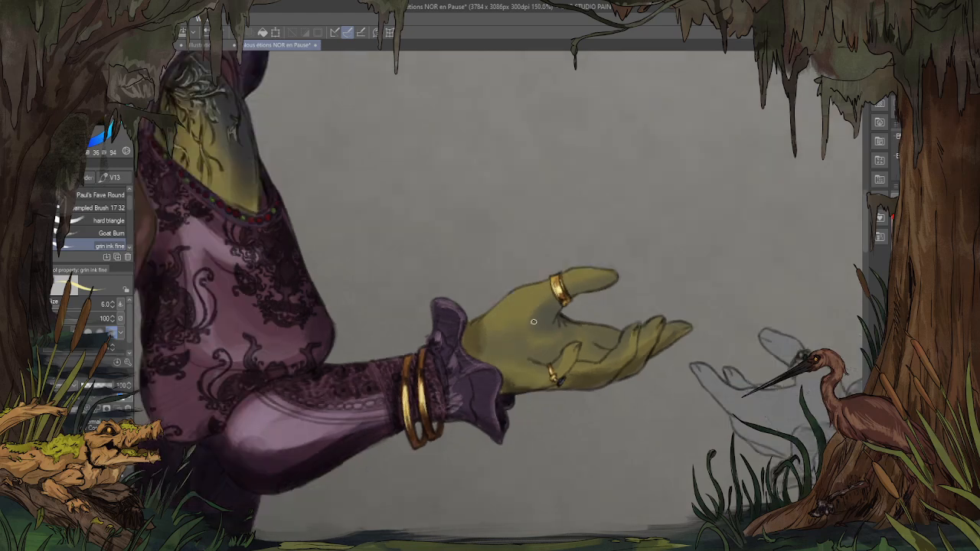
Step: Paint bright yellow highlights along the lower, side and upper right edges of the gold belt buckle's rim
scroll(628, 263, "down", 2)
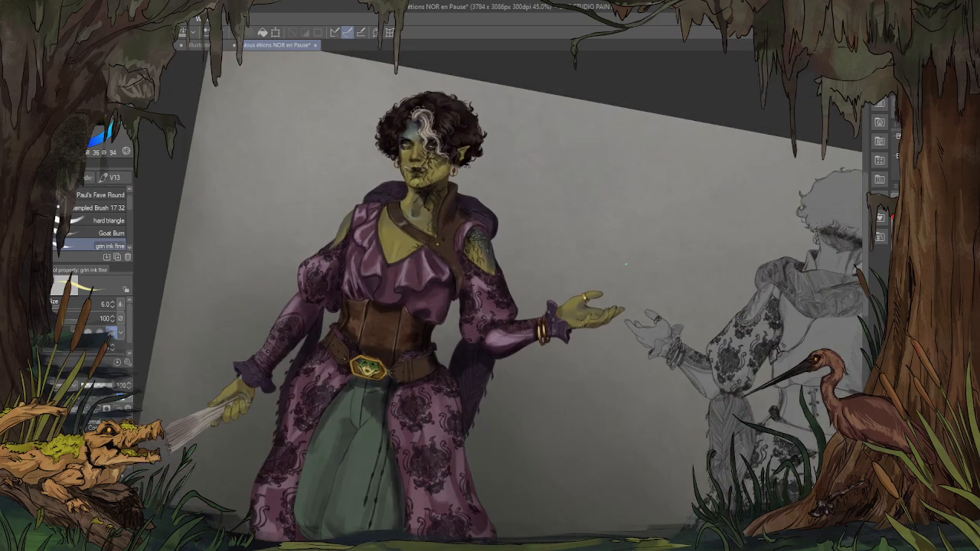
scroll(451, 260, "up", 2)
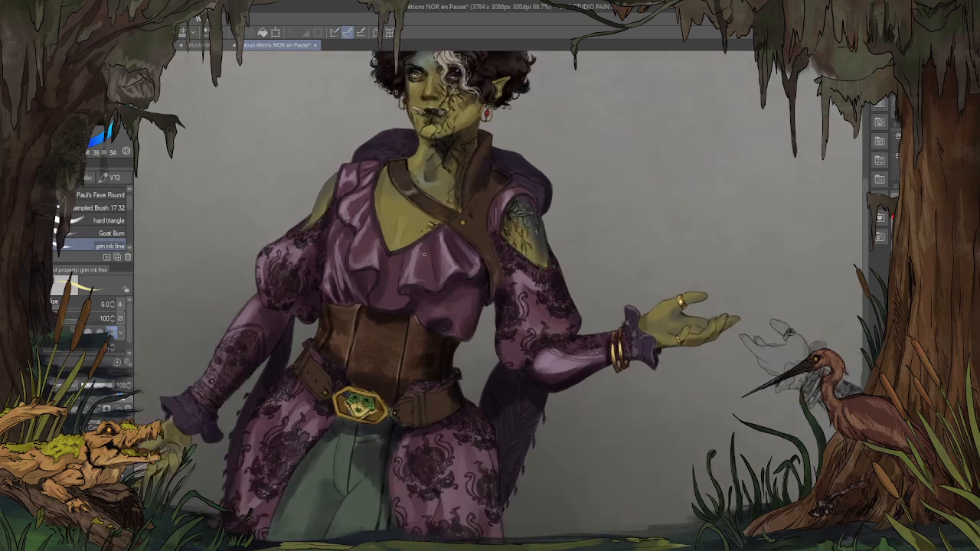
scroll(438, 274, "down", 3)
scroll(379, 360, "up", 3)
scroll(379, 349, "up", 5)
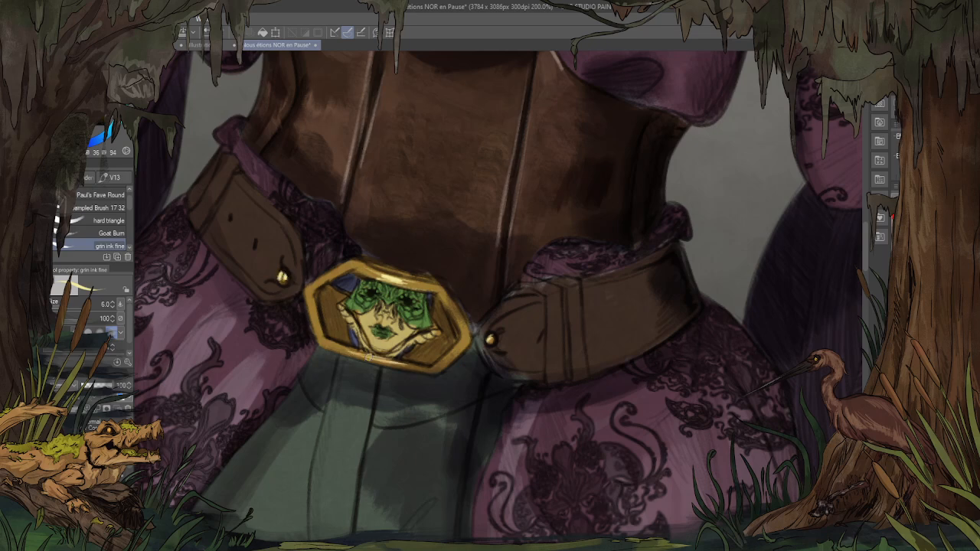
left_click_drag(330, 352, 437, 374)
mouse_move(305, 298)
left_mouse_down()
mouse_move(322, 333)
mouse_move(311, 302)
left_mouse_up()
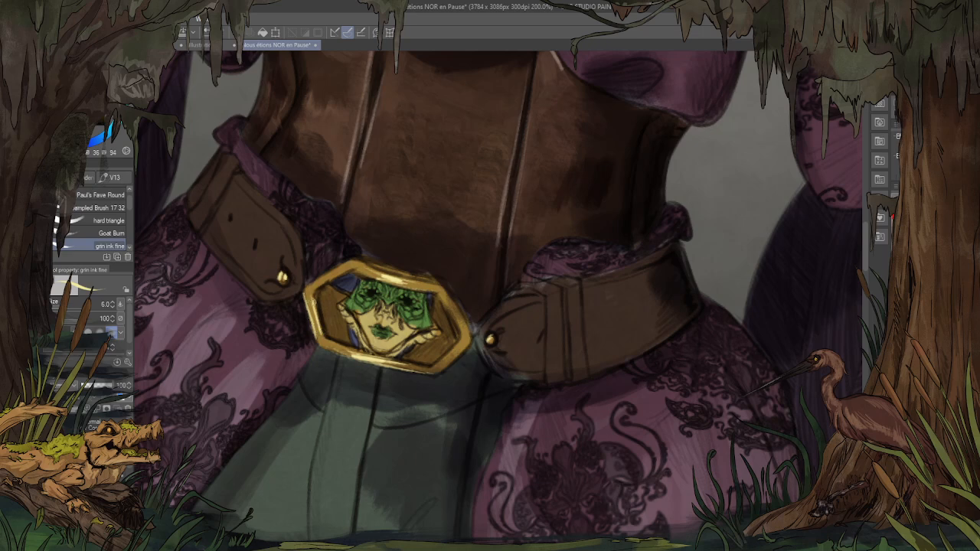
mouse_move(439, 296)
left_mouse_down()
mouse_move(458, 330)
mouse_move(466, 323)
left_mouse_up()
scroll(303, 272, "down", 5)
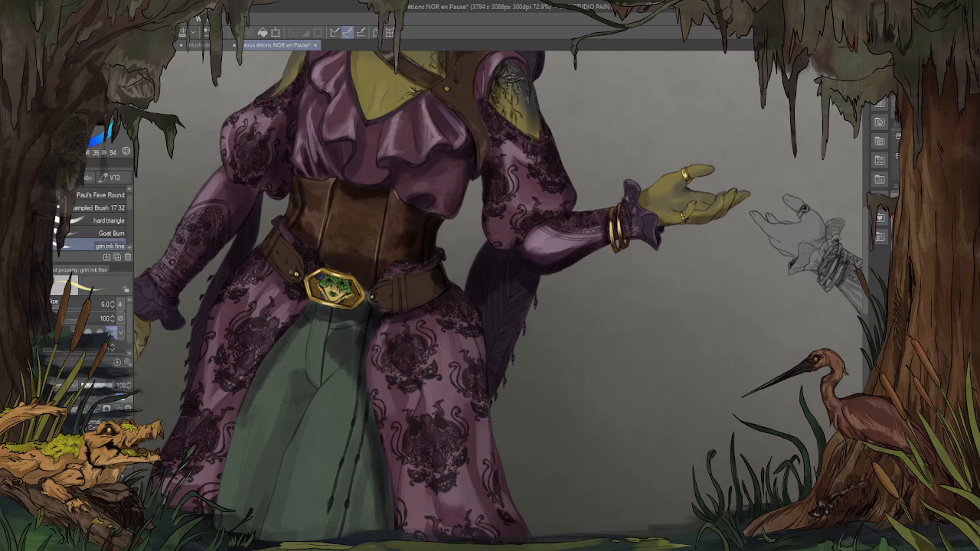
Step: Refine the gold on the left belt stud and the buckle's left corner with the Mostly Harmless brush at size 5
scroll(285, 250, "up", 6)
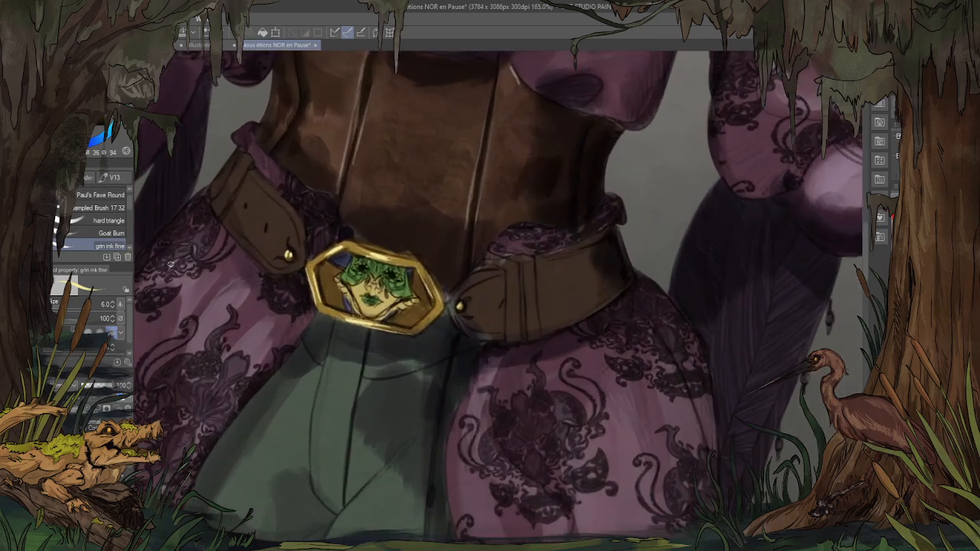
scroll(369, 229, "up", 2)
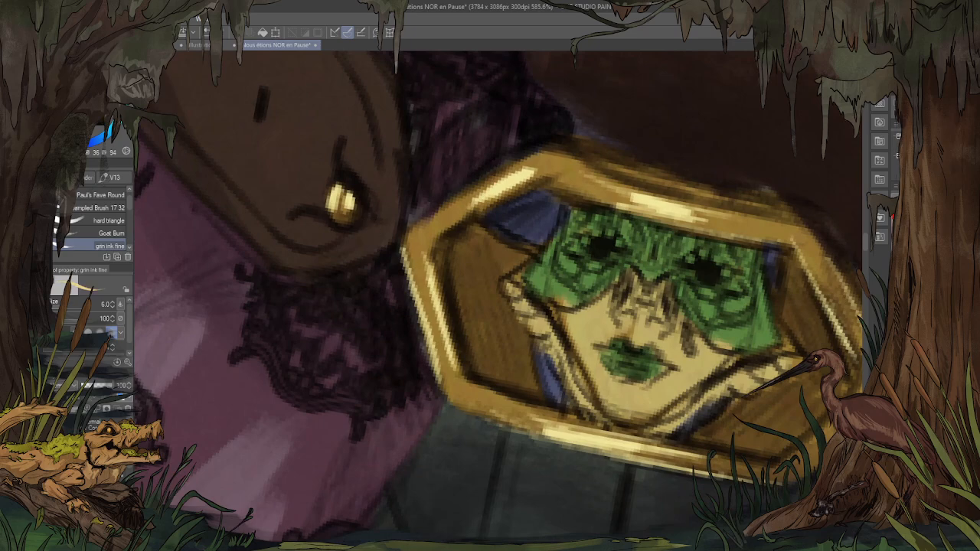
key("b")
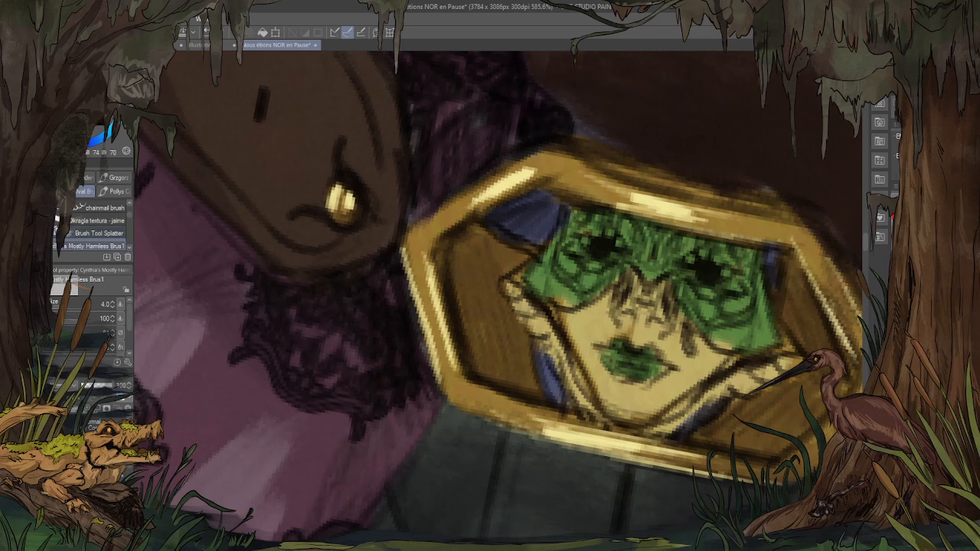
key("]")
mouse_move(347, 207)
left_mouse_down()
mouse_move(346, 217)
mouse_move(354, 202)
mouse_move(355, 215)
mouse_move(343, 219)
left_mouse_up()
left_click_drag(413, 232, 403, 252)
scroll(462, 225, "down", 6)
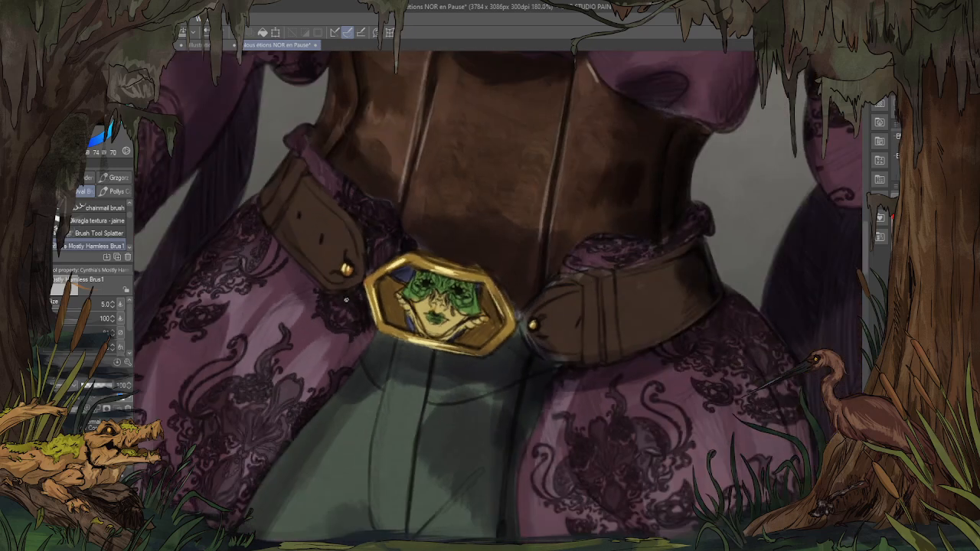
Step: Repaint the gold stud on the belt flap right of the buckle with a warm orange-gold tone
scroll(564, 333, "up", 5)
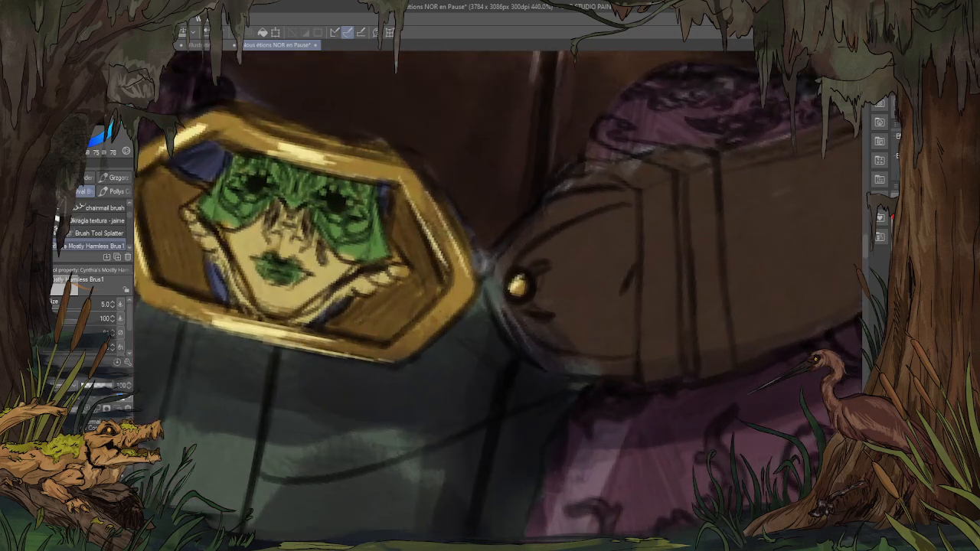
mouse_move(510, 287)
left_mouse_down()
mouse_move(518, 276)
mouse_move(512, 291)
left_mouse_up()
scroll(450, 372, "down", 5)
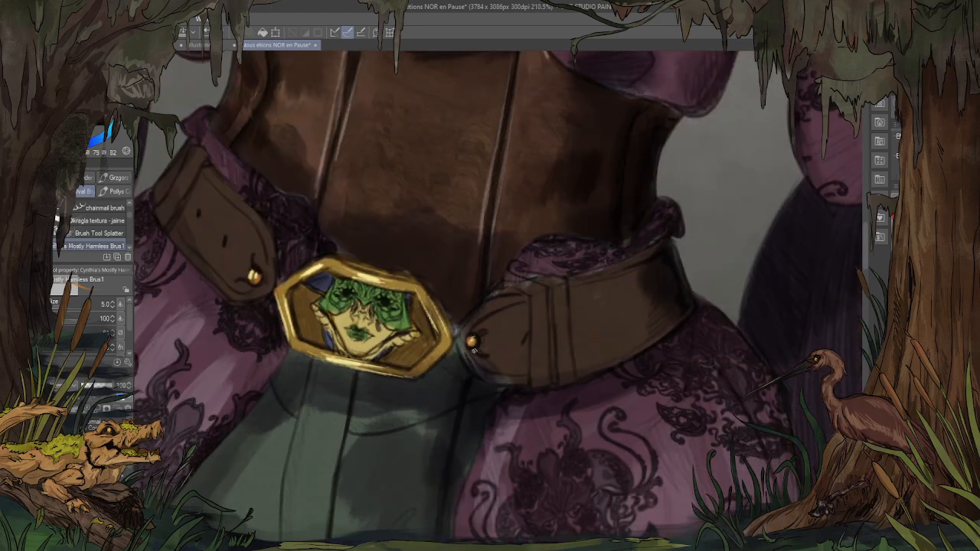
scroll(434, 349, "up", 3)
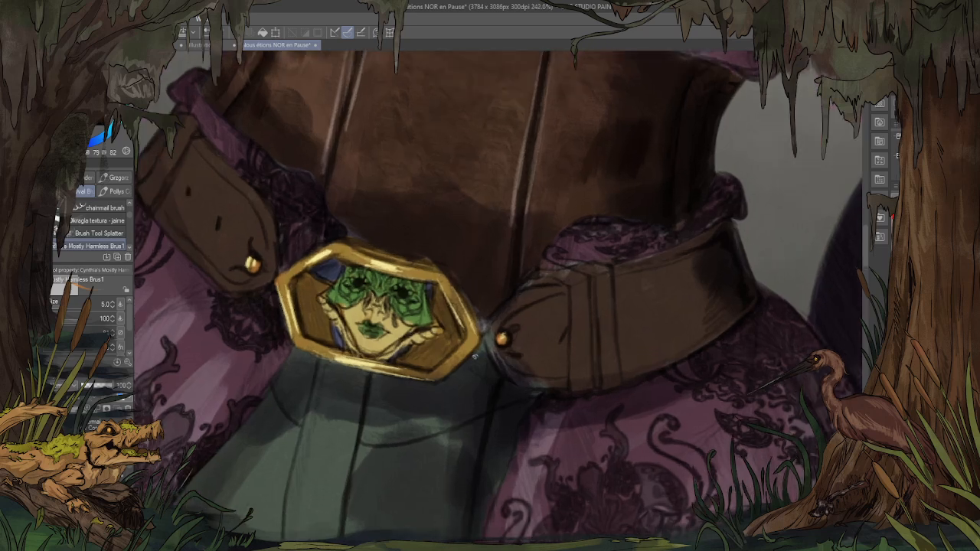
Step: Sample gold and dark leather tones and clean up the buckle's outer edges and the adjoining tip of the right belt flap
left_click(466, 343, "alt")
left_click_drag(491, 343, 501, 368)
left_click(515, 363, "alt")
left_click_drag(439, 292, 513, 327)
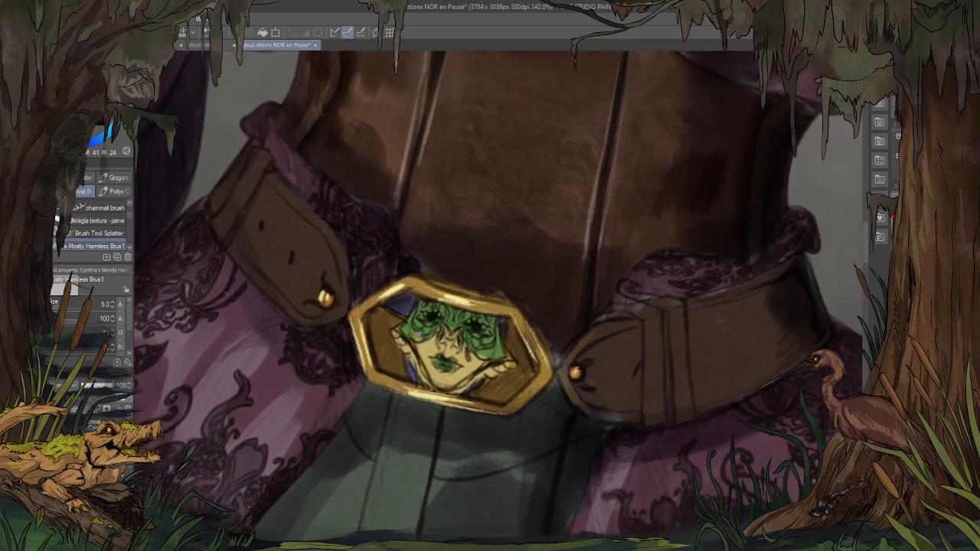
left_click(361, 309, "alt")
scroll(334, 321, "down", 1)
left_click_drag(464, 91, 411, 210)
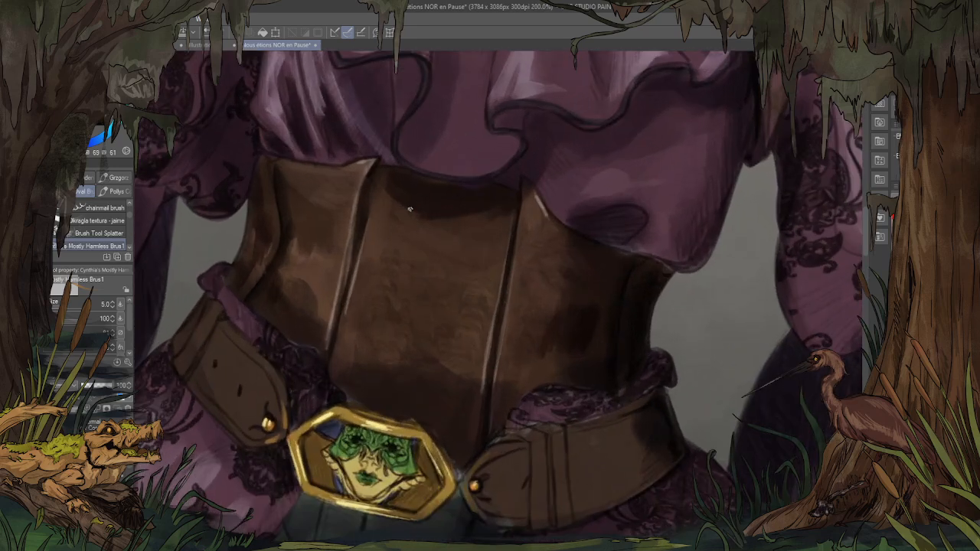
Step: Sample the blouse's purple and tint the upper right corset panel with the Okragla textura brush at size 30
left_click(594, 166, "alt")
left_click(98, 221)
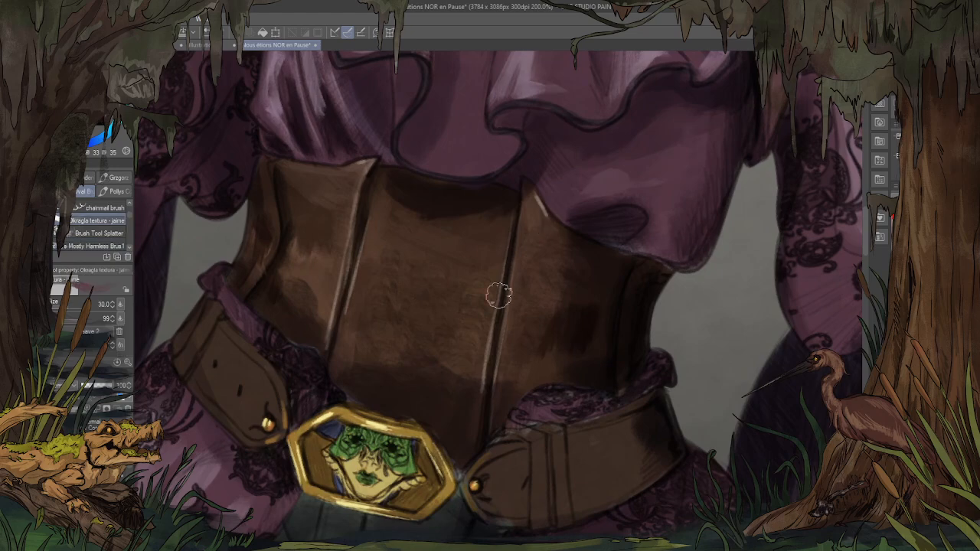
mouse_move(545, 240)
left_mouse_down()
mouse_move(573, 255)
mouse_move(546, 237)
left_mouse_up()
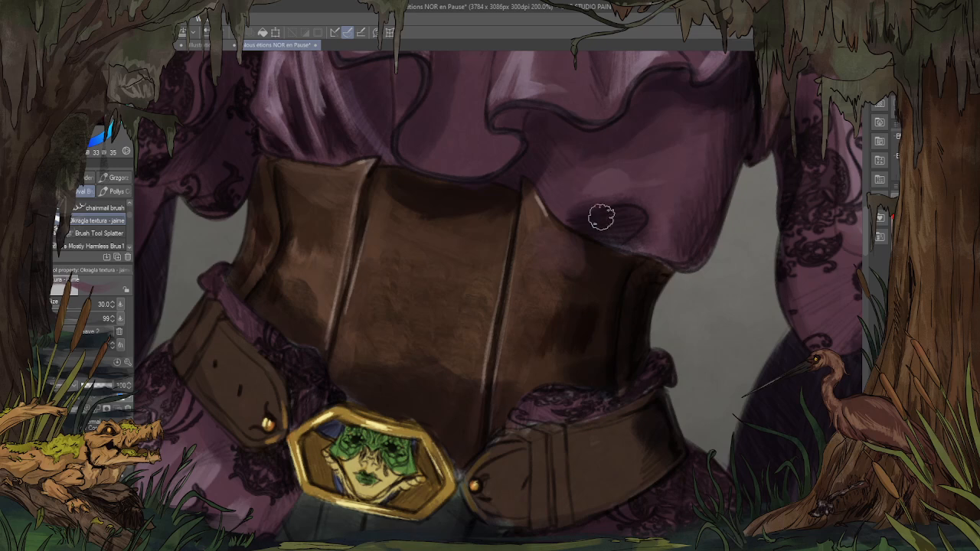
Step: Blend sampled dark and purple tones into the top shadow of the corset's centre panel and its left side
left_click(591, 265, "alt")
left_click(565, 265, "alt")
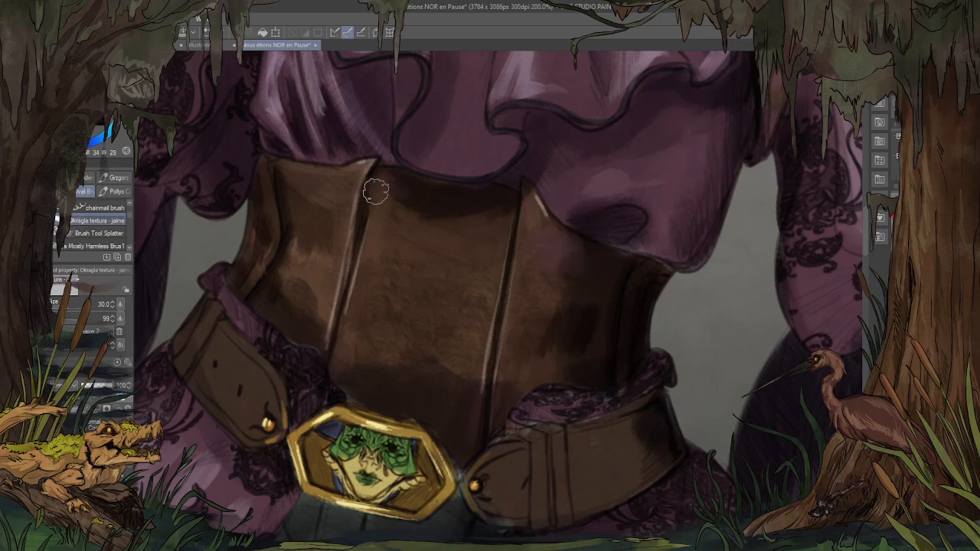
left_click_drag(393, 198, 439, 210)
left_click(463, 199, "alt")
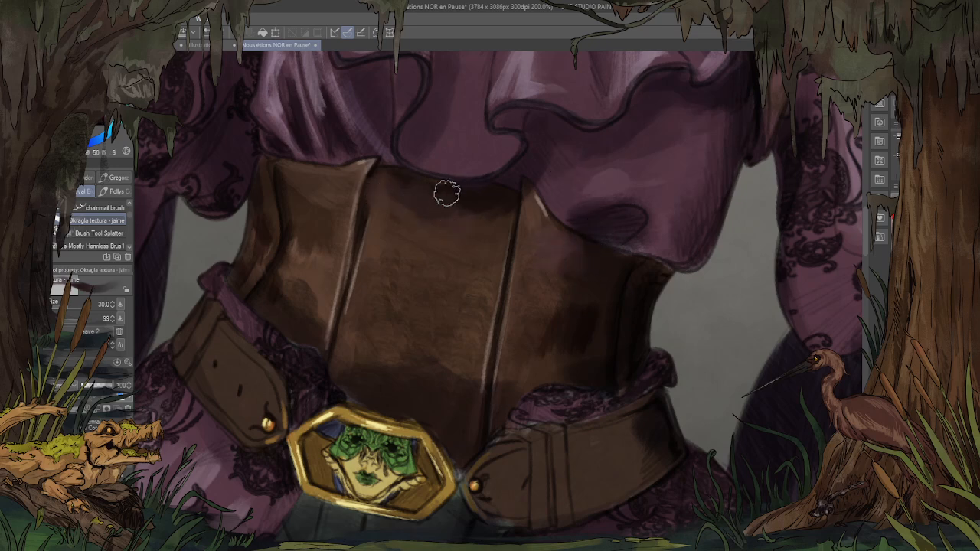
left_click(354, 138, "alt")
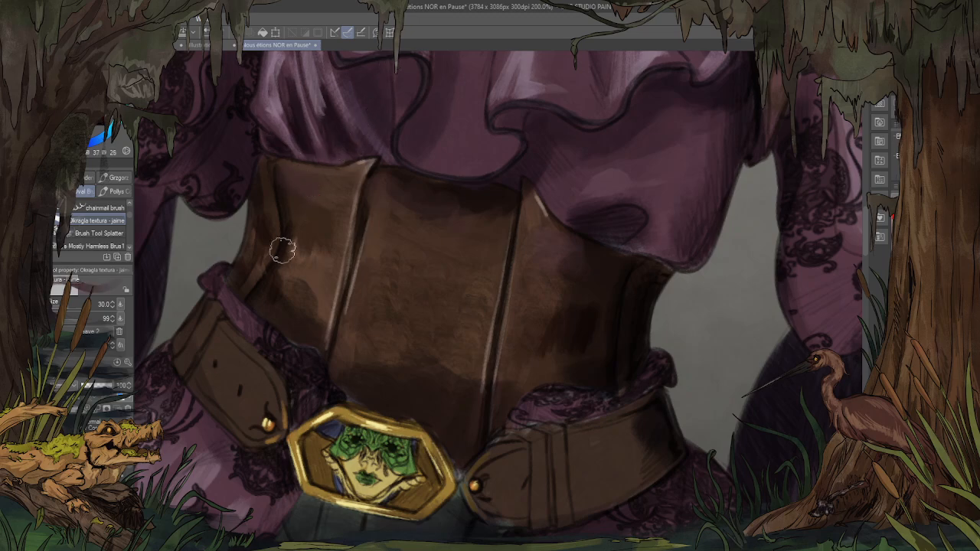
Step: Sample a dark tone from the bangles and shade the small gold ring with the Okragla textura brush at size 6
scroll(322, 261, "down", 4)
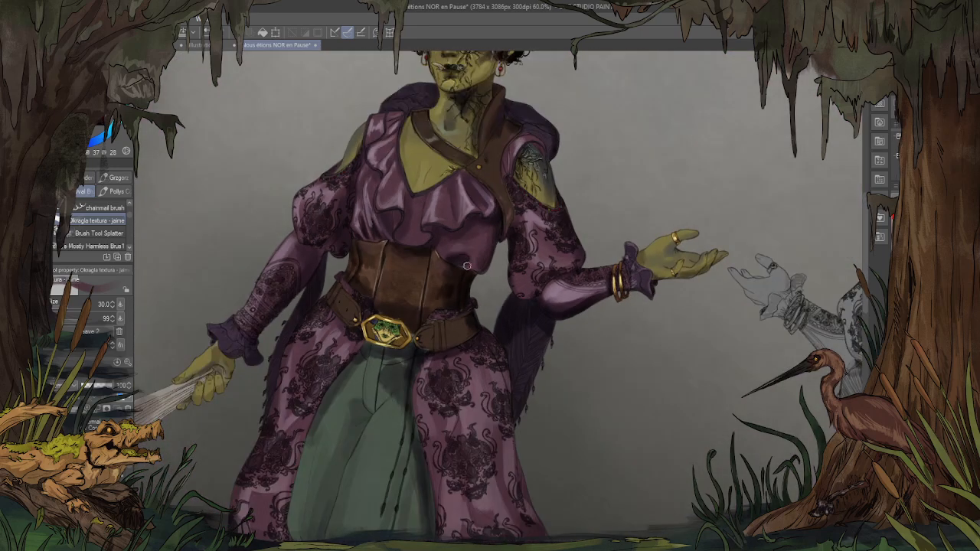
scroll(560, 235, "up", 5)
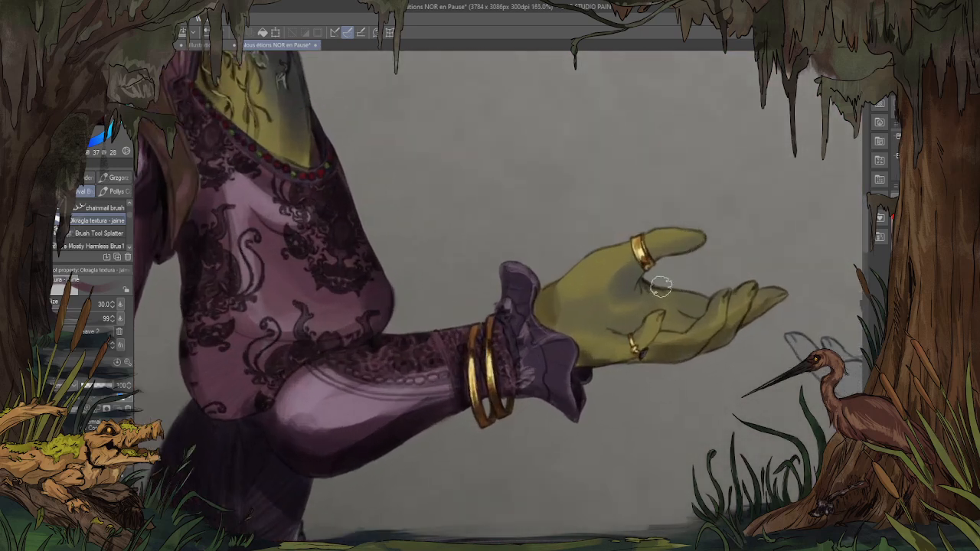
scroll(574, 437, "up", 2)
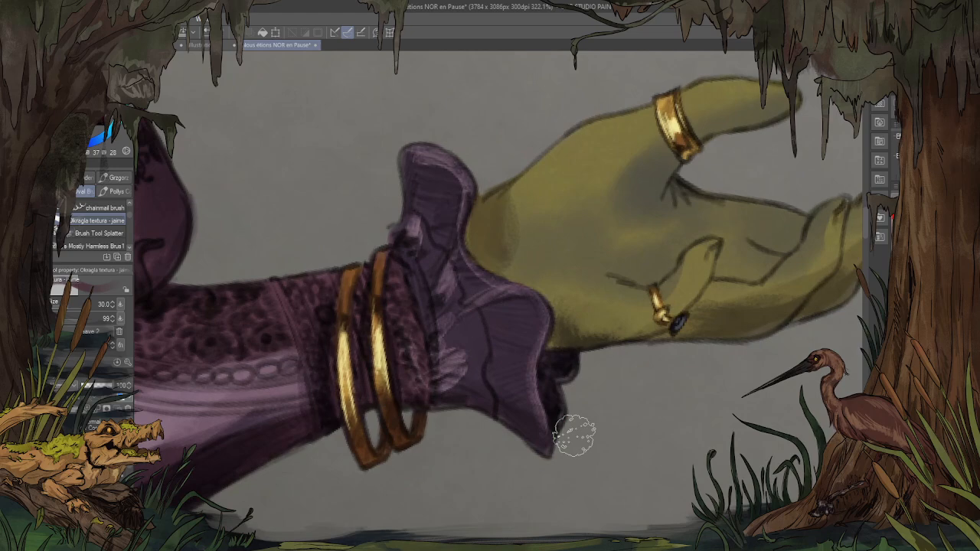
key("p")
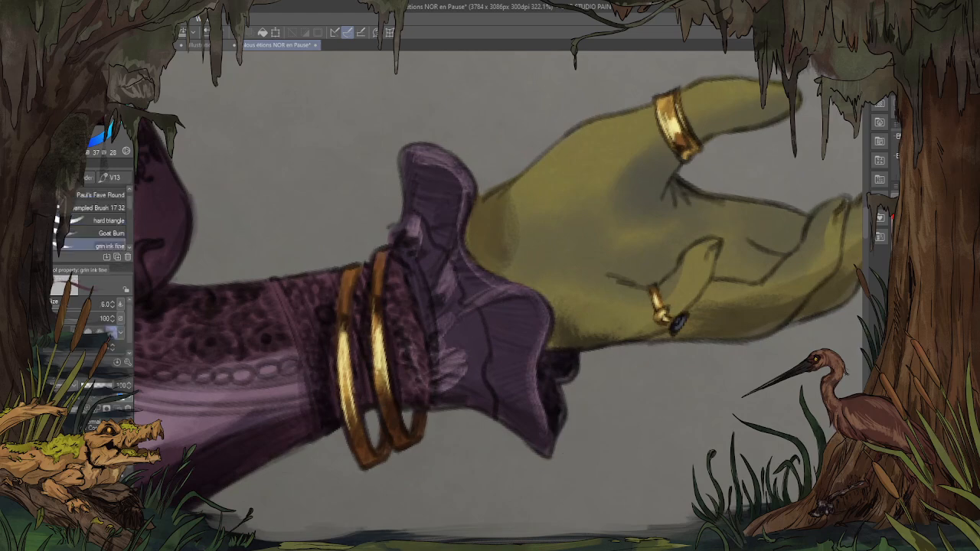
left_click(365, 445, "alt")
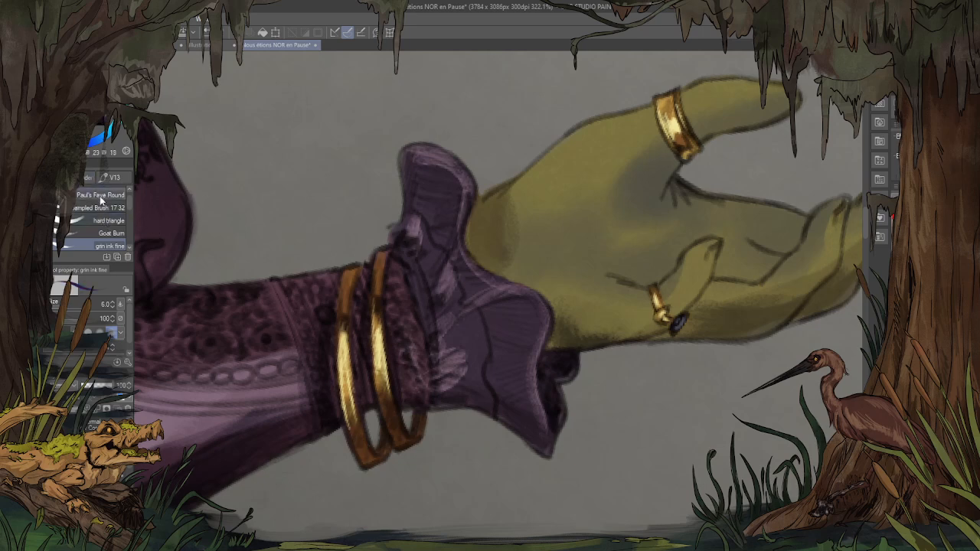
key("b")
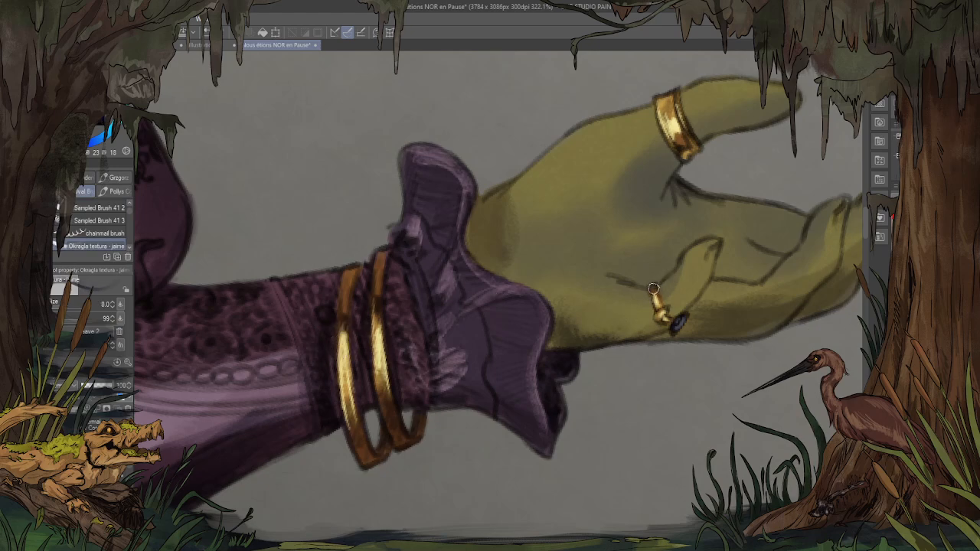
key("bracketleft")
key("bracketleft")
scroll(356, 278, "down", 8)
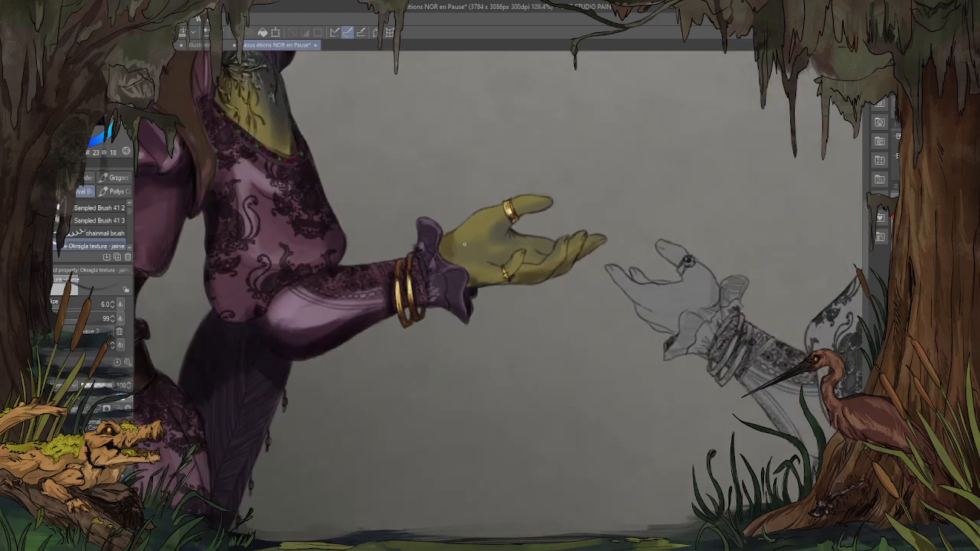
Step: Enlarge the Okragla textura brush to size 50 and glaze a warm brown over the belt section right of the buckle
scroll(315, 271, "up", 4)
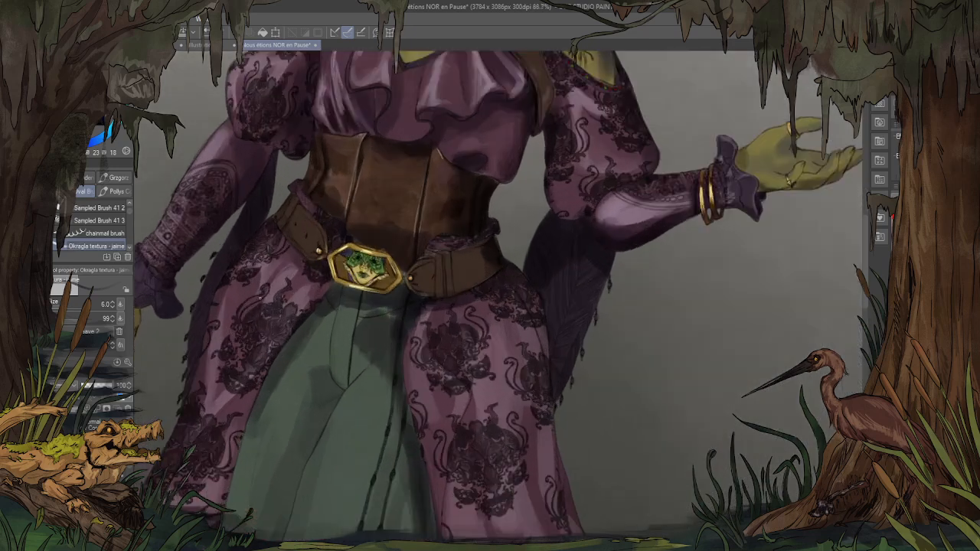
scroll(364, 270, "down", 2)
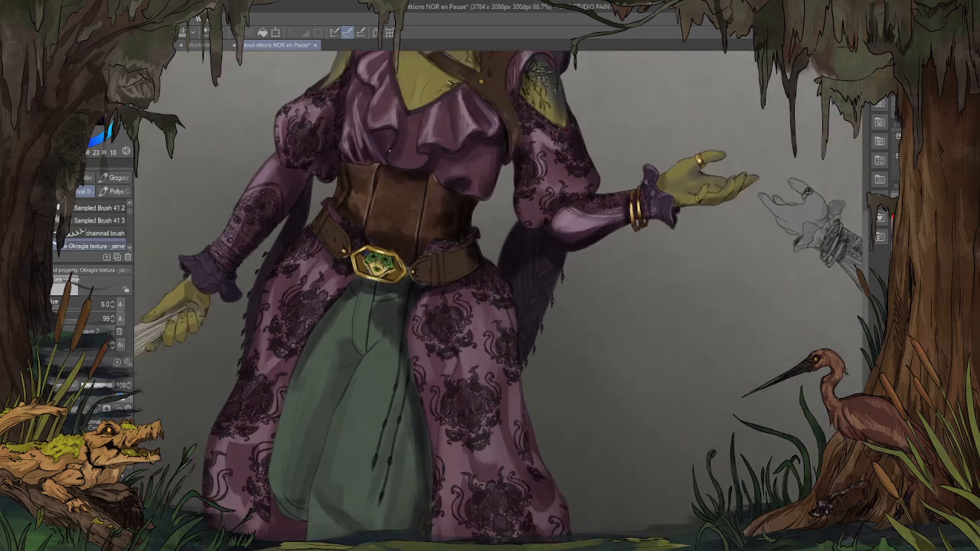
scroll(386, 181, "up", 5)
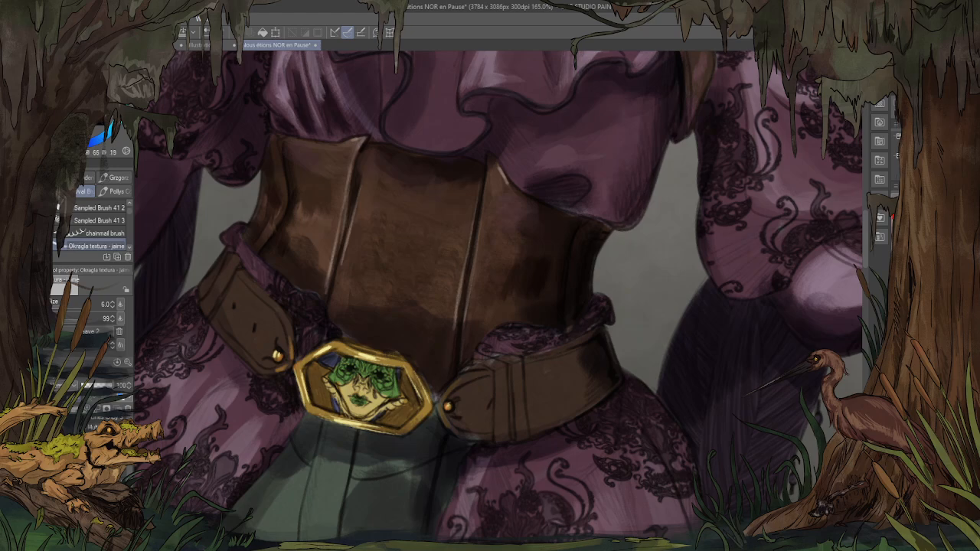
key("bracketright")
key("bracketright")
key("bracketright")
key("bracketright")
key("bracketright")
key("bracketright")
key("bracketright")
key("bracketright")
key("bracketright")
key("bracketright")
key("bracketright")
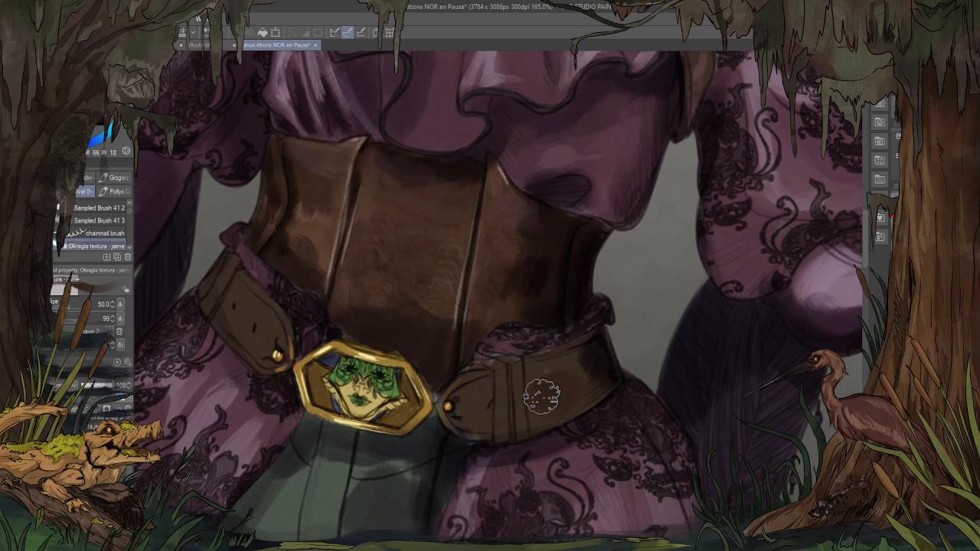
Step: Reduce the brush to size 25 and glaze warm brown over the belt flap left of the buckle
key("bracketleft")
key("bracketleft")
key("bracketleft")
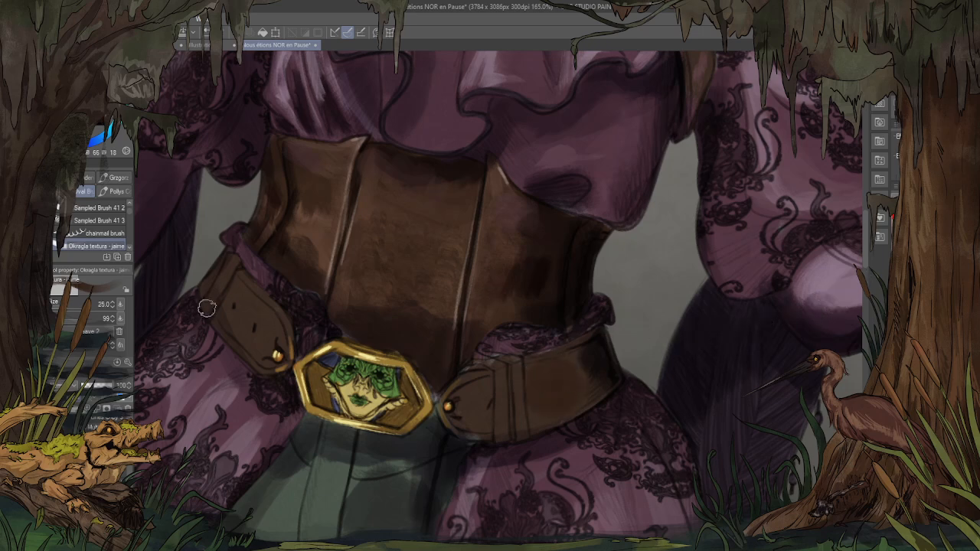
left_click(243, 309)
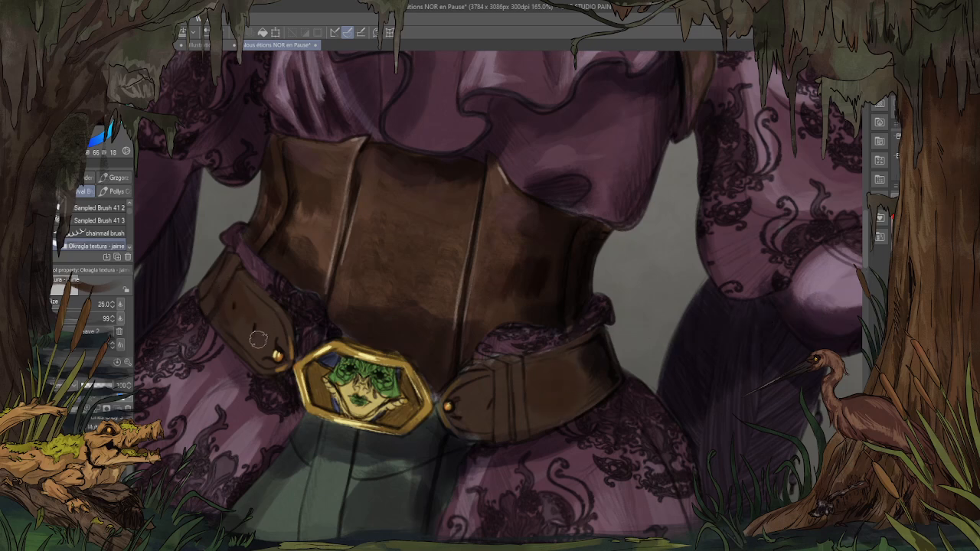
Step: Sample dark browns from the right belt section and deepen the shadow near its upper outer end
left_click(575, 354, "alt")
left_click_drag(575, 354, 578, 366)
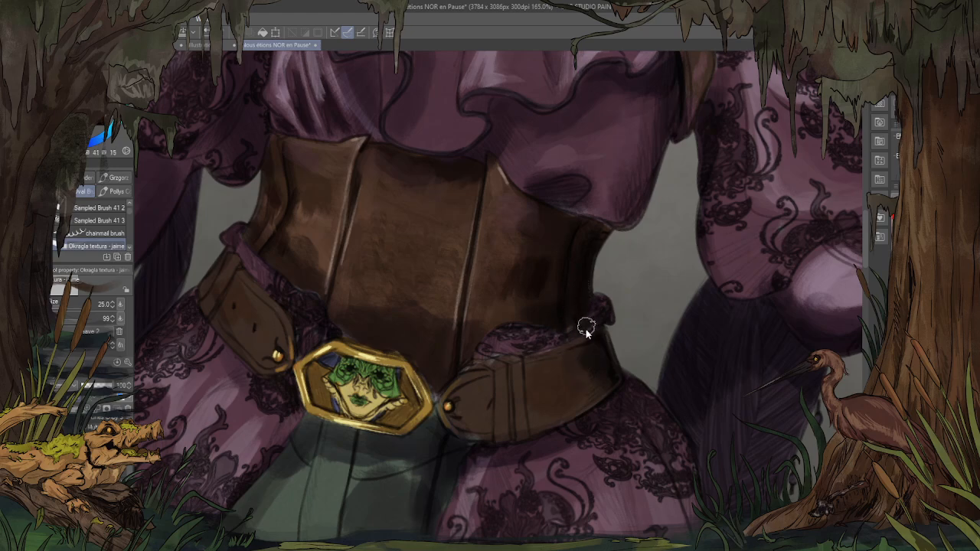
left_click(583, 346, "alt")
left_click(574, 351, "alt")
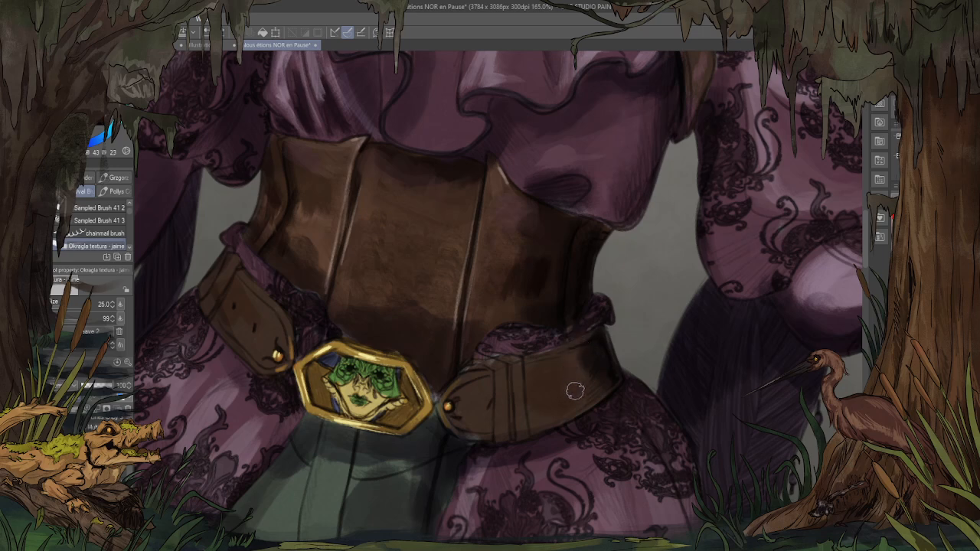
Step: Sample browns from the belt right of the buckle and touch up that section and the corset panel's pointed upper tip
left_click(549, 389, "alt")
left_click(500, 379, "alt")
left_click(503, 174, "alt")
left_click(503, 173, "alt")
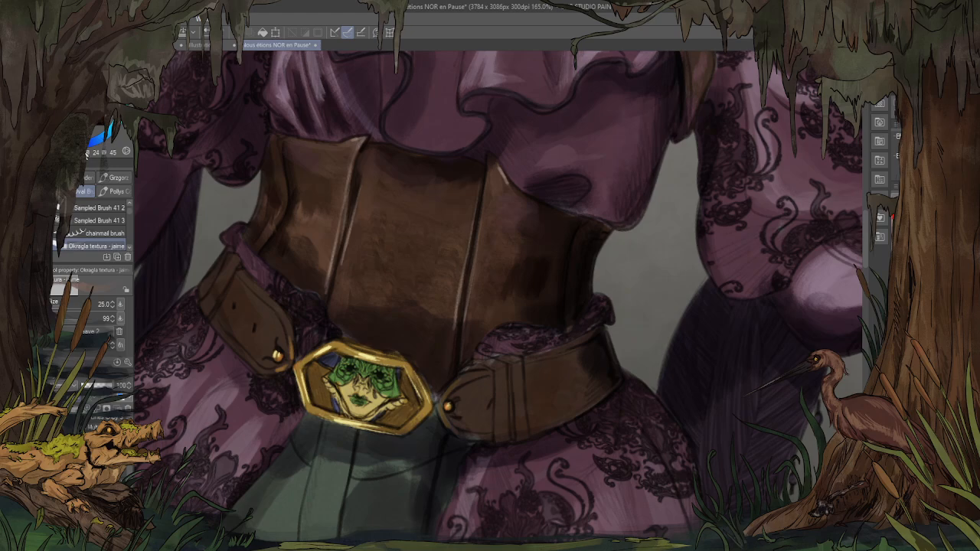
Step: Switch to The Queen's Swiffer "Liquin" brush at size 8 and add light edges to the belt loop right of the buckle
scroll(436, 267, "up", 3)
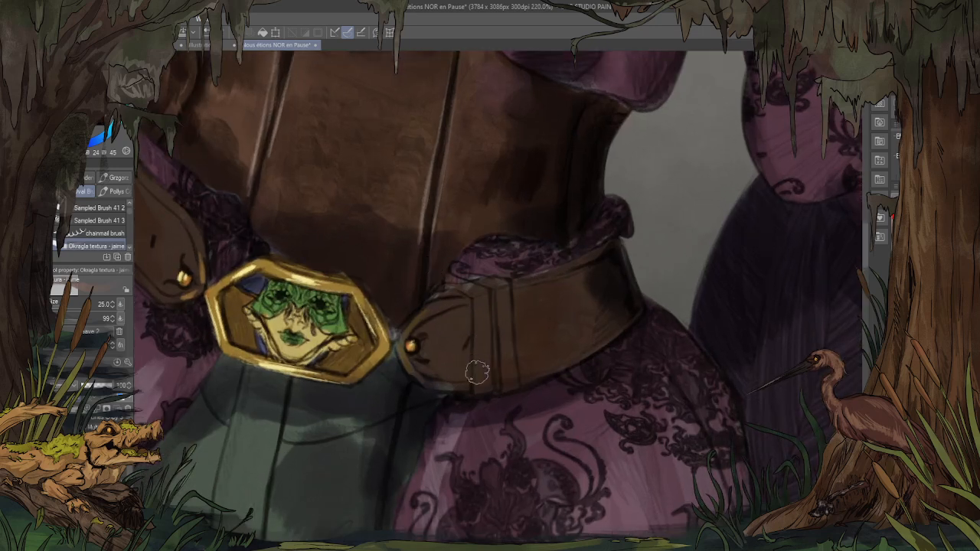
scroll(406, 249, "up", 1)
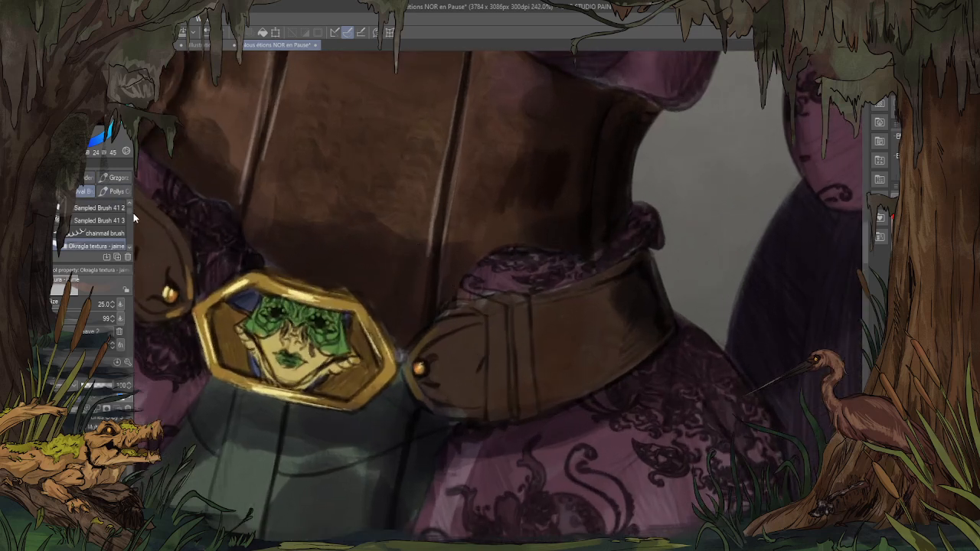
scroll(131, 218, "down", 3)
scroll(129, 222, "down", 2)
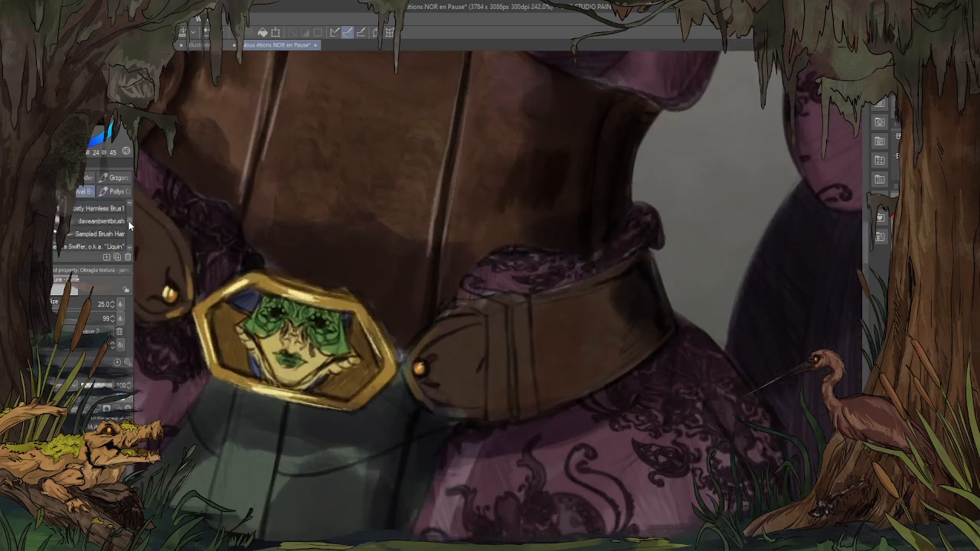
left_click(100, 243)
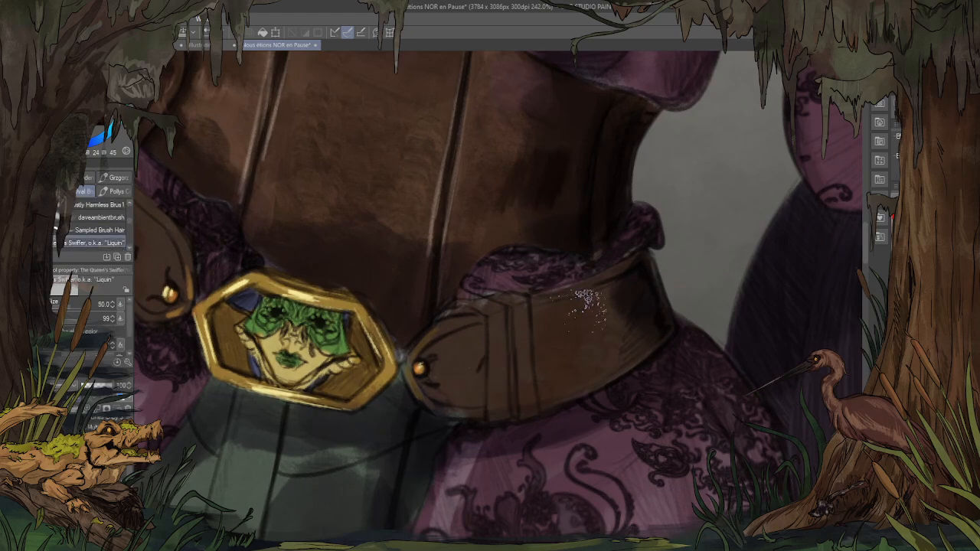
key("bracketleft")
mouse_move(492, 352)
left_mouse_down()
mouse_move(493, 375)
mouse_move(487, 304)
mouse_move(520, 316)
mouse_move(525, 412)
left_mouse_up()
left_click_drag(358, 275, 544, 412)
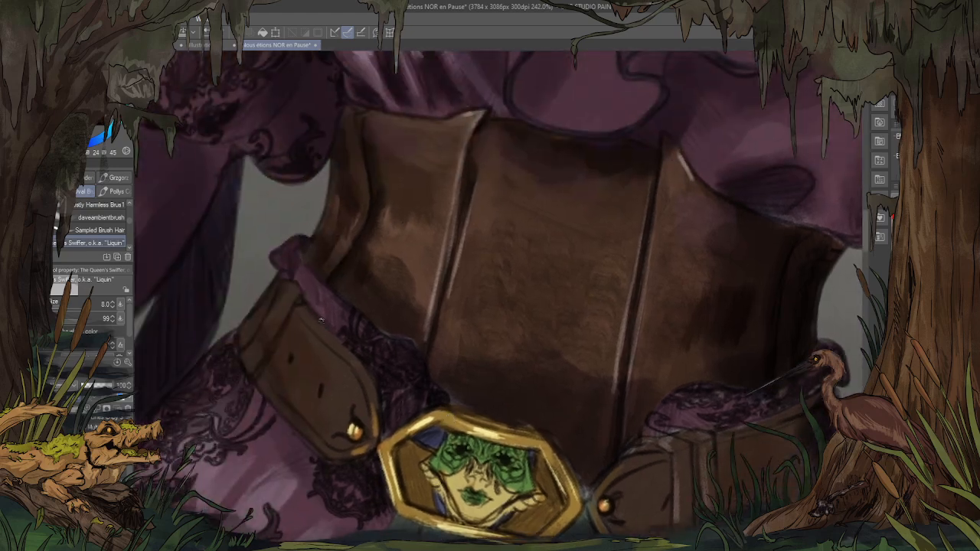
Step: Paint light edge highlights and a hatched sheen on the belt flap left of the buckle
left_click_drag(312, 324, 341, 351)
mouse_move(292, 296)
left_mouse_down()
mouse_move(263, 357)
mouse_move(262, 334)
mouse_move(257, 345)
left_mouse_up()
mouse_move(301, 422)
left_mouse_down()
mouse_move(268, 391)
mouse_move(307, 430)
left_mouse_up()
mouse_move(326, 354)
left_mouse_down()
mouse_move(322, 339)
mouse_move(296, 402)
mouse_move(268, 366)
left_mouse_up()
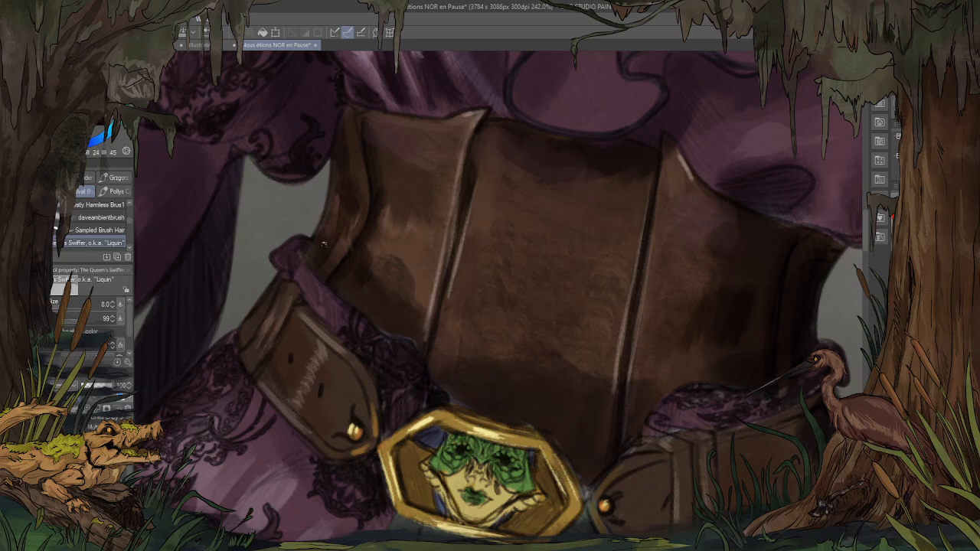
Step: Blend the flap's hatched sheen with the Beth brush at size 17, then add texture over it with the "Liquin" brush
left_click(115, 191)
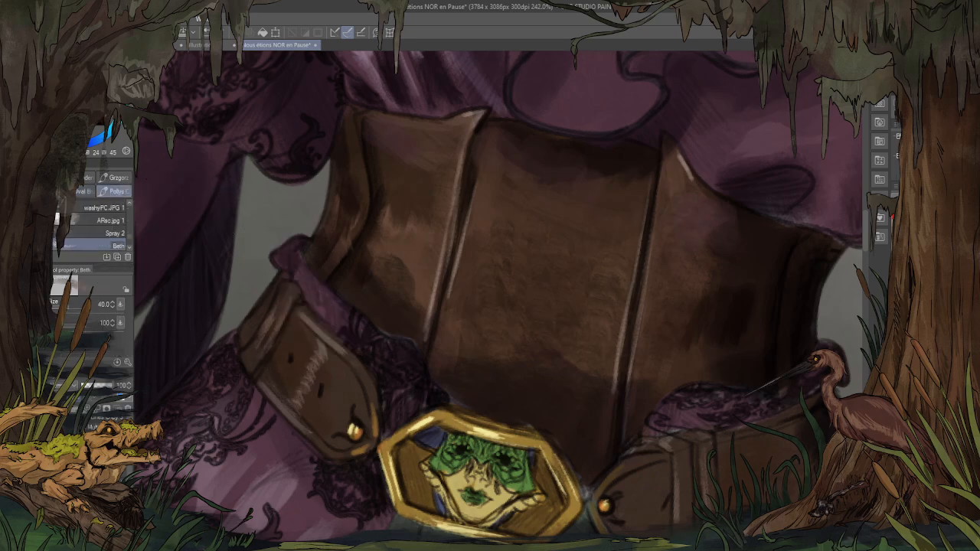
mouse_move(319, 354)
left_mouse_down()
mouse_move(288, 401)
mouse_move(319, 354)
left_mouse_up()
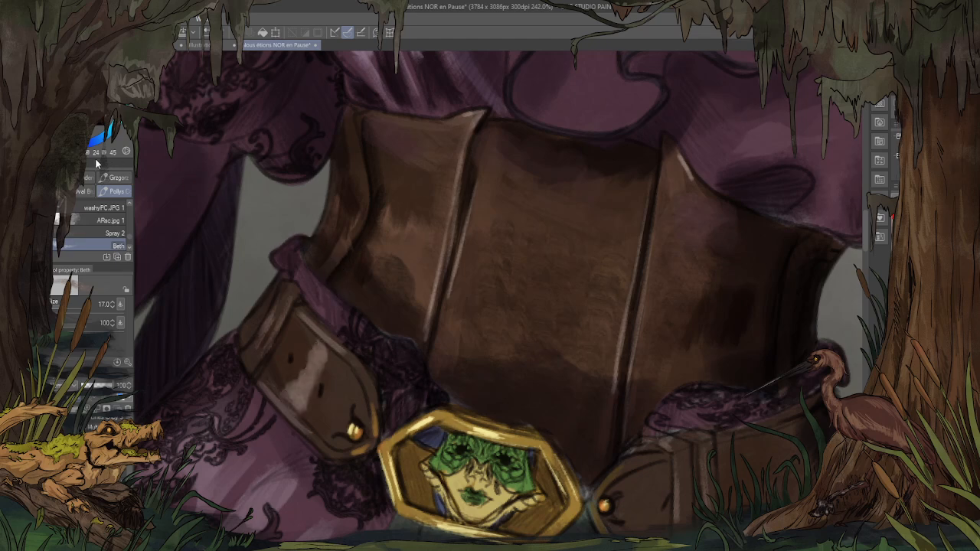
left_click(83, 190)
mouse_move(292, 368)
left_mouse_down()
mouse_move(290, 392)
mouse_move(299, 396)
left_mouse_up()
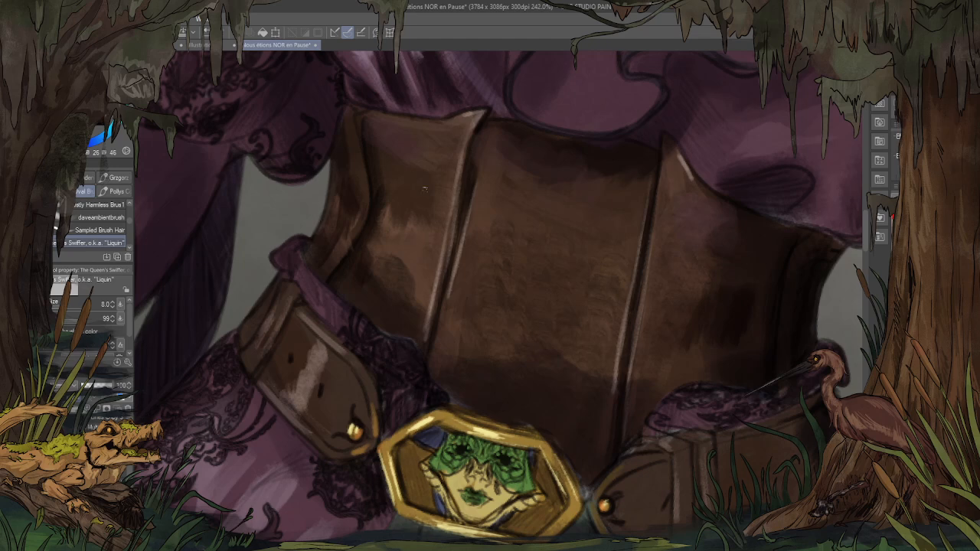
Step: Sample a dark brown from the belt flap and deepen the strap's shading with the brush at size 17
left_click(281, 362, "alt")
key("bracketright")
key("bracketright")
key("bracketright")
key("bracketright")
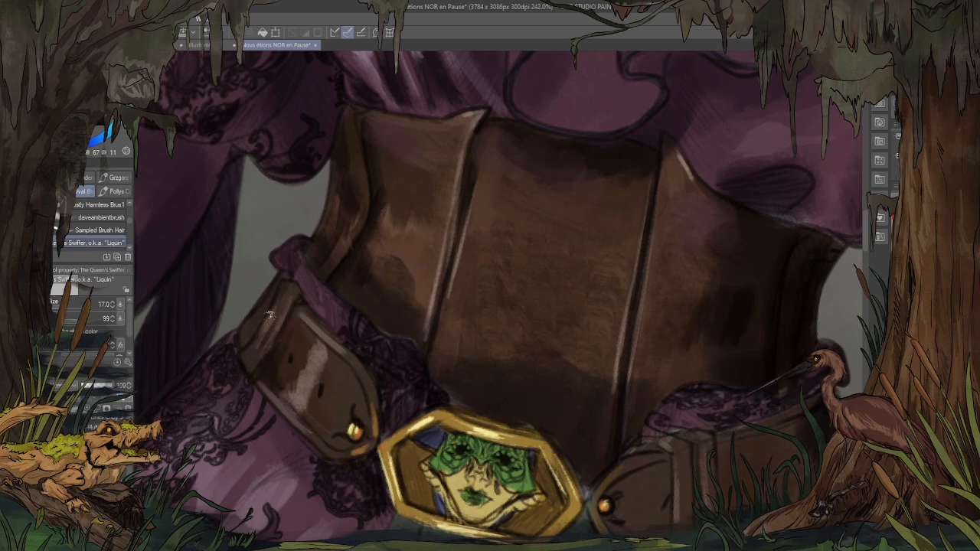
Step: Straighten the canvas and apply a purple foreground-to-transparent gradient over the patterned coat
scroll(264, 311, "down", 3)
scroll(264, 310, "down", 5)
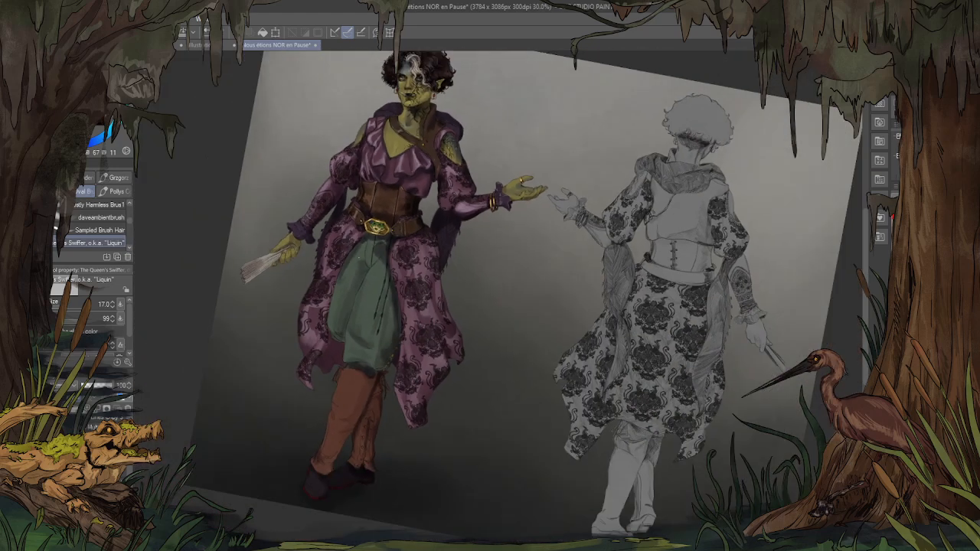
scroll(400, 360, "up", 1)
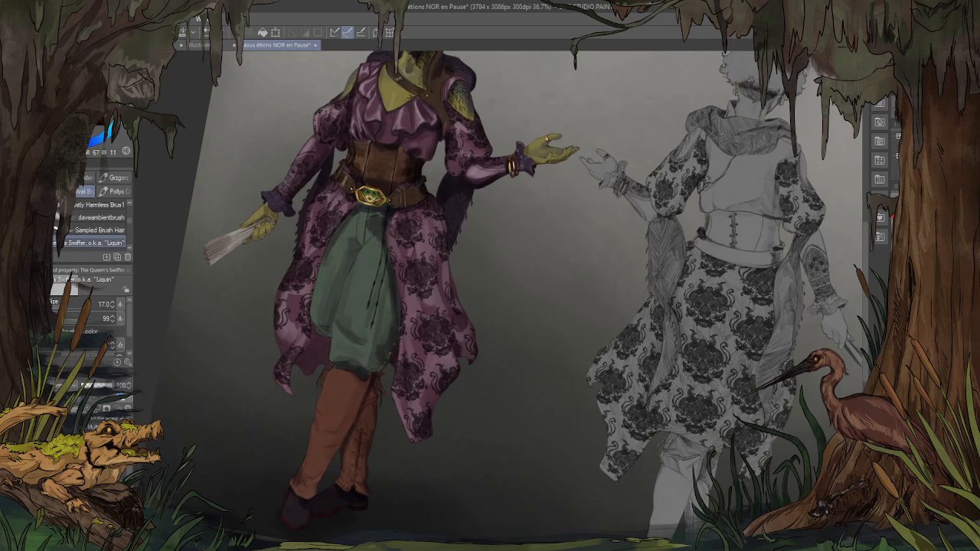
key("minus")
key("minus")
left_click_drag(490, 252, 552, 321)
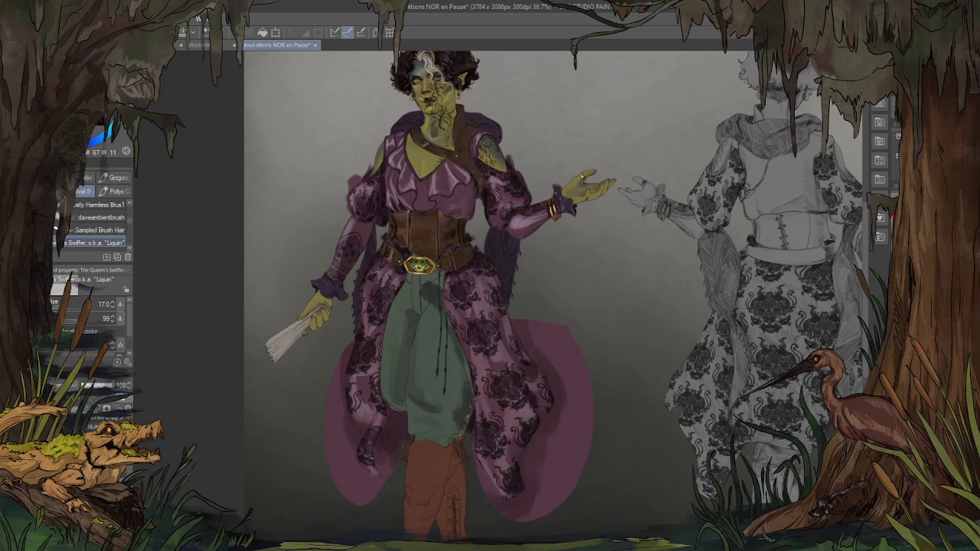
key("g")
key("g")
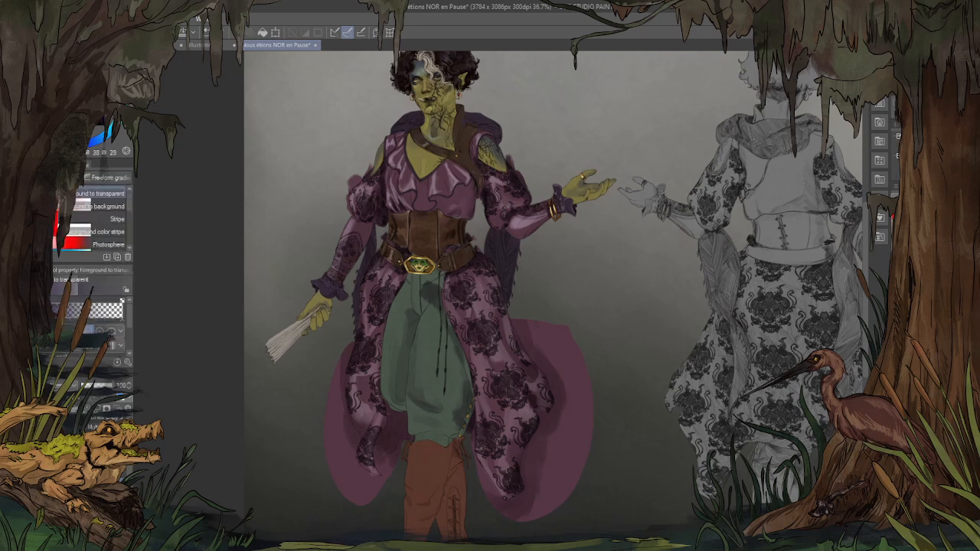
scroll(353, 327, "down", 3)
left_click_drag(355, 425, 353, 80)
scroll(321, 311, "up", 5)
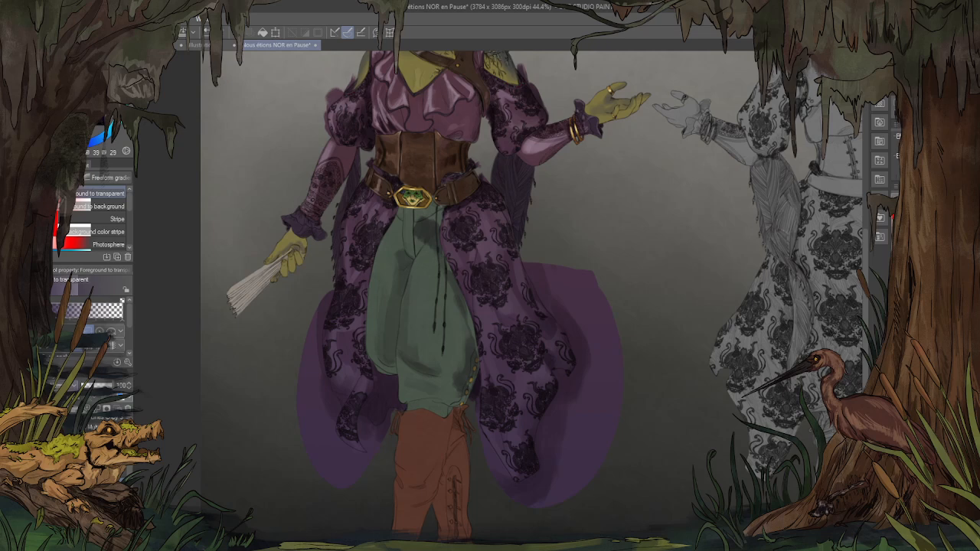
Step: Try reddish-brown, plum and violet tints over the coat and settle on a violet gradient turning blue toward the hem
scroll(69, 386, "down", 3)
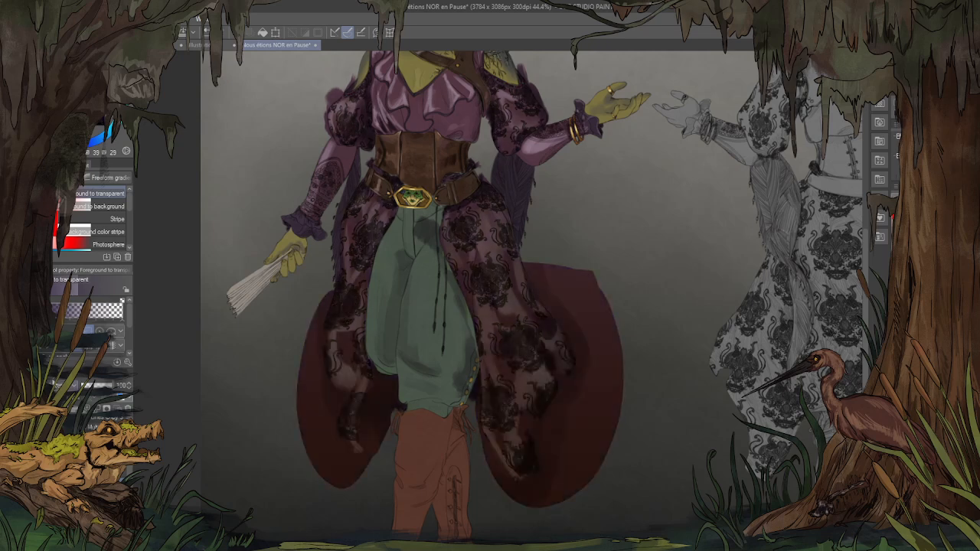
scroll(54, 383, "down", 3)
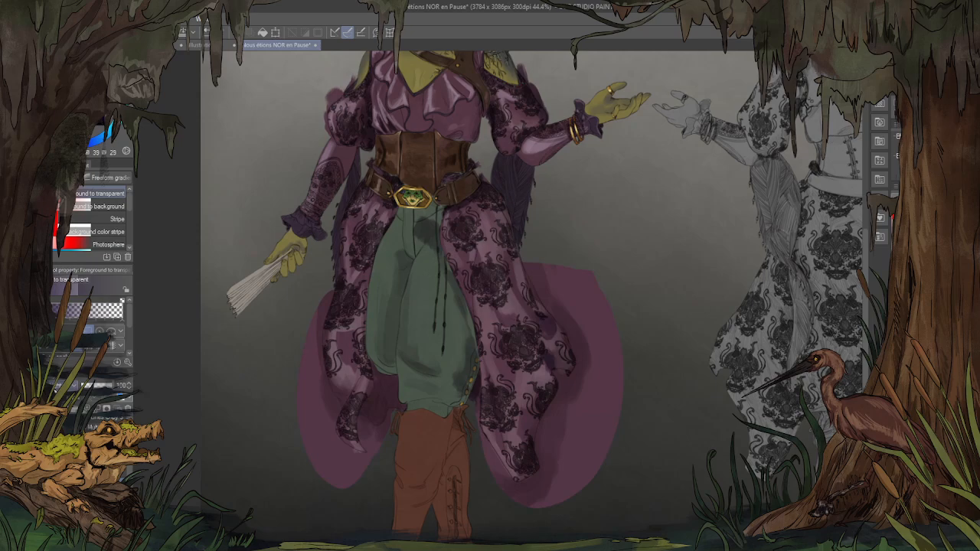
scroll(53, 383, "down", 2)
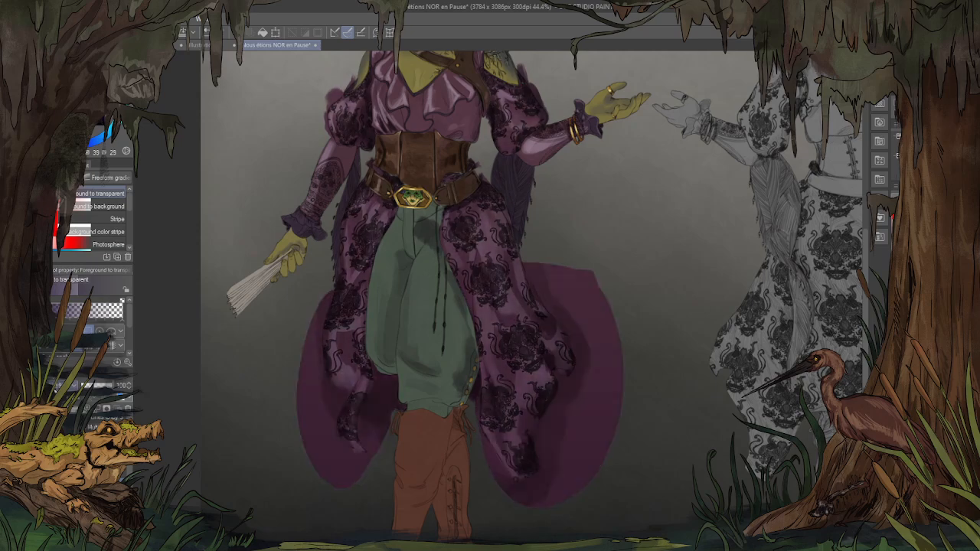
scroll(53, 383, "down", 3)
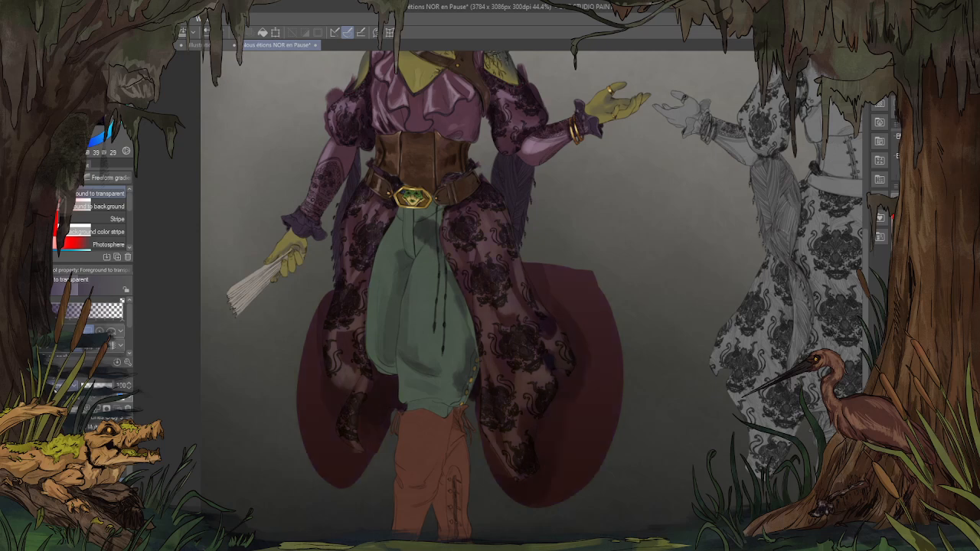
scroll(178, 408, "down", 2)
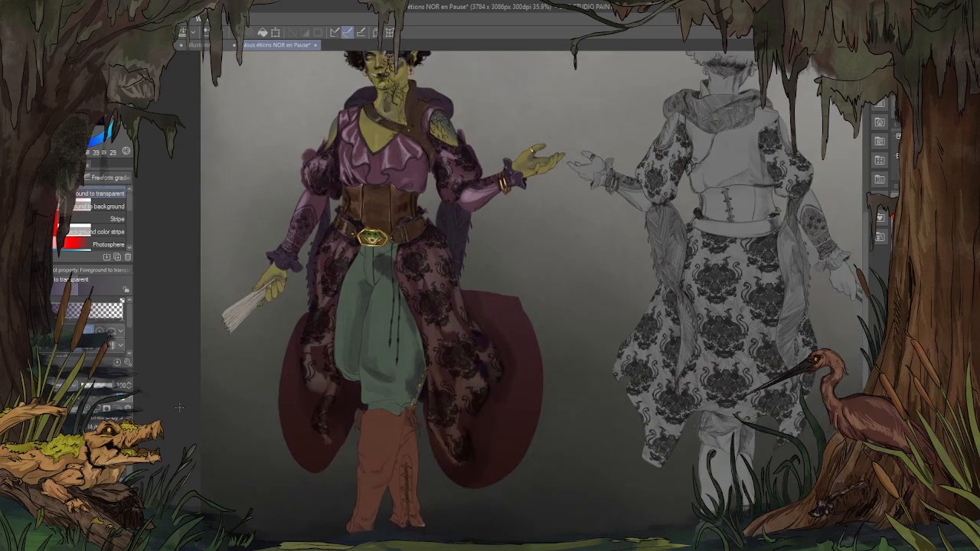
scroll(77, 388, "down", 3)
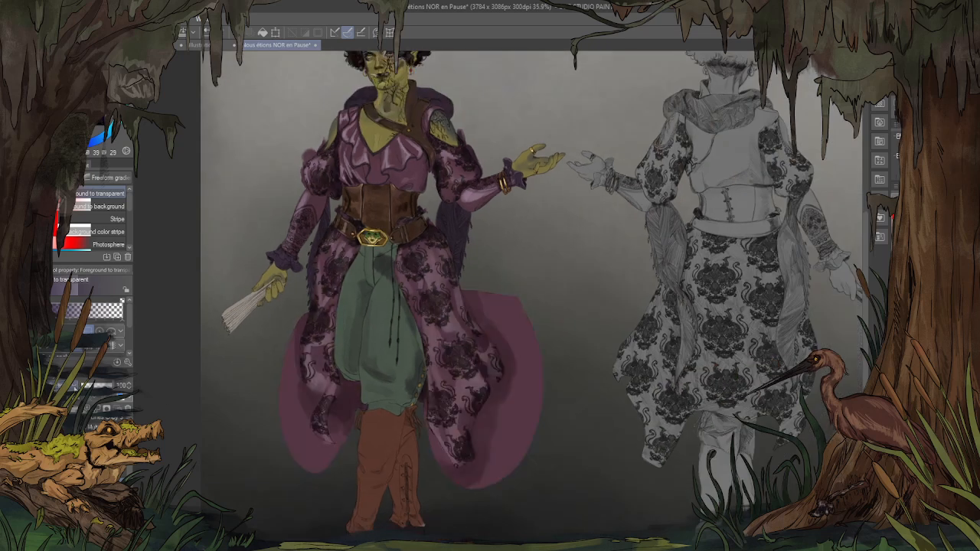
scroll(76, 388, "down", 3)
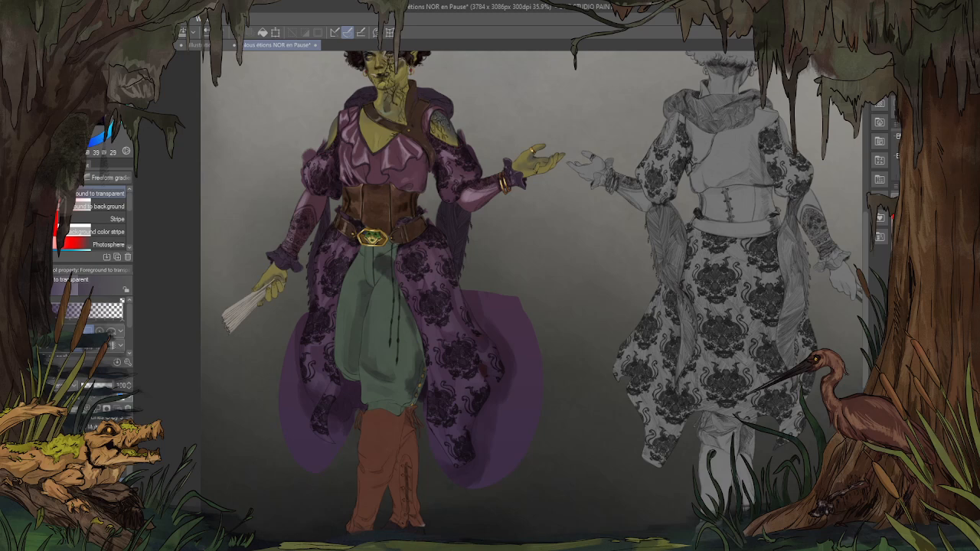
scroll(77, 387, "down", 2)
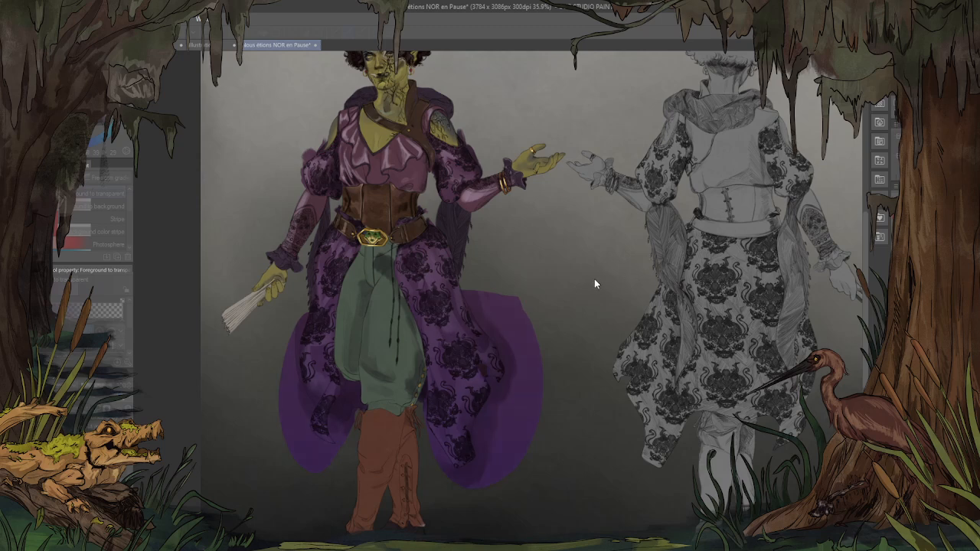
key("ctrl+z")
key("ctrl+z")
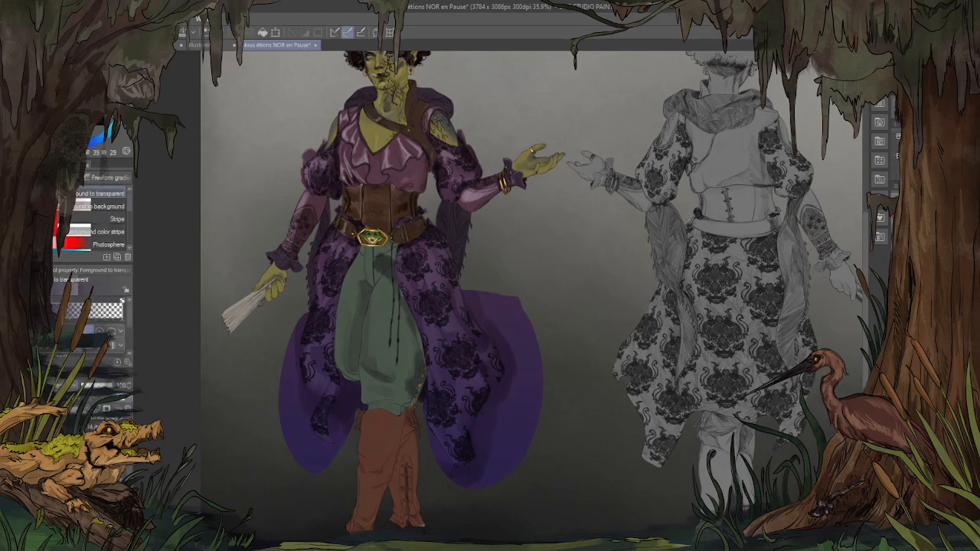
Step: Sample a deep blue-violet with Obtain display color and tint the puffed sleeves using the Soft airbrush at size 300
key("i")
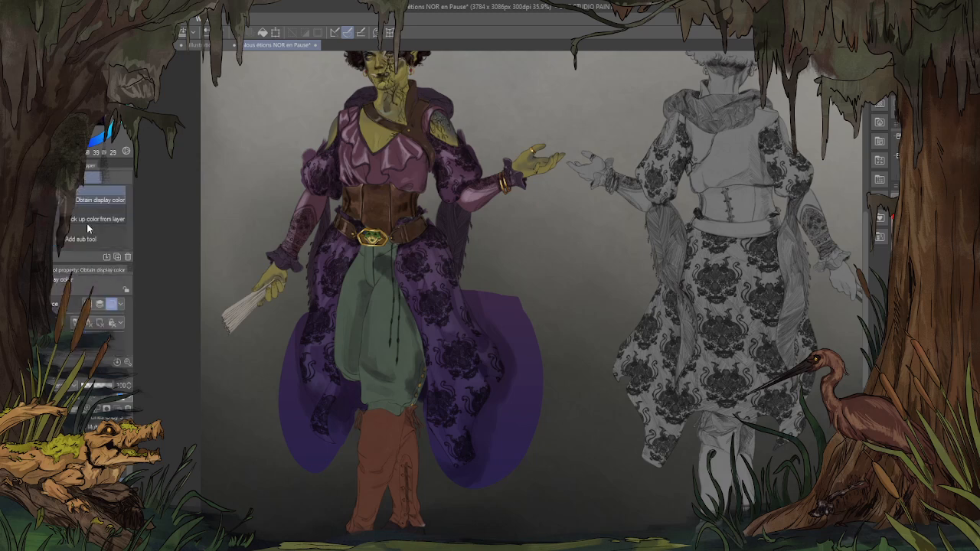
left_click(96, 202)
key("b")
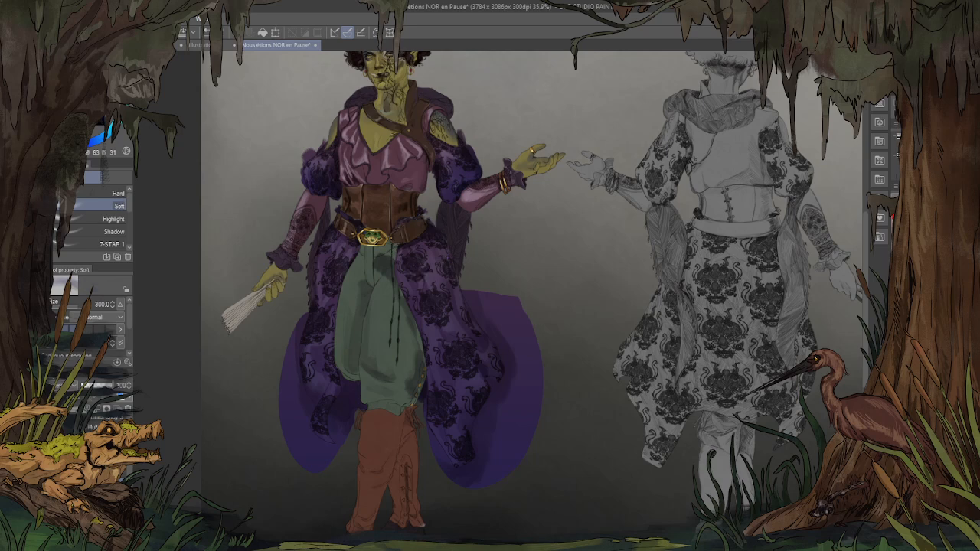
Step: Set the Soft airbrush to size 400 and fade the blue-violet tint on the upper and middle coat skirt
key("[")
key("[")
key("[")
key("[")
key("[")
key("[")
key("]")
key("]")
key("]")
key("]")
key("]")
key("]")
key("]")
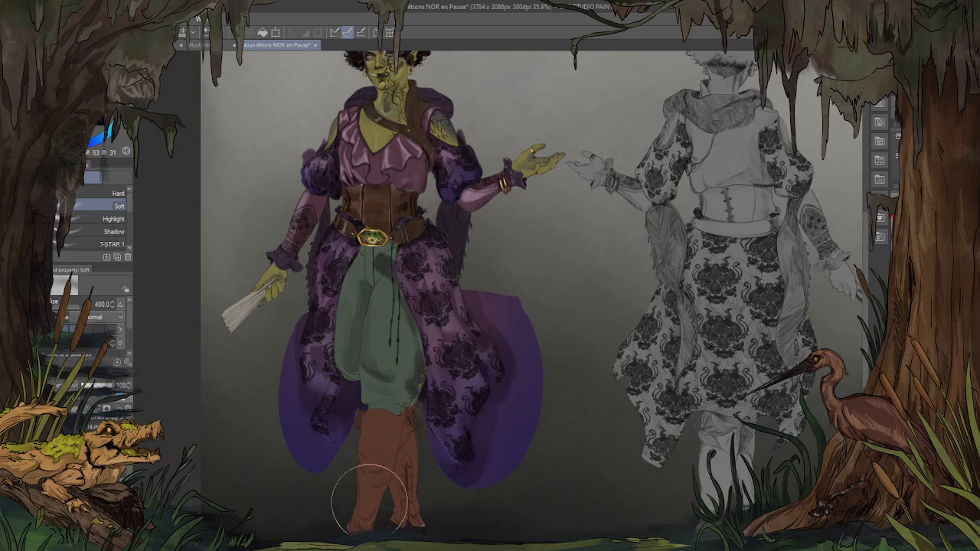
Step: Soften the violet tint on the upper puffed sleeves with the Soft airbrush at size 400
key("u")
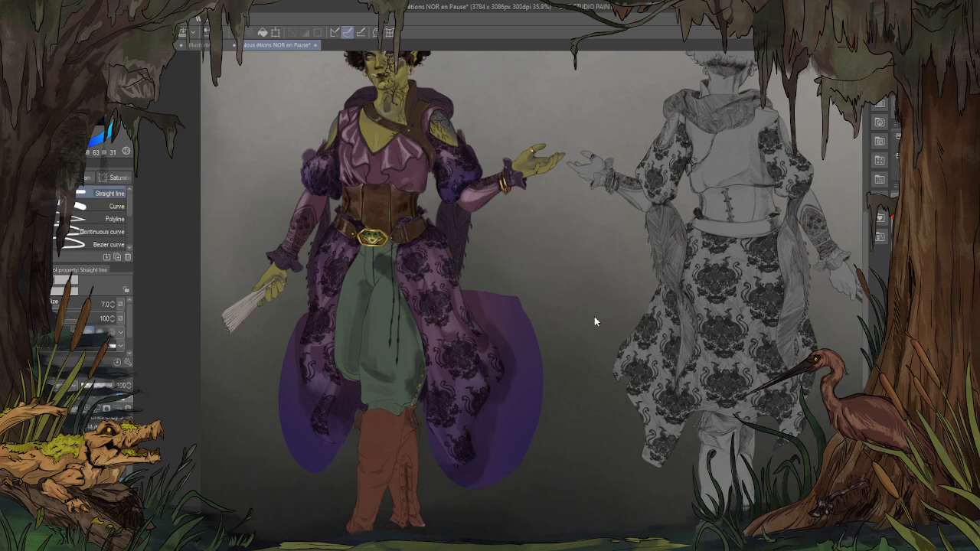
key("ctrl+s")
scroll(388, 120, "up", 3)
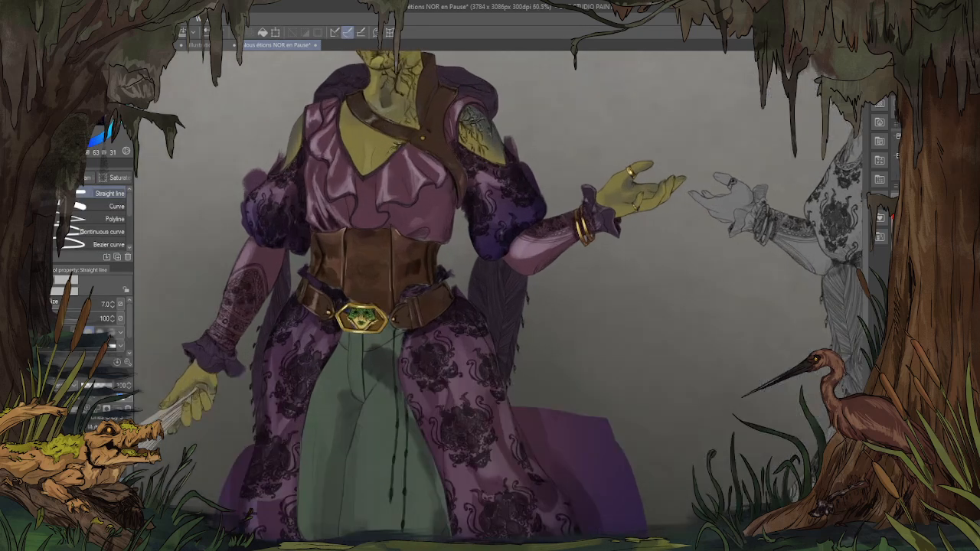
key("b")
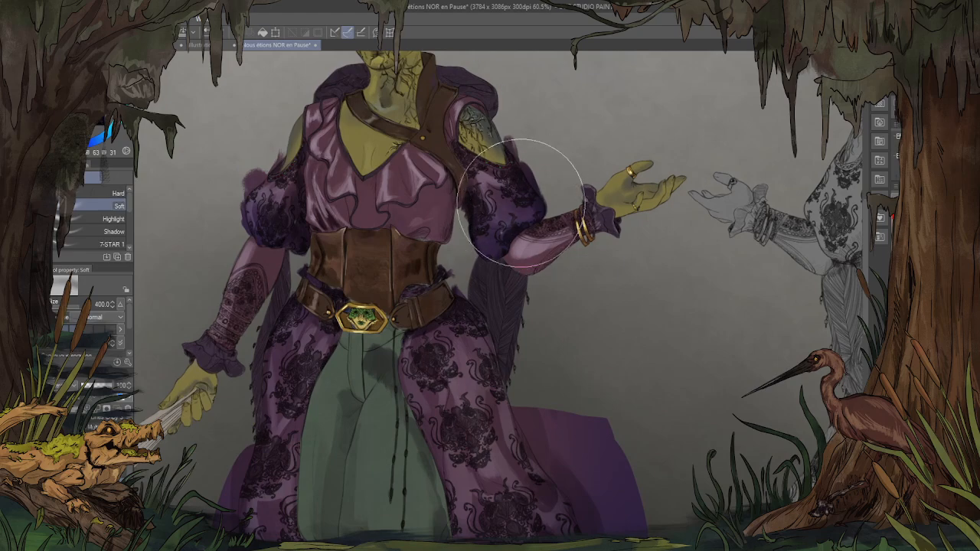
mouse_move(506, 360)
left_mouse_down()
mouse_move(475, 29)
mouse_move(506, 325)
mouse_move(536, 425)
left_mouse_up()
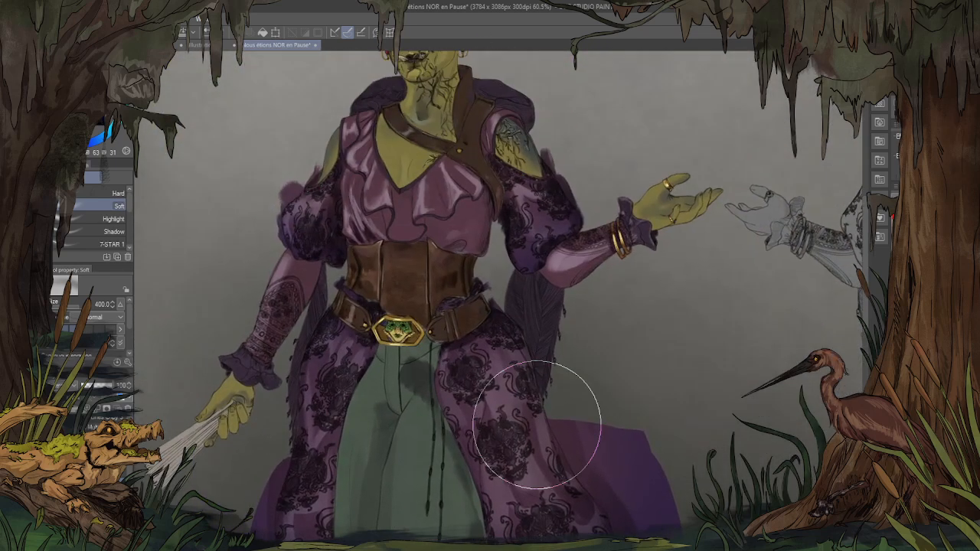
scroll(496, 264, "down", 2)
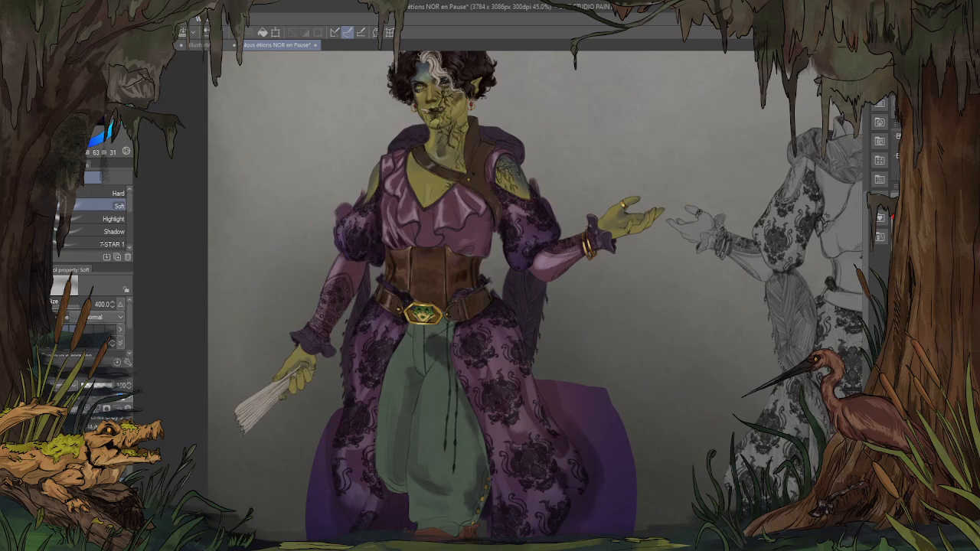
Step: Clip the overflowing tint to the coat's silhouette and undo the last color change
key("ctrl+alt+g")
scroll(336, 230, "down", 1)
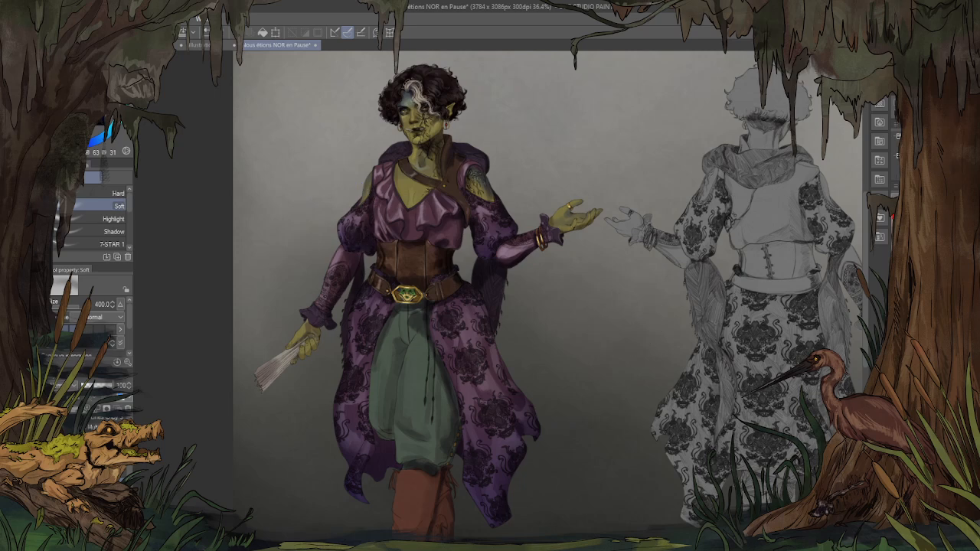
key("ctrl+z")
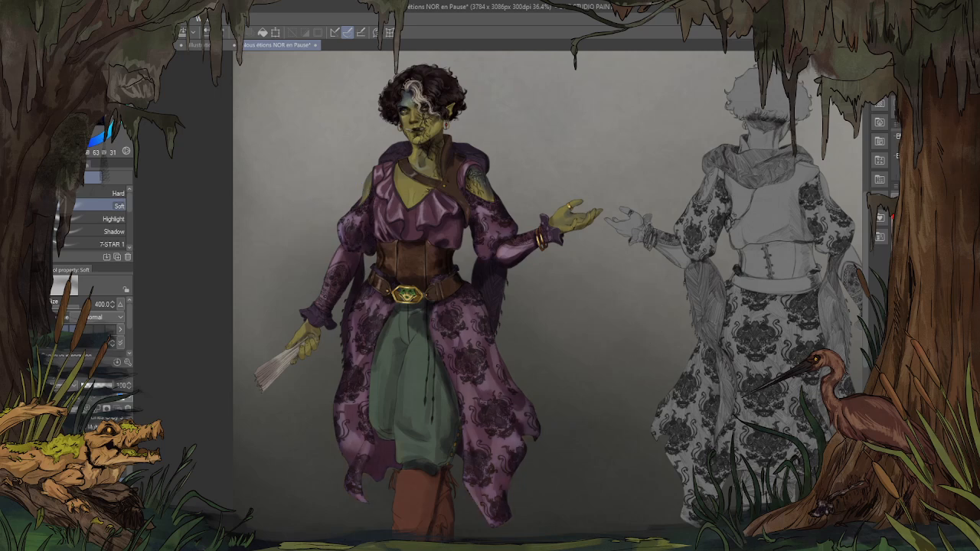
Step: Redo the undone blue-violet tint on the coat
key("ctrl+y")
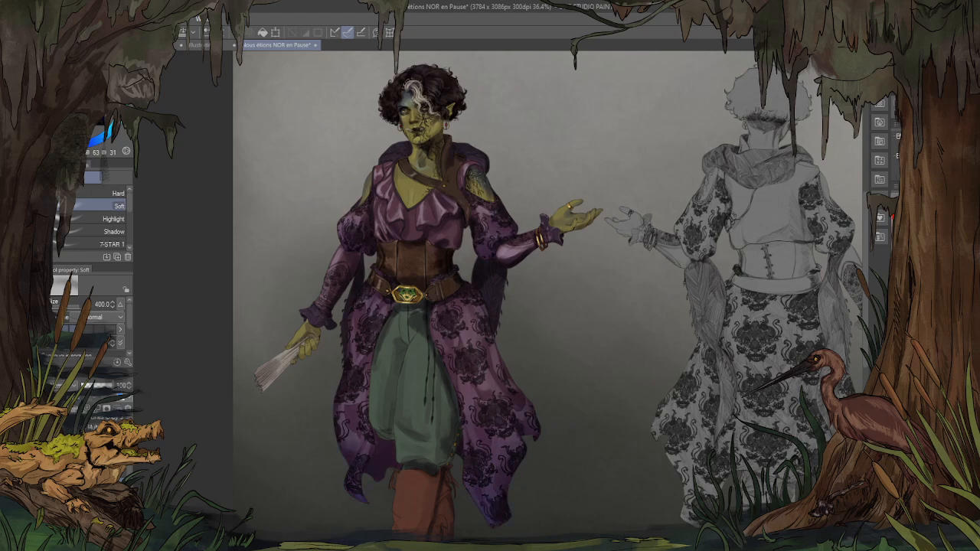
scroll(535, 197, "down", 2)
scroll(498, 147, "up", 1)
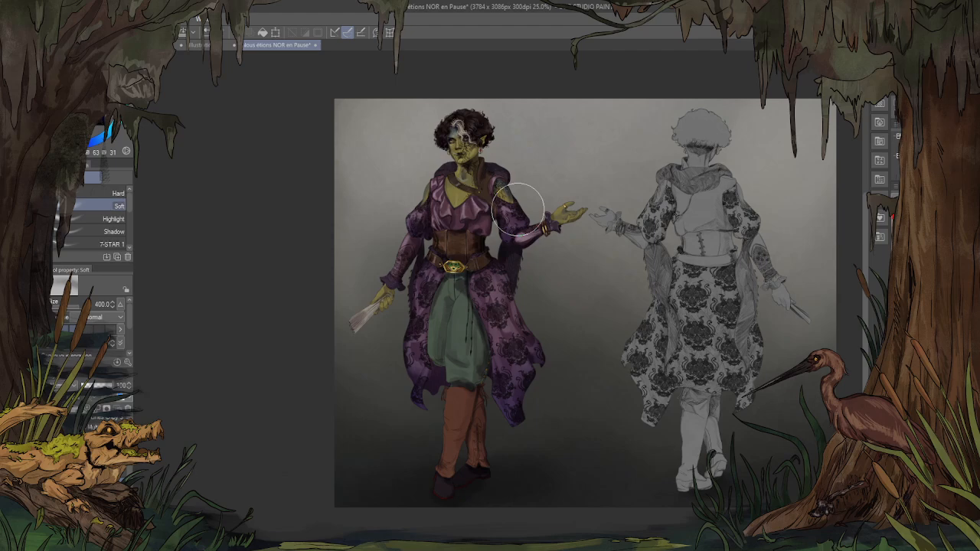
scroll(518, 208, "up", 4)
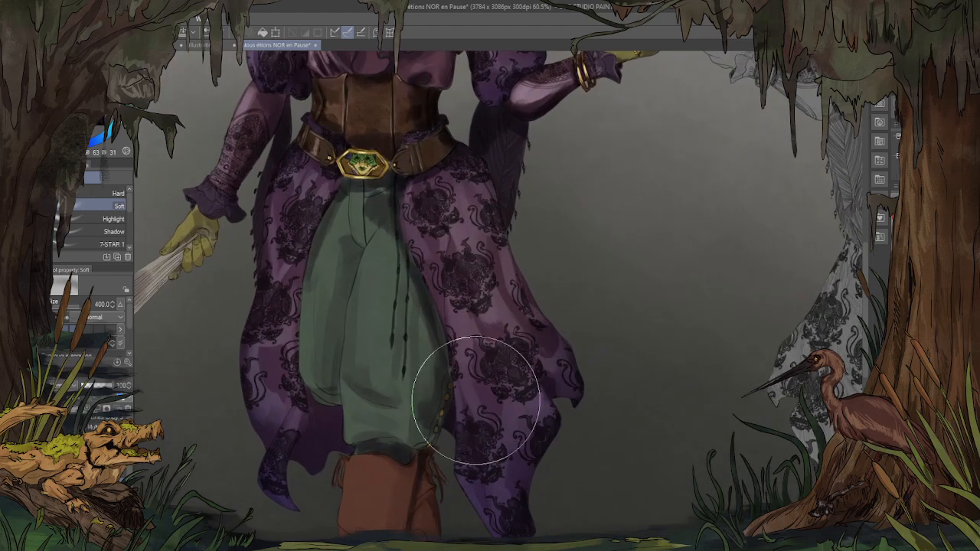
scroll(316, 368, "up", 1)
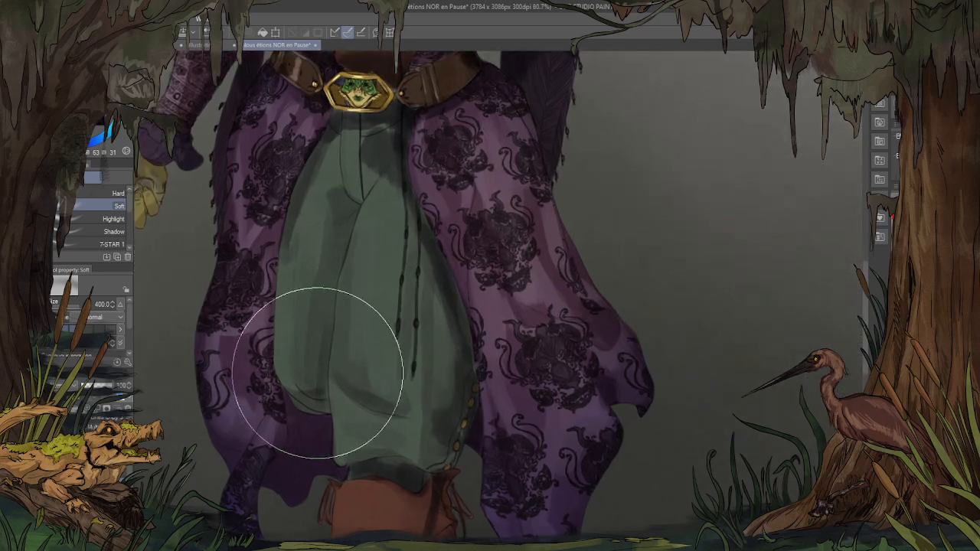
Step: Sample a dark color and start the dark button strip at the trouser cuff with the "Liquin" brush at size 20
key("g")
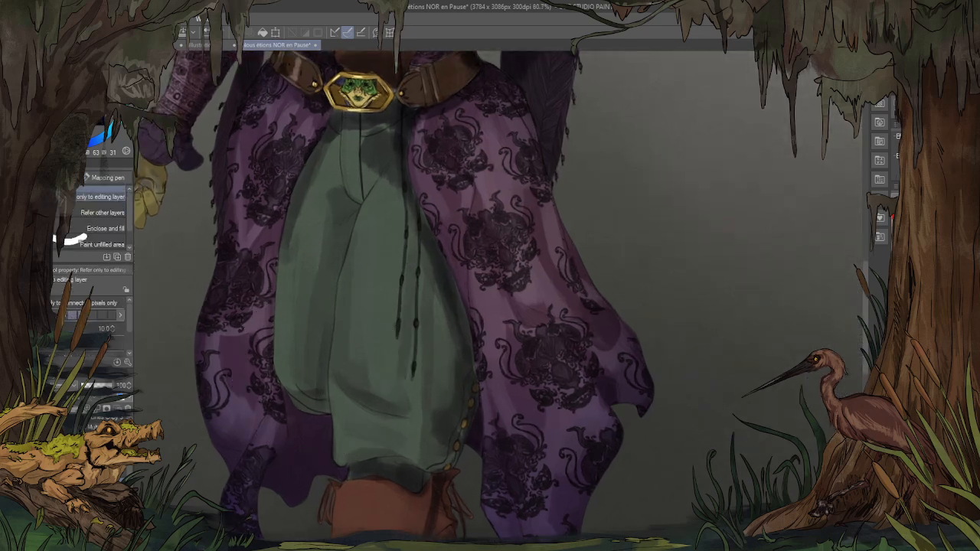
scroll(543, 339, "down", 2)
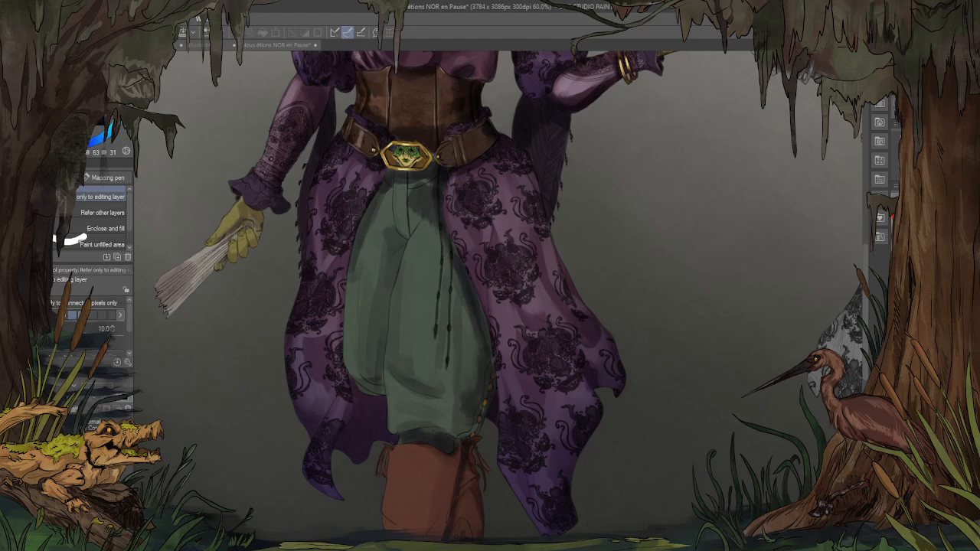
scroll(442, 445, "up", 4)
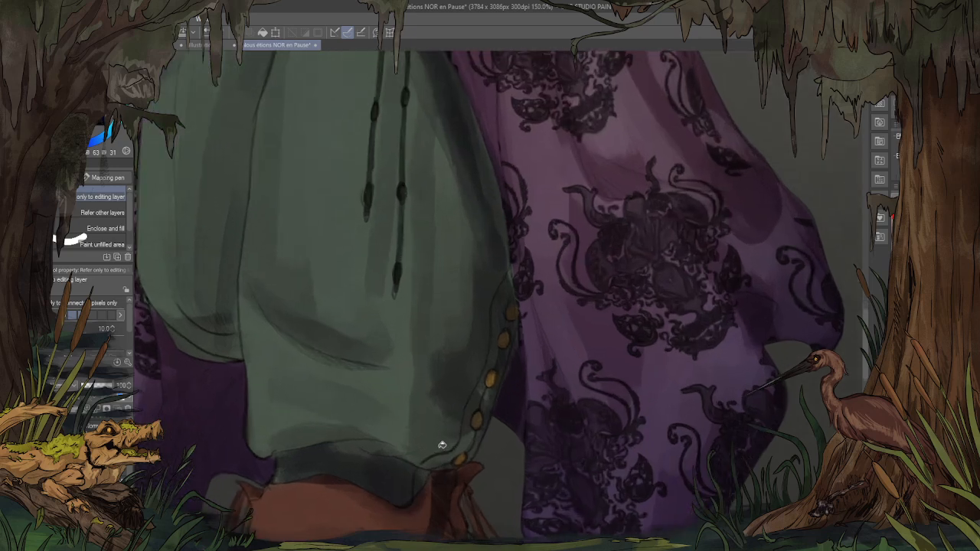
key("b")
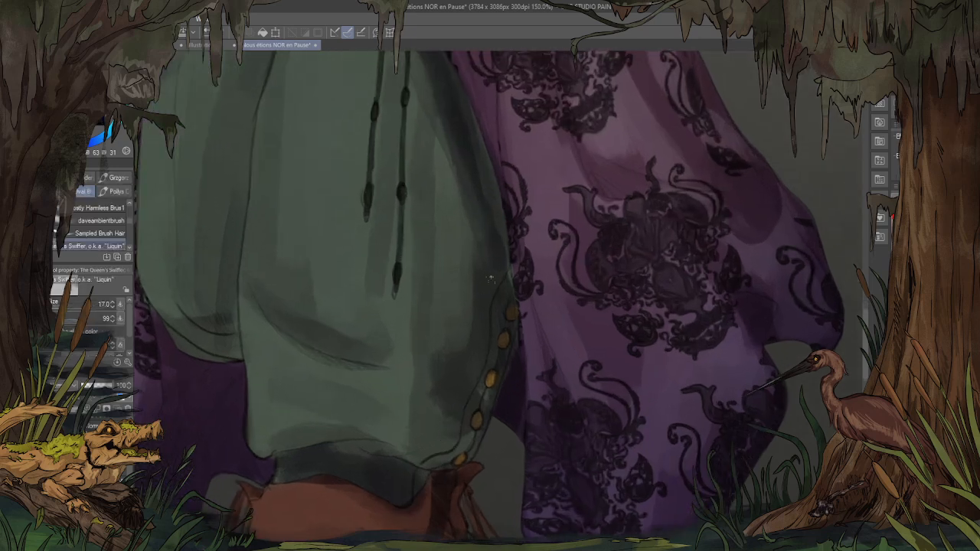
left_click_drag(518, 324, 539, 263)
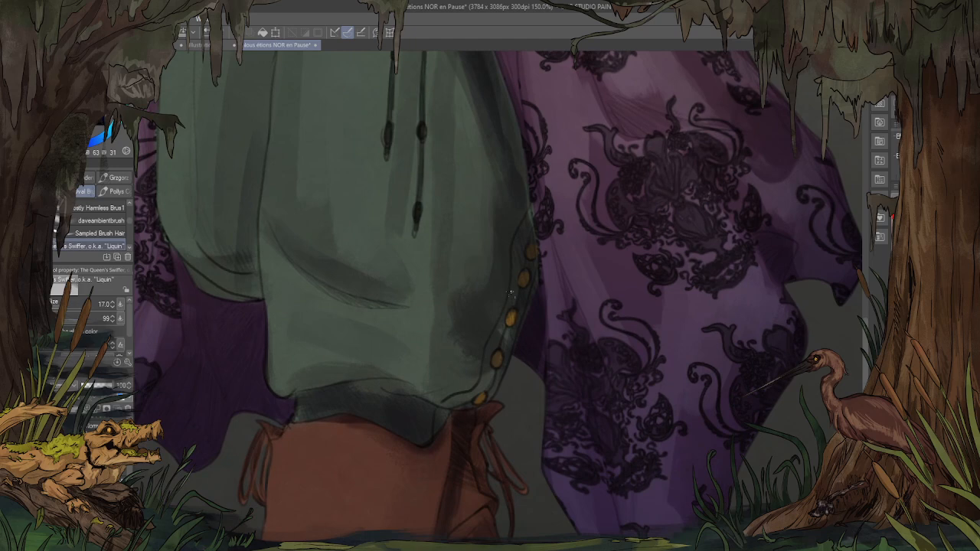
left_click(476, 369, "alt")
key("bracketright")
mouse_move(463, 395)
left_mouse_down()
mouse_move(452, 401)
mouse_move(486, 383)
mouse_move(478, 387)
left_mouse_up()
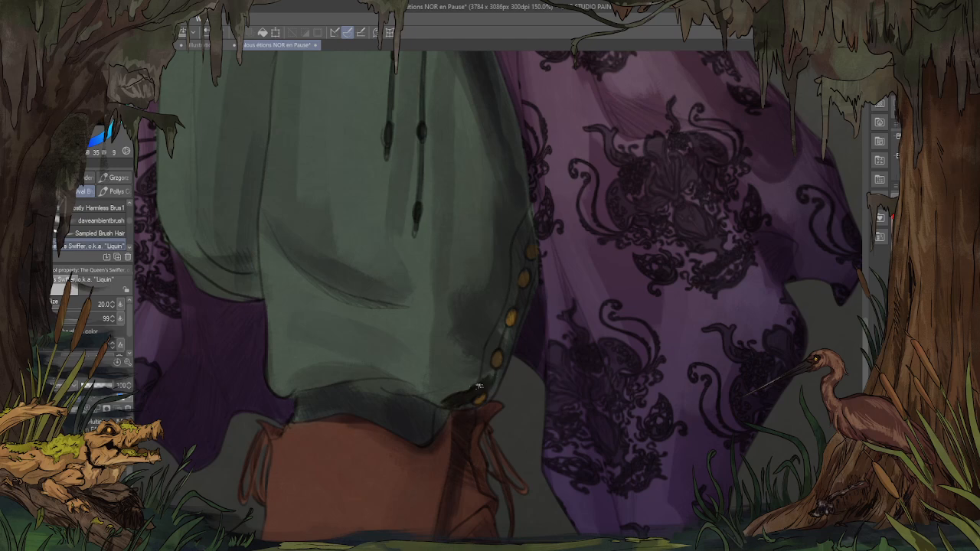
Step: Paint a thin dark edge beside the lower trouser buttons with Mostly Harmless Brush1 at size 5
left_click(450, 399, "alt")
scroll(491, 369, "up", 2)
scroll(491, 369, "up", 1)
left_click(116, 210)
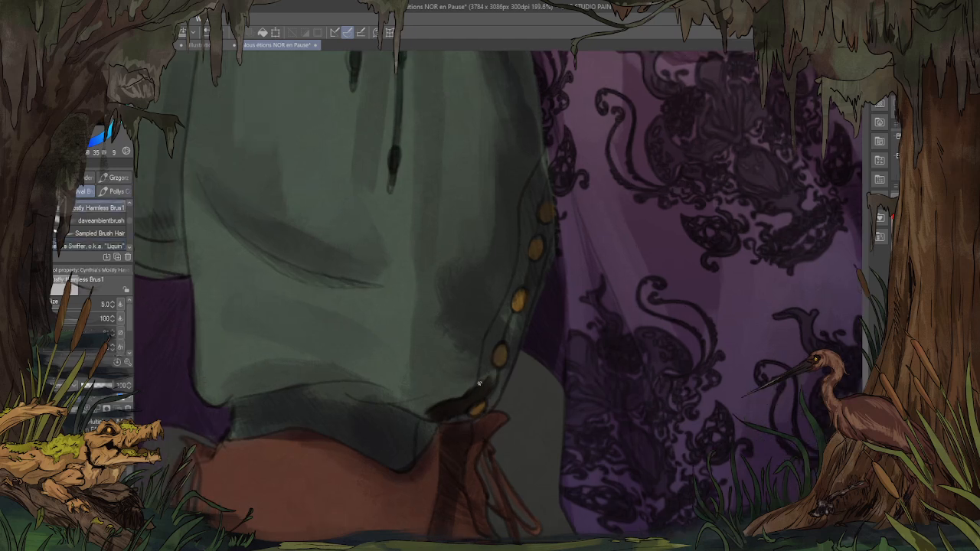
left_click_drag(493, 335, 476, 385)
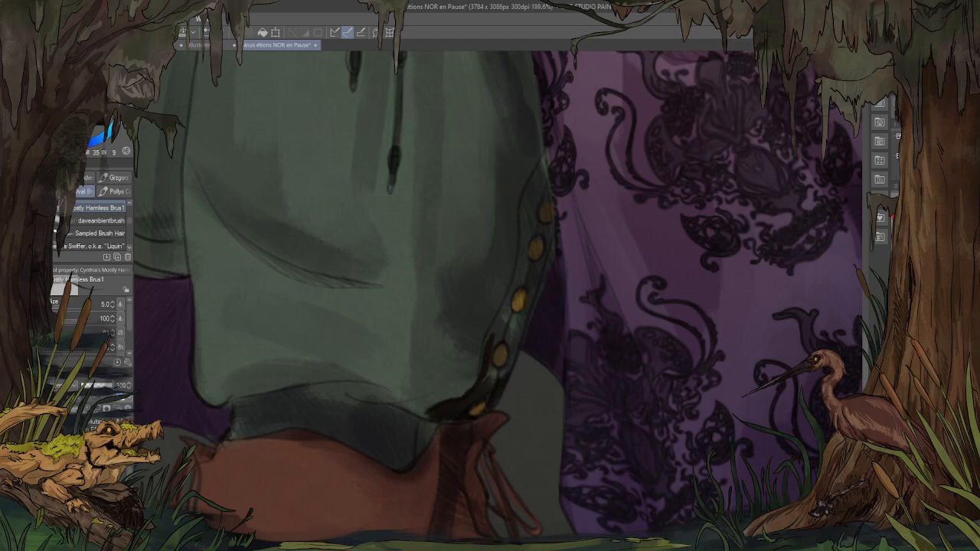
Step: Set the brush to size 17 and thicken the dark band around the lower trouser buttons
key("bracketright")
key("bracketright")
key("bracketright")
key("bracketright")
key("bracketright")
key("bracketright")
key("bracketright")
key("bracketright")
key("bracketright")
key("bracketright")
key("bracketleft")
key("bracketleft")
key("bracketleft")
mouse_move(510, 333)
left_mouse_down()
mouse_move(498, 321)
mouse_move(488, 377)
left_mouse_up()
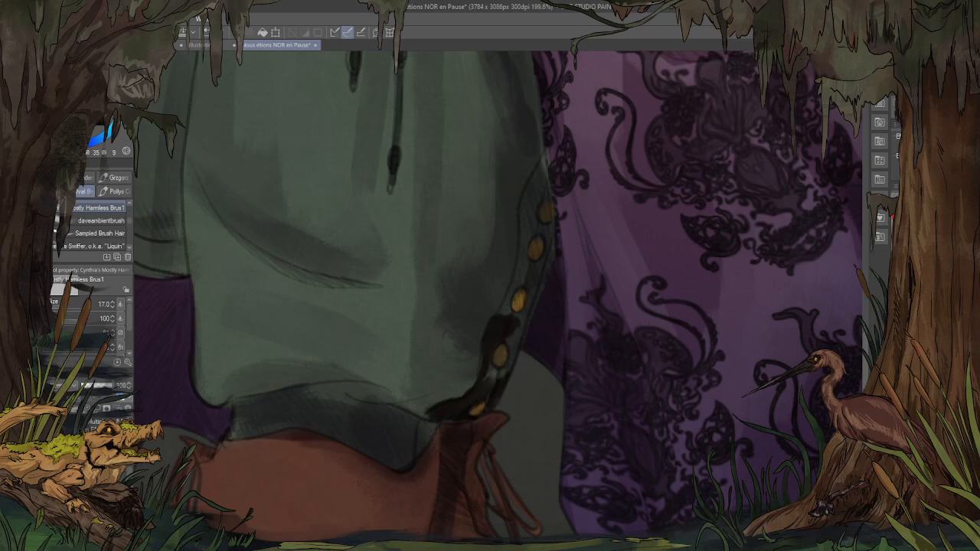
Step: Reduce the brush to size 8 and extend the dark band around the buttons up to the strip's upper end
key("bracketleft")
key("bracketleft")
key("bracketleft")
key("bracketleft")
mouse_move(498, 374)
left_mouse_down()
mouse_move(512, 328)
mouse_move(529, 303)
mouse_move(520, 317)
mouse_move(510, 314)
mouse_move(515, 290)
mouse_move(532, 260)
mouse_move(501, 313)
mouse_move(533, 256)
mouse_move(519, 279)
mouse_move(526, 186)
mouse_move(548, 183)
mouse_move(544, 158)
mouse_move(550, 191)
mouse_move(535, 215)
mouse_move(550, 230)
mouse_move(549, 196)
mouse_move(554, 224)
mouse_move(536, 288)
mouse_move(537, 271)
mouse_move(530, 280)
mouse_move(523, 273)
mouse_move(522, 289)
mouse_move(532, 236)
left_mouse_up()
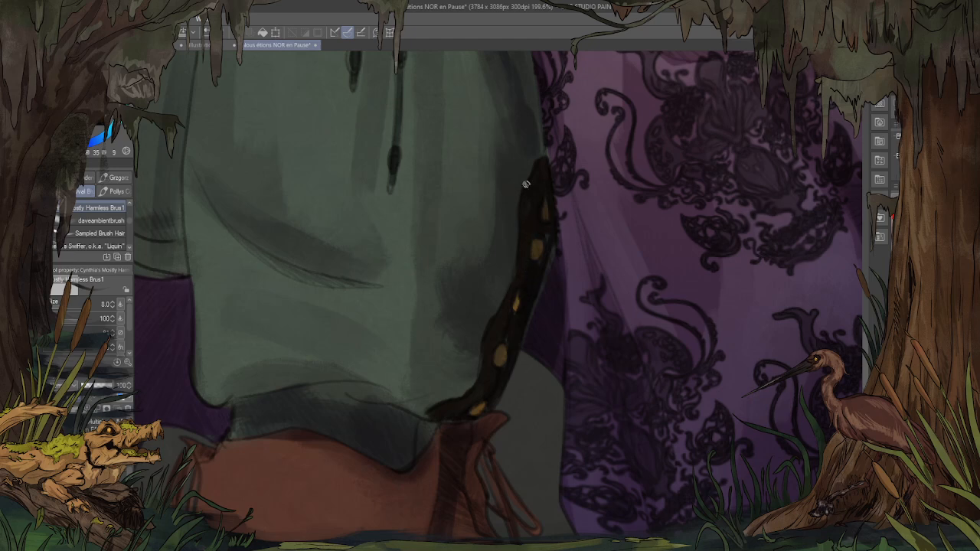
Step: Sample gold from the trouser buttons and repaint the lowest button
left_click(577, 261, "alt")
left_click(514, 159, "alt")
left_click(520, 301, "alt")
left_click(517, 293, "alt")
left_click(483, 406, "alt")
left_click(481, 408, "alt")
left_click_drag(481, 407, 476, 411)
Step: Pick a lighter gold and brighten the four upper buttons on the trouser strip
left_click(83, 112)
left_click_drag(502, 350, 498, 363)
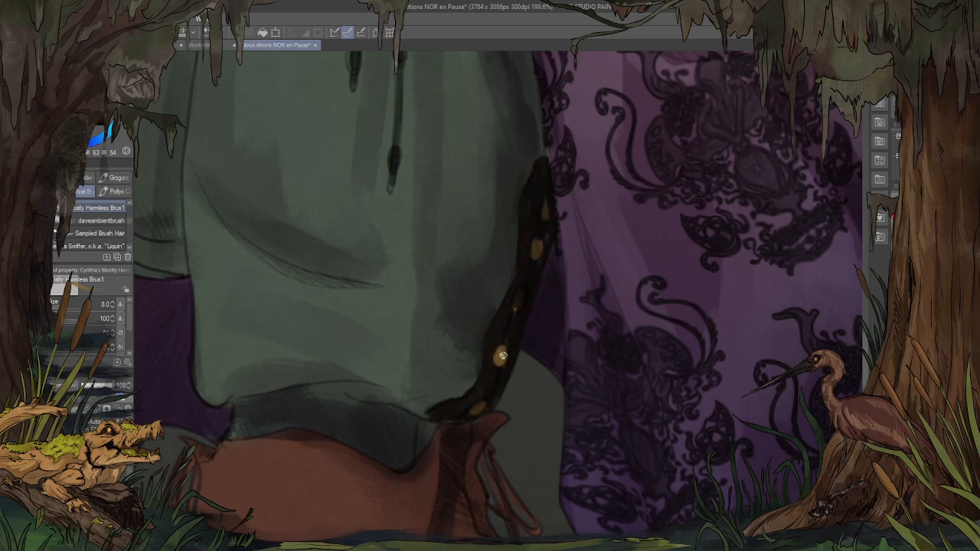
left_click_drag(519, 293, 519, 307)
left_click_drag(534, 242, 539, 256)
left_click_drag(548, 214, 546, 206)
Step: Sample the strip's dark brown to touch up the upper end of the button strip
scroll(522, 286, "down", 7)
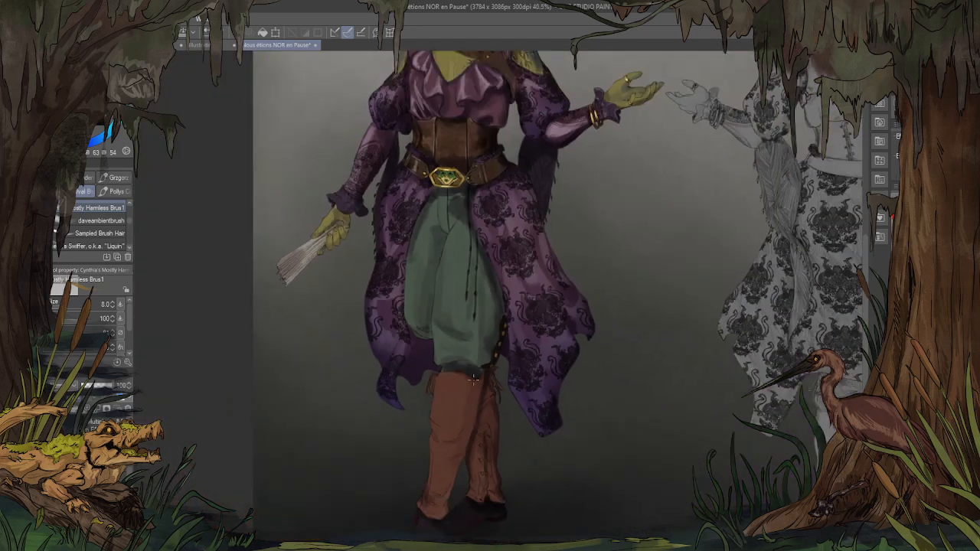
scroll(506, 316, "up", 6)
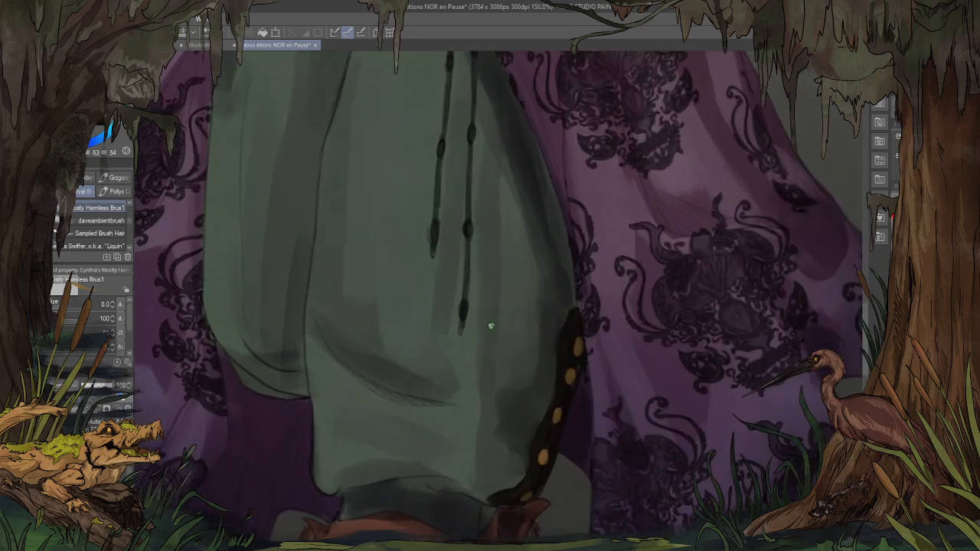
left_click(565, 317, "alt")
left_click(574, 321, "alt")
scroll(511, 314, "down", 5)
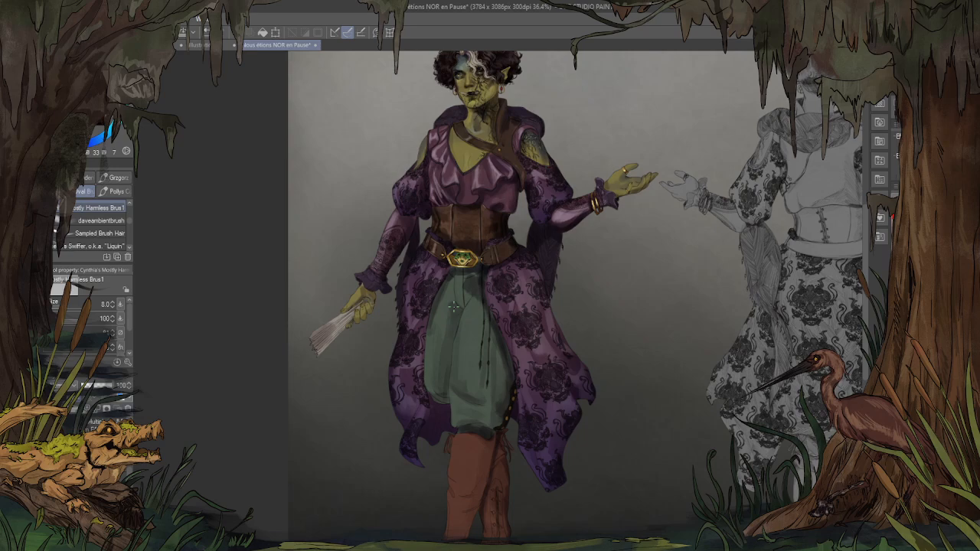
Step: Try red stitching along the upper edge and seam of the corset's side panel with the grin ink fine brush at size 6
scroll(453, 306, "up", 6)
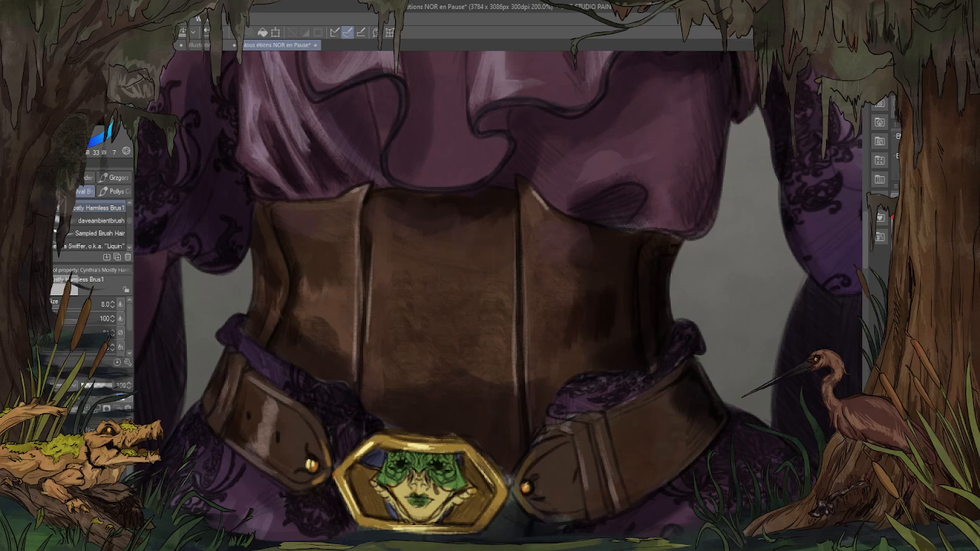
key("x")
key("p")
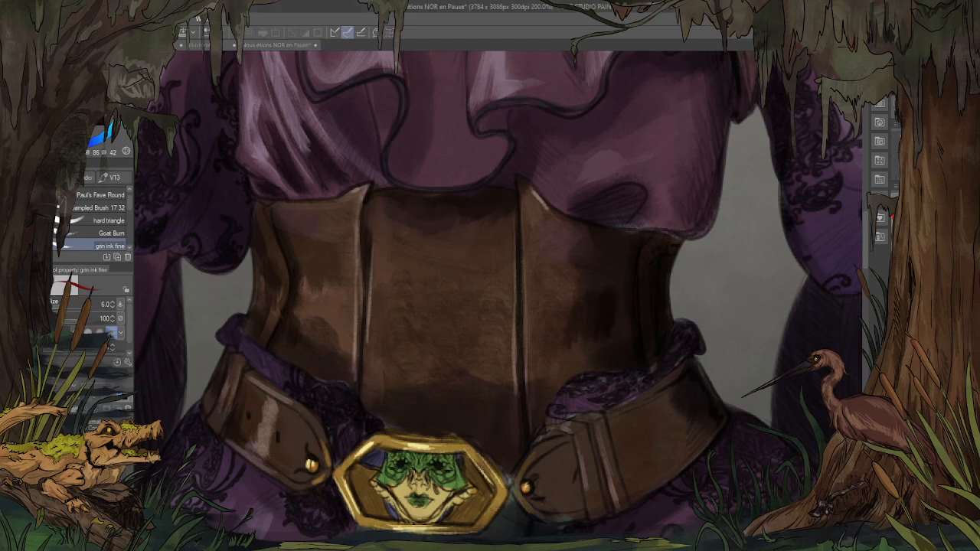
left_click(106, 424)
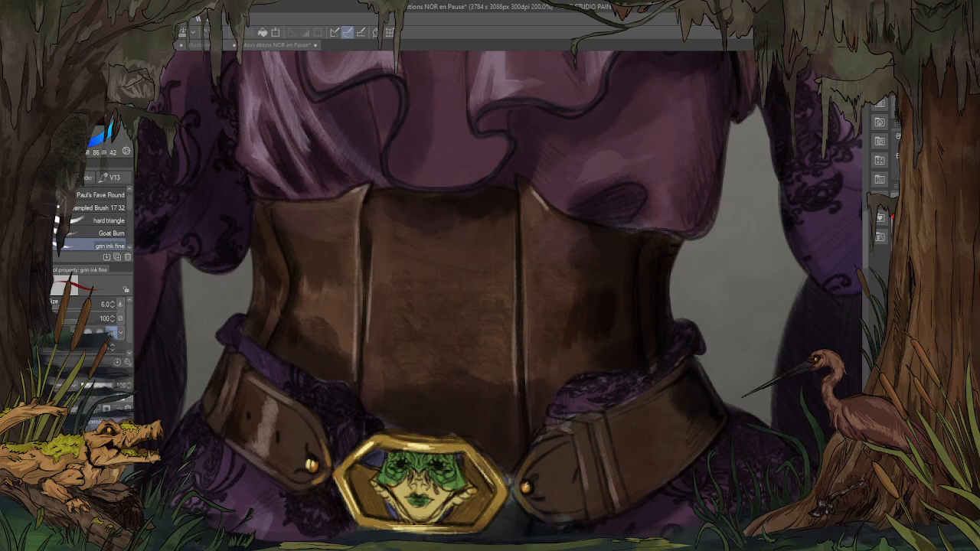
scroll(406, 215, "up", 2)
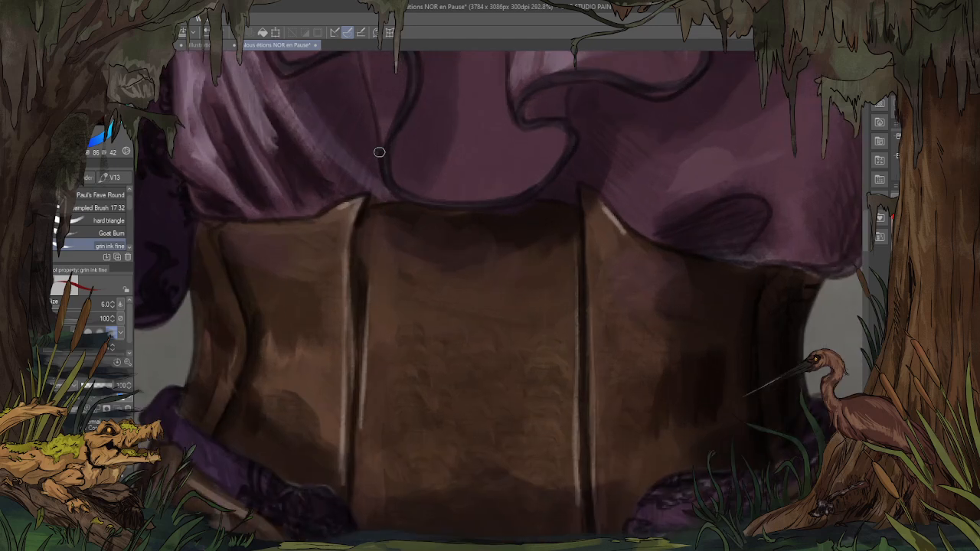
left_click_drag(295, 228, 298, 216)
left_click_drag(300, 230, 299, 217)
mouse_move(301, 224)
left_mouse_down()
mouse_move(273, 220)
mouse_move(283, 216)
mouse_move(284, 232)
mouse_move(269, 234)
mouse_move(275, 207)
mouse_move(288, 200)
mouse_move(306, 232)
mouse_move(299, 213)
mouse_move(314, 229)
mouse_move(317, 207)
mouse_move(314, 228)
mouse_move(313, 218)
mouse_move(325, 220)
mouse_move(317, 230)
mouse_move(314, 215)
mouse_move(324, 209)
mouse_move(326, 223)
mouse_move(348, 188)
mouse_move(339, 216)
mouse_move(335, 206)
mouse_move(365, 190)
mouse_move(347, 215)
mouse_move(346, 202)
mouse_move(372, 198)
mouse_move(347, 233)
mouse_move(365, 222)
mouse_move(348, 245)
mouse_move(353, 297)
mouse_move(346, 333)
left_mouse_up()
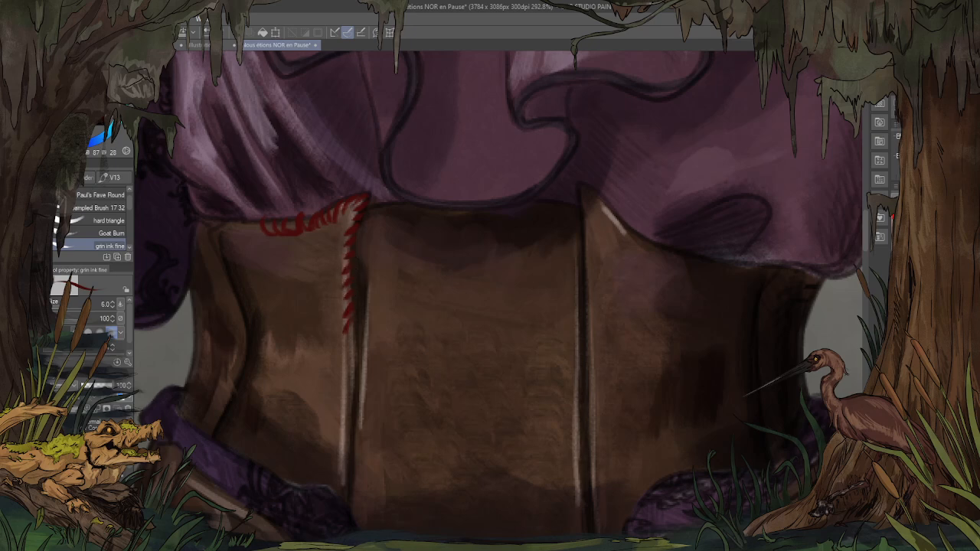
Step: Flip the canvas view horizontally and undo the red stitching along the corset seam
scroll(259, 329, "down", 4)
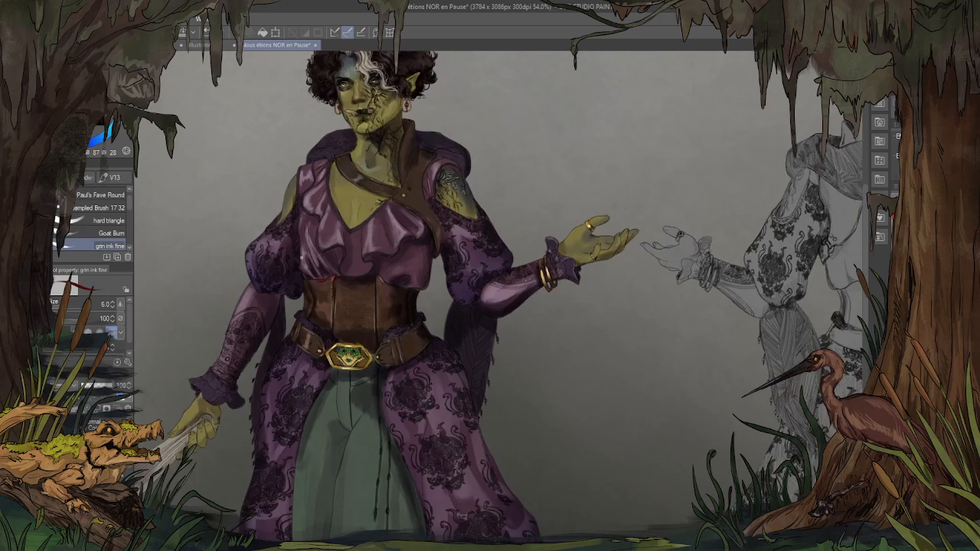
key("h")
scroll(306, 252, "up", 1)
scroll(726, 282, "up", 8)
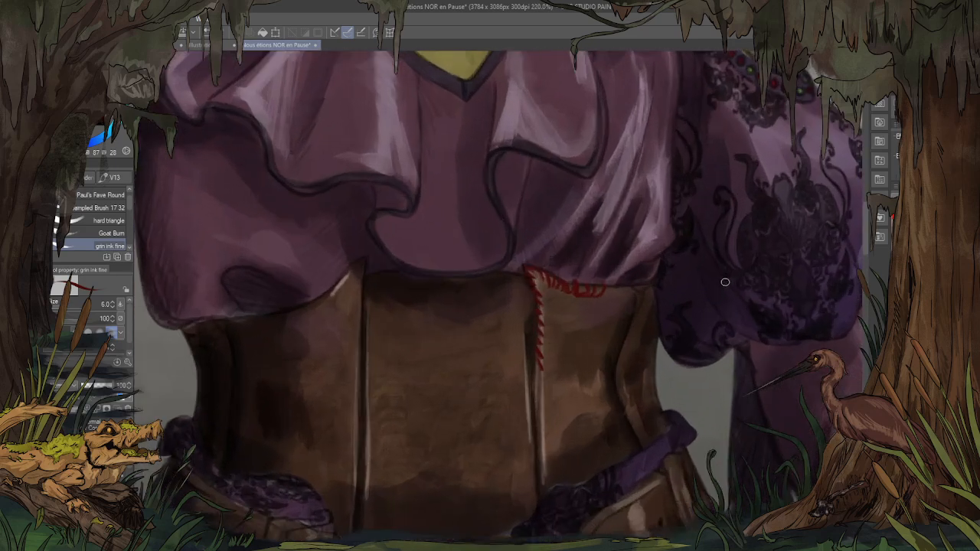
key("ctrl+z")
key("ctrl+z")
key("ctrl+z")
key("ctrl+z")
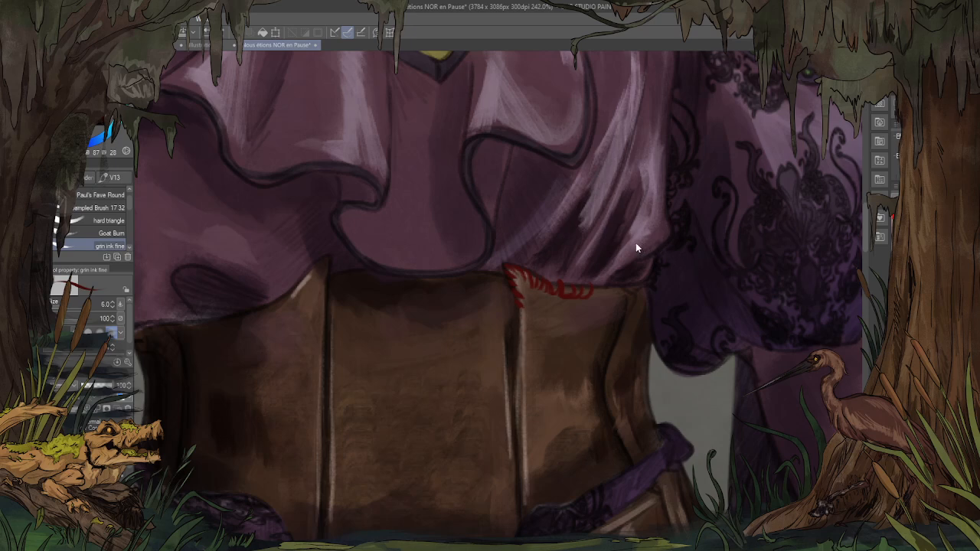
key("ctrl+z")
Step: Try extending the red trim across the corset's whole upper edge and flip the canvas view back
mouse_move(605, 290)
left_mouse_down()
mouse_move(618, 283)
mouse_move(621, 291)
mouse_move(604, 287)
mouse_move(622, 288)
mouse_move(618, 296)
mouse_move(643, 284)
left_mouse_up()
left_click_drag(396, 322, 559, 242)
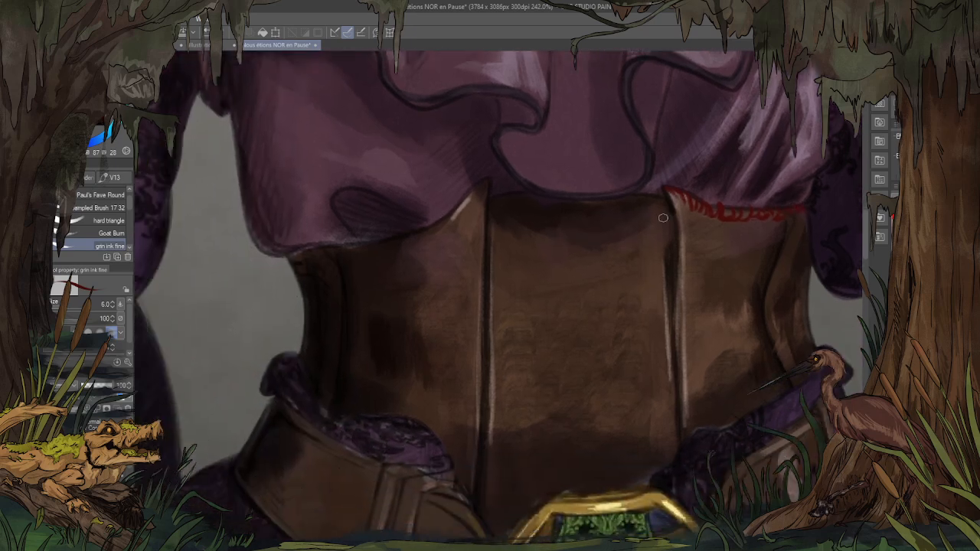
mouse_move(664, 197)
left_mouse_down()
mouse_move(489, 202)
mouse_move(511, 165)
mouse_move(464, 196)
mouse_move(440, 229)
mouse_move(445, 222)
mouse_move(430, 223)
mouse_move(445, 214)
mouse_move(395, 246)
mouse_move(395, 239)
mouse_move(367, 250)
mouse_move(298, 253)
left_mouse_up()
scroll(246, 194, "down", 8)
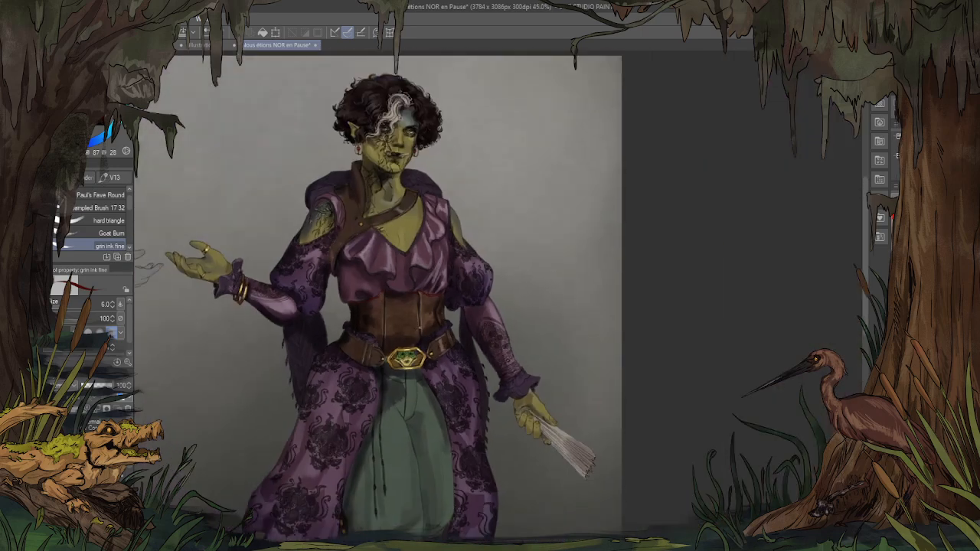
key("h")
scroll(342, 272, "down", 2)
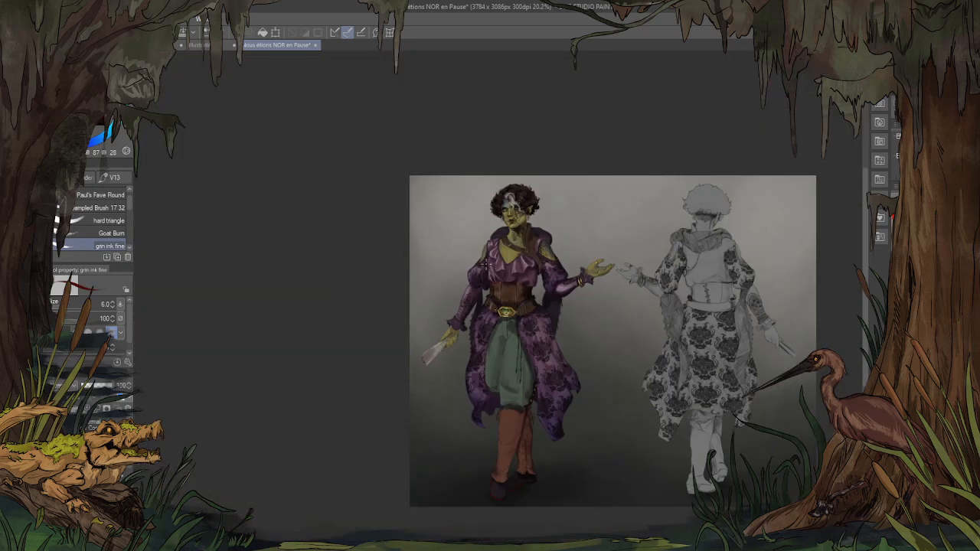
Step: Examine the corset's upper edge up close and within the whole figure
scroll(493, 289, "up", 6)
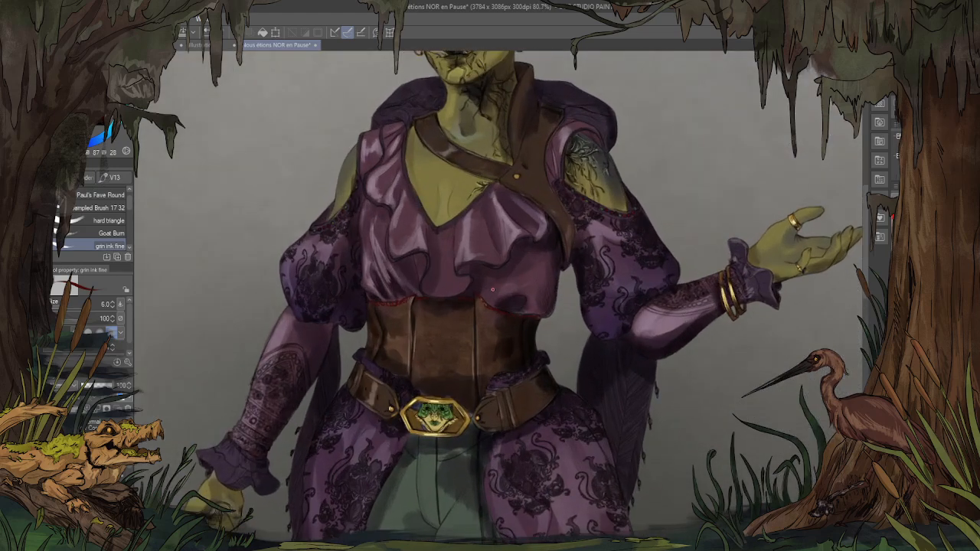
scroll(462, 322, "up", 1)
scroll(462, 322, "up", 2)
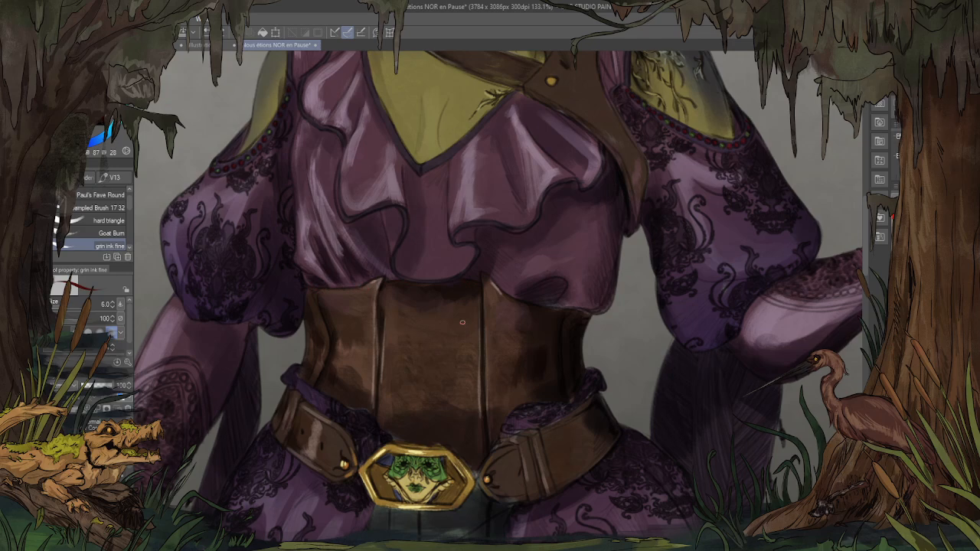
scroll(462, 315, "down", 3)
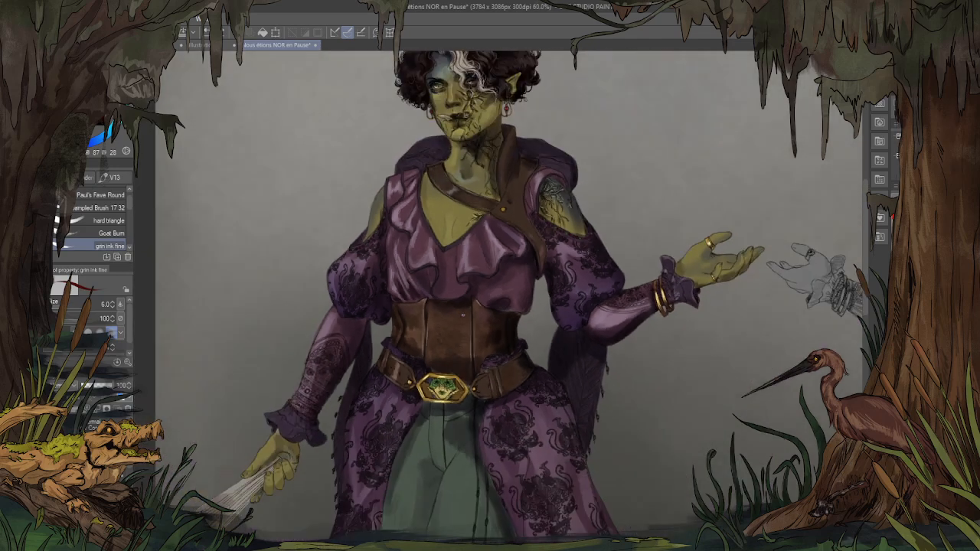
scroll(462, 311, "up", 4)
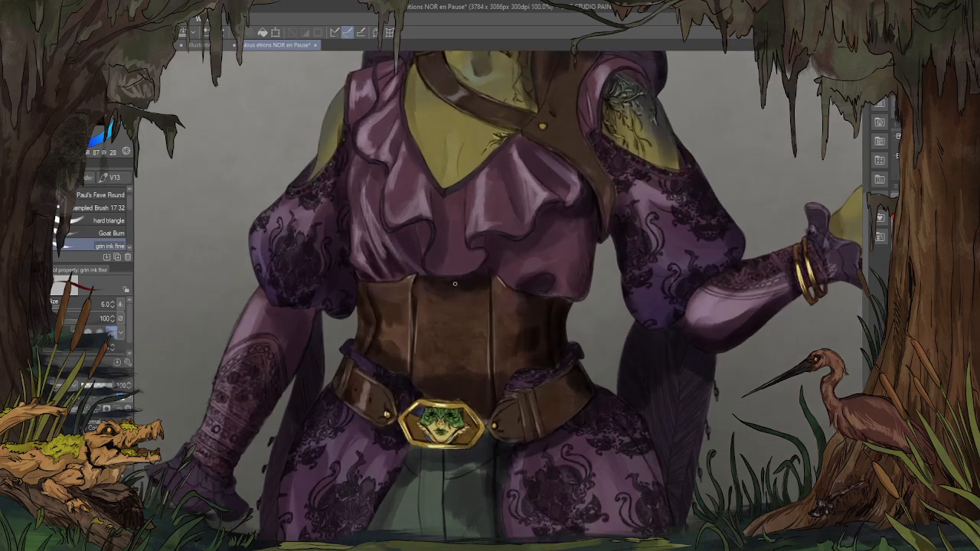
scroll(353, 355, "down", 5)
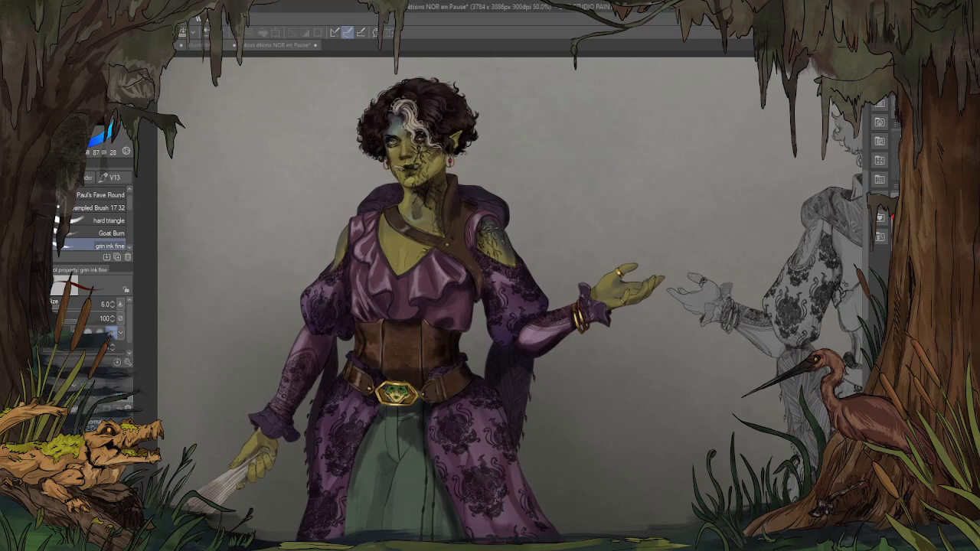
left_click(265, 223)
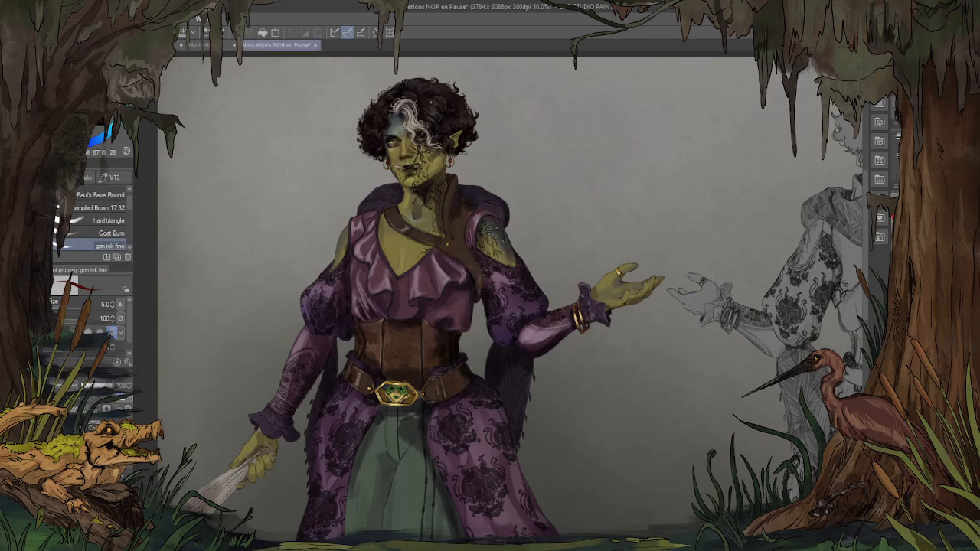
Step: Touch up the irises and highlights of both yellow eyes with the grin ink fine brush at size 6
scroll(434, 118, "up", 4)
left_click_drag(319, 167, 358, 176)
scroll(357, 176, "up", 1)
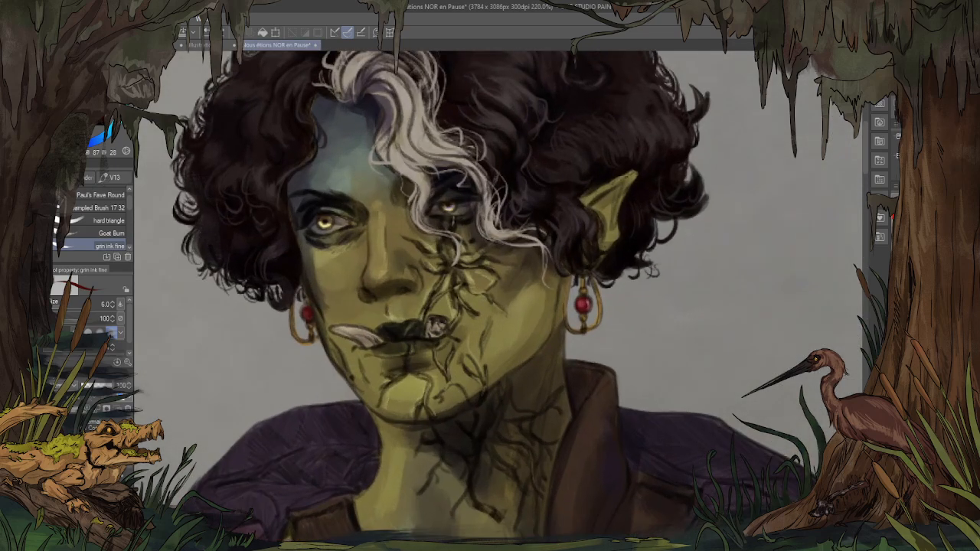
scroll(352, 291, "up", 2)
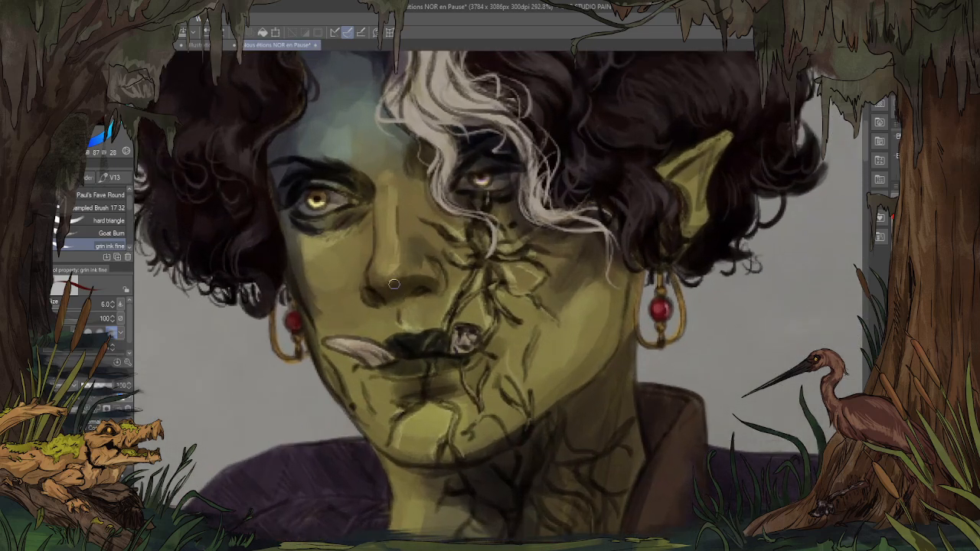
key("x")
left_click_drag(521, 226, 535, 292)
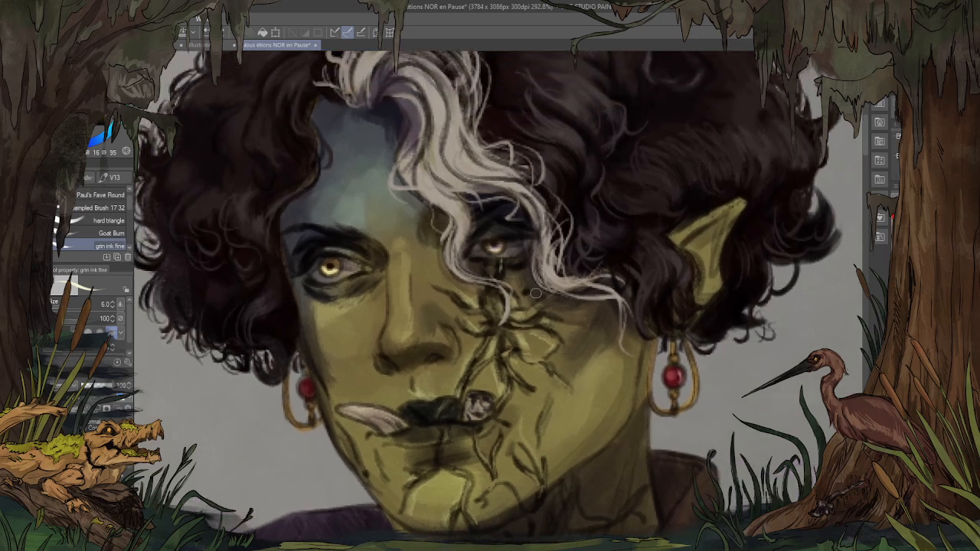
left_click(496, 243)
left_click(334, 263)
left_click_drag(327, 269, 335, 270)
scroll(331, 241, "down", 5)
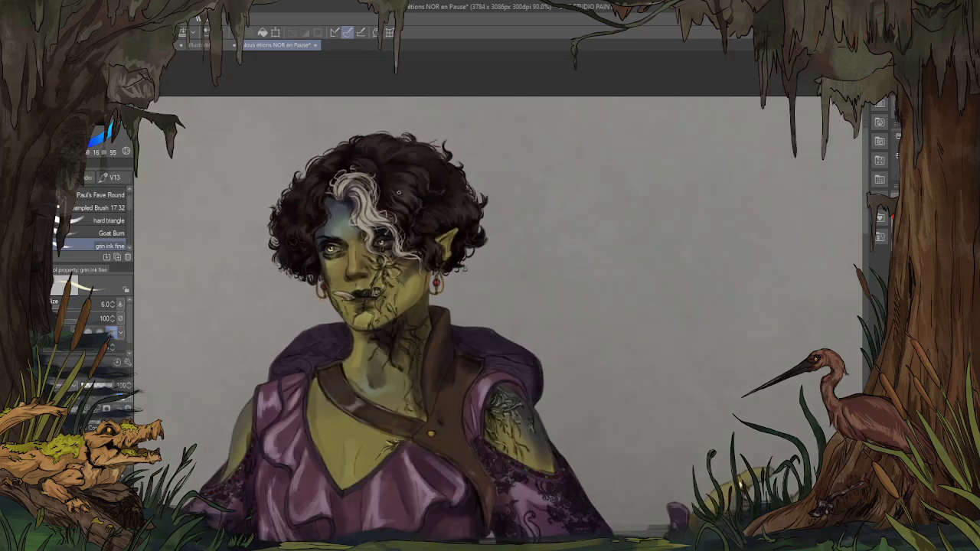
scroll(334, 252, "up", 5)
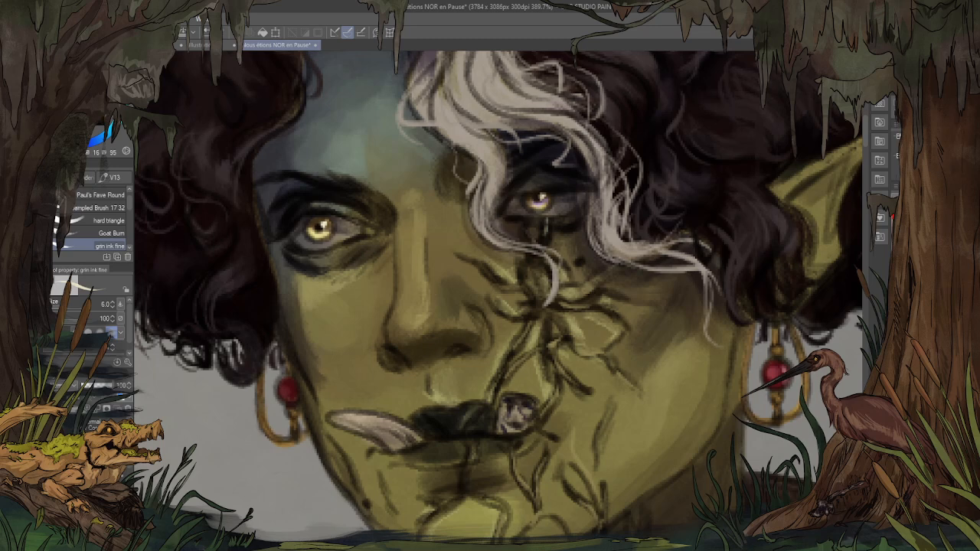
Step: Add orange-red accents around the nostrils, mouth and eye corners with the Mostly Harmless brush at size 7
key("x")
left_click(30, 198)
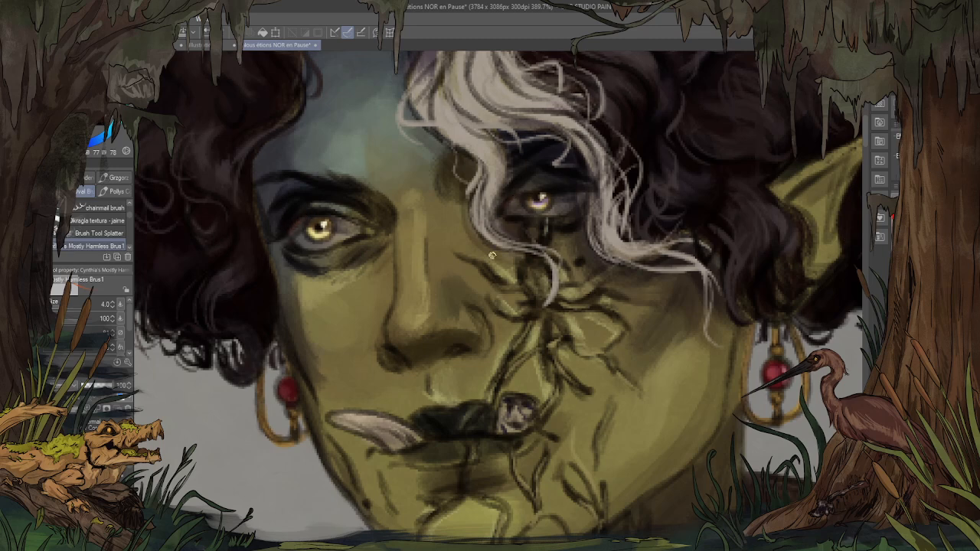
left_click_drag(466, 303, 474, 307)
key("]")
key("]")
key("]")
key("ctrl+z")
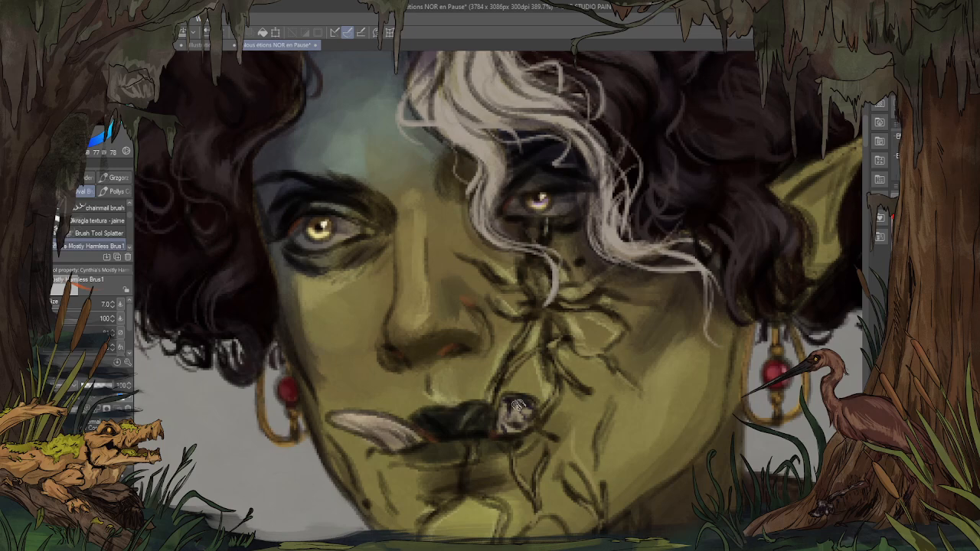
scroll(483, 318, "down", 3)
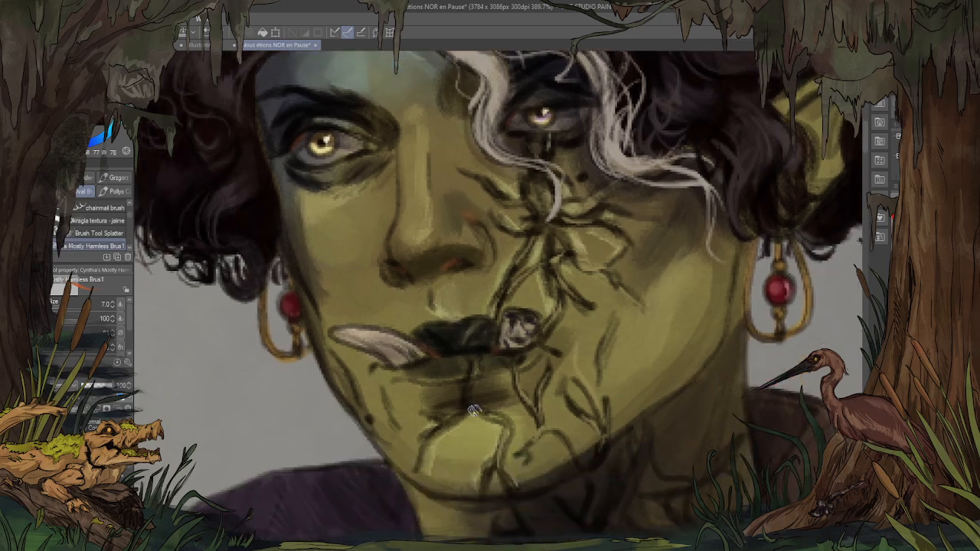
left_click_drag(474, 409, 463, 399)
left_click_drag(613, 232, 593, 273)
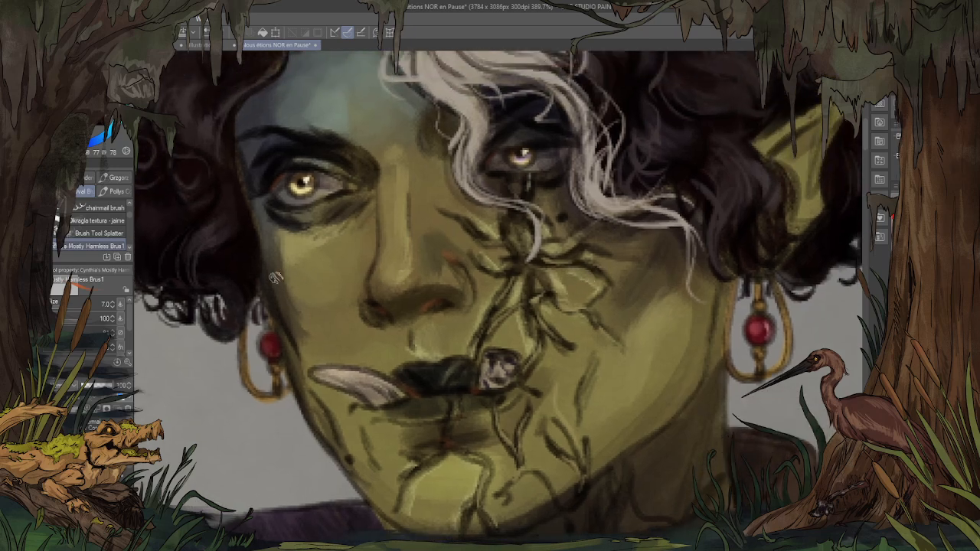
scroll(245, 214, "down", 2)
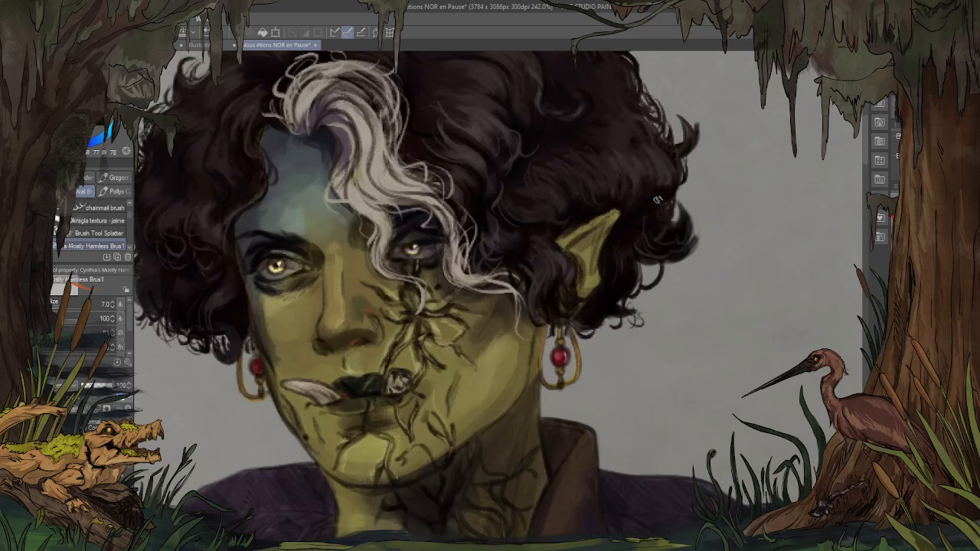
Step: Check the face against the close-up portrait in the other open illustration and return to the full-figure painting
key("ctrl+s")
left_click(206, 46)
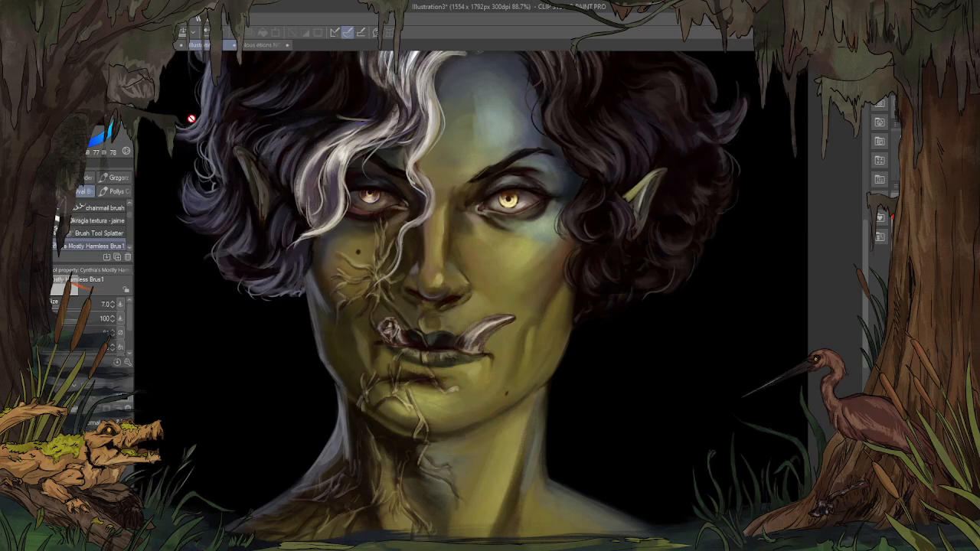
left_click(265, 45)
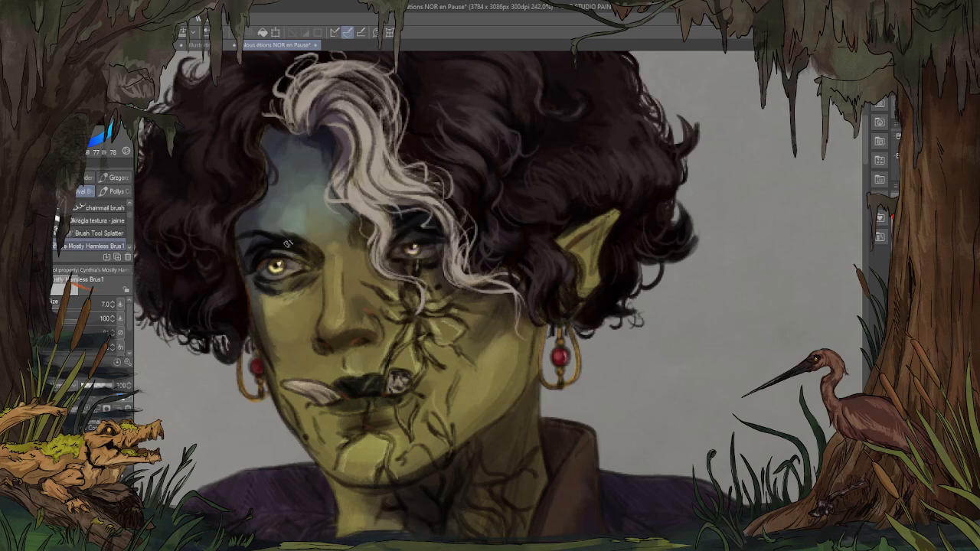
Step: Paint the inside of the pointed ear in blue-grey sampled from the forehead, with the brush at size 10
left_click(272, 199, "alt")
scroll(505, 255, "up", 2)
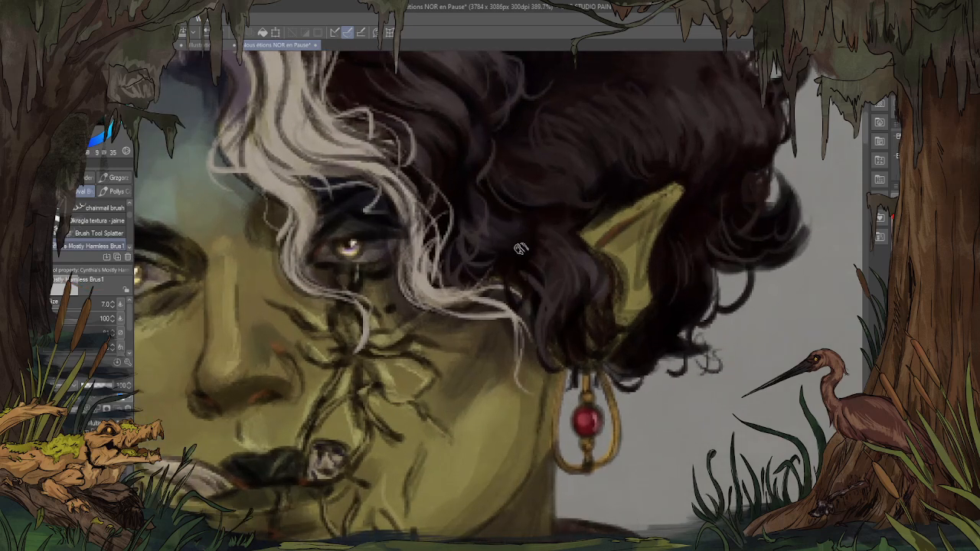
key("bracketright")
key("bracketright")
mouse_move(648, 220)
left_mouse_down()
mouse_move(622, 243)
mouse_move(624, 257)
mouse_move(667, 198)
left_mouse_up()
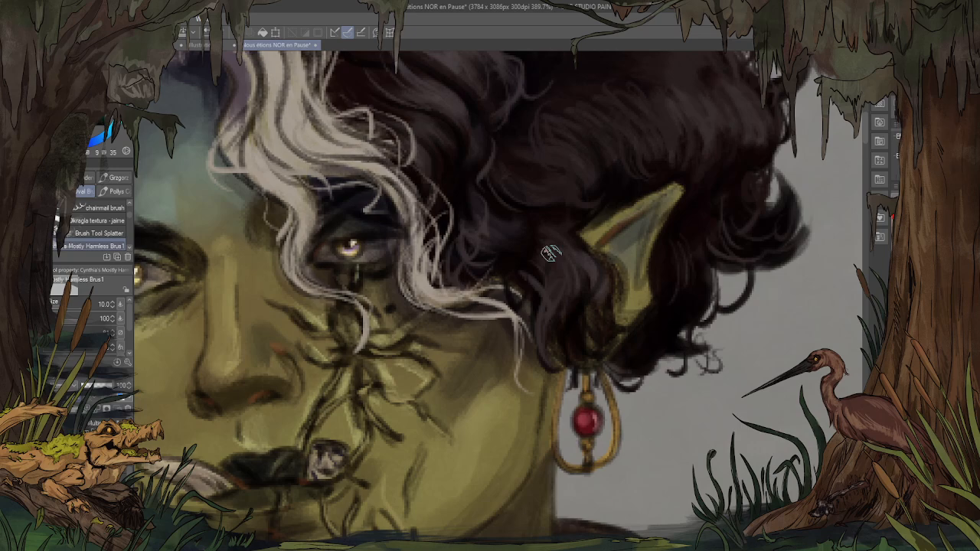
scroll(570, 168, "down", 10)
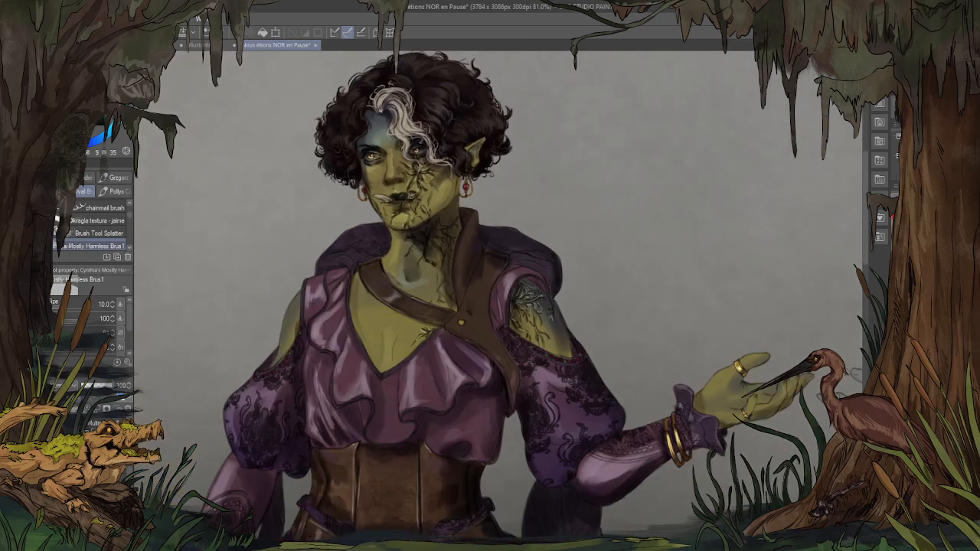
Step: Examine the whole figure, the corset and belt, the upper body and the face at different magnifications
scroll(385, 220, "down", 1)
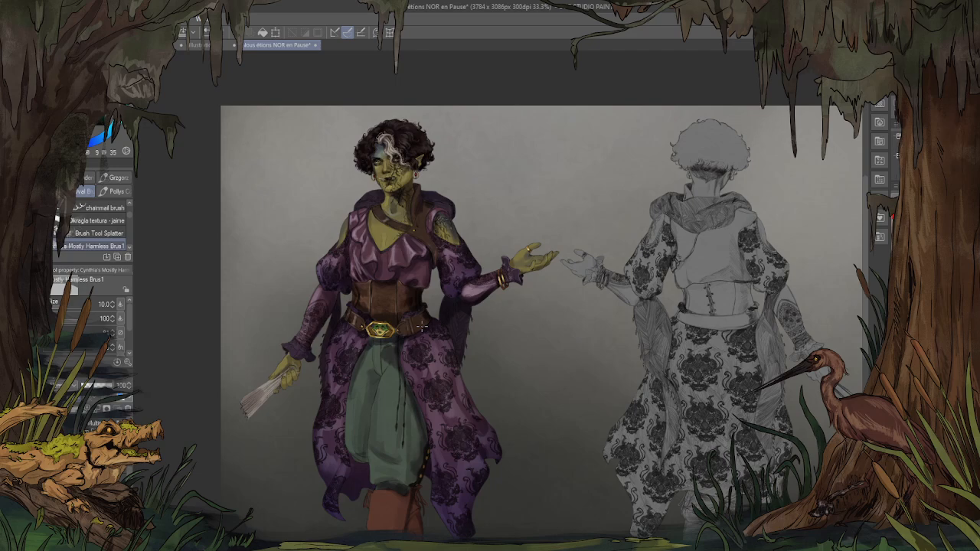
scroll(375, 312, "up", 6)
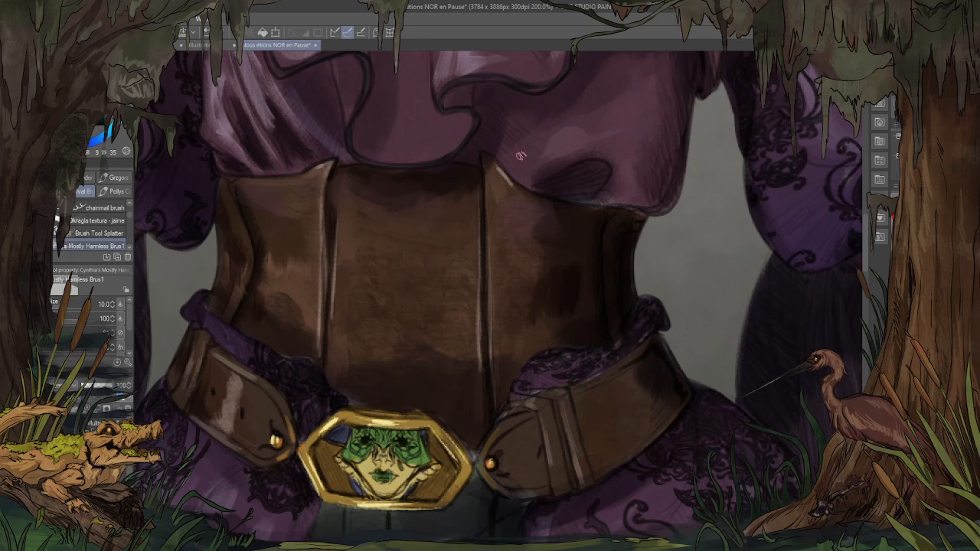
scroll(493, 195, "down", 6)
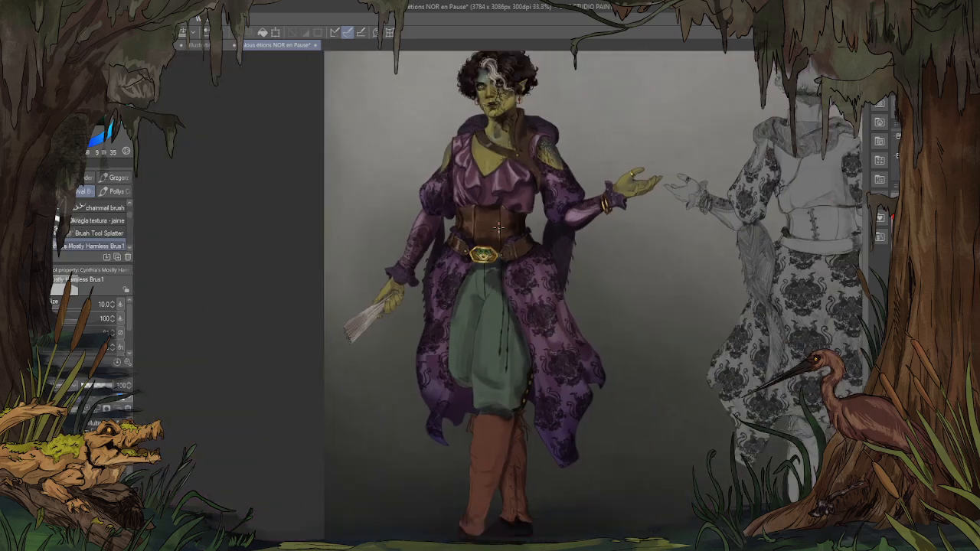
scroll(499, 98, "up", 3)
scroll(582, 75, "up", 2)
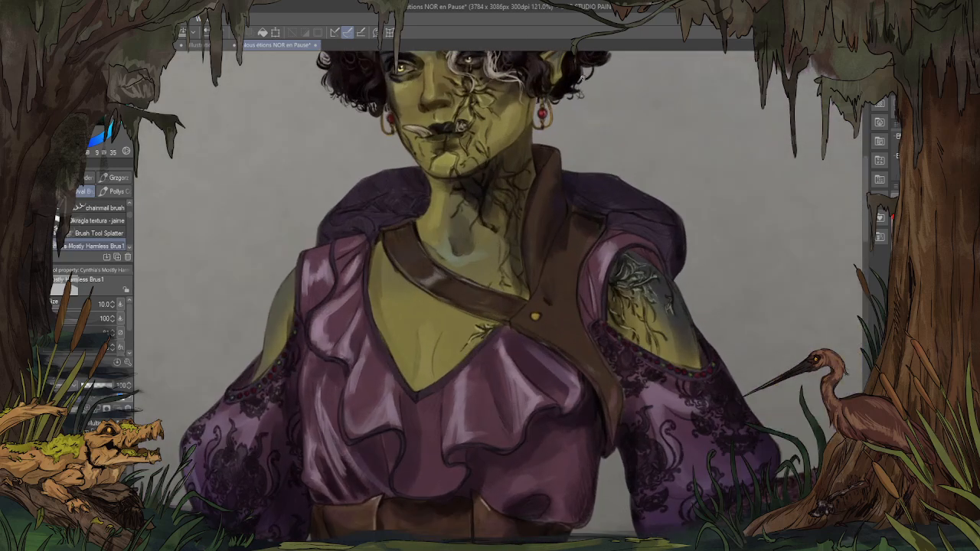
scroll(407, 253, "down", 2)
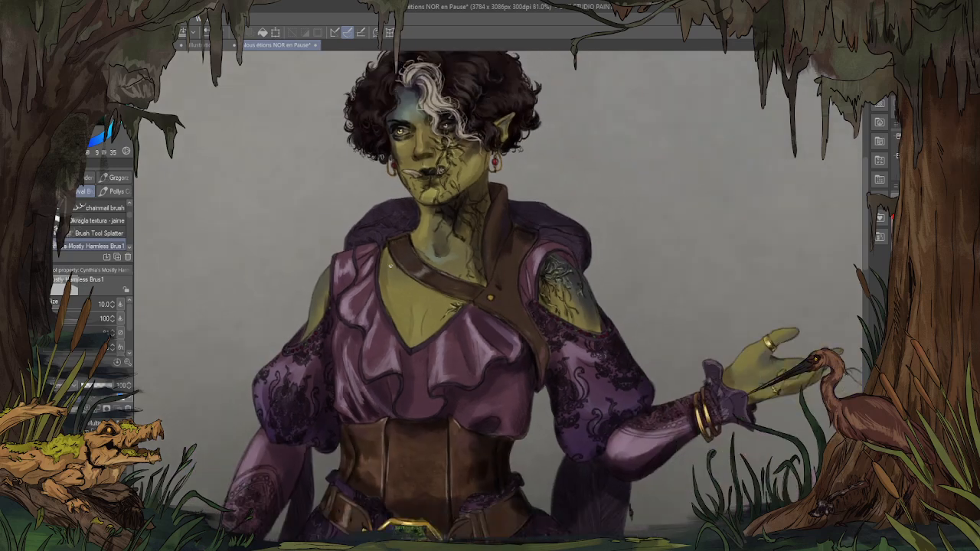
scroll(443, 83, "up", 5)
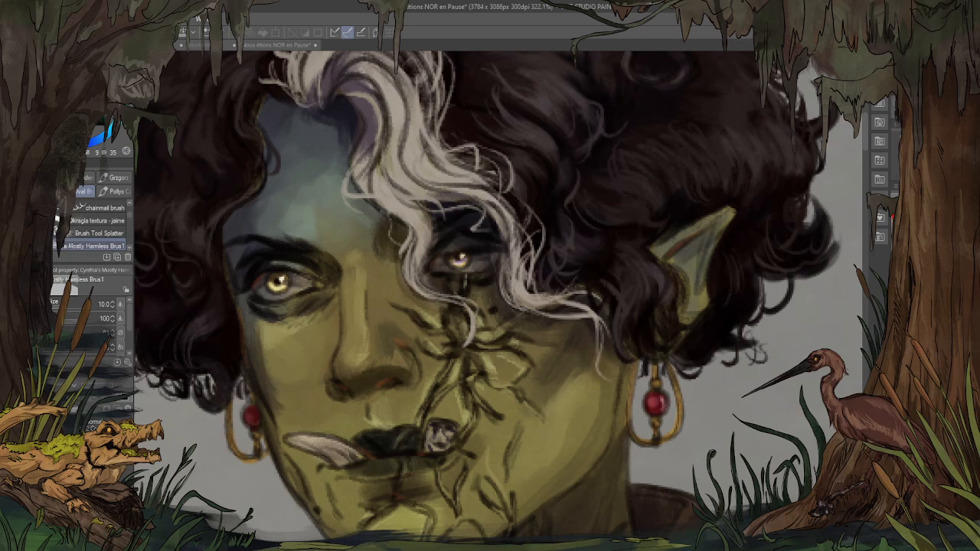
scroll(555, 243, "down", 4)
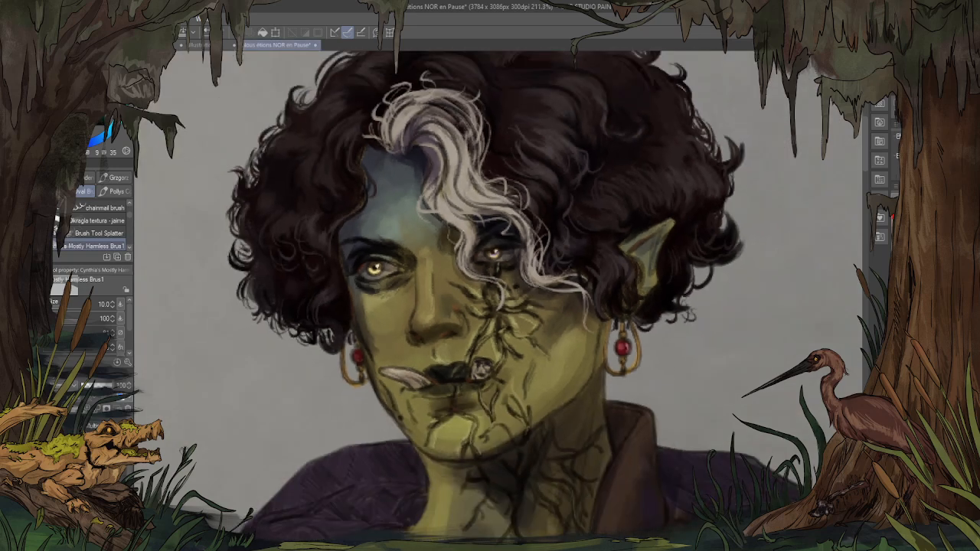
scroll(505, 311, "up", 1)
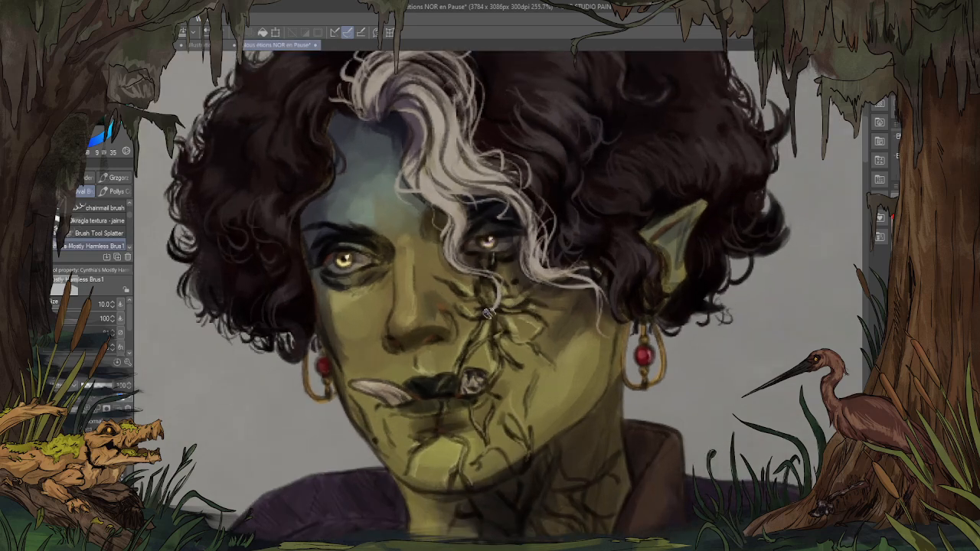
scroll(417, 315, "up", 1)
scroll(408, 315, "up", 1)
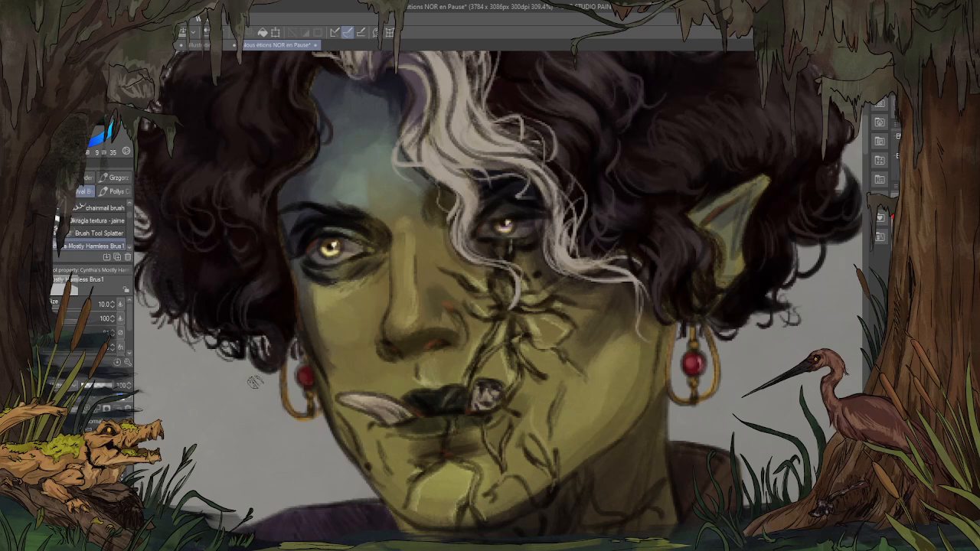
Step: Touch up the lips with tones sampled from the chin and forehead, with the brush at size 4
left_click(426, 442, "alt")
left_click(337, 186, "alt")
key("[")
key("[")
key("[")
key("[")
key("[")
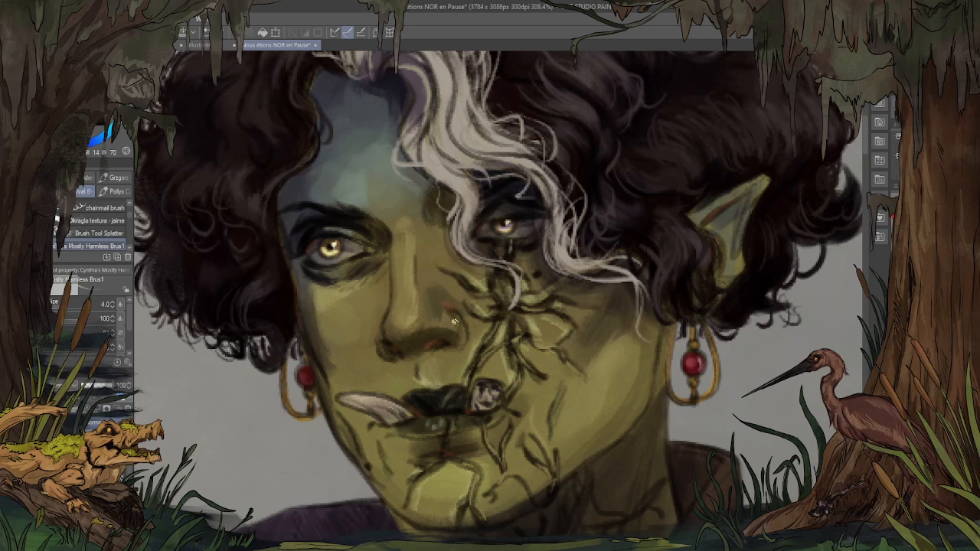
Step: Refine the eye beside the white lock, turning its iris yellow with small strokes at brush size 4
left_click(401, 361, "alt")
scroll(571, 248, "up", 5)
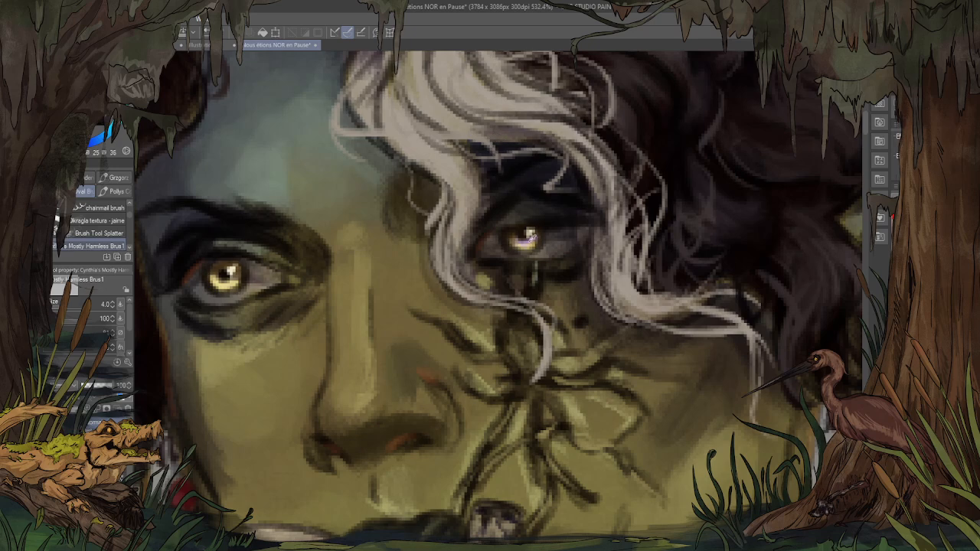
left_click_drag(530, 239, 524, 243)
key("x")
left_click_drag(507, 241, 515, 252)
scroll(523, 231, "down", 10)
scroll(451, 185, "up", 8)
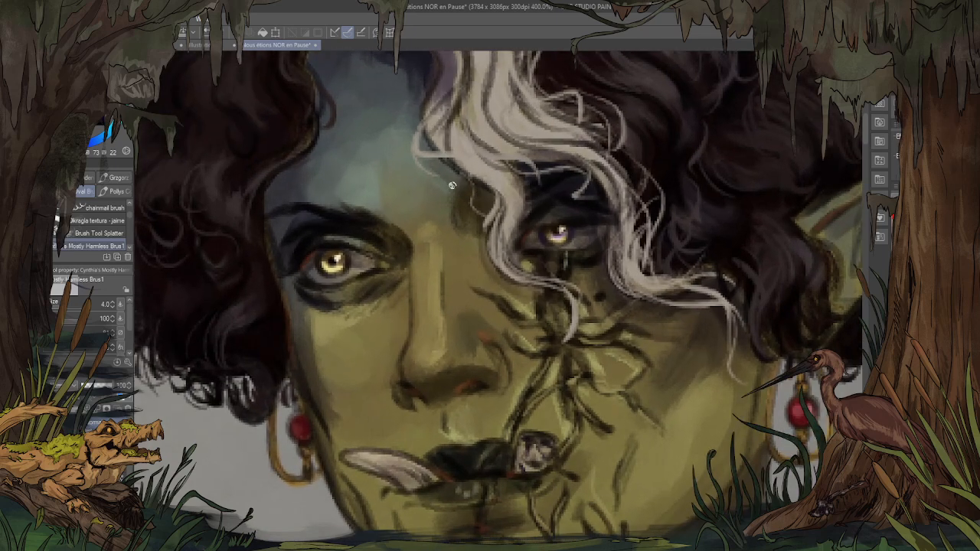
Step: Paint the upper eyelid beside the white lock in blue-grey sampled from the forehead
left_click(362, 184, "alt")
left_click_drag(569, 213, 553, 210)
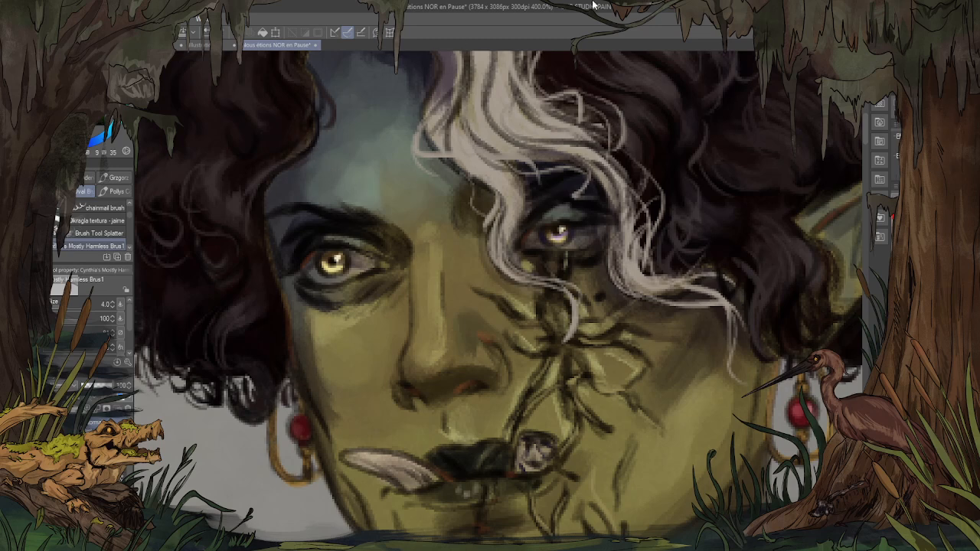
left_click(567, 210, "alt")
left_click_drag(567, 208, 580, 210)
Step: Darken the lash lines of both eyes in near-black with the grin ink fine brush at size 6
key("p")
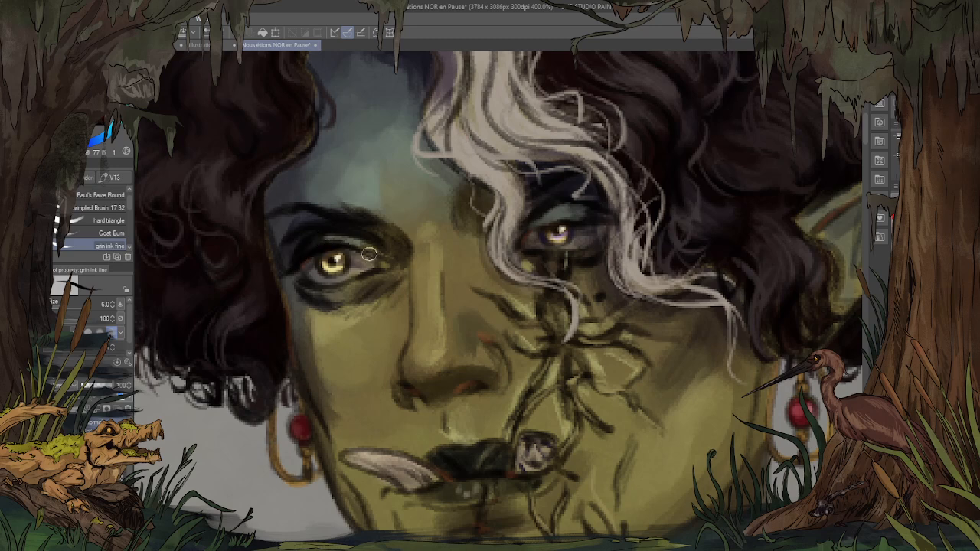
left_click_drag(299, 280, 329, 286)
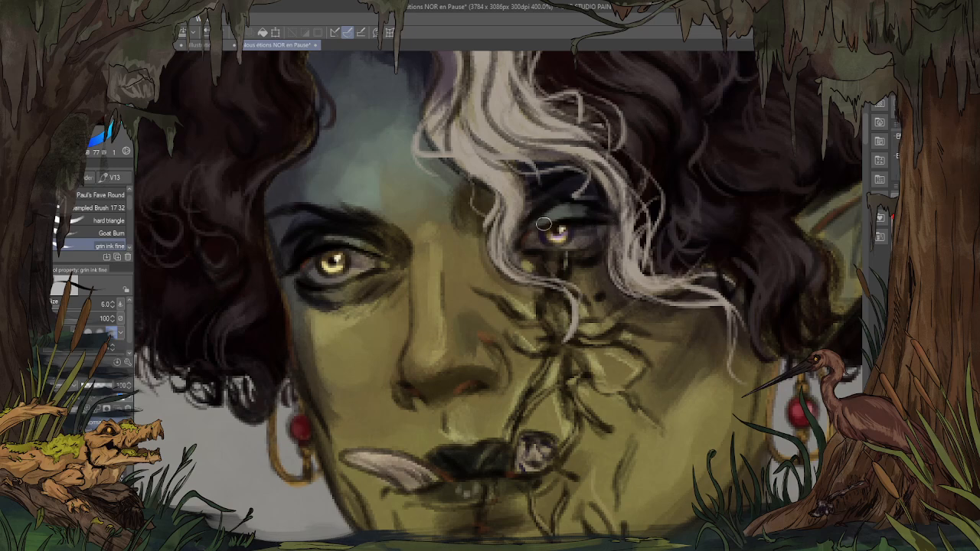
left_click_drag(553, 222, 523, 230)
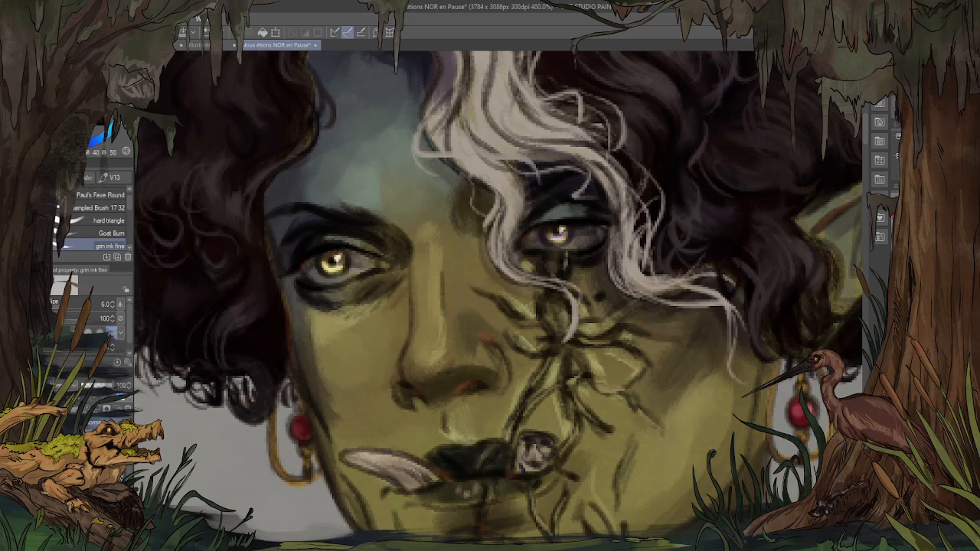
Step: Add small reddish touches at the eye corners with the Mostly Harmless brush at size 4
key("b")
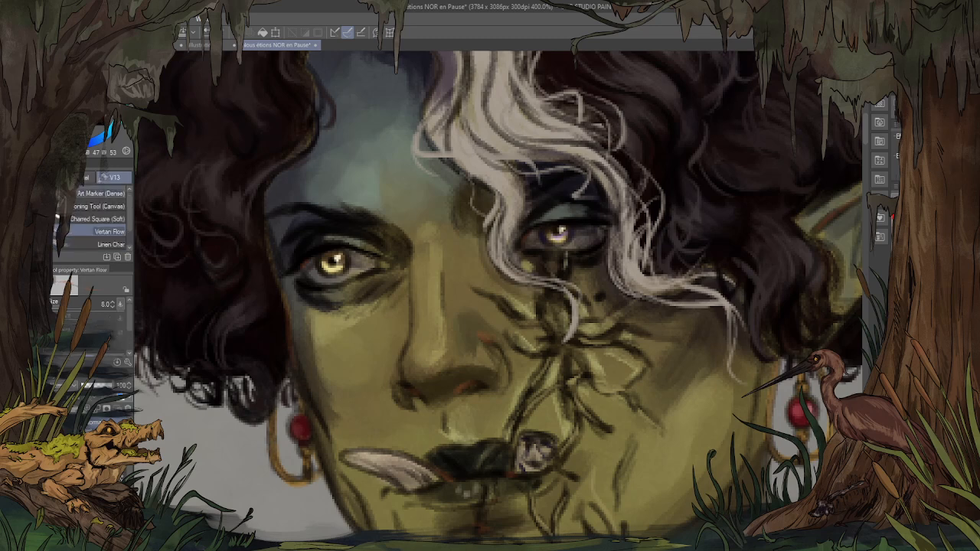
key("b")
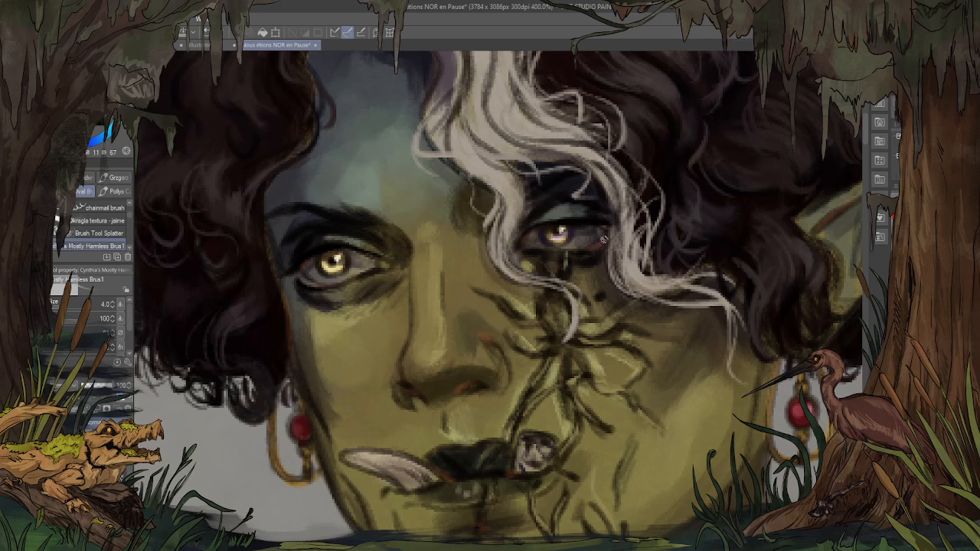
scroll(521, 248, "down", 3)
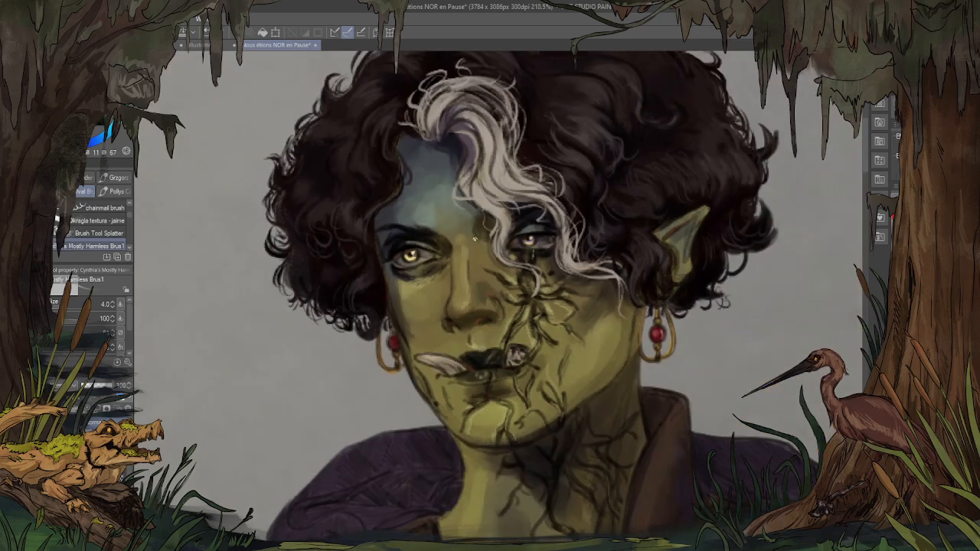
scroll(476, 239, "down", 5)
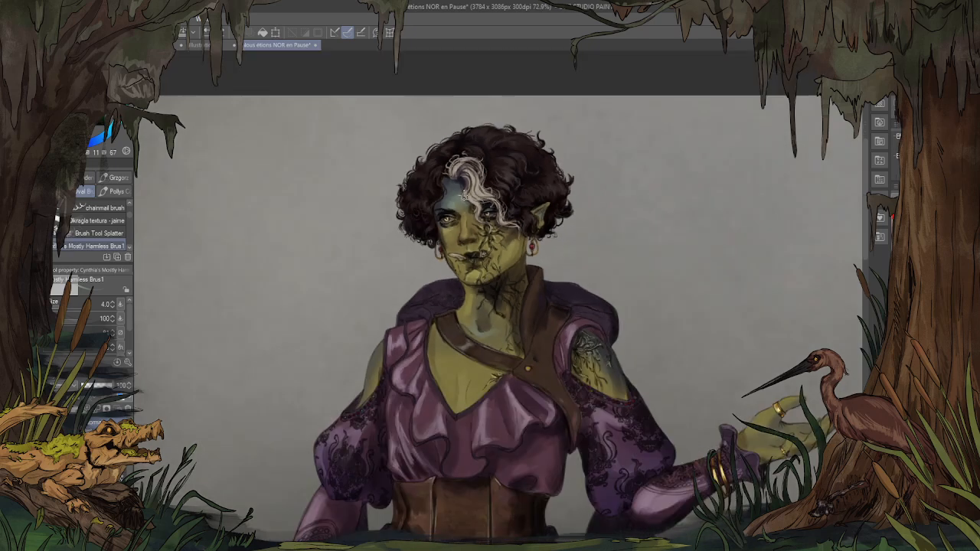
Step: Examine the eyes and face up close and against the whole figure
scroll(518, 214, "up", 6)
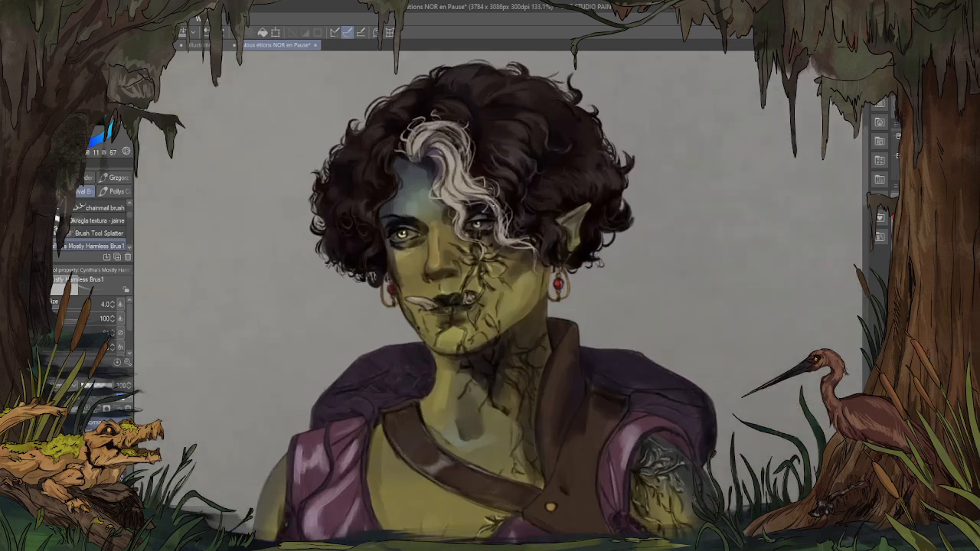
scroll(378, 198, "up", 1)
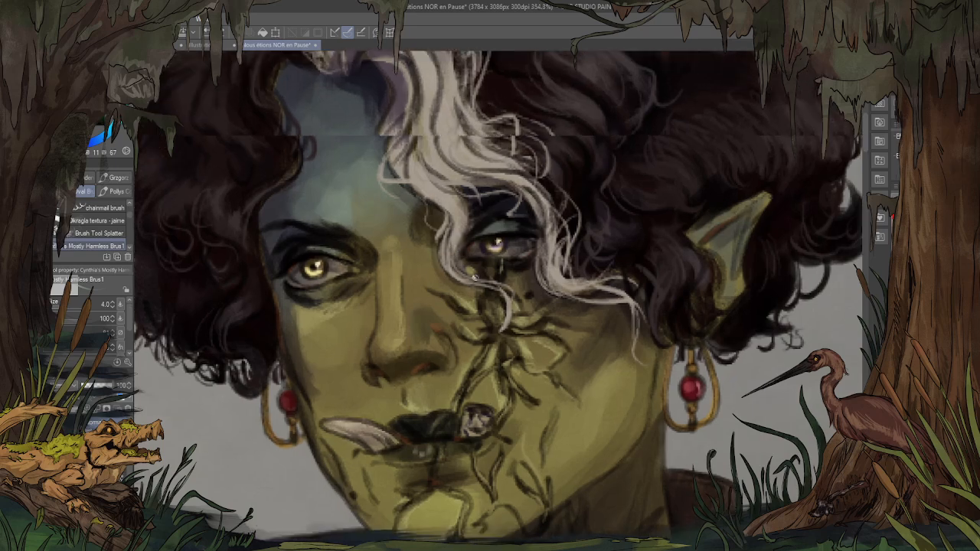
scroll(476, 269, "up", 3)
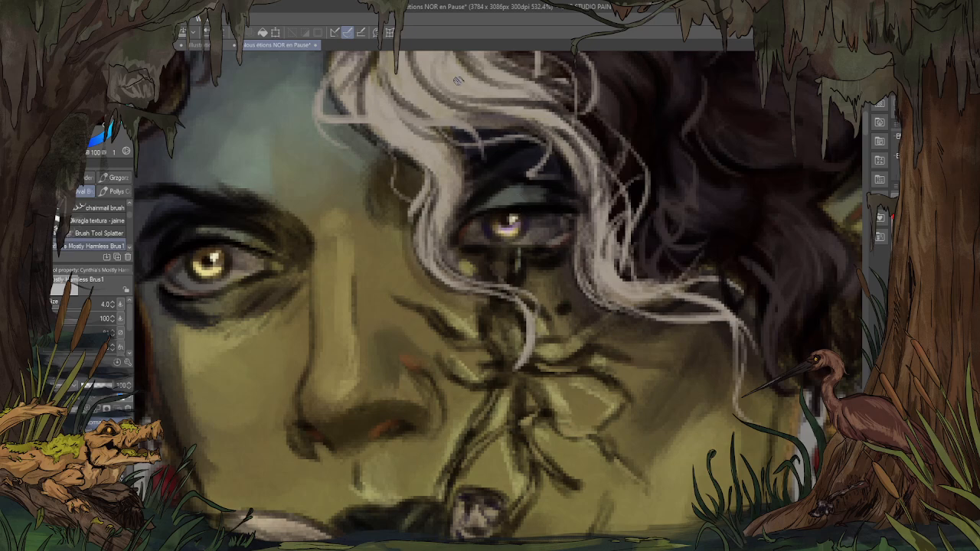
scroll(458, 264, "down", 10)
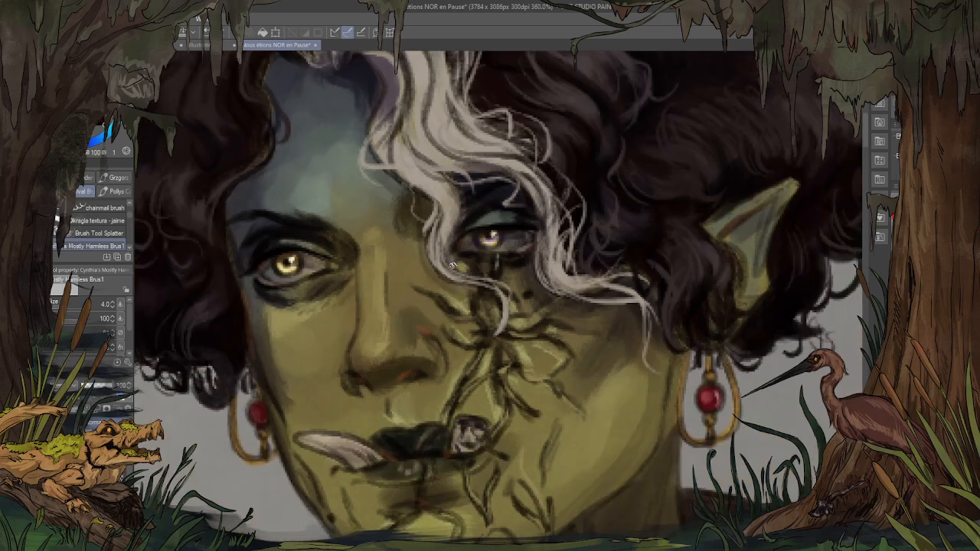
scroll(397, 452, "up", 3)
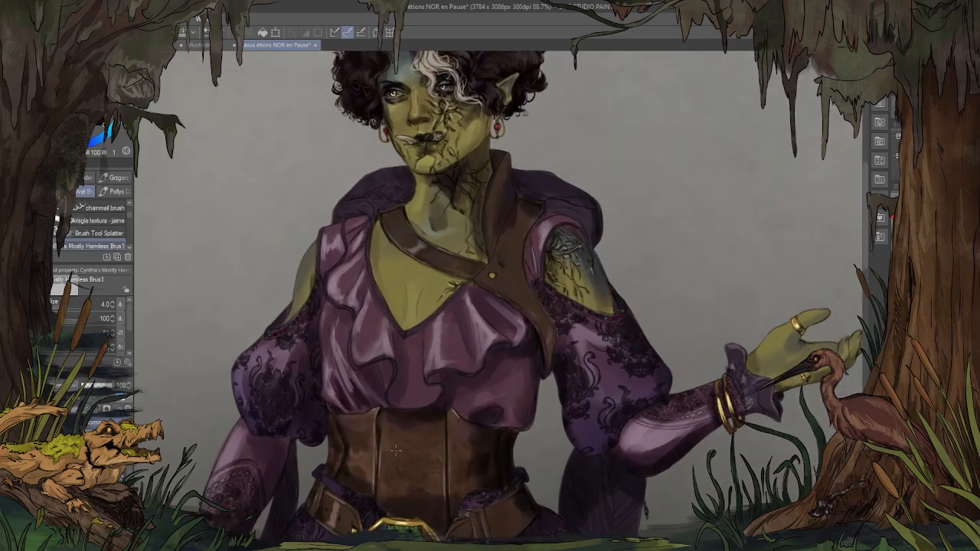
scroll(396, 452, "down", 5)
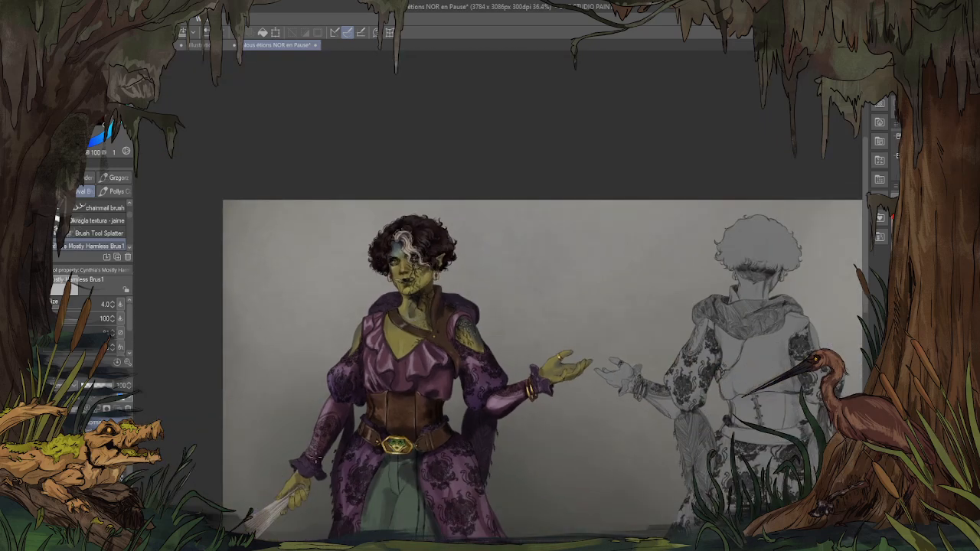
scroll(392, 421, "up", 2)
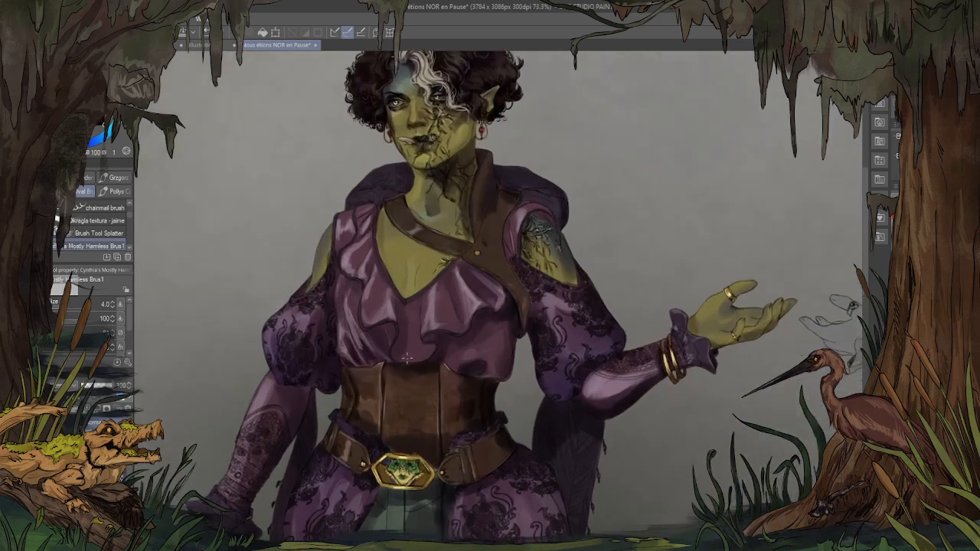
scroll(395, 347, "up", 6)
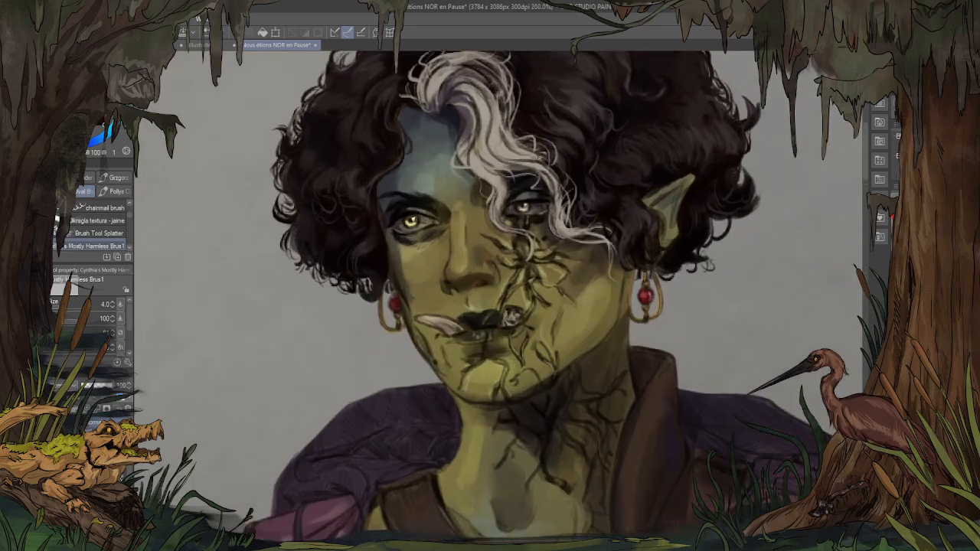
scroll(558, 182, "up", 1)
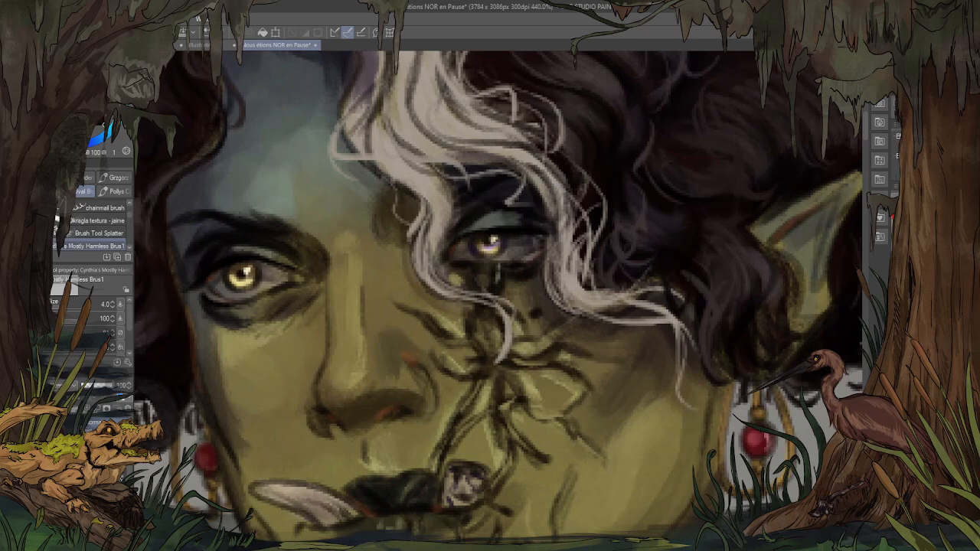
Step: Rework the upper eyelid beside the white lock with short strokes in colours sampled around the lid, at brush size 4
key("ctrl+z")
key("ctrl+y")
left_click(473, 218, "alt")
left_click_drag(484, 211, 506, 212)
left_click(530, 222, "alt")
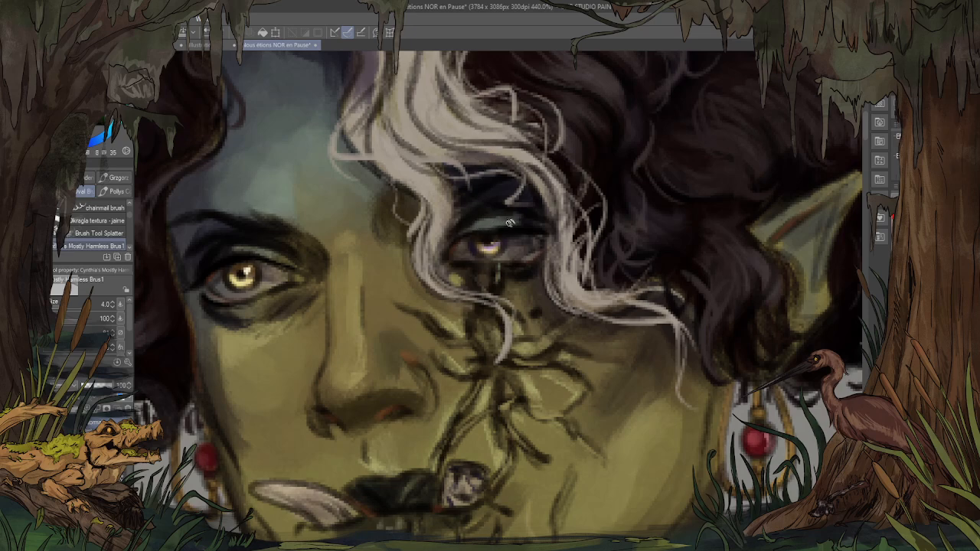
left_click_drag(507, 225, 474, 232)
scroll(386, 270, "down", 5)
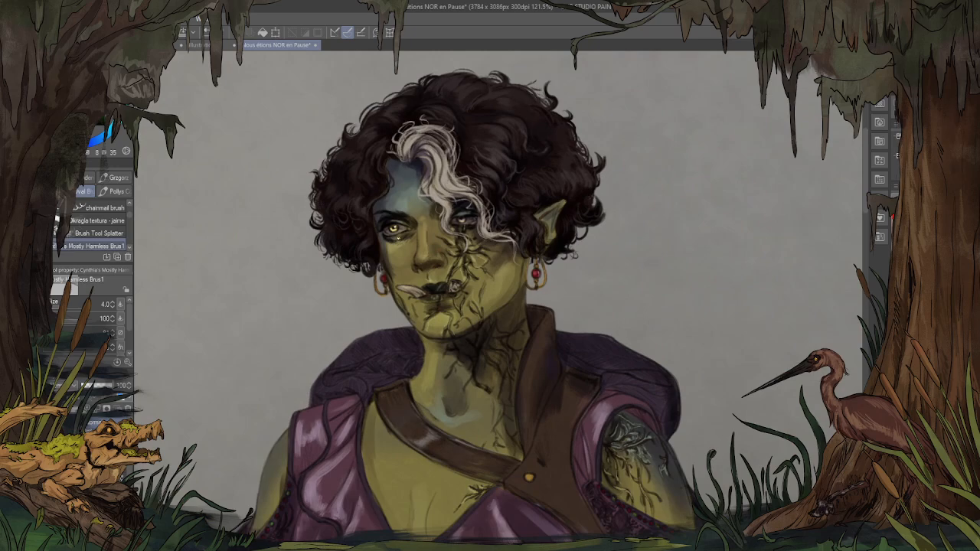
Step: Add pale gold highlights to the hoop and beads of the earring below the pointed ear with the grin ink fine brush at size 6
scroll(514, 178, "up", 4)
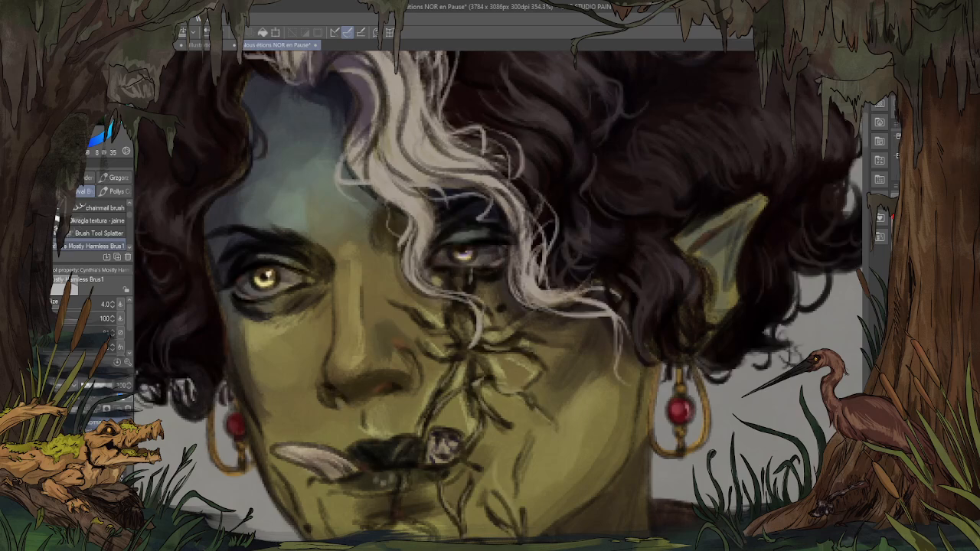
scroll(389, 218, "up", 1)
scroll(389, 218, "up", 1)
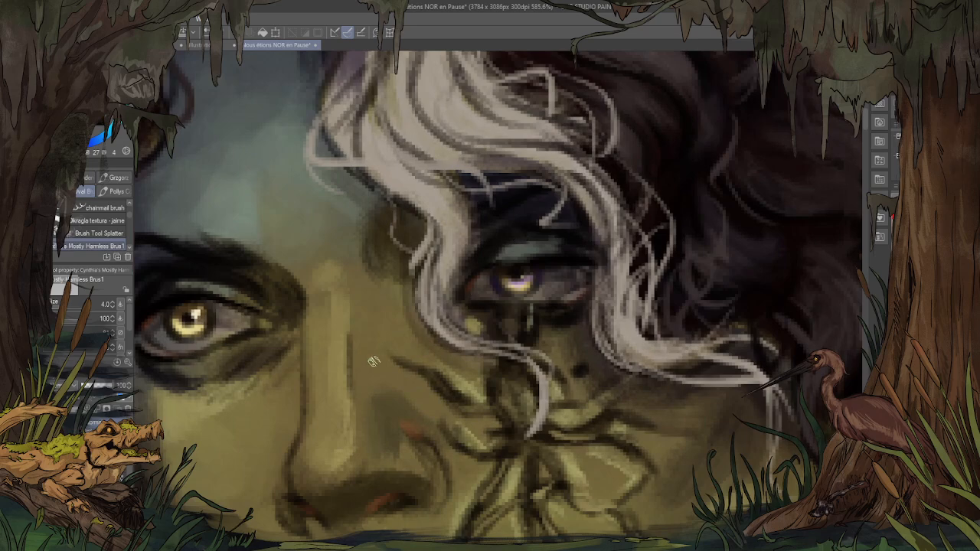
key("ctrl+0")
scroll(451, 337, "up", 4)
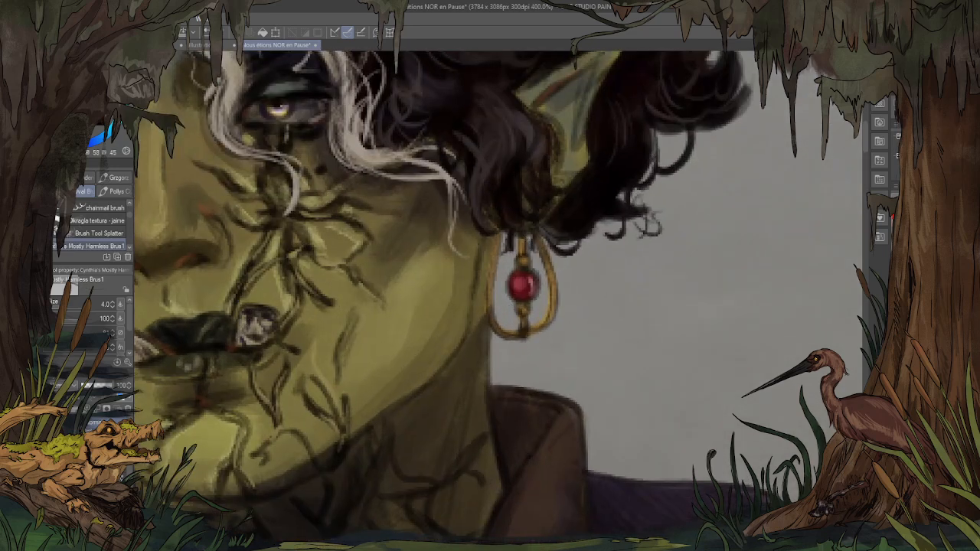
key("p")
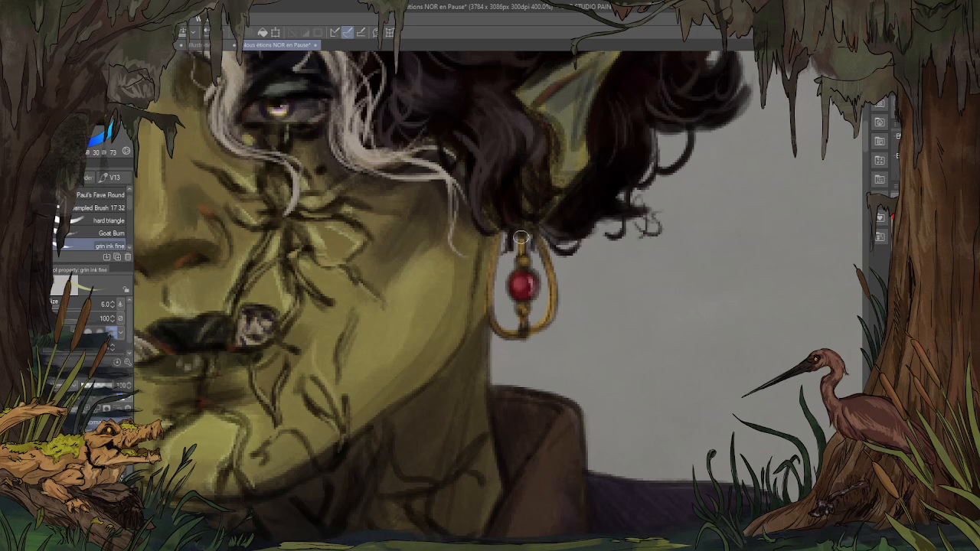
mouse_move(521, 237)
left_mouse_down()
mouse_move(528, 287)
mouse_move(543, 246)
mouse_move(553, 279)
left_mouse_up()
left_click(524, 259)
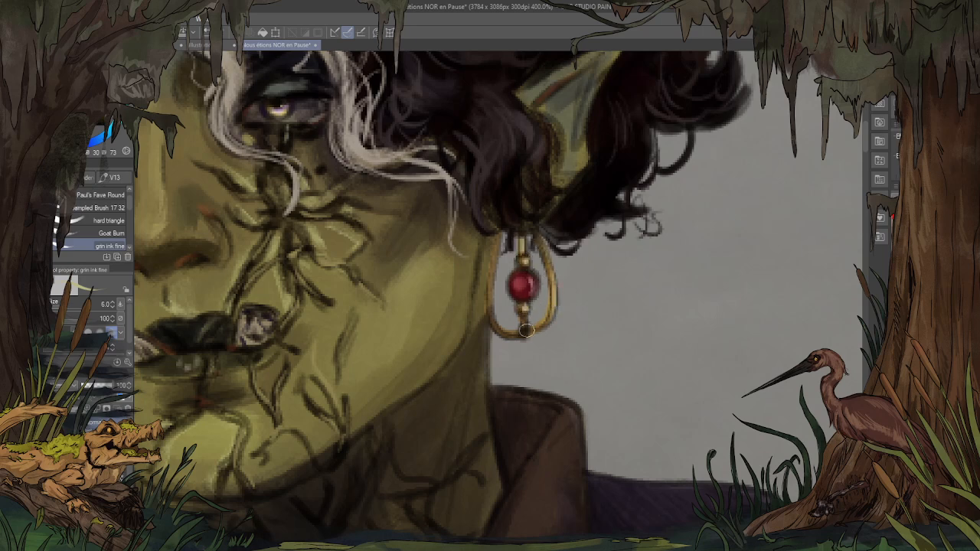
left_click_drag(489, 315, 498, 256)
scroll(497, 257, "down", 5)
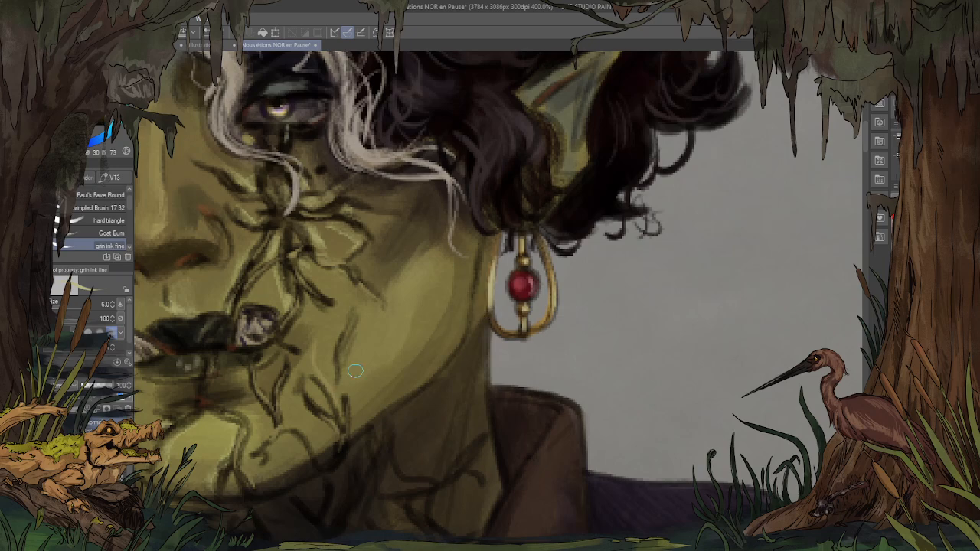
Step: Add matching pale gold highlights to the hoop and stem of the earring on the other side of the face
scroll(316, 314, "up", 3)
scroll(316, 314, "up", 2)
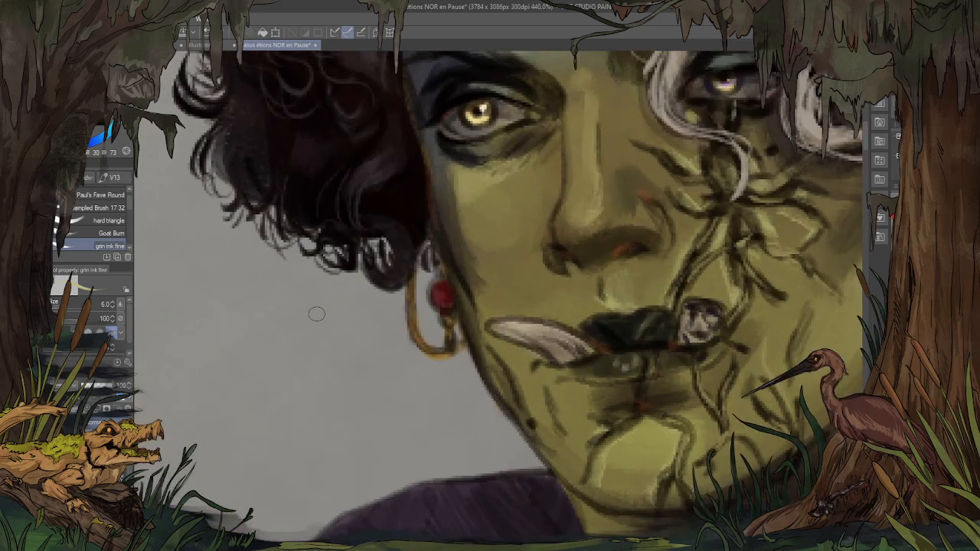
mouse_move(413, 295)
left_mouse_down()
mouse_move(421, 346)
mouse_move(437, 350)
left_mouse_up()
left_click_drag(449, 307, 444, 291)
mouse_move(451, 326)
left_mouse_down()
mouse_move(449, 340)
mouse_move(450, 321)
left_mouse_up()
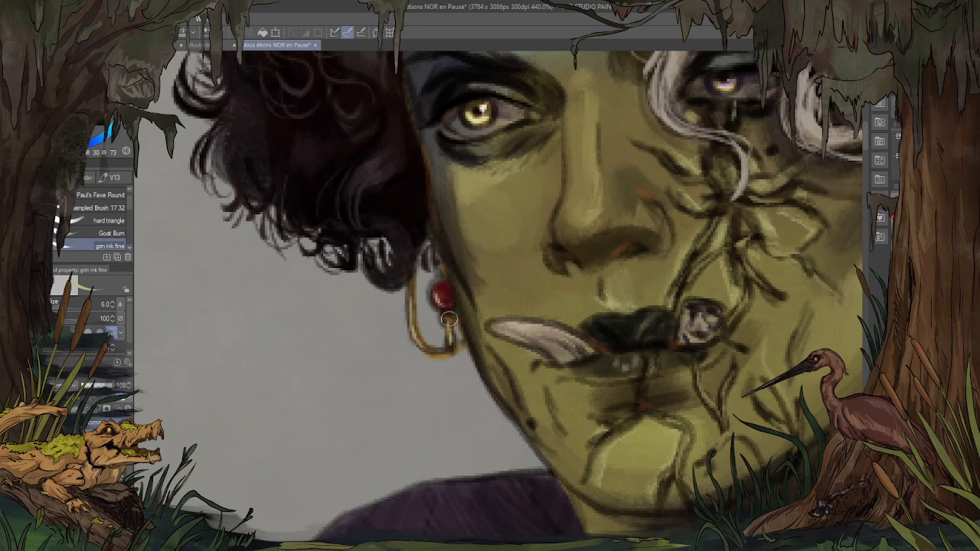
left_click_drag(439, 268, 440, 266)
scroll(429, 256, "down", 6)
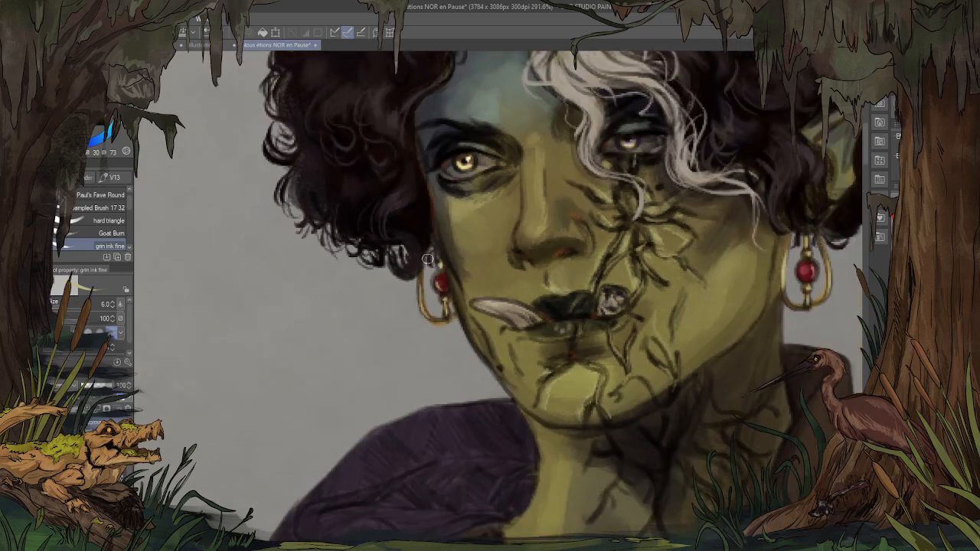
Step: Touch up the face with a fine near-black stroke using the grin ink fine brush at size 6
scroll(505, 247, "up", 3)
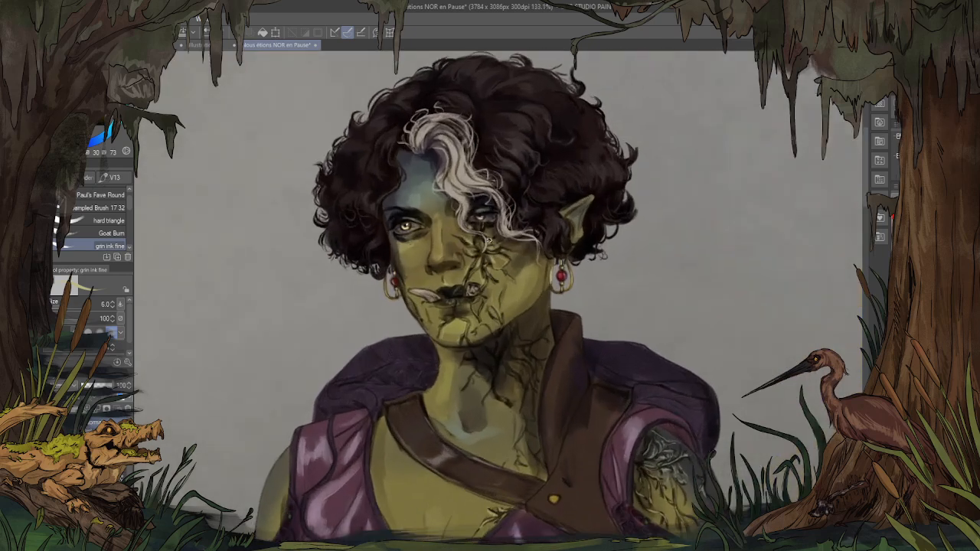
scroll(473, 190, "up", 3)
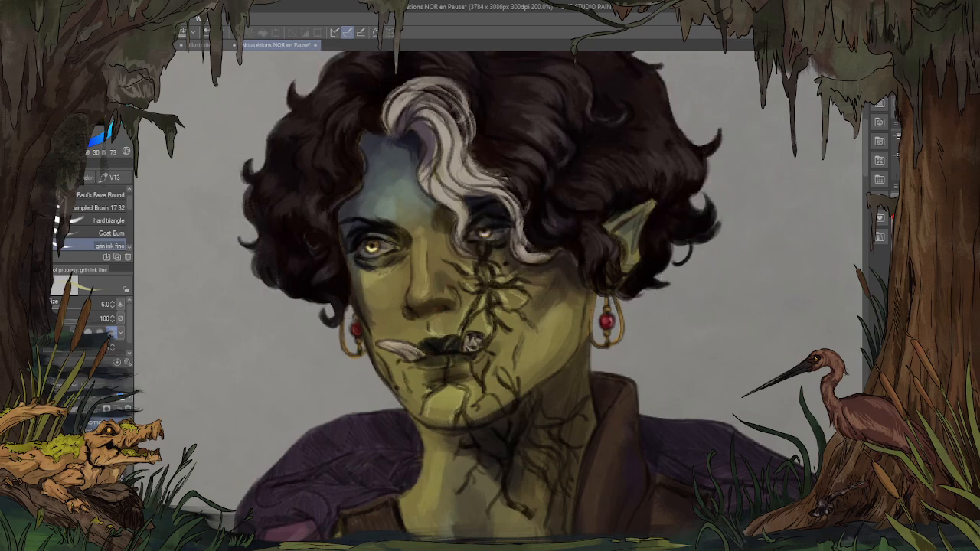
scroll(454, 270, "up", 5)
mouse_move(434, 222)
left_mouse_down()
mouse_move(464, 242)
mouse_move(446, 250)
left_mouse_up()
scroll(385, 282, "down", 8)
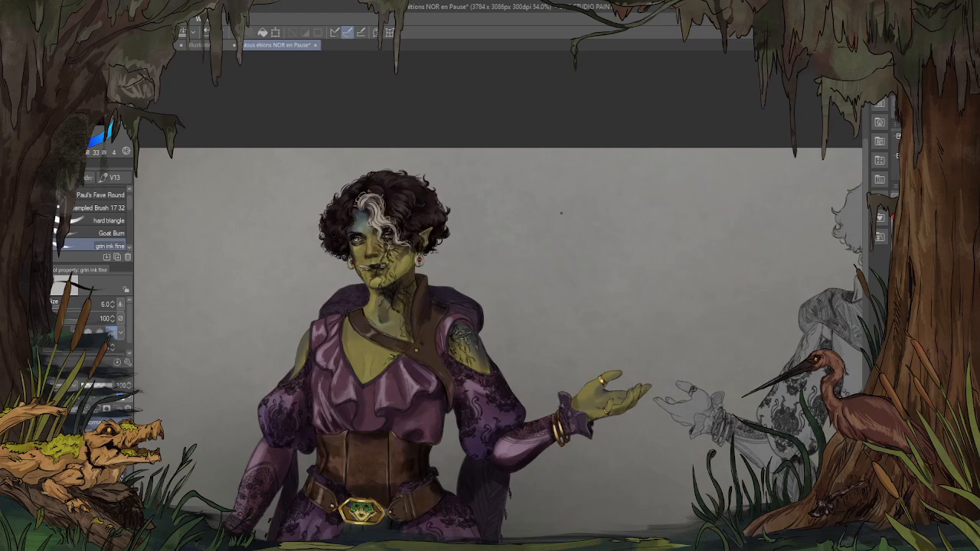
Step: Touch up the dark lips of the green-skinned figure with a short grin ink fine brush stroke
scroll(561, 213, "down", 1)
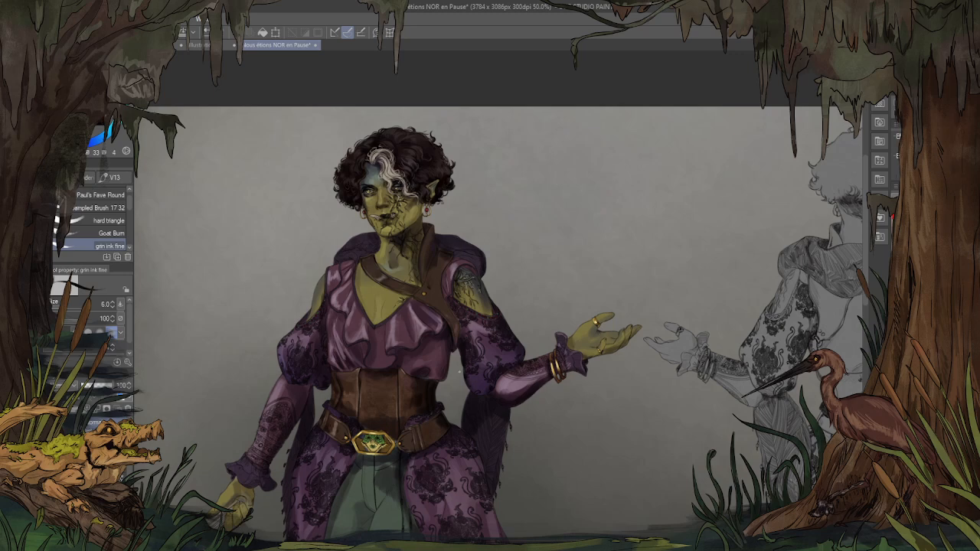
scroll(458, 373, "up", 2)
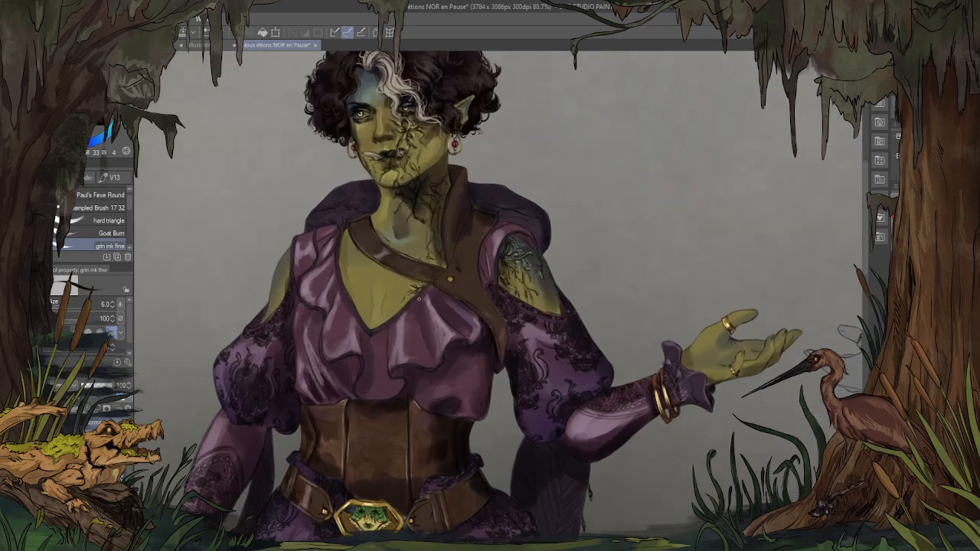
scroll(419, 303, "up", 6)
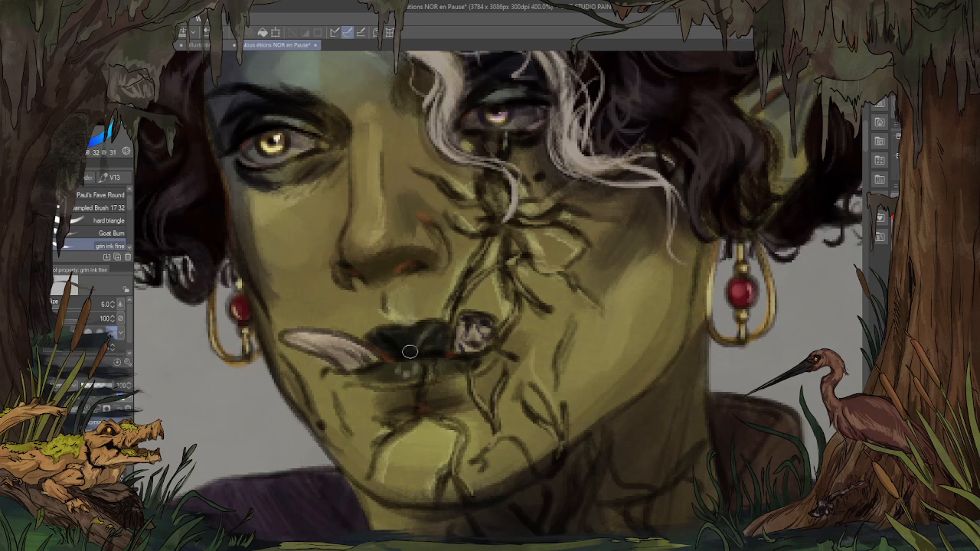
left_click_drag(420, 344, 399, 352)
scroll(446, 334, "down", 6)
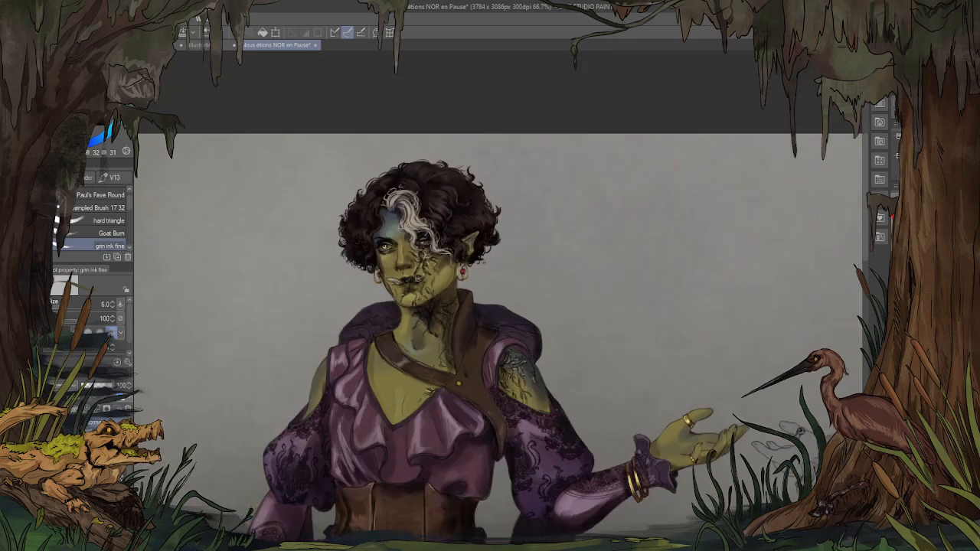
Step: Examine the figure's face, blouse, robe and trousers both close up and in the full-figure view
scroll(402, 264, "up", 3)
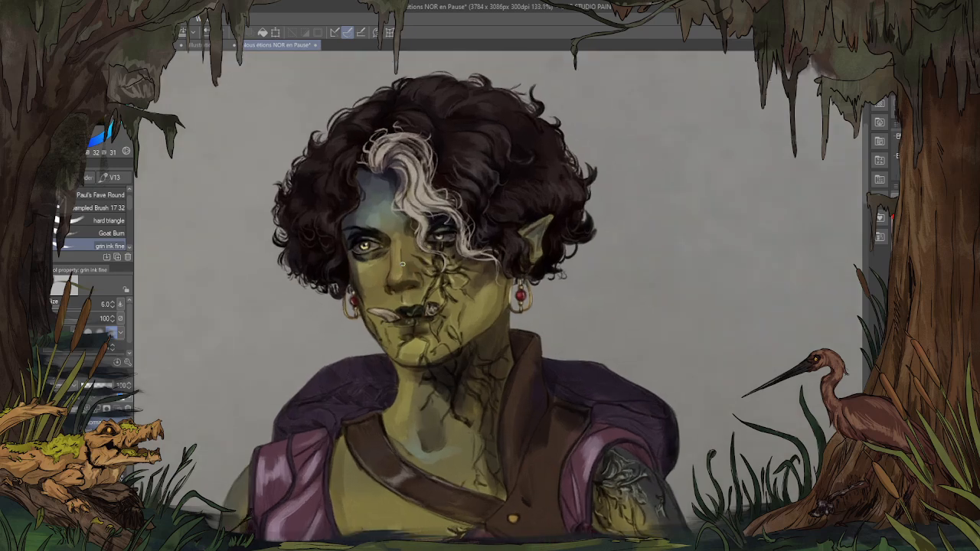
scroll(408, 241, "down", 5)
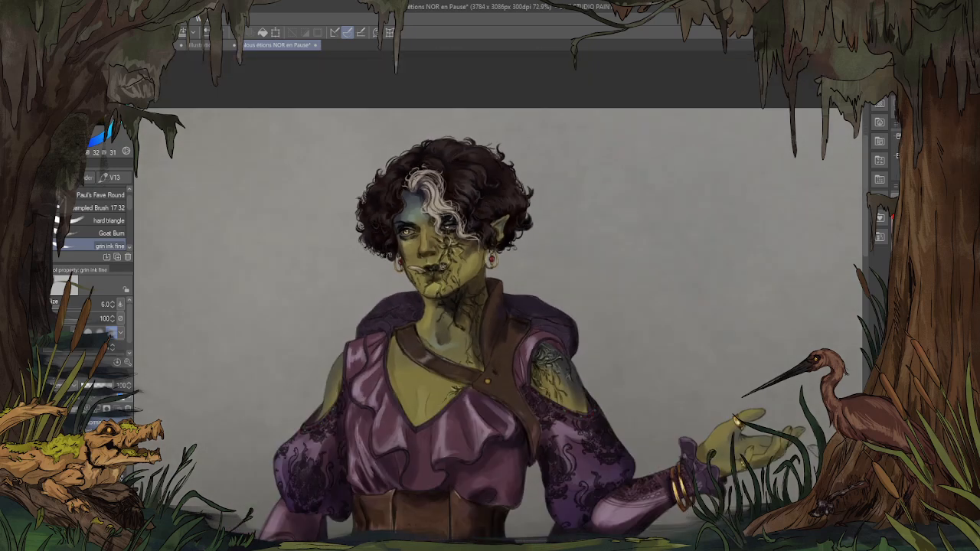
scroll(470, 438, "up", 1)
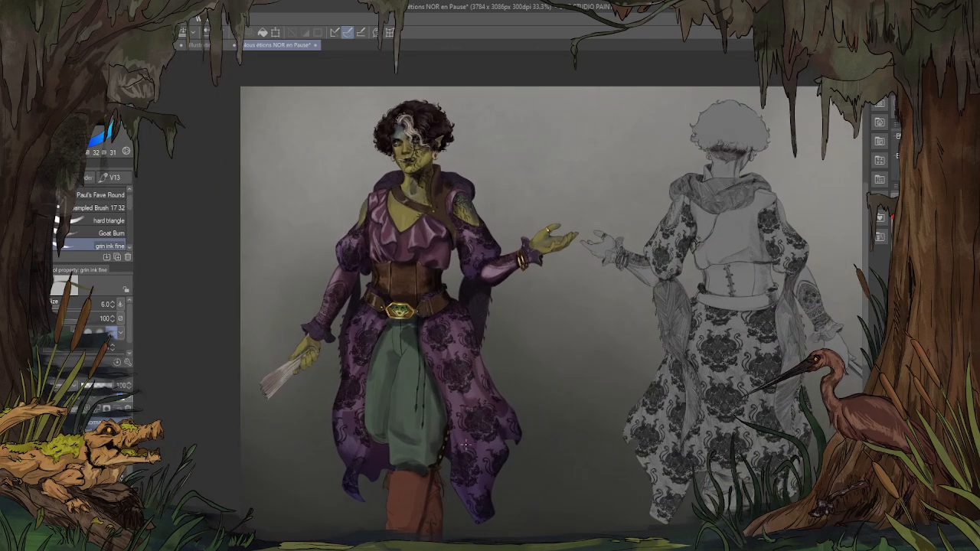
scroll(463, 444, "up", 3)
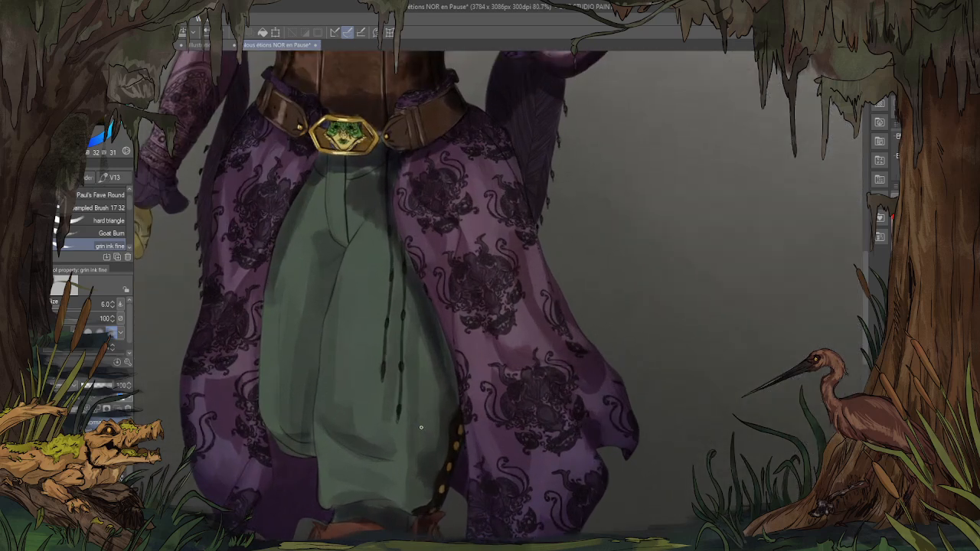
scroll(420, 428, "down", 1)
scroll(421, 427, "down", 1)
scroll(447, 234, "down", 2)
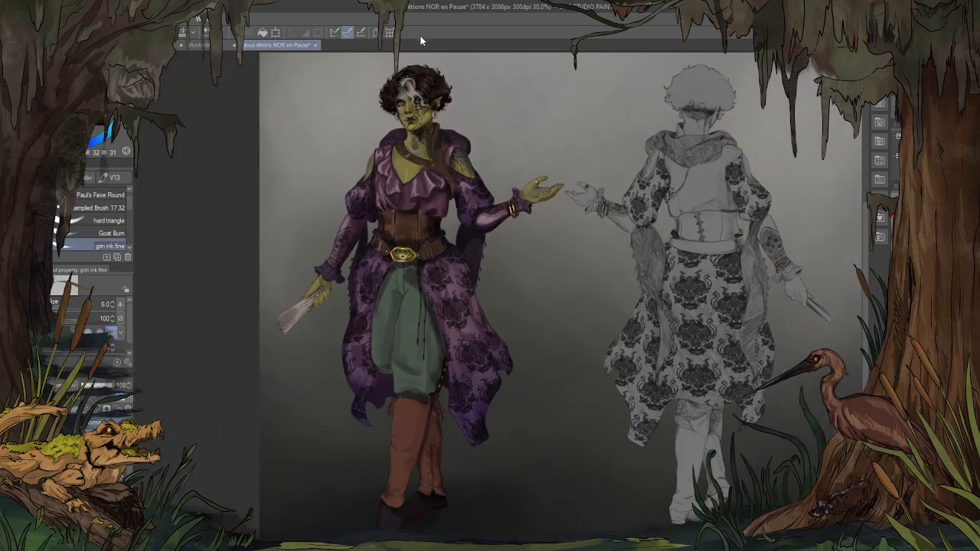
Step: Switch to the Okragla textura brush at size 25 and shade the brown leather collar, sampling a brown from it
scroll(387, 79, "up", 6)
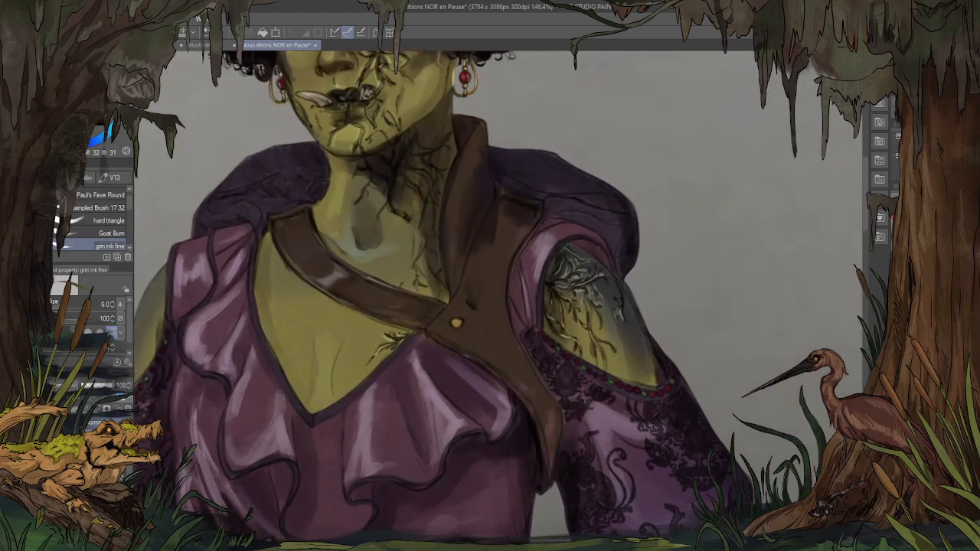
key("g")
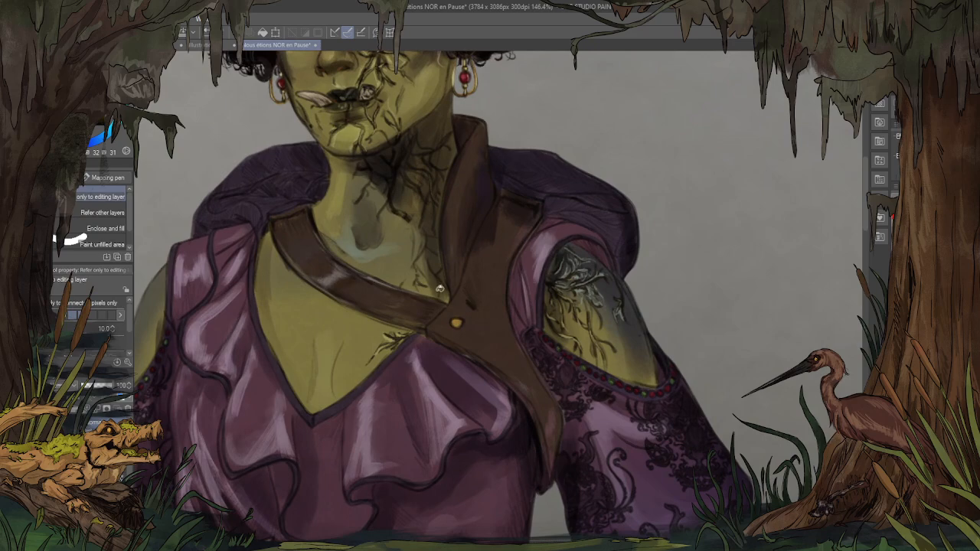
key("b")
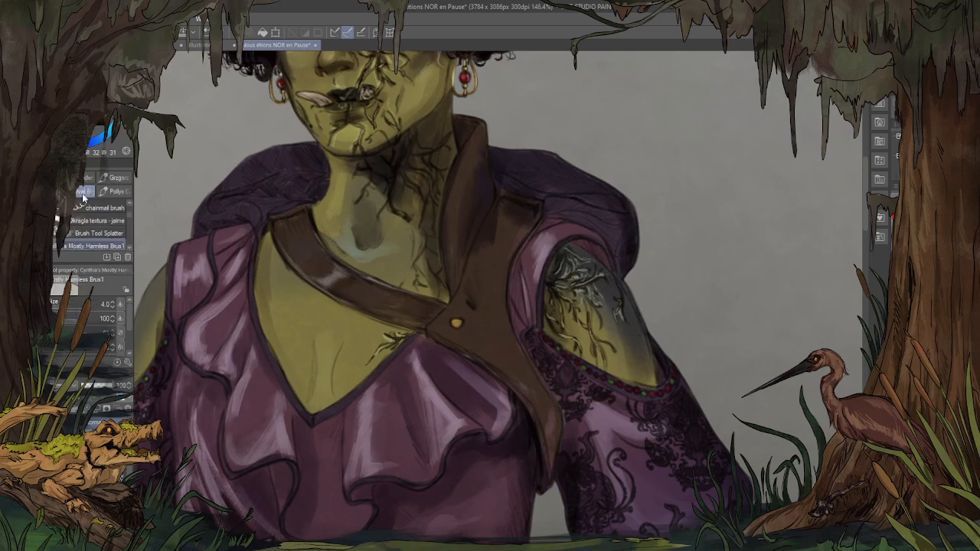
left_click(96, 220)
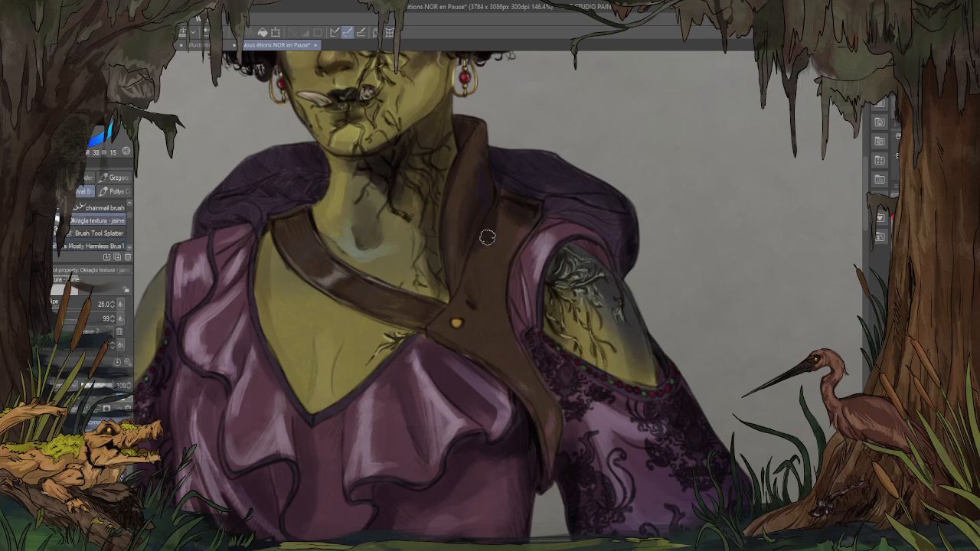
mouse_move(487, 237)
left_mouse_down()
mouse_move(493, 260)
mouse_move(502, 258)
mouse_move(496, 277)
left_mouse_up()
left_click(492, 342, "alt")
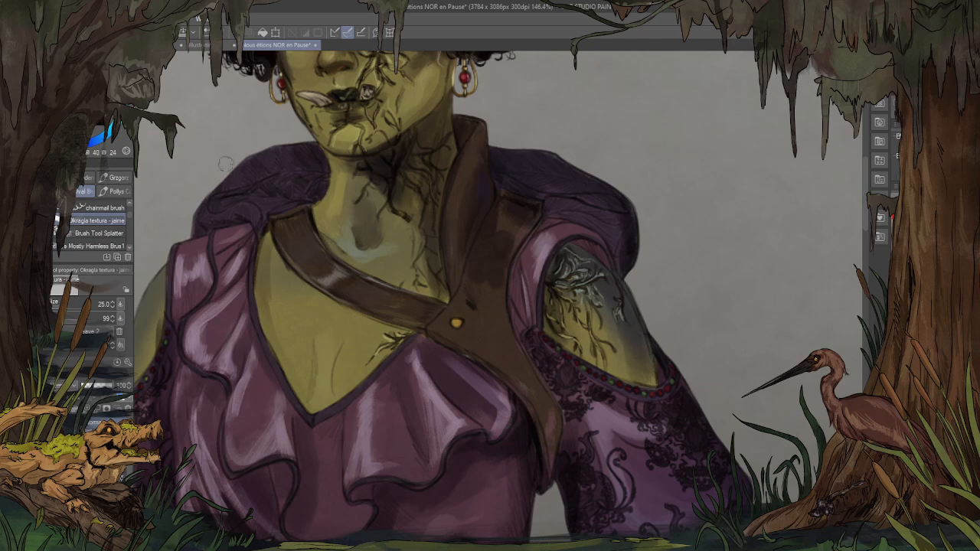
Step: Paint brown shading on the leather strap around and beside the brass stud, using a chosen colour and sampled browns
left_click(61, 105)
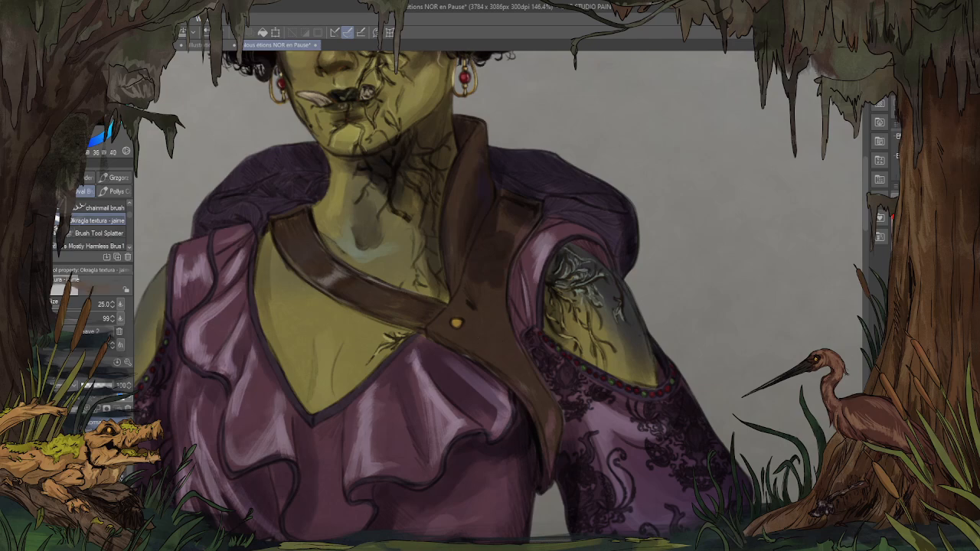
mouse_move(467, 337)
left_mouse_down()
mouse_move(491, 352)
mouse_move(477, 334)
mouse_move(495, 336)
mouse_move(496, 305)
mouse_move(495, 334)
left_mouse_up()
left_click(496, 308, "alt")
left_click(475, 332, "alt")
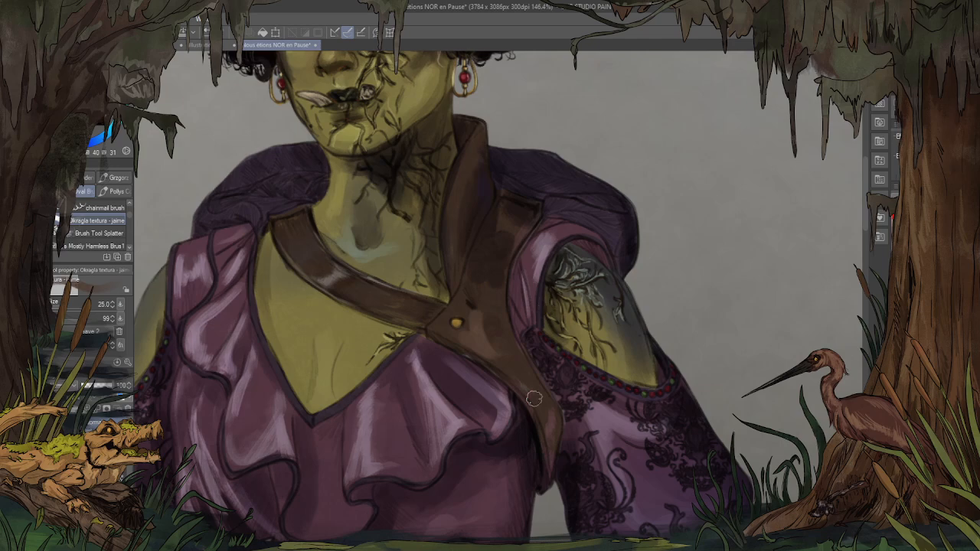
left_click_drag(458, 425, 528, 202)
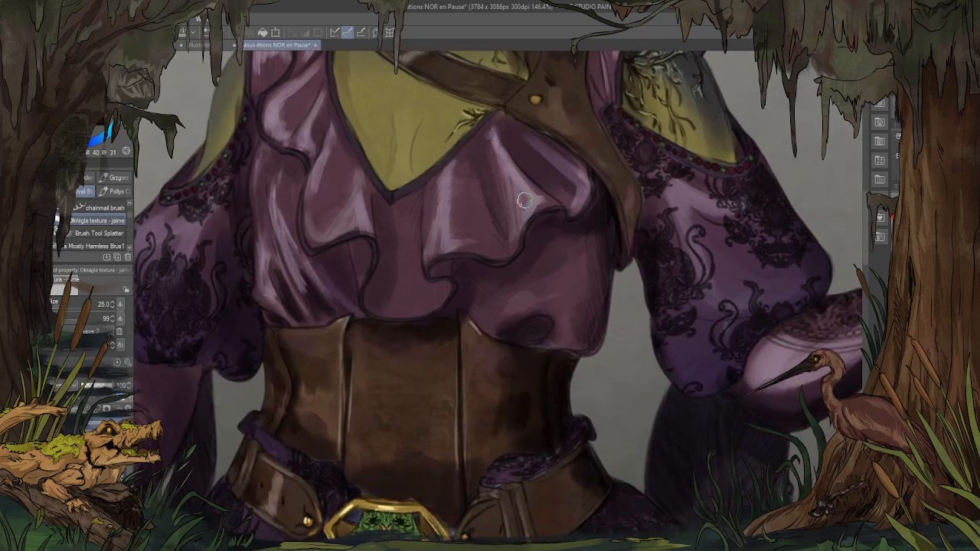
Step: Reduce the brush to size 8 and paint the hanging chain links along the cloak edge below the raised arm, using the sampled trim colour
scroll(524, 200, "down", 4)
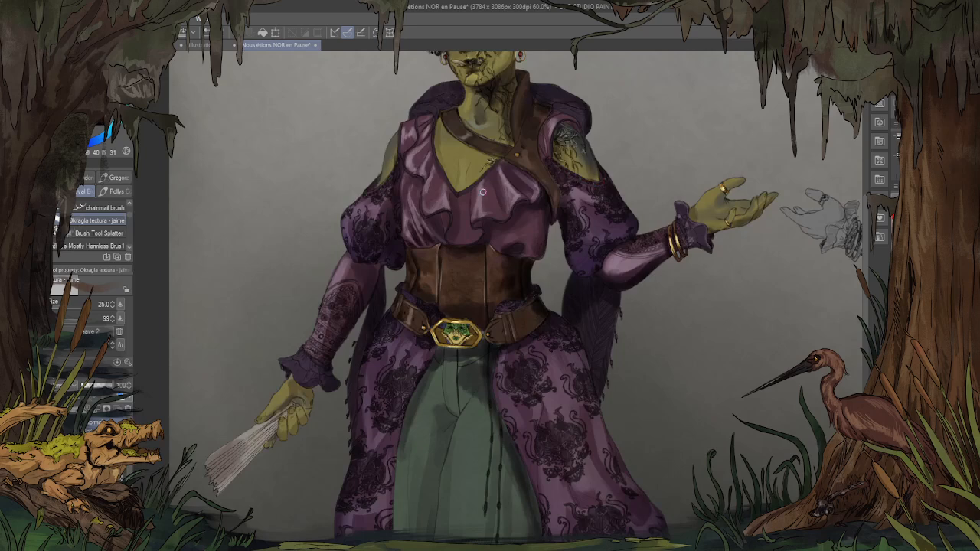
scroll(392, 189, "down", 1)
scroll(106, 424, "up", 1)
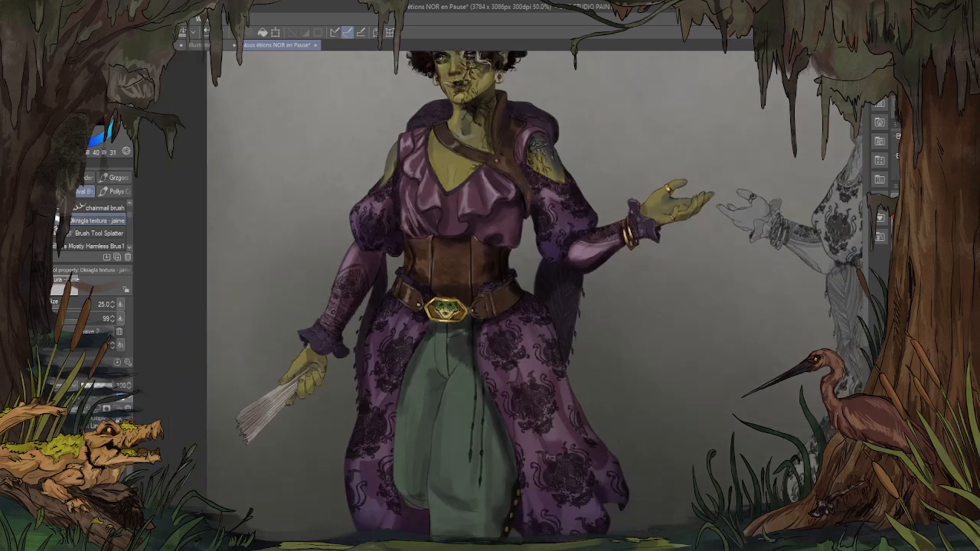
scroll(727, 326, "up", 6)
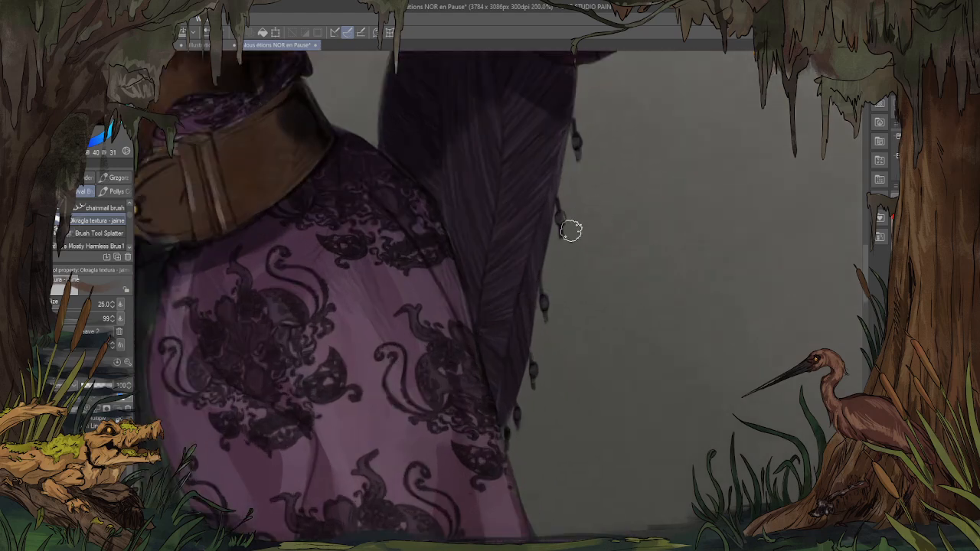
left_click(546, 300, "alt")
left_click(546, 301, "alt")
key("bracketleft")
key("bracketleft")
key("bracketleft")
key("bracketleft")
key("bracketleft")
key("bracketleft")
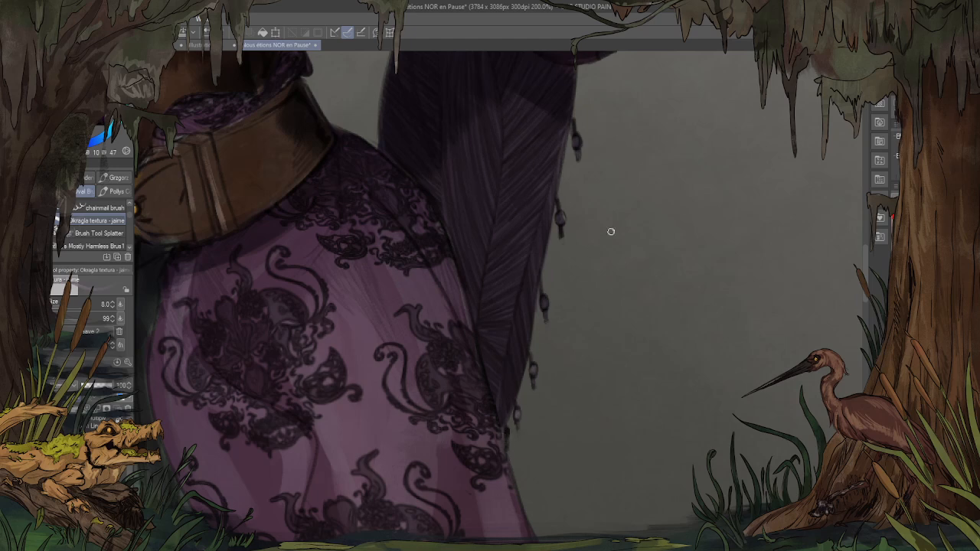
left_click_drag(611, 231, 516, 311)
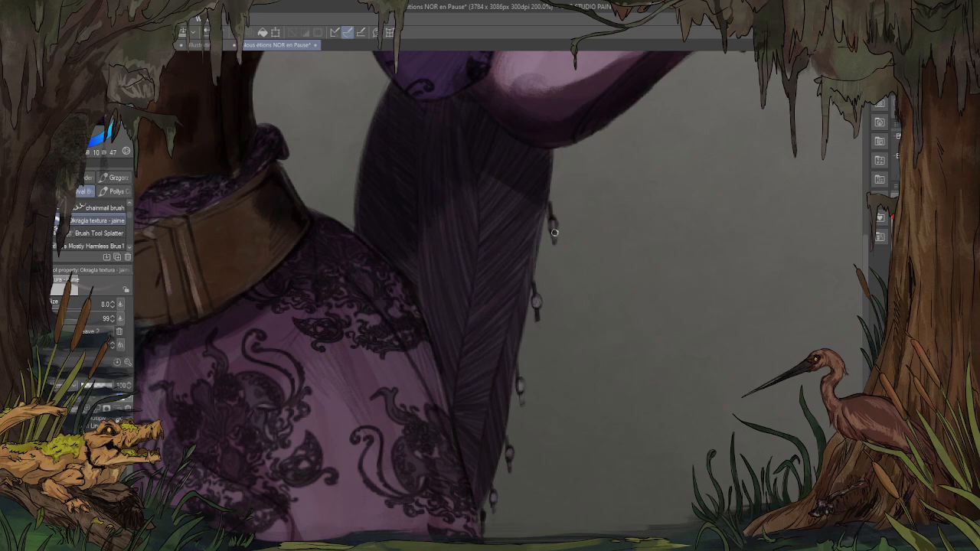
Step: Paint the small chain links along the opposite cloak edge, beside the hand holding the fan
scroll(606, 269, "down", 4)
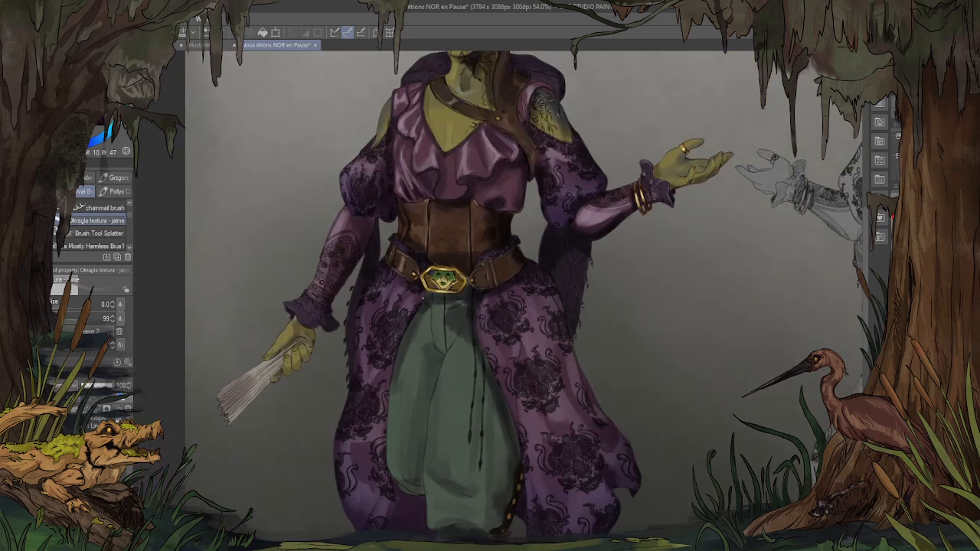
scroll(334, 304, "up", 3)
scroll(332, 278, "up", 1)
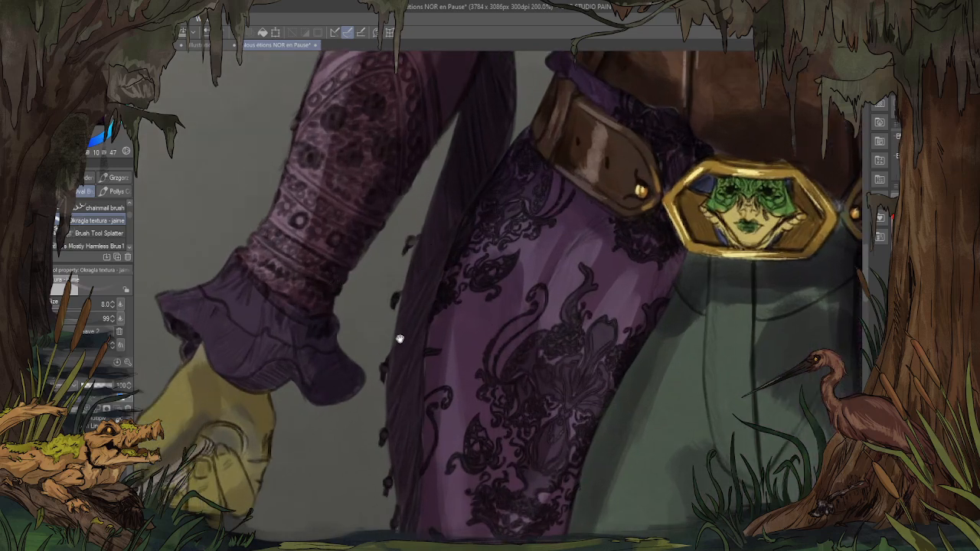
left_click_drag(398, 339, 395, 163)
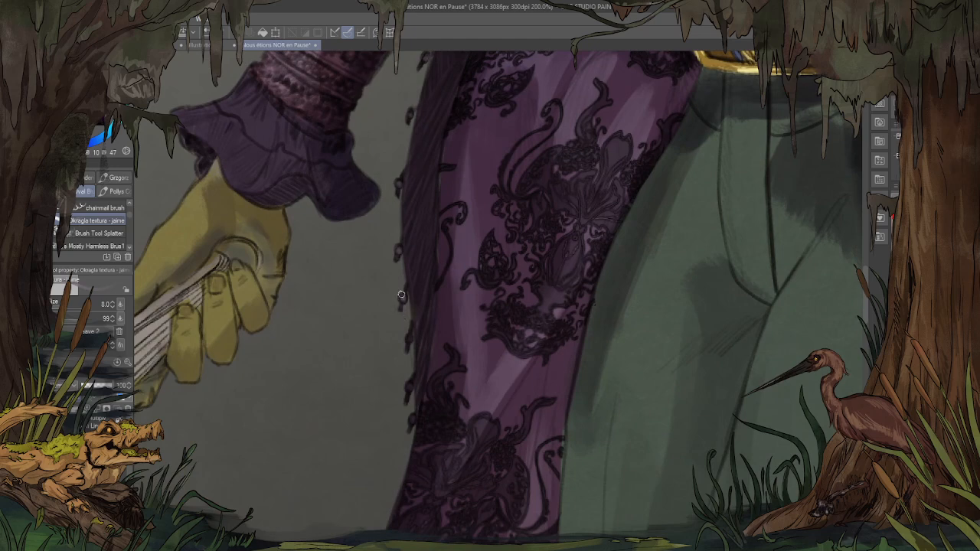
left_click_drag(452, 277, 429, 191)
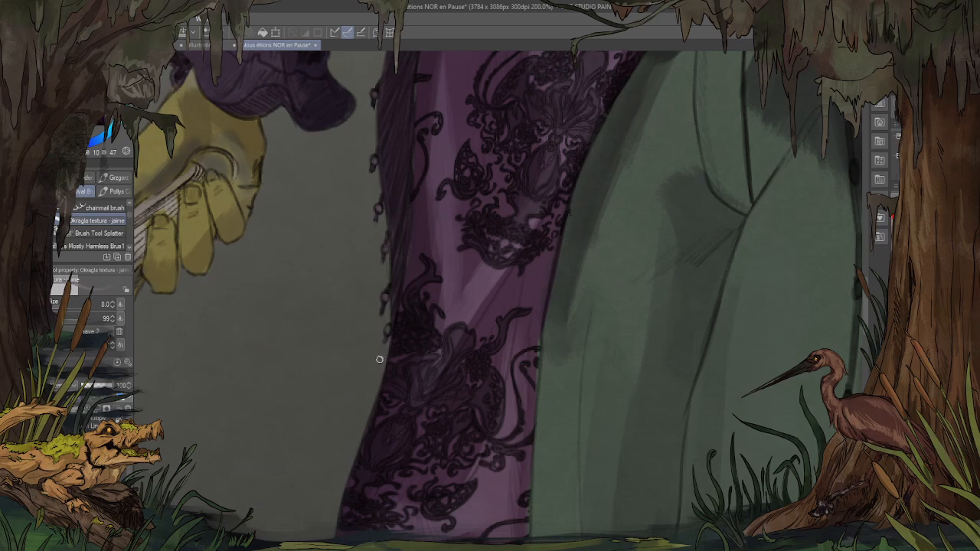
scroll(365, 384, "down", 6)
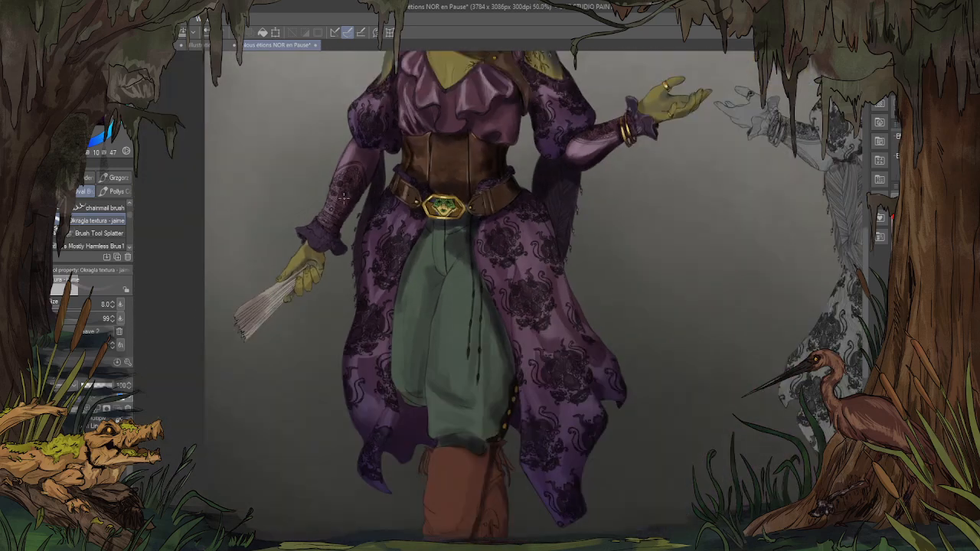
scroll(338, 331, "down", 1)
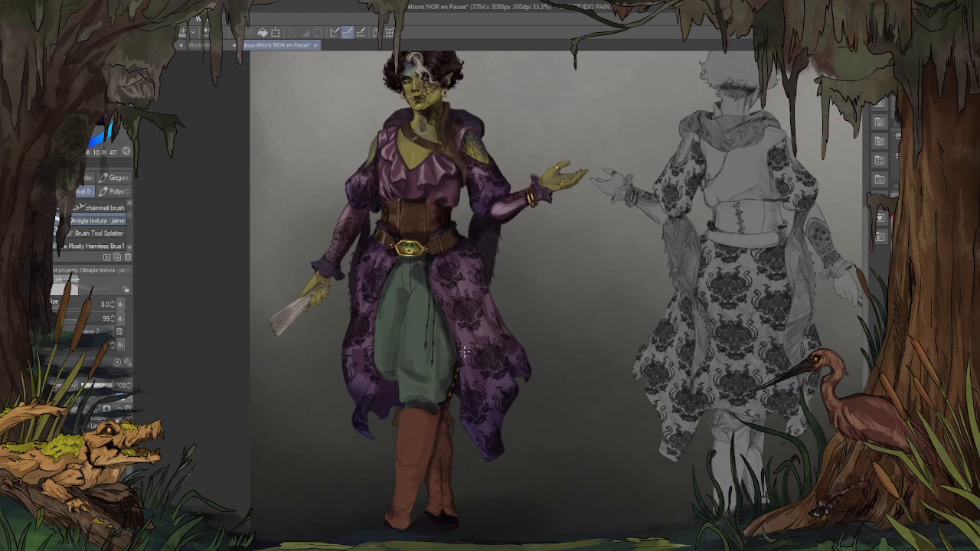
scroll(470, 309, "down", 1)
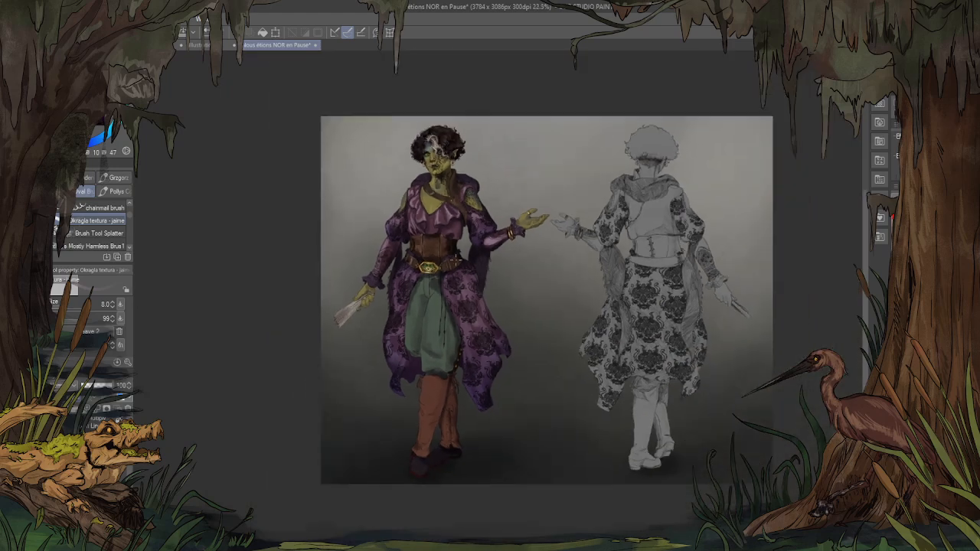
Step: Enlarge the brush to size 20 and shade the brown belt on the raised-arm side with dark and brown tones sampled from it
scroll(445, 236, "up", 4)
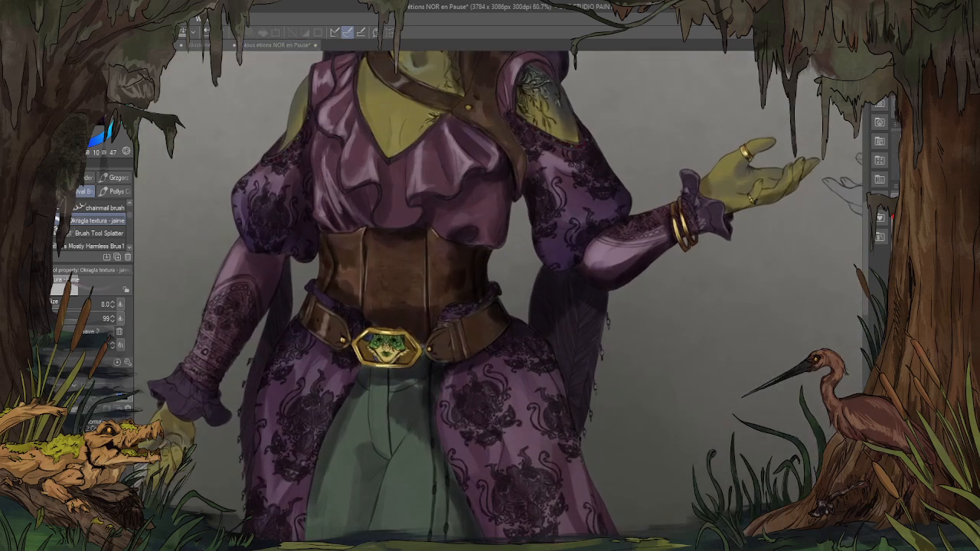
scroll(475, 314, "up", 3)
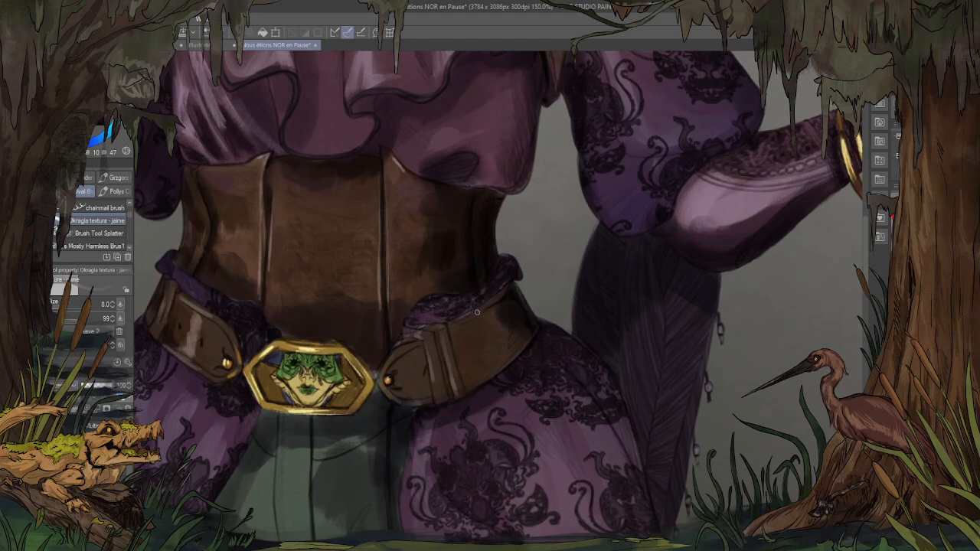
key("bracketright")
key("bracketright")
key("bracketright")
key("bracketright")
key("bracketright")
left_click(510, 313, "alt")
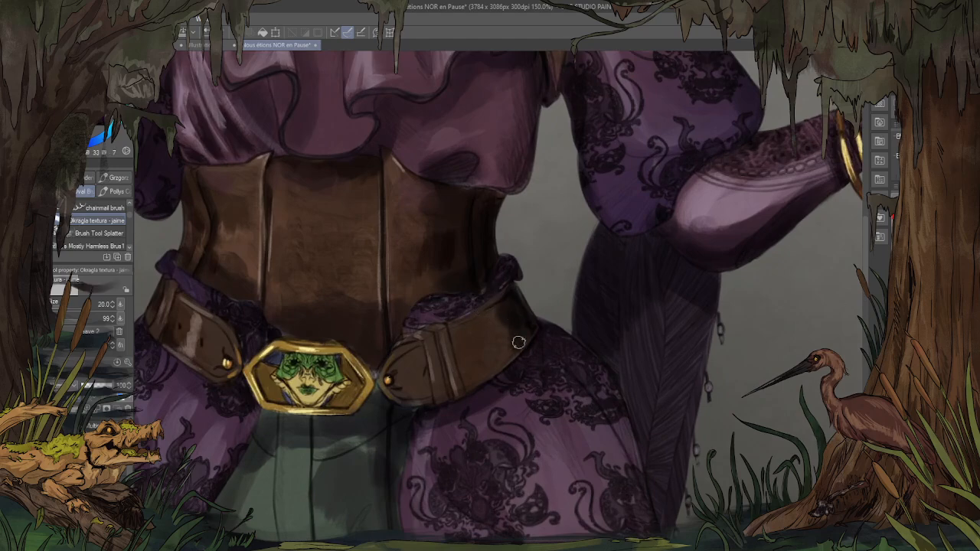
left_click_drag(514, 345, 501, 309)
left_click(495, 314, "alt")
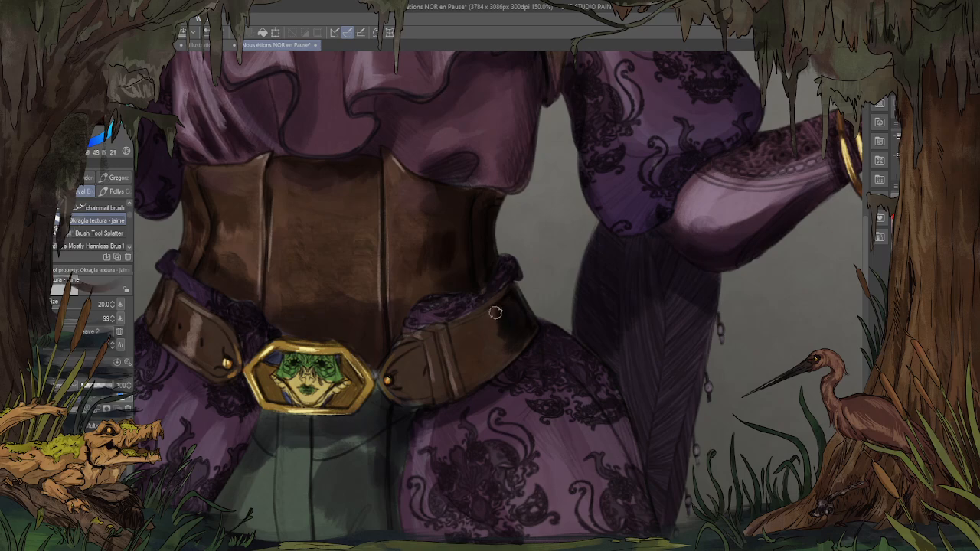
scroll(482, 261, "down", 5)
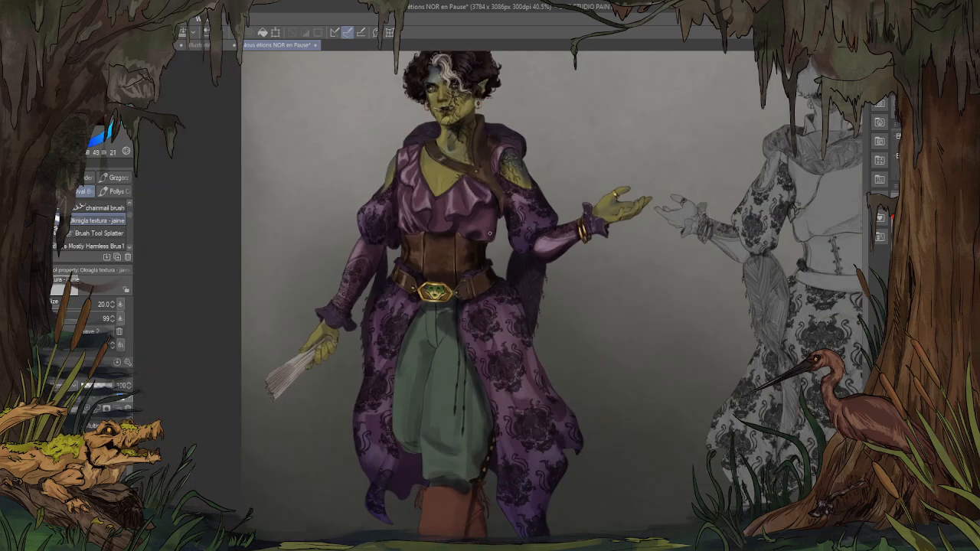
scroll(490, 232, "up", 5)
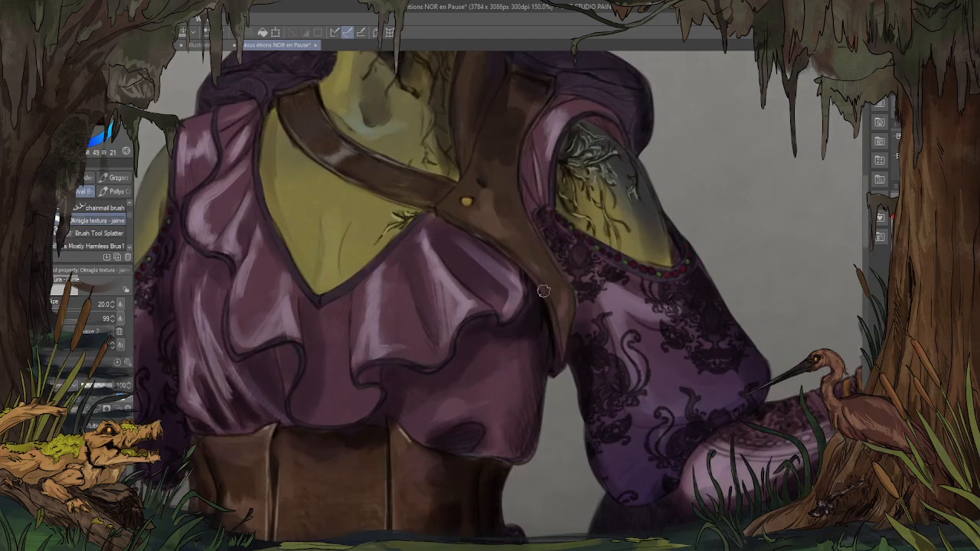
Step: Shade the purple blouse beside the leather strap with sampled purple tones, and save the painting
left_click(531, 320, "alt")
mouse_move(526, 311)
left_mouse_down()
mouse_move(530, 343)
mouse_move(541, 352)
mouse_move(524, 390)
left_mouse_up()
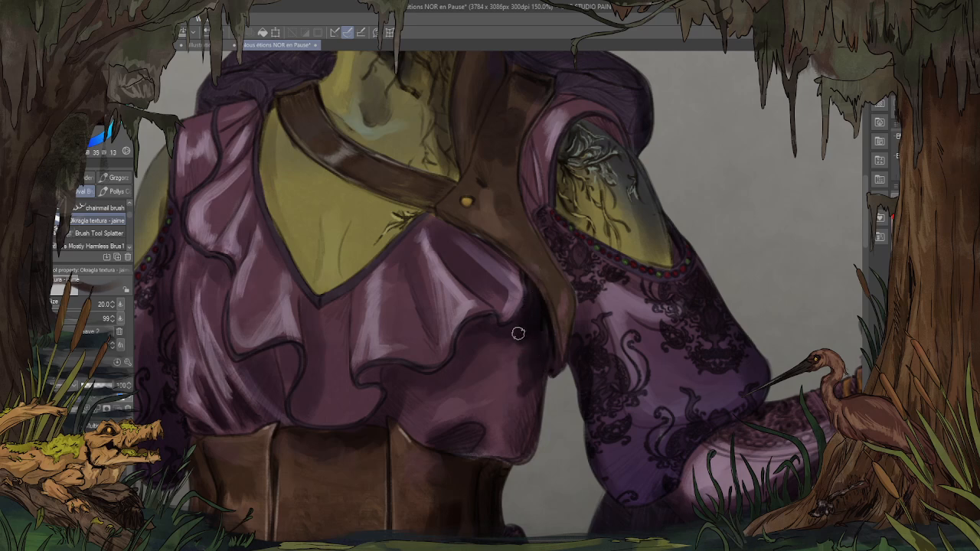
left_click(519, 334, "alt")
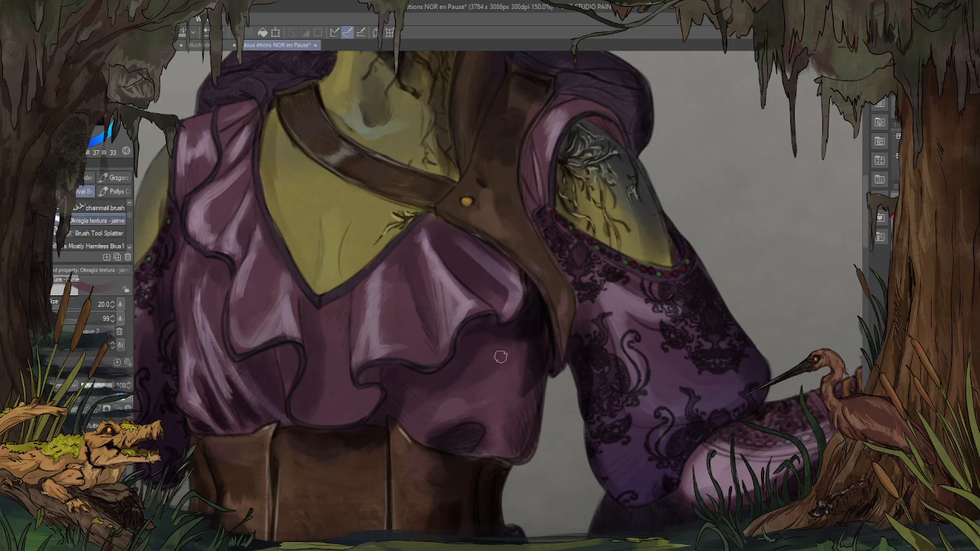
scroll(504, 348, "down", 5)
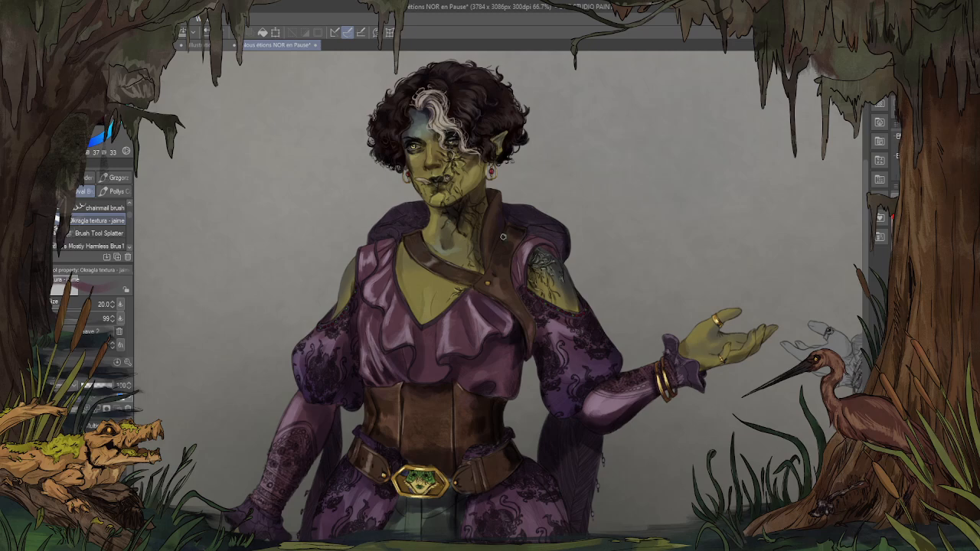
scroll(591, 268, "up", 2)
scroll(643, 326, "down", 1)
scroll(506, 263, "down", 1)
scroll(599, 326, "up", 1)
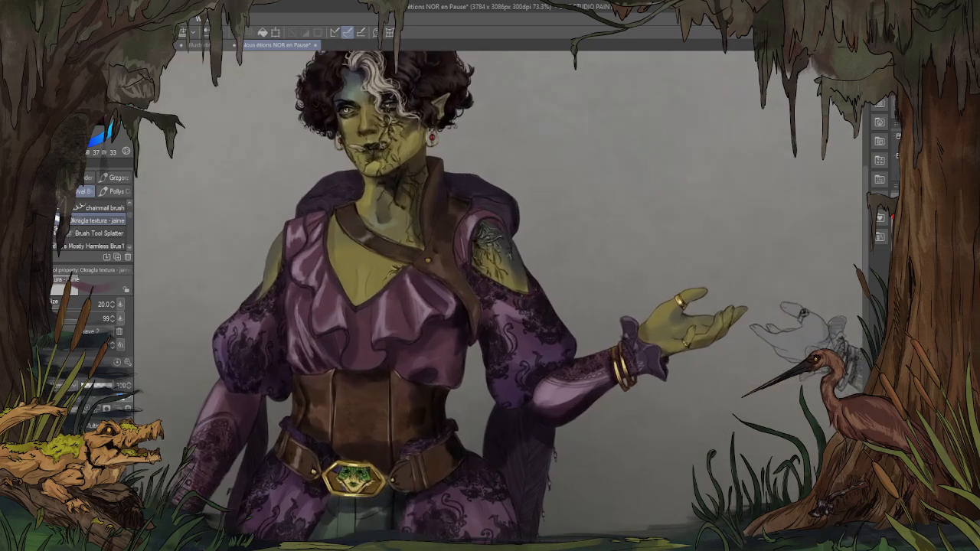
key("ctrl+s")
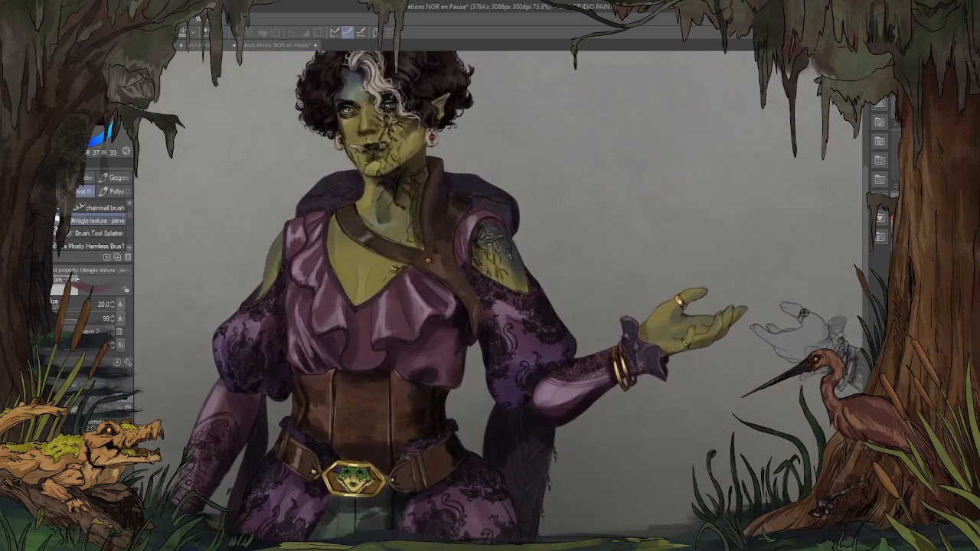
Step: Reduce the brush to size 10 and paint dark shading on the raised hand, along the thumb crease, fingers and lower palm edge
scroll(703, 331, "up", 1)
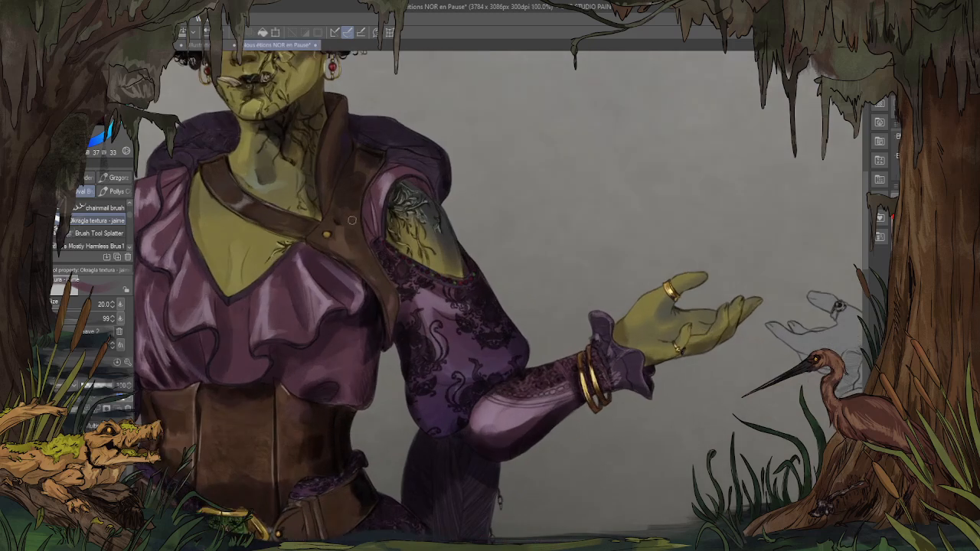
scroll(566, 333, "up", 2)
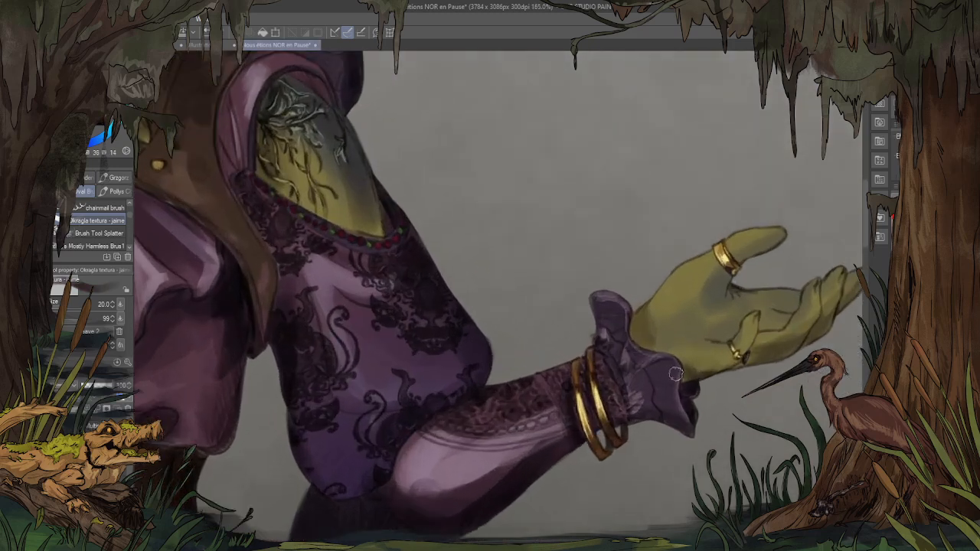
scroll(498, 314, "down", 1)
scroll(628, 250, "up", 1)
key("[")
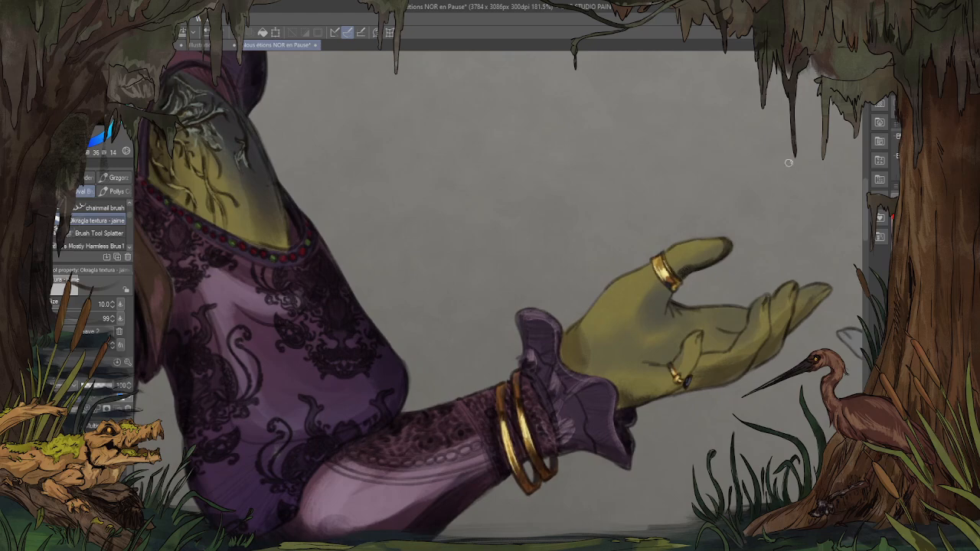
left_click_drag(751, 212, 598, 187)
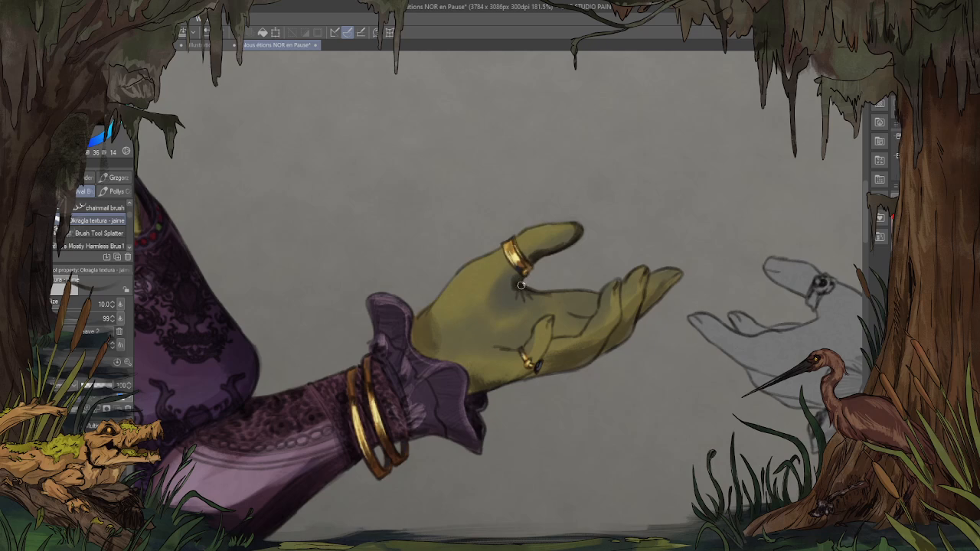
left_click_drag(521, 285, 547, 292)
mouse_move(605, 359)
left_mouse_down()
mouse_move(558, 363)
mouse_move(536, 377)
left_mouse_up()
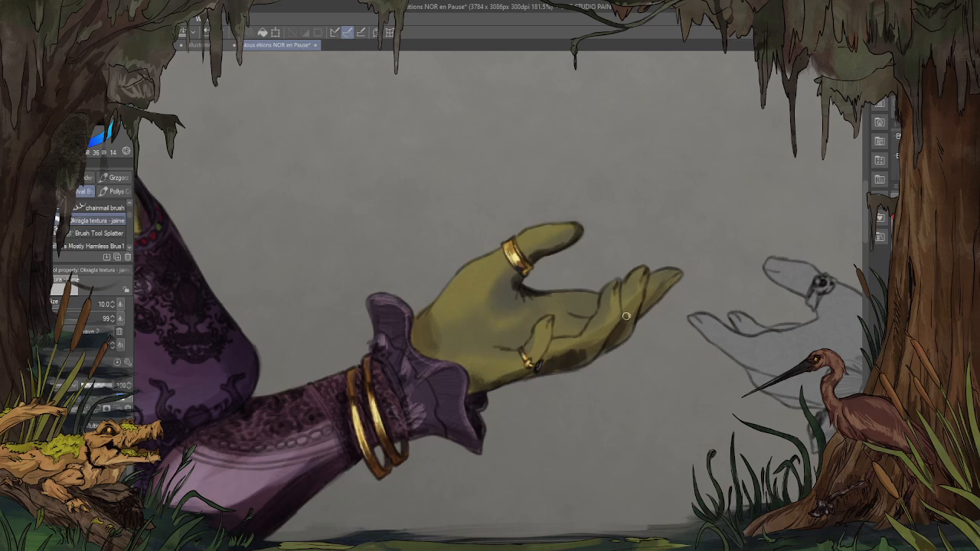
mouse_move(638, 270)
left_mouse_down()
mouse_move(628, 297)
mouse_move(642, 270)
mouse_move(627, 299)
mouse_move(614, 292)
mouse_move(577, 353)
left_mouse_up()
left_click_drag(670, 267, 650, 306)
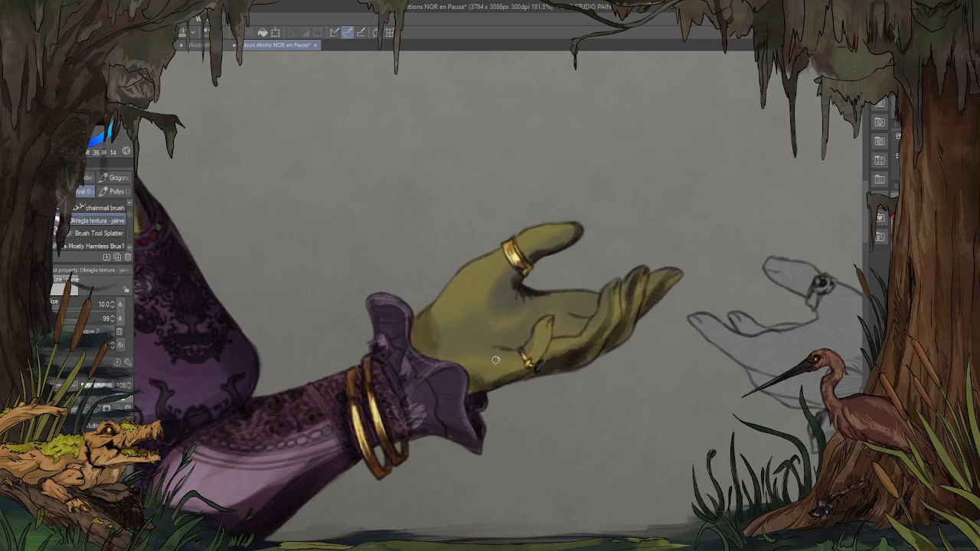
left_click_drag(557, 361, 339, 360)
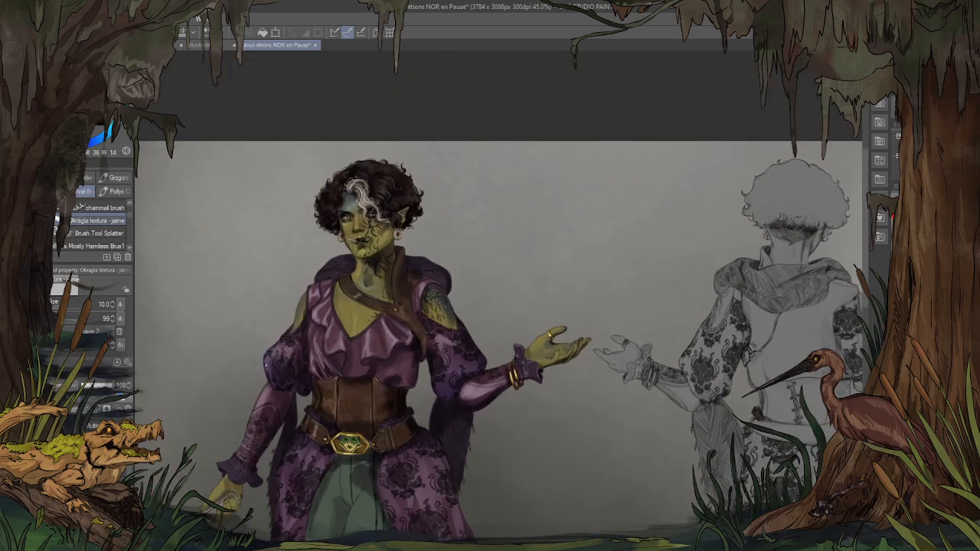
Step: Enlarge the brush to size 30 and paint soft highlights and shading on the dark shoes with tones sampled from them
left_click_drag(481, 219, 421, 200)
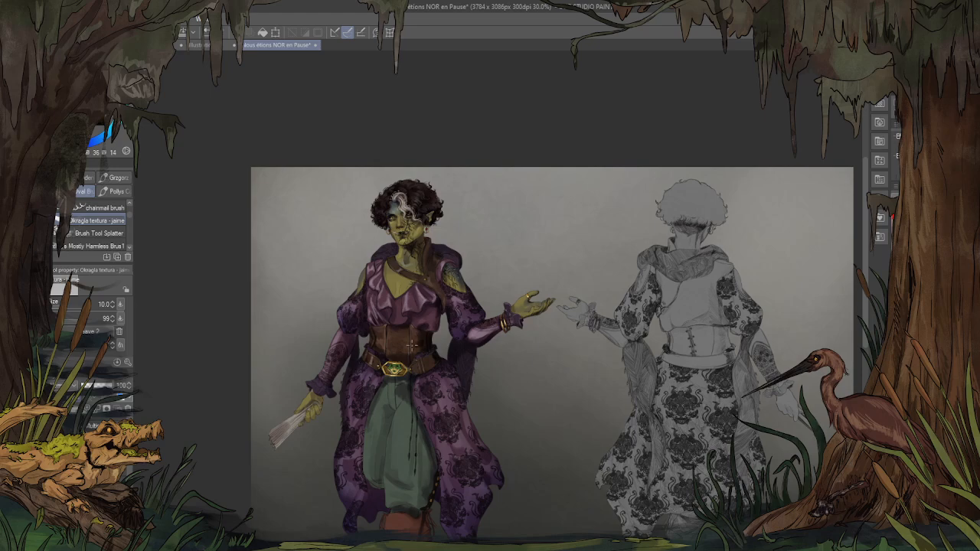
left_click_drag(414, 348, 408, 360)
left_click_drag(435, 188, 399, 188)
left_click_drag(370, 453, 403, 468)
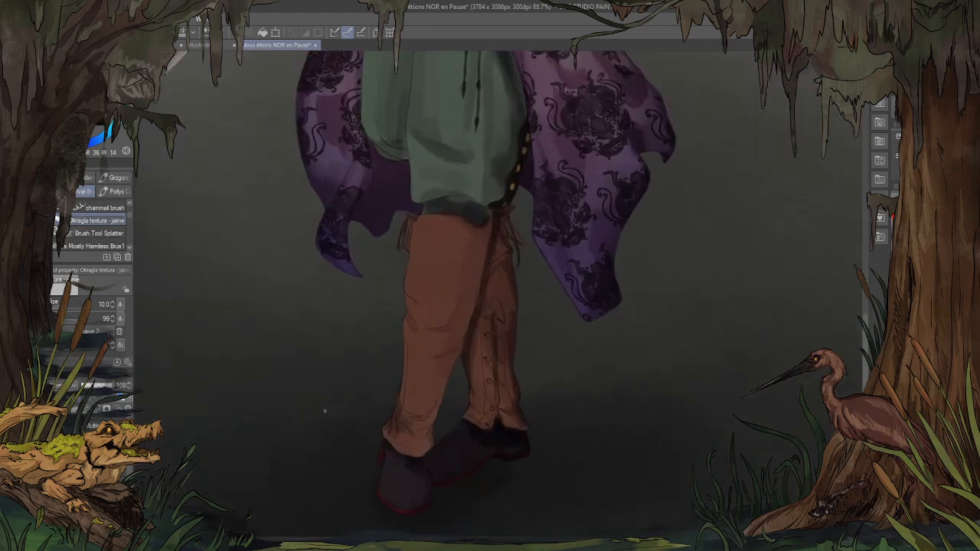
left_click_drag(324, 411, 432, 465)
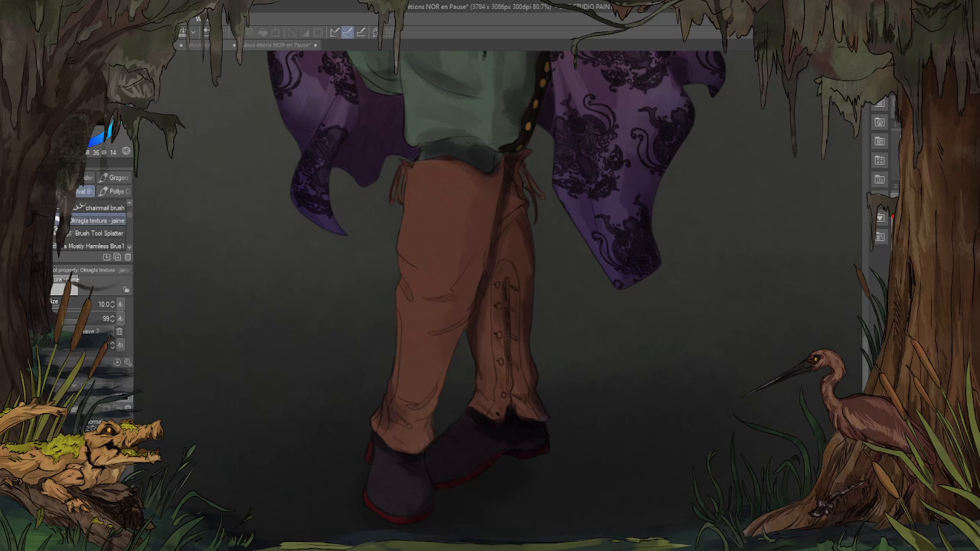
scroll(263, 481, "down", 8)
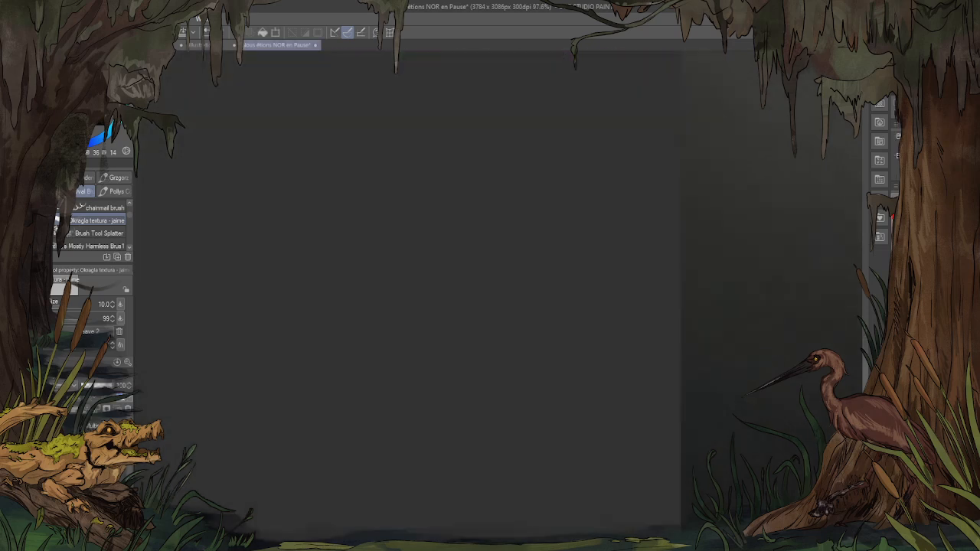
scroll(628, 288, "up", 10)
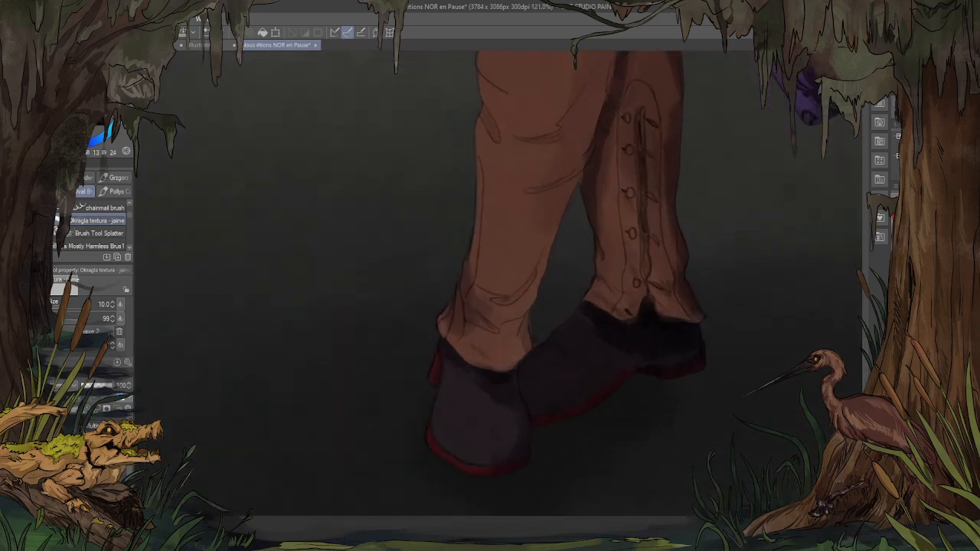
key("]")
key("]")
key("]")
key("]")
key("]")
key("]")
mouse_move(448, 416)
left_mouse_down()
mouse_move(487, 445)
mouse_move(461, 434)
mouse_move(460, 342)
mouse_move(451, 390)
mouse_move(469, 430)
mouse_move(451, 414)
mouse_move(490, 438)
left_mouse_up()
left_click(466, 434, "alt")
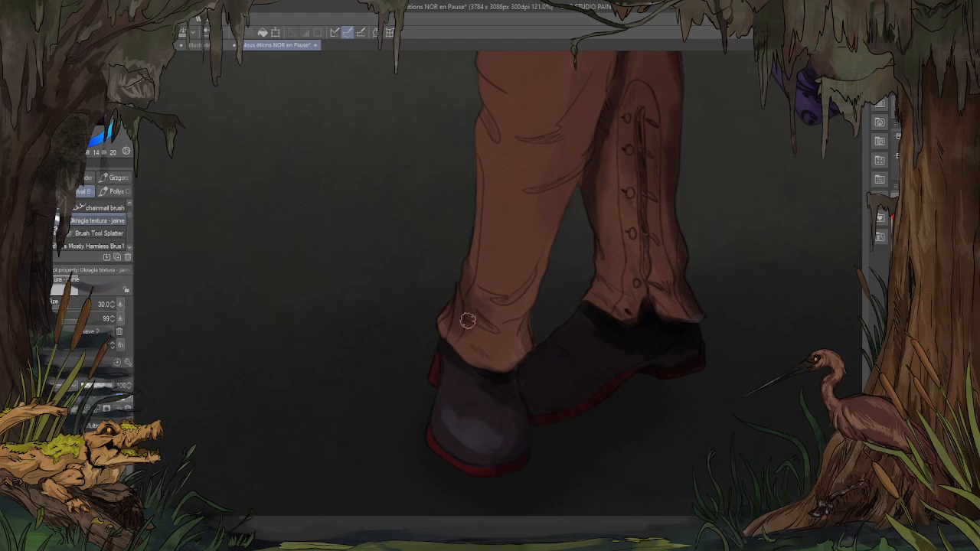
left_click(458, 432, "alt")
left_click_drag(457, 372, 452, 424)
left_click(571, 345, "alt")
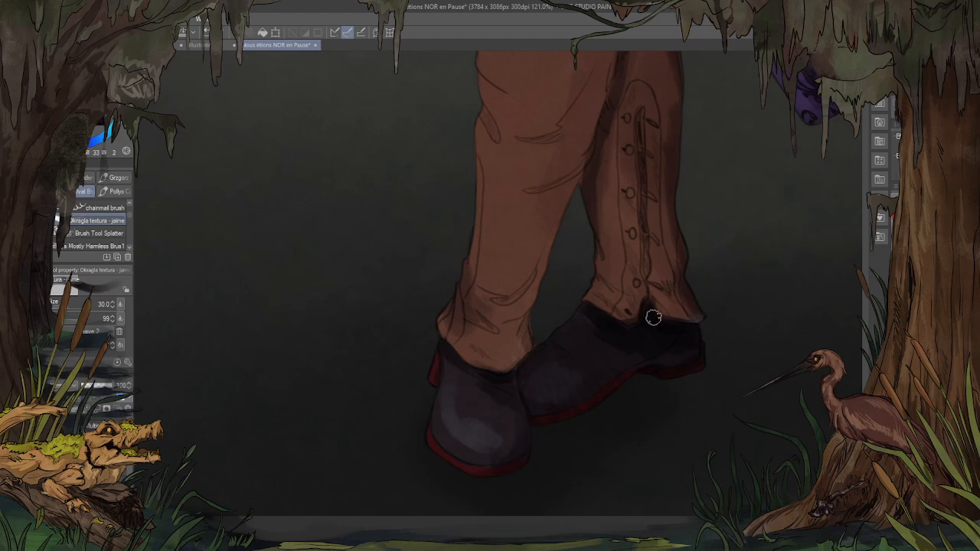
Step: Set the brush to size 25 and paint dark brown shadows into the knee folds and outer edge of the front legging
key("bracketleft")
key("bracketleft")
key("bracketleft")
key("bracketleft")
key("bracketleft")
key("bracketright")
key("bracketright")
key("bracketright")
left_click_drag(763, 194, 629, 369)
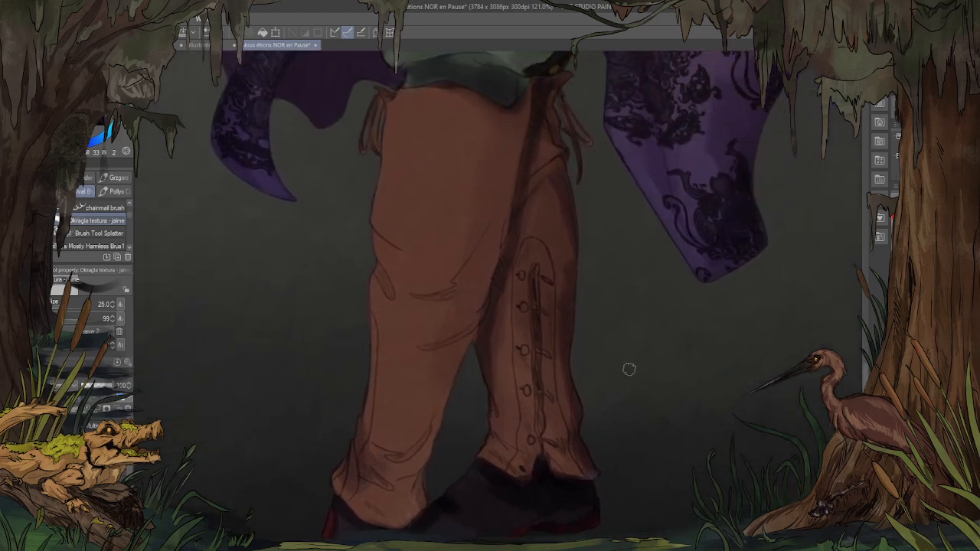
left_click(528, 129, "alt")
left_click_drag(379, 269, 387, 291)
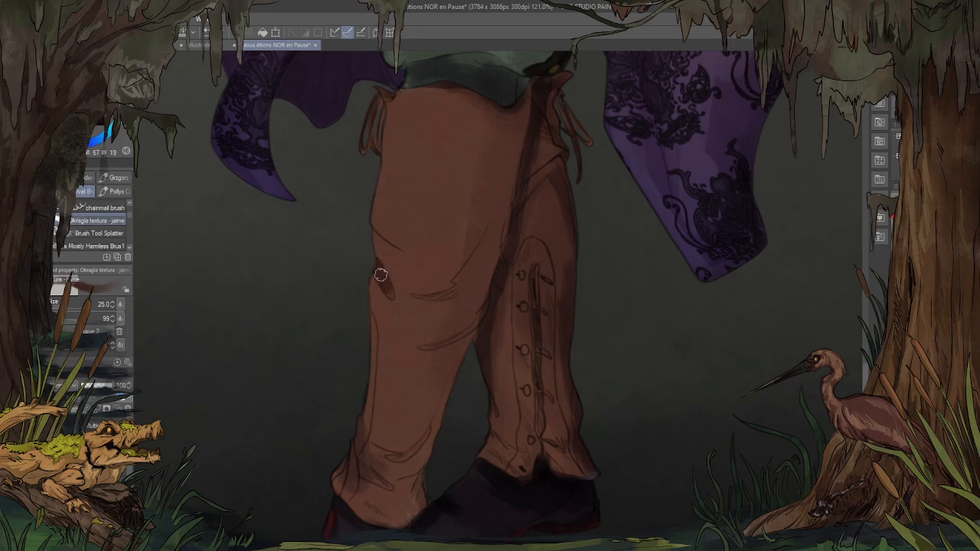
mouse_move(400, 251)
left_mouse_down()
mouse_move(367, 222)
mouse_move(372, 240)
mouse_move(390, 65)
left_mouse_up()
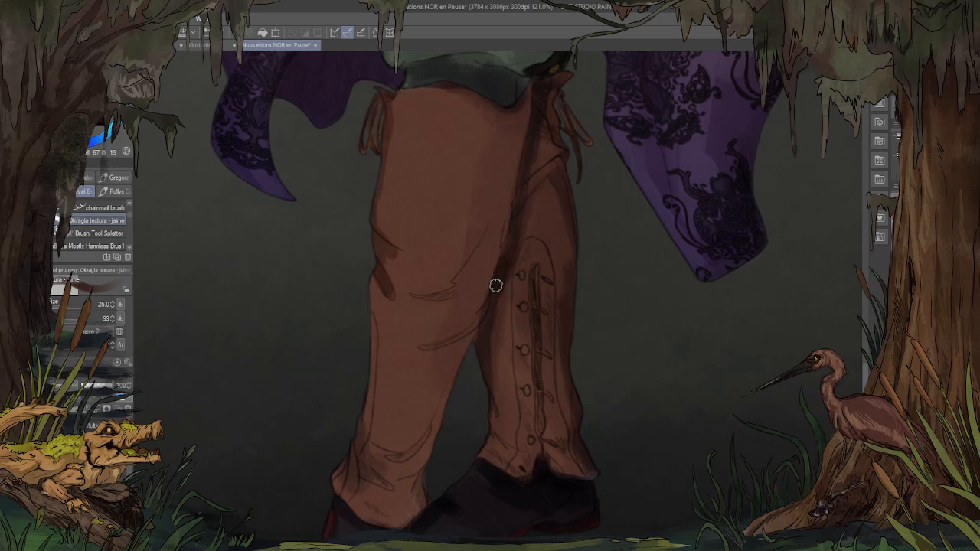
Step: Reduce the brush to size 10 and darken the lacing gap of the rear legging with a sampled near-black
scroll(551, 281, "down", 2)
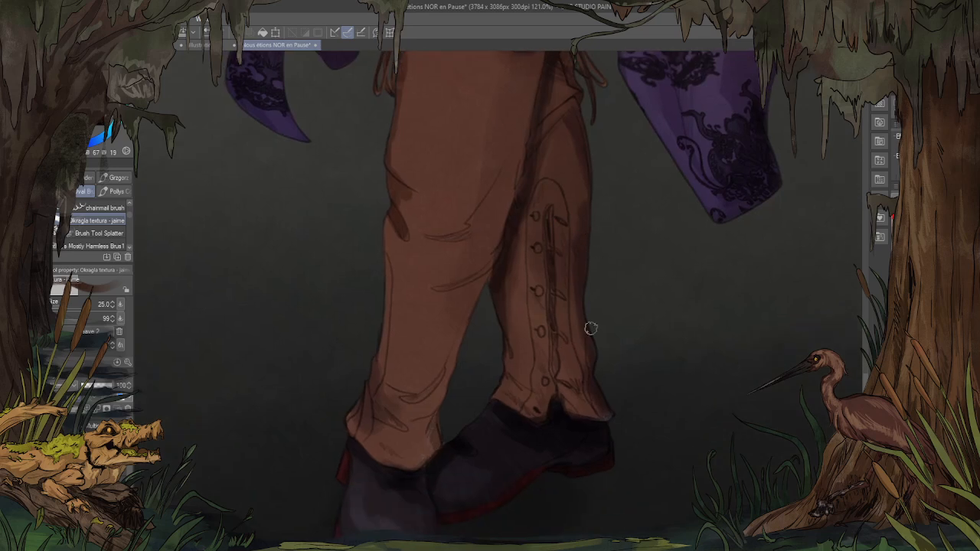
key("bracketleft")
key("bracketleft")
key("bracketleft")
key("bracketleft")
left_click(531, 435, "alt")
left_click_drag(555, 373, 556, 357)
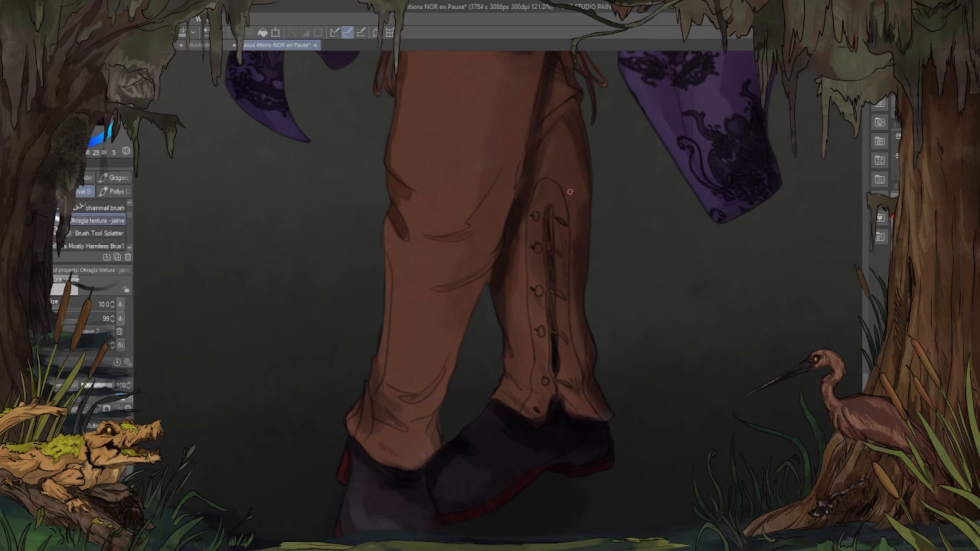
left_click_drag(553, 317, 547, 260)
Step: Paint lighter brown highlights on the front legging's knee, shin, ankle folds and thigh, using brush sizes from 17 to 80
left_click(457, 216, "alt")
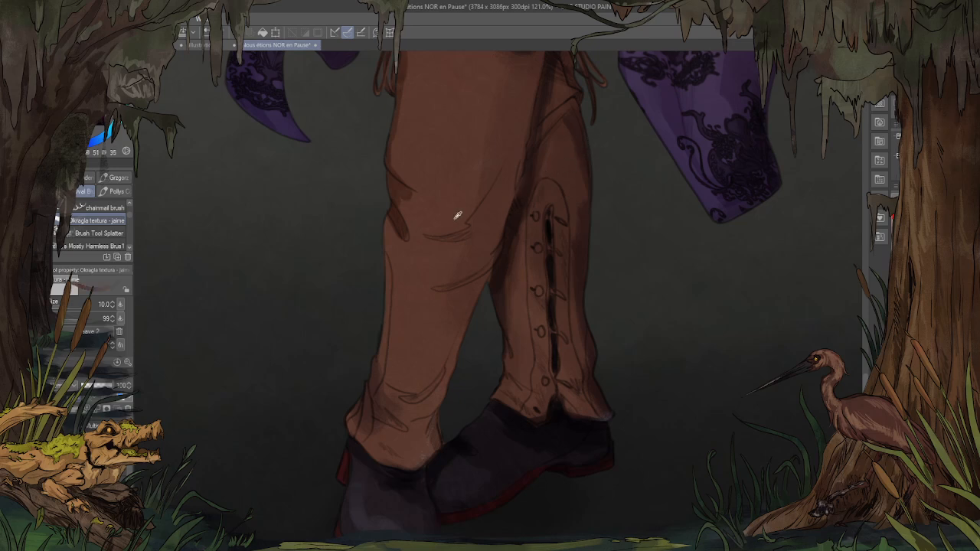
left_click(157, 154, "alt")
mouse_move(446, 219)
left_mouse_down()
mouse_move(417, 232)
mouse_move(428, 313)
mouse_move(416, 357)
mouse_move(409, 328)
mouse_move(423, 350)
left_mouse_up()
left_click(444, 230, "alt")
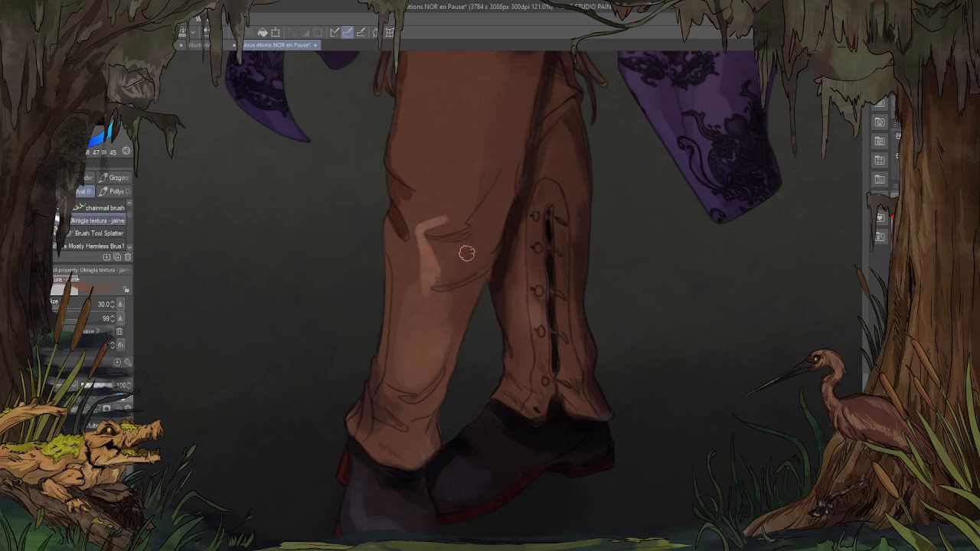
left_click(430, 268, "alt")
mouse_move(429, 268)
left_mouse_down()
mouse_move(398, 245)
mouse_move(440, 245)
mouse_move(430, 266)
mouse_move(445, 272)
mouse_move(463, 252)
left_mouse_up()
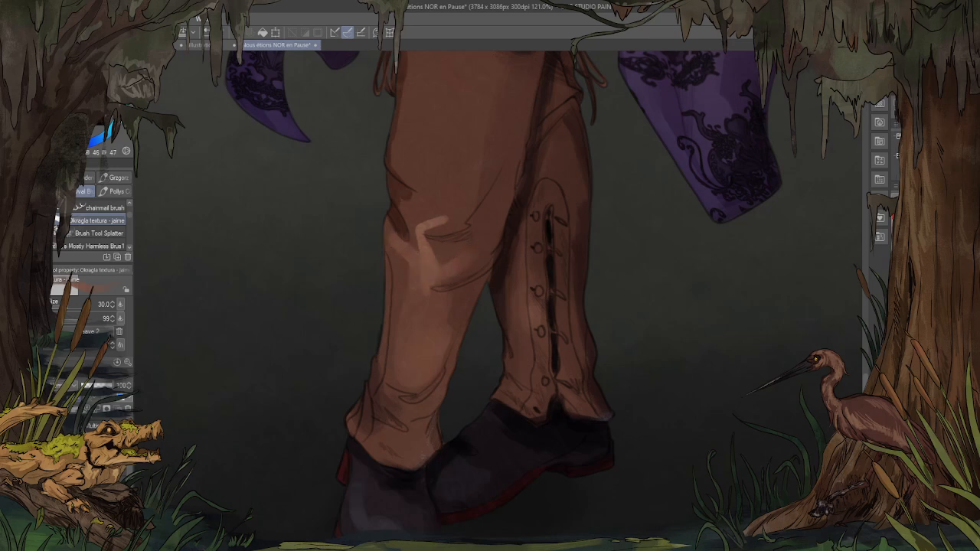
mouse_move(402, 380)
left_mouse_down()
mouse_move(413, 413)
mouse_move(430, 397)
mouse_move(404, 412)
mouse_move(413, 420)
mouse_move(409, 461)
mouse_move(396, 442)
left_mouse_up()
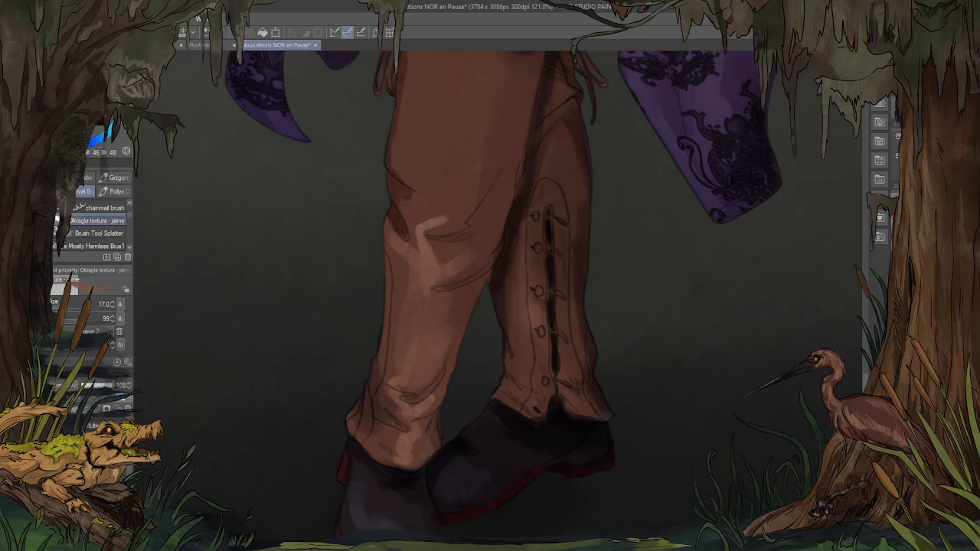
mouse_move(431, 212)
left_mouse_down()
mouse_move(458, 174)
mouse_move(451, 134)
left_mouse_up()
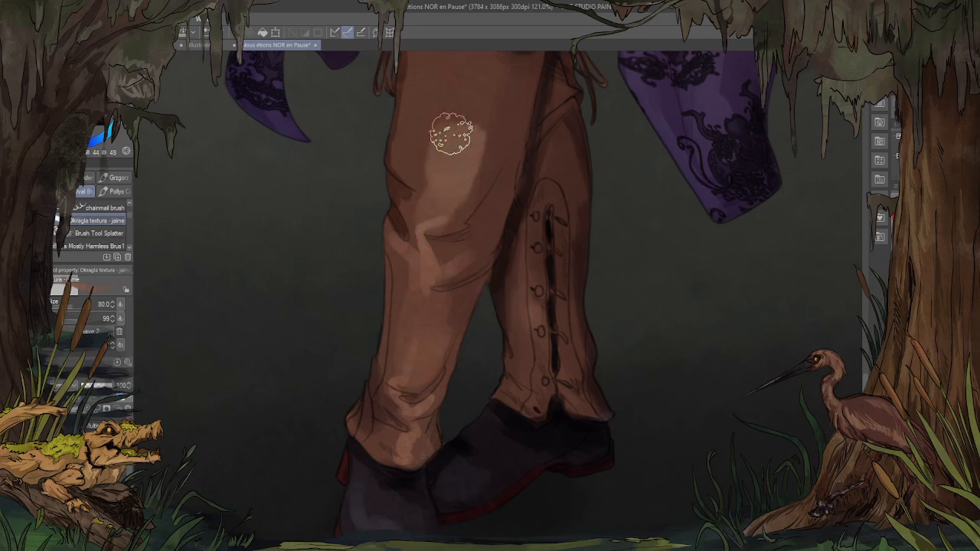
Step: Soften the thigh highlight of the front legging with browns sampled from it, using the size 80 brush
scroll(396, 207, "down", 4)
scroll(460, 369, "up", 2)
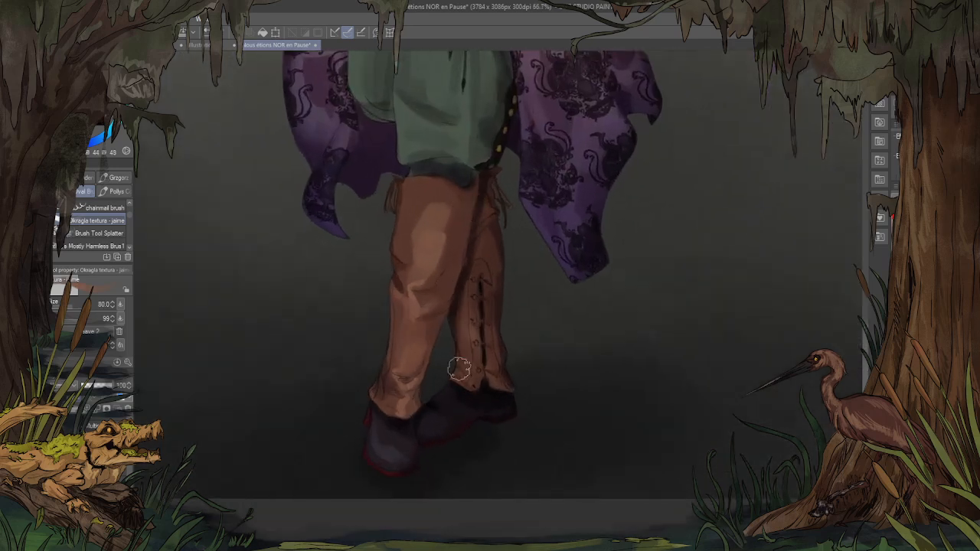
scroll(459, 369, "up", 1)
left_click(464, 126, "alt")
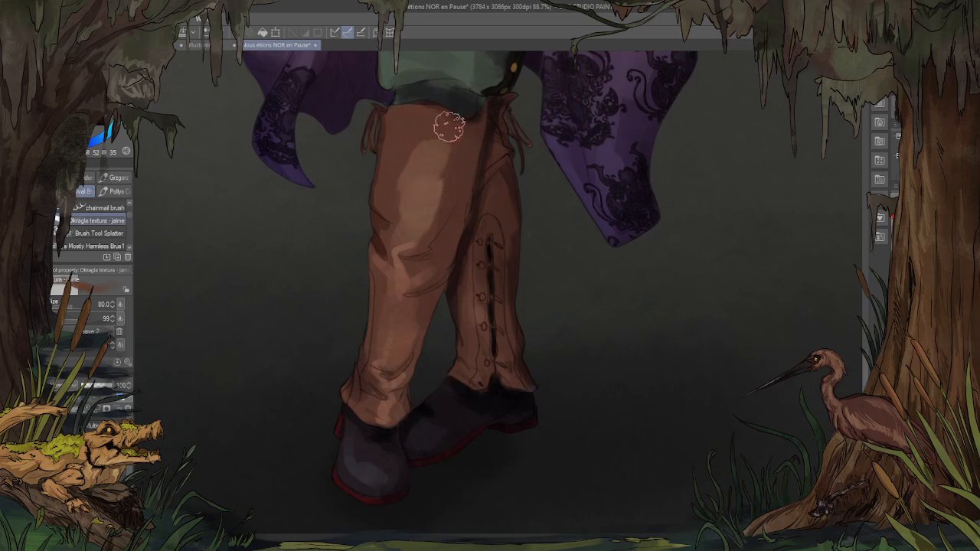
left_click_drag(448, 130, 437, 212)
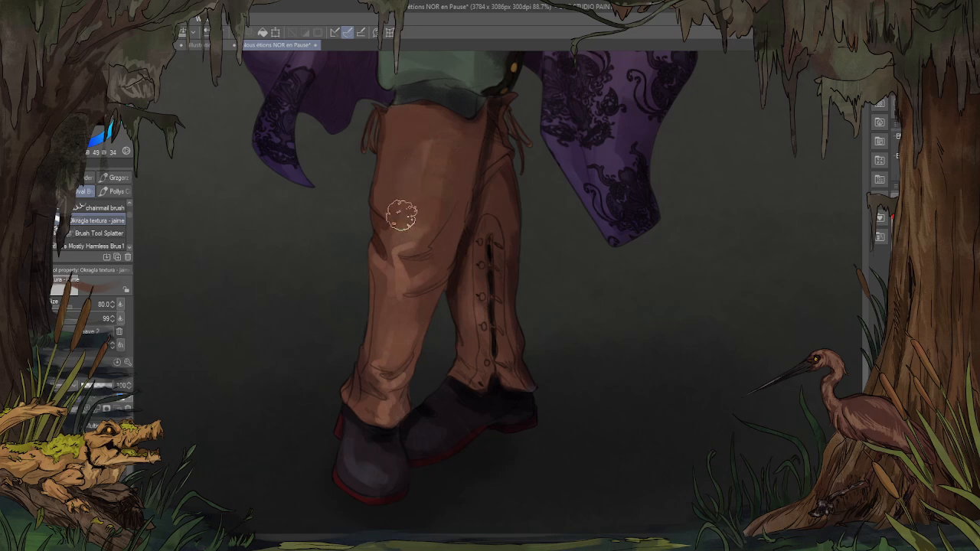
Step: Switch to the Beth brush at size 50 and add leather texture to the front legging with sampled browns
left_click(117, 191)
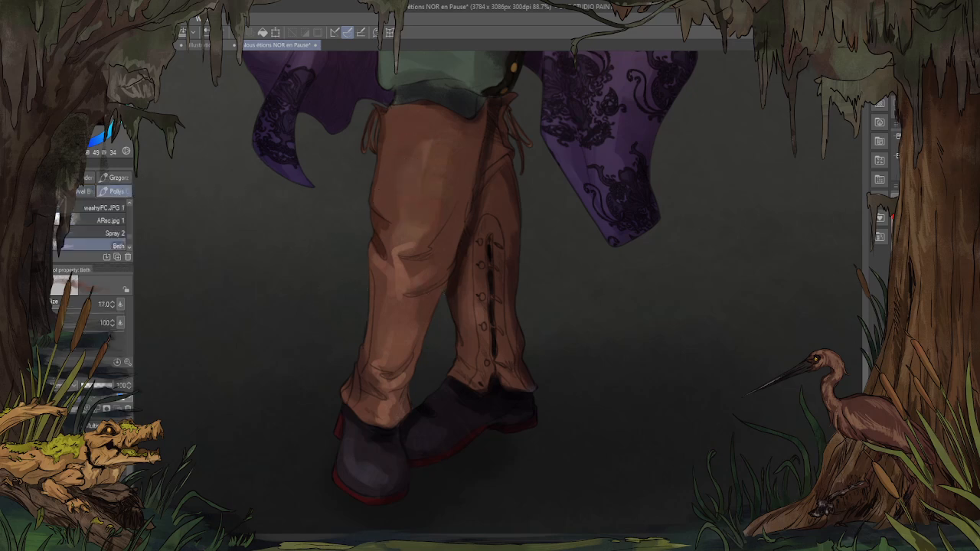
key("]")
key("]")
key("]")
key("]")
key("]")
key("]")
key("]")
key("]")
key("]")
key("[")
key("[")
key("[")
key("[")
mouse_move(424, 238)
left_mouse_down()
mouse_move(435, 229)
mouse_move(398, 189)
mouse_move(449, 111)
left_mouse_up()
left_click(430, 166, "alt")
left_click_drag(426, 148, 392, 161)
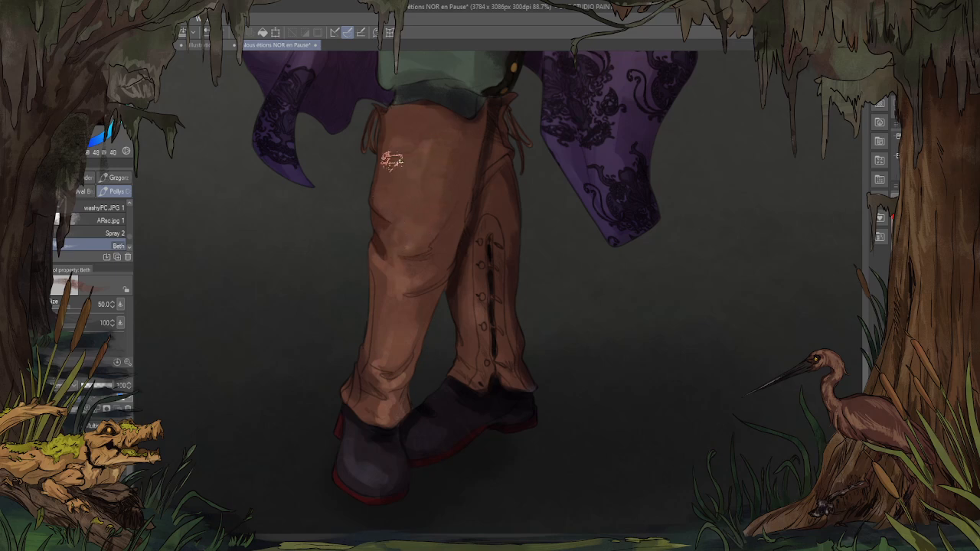
left_click(386, 350, "alt")
left_click(403, 386)
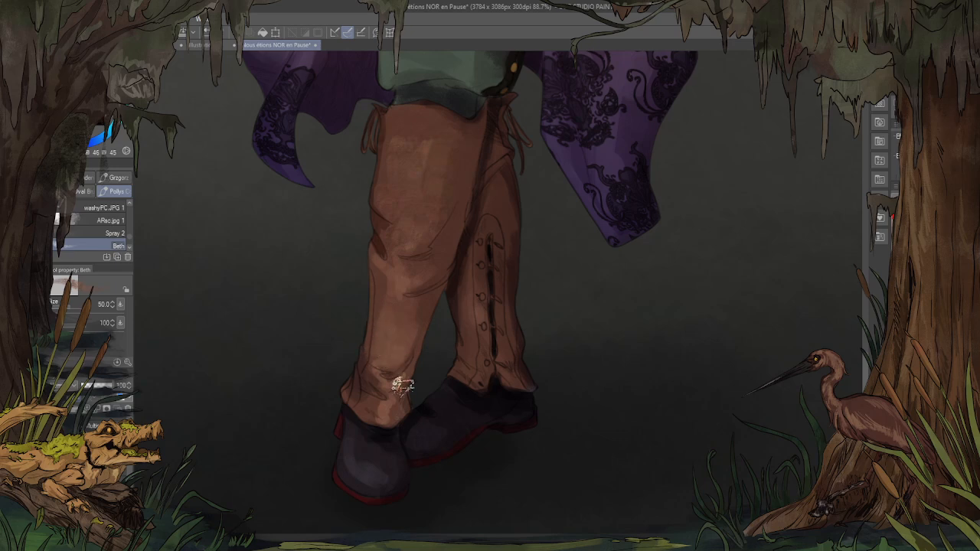
Step: Texture the front legging's shin and knee area with browns sampled from it, using the size 50 Beth brush
left_click(396, 381, "alt")
mouse_move(410, 326)
left_mouse_down()
mouse_move(383, 339)
mouse_move(381, 297)
left_mouse_up()
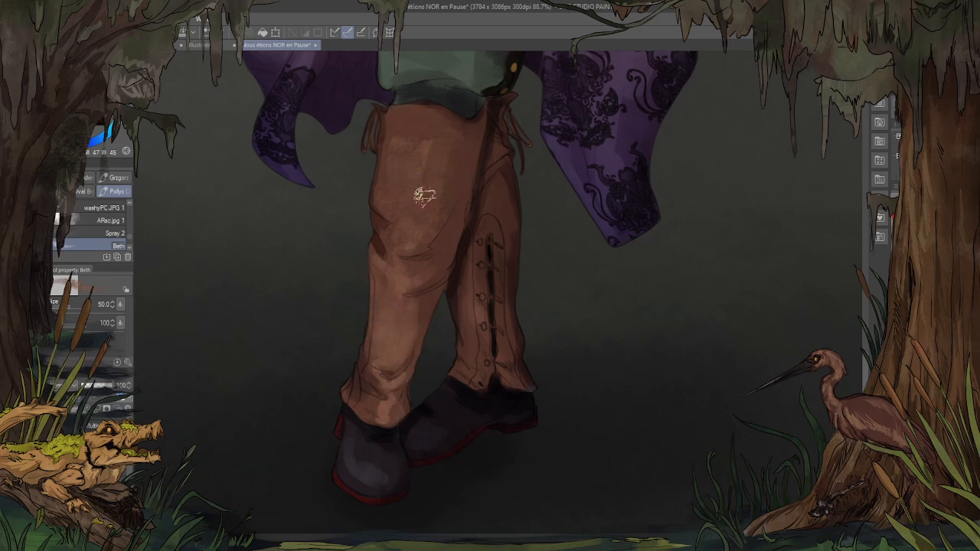
left_click(392, 318, "alt")
Step: Switch to the Triangle Friend brush at size 30 and blend the front legging's thigh and shin with sampled browns
left_click(82, 191)
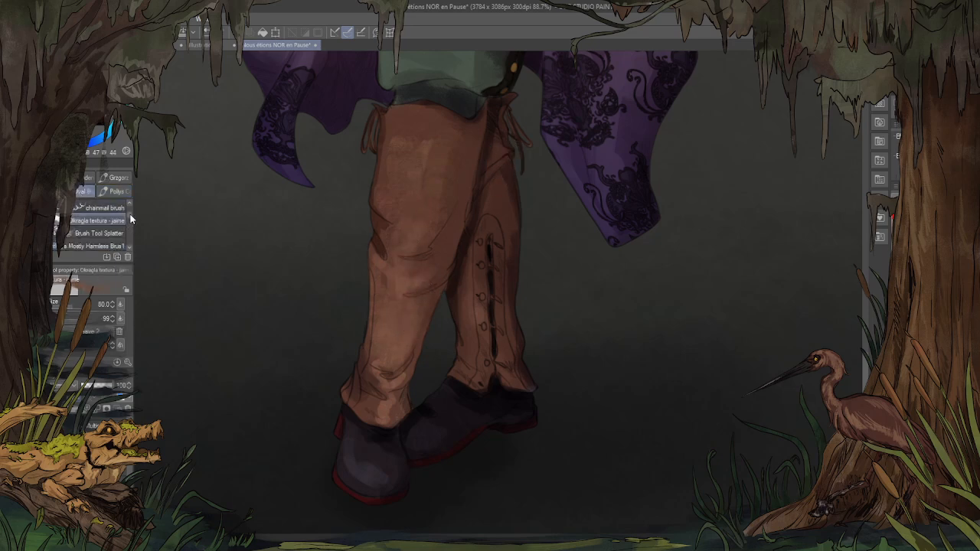
scroll(129, 224, "down", 4)
left_click(122, 218)
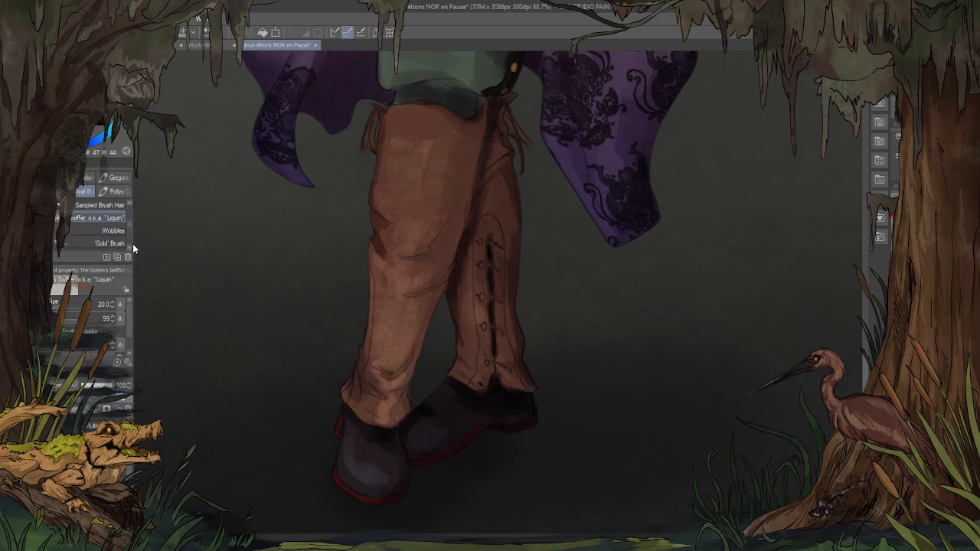
scroll(131, 246, "down", 2)
left_click(121, 230)
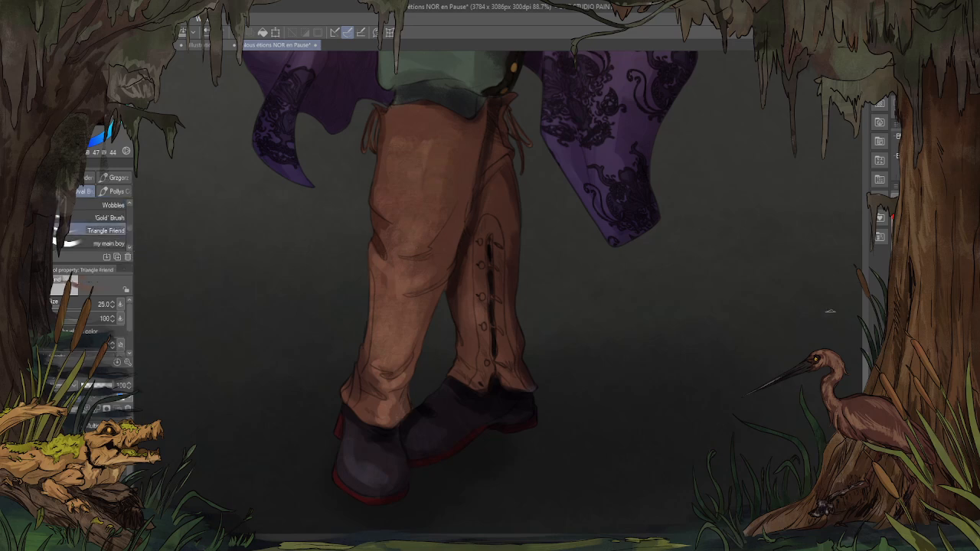
key("]")
key("]")
key("]")
key("]")
key("]")
key("]")
left_click(452, 131, "alt")
mouse_move(420, 120)
left_mouse_down()
mouse_move(421, 185)
mouse_move(400, 211)
left_mouse_up()
left_click(428, 187, "alt")
mouse_move(448, 156)
left_mouse_down()
mouse_move(436, 200)
mouse_move(395, 262)
mouse_move(399, 343)
left_mouse_up()
left_click(398, 279, "alt")
left_click(398, 271, "alt")
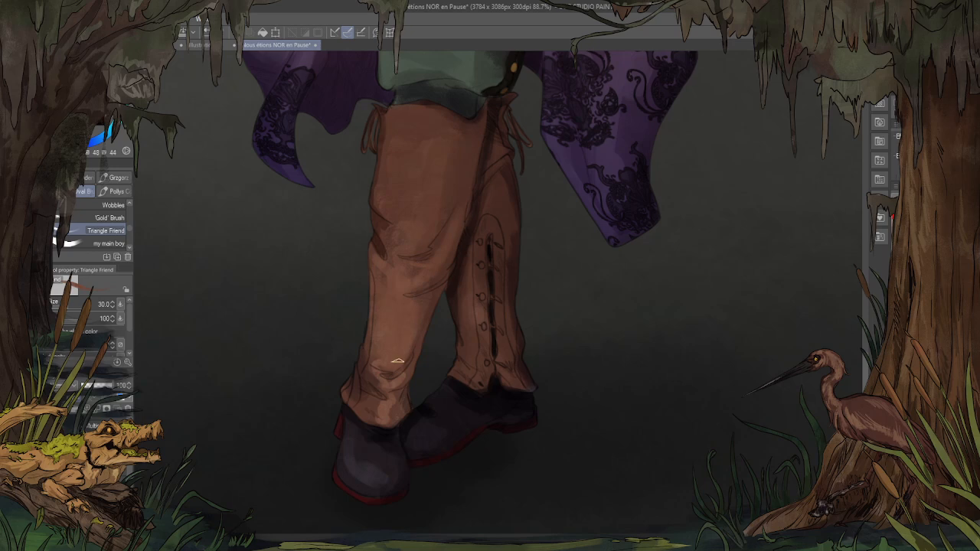
Step: Shade the front legging's ankle folds, knee folds and outer edge with browns sampled from the ankle and knee
left_click(375, 401, "alt")
left_click_drag(357, 392, 354, 401)
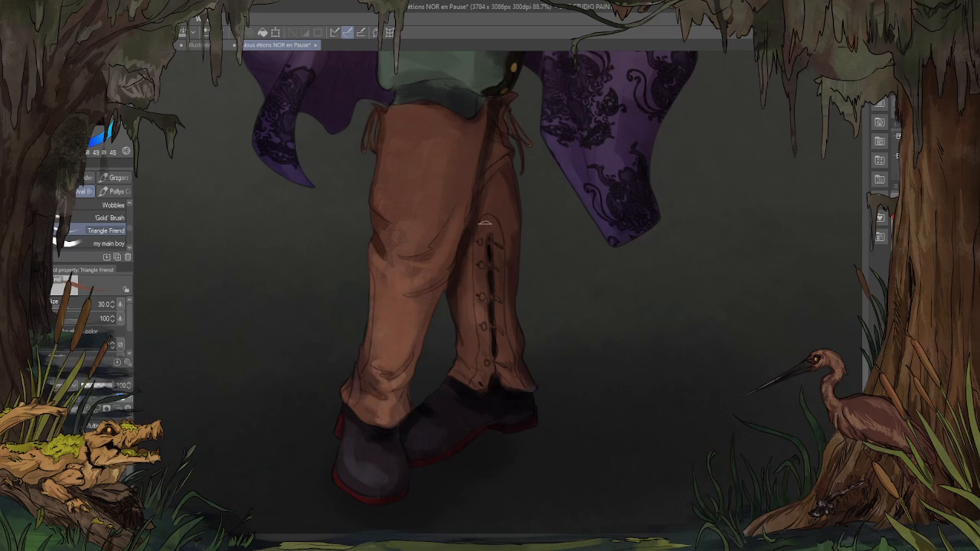
left_click(376, 240, "alt")
left_click_drag(379, 248, 366, 373)
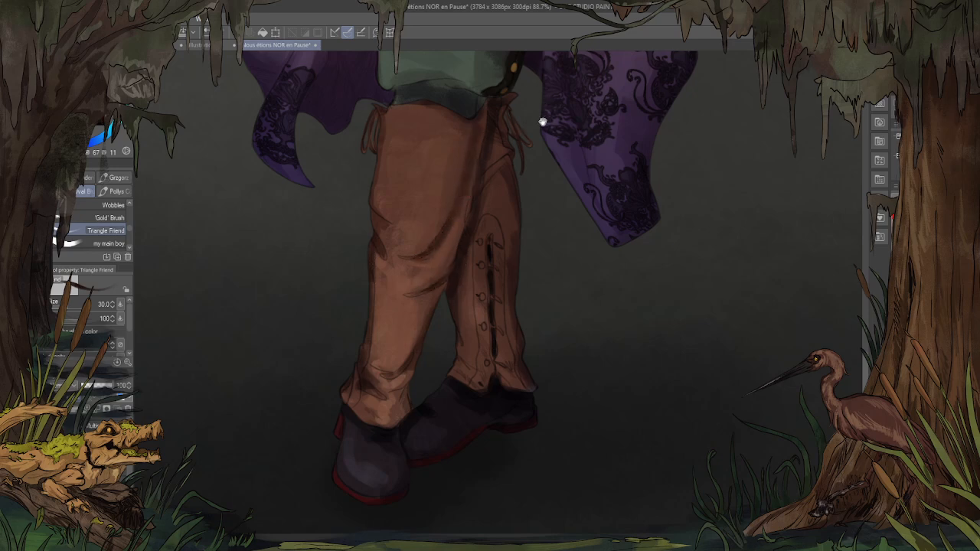
Step: Shade the upper part of the rear legging with sampled browns, using the Triangle Friend brush at sizes 30 and 20
scroll(542, 123, "up", 3)
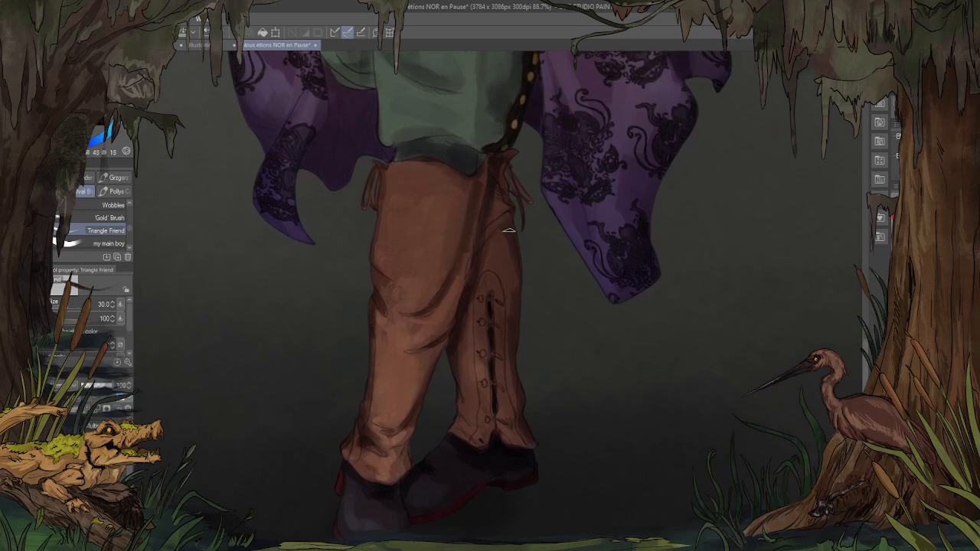
left_click(507, 277, "alt")
left_click_drag(510, 260, 497, 208)
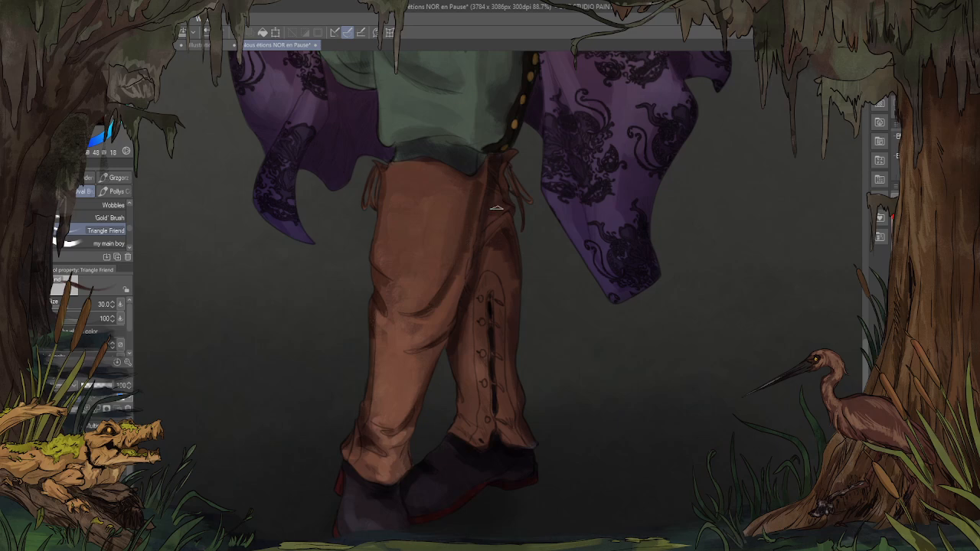
left_click(482, 366, "alt")
left_click(395, 292, "alt")
scroll(614, 353, "up", 2)
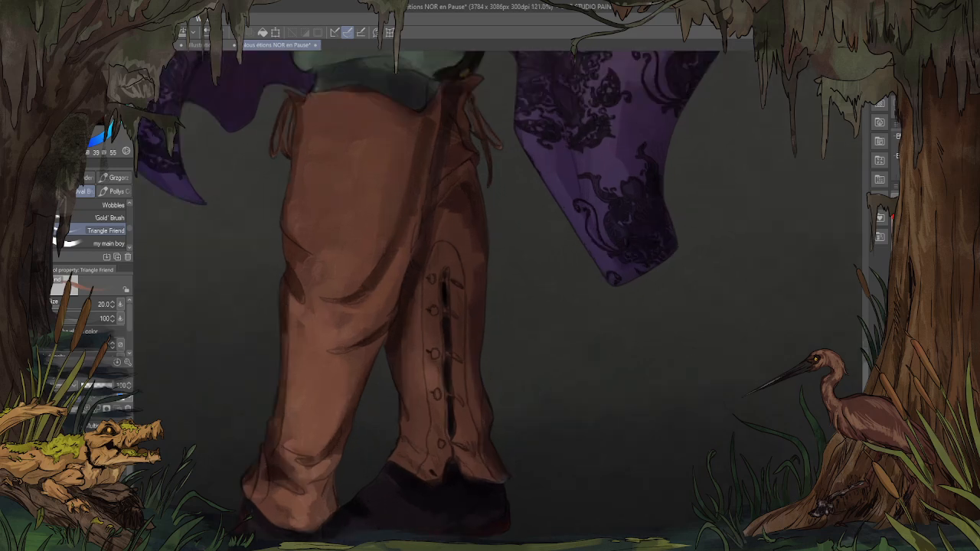
Step: Switch to the Mostly Harmless brush at size 8 and paint the five buttons on the rear legging a light tan
left_click(105, 191)
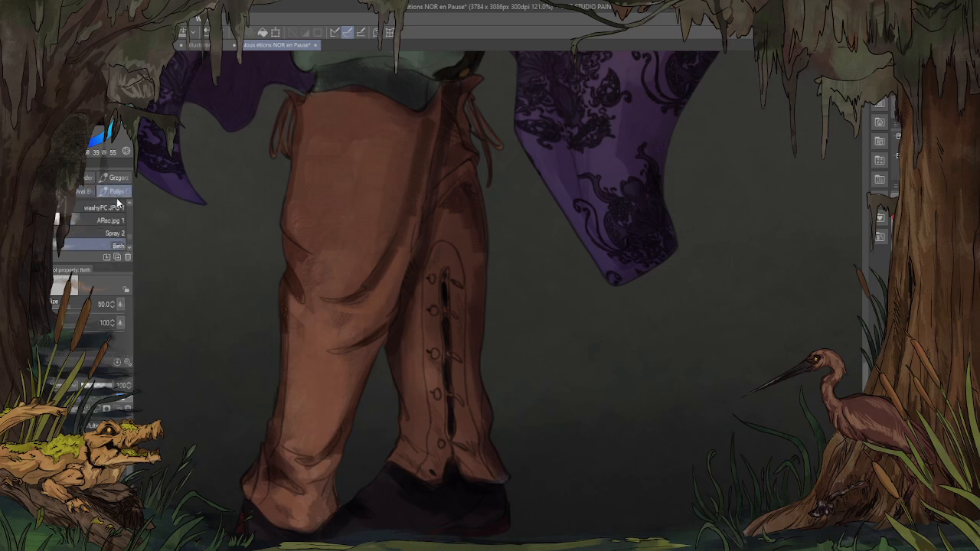
left_click(88, 192)
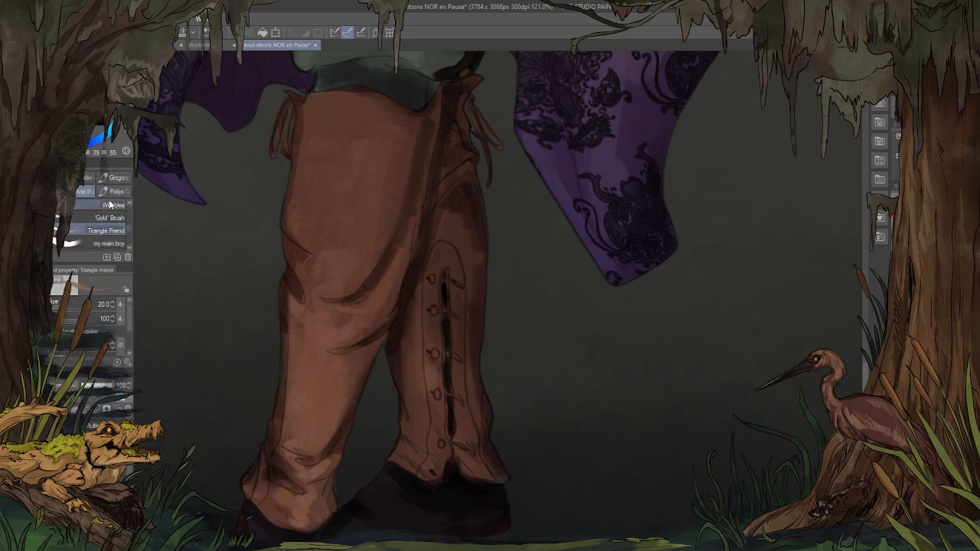
left_click_drag(130, 230, 130, 222)
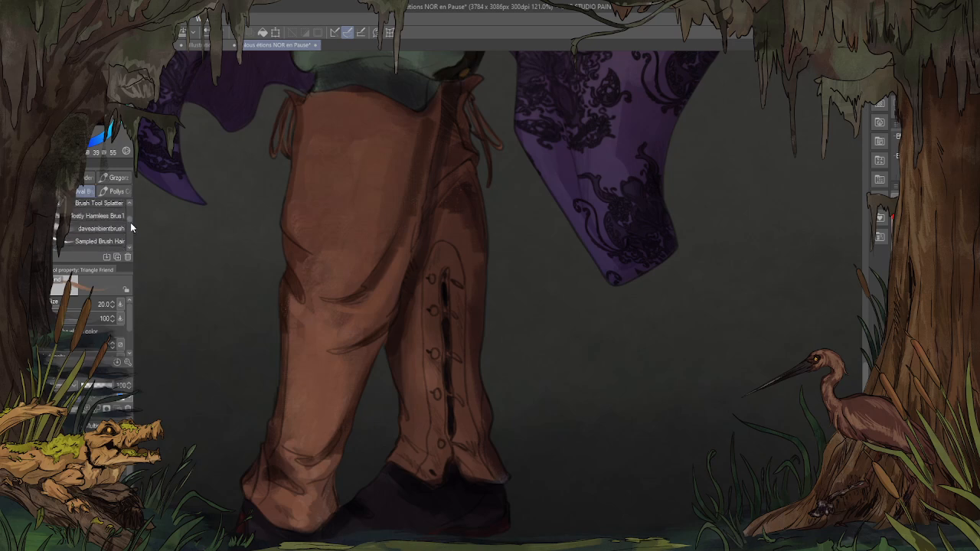
left_click(117, 216)
key("ctrl+minus")
key("ctrl+minus")
key("ctrl+minus")
key("ctrl+minus")
key("ctrl+minus")
key("ctrl+minus")
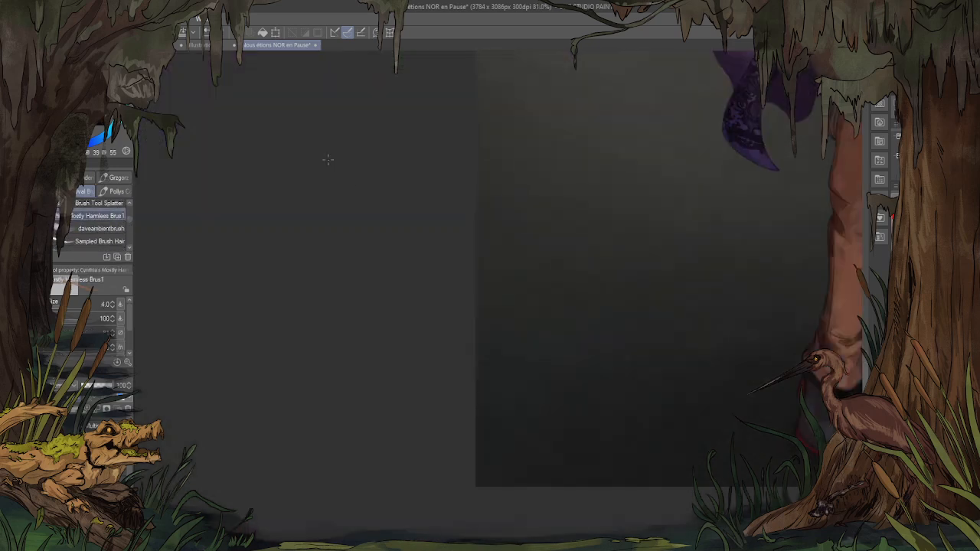
scroll(771, 251, "up", 8)
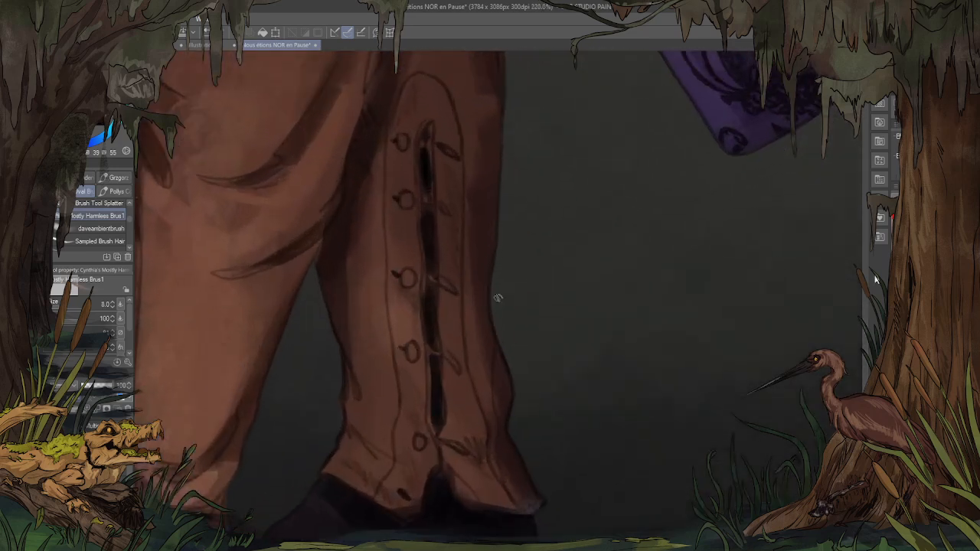
left_click(409, 280)
left_click(412, 352)
left_click(420, 442)
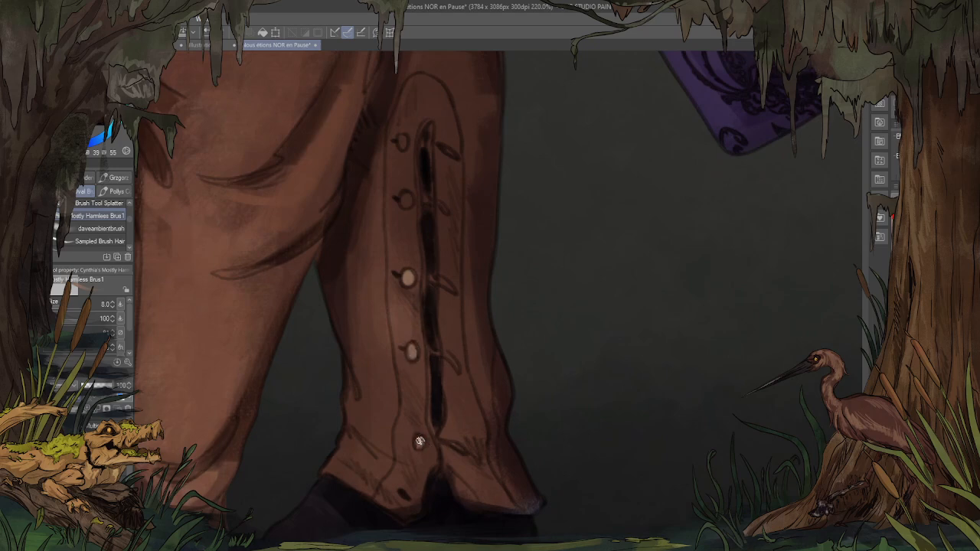
left_click(404, 199)
left_click(402, 142)
Step: Paint light highlights on the rear legging's button loops and clean up the gap between them with near-black
left_click_drag(439, 147, 458, 156)
left_click_drag(440, 207, 430, 198)
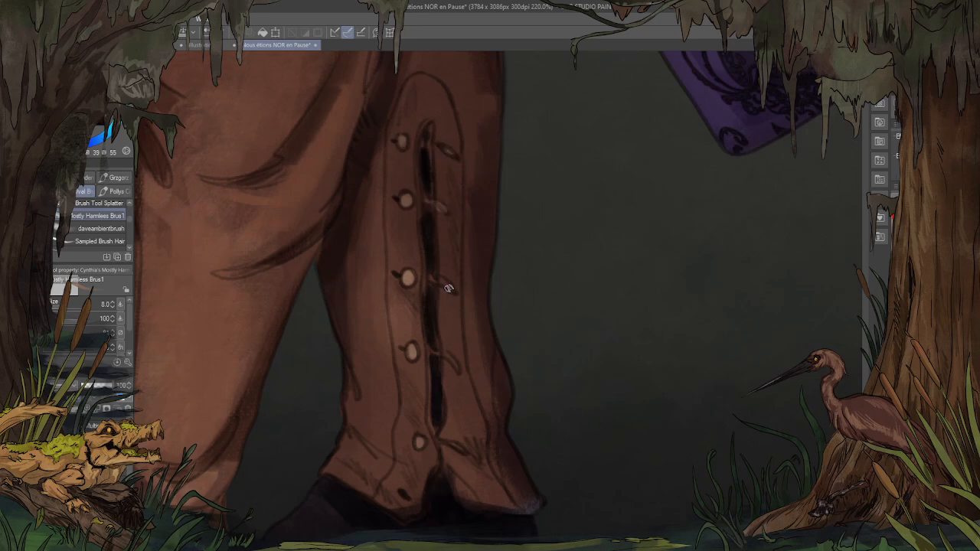
left_click_drag(448, 288, 426, 278)
left_click_drag(452, 365, 433, 352)
left_click_drag(424, 158, 423, 207)
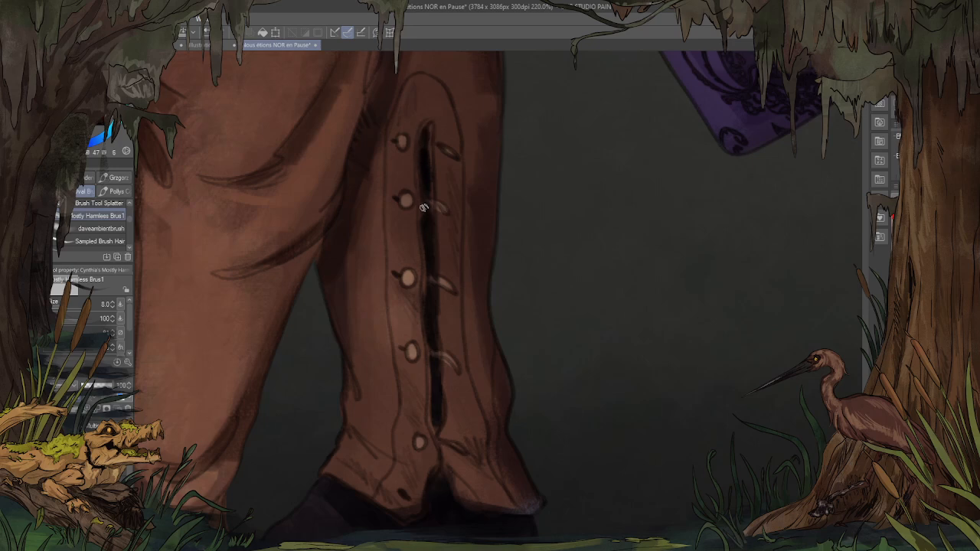
Step: Trace a light brown highlight along the outer seam around the rear legging's buttoned panel, using brush size 6
left_click(411, 264, "alt")
mouse_move(411, 79)
left_mouse_down()
mouse_move(389, 133)
mouse_move(389, 183)
mouse_move(386, 145)
mouse_move(401, 415)
mouse_move(390, 484)
left_mouse_up()
left_click_drag(425, 79, 442, 90)
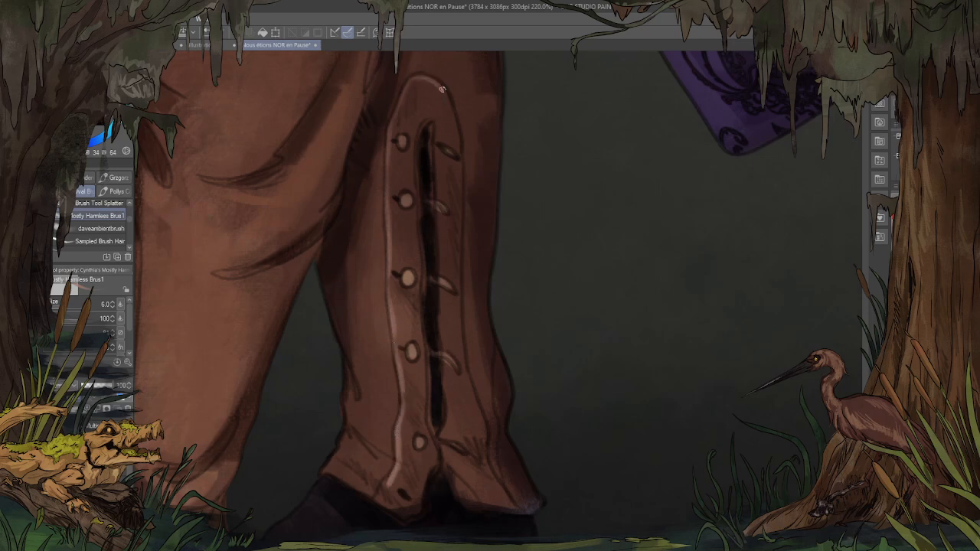
mouse_move(458, 175)
left_mouse_down()
mouse_move(459, 311)
mouse_move(471, 384)
mouse_move(461, 351)
mouse_move(499, 494)
left_mouse_up()
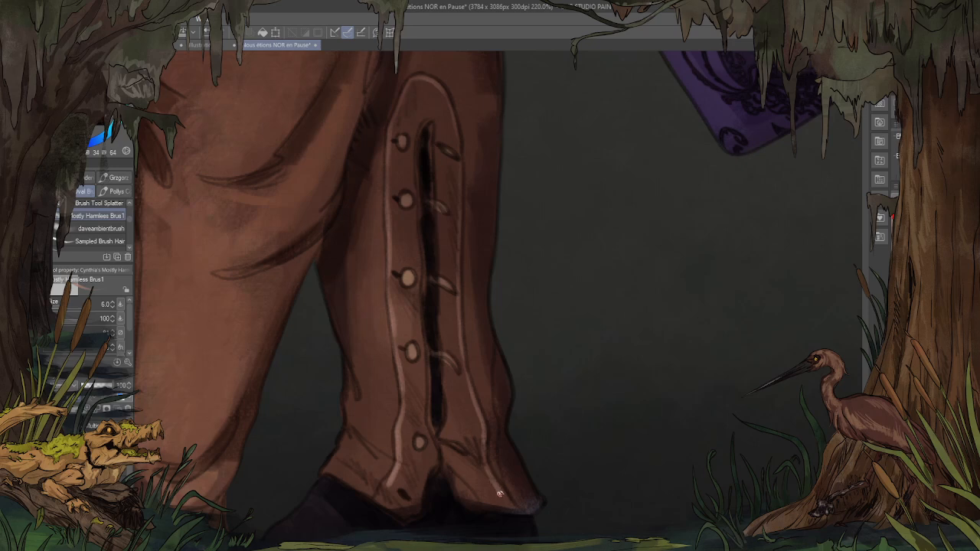
Step: Trace light brown highlights along both edges of the rear legging's dark central gap with the size 6 brush
left_click_drag(412, 209, 417, 270)
left_click_drag(412, 203, 417, 126)
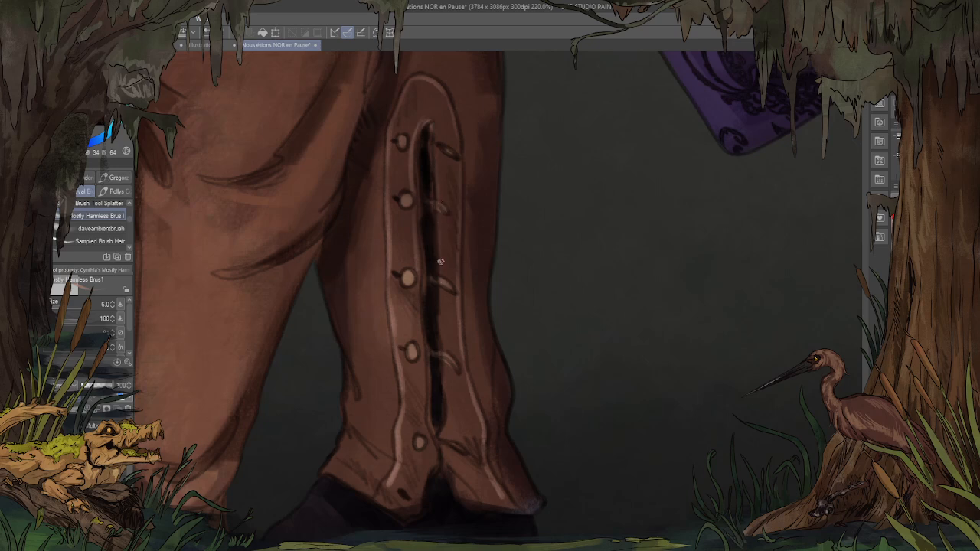
left_click_drag(442, 297, 443, 434)
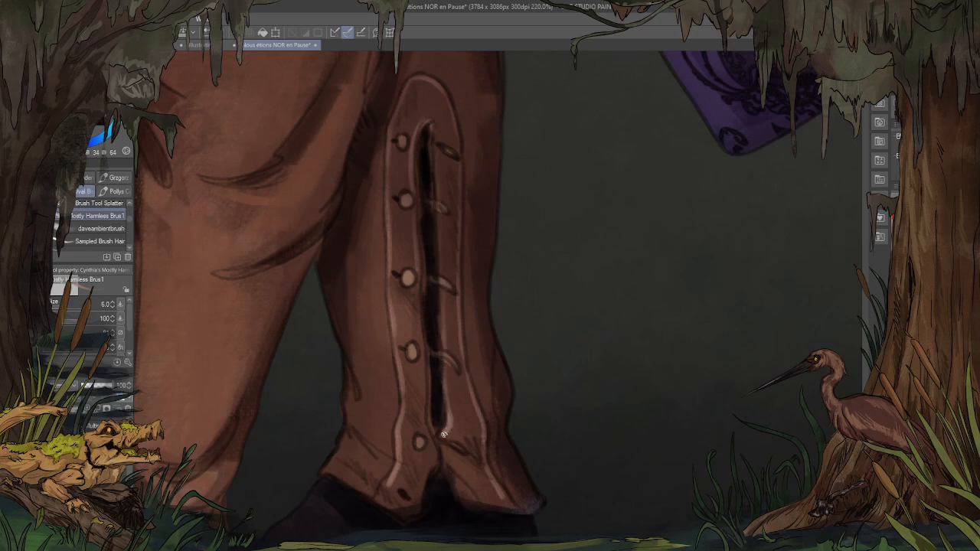
left_click_drag(415, 297, 433, 465)
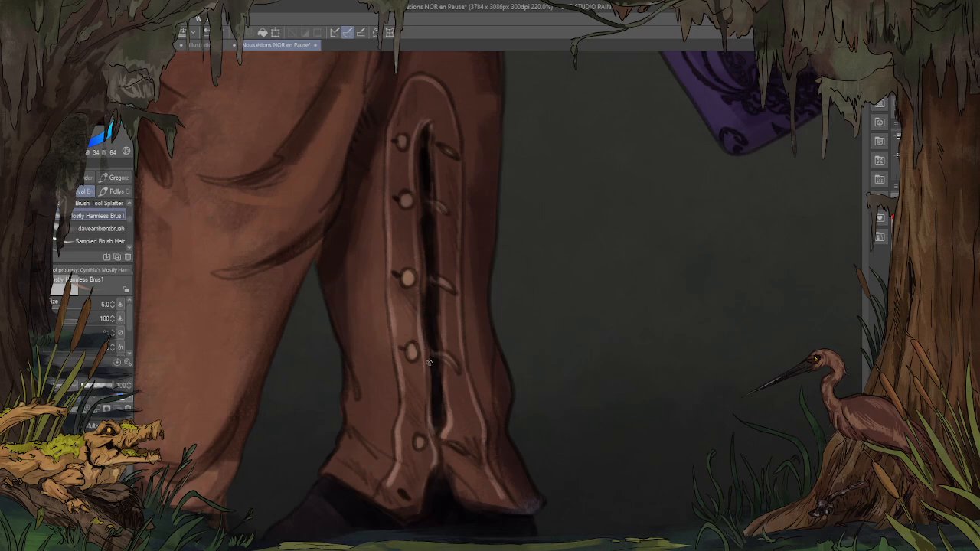
left_click_drag(417, 133, 435, 125)
scroll(411, 212, "down", 5)
scroll(405, 213, "up", 2)
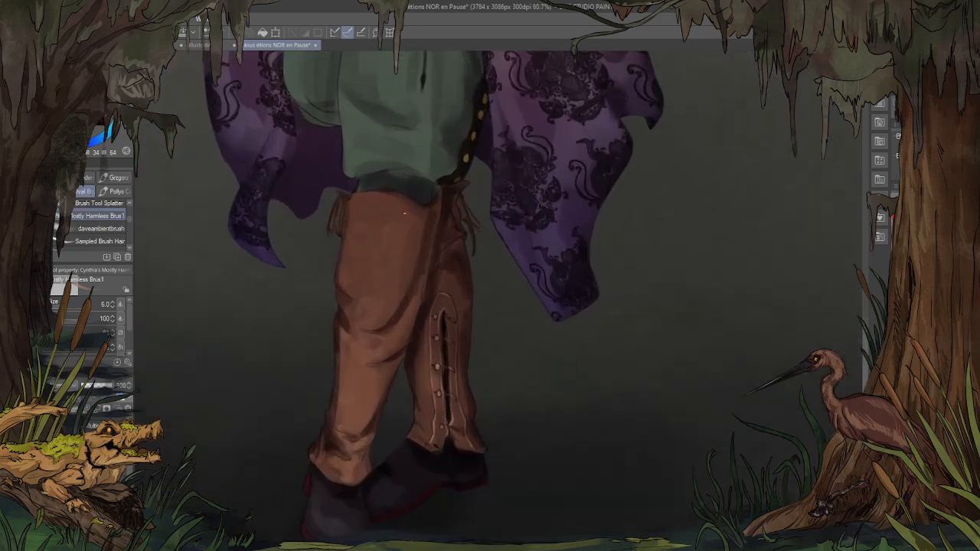
Step: Enlarge the brush to size 25 and highlight the hanging laces at the top of both leggings
scroll(404, 213, "up", 3)
key("bracketright")
key("bracketright")
key("bracketright")
key("bracketright")
key("bracketright")
key("bracketright")
key("bracketright")
key("bracketright")
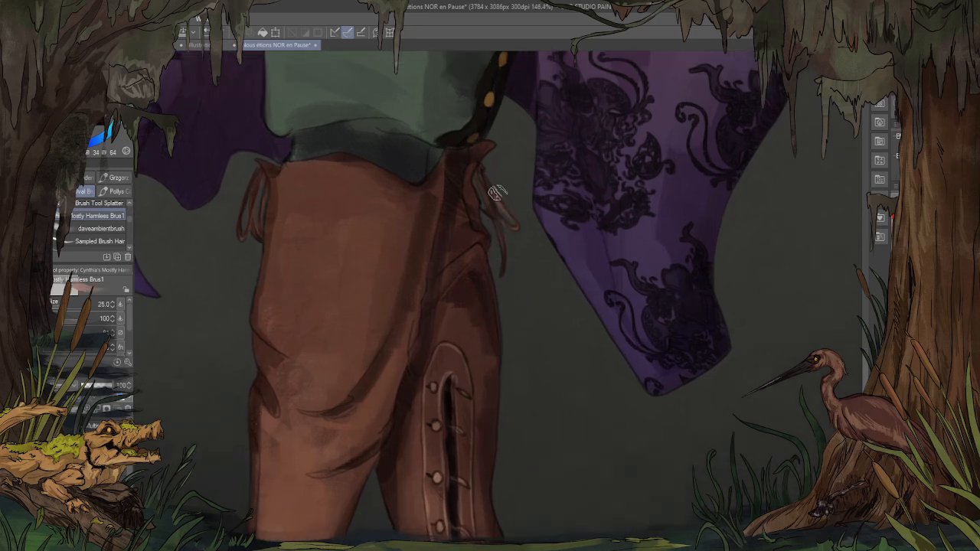
mouse_move(254, 181)
left_mouse_down()
mouse_move(255, 232)
mouse_move(264, 159)
mouse_move(254, 239)
mouse_move(263, 178)
left_mouse_up()
left_click(261, 275, "alt")
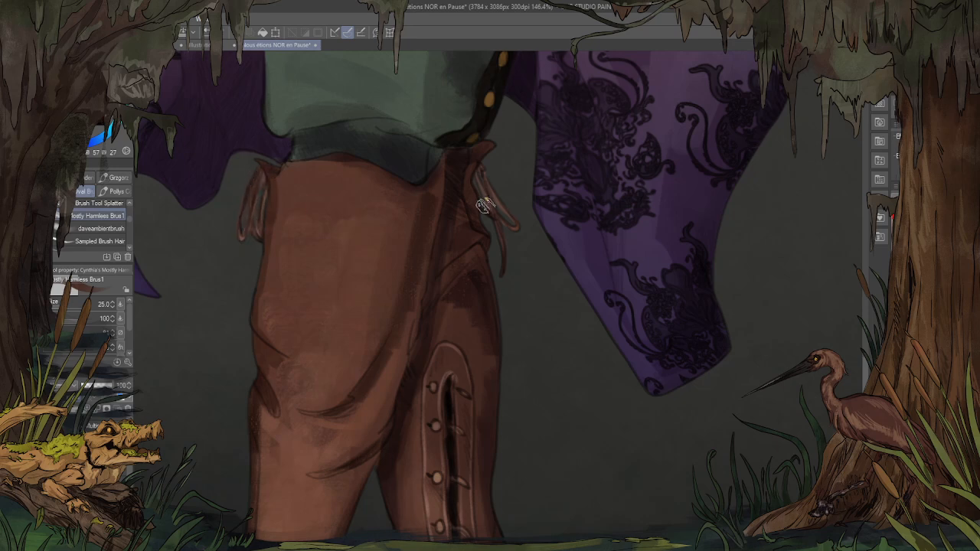
scroll(485, 350, "down", 5)
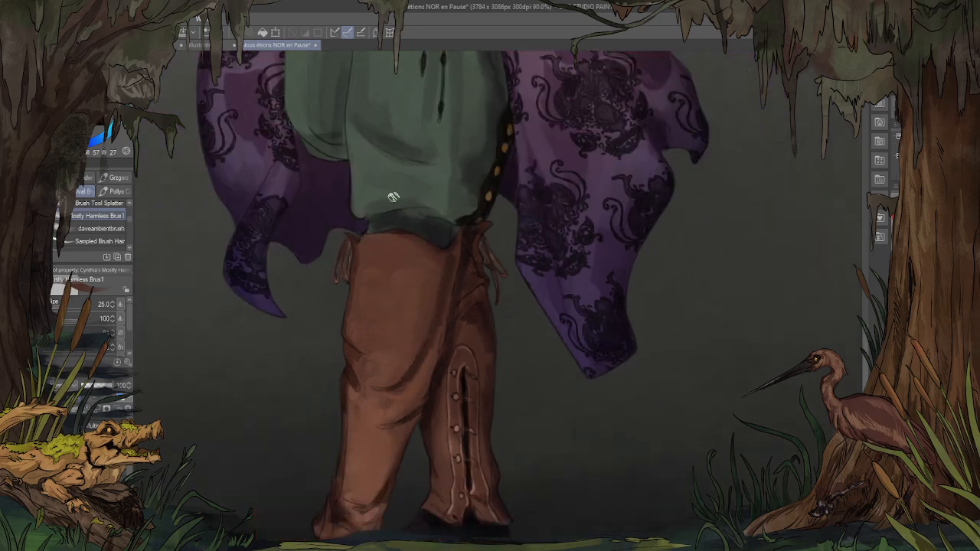
Step: Switch to the "Liquin" brush at size 120 and brighten the front legging's thigh with a soft brown texture
scroll(393, 309, "up", 3)
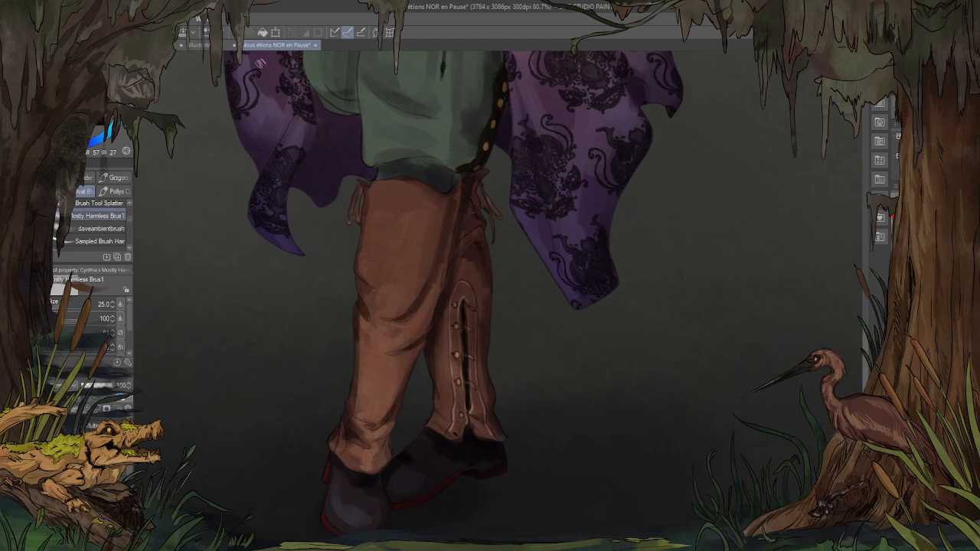
scroll(132, 222, "down", 2)
left_click(123, 215)
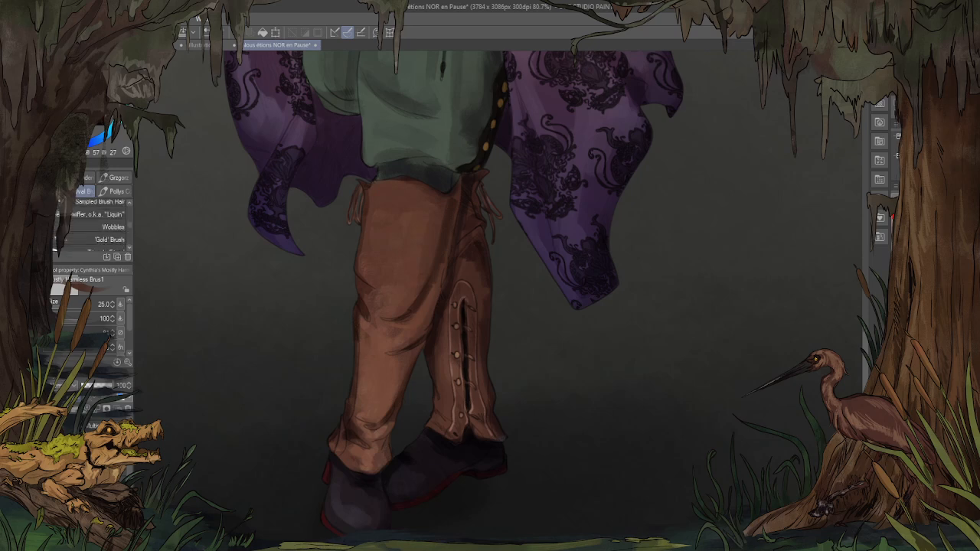
key("bracketright")
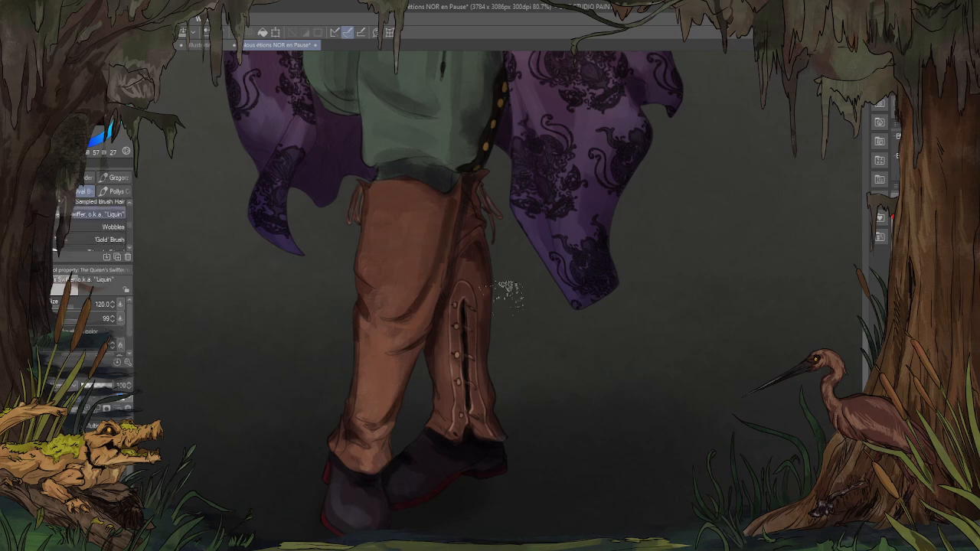
left_click_drag(411, 280, 418, 226)
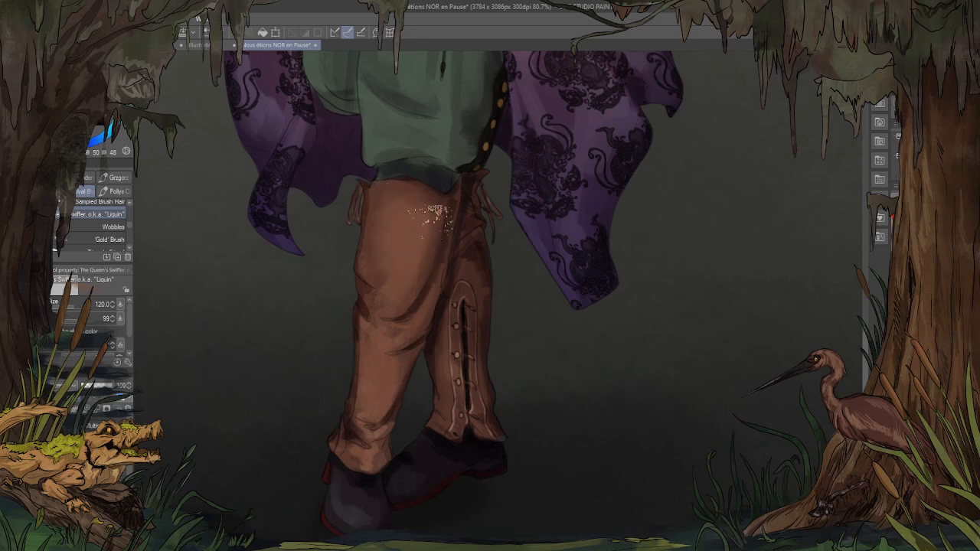
scroll(410, 398, "down", 6)
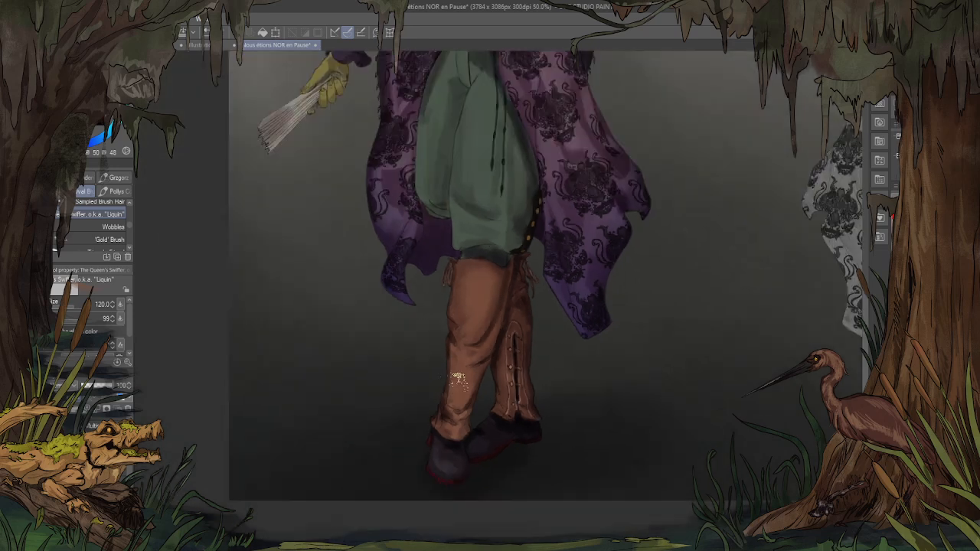
scroll(458, 184, "up", 2)
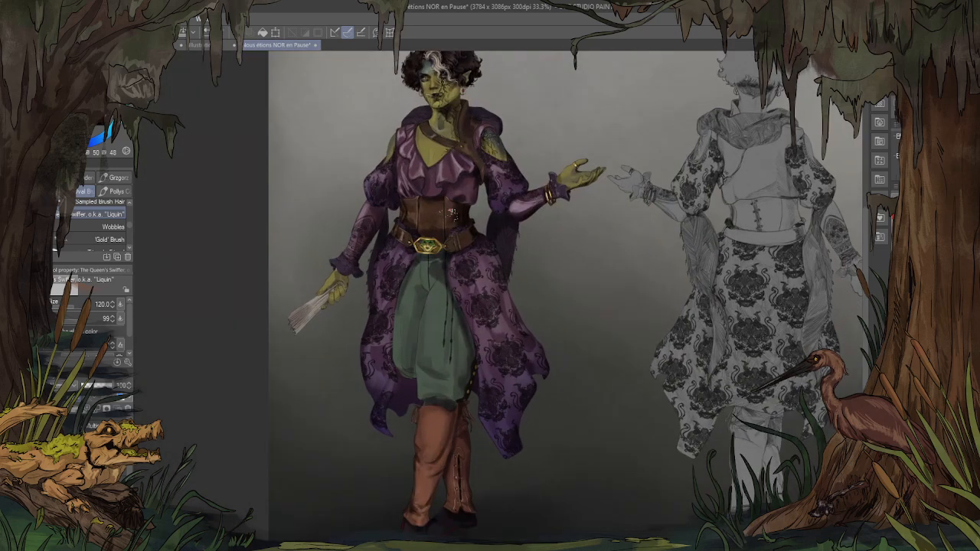
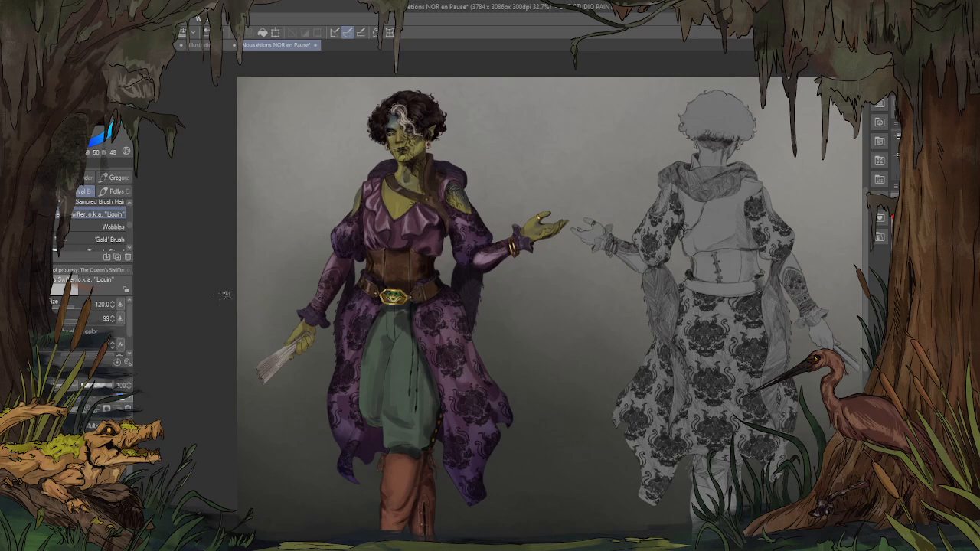
scroll(431, 340, "up", 1)
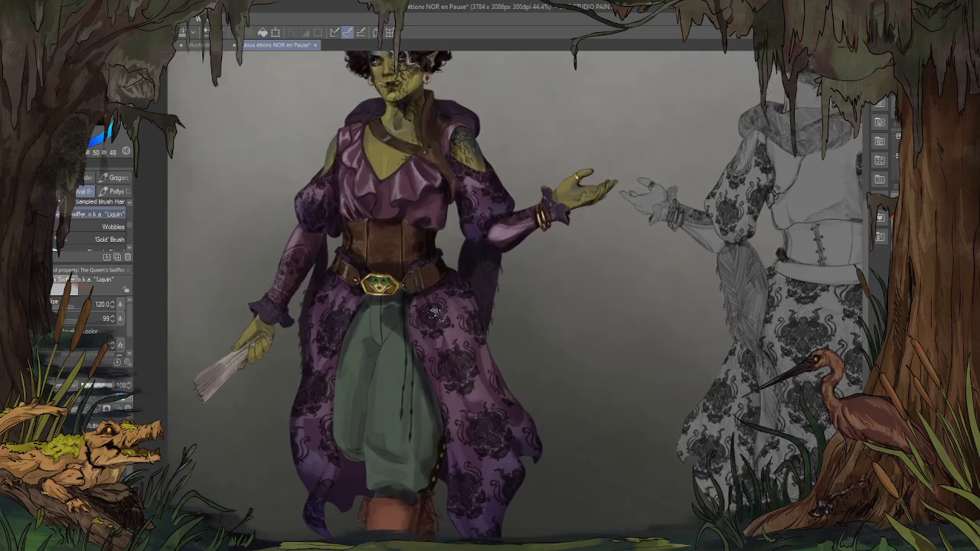
Step: Reduce the "Liquin" brush to size 60 and rework the shadow on the green trousers just below the belt buckle
scroll(395, 402, "up", 3)
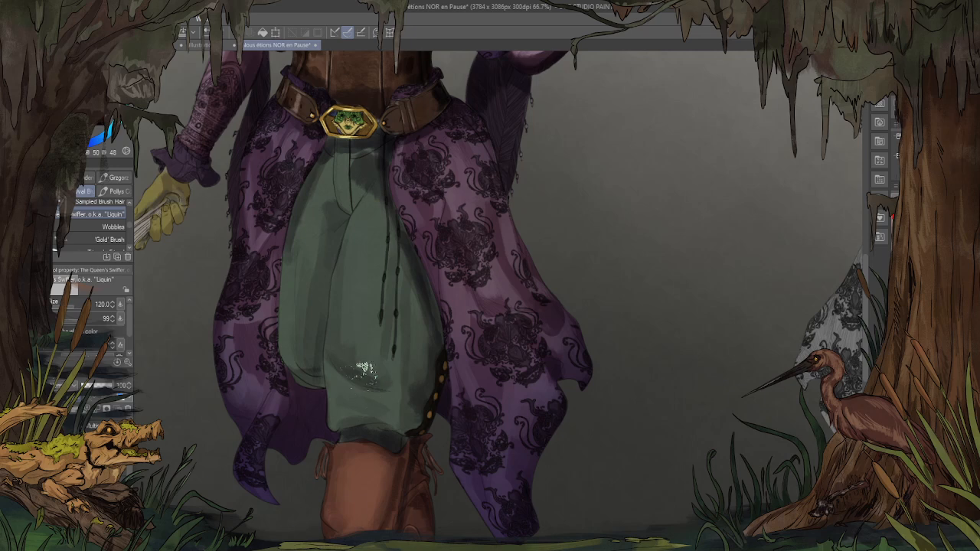
left_click_drag(376, 213, 384, 260)
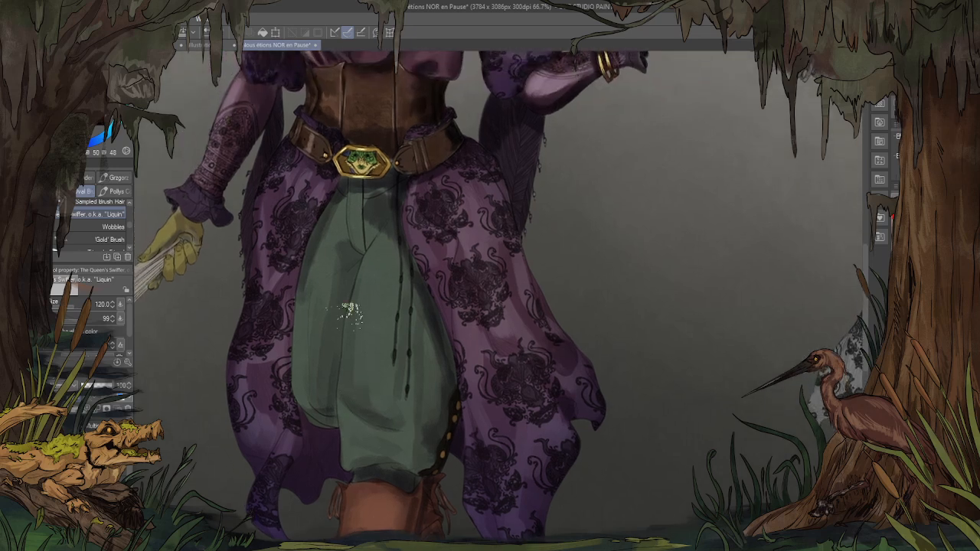
scroll(350, 314, "down", 3)
scroll(336, 210, "down", 1)
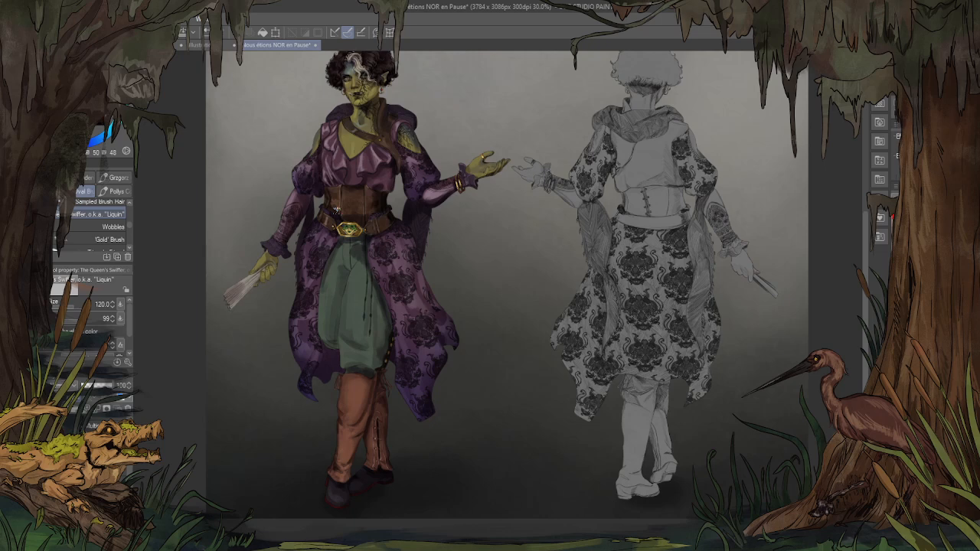
scroll(333, 239, "up", 2)
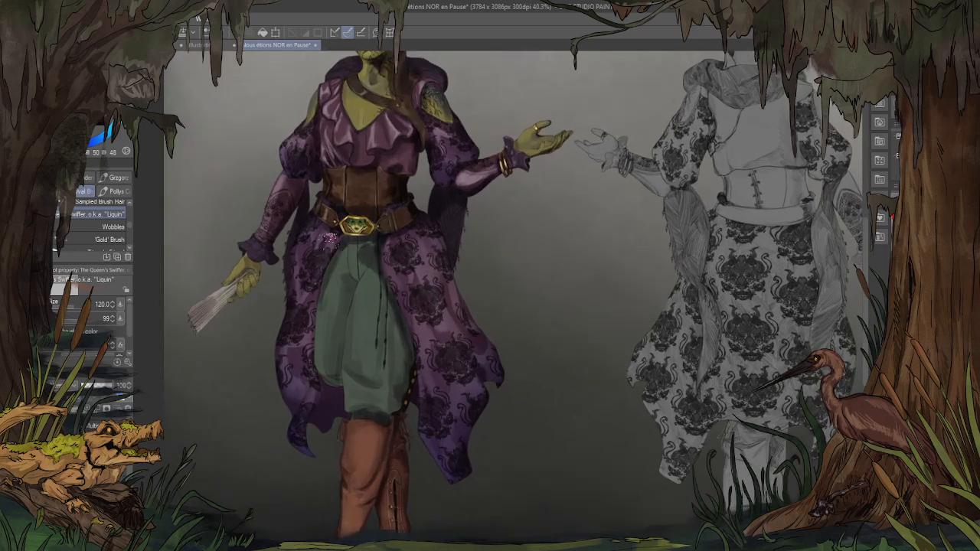
scroll(332, 239, "up", 5)
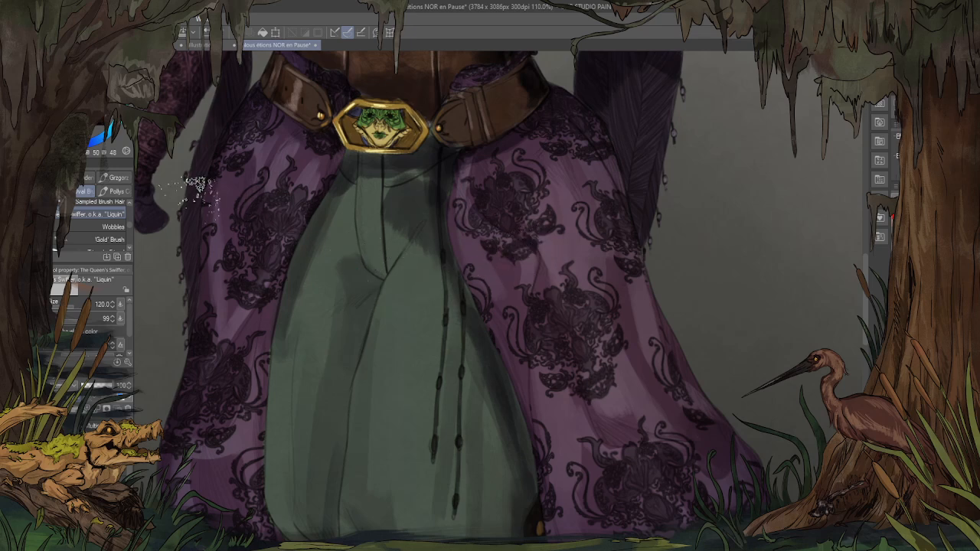
left_click_drag(476, 159, 582, 269)
scroll(479, 295, "down", 3)
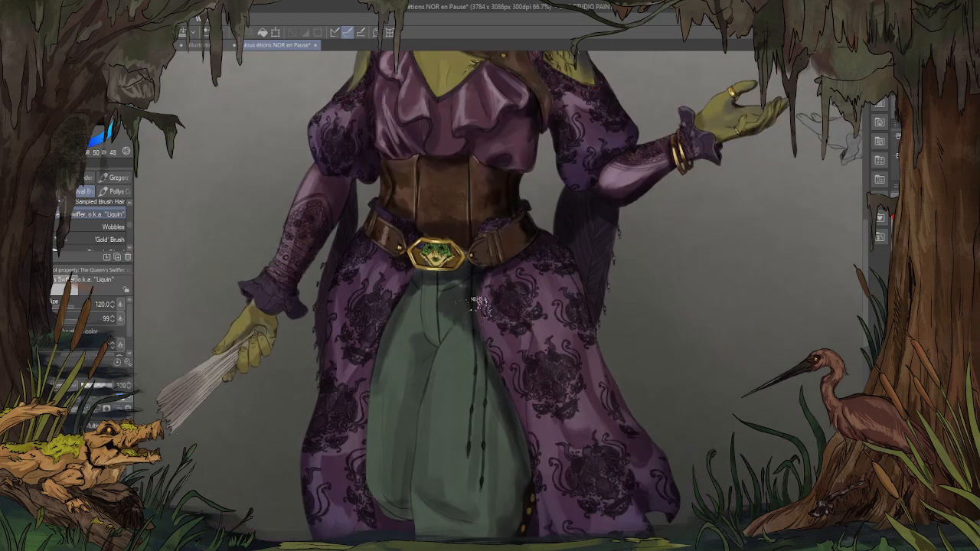
scroll(467, 387, "up", 4)
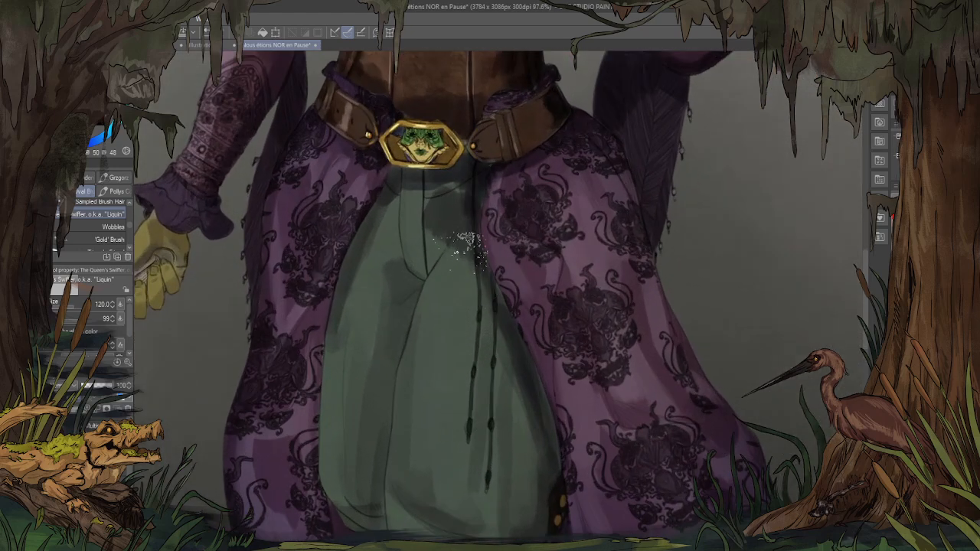
key("bracketleft")
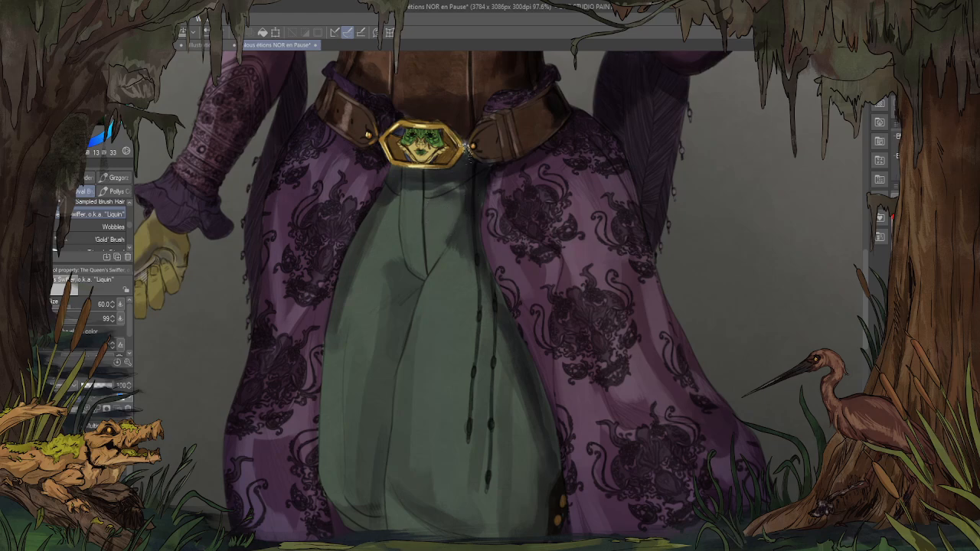
left_click_drag(488, 143, 467, 228)
Step: Examine the shading of the trousers and outfit both close up and against the whole figure
scroll(467, 229, "up", 5)
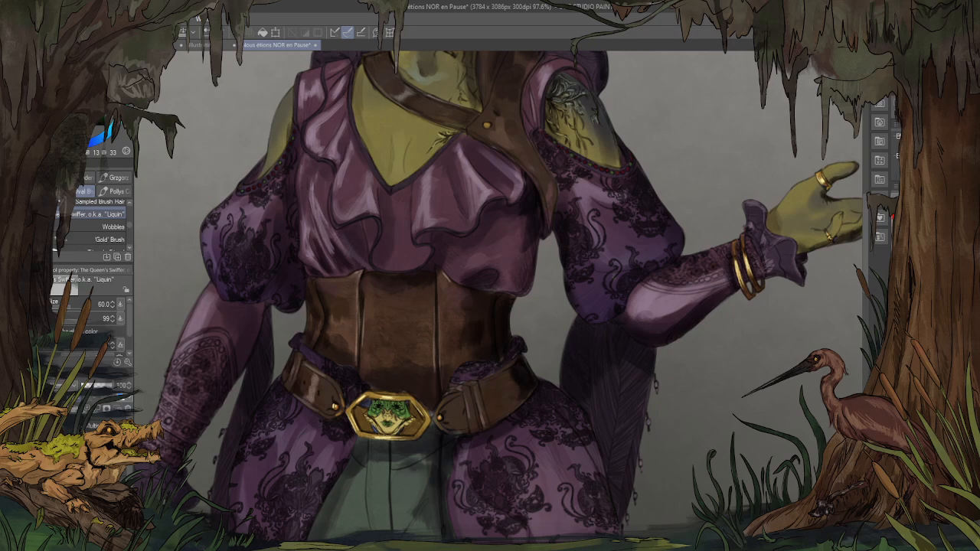
scroll(344, 264, "down", 4)
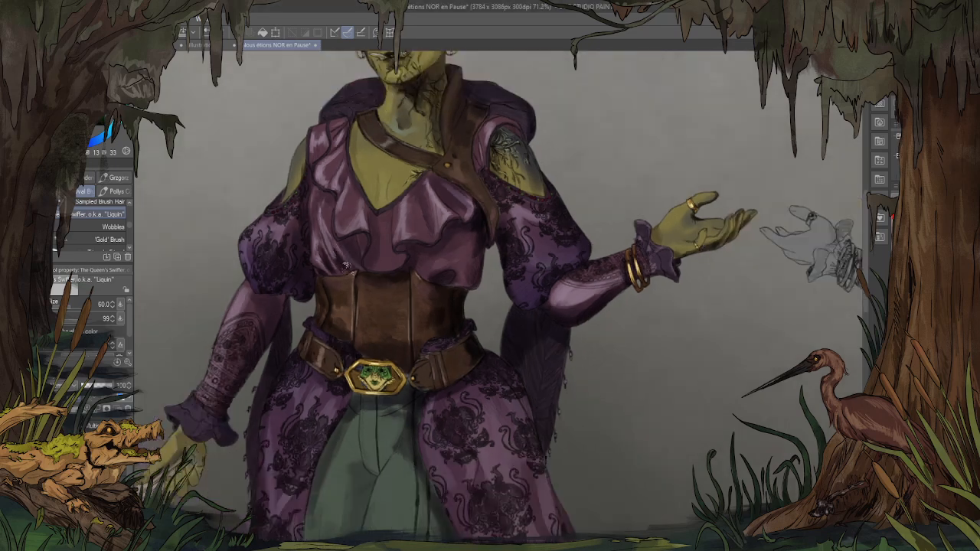
scroll(380, 283, "down", 2)
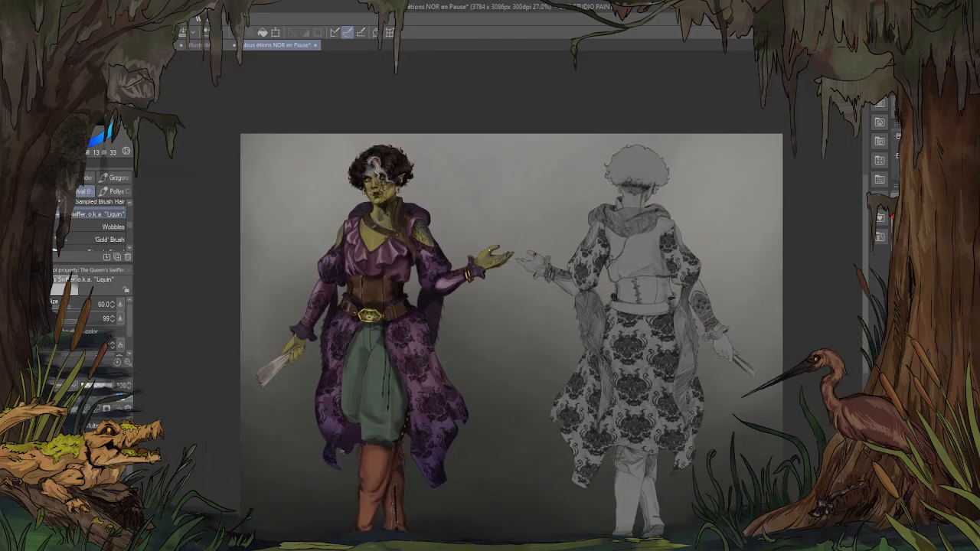
scroll(414, 366, "up", 4)
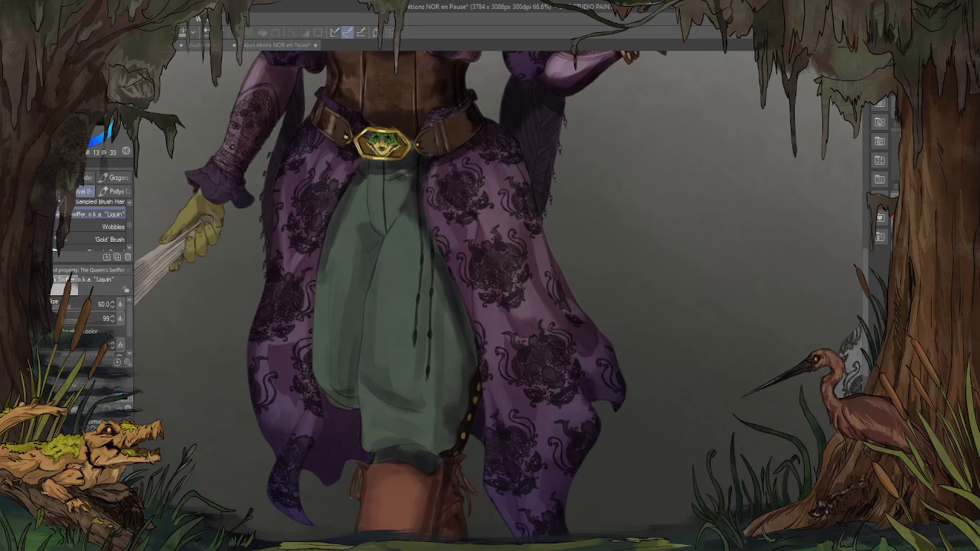
scroll(283, 373, "down", 3)
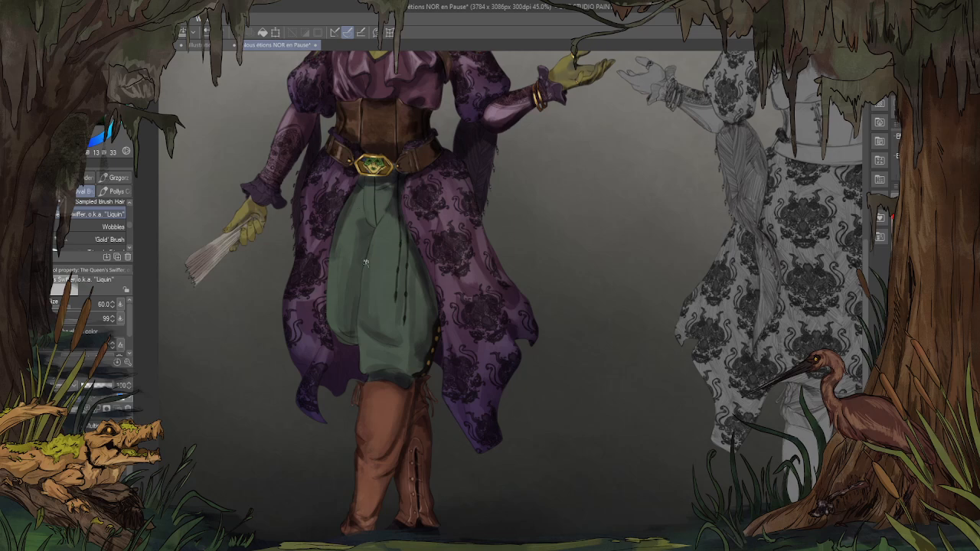
scroll(366, 264, "up", 4)
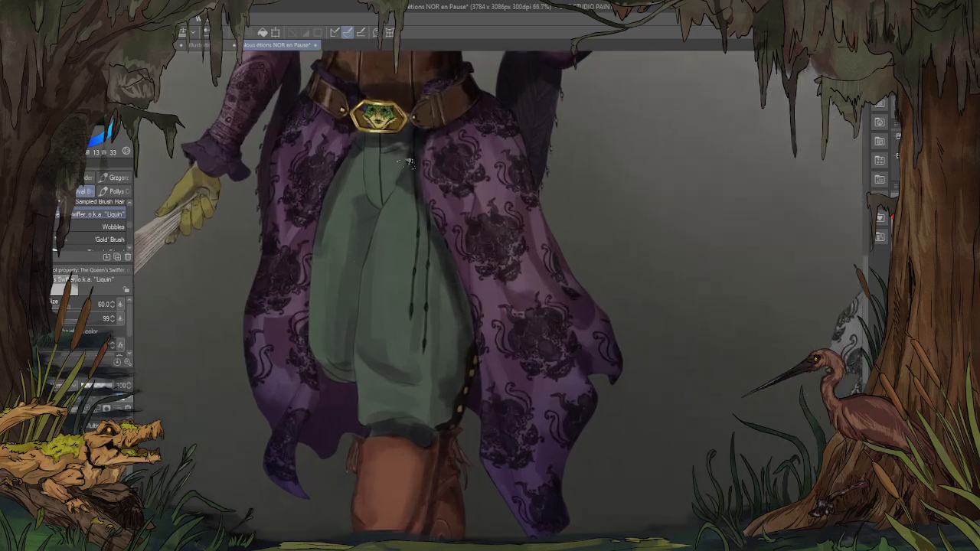
left_click_drag(409, 163, 435, 222)
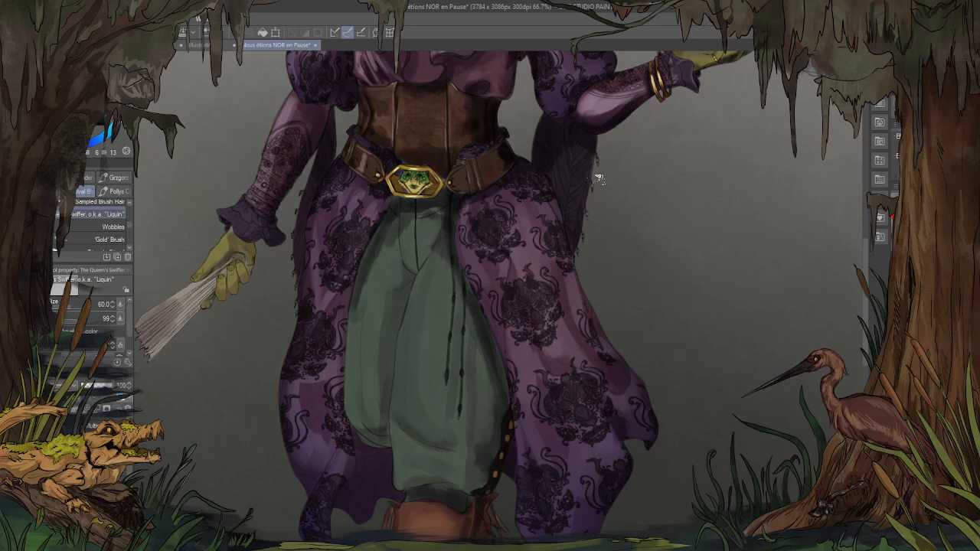
scroll(518, 192, "down", 2)
scroll(505, 254, "down", 1)
scroll(437, 307, "up", 3)
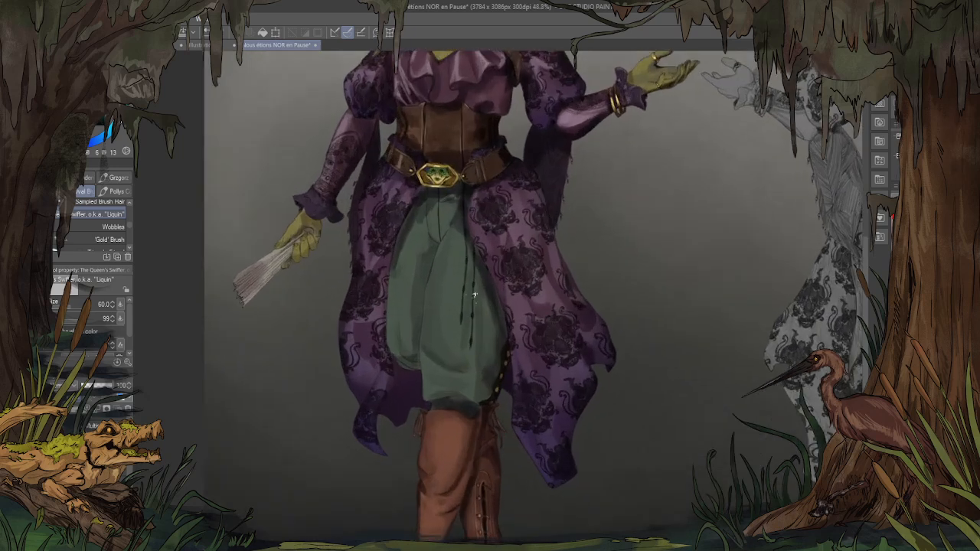
scroll(447, 234, "down", 1)
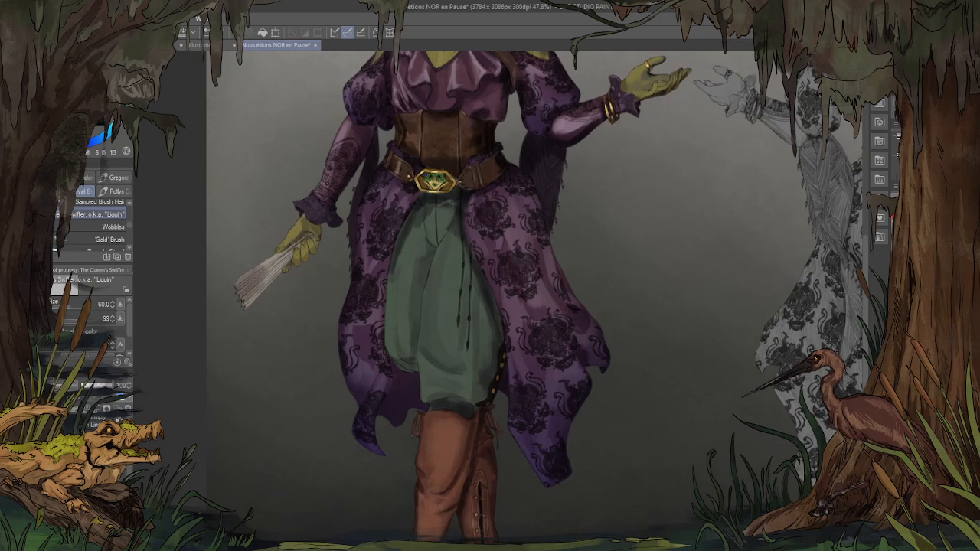
Step: Lay a soft brown foreground-to-transparent gradient upward from the boots over the green trousers
key("x")
key("j")
key("u")
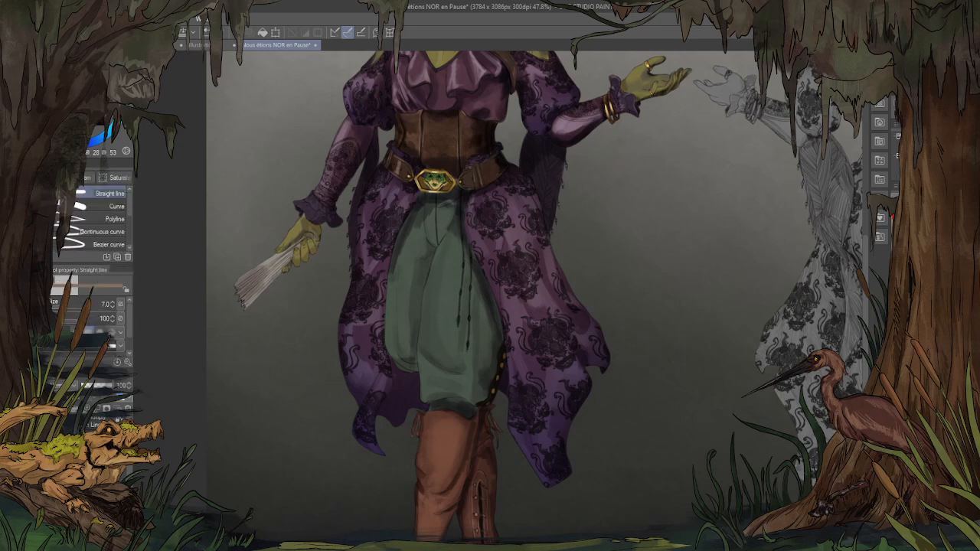
key("j")
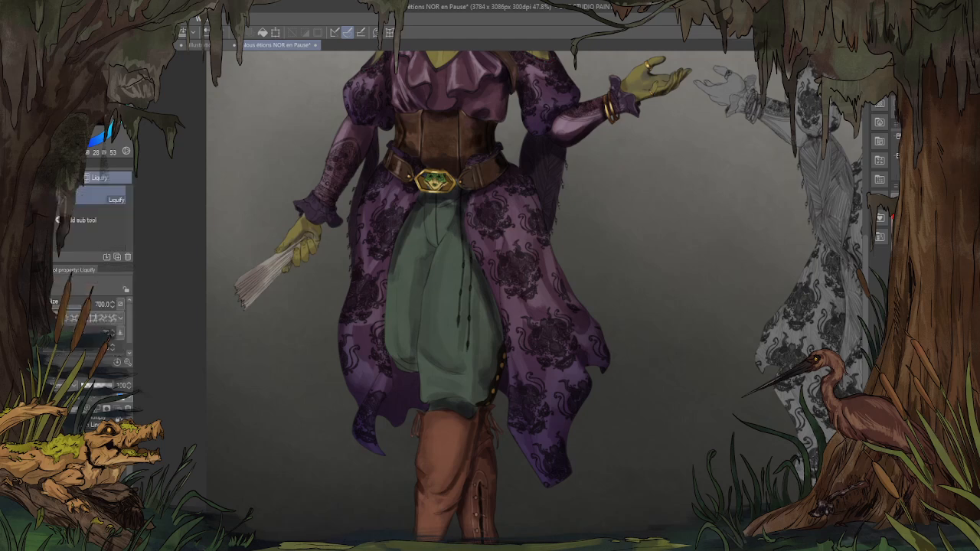
key("g")
left_click_drag(412, 457, 418, 78)
scroll(271, 196, "down", 1)
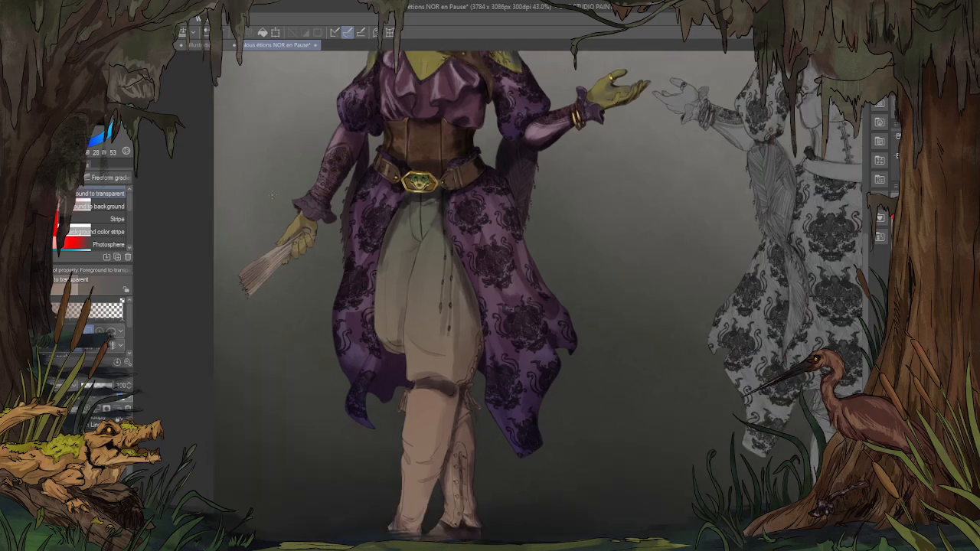
Step: Try several blending modes on the gradient over the trousers and boots, settling on a darkening one at about 48% opacity
scroll(66, 385, "down", 3)
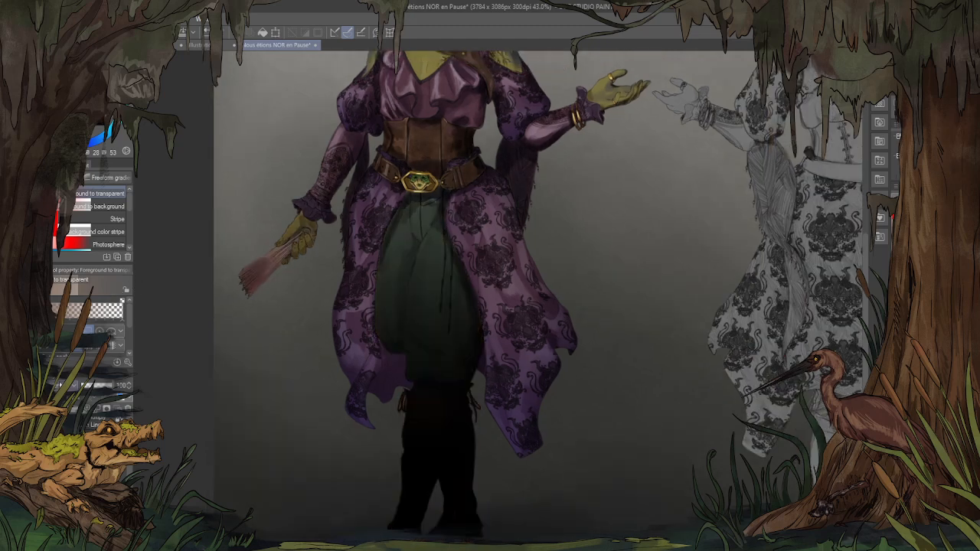
scroll(65, 385, "up", 1)
scroll(66, 385, "down", 1)
scroll(65, 385, "up", 1)
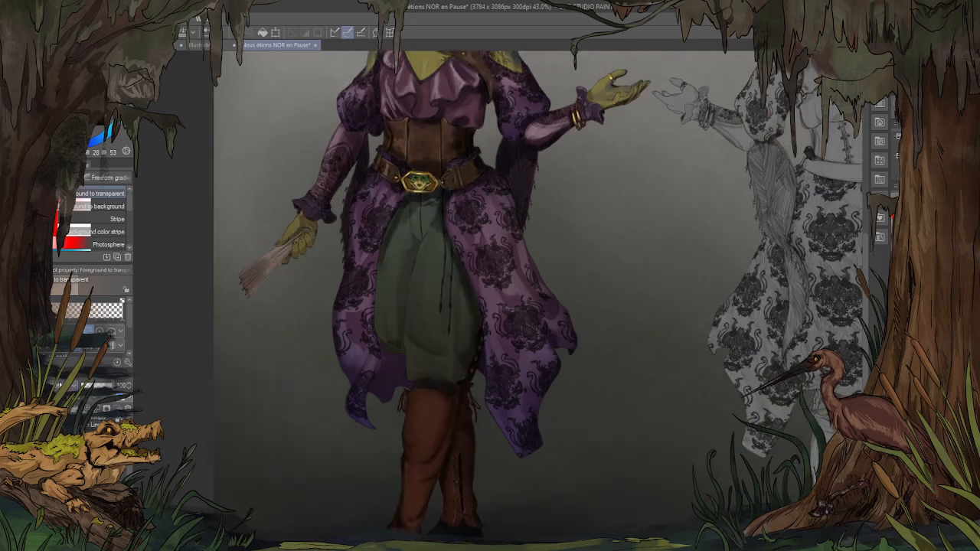
scroll(410, 316, "down", 3)
scroll(411, 316, "up", 1)
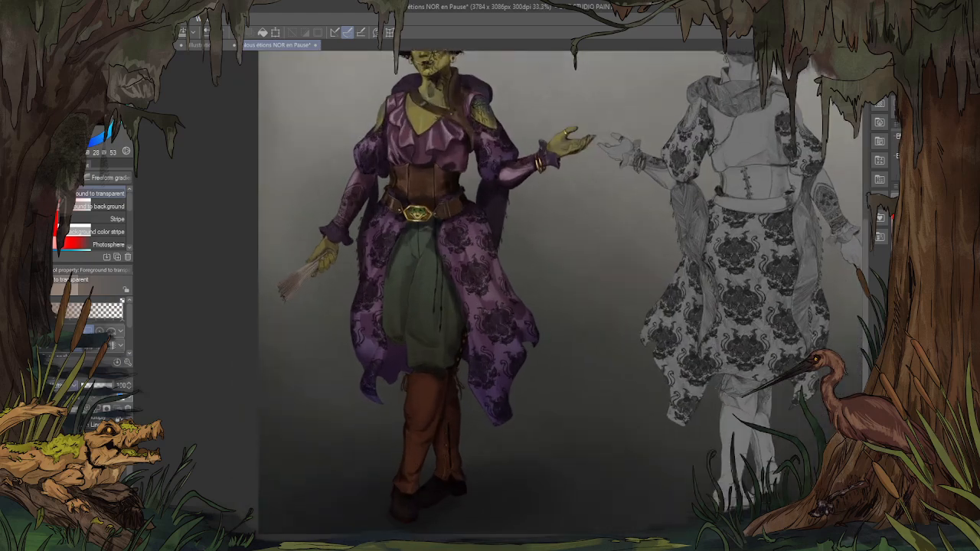
scroll(65, 385, "down", 1)
scroll(65, 385, "down", 1)
left_click(95, 385)
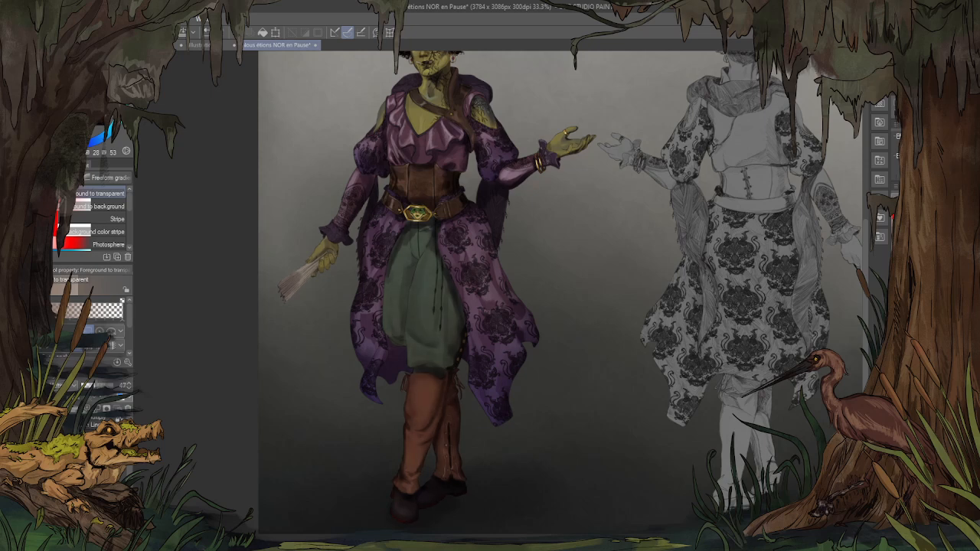
Step: Return to the "Liquin" brush at size 60 and shade the folds on both legs of the green trousers
scroll(410, 295, "up", 1)
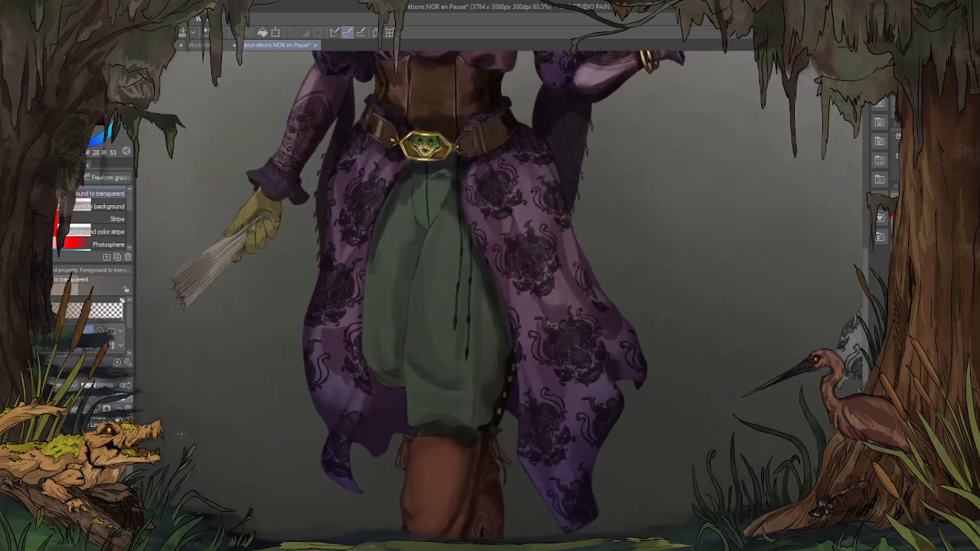
scroll(267, 419, "down", 2)
scroll(267, 419, "up", 3)
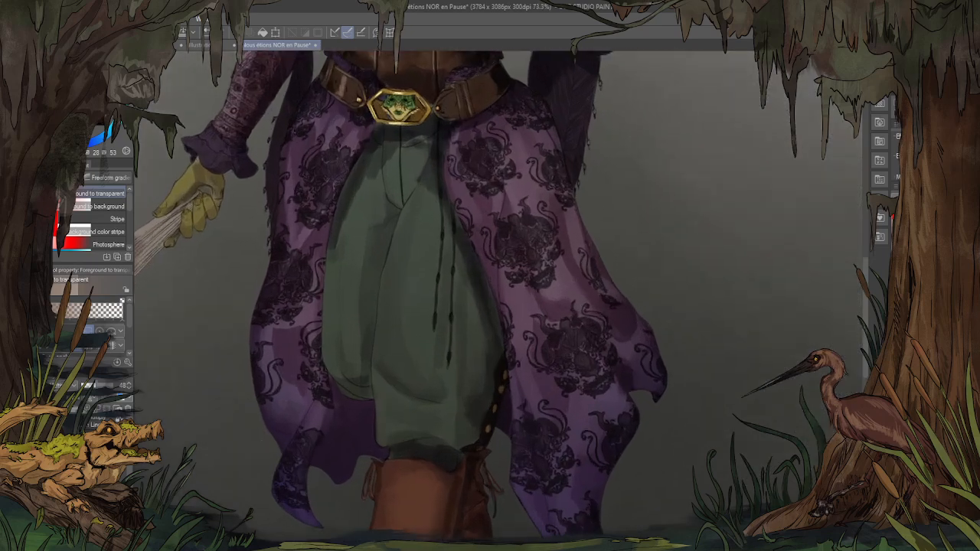
scroll(392, 352, "up", 1)
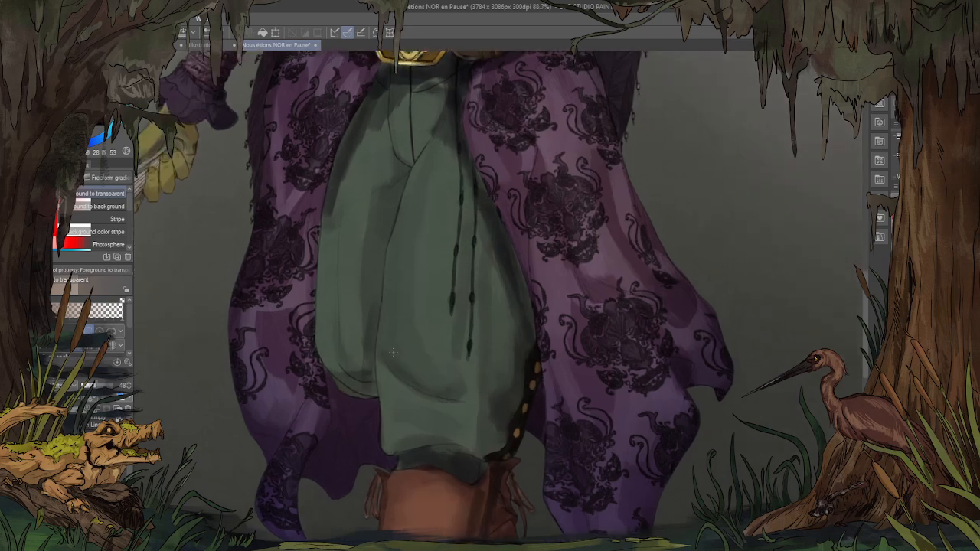
key("b")
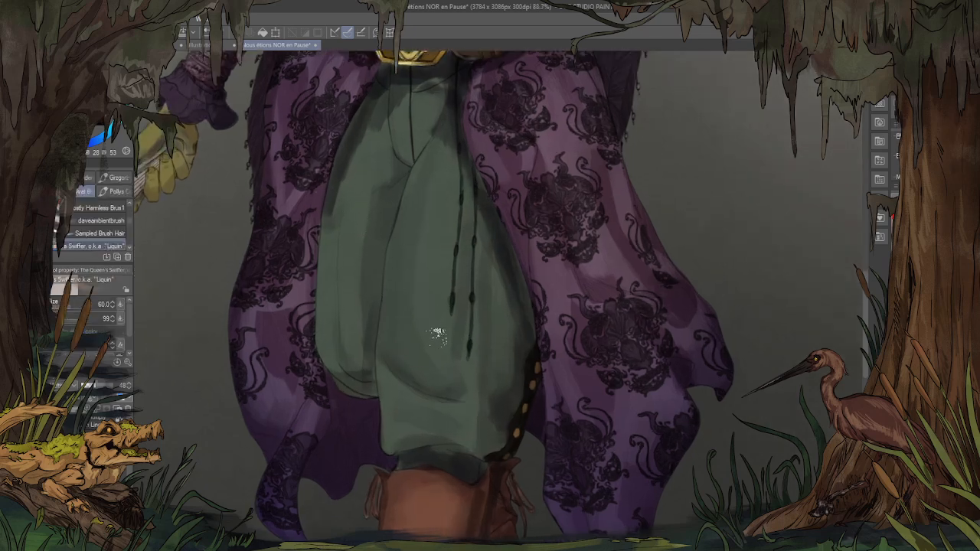
key("]")
key("]")
key("]")
key("]")
mouse_move(393, 284)
left_mouse_down()
mouse_move(401, 319)
mouse_move(370, 251)
left_mouse_up()
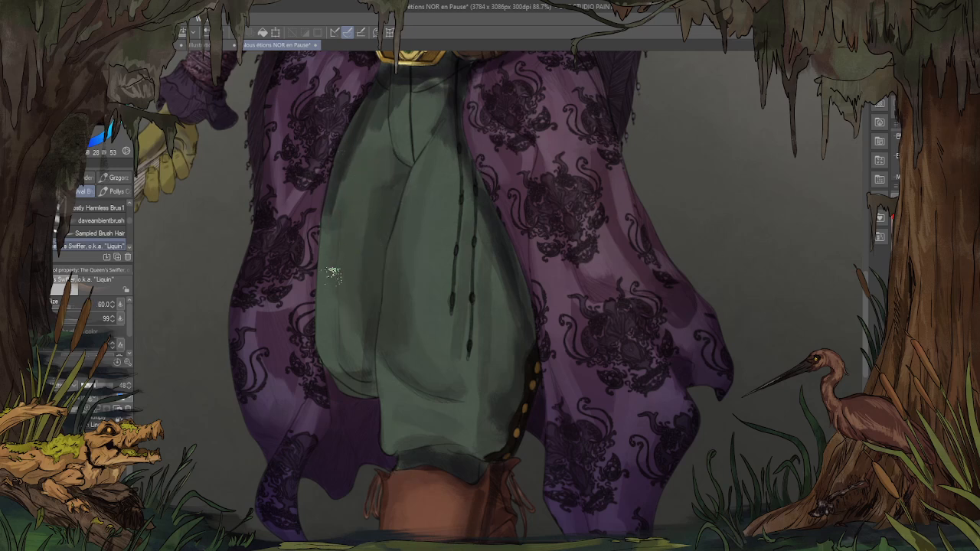
mouse_move(348, 316)
left_mouse_down()
mouse_move(340, 284)
mouse_move(329, 315)
mouse_move(343, 359)
mouse_move(351, 374)
mouse_move(365, 369)
mouse_move(354, 365)
mouse_move(398, 383)
mouse_move(397, 438)
mouse_move(401, 431)
mouse_move(422, 452)
mouse_move(462, 456)
mouse_move(479, 438)
mouse_move(496, 447)
mouse_move(467, 402)
mouse_move(416, 422)
mouse_move(411, 405)
mouse_move(448, 334)
left_mouse_up()
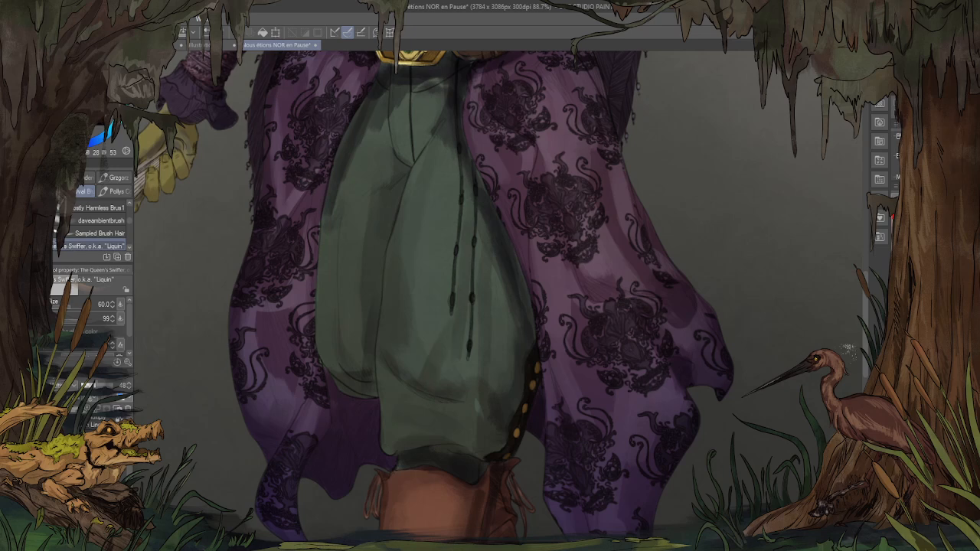
Step: Blend the shading across the front trouser leg with the "Liquin" brush at size 150, finishing at size 100
key("]")
key("]")
key("]")
key("]")
key("]")
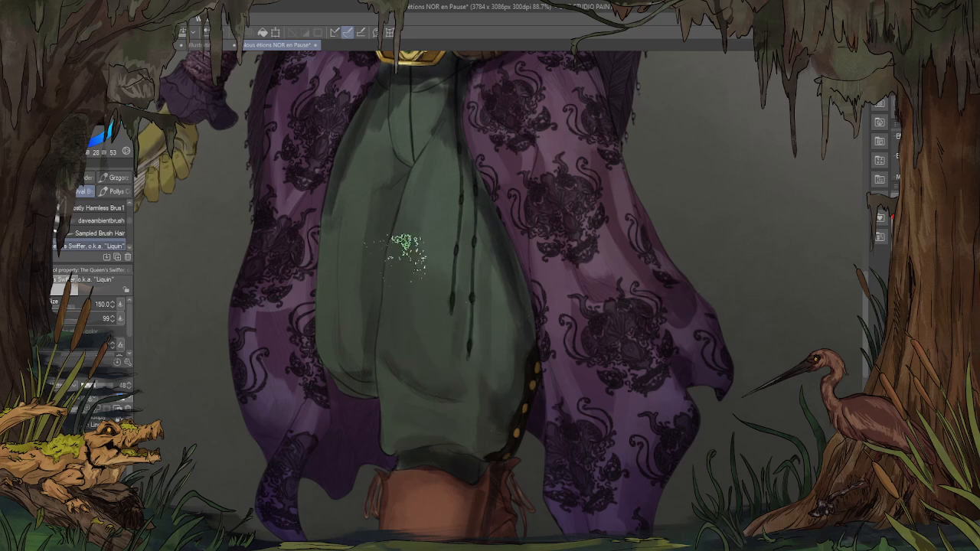
left_click_drag(438, 196, 468, 282)
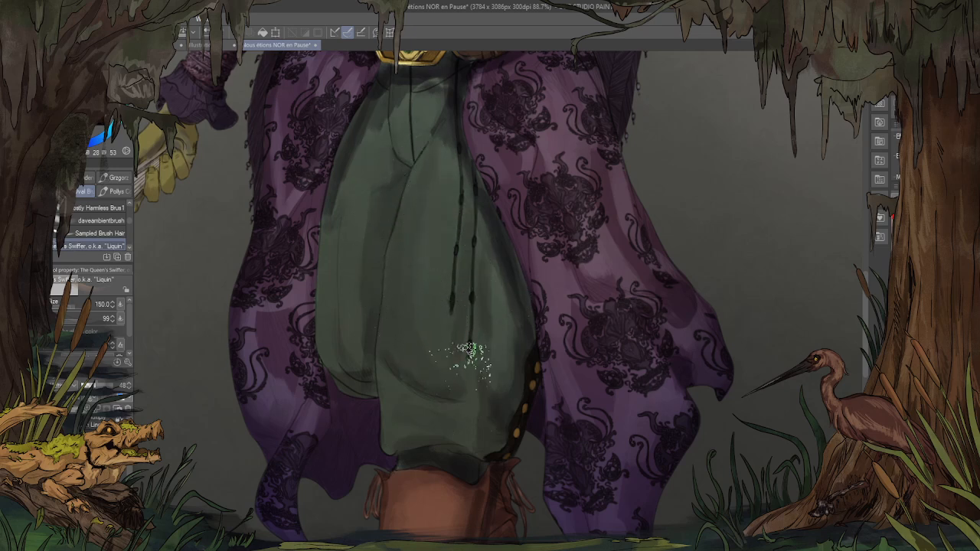
key("bracketleft")
key("bracketleft")
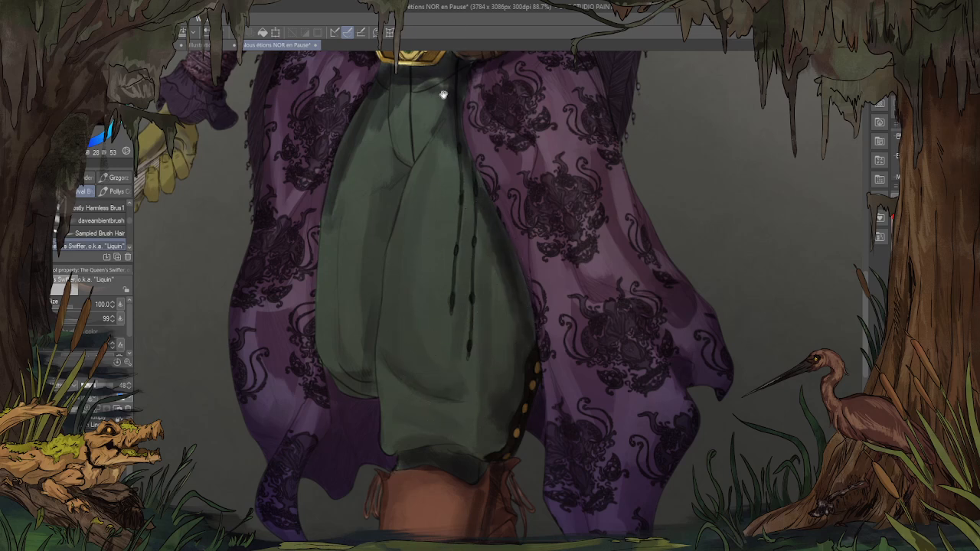
left_click_drag(444, 95, 461, 216)
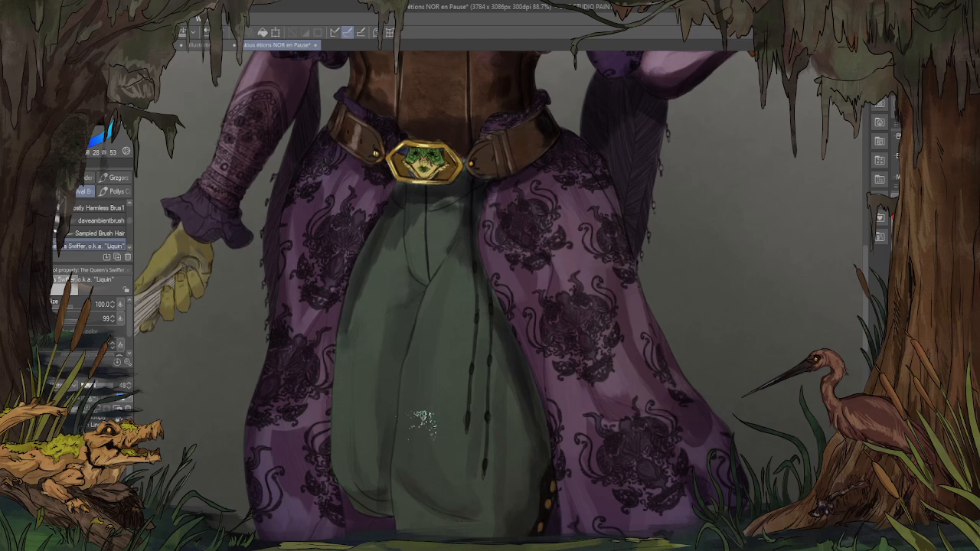
scroll(373, 413, "down", 5)
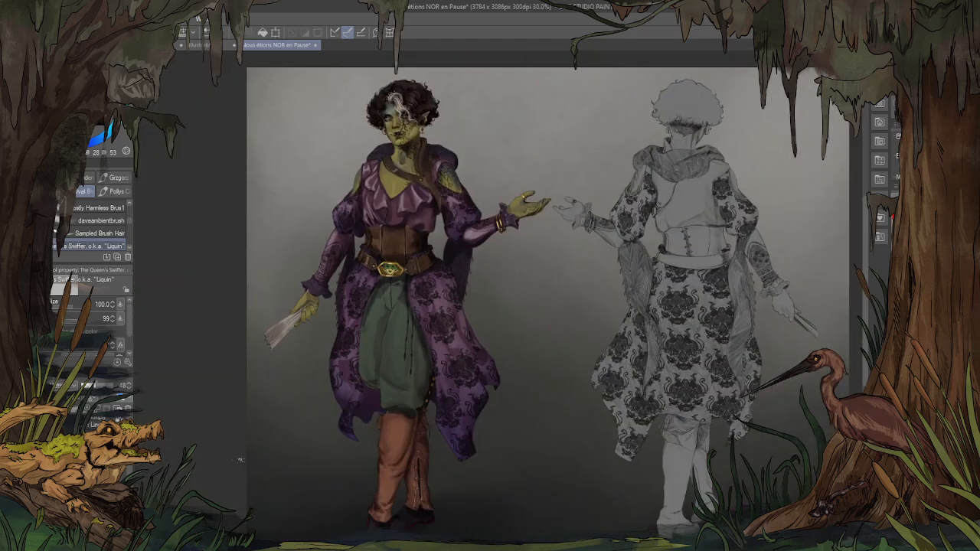
Step: Set the "Liquin" brush to size 80 and switch to a layer at 100% opacity
scroll(393, 366, "up", 5)
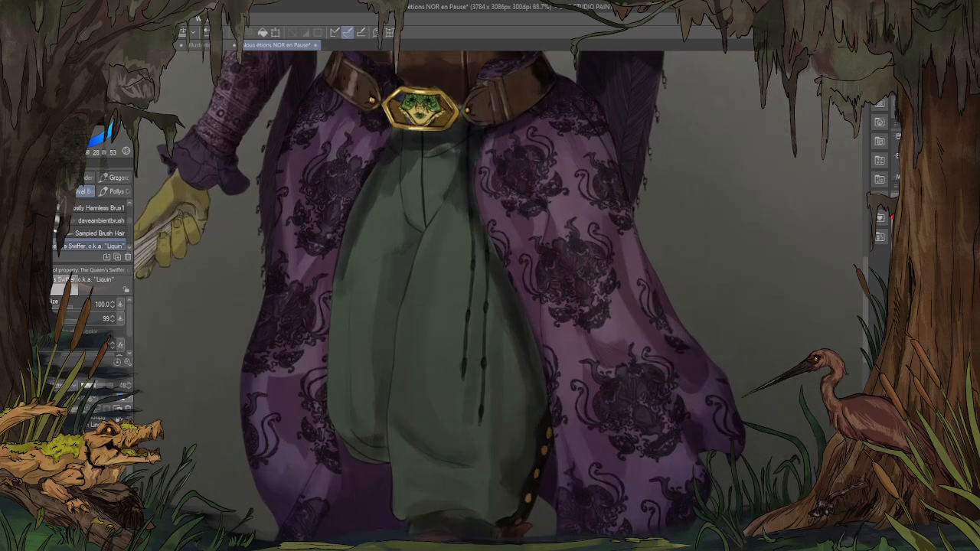
scroll(371, 217, "down", 2)
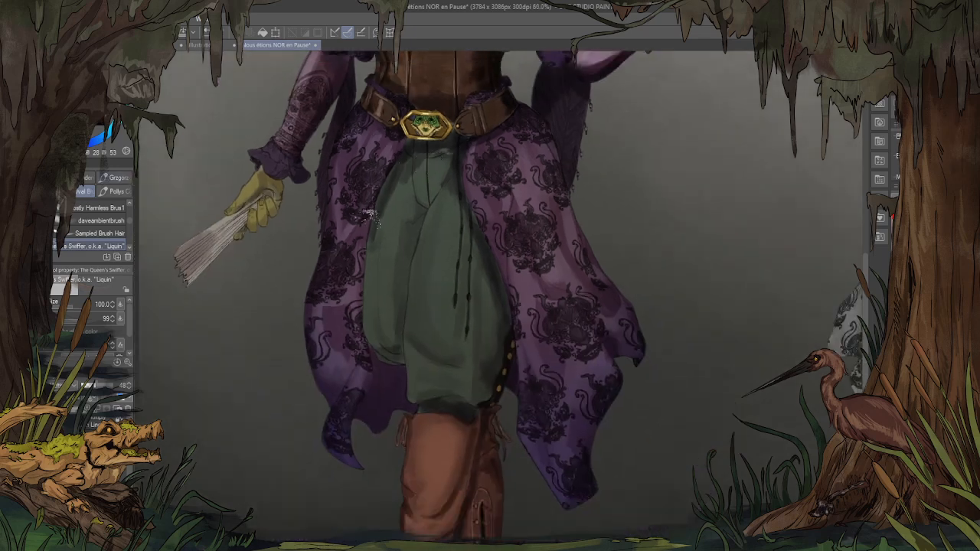
key("bracketright")
key("bracketright")
key("bracketright")
key("bracketright")
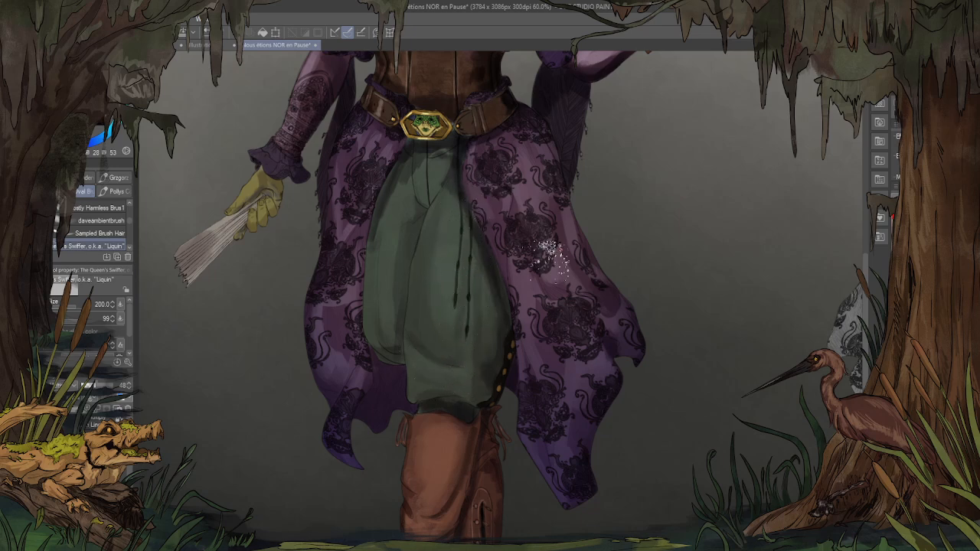
key("bracketleft")
key("bracketleft")
key("bracketleft")
key("bracketleft")
key("bracketleft")
left_click(96, 408)
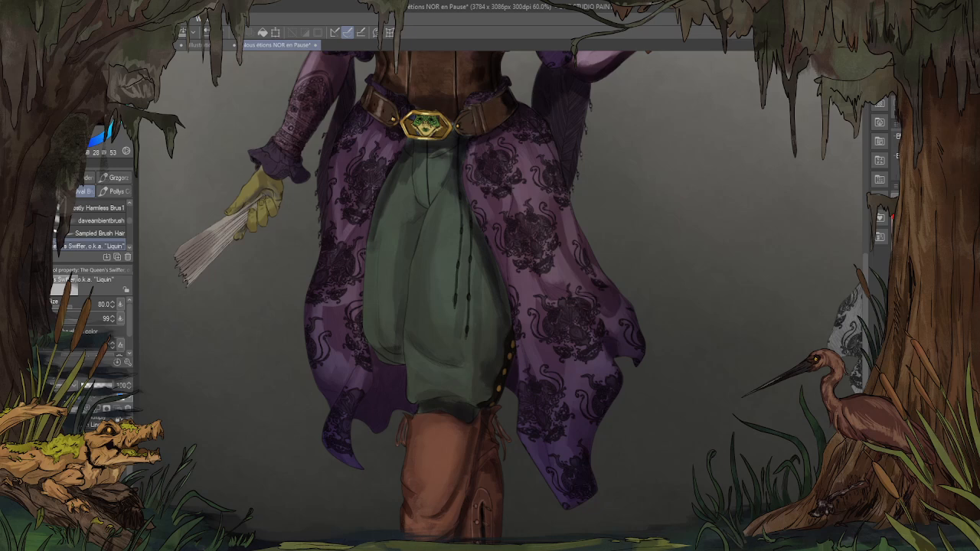
Step: Lay a muted green foreground-to-transparent gradient upward from the boots over the trousers
scroll(576, 301, "down", 1)
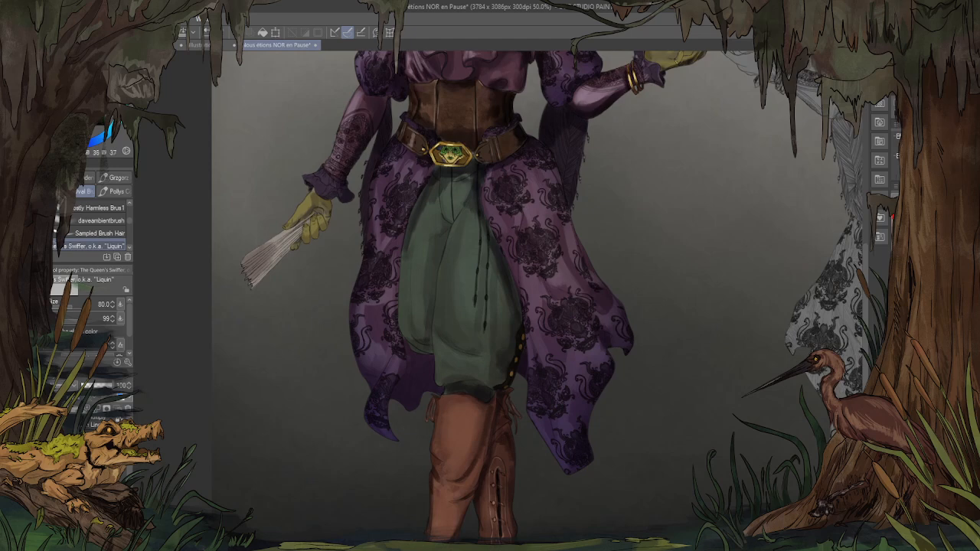
key("g")
left_click_drag(488, 461, 444, 68)
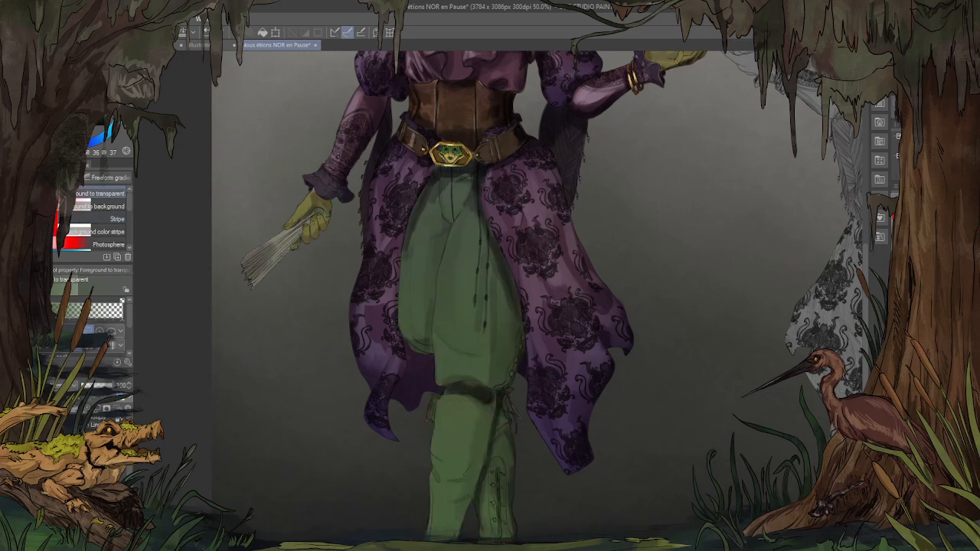
Step: Try several blending modes on the green gradient, settling on one that tints the lower trousers brown and the boots red
scroll(61, 384, "down", 7)
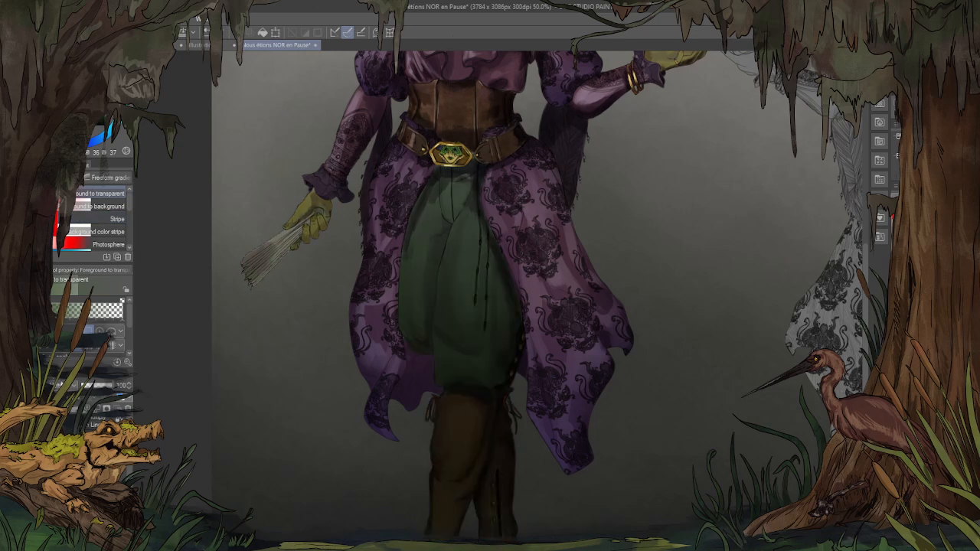
scroll(61, 383, "down", 2)
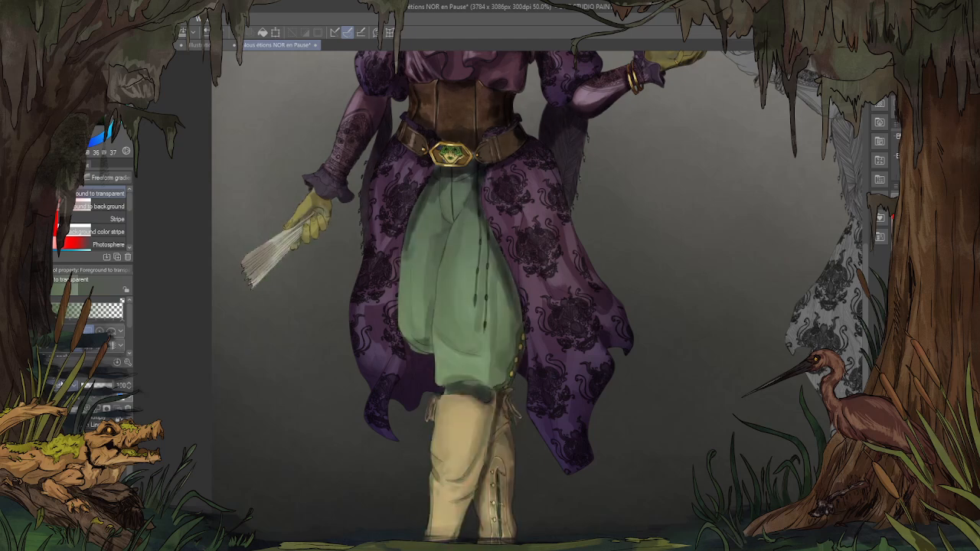
scroll(61, 384, "down", 1)
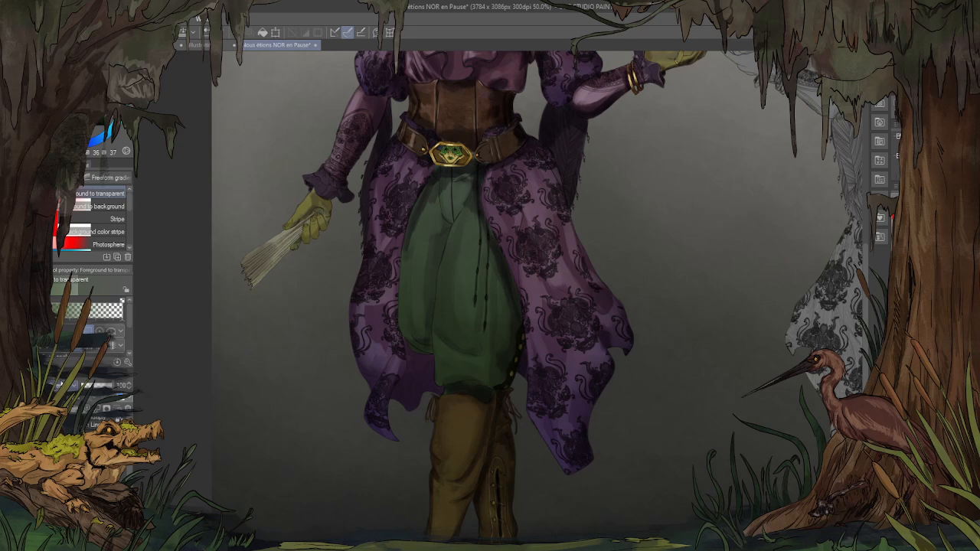
scroll(341, 304, "down", 2)
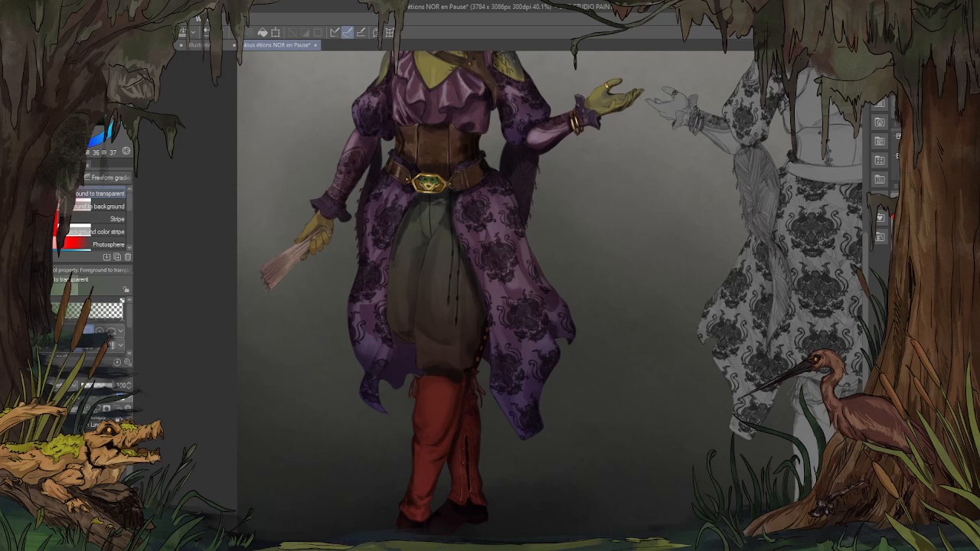
key("k")
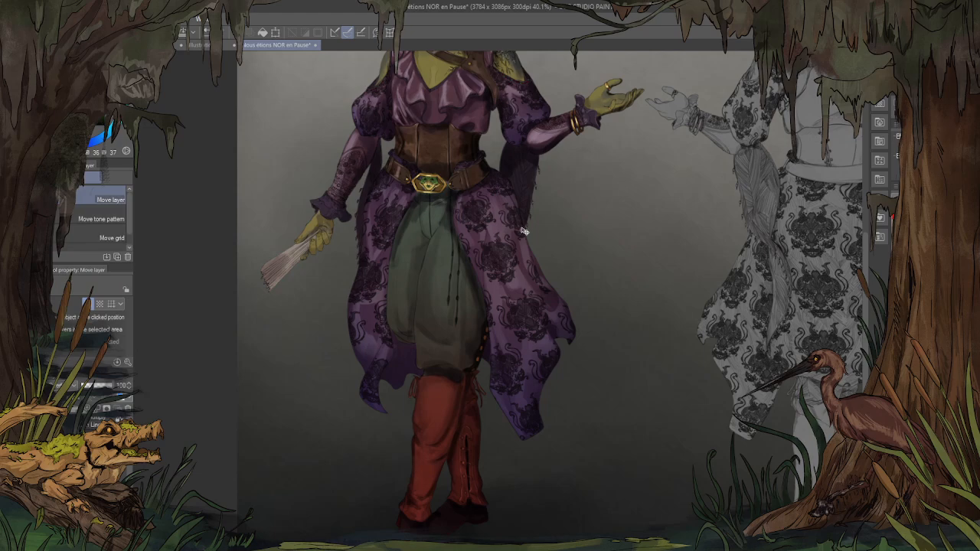
Step: Return to the "Liquin" brush and paint the brownish tint broadly over the trouser legs, enlarging the brush up to size 700
scroll(512, 240, "up", 2)
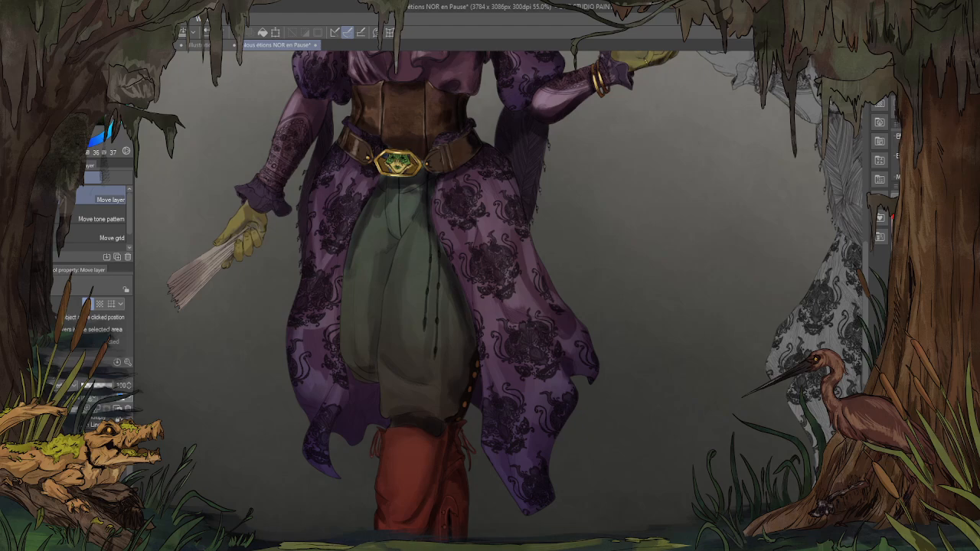
scroll(404, 291, "up", 3)
key("b")
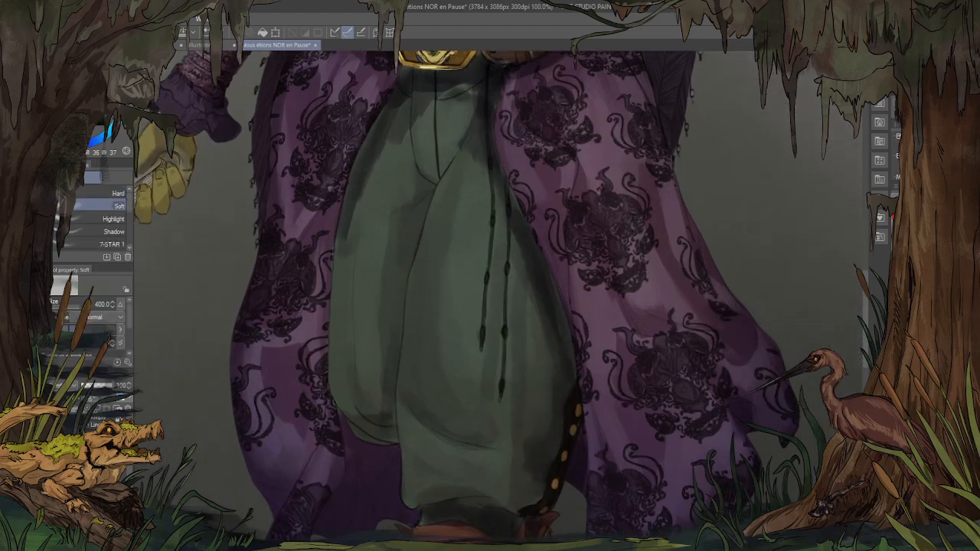
key("b")
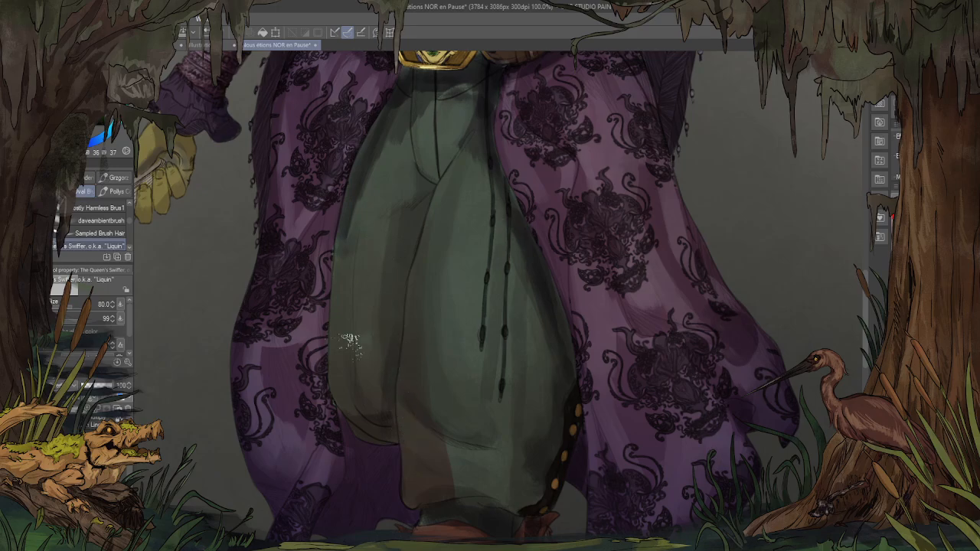
key("]")
key("]")
key("]")
key("]")
key("]")
key("]")
key("]")
key("]")
key("]")
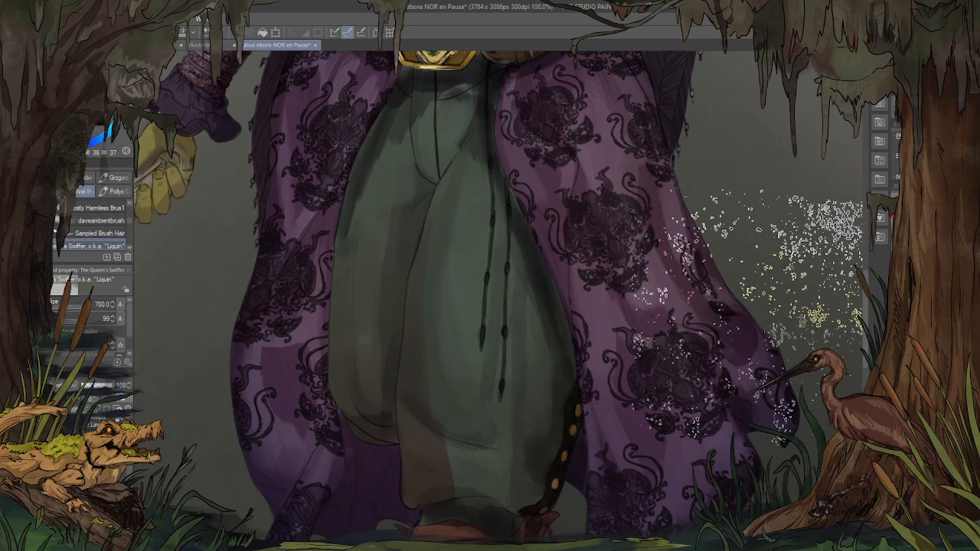
mouse_move(494, 300)
left_mouse_down()
mouse_move(567, 226)
mouse_move(517, 303)
left_mouse_up()
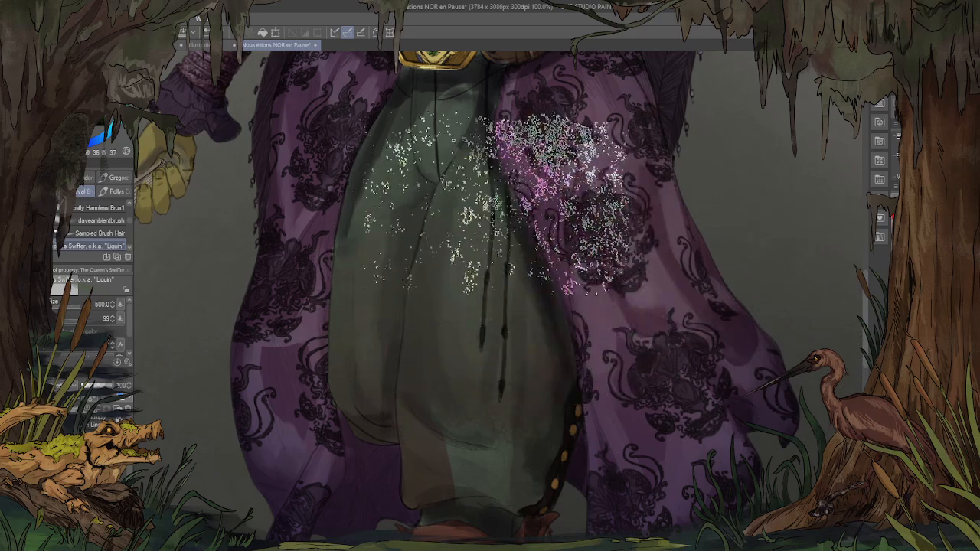
Step: Spread the brownish tint over the lower part of the front trouser leg with the "Liquin" brush at size 170
key("[")
key("[")
key("[")
key("[")
key("[")
left_click_drag(487, 400, 471, 454)
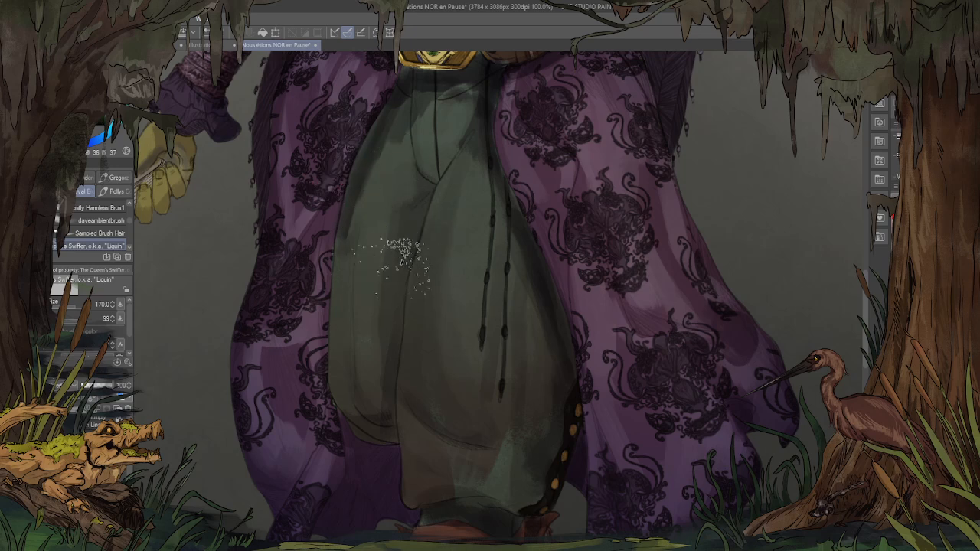
Step: Touch up the trousers beneath the belt buckle, reducing the "Liquin" brush to size 40
left_click_drag(543, 199, 560, 319)
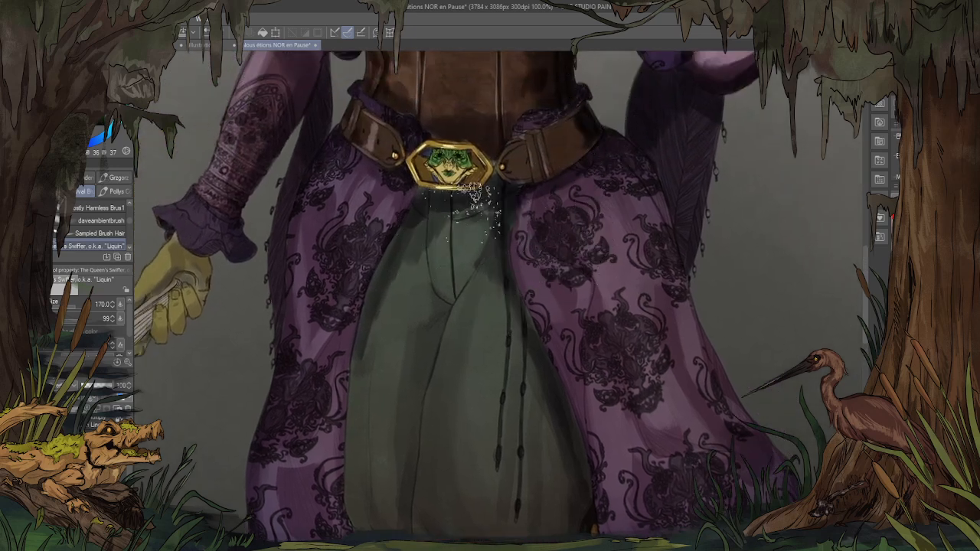
key("[")
key("[")
key("[")
key("[")
key("[")
key("[")
key("[")
key("[")
Step: Cover the remaining green patches near the trouser hem and side lacing with the brownish tint using the "Liquin" brush at size 80
left_click_drag(527, 347, 478, 92)
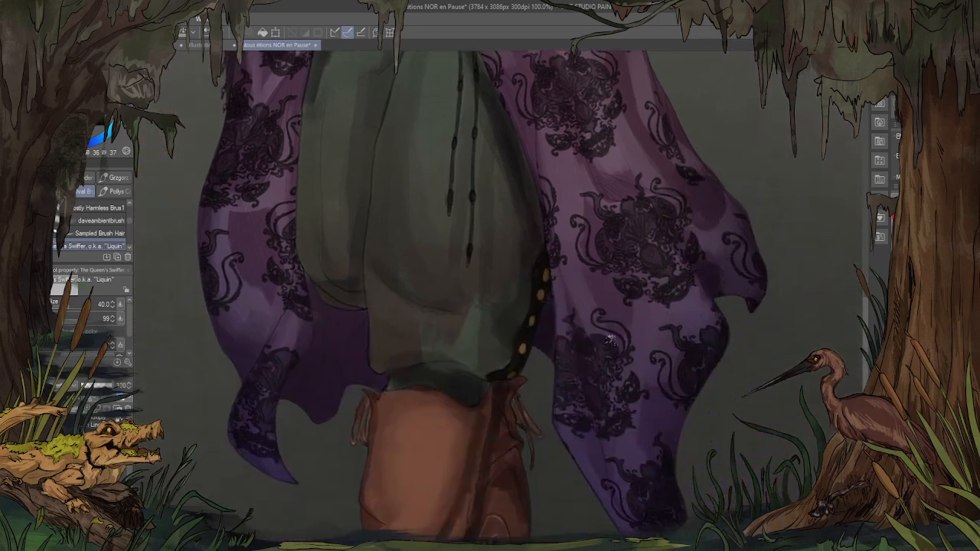
key("]")
key("]")
key("]")
key("]")
mouse_move(513, 314)
left_mouse_down()
mouse_move(490, 360)
mouse_move(452, 360)
mouse_move(469, 376)
mouse_move(413, 362)
mouse_move(417, 374)
mouse_move(444, 368)
left_mouse_up()
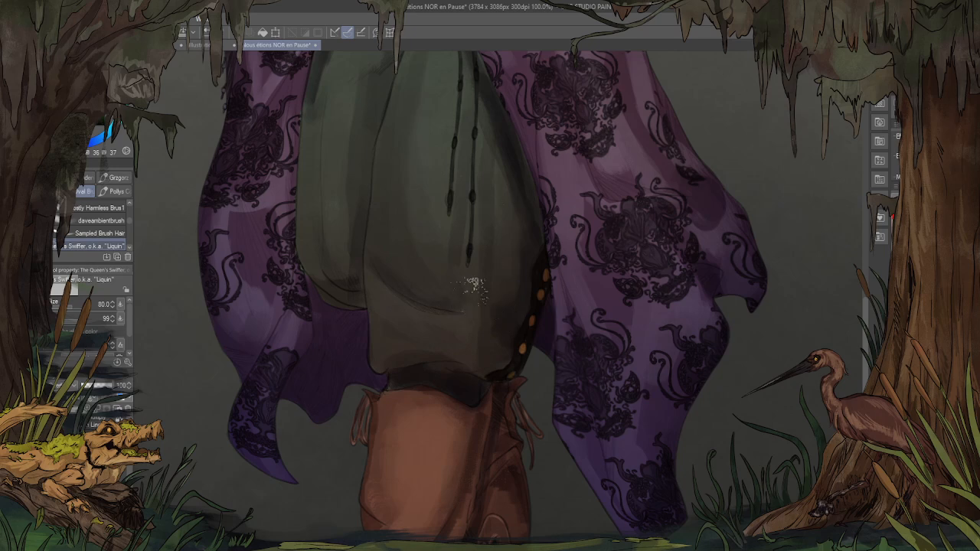
Step: Compare the figure with and without the trouser tint and examine the face, torso and overall colouring
key("e")
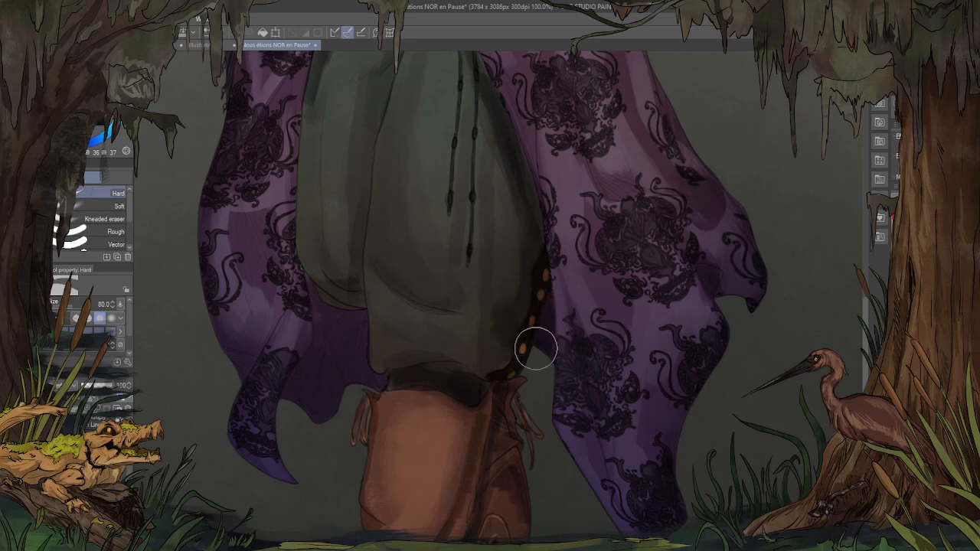
scroll(509, 358, "down", 5)
scroll(438, 359, "up", 2)
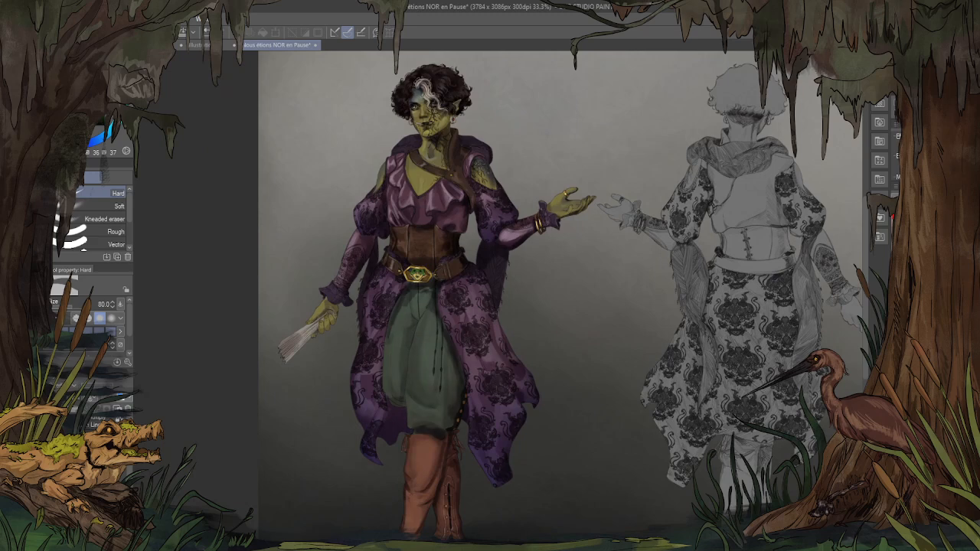
left_click(102, 386)
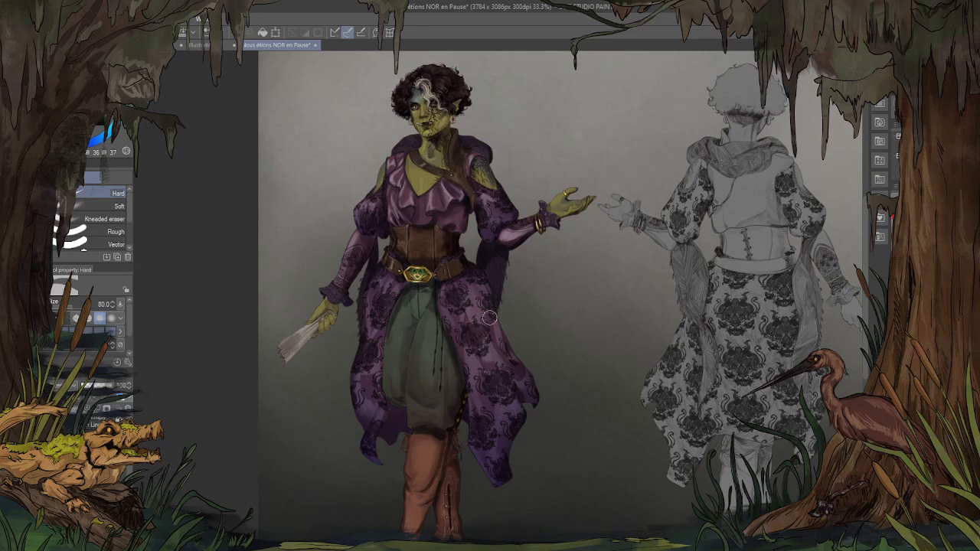
scroll(481, 299, "down", 2)
scroll(481, 300, "up", 6)
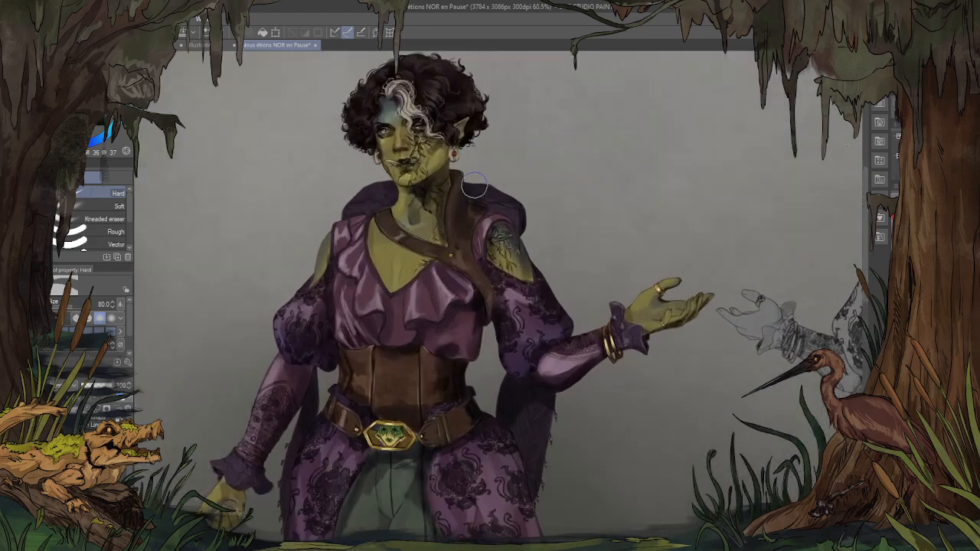
scroll(422, 191, "down", 2)
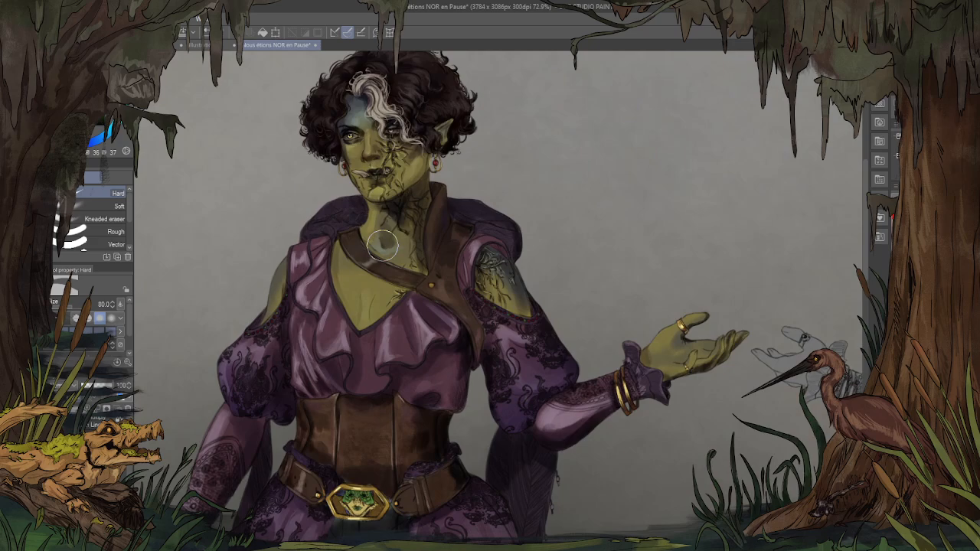
scroll(333, 195, "down", 1)
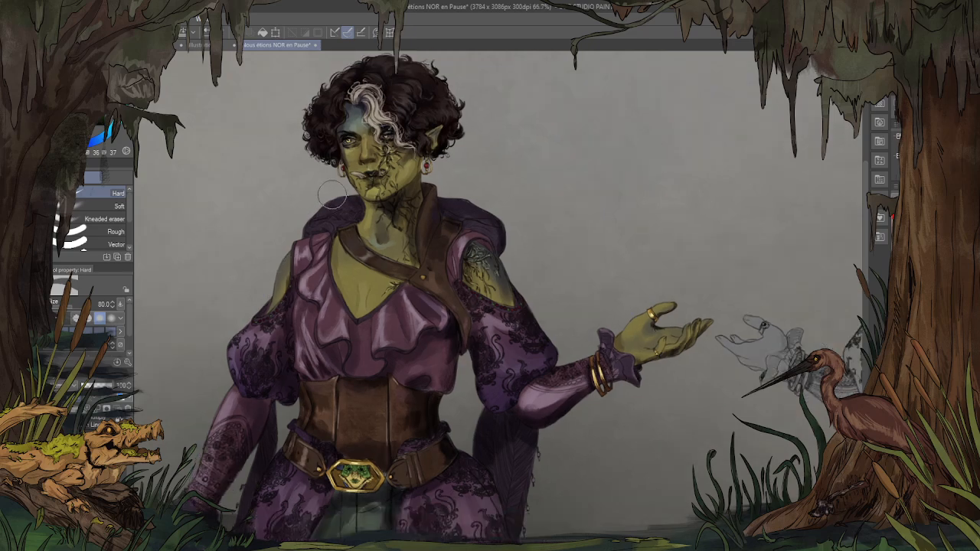
scroll(333, 196, "down", 3)
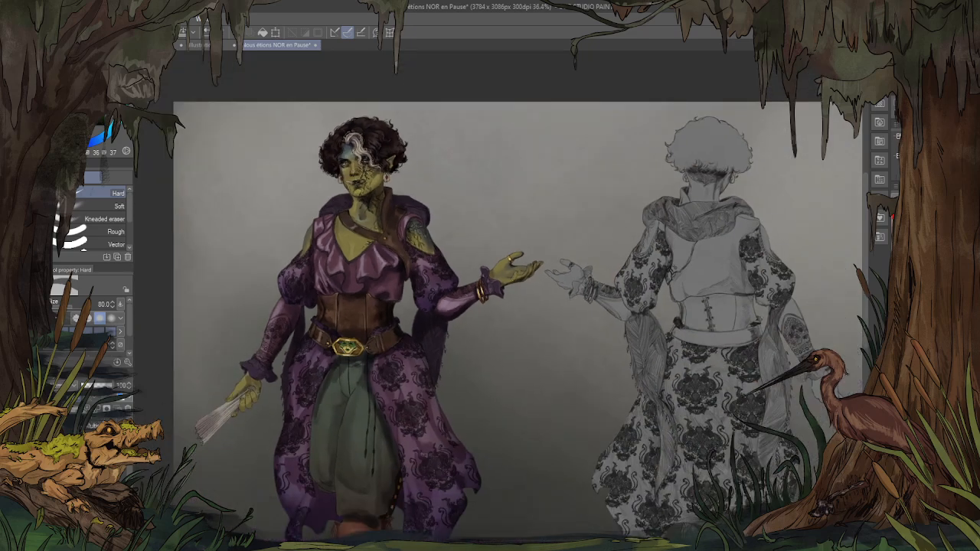
Step: Select the silhouette of the whole coloured figure and clear the selection again
scroll(94, 425, "down", 2)
key("ctrl+shift+d")
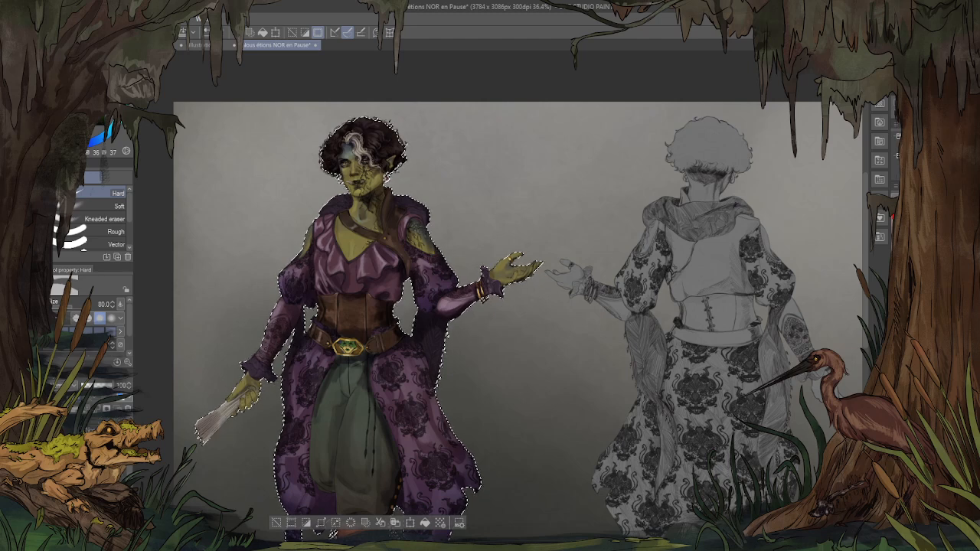
key("ctrl+d")
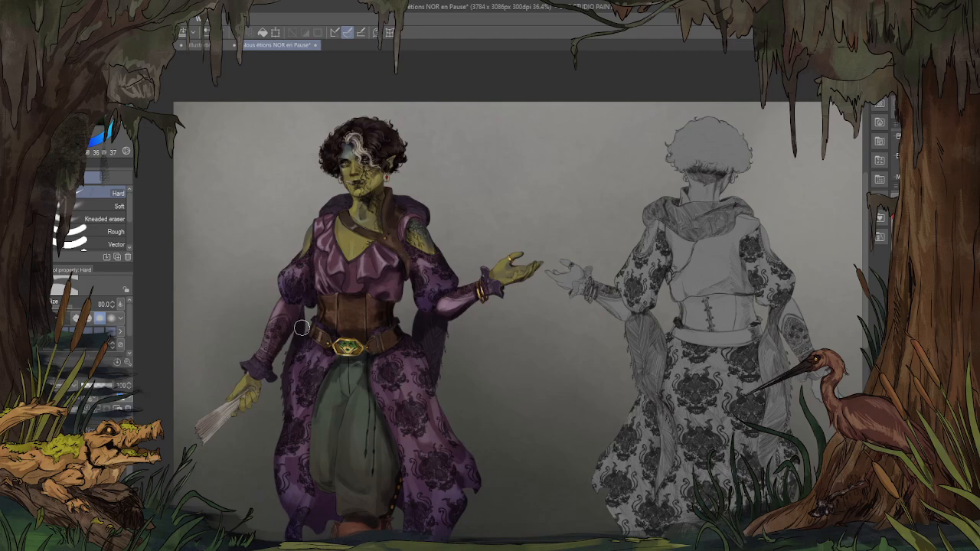
Step: Try strokes with the "Liquin" brush at size 80 across the hood, hair, face and collar
key("b")
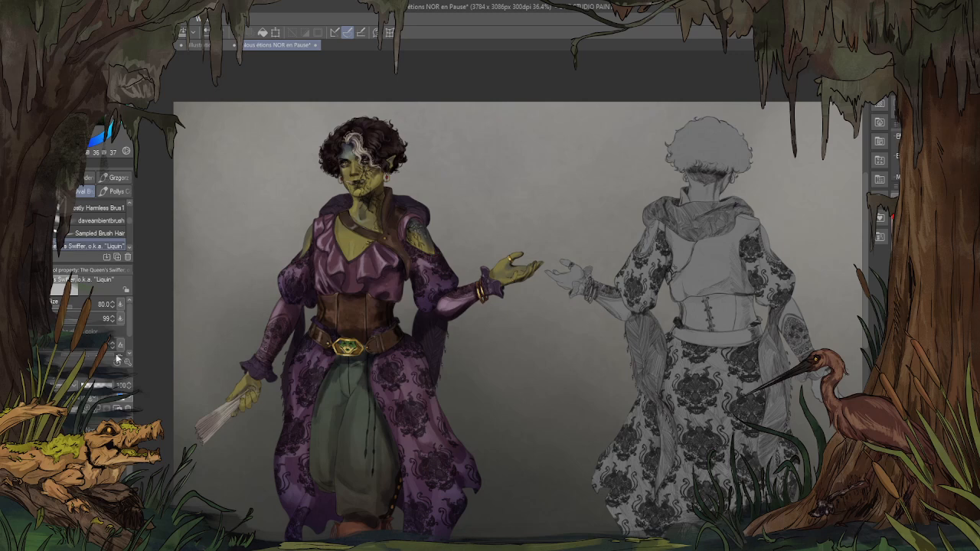
mouse_move(326, 203)
left_mouse_down()
mouse_move(345, 249)
mouse_move(341, 233)
left_mouse_up()
left_click_drag(327, 154, 334, 174)
mouse_move(348, 138)
left_mouse_down()
mouse_move(367, 199)
mouse_move(387, 205)
left_mouse_up()
left_click_drag(392, 141, 397, 168)
left_click_drag(409, 200, 427, 236)
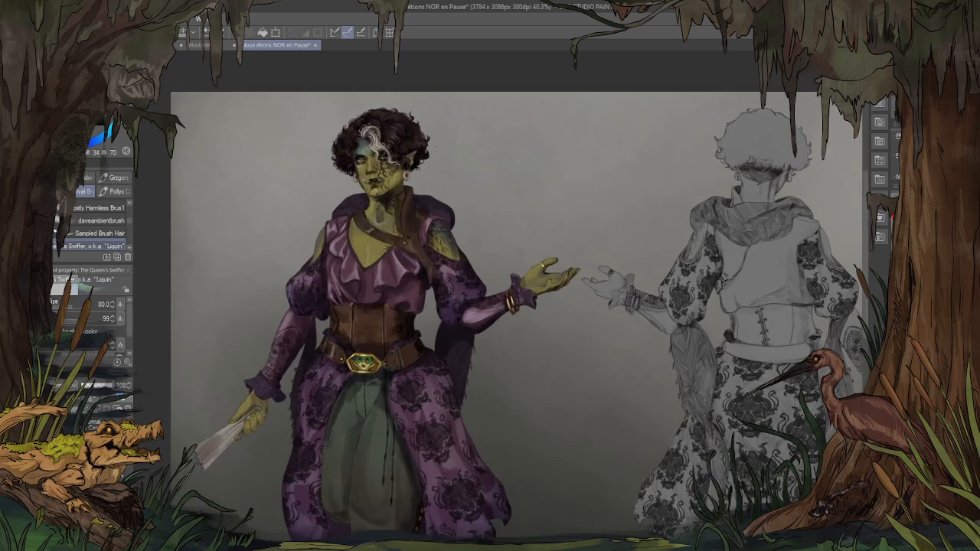
Step: Paint light cyan over the ear, raised arm's shoulder and sleeve, adjacent torso and robe with the "Liquin" brush at size 400
key("]")
key("]")
key("]")
key("]")
key("]")
key("]")
key("]")
key("]")
mouse_move(482, 176)
left_mouse_down()
mouse_move(455, 211)
mouse_move(498, 200)
mouse_move(475, 256)
mouse_move(436, 256)
mouse_move(413, 211)
mouse_move(425, 265)
mouse_move(460, 295)
mouse_move(425, 322)
mouse_move(425, 311)
mouse_move(494, 354)
mouse_move(493, 372)
mouse_move(493, 351)
mouse_move(480, 351)
mouse_move(487, 369)
mouse_move(460, 399)
mouse_move(459, 446)
left_mouse_up()
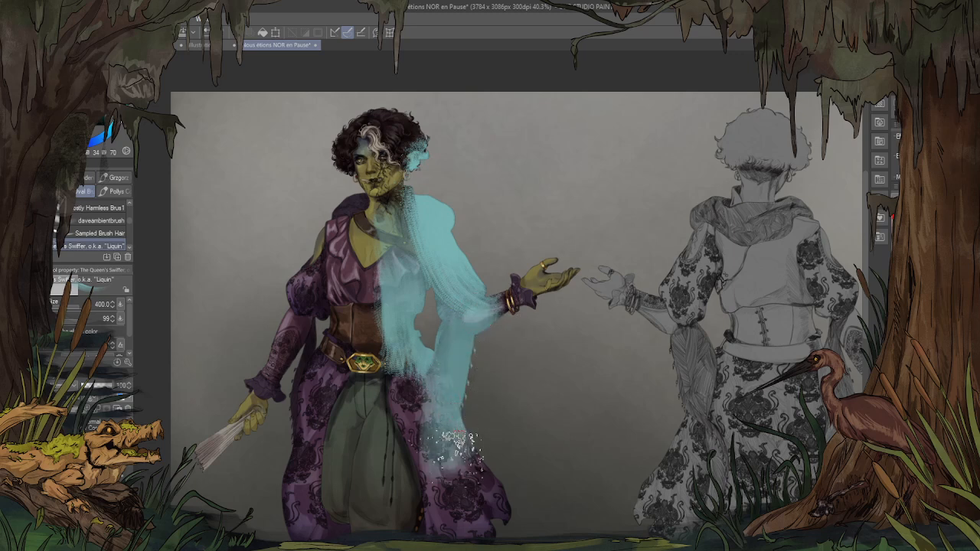
Step: Try several blending modes on the cyan light layer and keep a pale, translucent glow that lets the figure's details show through
scroll(458, 444, "up", 1)
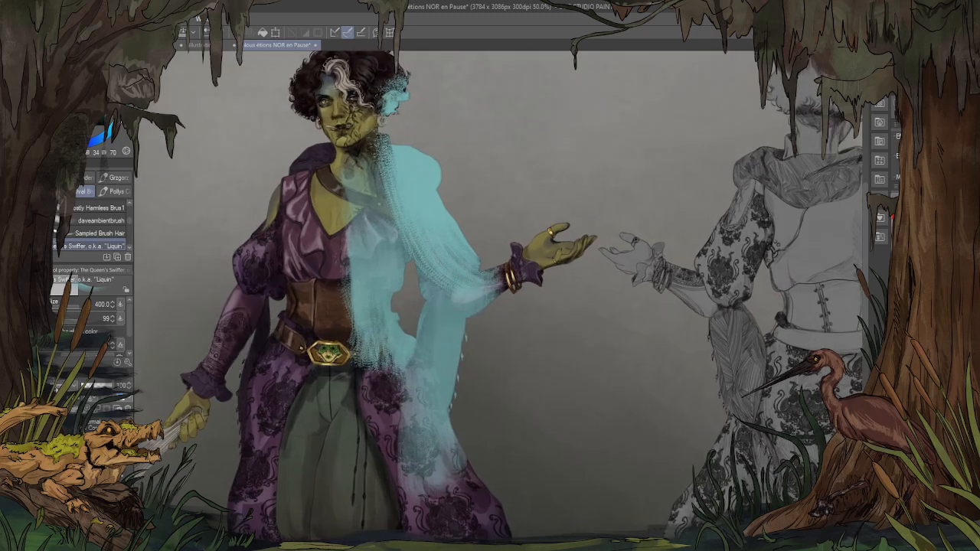
scroll(57, 386, "down", 3)
scroll(57, 385, "down", 2)
scroll(58, 385, "down", 1)
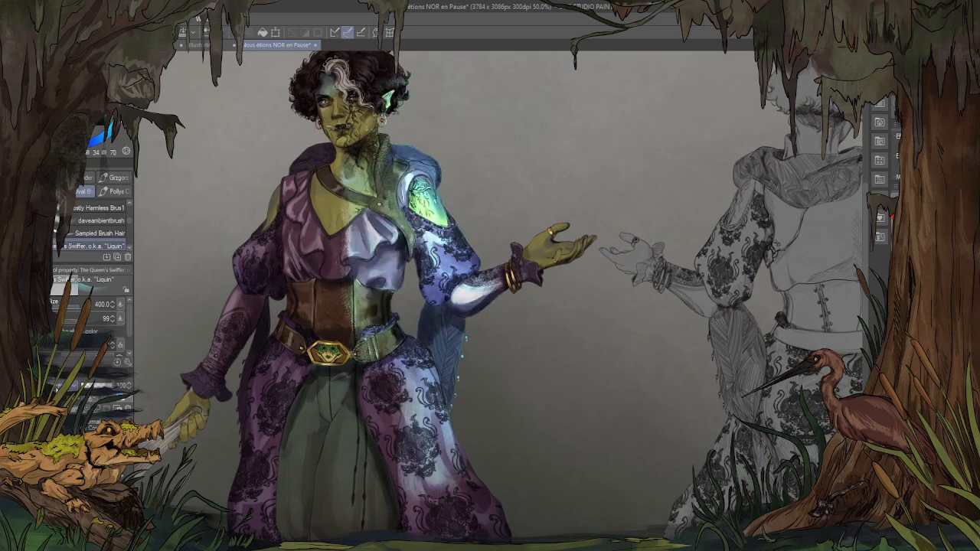
scroll(58, 385, "down", 1)
scroll(58, 385, "down", 1)
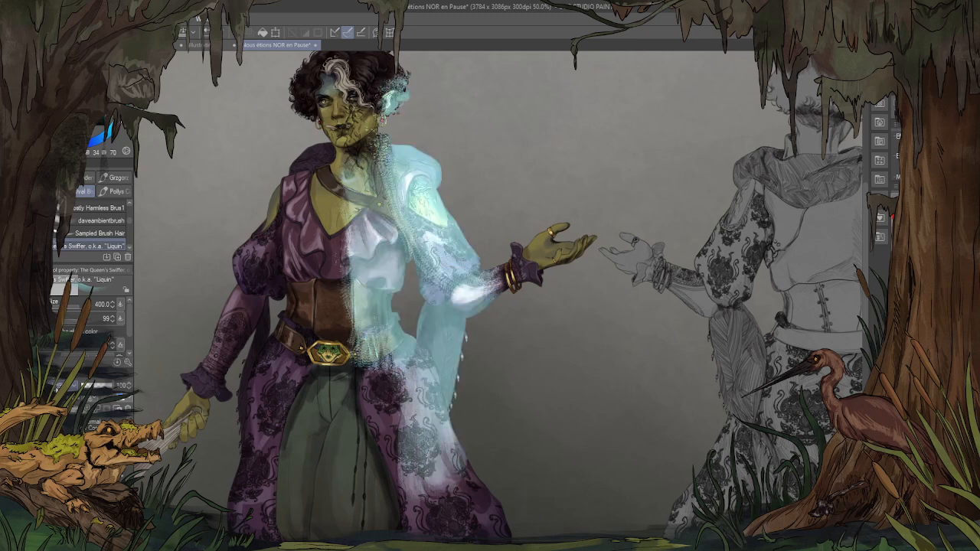
scroll(58, 385, "down", 1)
scroll(58, 385, "down", 4)
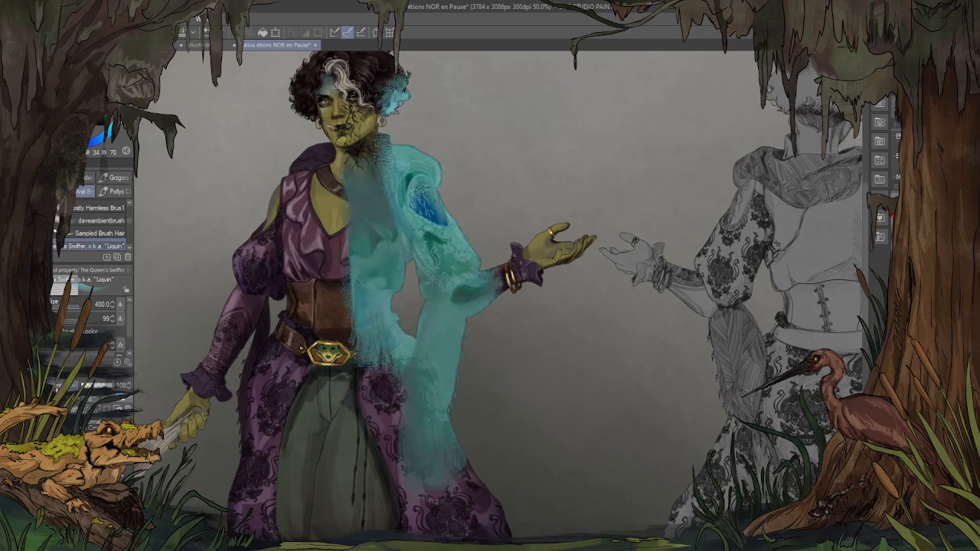
scroll(57, 385, "down", 1)
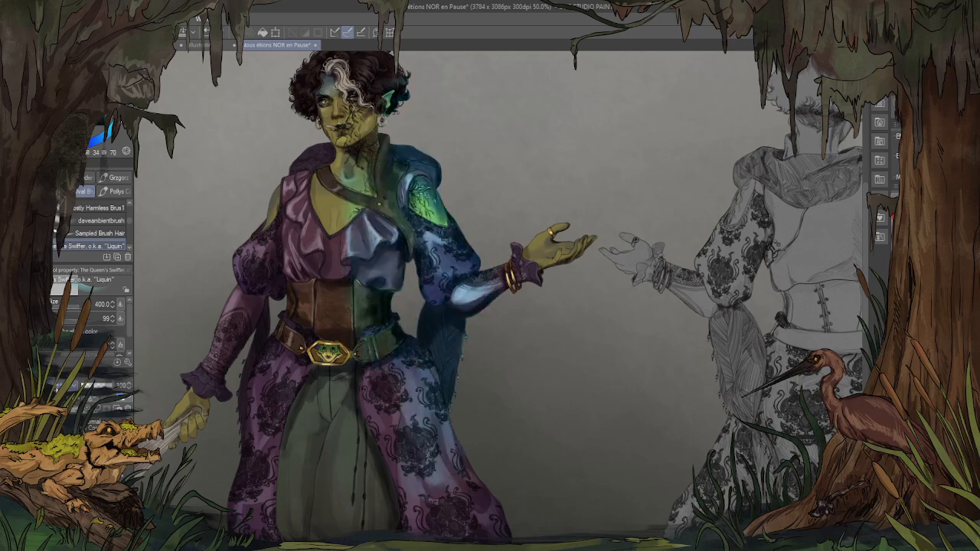
left_click(70, 215)
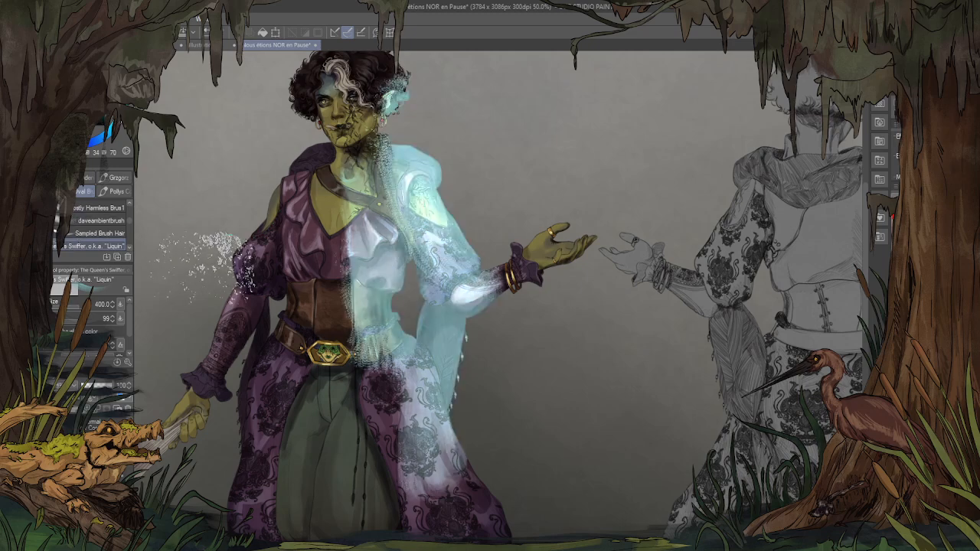
Step: Extend the cyan light over half of the hair and face and across the outstretched hand
scroll(494, 226, "down", 2)
scroll(491, 154, "up", 2)
mouse_move(452, 134)
left_mouse_down()
mouse_move(486, 174)
mouse_move(467, 116)
left_mouse_up()
left_click_drag(620, 253, 523, 394)
Step: Shift the light's hue to a warm peach pink, pick up that colour and clear the test strokes from the figure
key("space")
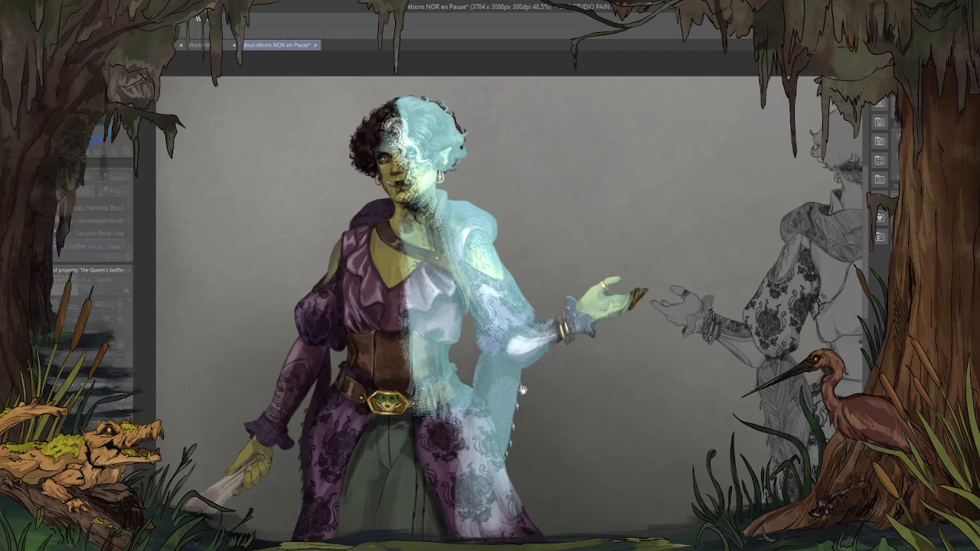
left_click(637, 226)
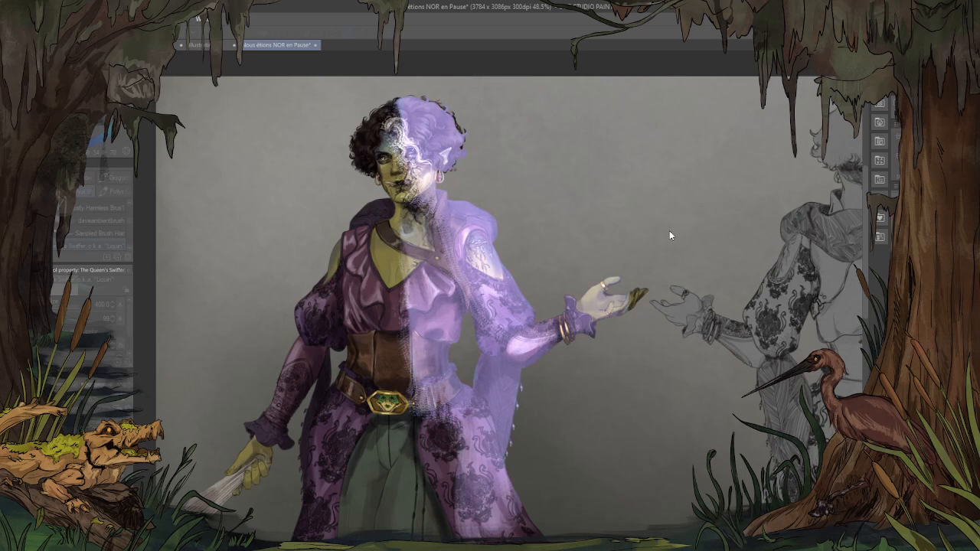
left_click_drag(688, 224, 680, 224)
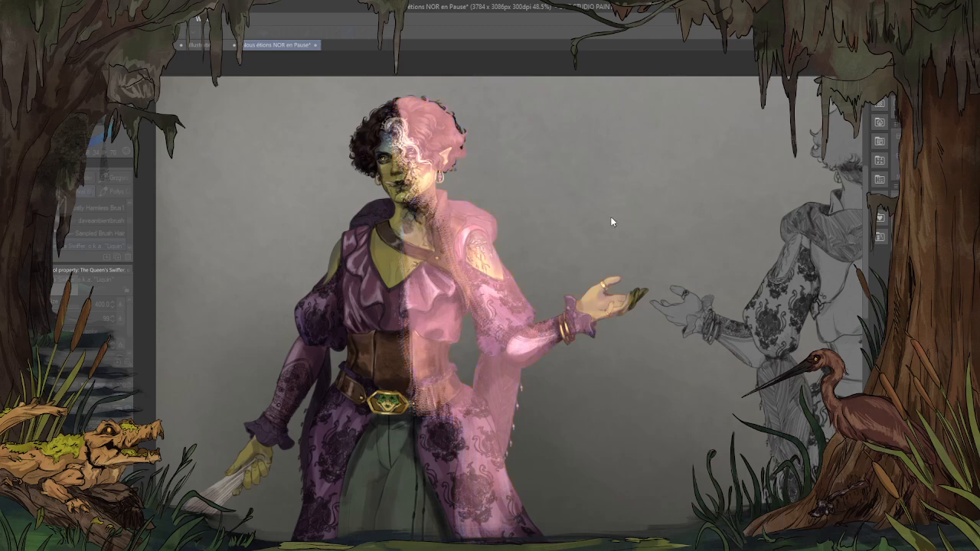
left_click(532, 227)
left_click_drag(554, 223, 523, 227)
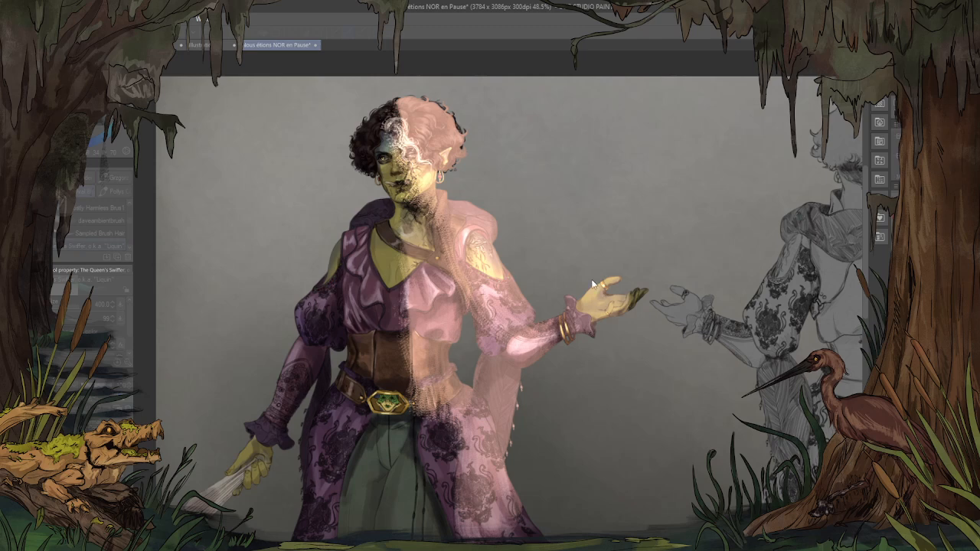
left_click(625, 252)
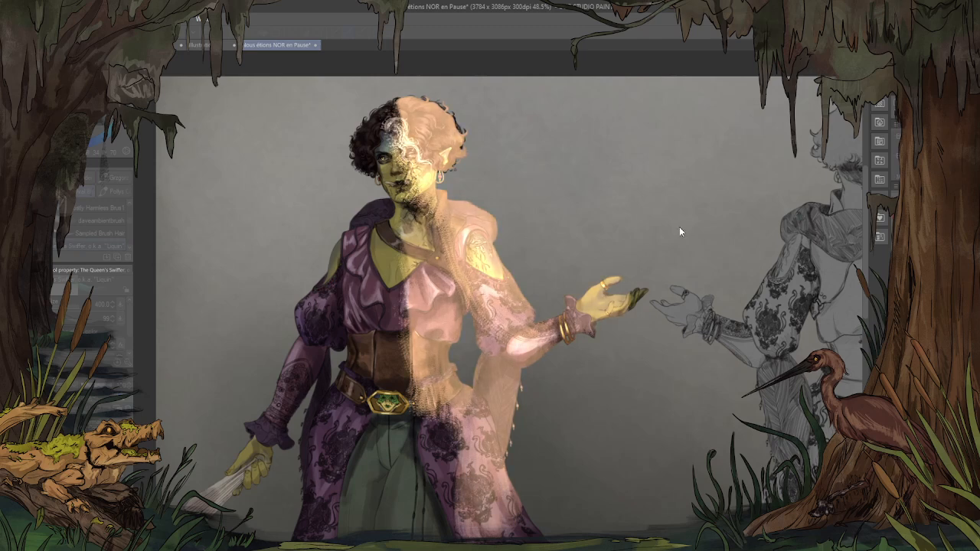
left_click_drag(648, 276, 616, 282)
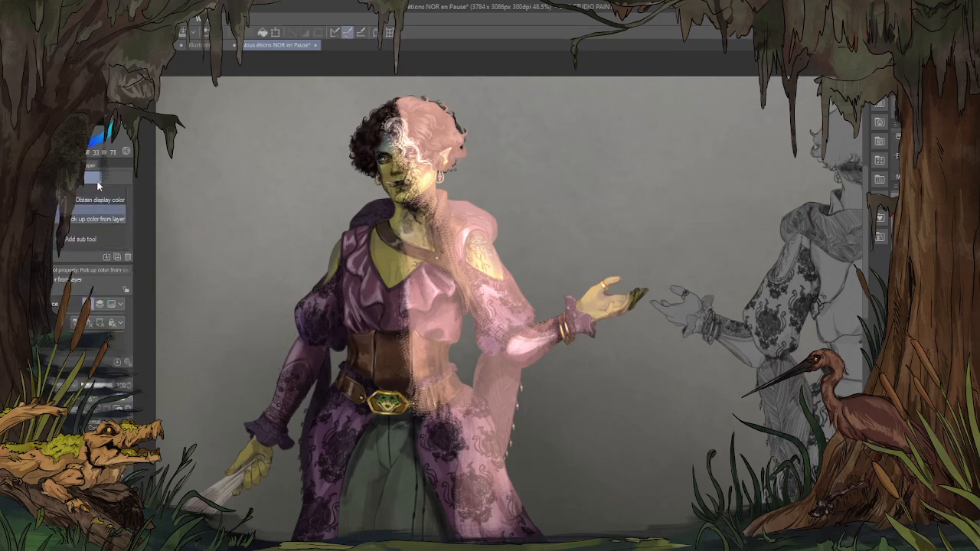
key("b")
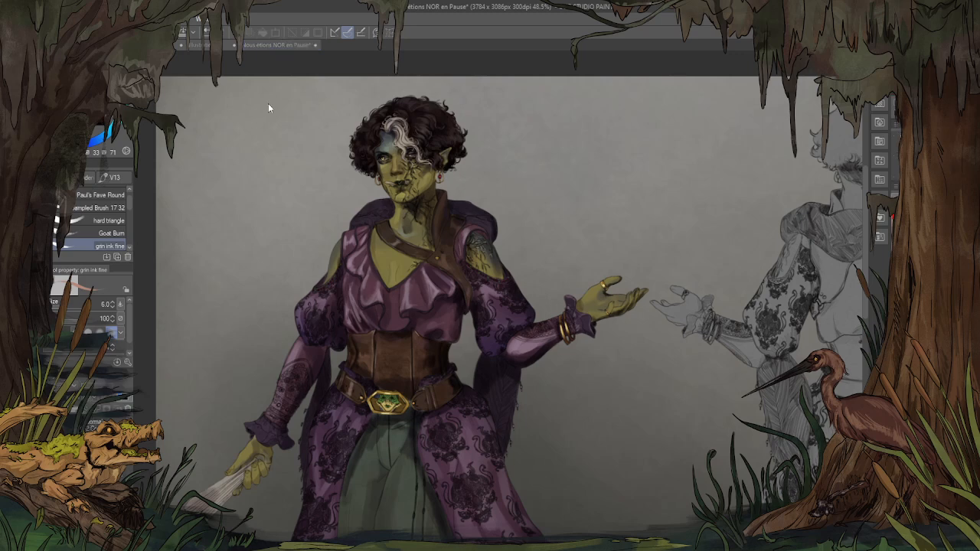
Step: Paint peach-pink light on the outer curls behind the pointed ear with the "Liquin" brush reduced to size 30
scroll(429, 86, "up", 5)
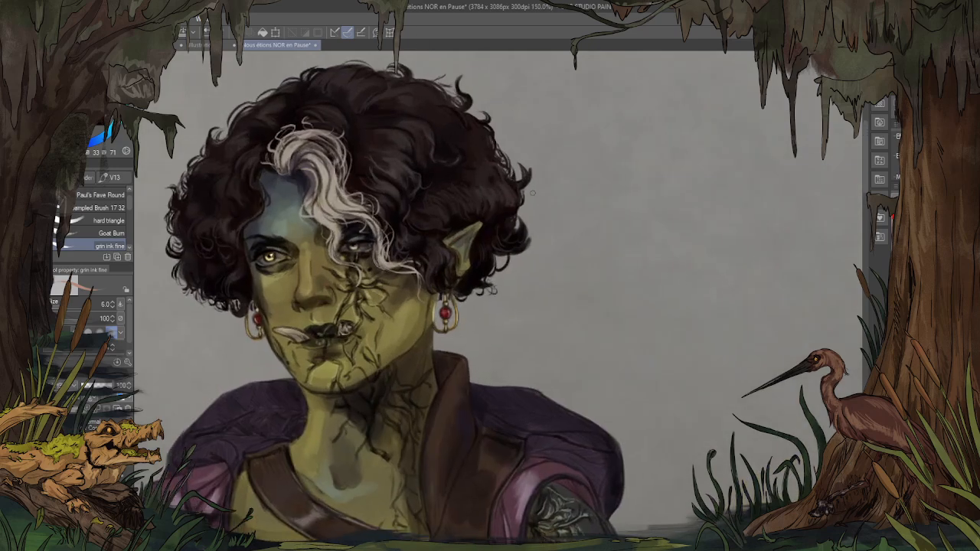
left_click_drag(589, 115, 735, 291)
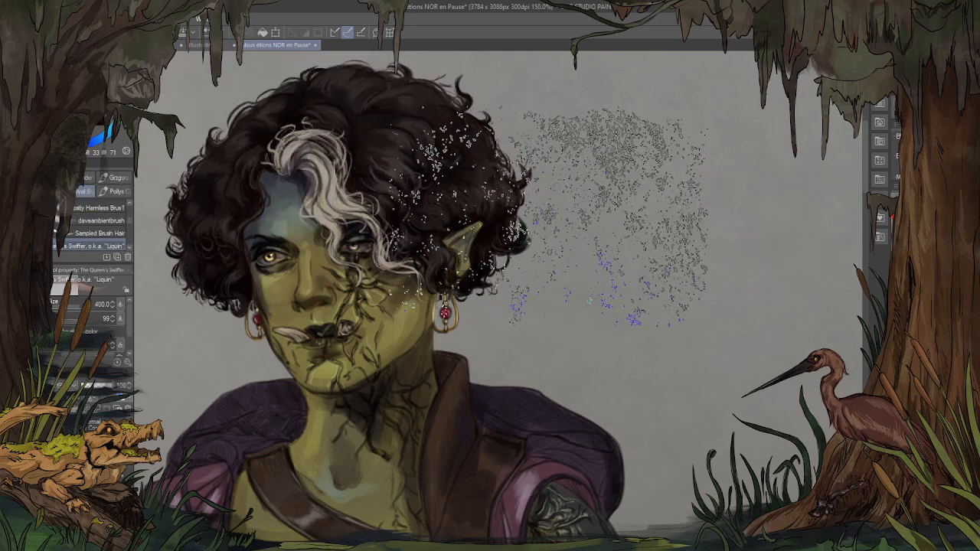
key("ctrl+z")
left_click_drag(501, 274, 536, 314)
key("bracketleft")
key("bracketleft")
key("bracketleft")
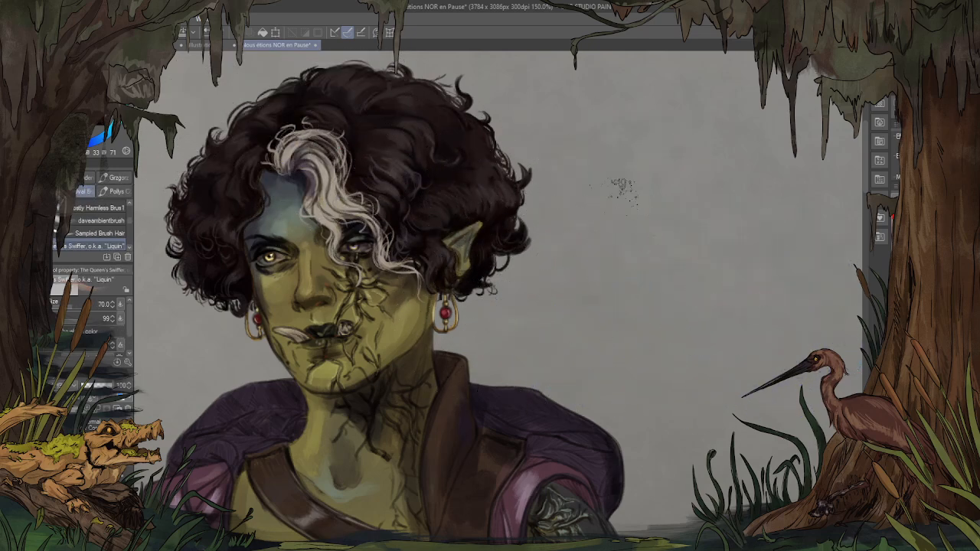
left_click(515, 220)
left_click_drag(550, 214, 540, 231)
key("bracketleft")
key("bracketleft")
key("bracketleft")
key("bracketleft")
key("ctrl+z")
mouse_move(510, 212)
left_mouse_down()
mouse_move(520, 233)
mouse_move(530, 245)
mouse_move(536, 226)
mouse_move(523, 230)
mouse_move(533, 212)
mouse_move(524, 208)
mouse_move(518, 228)
mouse_move(536, 184)
mouse_move(513, 148)
left_mouse_up()
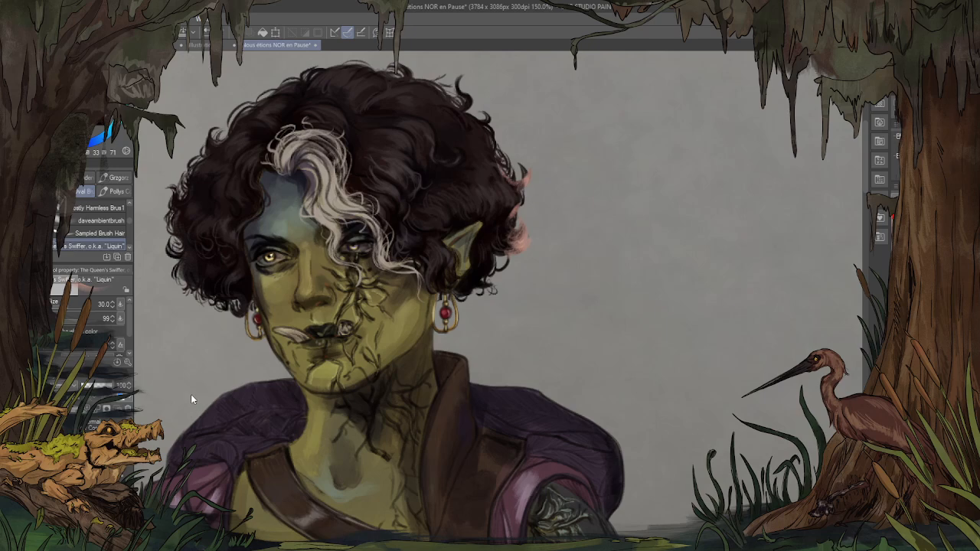
Step: Add pink light to the curls above the ear with the "daveambientbrush" at size 80 inside a temporary selection
key("ctrl+shift+d")
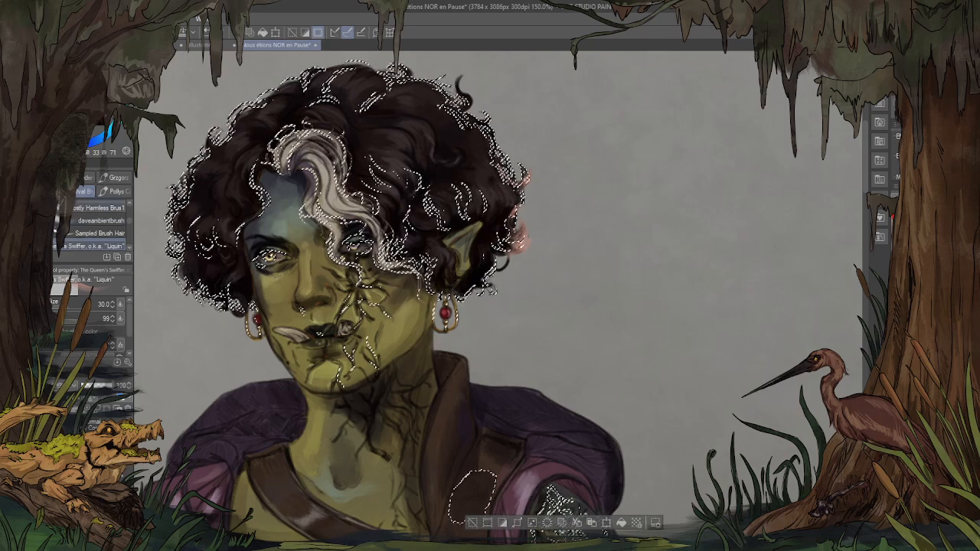
left_click(103, 220)
left_click_drag(515, 230, 502, 152)
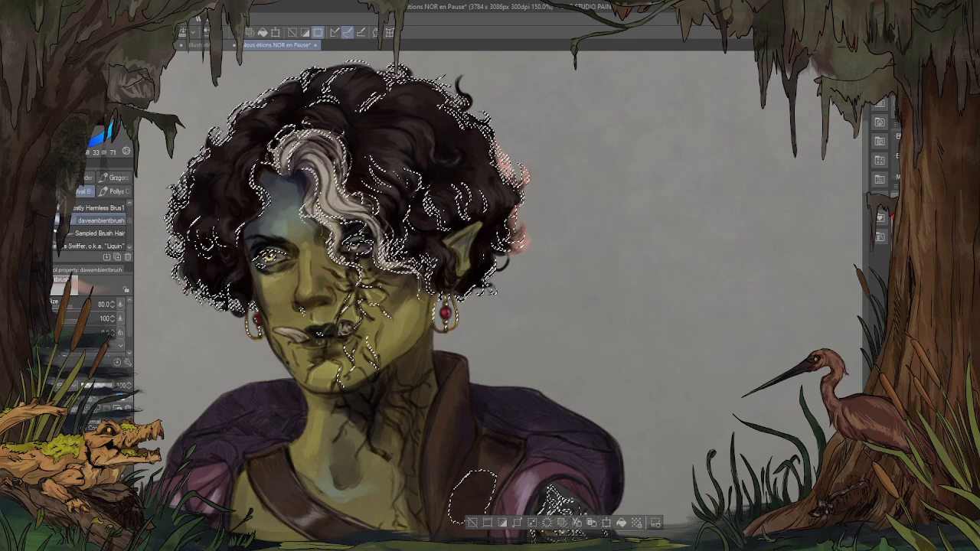
key("ctrl+d")
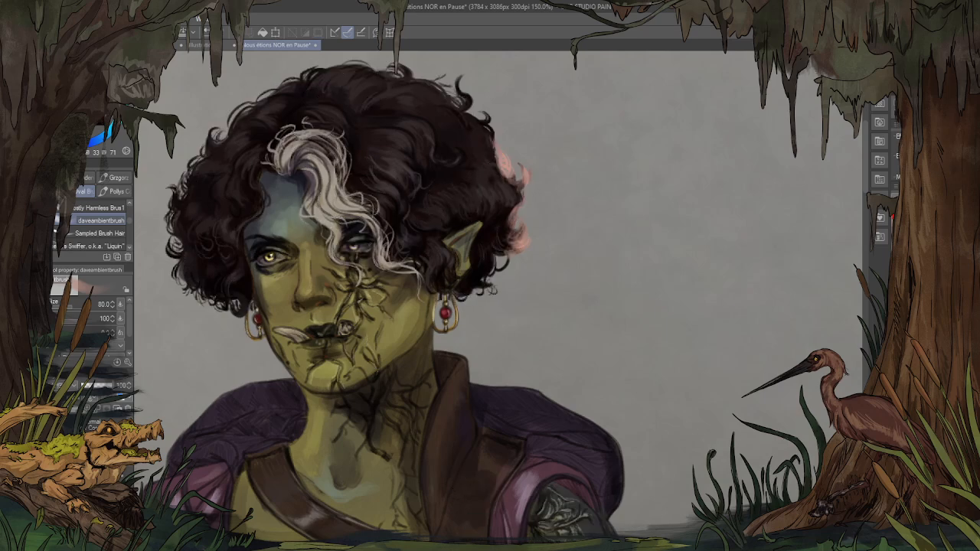
Step: Highlight the earring and the ear's upper edge in peach pink with the "Liquin" brush at size 15
key("b")
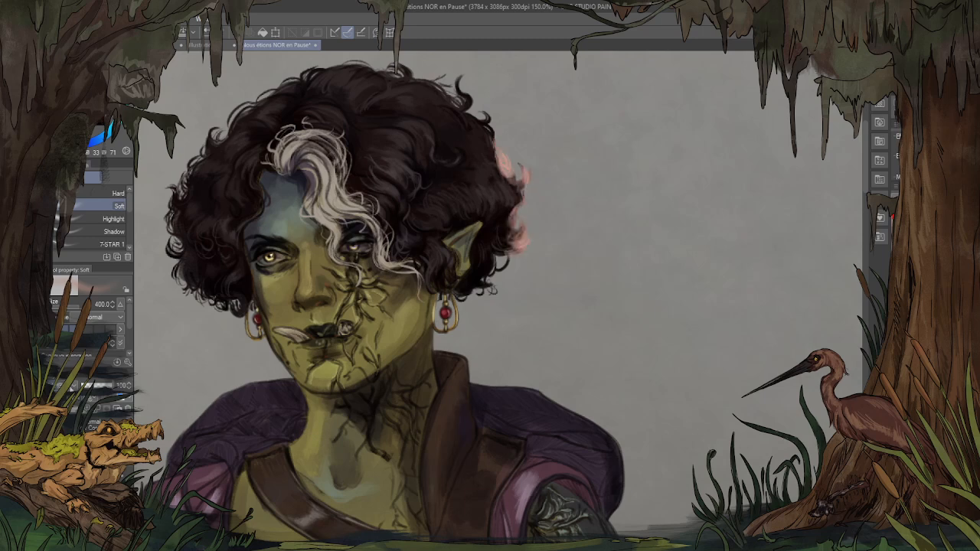
key("b")
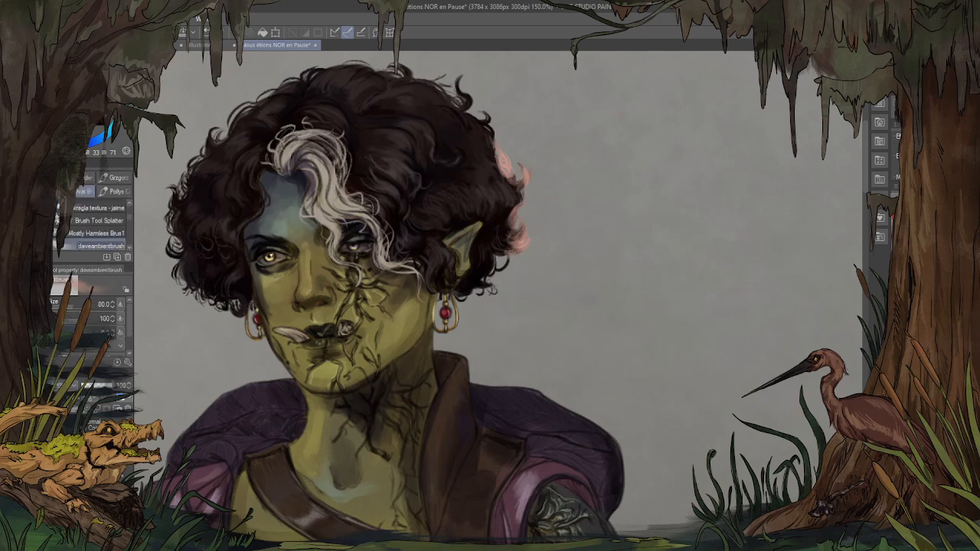
key("p")
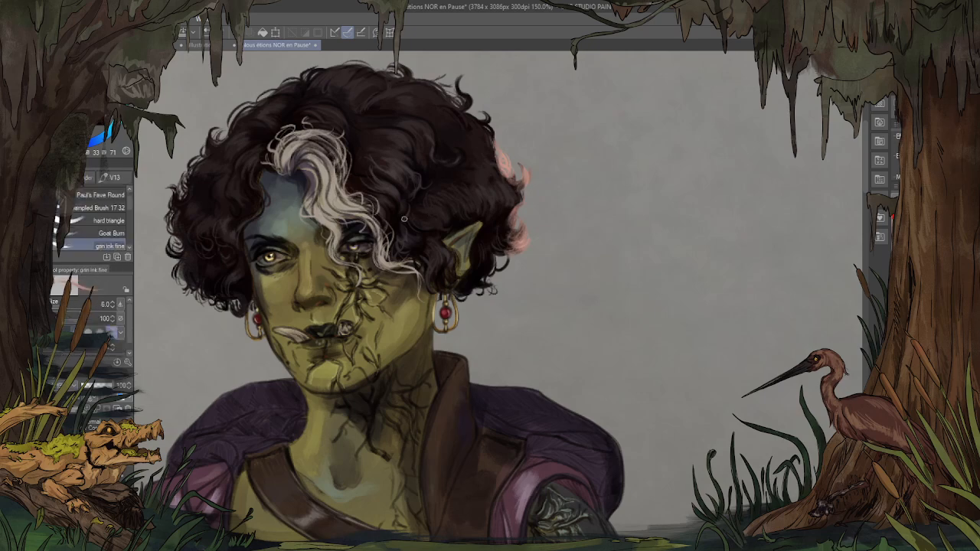
key("b")
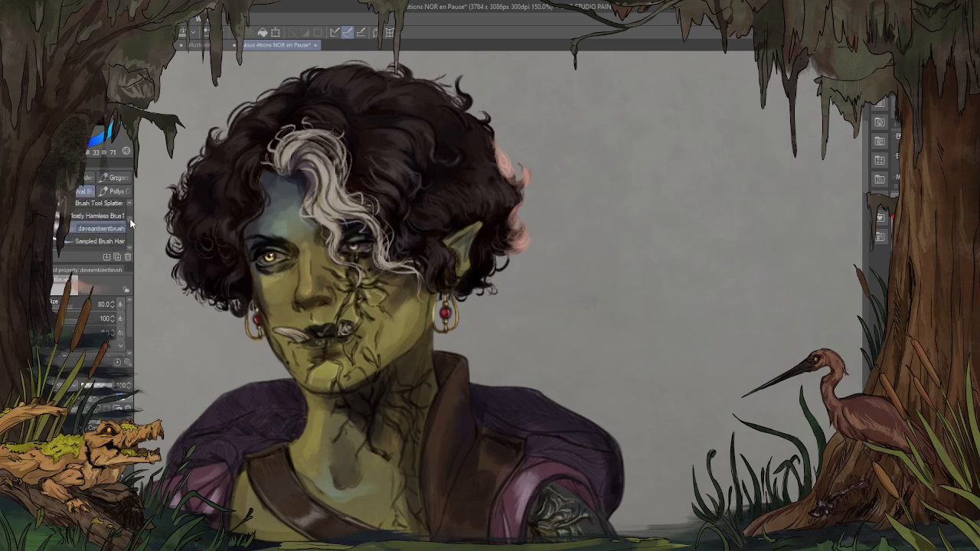
scroll(128, 226, "down", 2)
left_click(122, 230)
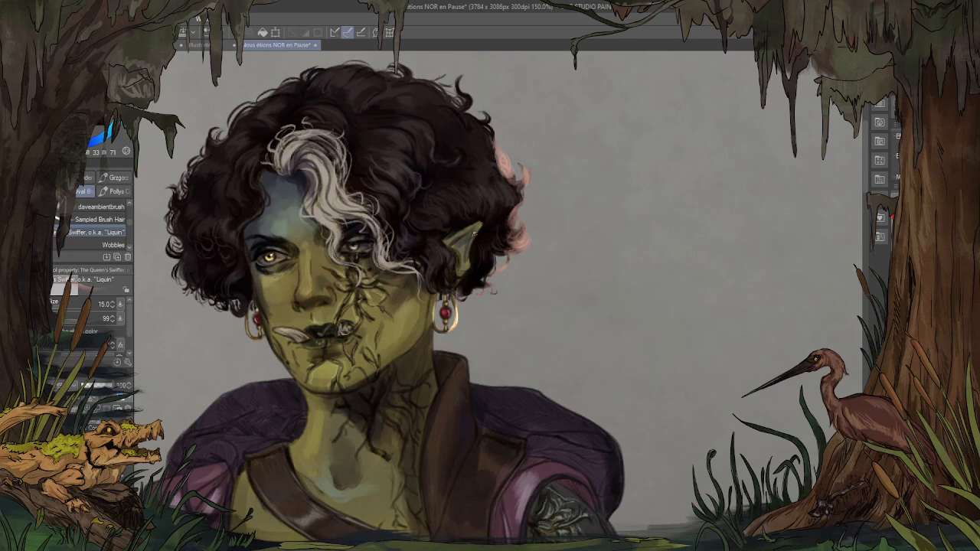
mouse_move(482, 223)
left_mouse_down()
mouse_move(456, 236)
mouse_move(478, 227)
left_mouse_up()
Step: Paint a broad pink rim light along the hair's whole outer edge on the ear side with the "Liquin" brush at size 100
key("]")
key("]")
key("]")
key("]")
key("]")
key("]")
key("[")
key("[")
key("[")
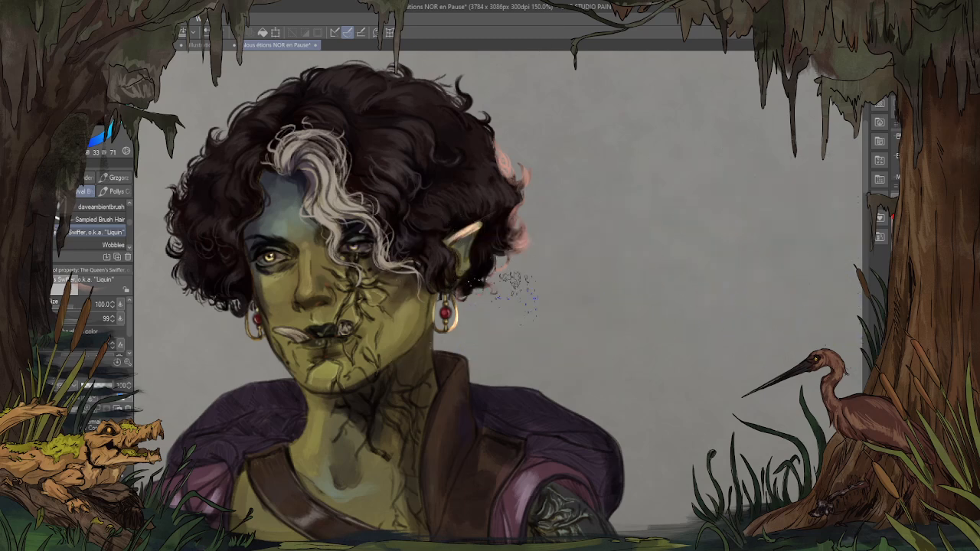
mouse_move(498, 68)
left_mouse_down()
mouse_move(490, 78)
mouse_move(544, 145)
mouse_move(555, 195)
mouse_move(538, 252)
mouse_move(490, 276)
mouse_move(521, 241)
mouse_move(528, 199)
mouse_move(487, 180)
left_mouse_up()
key("h")
scroll(286, 198, "down", 3)
scroll(455, 150, "up", 4)
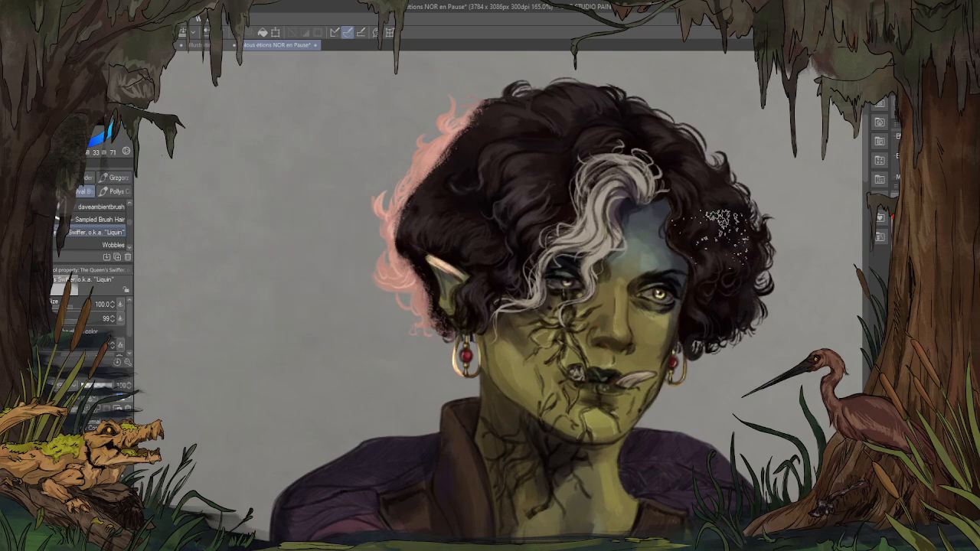
Step: Fade the pink rim light along the upper part of the hair's outer edge with the "Liquin" brush at size 150
key("[")
key("[")
key("[")
key("[")
key("[")
key("[")
key("[")
key("[")
mouse_move(501, 91)
left_mouse_down()
mouse_move(477, 125)
mouse_move(469, 109)
mouse_move(446, 103)
mouse_move(484, 106)
mouse_move(457, 147)
left_mouse_up()
key("]")
key("]")
key("]")
key("]")
key("]")
key("]")
key("]")
key("]")
key("]")
key("]")
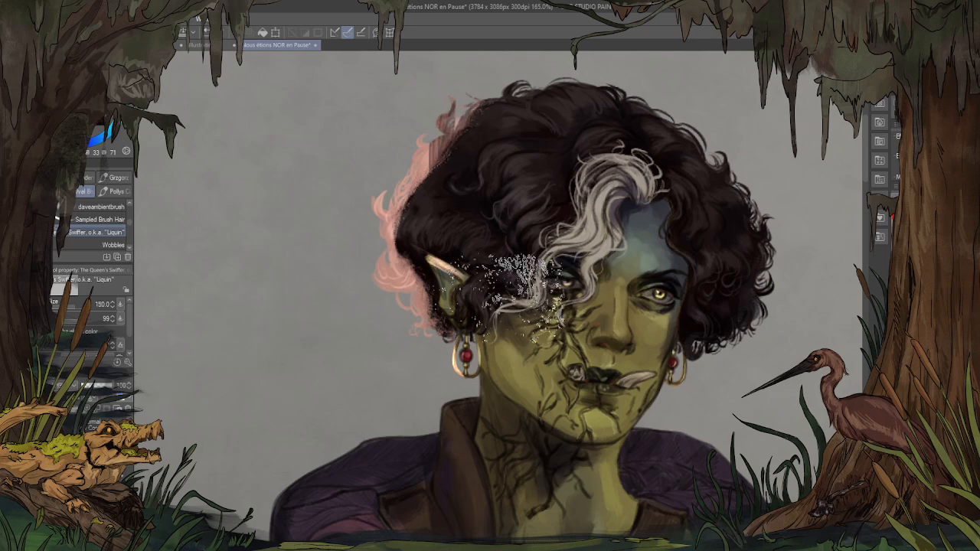
mouse_move(496, 108)
left_mouse_down()
mouse_move(472, 129)
mouse_move(452, 167)
left_mouse_up()
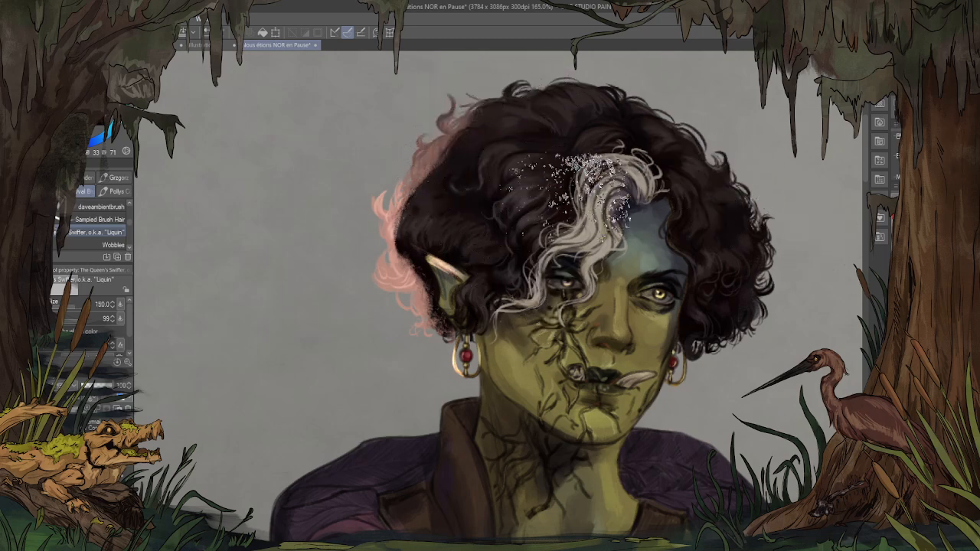
Step: Remove the remaining pink rim light from the hair's outer edge with the "Liquin" brush at size 40
key("[")
key("[")
key("[")
key("[")
key("[")
key("[")
key("[")
mouse_move(551, 116)
left_mouse_down()
mouse_move(473, 124)
mouse_move(411, 211)
mouse_move(422, 253)
mouse_move(394, 277)
mouse_move(432, 278)
mouse_move(438, 322)
left_mouse_up()
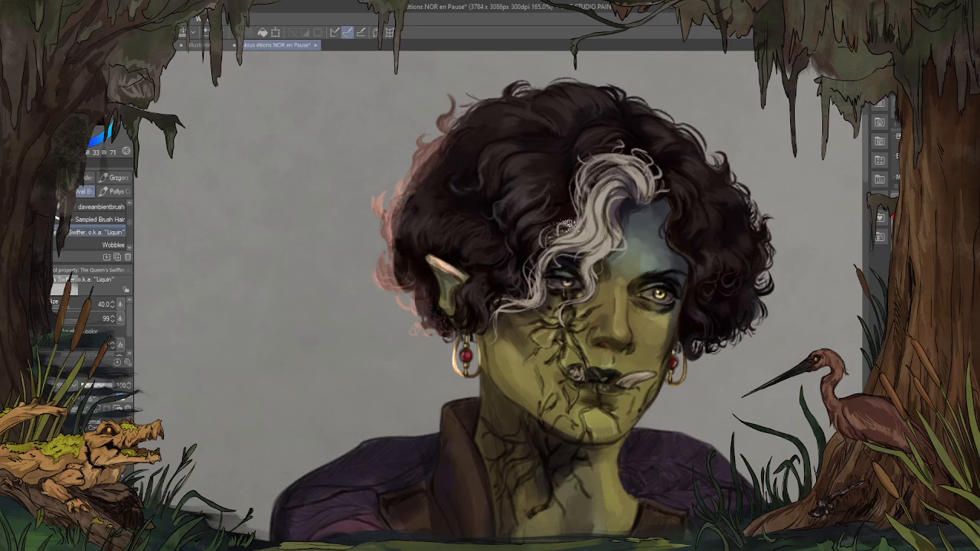
mouse_move(472, 251)
left_mouse_down()
mouse_move(415, 289)
mouse_move(393, 200)
mouse_move(420, 131)
mouse_move(383, 187)
mouse_move(438, 149)
left_mouse_up()
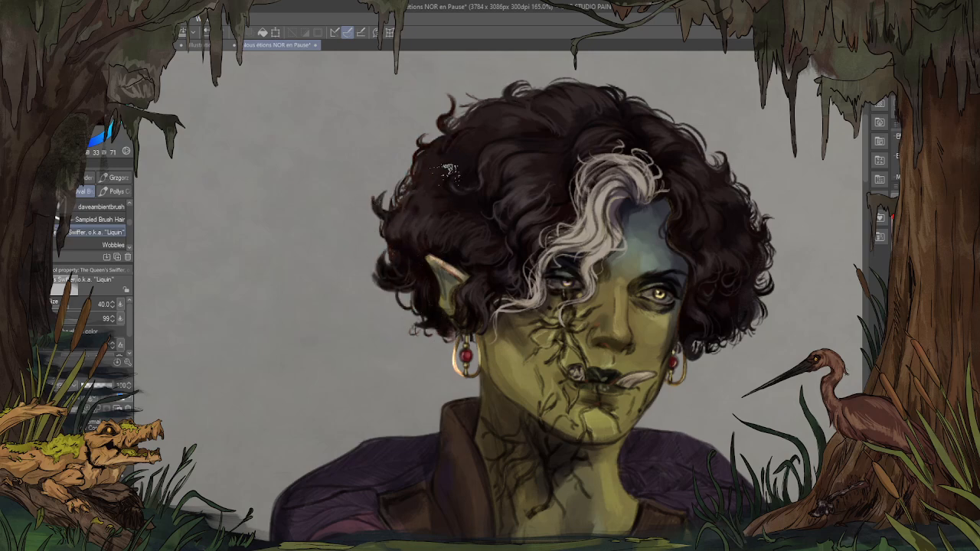
key("h")
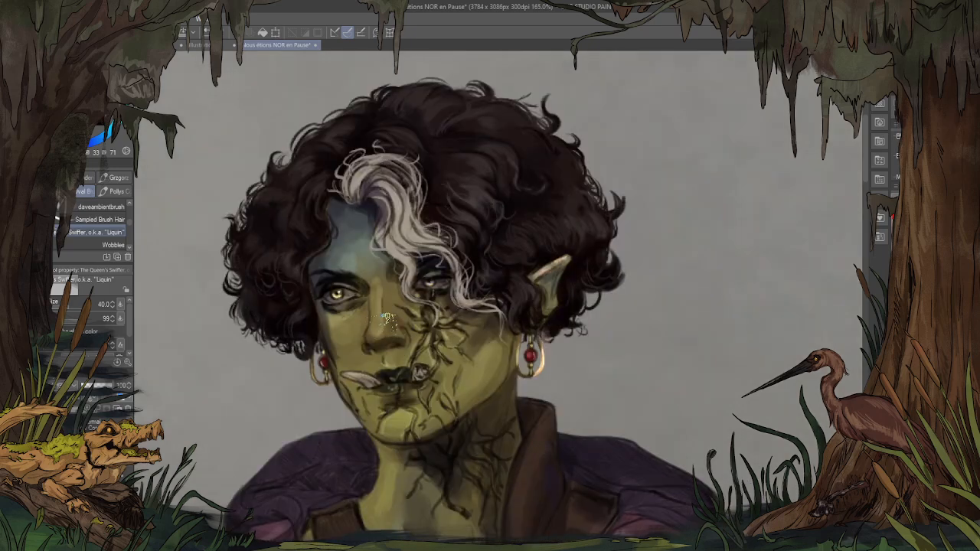
Step: Paint warm peach highlights along the jawline, cheek and side of the neck with the "Liquin" brush at size 17
scroll(371, 409, "up", 1)
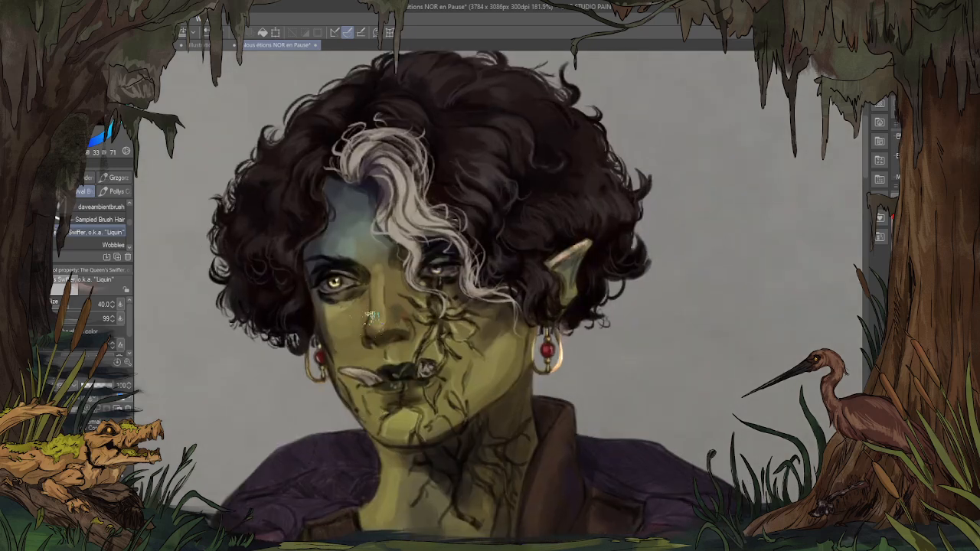
scroll(371, 320, "up", 1)
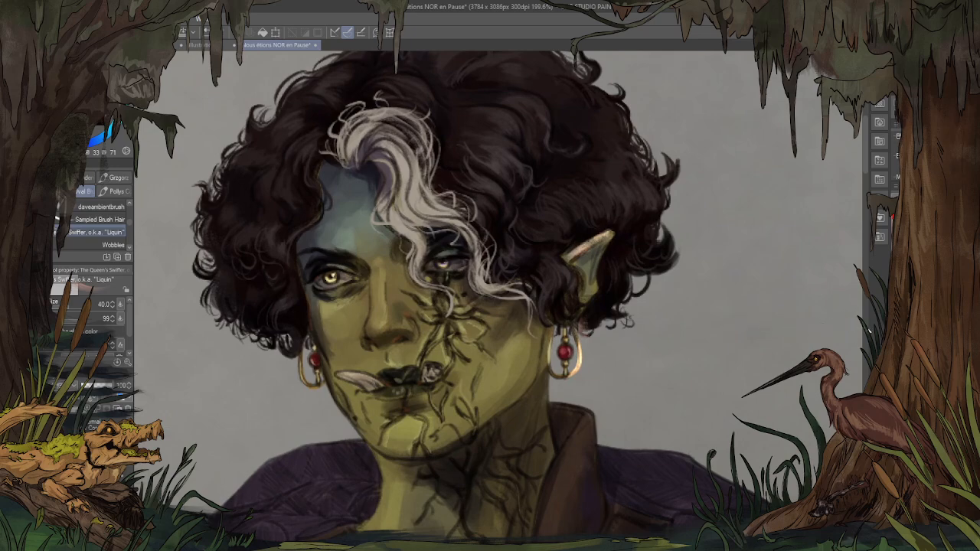
key("bracketleft")
left_click_drag(474, 396, 481, 361)
key("ctrl+z")
key("ctrl+z")
key("ctrl+z")
mouse_move(540, 358)
left_mouse_down()
mouse_move(526, 383)
mouse_move(517, 376)
mouse_move(494, 396)
left_mouse_up()
key("ctrl+z")
mouse_move(539, 356)
left_mouse_down()
mouse_move(525, 387)
mouse_move(491, 417)
mouse_move(539, 371)
mouse_move(492, 401)
left_mouse_up()
left_click_drag(548, 366, 542, 425)
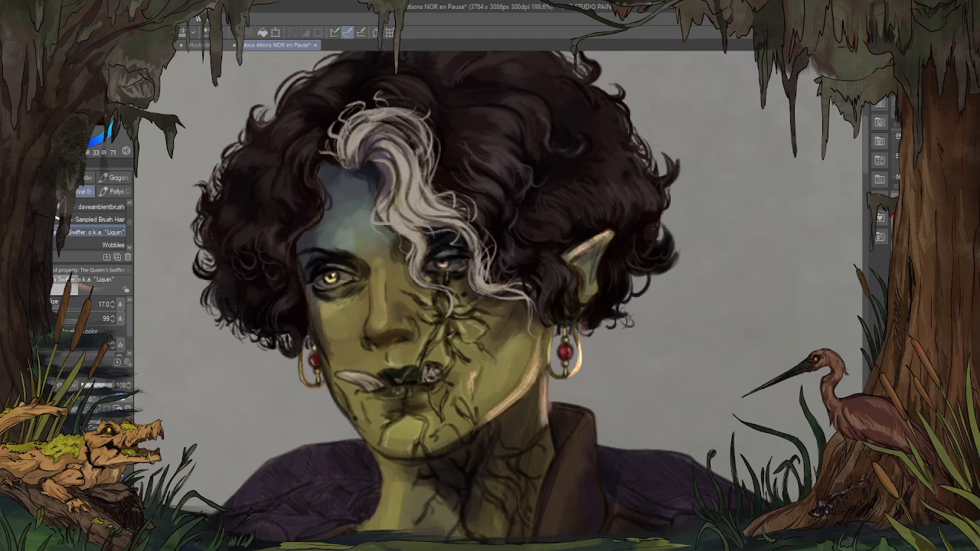
Step: Save the painting and add a soft pink highlight to the hair curls in front of the ear with the "Liquin" brush at size 40
key("ctrl+s")
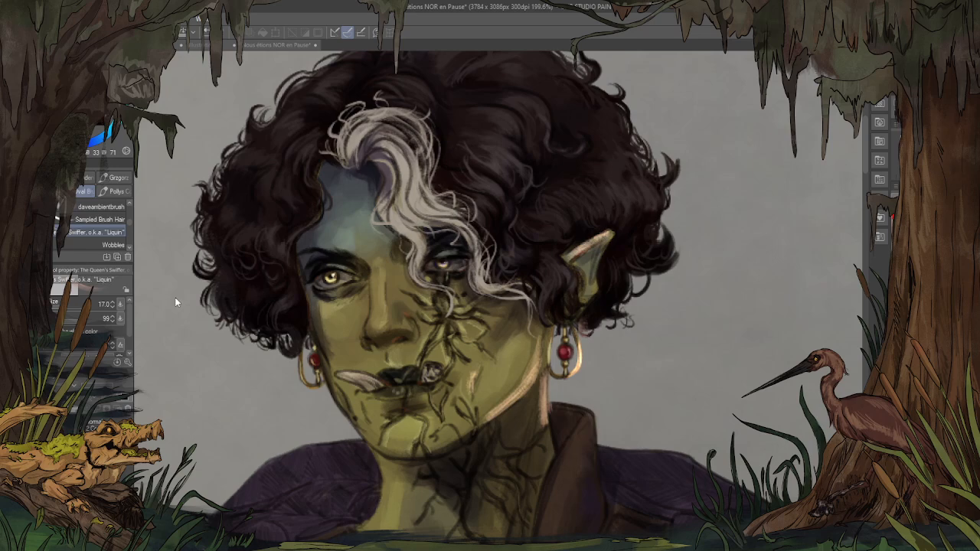
scroll(163, 326, "down", 1)
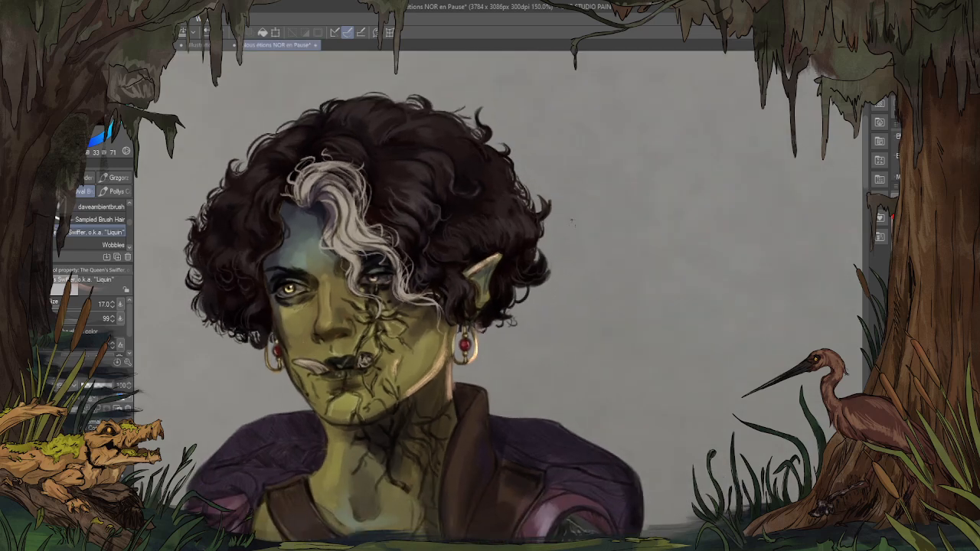
key("bracketright")
key("bracketright")
key("bracketright")
key("bracketright")
mouse_move(453, 297)
left_mouse_down()
mouse_move(466, 276)
mouse_move(460, 292)
mouse_move(461, 276)
mouse_move(470, 297)
mouse_move(452, 302)
mouse_move(461, 314)
mouse_move(429, 295)
mouse_move(459, 295)
mouse_move(432, 282)
left_mouse_up()
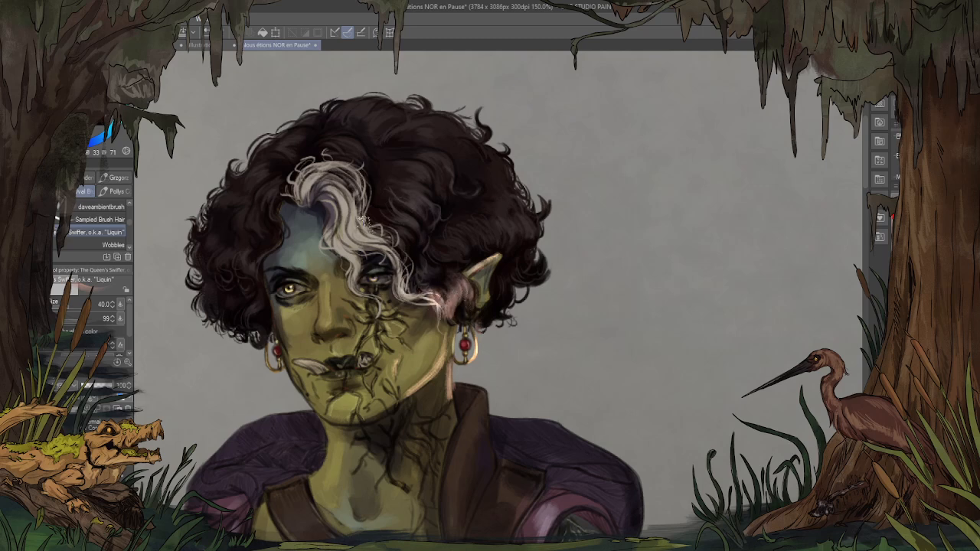
scroll(349, 226, "up", 2)
scroll(310, 325, "up", 2)
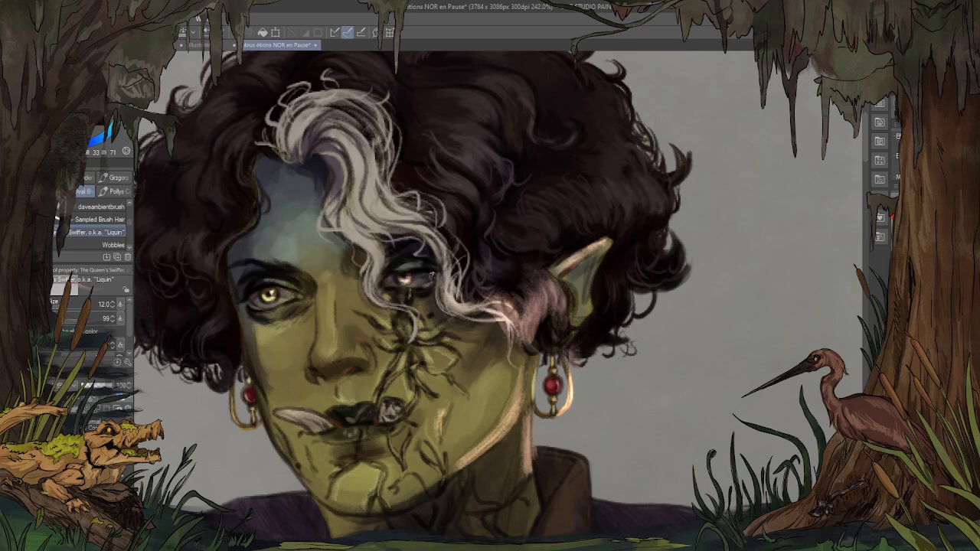
scroll(427, 284, "down", 4)
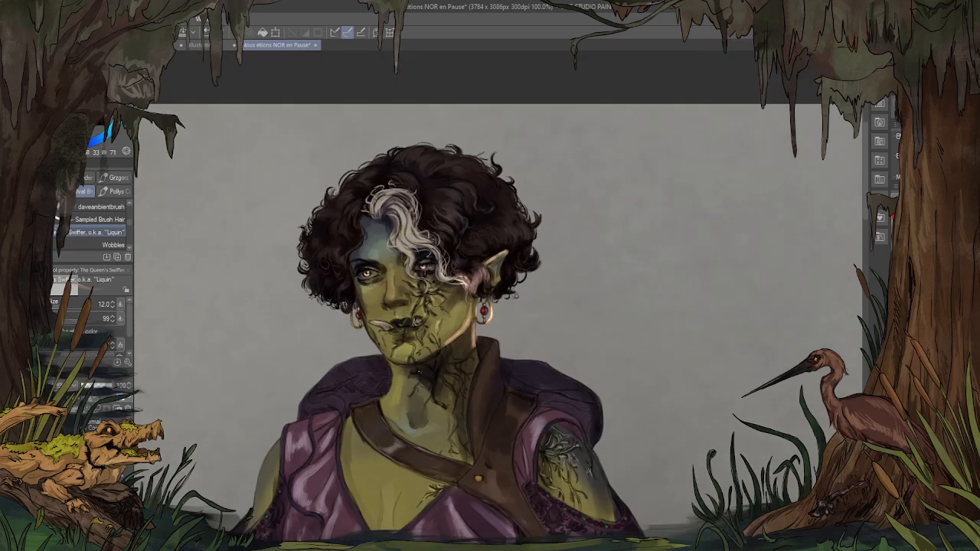
scroll(375, 344, "up", 5)
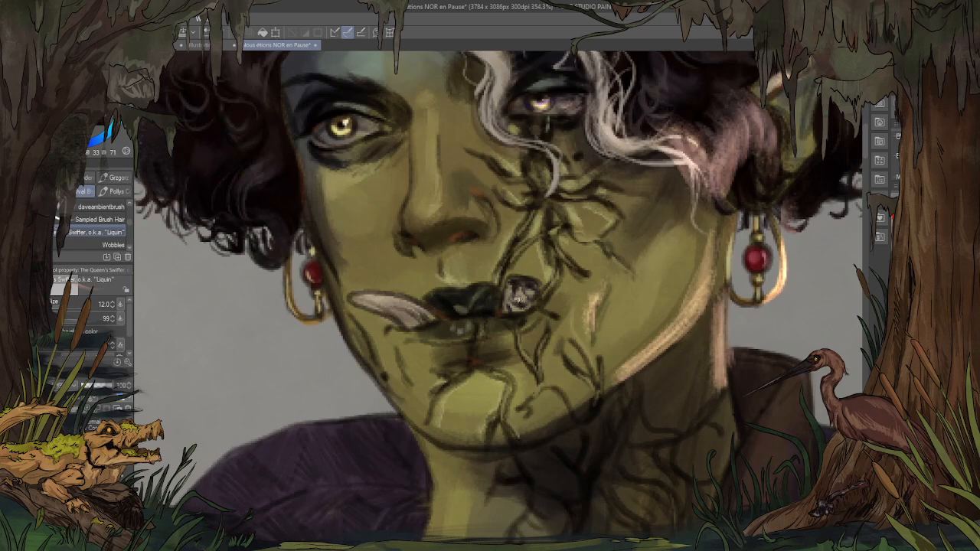
left_click_drag(536, 300, 536, 294)
key("ctrl+z")
scroll(472, 345, "down", 6)
scroll(472, 344, "up", 3)
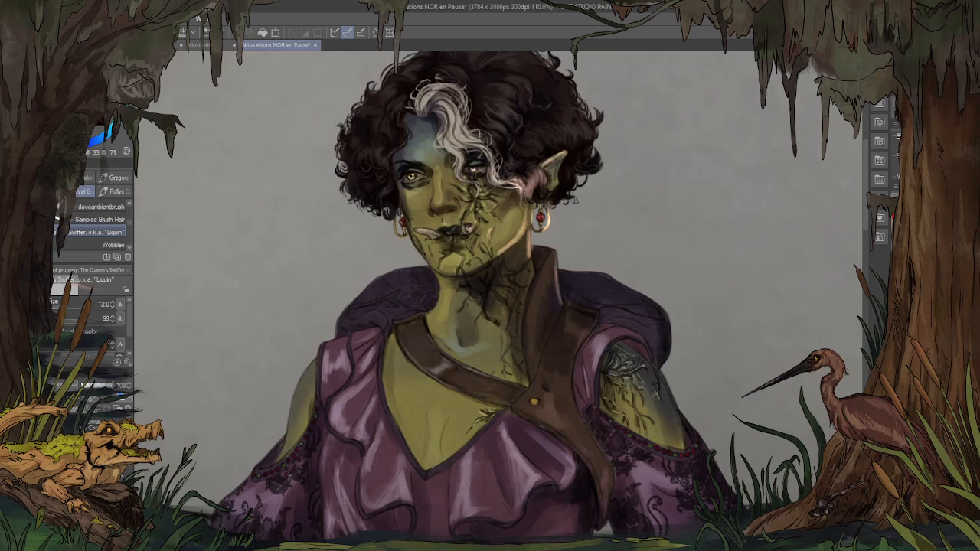
Step: Paint pink rim light along the leather collar, the hood's outer edge and the shoulder of the sleeve with the "Liquin" brush at size 25
left_click_drag(553, 254, 563, 303)
mouse_move(663, 207)
left_mouse_down()
mouse_move(590, 215)
mouse_move(459, 145)
left_mouse_up()
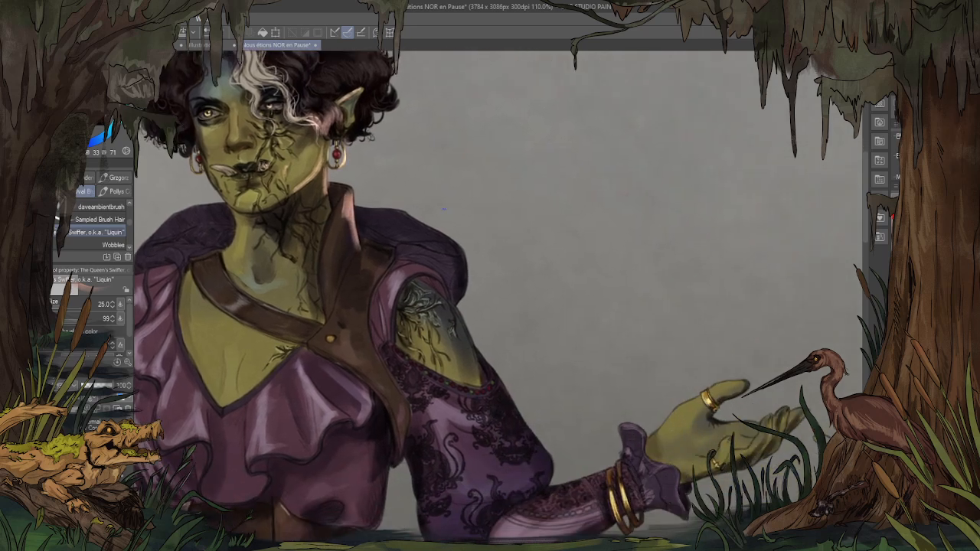
mouse_move(444, 236)
left_mouse_down()
mouse_move(465, 276)
mouse_move(469, 245)
mouse_move(459, 303)
left_mouse_up()
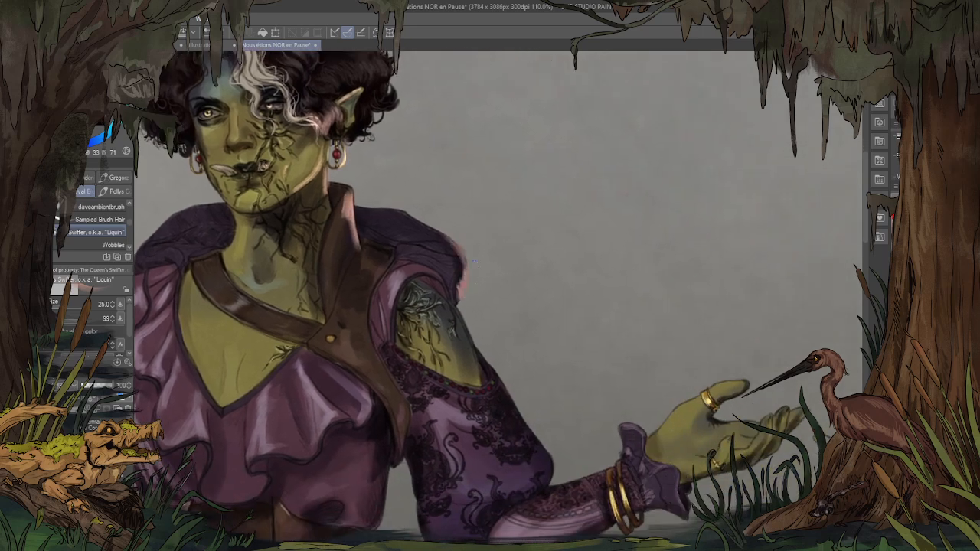
key("ctrl+z")
mouse_move(386, 237)
left_mouse_down()
mouse_move(369, 241)
mouse_move(388, 246)
left_mouse_up()
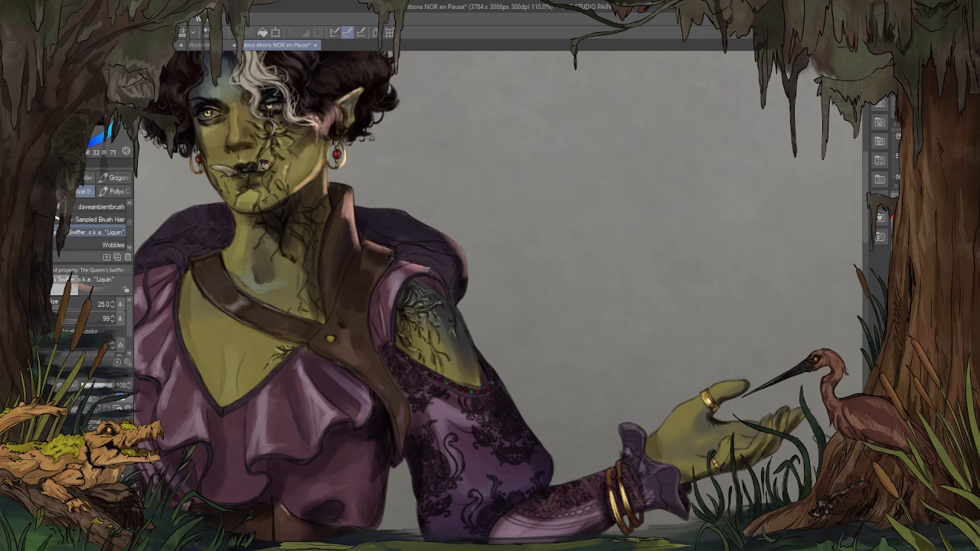
Step: Paint peach-pink rim light down the bare upper arm and the outer edge of the puffed lace sleeve with the "Liquin" brush at size 25
mouse_move(439, 273)
left_mouse_down()
mouse_move(466, 315)
mouse_move(446, 297)
mouse_move(453, 323)
mouse_move(474, 375)
left_mouse_up()
key("ctrl+z")
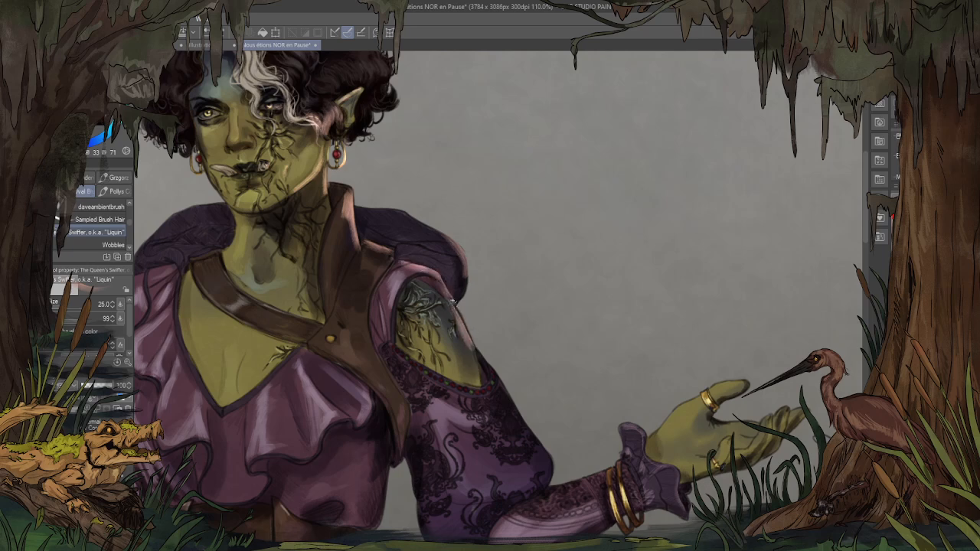
key("ctrl+y")
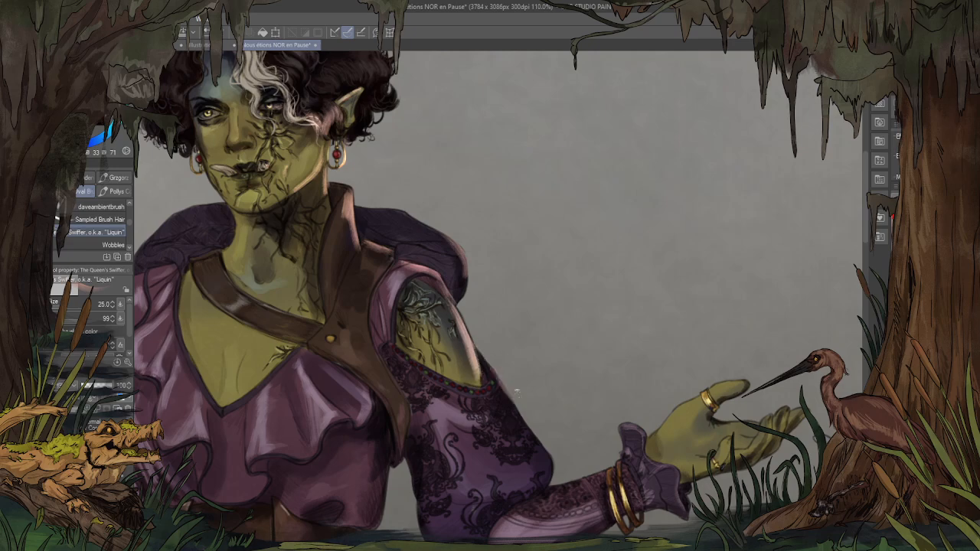
mouse_move(517, 391)
left_mouse_down()
mouse_move(527, 434)
mouse_move(522, 415)
left_mouse_up()
mouse_move(560, 465)
left_mouse_down()
mouse_move(496, 374)
mouse_move(548, 478)
mouse_move(555, 445)
left_mouse_up()
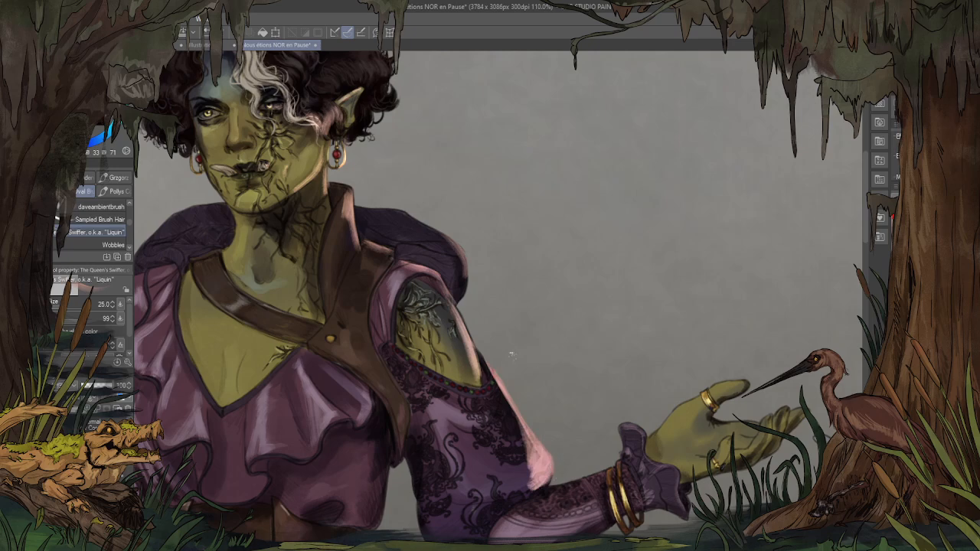
Step: Add a pink highlight at the base of the raised hand's thumb and a thin rim along the forearm sleeve's underside
scroll(445, 178, "down", 5)
scroll(561, 305, "up", 5)
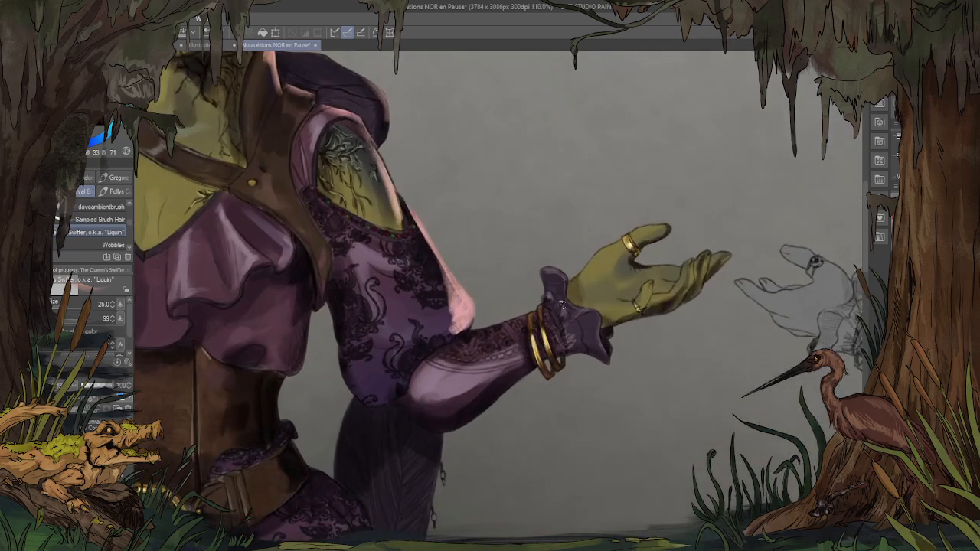
left_click_drag(642, 260, 641, 260)
mouse_move(532, 371)
left_mouse_down()
mouse_move(488, 410)
mouse_move(450, 426)
mouse_move(515, 389)
mouse_move(492, 405)
left_mouse_up()
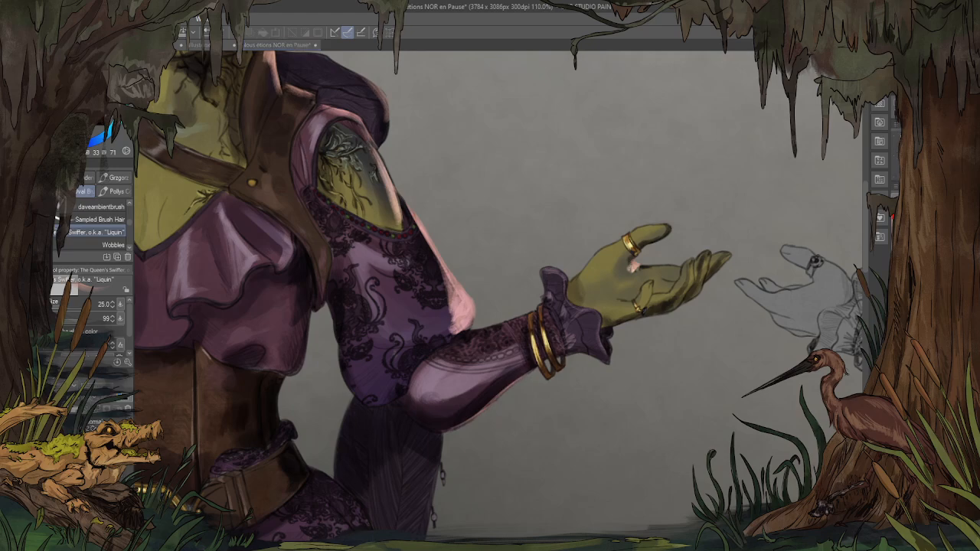
scroll(490, 211, "down", 3)
scroll(287, 174, "up", 3)
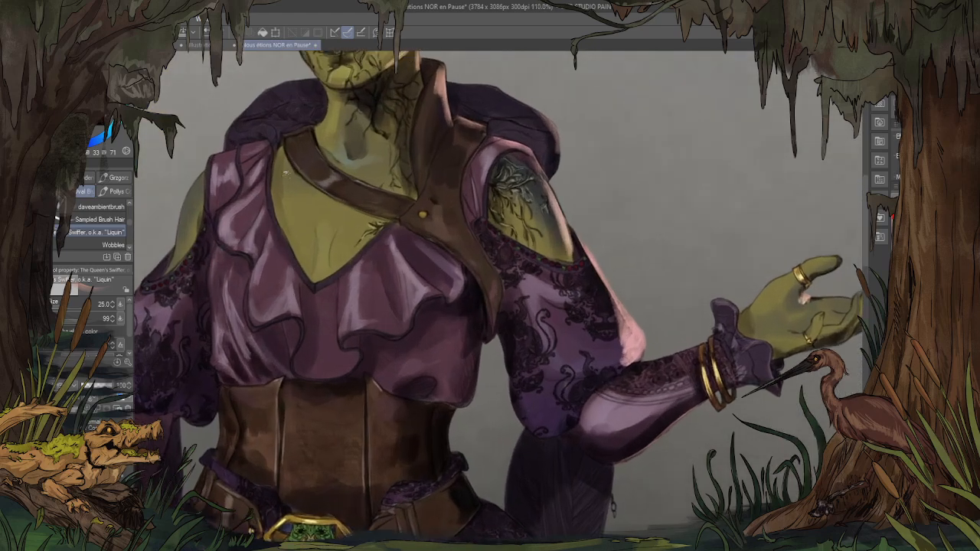
Step: Paint a peach highlight on the leather strap beside its brass stud with the "Liquin" brush at size 80
key("]")
key("]")
key("]")
mouse_move(433, 215)
left_mouse_down()
mouse_move(427, 221)
mouse_move(440, 214)
mouse_move(459, 233)
left_mouse_up()
key("ctrl+z")
key("[")
key("[")
key("[")
key("[")
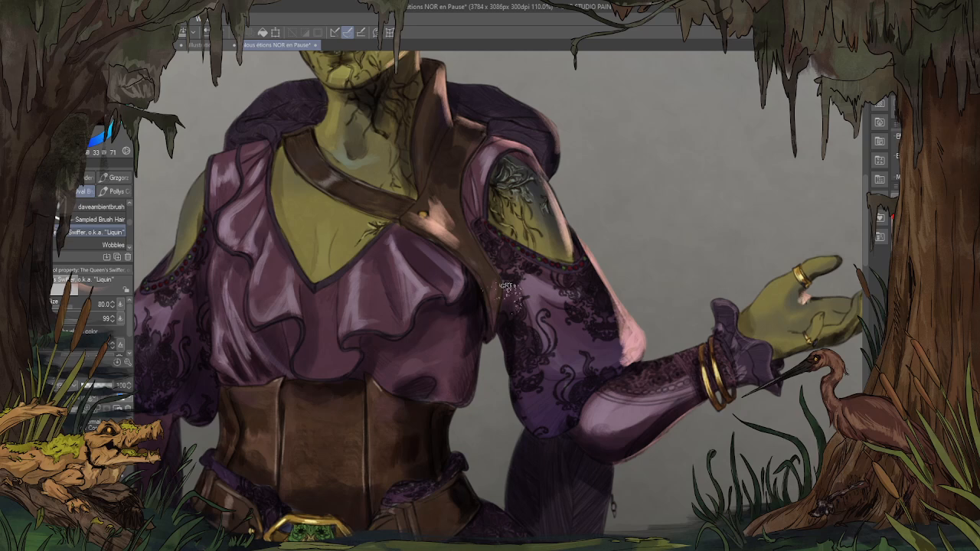
Step: Paint pink highlights on the blouse's ruffle folds with the "Liquin" brush at size 50 and save the painting
key("]")
key("]")
key("]")
key("]")
key("]")
key("]")
key("]")
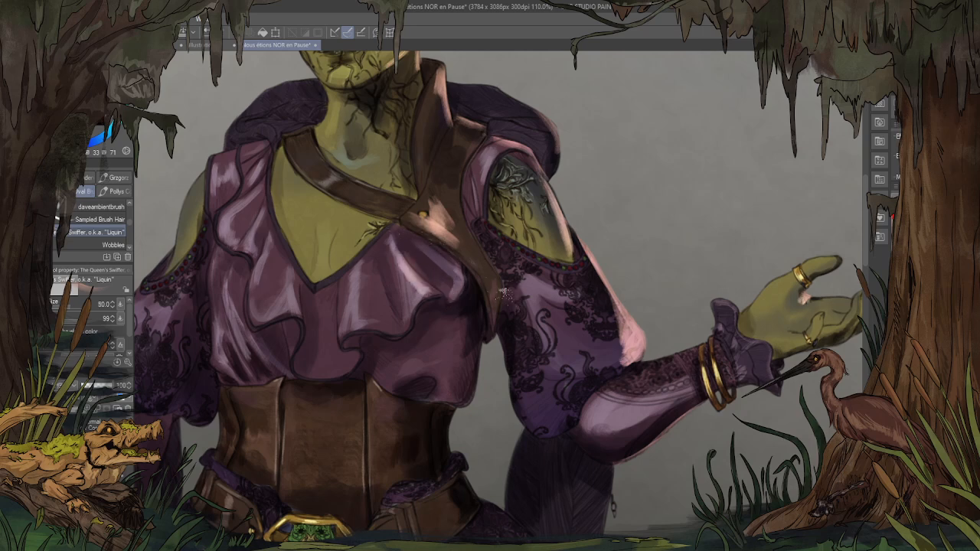
mouse_move(435, 249)
left_mouse_down()
mouse_move(433, 282)
mouse_move(407, 247)
mouse_move(455, 297)
mouse_move(456, 276)
mouse_move(464, 286)
mouse_move(458, 265)
mouse_move(453, 274)
mouse_move(435, 249)
mouse_move(445, 285)
left_mouse_up()
mouse_move(406, 257)
left_mouse_down()
mouse_move(410, 274)
mouse_move(386, 239)
mouse_move(381, 307)
mouse_move(400, 292)
mouse_move(391, 314)
mouse_move(357, 329)
left_mouse_up()
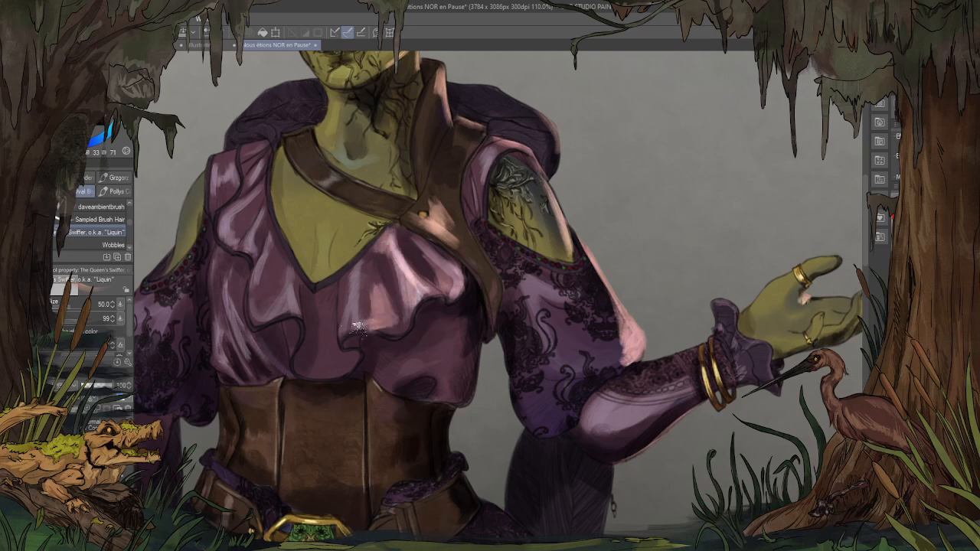
left_click_drag(268, 269, 359, 383)
key("ctrl+s")
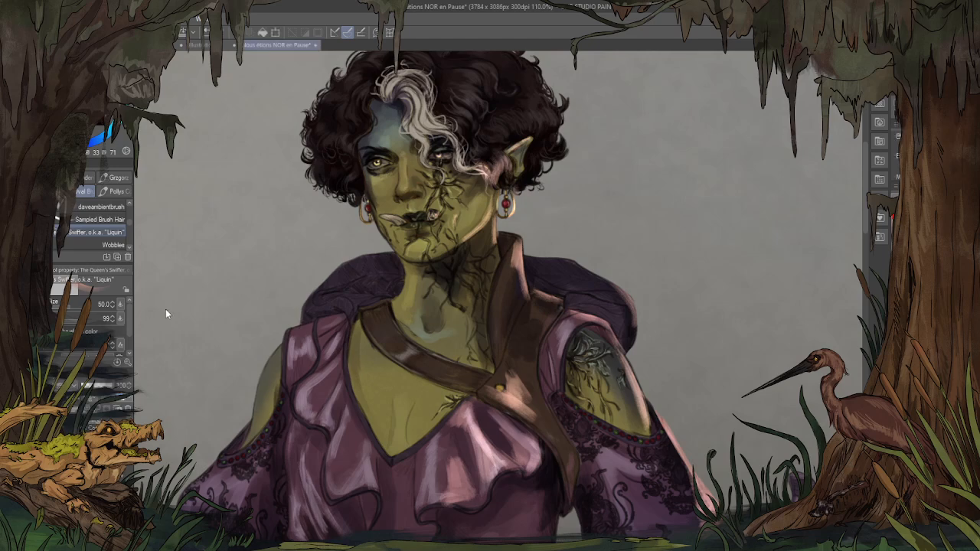
Step: Paint pink rim light along the upper inner edge of the front boot with the "Liquin" brush
scroll(232, 231, "down", 8)
scroll(357, 421, "up", 1)
scroll(357, 421, "up", 2)
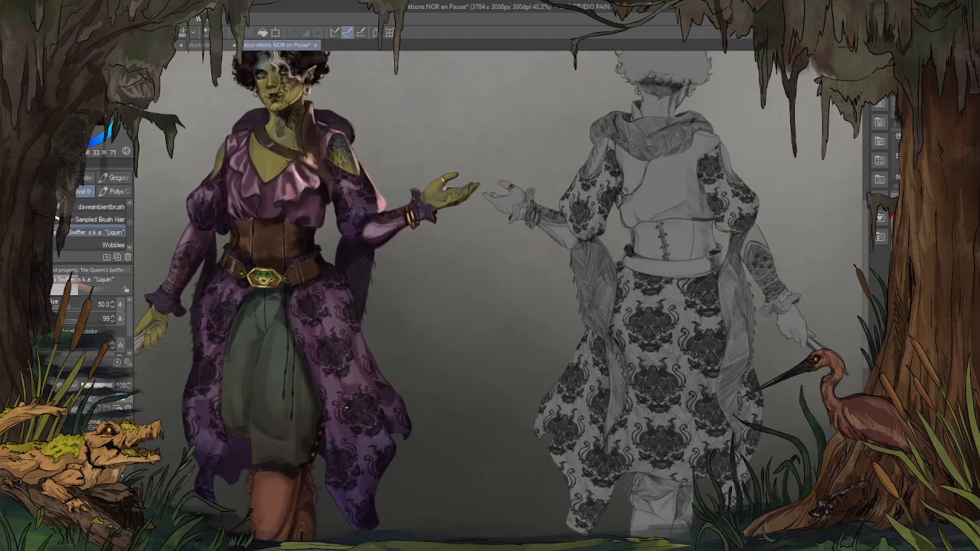
scroll(345, 437, "down", 1)
scroll(330, 459, "up", 3)
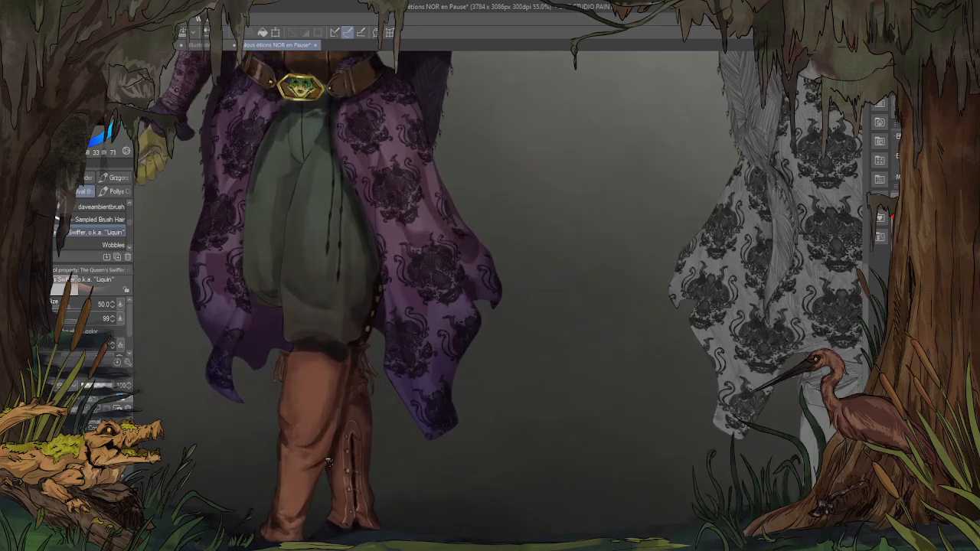
mouse_move(342, 366)
left_mouse_down()
mouse_move(349, 360)
mouse_move(343, 433)
left_mouse_up()
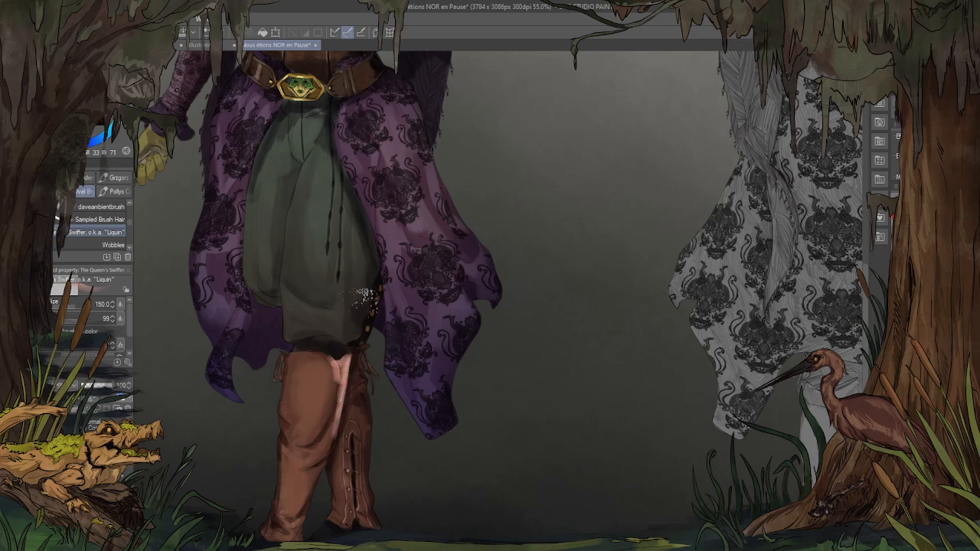
Step: Paint a broad peach highlight on the lower part of the green trouser leg with the "Liquin" brush at size 150
key("]")
key("]")
key("]")
key("]")
key("]")
key("]")
mouse_move(341, 320)
left_mouse_down()
mouse_move(354, 247)
mouse_move(351, 317)
mouse_move(333, 313)
mouse_move(349, 294)
mouse_move(354, 211)
mouse_move(369, 289)
mouse_move(354, 311)
mouse_move(339, 267)
left_mouse_up()
Step: Fade the upper part of the trouser leg's peach highlight with the "daveambientbrush" at size 80
left_click(101, 207)
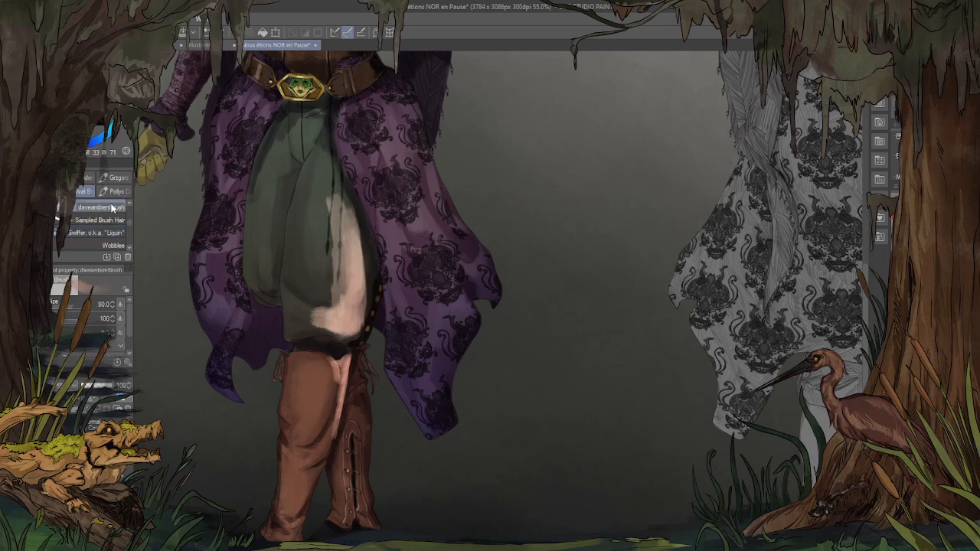
left_click_drag(334, 195, 344, 299)
mouse_move(347, 210)
left_mouse_down()
mouse_move(353, 288)
mouse_move(314, 317)
mouse_move(348, 337)
mouse_move(360, 332)
mouse_move(354, 253)
mouse_move(363, 285)
left_mouse_up()
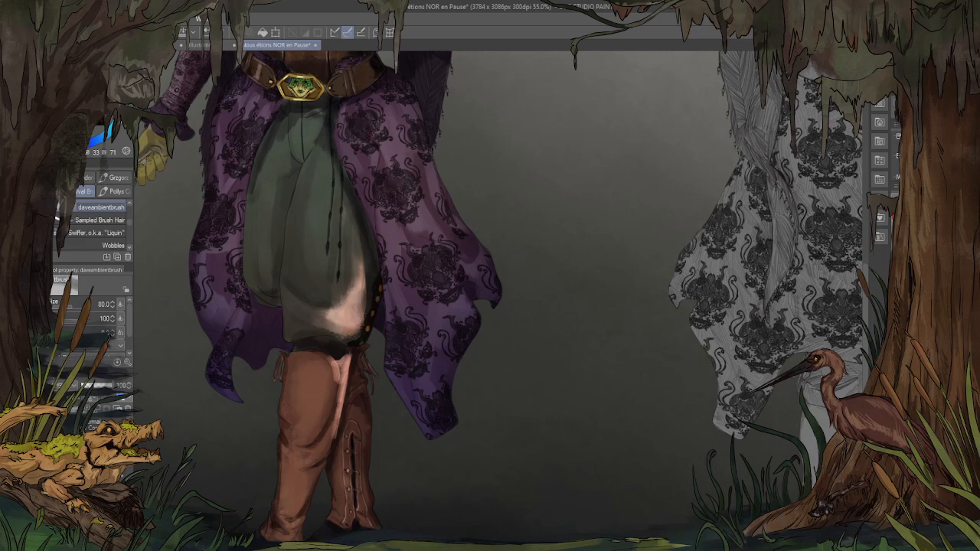
Step: Paint light peach accents on the back boot's laces and outer edge with the "Liquin" brush, using size 20 for the laces
left_click(119, 234)
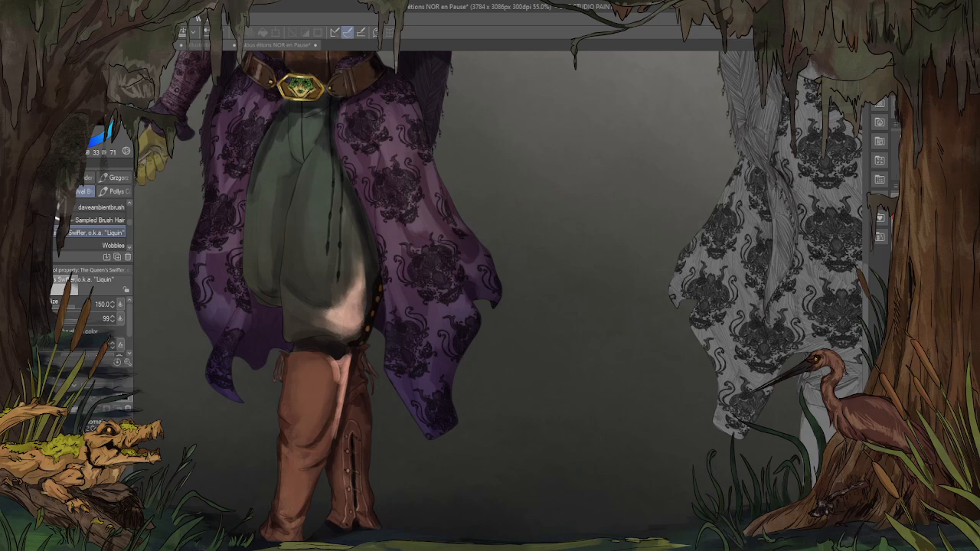
left_click(383, 411)
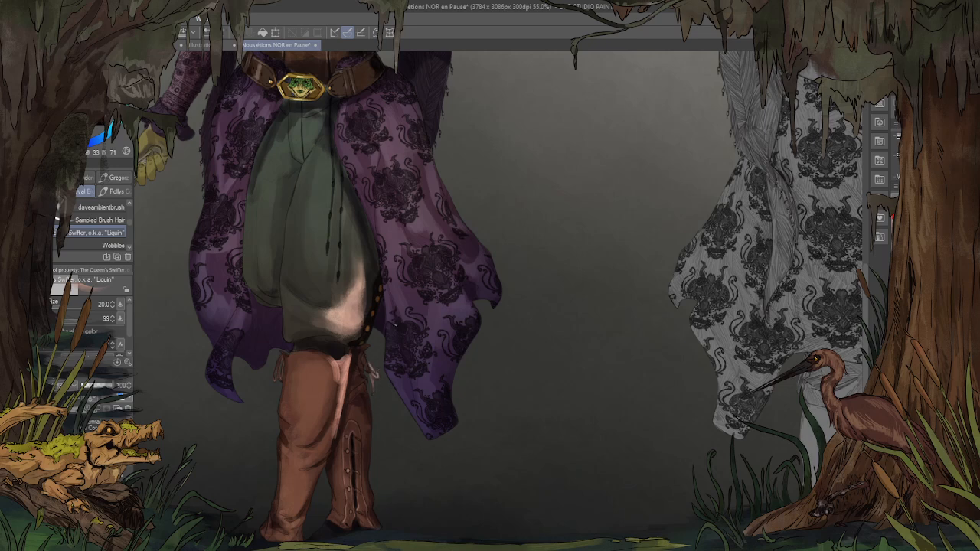
left_click_drag(395, 325, 448, 232)
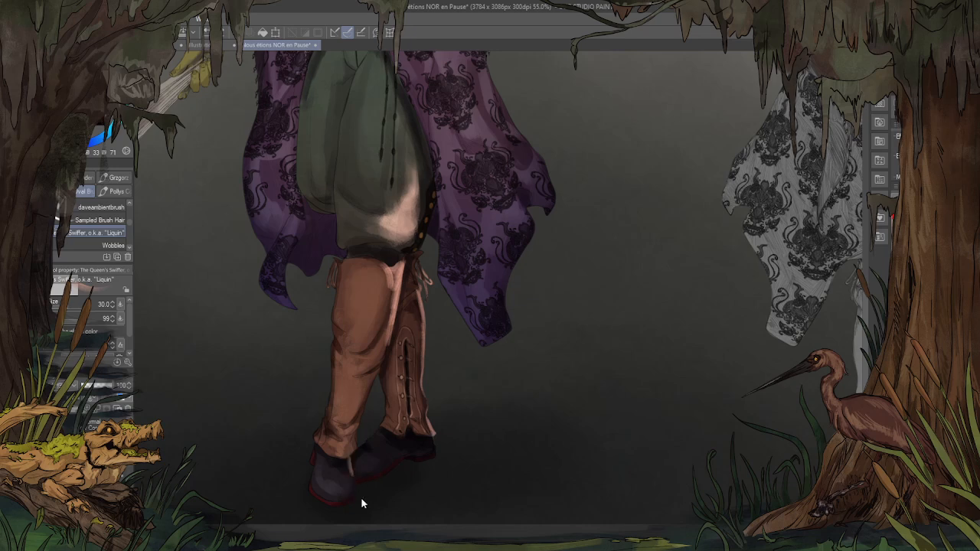
Step: Extend the peach rim light down the front boot and shoe with the "Liquin" brush at size 30 and save the painting
left_click_drag(354, 490, 352, 472)
left_click_drag(354, 433, 391, 323)
key("ctrl+z")
key("ctrl+z")
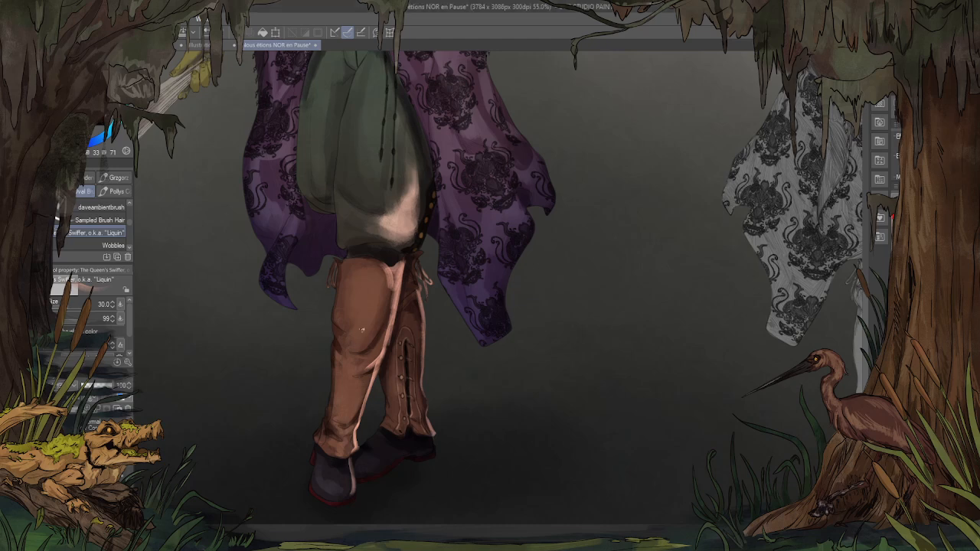
scroll(363, 329, "up", 1)
key("ctrl+s")
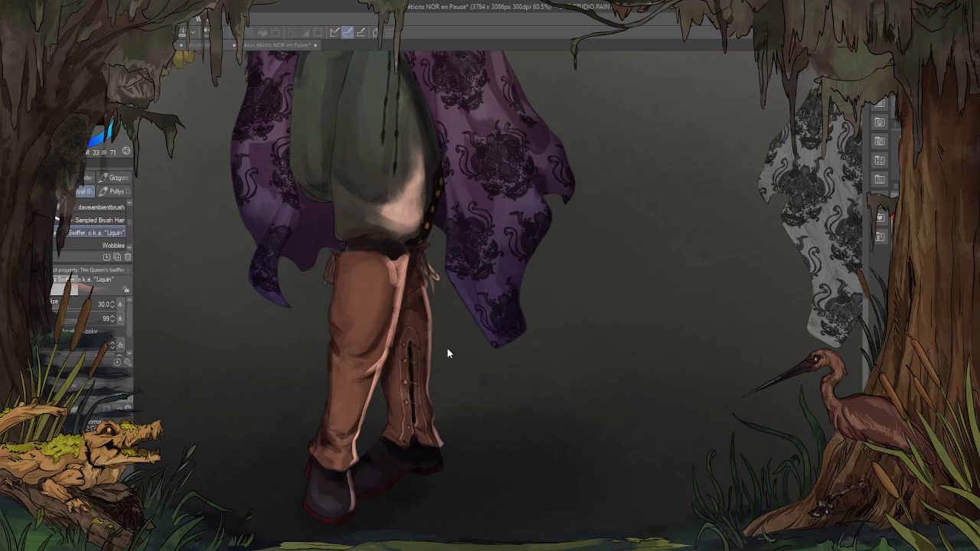
Step: Paint a broad pink highlight down the front of the patterned purple coat skirt with the "Liquin" brush at size 150
scroll(448, 354, "down", 3)
scroll(490, 235, "down", 2)
scroll(469, 182, "up", 4)
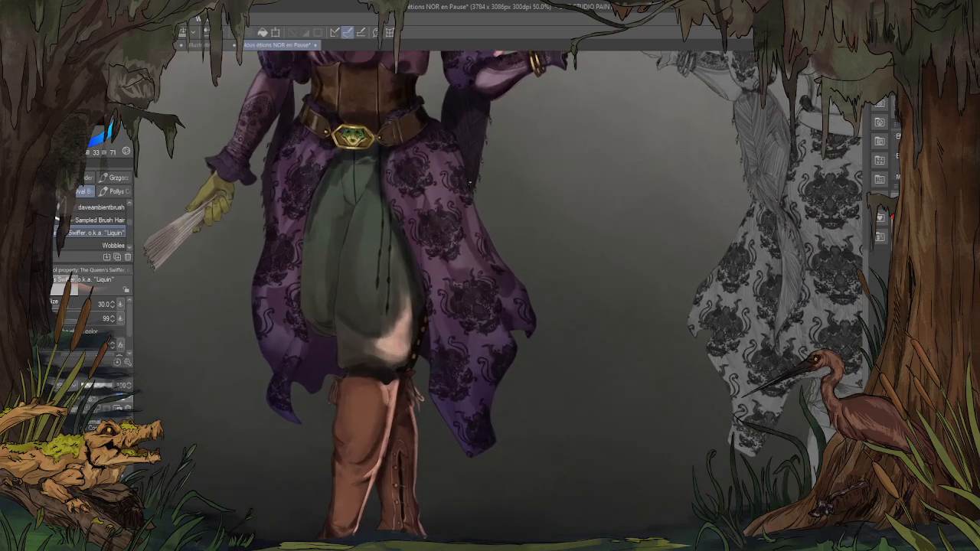
key("]")
key("]")
key("]")
key("]")
key("]")
key("]")
key("]")
key("]")
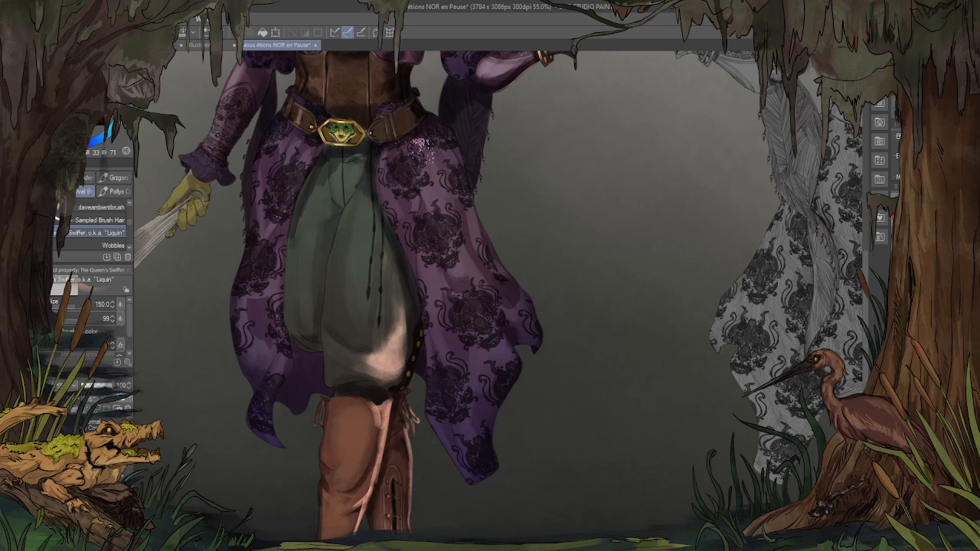
mouse_move(418, 147)
left_mouse_down()
mouse_move(411, 166)
mouse_move(429, 191)
mouse_move(423, 151)
mouse_move(429, 184)
mouse_move(420, 198)
mouse_move(438, 203)
mouse_move(448, 322)
mouse_move(469, 343)
mouse_move(458, 360)
mouse_move(465, 383)
left_mouse_up()
key("ctrl+z")
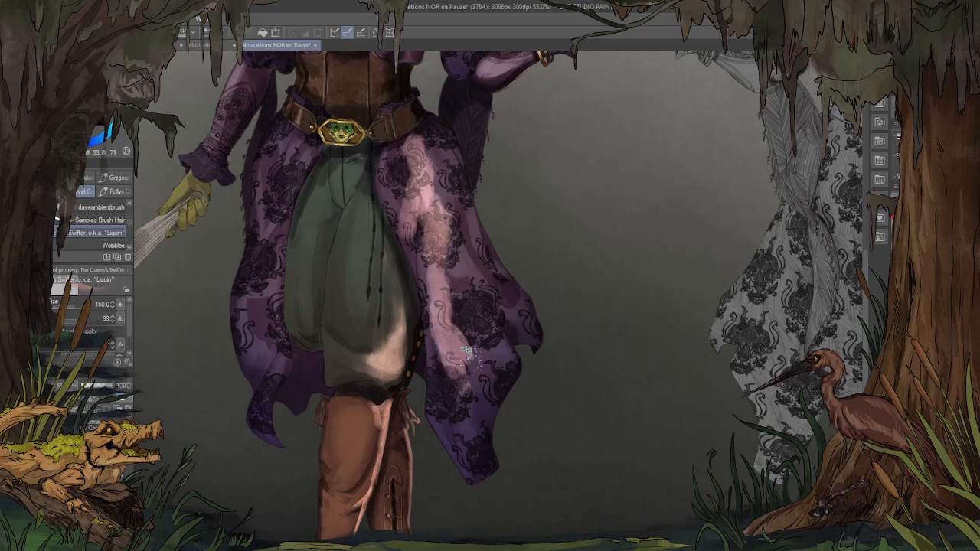
Step: Soften the pink highlight down the purple coat skirt and the peach trouser-leg highlight with the "daveambientbrush" at size 80
left_click(99, 206)
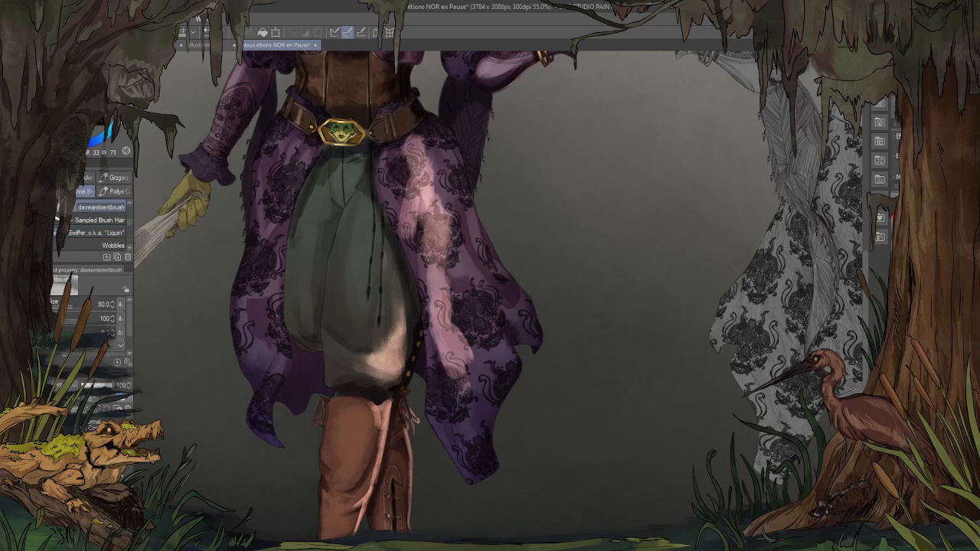
mouse_move(467, 346)
left_mouse_down()
mouse_move(464, 389)
mouse_move(457, 368)
mouse_move(452, 376)
left_mouse_up()
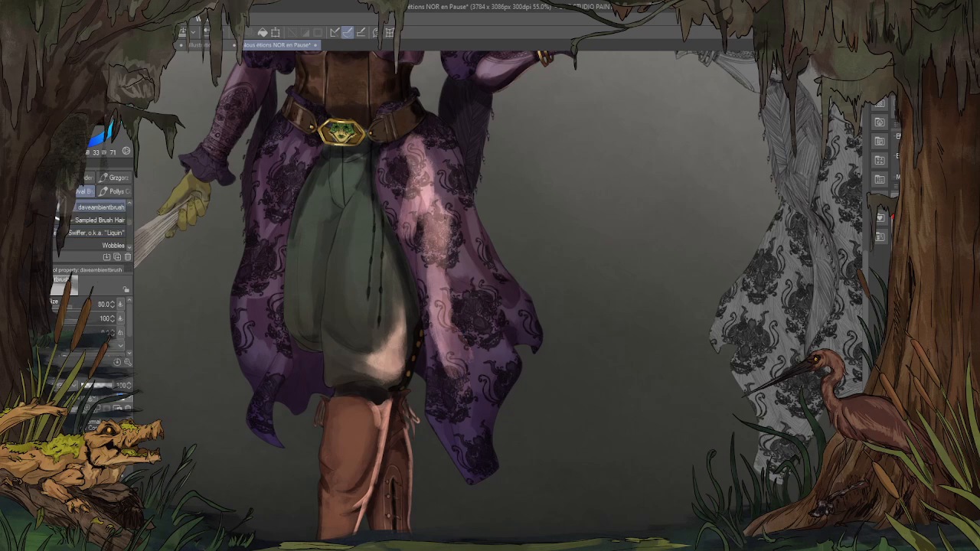
left_click_drag(449, 281, 449, 313)
left_click_drag(415, 140, 449, 222)
left_click_drag(406, 201, 408, 231)
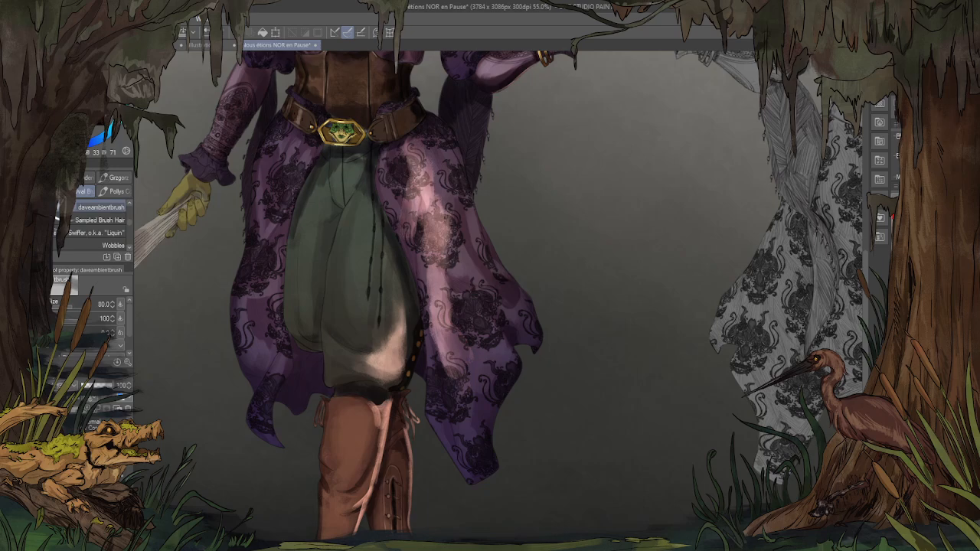
left_click_drag(396, 314, 374, 363)
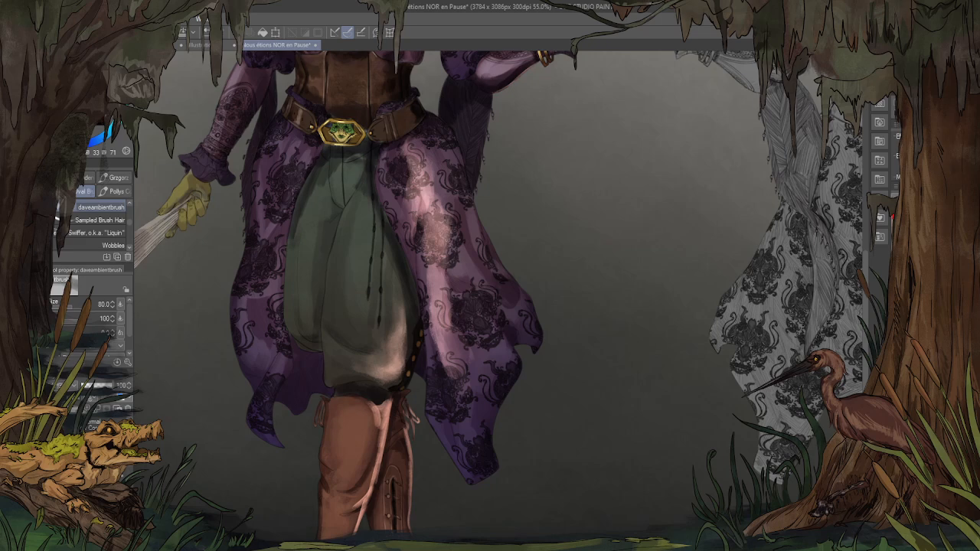
Step: Fade the peach highlight on the leather strap below the collar with the "daveambientbrush" at size 80
left_click_drag(517, 172, 540, 287)
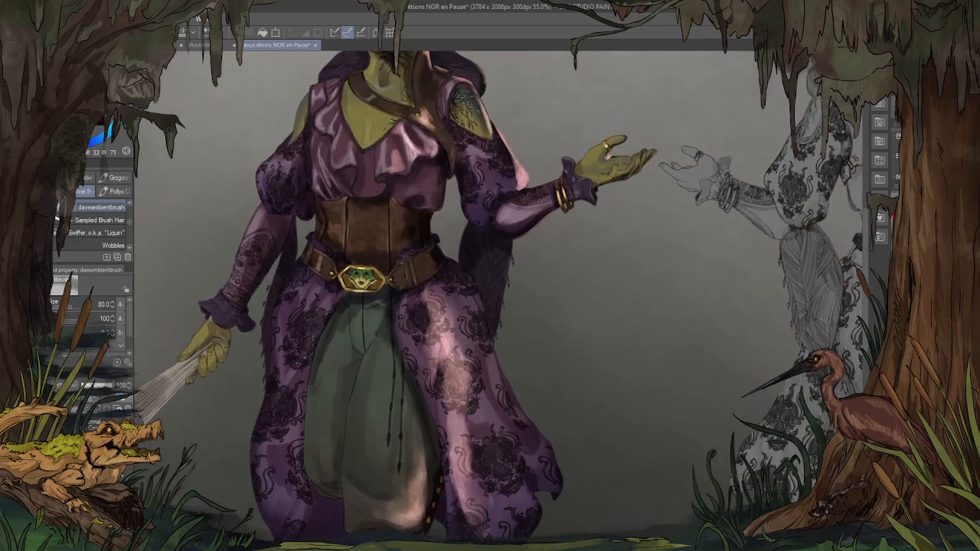
scroll(341, 235, "up", 3)
left_click(124, 233)
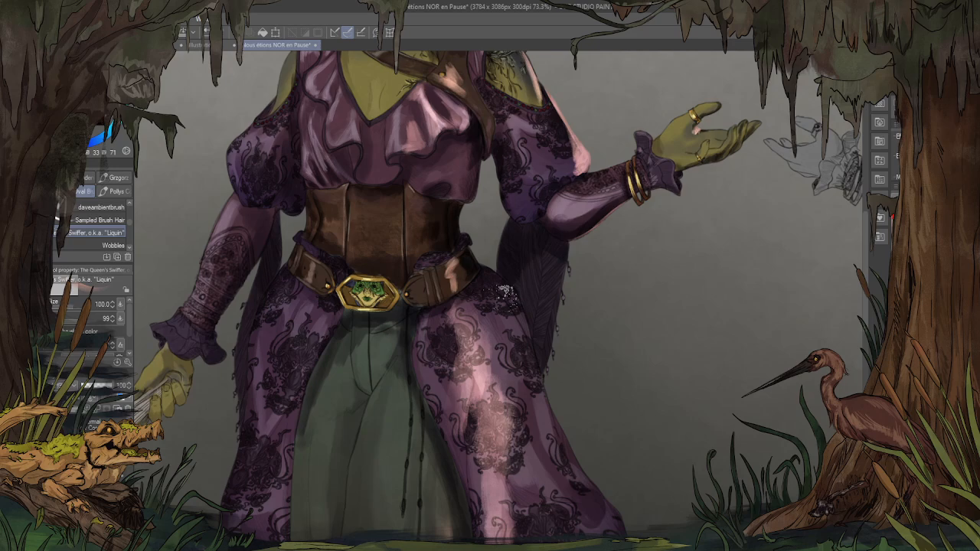
key("bracketright")
key("bracketright")
key("bracketright")
key("bracketright")
key("bracketright")
key("bracketright")
left_click_drag(605, 108, 590, 269)
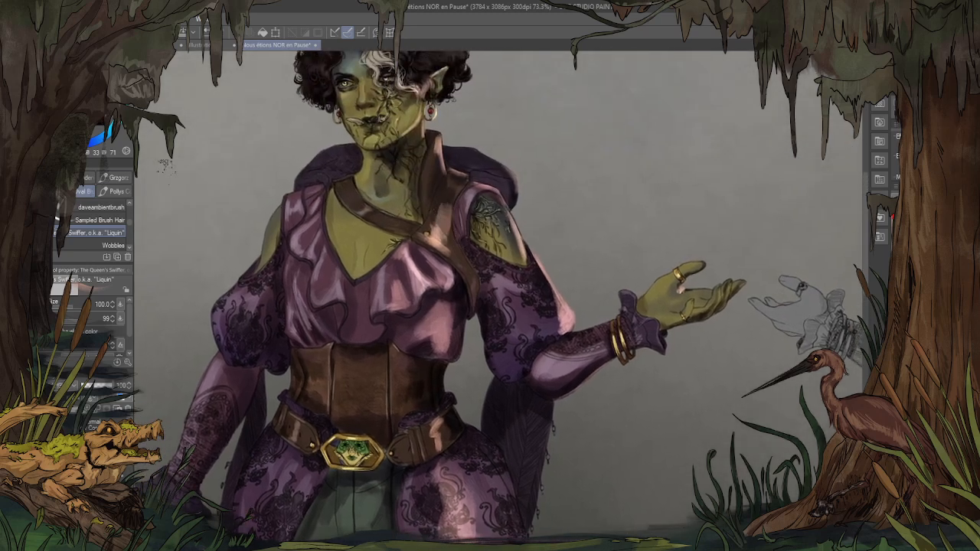
left_click(98, 207)
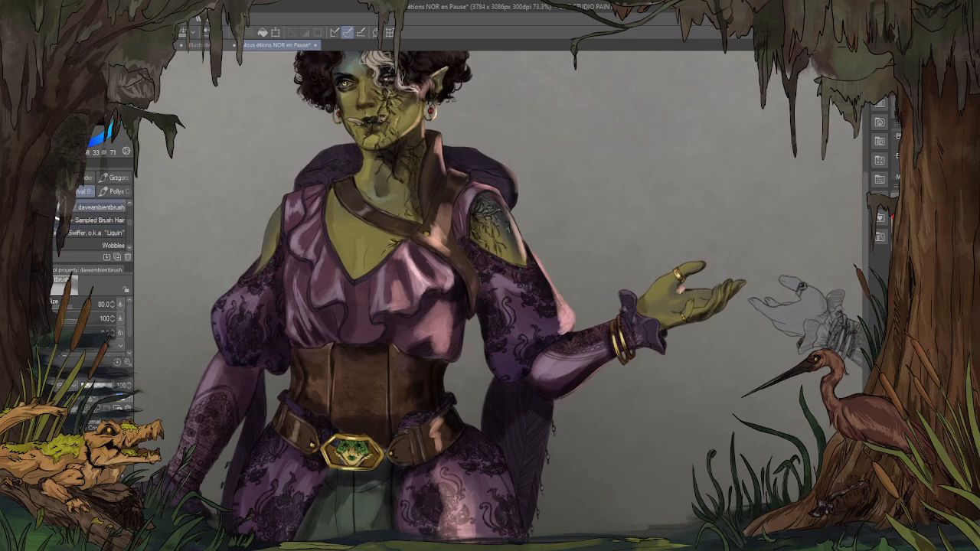
mouse_move(448, 207)
left_mouse_down()
mouse_move(440, 245)
mouse_move(435, 233)
left_mouse_up()
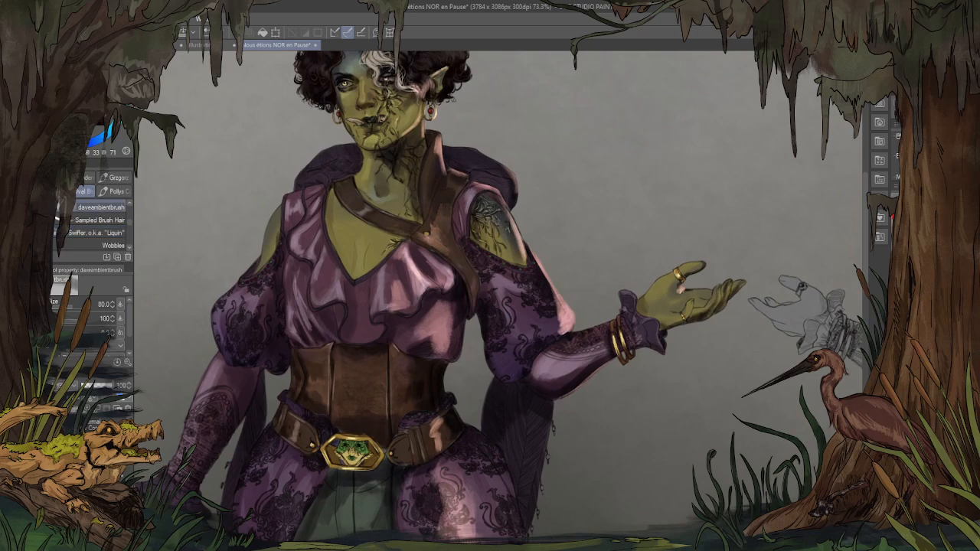
Step: Paint a pink rim light along the inner edge of the lowered forearm with the "Liquin" brush at size 50
scroll(394, 157, "down", 5)
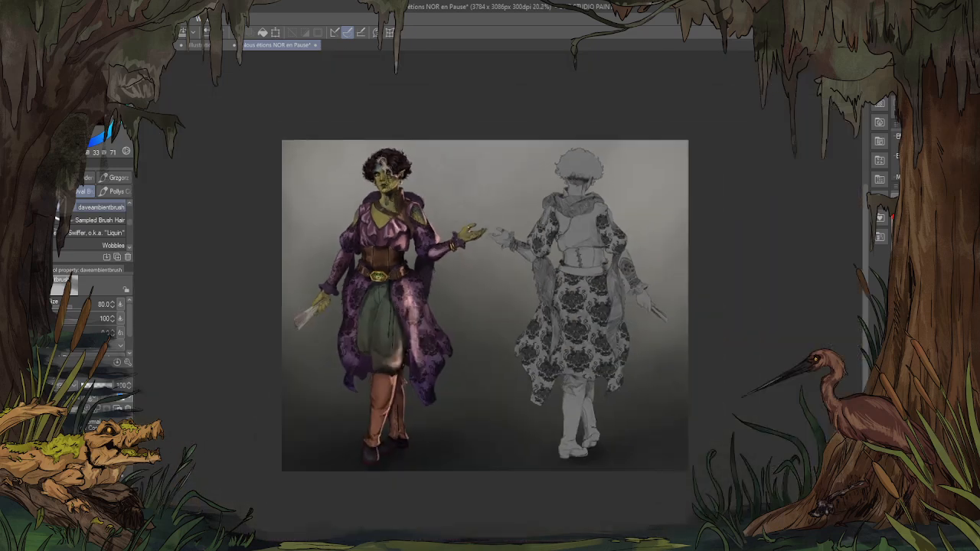
scroll(399, 341, "up", 2)
scroll(305, 236, "up", 5)
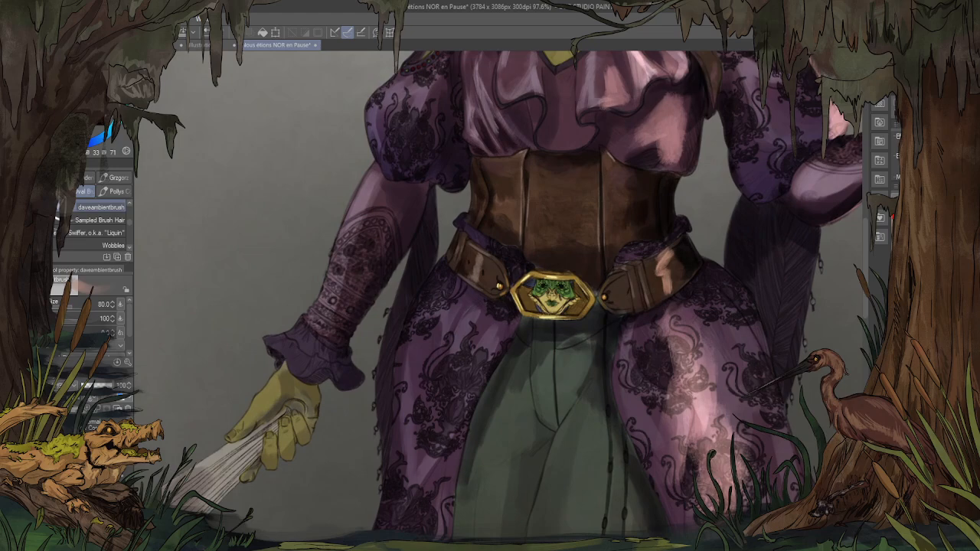
left_click(96, 232)
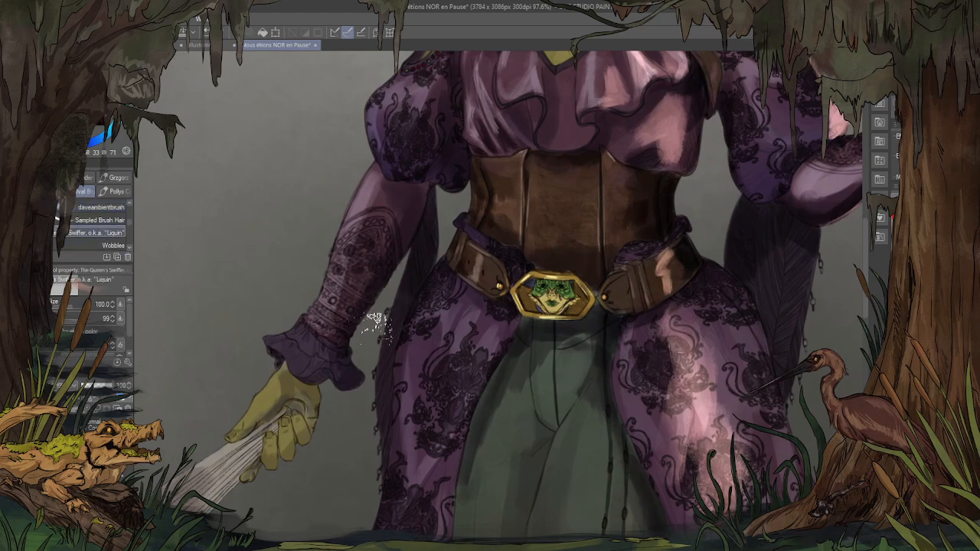
key("]")
key("]")
left_click_drag(407, 245, 366, 325)
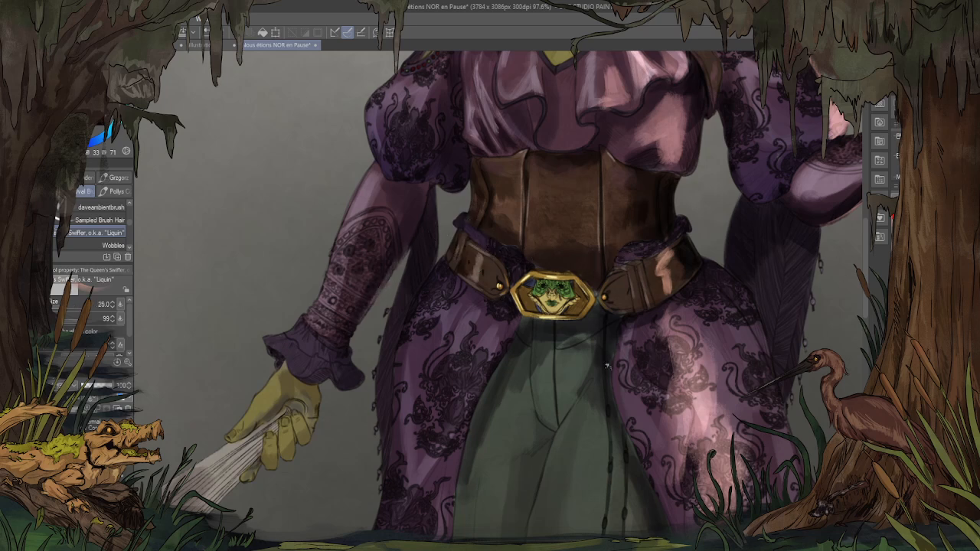
key("ctrl+z")
key("]")
key("]")
key("]")
left_click_drag(408, 251, 372, 312)
left_click_drag(394, 275, 354, 341)
Step: Paint a pink rim light down the cape edge and its fringe behind the lowered arm with the "Liquin" brush
left_click_drag(439, 193, 431, 258)
mouse_move(442, 202)
left_mouse_down()
mouse_move(427, 282)
mouse_move(446, 232)
mouse_move(438, 253)
left_mouse_up()
scroll(410, 327, "down", 3)
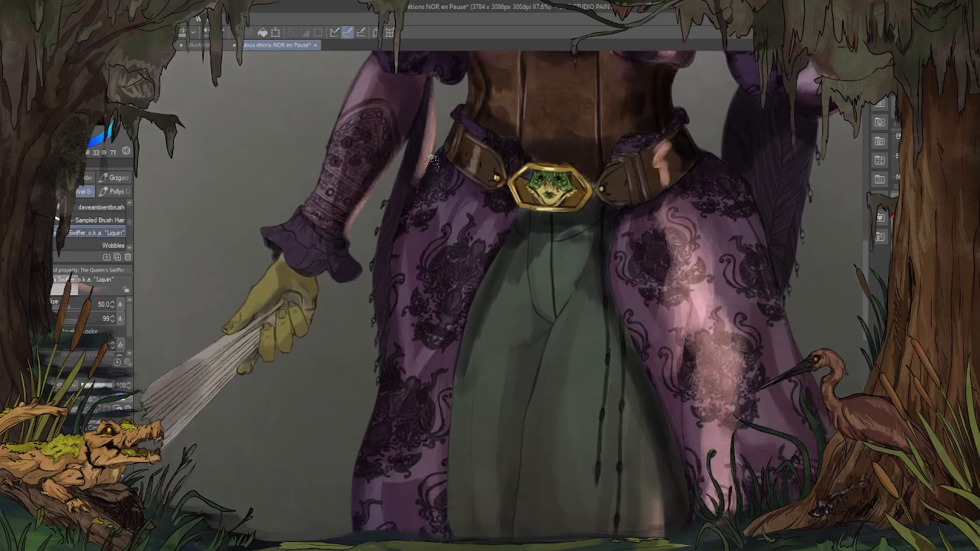
mouse_move(387, 329)
left_mouse_down()
mouse_move(382, 378)
mouse_move(381, 305)
mouse_move(375, 376)
mouse_move(387, 335)
left_mouse_up()
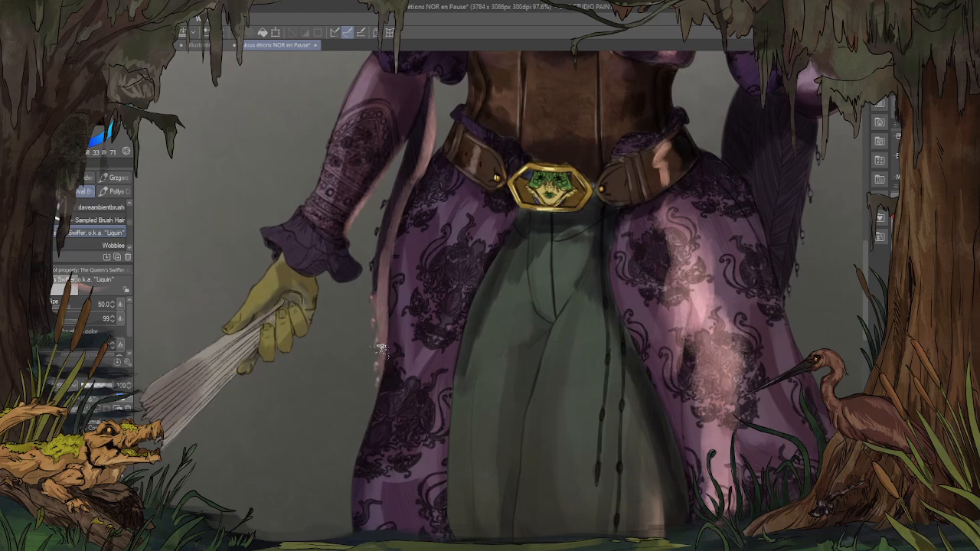
Step: Paint light peach highlights along the lower folds of the hand-held fan with the "Liquin" brush at size 20
scroll(387, 335, "down", 5)
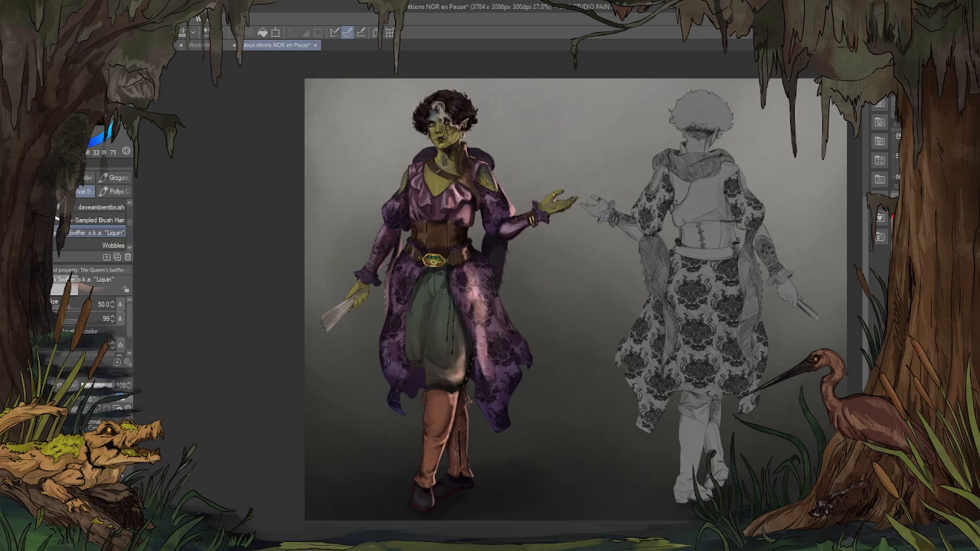
scroll(445, 290, "up", 1)
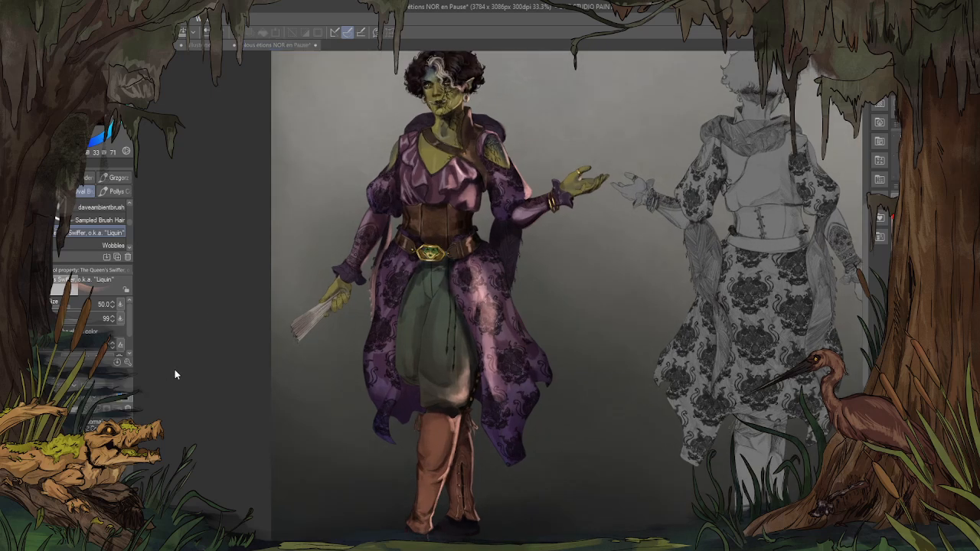
scroll(285, 342, "up", 4)
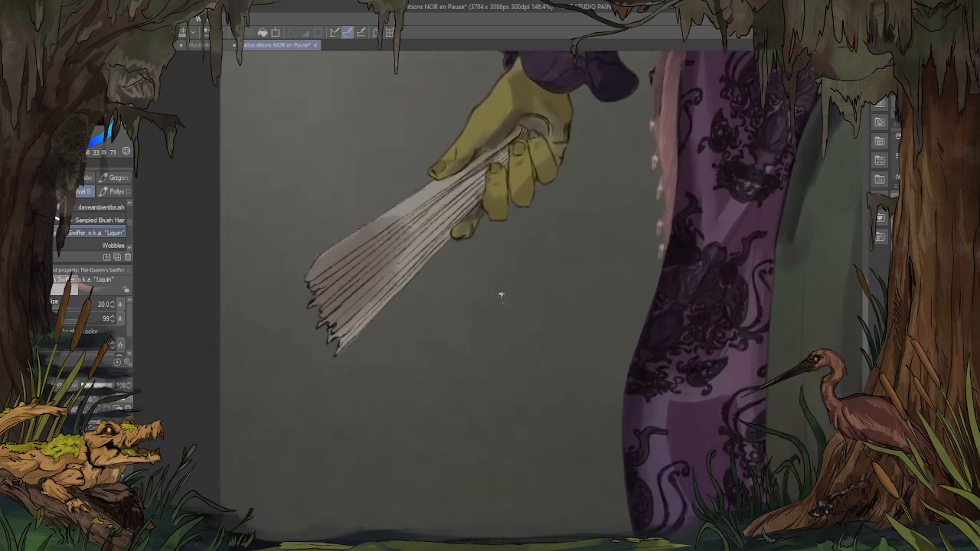
mouse_move(463, 167)
left_mouse_down()
mouse_move(374, 322)
mouse_move(337, 357)
mouse_move(400, 288)
left_mouse_up()
left_click_drag(358, 316, 427, 247)
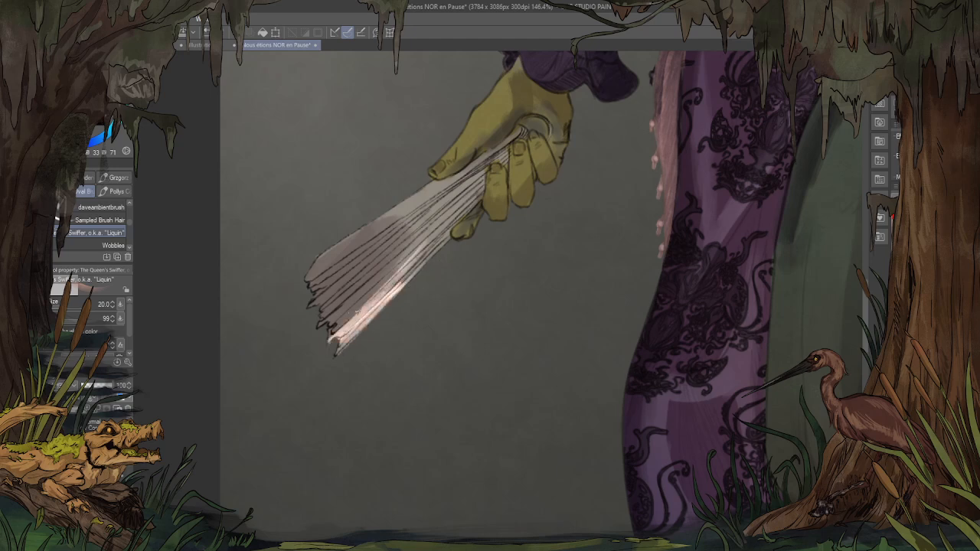
left_click_drag(357, 312, 433, 240)
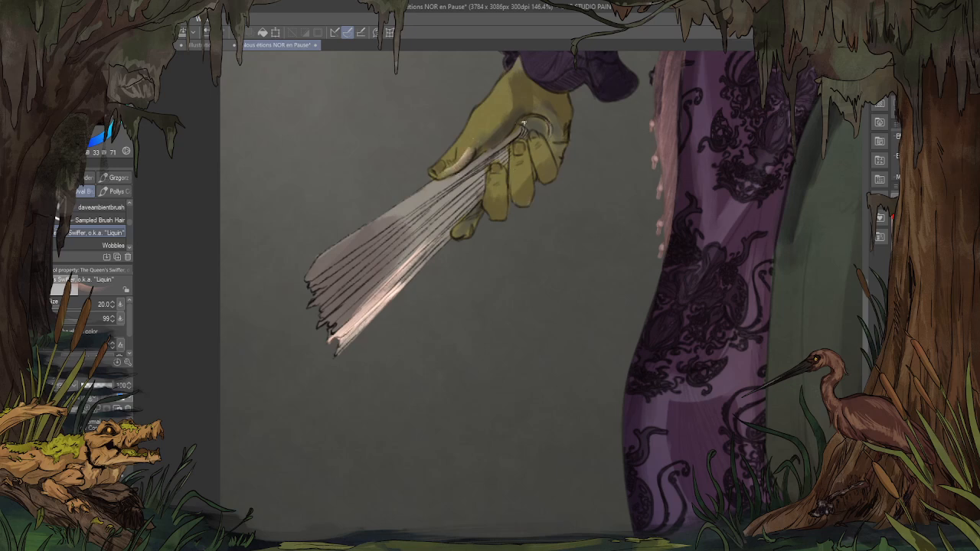
Step: Add thin peach rim light along the thumb, fingers and outer edge of the hand holding the fan
left_click_drag(509, 124, 435, 174)
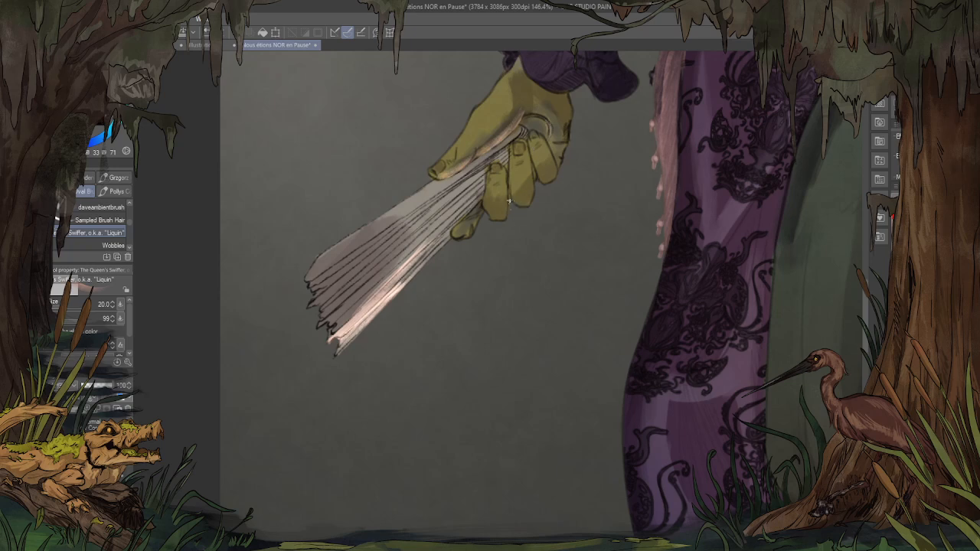
left_click_drag(503, 190, 507, 218)
left_click_drag(534, 166, 533, 200)
mouse_move(551, 144)
left_mouse_down()
mouse_move(556, 170)
mouse_move(572, 94)
left_mouse_up()
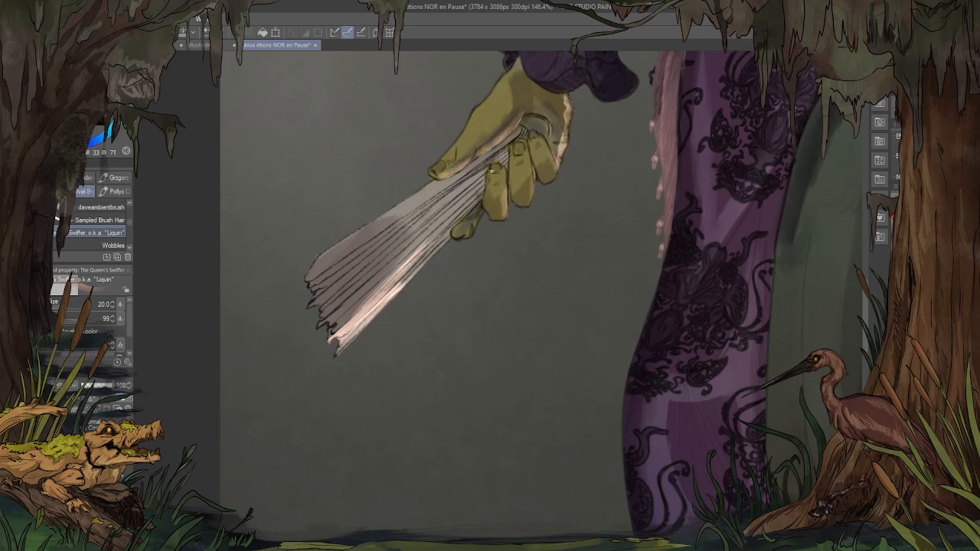
Step: Add small peach accents to the raised hand's fingertip and the gold bracelets with the "Liquin" brush at size 20
scroll(492, 172, "down", 7)
scroll(595, 297, "up", 2)
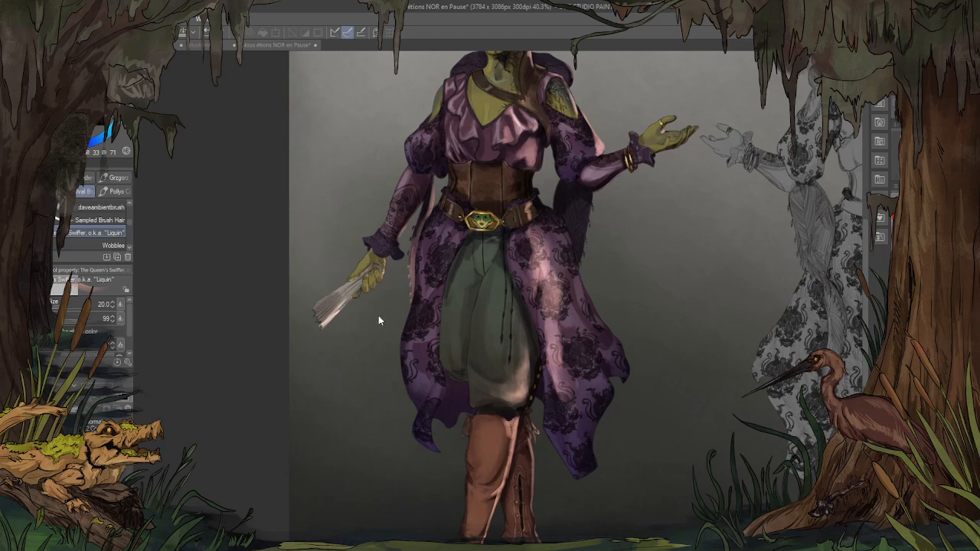
scroll(672, 105, "up", 2)
scroll(716, 98, "up", 4)
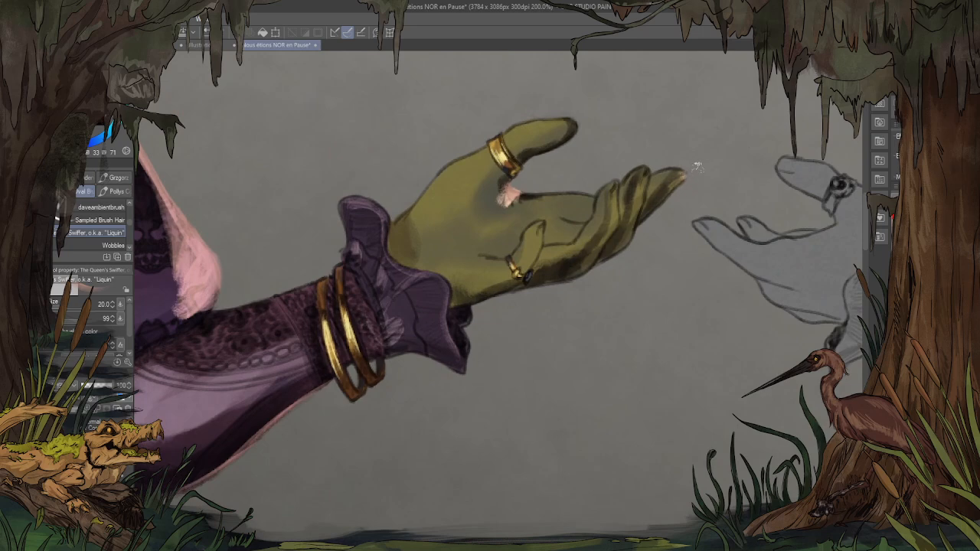
left_click_drag(687, 174, 674, 181)
scroll(481, 331, "down", 3)
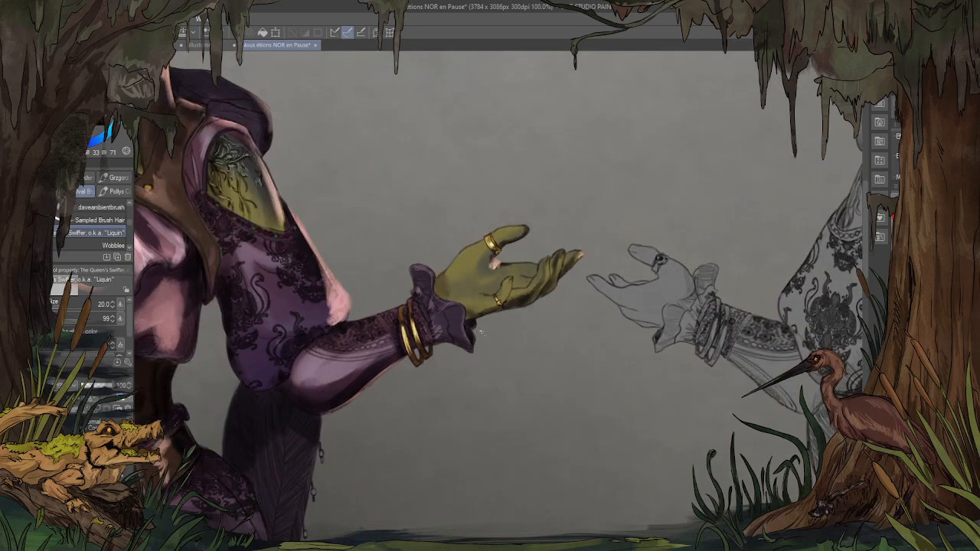
scroll(481, 332, "up", 3)
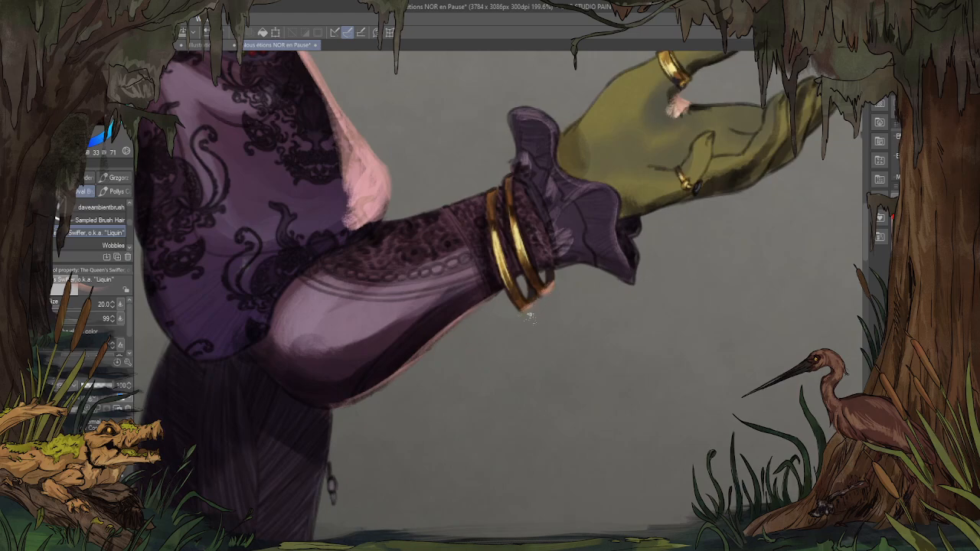
scroll(548, 291, "down", 10)
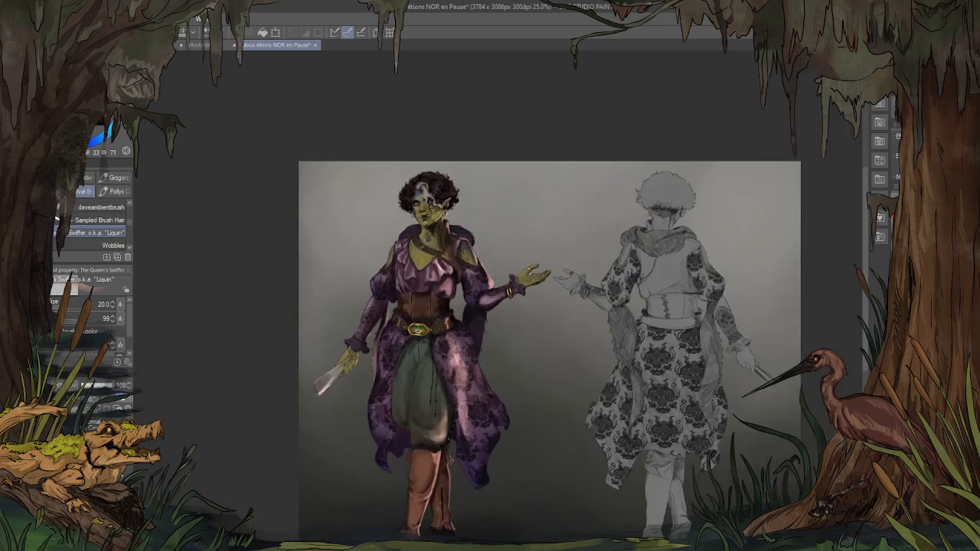
scroll(377, 385, "up", 2)
scroll(556, 273, "up", 2)
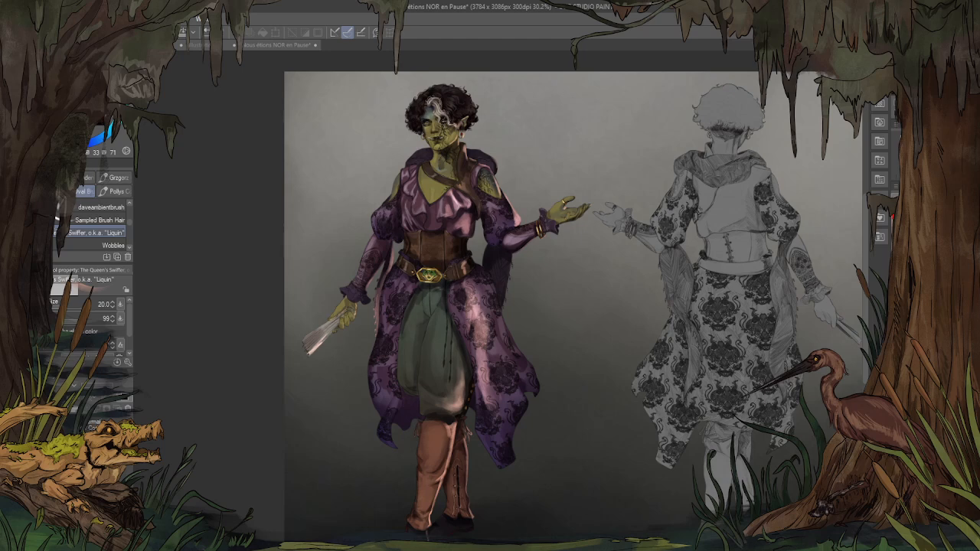
left_click(245, 183)
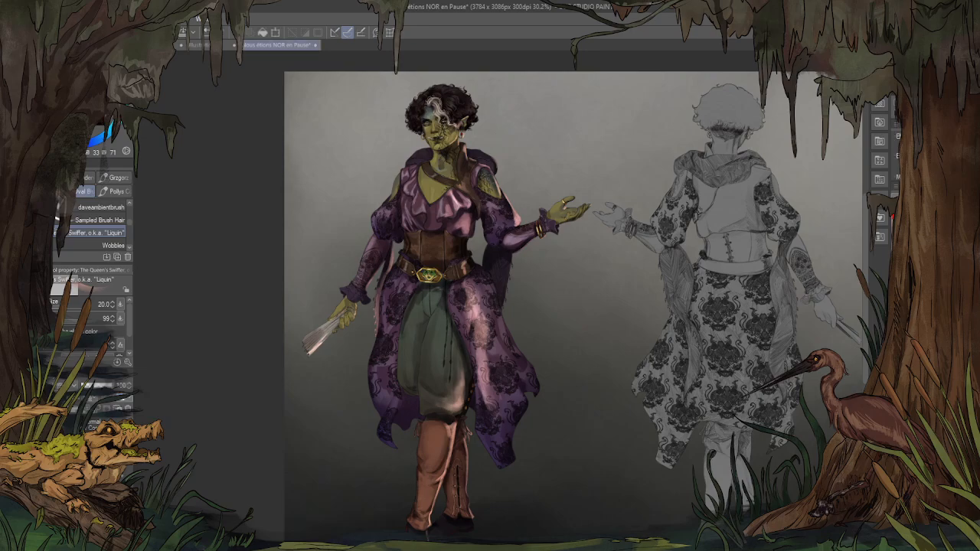
Step: Tint the outer curls on the ear side of the hair a soft peach-pink with the "daveambientbrush" at size 50
scroll(458, 119, "up", 2)
scroll(406, 90, "up", 6)
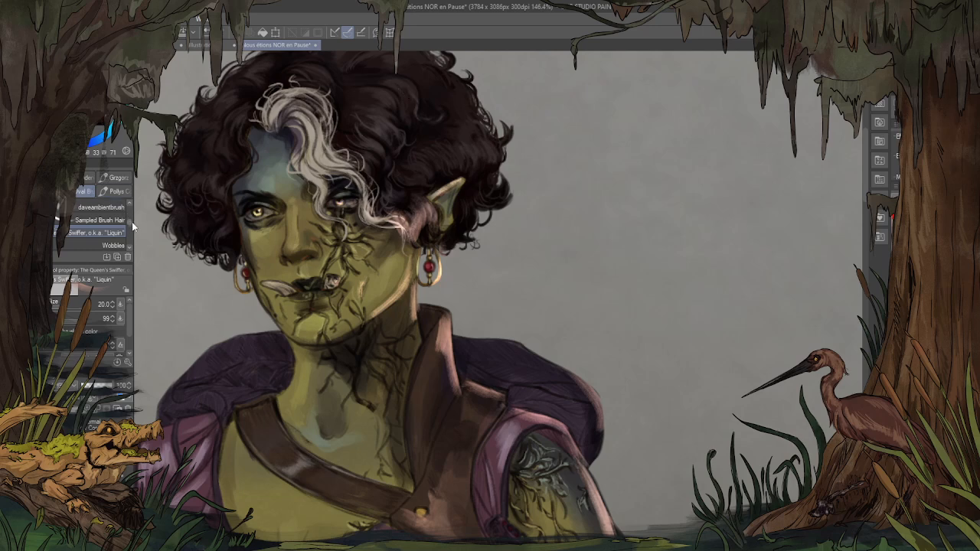
scroll(132, 226, "up", 3)
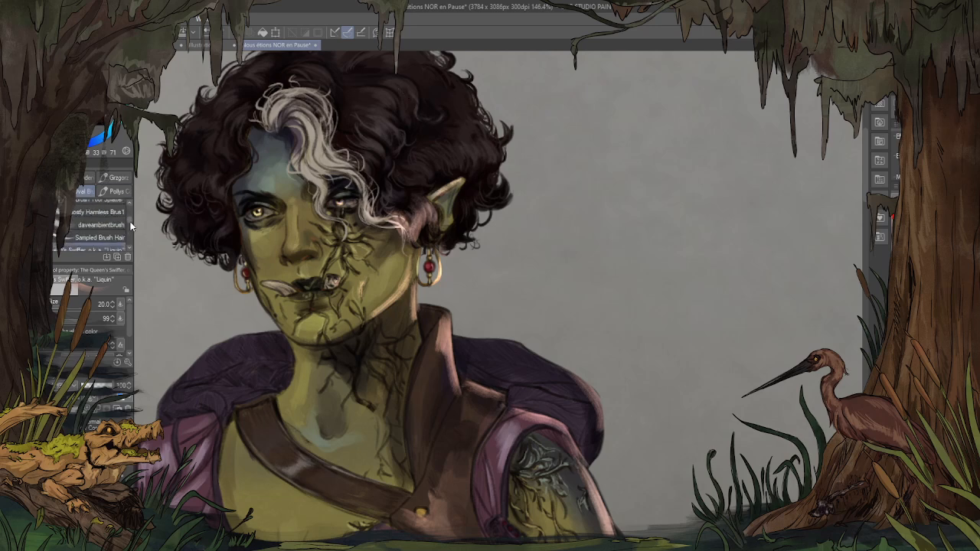
scroll(130, 223, "up", 1)
left_click(121, 239)
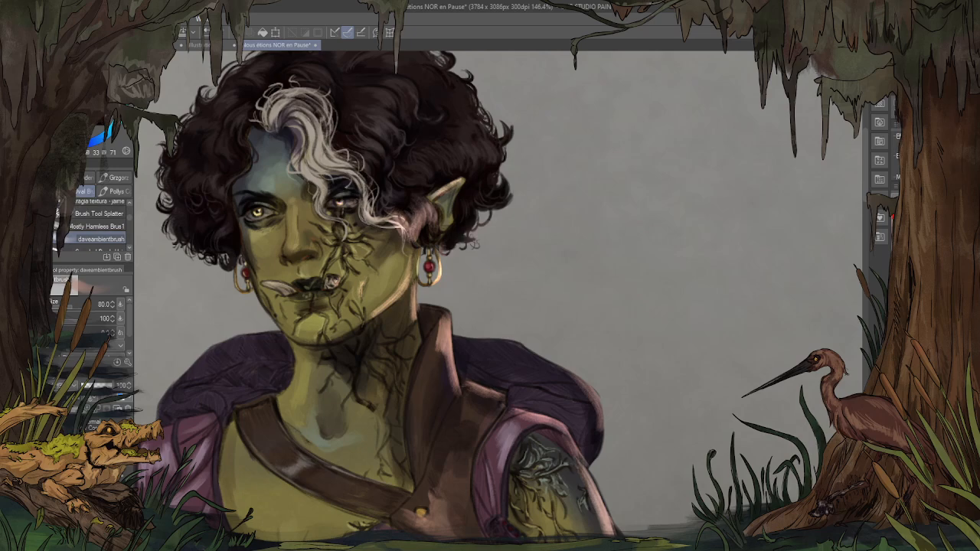
left_click_drag(507, 193, 465, 244)
key("bracketleft")
key("bracketleft")
key("bracketleft")
key("ctrl+z")
mouse_move(507, 191)
left_mouse_down()
mouse_move(477, 230)
mouse_move(449, 240)
mouse_move(505, 186)
mouse_move(506, 121)
mouse_move(463, 72)
left_mouse_up()
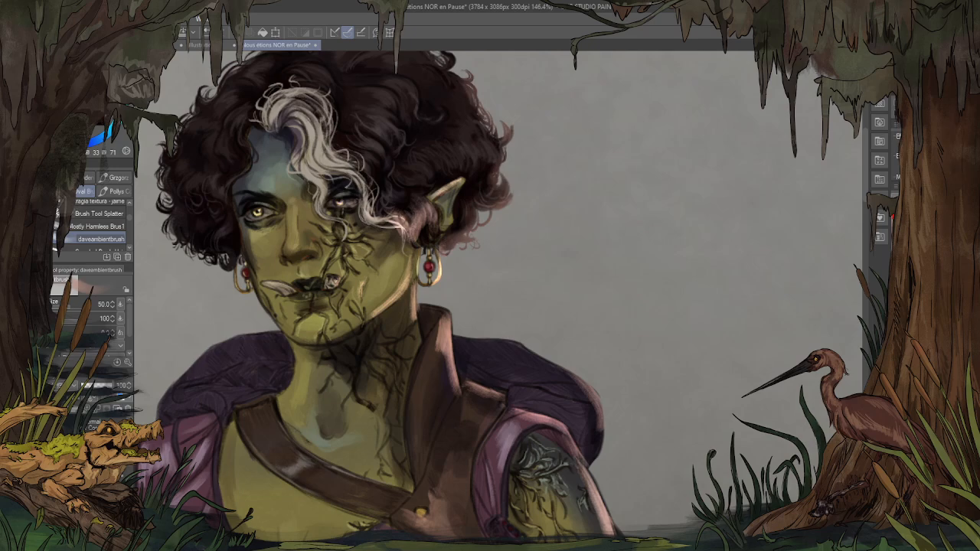
key("ctrl+0")
scroll(451, 213, "up", 3)
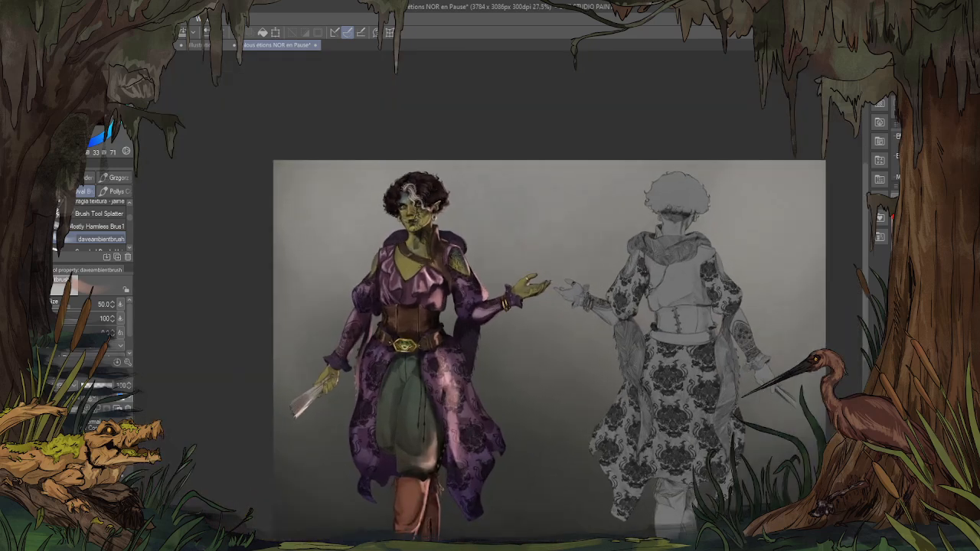
scroll(490, 307, "up", 2)
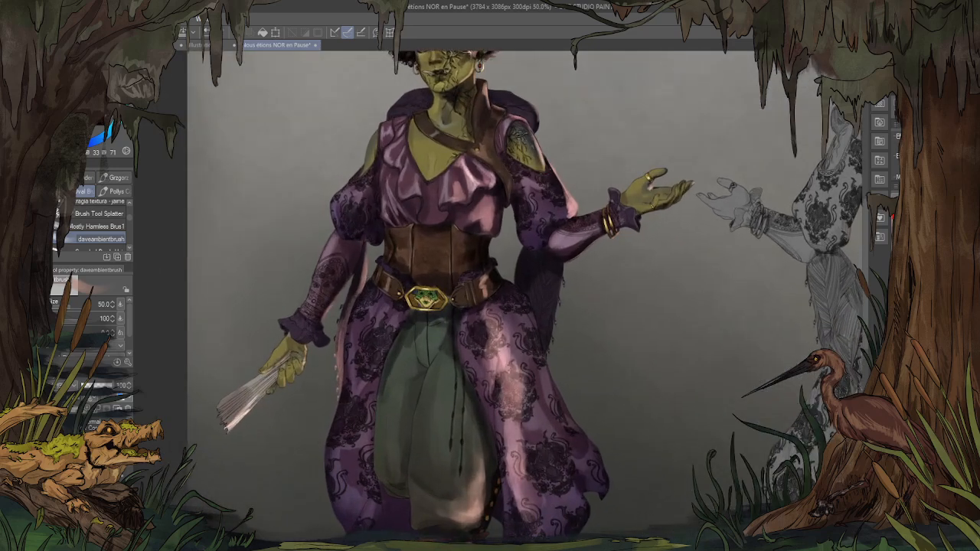
Step: Save the painting and check the whole figure in a horizontally mirrored view, restoring the normal orientation
scroll(491, 306, "down", 2)
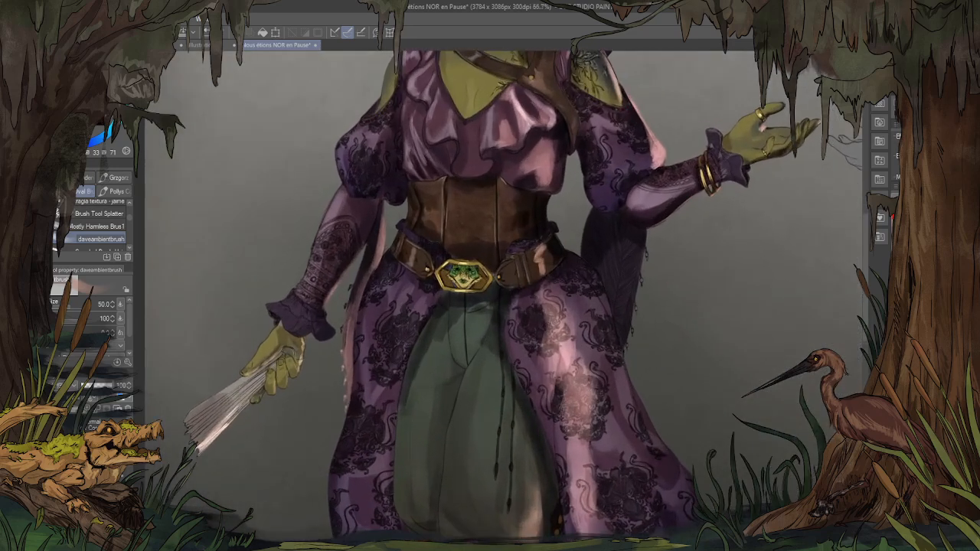
key("ctrl+s")
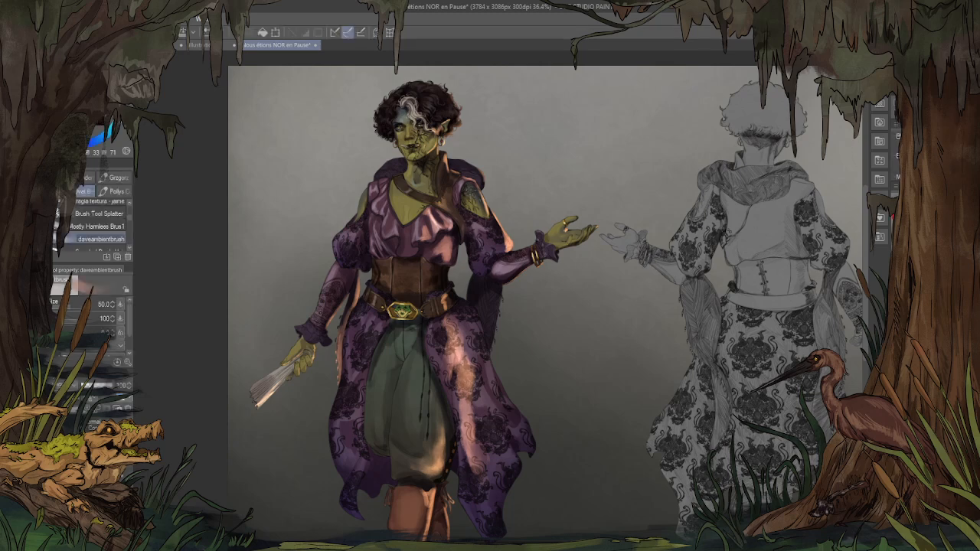
scroll(575, 238, "down", 4)
key("h")
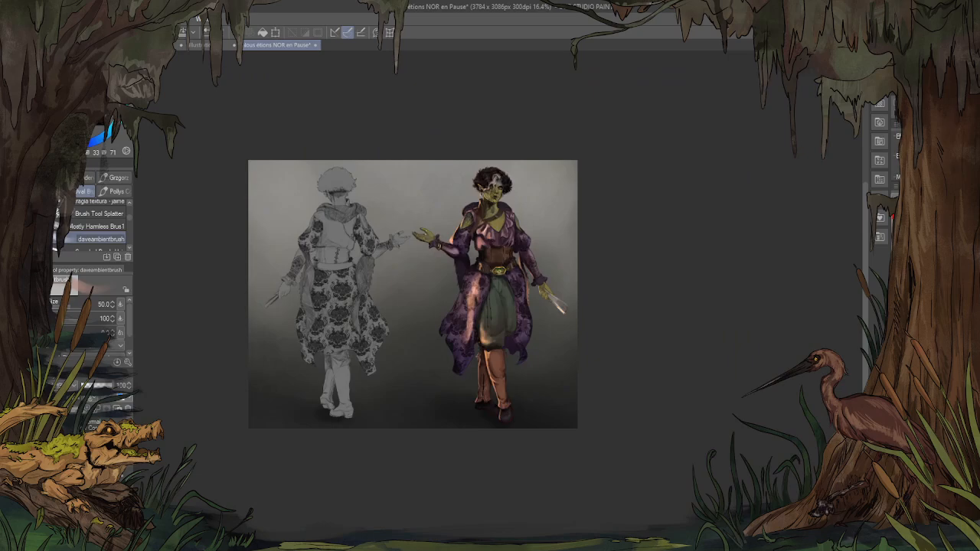
scroll(523, 196, "up", 6)
key("h")
Step: Pick up the warm peach-orange color from the lit edge of the leather collar for painting
scroll(537, 168, "up", 3)
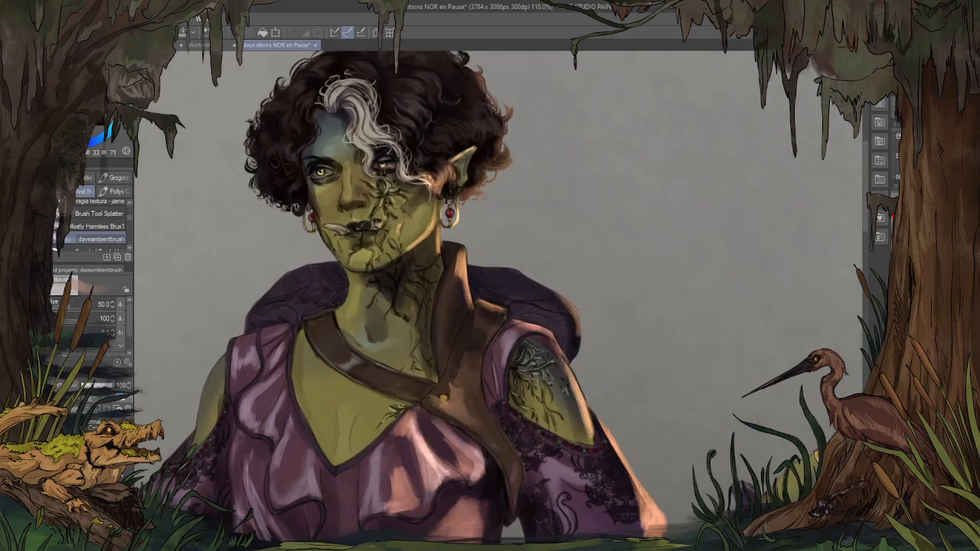
key("i")
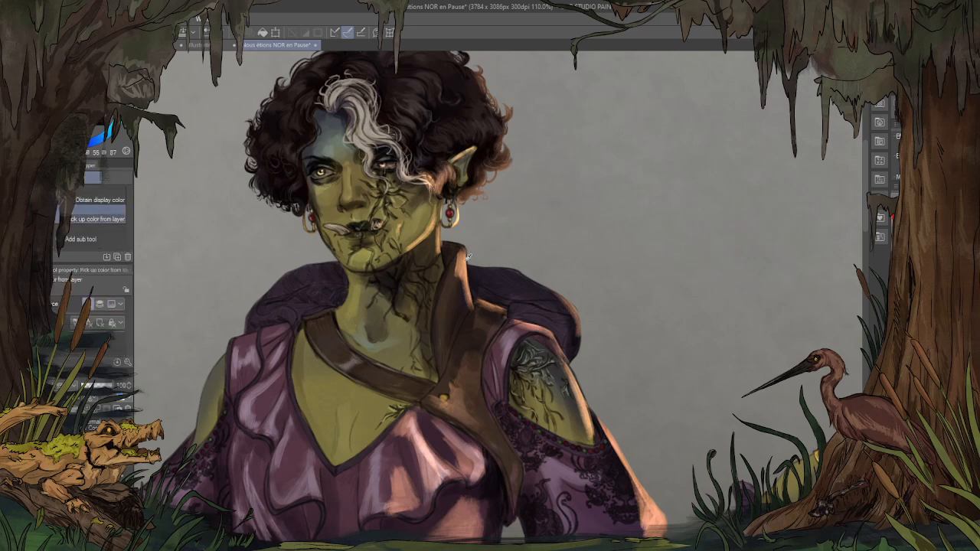
key("b")
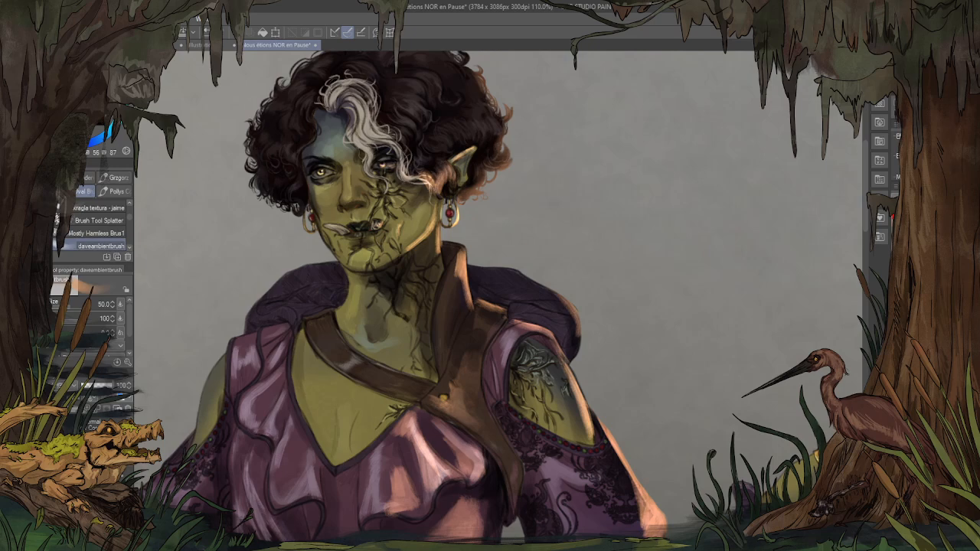
Step: Compare the full figure with and without the warm rim light
scroll(414, 218, "down", 5)
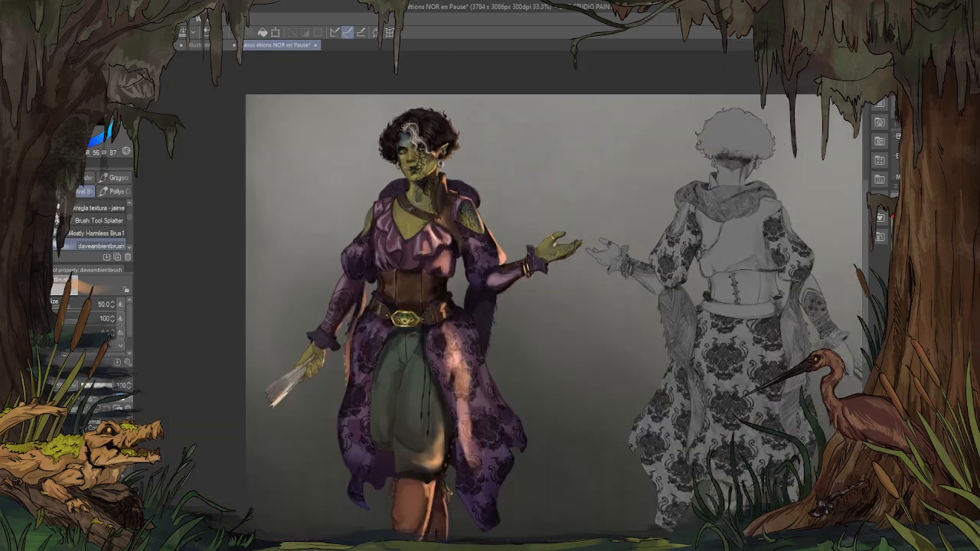
scroll(359, 352, "up", 2)
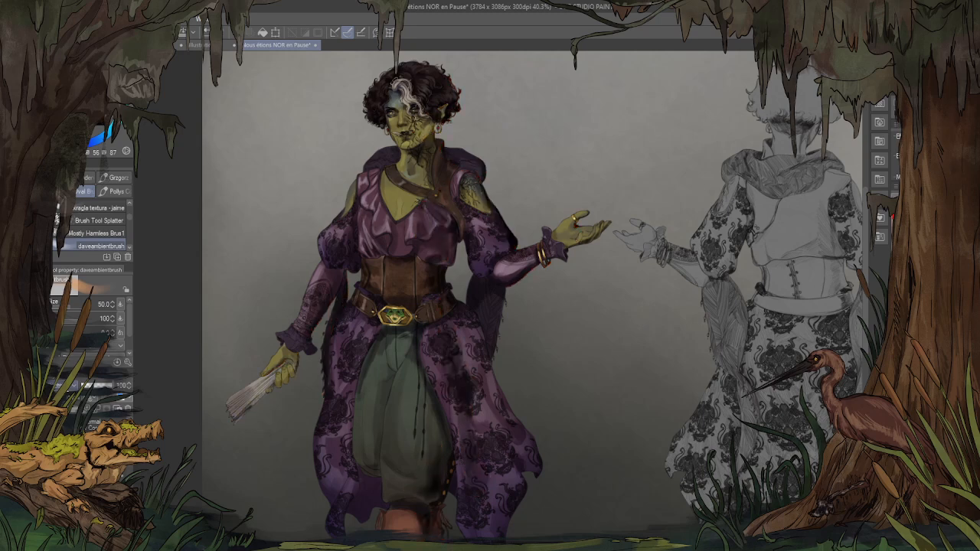
key("ctrl+z")
scroll(465, 94, "up", 2)
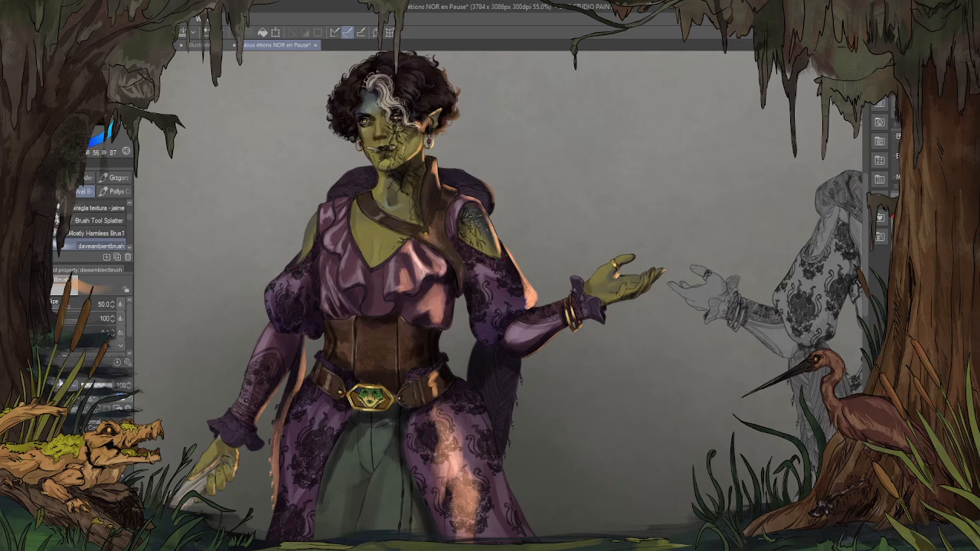
scroll(59, 382, "down", 1)
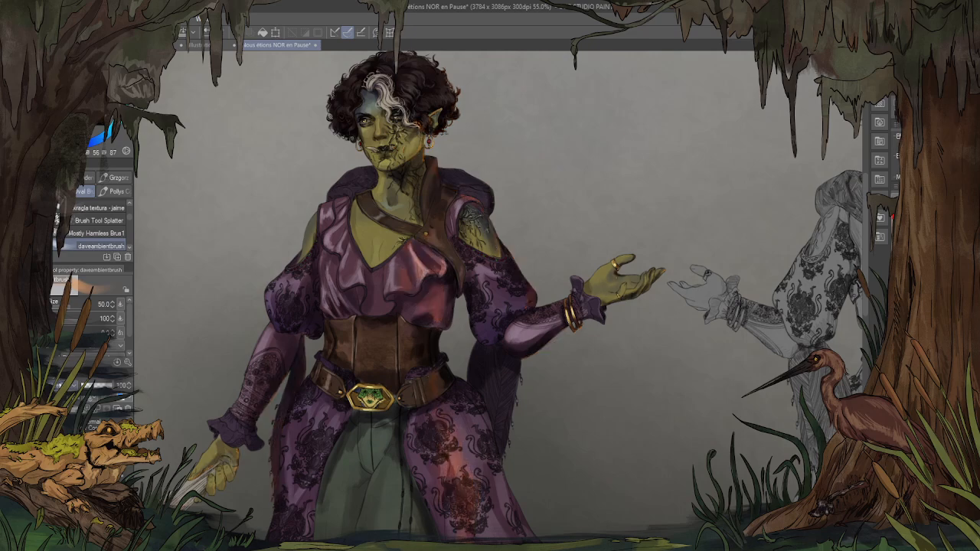
key("ctrl+z")
scroll(337, 315, "down", 2)
scroll(360, 191, "up", 3)
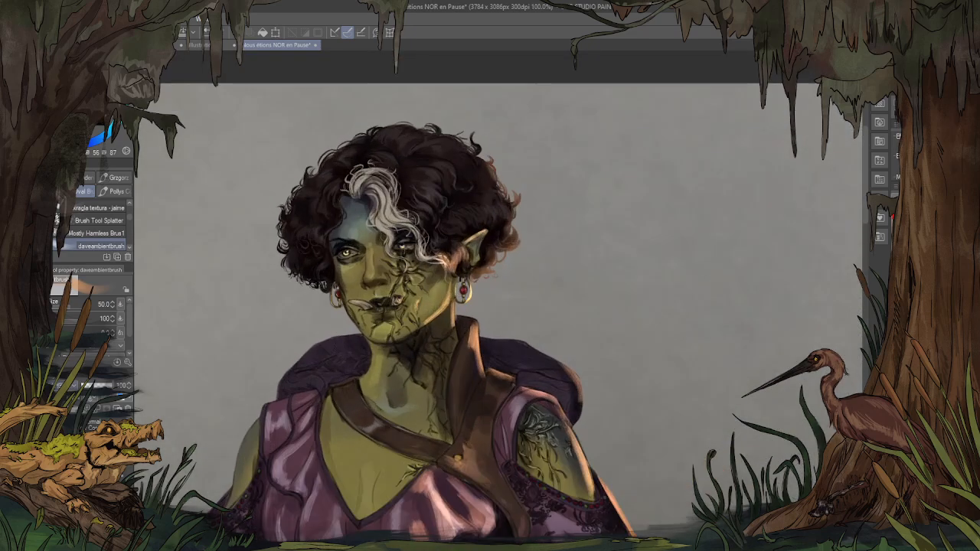
Step: Paint warm peach highlights on the lower end of the white hair lock and along the jaw with the "Liquin" brush at size 15
scroll(419, 216, "up", 2)
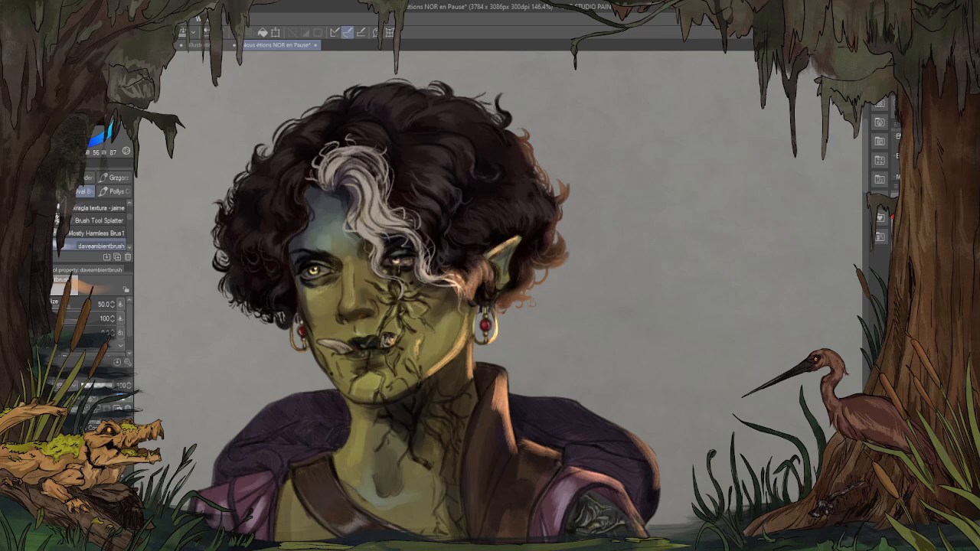
key("ctrl+Tab")
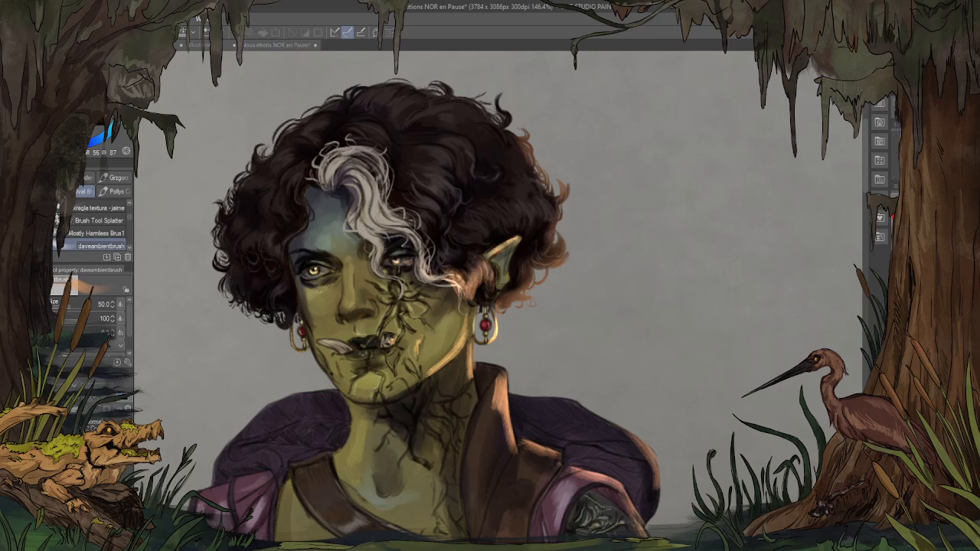
scroll(292, 364, "up", 2)
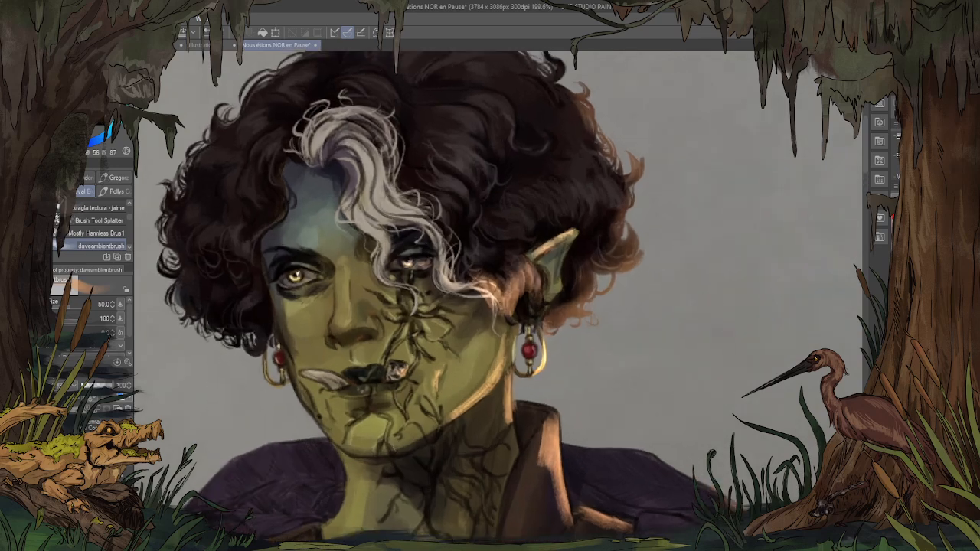
left_click(98, 208)
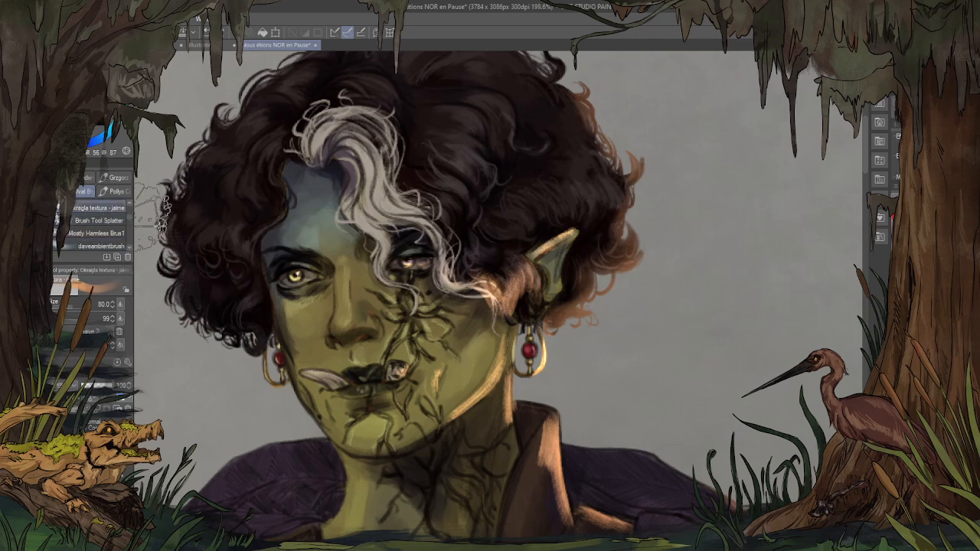
scroll(100, 222, "down", 2)
left_click(98, 232)
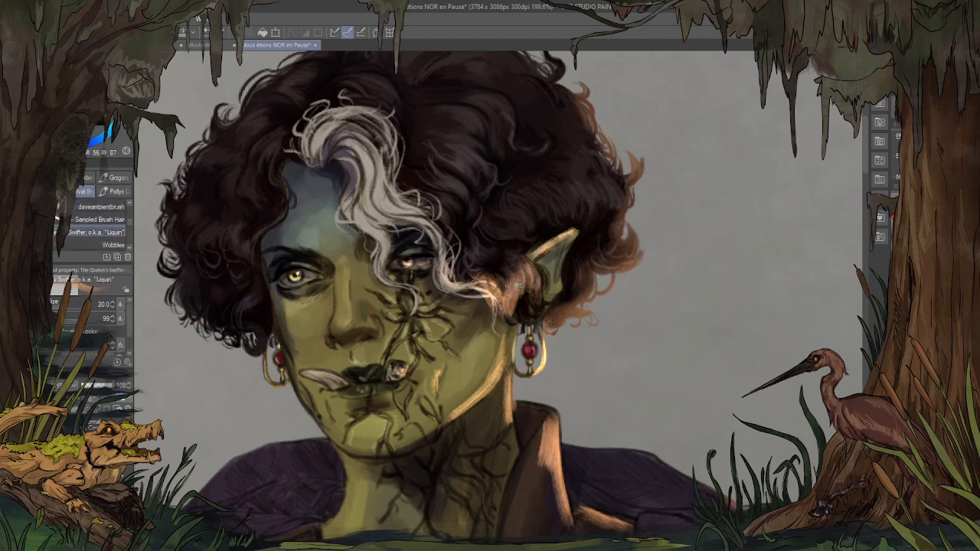
key("[")
key("[")
mouse_move(464, 285)
left_mouse_down()
mouse_move(443, 272)
mouse_move(448, 283)
mouse_move(463, 250)
mouse_move(452, 222)
left_mouse_up()
mouse_move(491, 273)
left_mouse_down()
mouse_move(483, 253)
mouse_move(466, 259)
mouse_move(456, 293)
left_mouse_up()
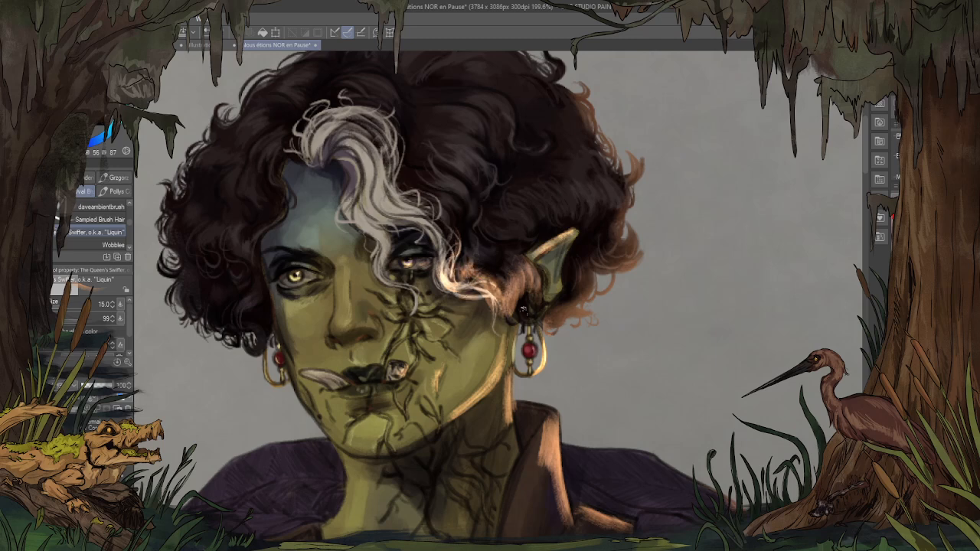
left_click_drag(495, 369, 441, 429)
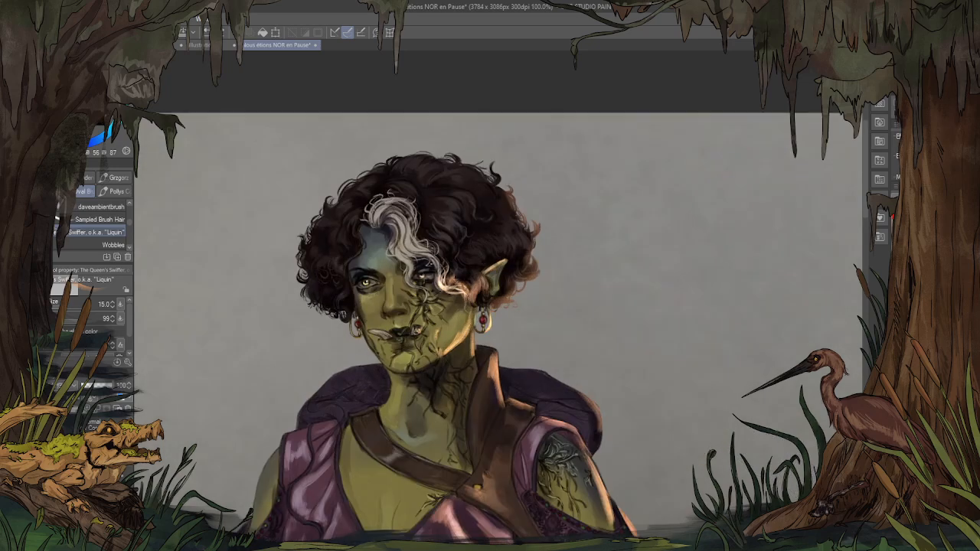
Step: Brighten the outer curls beside the pointed ear and the ear's edge with fine peach rim-light strokes at size 15
scroll(433, 295, "up", 3)
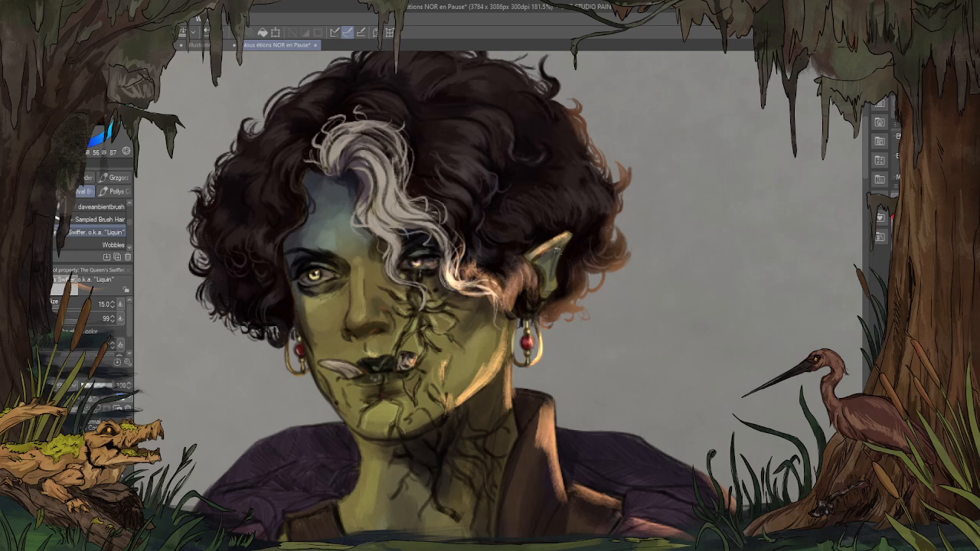
mouse_move(565, 281)
left_mouse_down()
mouse_move(556, 288)
mouse_move(562, 250)
mouse_move(560, 281)
mouse_move(538, 306)
left_mouse_up()
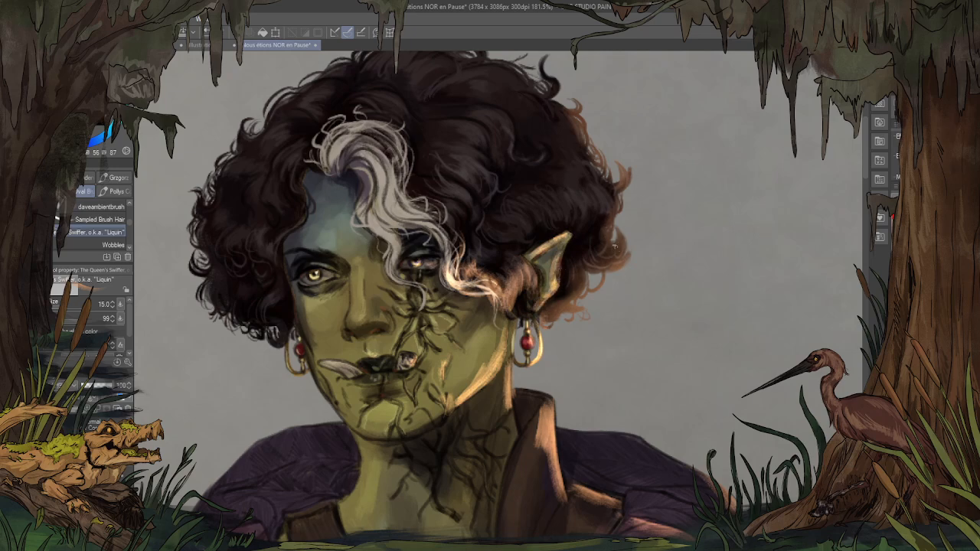
left_click_drag(576, 272, 589, 294)
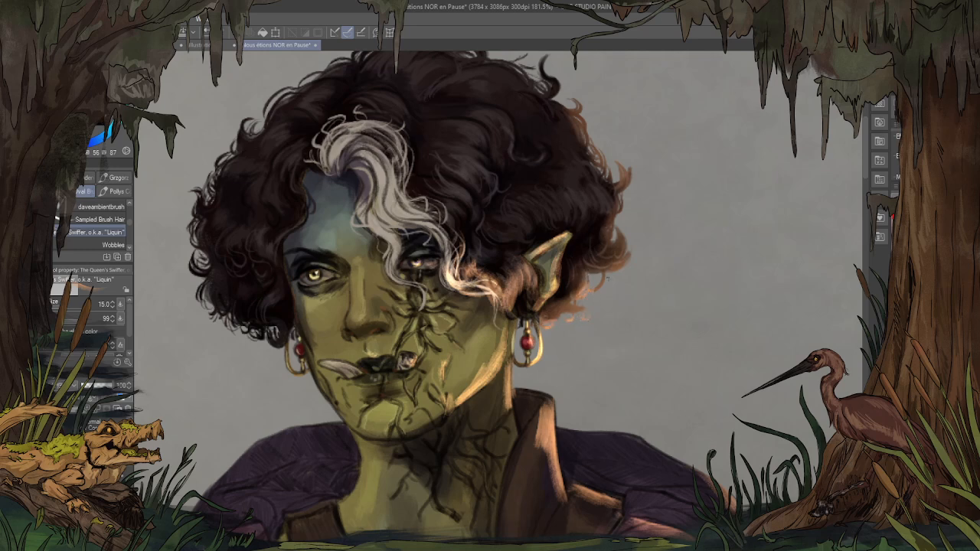
mouse_move(657, 153)
left_mouse_down()
mouse_move(562, 230)
mouse_move(573, 247)
mouse_move(595, 236)
left_mouse_up()
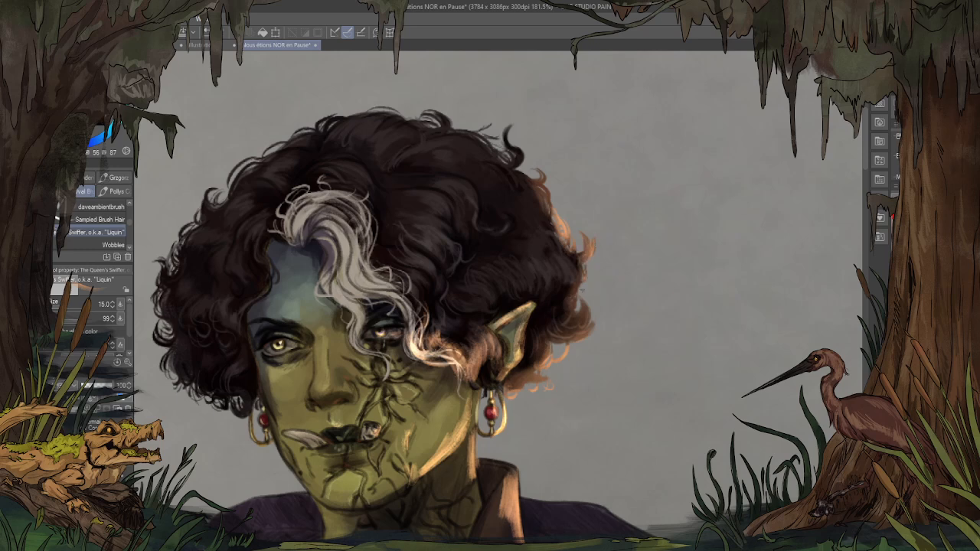
mouse_move(576, 295)
left_mouse_down()
mouse_move(592, 328)
mouse_move(579, 340)
mouse_move(553, 337)
mouse_move(538, 365)
left_mouse_up()
mouse_move(550, 201)
left_mouse_down()
mouse_move(536, 172)
mouse_move(525, 174)
mouse_move(521, 182)
mouse_move(533, 184)
left_mouse_up()
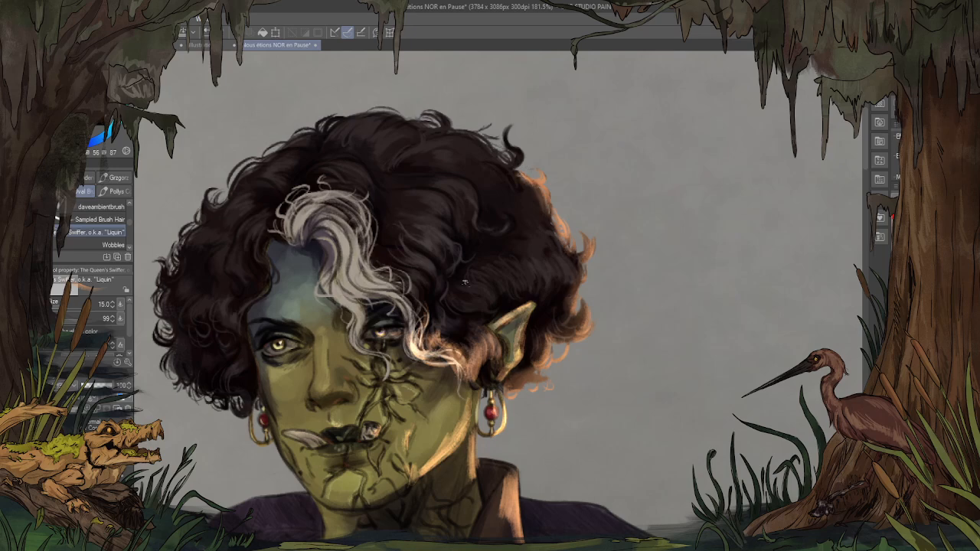
Step: Paint peach rim light along the inner and outer edges of the standing leather collar and the top of its shoulder strap
scroll(454, 222, "down", 5)
scroll(494, 299, "up", 5)
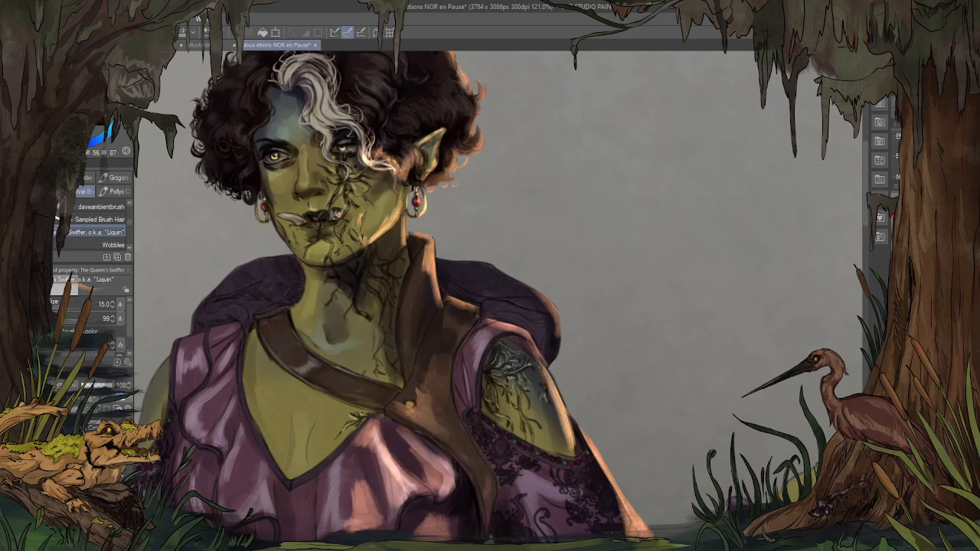
left_click_drag(427, 243, 395, 328)
mouse_move(430, 264)
left_mouse_down()
mouse_move(434, 319)
mouse_move(419, 346)
left_mouse_up()
mouse_move(453, 301)
left_mouse_down()
mouse_move(478, 309)
mouse_move(453, 351)
left_mouse_up()
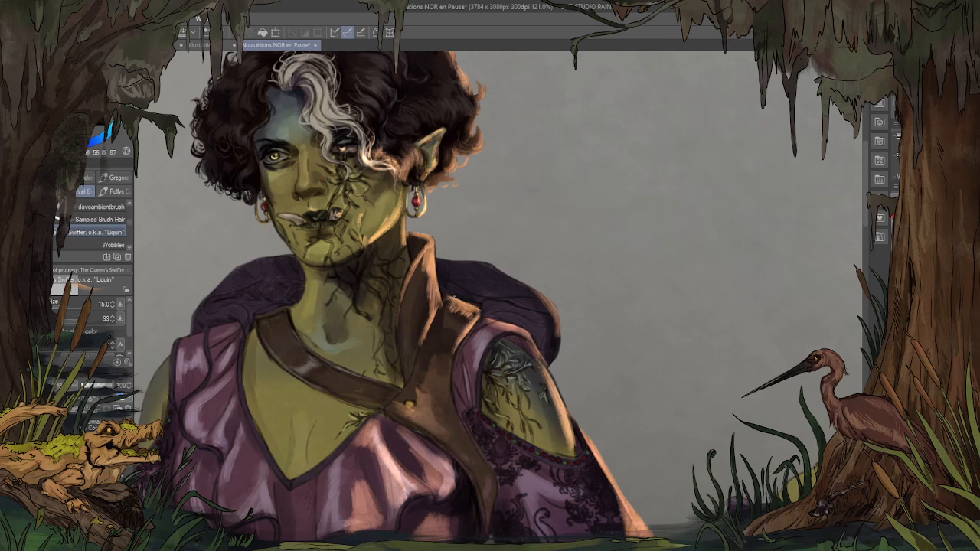
left_click_drag(454, 298, 439, 315)
Step: Add peach rim light along the upper edge and front fold of the purple hood behind the shoulder
left_click_drag(581, 217, 519, 192)
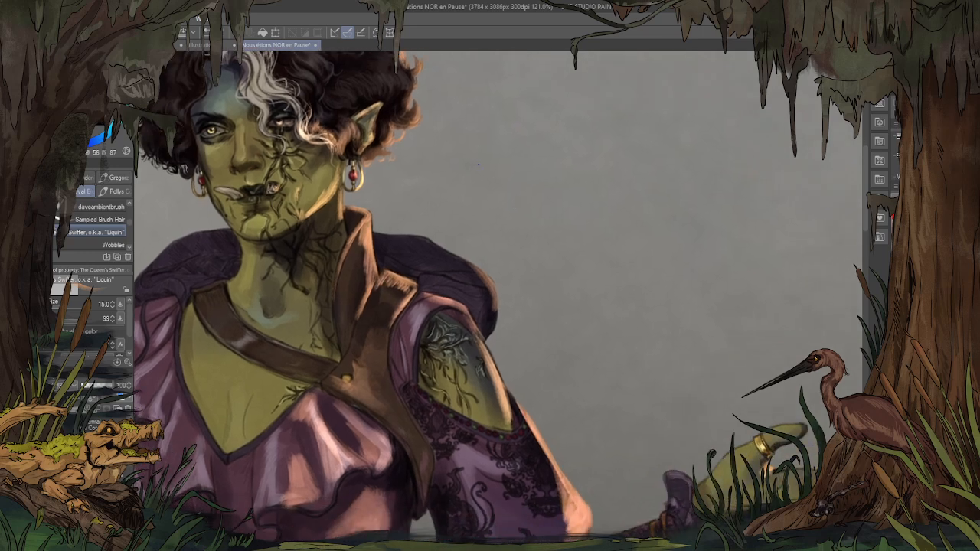
mouse_move(473, 267)
left_mouse_down()
mouse_move(450, 245)
mouse_move(461, 258)
mouse_move(377, 234)
left_mouse_up()
mouse_move(490, 284)
left_mouse_down()
mouse_move(494, 295)
mouse_move(418, 276)
left_mouse_up()
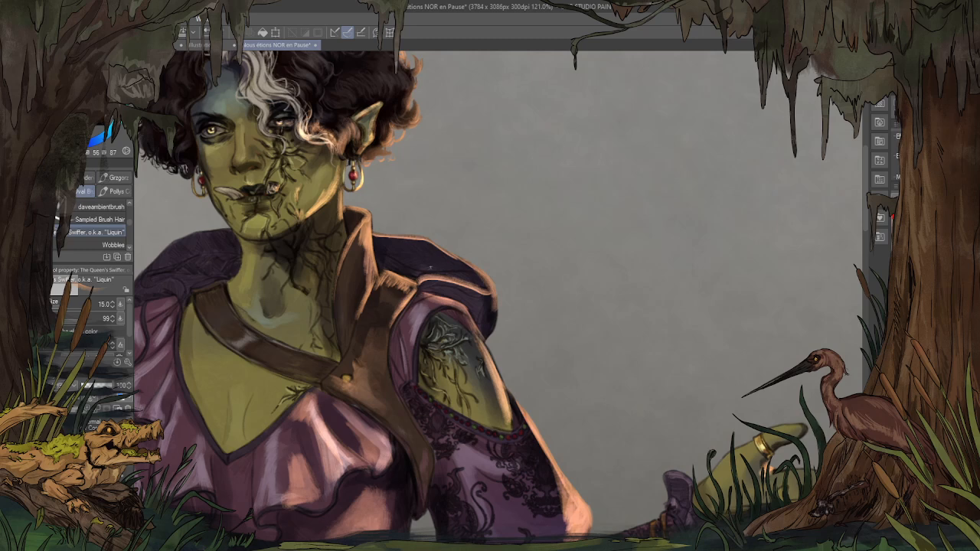
key("ctrl+z")
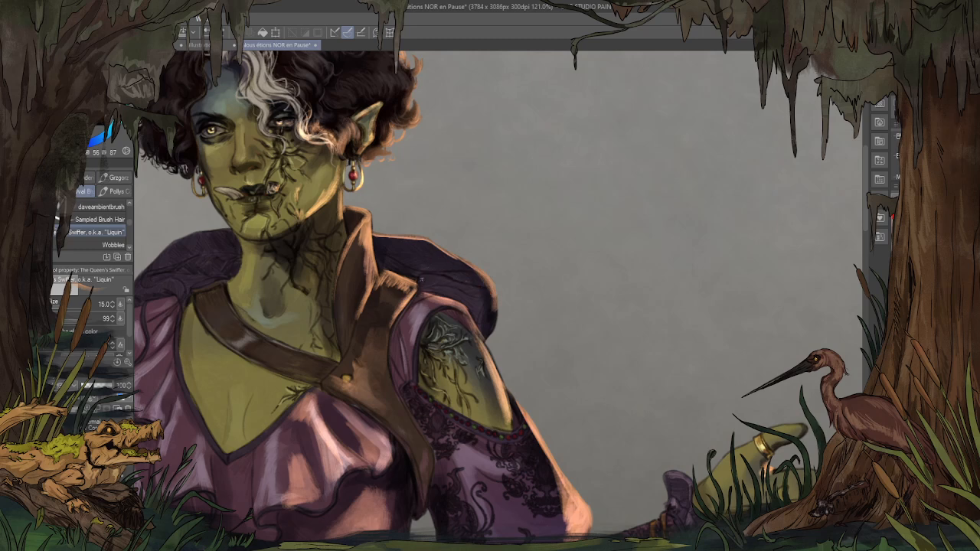
mouse_move(420, 277)
left_mouse_down()
mouse_move(435, 272)
mouse_move(491, 296)
mouse_move(477, 314)
left_mouse_up()
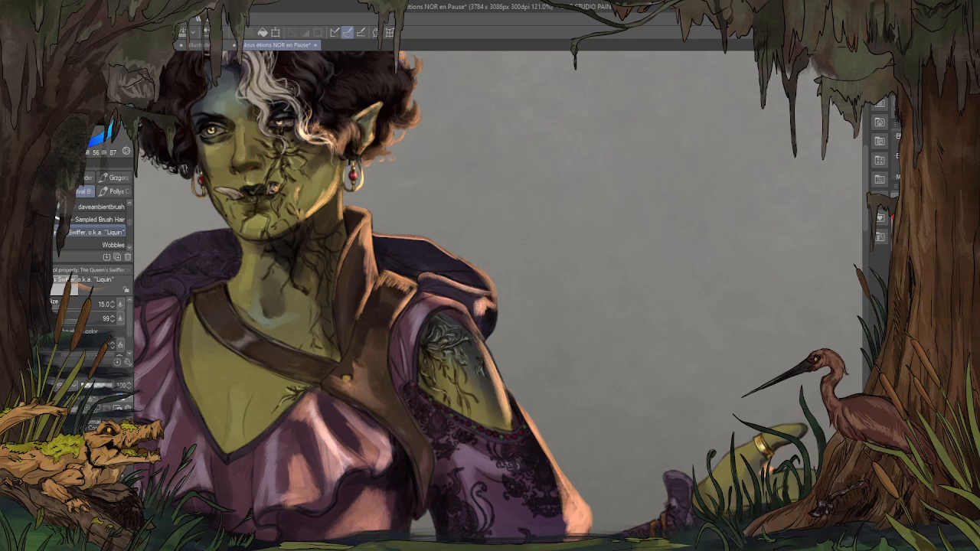
scroll(423, 285, "down", 6)
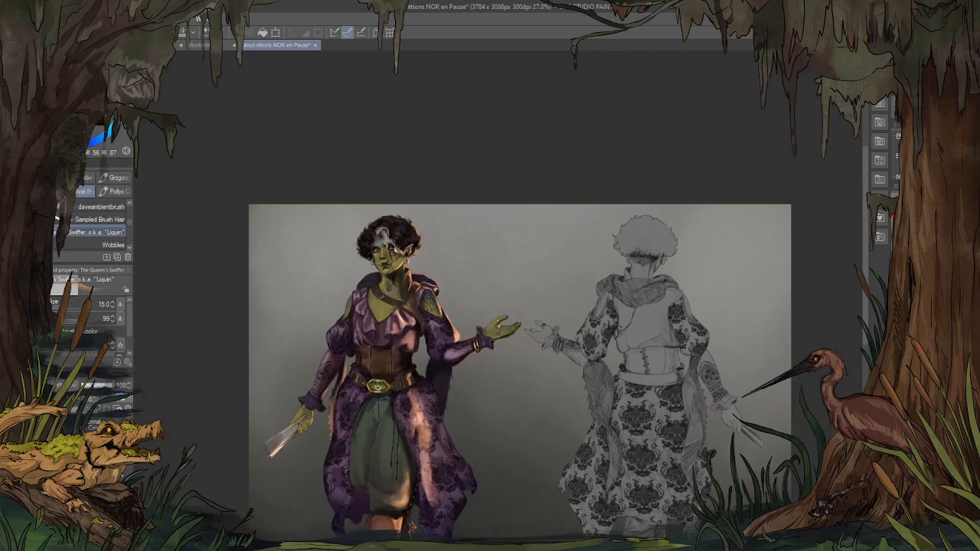
scroll(432, 276, "up", 6)
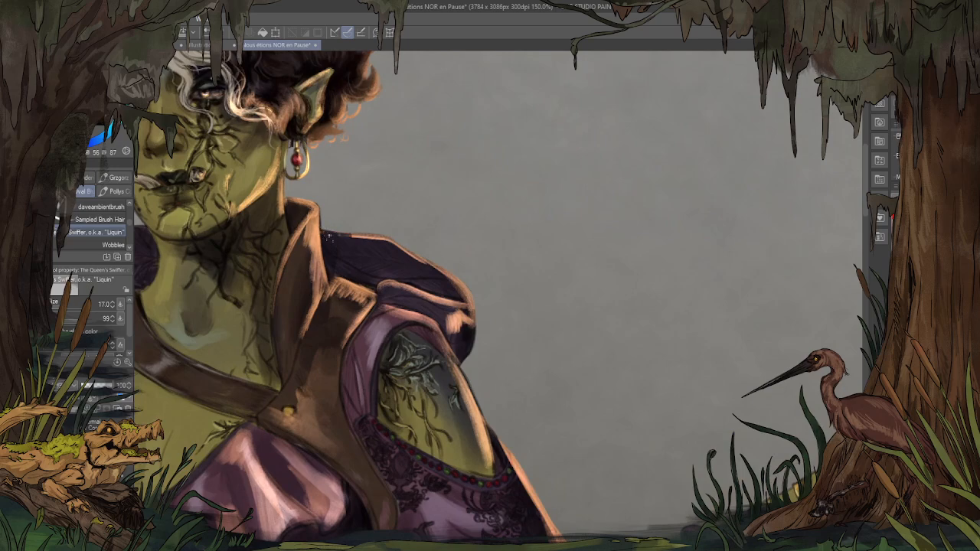
mouse_move(351, 240)
left_mouse_down()
mouse_move(462, 280)
mouse_move(478, 293)
mouse_move(462, 296)
mouse_move(475, 327)
mouse_move(468, 302)
mouse_move(431, 283)
mouse_move(400, 287)
left_mouse_up()
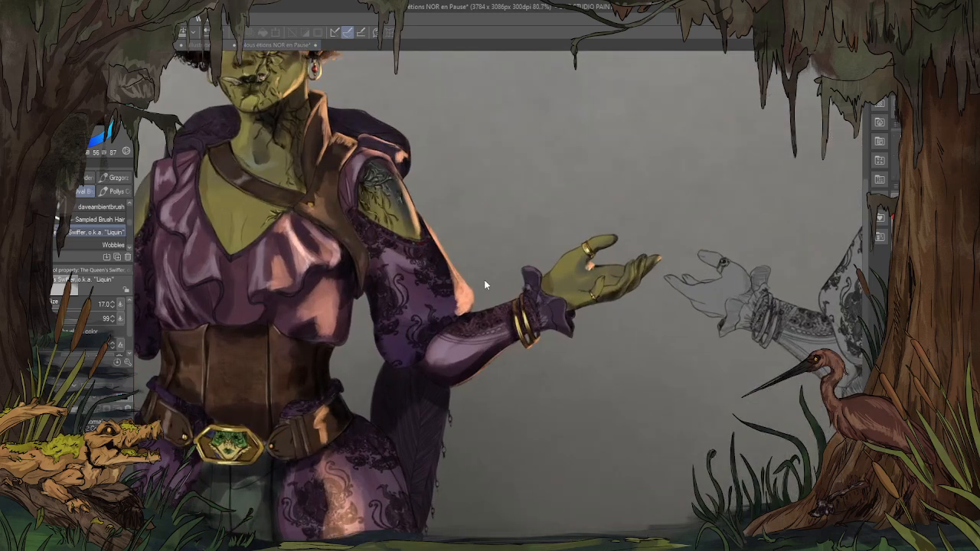
Step: Extend the peach rim light down the outer edge of the raised arm's puffed sleeve to the forearm with the "Liquin" brush at size 17
scroll(484, 284, "up", 3)
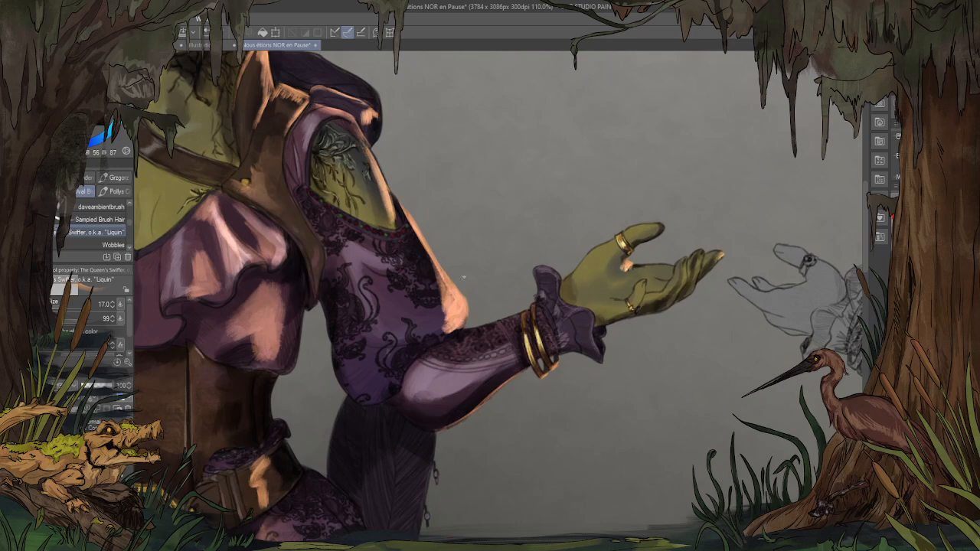
left_click_drag(464, 315, 434, 344)
mouse_move(447, 322)
left_mouse_down()
mouse_move(437, 338)
mouse_move(443, 331)
left_mouse_up()
left_click_drag(446, 285, 440, 302)
left_click_drag(439, 256, 433, 280)
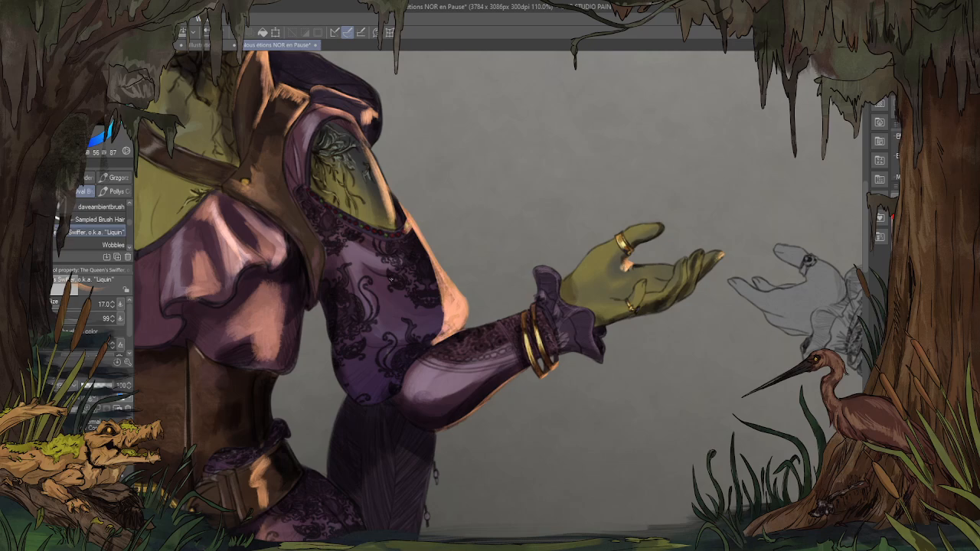
scroll(500, 319, "down", 3)
scroll(416, 372, "up", 3)
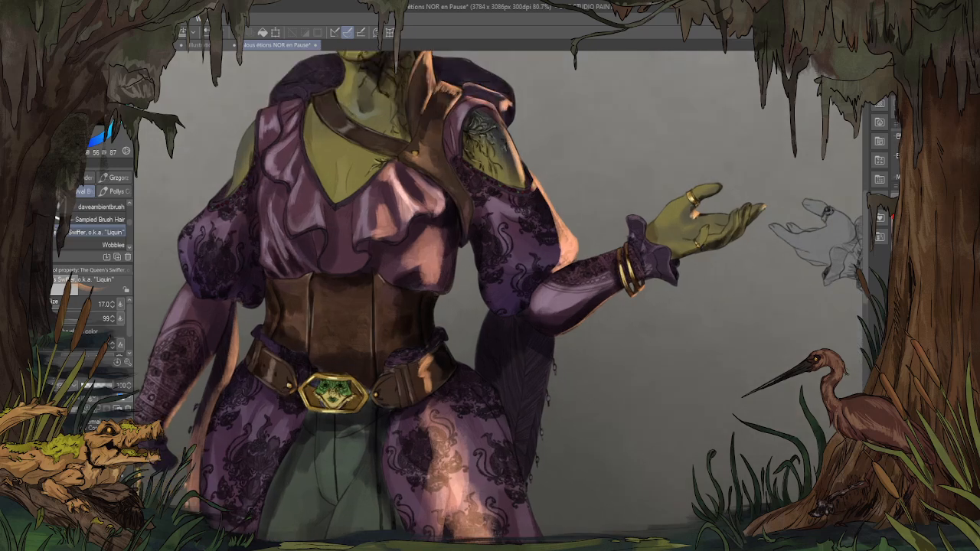
Step: Save the painting and add peach rim light along the hip and outer edge of the patterned coat skirt at size 25
key("ctrl+s")
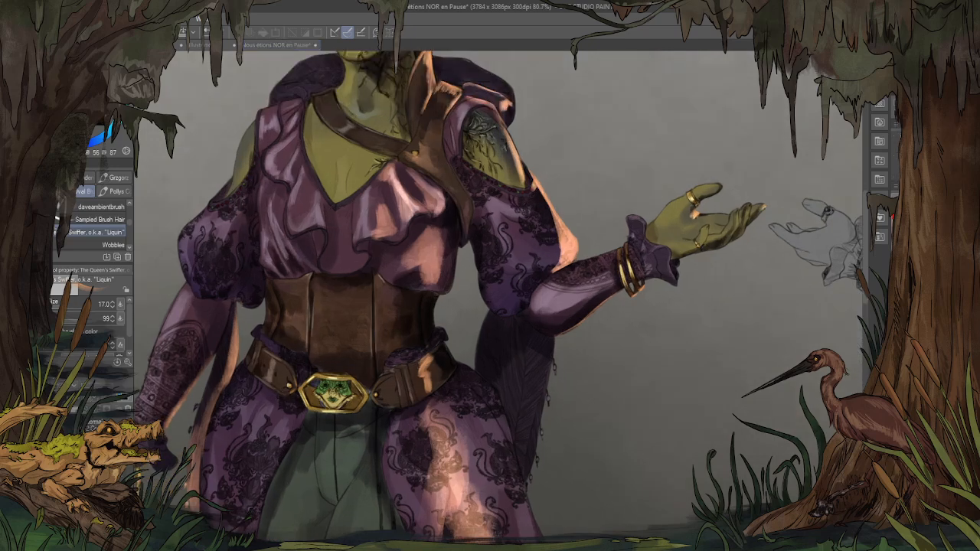
scroll(400, 325, "up", 2)
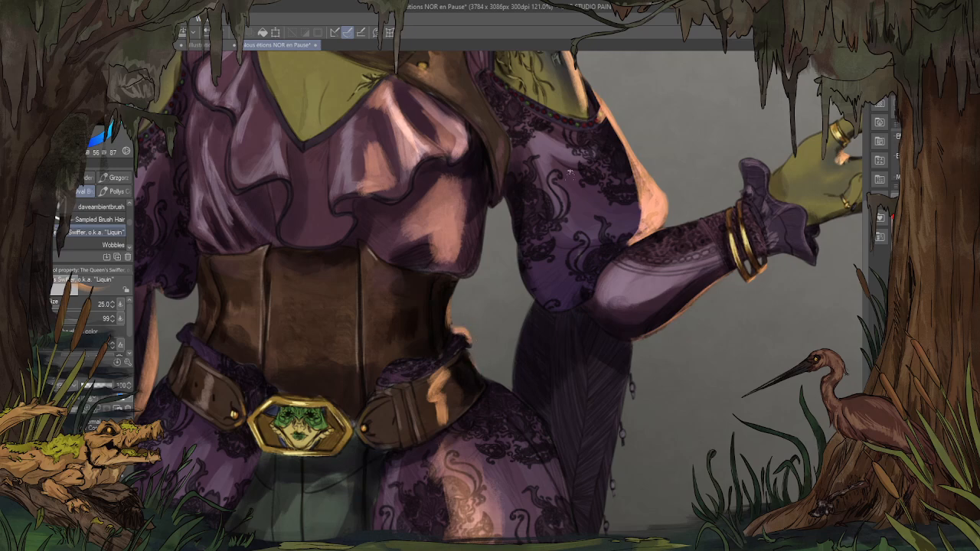
left_click_drag(547, 306, 425, 206)
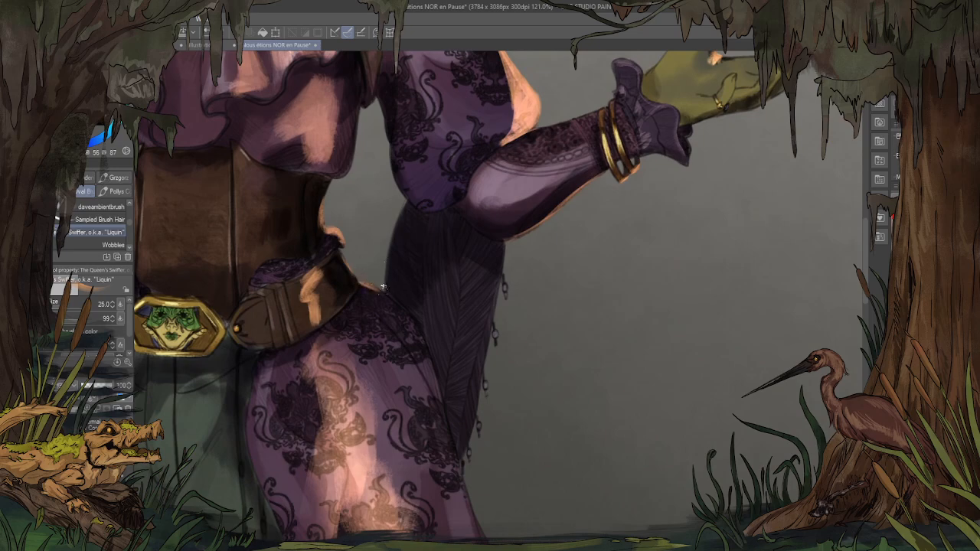
scroll(459, 230, "down", 5)
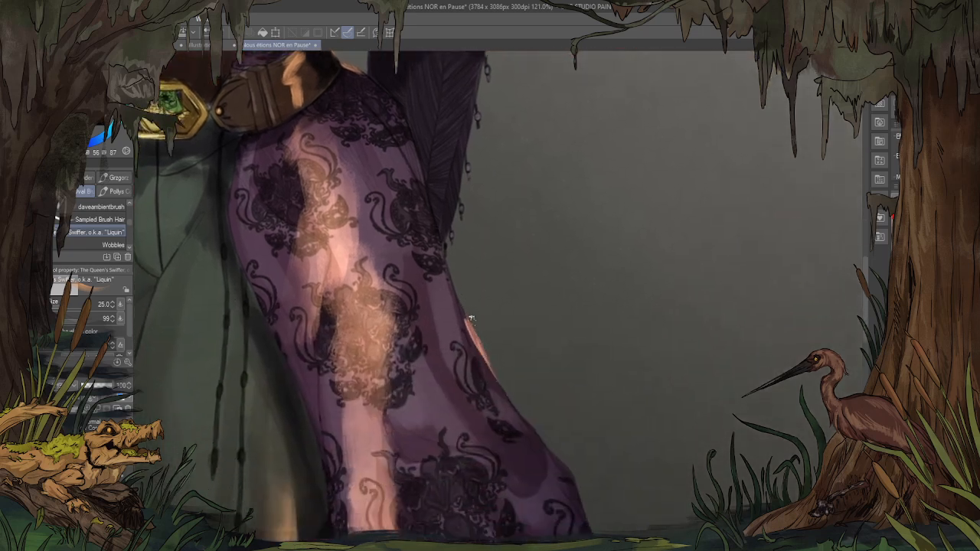
scroll(520, 274, "up", 2)
mouse_move(520, 274)
left_mouse_down()
mouse_move(481, 238)
mouse_move(455, 249)
mouse_move(424, 197)
left_mouse_up()
left_click_drag(458, 259, 411, 176)
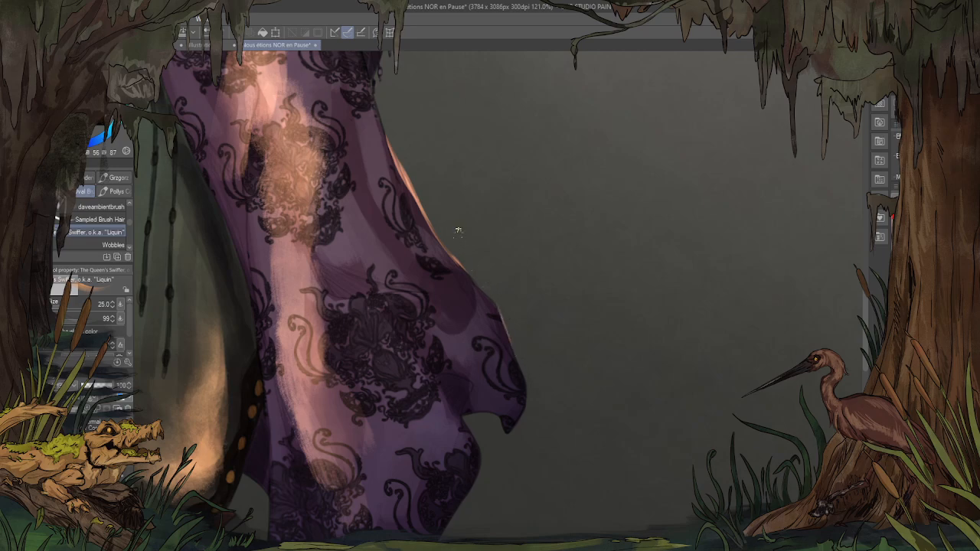
Step: Paint peach highlights on the hanging charms and outer edge of the dark cape below the raised arm
scroll(460, 230, "down", 3)
scroll(492, 262, "down", 4)
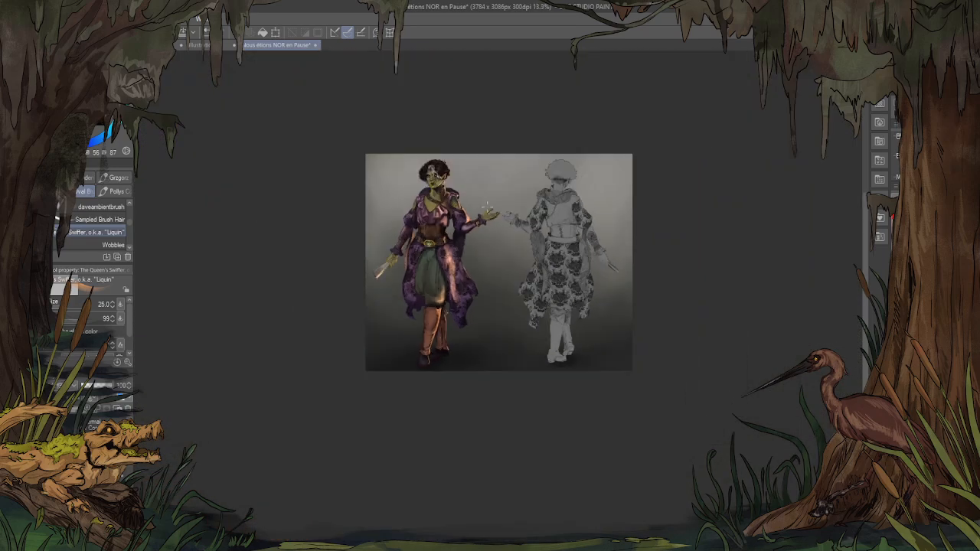
scroll(488, 207, "up", 4)
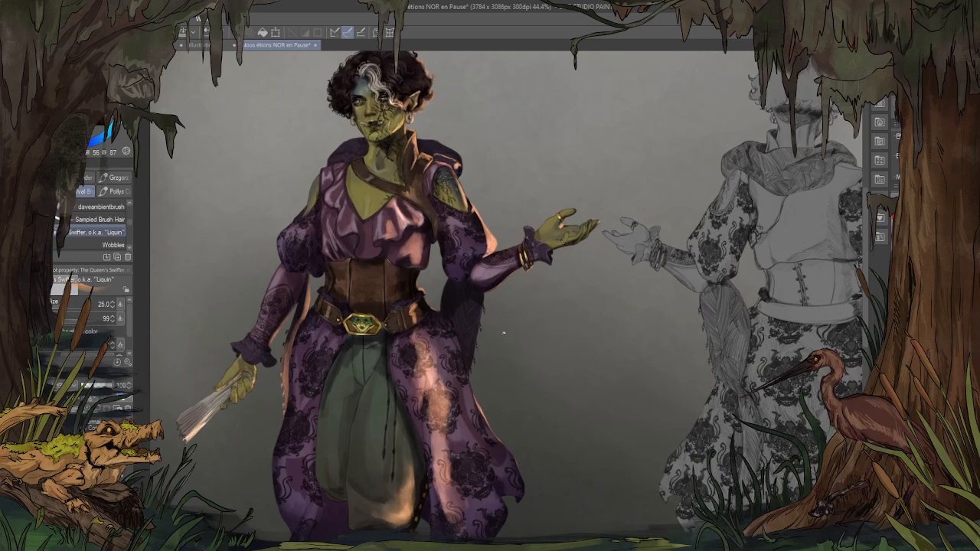
scroll(504, 333, "up", 4)
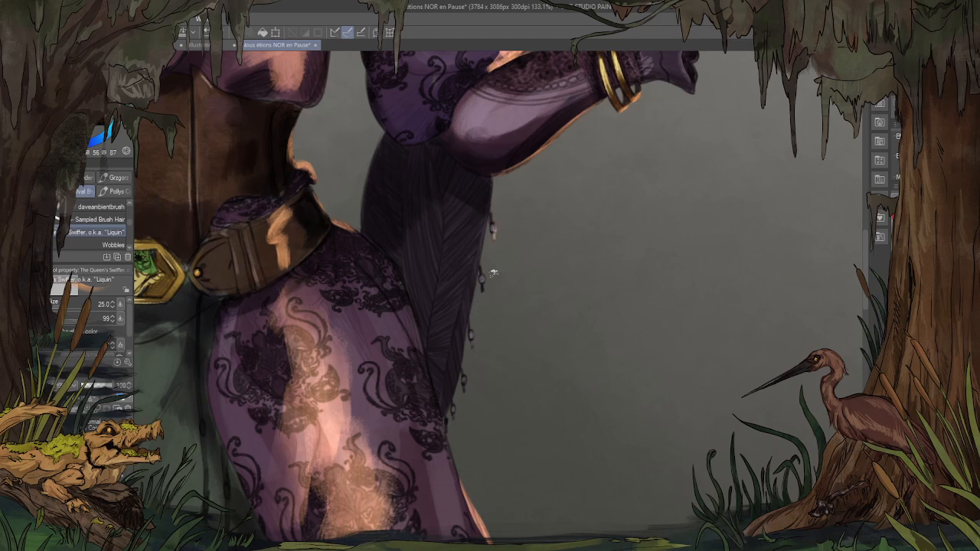
left_click_drag(485, 291, 482, 275)
scroll(432, 310, "down", 8)
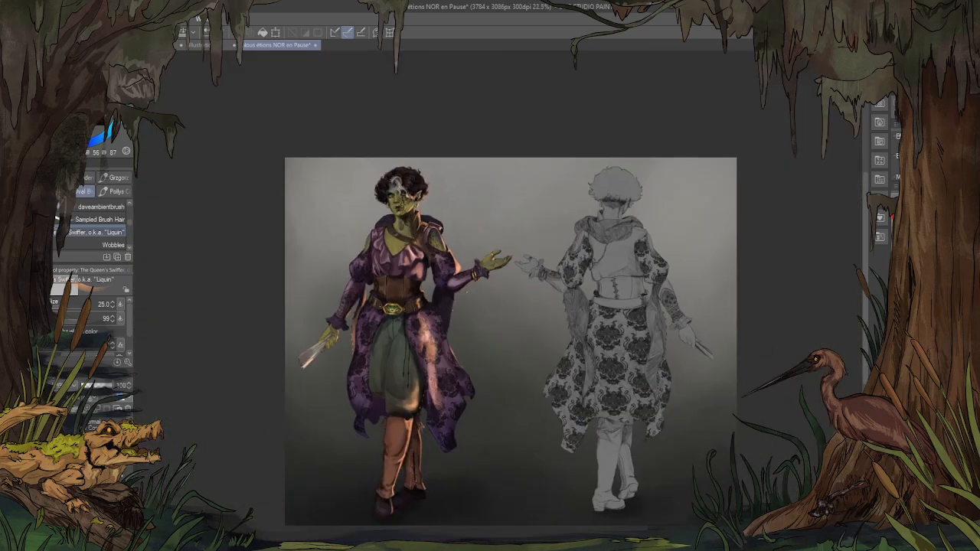
scroll(433, 310, "up", 3)
scroll(454, 324, "up", 5)
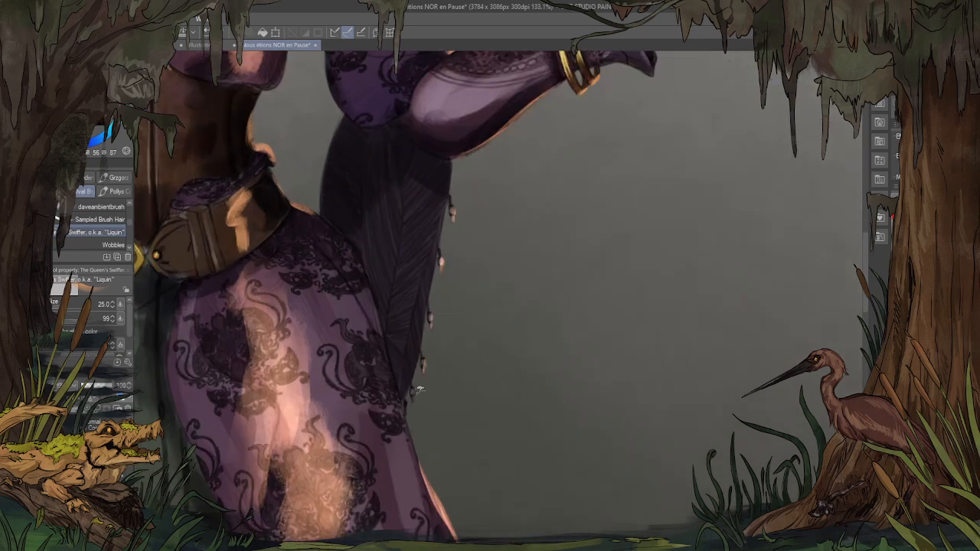
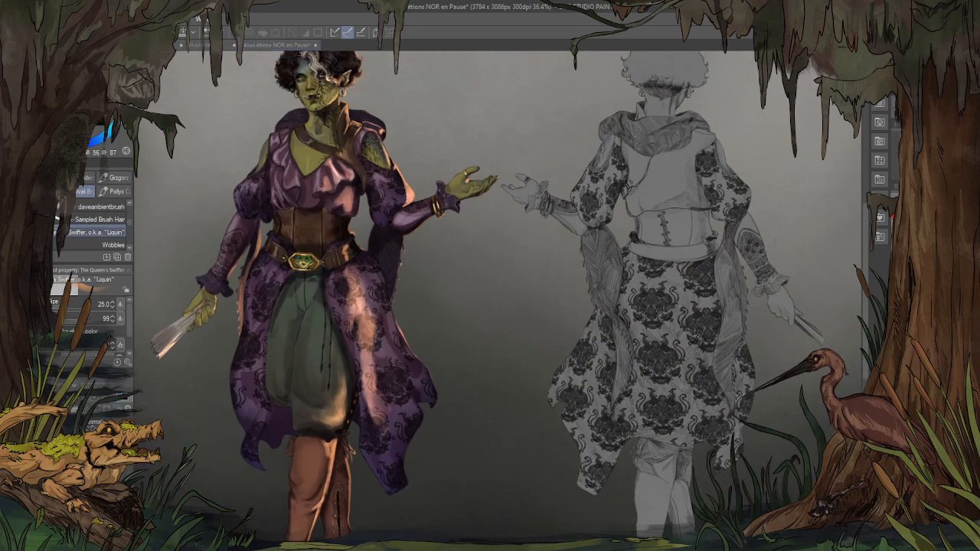
Step: Try painting peach rim light along the upper edge of the raised arm's ruffled wrist cuff
scroll(433, 182, "up", 5)
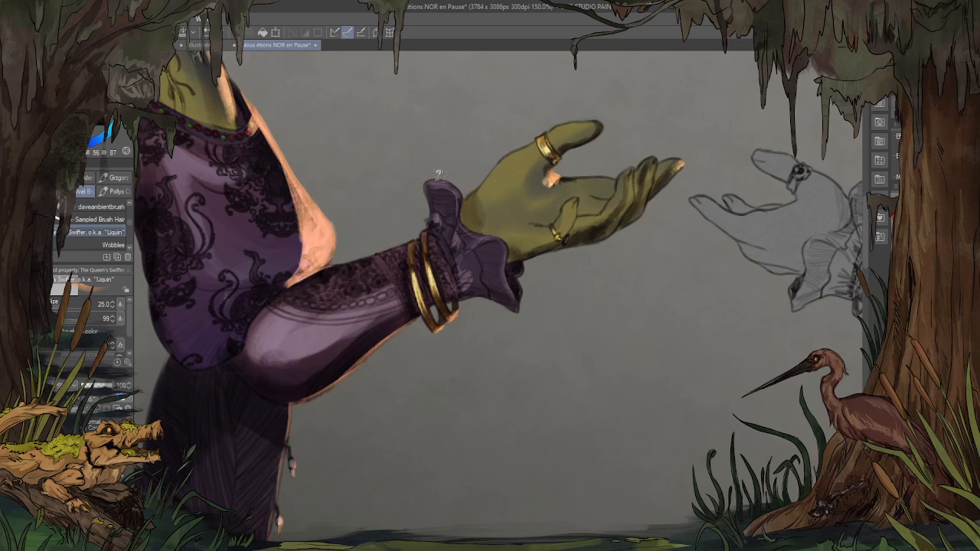
mouse_move(440, 173)
left_mouse_down()
mouse_move(429, 184)
mouse_move(458, 192)
mouse_move(432, 207)
mouse_move(442, 224)
mouse_move(434, 235)
left_mouse_up()
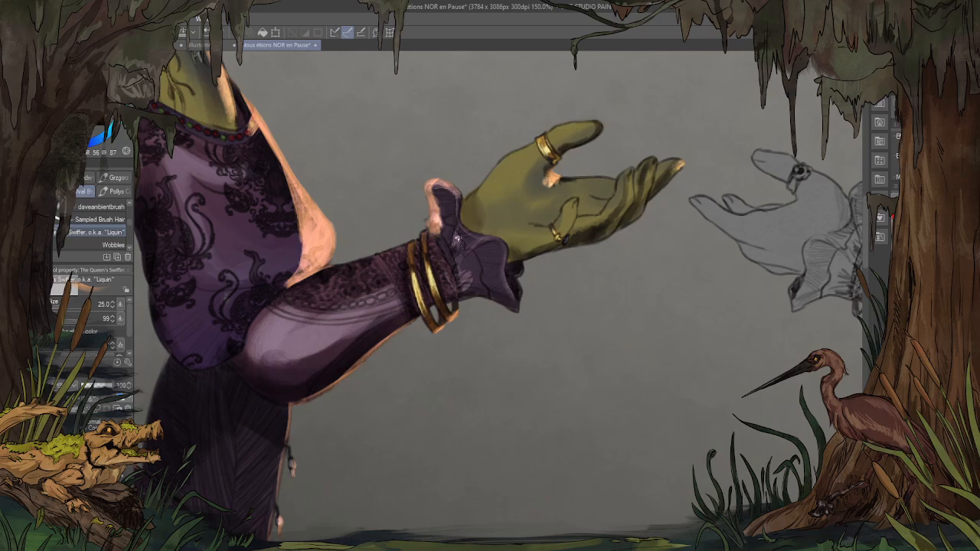
scroll(458, 240, "down", 5)
scroll(402, 233, "up", 4)
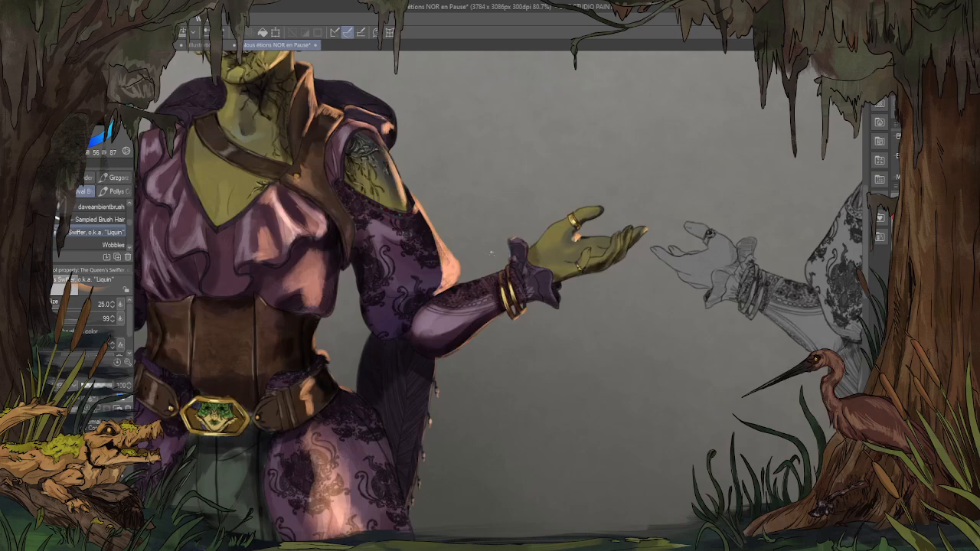
Step: Check the whole figure and save the painting
scroll(492, 253, "down", 4)
scroll(547, 229, "up", 2)
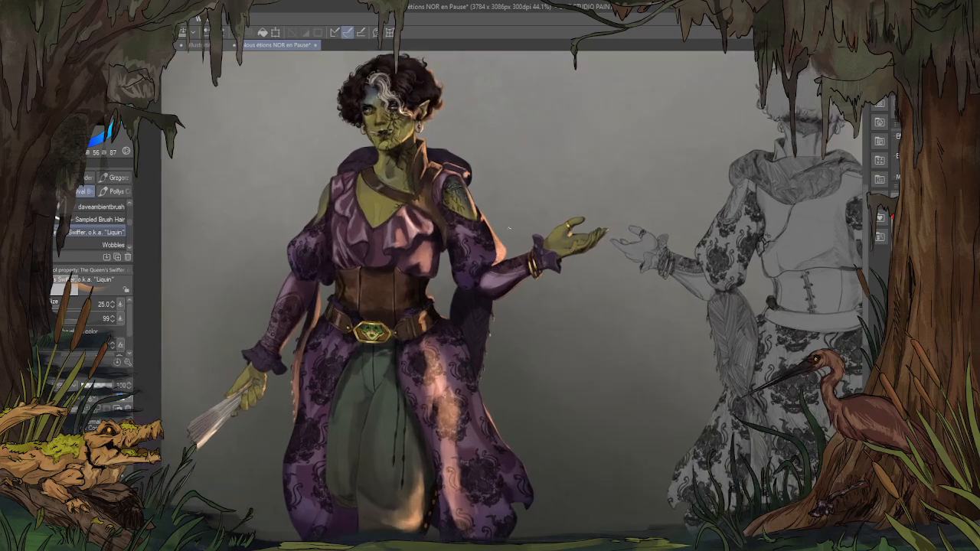
scroll(509, 228, "down", 2)
scroll(508, 227, "up", 3)
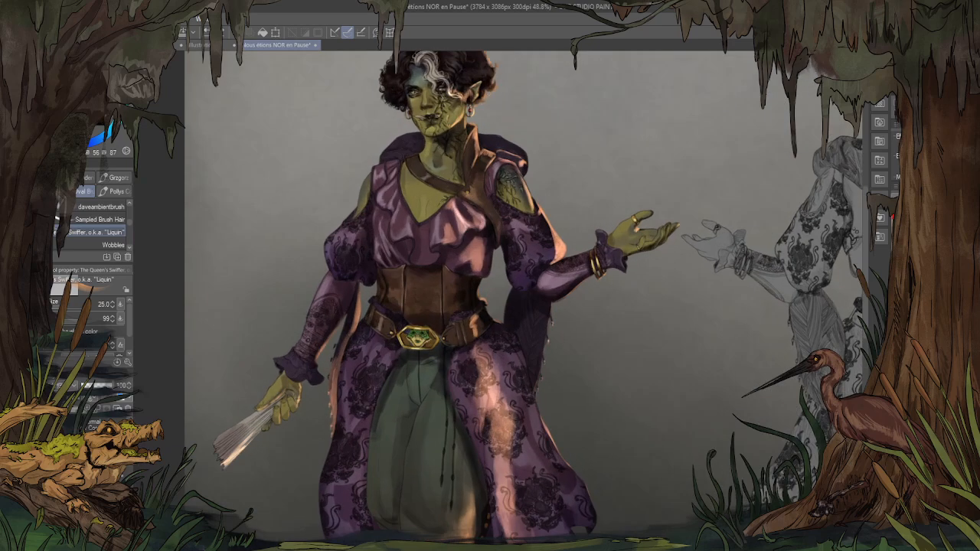
key("ctrl+s")
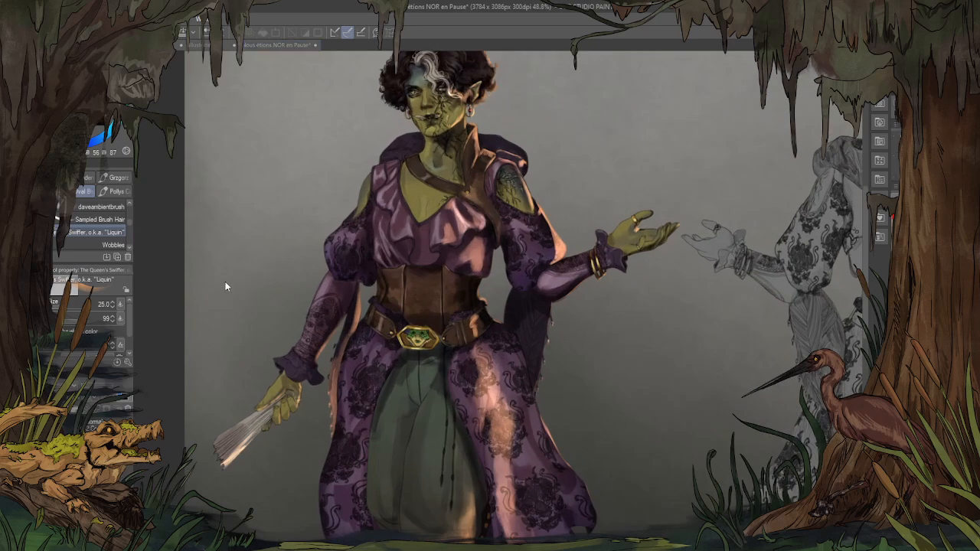
Step: Brighten the peach rim light along the inner edge of the lowered forearm, from the elbow to the ruffled cuff
scroll(310, 300, "up", 4)
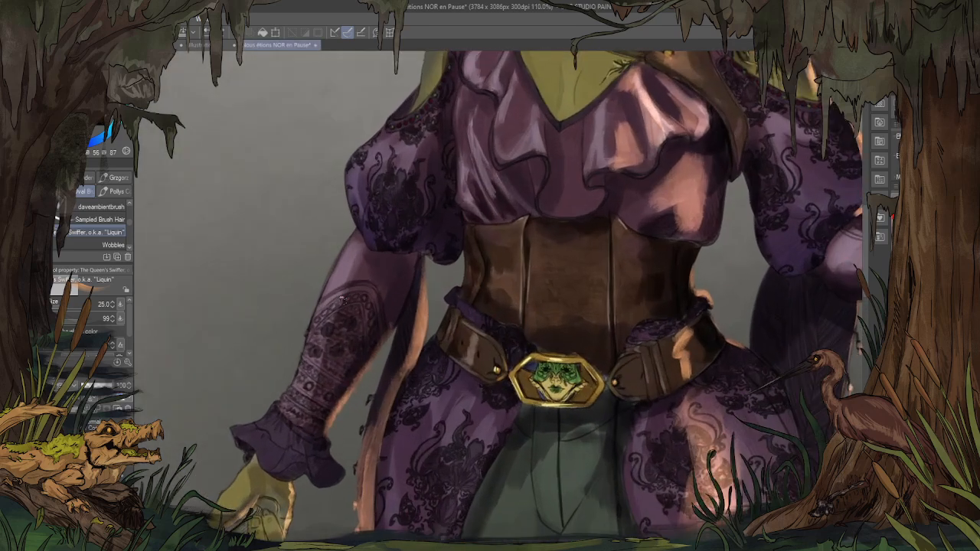
mouse_move(352, 385)
left_mouse_down()
mouse_move(375, 362)
mouse_move(410, 286)
mouse_move(397, 317)
left_mouse_up()
key("ctrl+z")
mouse_move(415, 272)
left_mouse_down()
mouse_move(385, 344)
mouse_move(401, 315)
mouse_move(393, 333)
mouse_move(354, 397)
left_mouse_up()
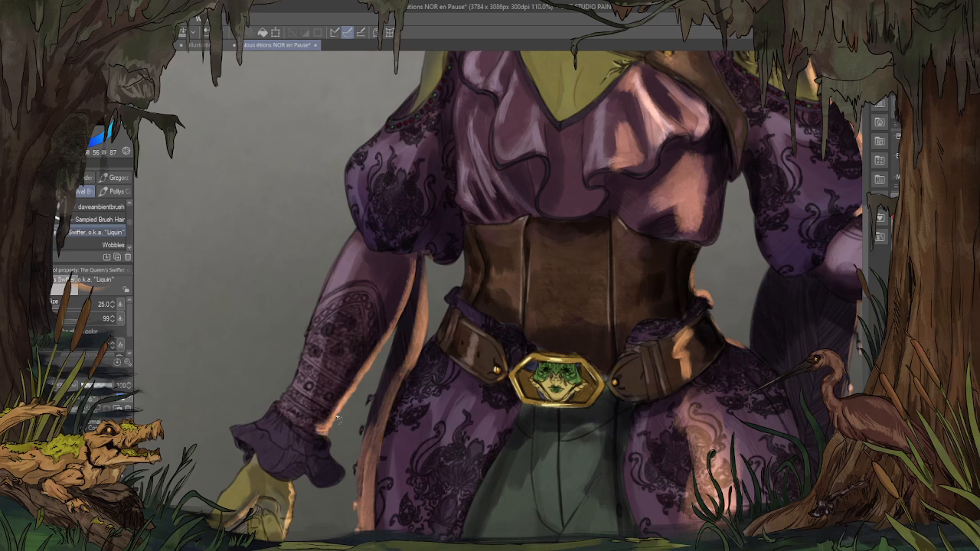
left_click_drag(393, 332, 414, 262)
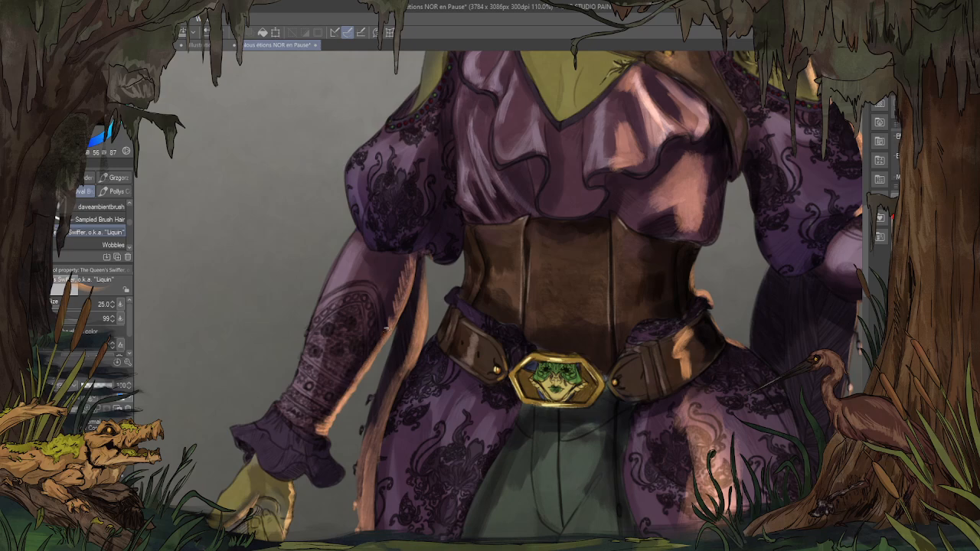
left_click_drag(387, 328, 329, 420)
Step: Narrow the rim light on the raised arm's puffed sleeve and paint a peach fold highlight just below its shoulder opening
left_click_drag(502, 298, 387, 100)
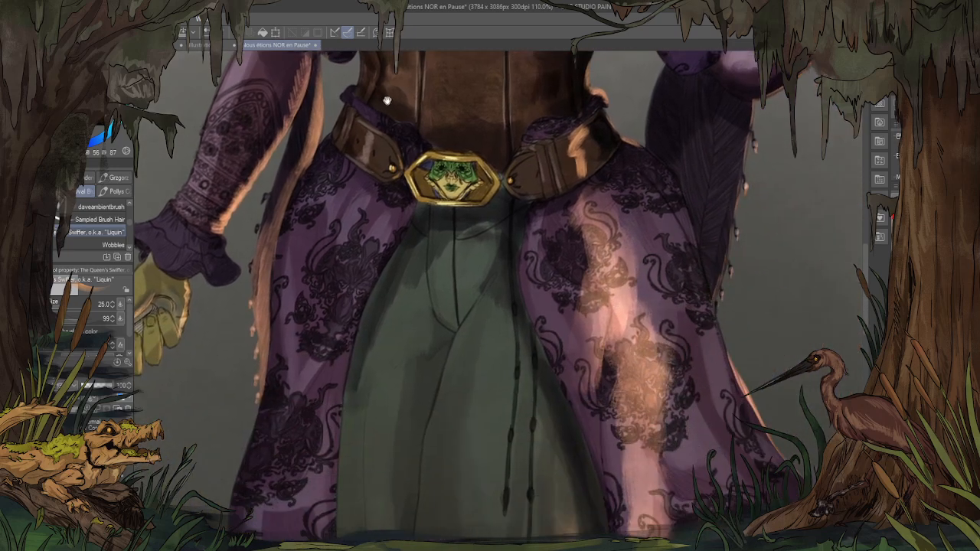
left_click_drag(765, 176, 650, 287)
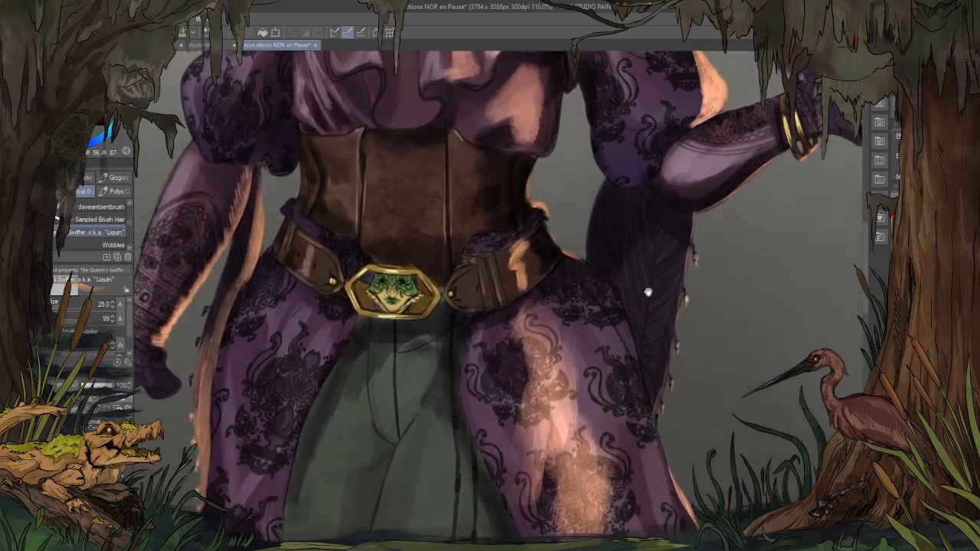
mouse_move(560, 191)
left_mouse_down()
mouse_move(480, 331)
mouse_move(422, 366)
left_mouse_up()
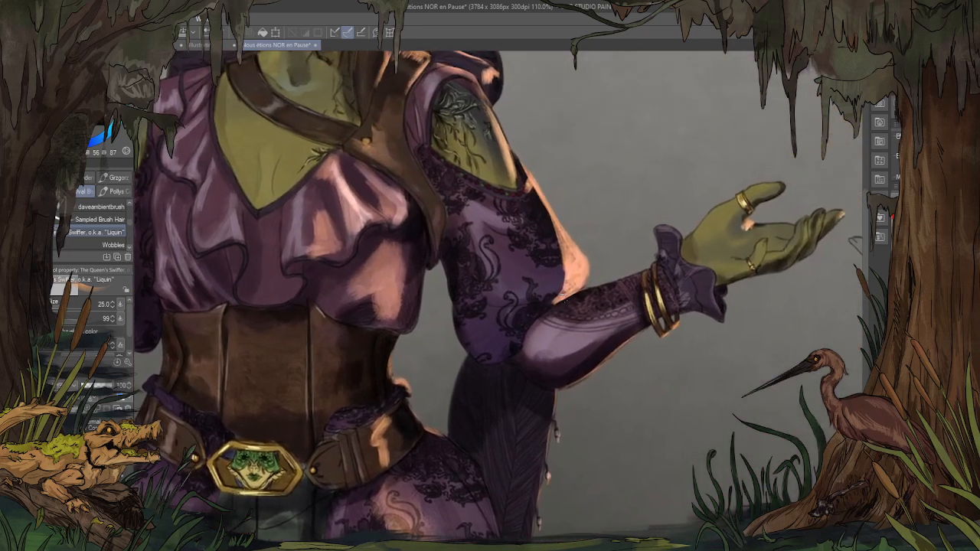
mouse_move(565, 300)
left_mouse_down()
mouse_move(577, 270)
mouse_move(560, 217)
left_mouse_up()
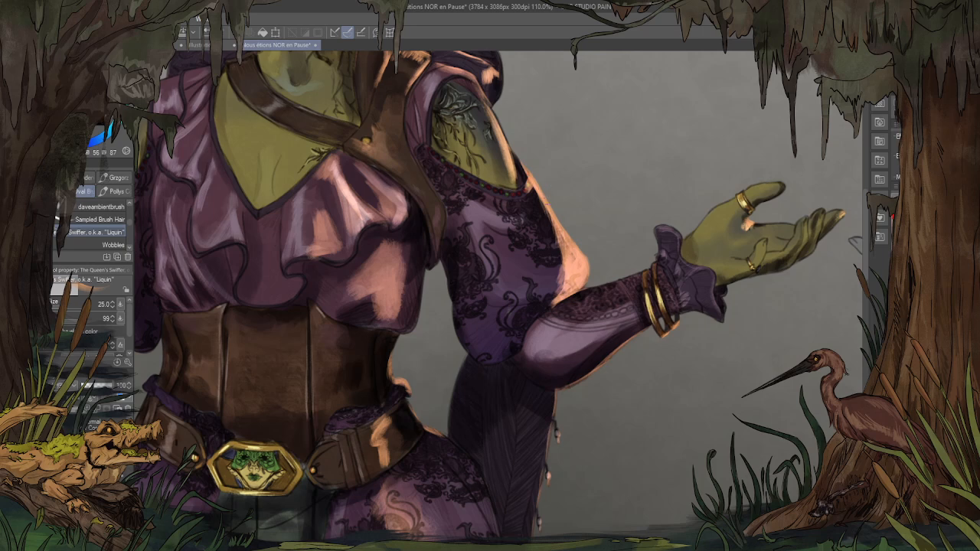
mouse_move(545, 205)
left_mouse_down()
mouse_move(540, 193)
mouse_move(523, 225)
left_mouse_up()
left_click_drag(537, 186, 522, 215)
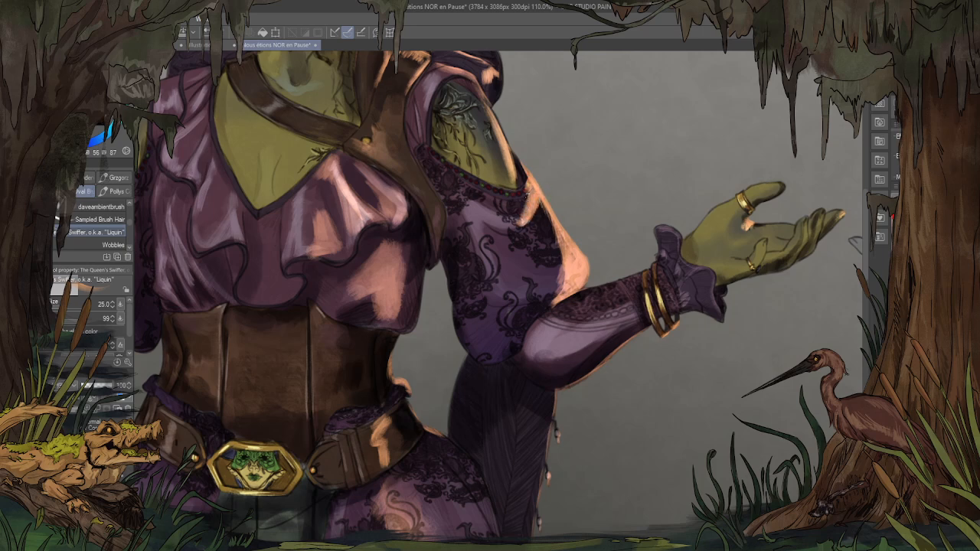
Step: Soften the peach light on the raised arm's puffed sleeve with the "daveambientbrush" at size 50, mirroring the canvas view while doing so
scroll(514, 216, "down", 10)
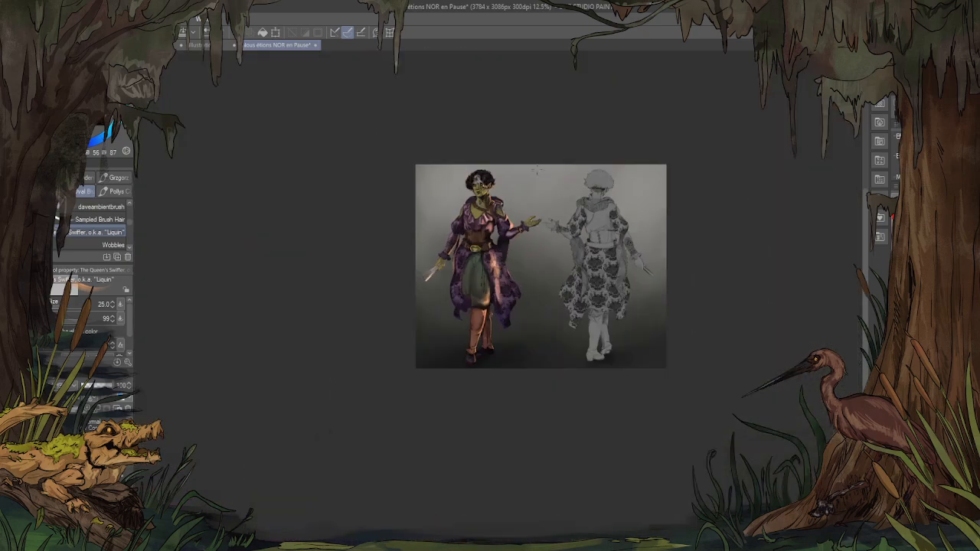
scroll(537, 170, "up", 10)
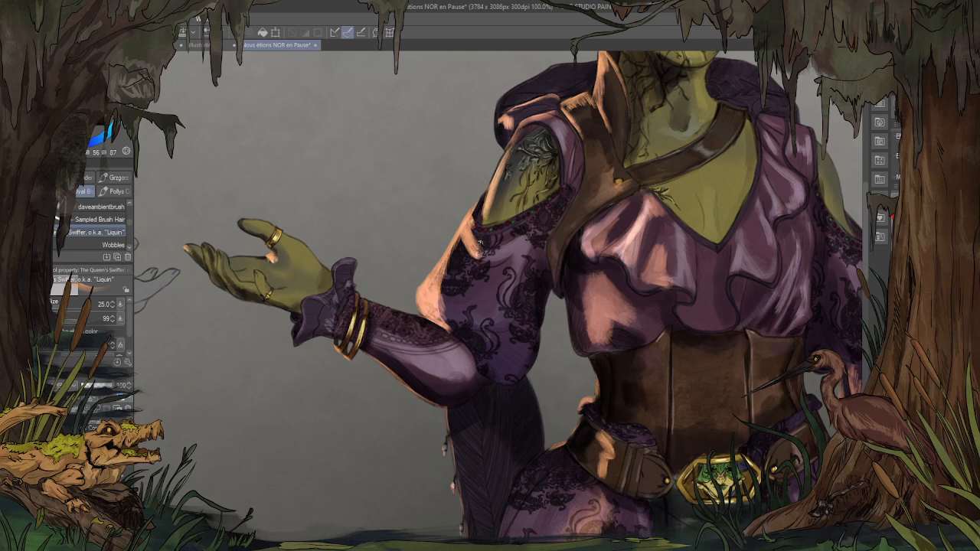
left_click(94, 209)
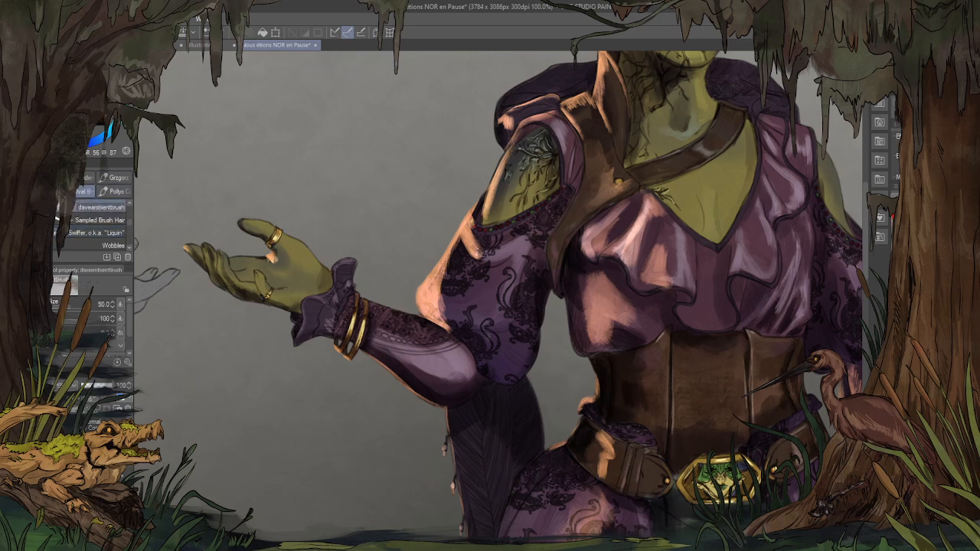
mouse_move(439, 271)
left_mouse_down()
mouse_move(443, 329)
mouse_move(423, 317)
left_mouse_up()
key("ctrl+z")
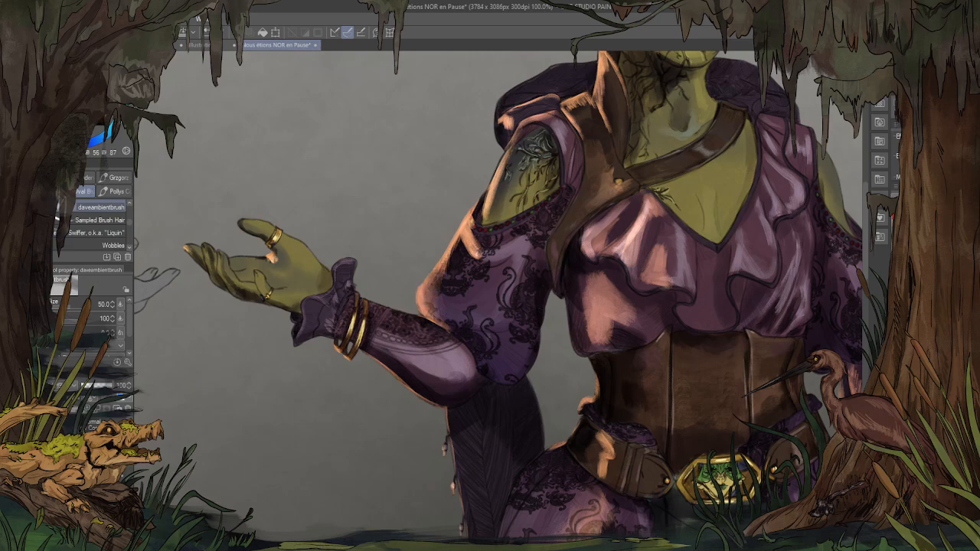
mouse_move(478, 248)
left_mouse_down()
mouse_move(434, 302)
mouse_move(448, 333)
left_mouse_up()
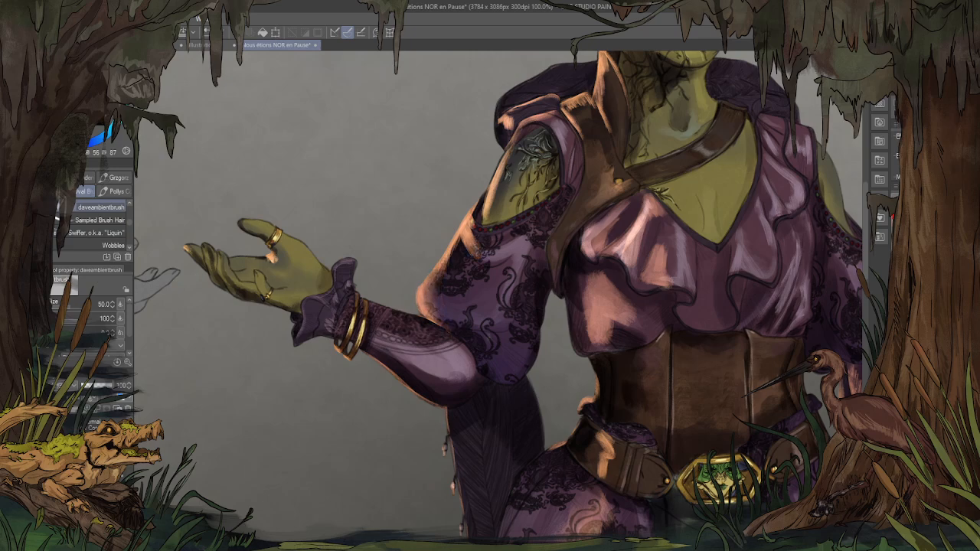
scroll(338, 320, "down", 5)
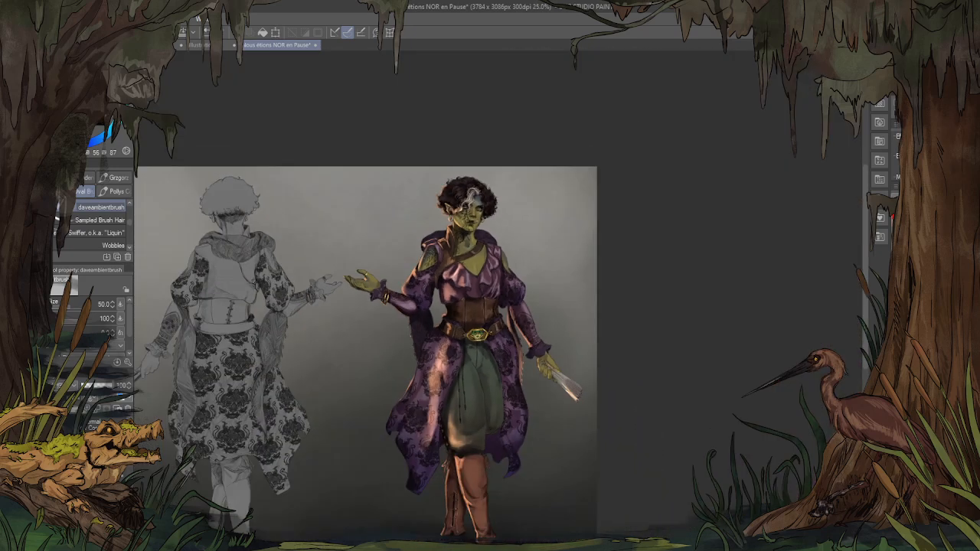
key("h")
Step: On a new layer, reshape the outer part of the uncovered eye's eyebrow with sampled colours and the "grin ink fine" brush at size 6
scroll(568, 224, "up", 1)
scroll(543, 188, "up", 8)
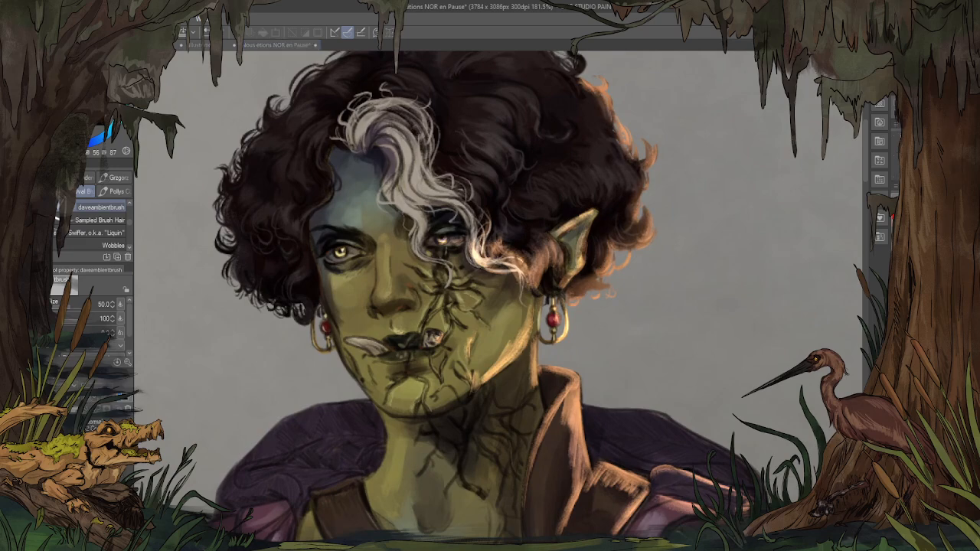
scroll(368, 156, "up", 3)
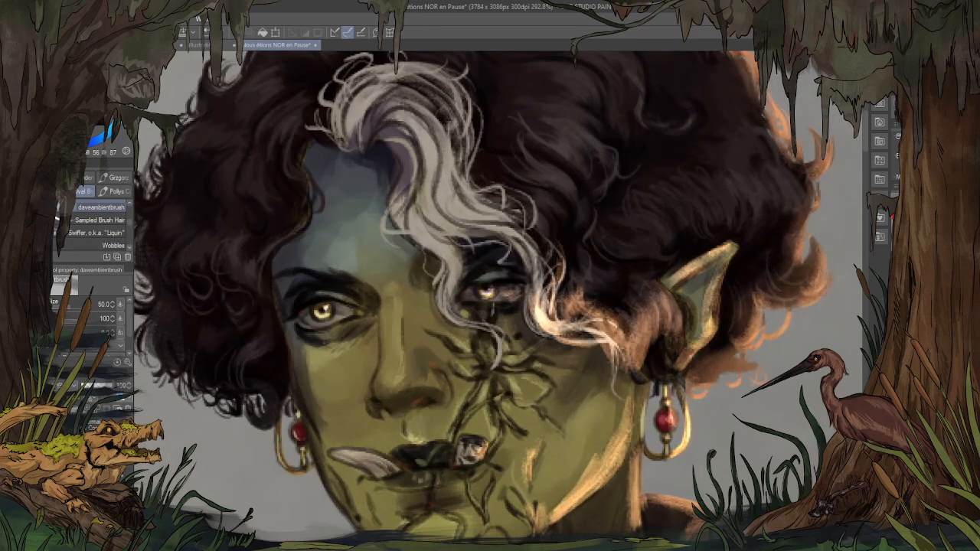
key("ctrl+shift+n")
key("p")
key("]")
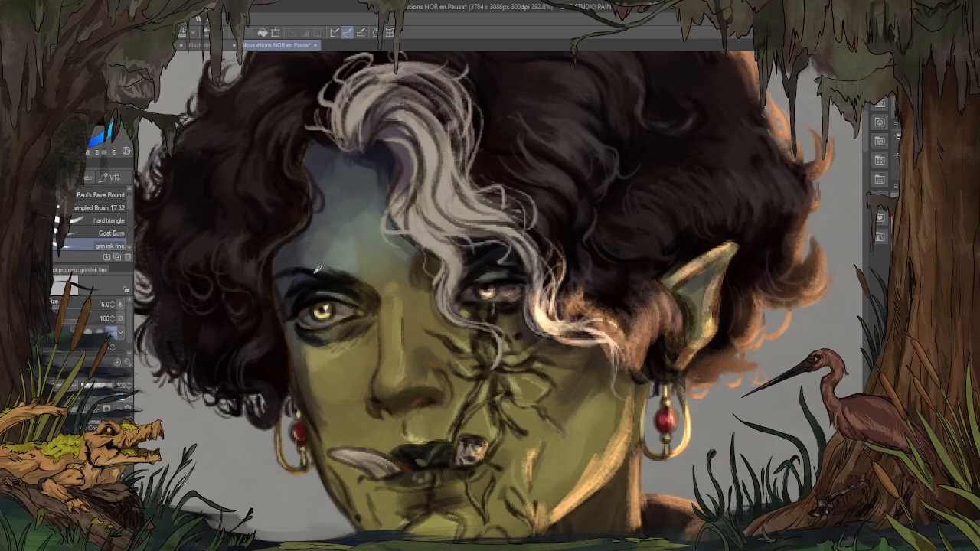
left_click(317, 271, "alt")
left_click_drag(342, 274, 360, 284)
left_click(296, 268, "alt")
left_click(308, 269, "alt")
left_click(268, 268, "alt")
Step: Clean up the face contour beside the uncovered eye and cheek with colours sampled from the adjacent hair
left_click(274, 311, "alt")
mouse_move(284, 354)
left_mouse_down()
mouse_move(264, 361)
mouse_move(273, 386)
left_mouse_up()
left_click(272, 348, "alt")
left_click(276, 379, "alt")
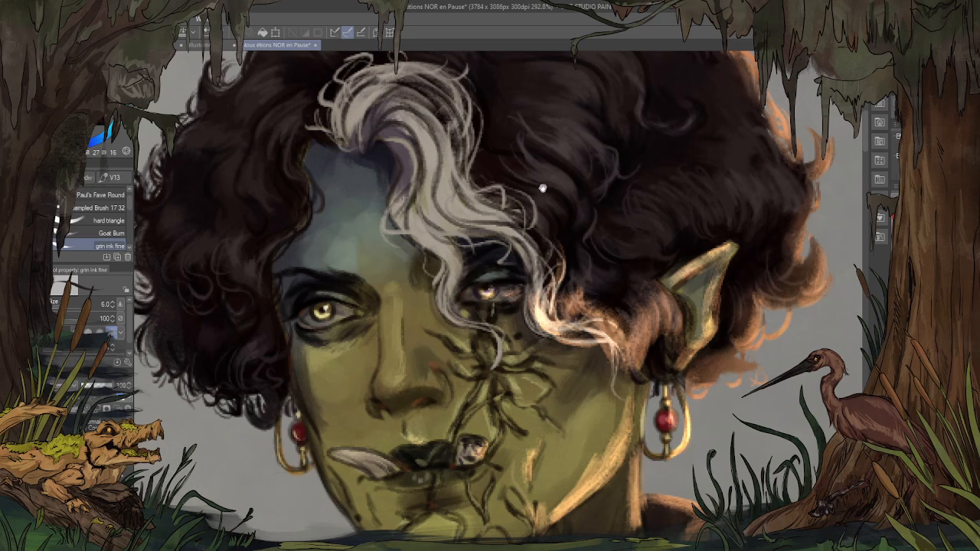
Step: Refine the area around the uncovered eye's eyebrow with colours sampled from the forehead, using the "grin ink fine" brush at size 6
left_click(325, 250, "alt")
left_click(340, 254, "alt")
left_click_drag(298, 276, 323, 281)
scroll(272, 206, "down", 6)
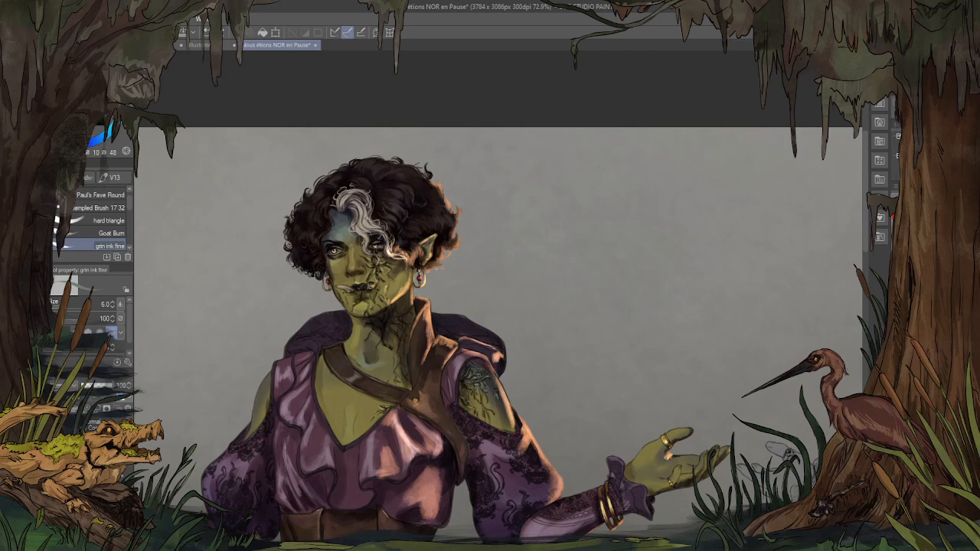
Step: Touch up the uncovered eye's iris and its surroundings with yellow and dark tones sampled from the eye
scroll(340, 244, "up", 7)
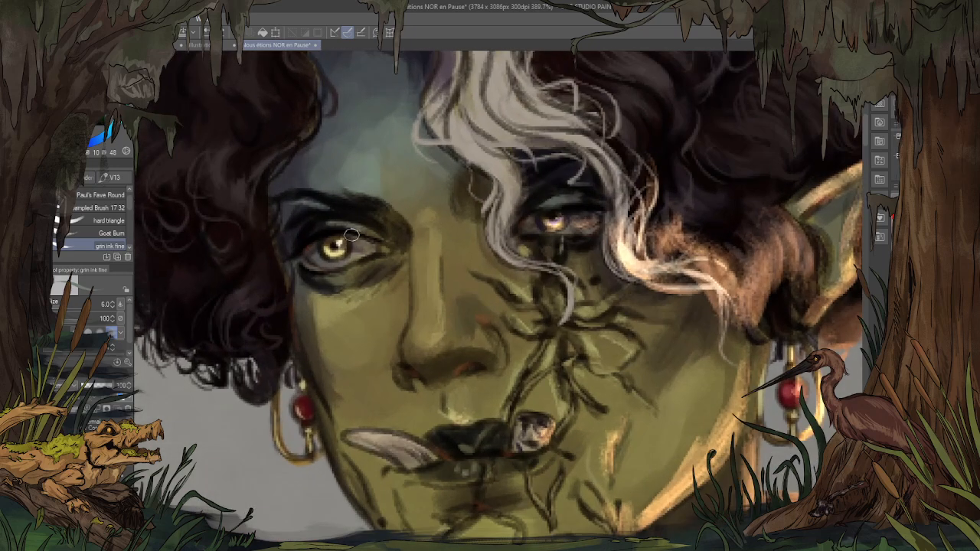
scroll(364, 221, "up", 1)
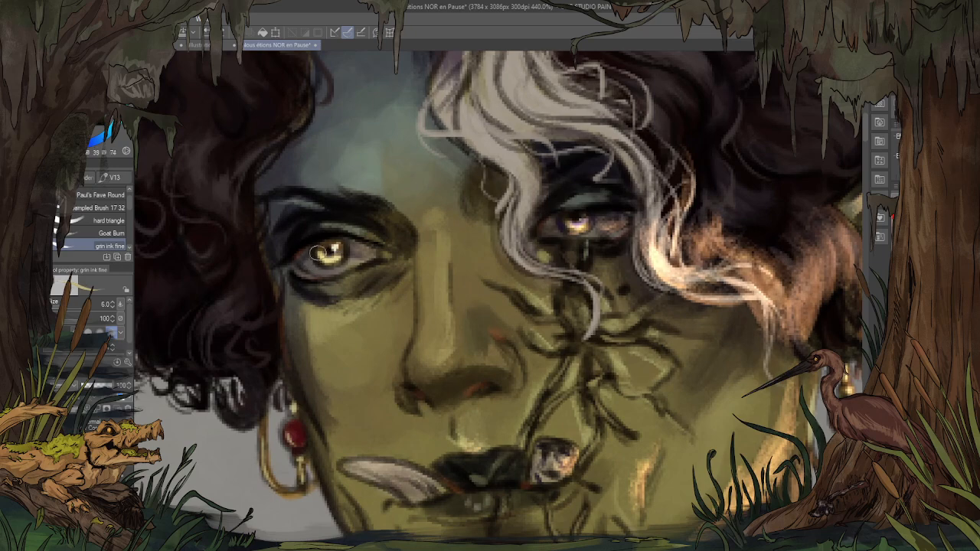
left_click(307, 242, "alt")
left_click(316, 255, "alt")
left_click(333, 248, "alt")
left_click(334, 248, "alt")
left_click(319, 255, "alt")
left_click(337, 242, "alt")
key("ctrl+0")
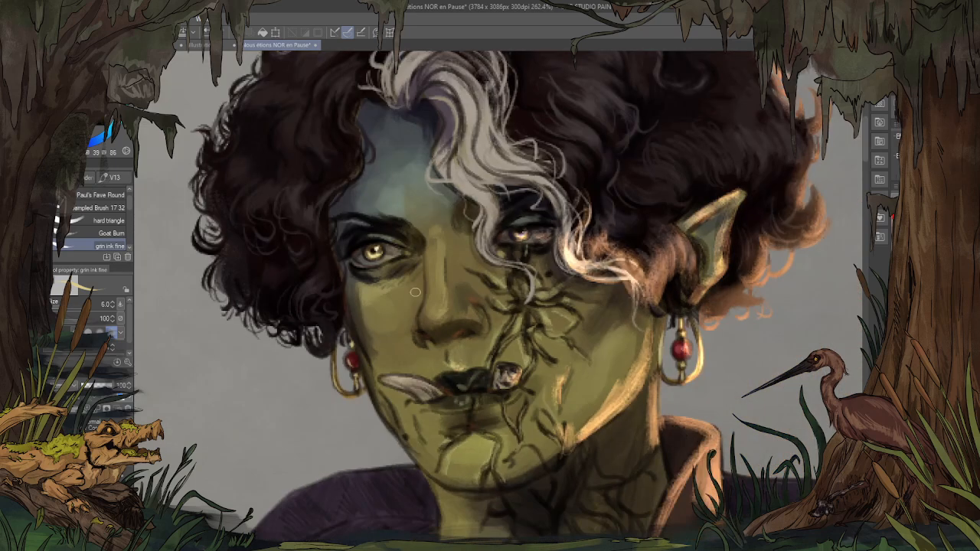
key("ctrl+minus")
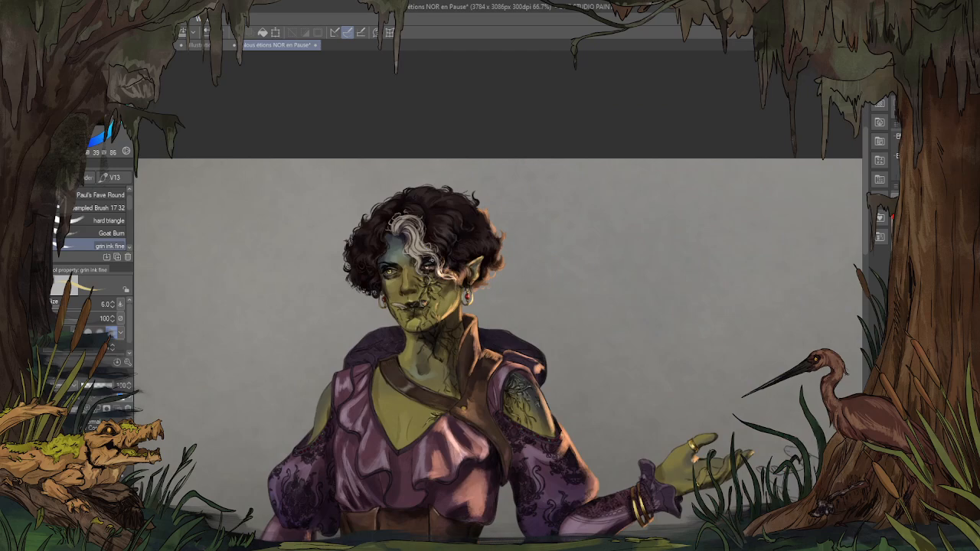
Step: Repaint the long tusk with a new colour using the "grin ink fine" brush at size 6, and check it in the mirrored view
scroll(407, 261, "up", 8)
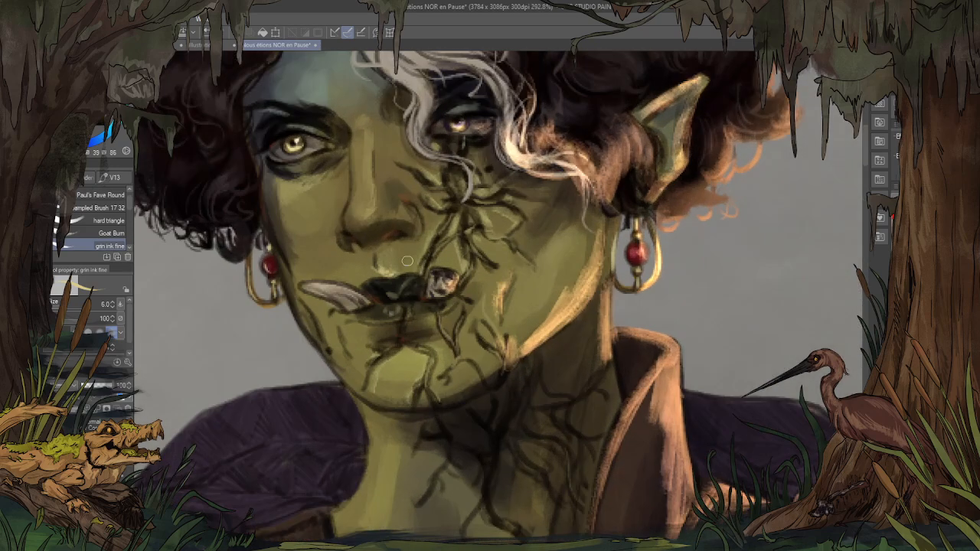
scroll(407, 261, "up", 2)
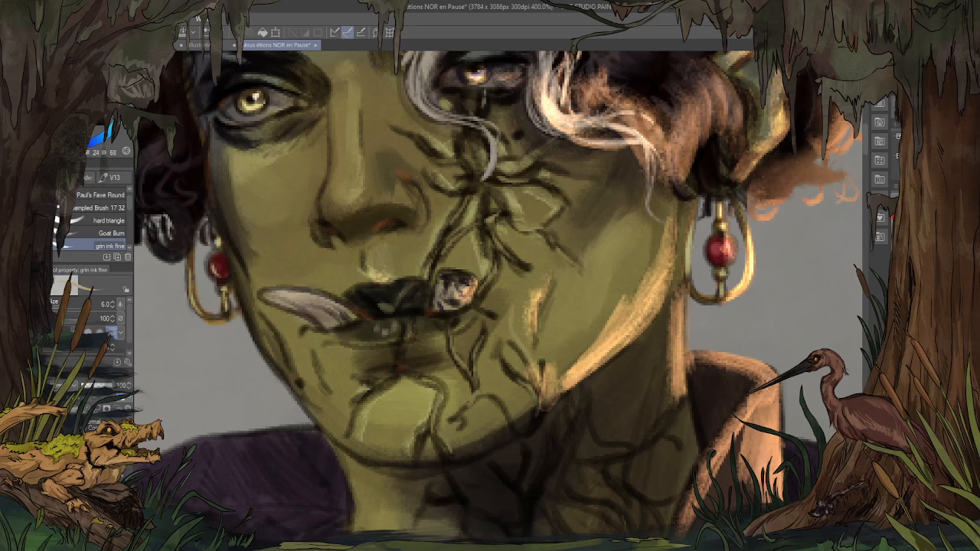
left_click(47, 97)
mouse_move(273, 295)
left_mouse_down()
mouse_move(329, 311)
mouse_move(262, 293)
mouse_move(341, 307)
left_mouse_up()
scroll(350, 320, "down", 2)
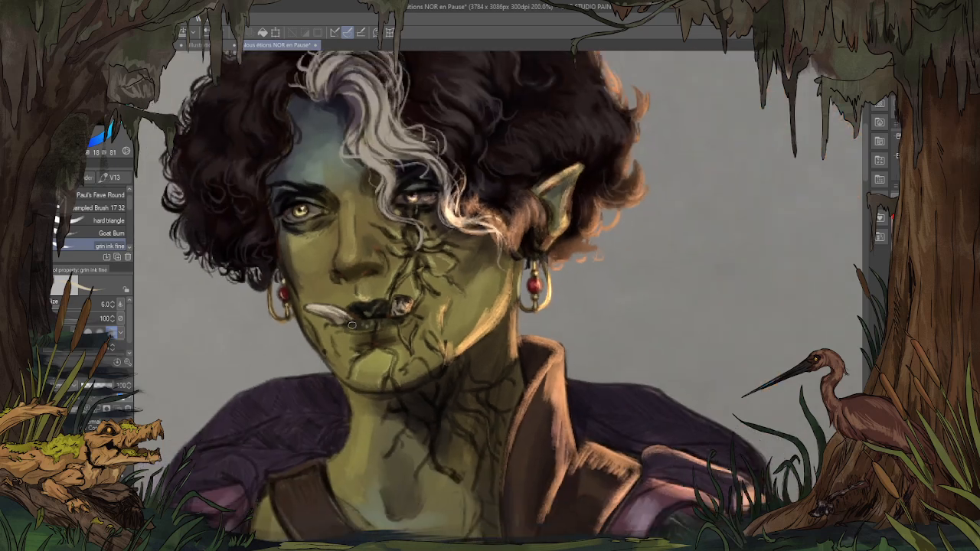
scroll(352, 324, "down", 4)
key("h")
key("h")
scroll(498, 260, "up", 2)
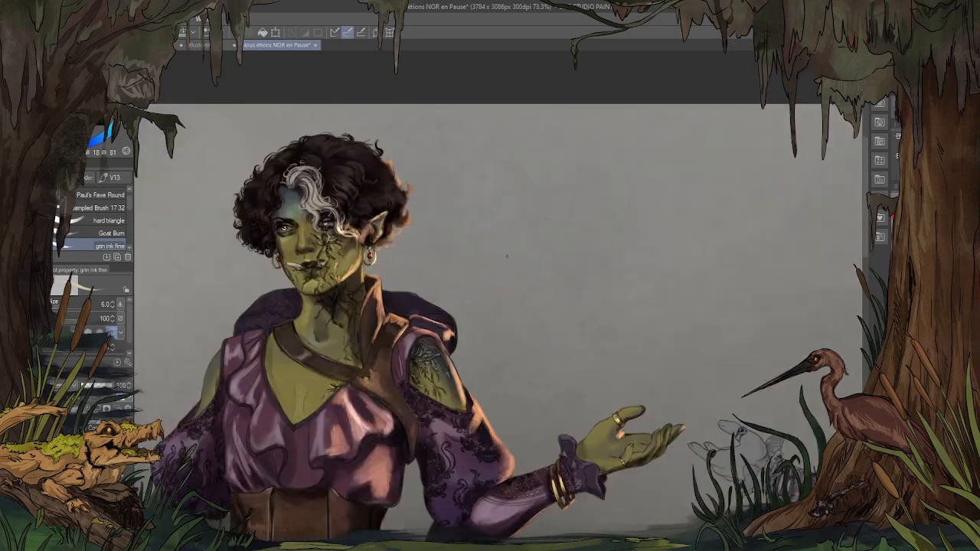
Step: Shade the base of the long tusk beside the lips with the "Okragla textura" brush at size 8
scroll(328, 257, "up", 5)
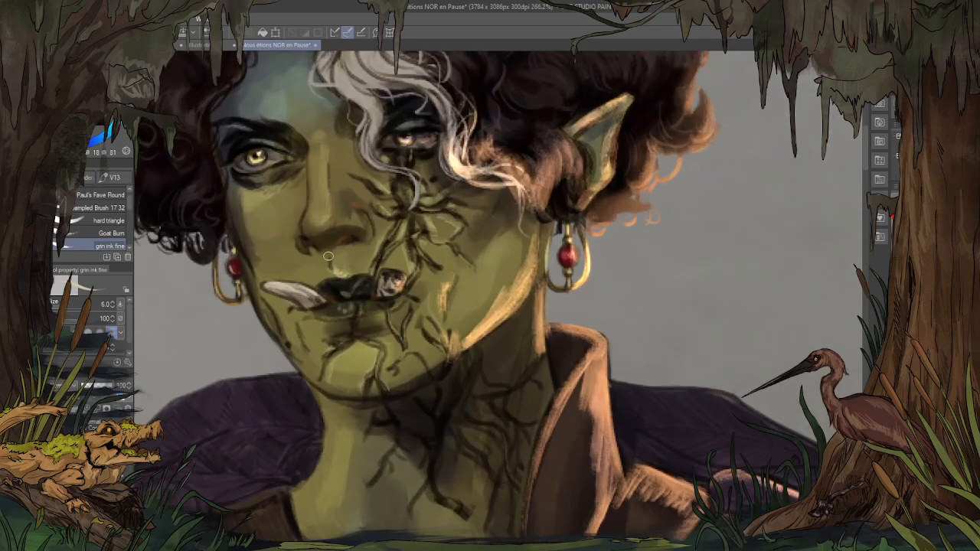
scroll(328, 257, "up", 1)
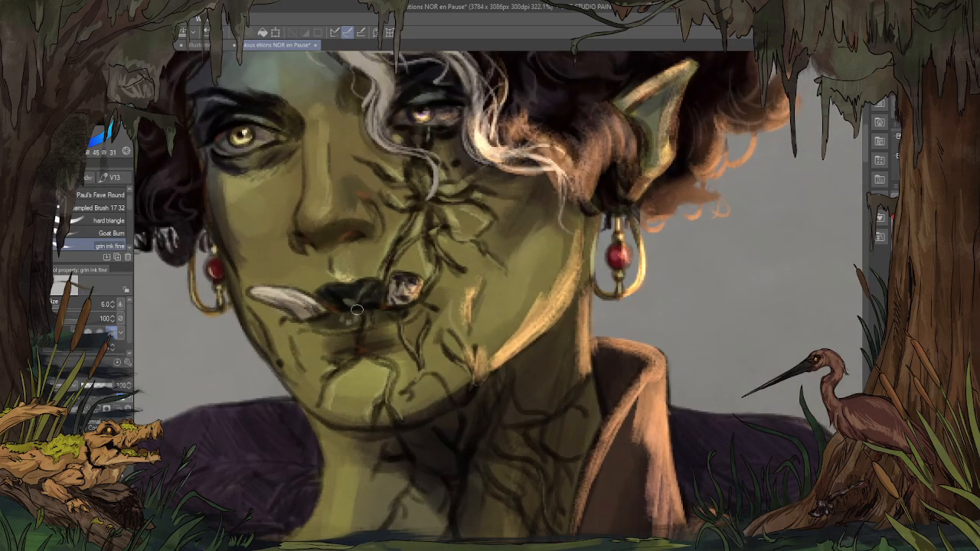
left_click(77, 121)
key("b")
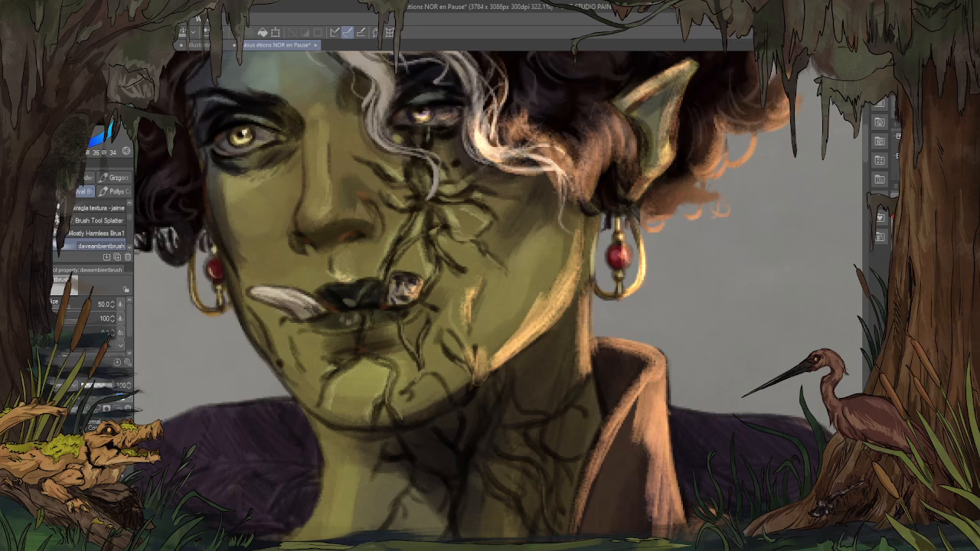
left_click(97, 207)
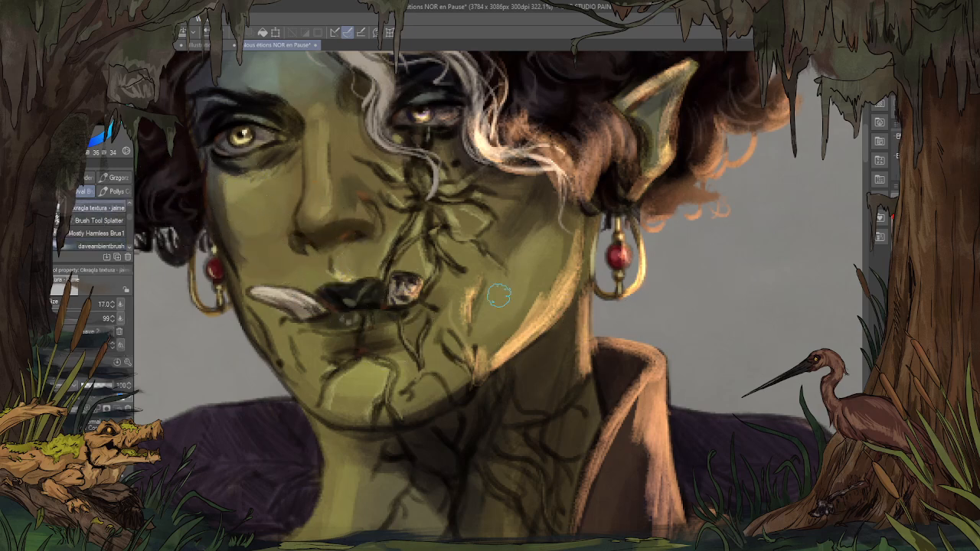
key("bracketleft")
key("bracketleft")
key("bracketleft")
key("bracketleft")
mouse_move(313, 305)
left_mouse_down()
mouse_move(318, 310)
mouse_move(302, 301)
left_mouse_up()
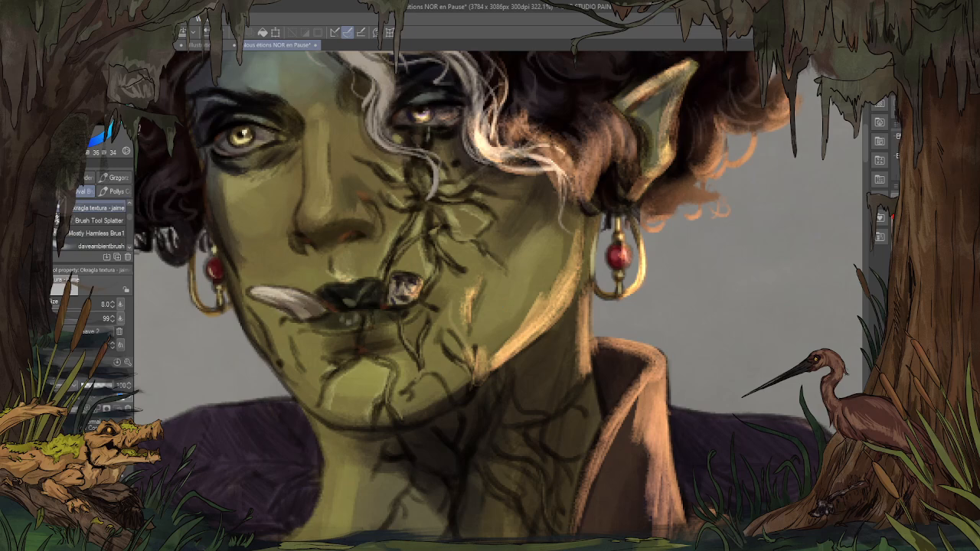
Step: Deepen and blend the shadow at the long tusk's base with a darker colour and the "Liquin" brush at size 12
left_click(83, 127)
scroll(129, 223, "down", 3)
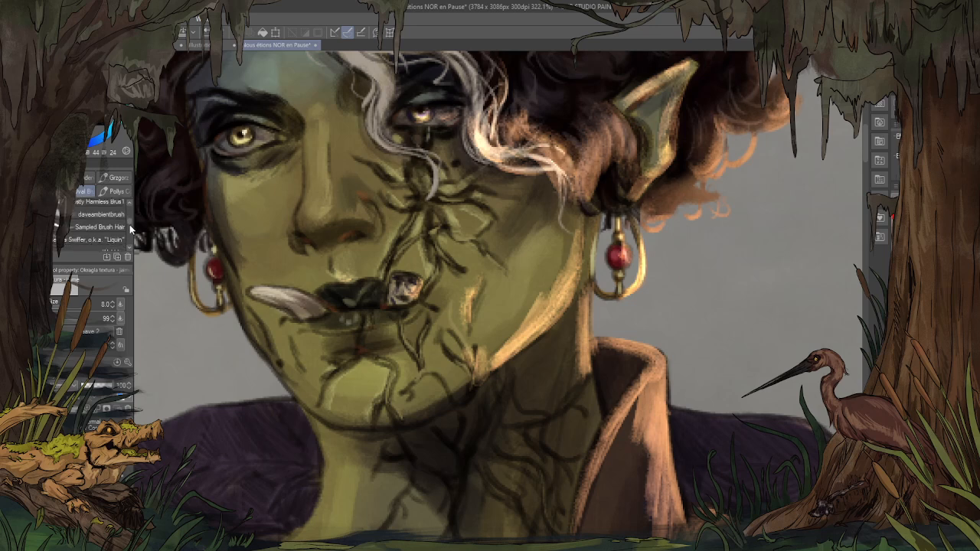
left_click(115, 232)
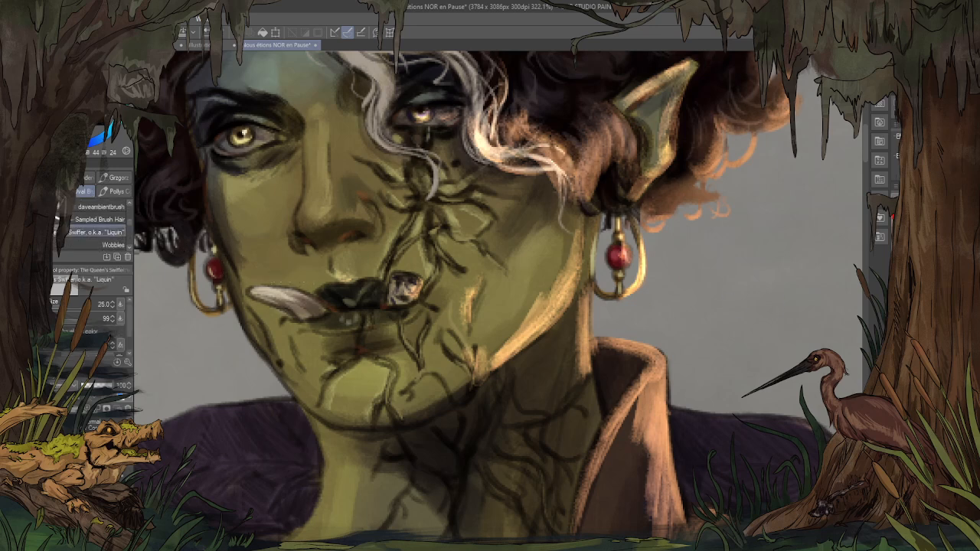
key("[")
key("[")
key("[")
key("[")
left_click_drag(320, 307, 297, 304)
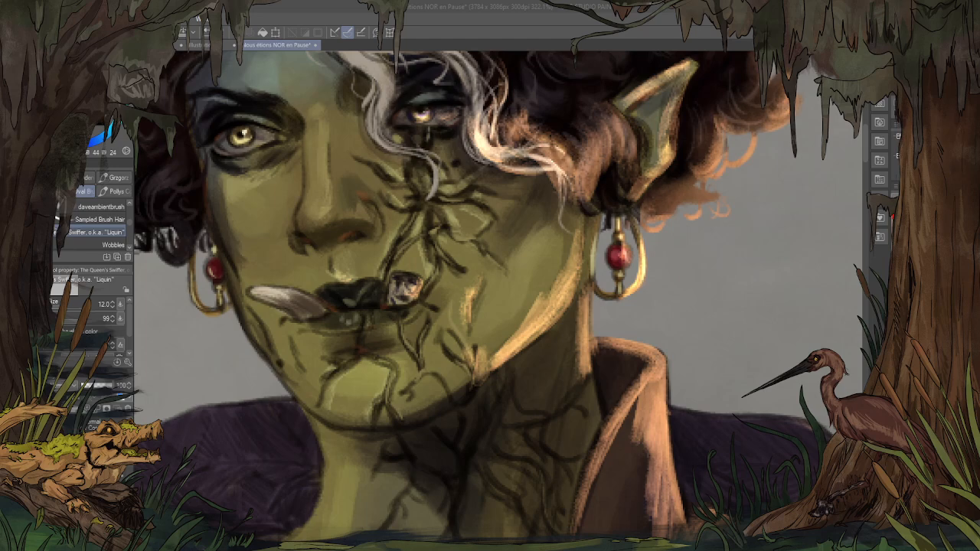
scroll(452, 275, "down", 3)
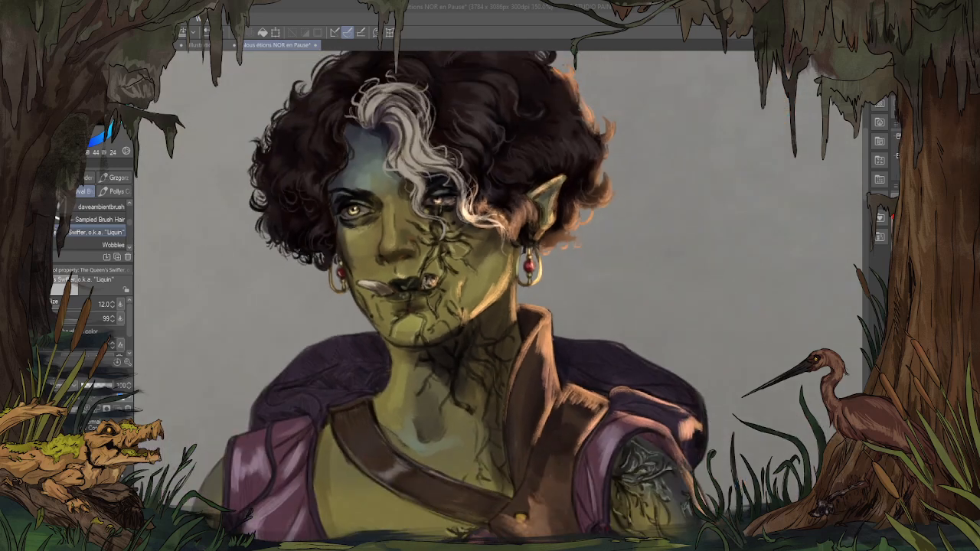
scroll(451, 275, "down", 5)
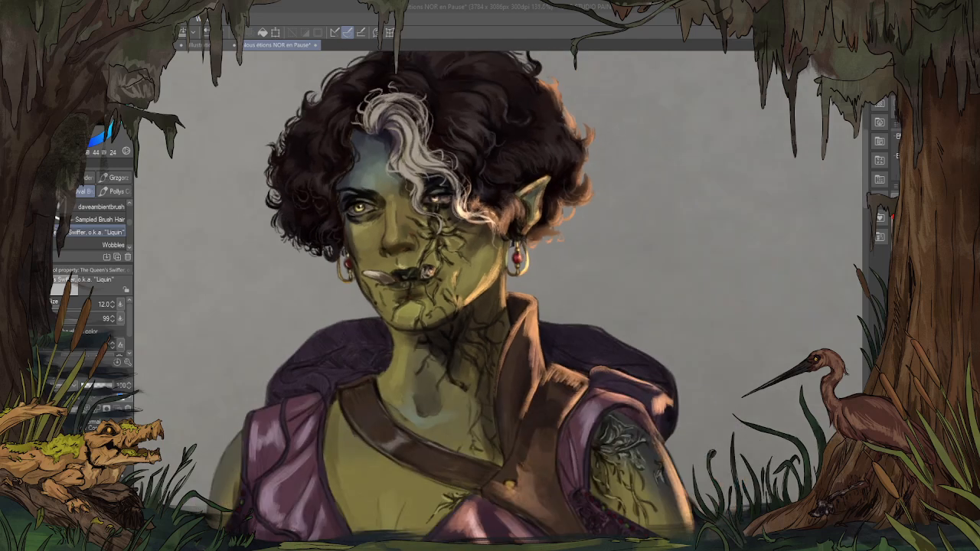
scroll(452, 275, "down", 4)
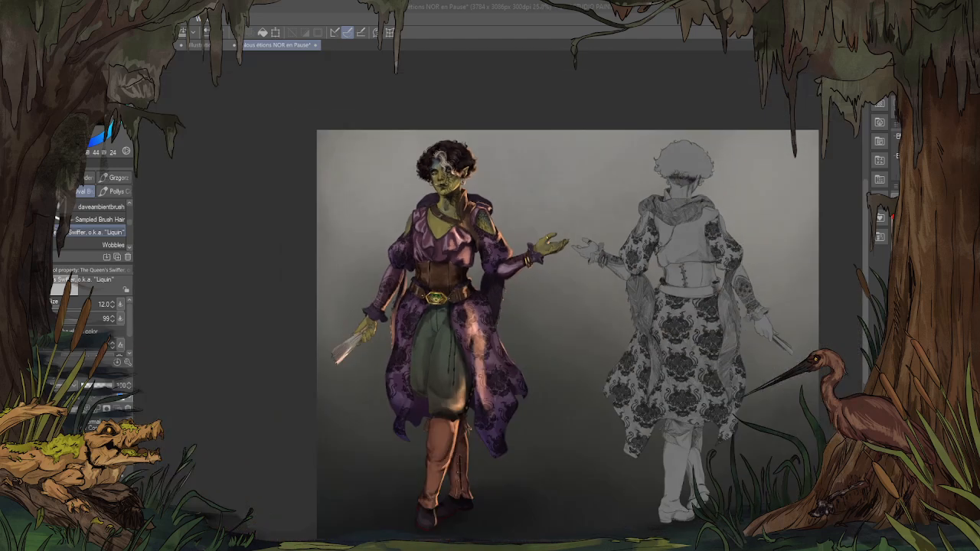
scroll(421, 497, "up", 3)
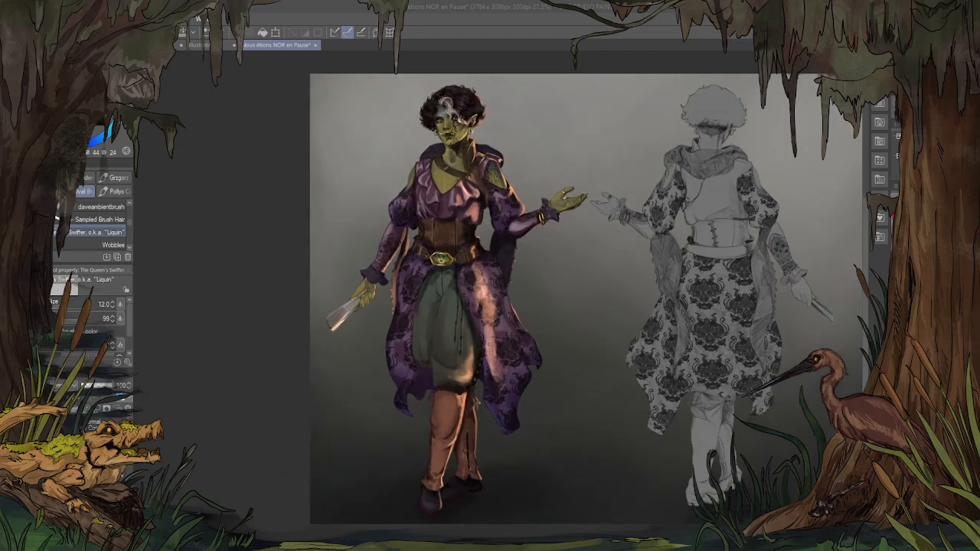